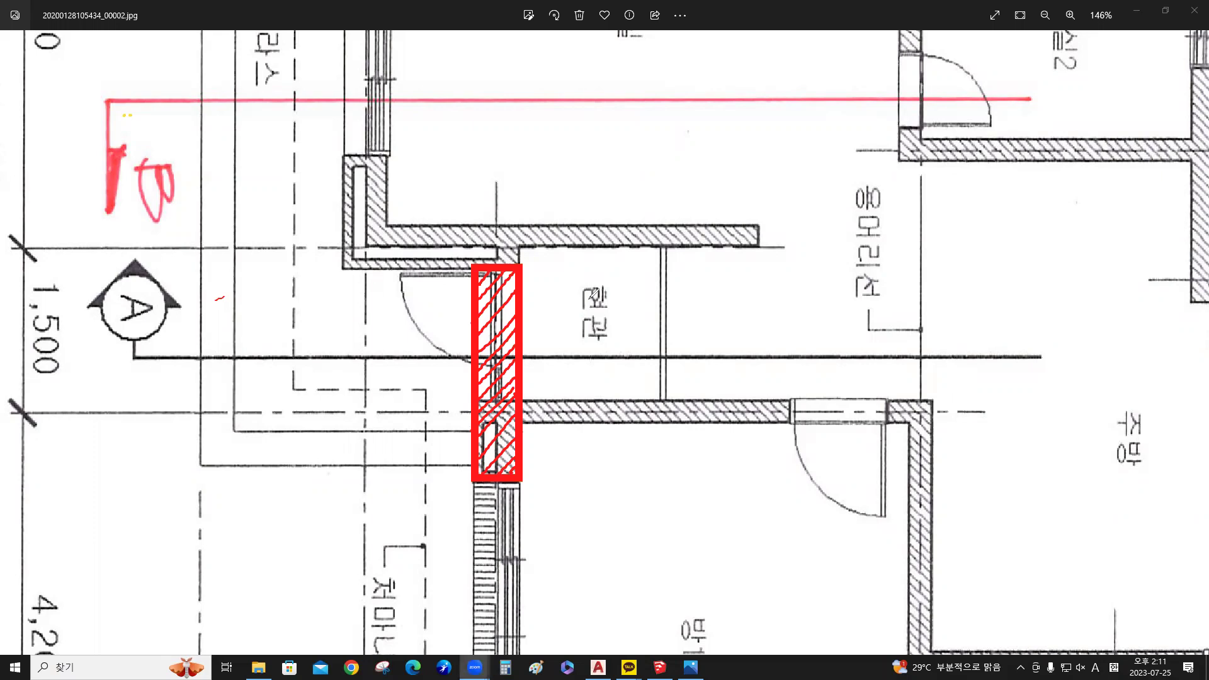
# Clear the marks over the entrance and examine the floor plan around section line A, room 1 and the dimension lines
pyautogui.moveTo(477, 272)
pyautogui.mouseDown()
pyautogui.moveTo(486, 488)
pyautogui.moveTo(492, 281)
pyautogui.moveTo(511, 467)
pyautogui.mouseUp()
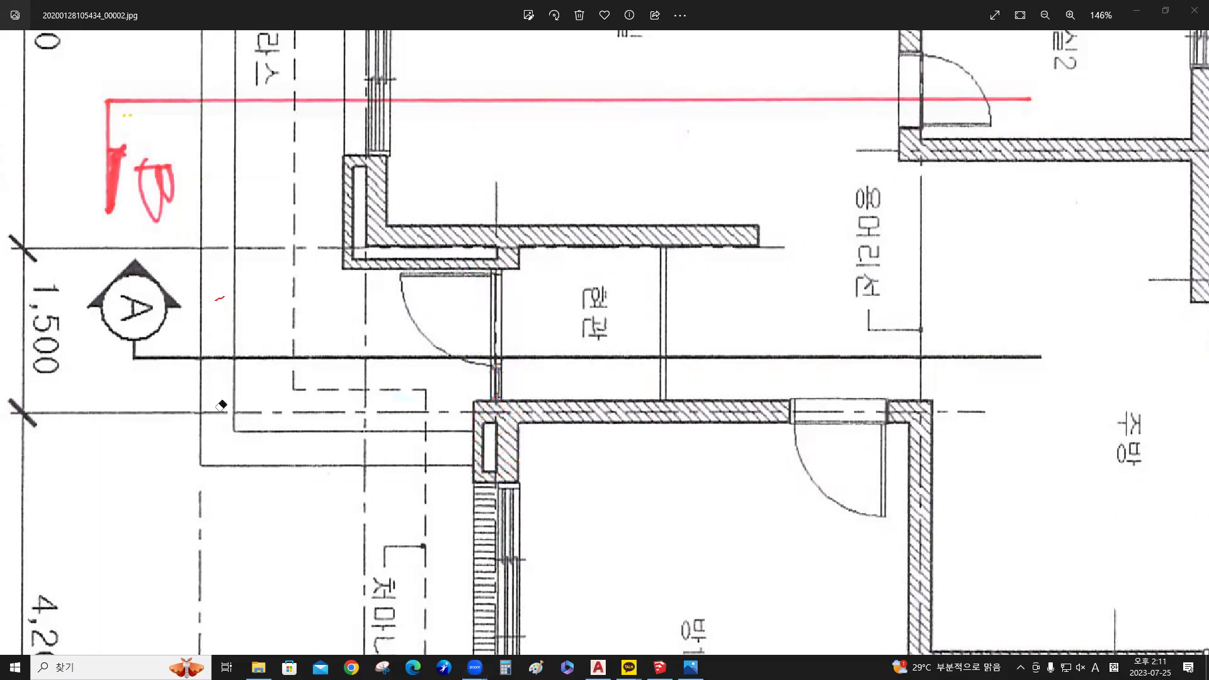
pyautogui.click(590, 362)
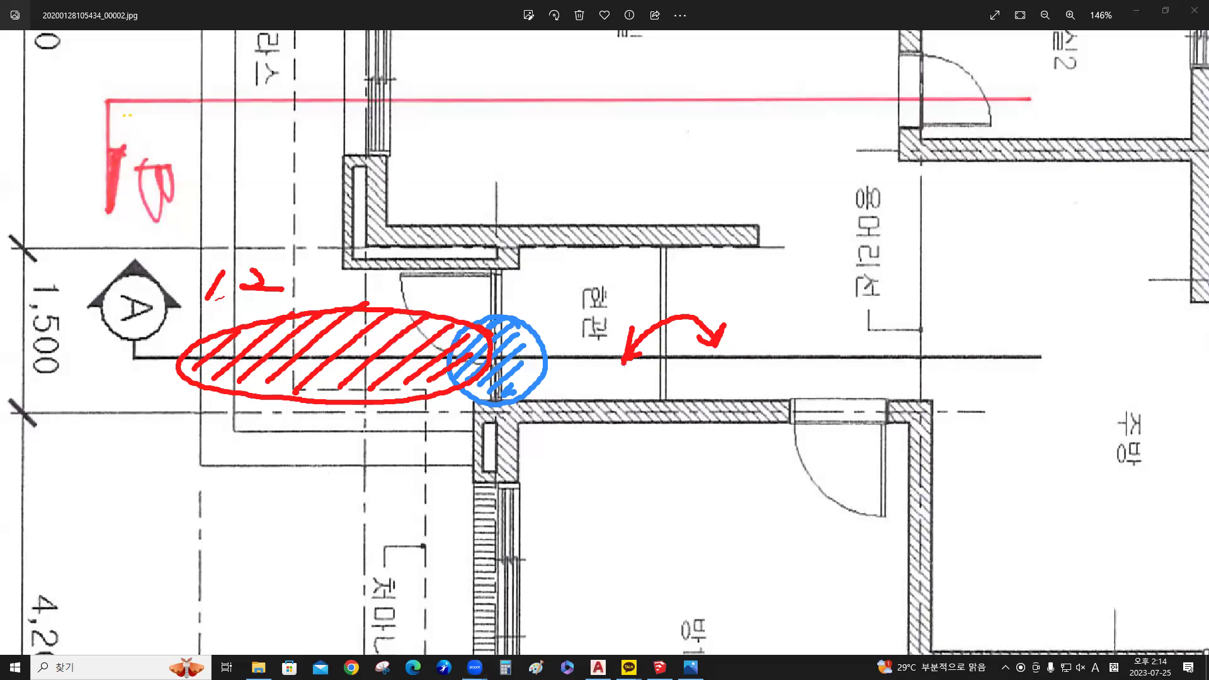
pyautogui.moveTo(200, 299)
pyautogui.mouseDown()
pyautogui.moveTo(216, 353)
pyautogui.moveTo(333, 367)
pyautogui.mouseUp()
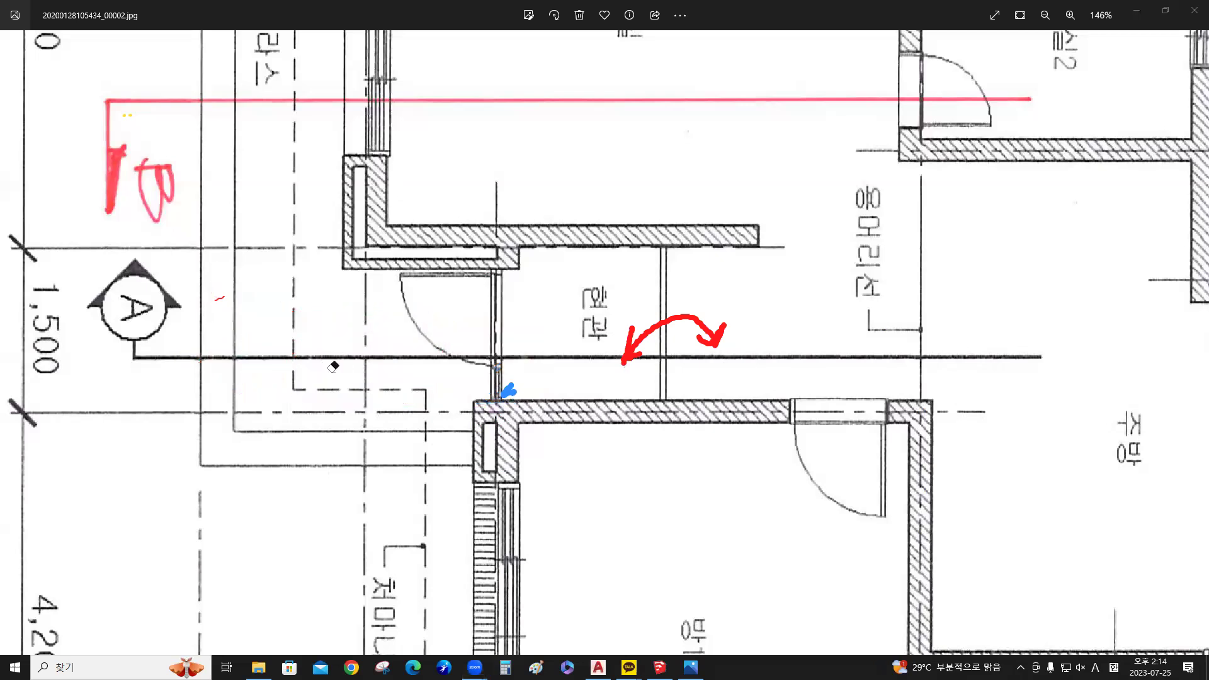
pyautogui.moveTo(513, 391)
pyautogui.mouseDown()
pyautogui.moveTo(727, 333)
pyautogui.moveTo(682, 340)
pyautogui.mouseUp()
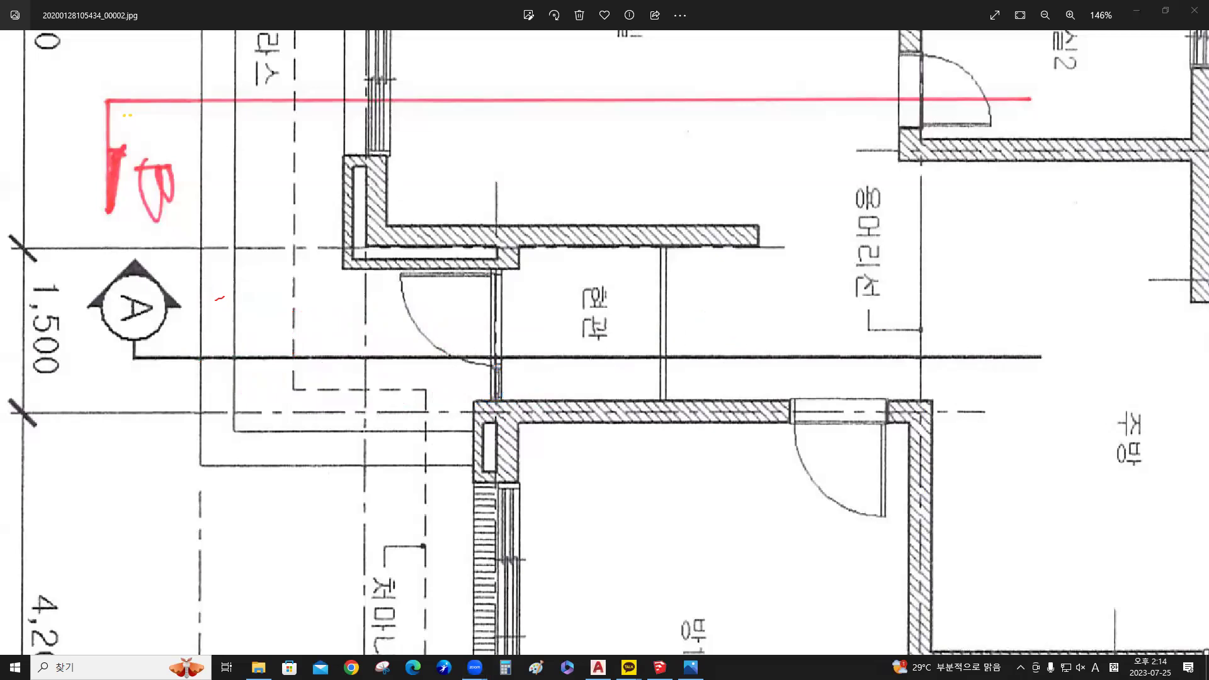
pyautogui.moveTo(682, 502); pyautogui.dragTo(595, 213)
pyautogui.scroll(-5, 664, 330)
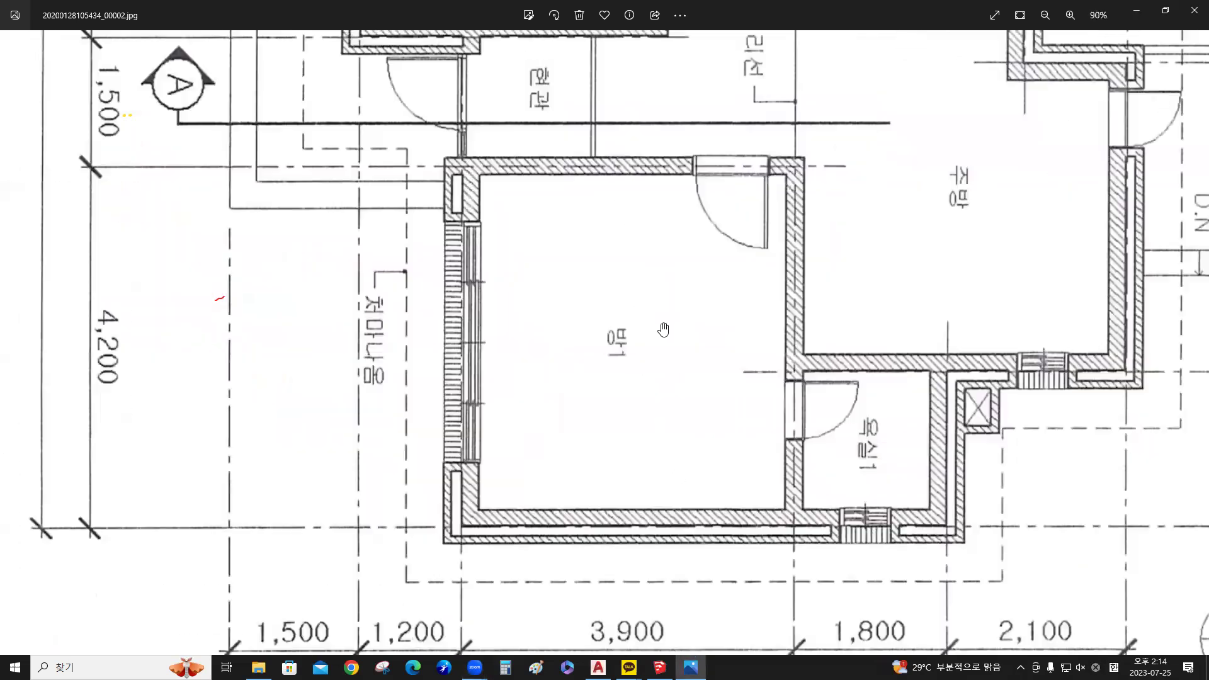
pyautogui.scroll(-3, 665, 330)
pyautogui.scroll(2, 595, 364)
pyautogui.moveTo(595, 364); pyautogui.dragTo(576, 273)
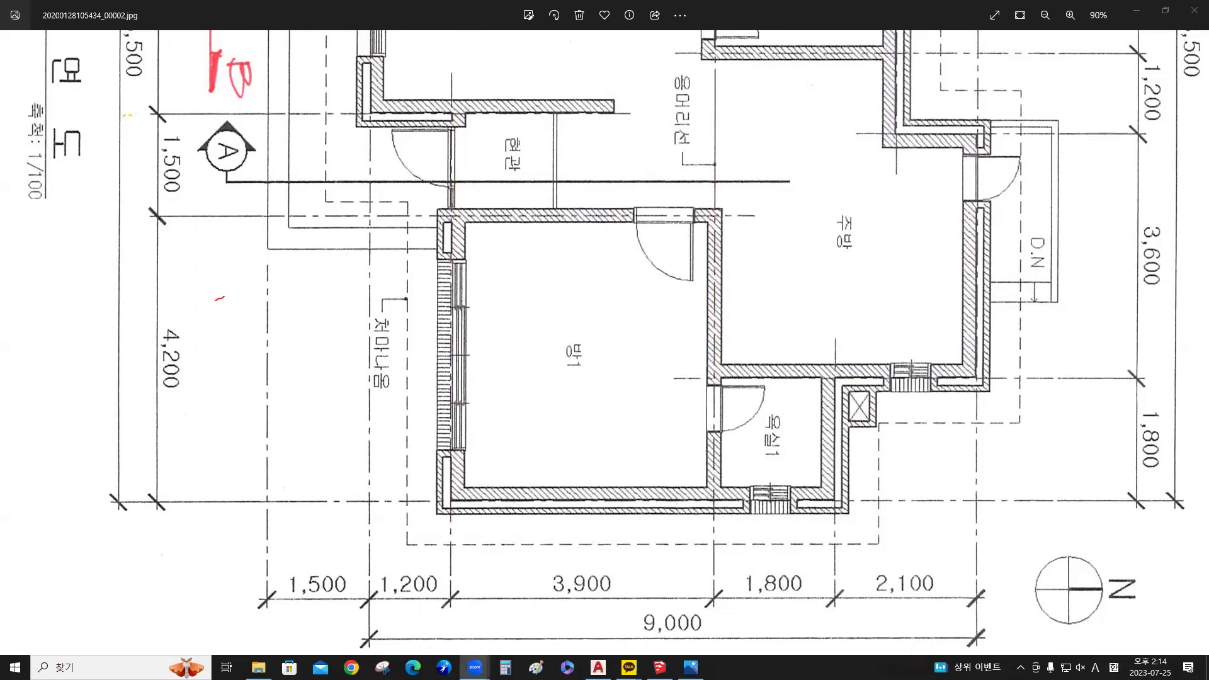
# Switch to AutoCAD and offset the vertical red centre line by 1950 to both sides
pyautogui.click(599, 667)
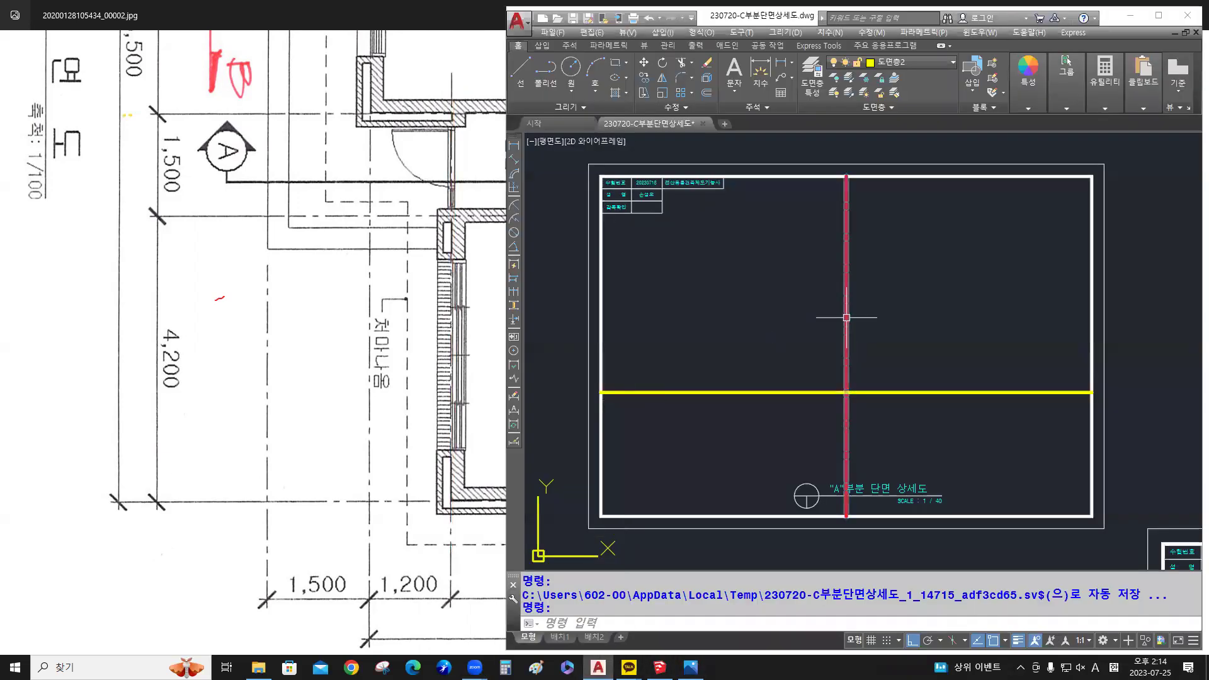
pyautogui.write('o')
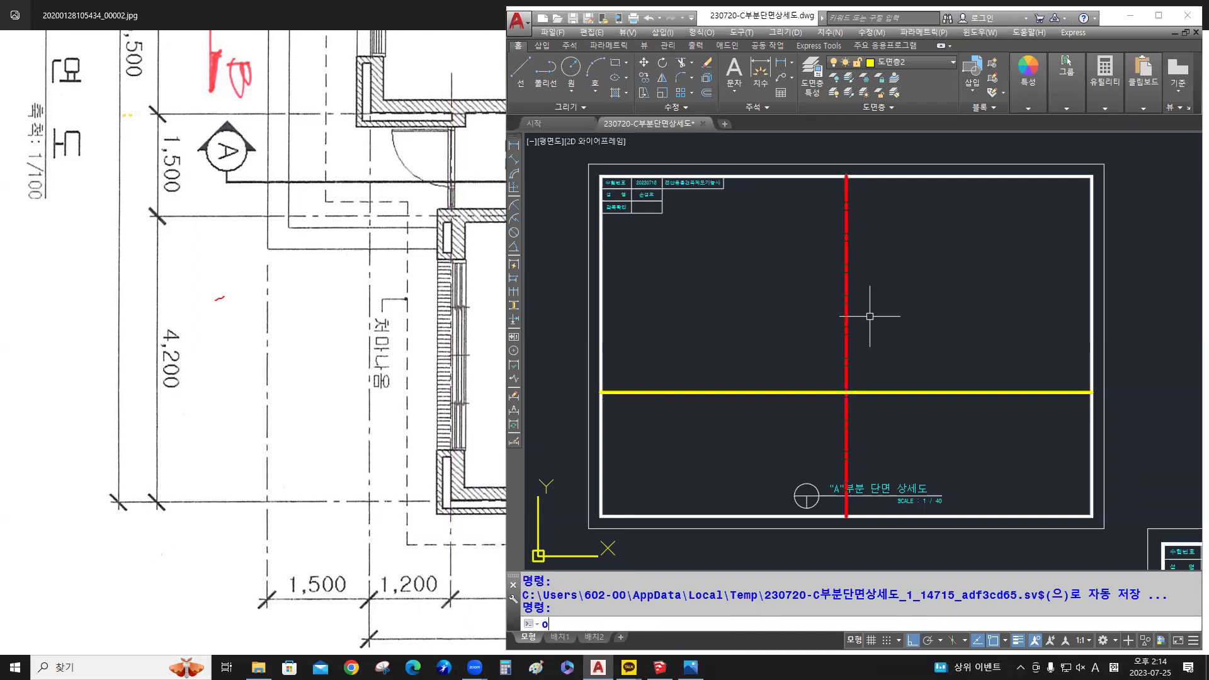
pyautogui.press('Return')
pyautogui.press('Return')
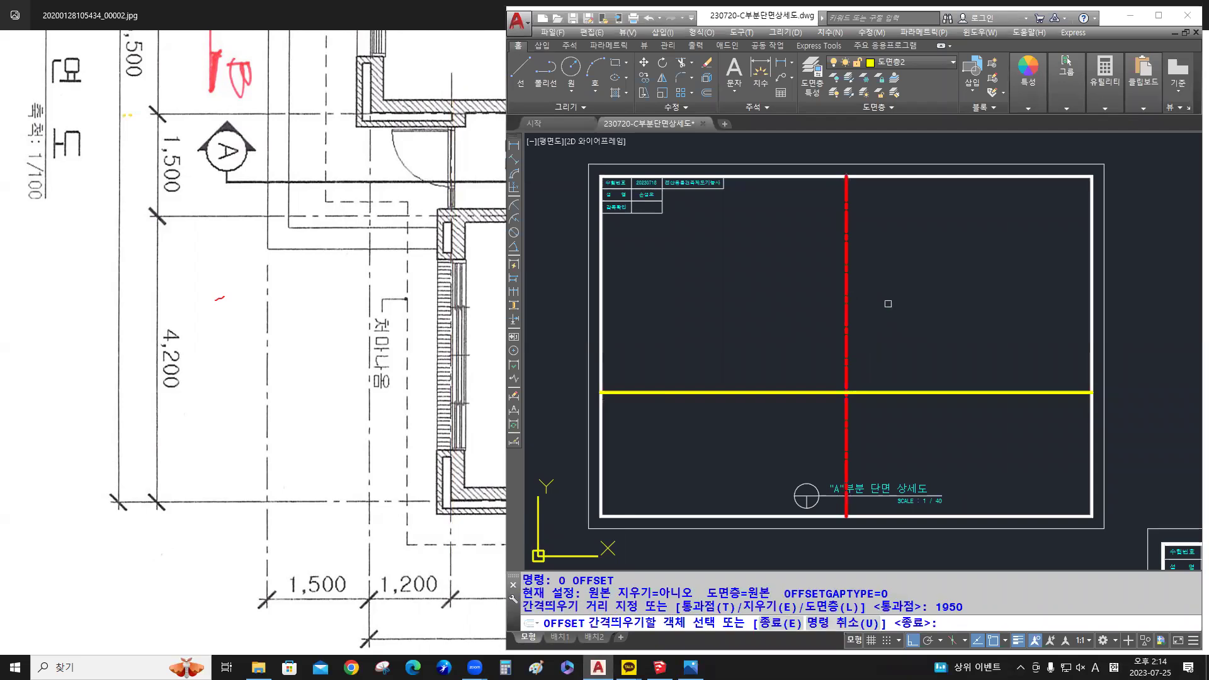
pyautogui.click(847, 313)
pyautogui.click(831, 326)
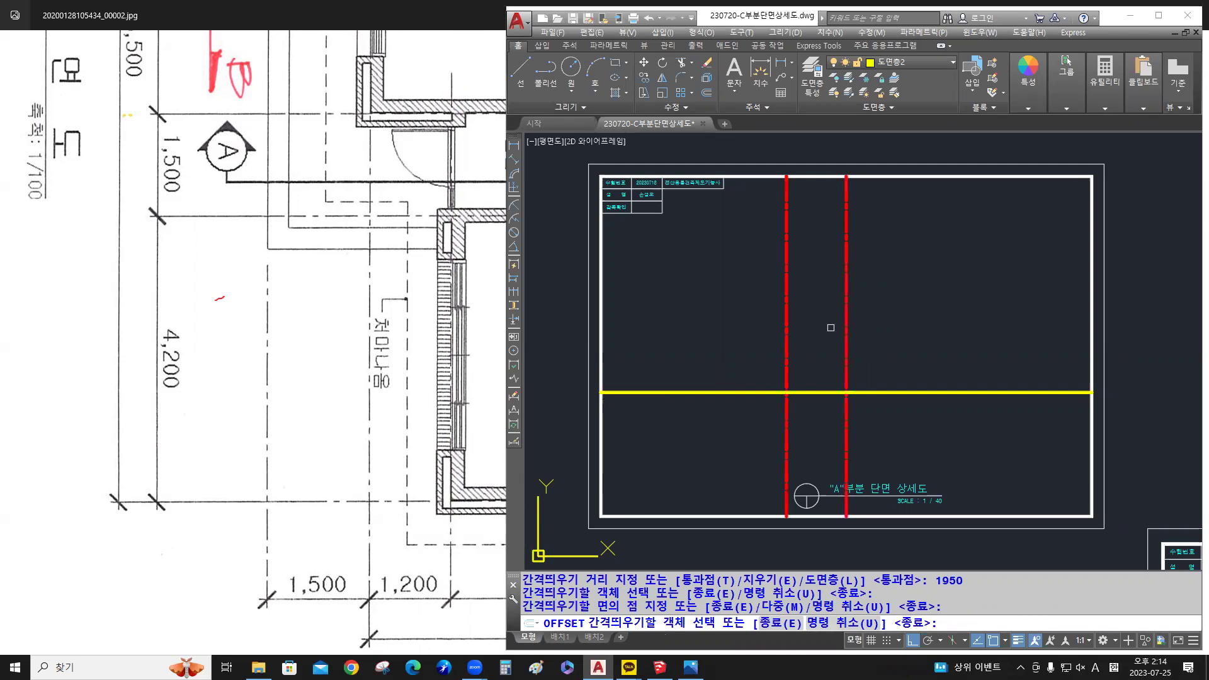
pyautogui.click(846, 333)
pyautogui.click(919, 334)
pyautogui.press('Return')
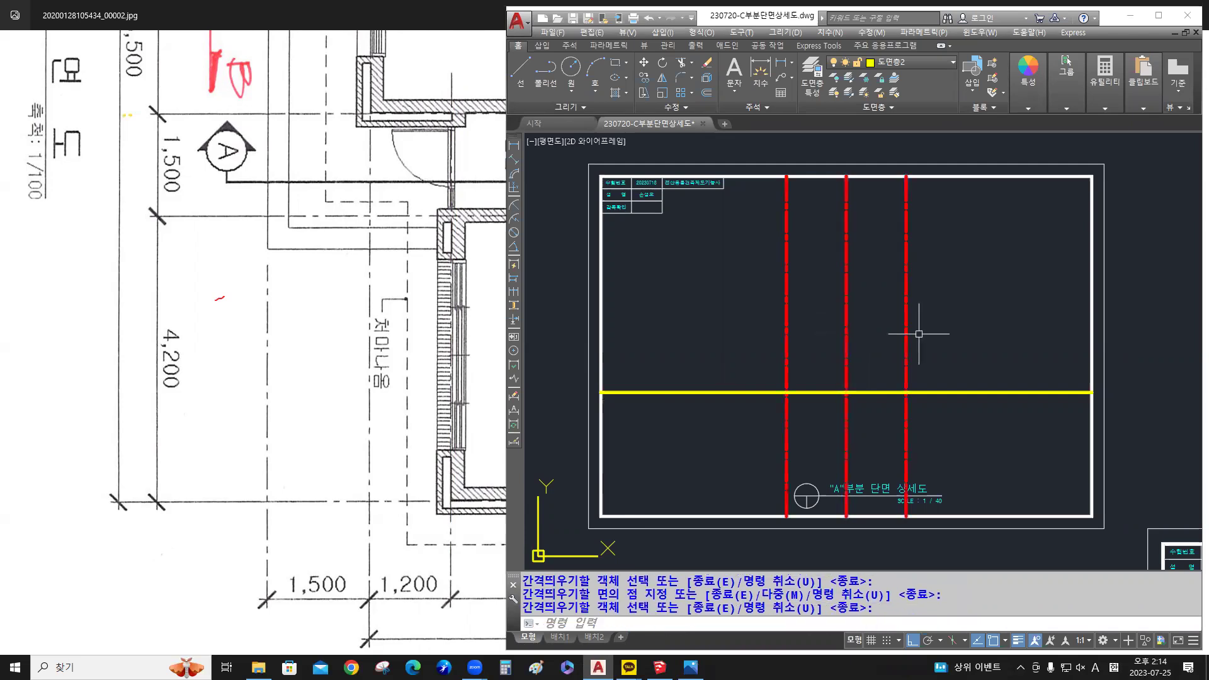
# Delete the original vertical centre line between the two offset copies
pyautogui.click(857, 333)
pyautogui.click(834, 324)
pyautogui.press('Delete')
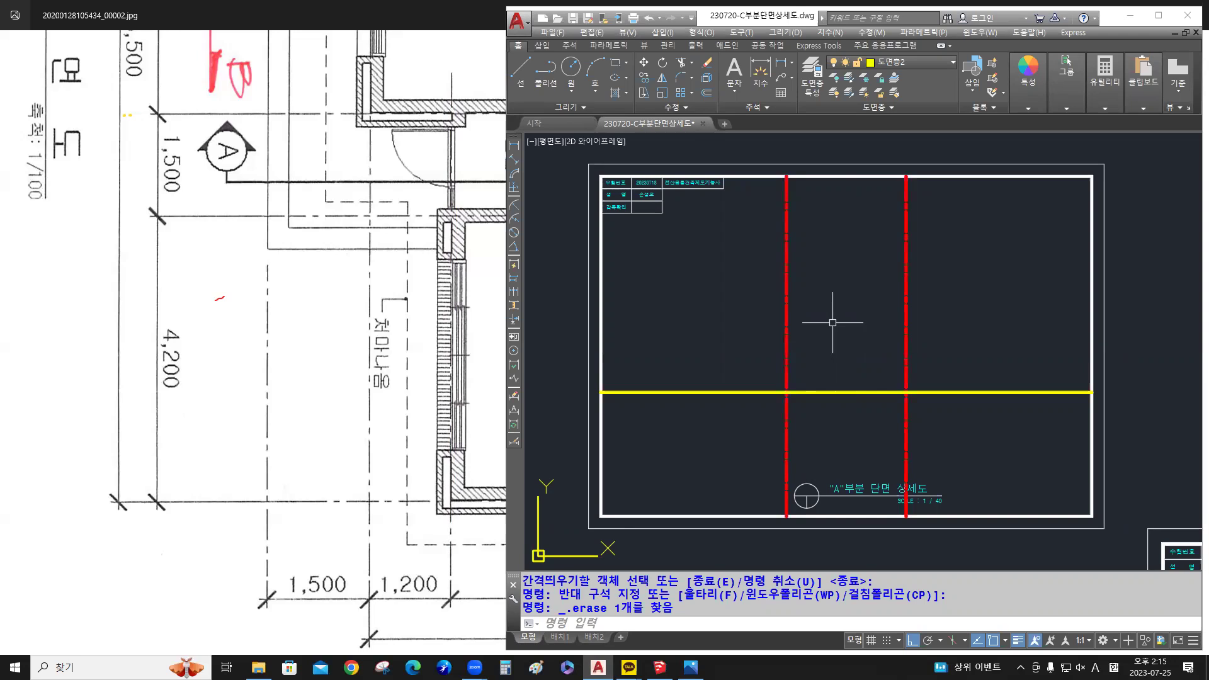
# Check the ceiling-edge line on the floor plan, then set the right vertical centre line's colour to ByBlock (블록별) in AutoCAD
pyautogui.moveTo(906, 348)
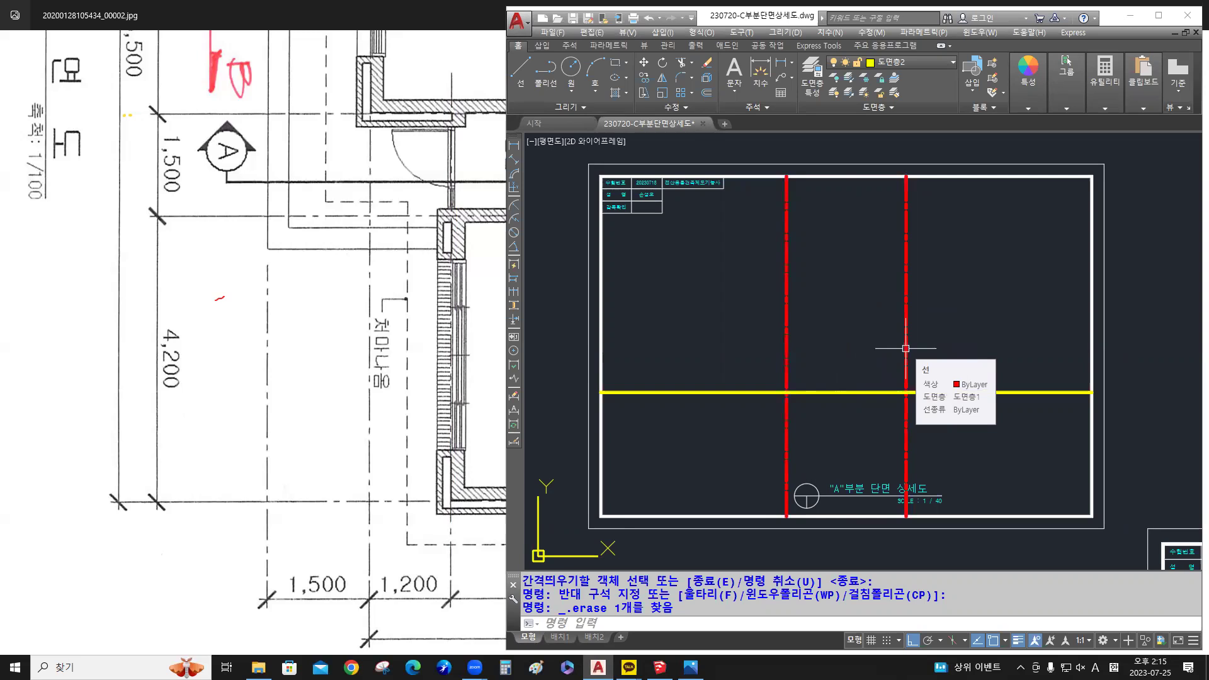
pyautogui.click(363, 333)
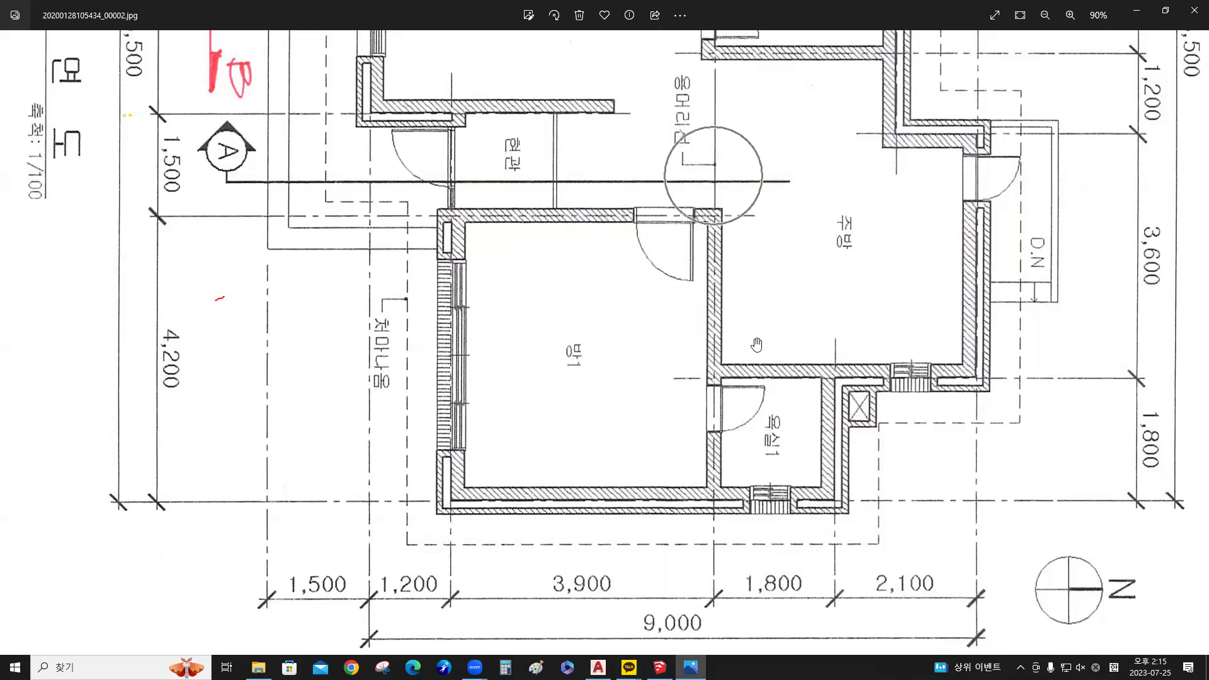
pyautogui.click(598, 667)
pyautogui.click(957, 335)
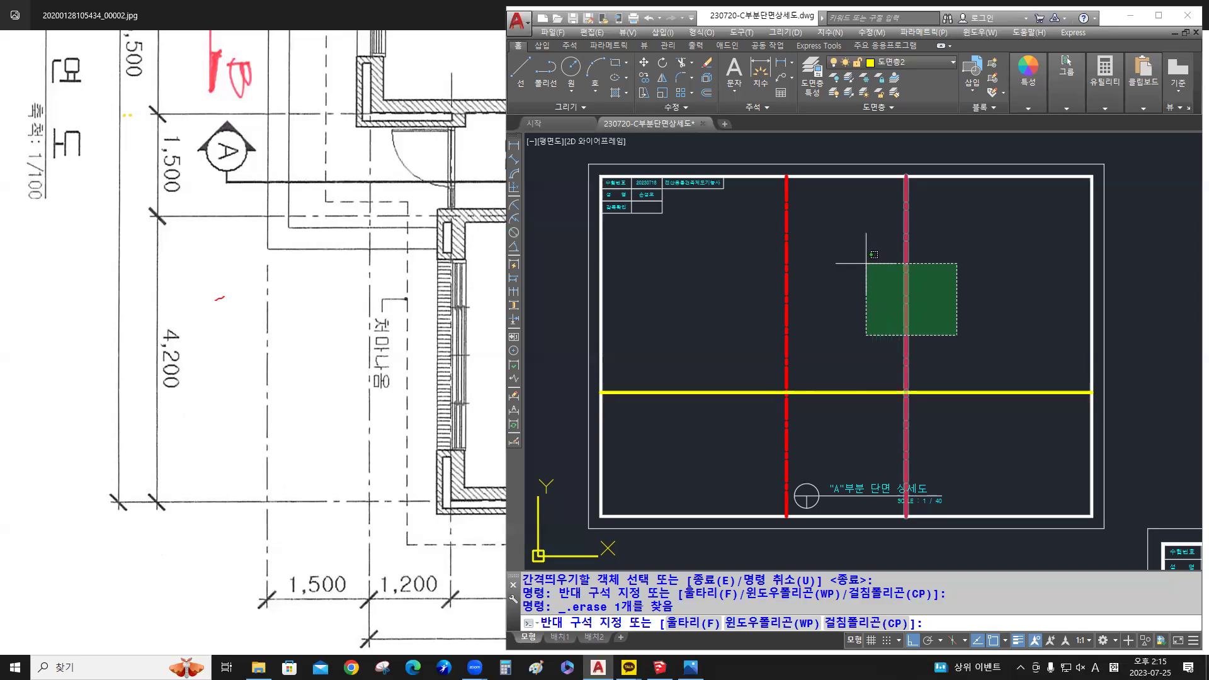
pyautogui.click(865, 264)
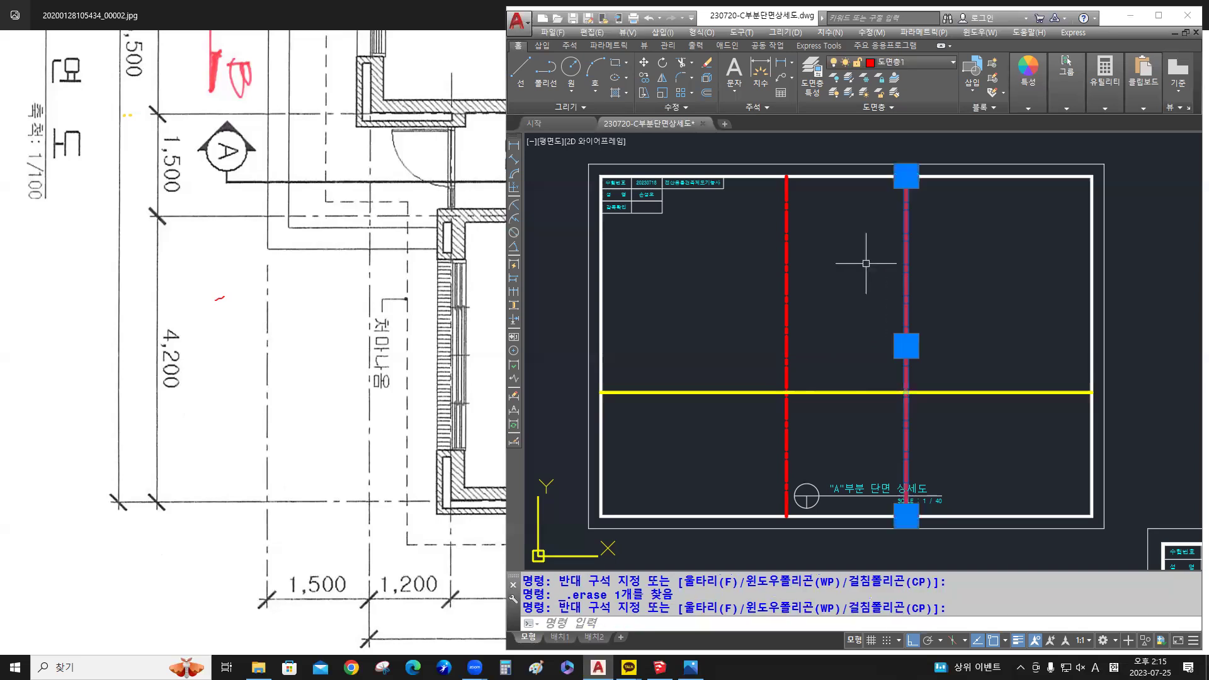
pyautogui.click(1026, 100)
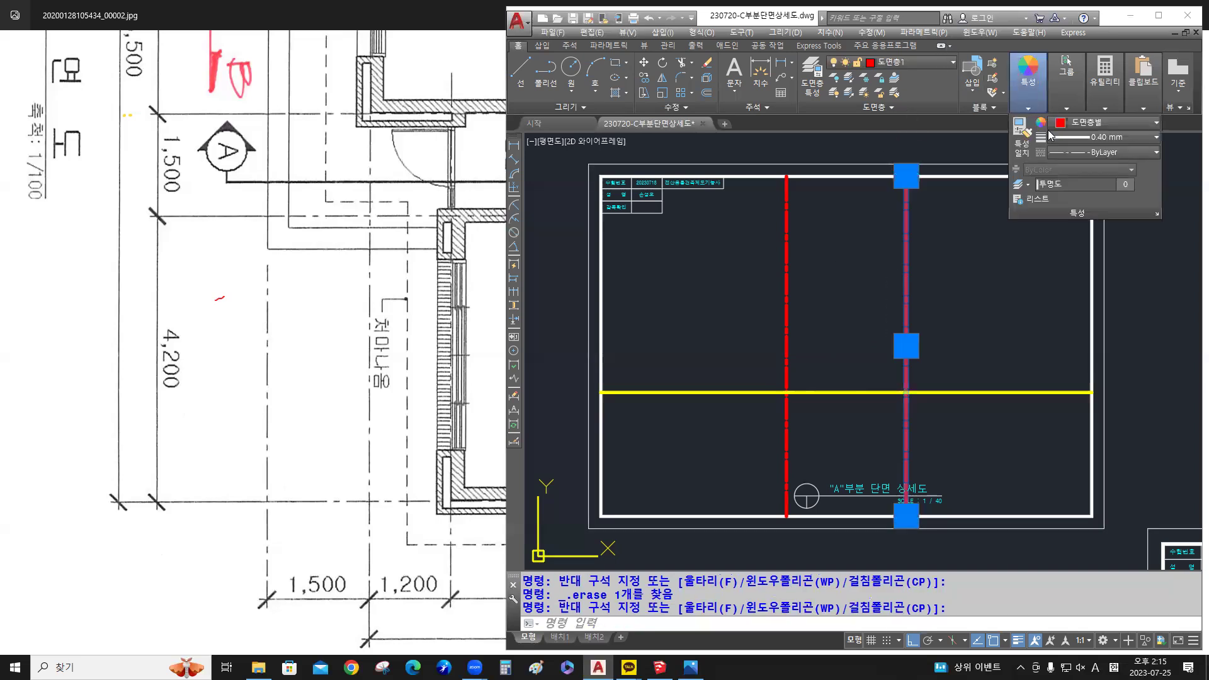
pyautogui.click(1082, 124)
pyautogui.click(1095, 153)
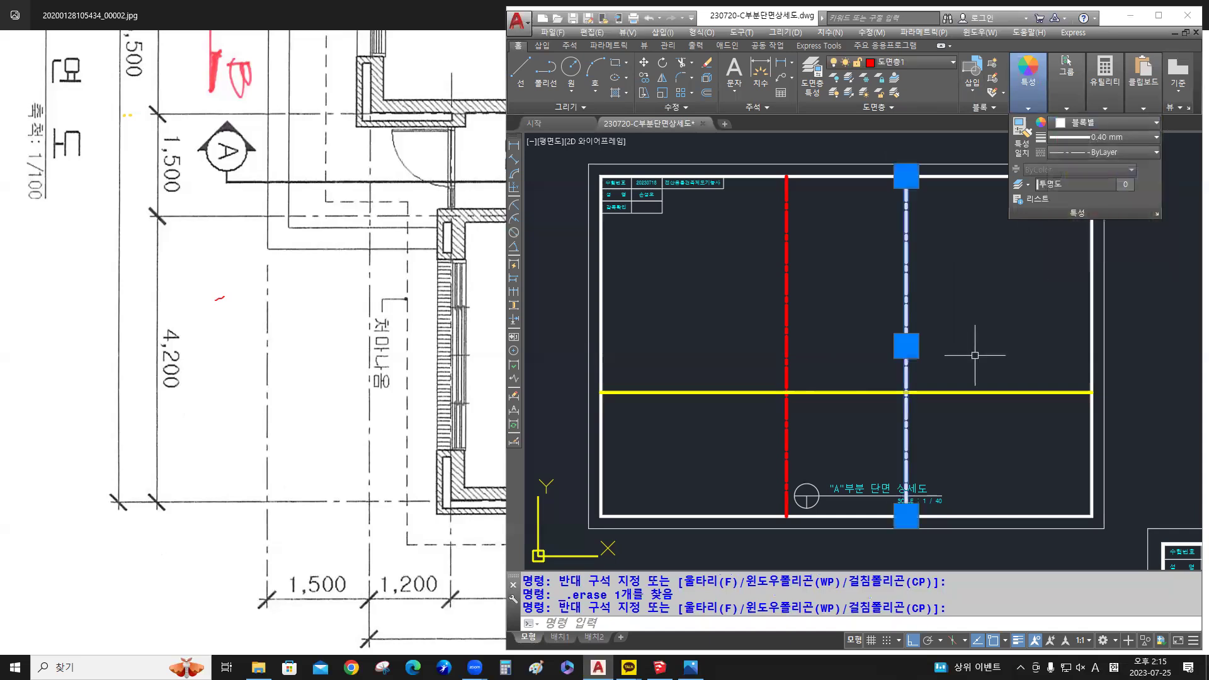
pyautogui.press('Escape')
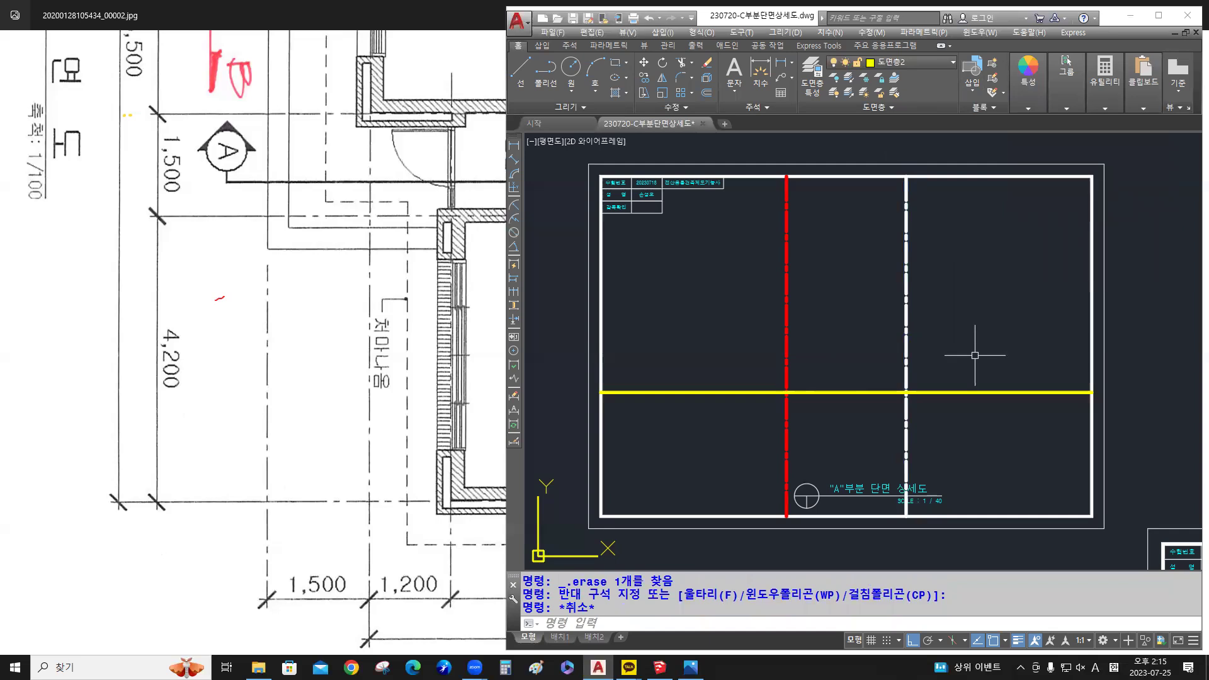
# Examine the exterior wall beside the entrance door on the floor plan, including its cavity and centre line position
pyautogui.moveTo(788, 358)
pyautogui.press('ctrl')
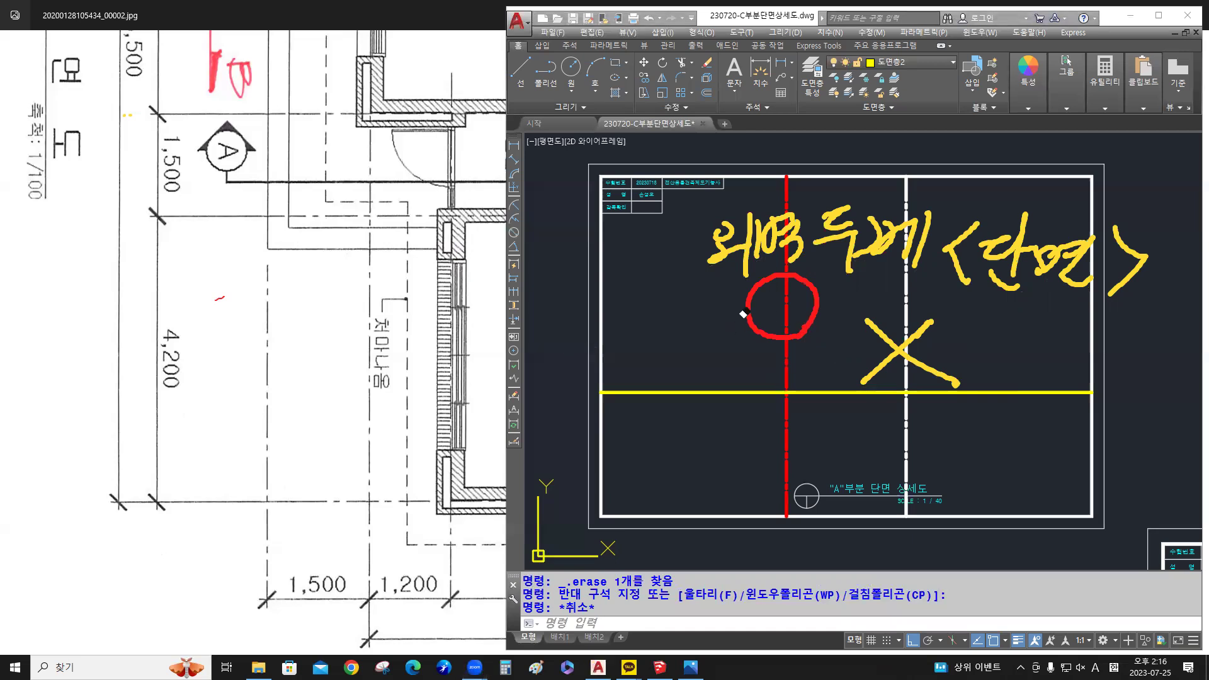
pyautogui.moveTo(911, 346)
pyautogui.mouseDown()
pyautogui.moveTo(918, 322)
pyautogui.moveTo(801, 308)
pyautogui.moveTo(708, 253)
pyautogui.moveTo(1114, 232)
pyautogui.moveTo(1007, 268)
pyautogui.moveTo(1026, 252)
pyautogui.mouseUp()
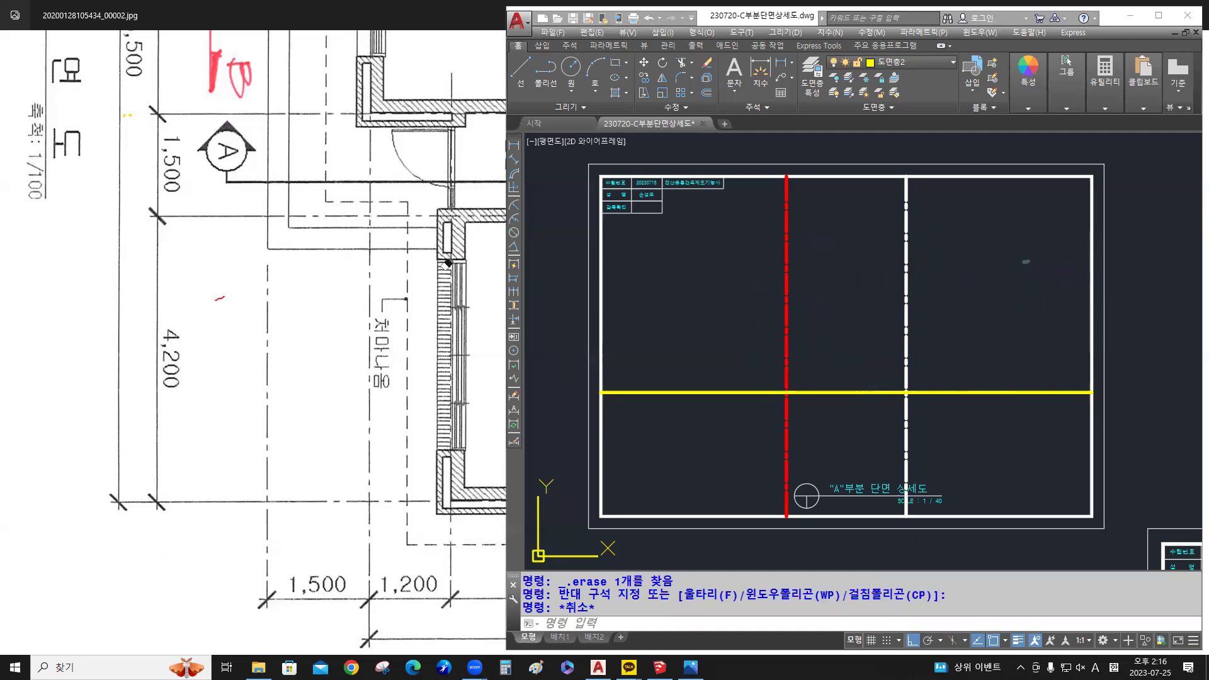
pyautogui.moveTo(443, 263); pyautogui.dragTo(361, 388)
pyautogui.scroll(3, 454, 228)
pyautogui.scroll(10, 466, 252)
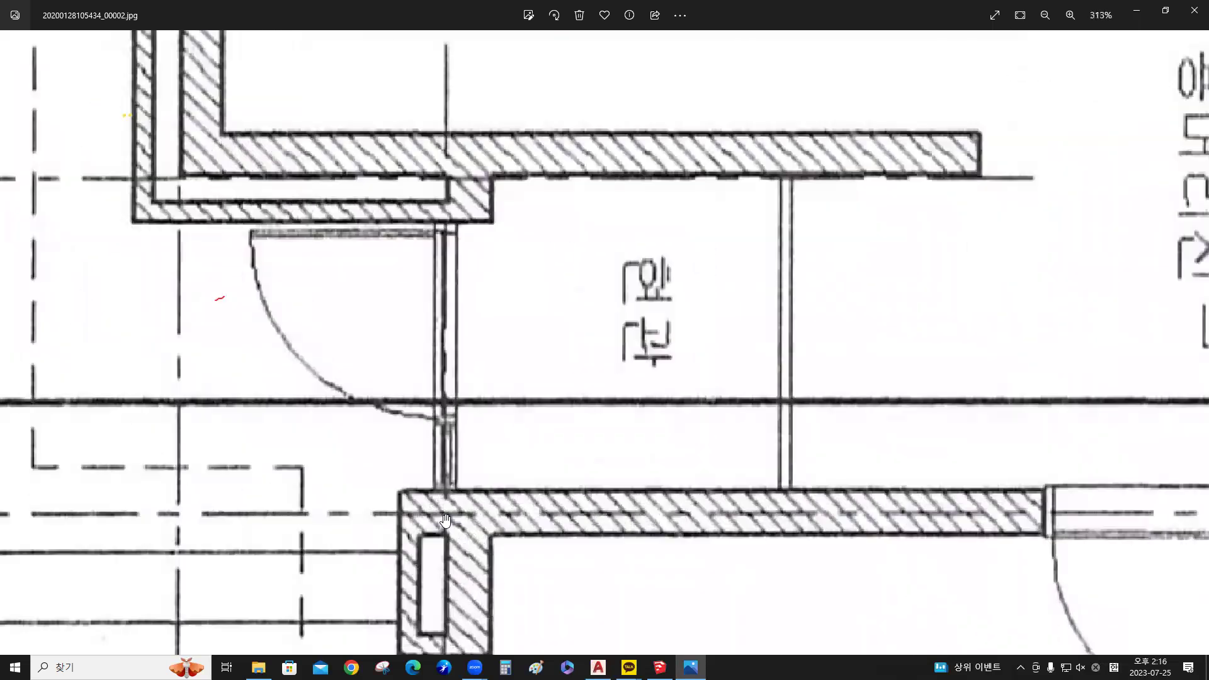
pyautogui.scroll(2, 519, 297)
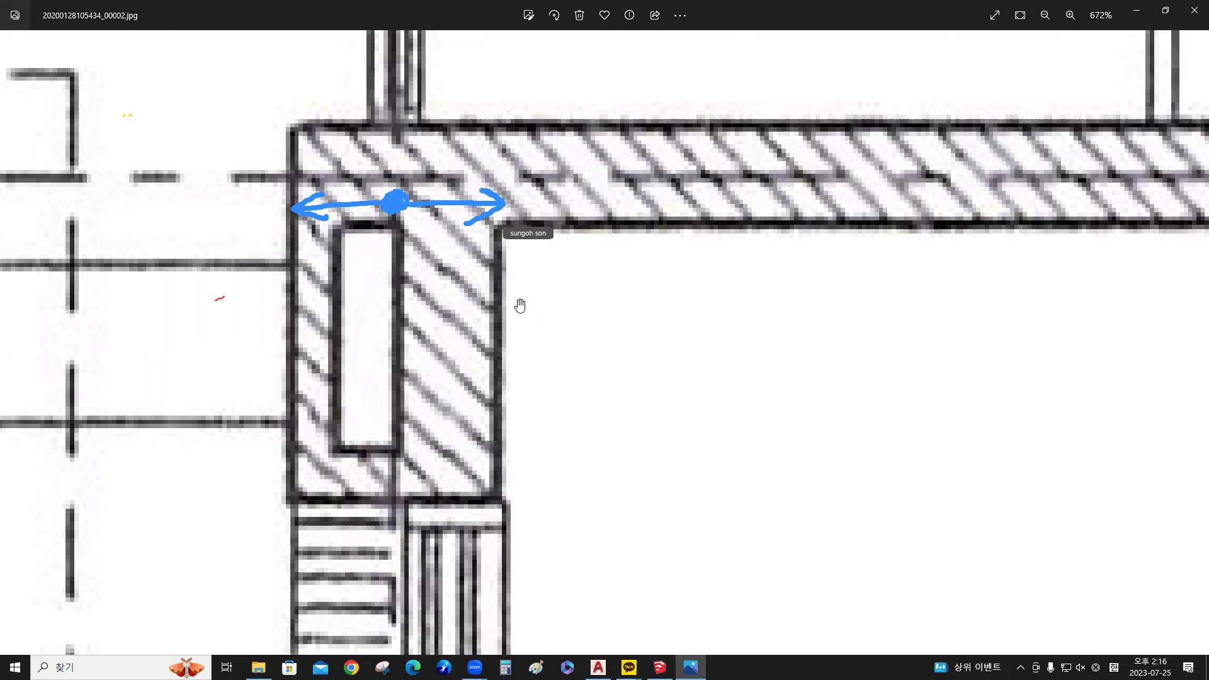
pyautogui.press('ctrl')
pyautogui.press('ctrl')
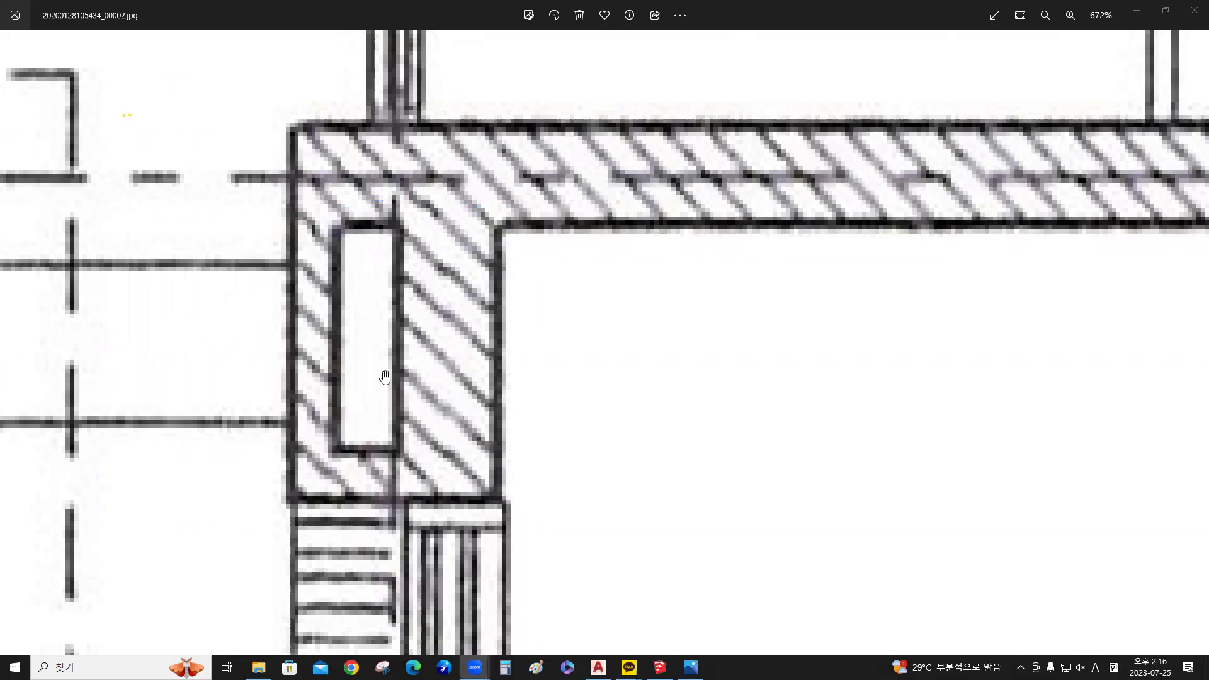
pyautogui.scroll(-4, 481, 363)
# Return to AutoCAD in full-screen size and offset the remaining red centre line by 200 to both sides as wall faces
pyautogui.click(598, 668)
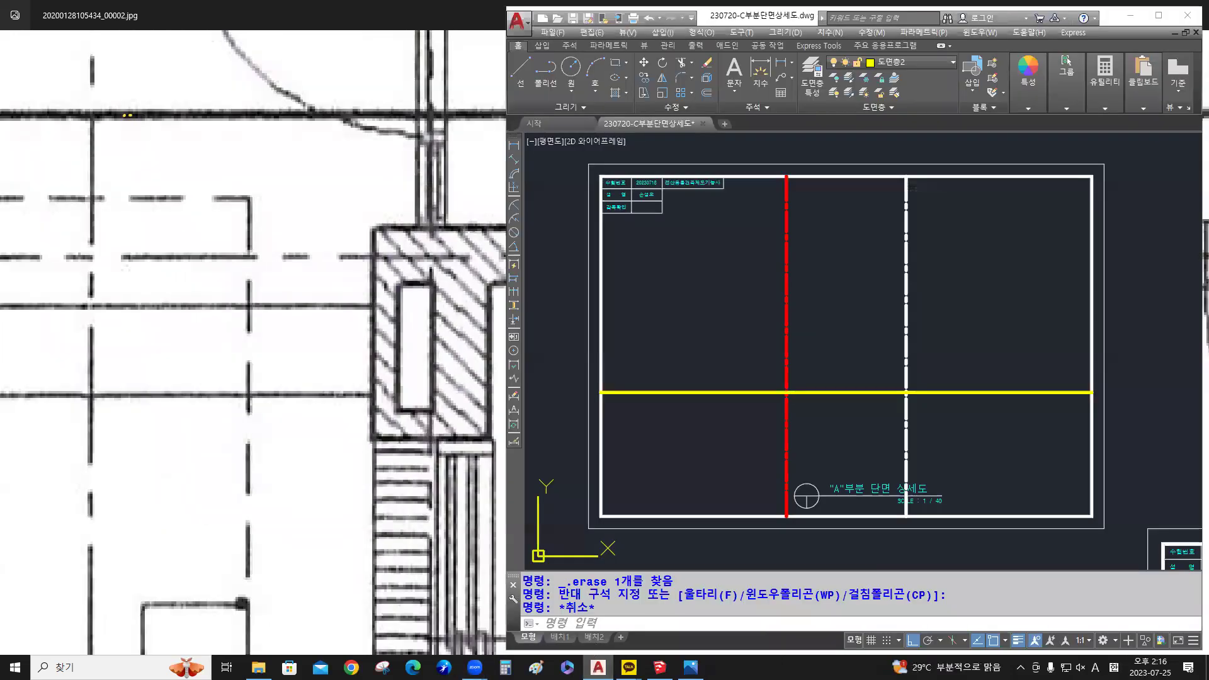
pyautogui.click(1159, 16)
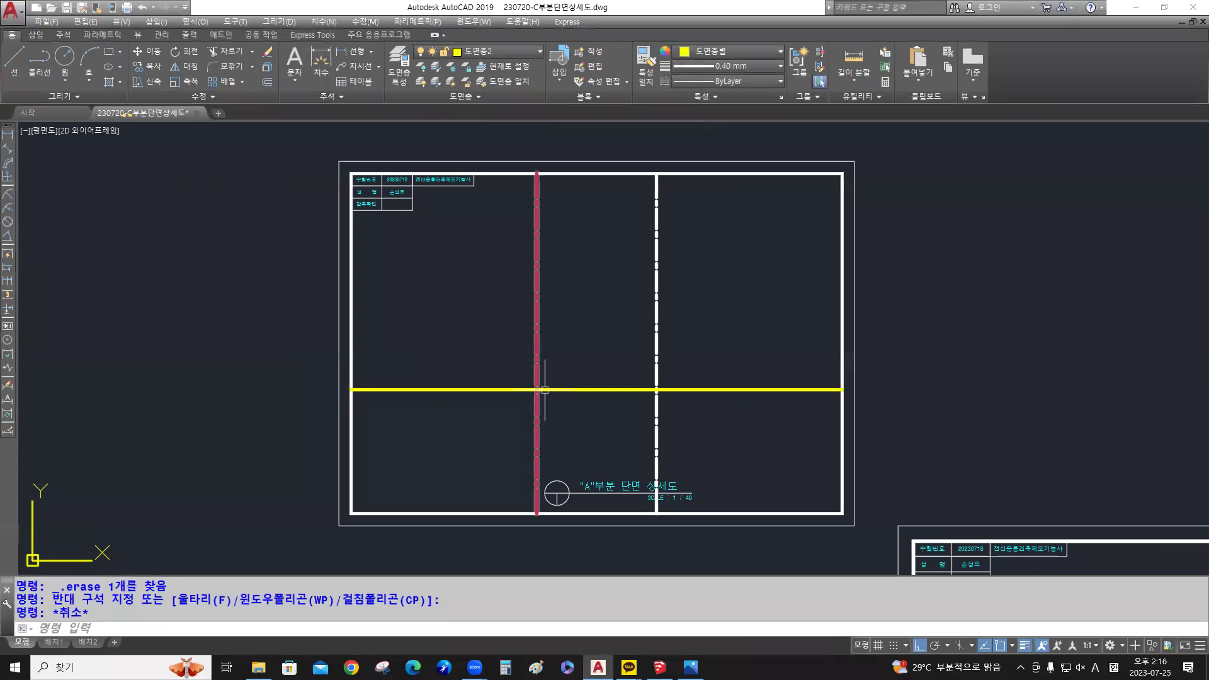
pyautogui.scroll(4, 514, 365)
pyautogui.moveTo(578, 366); pyautogui.dragTo(570, 298, button='middle')
pyautogui.write('o')
pyautogui.press('Return')
pyautogui.write('200')
pyautogui.press('Return')
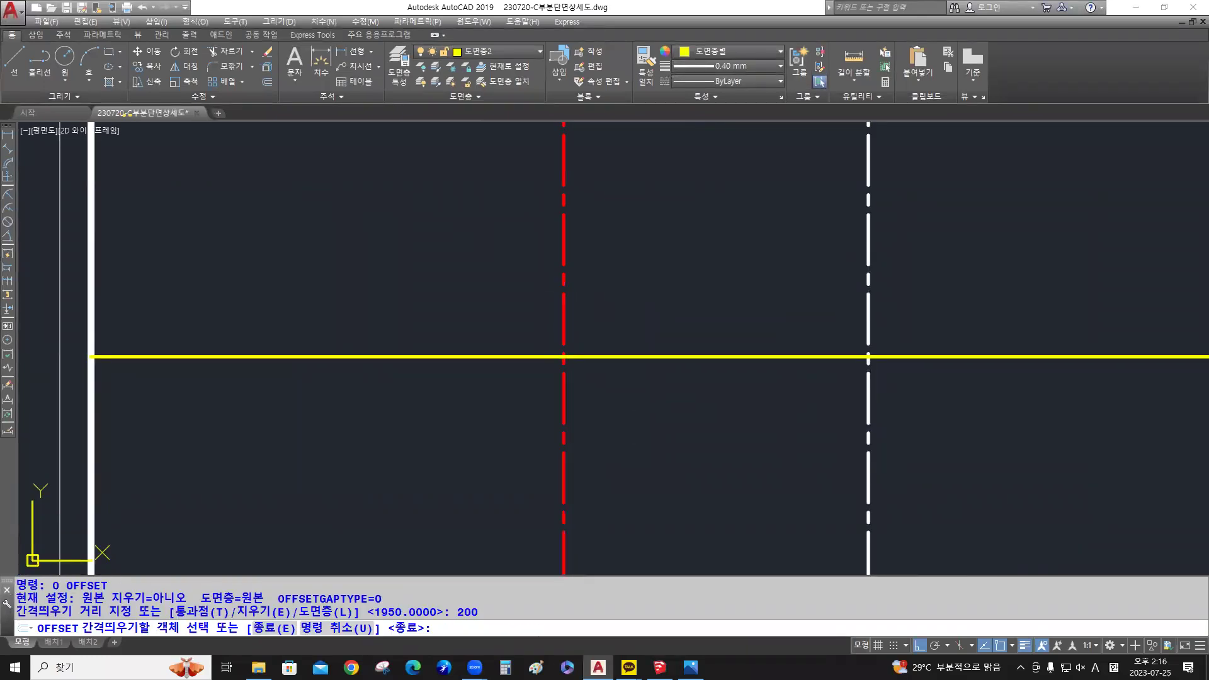
pyautogui.click(568, 320)
pyautogui.click(519, 324)
pyautogui.click(647, 329)
pyautogui.press('Return')
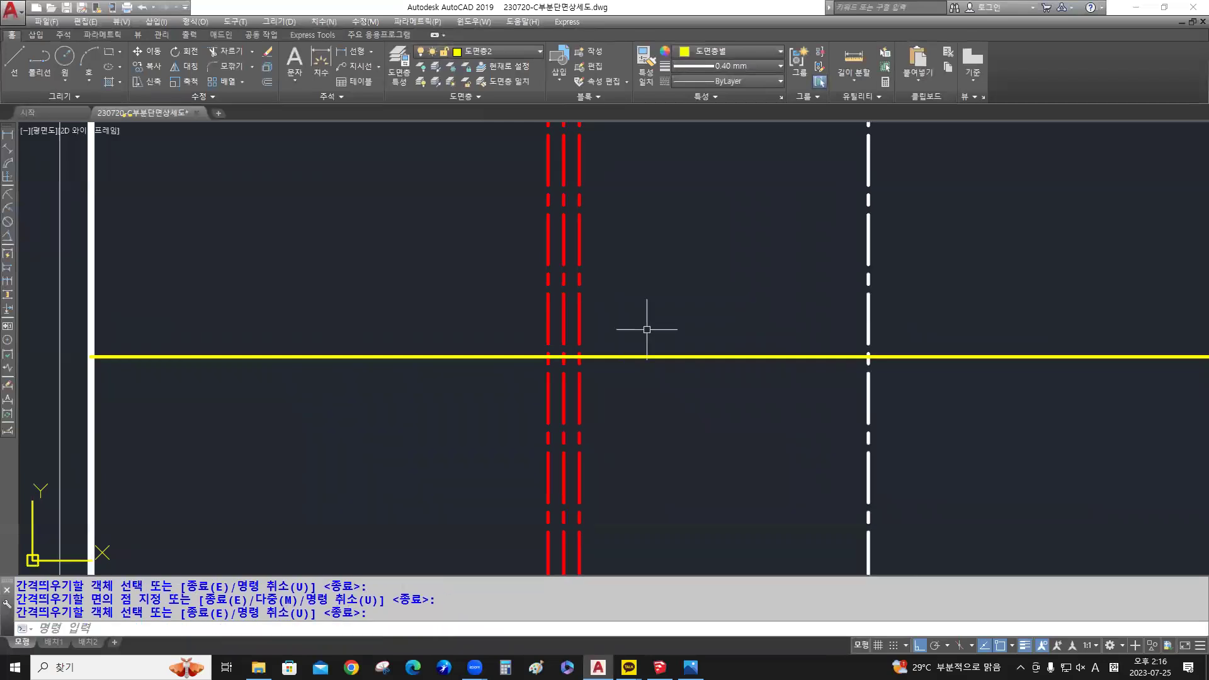
# Match the two offset wall lines to the properties of the yellow horizontal line, leaving the centre line red
pyautogui.scroll(3, 554, 377)
pyautogui.scroll(-2, 569, 372)
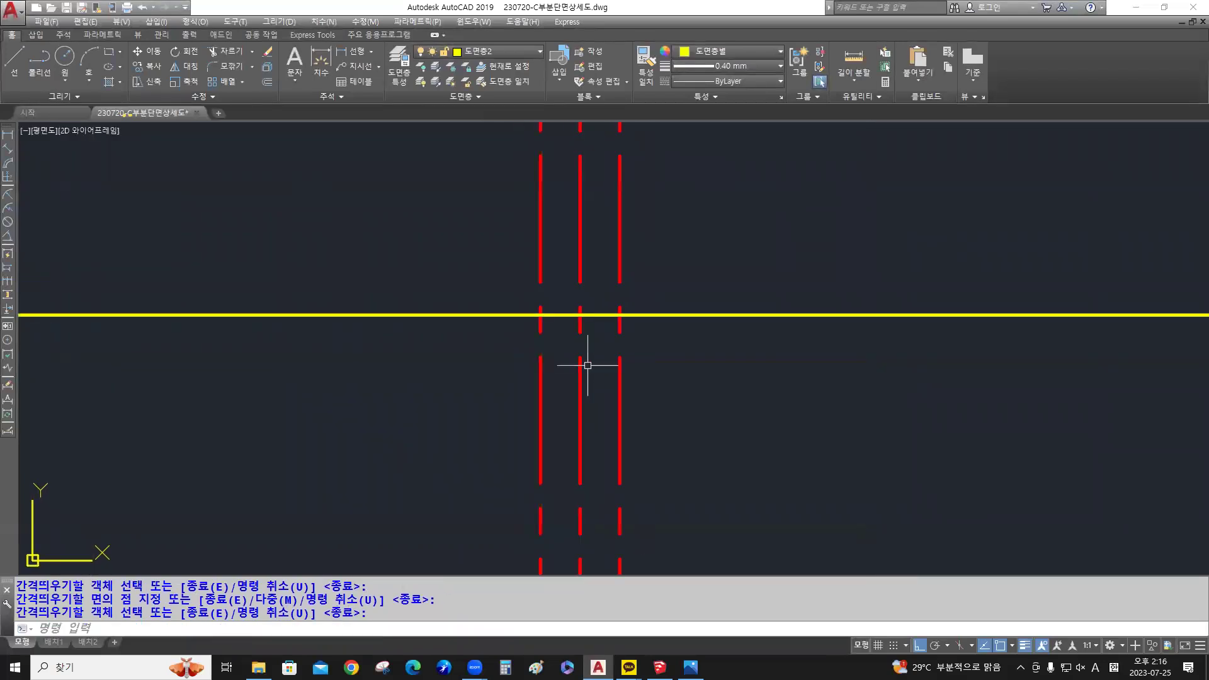
pyautogui.moveTo(580, 359); pyautogui.dragTo(616, 354, button='middle')
pyautogui.write('ma')
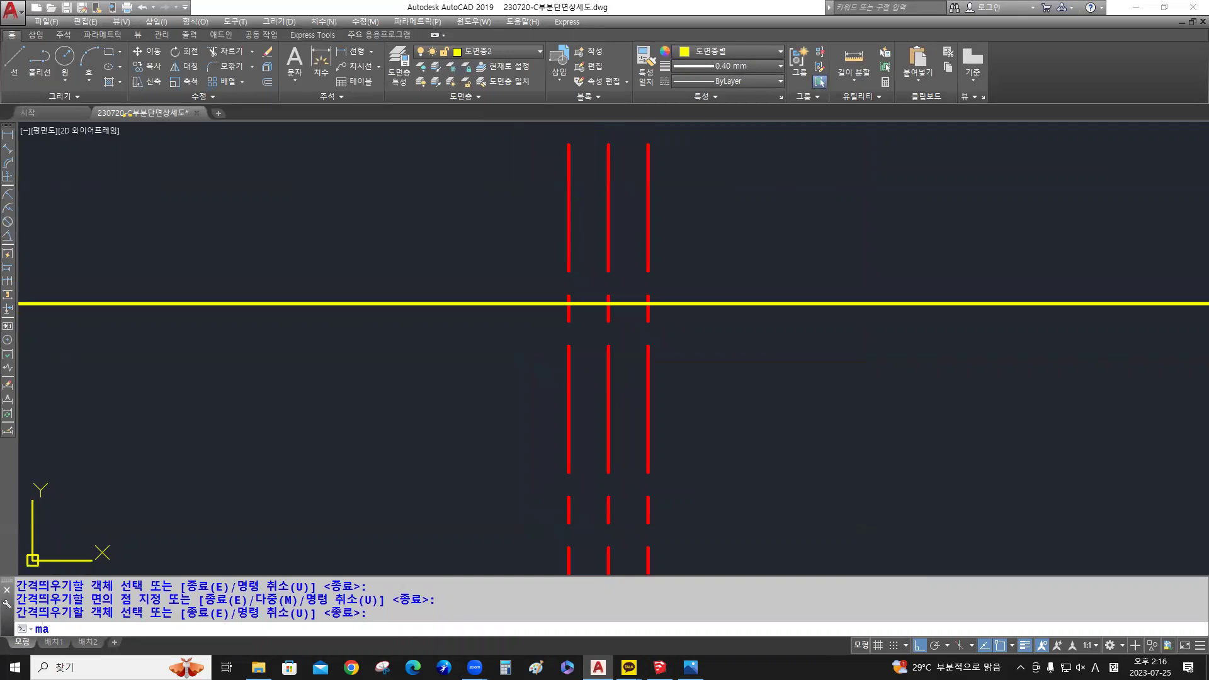
pyautogui.press('Return')
pyautogui.click(722, 305)
pyautogui.click(649, 237)
pyautogui.click(569, 239)
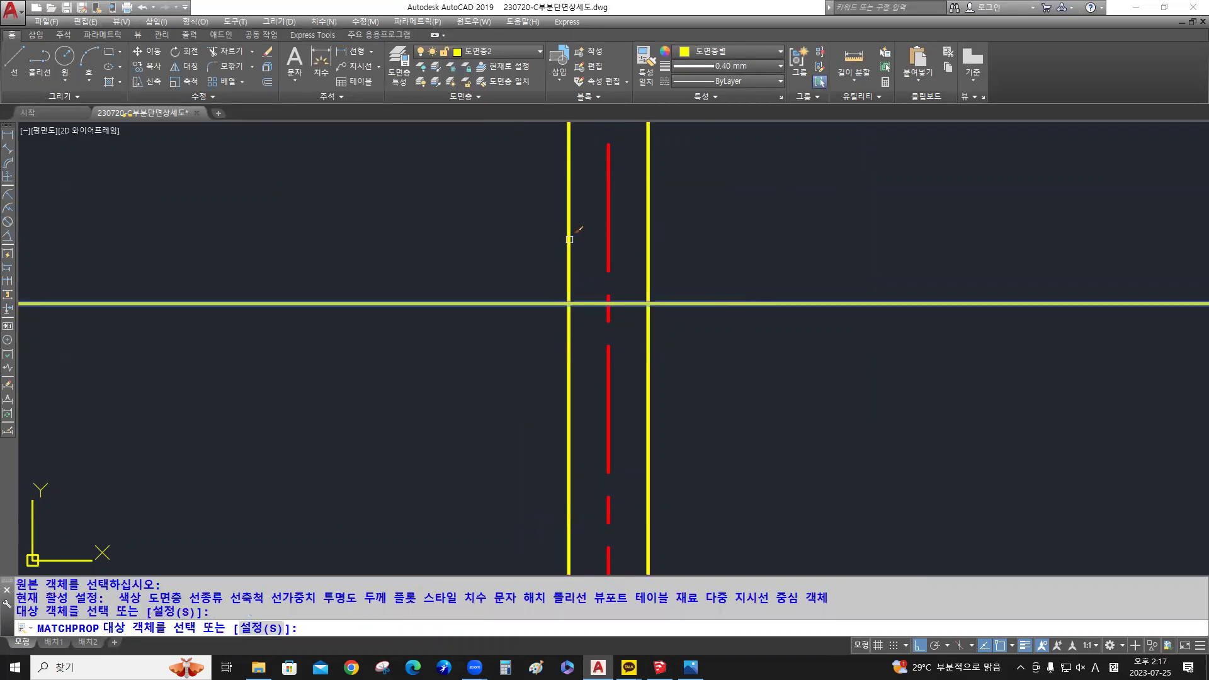
pyautogui.press('Return')
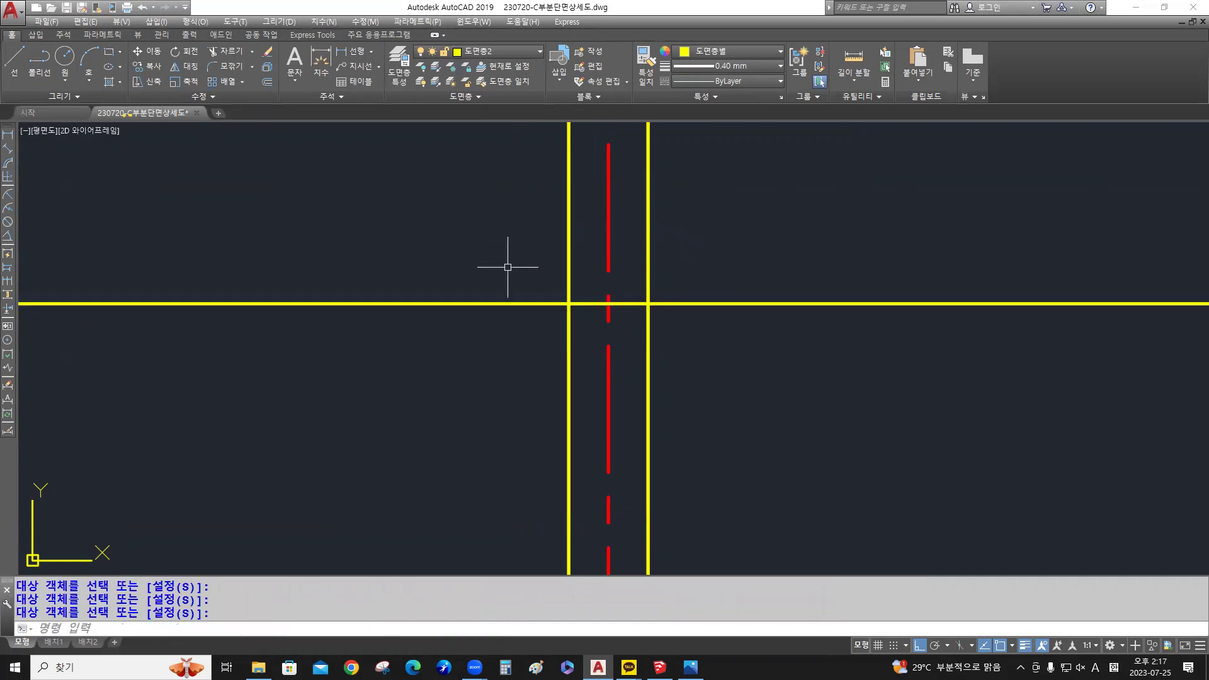
# Offset the yellow horizontal line 900 downward to mark the frost depth
pyautogui.scroll(-2, 509, 277)
pyautogui.moveTo(494, 348); pyautogui.dragTo(508, 334, button='middle')
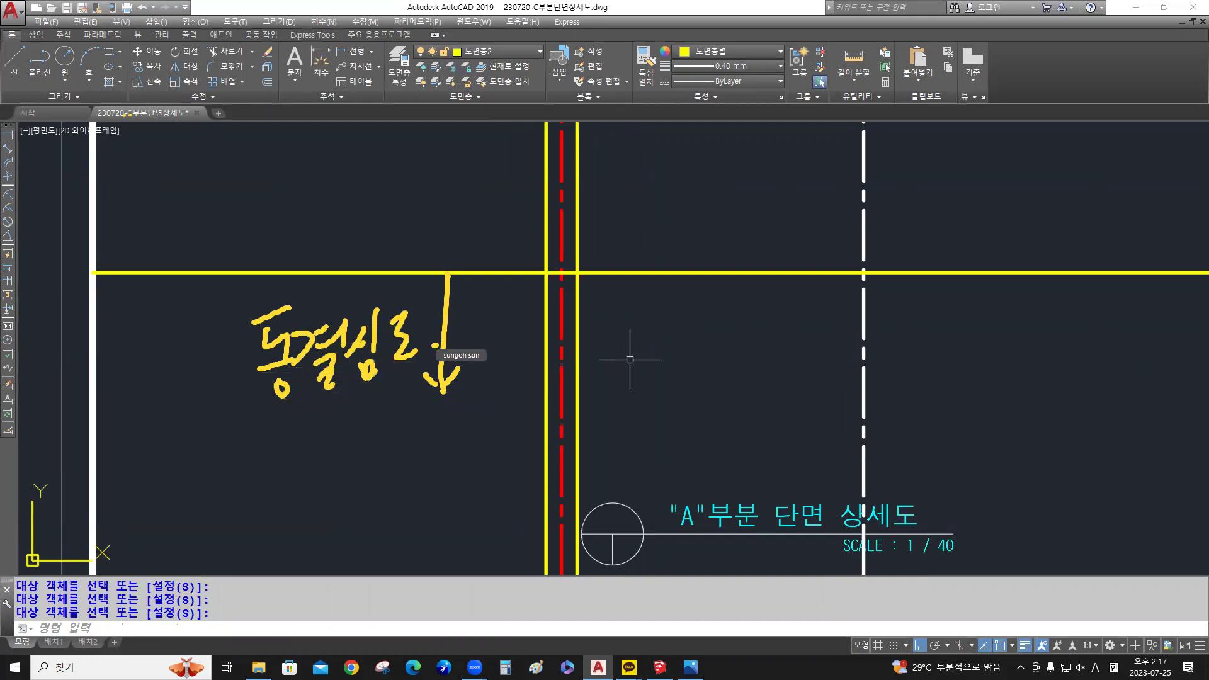
pyautogui.write('o')
pyautogui.press('Return')
pyautogui.write('900')
pyautogui.press('Return')
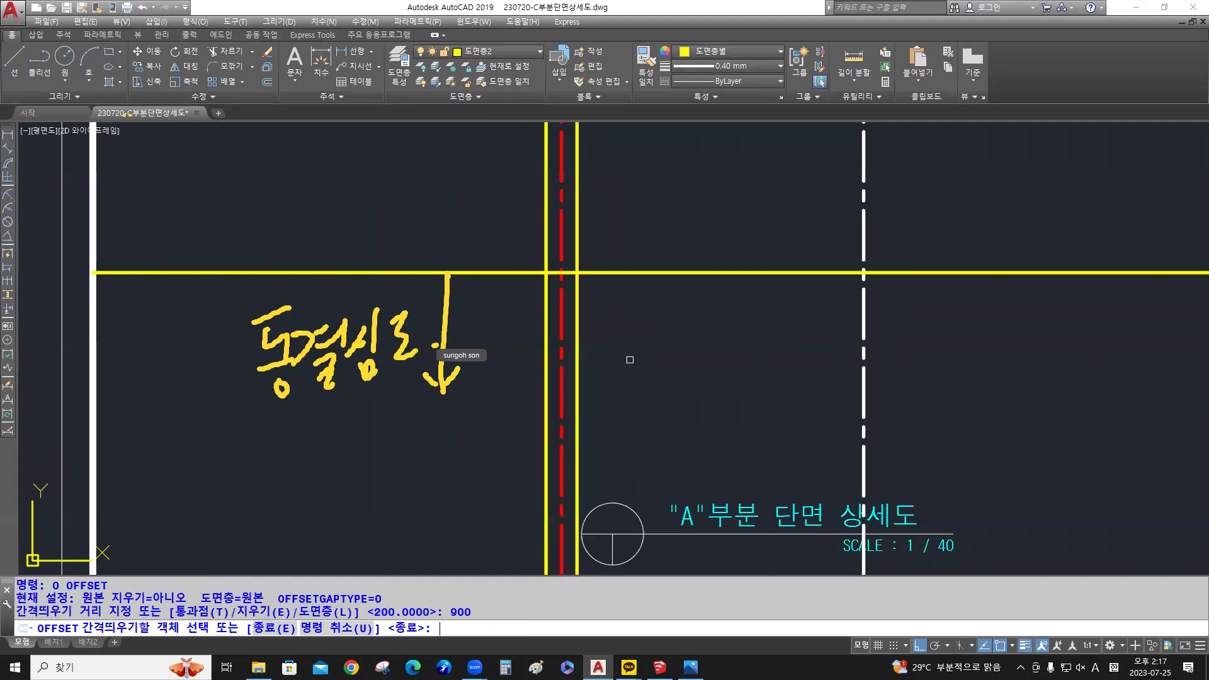
pyautogui.click(505, 273)
pyautogui.click(511, 339)
pyautogui.press('Return')
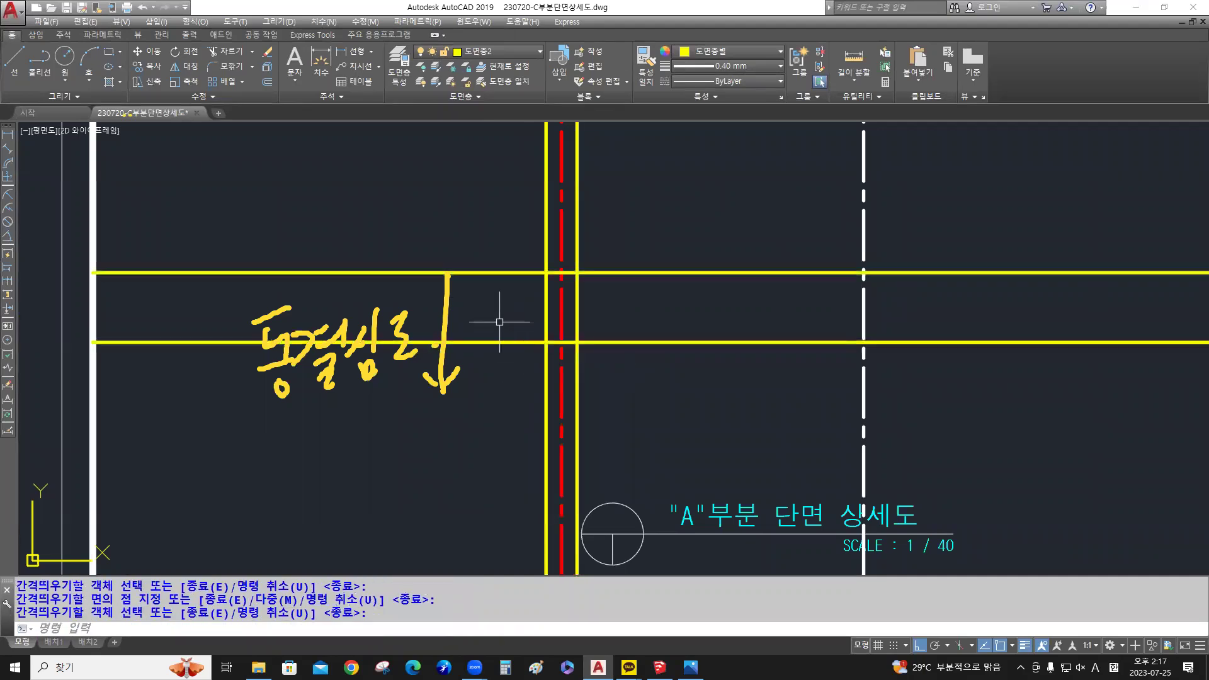
# Draw the footing outline with Line from the left wall face at the frost line: 200 left, 400 down, 800 right, up, and back to the right face
pyautogui.scroll(2, 499, 322)
pyautogui.scroll(2, 499, 322)
pyautogui.moveTo(543, 319); pyautogui.dragTo(507, 357, button='middle')
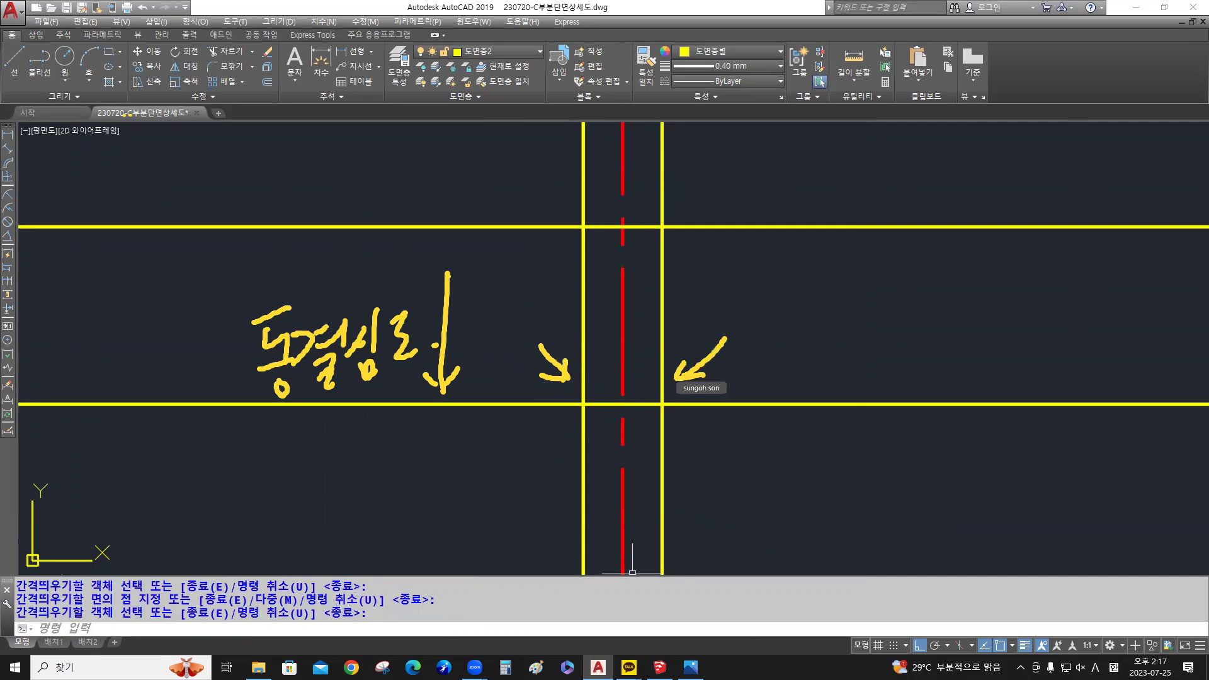
pyautogui.moveTo(769, 540); pyautogui.dragTo(773, 525, button='middle')
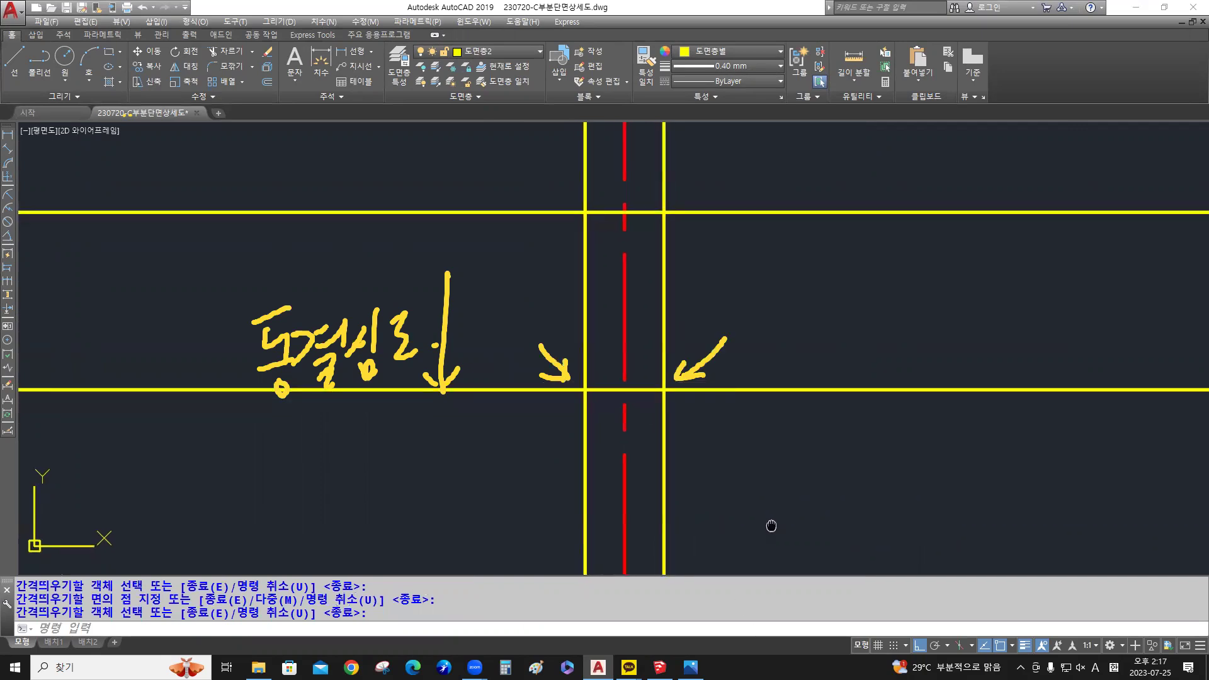
pyautogui.press('Return')
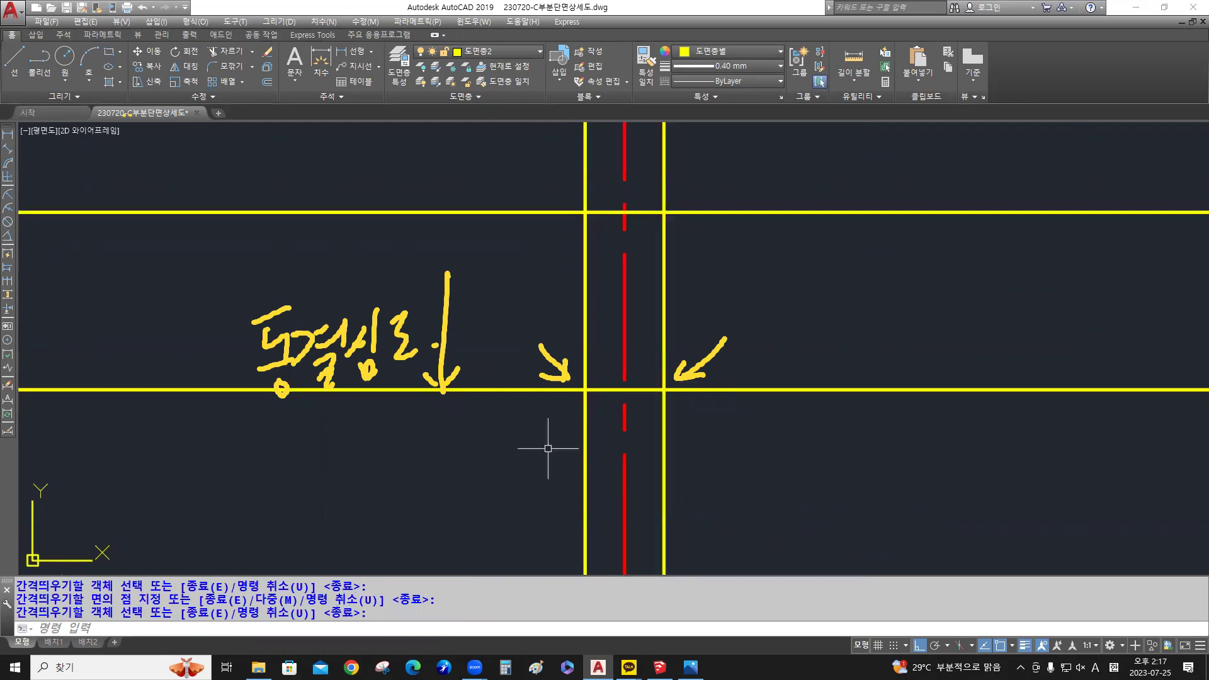
pyautogui.write('l')
pyautogui.press('Return')
pyautogui.click(584, 389)
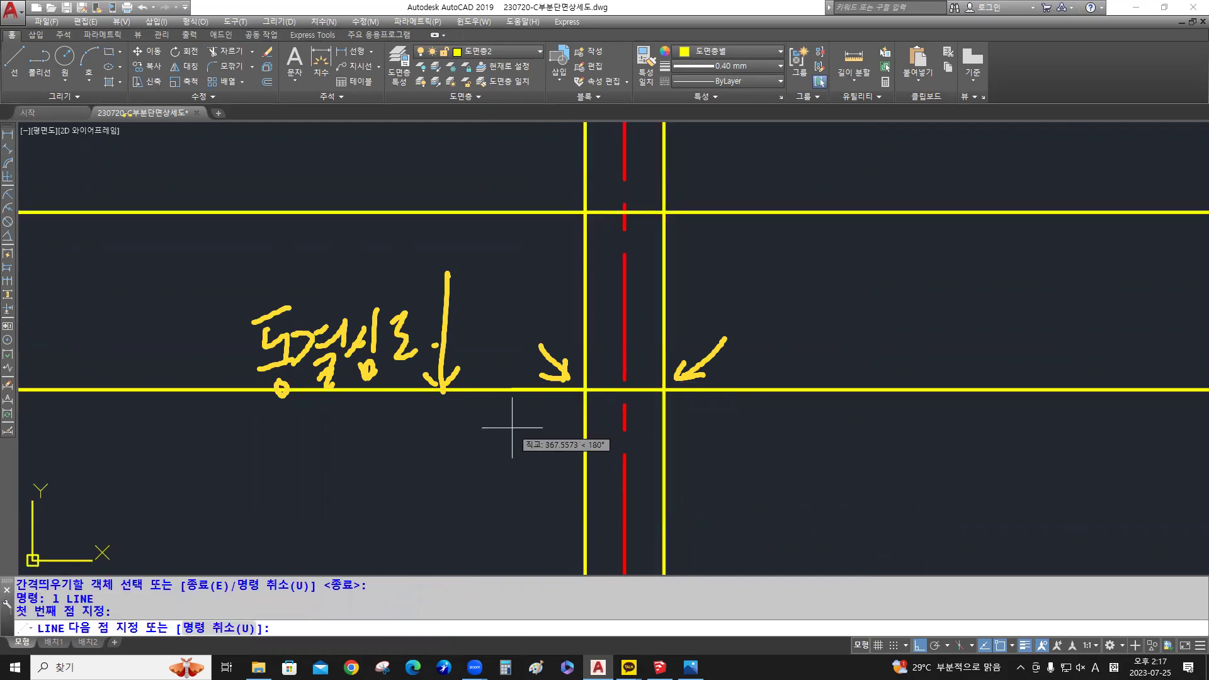
pyautogui.write('200')
pyautogui.write('400')
pyautogui.press('Return')
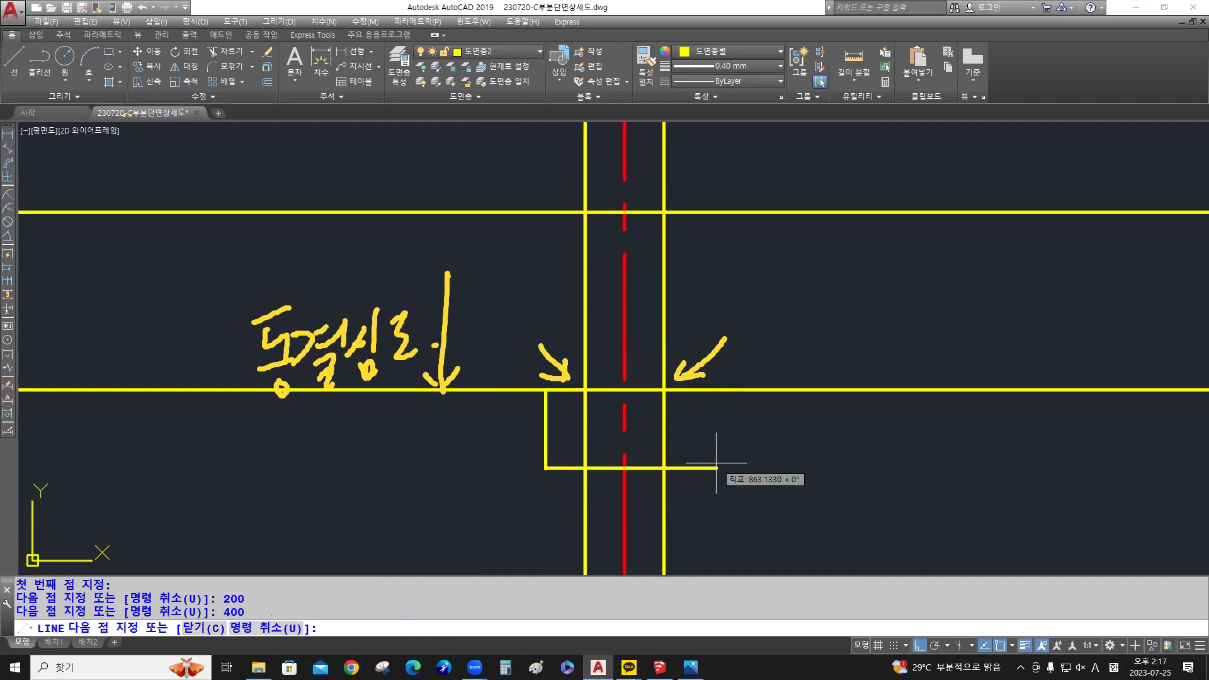
pyautogui.write('800')
pyautogui.press('Return')
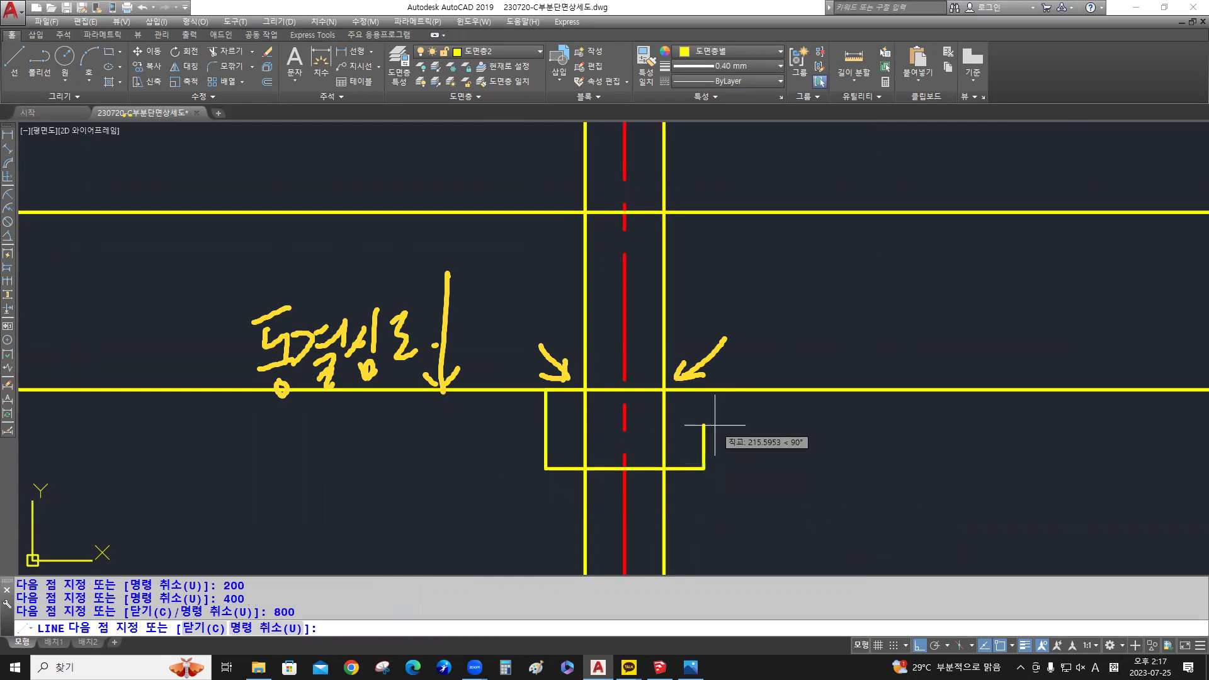
pyautogui.click(706, 391)
pyautogui.click(665, 391)
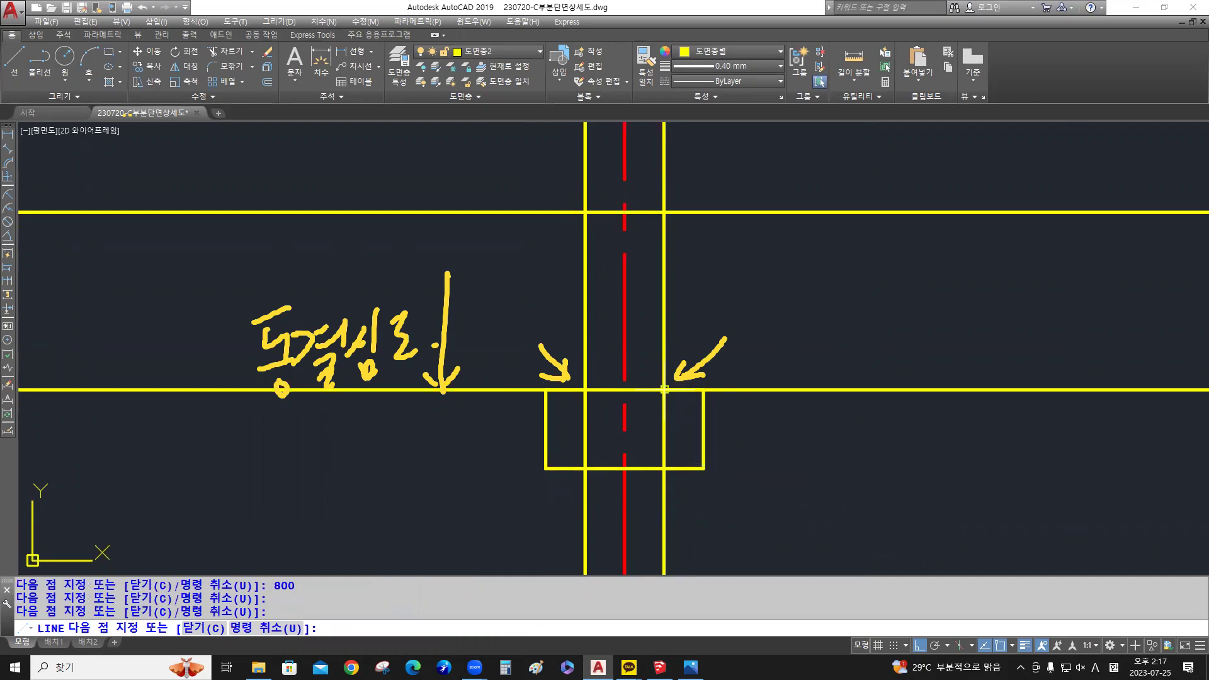
pyautogui.press('Return')
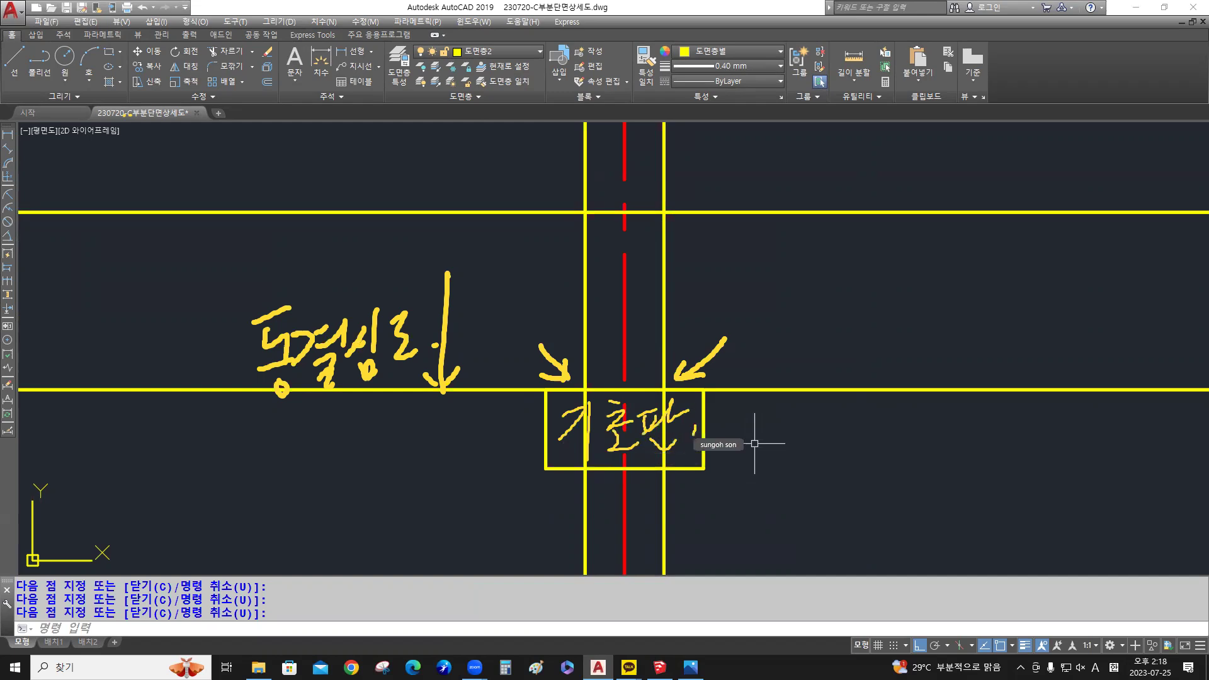
# Delete the long horizontal frost depth line running across the top of the footing
pyautogui.click(928, 409)
pyautogui.click(819, 337)
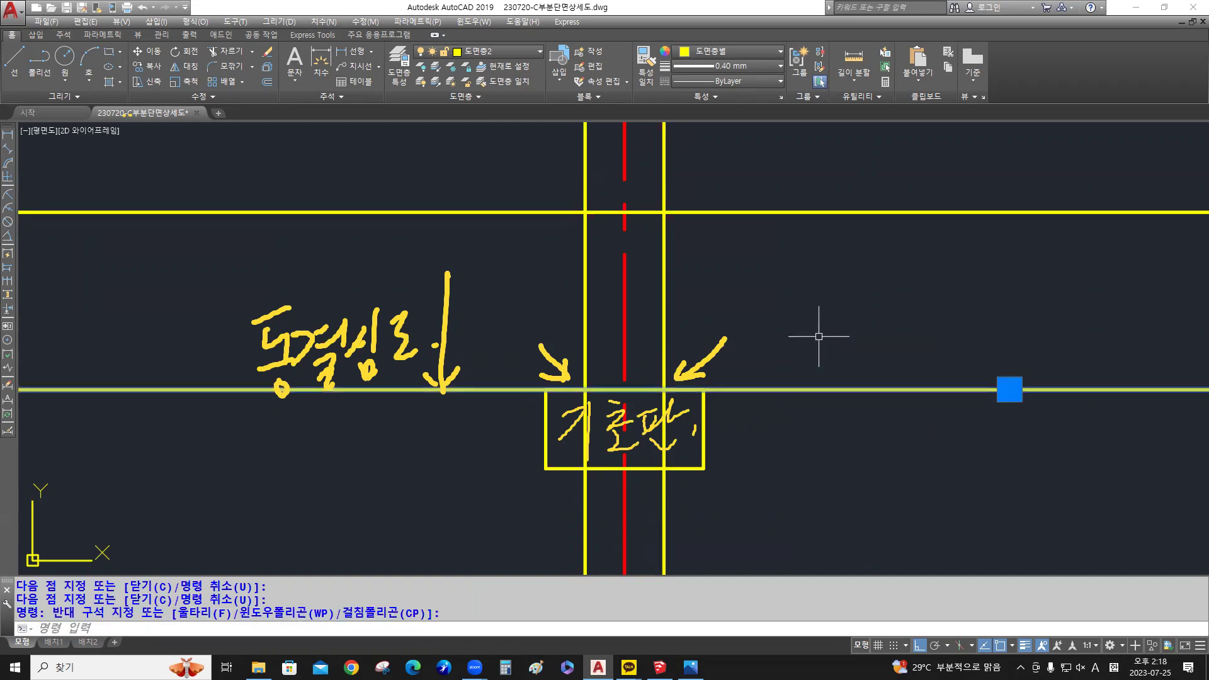
pyautogui.press('Delete')
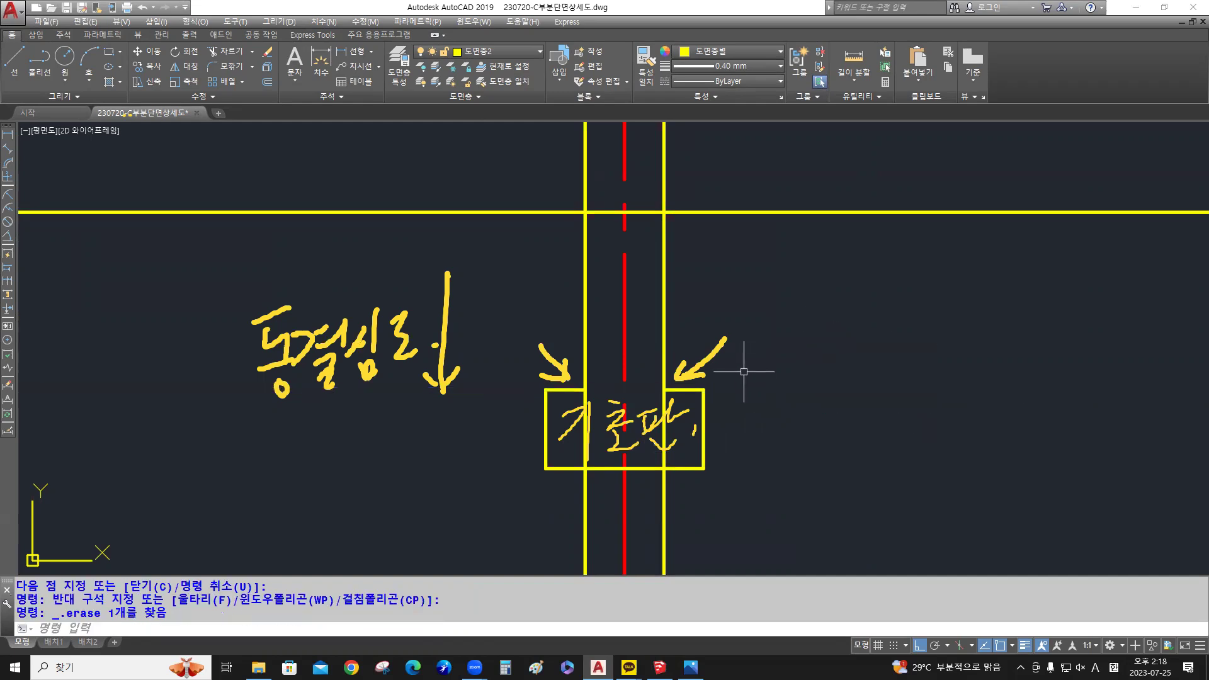
# Fillet both wall face lines with the footing's top edges in multiple mode, removing the wall lines below the corners
pyautogui.scroll(4, 642, 433)
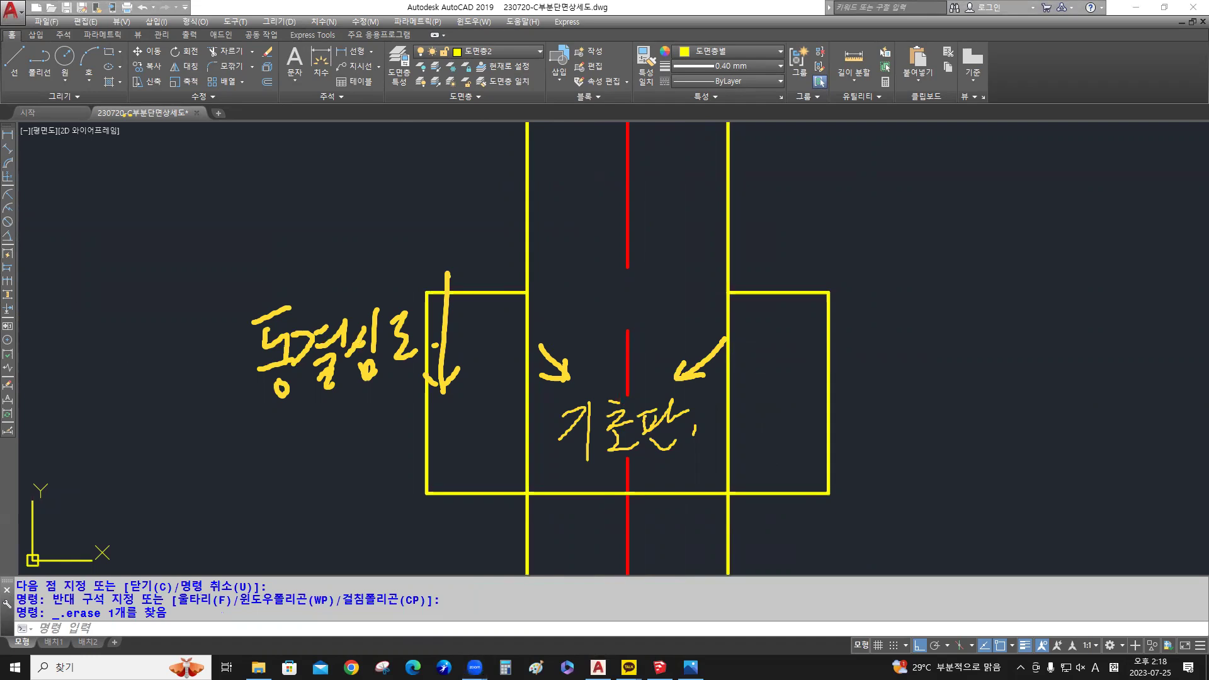
pyautogui.click(556, 365)
pyautogui.moveTo(712, 366); pyautogui.dragTo(651, 367)
pyautogui.moveTo(514, 384)
pyautogui.mouseDown()
pyautogui.moveTo(558, 373)
pyautogui.moveTo(436, 346)
pyautogui.moveTo(296, 381)
pyautogui.moveTo(311, 318)
pyautogui.moveTo(247, 309)
pyautogui.mouseUp()
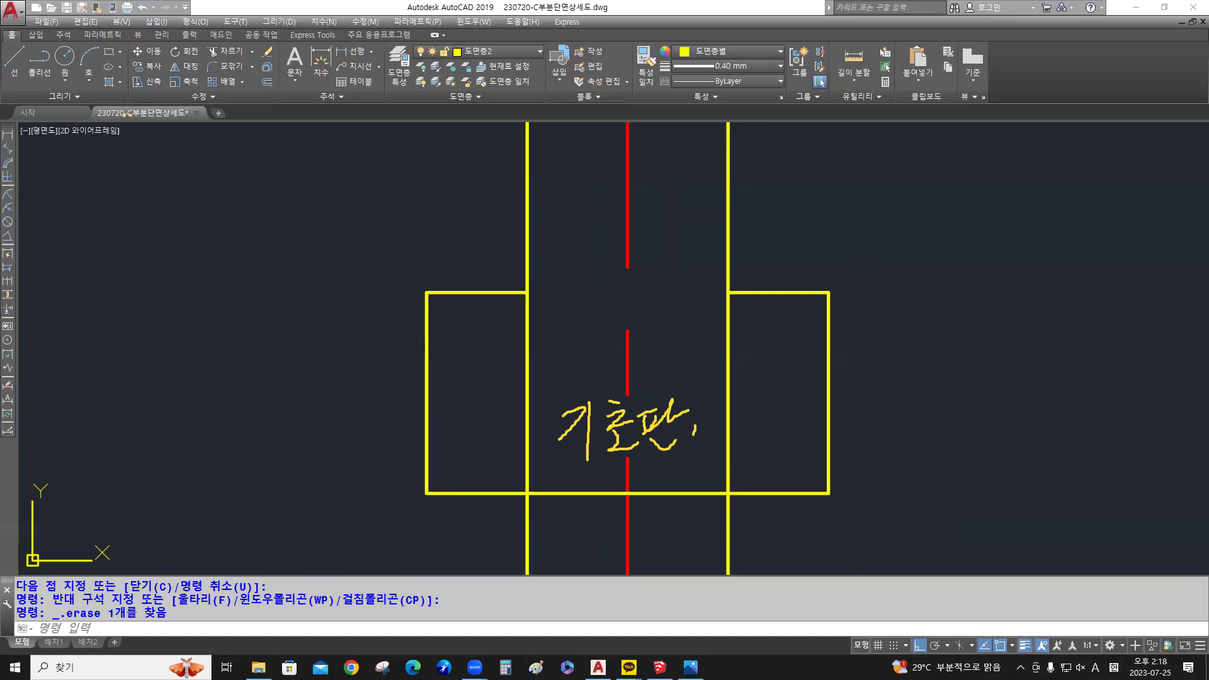
pyautogui.write('f')
pyautogui.press('Return')
pyautogui.write('m')
pyautogui.press('Return')
pyautogui.click(527, 265)
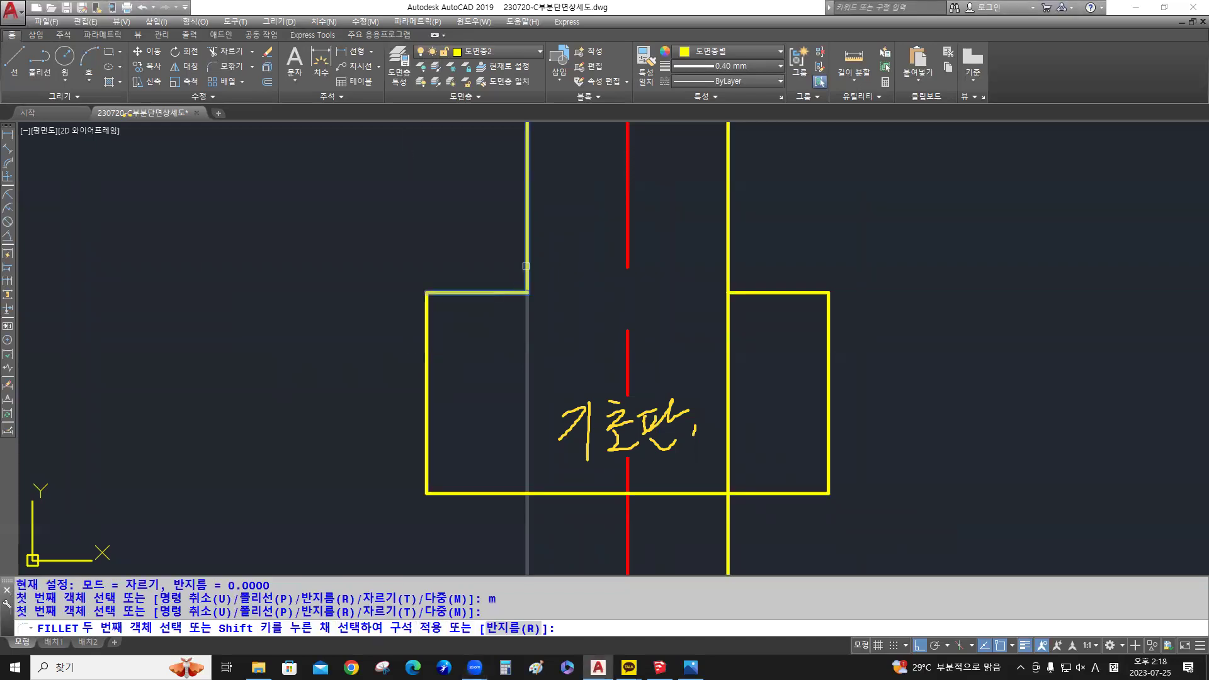
pyautogui.click(485, 292)
pyautogui.click(728, 268)
pyautogui.click(752, 291)
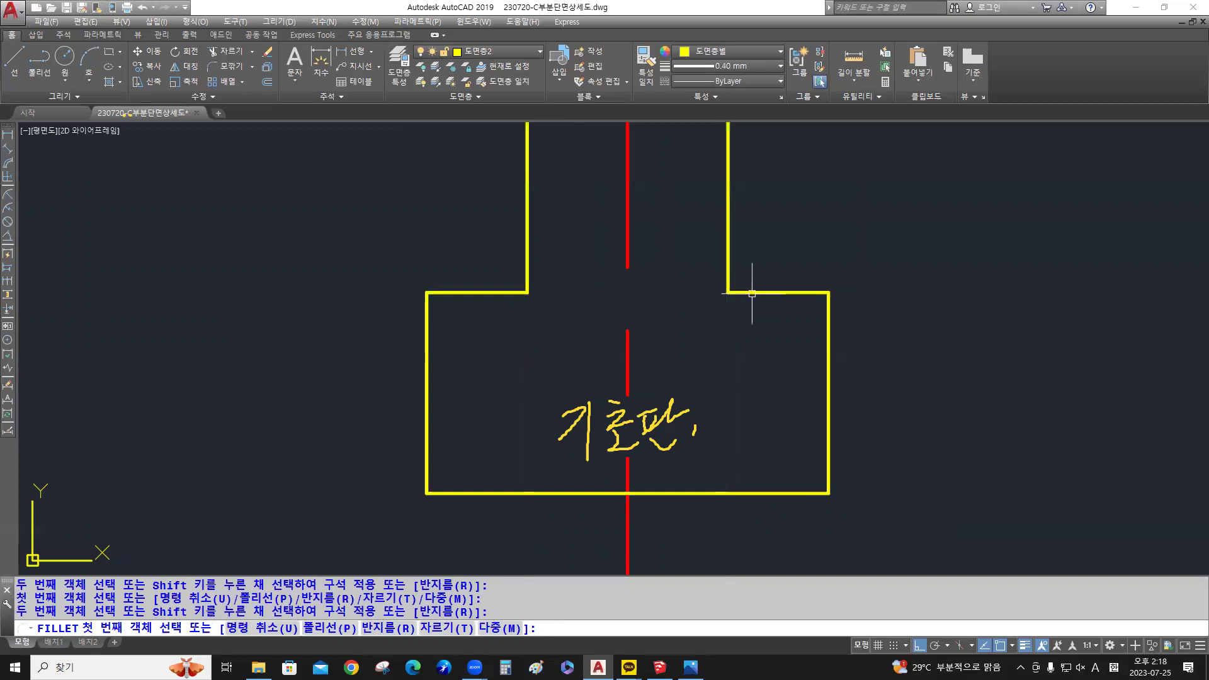
pyautogui.press('Return')
# Stretch the footing's bottom line outward by 100 at both ends
pyautogui.scroll(-2, 736, 425)
pyautogui.moveTo(737, 426); pyautogui.dragTo(693, 435, button='middle')
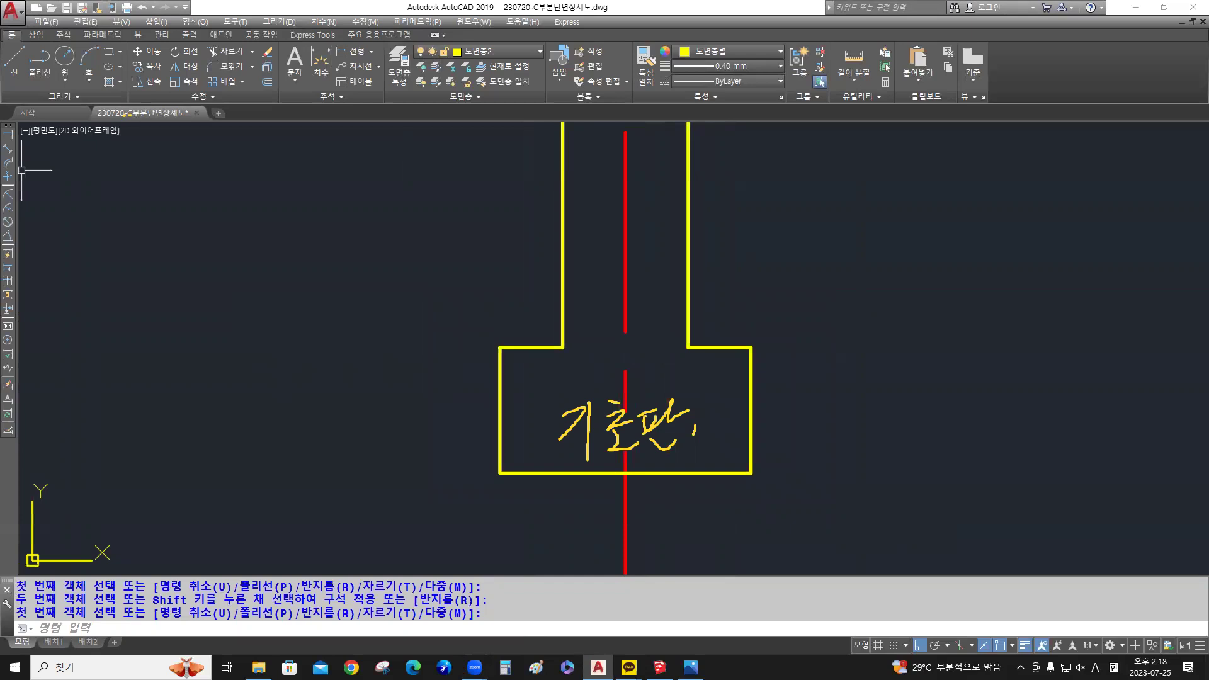
pyautogui.moveTo(580, 436)
pyautogui.mouseDown()
pyautogui.moveTo(636, 418)
pyautogui.moveTo(627, 404)
pyautogui.moveTo(686, 432)
pyautogui.mouseUp()
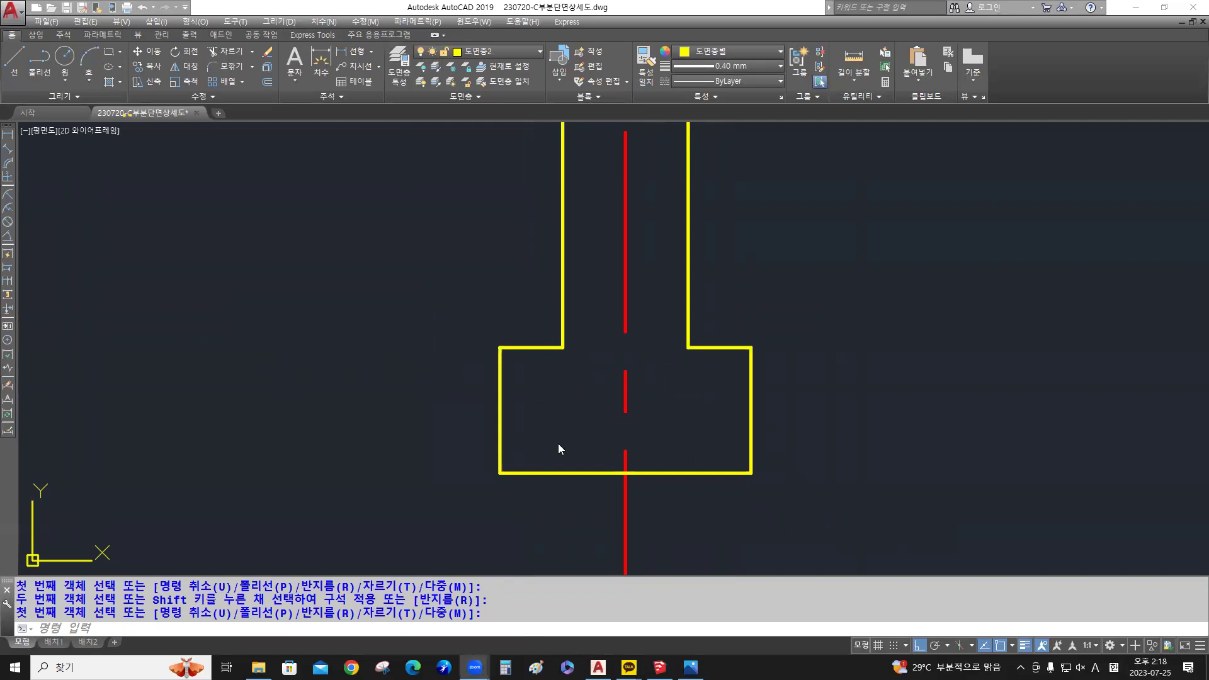
pyautogui.moveTo(605, 432)
pyautogui.mouseDown(button='middle')
pyautogui.moveTo(626, 350)
pyautogui.moveTo(646, 334)
pyautogui.mouseUp(button='middle')
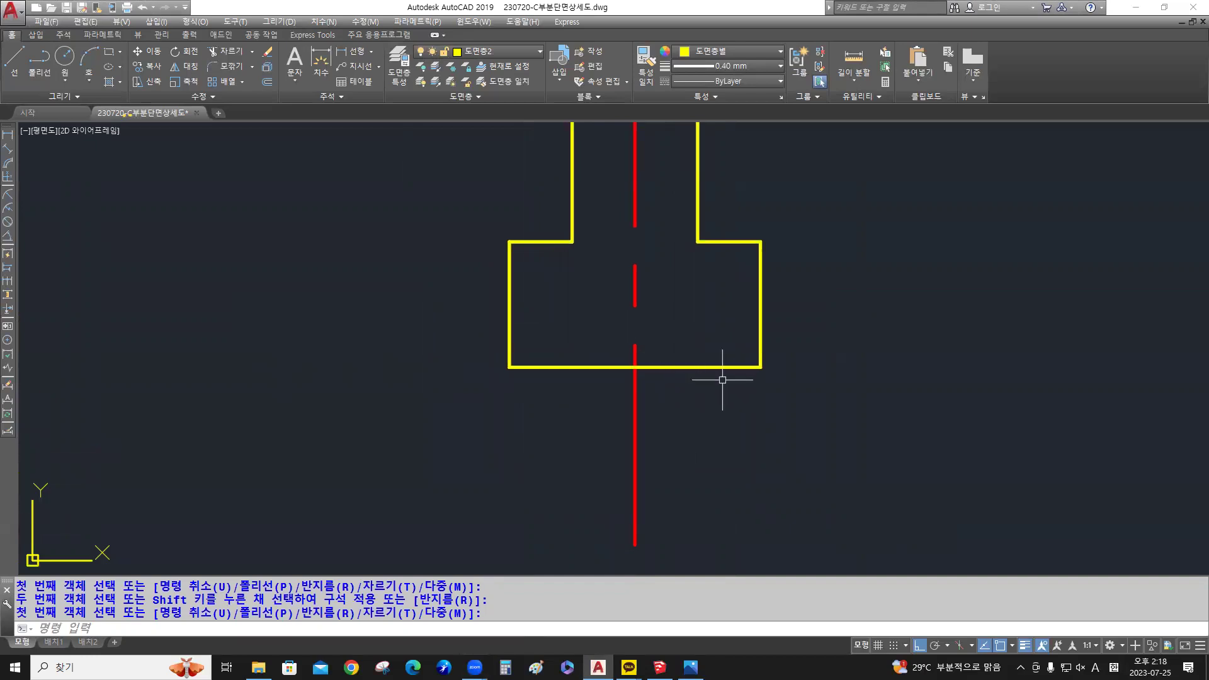
pyautogui.press('Escape')
pyautogui.moveTo(722, 378); pyautogui.dragTo(693, 345)
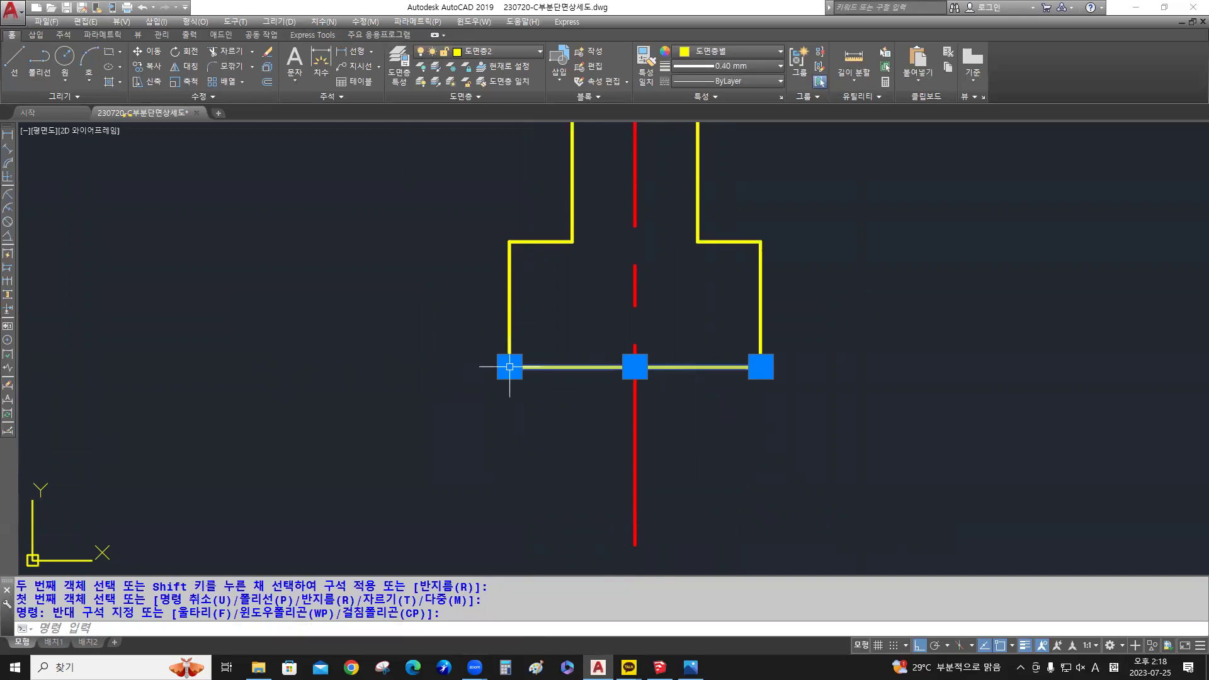
pyautogui.moveTo(509, 367)
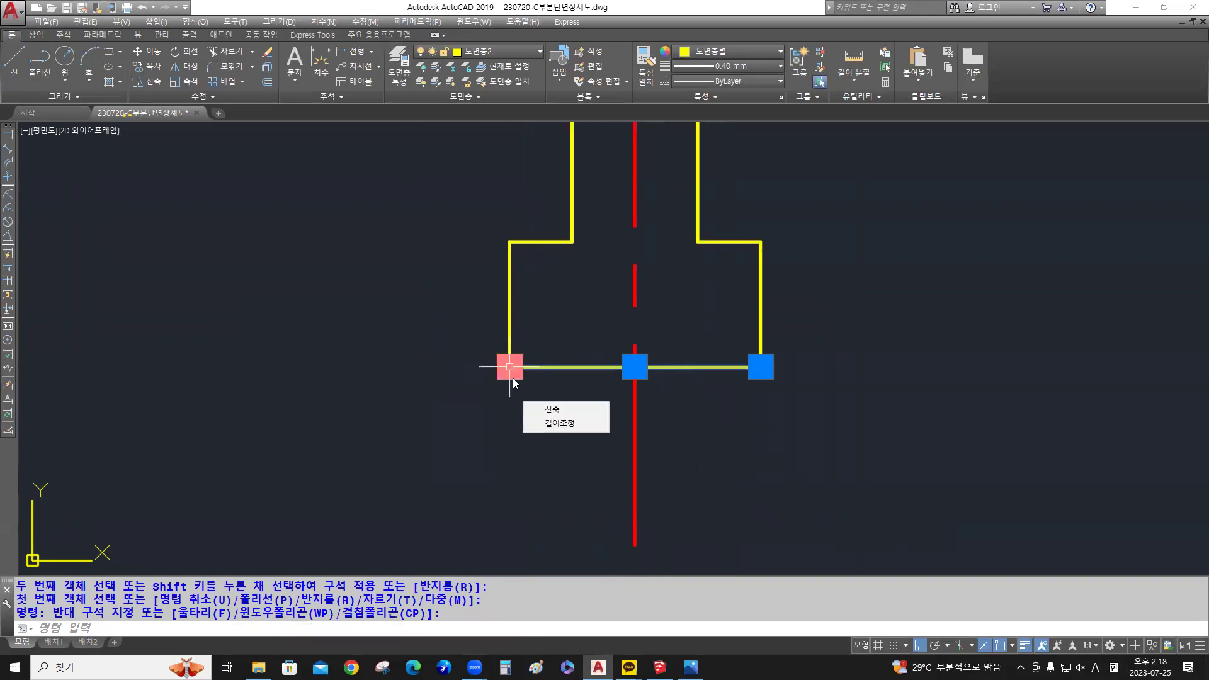
pyautogui.click(509, 367)
pyautogui.write('100')
pyautogui.press('Return')
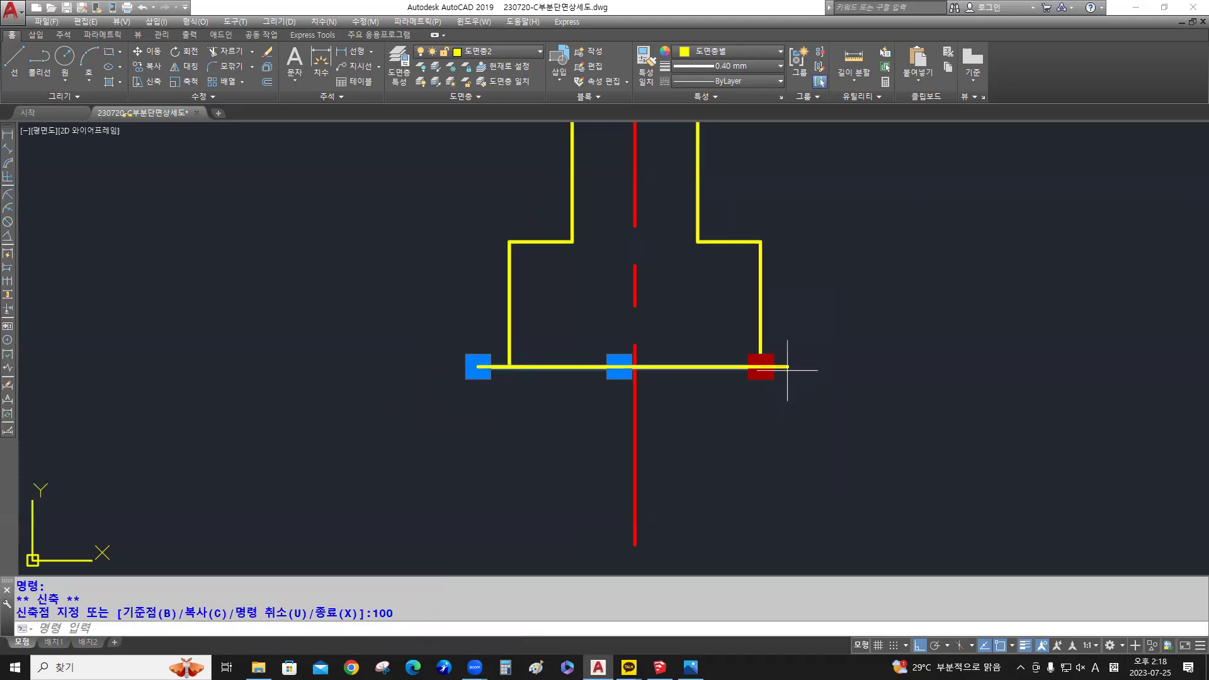
pyautogui.write('100')
pyautogui.press('Return')
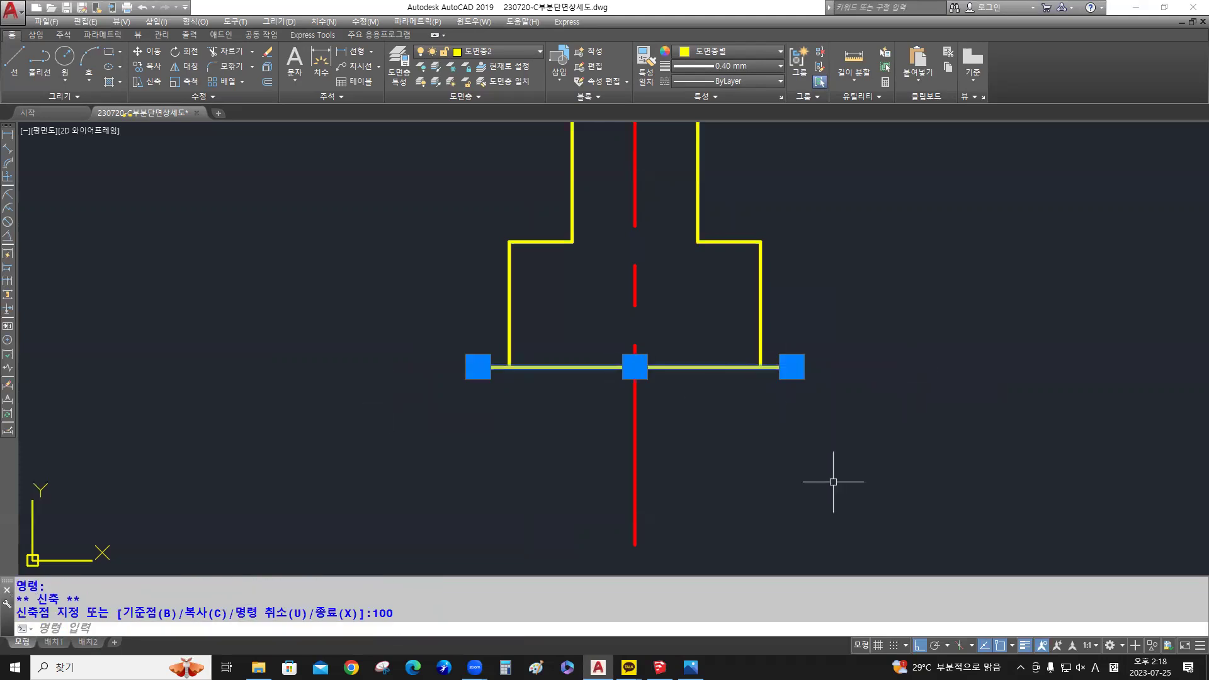
pyautogui.press('Escape')
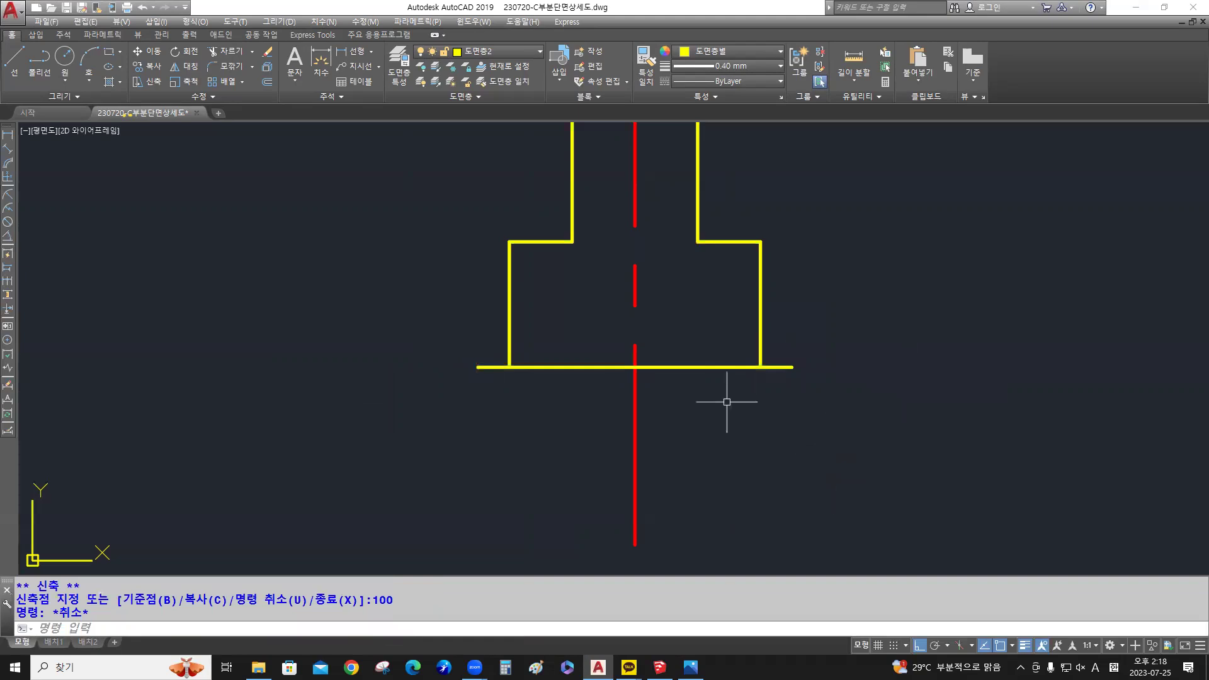
# Offset the widened bottom line of the footing 50 downward
pyautogui.scroll(2, 703, 423)
pyautogui.moveTo(701, 418)
pyautogui.mouseDown(button='middle')
pyautogui.moveTo(726, 377)
pyautogui.moveTo(743, 429)
pyautogui.moveTo(747, 317)
pyautogui.mouseUp(button='middle')
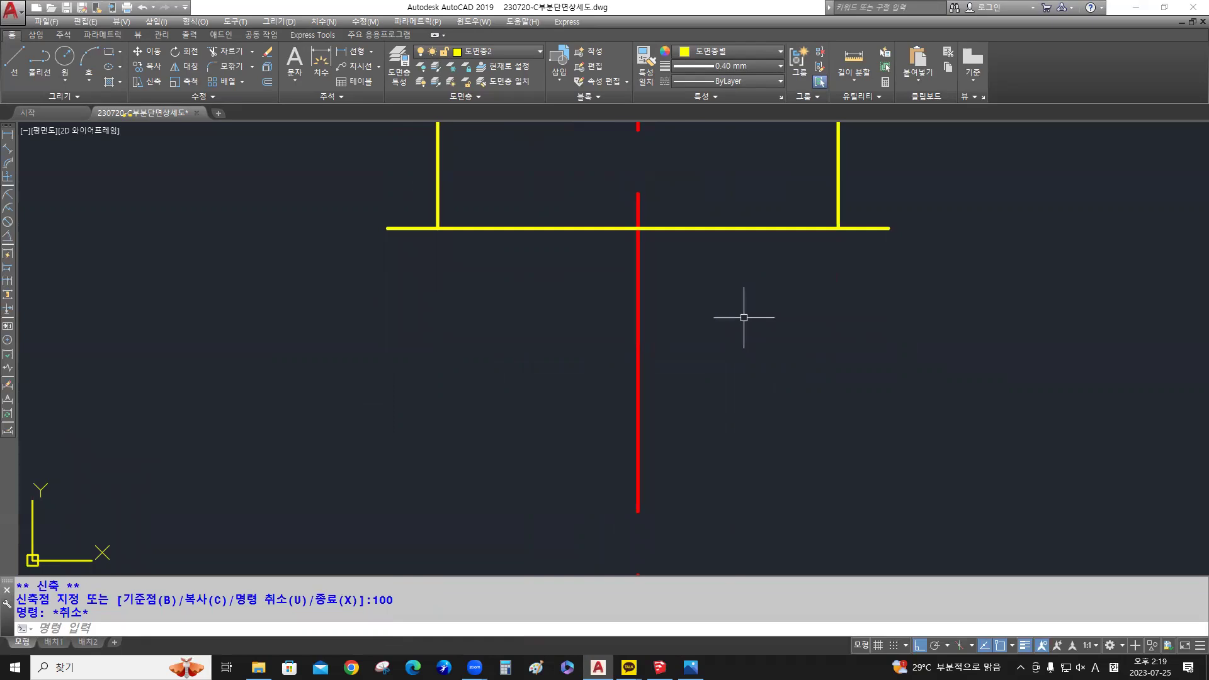
pyautogui.write('o')
pyautogui.press('Return')
pyautogui.write('50')
pyautogui.press('Return')
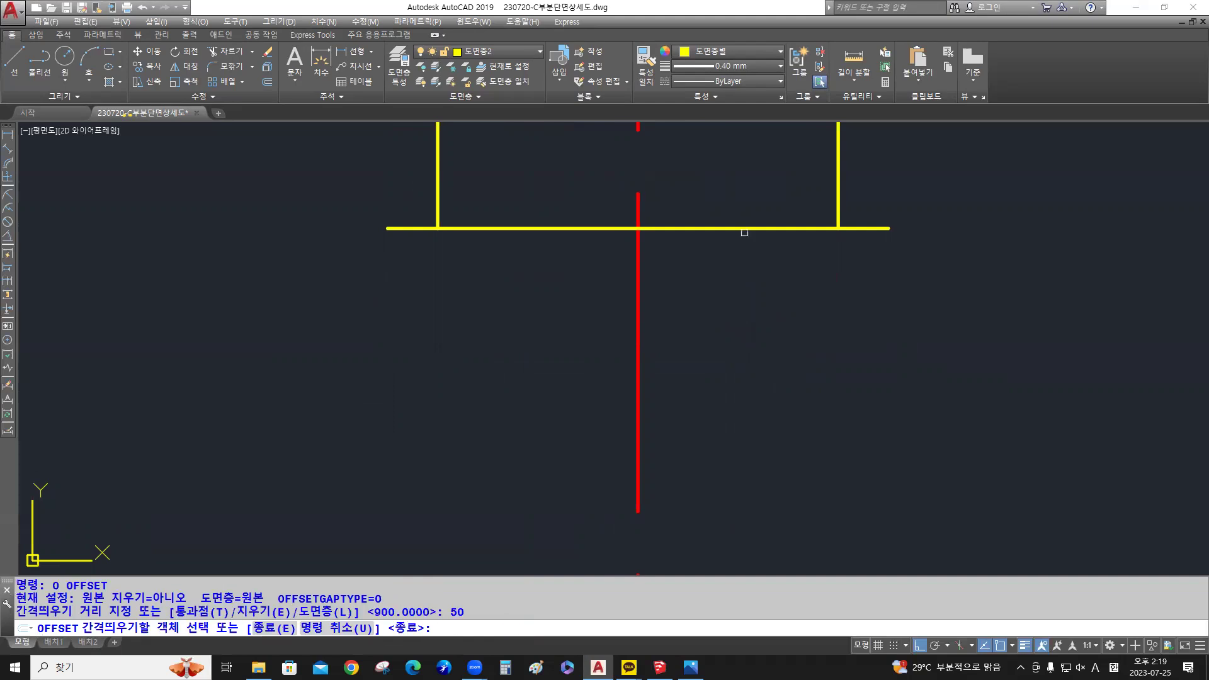
pyautogui.click(738, 228)
pyautogui.click(754, 312)
pyautogui.press('Return')
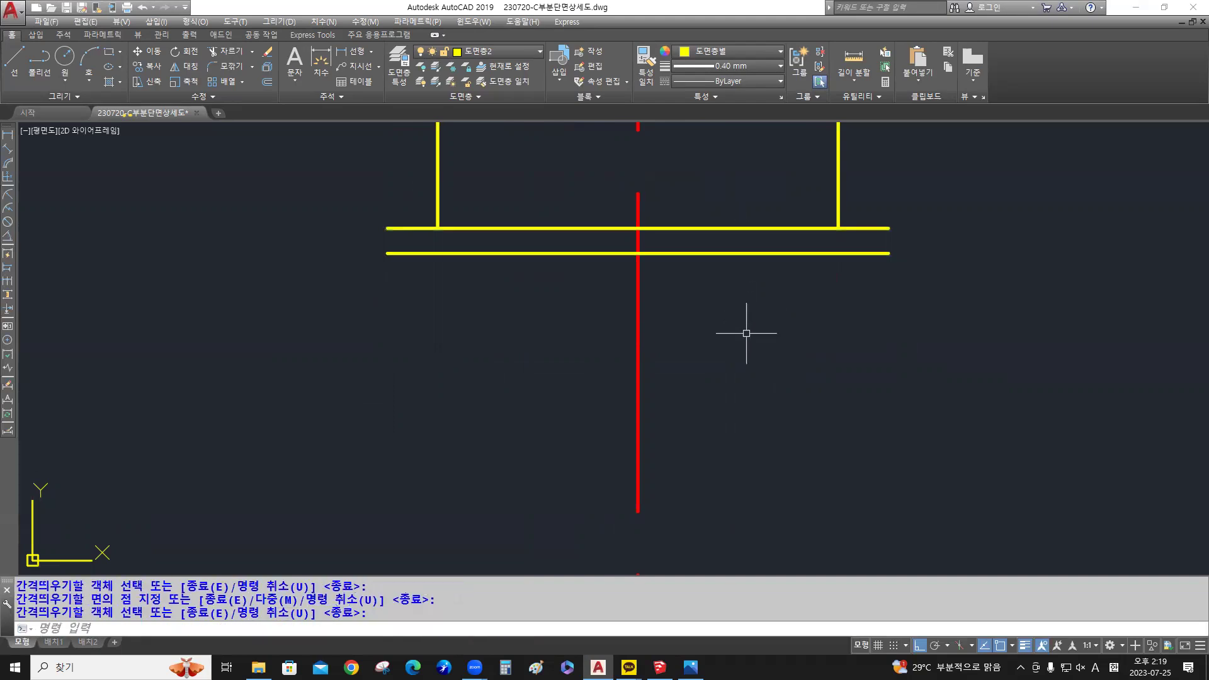
# Offset the lower of the two base lines 200 downward to form the rubble layer
pyautogui.press('Return')
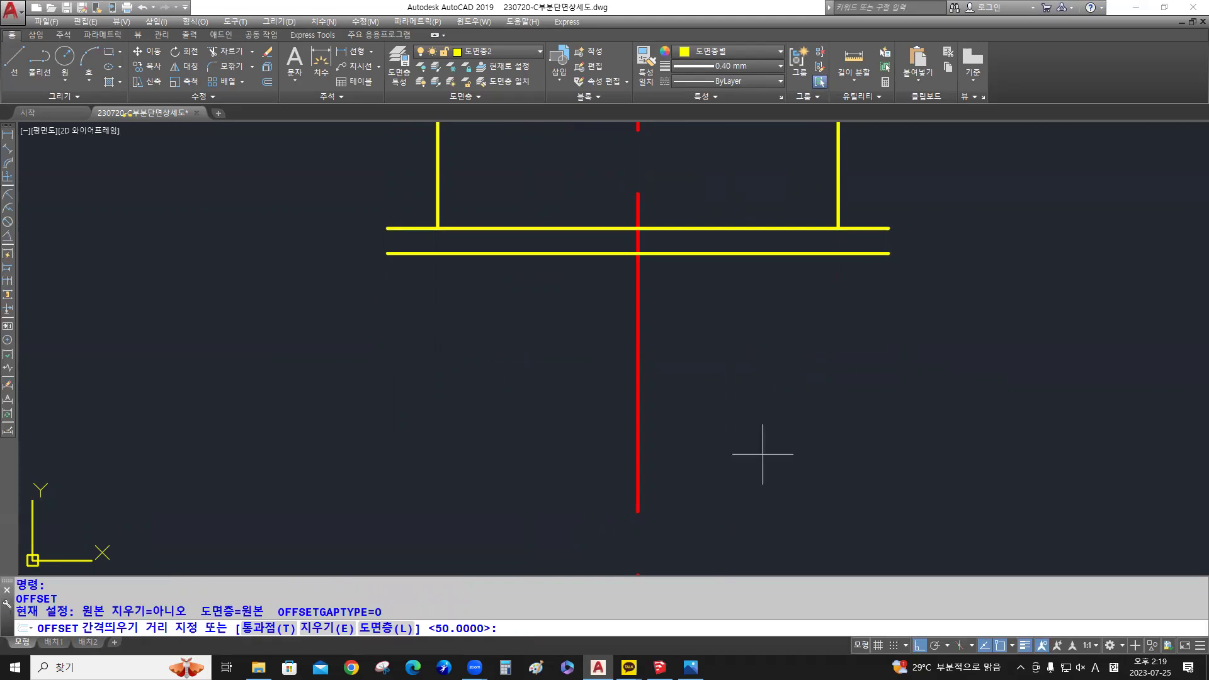
pyautogui.write('200')
pyautogui.press('Return')
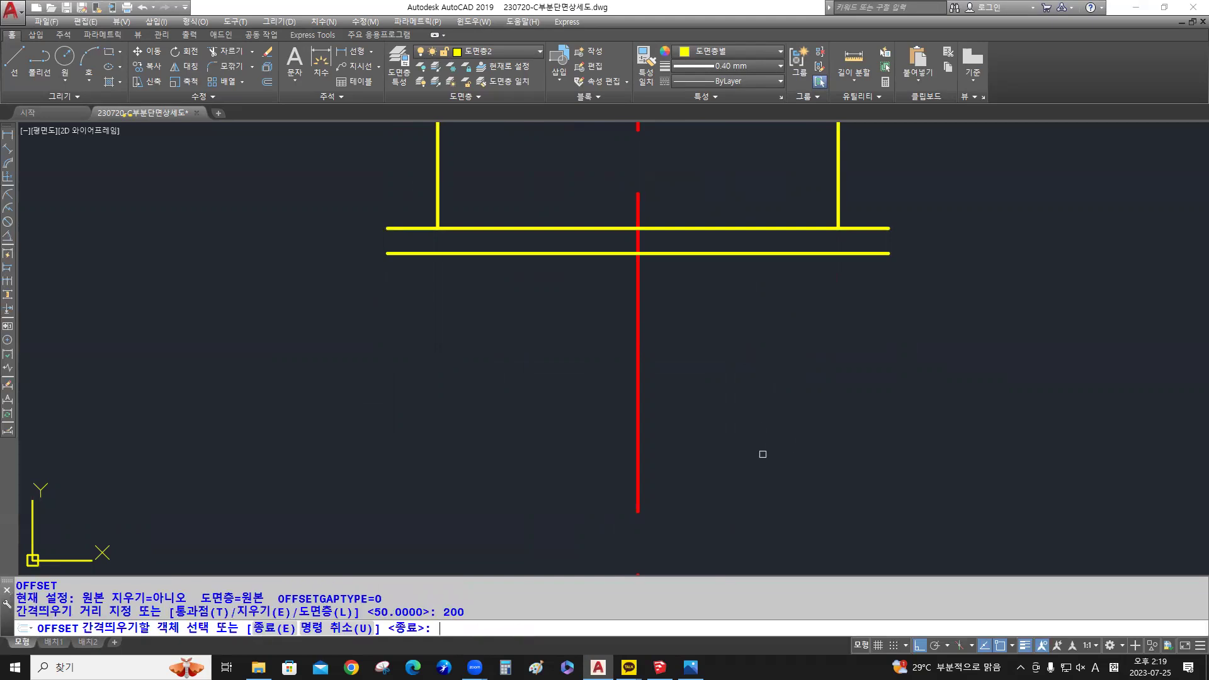
pyautogui.click(728, 253)
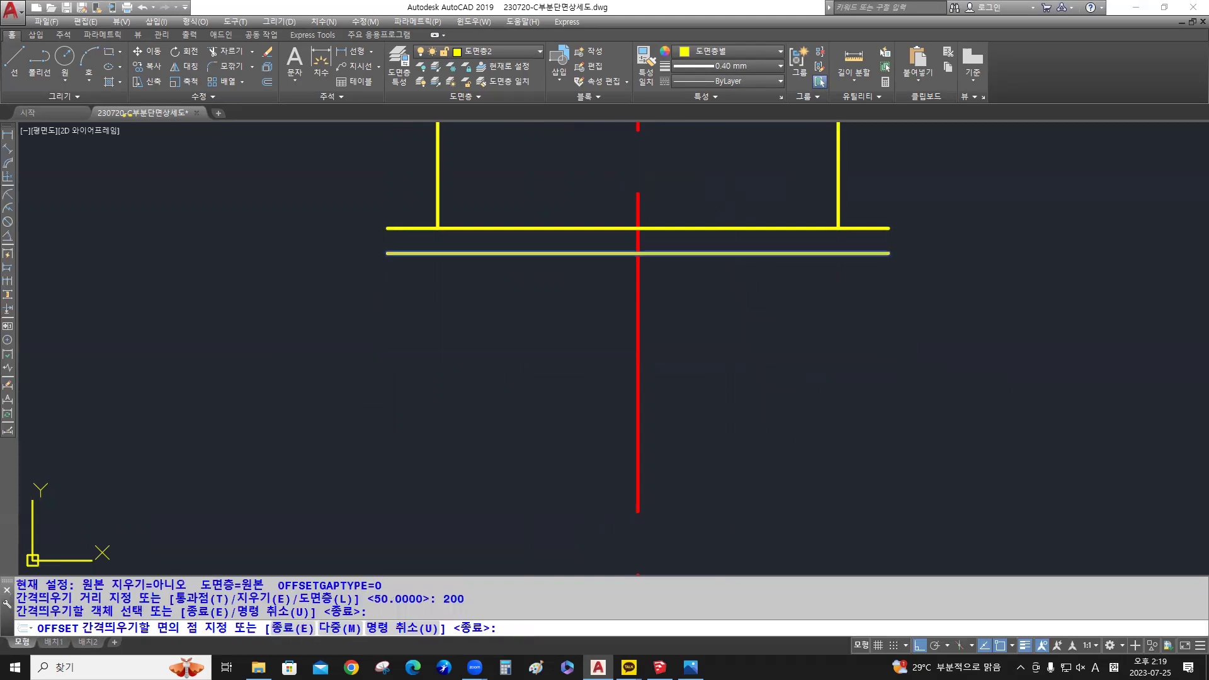
pyautogui.click(759, 395)
pyautogui.press('Return')
# Close both ends of the base layers with vertical lines from the footing's bottom line to the lowest line
pyautogui.moveTo(768, 316); pyautogui.dragTo(770, 350, button='middle')
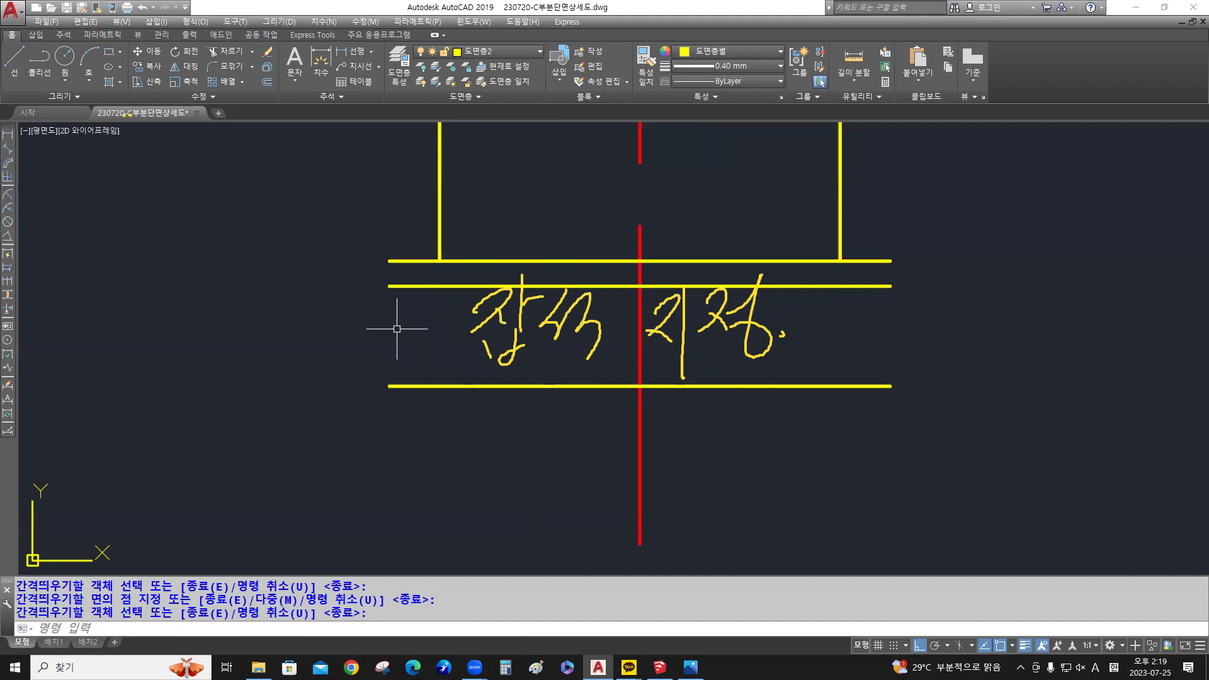
pyautogui.write('l')
pyautogui.press('Return')
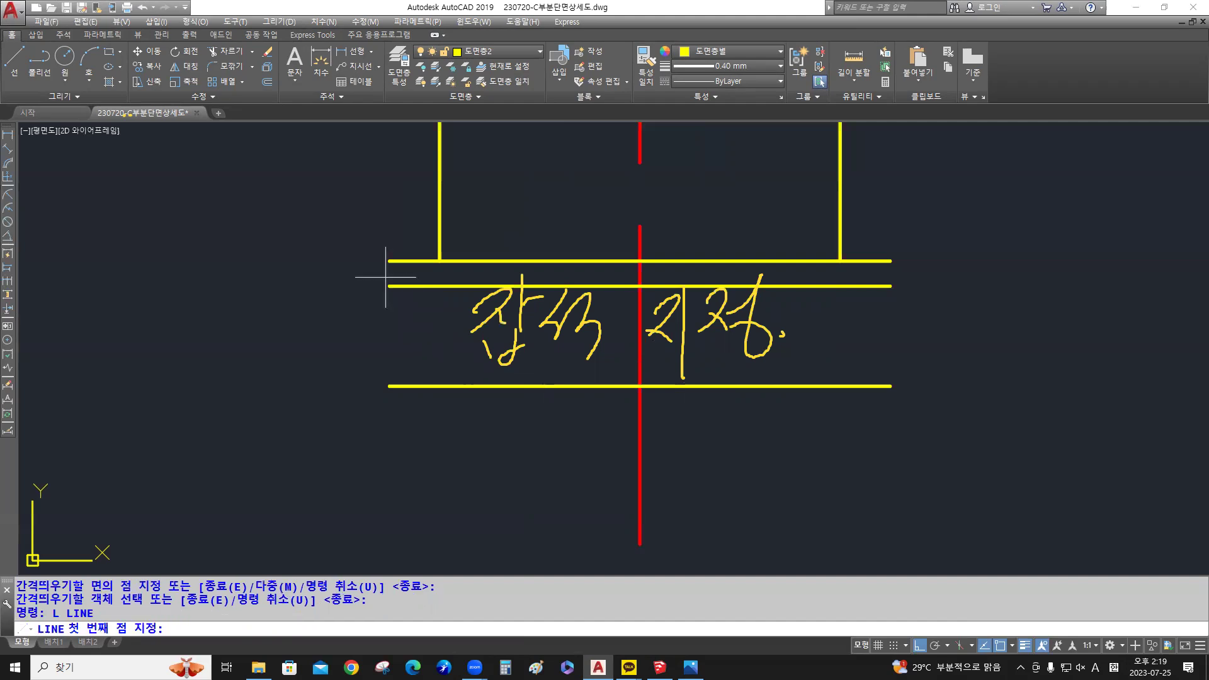
pyautogui.click(389, 260)
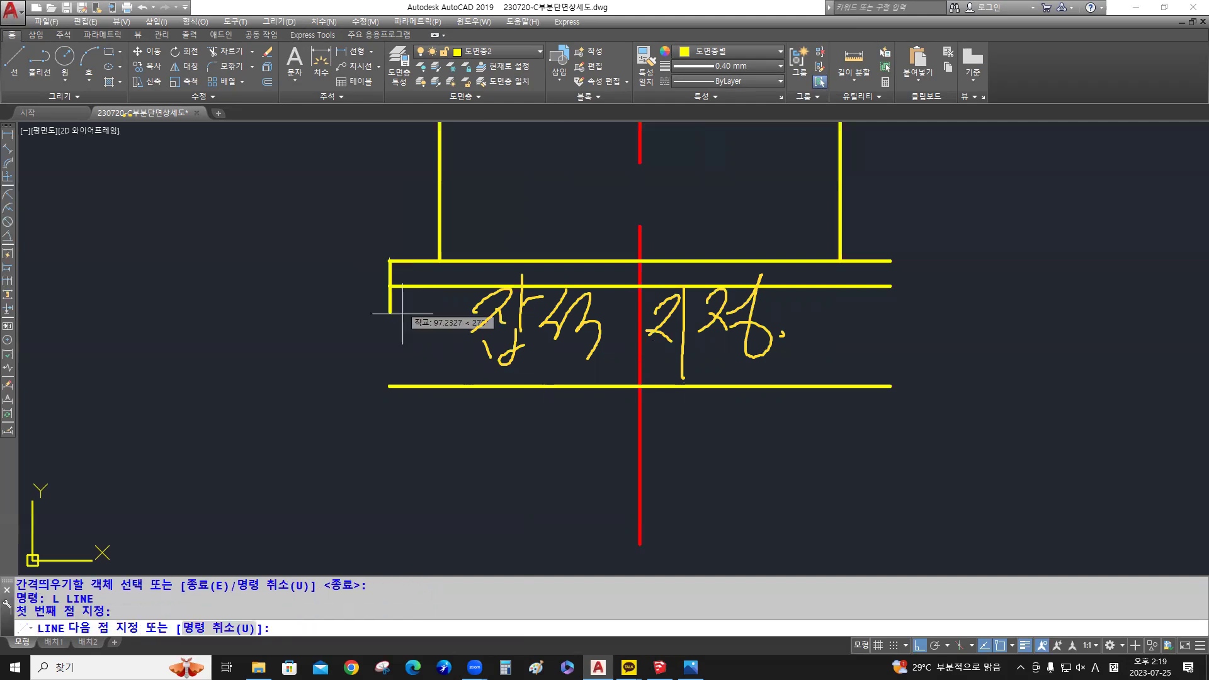
pyautogui.click(390, 386)
pyautogui.press('Return')
pyautogui.press('Return')
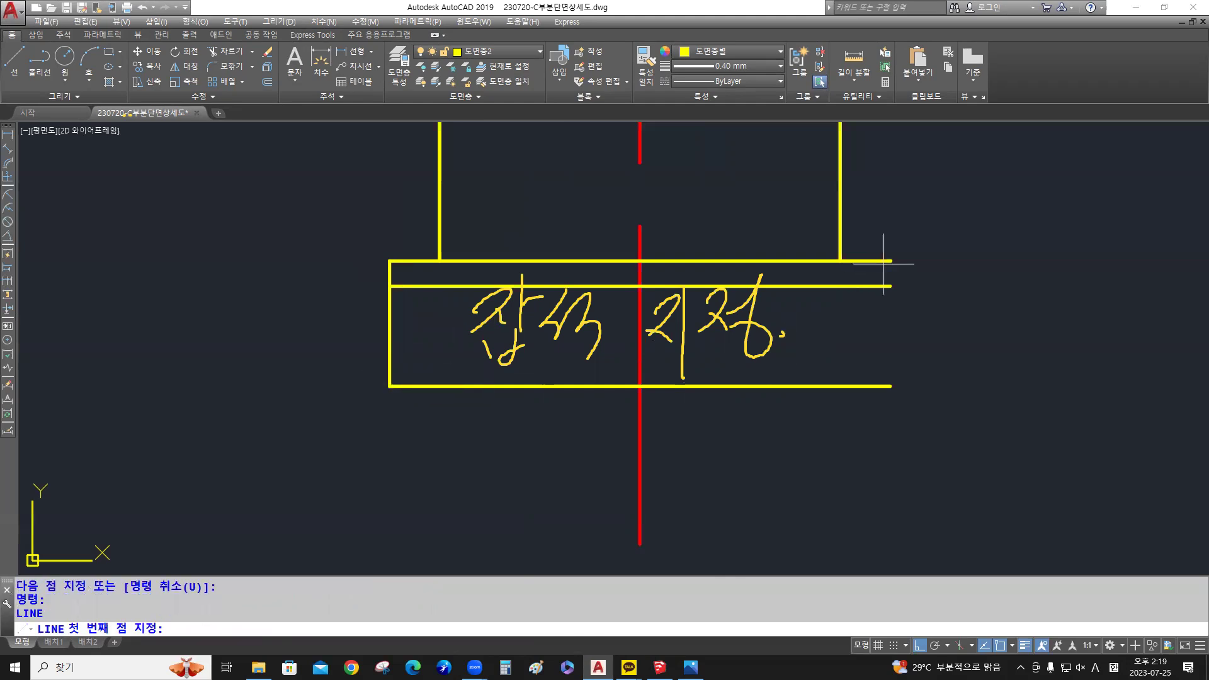
pyautogui.click(890, 261)
pyautogui.click(890, 386)
pyautogui.press('Return')
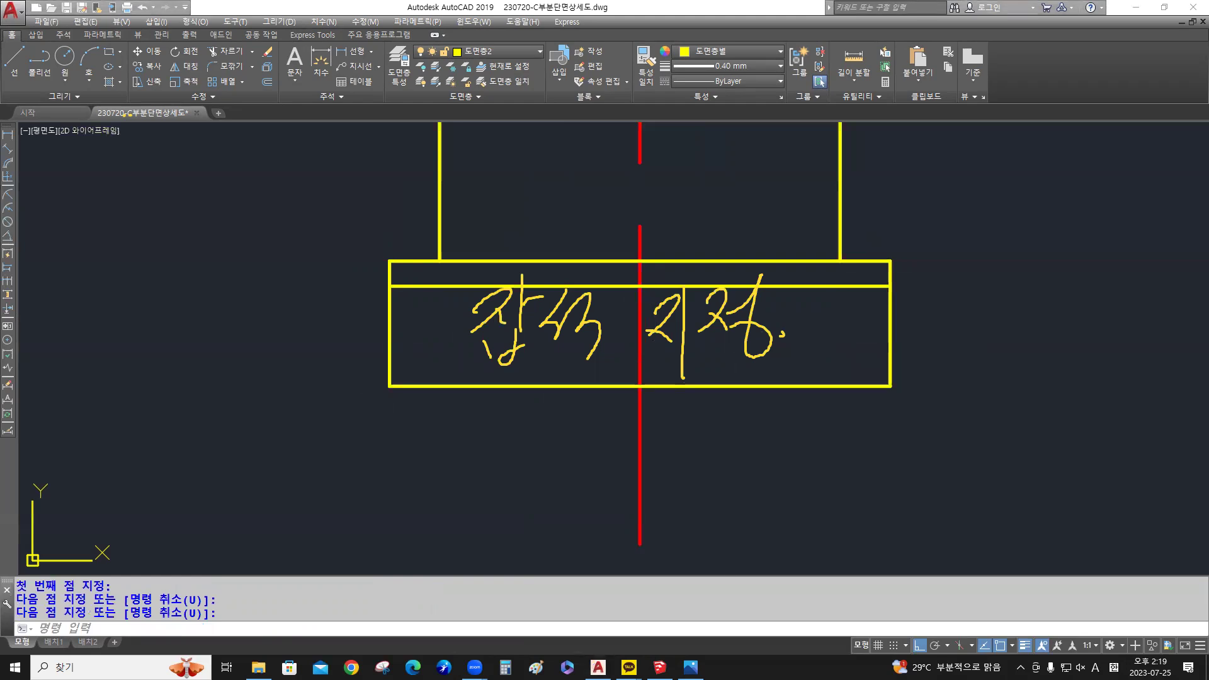
pyautogui.moveTo(506, 314)
pyautogui.mouseDown()
pyautogui.moveTo(488, 362)
pyautogui.moveTo(557, 289)
pyautogui.moveTo(675, 332)
pyautogui.moveTo(746, 332)
pyautogui.mouseUp()
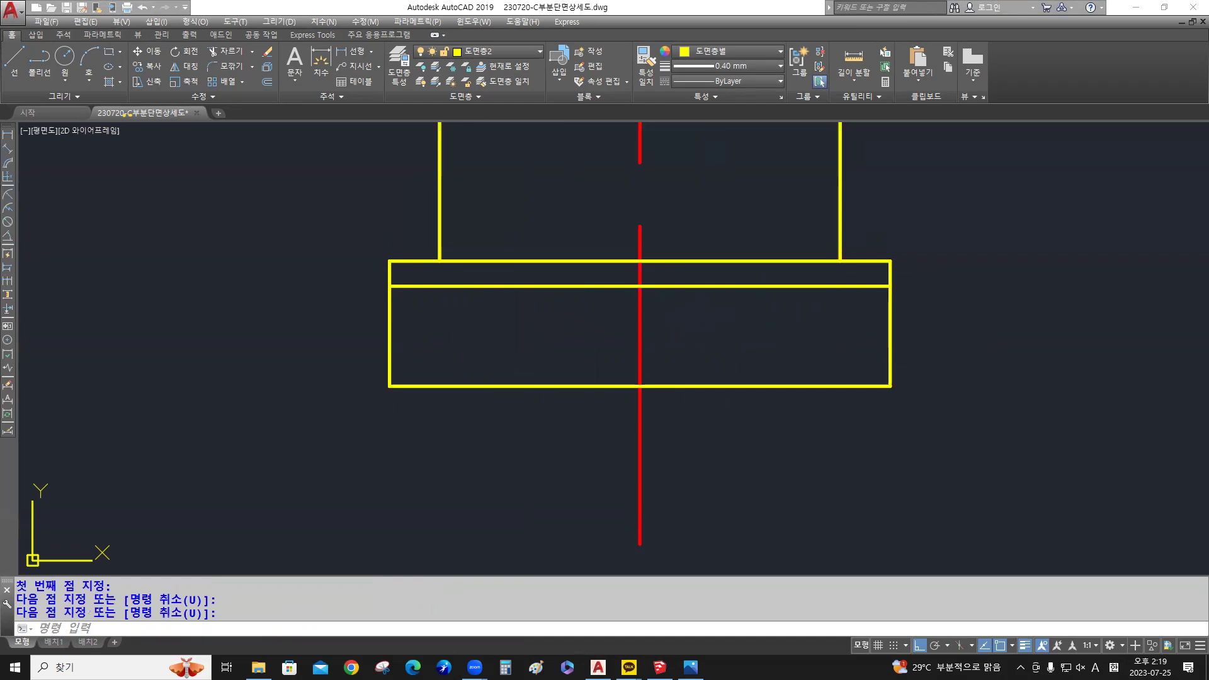
pyautogui.click(195, 426)
pyautogui.scroll(-5, 469, 425)
pyautogui.moveTo(508, 345); pyautogui.dragTo(527, 396, button='middle')
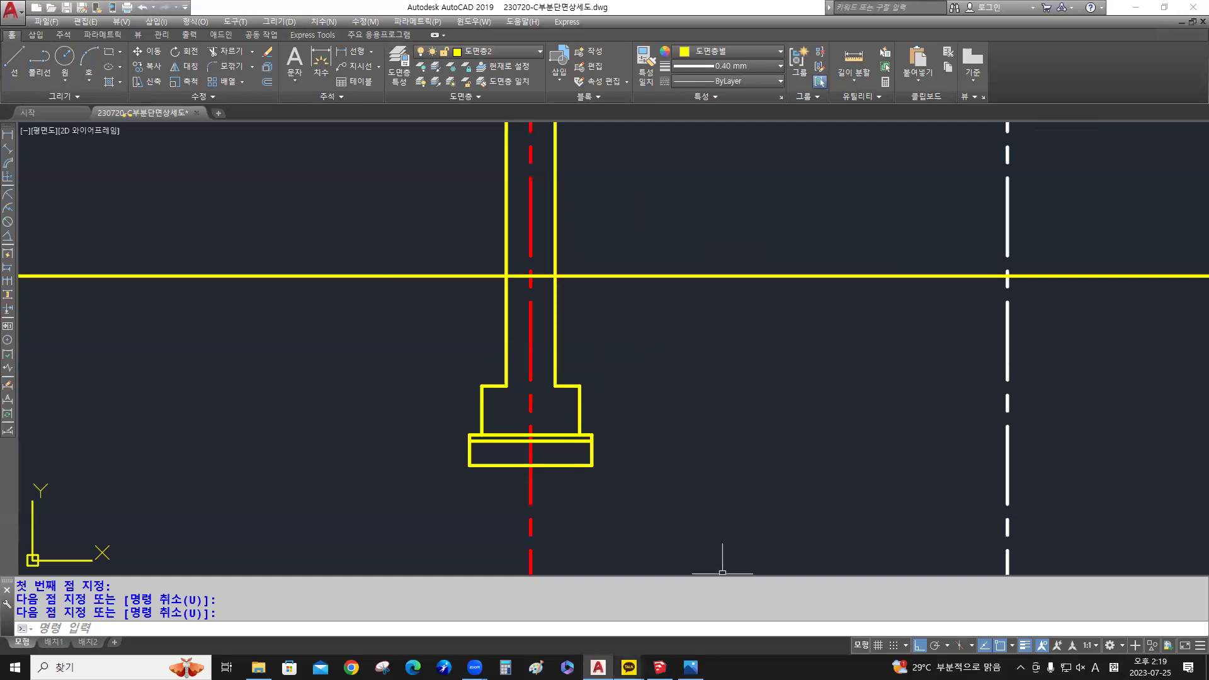
# Switch to the floor plan image and examine the porch foundation's extent along section line A outside the entrance
pyautogui.click(690, 667)
pyautogui.scroll(-6, 485, 403)
pyautogui.moveTo(303, 285); pyautogui.dragTo(419, 337)
pyautogui.scroll(4, 419, 337)
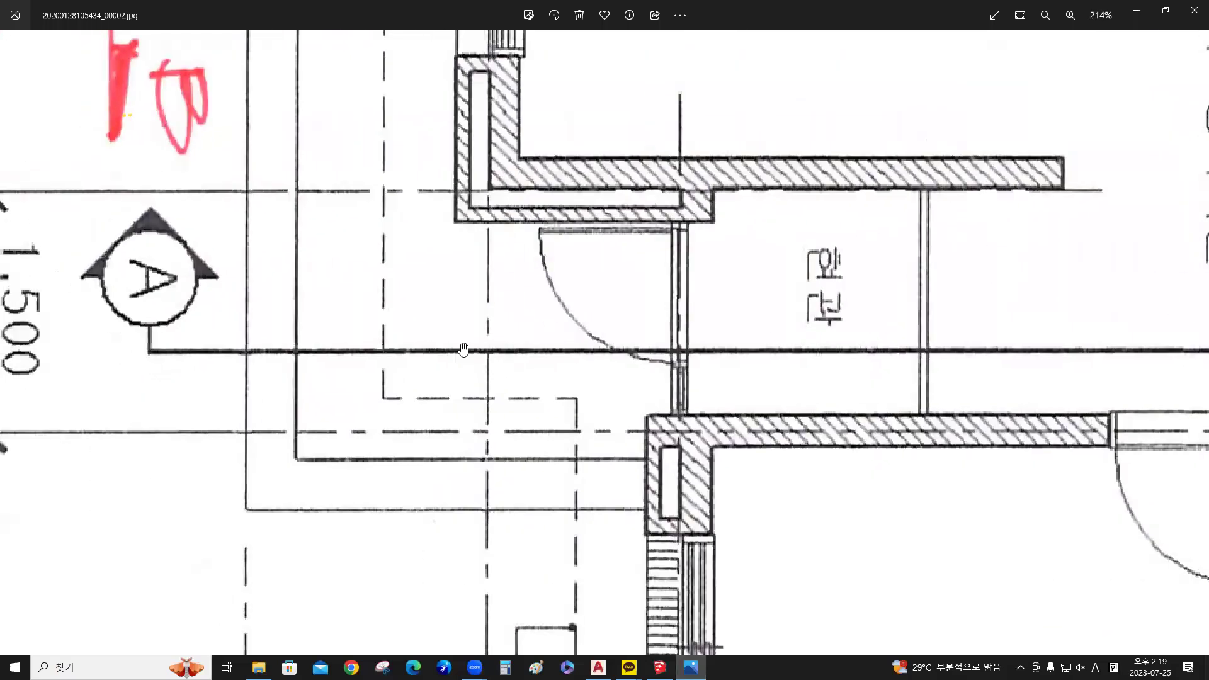
pyautogui.click(463, 350)
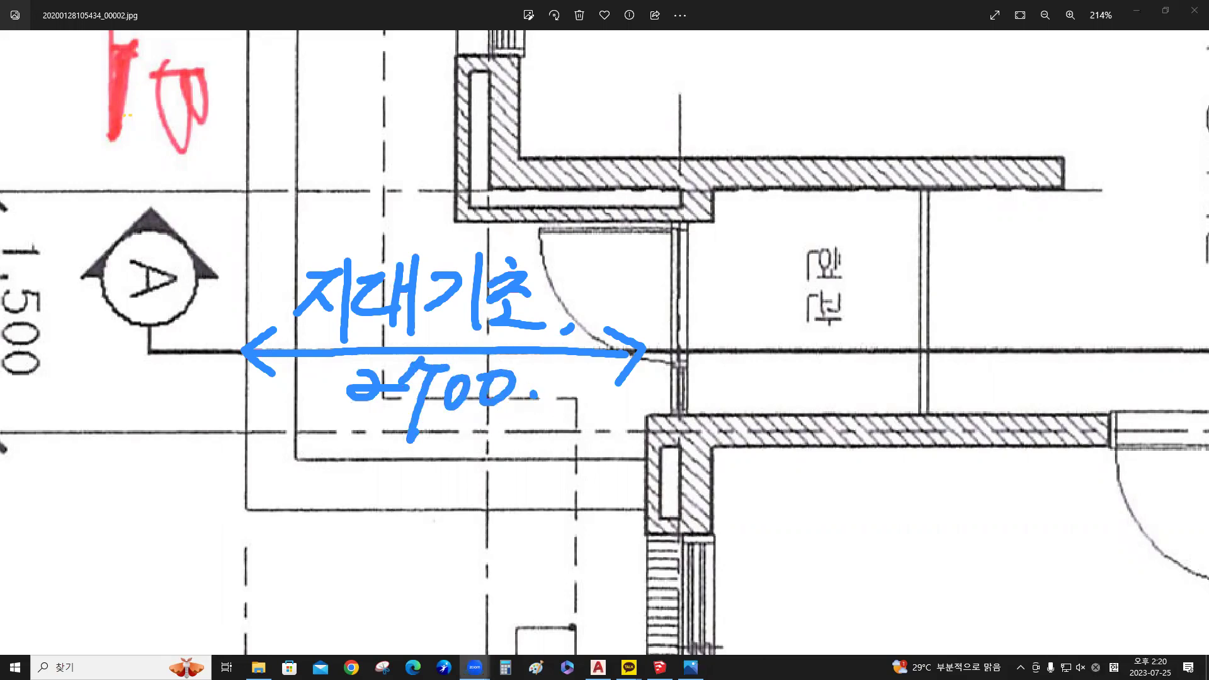
pyautogui.moveTo(240, 341)
pyautogui.mouseDown()
pyautogui.moveTo(451, 355)
pyautogui.moveTo(536, 314)
pyautogui.moveTo(492, 265)
pyautogui.moveTo(476, 296)
pyautogui.moveTo(366, 287)
pyautogui.moveTo(369, 382)
pyautogui.moveTo(450, 378)
pyautogui.moveTo(206, 344)
pyautogui.mouseUp()
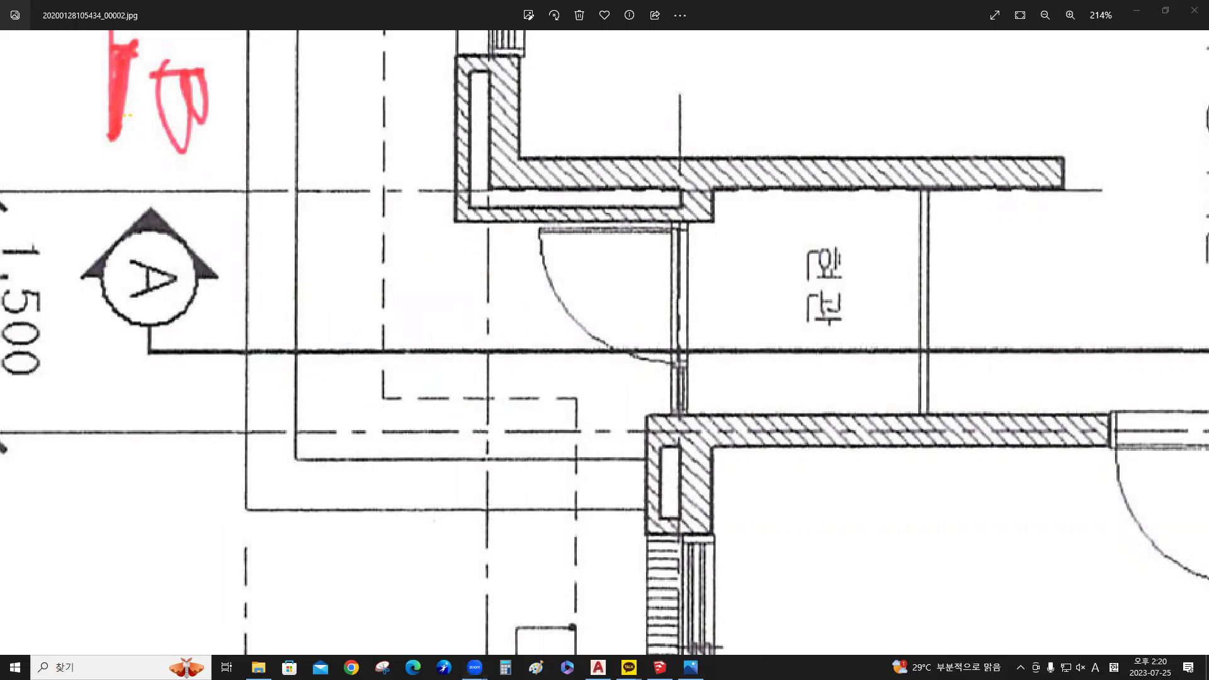
# Switch back to AutoCAD and offset the wall's red centre line 2700 toward the exterior, to the left of the wall
pyautogui.click(597, 667)
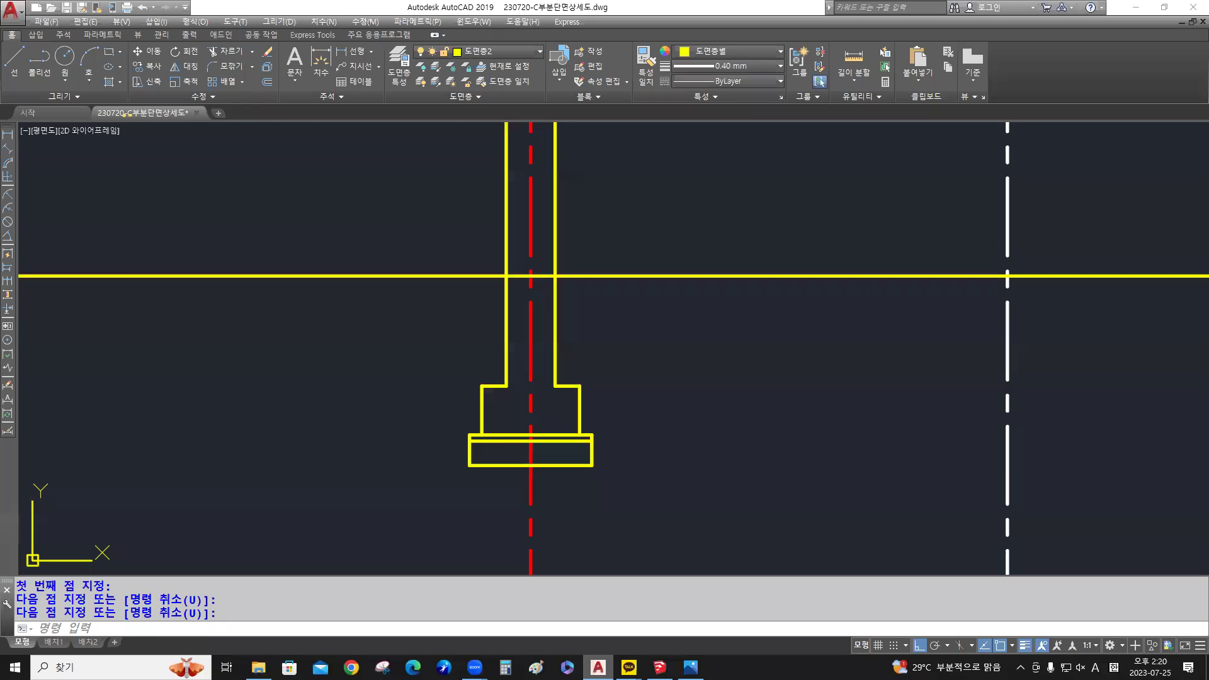
pyautogui.write('o')
pyautogui.press('Return')
pyautogui.write('2700')
pyautogui.press('Return')
pyautogui.click(531, 378)
pyautogui.click(403, 371)
pyautogui.press('Return')
pyautogui.moveTo(365, 381); pyautogui.dragTo(419, 422, button='middle')
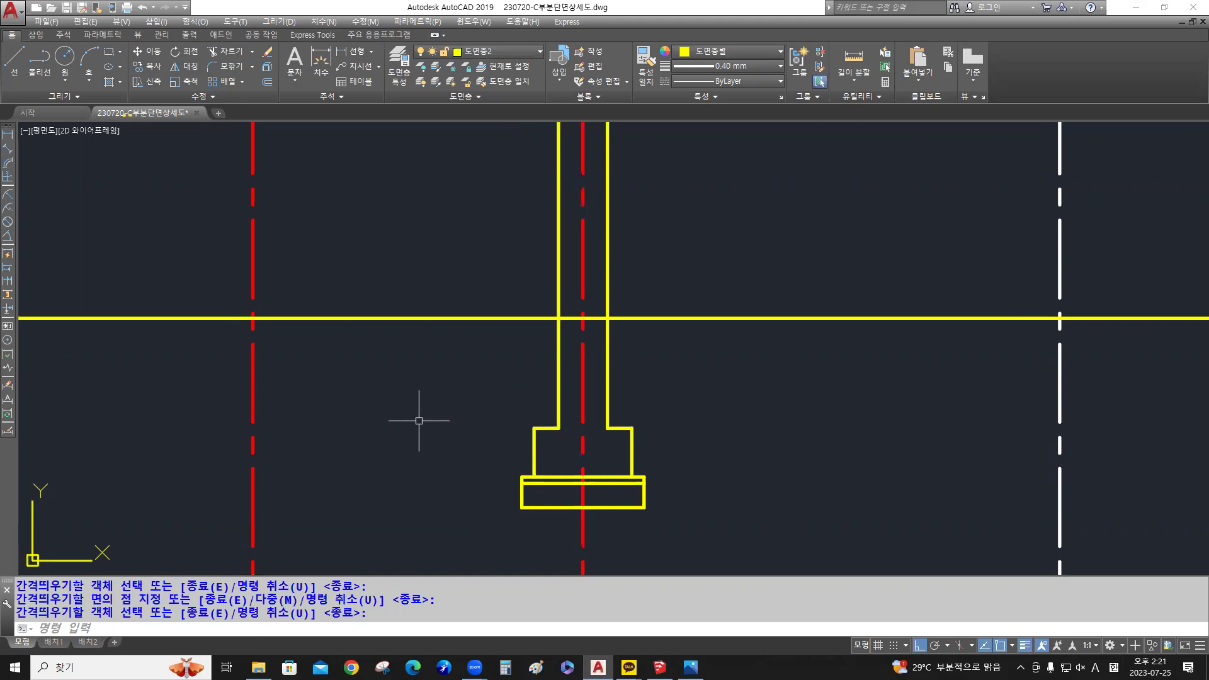
# Draw the porch step polyline from the offset line's ground intersection: 150 up, 300 toward the wall, 150 up, then horizontally to the wall's outer face
pyautogui.write('pl')
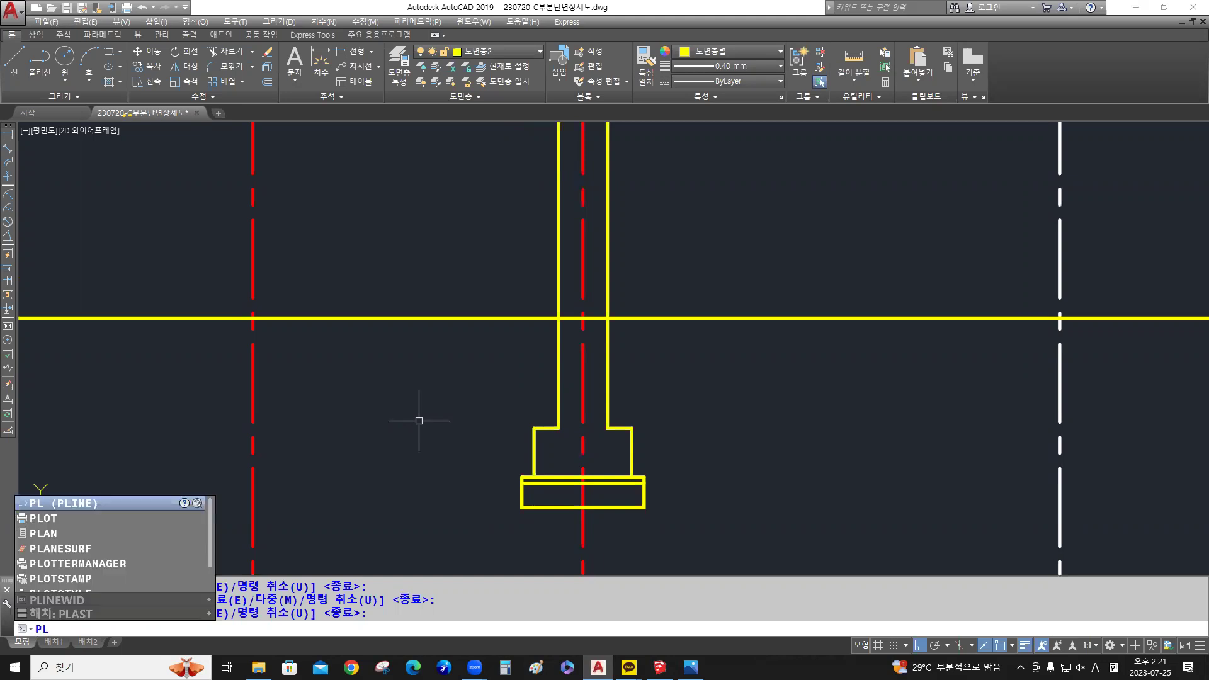
pyautogui.press('Return')
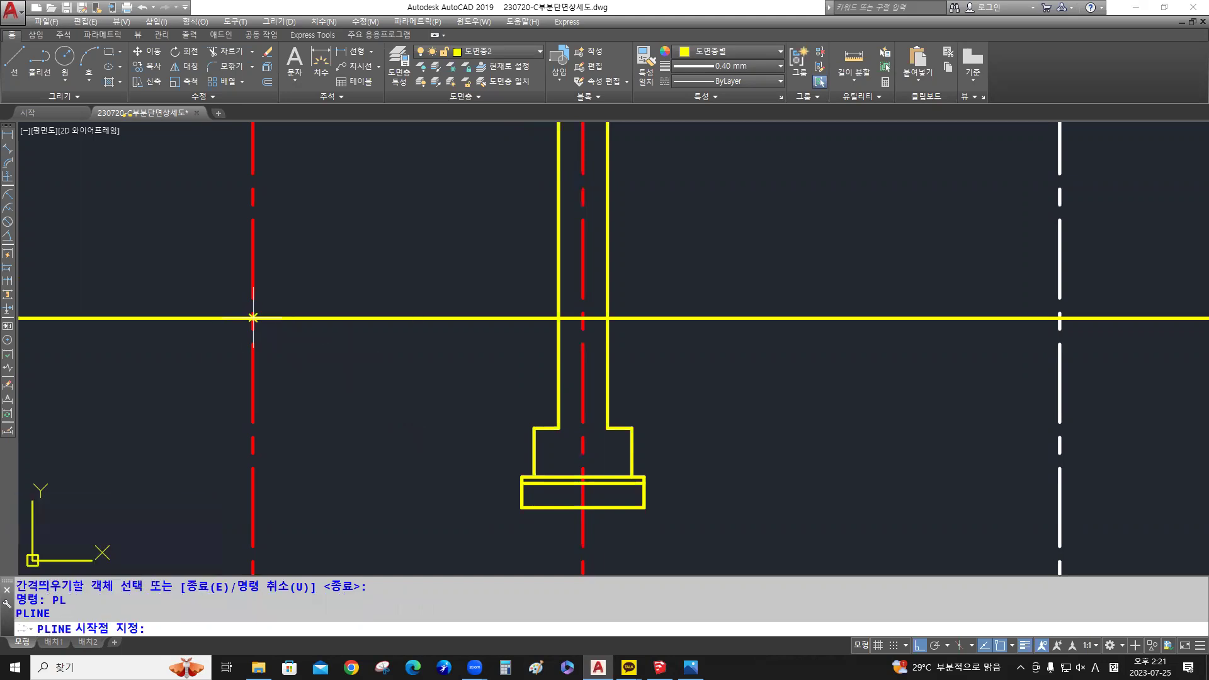
pyautogui.click(253, 318)
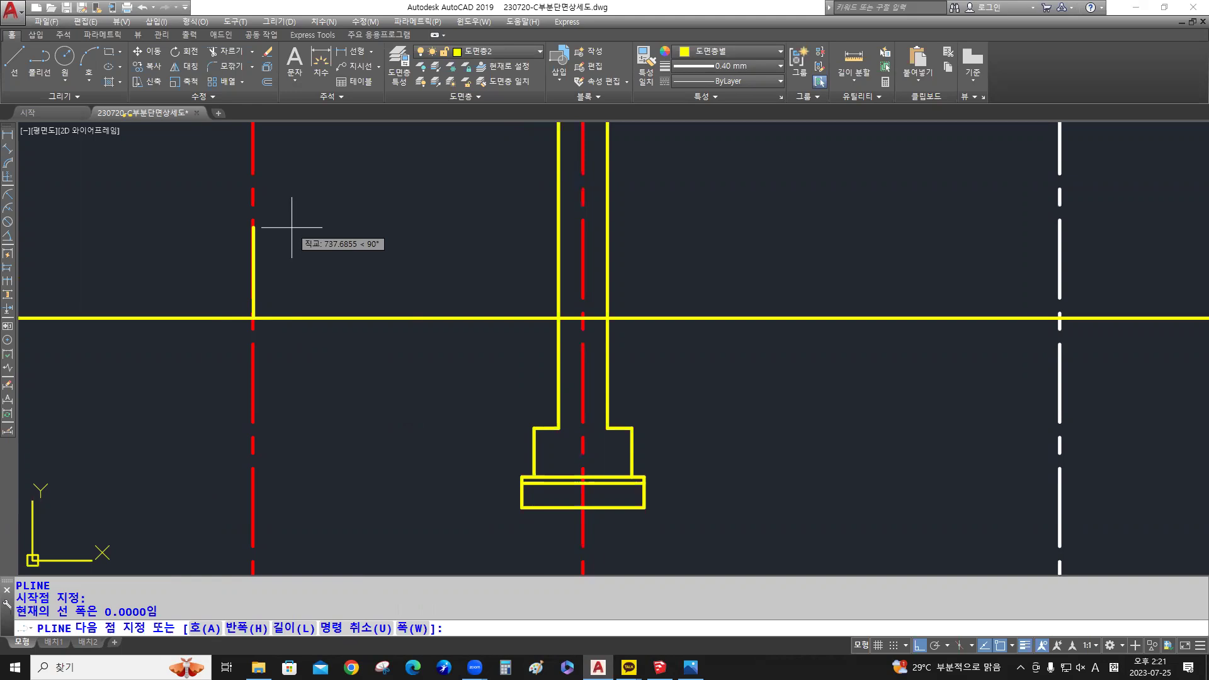
pyautogui.write('150')
pyautogui.press('Return')
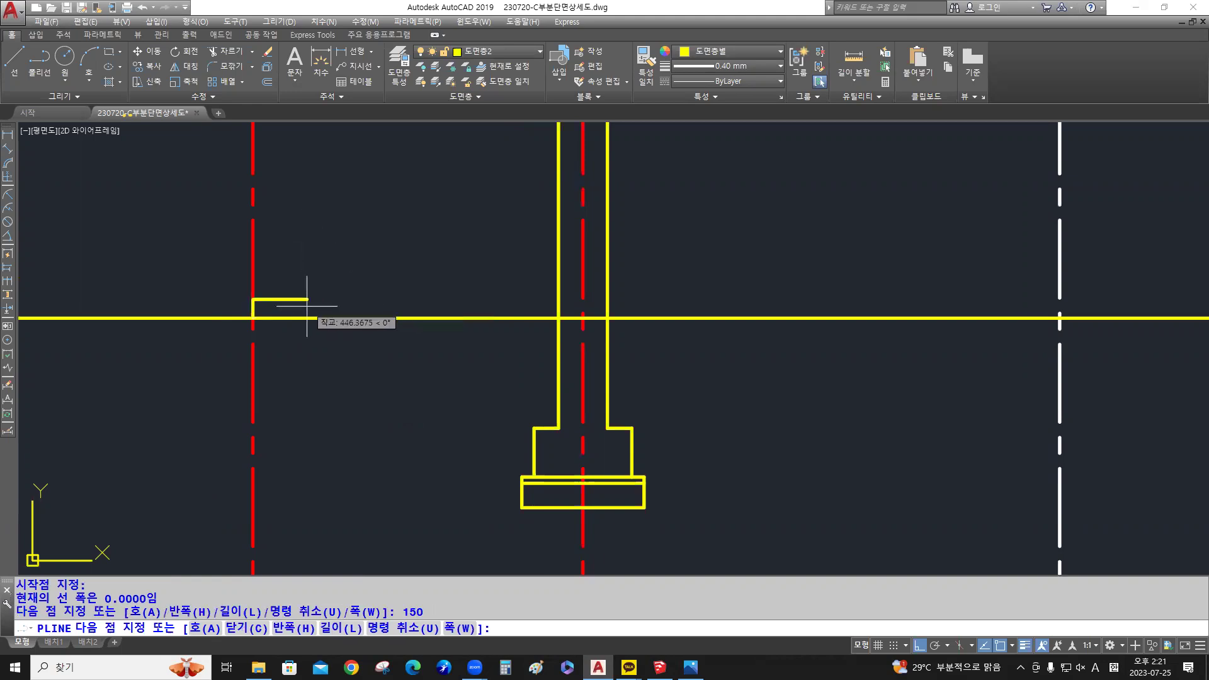
pyautogui.scroll(4, 307, 306)
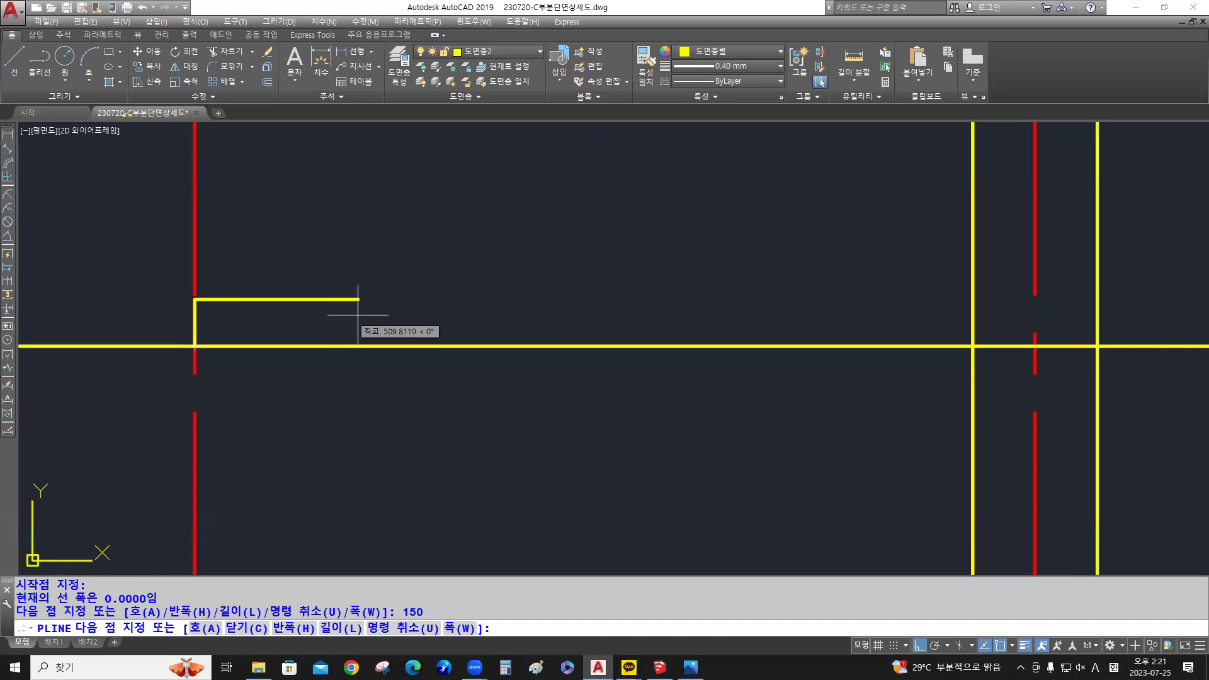
pyautogui.write('300')
pyautogui.press('Return')
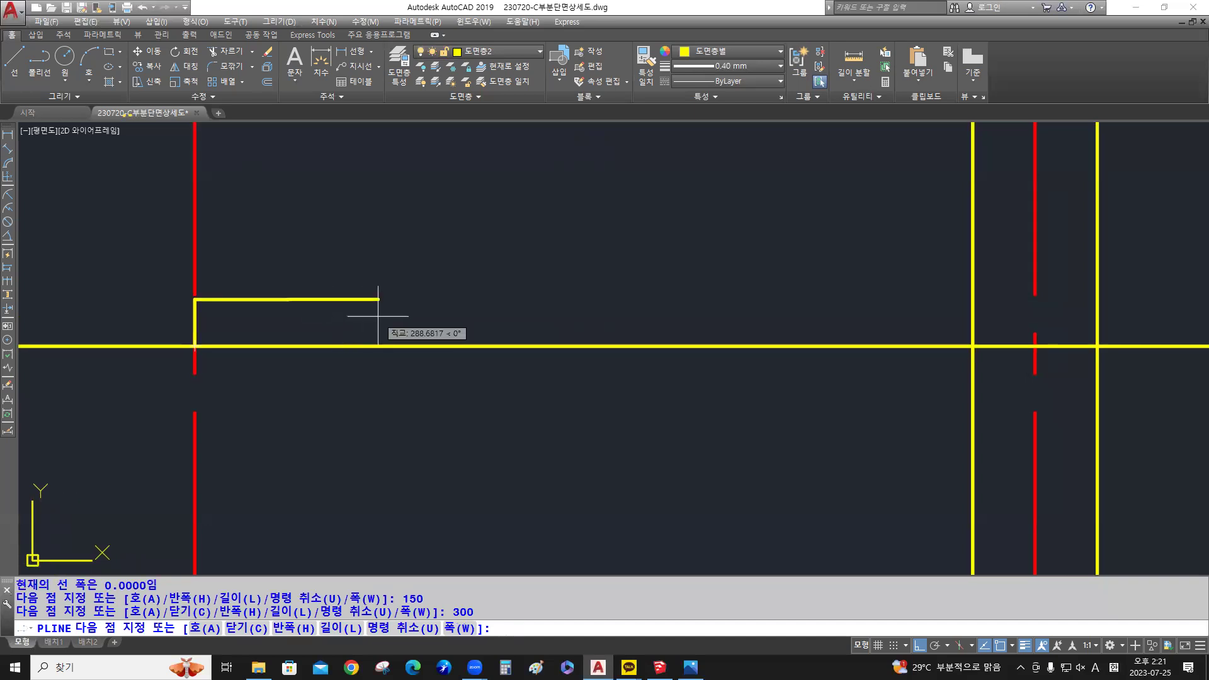
pyautogui.write('150')
pyautogui.press('Return')
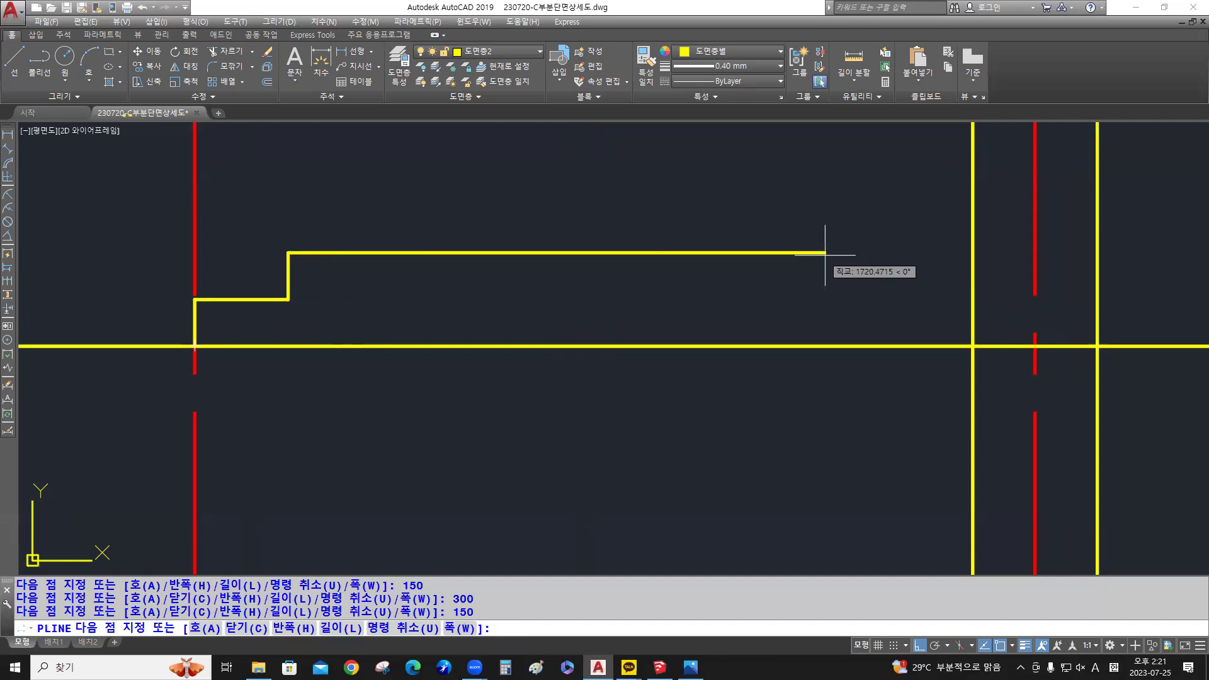
pyautogui.click(971, 254)
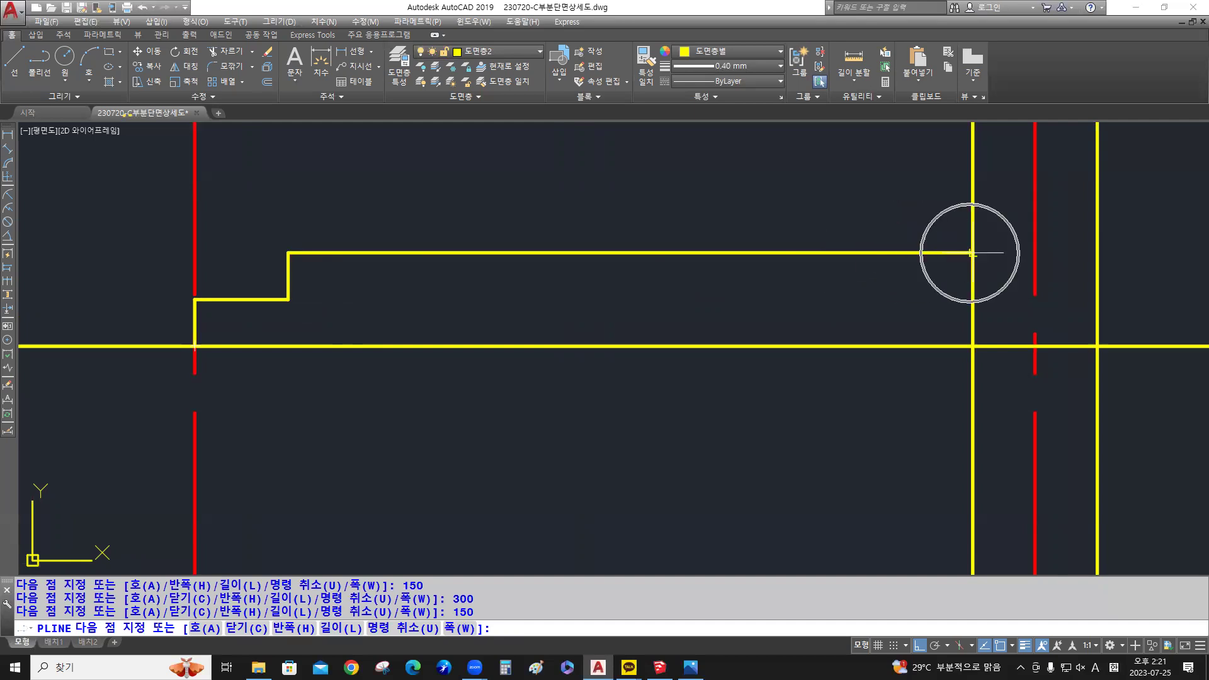
pyautogui.press('ctrl')
pyautogui.press('ctrl')
pyautogui.press('ctrl')
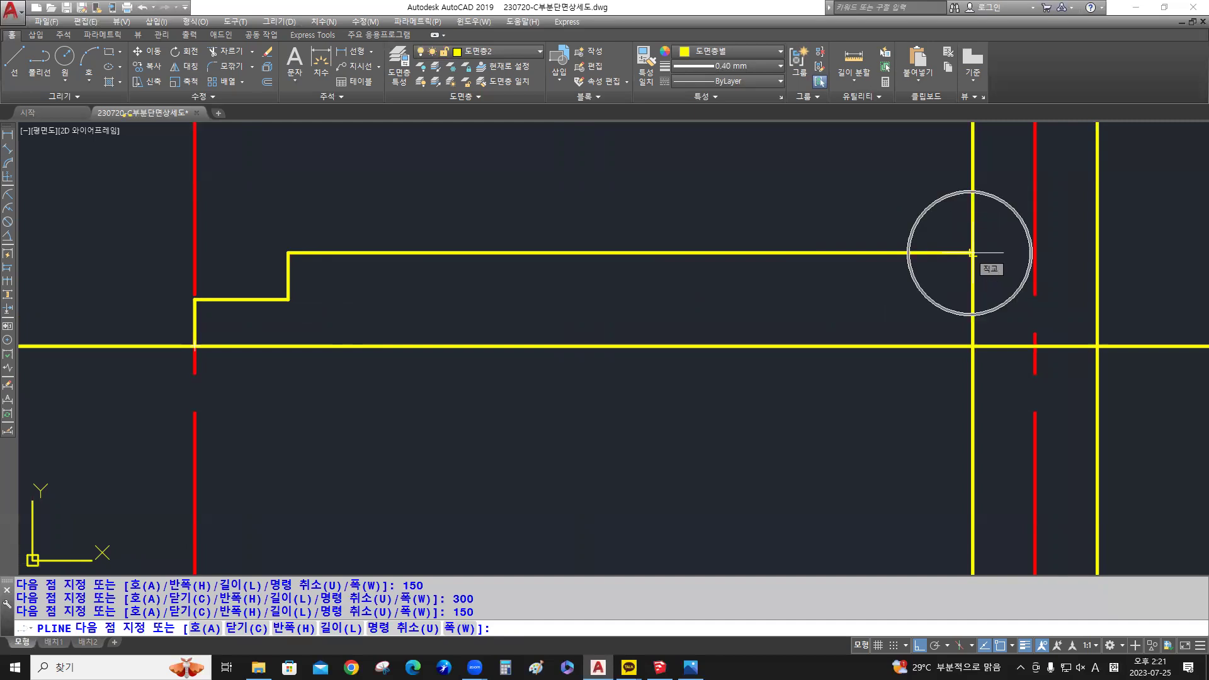
pyautogui.press('Return')
# Erase the offset centre line at the outer edge of the porch steps
pyautogui.scroll(-2, 751, 332)
pyautogui.scroll(-2, 696, 338)
pyautogui.moveTo(693, 335); pyautogui.dragTo(633, 310, button='middle')
pyautogui.click(620, 278)
pyautogui.scroll(2, 602, 345)
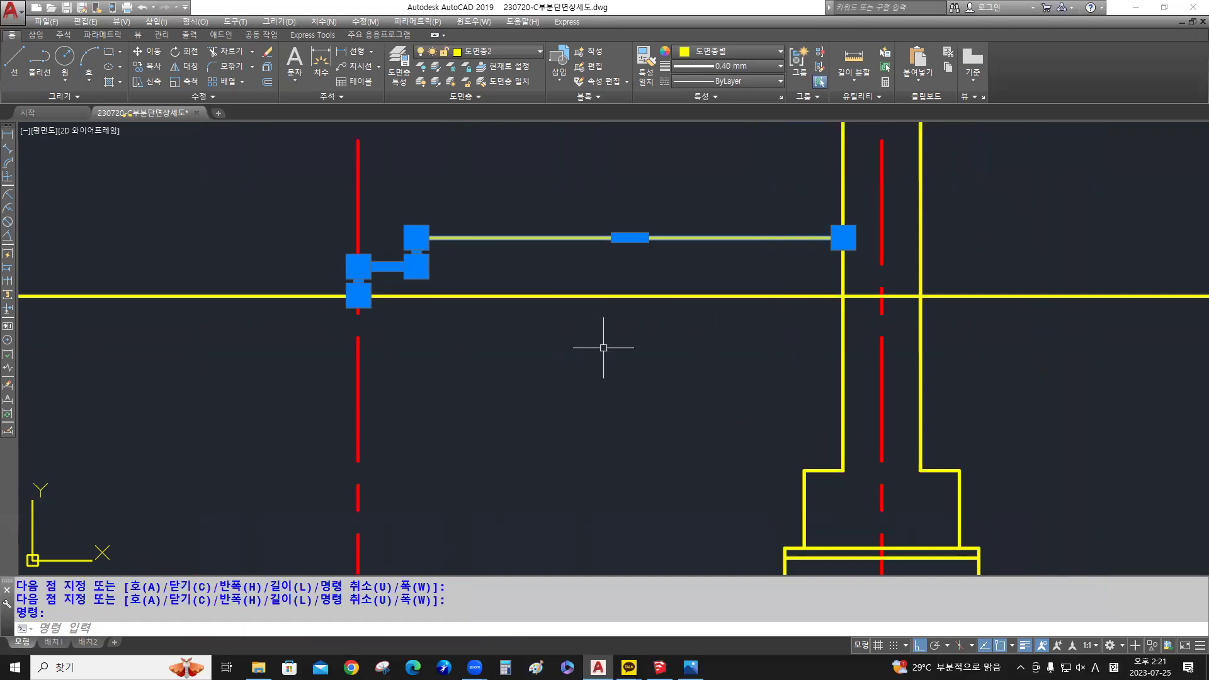
pyautogui.press('Escape')
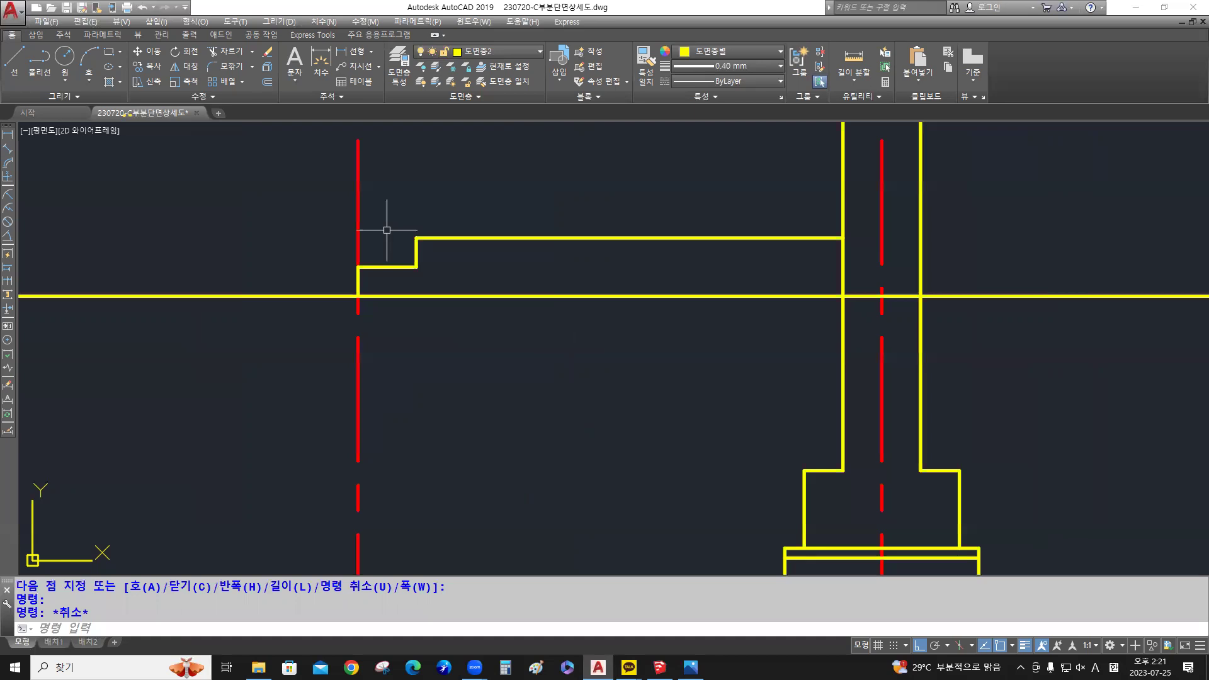
pyautogui.click(356, 218)
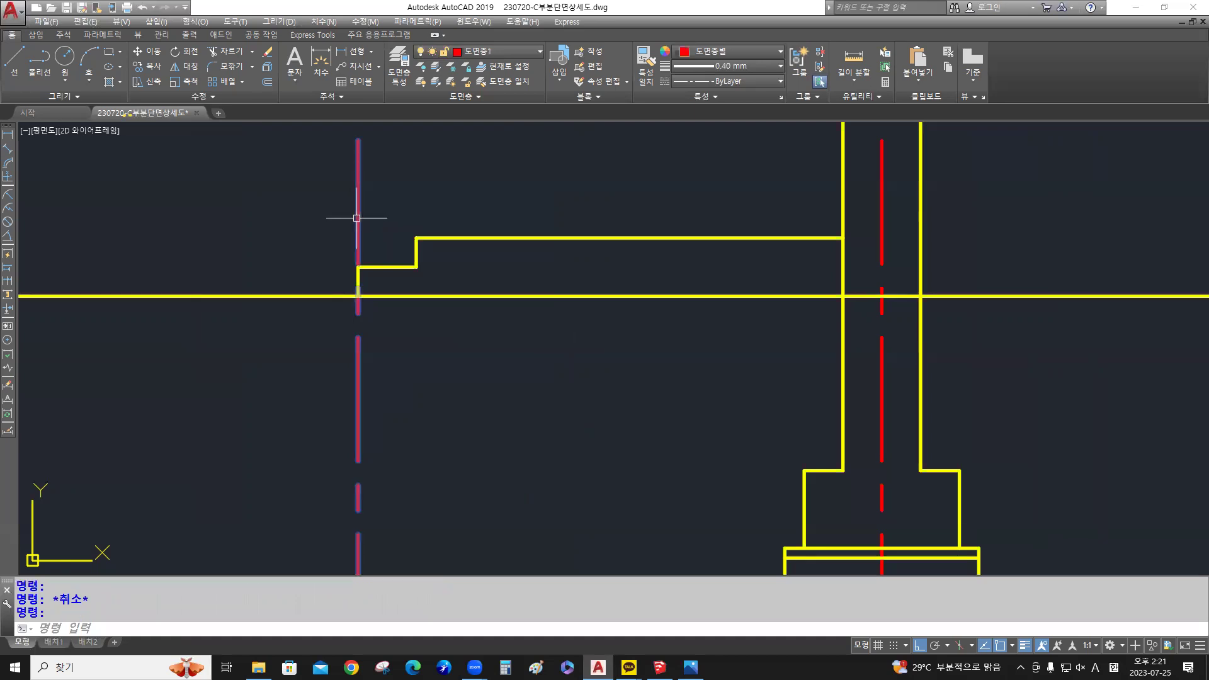
pyautogui.click(364, 216)
pyautogui.press('Delete')
pyautogui.scroll(-2, 482, 251)
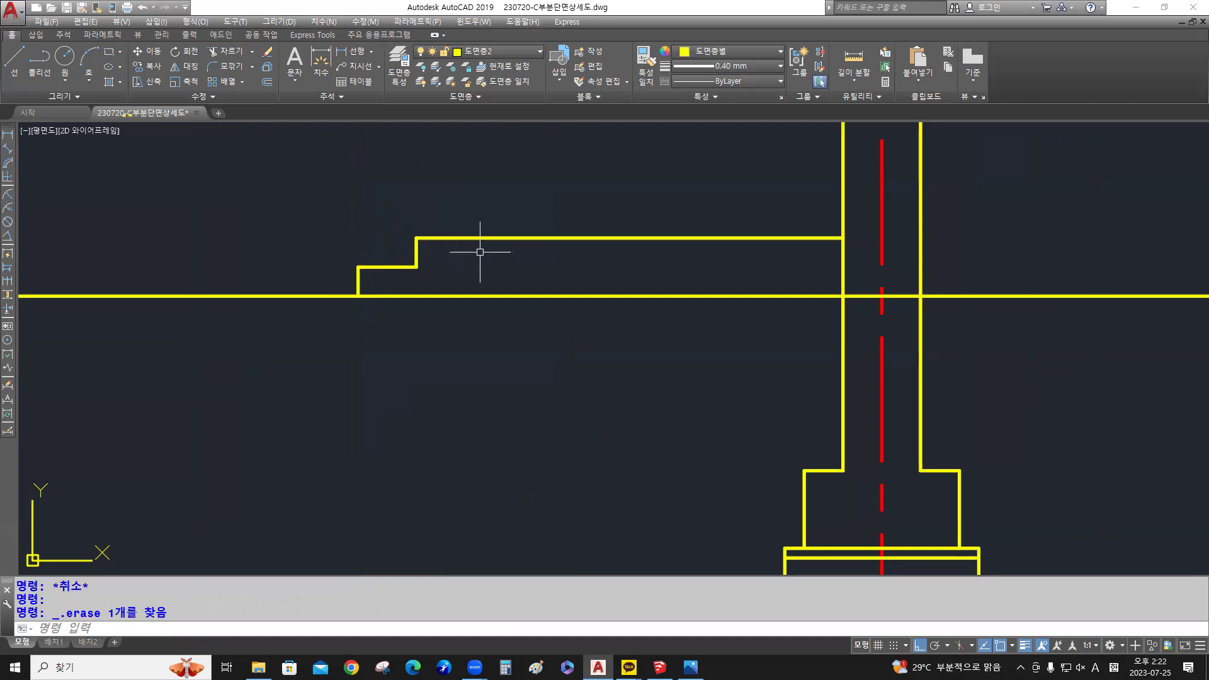
# Stretch the lower end of the porch step polyline 450 downward from the ground line to the frost depth
pyautogui.moveTo(482, 252)
pyautogui.mouseDown(button='middle')
pyautogui.moveTo(486, 235)
pyautogui.moveTo(494, 250)
pyautogui.mouseUp(button='middle')
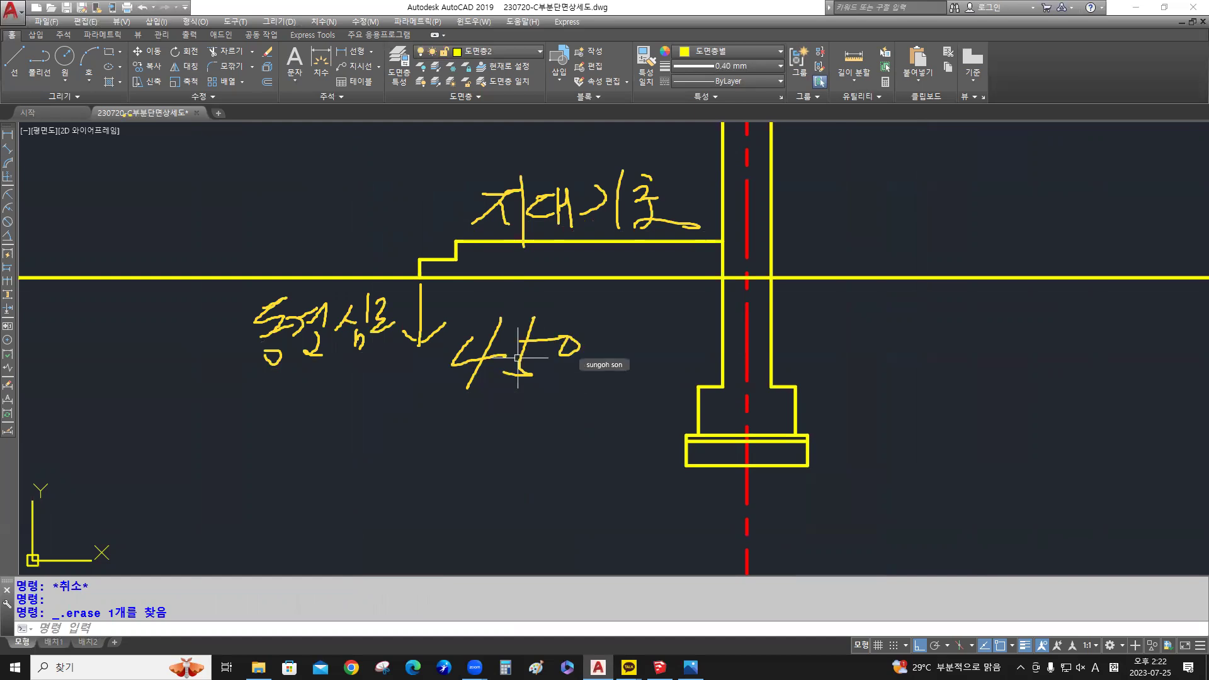
pyautogui.click(434, 259)
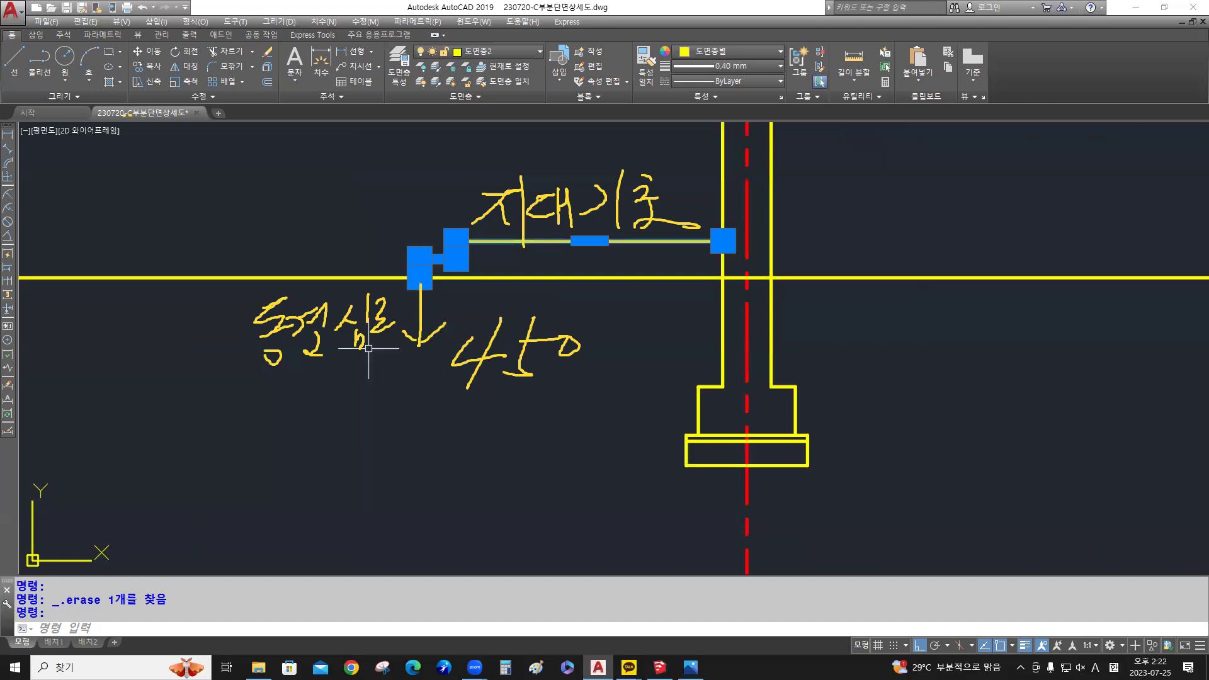
pyautogui.scroll(3, 413, 291)
pyautogui.moveTo(421, 270)
pyautogui.mouseDown(button='middle')
pyautogui.moveTo(462, 309)
pyautogui.moveTo(440, 306)
pyautogui.moveTo(447, 298)
pyautogui.mouseUp(button='middle')
pyautogui.scroll(2, 461, 273)
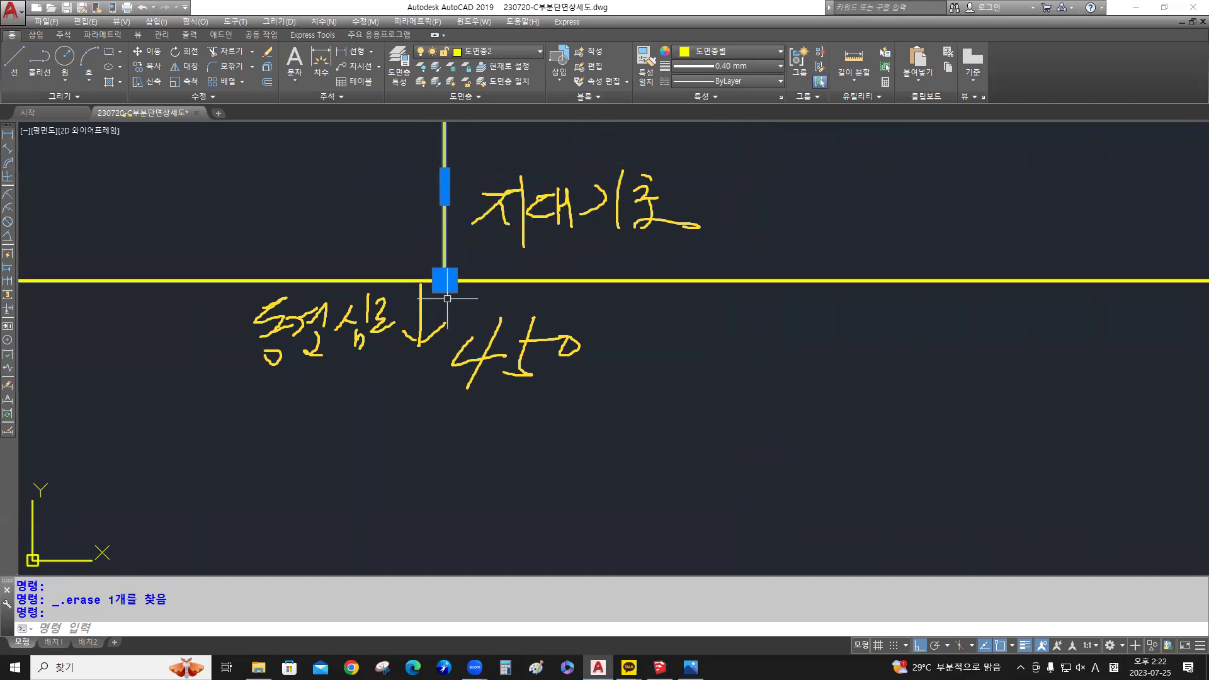
pyautogui.moveTo(445, 285)
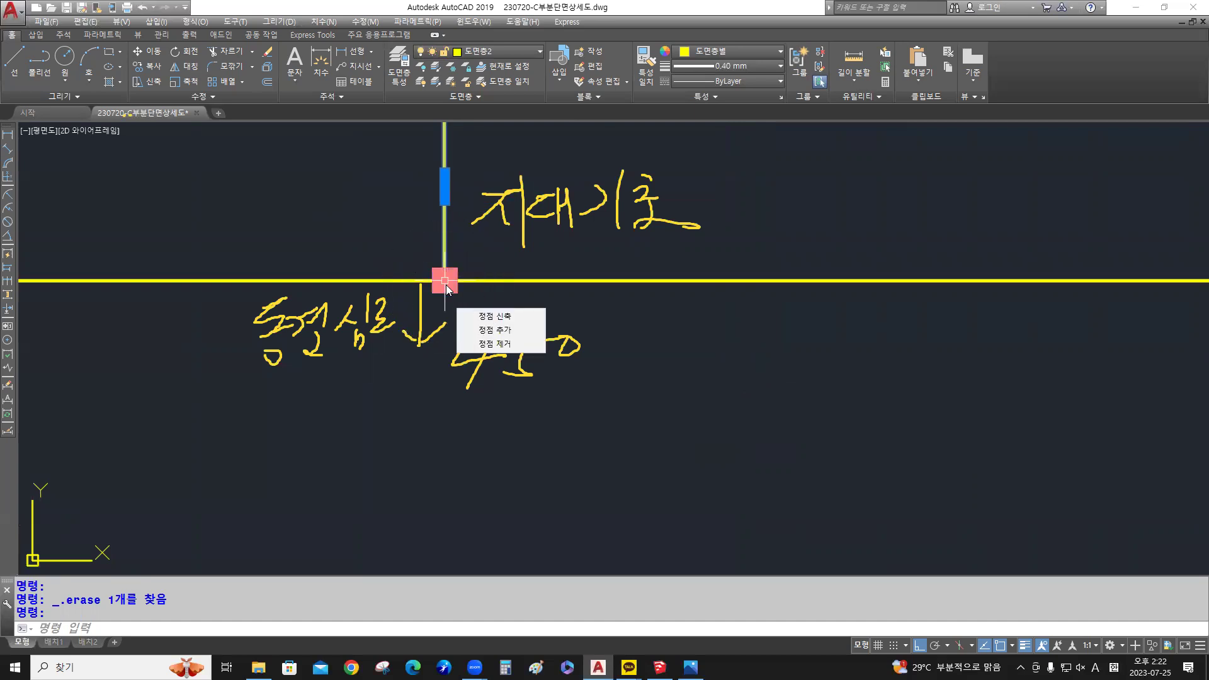
pyautogui.click(446, 284)
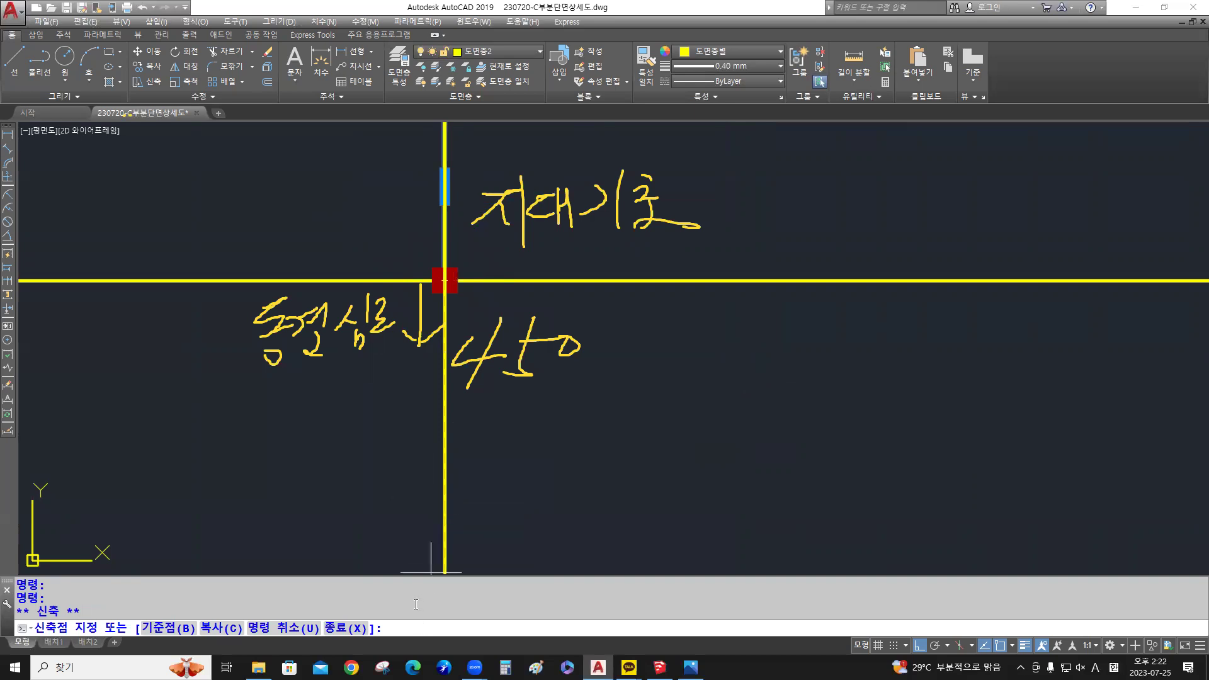
pyautogui.write('450')
pyautogui.press('Return')
pyautogui.scroll(-3, 562, 493)
pyautogui.moveTo(567, 472)
pyautogui.mouseDown(button='middle')
pyautogui.moveTo(548, 361)
pyautogui.moveTo(493, 334)
pyautogui.mouseUp(button='middle')
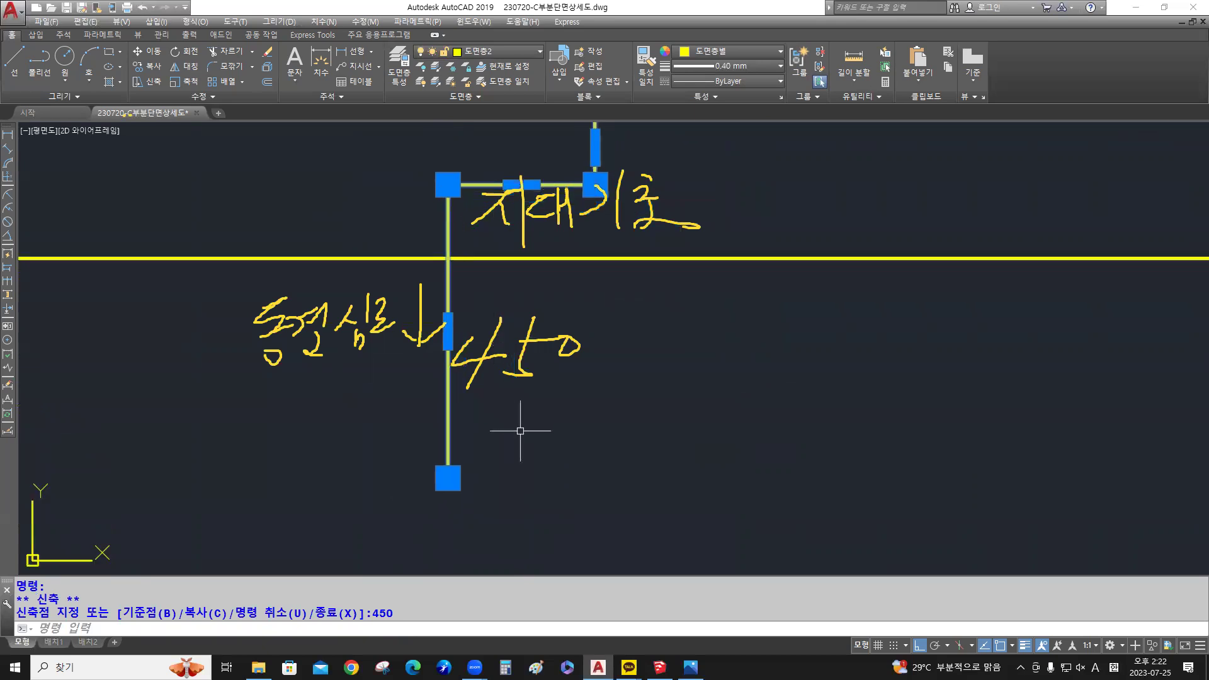
pyautogui.moveTo(521, 431); pyautogui.dragTo(522, 419, button='middle')
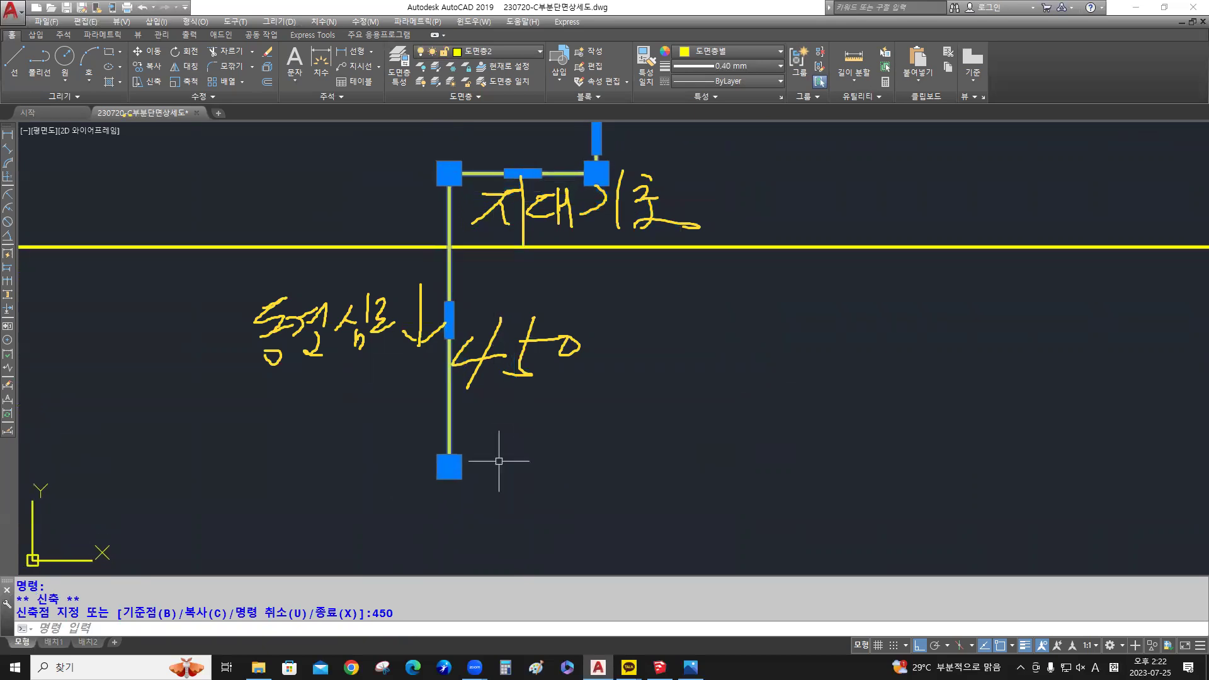
pyautogui.press('Escape')
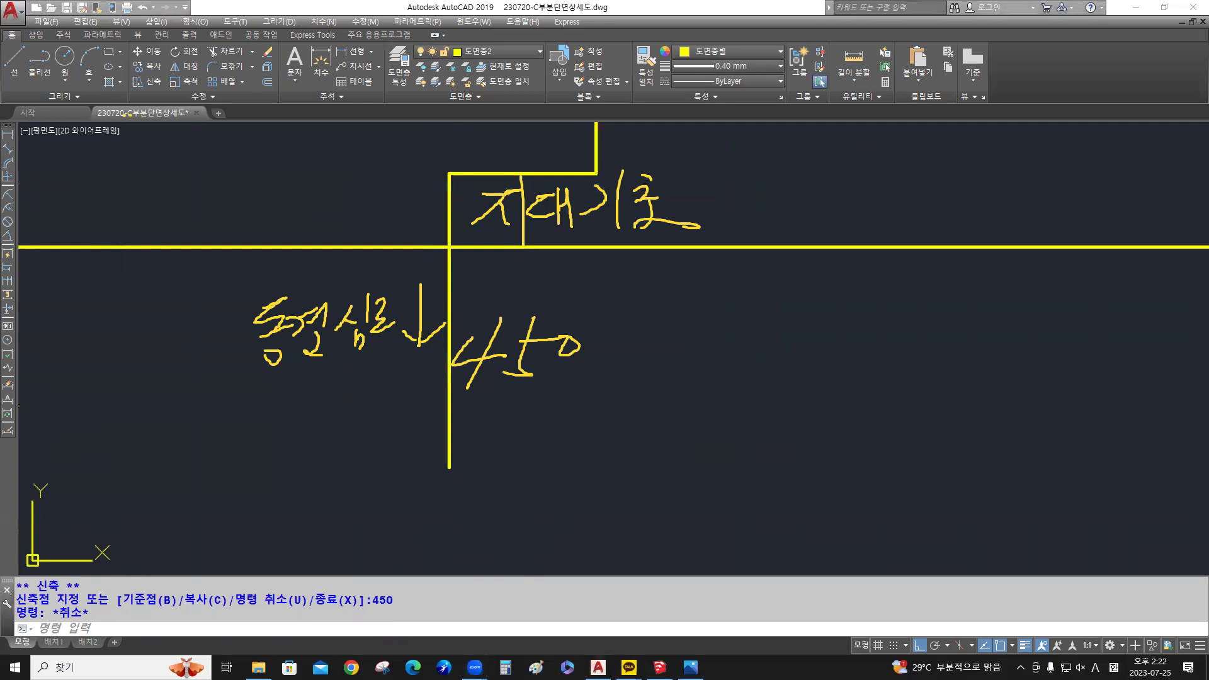
pyautogui.moveTo(267, 293)
pyautogui.mouseDown()
pyautogui.moveTo(287, 350)
pyautogui.moveTo(423, 307)
pyautogui.moveTo(359, 338)
pyautogui.moveTo(532, 352)
pyautogui.moveTo(697, 189)
pyautogui.moveTo(681, 239)
pyautogui.moveTo(287, 217)
pyautogui.mouseUp()
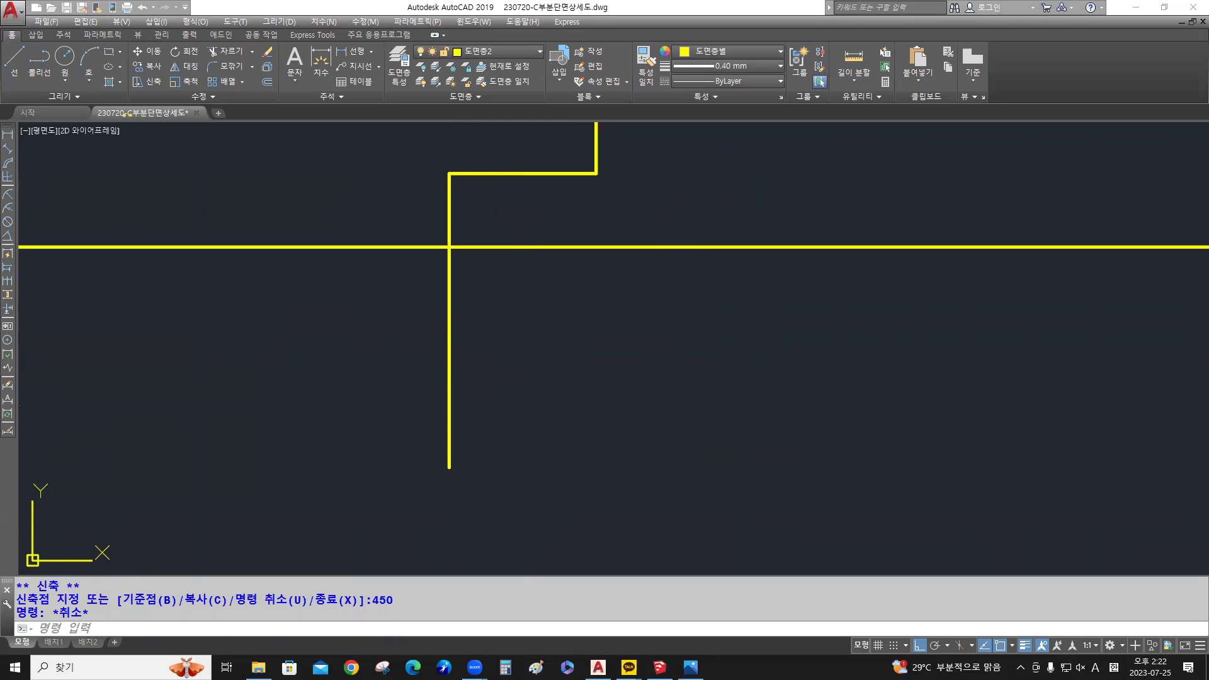
# Trim away the ground line inside the porch, using the stepped polyline as the cutting edge
pyautogui.scroll(-6, 579, 399)
pyautogui.moveTo(575, 396)
pyautogui.mouseDown(button='middle')
pyautogui.moveTo(327, 369)
pyautogui.moveTo(379, 383)
pyautogui.mouseUp(button='middle')
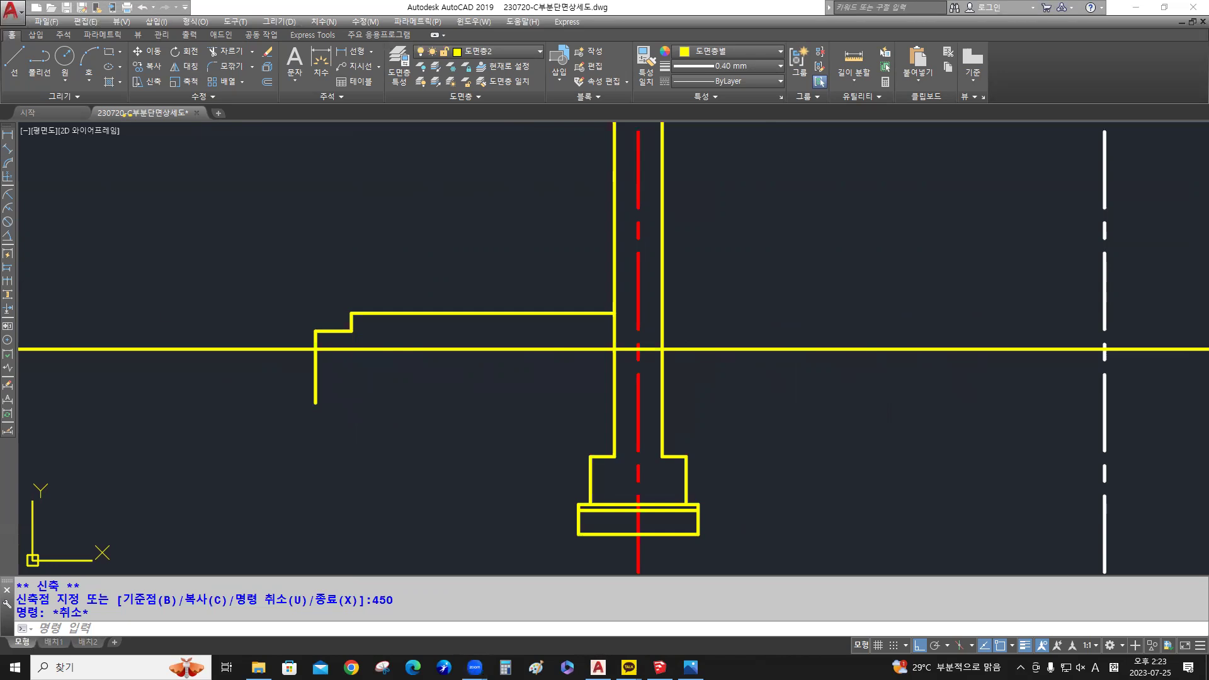
pyautogui.write('tr')
pyautogui.press('Return')
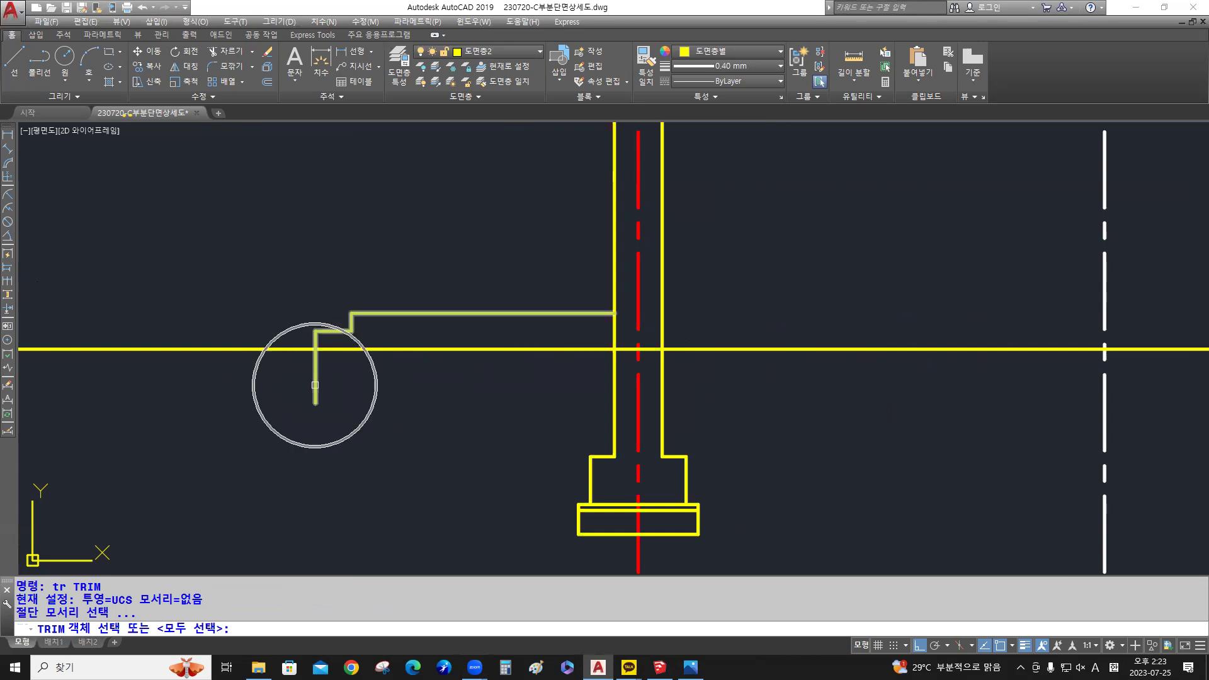
pyautogui.click(314, 385)
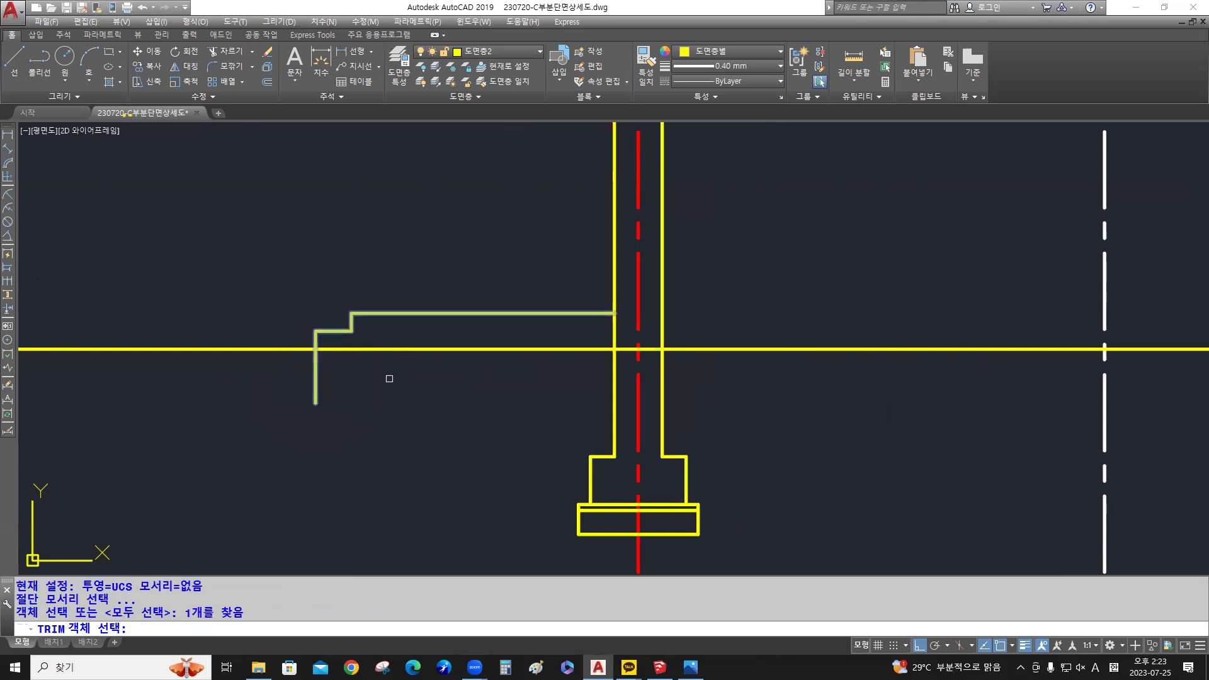
pyautogui.press('Return')
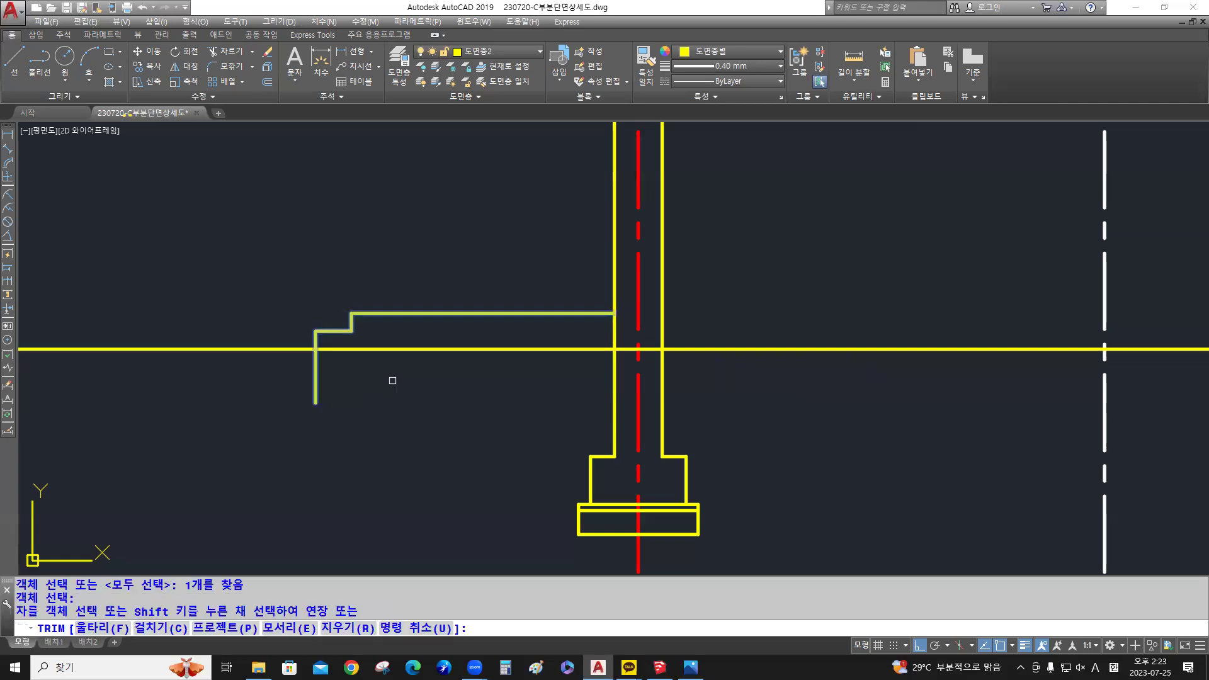
pyautogui.press('ctrl')
pyautogui.press('ctrl')
pyautogui.press('ctrl')
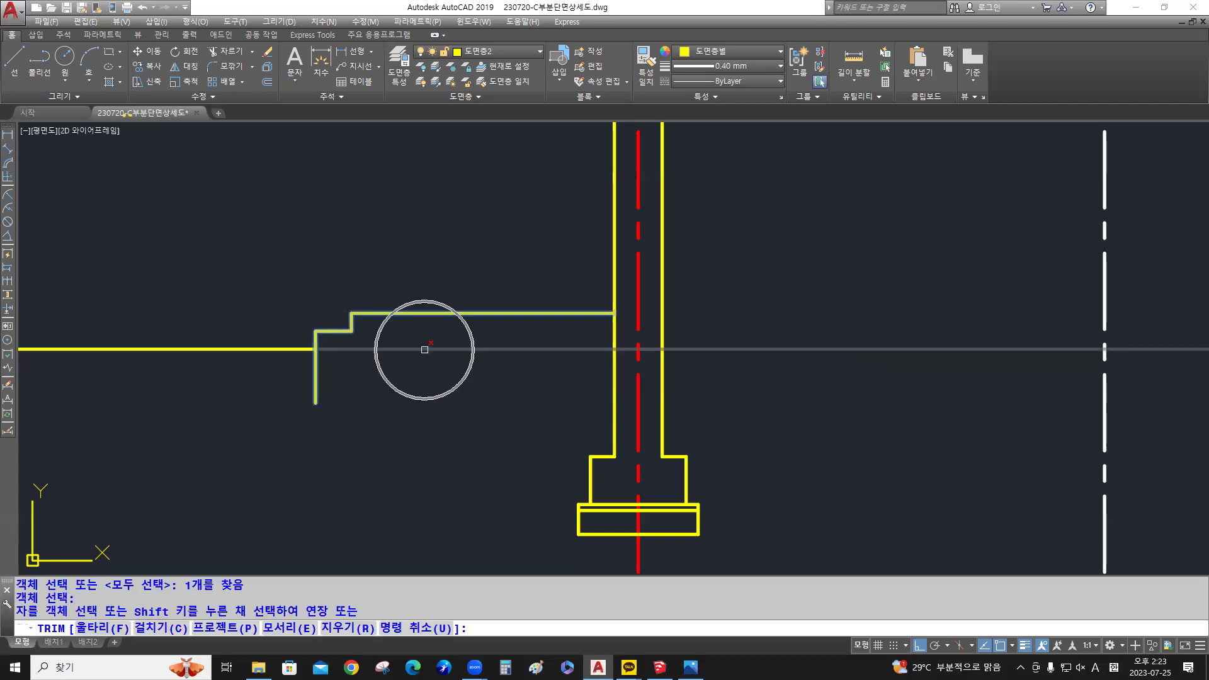
pyautogui.click(425, 349)
pyautogui.press('Return')
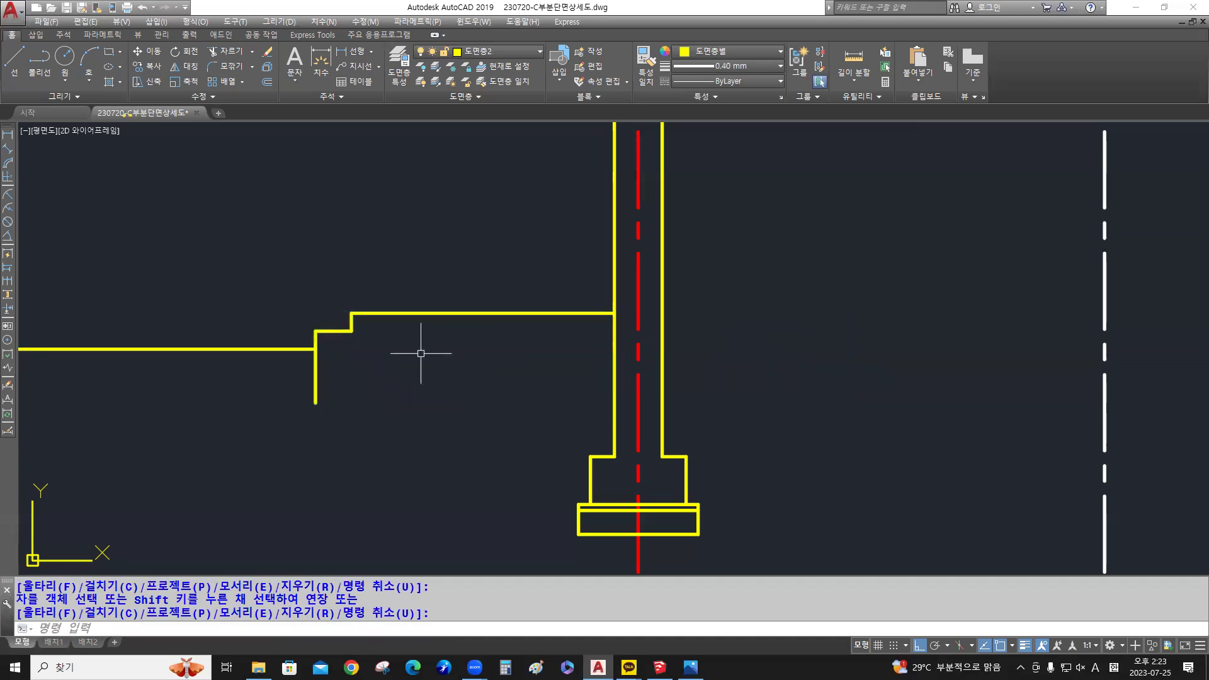
pyautogui.moveTo(418, 350); pyautogui.dragTo(540, 329, button='middle')
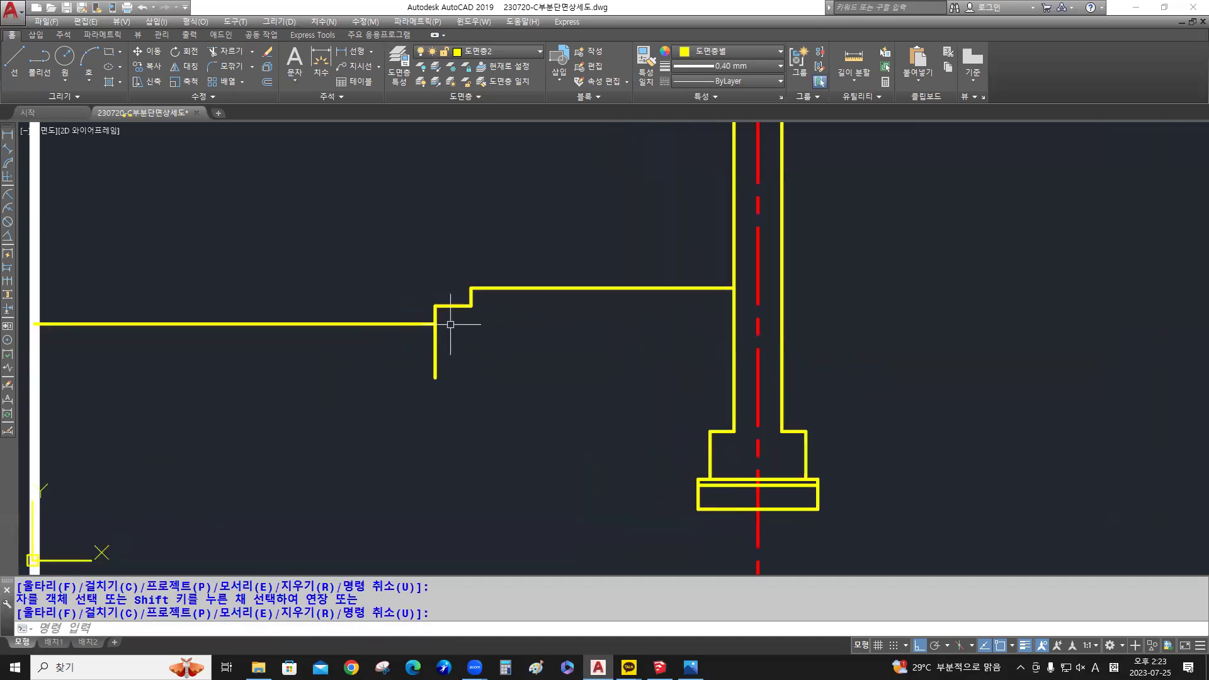
pyautogui.scroll(2, 484, 329)
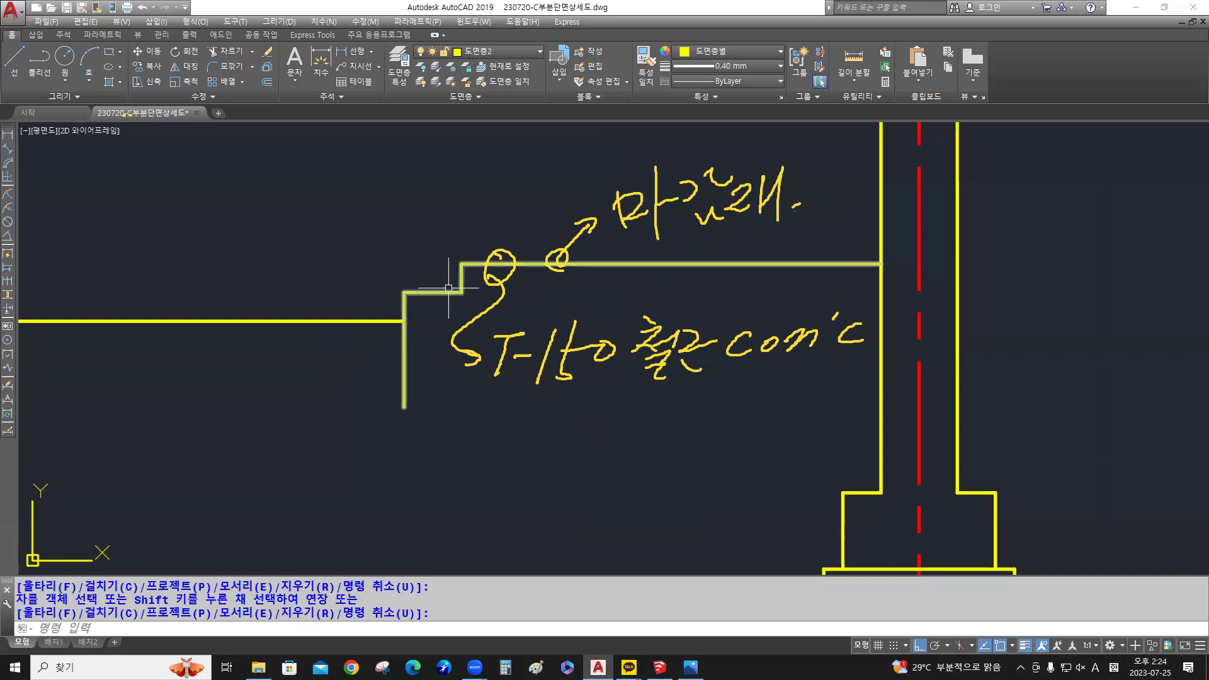
# Offset the porch step polyline 10 outward to create the finish line
pyautogui.scroll(4, 451, 289)
pyautogui.moveTo(439, 284); pyautogui.dragTo(405, 266, button='middle')
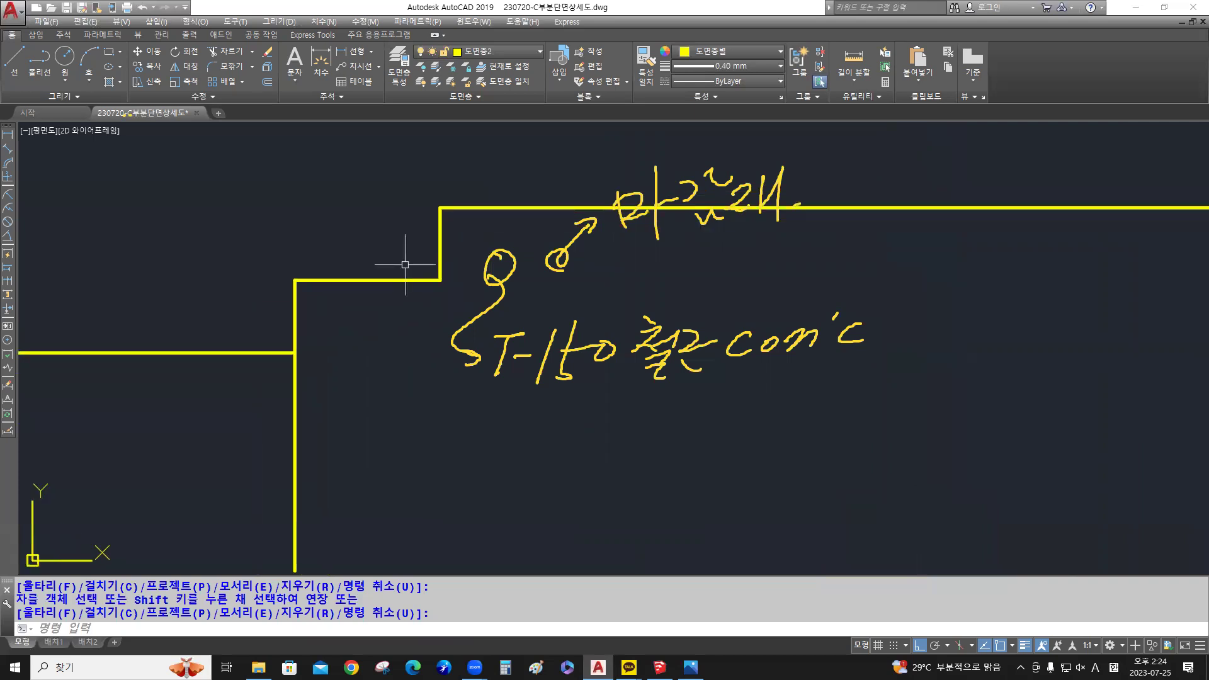
pyautogui.write('o')
pyautogui.press('Return')
pyautogui.write('10')
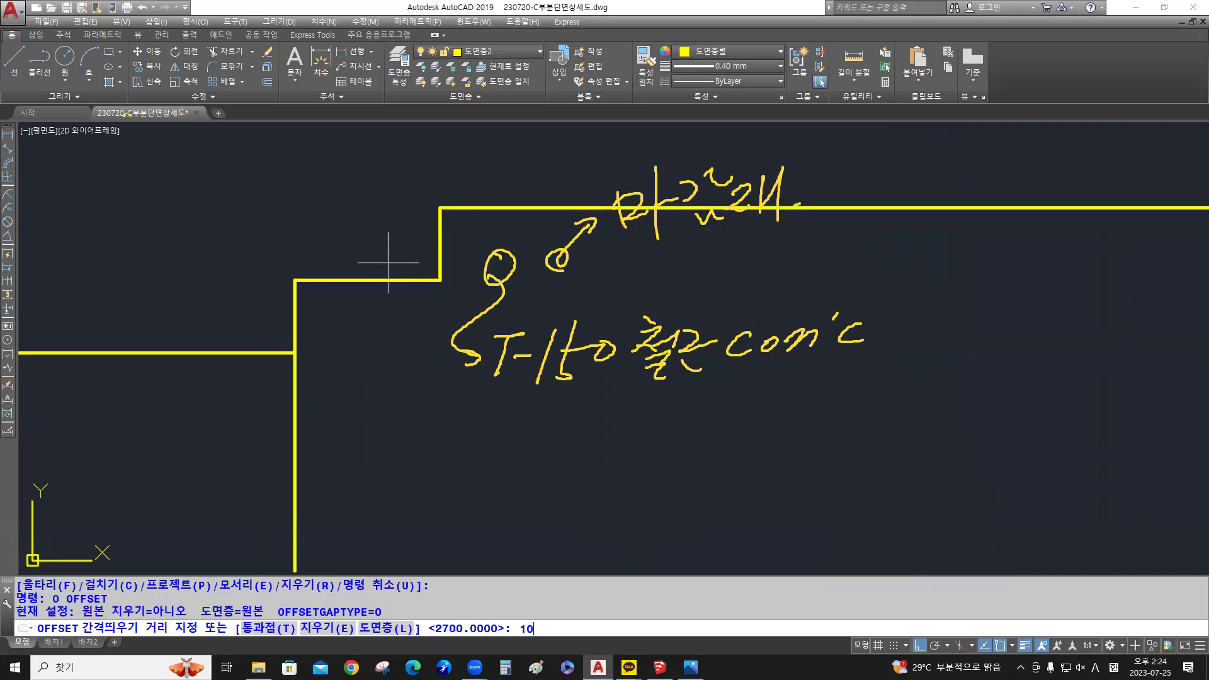
pyautogui.press('Return')
pyautogui.click(384, 282)
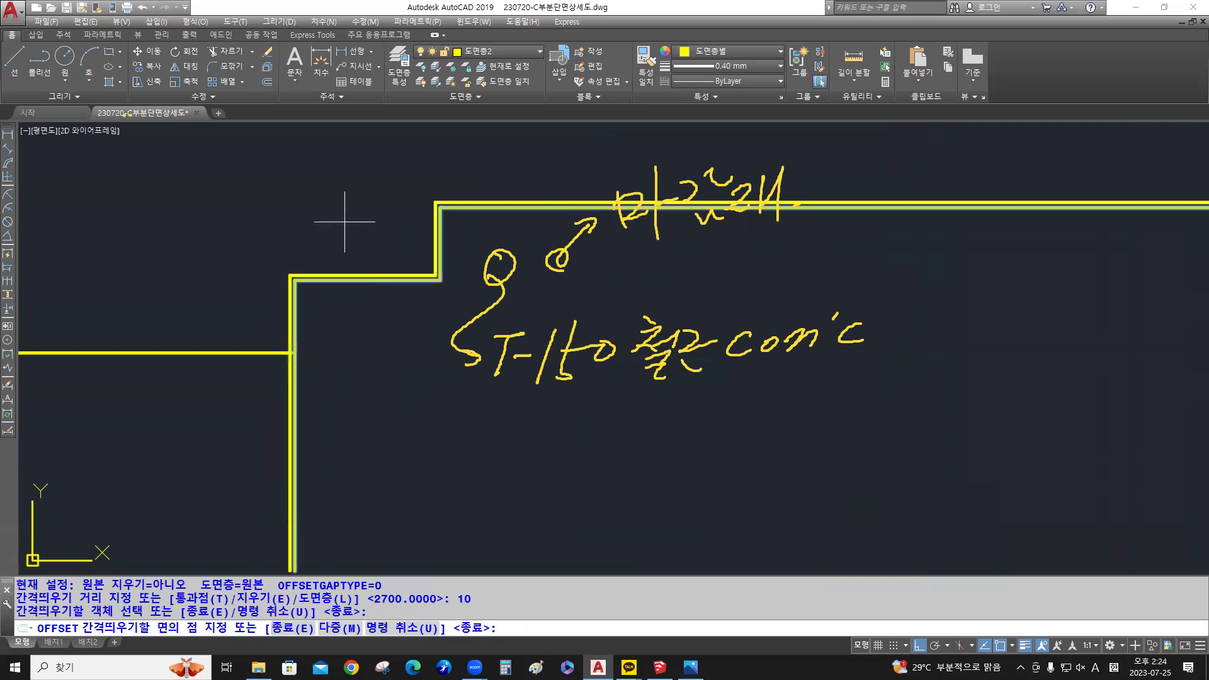
pyautogui.click(323, 200)
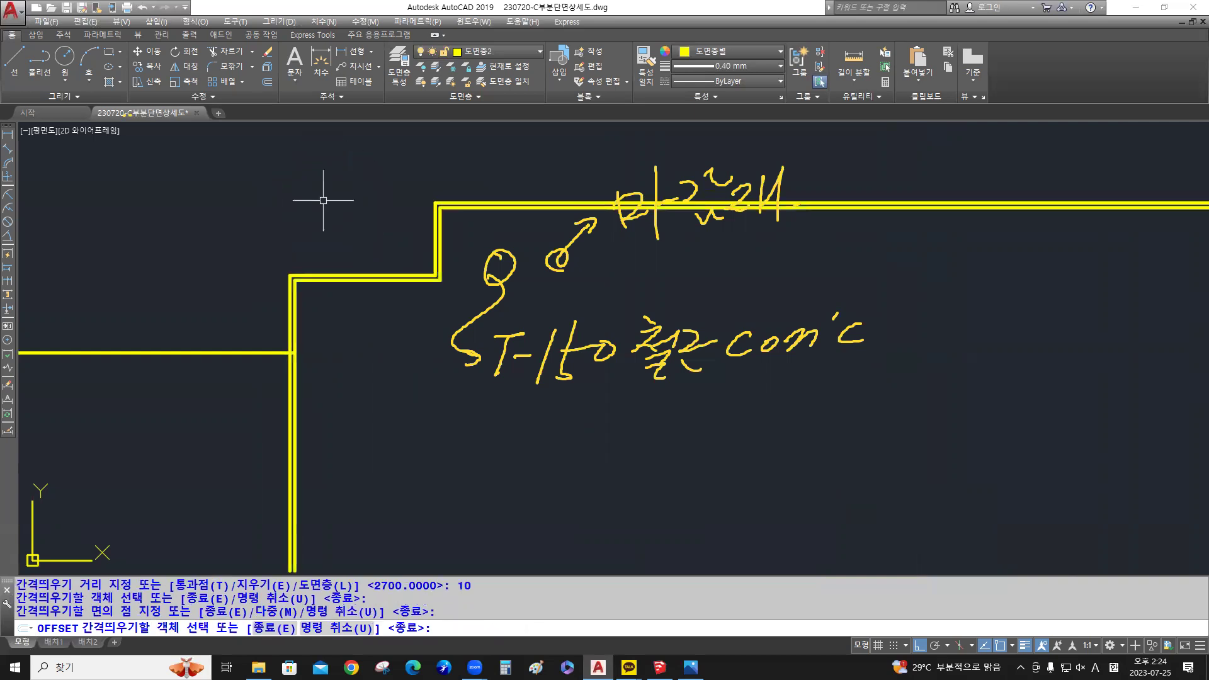
pyautogui.press('Return')
# Move the outer offset polyline of the porch steps to layer 도면층5
pyautogui.scroll(2, 498, 183)
pyautogui.moveTo(502, 184)
pyautogui.mouseDown(button='middle')
pyautogui.moveTo(446, 209)
pyautogui.moveTo(466, 216)
pyautogui.moveTo(452, 221)
pyautogui.mouseUp(button='middle')
pyautogui.scroll(2, 448, 209)
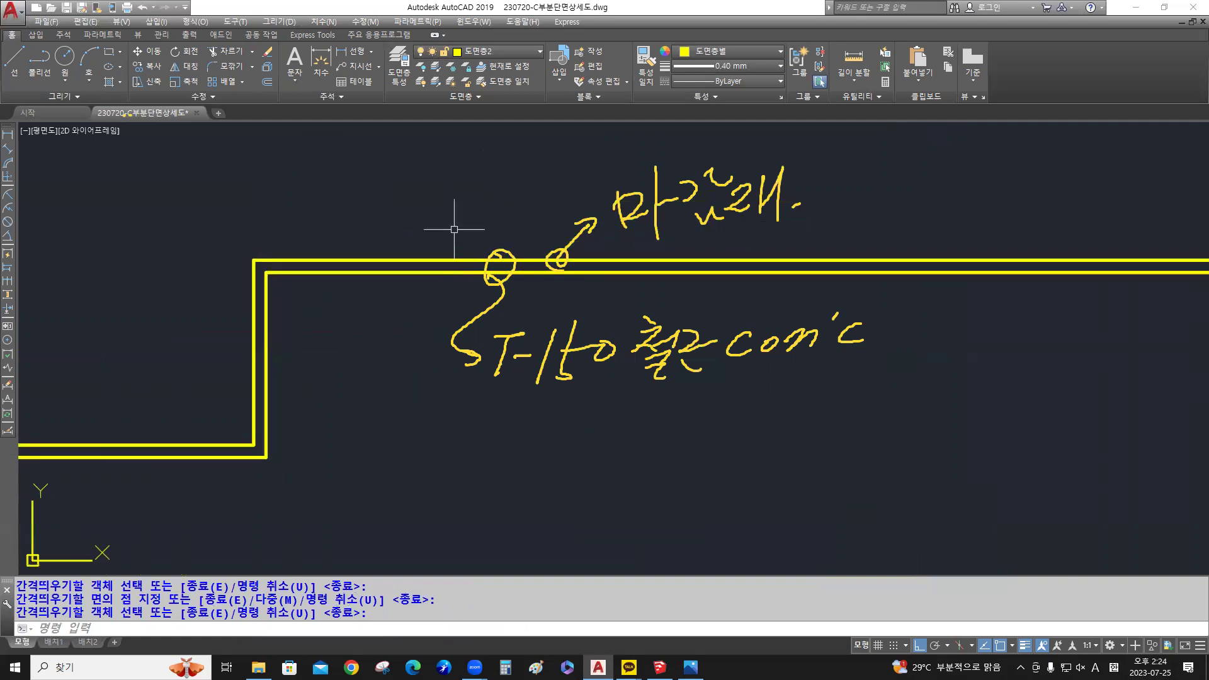
pyautogui.press('Return')
pyautogui.click(441, 260)
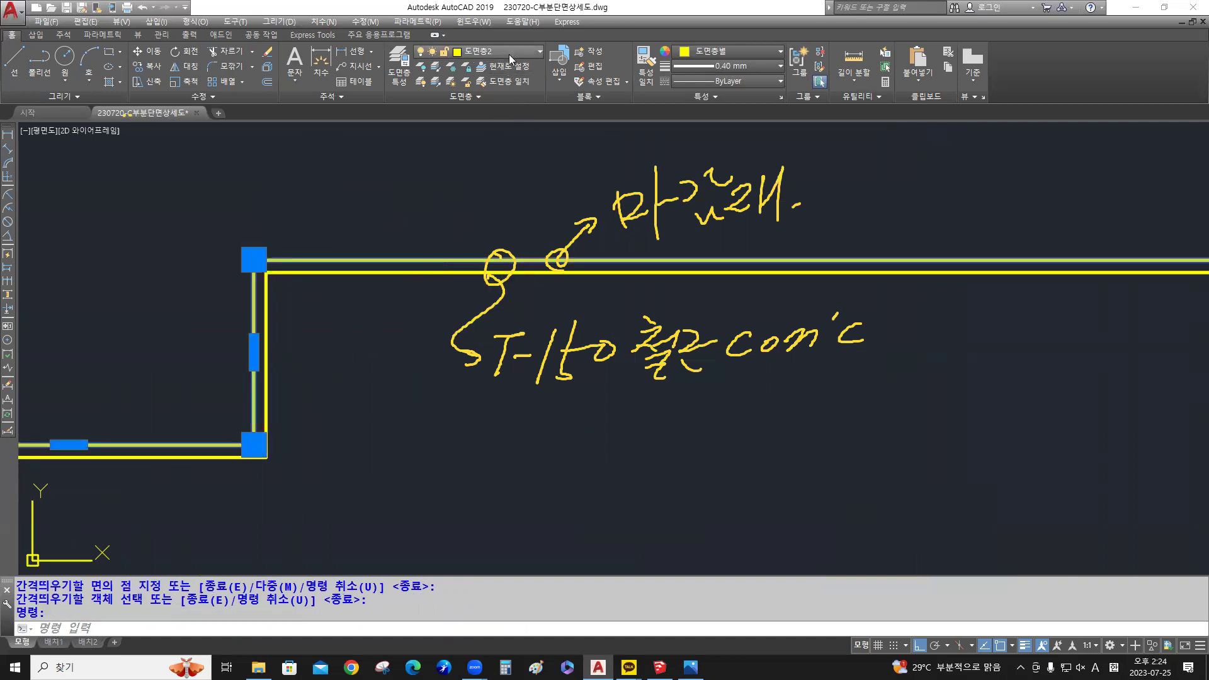
pyautogui.click(506, 53)
pyautogui.click(484, 155)
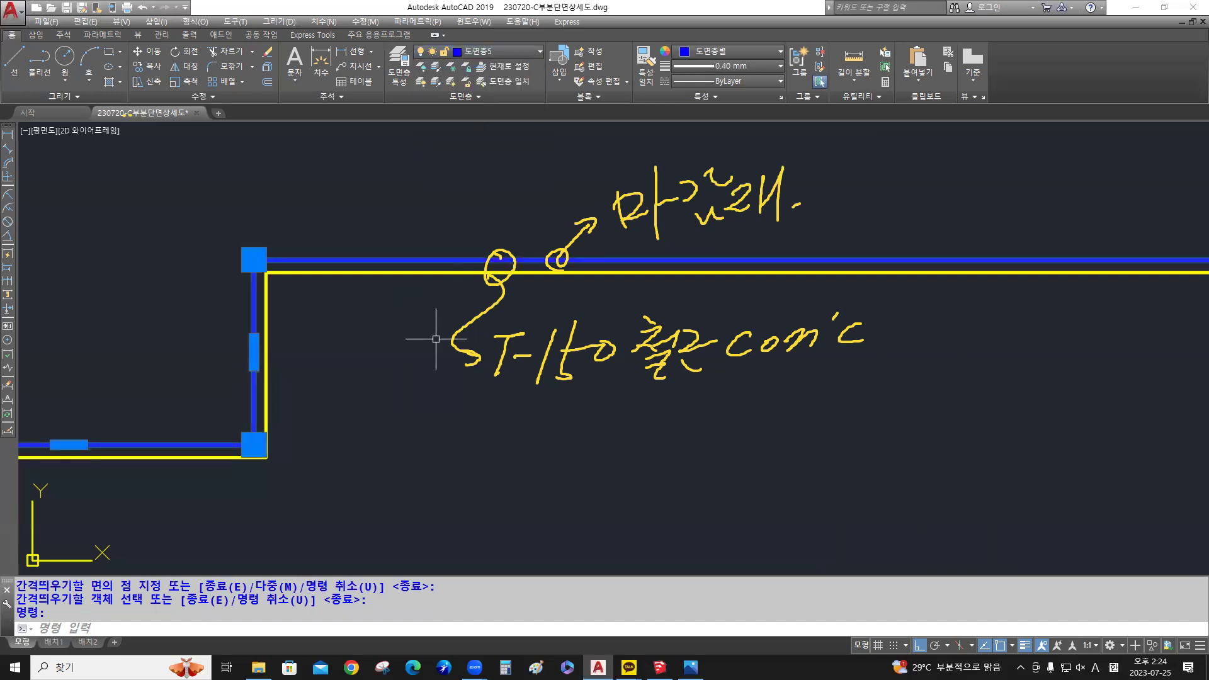
pyautogui.press('Escape')
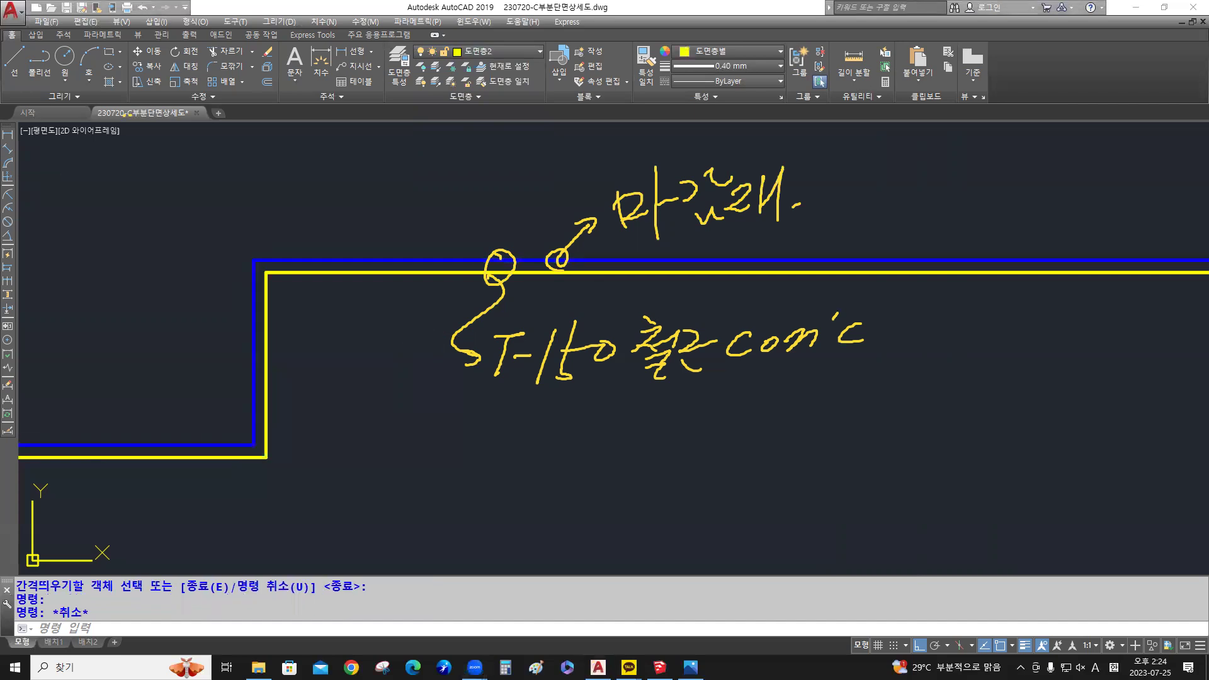
# Explode both the finish polyline and the concrete polyline of the porch steps into separate lines
pyautogui.moveTo(513, 256)
pyautogui.mouseDown()
pyautogui.moveTo(484, 351)
pyautogui.moveTo(783, 328)
pyautogui.moveTo(636, 370)
pyautogui.moveTo(648, 318)
pyautogui.moveTo(530, 363)
pyautogui.moveTo(704, 187)
pyautogui.moveTo(707, 213)
pyautogui.moveTo(625, 231)
pyautogui.mouseUp()
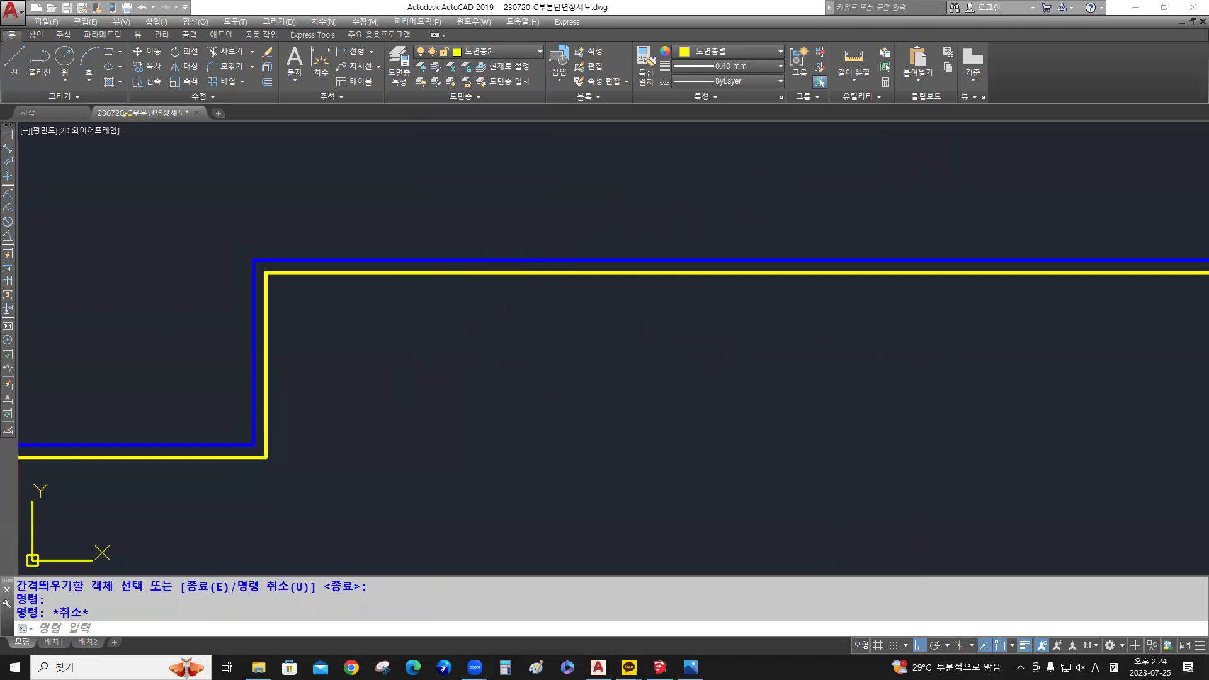
pyautogui.click(347, 302)
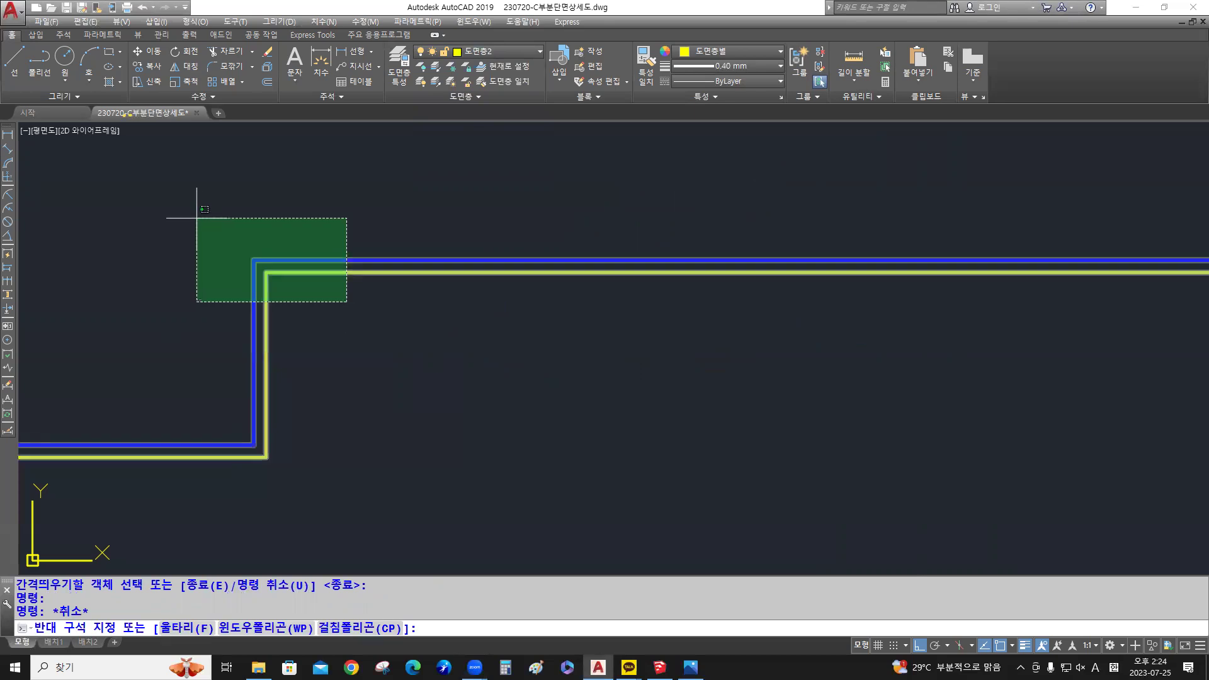
pyautogui.press('Escape')
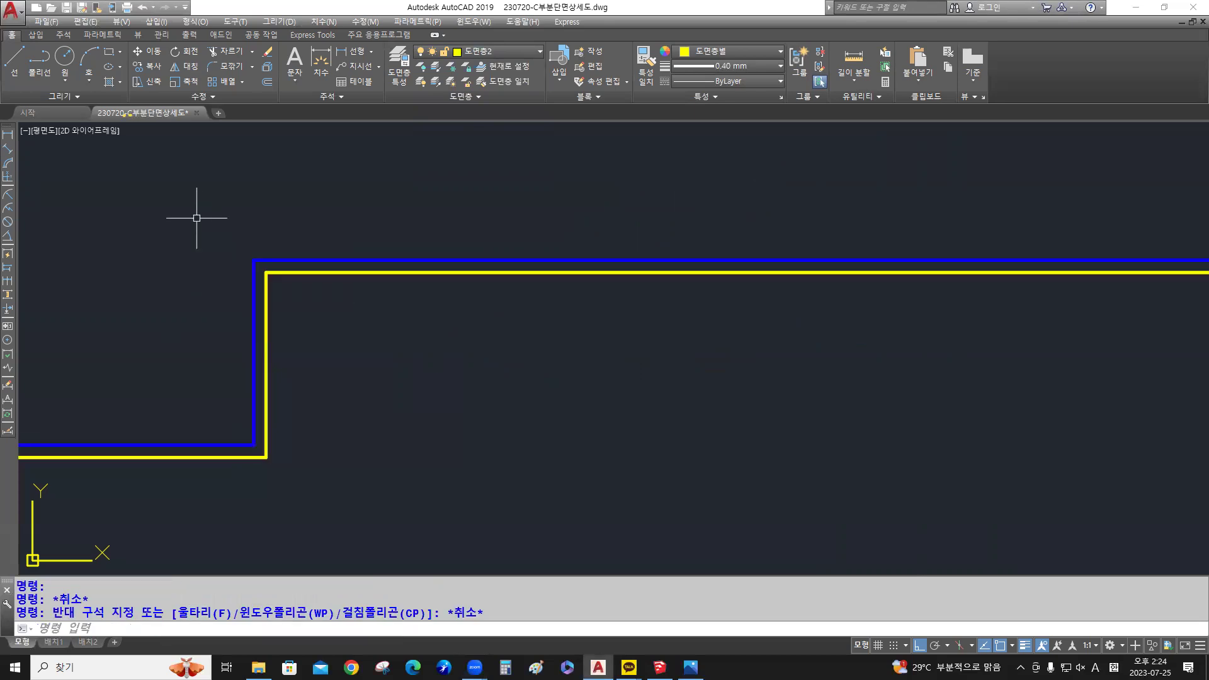
pyautogui.write('x')
pyautogui.press('Return')
pyautogui.click(304, 302)
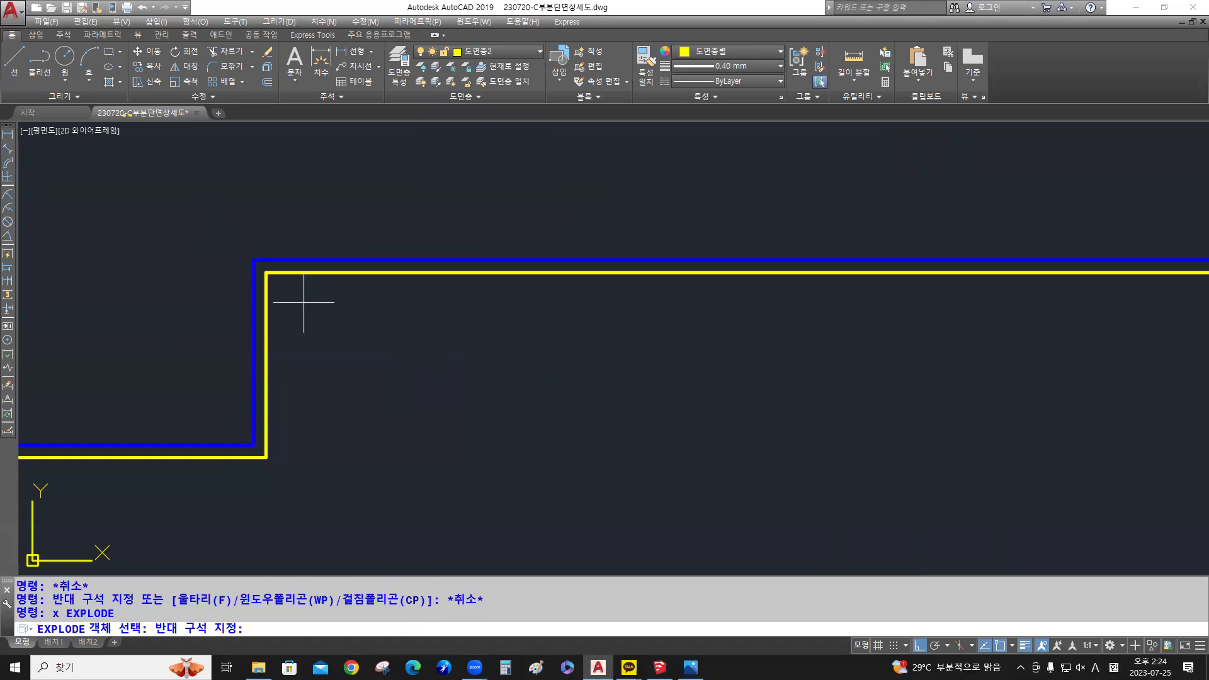
pyautogui.click(218, 241)
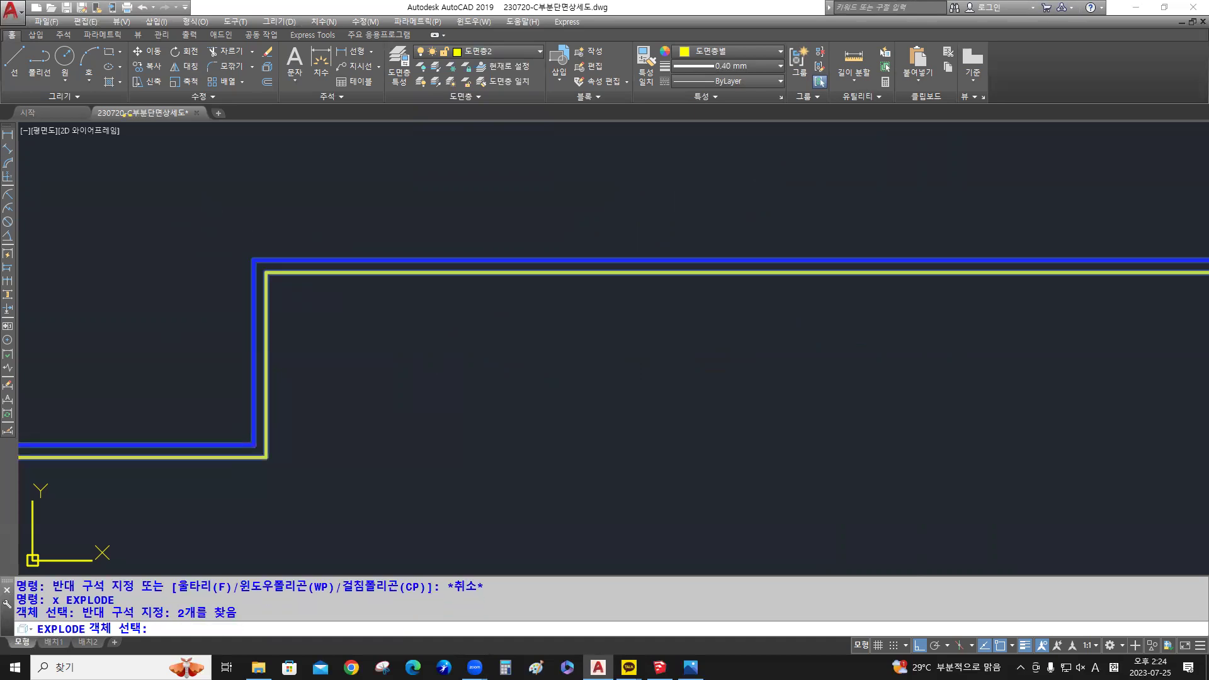
pyautogui.press('Return')
# Draw a diagonal line from the ground line's intersection with the porch's outer concrete edge to the inner corner of the lower step
pyautogui.scroll(-4, 440, 429)
pyautogui.moveTo(440, 425); pyautogui.dragTo(462, 326, button='middle')
pyautogui.scroll(1, 535, 366)
pyautogui.moveTo(535, 366); pyautogui.dragTo(523, 350, button='middle')
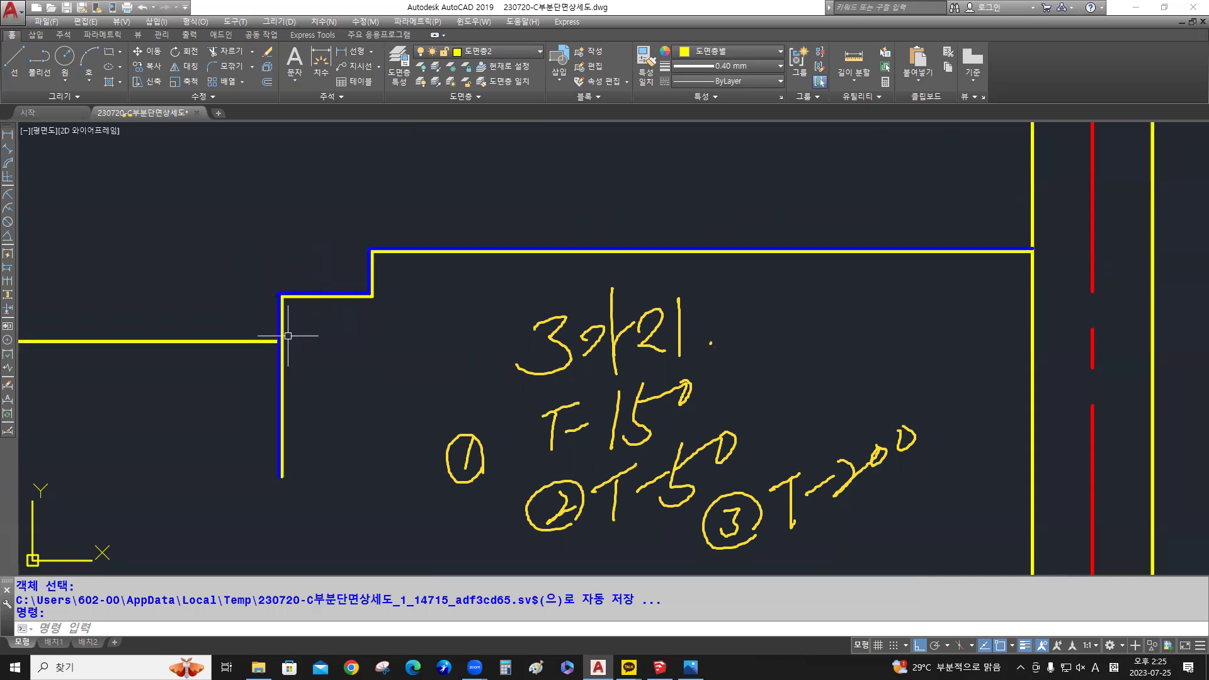
pyautogui.scroll(4, 311, 329)
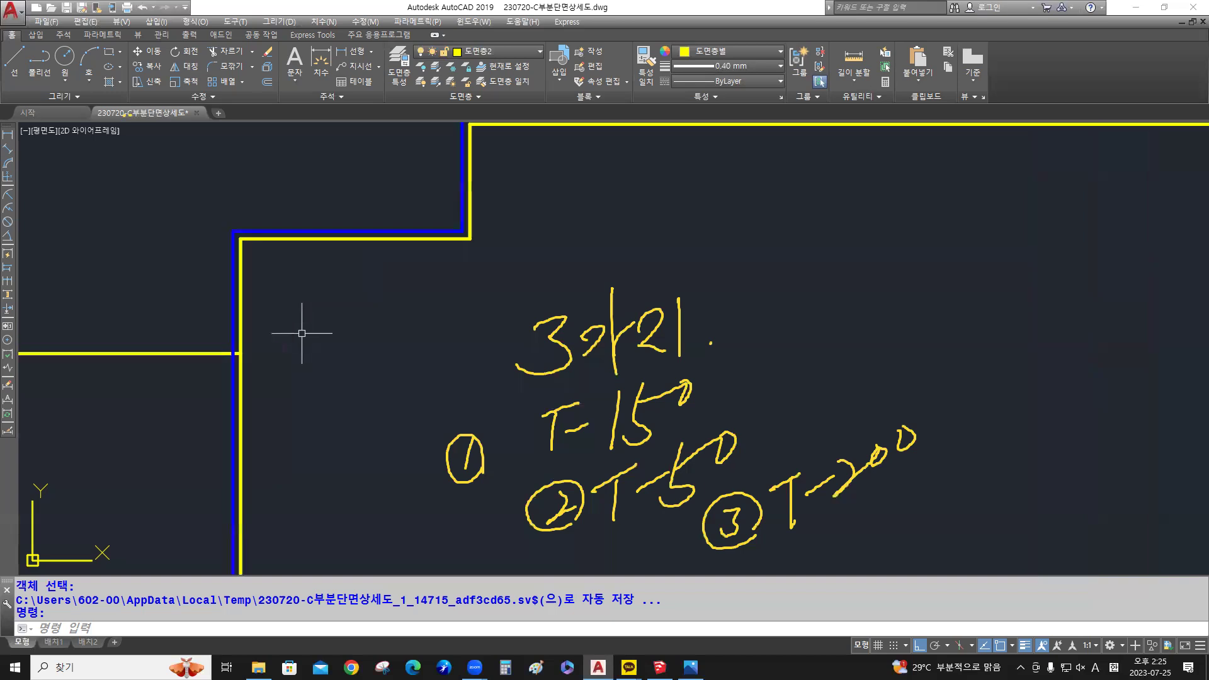
pyautogui.moveTo(299, 337); pyautogui.dragTo(328, 351, button='middle')
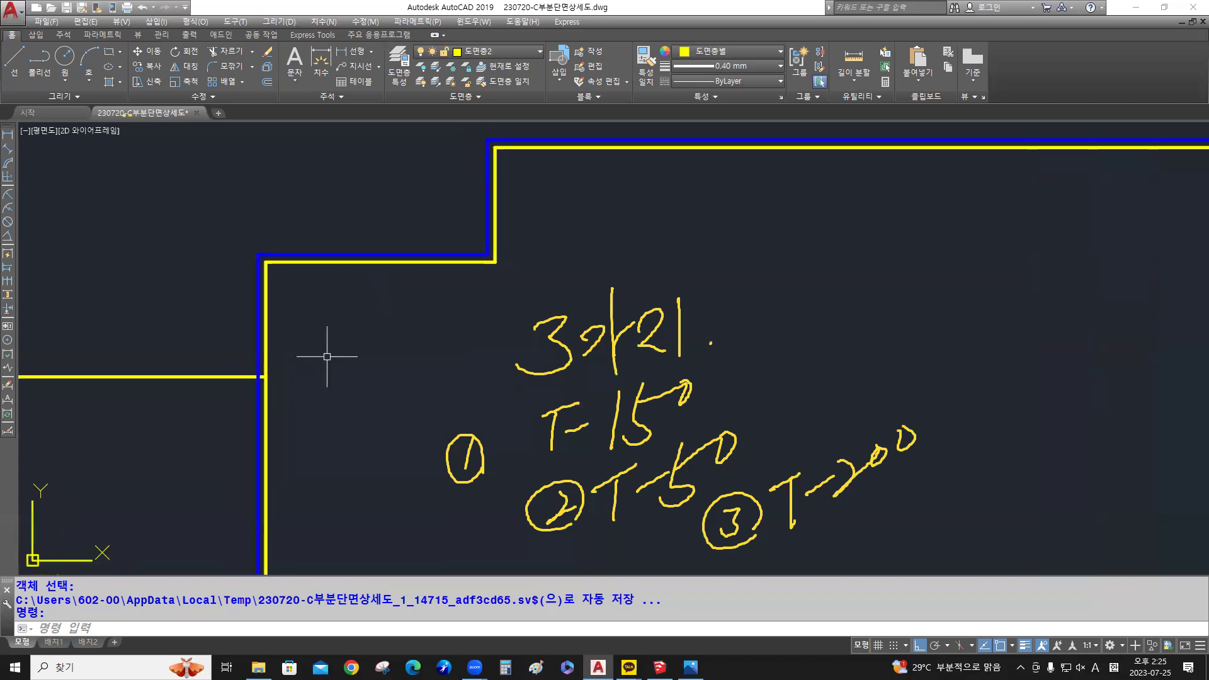
pyautogui.press('ctrl')
pyautogui.press('ctrl')
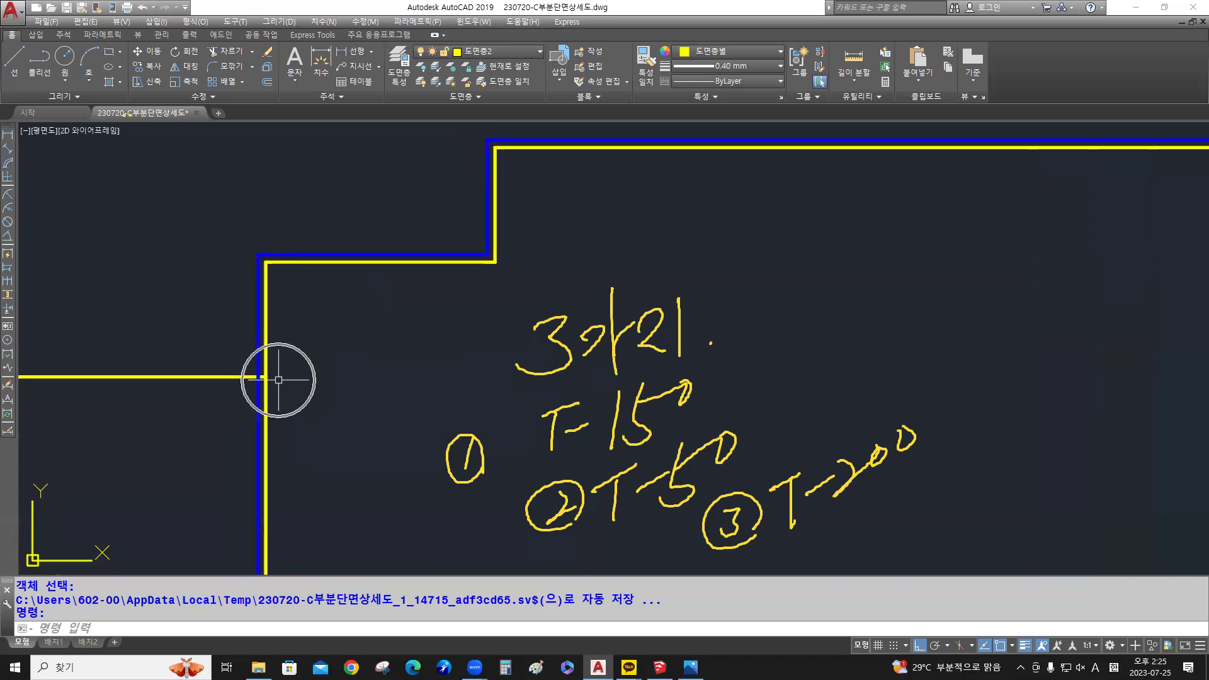
pyautogui.press('ctrl')
pyautogui.write('l')
pyautogui.press('Return')
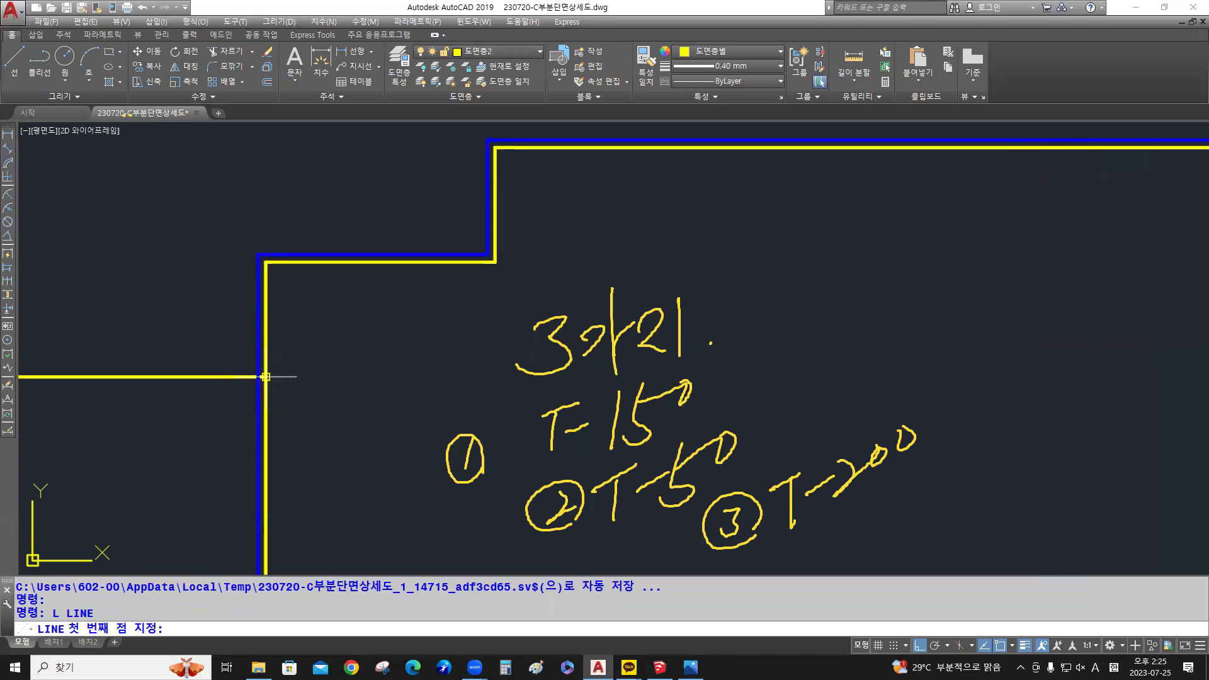
pyautogui.click(265, 377)
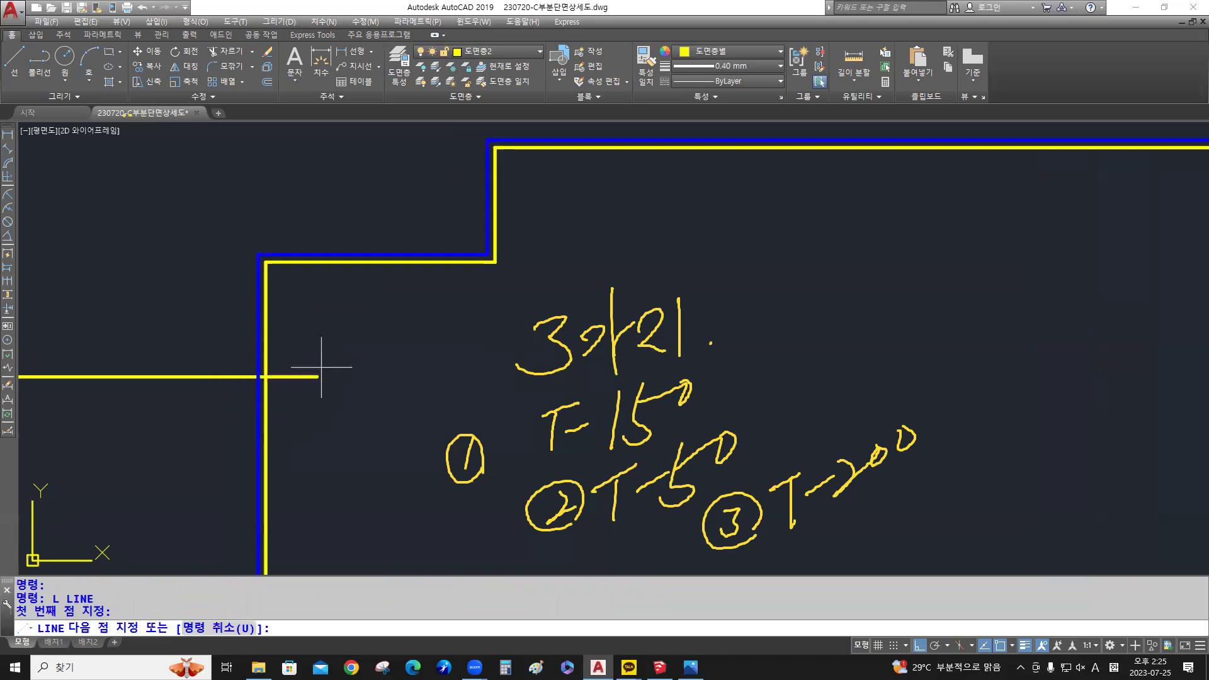
pyautogui.click(495, 261)
pyautogui.press('Return')
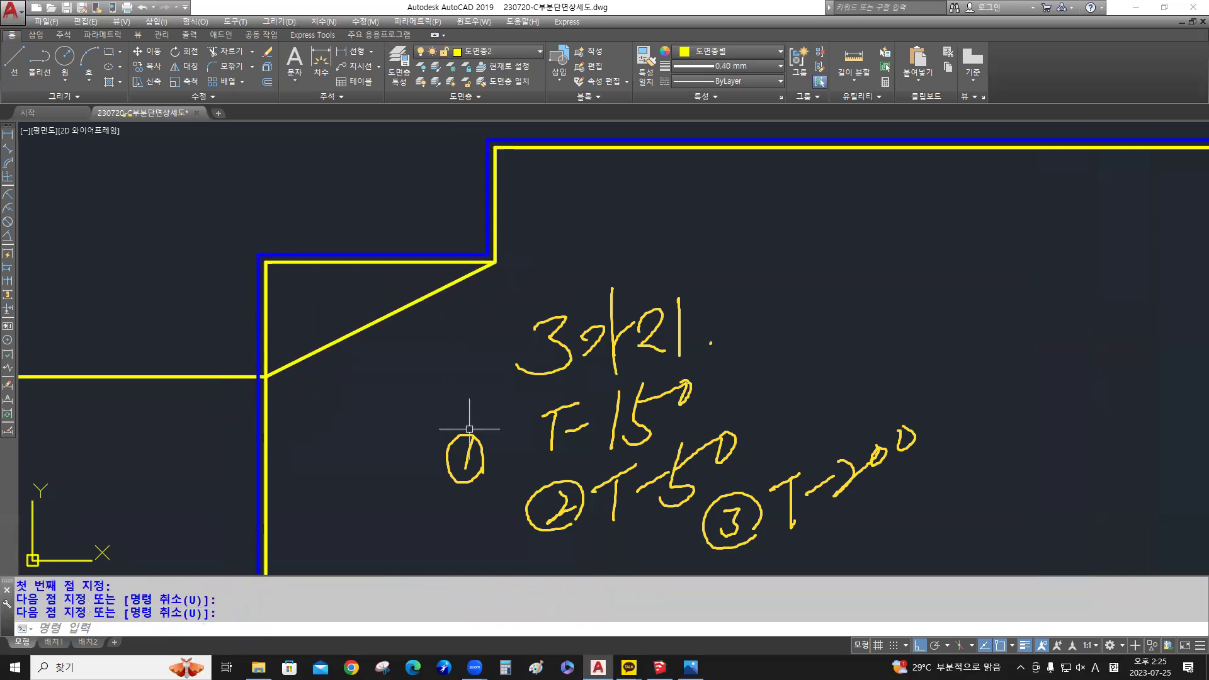
pyautogui.press('ctrl')
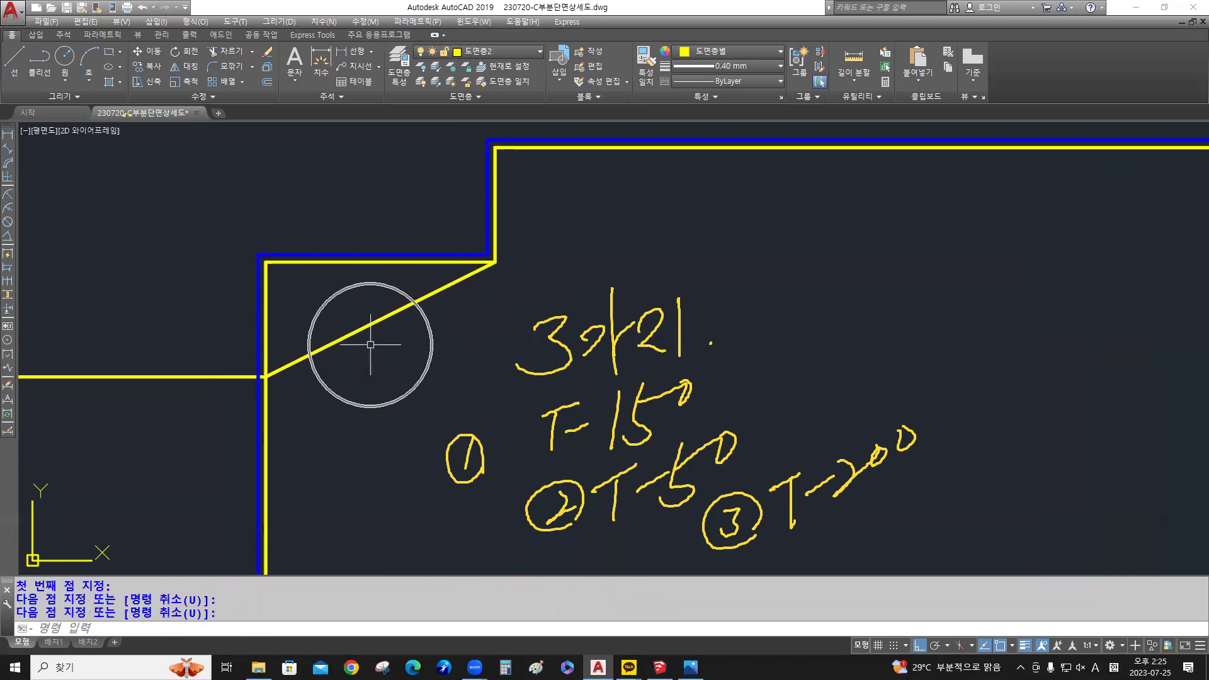
pyautogui.press('ctrl')
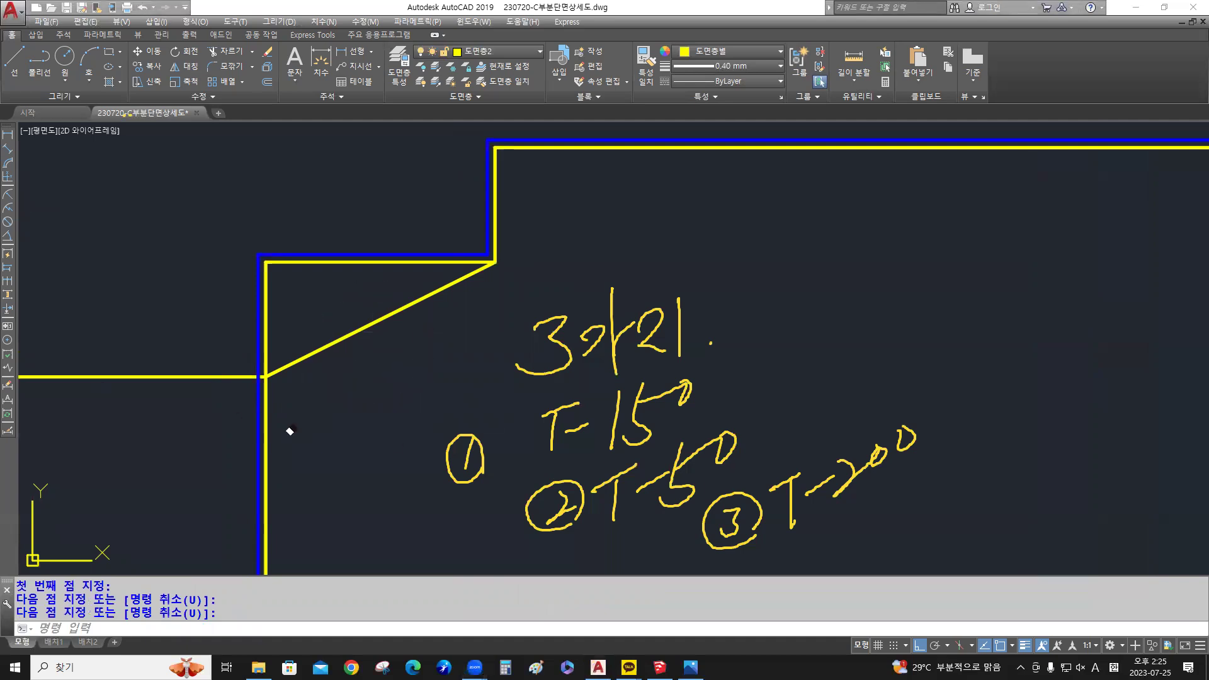
pyautogui.moveTo(550, 351)
pyautogui.mouseDown()
pyautogui.moveTo(671, 330)
pyautogui.moveTo(591, 404)
pyautogui.moveTo(533, 430)
pyautogui.moveTo(568, 425)
pyautogui.moveTo(563, 512)
pyautogui.moveTo(728, 437)
pyautogui.moveTo(744, 516)
pyautogui.moveTo(923, 426)
pyautogui.mouseUp()
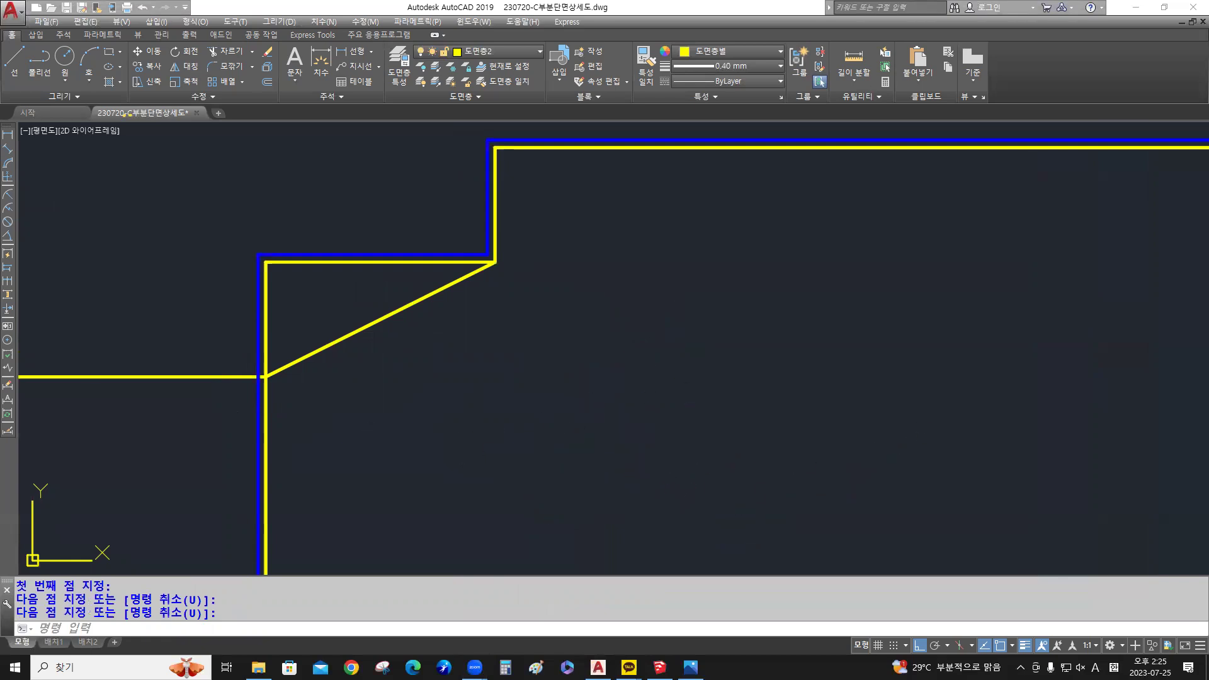
pyautogui.scroll(5, 313, 360)
pyautogui.moveTo(315, 356)
pyautogui.mouseDown(button='middle')
pyautogui.moveTo(358, 400)
pyautogui.moveTo(483, 405)
pyautogui.mouseUp(button='middle')
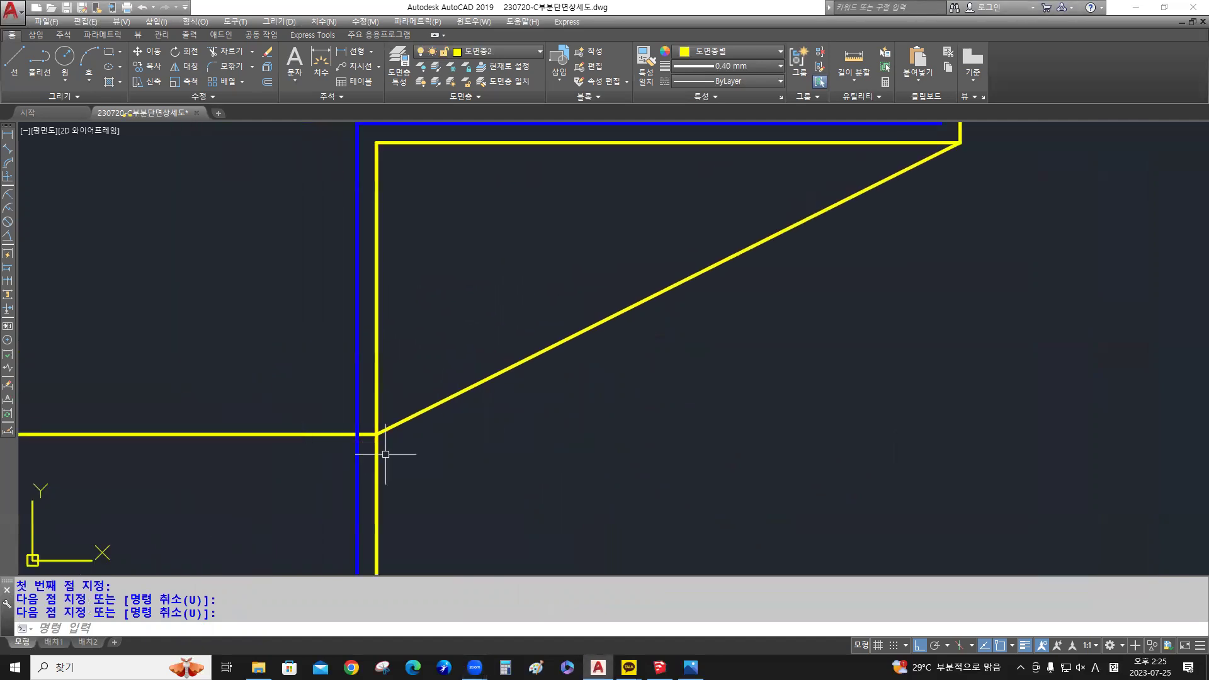
pyautogui.press('ctrl')
pyautogui.press('ctrl')
pyautogui.press('ctrl')
pyautogui.press('ctrl')
# Offset the diagonal line, the porch's upper concrete line and its outer vertical concrete line 150 toward the inside of the porch
pyautogui.scroll(-8, 588, 334)
pyautogui.moveTo(599, 359)
pyautogui.mouseDown(button='middle')
pyautogui.moveTo(473, 324)
pyautogui.moveTo(515, 335)
pyautogui.moveTo(359, 327)
pyautogui.moveTo(395, 333)
pyautogui.mouseUp(button='middle')
pyautogui.scroll(2, 474, 324)
pyautogui.write('o')
pyautogui.press('Return')
pyautogui.write('150')
pyautogui.press('Return')
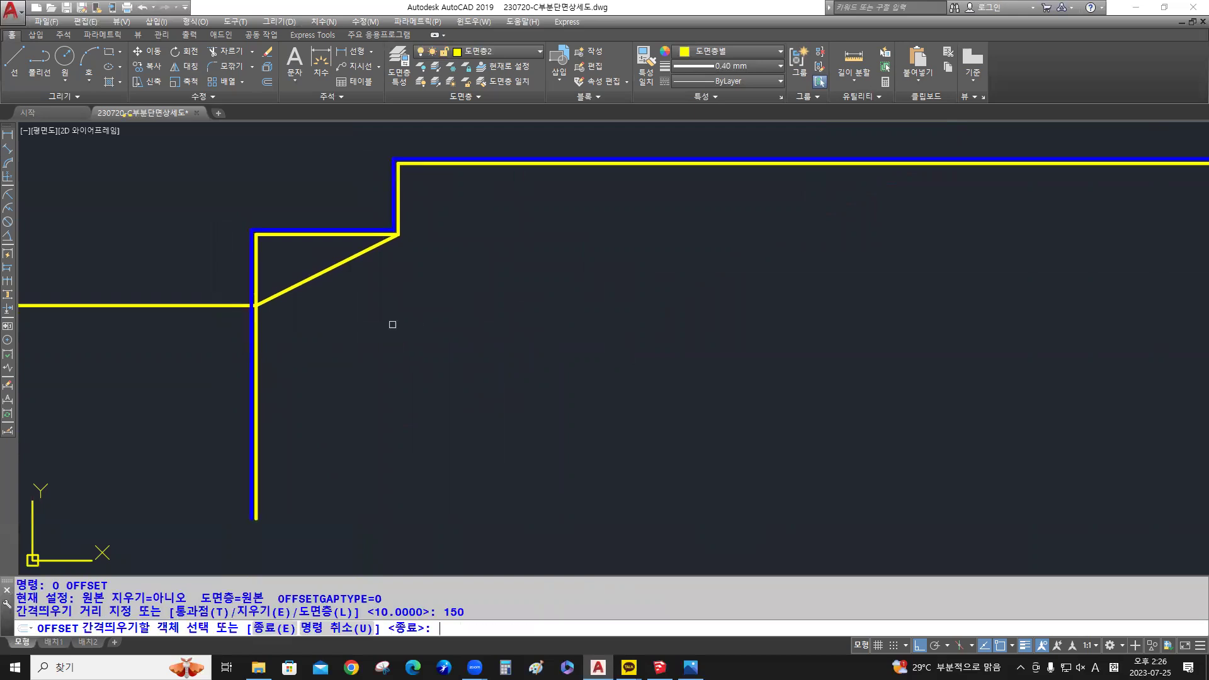
pyautogui.click(337, 263)
pyautogui.click(398, 309)
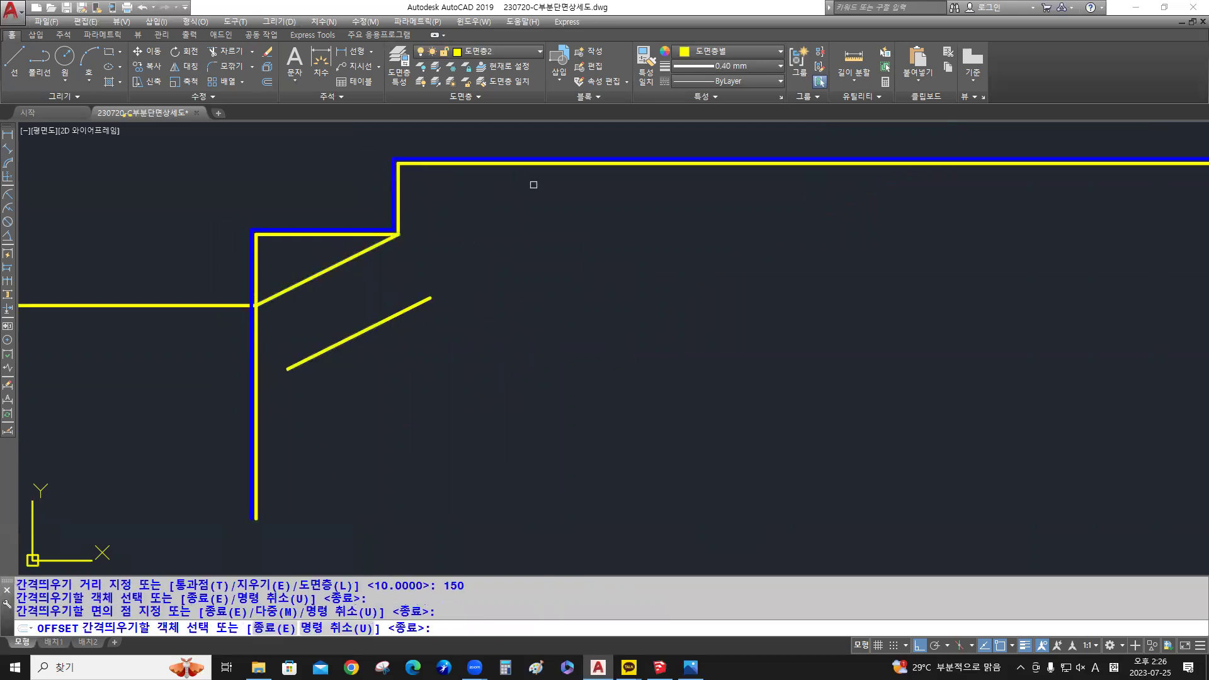
pyautogui.click(565, 164)
pyautogui.click(601, 303)
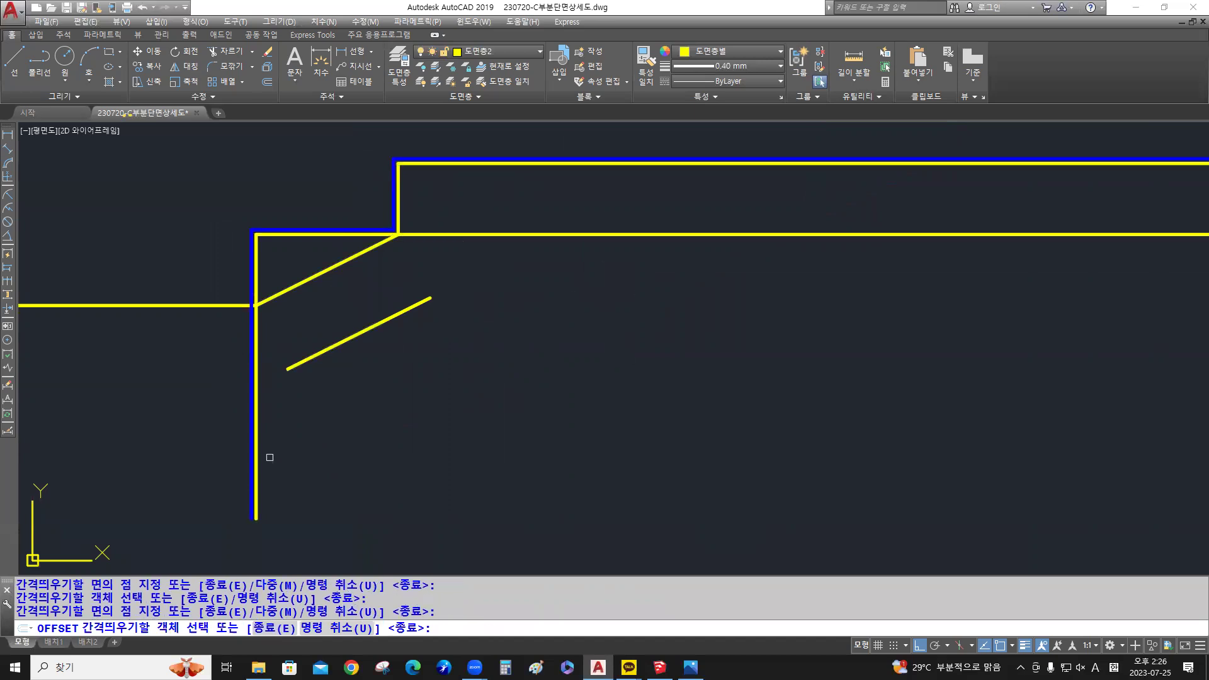
pyautogui.click(260, 467)
pyautogui.click(353, 468)
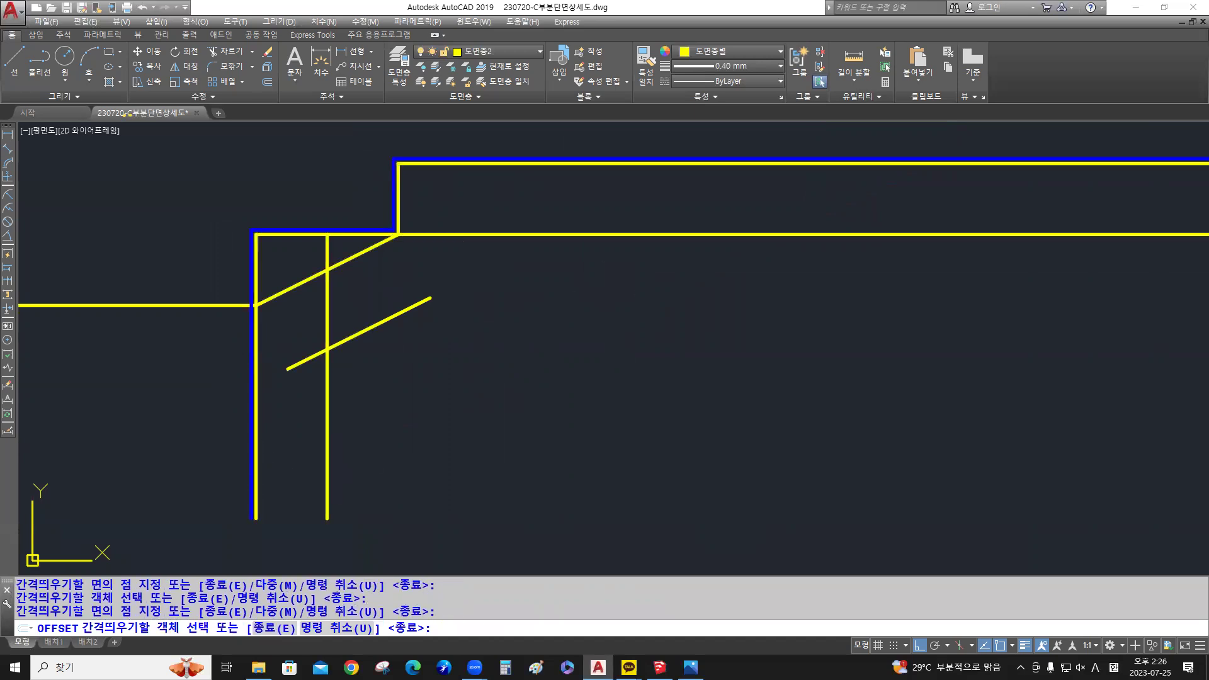
pyautogui.press('Return')
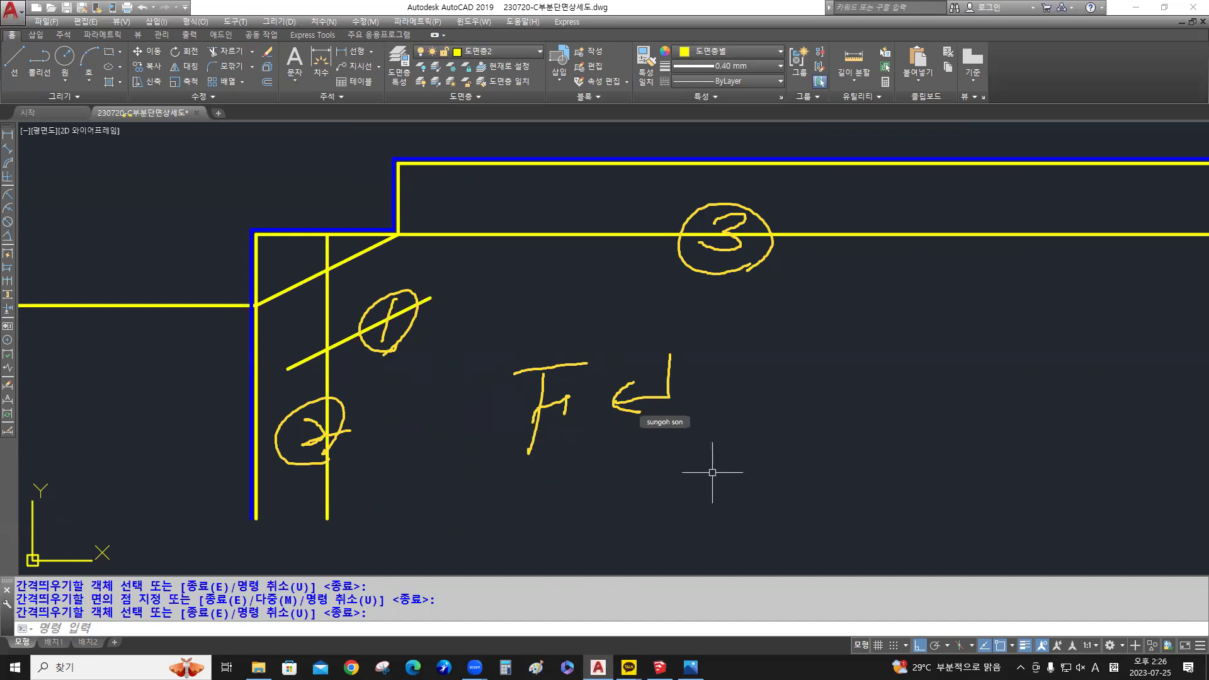
# Fillet the offset diagonal with the inner vertical line and the inner horizontal line into sharp corners, using the Multiple option
pyautogui.write('f')
pyautogui.press('Return')
pyautogui.write('m')
pyautogui.press('Return')
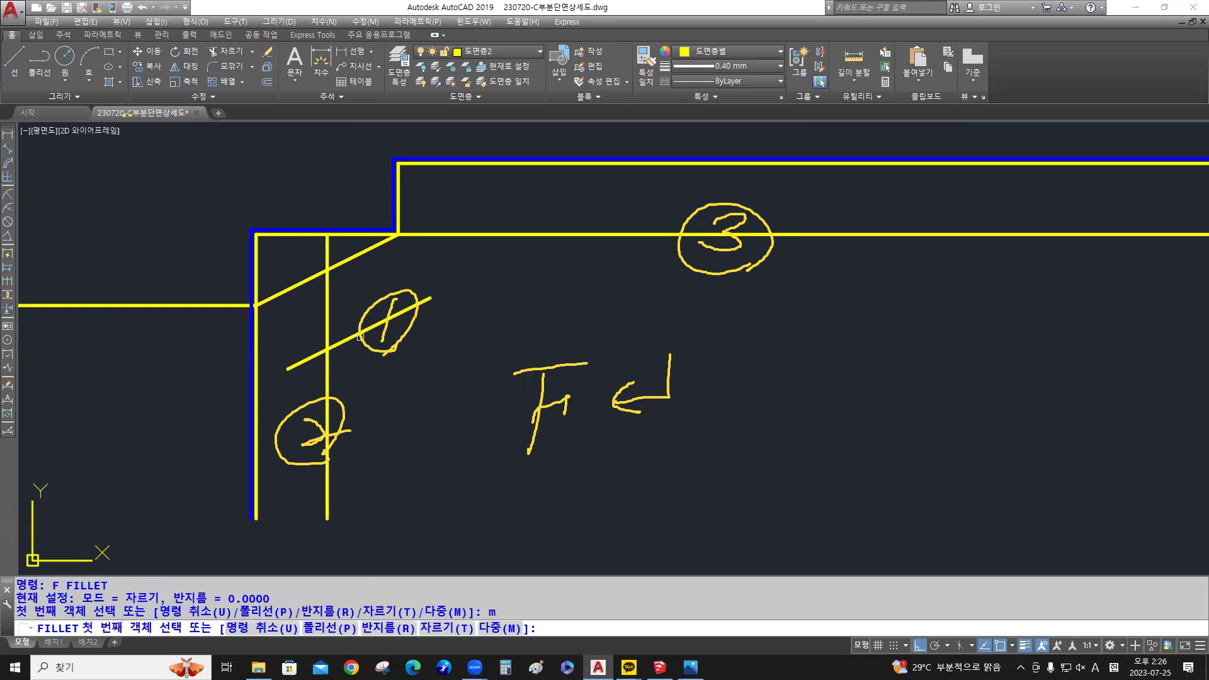
pyautogui.click(403, 311)
pyautogui.click(329, 383)
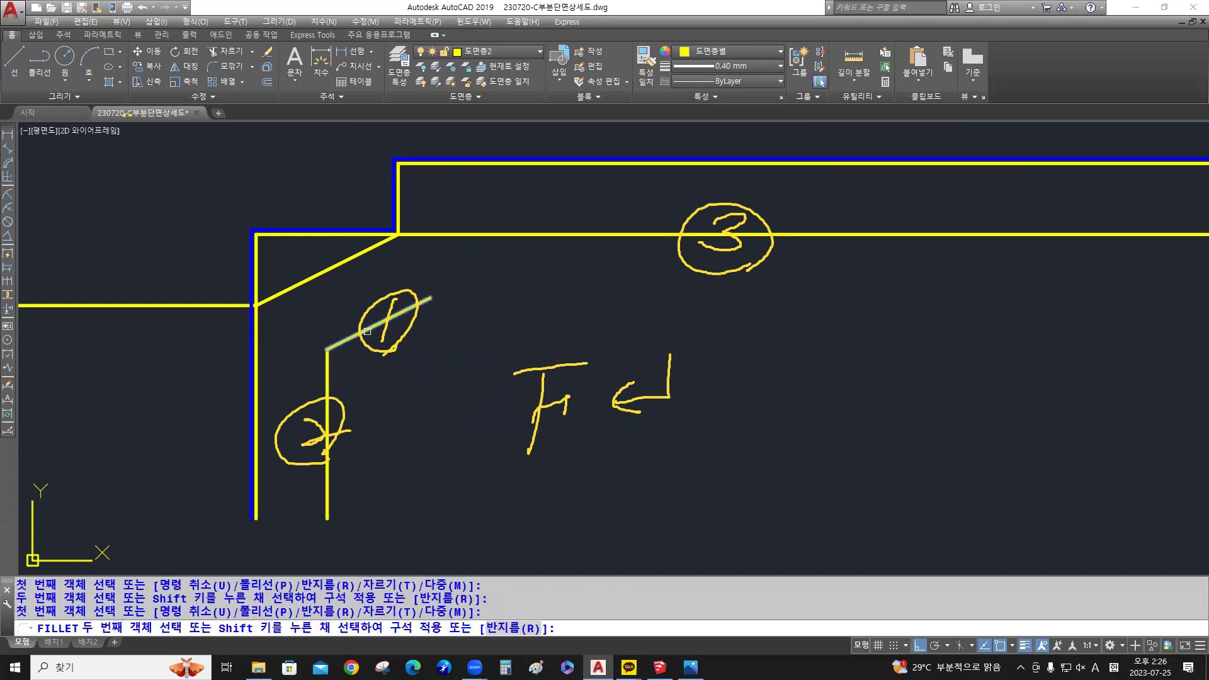
pyautogui.click(659, 236)
pyautogui.press('Return')
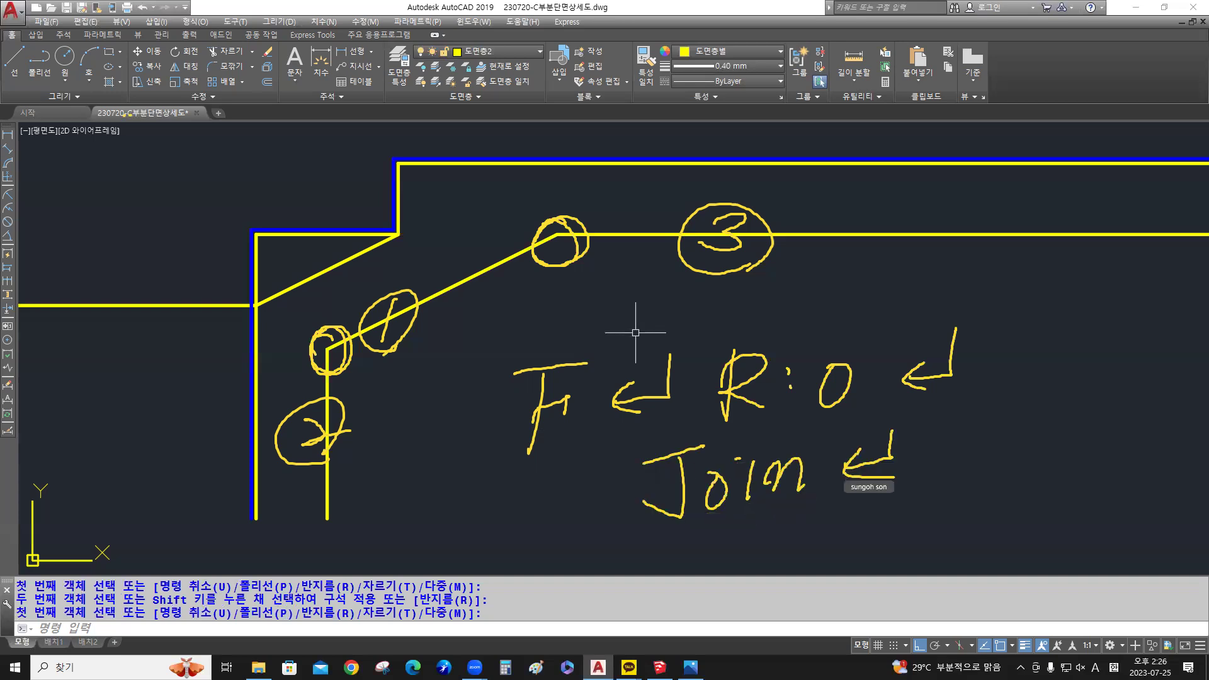
# Join the inner horizontal, diagonal and vertical lines of the porch slab into one polyline
pyautogui.write('j')
pyautogui.press('Return')
pyautogui.click(634, 265)
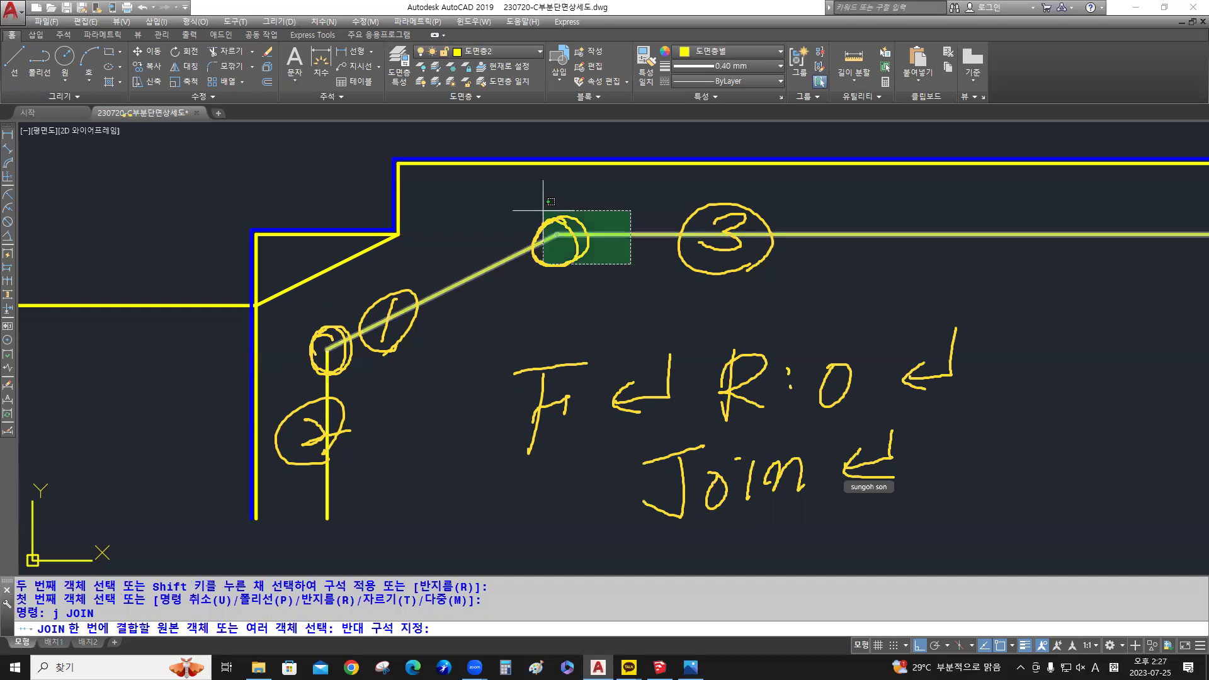
pyautogui.click(548, 214)
pyautogui.click(374, 413)
pyautogui.click(332, 394)
pyautogui.press('Return')
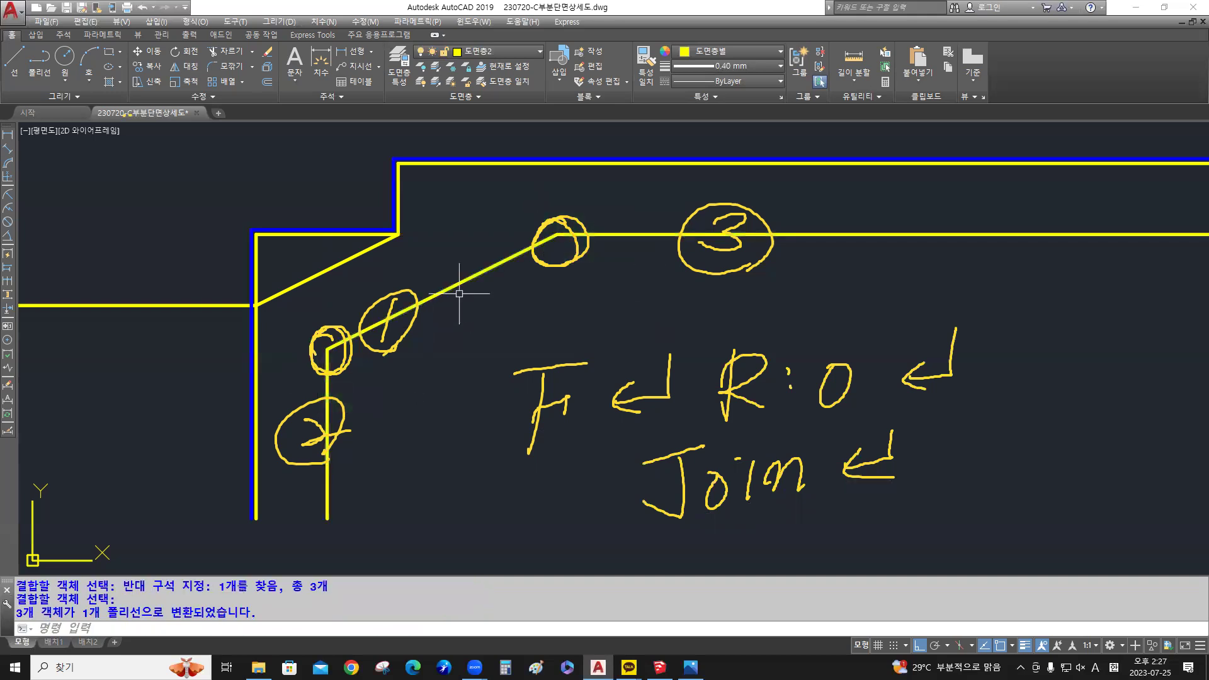
pyautogui.moveTo(456, 286)
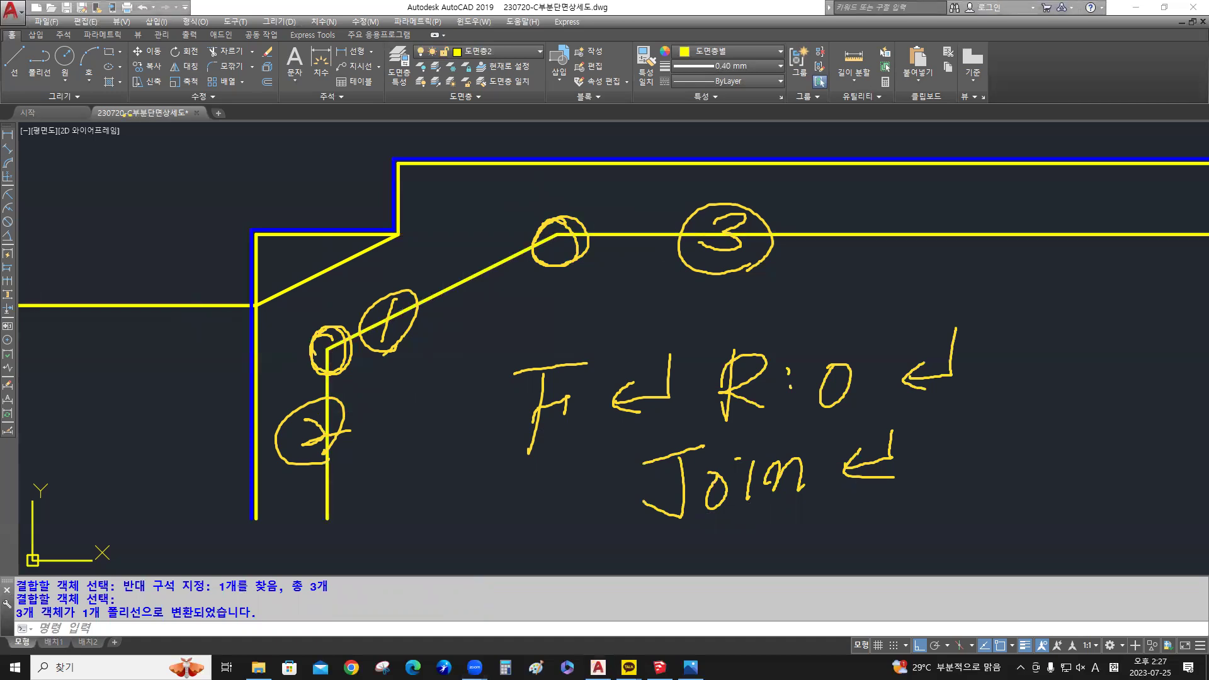
pyautogui.click(322, 468)
pyautogui.click(330, 343)
pyautogui.click(386, 312)
pyautogui.click(551, 249)
pyautogui.moveTo(742, 253)
pyautogui.mouseDown()
pyautogui.moveTo(701, 259)
pyautogui.moveTo(558, 413)
pyautogui.moveTo(924, 364)
pyautogui.moveTo(888, 461)
pyautogui.moveTo(707, 485)
pyautogui.moveTo(707, 448)
pyautogui.moveTo(690, 444)
pyautogui.mouseUp()
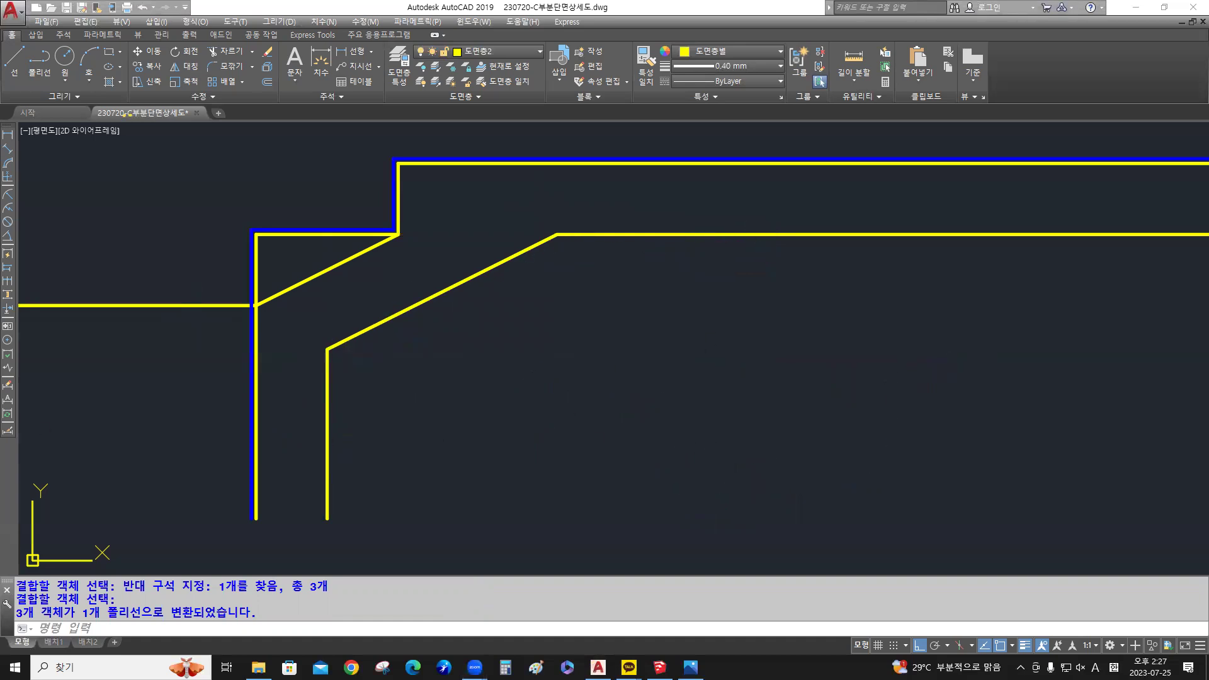
# Erase the original diagonal helper line between the ground line and the lower step's inner corner
pyautogui.click(327, 270)
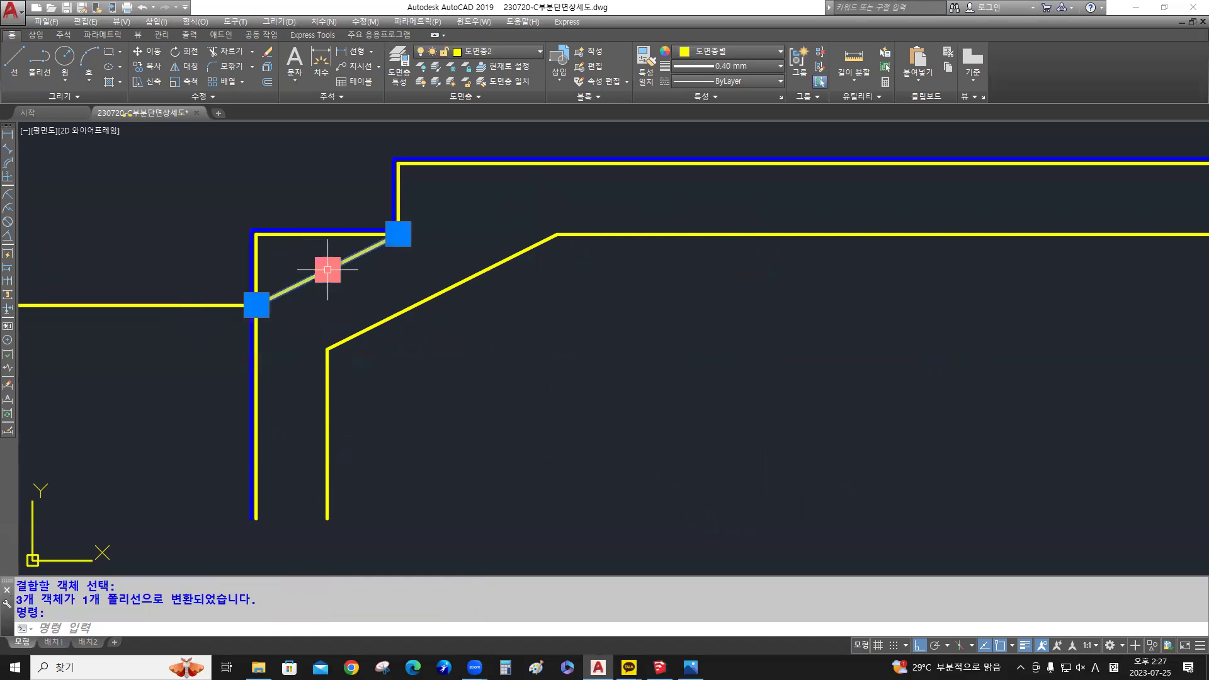
pyautogui.press('Delete')
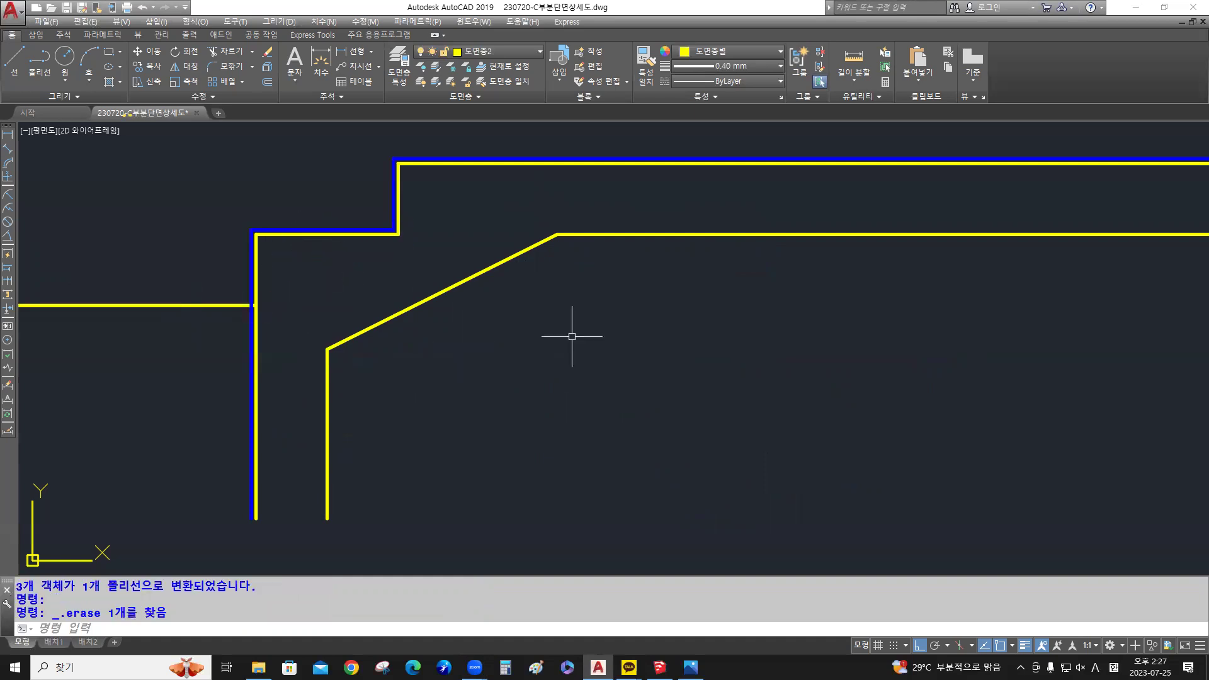
# Offset the joined inner polyline of the porch slab 50 toward the inside of the porch
pyautogui.scroll(-3, 572, 336)
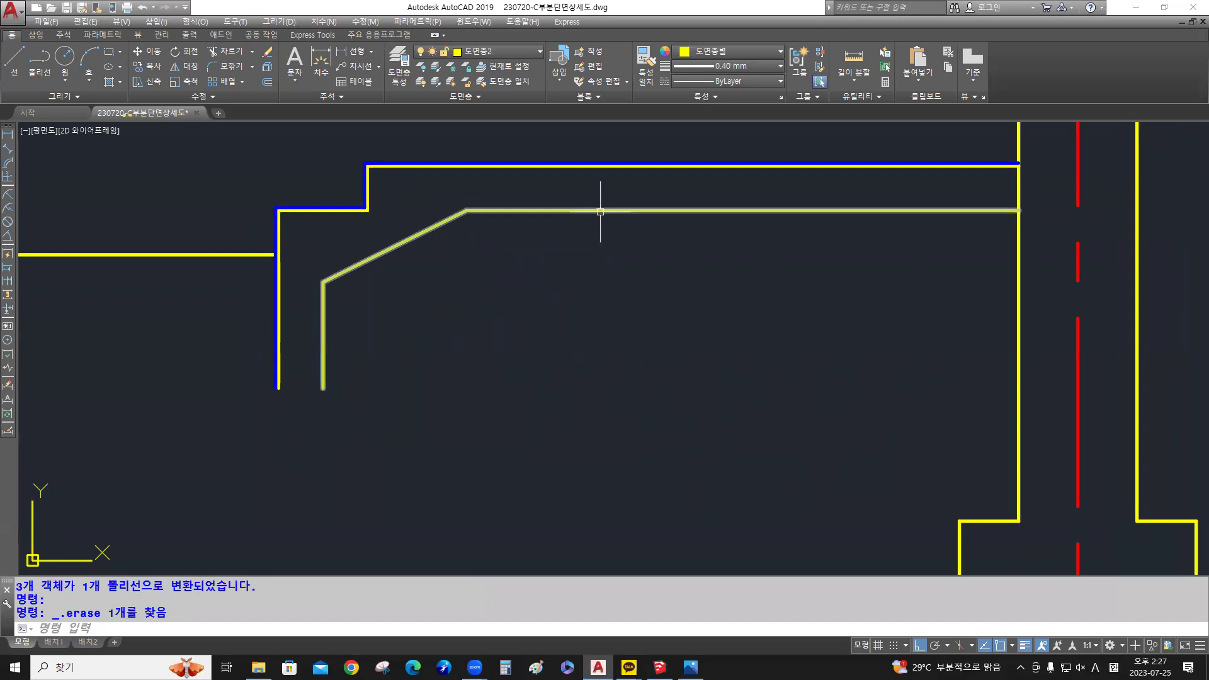
pyautogui.moveTo(600, 211)
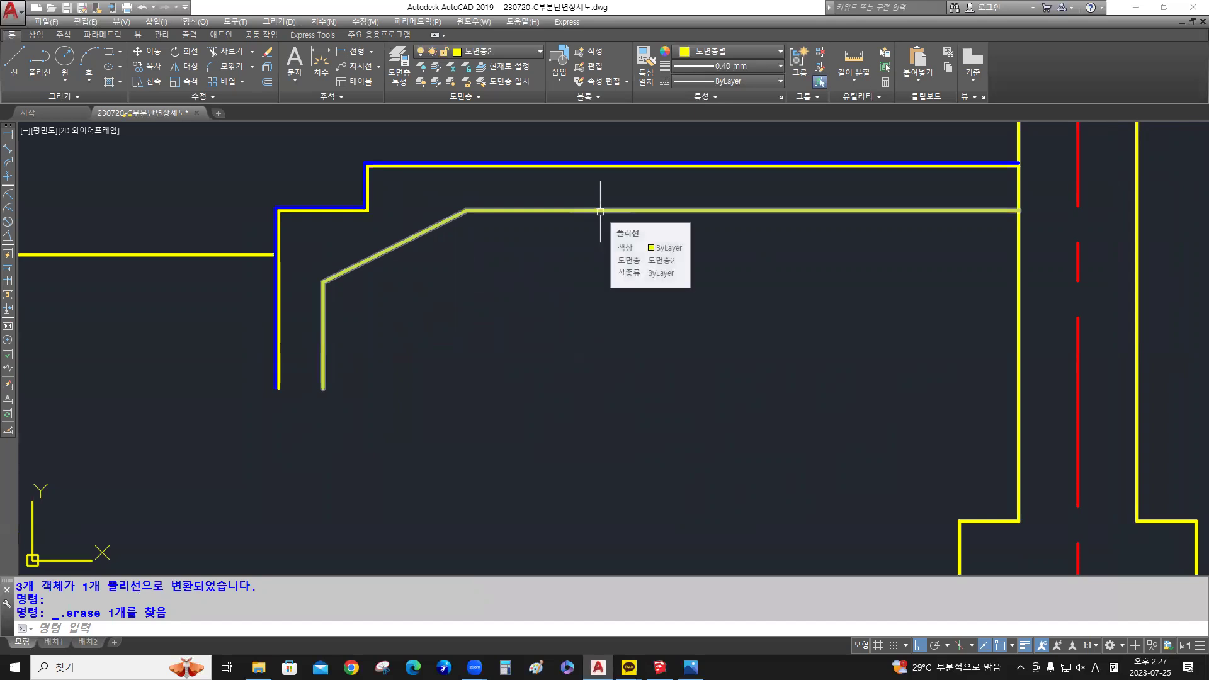
pyautogui.write('o')
pyautogui.press('Return')
pyautogui.write('50')
pyautogui.press('Return')
pyautogui.click(649, 211)
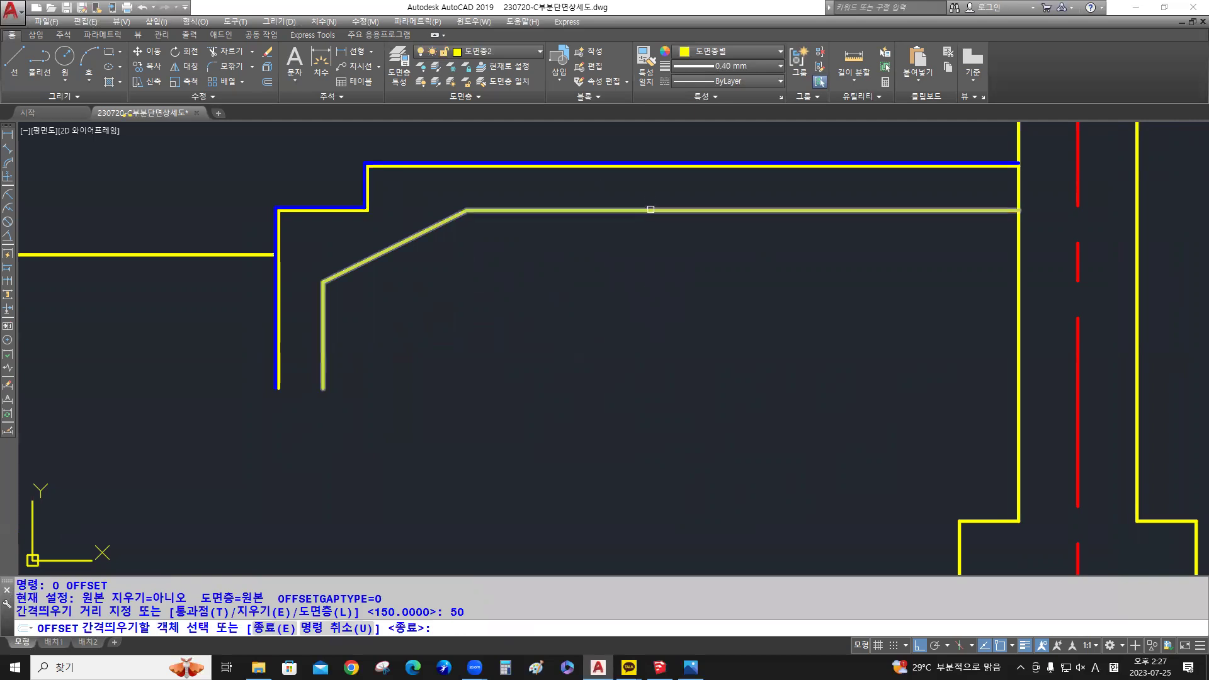
pyautogui.click(653, 273)
pyautogui.press('Return')
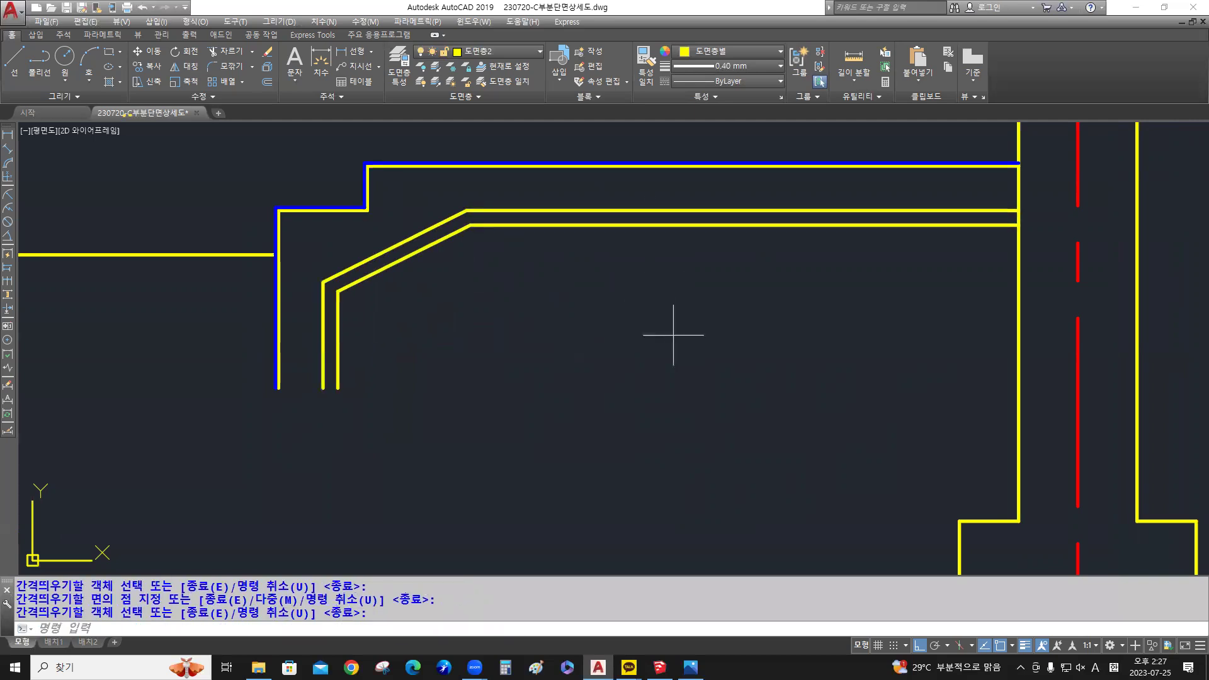
# Offset the innermost porch polyline 200 further toward the inside of the porch
pyautogui.press('Return')
pyautogui.write('0')
pyautogui.press('Return')
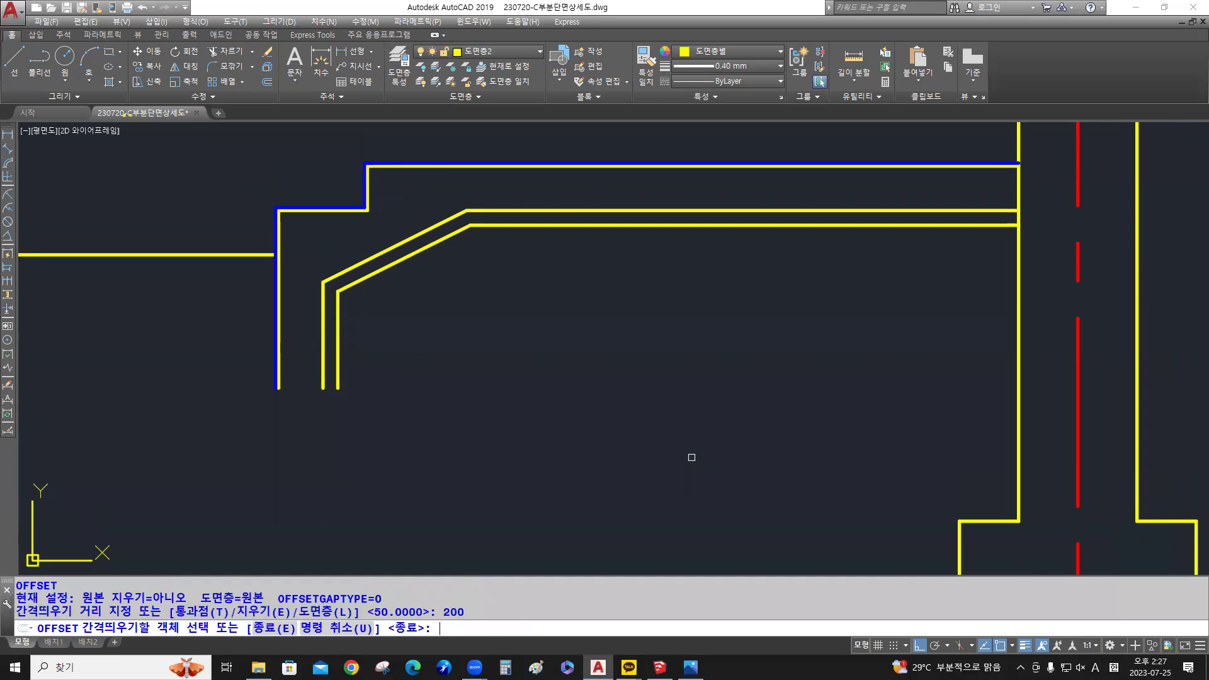
pyautogui.click(658, 225)
pyautogui.click(653, 317)
pyautogui.press('Return')
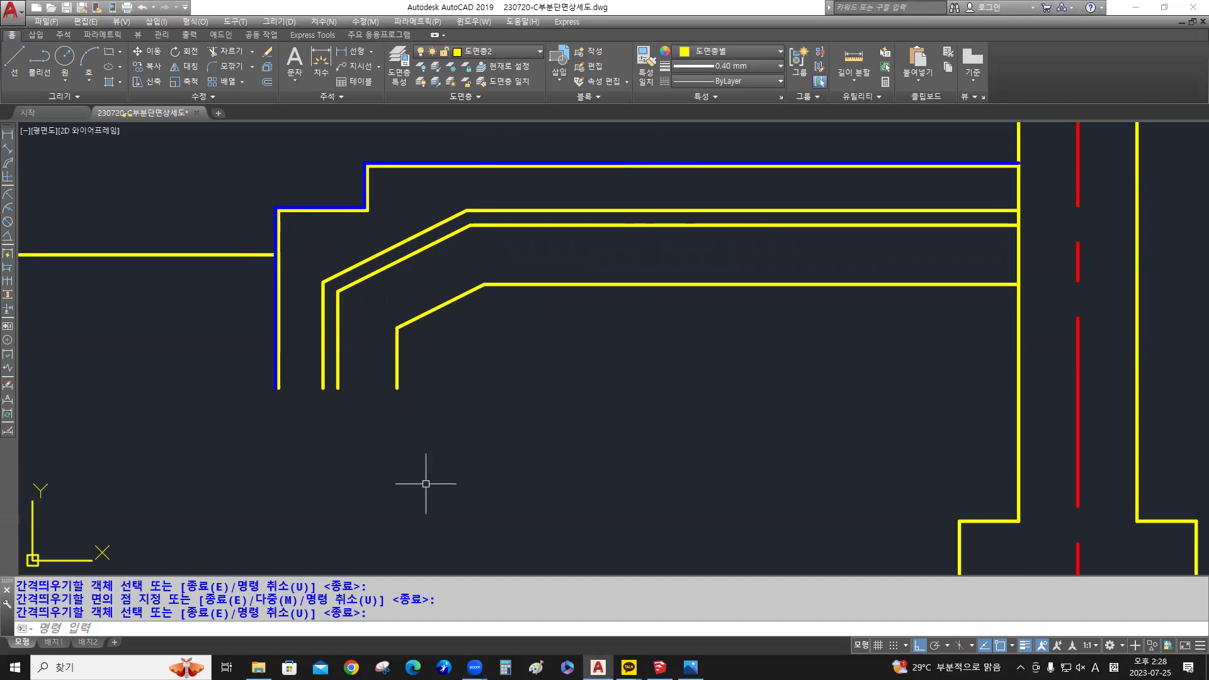
# Copy the wall footing's base lines, except the right edge, from the concrete footing's lower left corner to the lower end of the porch's outer concrete line
pyautogui.moveTo(505, 453)
pyautogui.mouseDown(button='middle')
pyautogui.moveTo(589, 438)
pyautogui.moveTo(720, 383)
pyautogui.moveTo(580, 348)
pyautogui.mouseUp(button='middle')
pyautogui.scroll(-2, 695, 379)
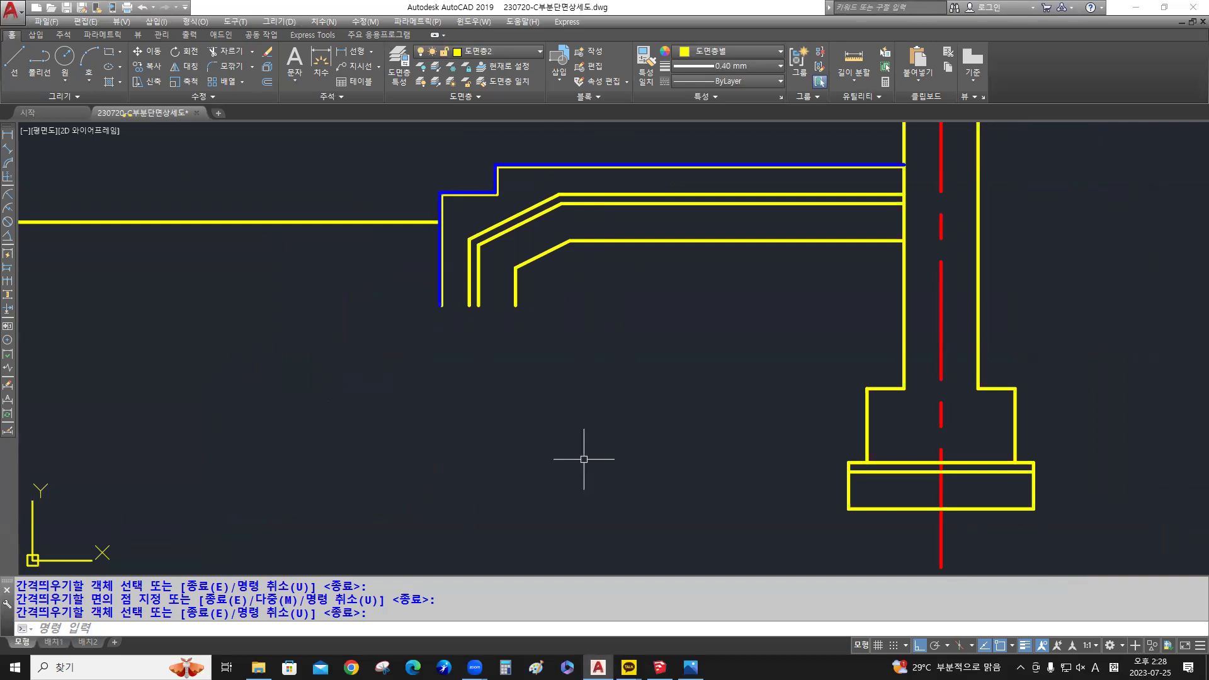
pyautogui.write('co')
pyautogui.press('Return')
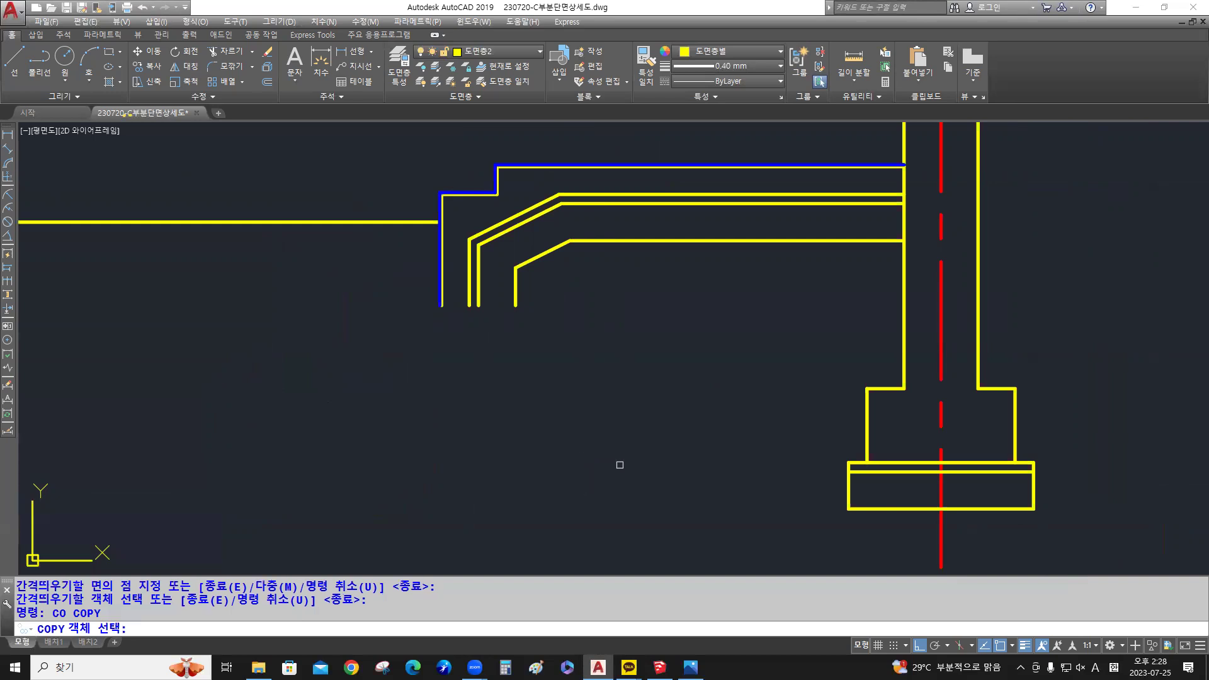
pyautogui.scroll(2, 790, 512)
pyautogui.moveTo(787, 510)
pyautogui.mouseDown(button='middle')
pyautogui.moveTo(679, 422)
pyautogui.moveTo(764, 472)
pyautogui.mouseUp(button='middle')
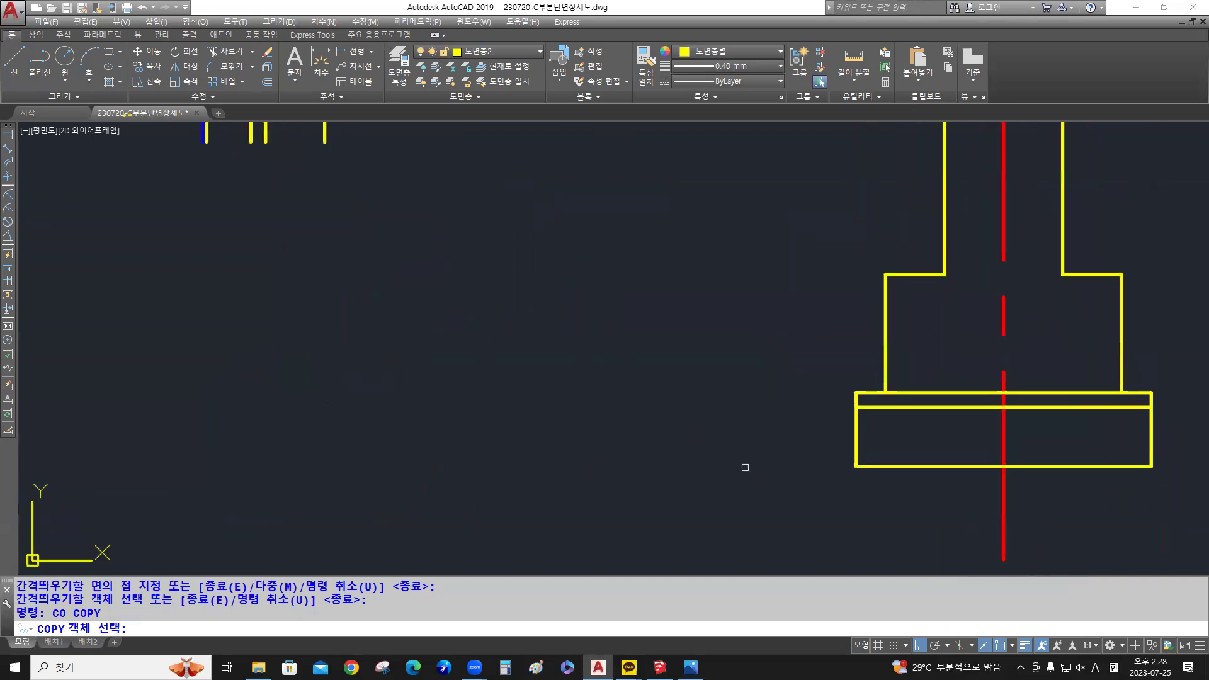
pyautogui.scroll(-2, 742, 466)
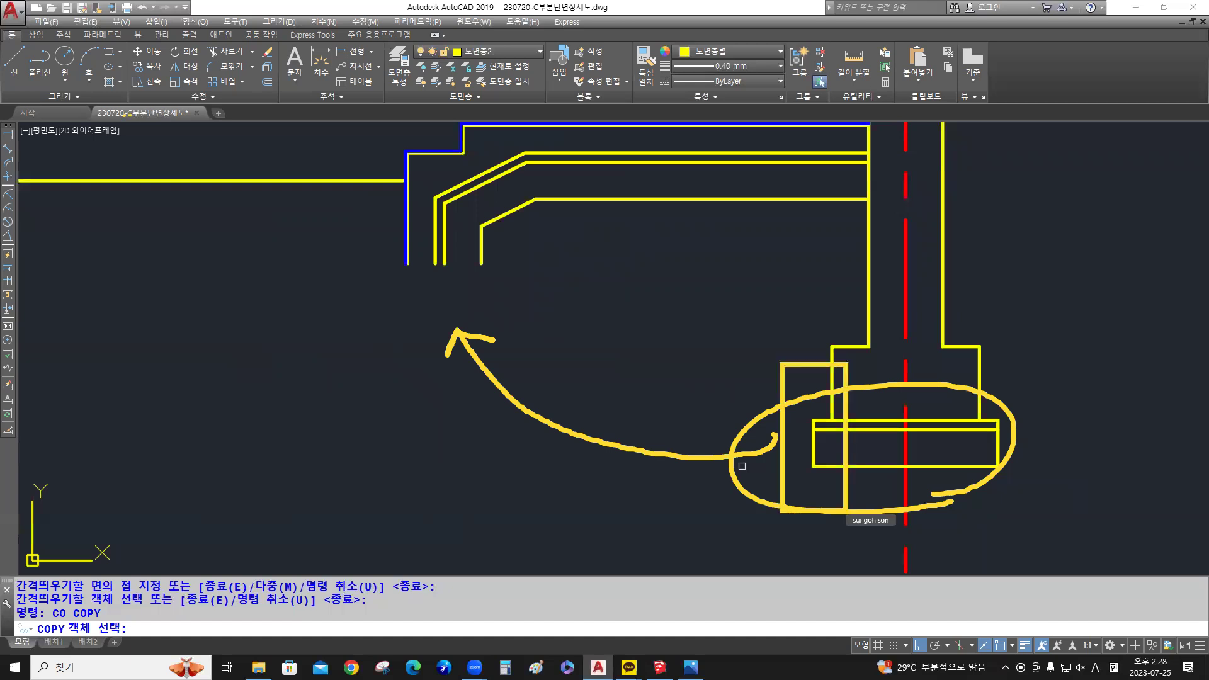
pyautogui.click(824, 480)
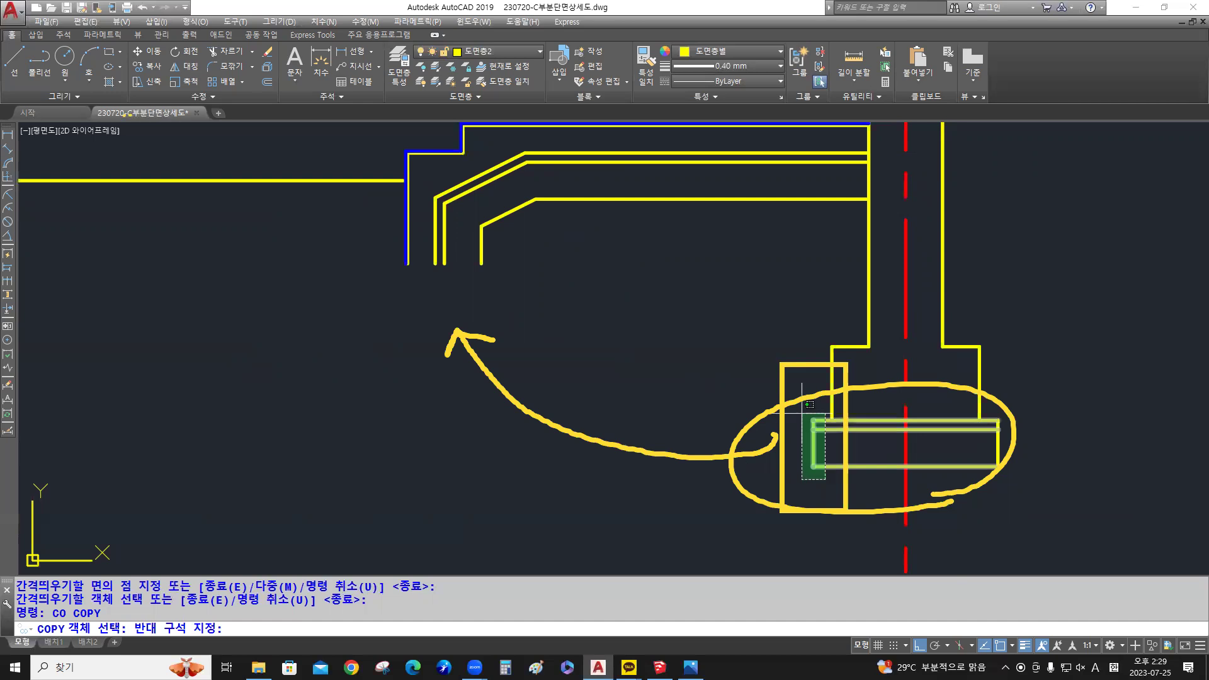
pyautogui.scroll(6, 801, 413)
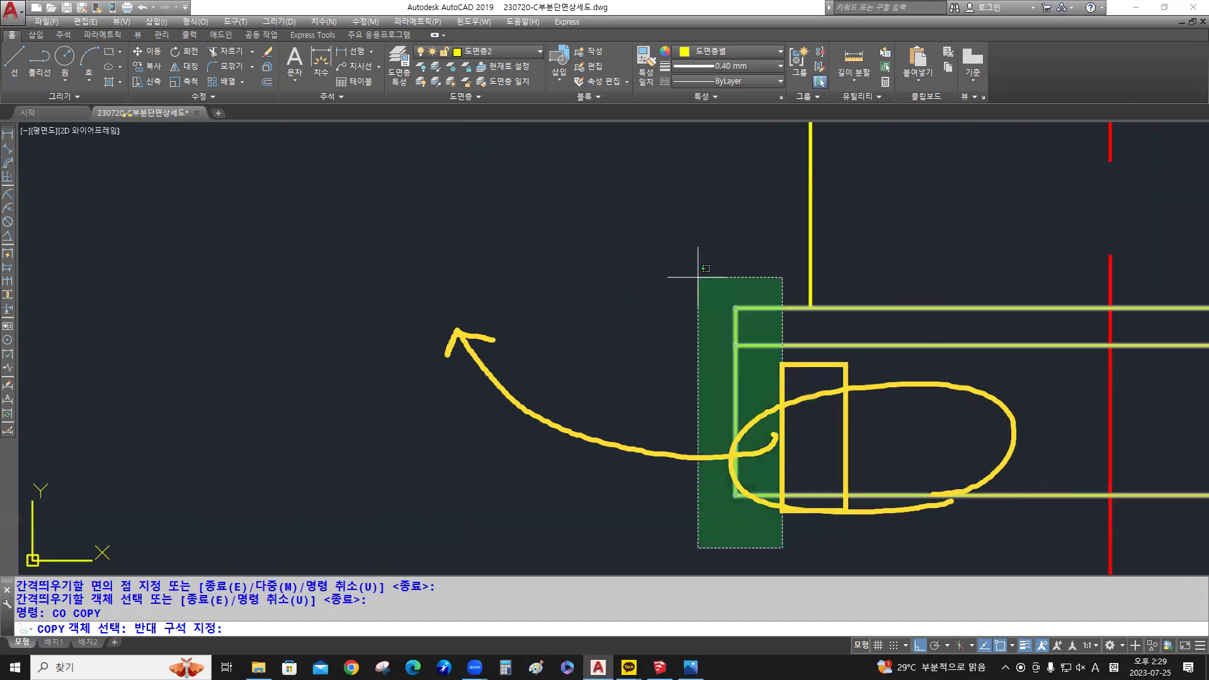
pyautogui.moveTo(698, 277); pyautogui.dragTo(583, 182, button='middle')
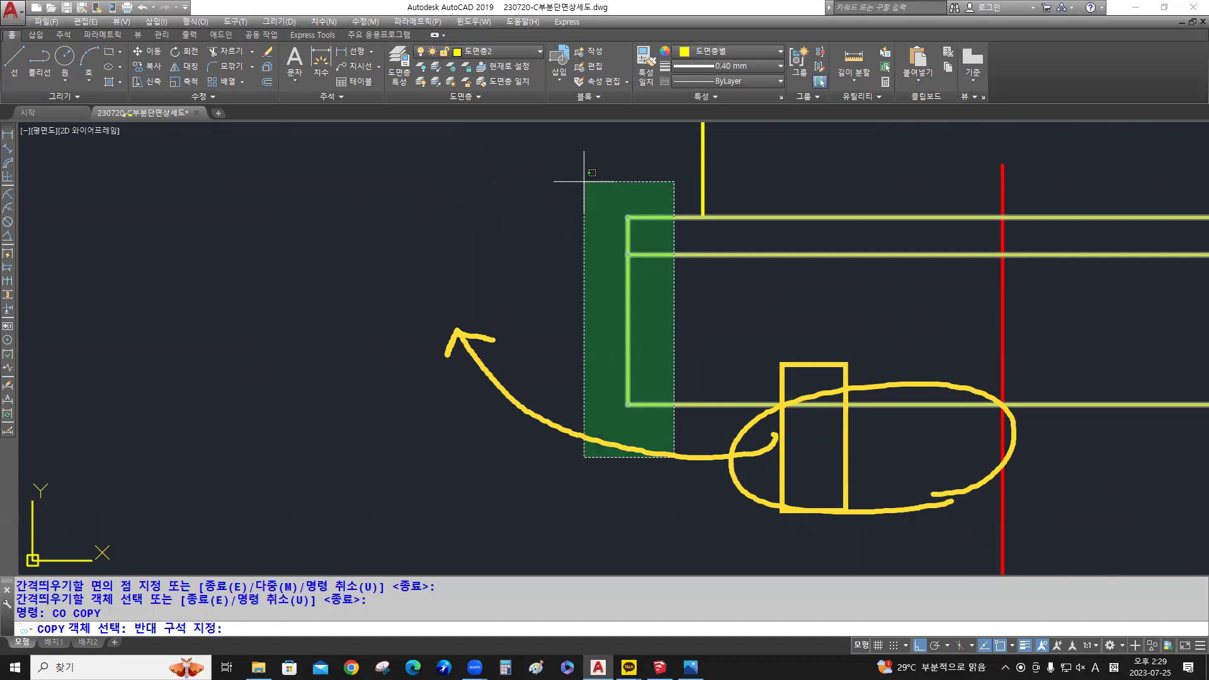
pyautogui.click(583, 182)
pyautogui.scroll(-2, 591, 235)
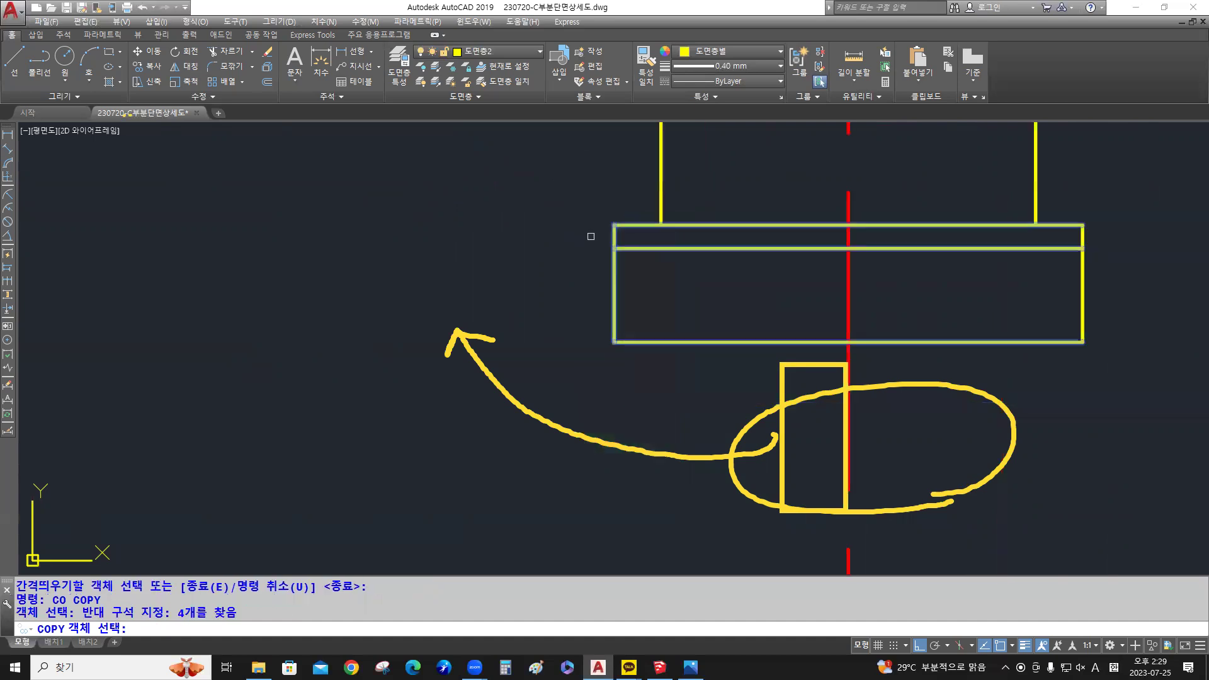
pyautogui.moveTo(590, 234); pyautogui.dragTo(591, 282, button='middle')
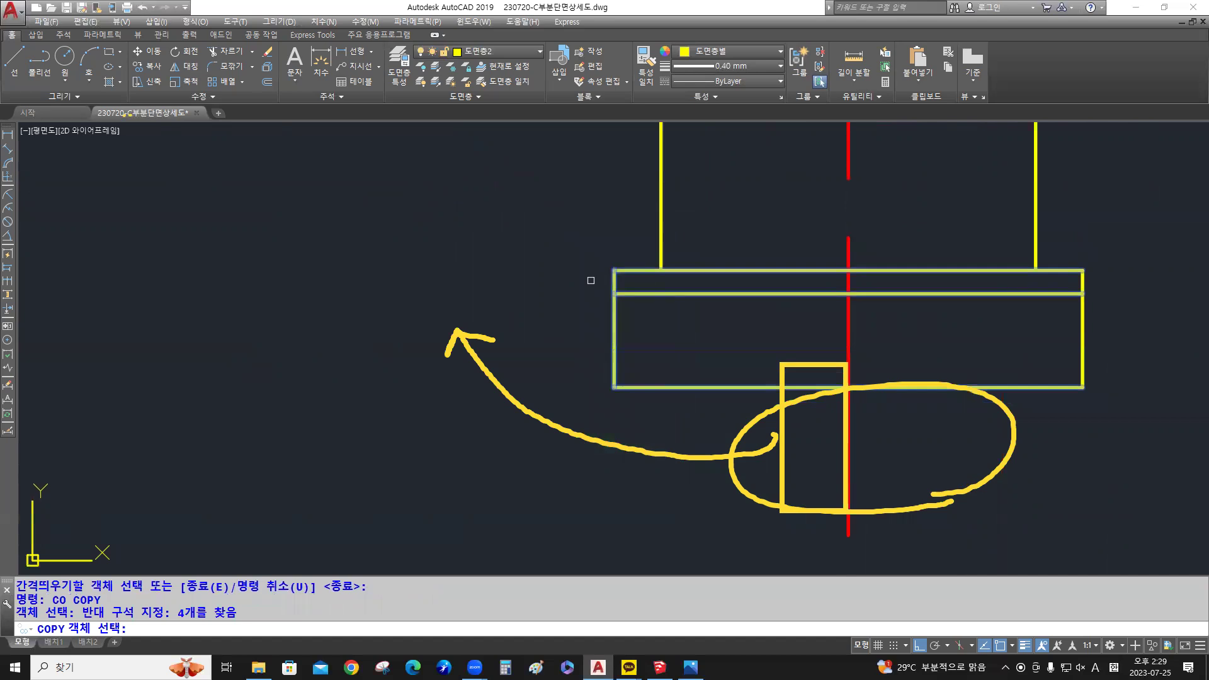
pyautogui.scroll(-2, 590, 281)
pyautogui.press('Return')
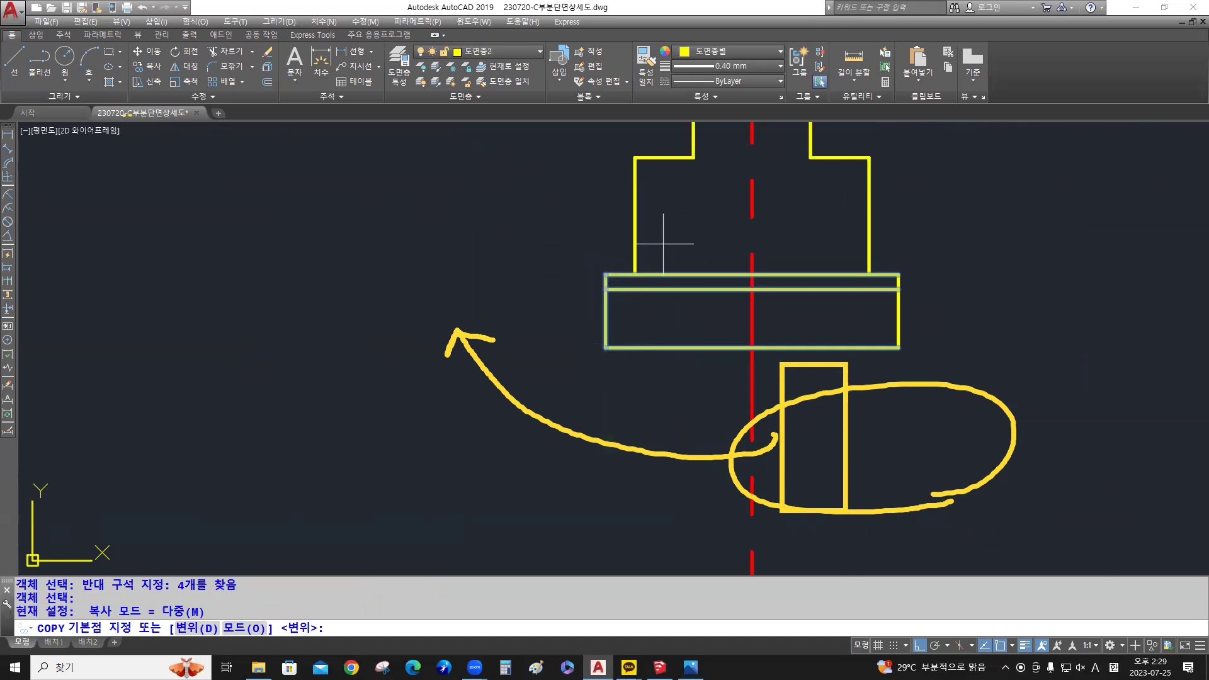
pyautogui.click(635, 275)
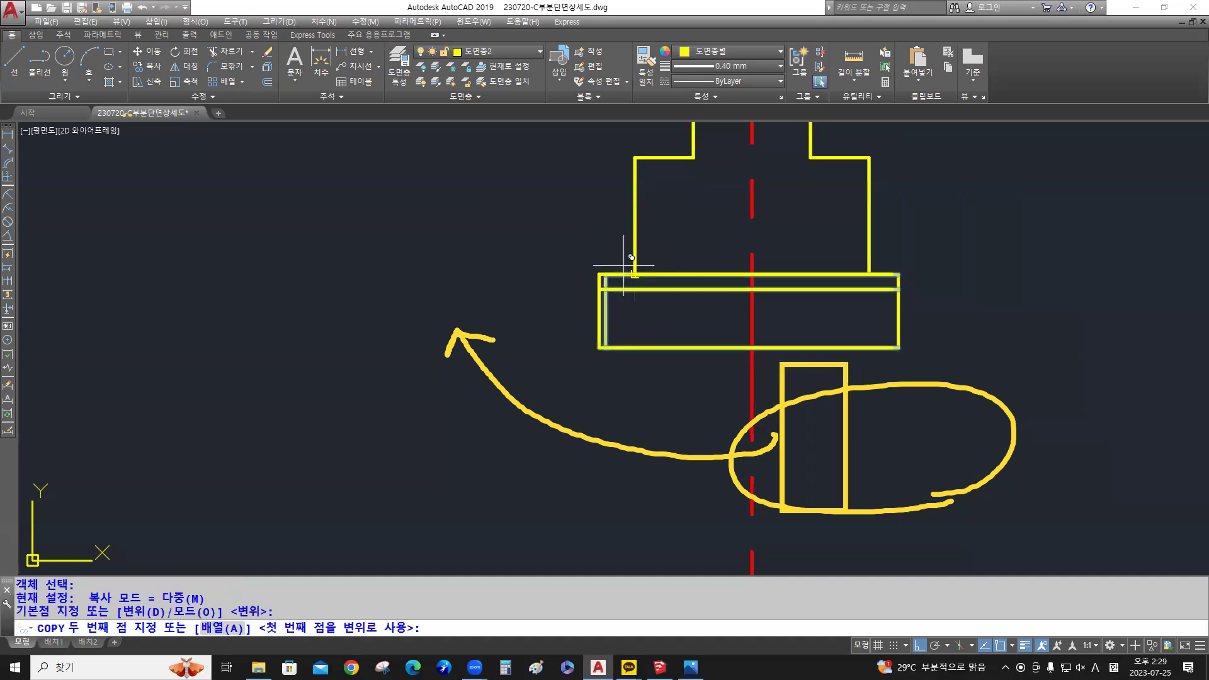
pyautogui.scroll(-5, 481, 322)
pyautogui.scroll(6, 484, 318)
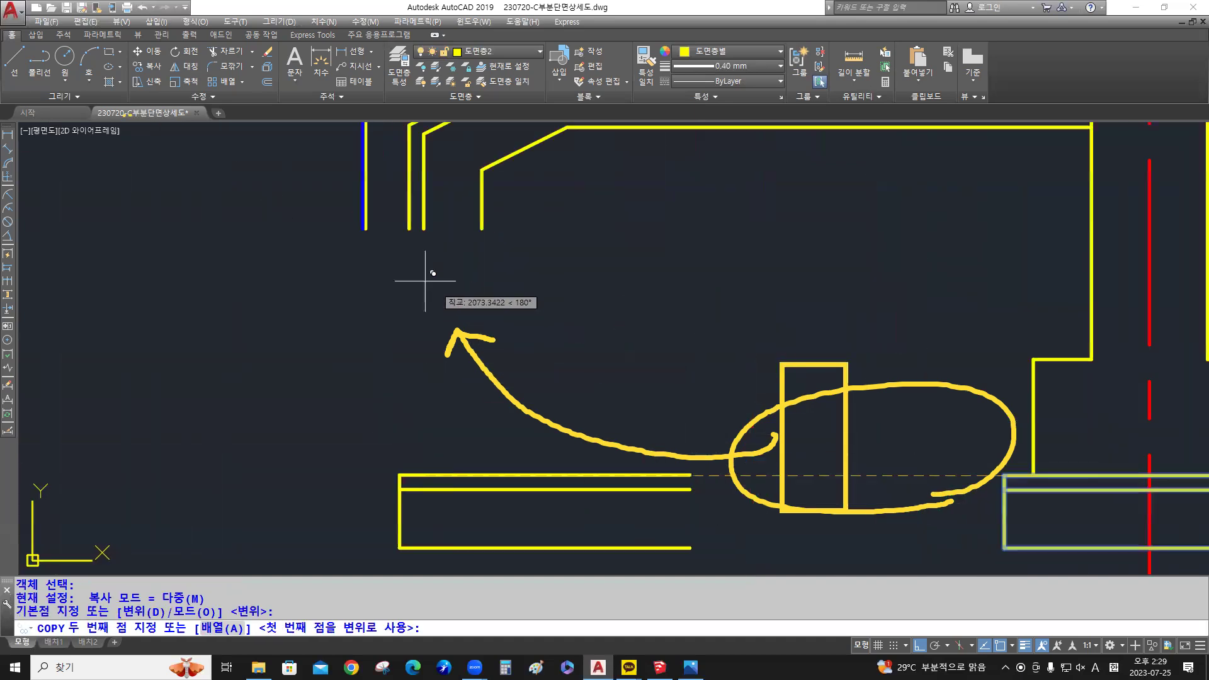
pyautogui.moveTo(404, 262); pyautogui.dragTo(472, 345, button='middle')
pyautogui.scroll(4, 472, 302)
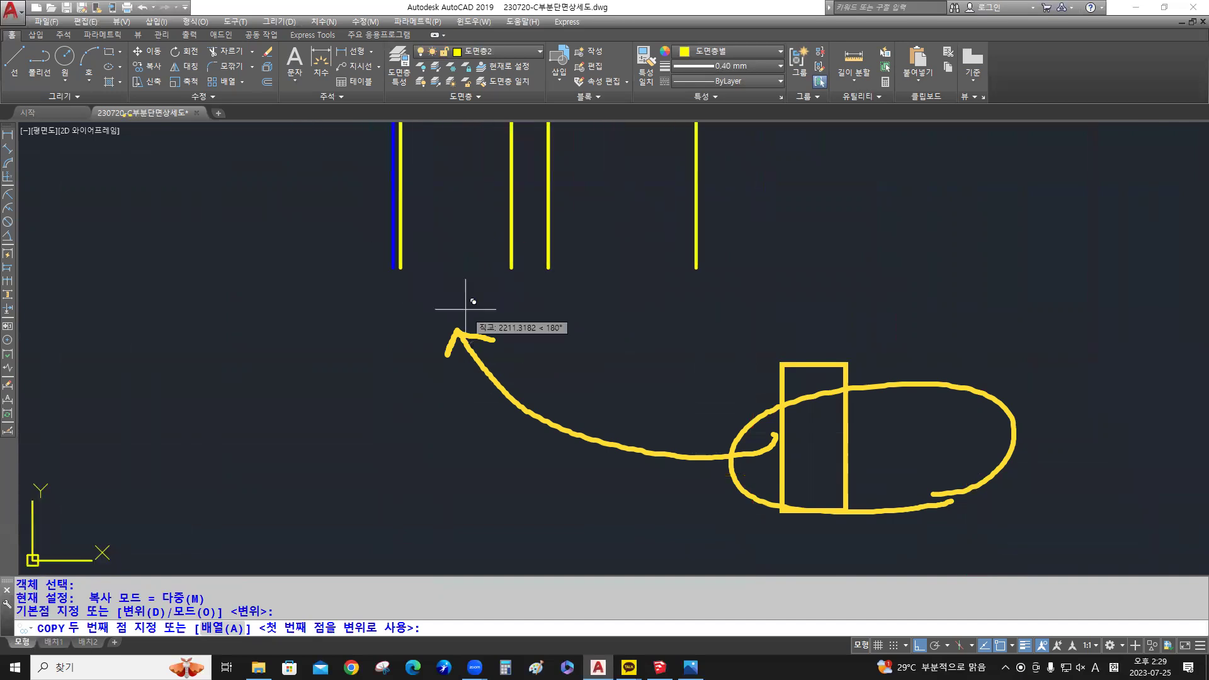
pyautogui.moveTo(440, 270); pyautogui.dragTo(452, 310, button='middle')
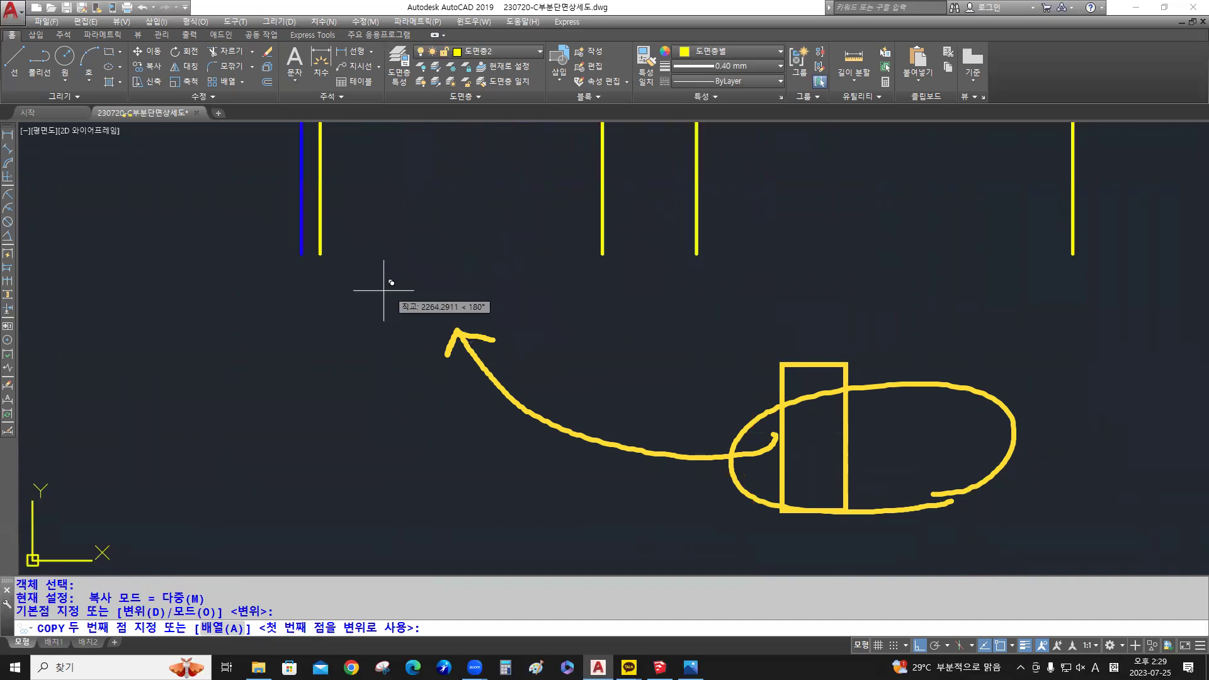
pyautogui.click(319, 253)
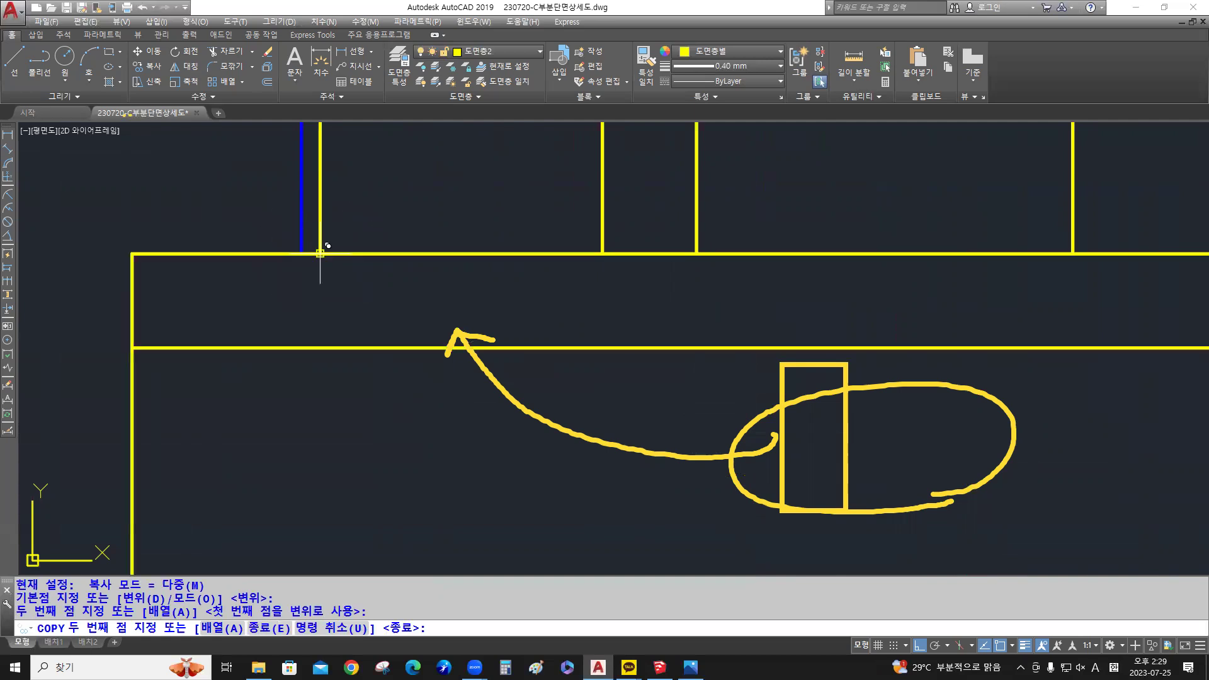
pyautogui.press('Return')
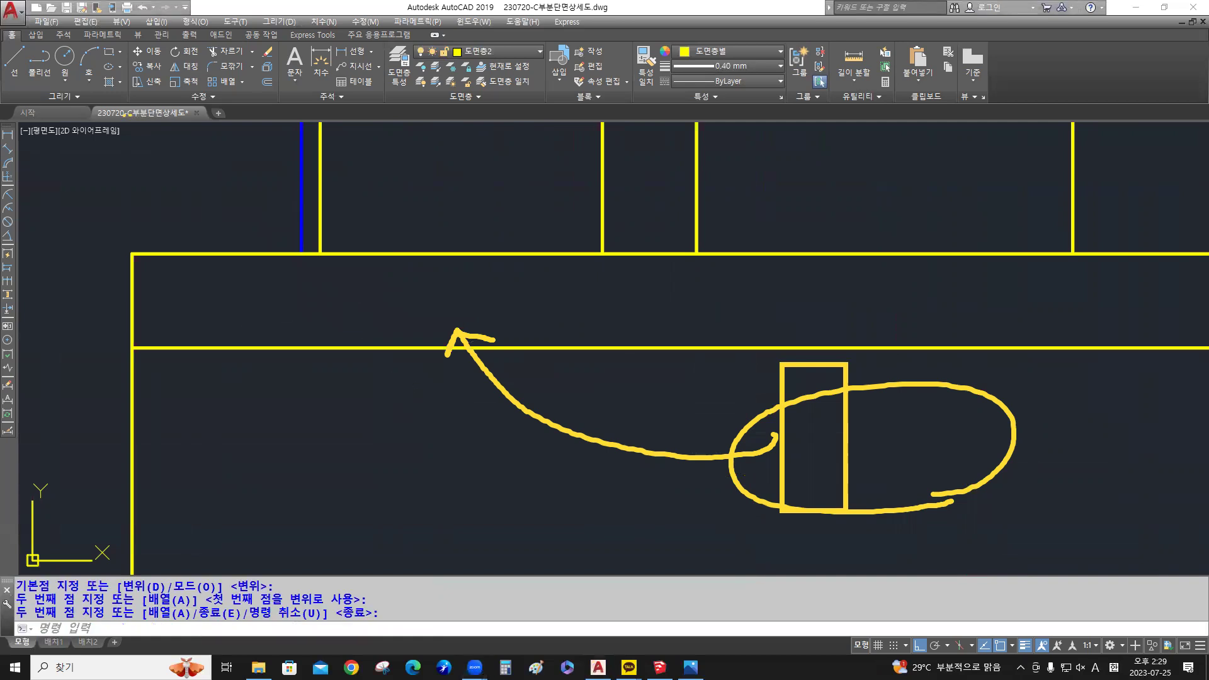
pyautogui.moveTo(476, 338); pyautogui.dragTo(875, 459)
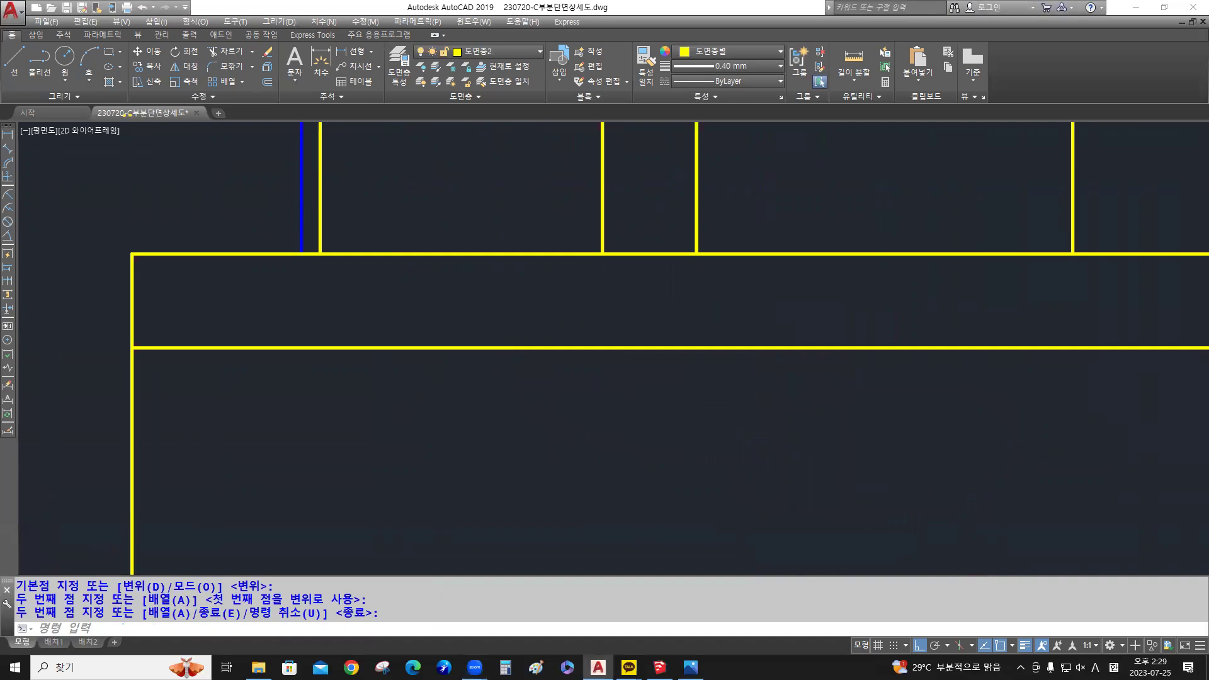
# Fillet the three inner vertical porch lines with the copied base's upper, middle and lower horizontal lines into sharp corners, using the Multiple option
pyautogui.scroll(-4, 571, 424)
pyautogui.moveTo(571, 425)
pyautogui.mouseDown(button='middle')
pyautogui.moveTo(469, 384)
pyautogui.moveTo(431, 343)
pyautogui.mouseUp(button='middle')
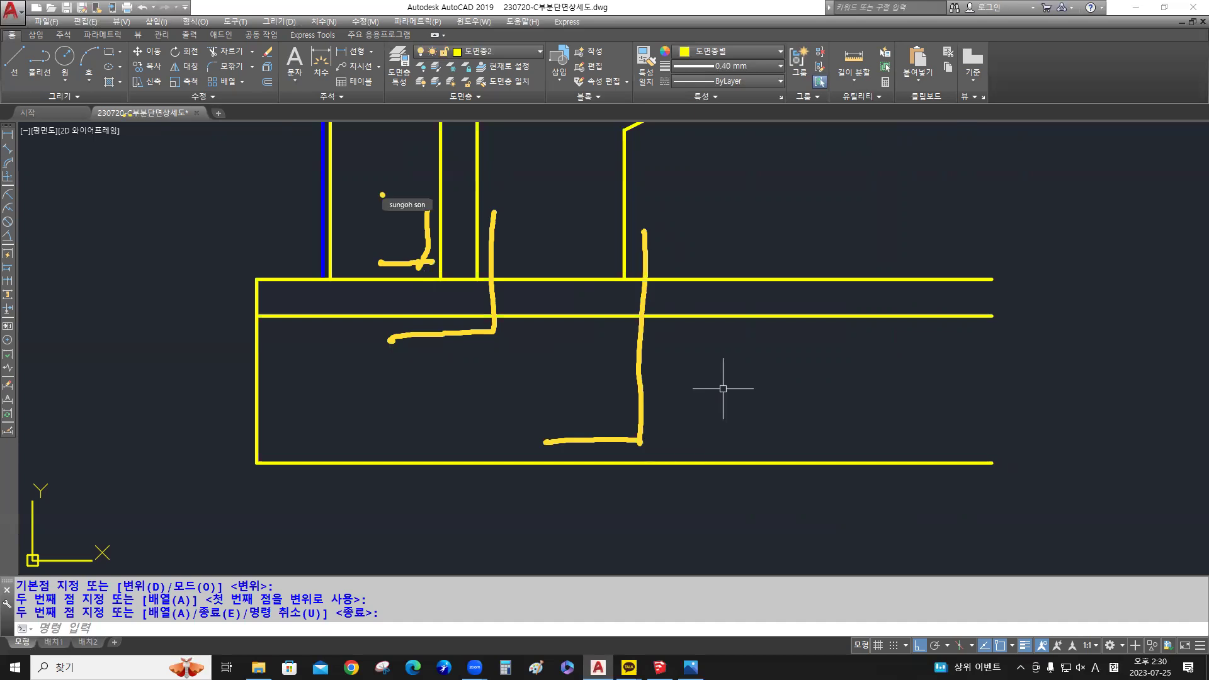
pyautogui.write('f')
pyautogui.press('Return')
pyautogui.write('m')
pyautogui.press('Return')
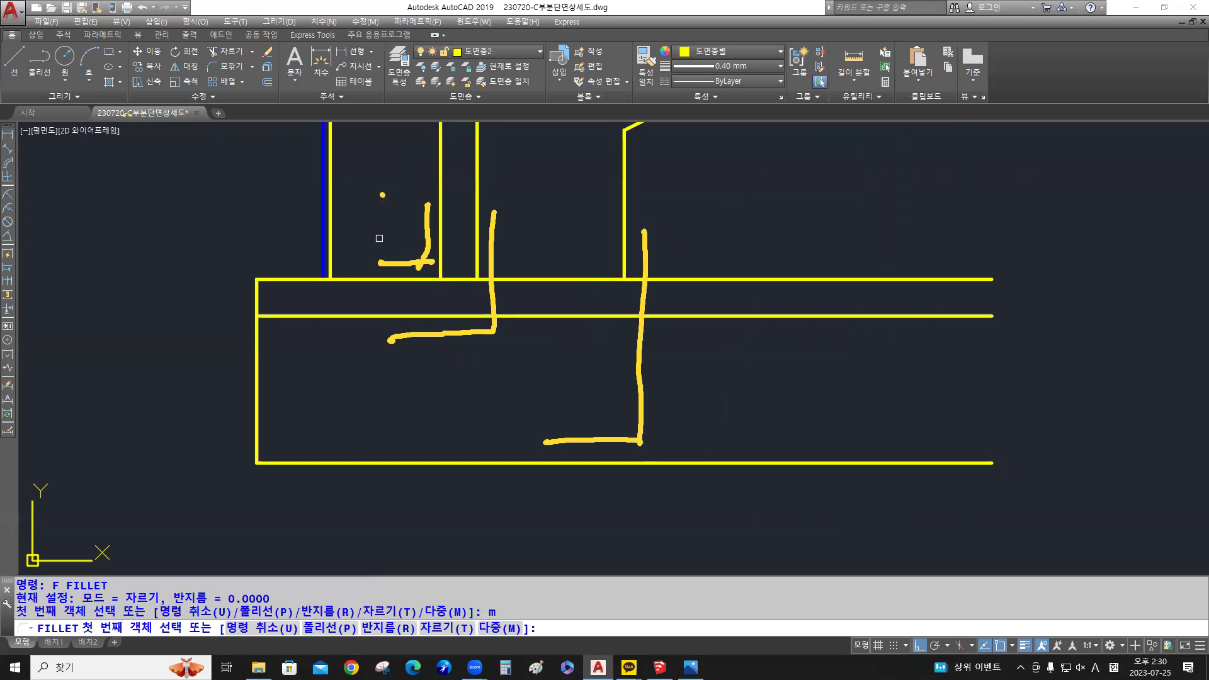
pyautogui.click(437, 240)
pyautogui.click(419, 279)
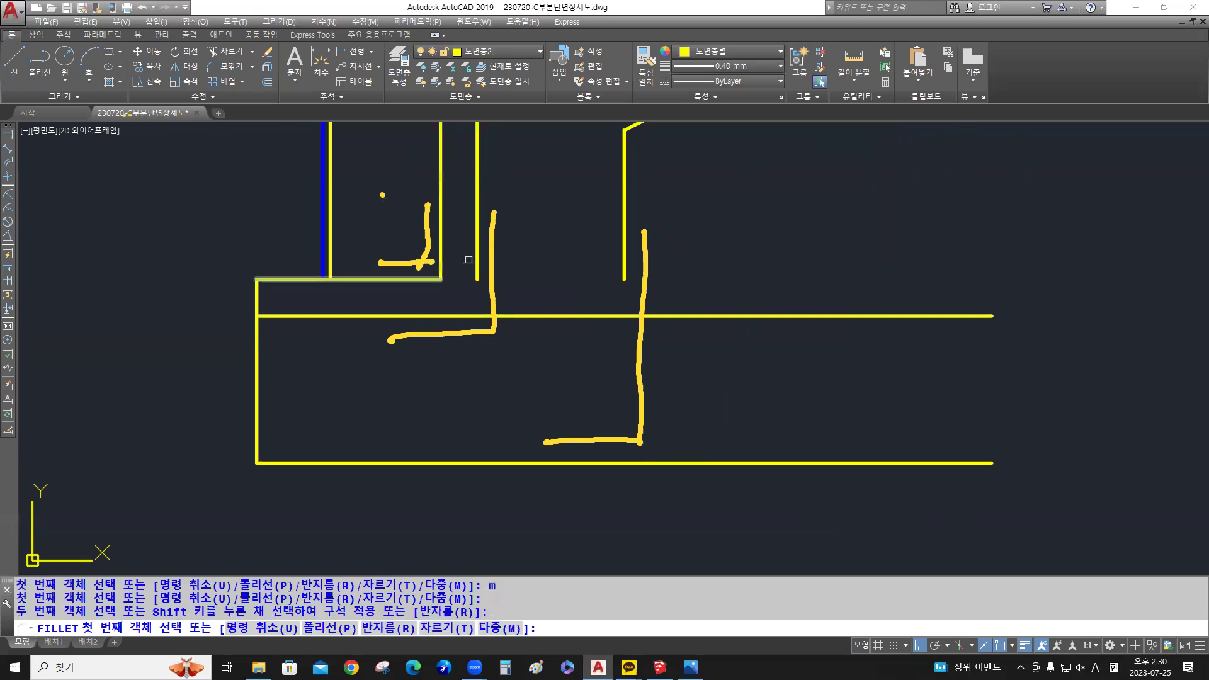
pyautogui.click(479, 253)
pyautogui.click(431, 317)
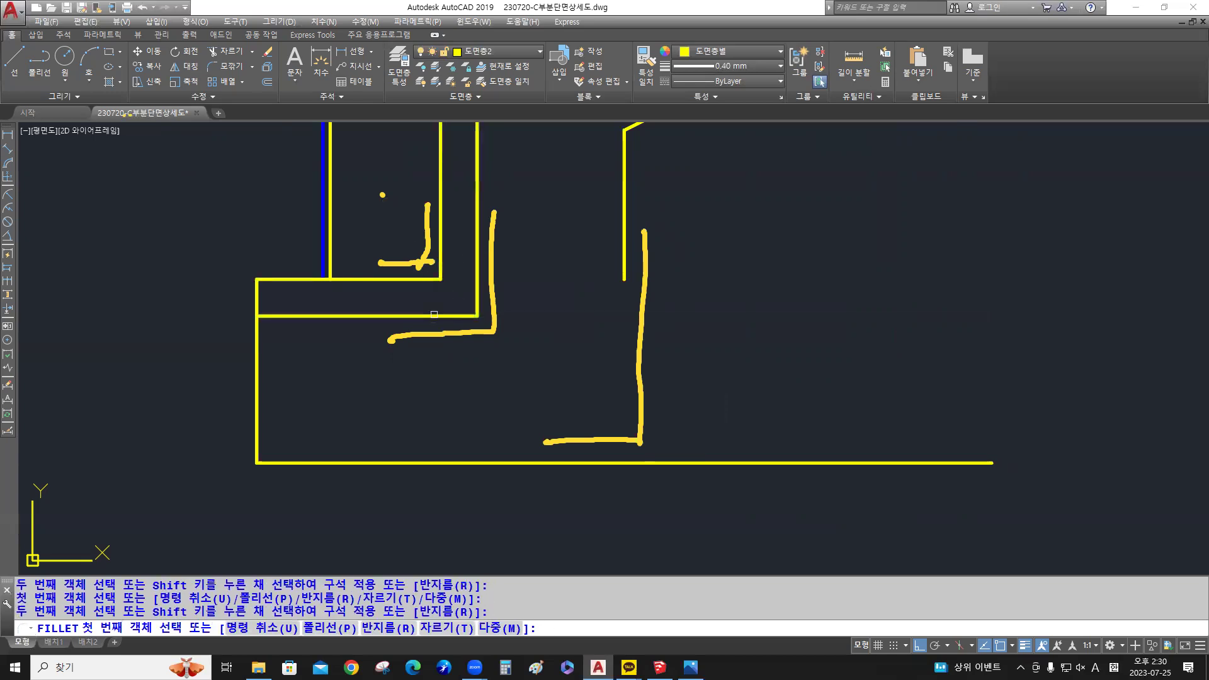
pyautogui.click(628, 243)
pyautogui.click(503, 465)
pyautogui.press('Return')
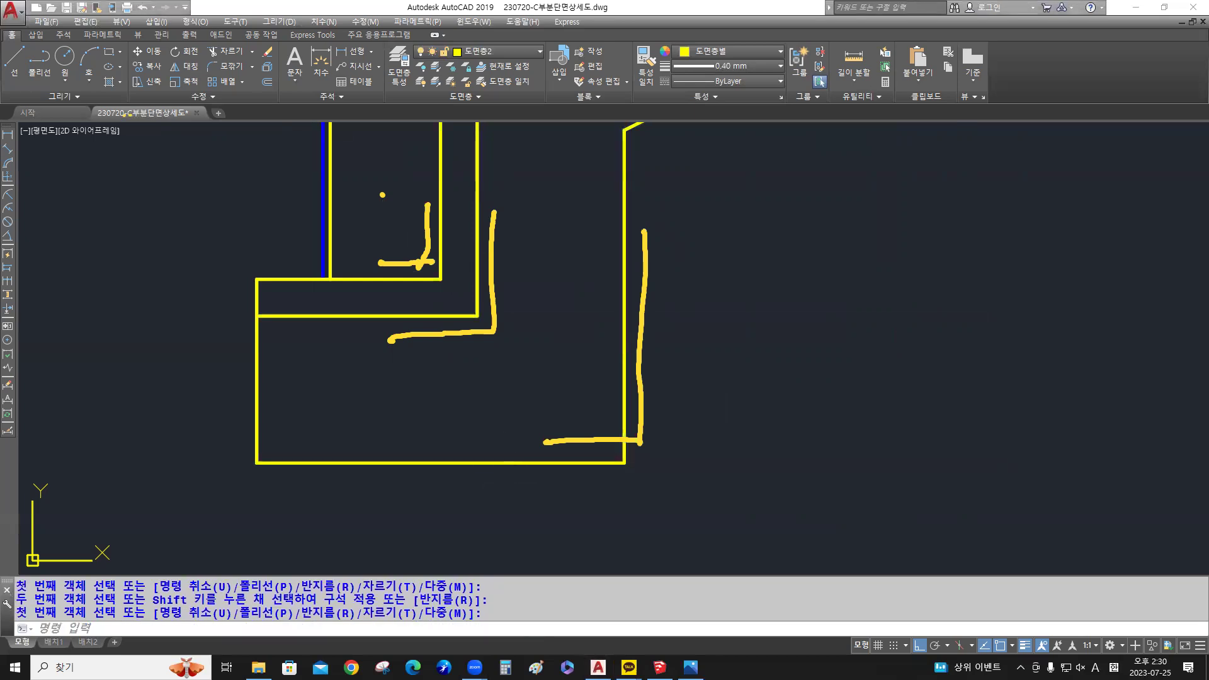
pyautogui.moveTo(383, 195)
pyautogui.mouseDown()
pyautogui.moveTo(498, 350)
pyautogui.moveTo(616, 416)
pyautogui.mouseUp()
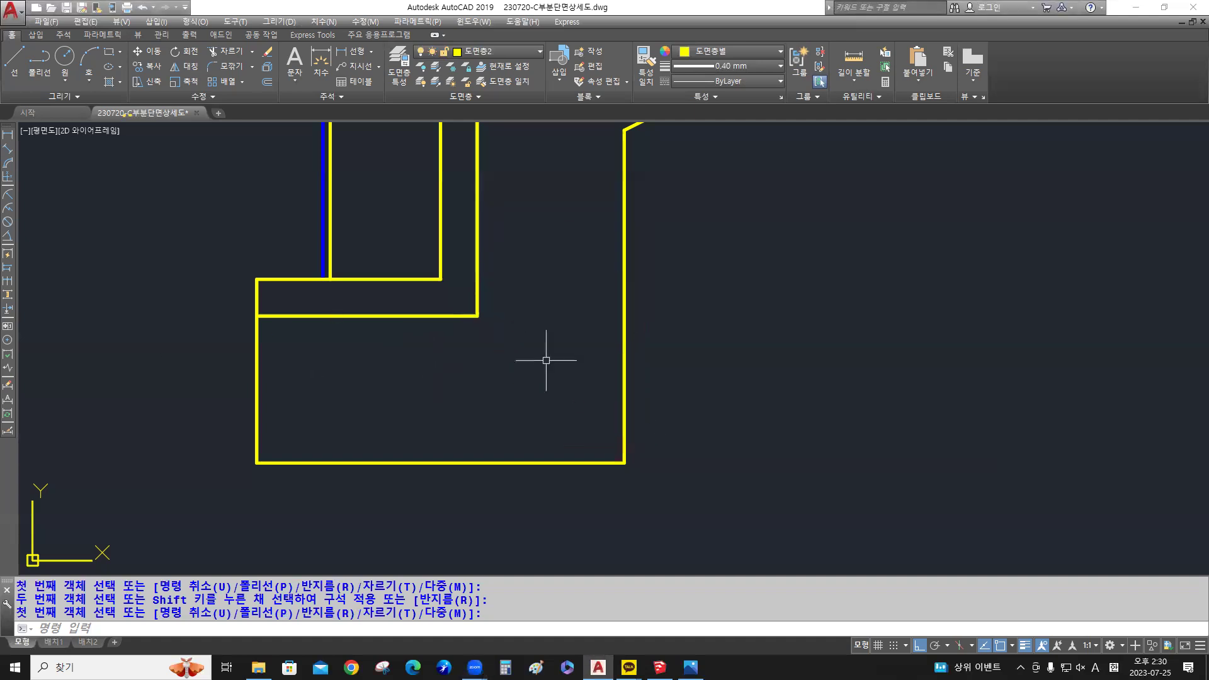
pyautogui.scroll(-4, 579, 346)
pyautogui.moveTo(553, 340); pyautogui.dragTo(458, 372, button='middle')
pyautogui.moveTo(720, 359); pyautogui.dragTo(705, 374, button='middle')
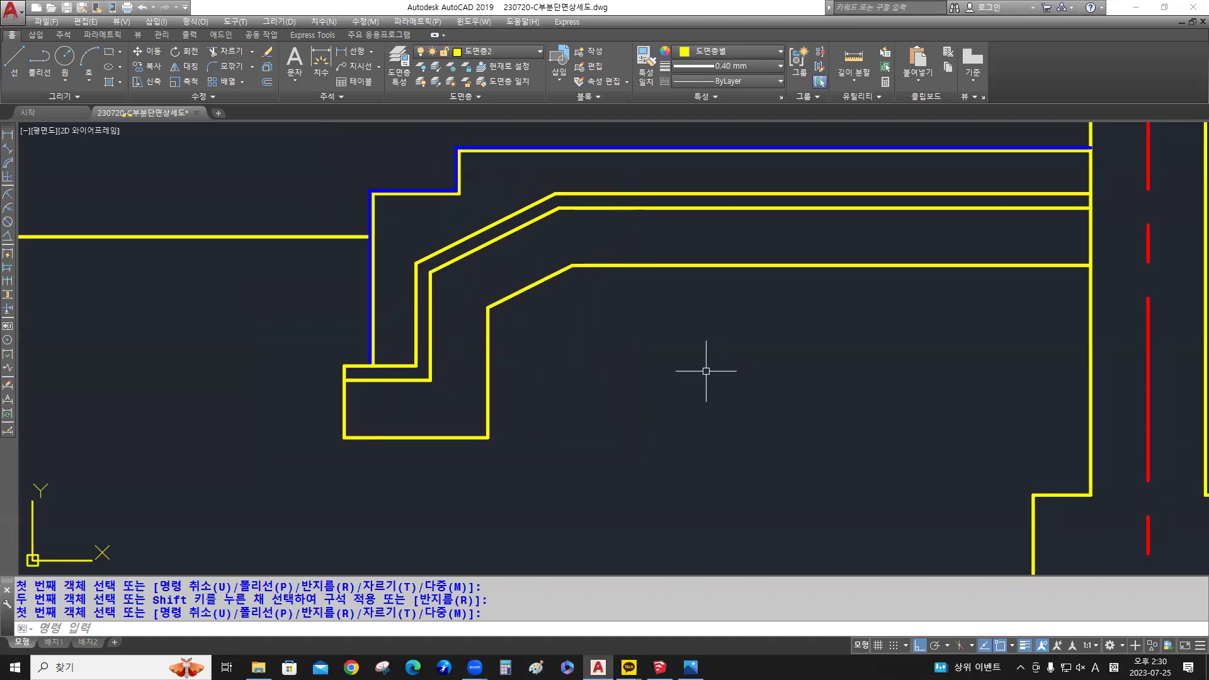
pyautogui.scroll(-2, 617, 370)
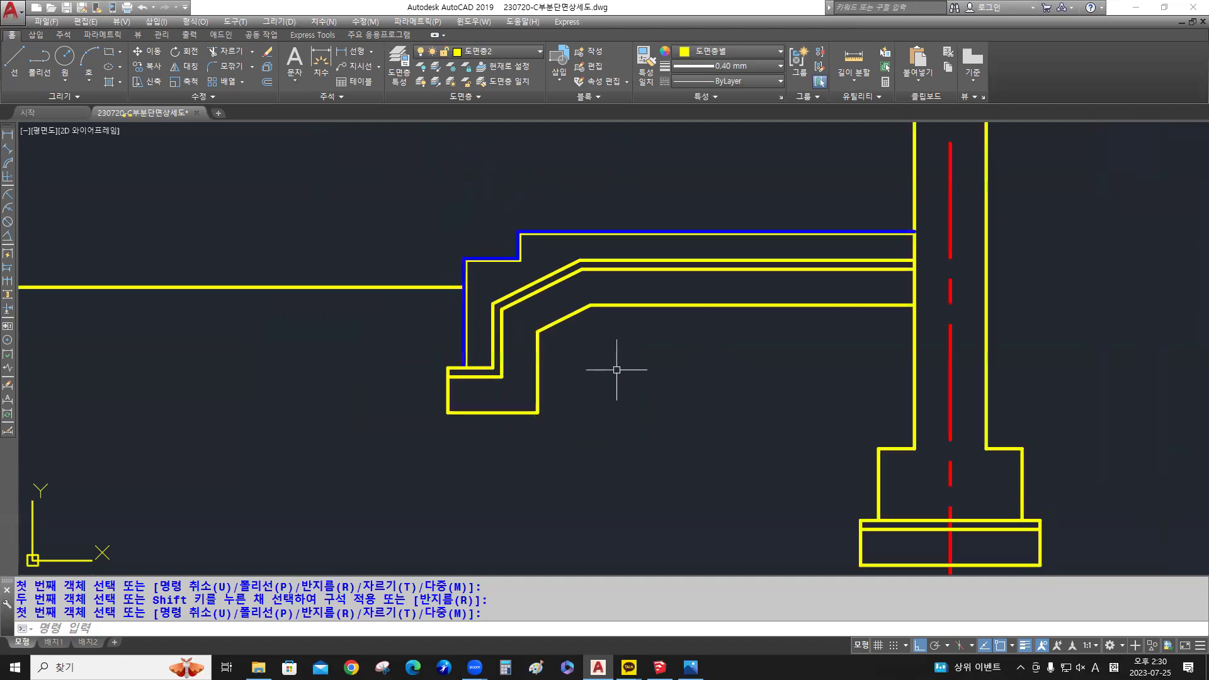
pyautogui.moveTo(616, 369); pyautogui.dragTo(610, 366, button='middle')
pyautogui.scroll(-2, 610, 366)
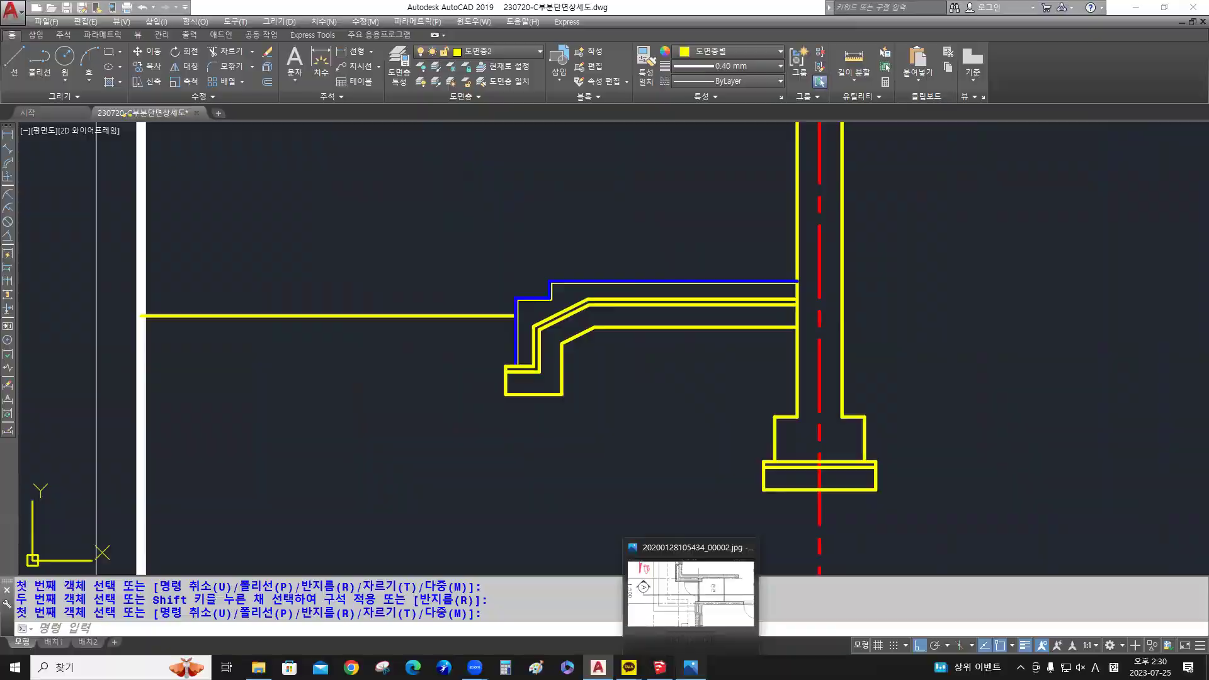
pyautogui.click(690, 667)
pyautogui.scroll(-1, 478, 377)
pyautogui.moveTo(455, 381); pyautogui.dragTo(461, 469)
pyautogui.scroll(-4, 461, 469)
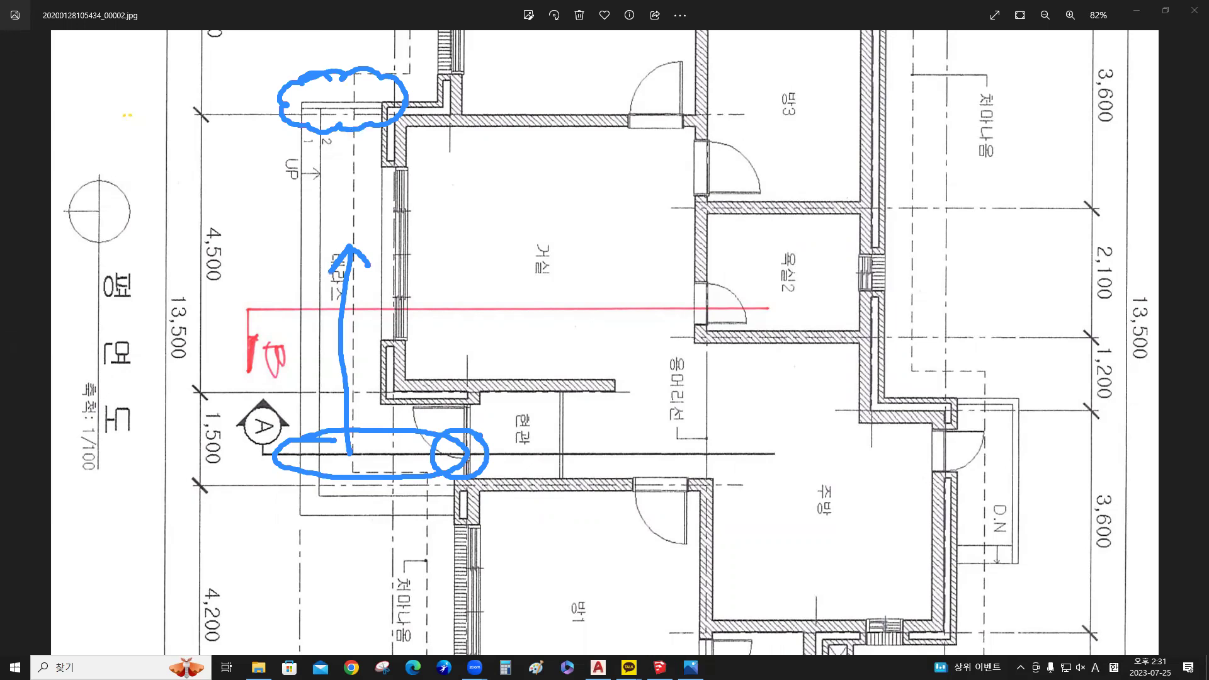
pyautogui.moveTo(354, 263)
pyautogui.mouseDown()
pyautogui.moveTo(499, 451)
pyautogui.moveTo(352, 129)
pyautogui.moveTo(70, 138)
pyautogui.mouseUp()
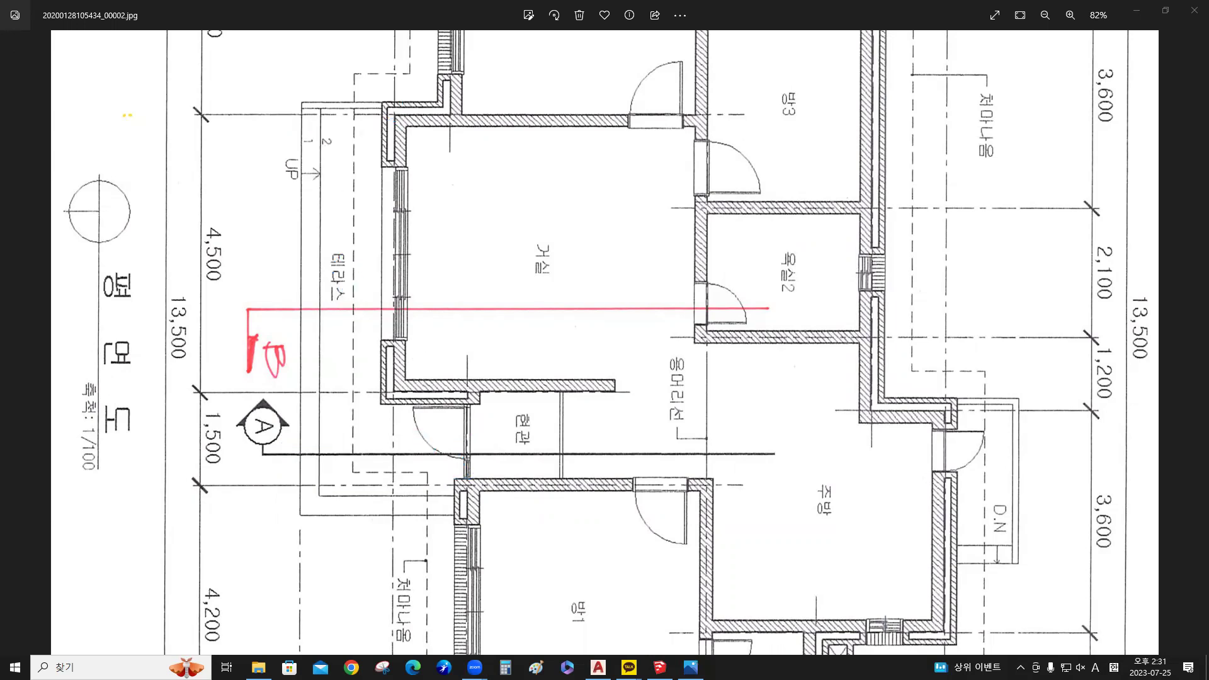
pyautogui.click(598, 666)
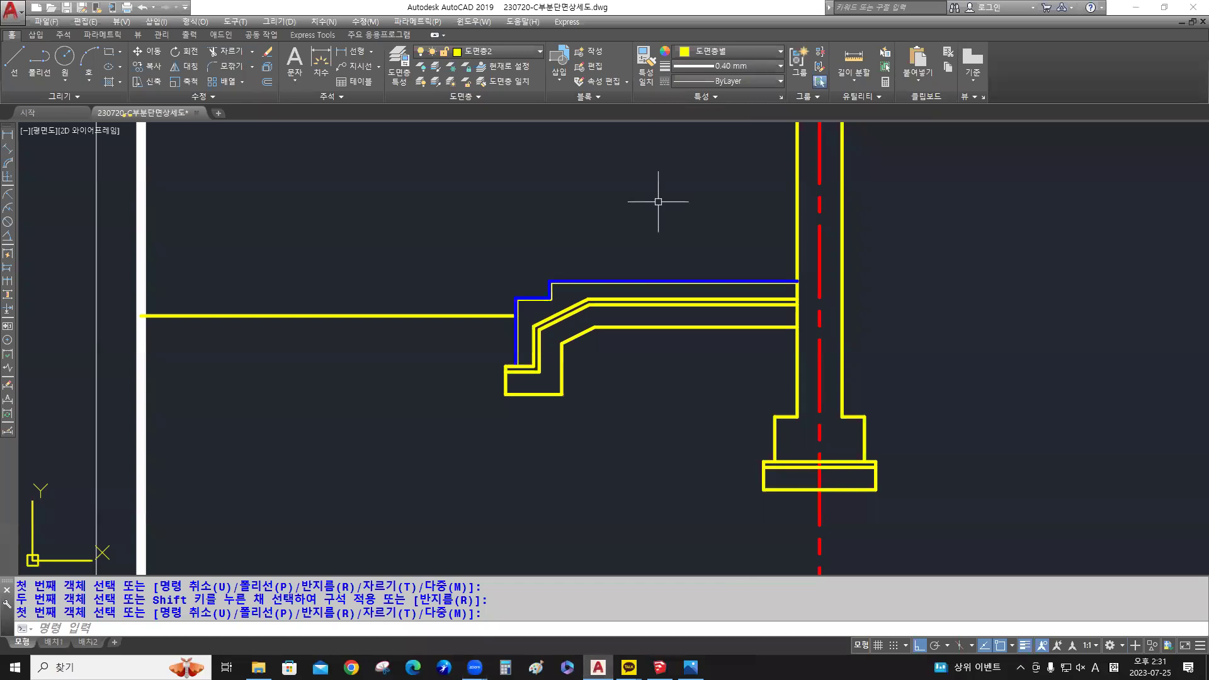
# On layer 도면층6, draw a sloped line from the lower step's outer finish corner to the upper step's outer finish corner
pyautogui.click(493, 52)
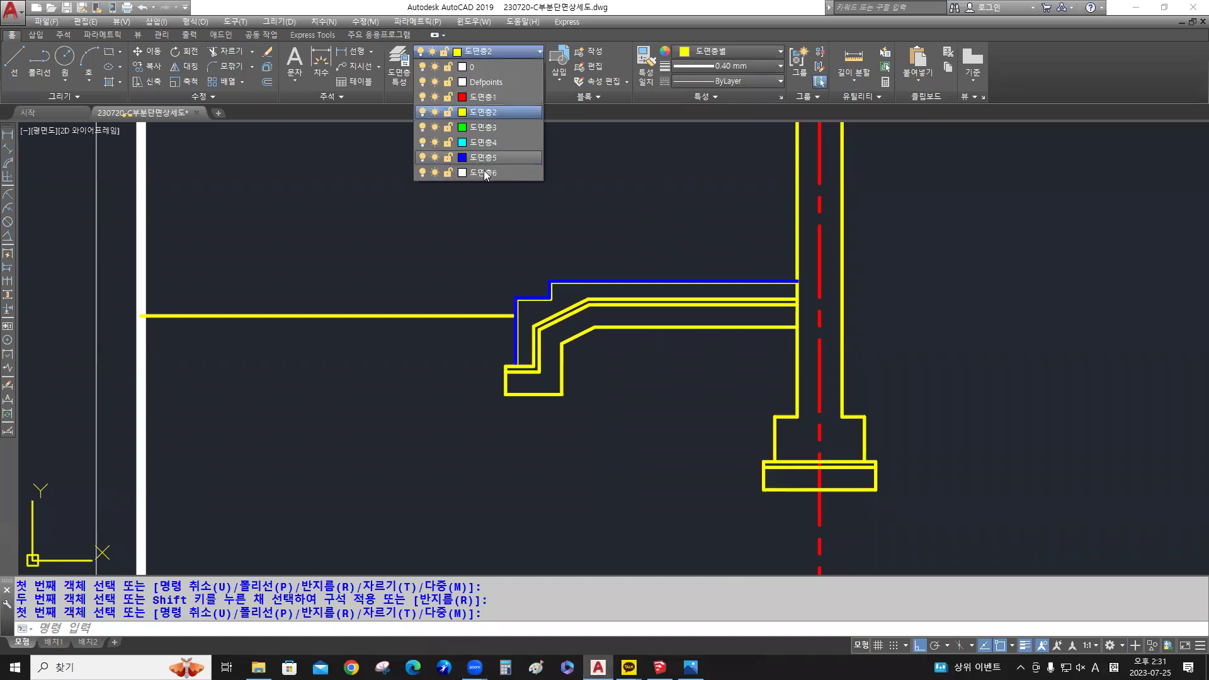
pyautogui.click(484, 173)
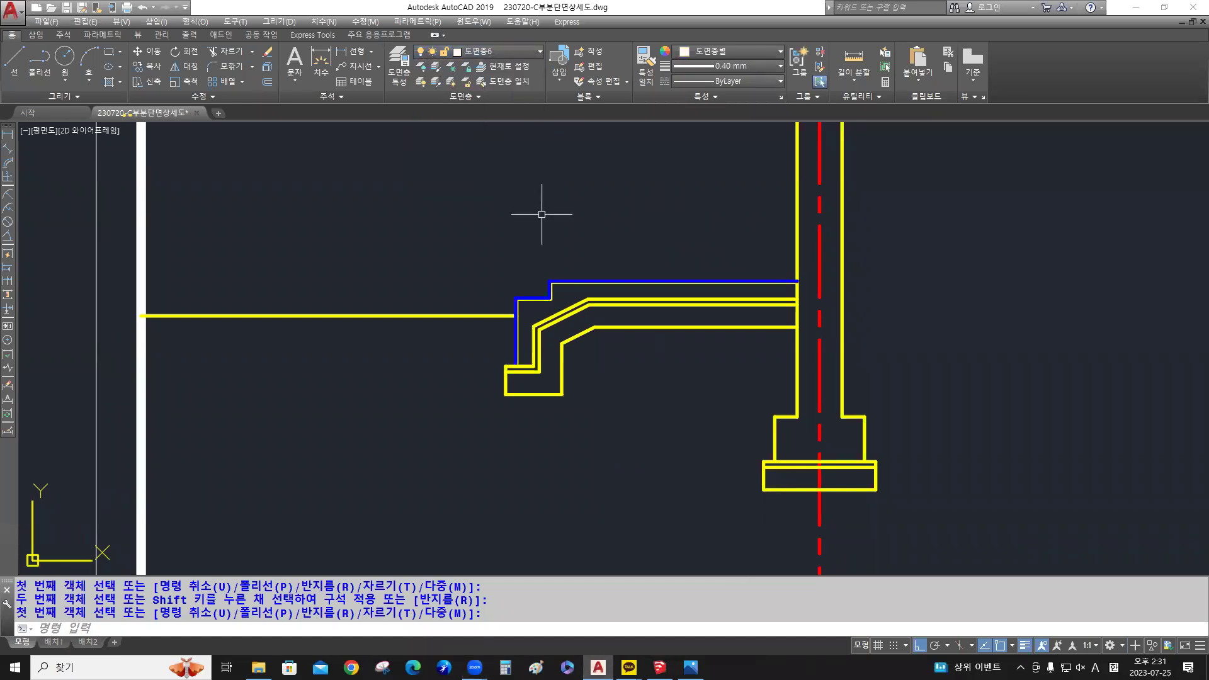
pyautogui.scroll(4, 543, 288)
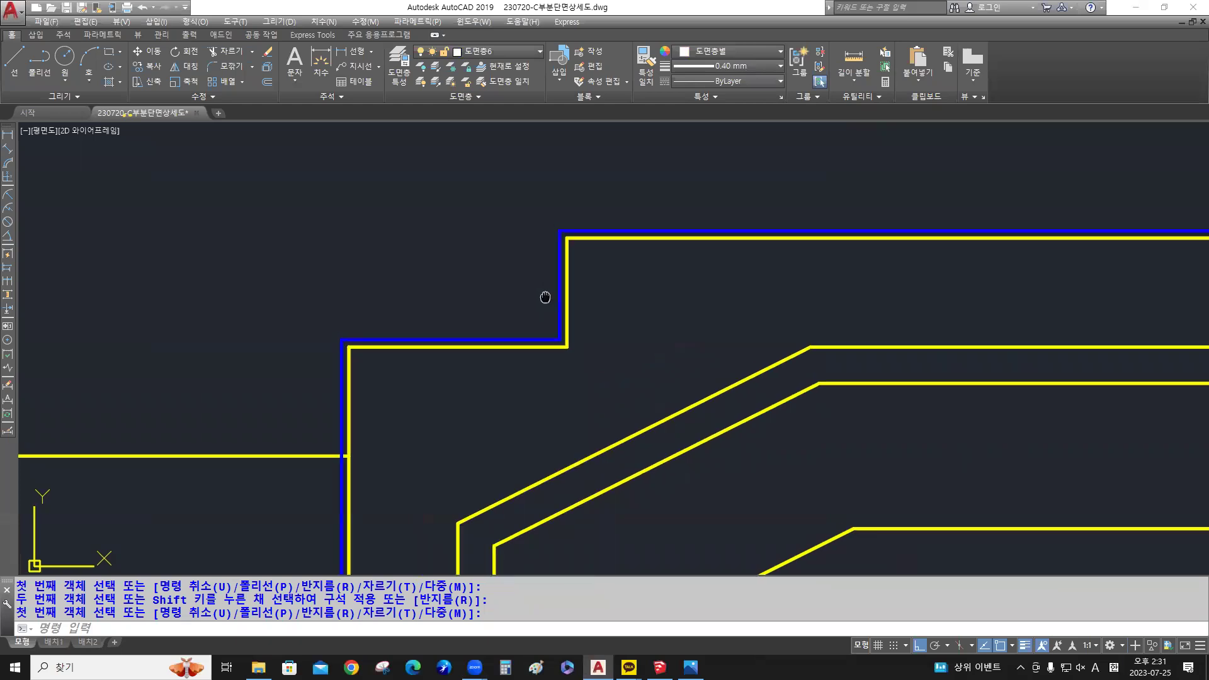
pyautogui.scroll(2, 498, 294)
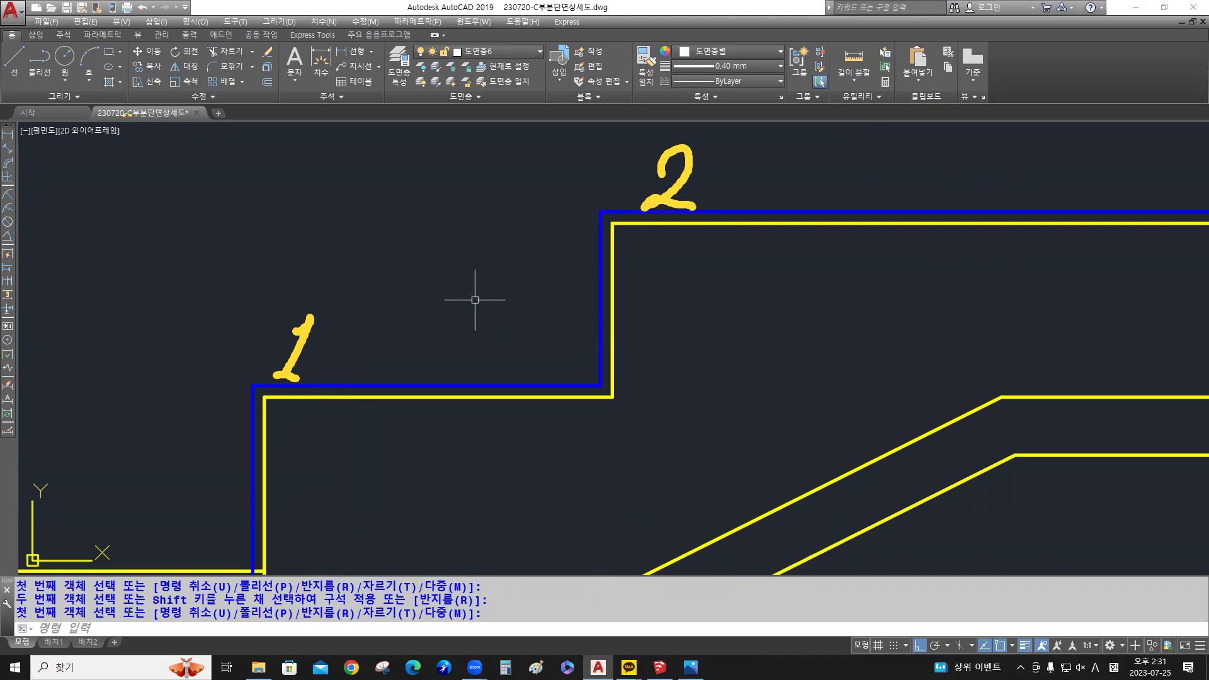
pyautogui.write('l')
pyautogui.press('Return')
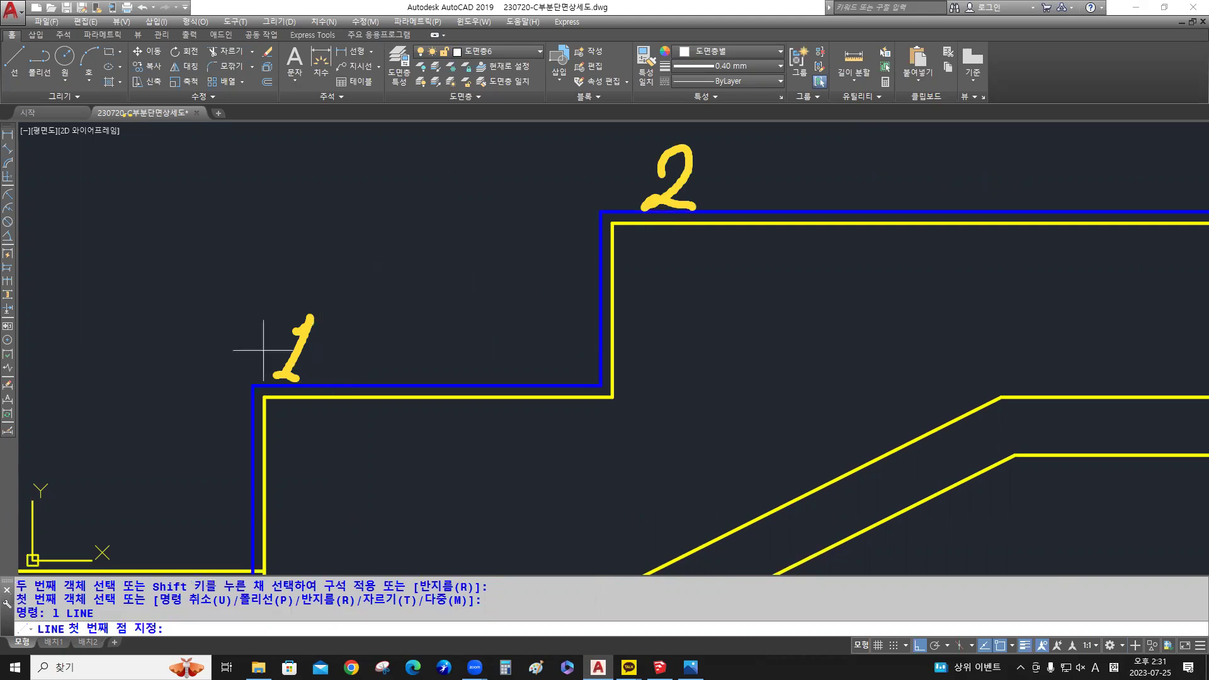
pyautogui.click(252, 385)
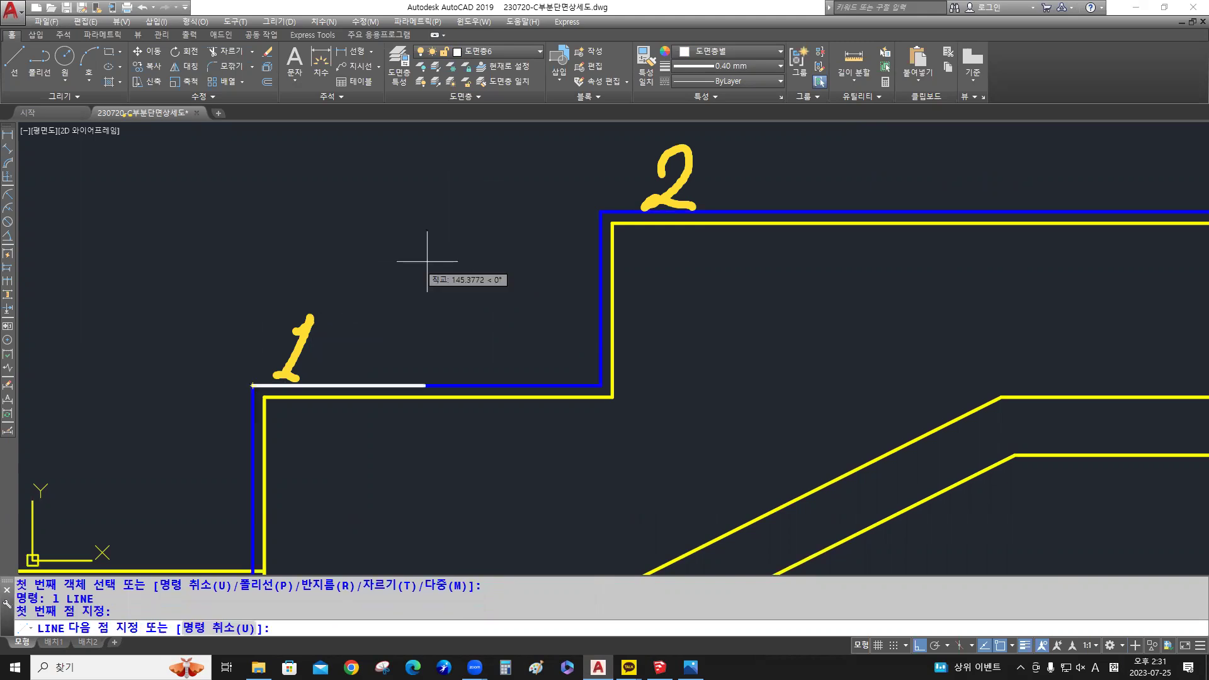
pyautogui.click(598, 210)
pyautogui.press('Return')
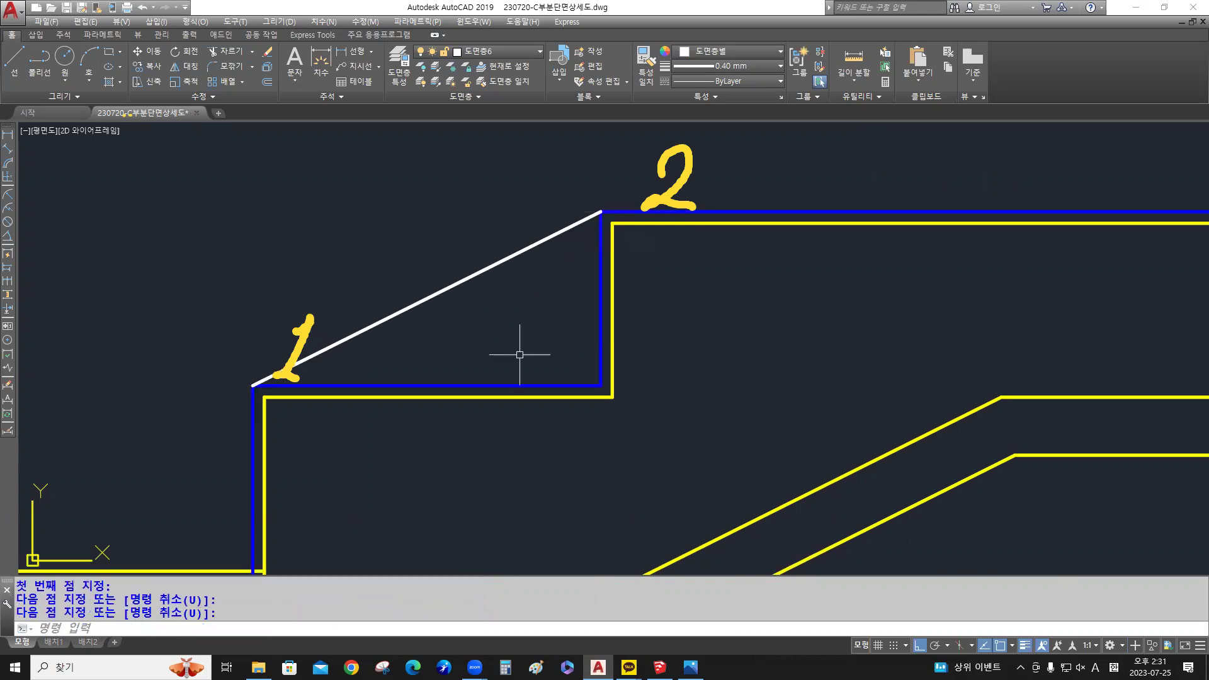
pyautogui.press('ctrl')
pyautogui.press('ctrl')
pyautogui.press('ctrl')
pyautogui.press('ctrl')
pyautogui.press('ctrl')
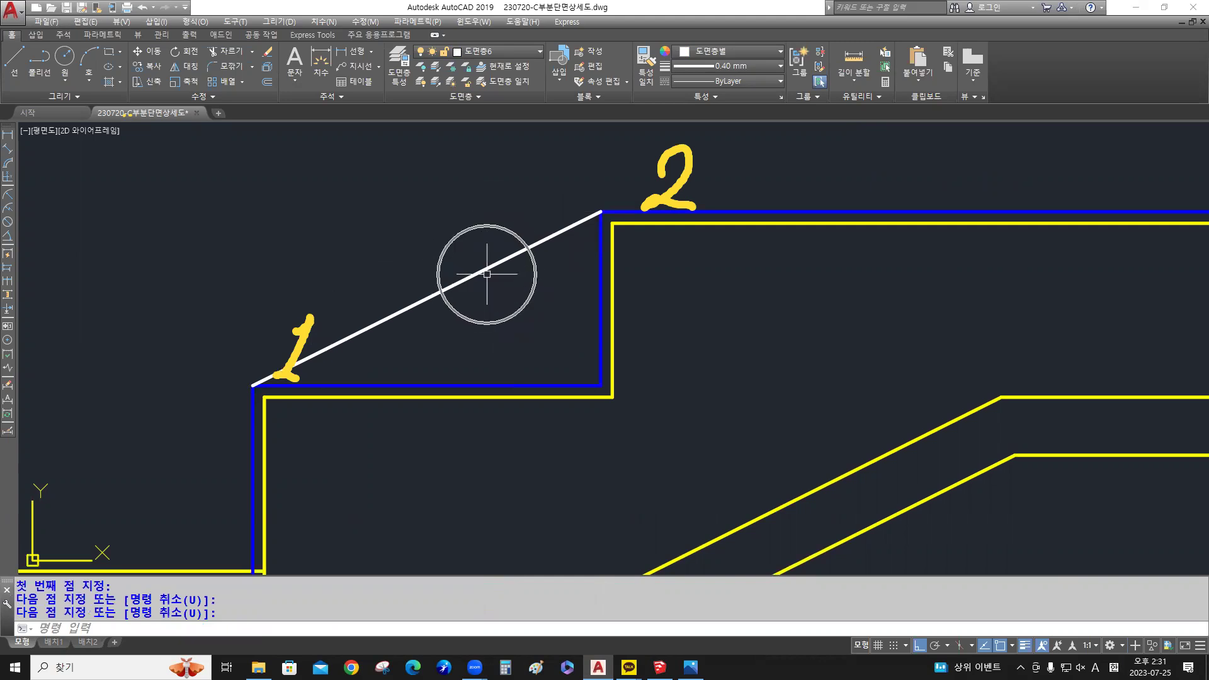
pyautogui.press('ctrl')
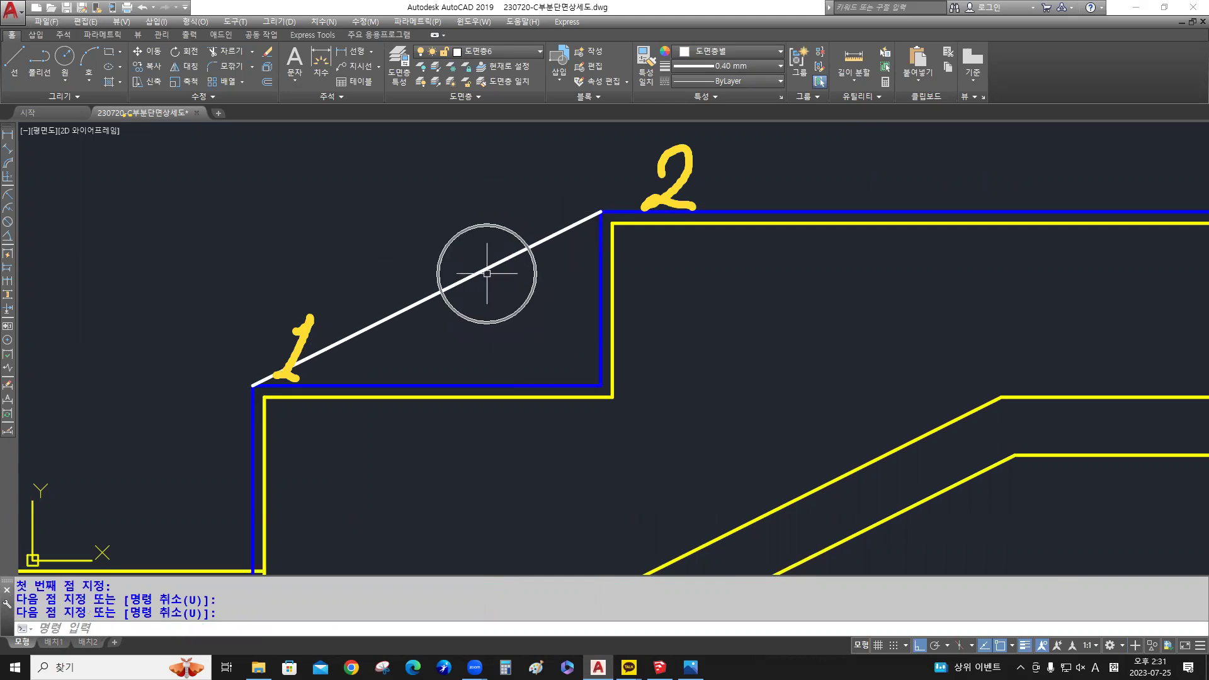
pyautogui.press('ctrl')
# Move the sloped line straight up 900 above the porch steps
pyautogui.scroll(-4, 485, 271)
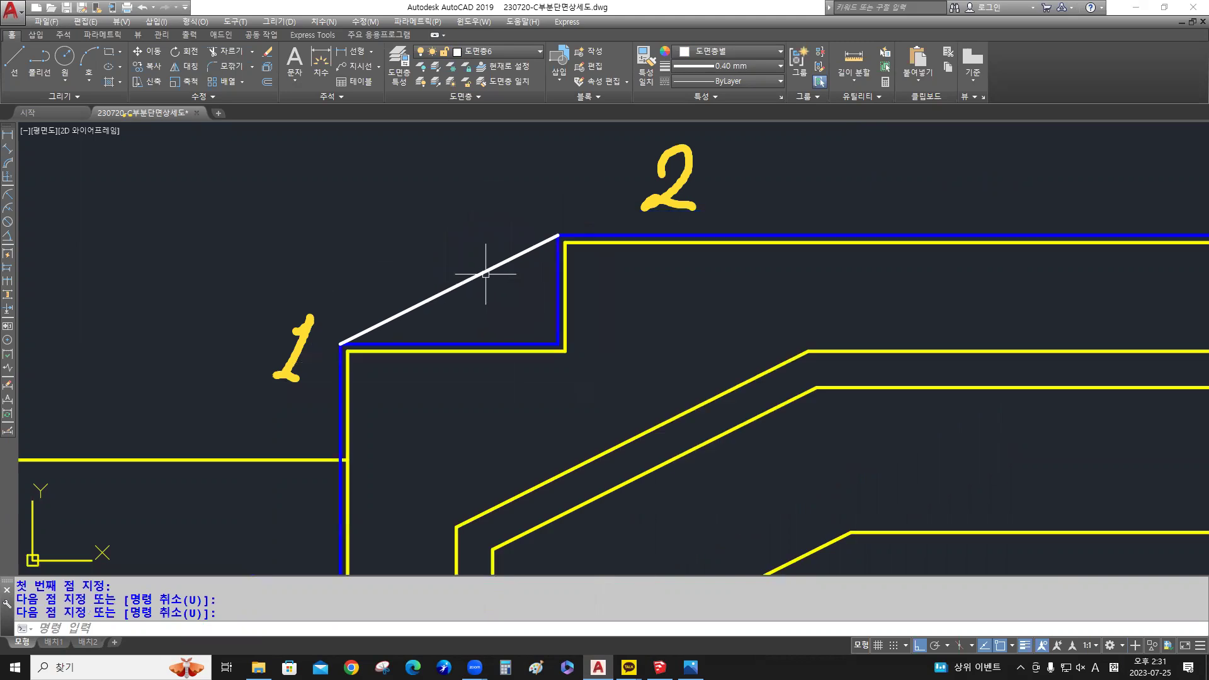
pyautogui.moveTo(485, 270); pyautogui.dragTo(492, 363, button='middle')
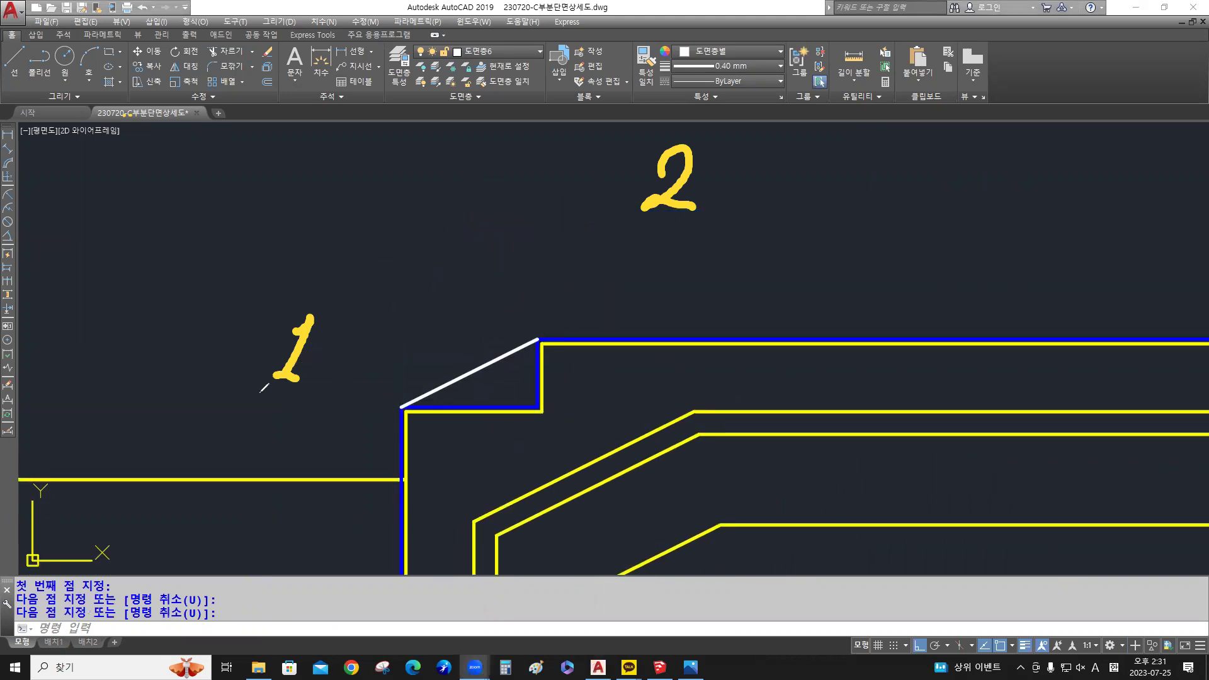
pyautogui.moveTo(292, 408)
pyautogui.mouseDown()
pyautogui.moveTo(300, 359)
pyautogui.moveTo(275, 339)
pyautogui.moveTo(733, 157)
pyautogui.mouseUp()
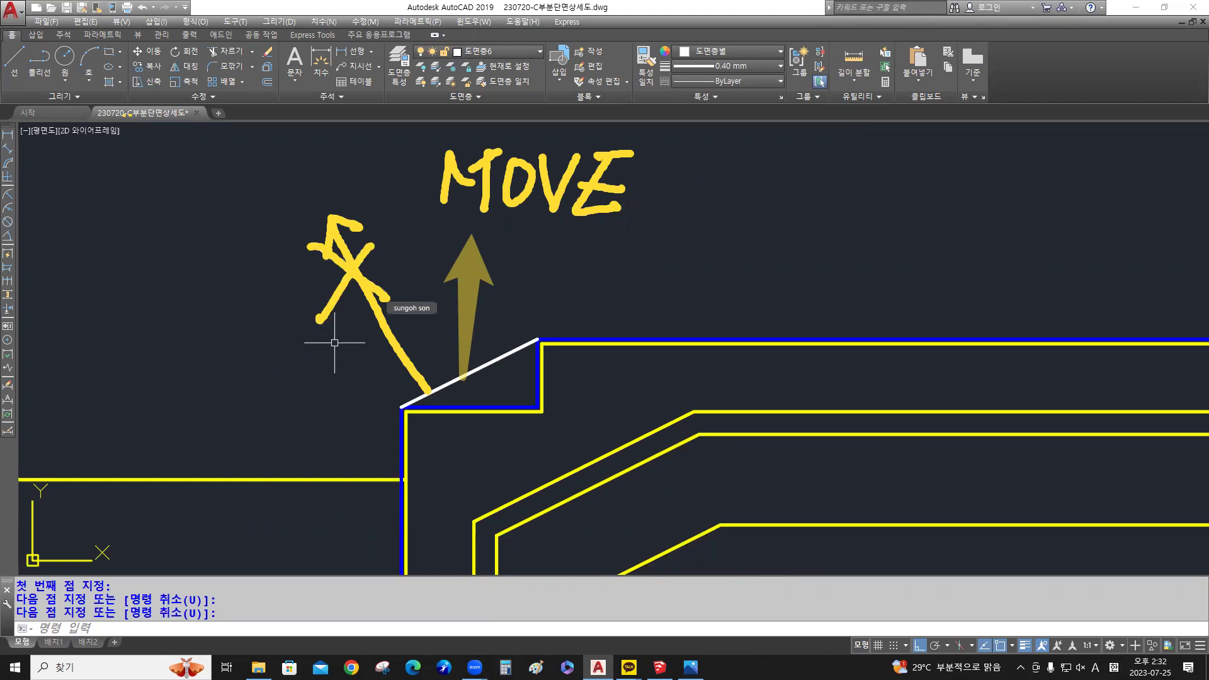
pyautogui.write('m')
pyautogui.press('Return')
pyautogui.click(514, 377)
pyautogui.click(512, 340)
pyautogui.press('ctrl')
pyautogui.press('ctrl')
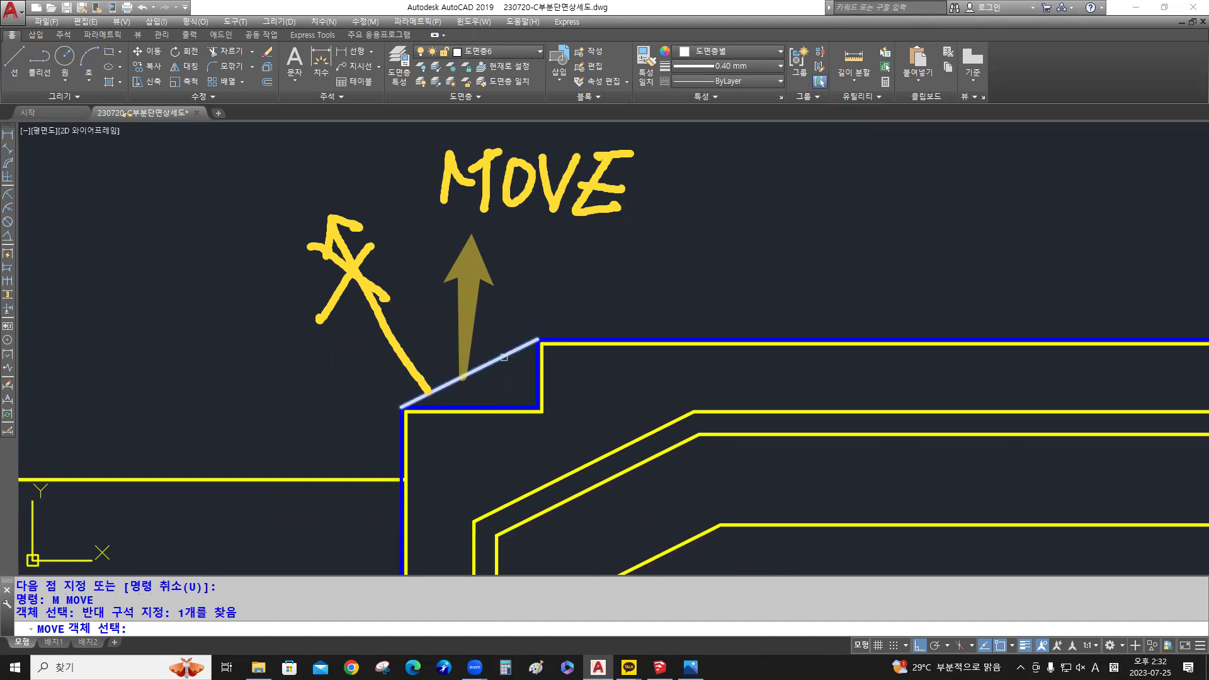
pyautogui.press('Return')
pyautogui.click(537, 339)
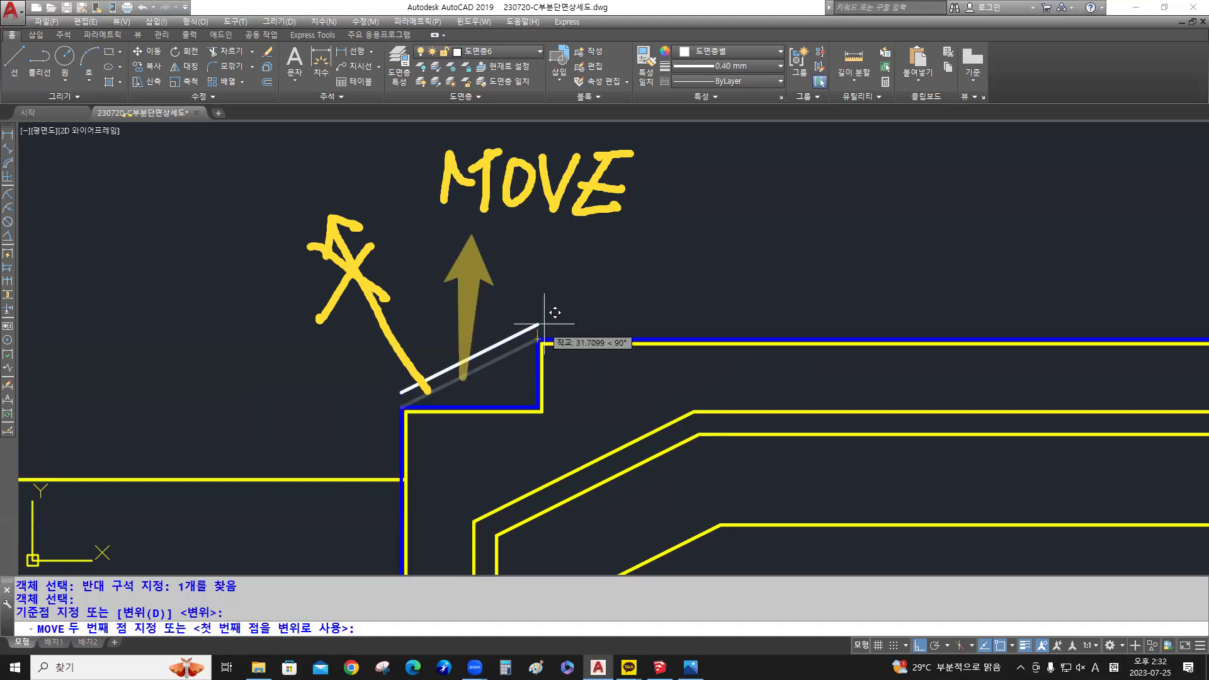
pyautogui.press('ctrl')
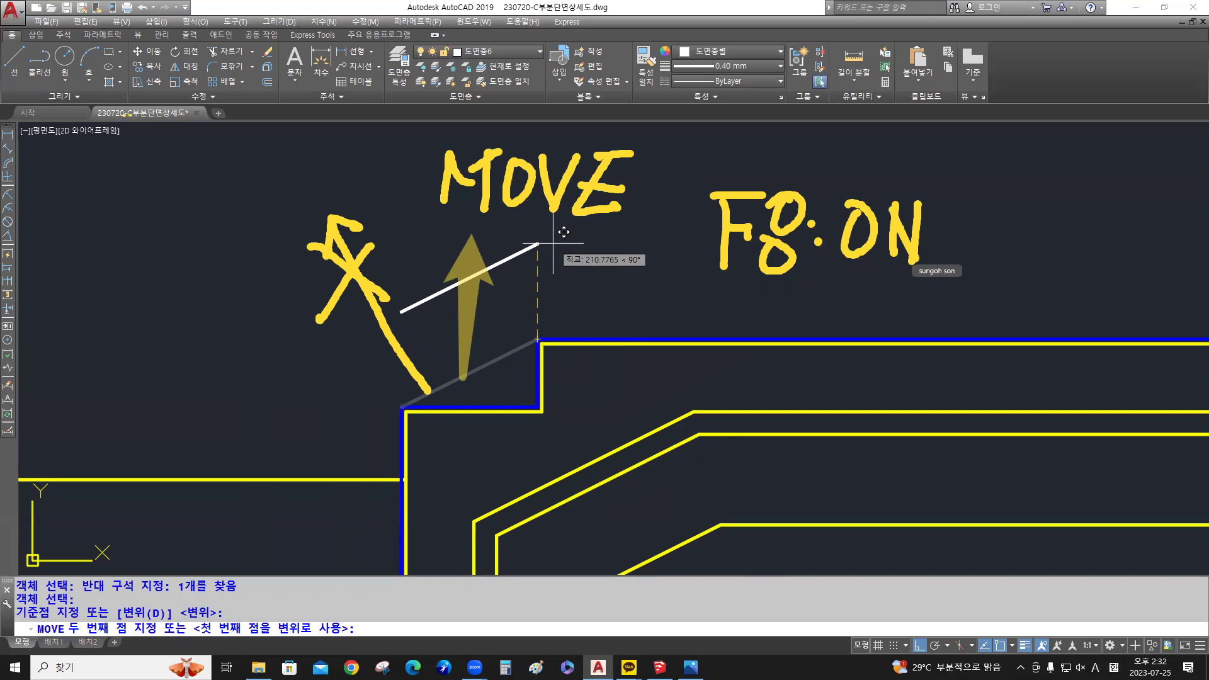
pyautogui.write('900')
pyautogui.press('Return')
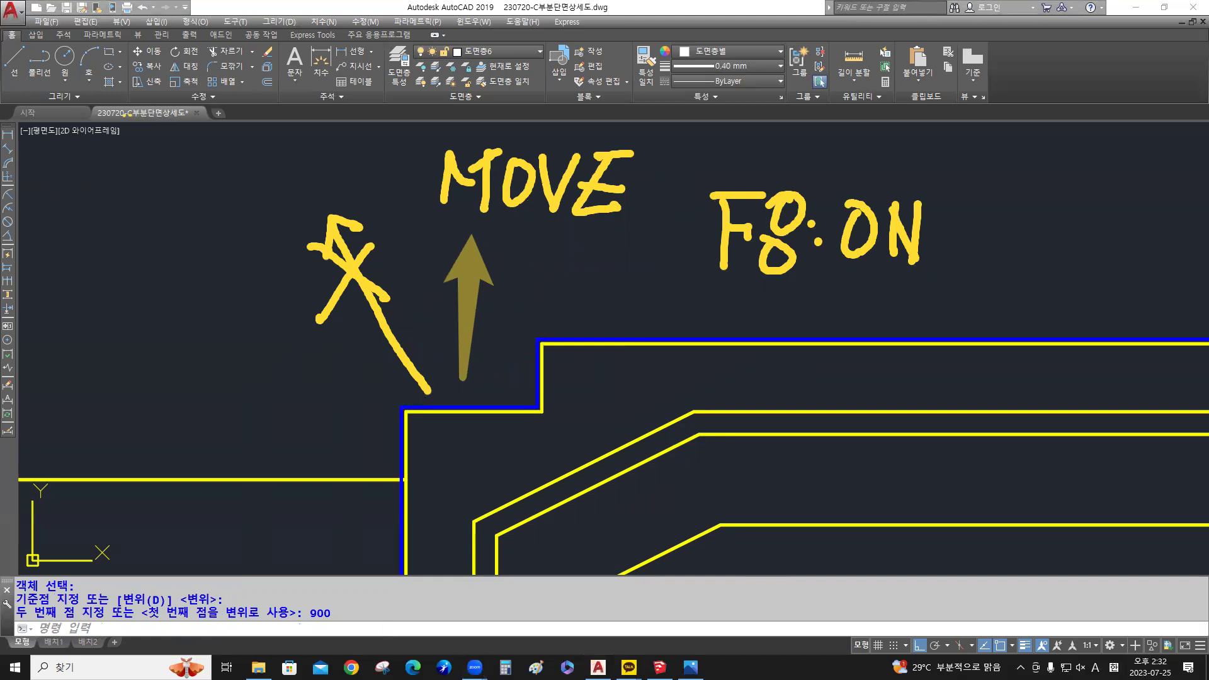
pyautogui.moveTo(334, 247)
pyautogui.mouseDown()
pyautogui.moveTo(366, 295)
pyautogui.moveTo(429, 305)
pyautogui.moveTo(439, 177)
pyautogui.moveTo(579, 162)
pyautogui.moveTo(773, 249)
pyautogui.moveTo(863, 221)
pyautogui.moveTo(906, 234)
pyautogui.mouseUp()
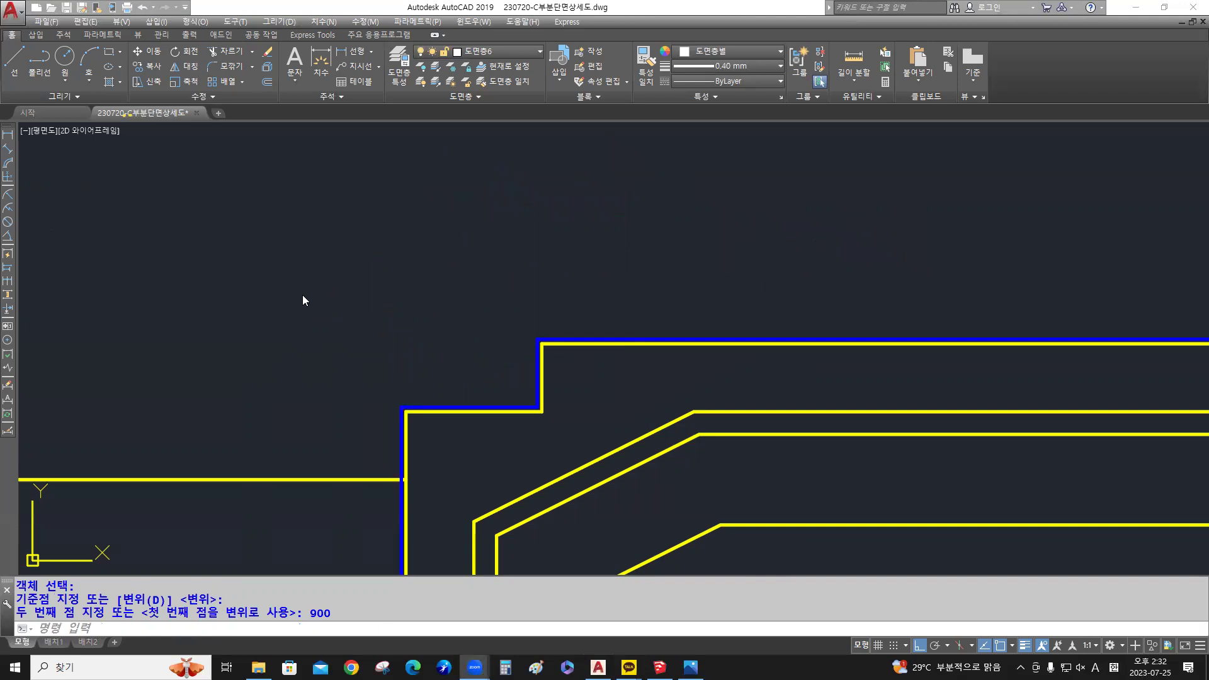
pyautogui.scroll(-4, 410, 289)
pyautogui.scroll(2, 477, 304)
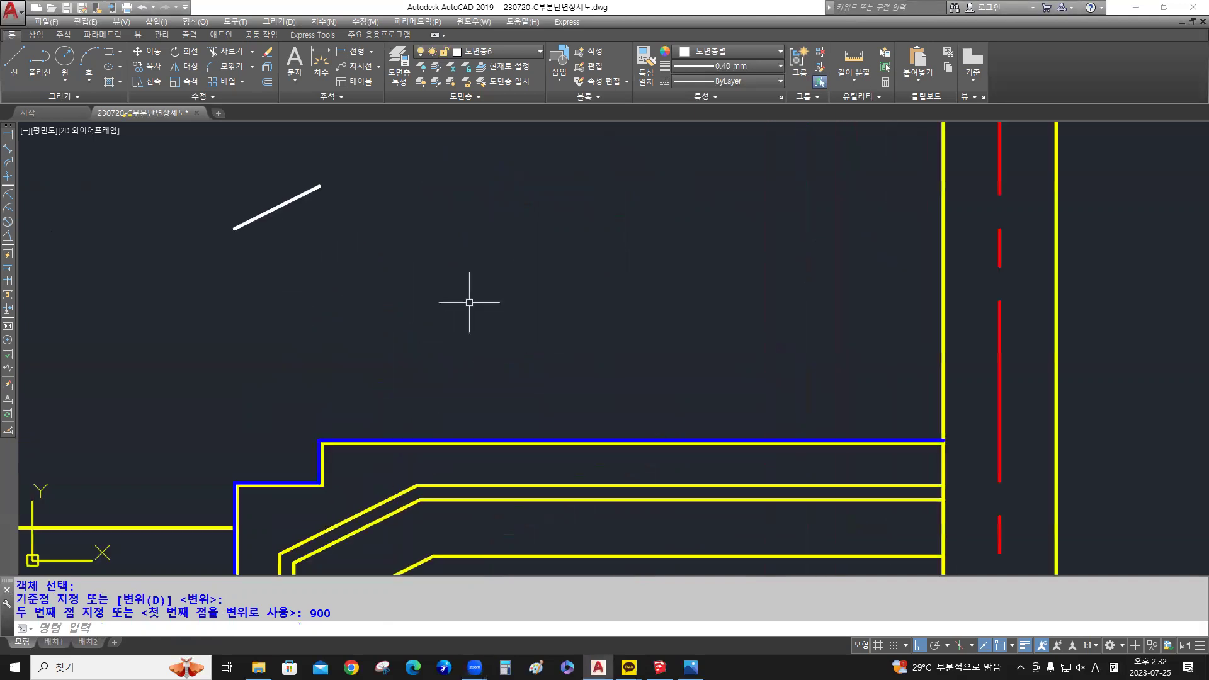
pyautogui.scroll(-2, 526, 277)
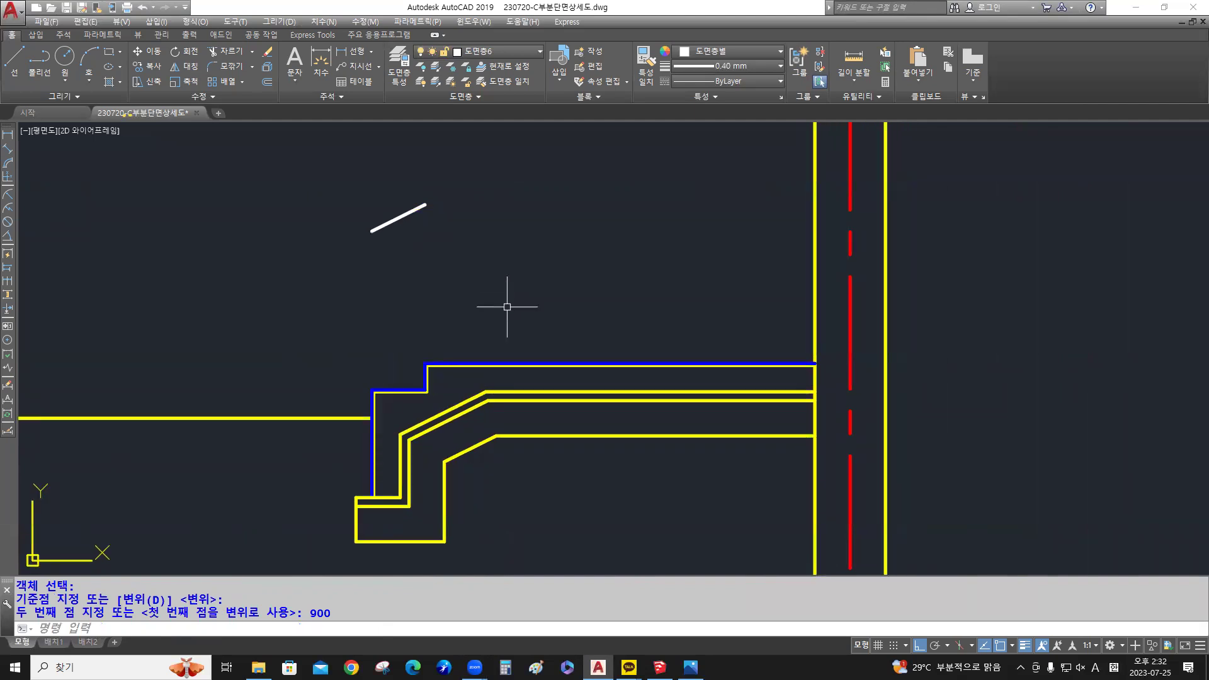
pyautogui.write('0')
pyautogui.press('Return')
pyautogui.write('900')
pyautogui.press('Return')
pyautogui.click(486, 363)
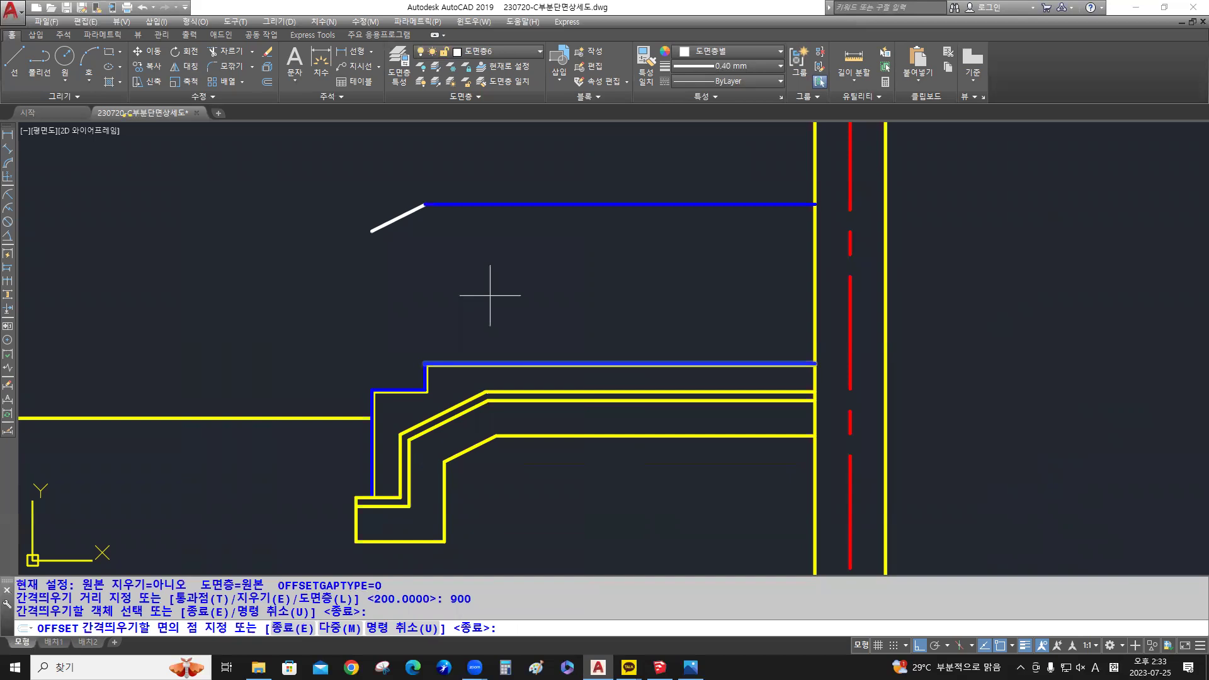
pyautogui.press('Escape')
pyautogui.press('Escape')
pyautogui.press('Escape')
# Draw a horizontal line from the raised sloped line's upper end, ending perpendicular on the wall's outer face
pyautogui.scroll(4, 431, 201)
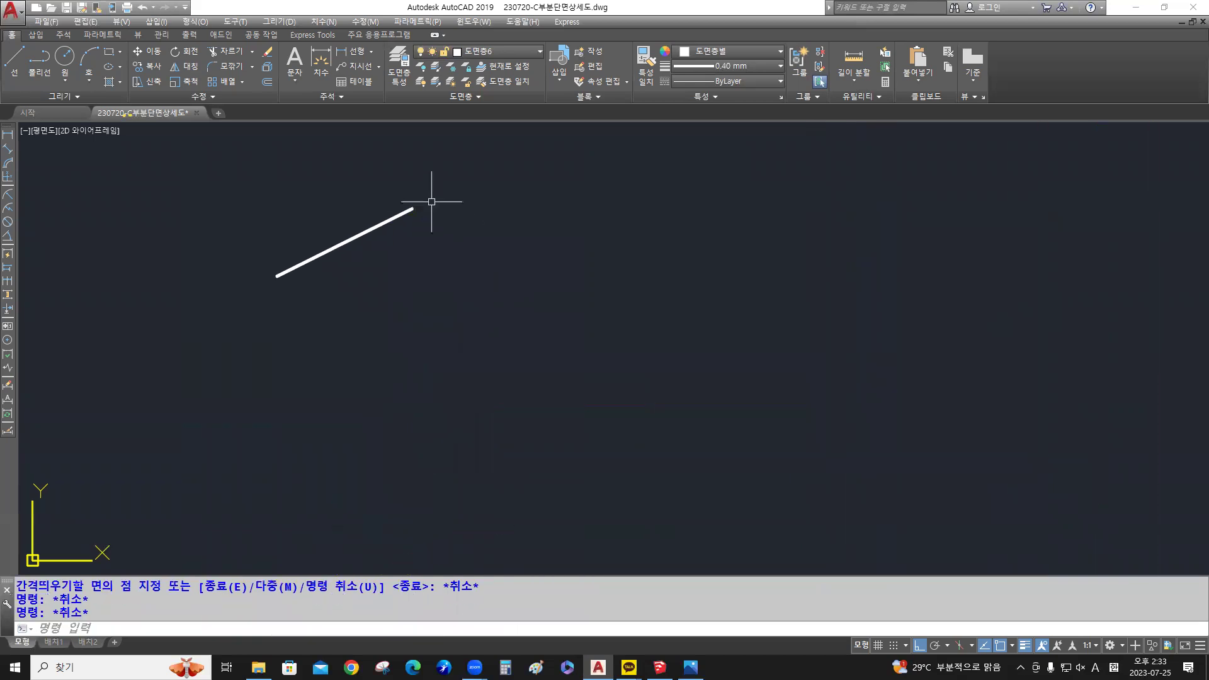
pyautogui.moveTo(431, 201); pyautogui.dragTo(434, 252, button='middle')
pyautogui.press('ctrl')
pyautogui.press('ctrl')
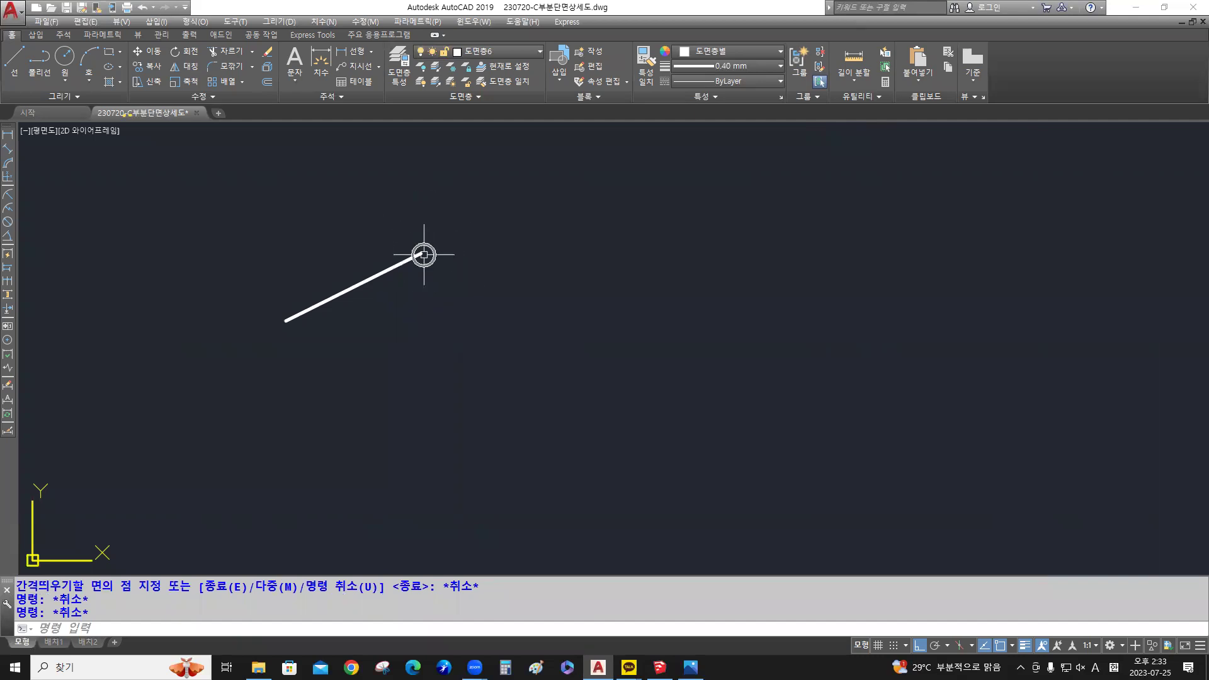
pyautogui.write('l')
pyautogui.press('Return')
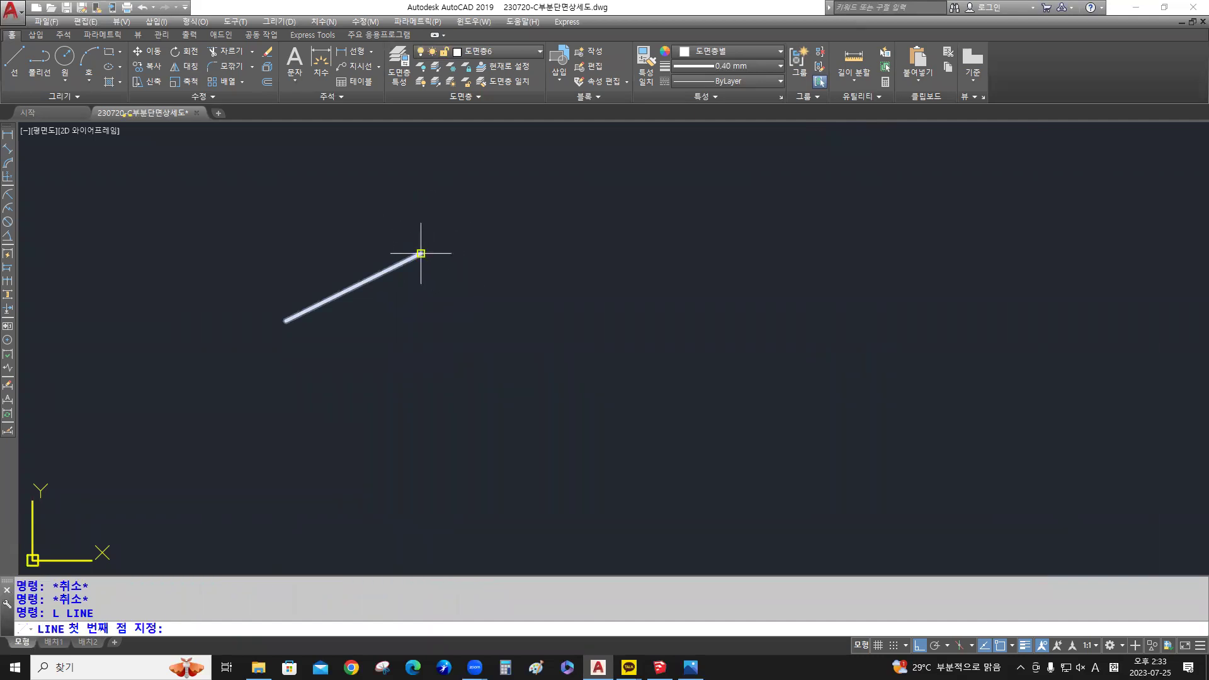
pyautogui.click(421, 253)
pyautogui.scroll(-2, 598, 259)
pyautogui.moveTo(742, 264); pyautogui.dragTo(634, 263, button='middle')
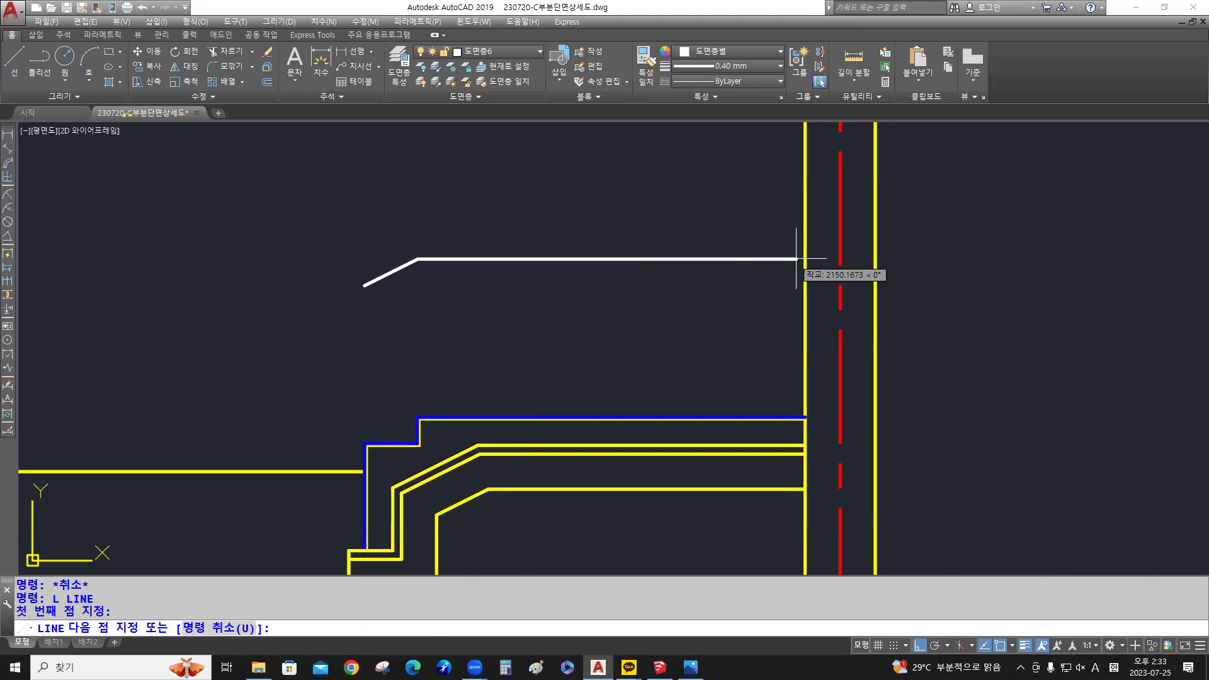
pyautogui.press('ctrl')
pyautogui.press('ctrl')
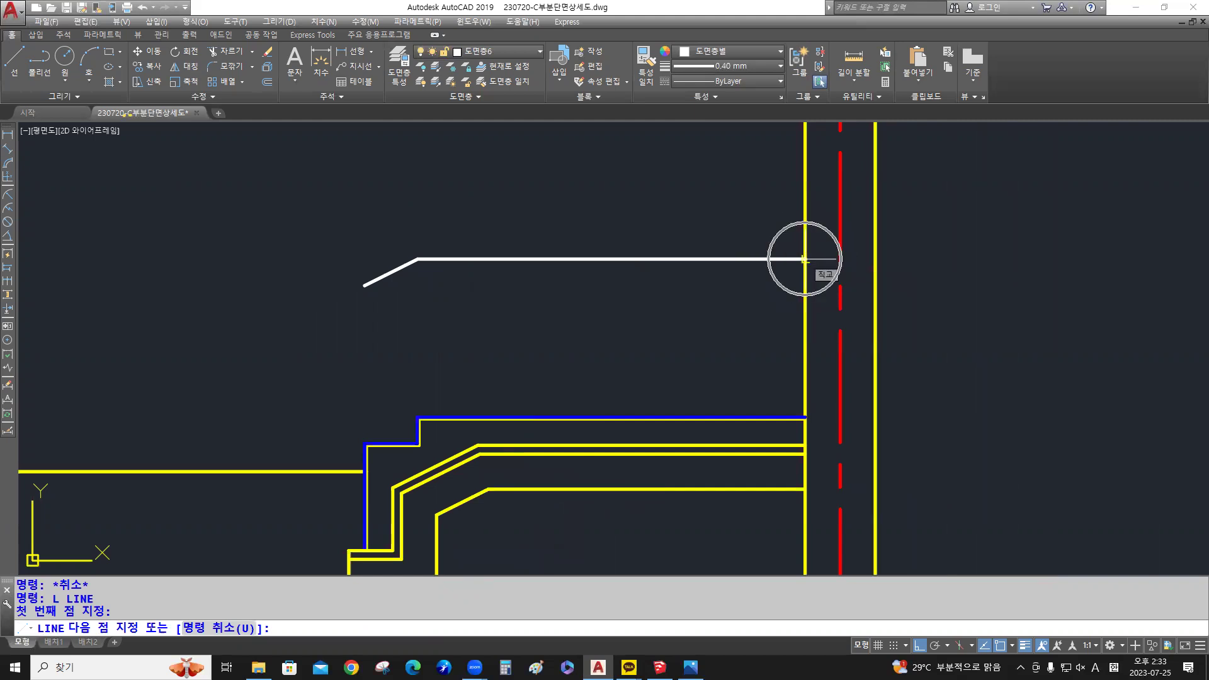
pyautogui.click(805, 259)
pyautogui.press('Return')
# Join the raised sloped line and the horizontal line into one polyline
pyautogui.moveTo(480, 291); pyautogui.dragTo(529, 269, button='middle')
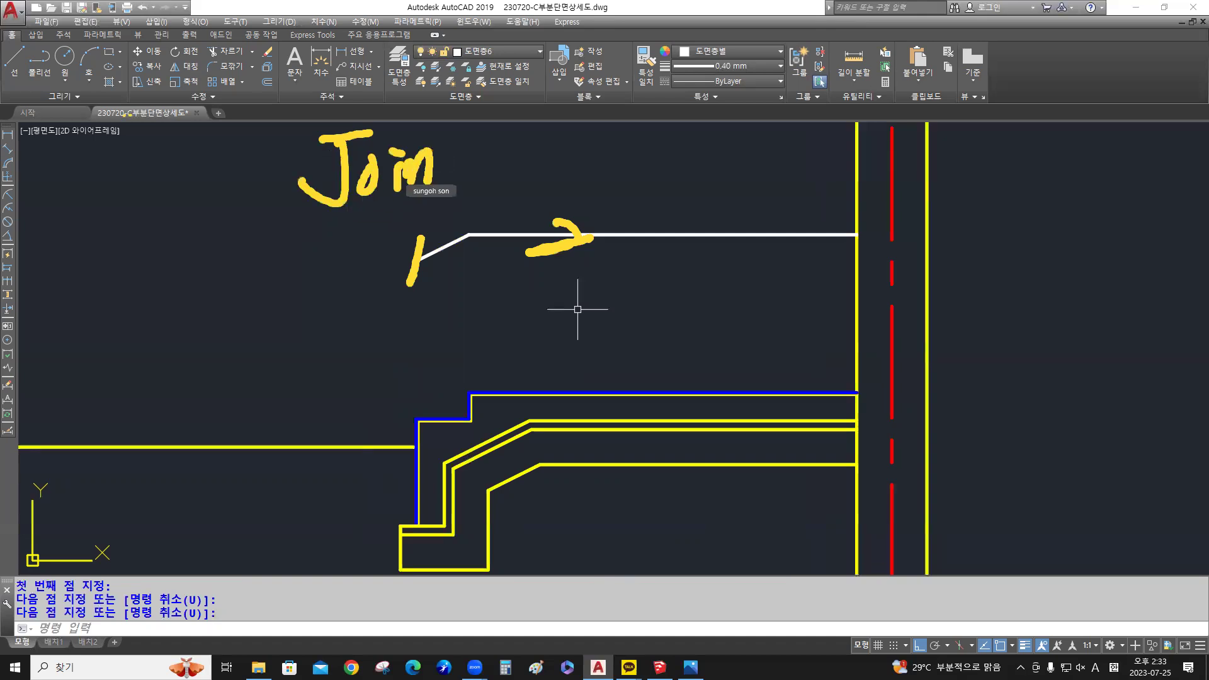
pyautogui.write('j')
pyautogui.press('Return')
pyautogui.click(516, 269)
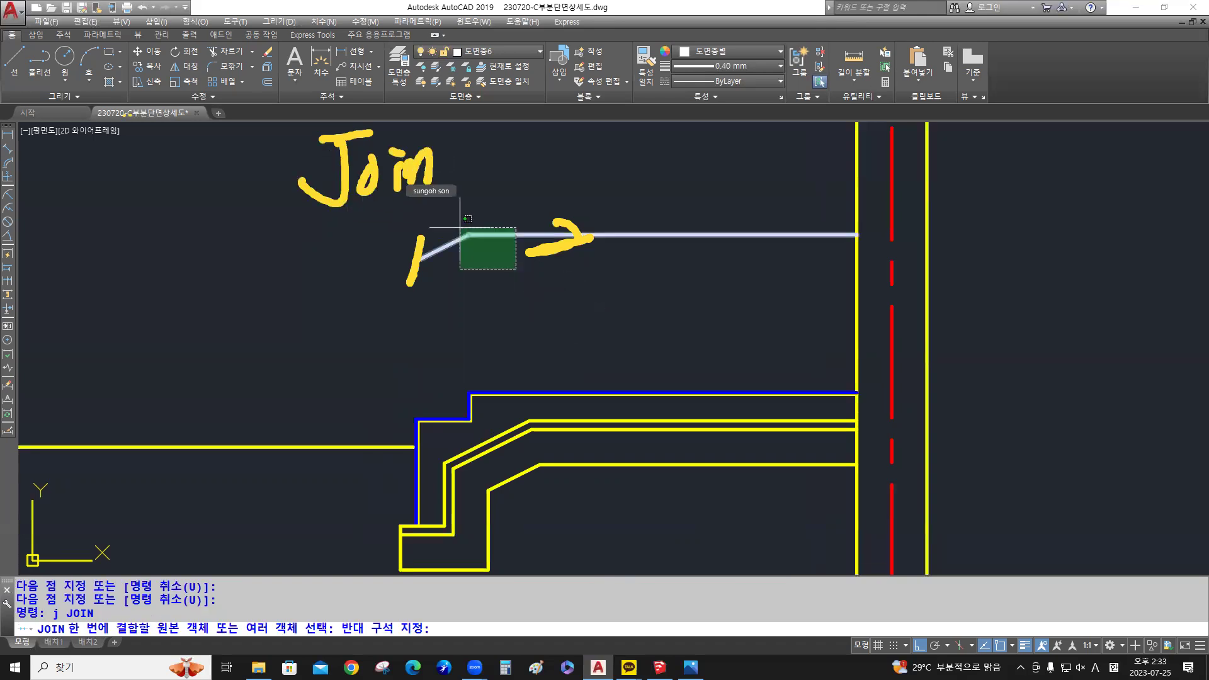
pyautogui.click(468, 219)
pyautogui.press('Return')
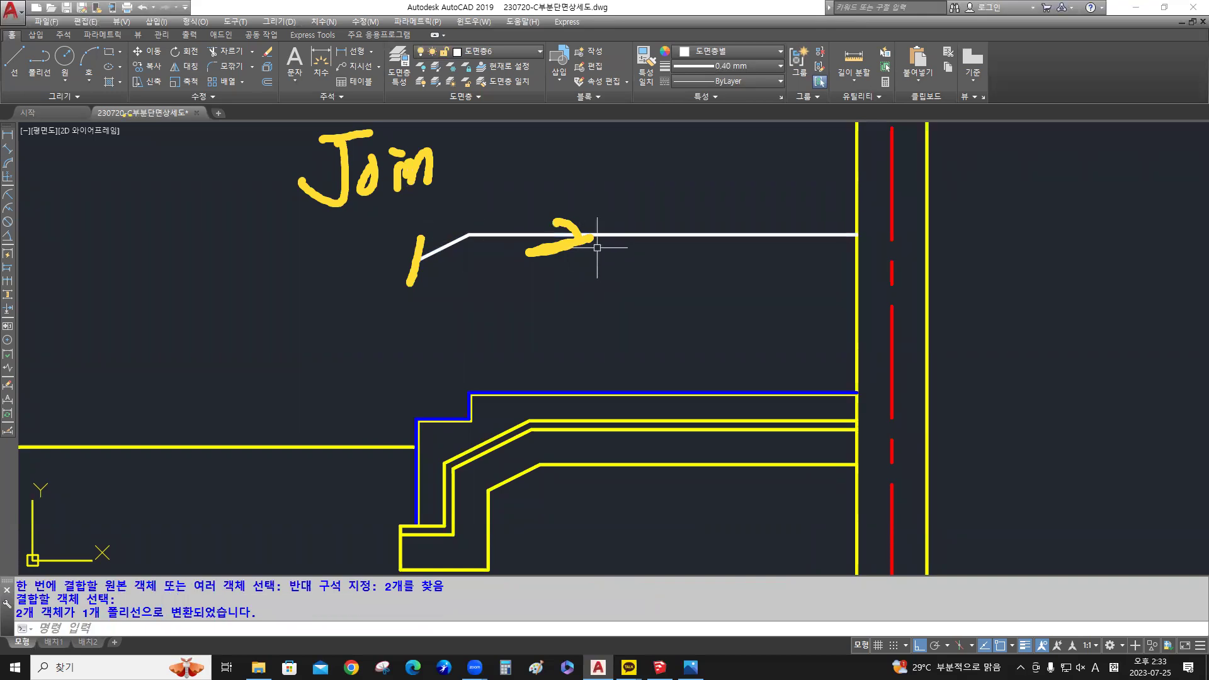
# Offset the joined polyline above the porch 60 downward
pyautogui.write('o')
pyautogui.press('Return')
pyautogui.write('60')
pyautogui.press('Return')
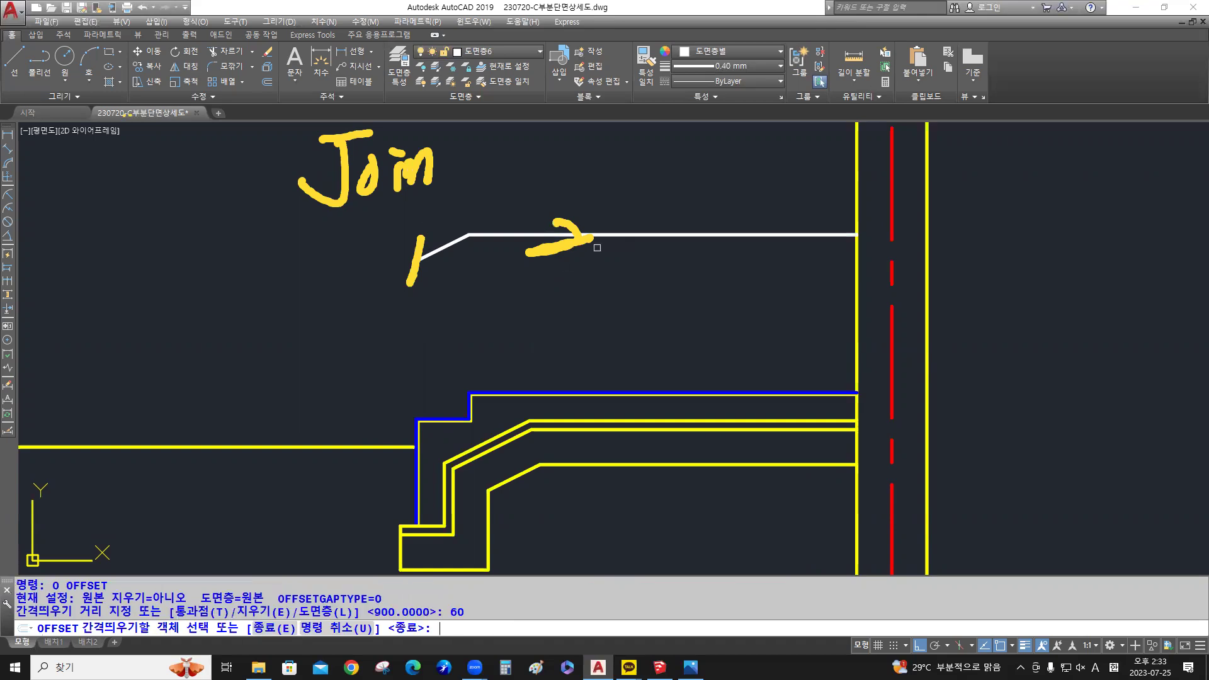
pyautogui.click(612, 237)
pyautogui.click(625, 300)
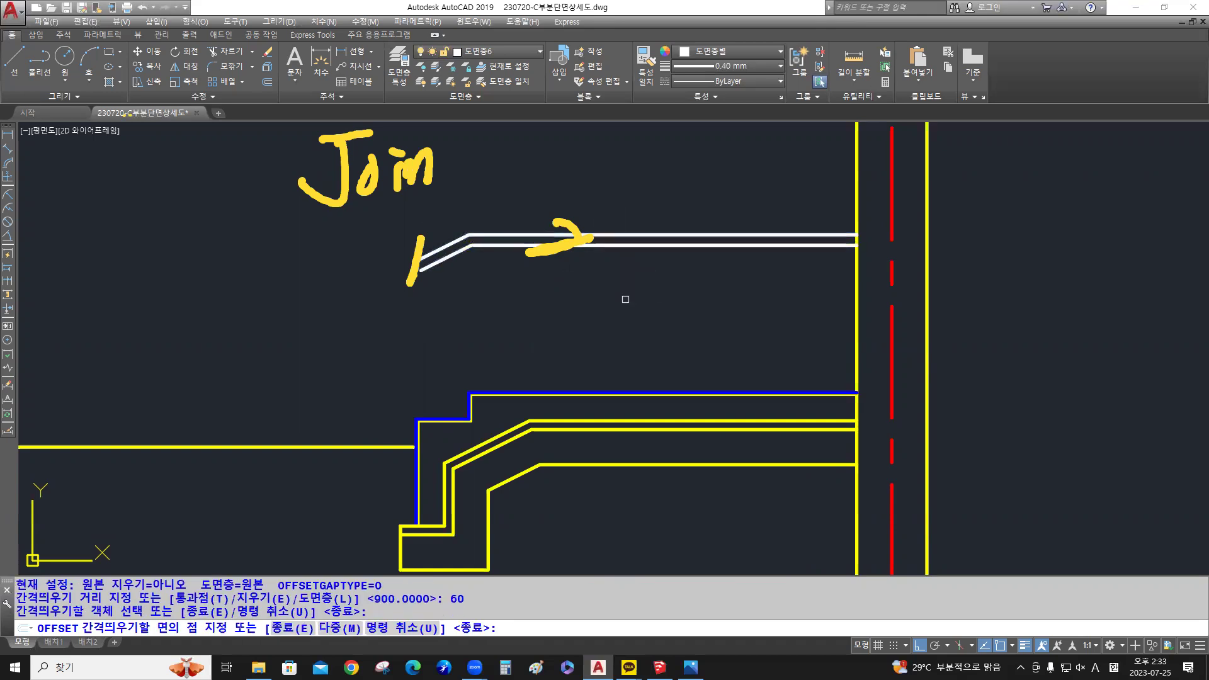
pyautogui.press('Return')
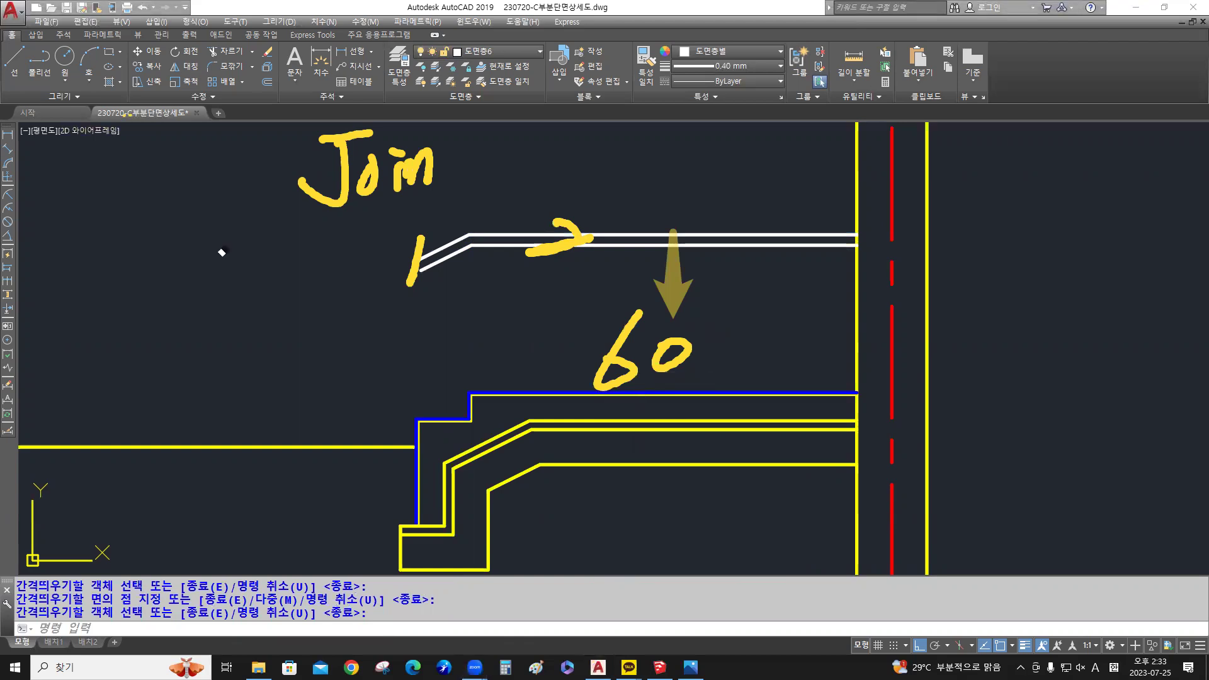
pyautogui.moveTo(427, 157); pyautogui.dragTo(344, 133)
pyautogui.moveTo(576, 221); pyautogui.dragTo(504, 263)
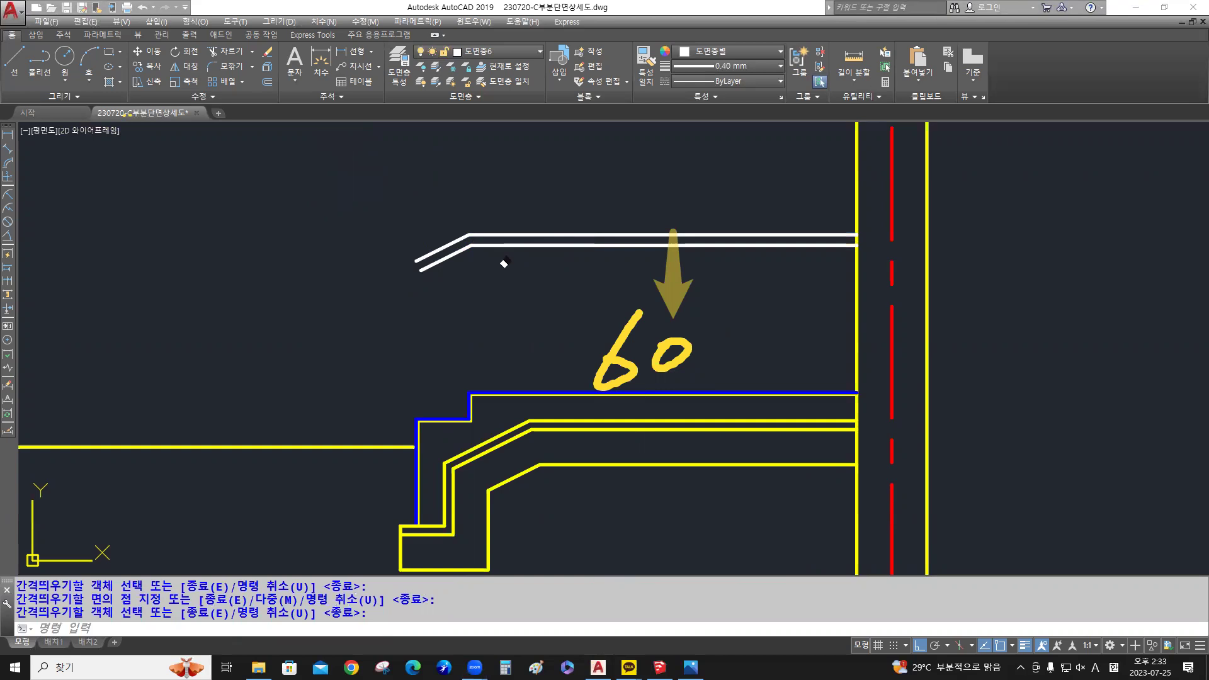
# Draw a two-point circle between the open lower ends of the handrail's two sloped lines
pyautogui.moveTo(639, 261)
pyautogui.mouseDown()
pyautogui.moveTo(598, 347)
pyautogui.moveTo(672, 356)
pyautogui.mouseUp()
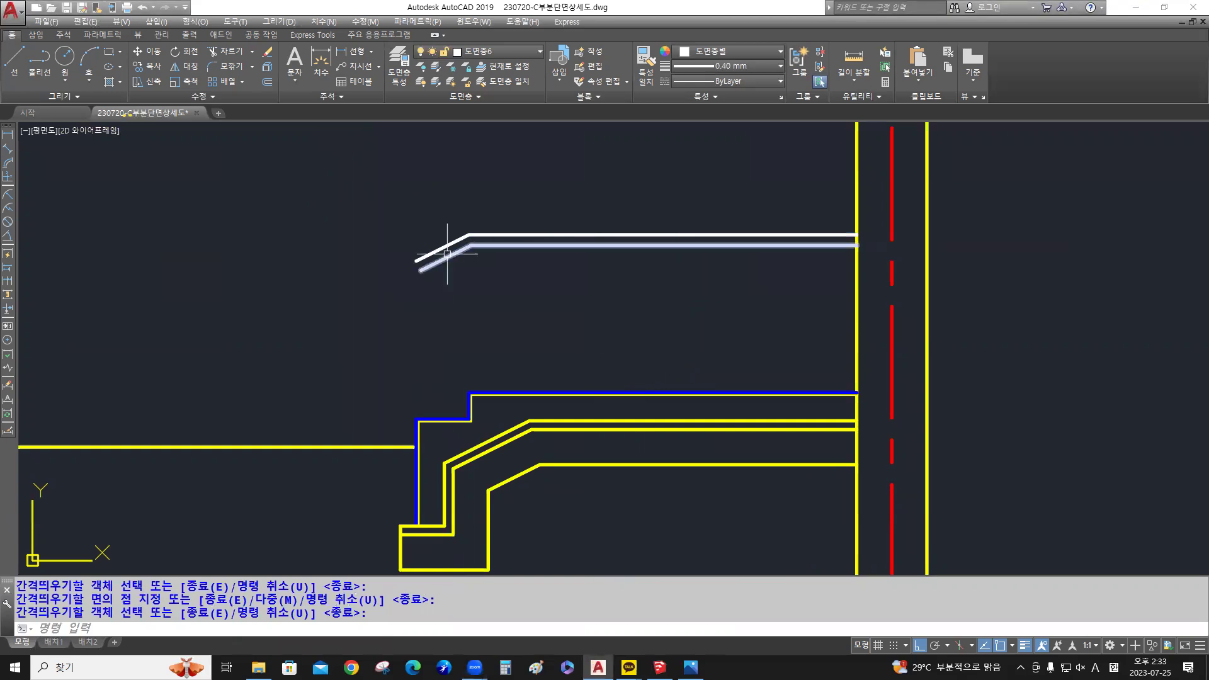
pyautogui.scroll(4, 409, 265)
pyautogui.moveTo(447, 259)
pyautogui.mouseDown(button='middle')
pyautogui.moveTo(437, 332)
pyautogui.moveTo(472, 313)
pyautogui.moveTo(468, 333)
pyautogui.mouseUp(button='middle')
pyautogui.scroll(2, 441, 315)
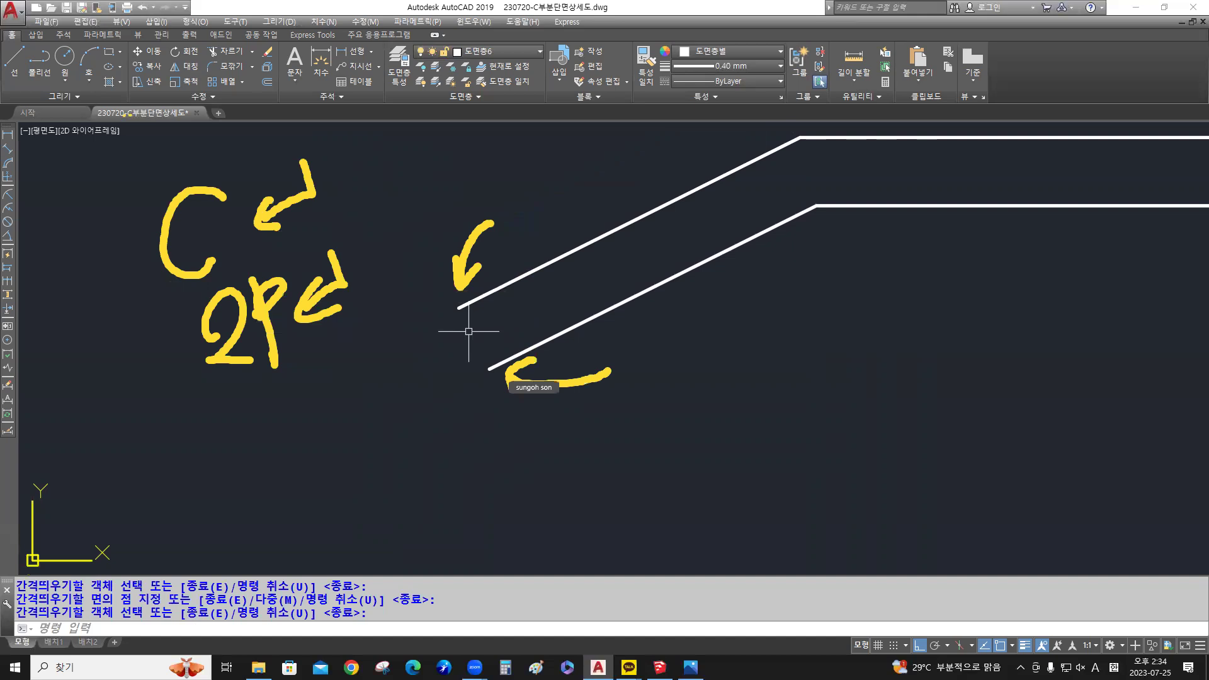
pyautogui.write('c')
pyautogui.write('p')
pyautogui.press('Return')
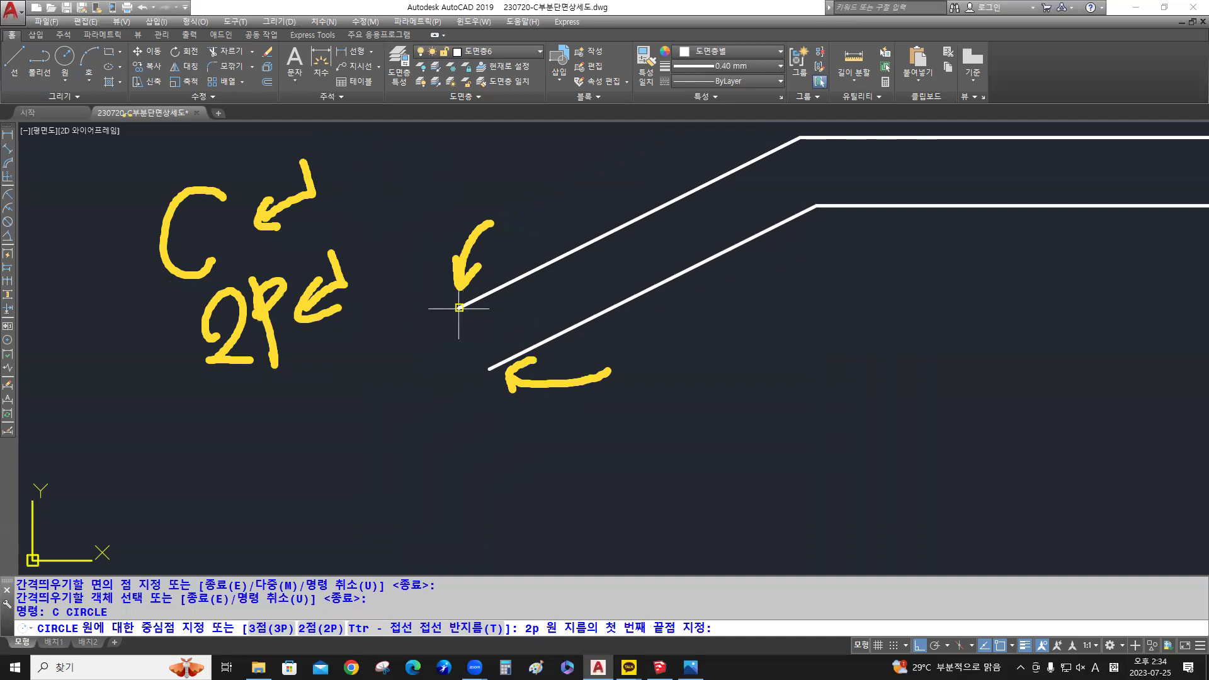
pyautogui.click(460, 308)
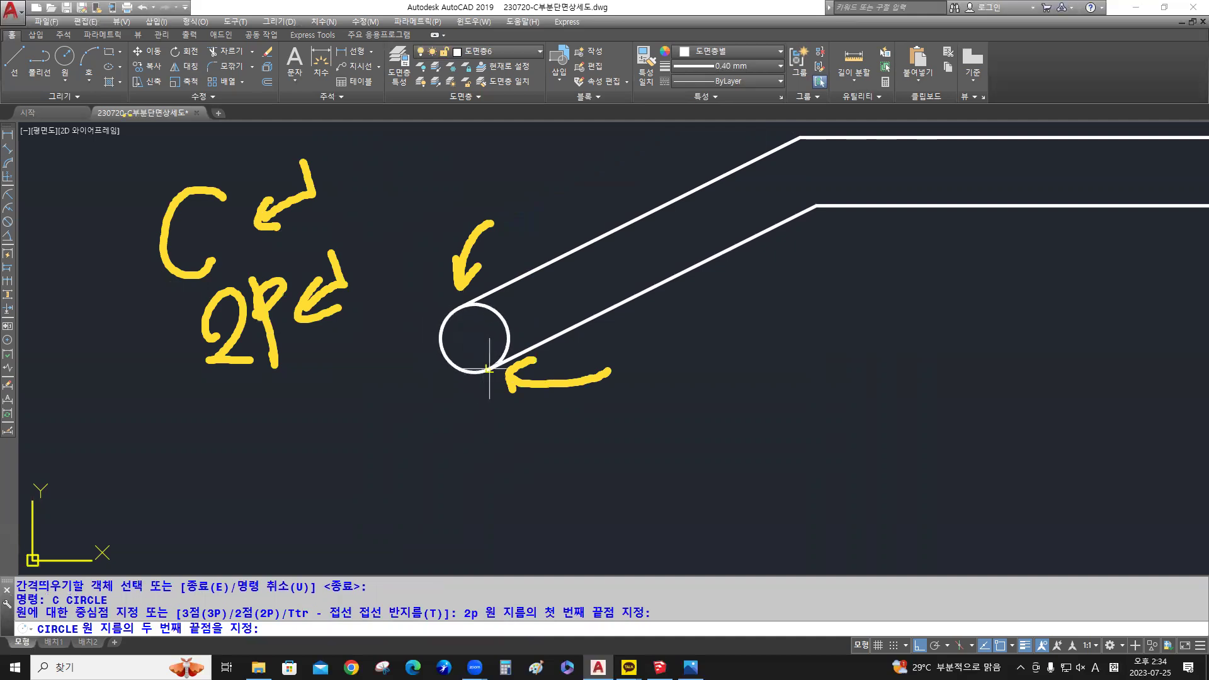
pyautogui.click(489, 368)
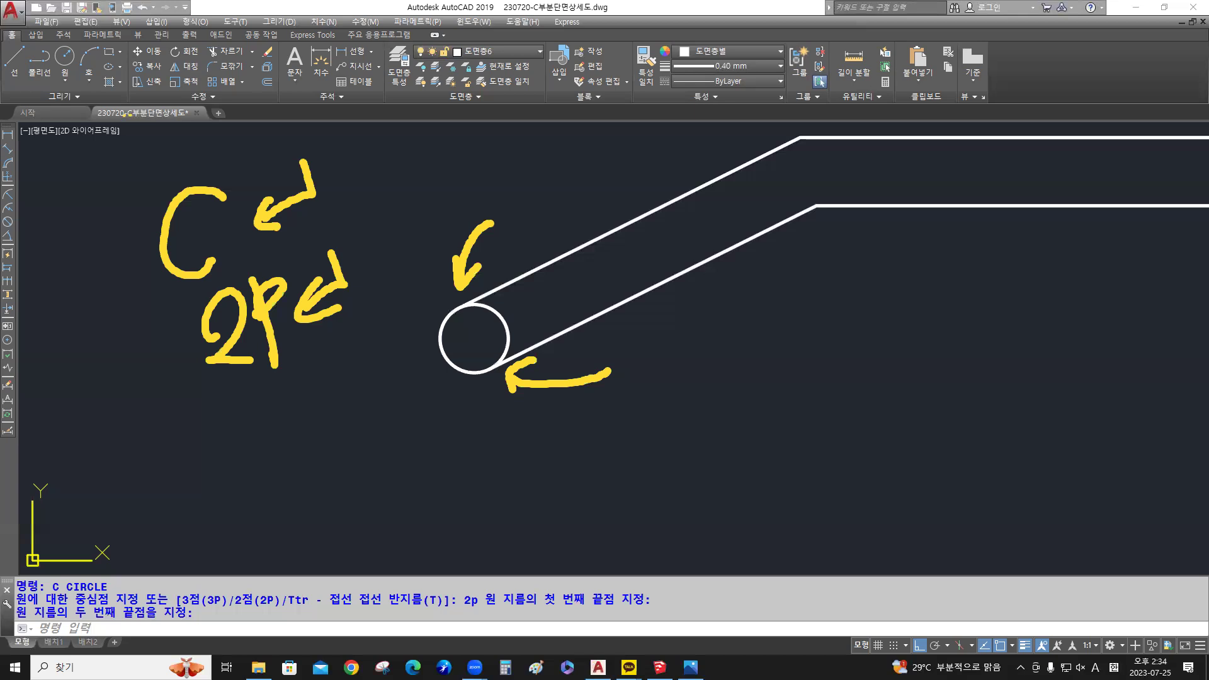
# Trim the inner half of the circle to leave a rounded cap on the handrail's sloped end
pyautogui.moveTo(335, 272)
pyautogui.mouseDown()
pyautogui.moveTo(244, 326)
pyautogui.moveTo(209, 244)
pyautogui.moveTo(341, 203)
pyautogui.moveTo(447, 268)
pyautogui.moveTo(518, 397)
pyautogui.mouseUp()
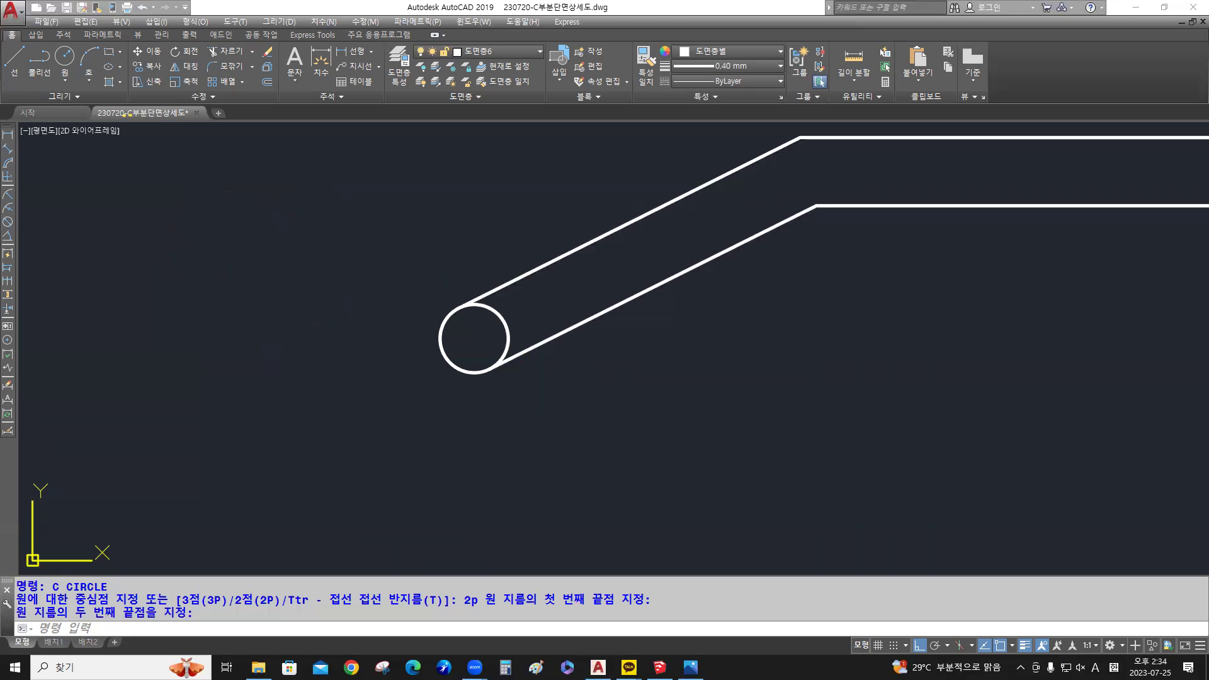
pyautogui.scroll(6, 494, 339)
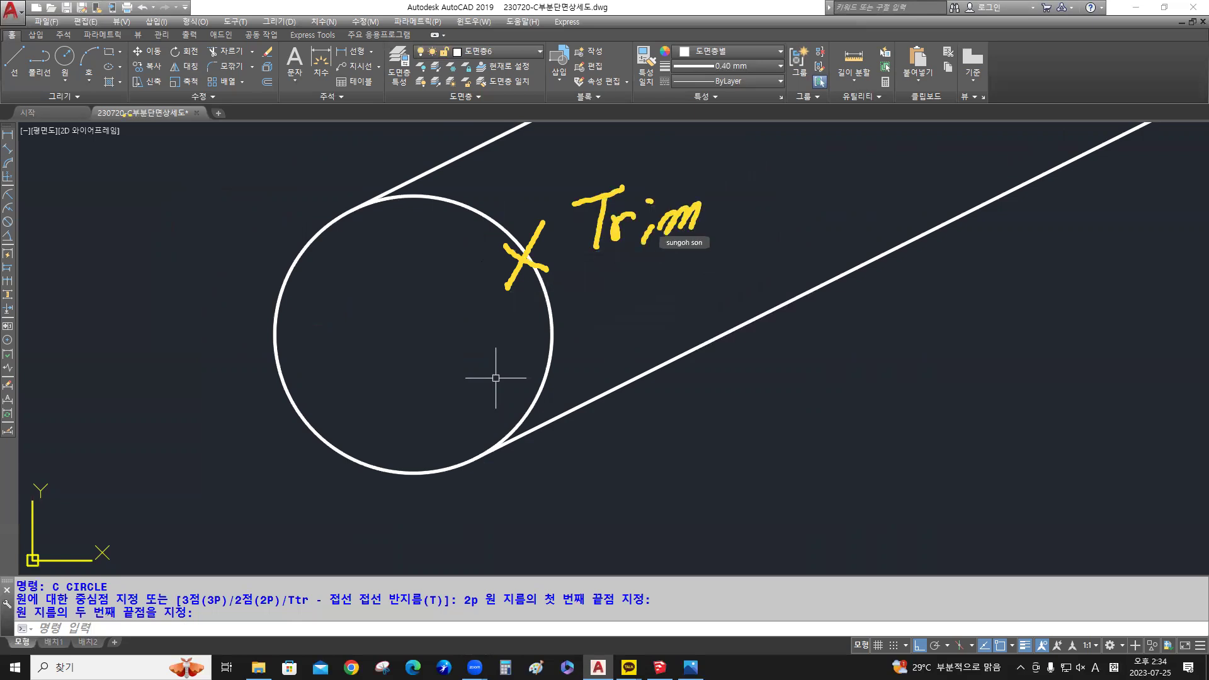
pyautogui.write('tr')
pyautogui.press('Return')
pyautogui.press('Return')
pyautogui.click(553, 326)
pyautogui.press('Return')
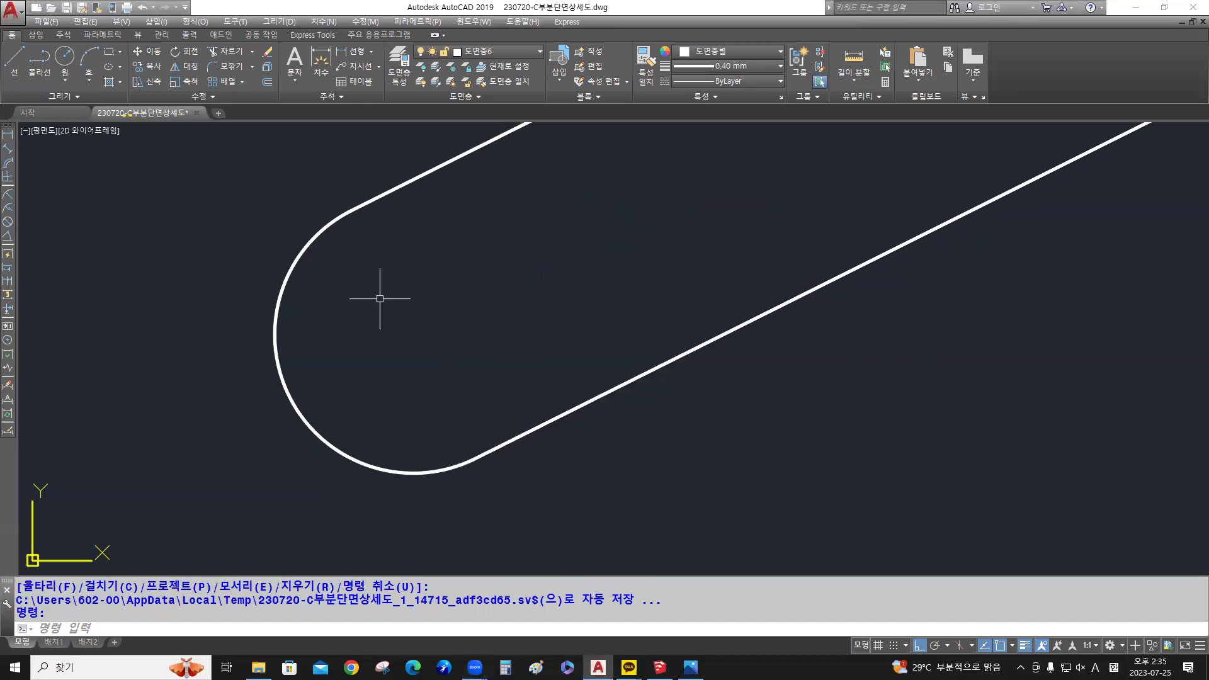
# Draw a vertical line about 935 long from the midpoint of the lower step's blue top edge, ending just past the handrail's lower edge
pyautogui.scroll(-5, 380, 297)
pyautogui.moveTo(542, 352); pyautogui.dragTo(406, 253, button='middle')
pyautogui.scroll(-5, 380, 316)
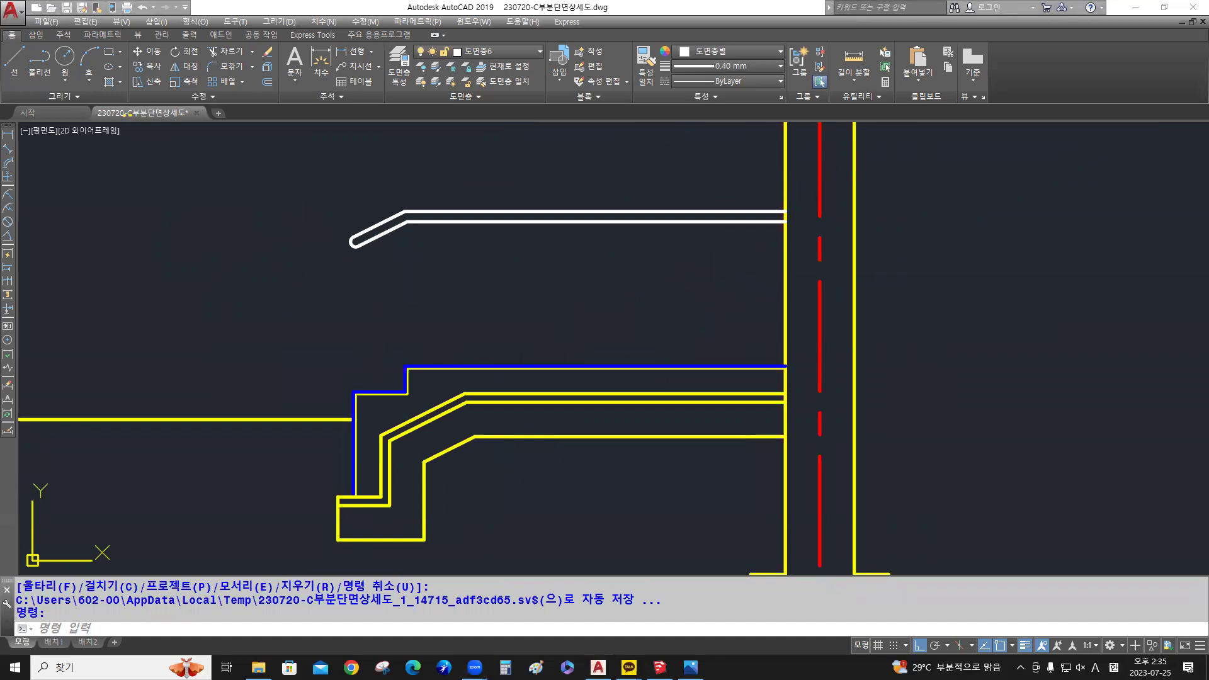
pyautogui.scroll(8, 362, 397)
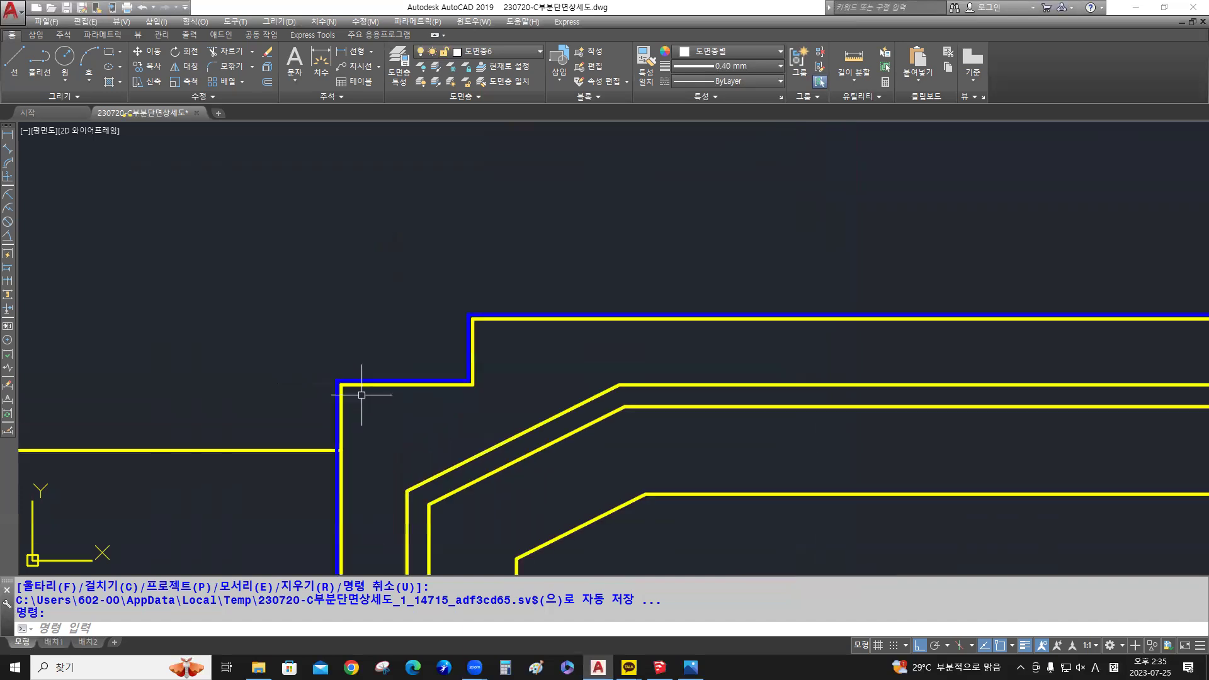
pyautogui.moveTo(415, 393)
pyautogui.mouseDown(button='middle')
pyautogui.moveTo(545, 346)
pyautogui.moveTo(569, 323)
pyautogui.mouseUp(button='middle')
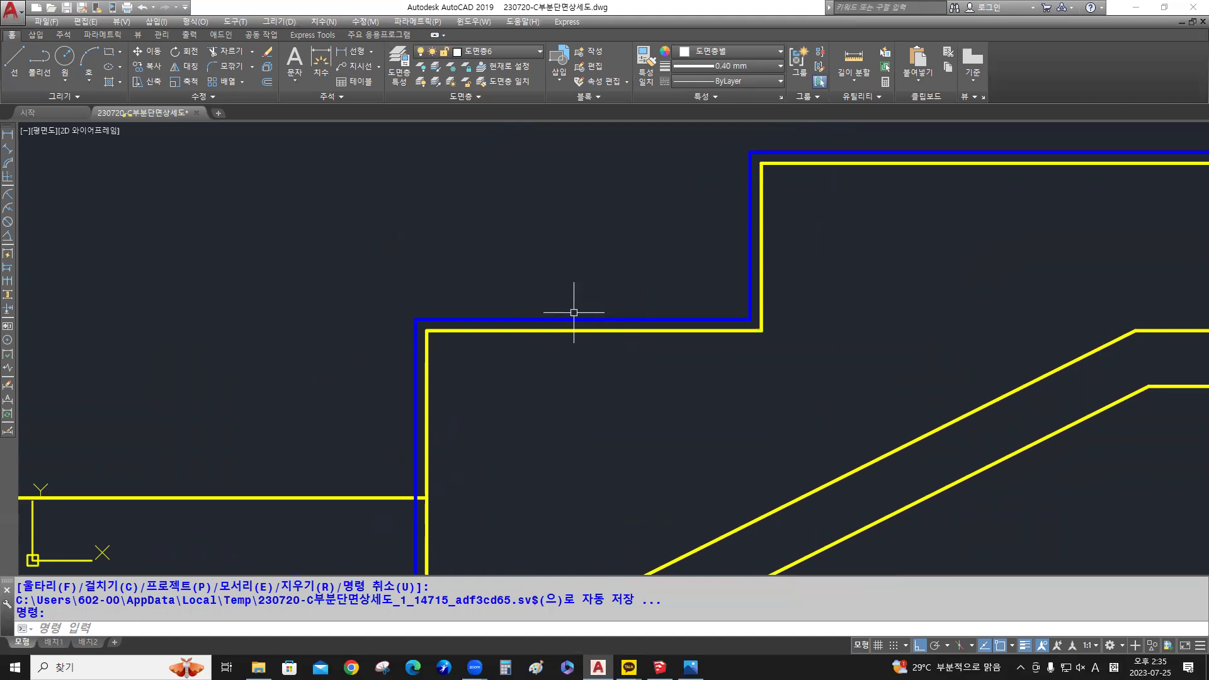
pyautogui.write('l')
pyautogui.press('Return')
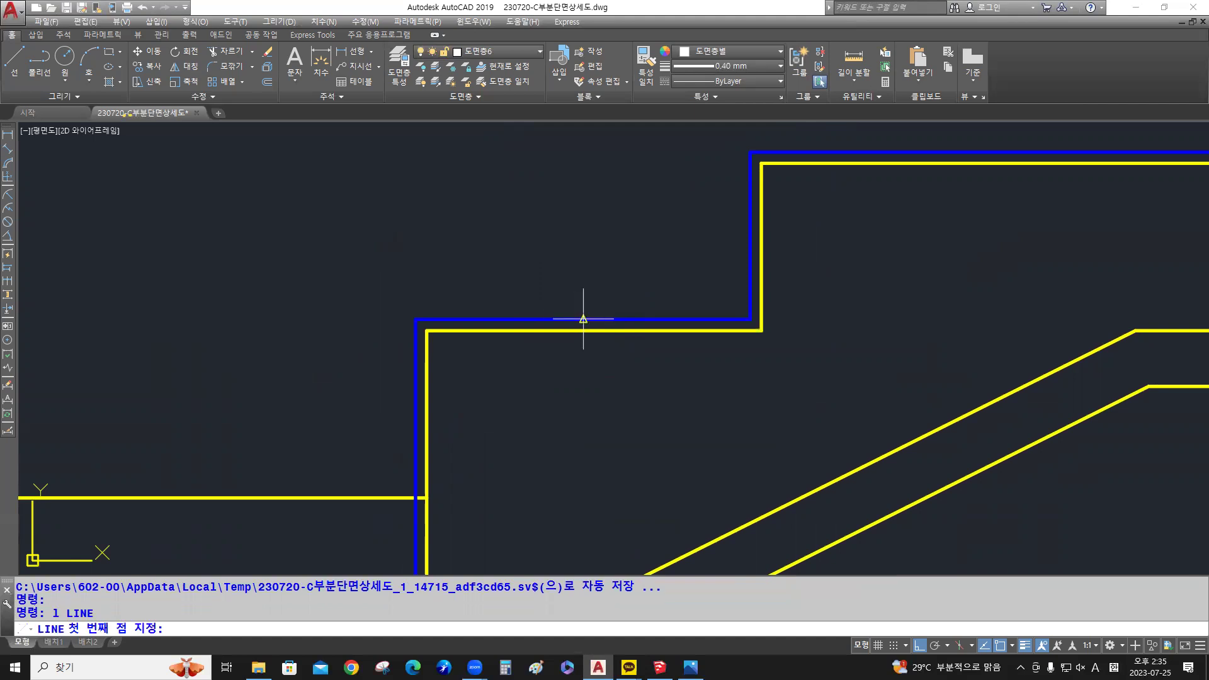
pyautogui.click(581, 319)
pyautogui.scroll(-3, 582, 268)
pyautogui.scroll(-1, 588, 218)
pyautogui.moveTo(588, 218); pyautogui.dragTo(551, 411, button='middle')
pyautogui.scroll(1, 557, 315)
pyautogui.scroll(3, 554, 305)
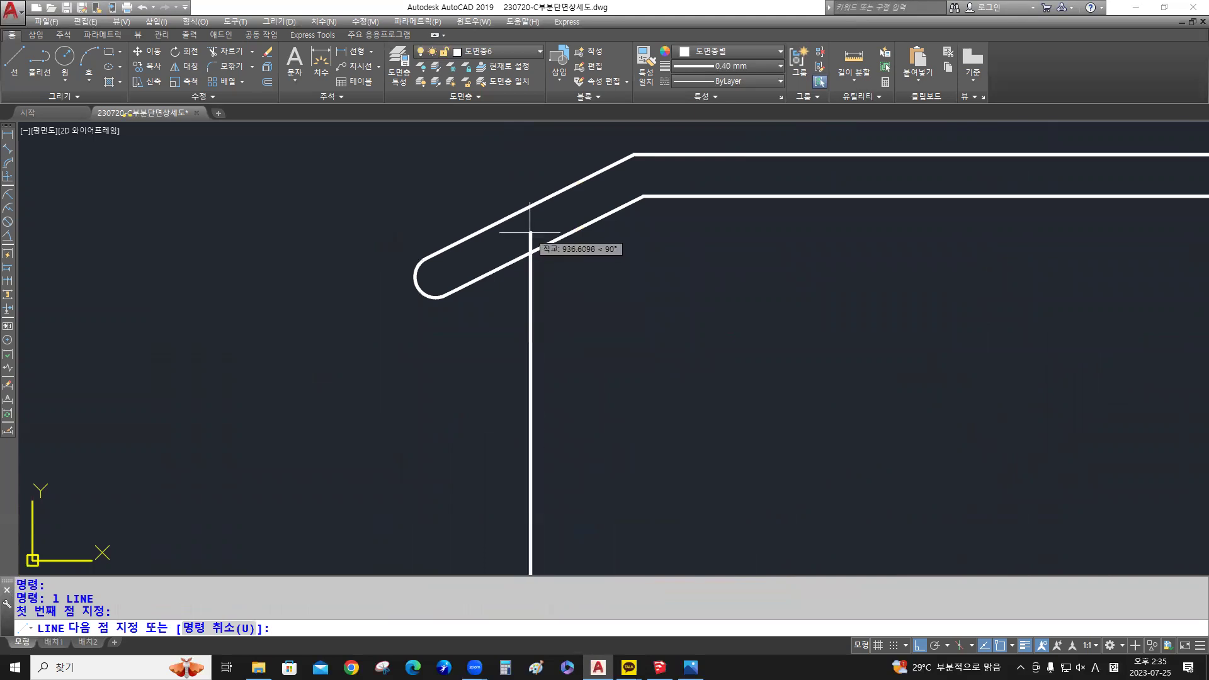
pyautogui.scroll(2, 529, 233)
pyautogui.scroll(2, 529, 233)
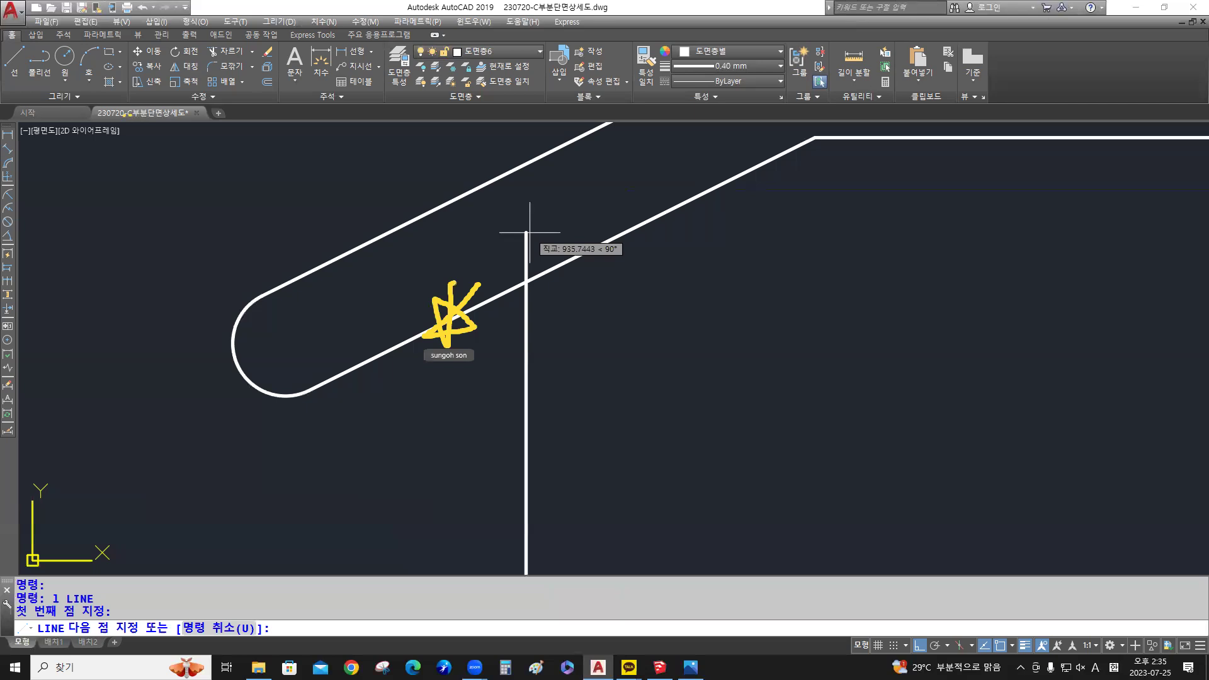
pyautogui.click(529, 231)
pyautogui.press('Return')
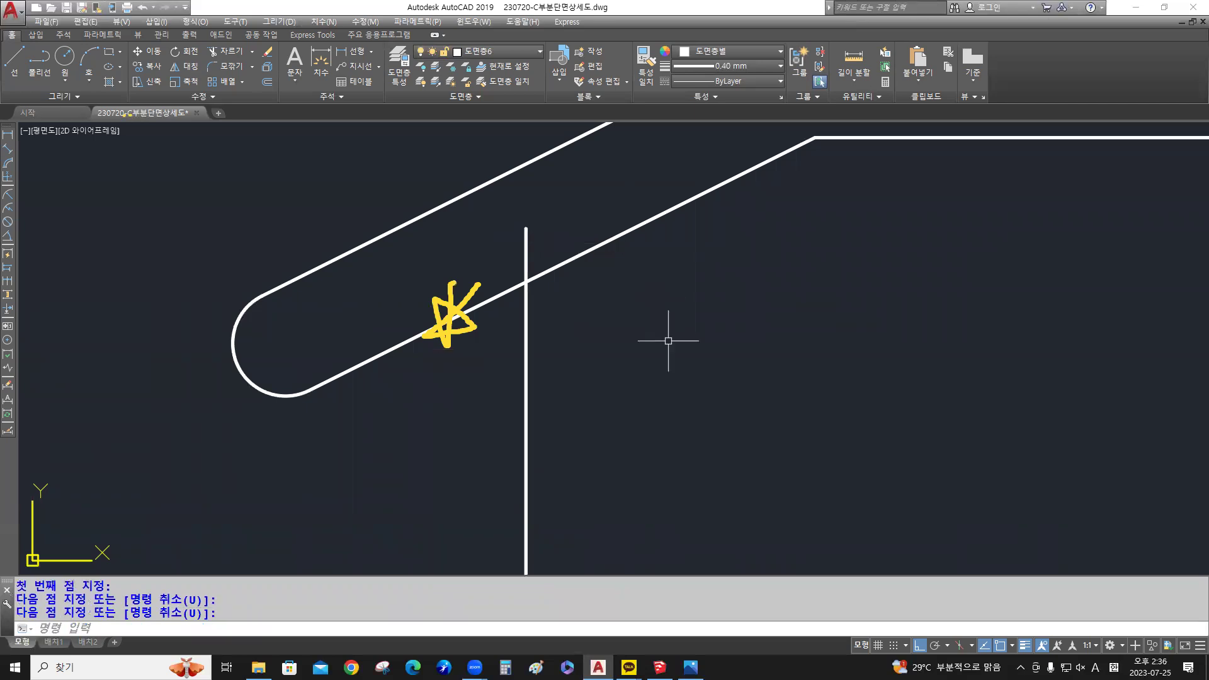
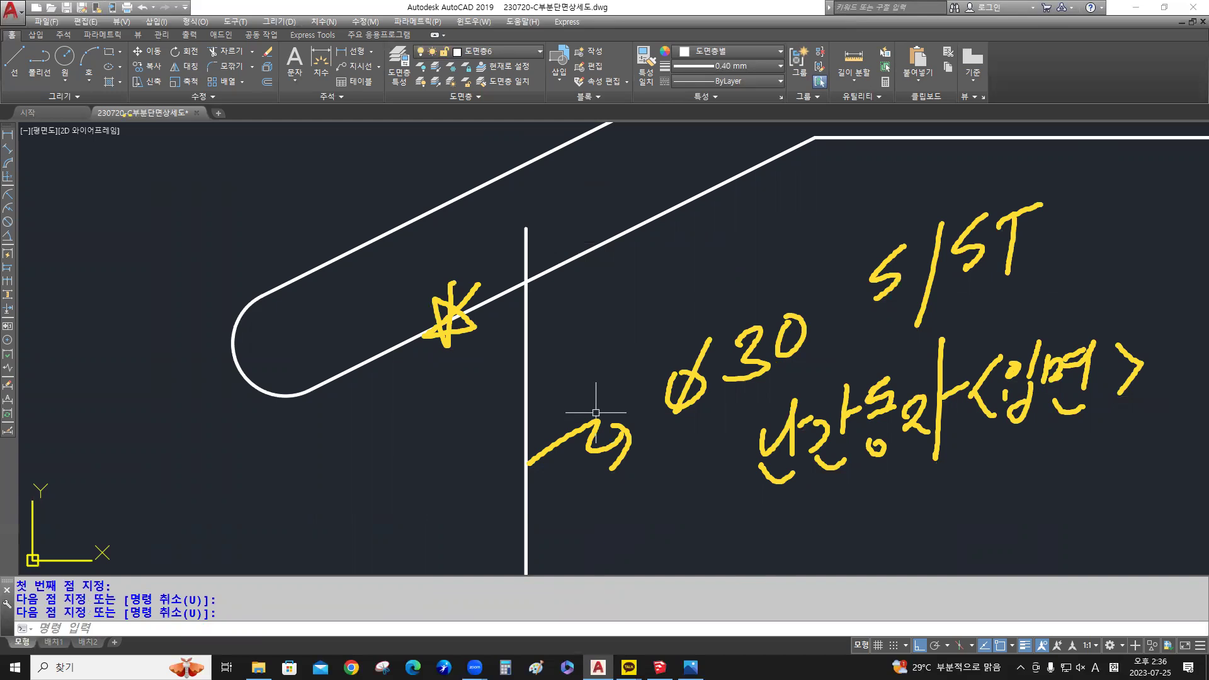
# Offset the vertical line 15 to both sides to form a 30-wide baluster
pyautogui.write('o')
pyautogui.press('Return')
pyautogui.write('15')
pyautogui.press('Return')
pyautogui.click(525, 414)
pyautogui.click(508, 414)
pyautogui.click(525, 414)
pyautogui.click(583, 395)
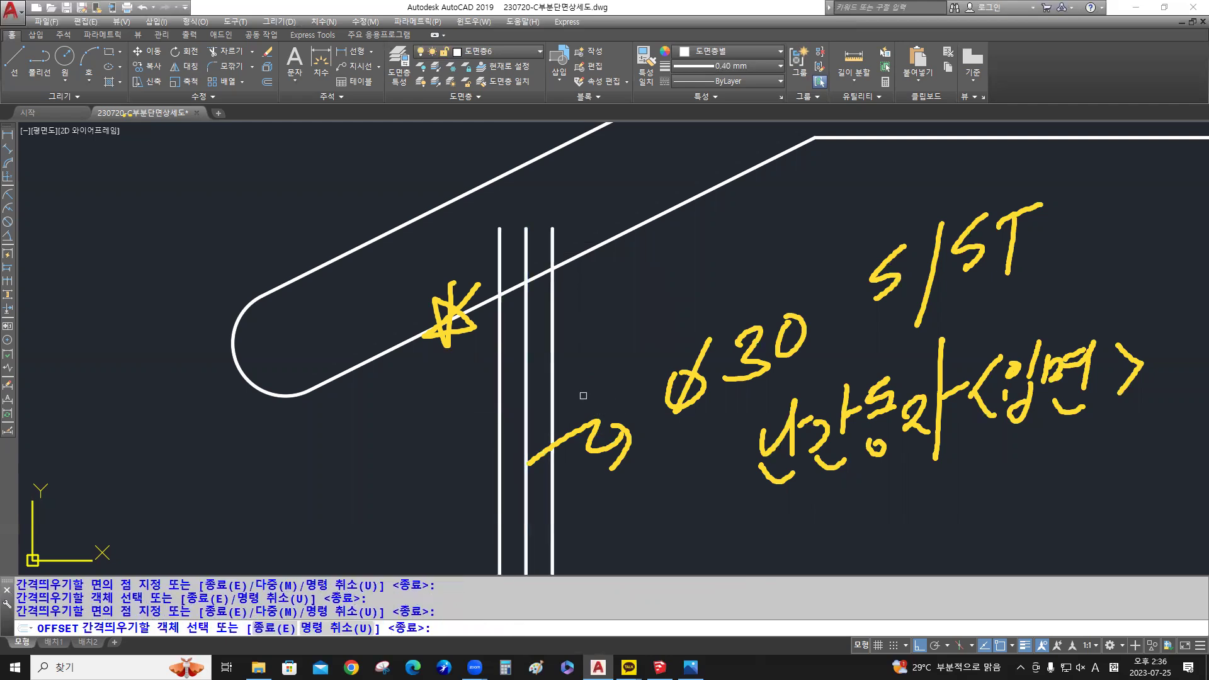
pyautogui.press('Return')
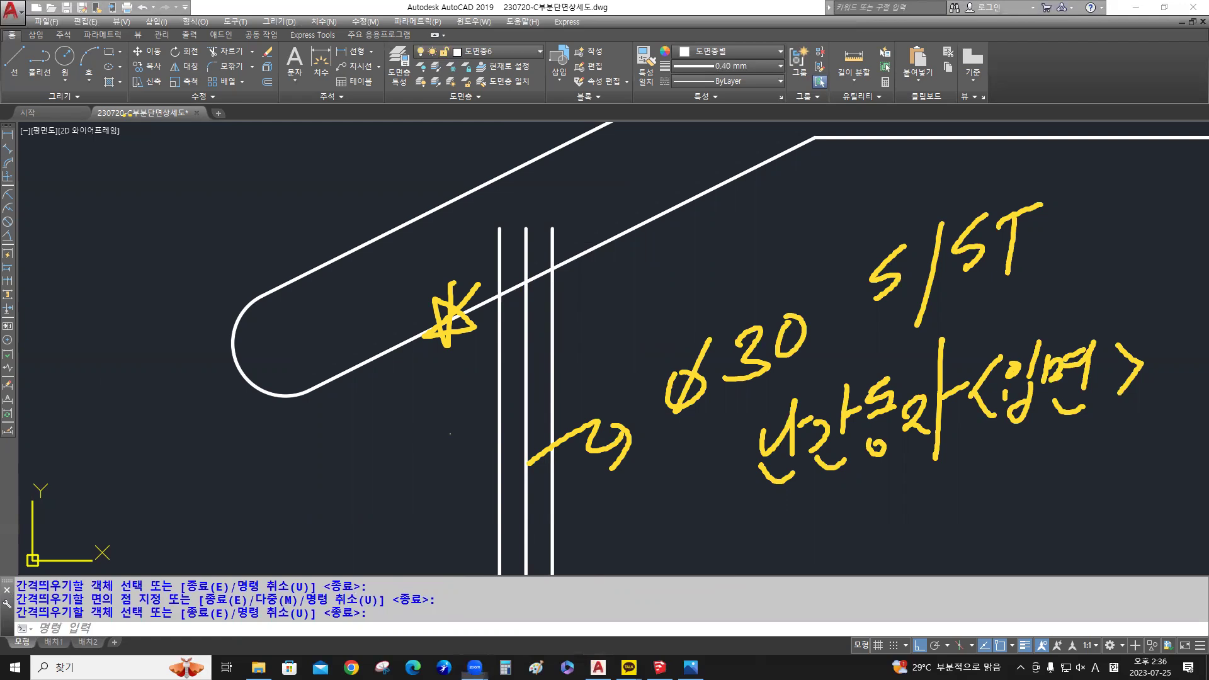
# Delete the baluster's original centre line
pyautogui.press('Return')
pyautogui.click(526, 405)
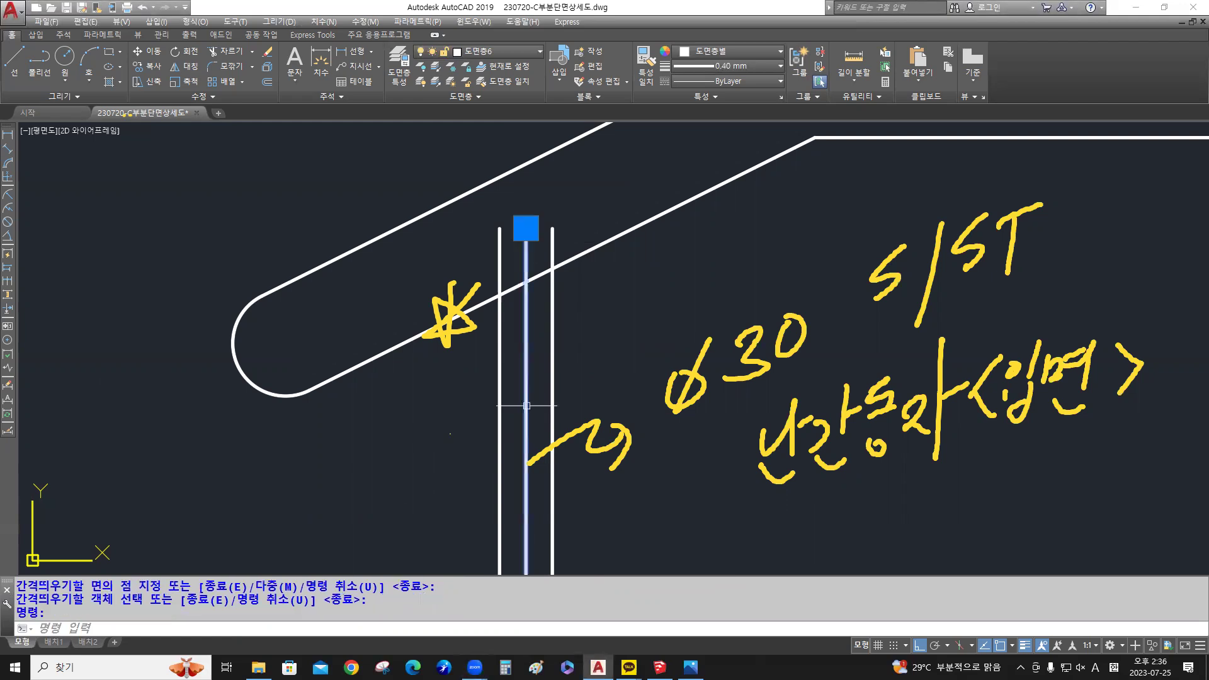
pyautogui.press('Delete')
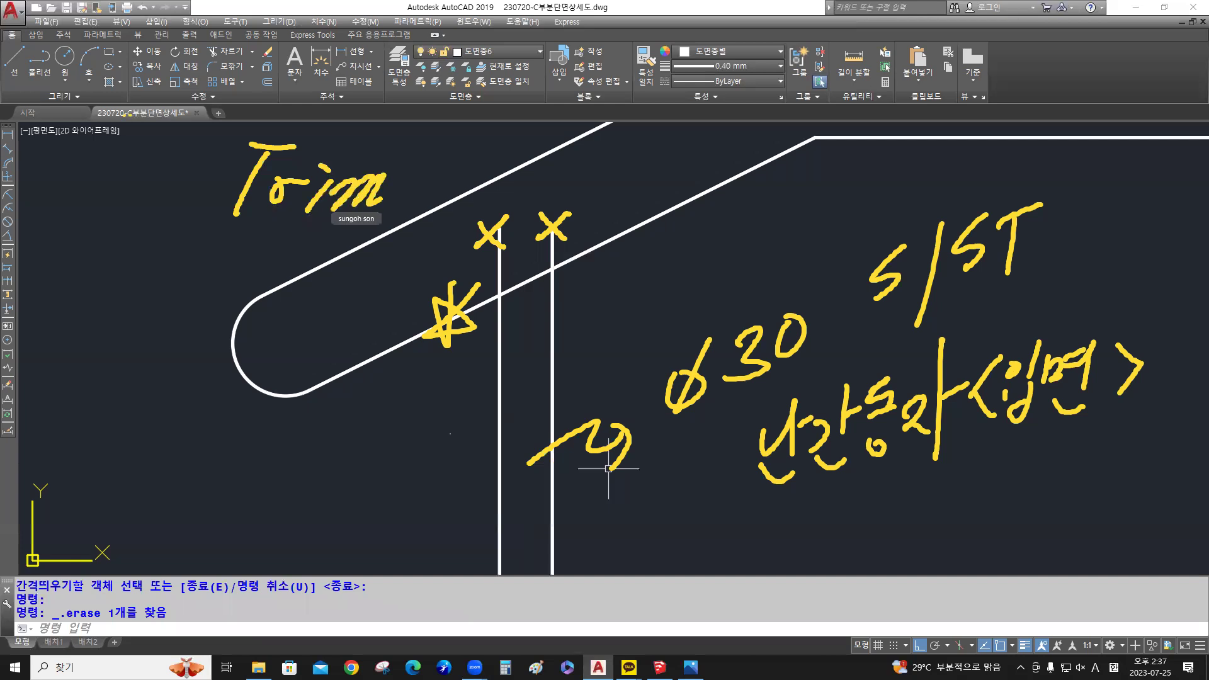
# Trim the ends of both baluster lines that project above the handrail's lower edge
pyautogui.write('tr')
pyautogui.press('Return')
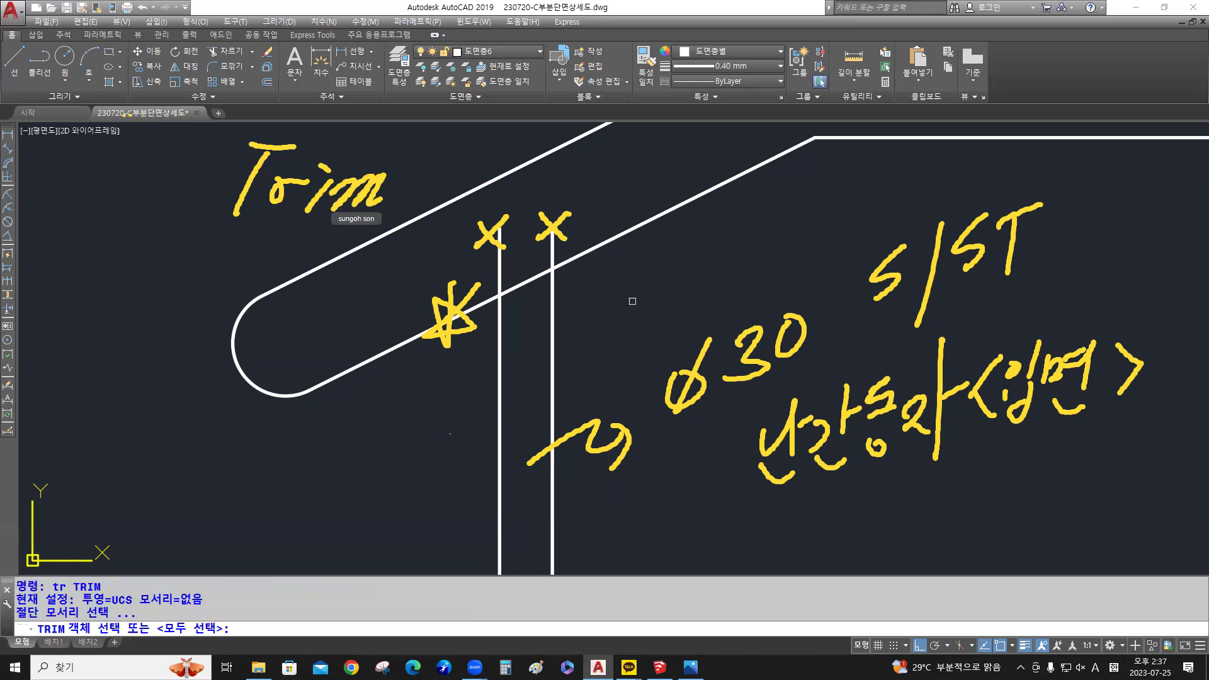
pyautogui.press('Return')
pyautogui.click(551, 260)
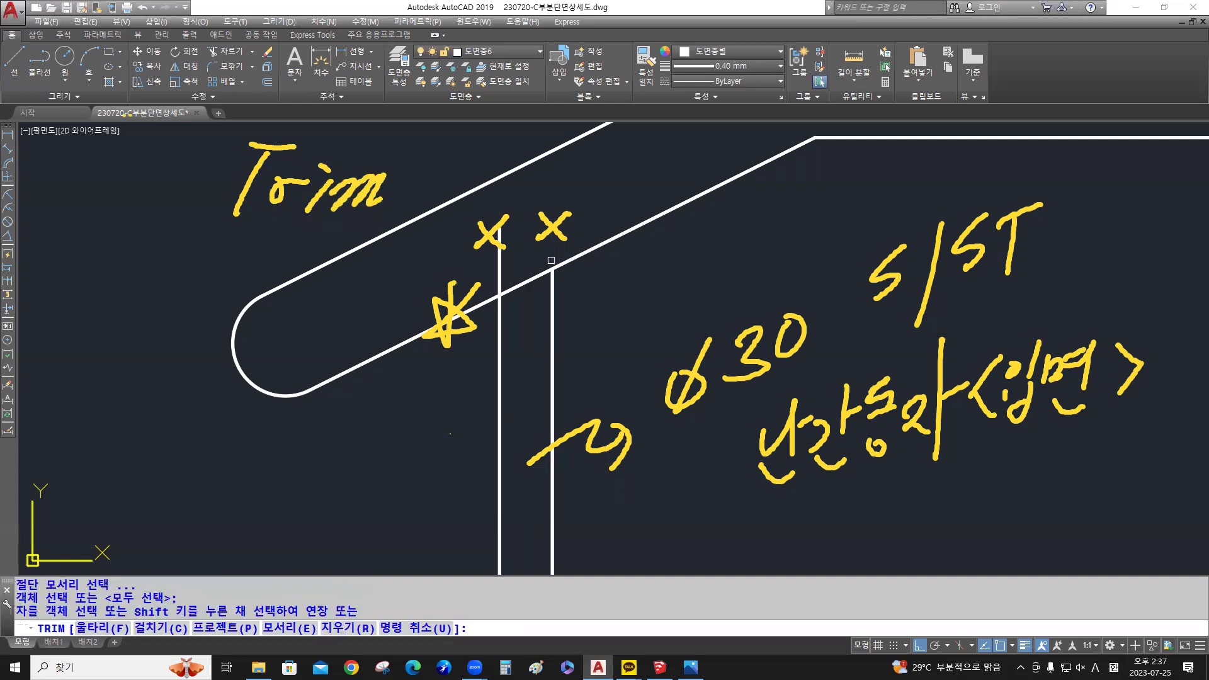
pyautogui.click(499, 270)
pyautogui.press('Return')
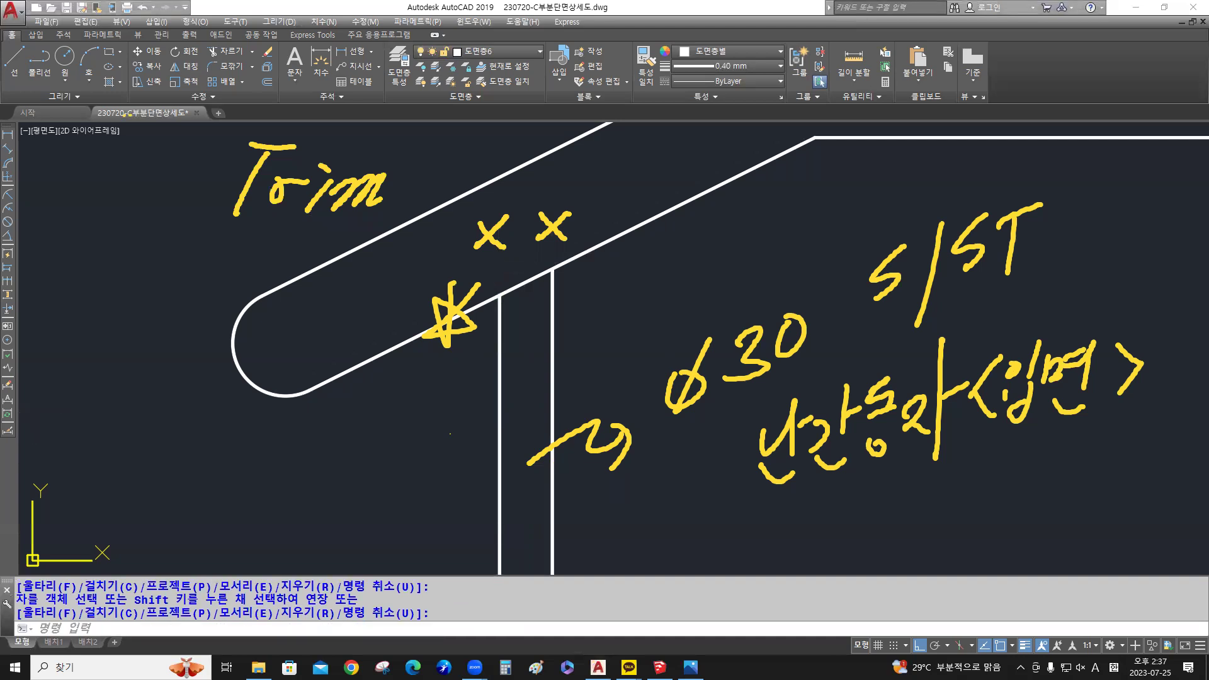
pyautogui.moveTo(261, 162); pyautogui.dragTo(399, 181)
pyautogui.moveTo(423, 301)
pyautogui.mouseDown()
pyautogui.moveTo(488, 246)
pyautogui.moveTo(531, 262)
pyautogui.mouseUp()
pyautogui.moveTo(451, 441)
pyautogui.mouseDown()
pyautogui.moveTo(632, 440)
pyautogui.moveTo(621, 391)
pyautogui.moveTo(818, 334)
pyautogui.moveTo(1093, 197)
pyautogui.moveTo(1030, 359)
pyautogui.moveTo(777, 464)
pyautogui.moveTo(848, 413)
pyautogui.moveTo(1009, 411)
pyautogui.moveTo(1071, 354)
pyautogui.moveTo(599, 332)
pyautogui.mouseUp()
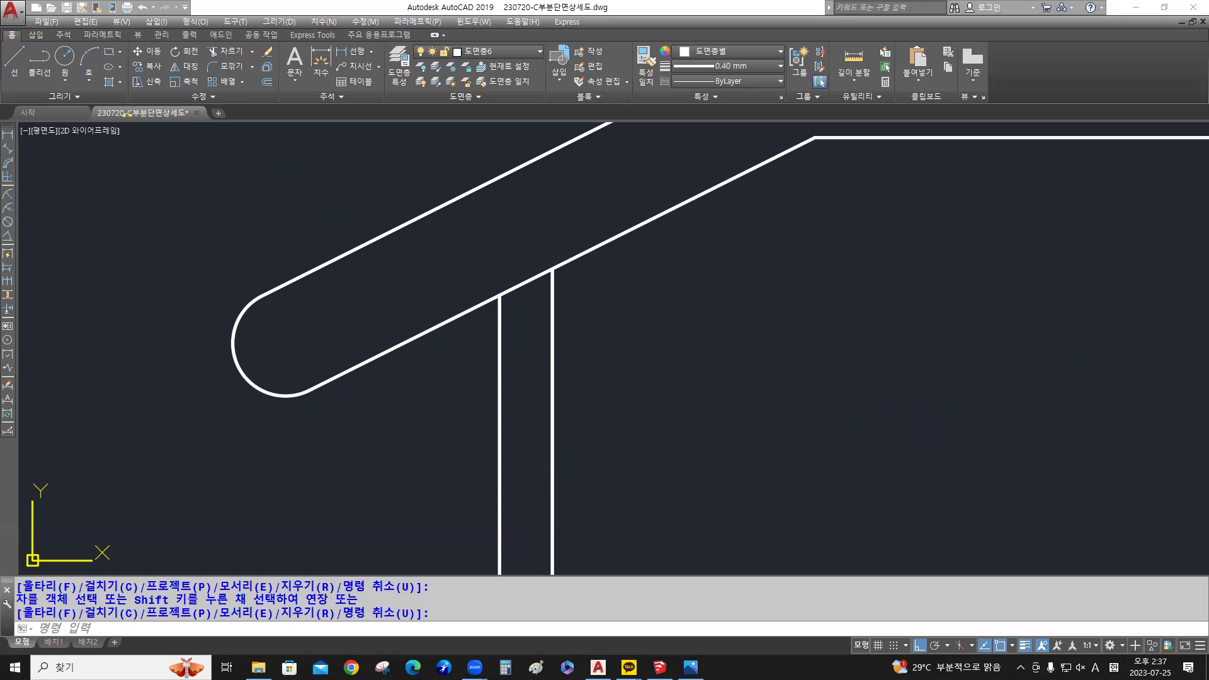
# Copy the two baluster lines from the lower step's outer corner to the upper step's outer corner on the blue finish line
pyautogui.scroll(-3, 587, 345)
pyautogui.moveTo(588, 345); pyautogui.dragTo(419, 227, button='middle')
pyautogui.scroll(-4, 452, 290)
pyautogui.moveTo(451, 291); pyautogui.dragTo(450, 258, button='middle')
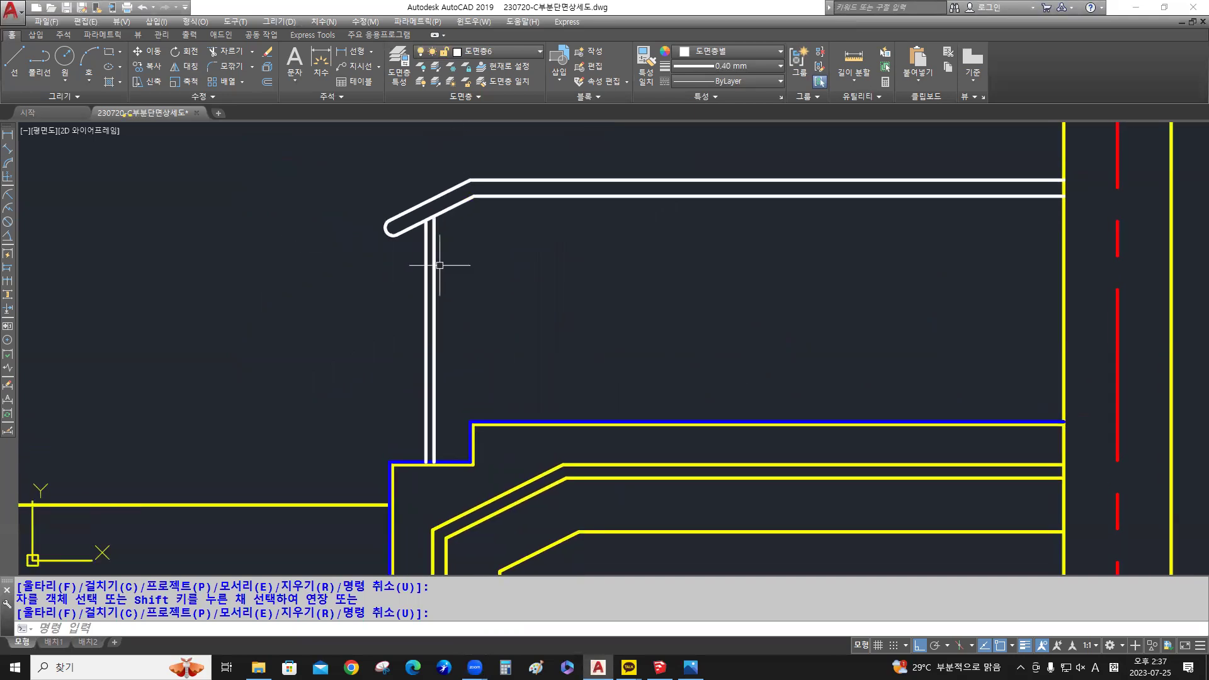
pyautogui.write('co')
pyautogui.press('Return')
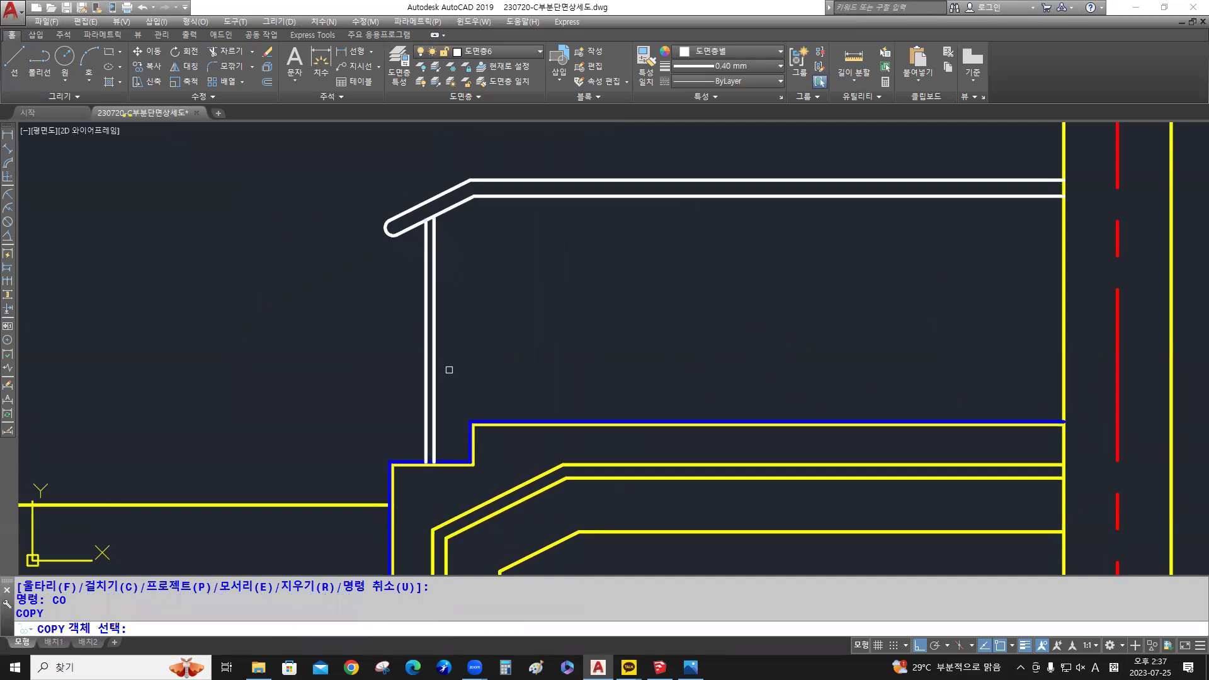
pyautogui.click(457, 370)
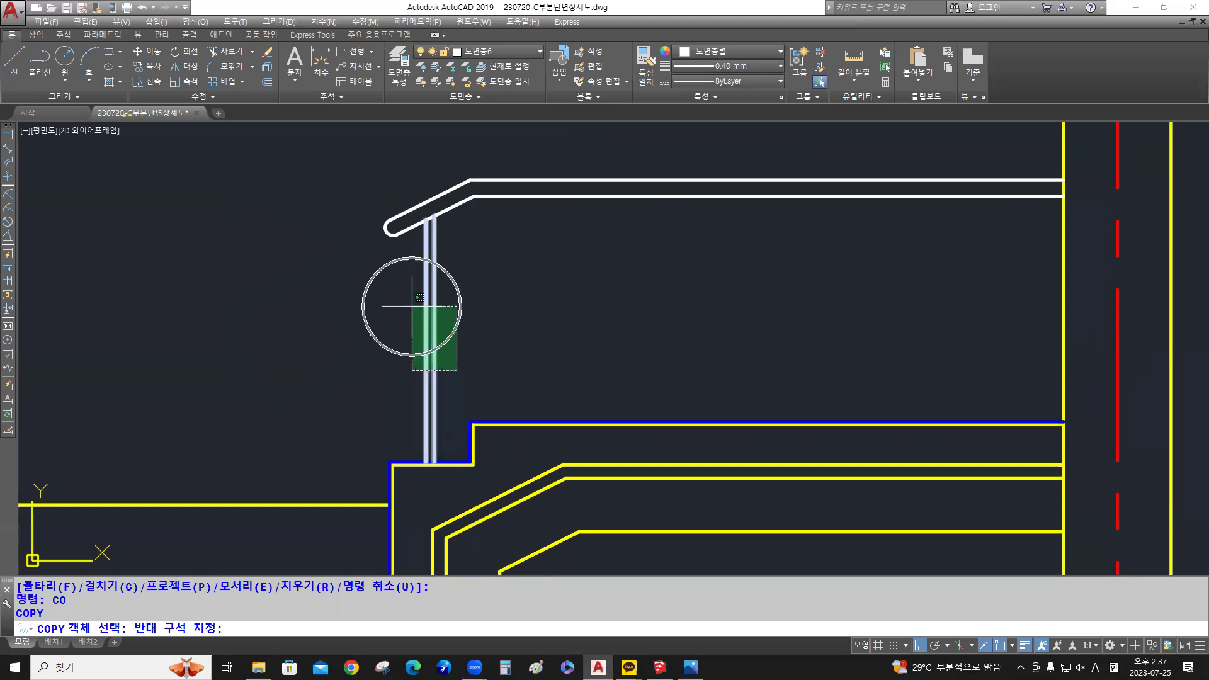
pyautogui.click(412, 305)
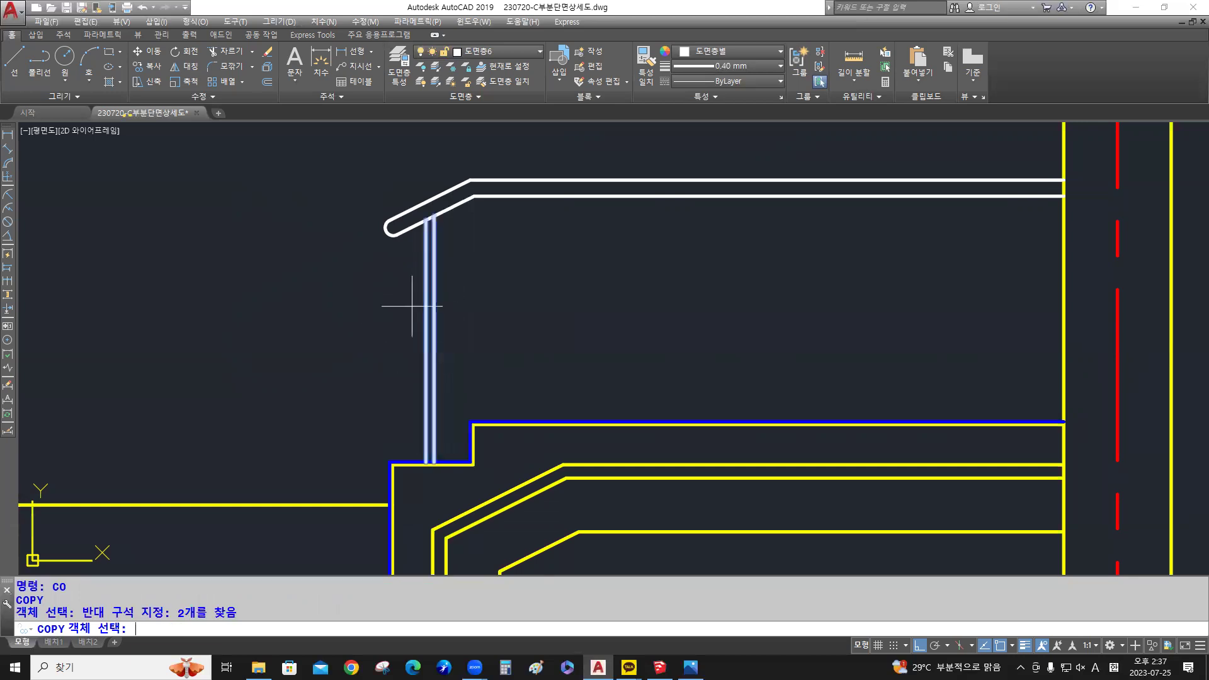
pyautogui.press('Return')
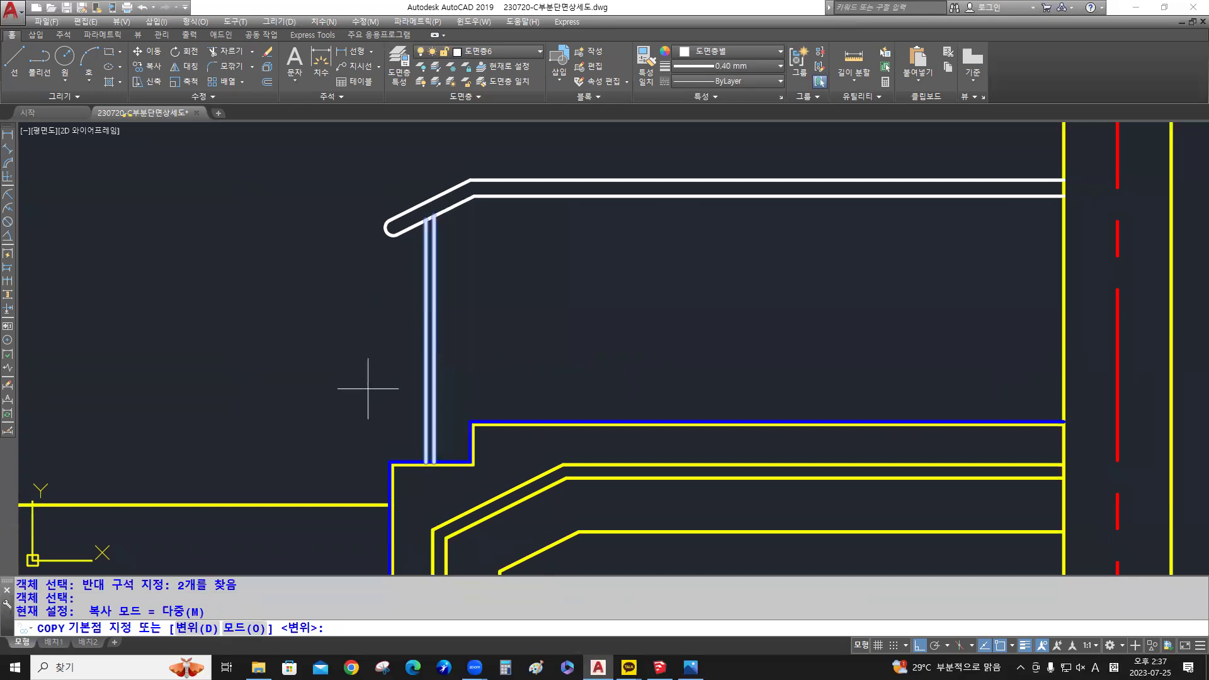
pyautogui.scroll(-1, 367, 389)
pyautogui.scroll(3, 450, 434)
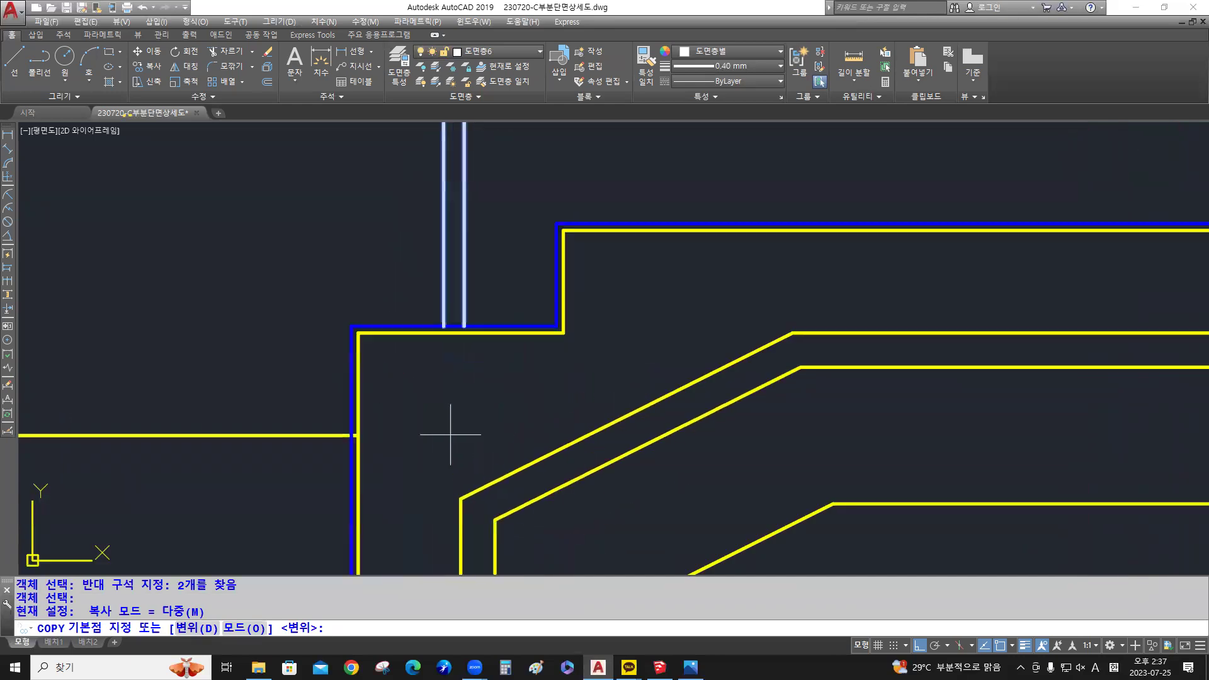
pyautogui.scroll(2, 412, 446)
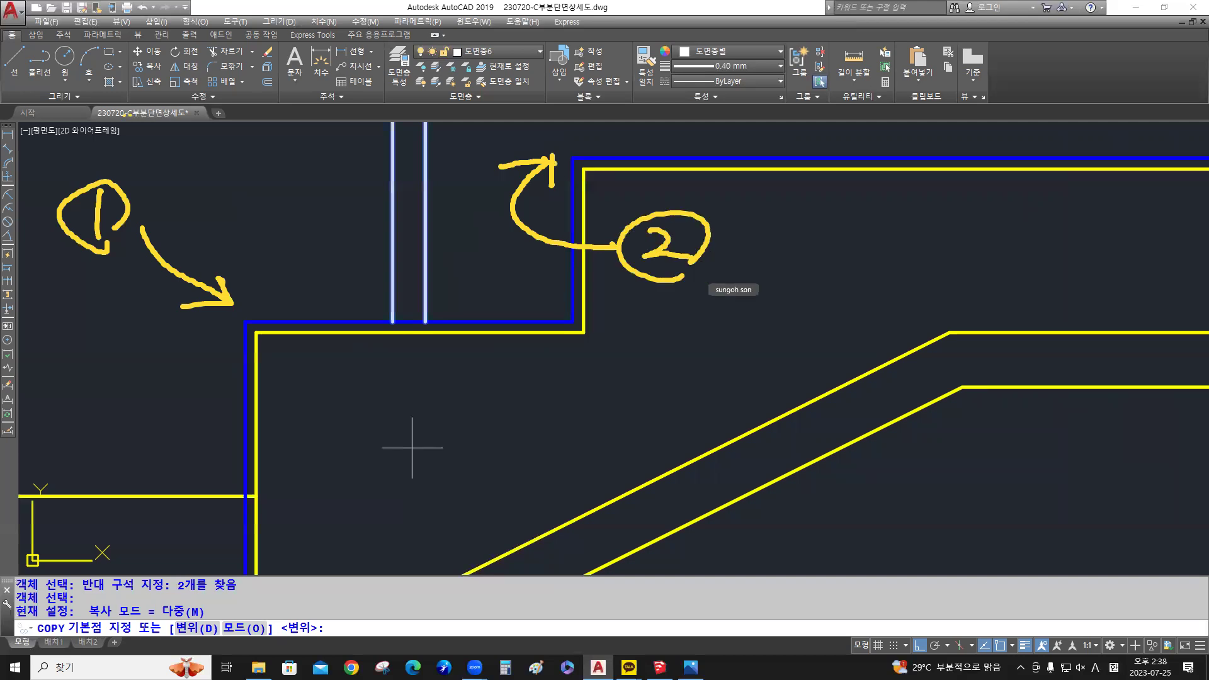
pyautogui.click(245, 321)
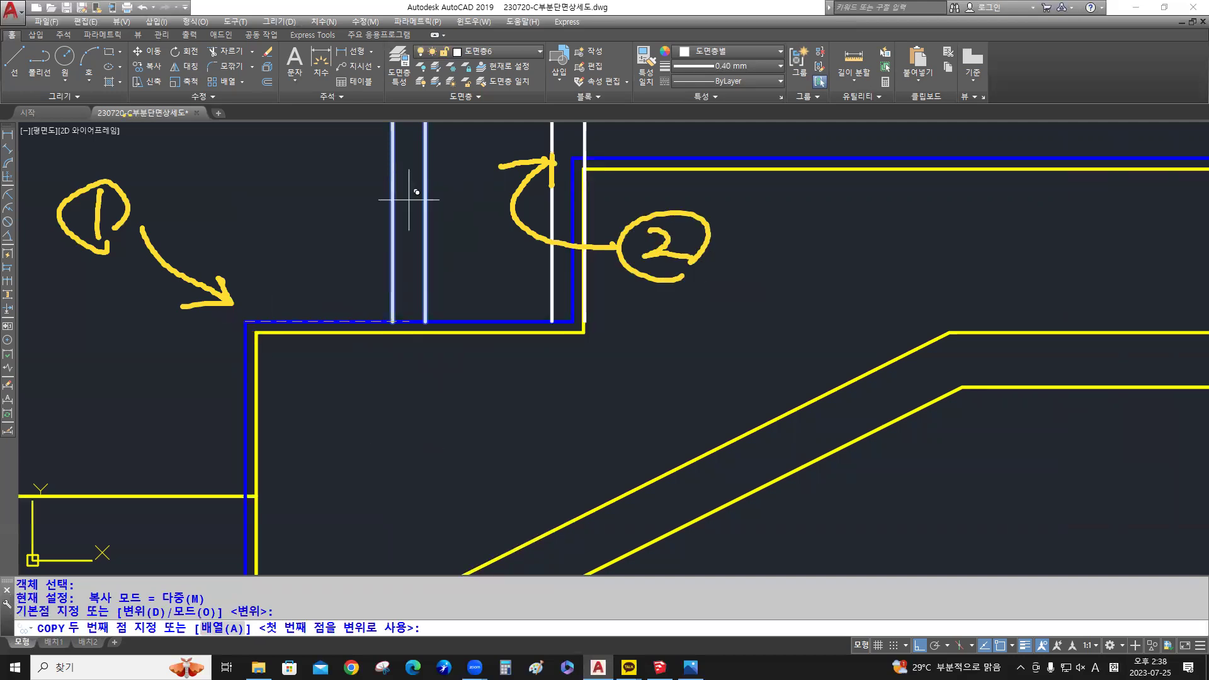
pyautogui.click(572, 157)
pyautogui.press('space')
# Trim the ends of the upper step's two baluster lines that project above the handrail's lower edge
pyautogui.scroll(-3, 551, 246)
pyautogui.moveTo(552, 247); pyautogui.dragTo(493, 378, button='middle')
pyautogui.scroll(-2, 494, 370)
pyautogui.moveTo(505, 329)
pyautogui.mouseDown(button='middle')
pyautogui.moveTo(491, 340)
pyautogui.moveTo(499, 373)
pyautogui.moveTo(441, 388)
pyautogui.mouseUp(button='middle')
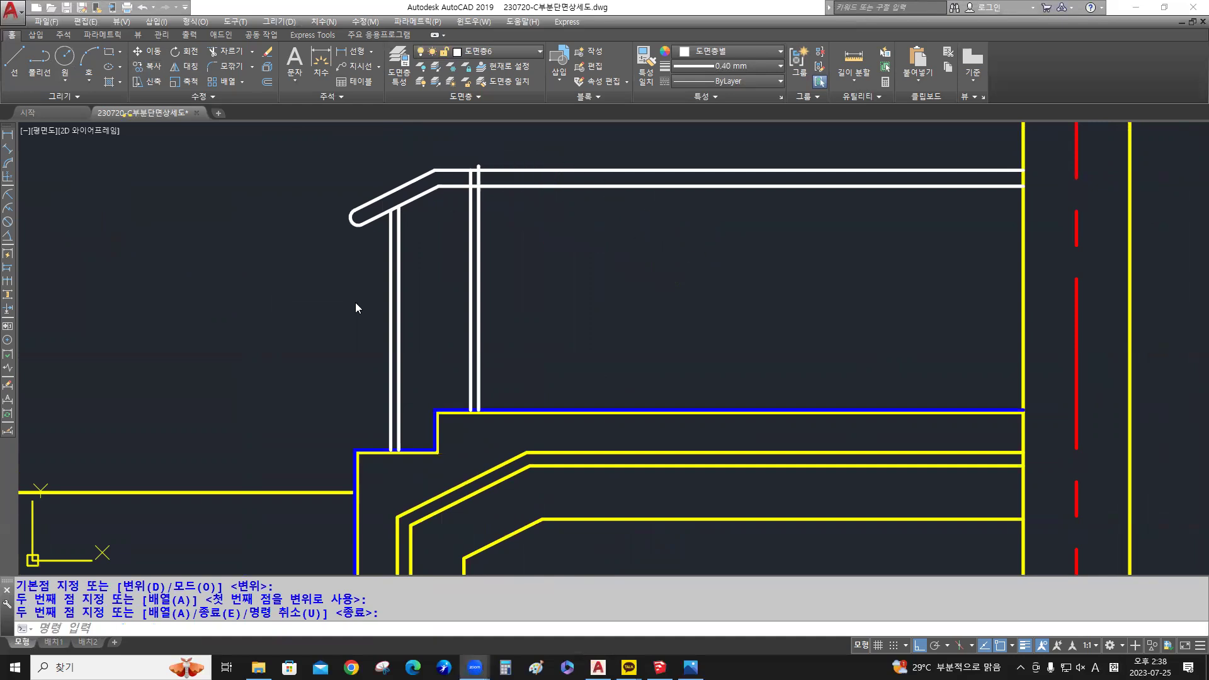
pyautogui.scroll(6, 460, 163)
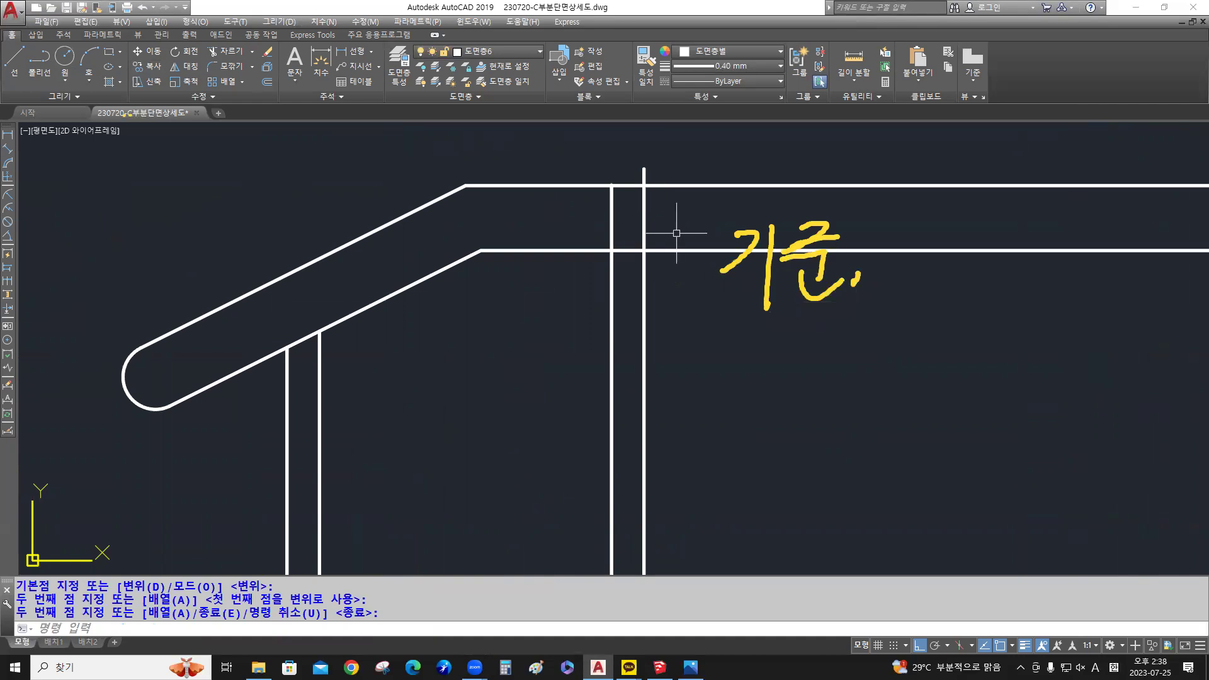
pyautogui.press('Escape')
pyautogui.write('tr')
pyautogui.press('Return')
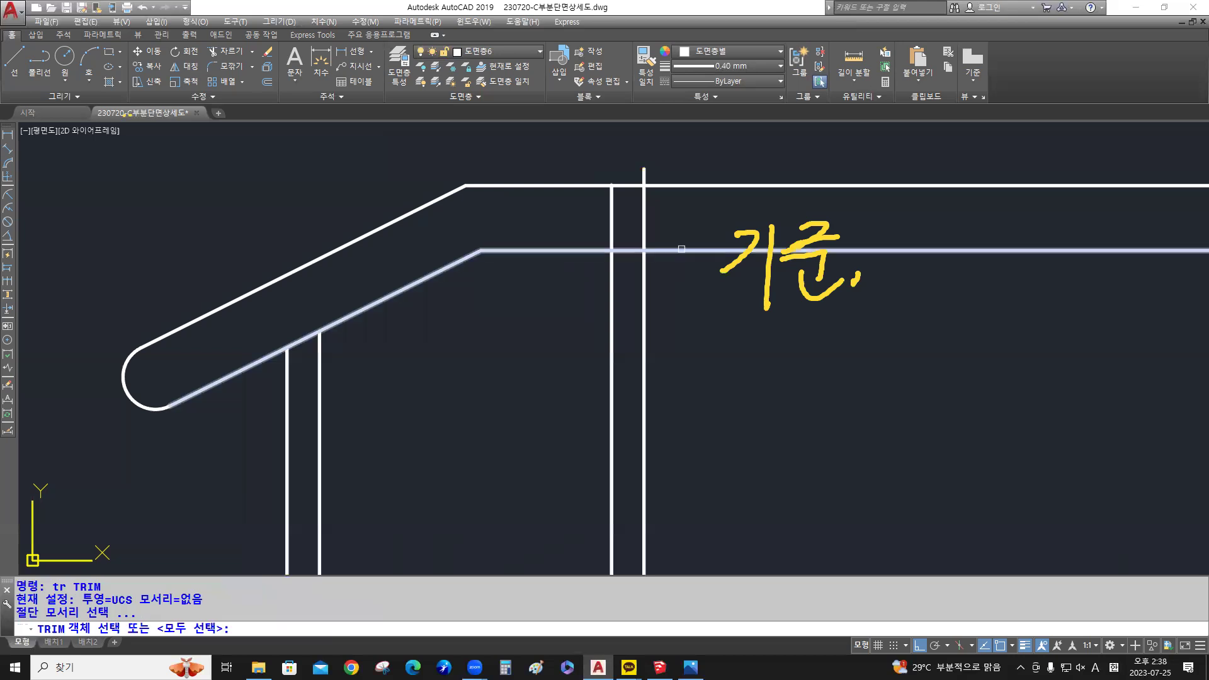
pyautogui.click(683, 246)
pyautogui.press('Return')
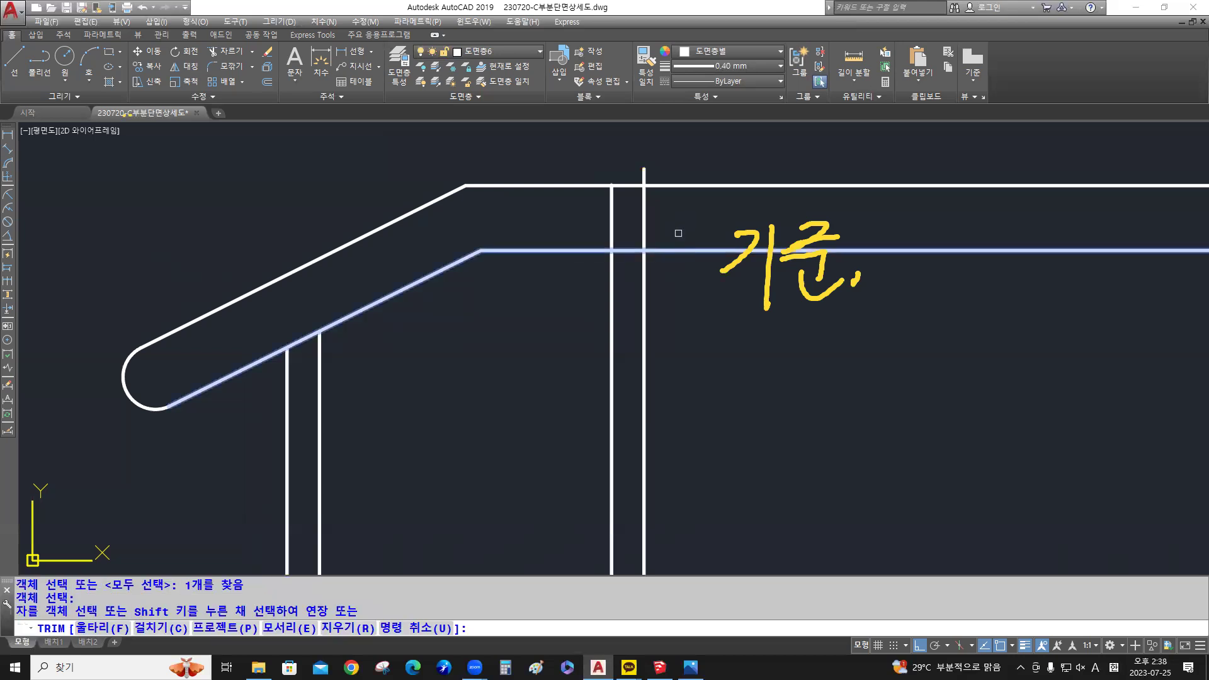
pyautogui.click(678, 233)
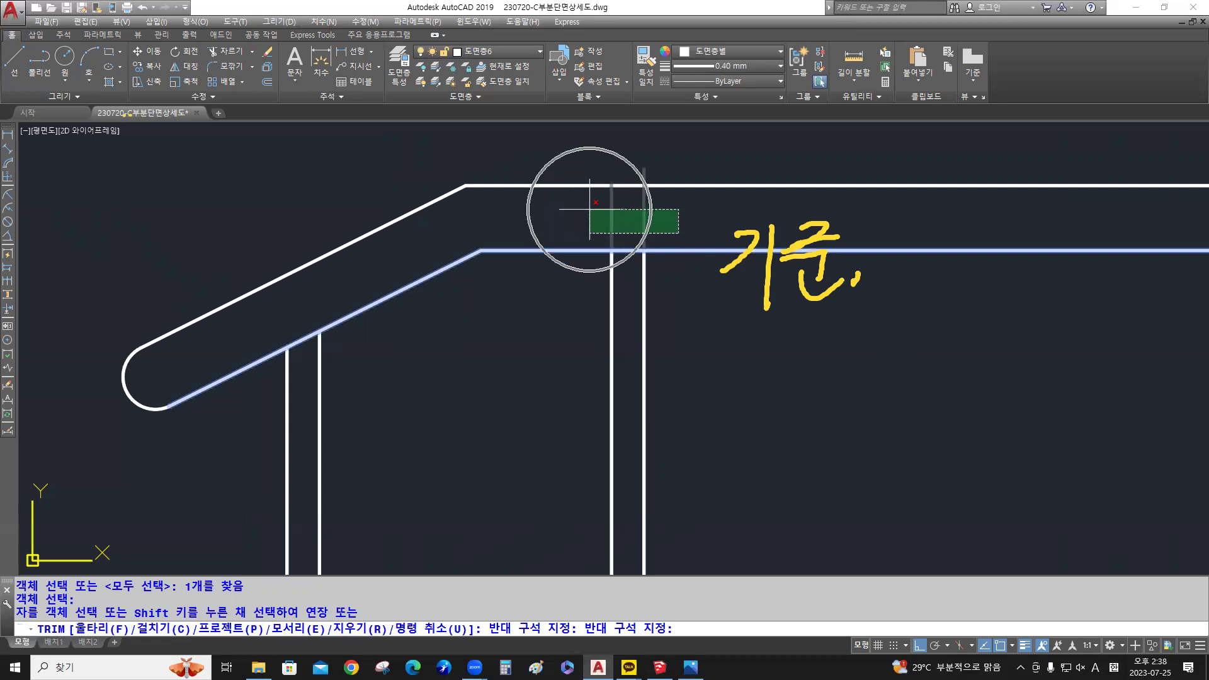
pyautogui.click(590, 208)
pyautogui.press('Return')
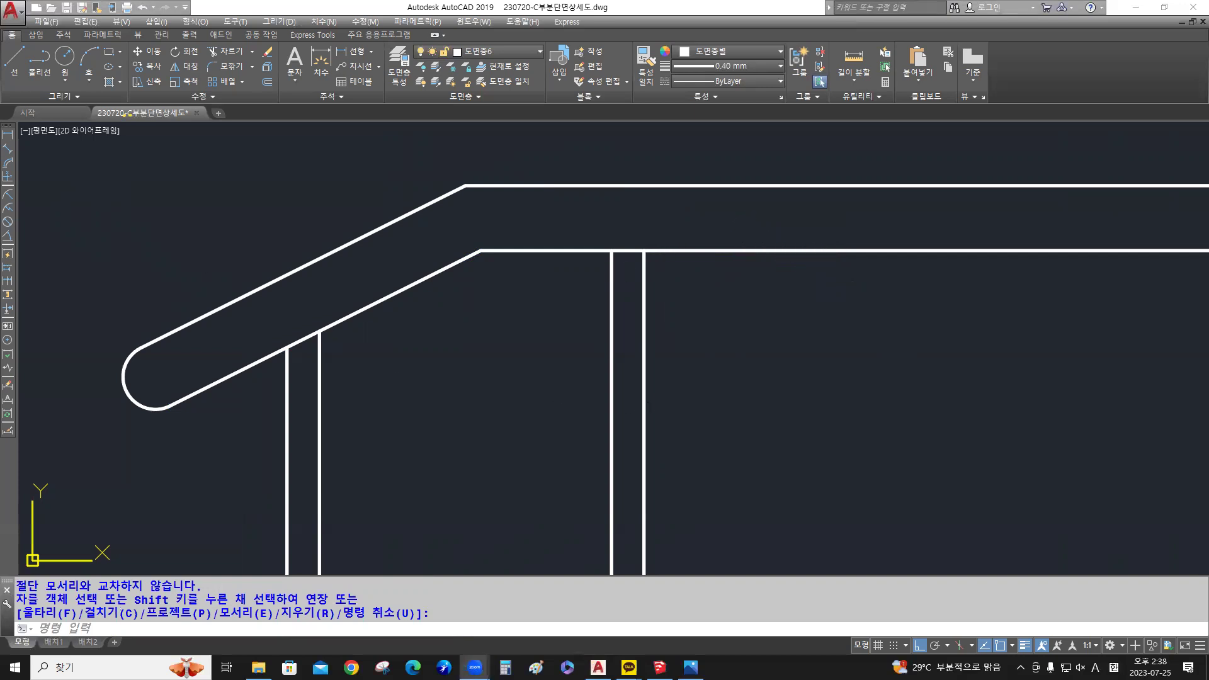
pyautogui.scroll(-5, 346, 291)
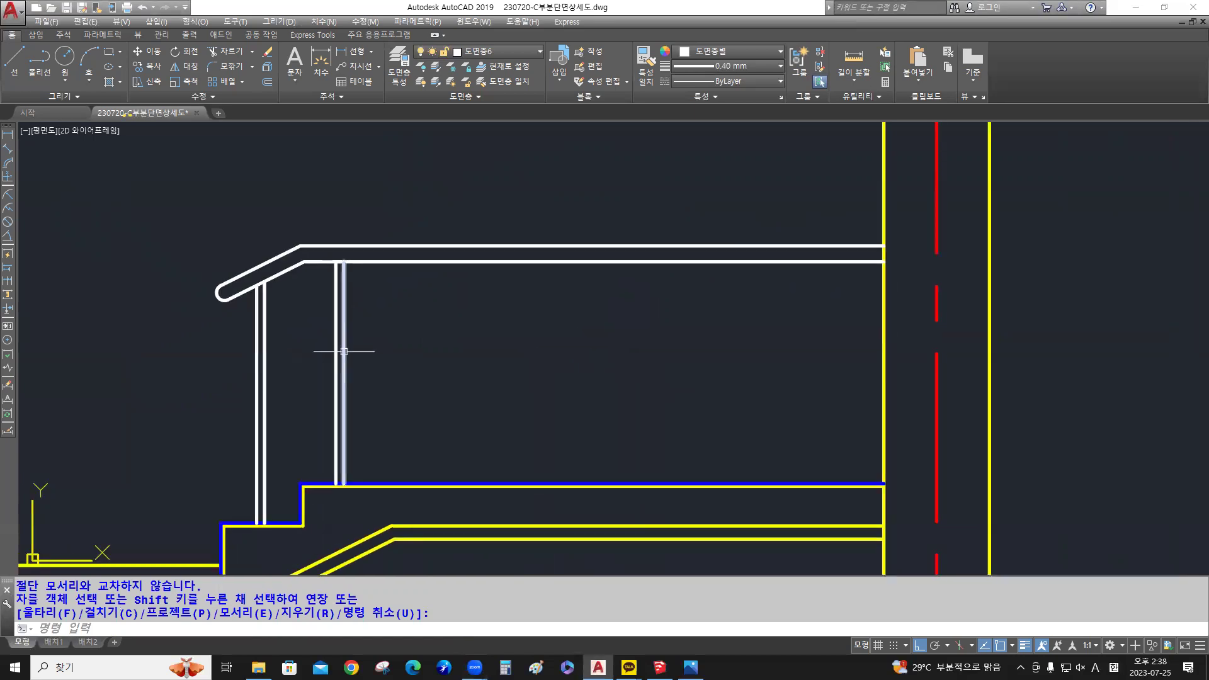
pyautogui.press('Return')
pyautogui.write('r')
pyautogui.press('Return')
pyautogui.click(375, 377)
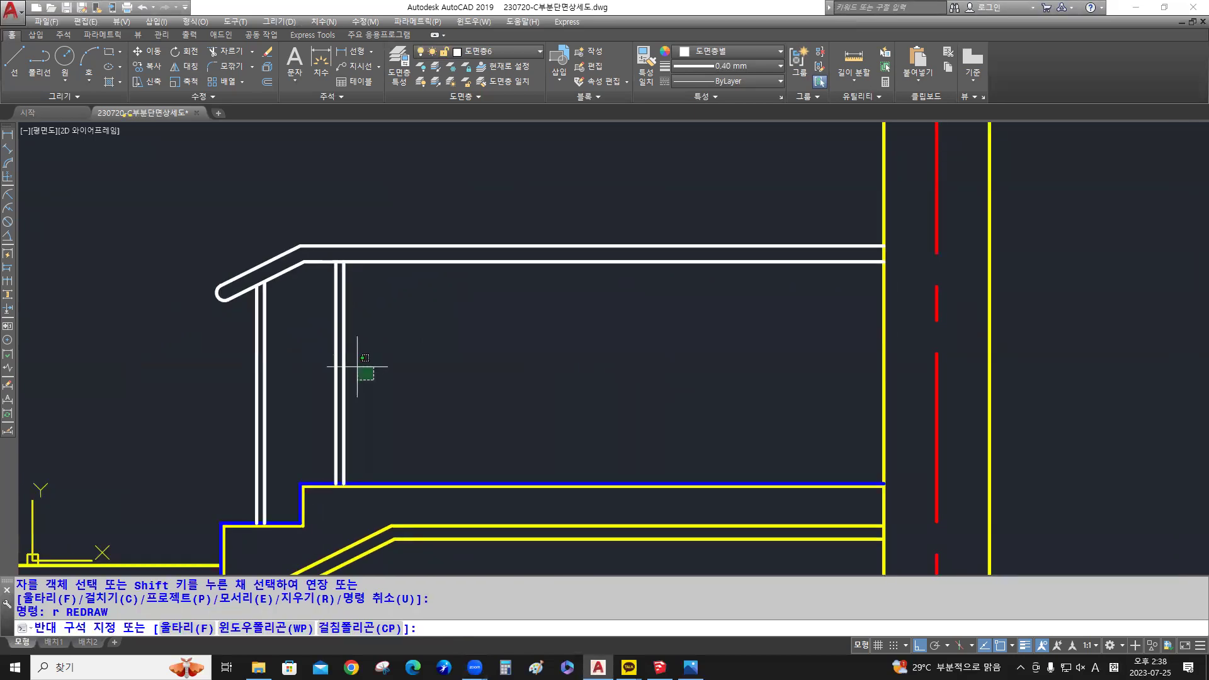
pyautogui.press('Escape')
pyautogui.press('Escape')
pyautogui.press('Escape')
pyautogui.press('Escape')
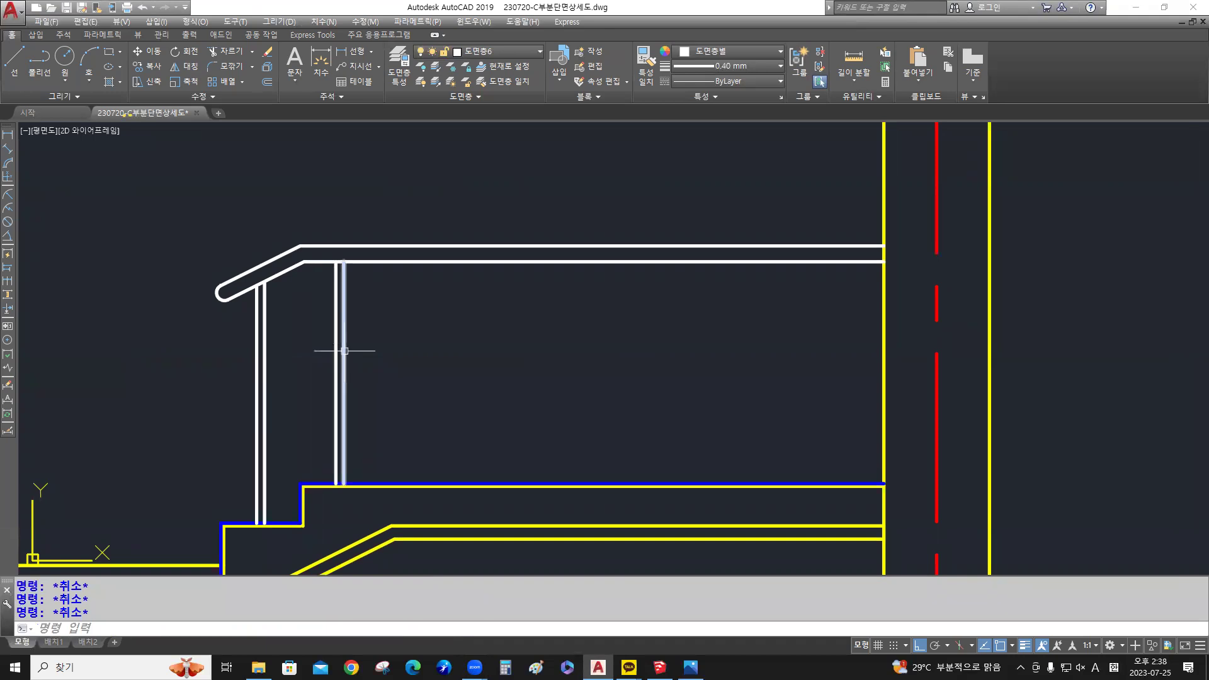
pyautogui.write('ar')
pyautogui.press('Return')
pyautogui.click(385, 340)
pyautogui.click(291, 396)
pyautogui.press('Return')
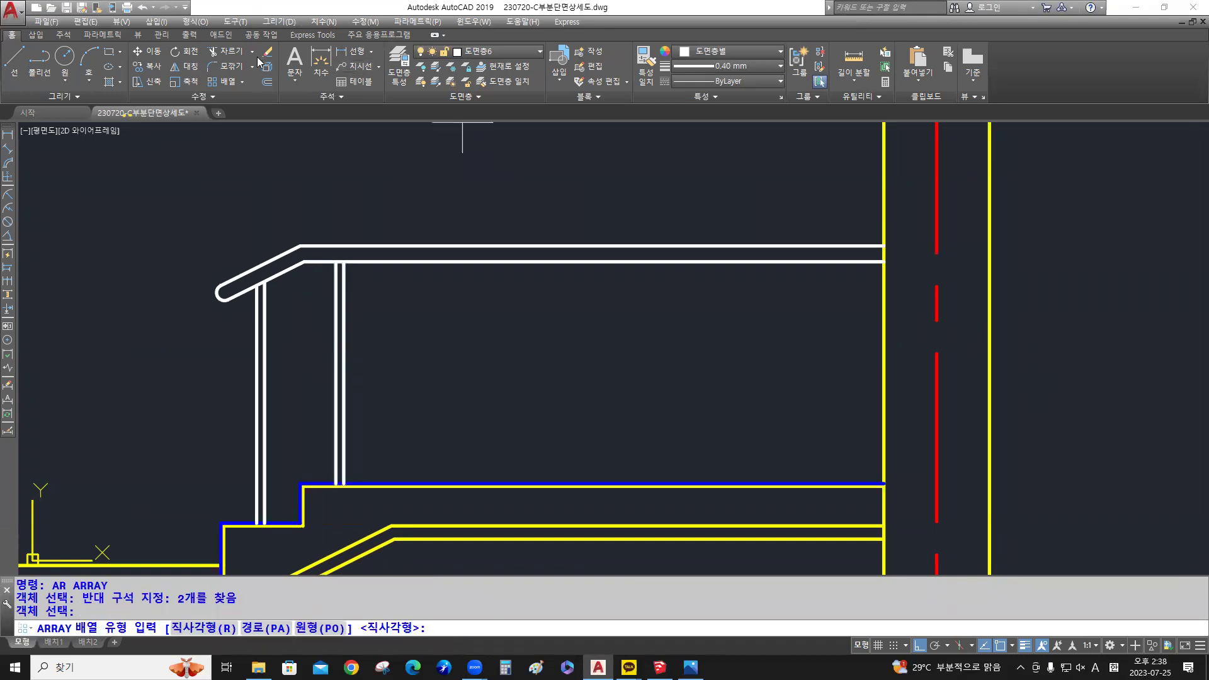
pyautogui.press('Escape')
pyautogui.press('Escape')
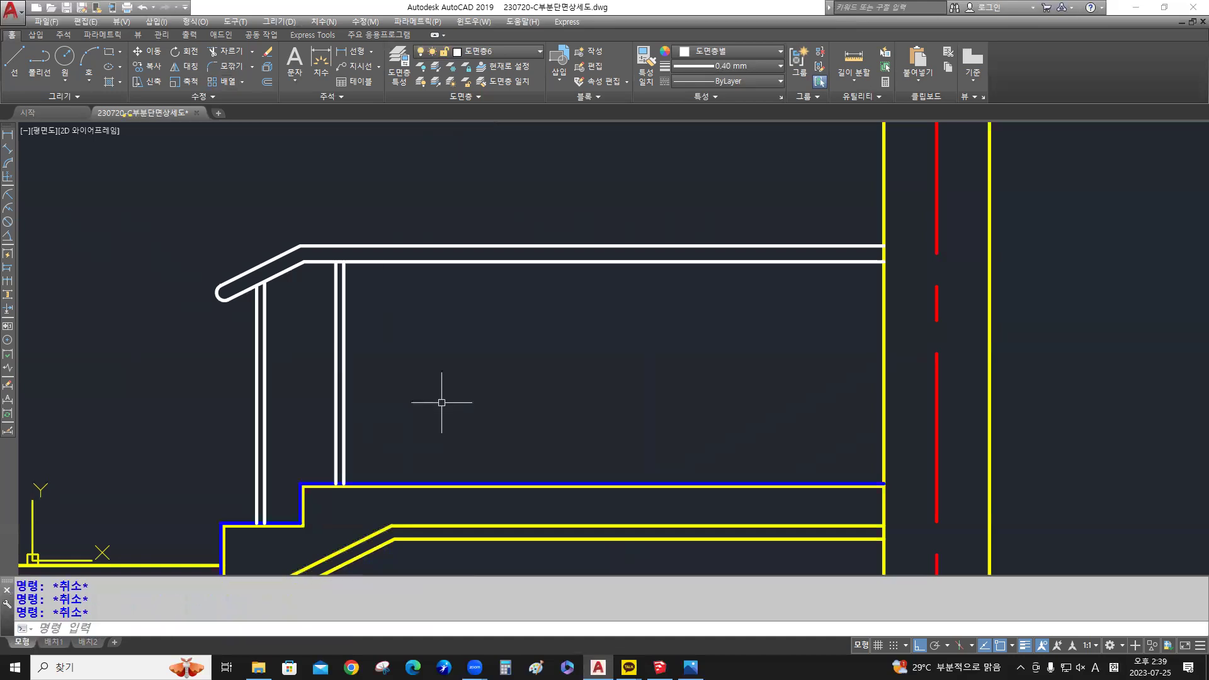
# Create a rectangular array of the upper step's baluster with 1 row and a column spacing of 200
pyautogui.write('ar')
pyautogui.press('Return')
pyautogui.click(401, 409)
pyautogui.click(302, 335)
pyautogui.press('Return')
pyautogui.press('Return')
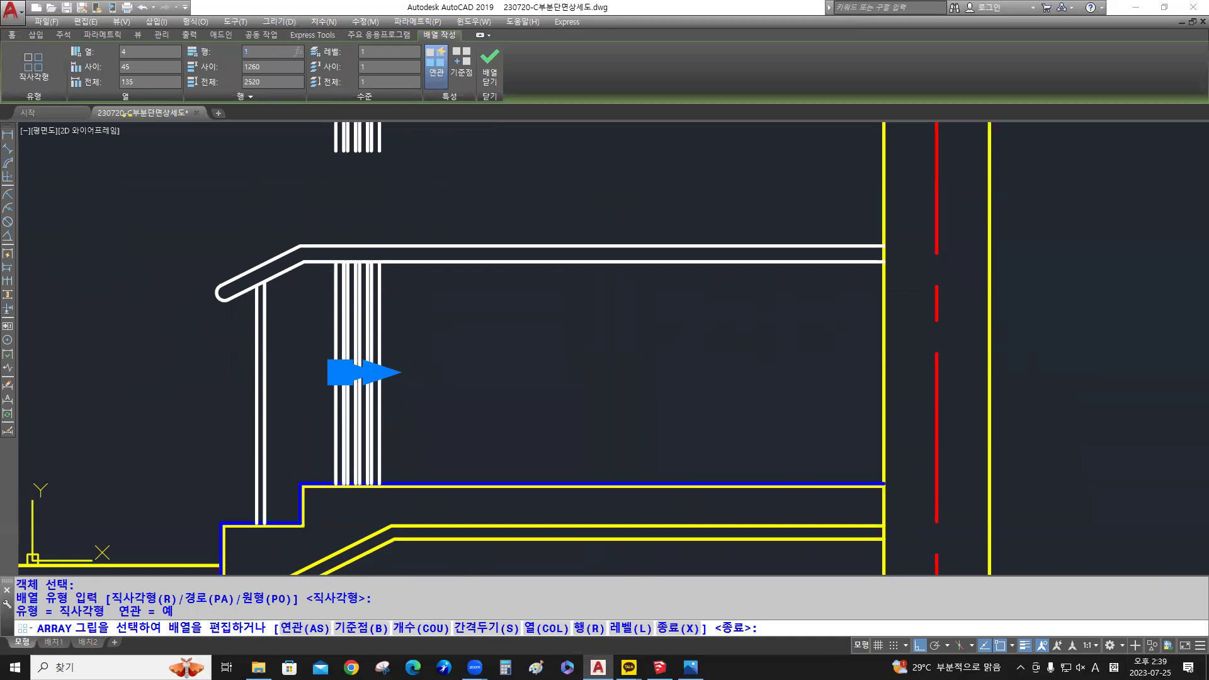
pyautogui.write('1')
pyautogui.press('Return')
pyautogui.write('200')
pyautogui.press('Return')
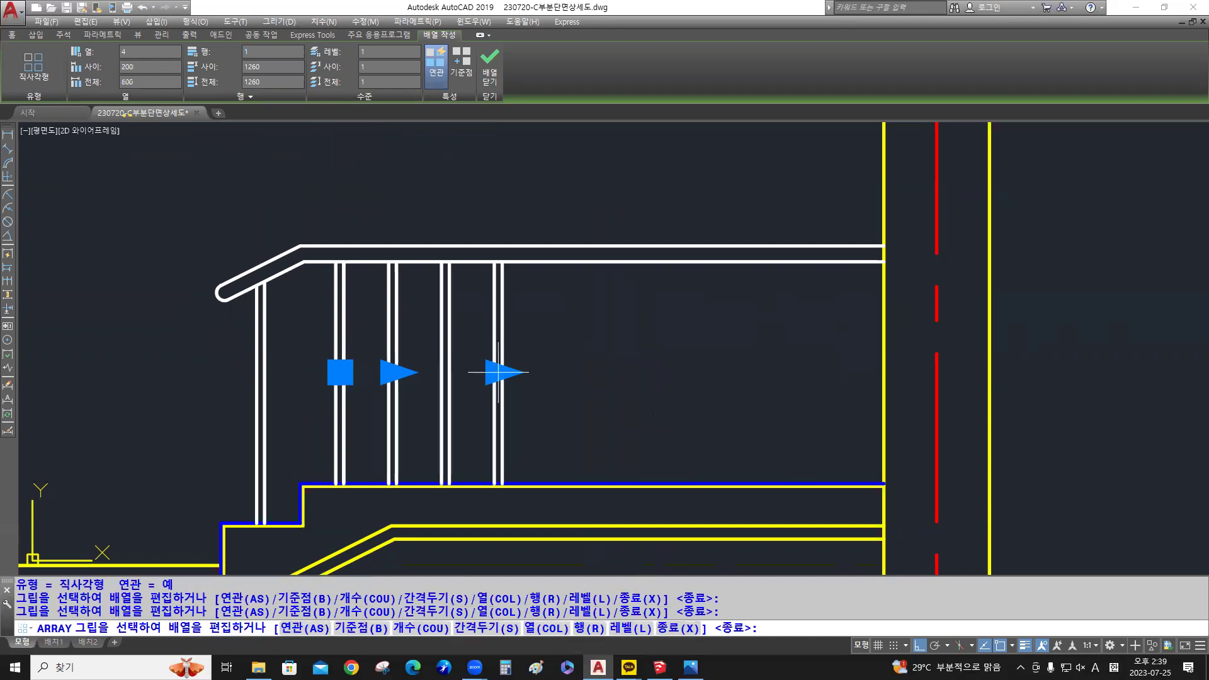
# Stretch the baluster array to 11 columns so it reaches the wall, and finish the array
pyautogui.click(498, 372)
pyautogui.click(499, 372)
pyautogui.click(501, 371)
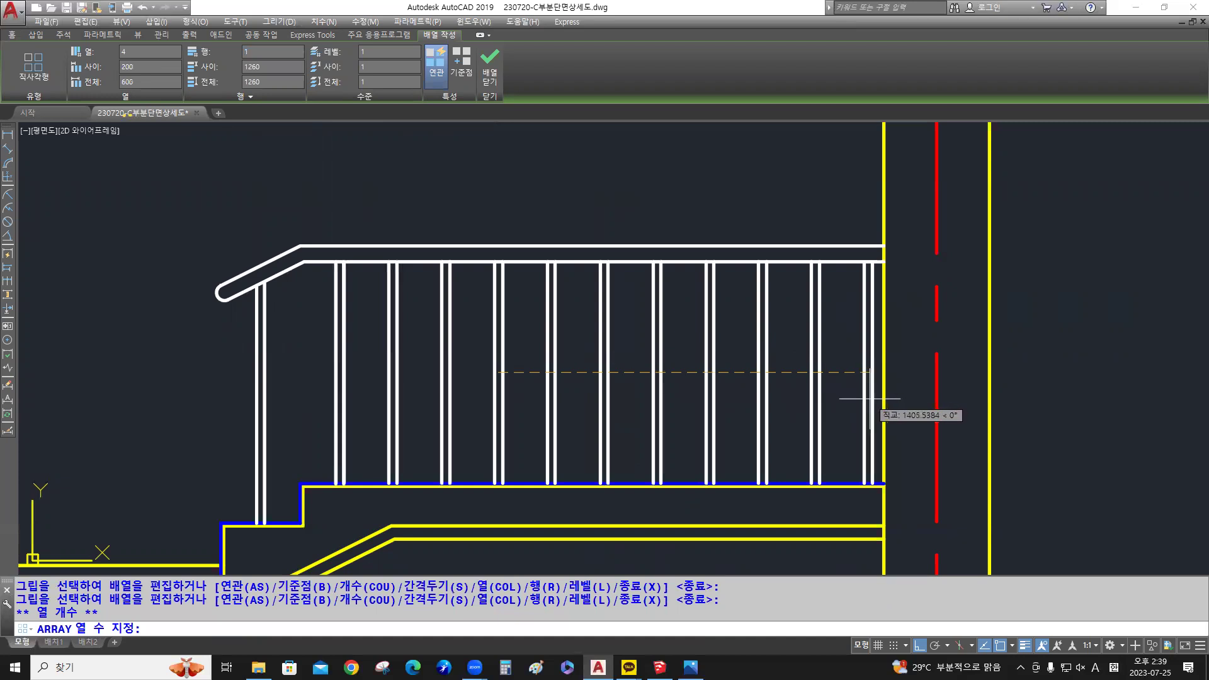
pyautogui.click(870, 398)
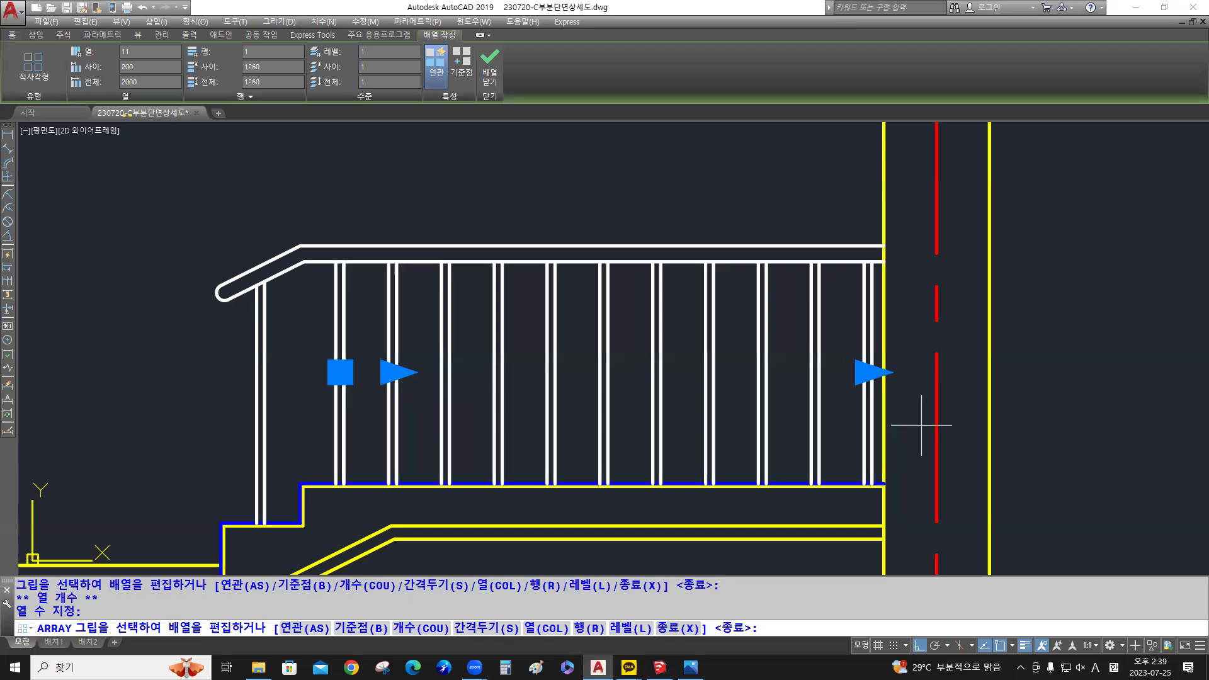
pyautogui.press('Escape')
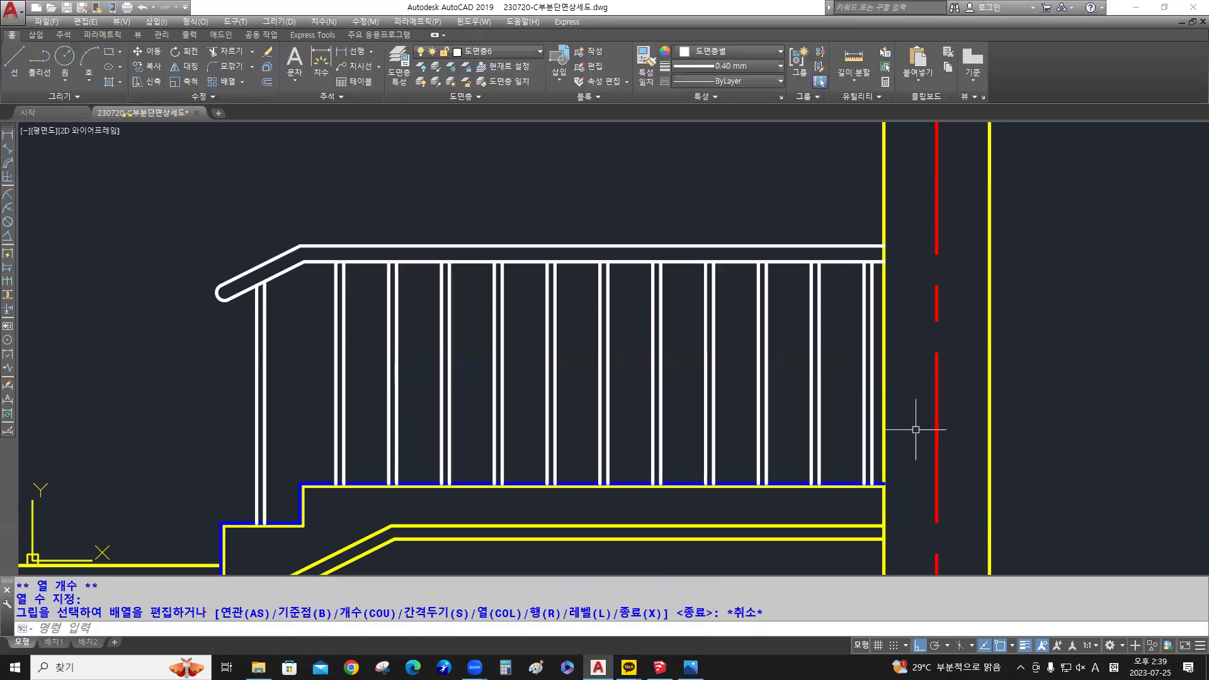
# Switch to the floor plan image, examine the terrace steps and the surrounding ground, and return to the AutoCAD drawing
pyautogui.scroll(-2, 571, 394)
pyautogui.moveTo(570, 394)
pyautogui.mouseDown(button='middle')
pyautogui.moveTo(562, 386)
pyautogui.moveTo(684, 320)
pyautogui.mouseUp(button='middle')
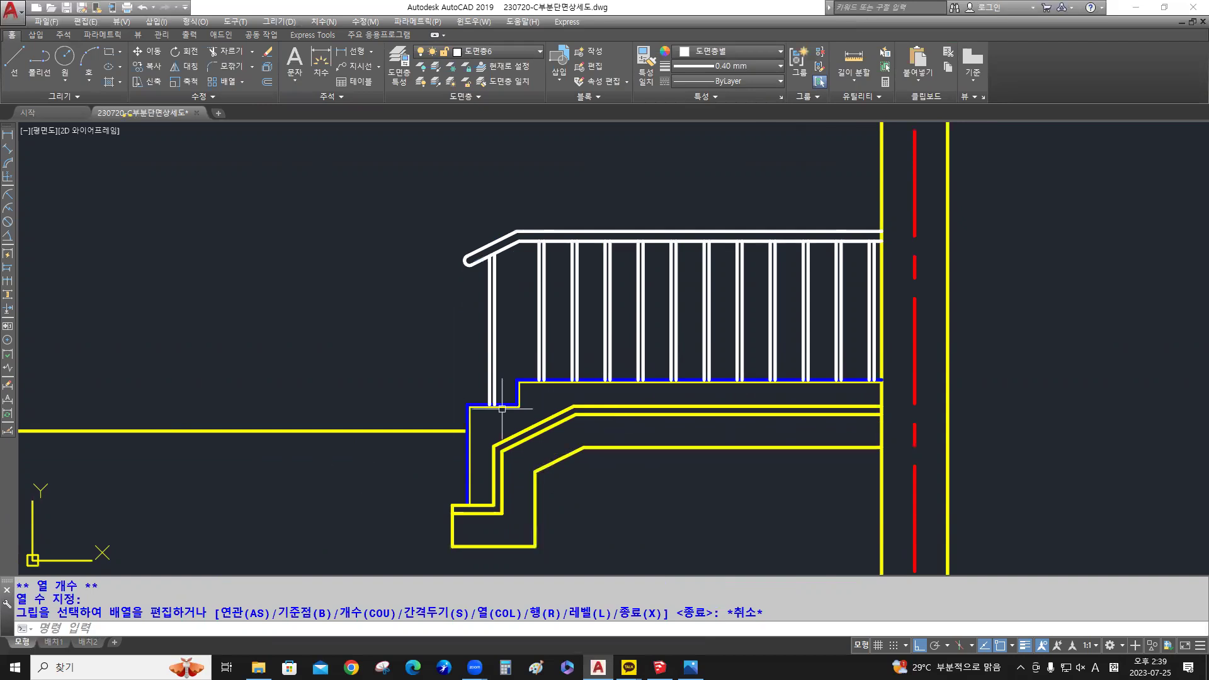
pyautogui.click(690, 667)
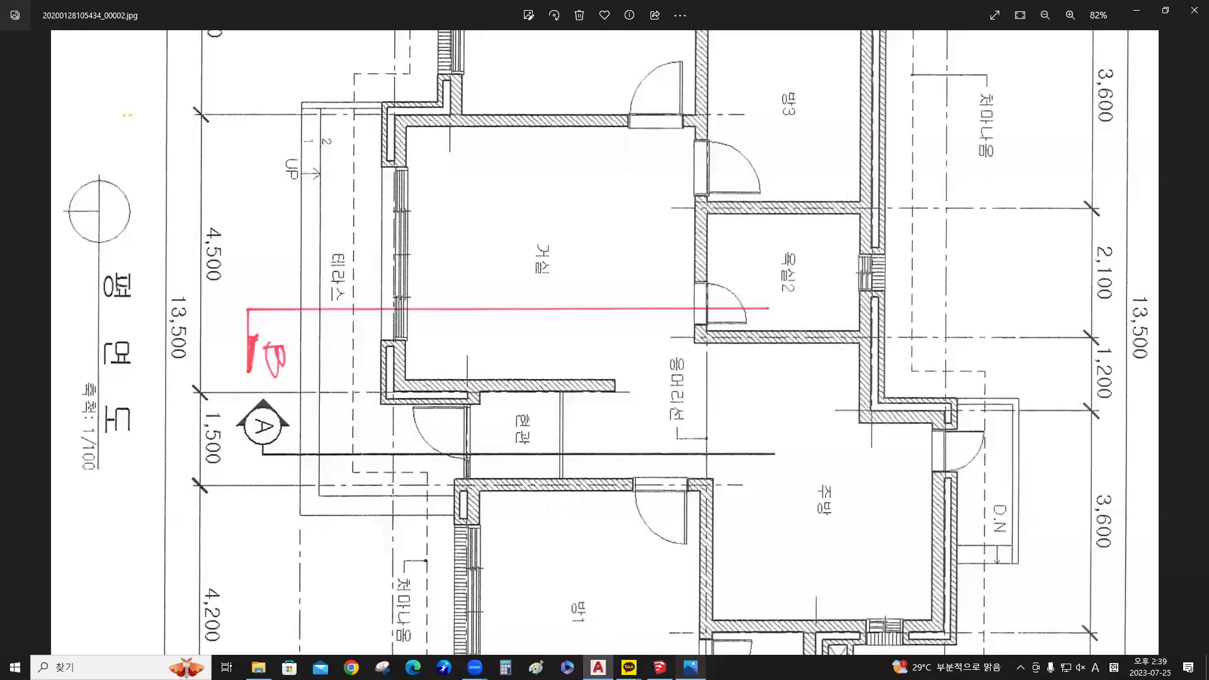
pyautogui.scroll(2, 540, 369)
pyautogui.moveTo(540, 369); pyautogui.dragTo(543, 372)
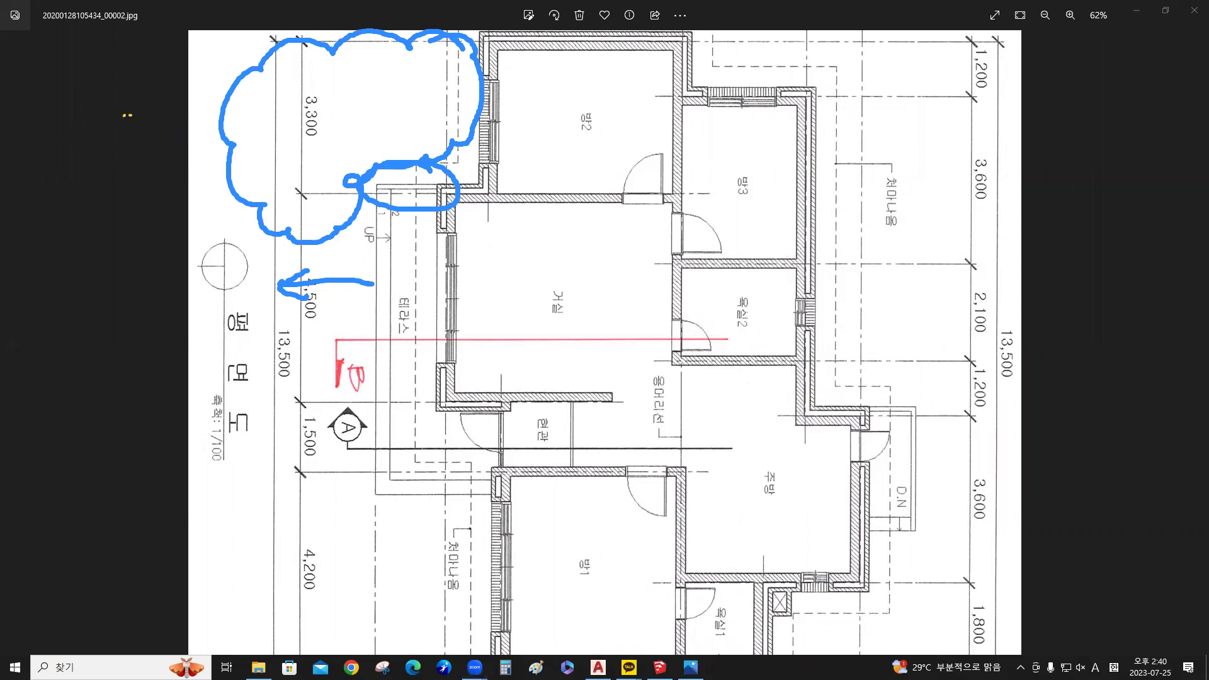
pyautogui.moveTo(282, 188); pyautogui.dragTo(436, 174)
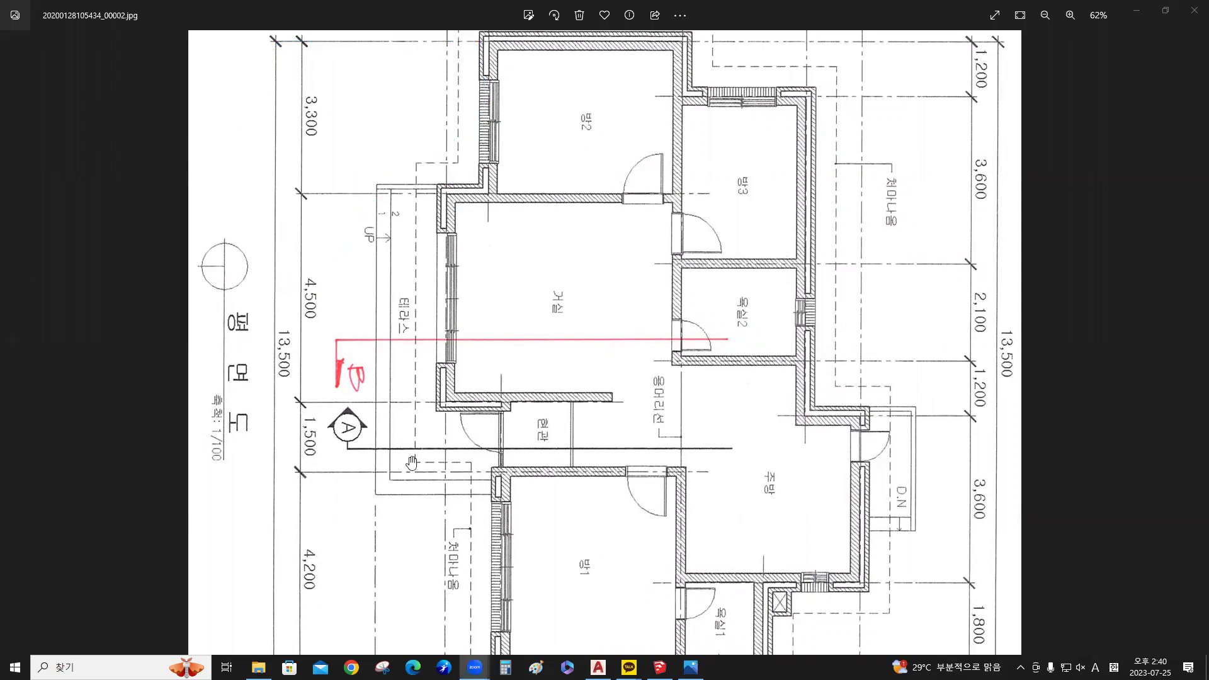
pyautogui.click(598, 667)
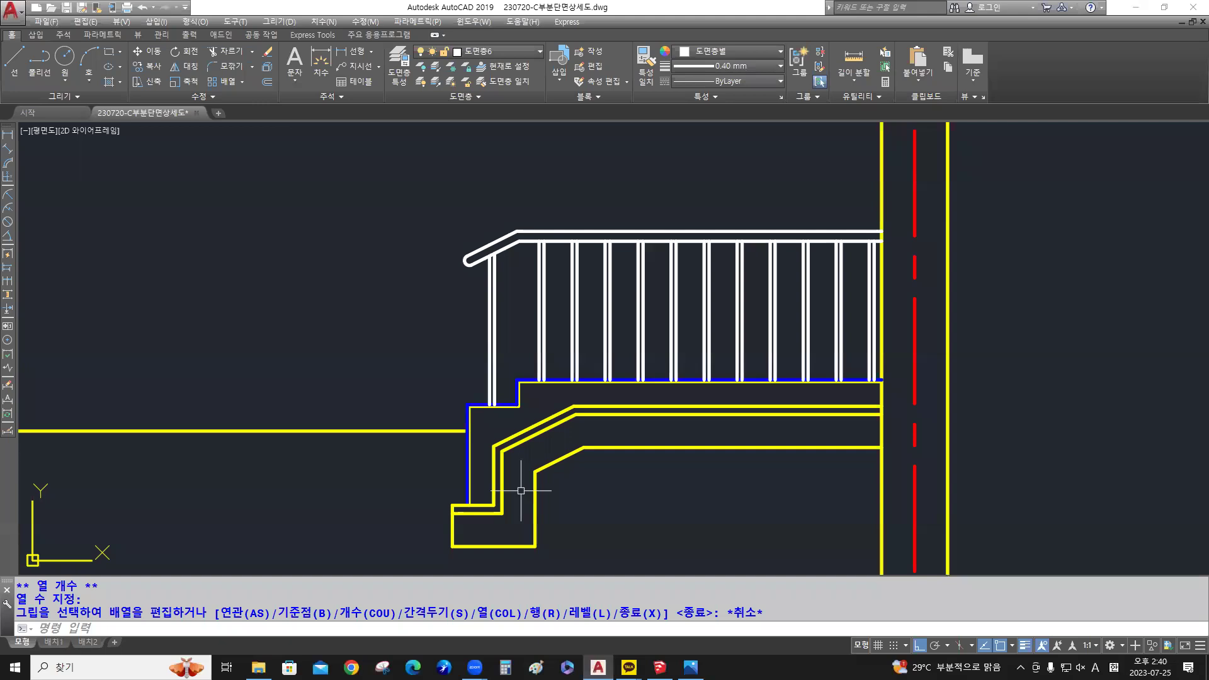
# Offset the horizontal ground line in front of the porch steps 200 downwards
pyautogui.moveTo(433, 459); pyautogui.dragTo(611, 393, button='middle')
pyautogui.moveTo(541, 376); pyautogui.dragTo(605, 320, button='middle')
pyautogui.press('ctrl')
pyautogui.press('ctrl')
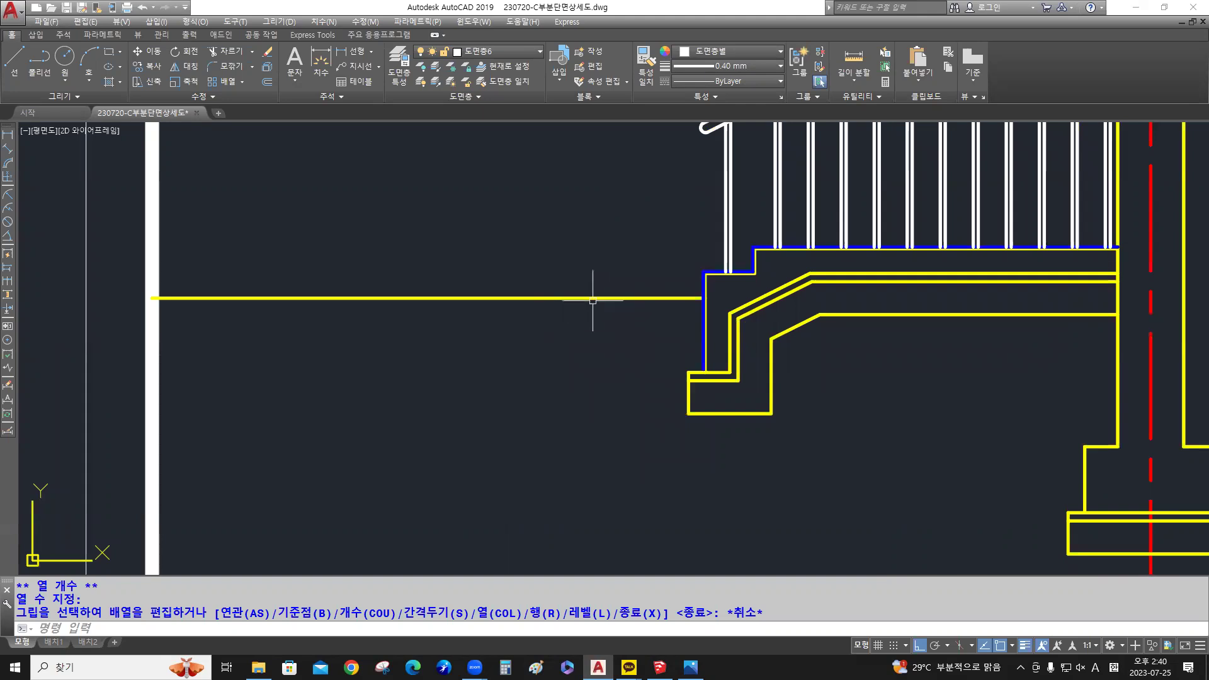
pyautogui.press('ctrl')
pyautogui.press('ctrl')
pyautogui.press('ctrl')
pyautogui.write('o')
pyautogui.press('Return')
pyautogui.write('200')
pyautogui.press('Return')
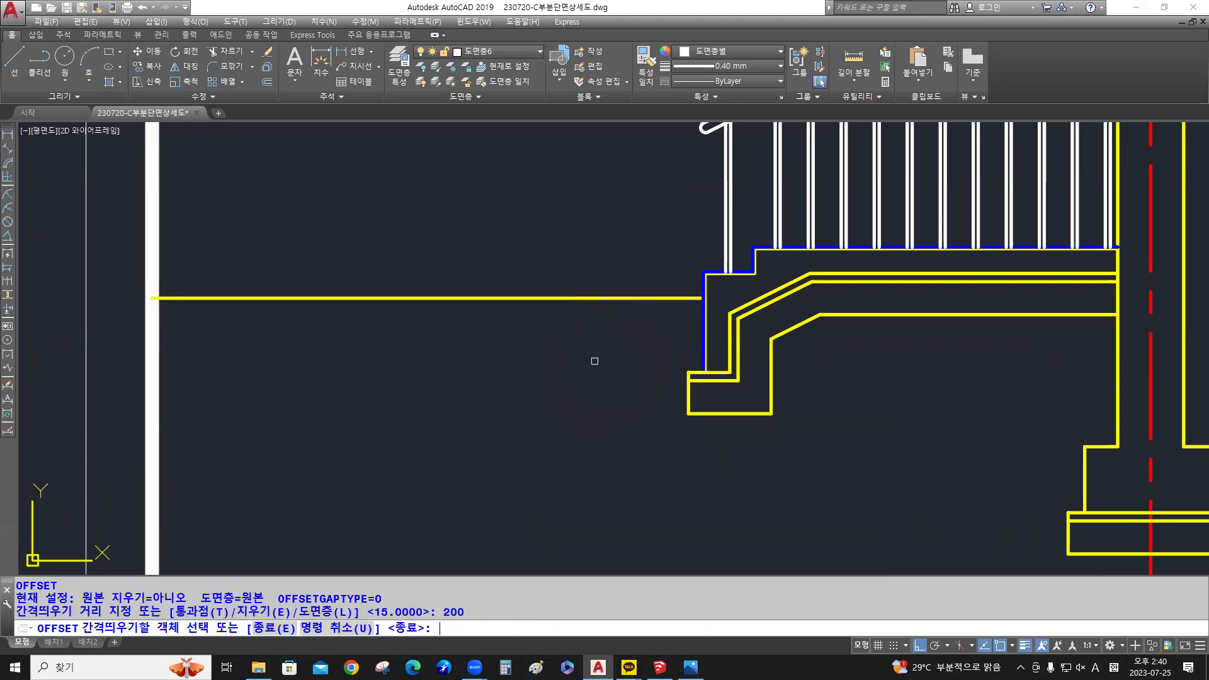
pyautogui.click(599, 298)
pyautogui.press('ctrl')
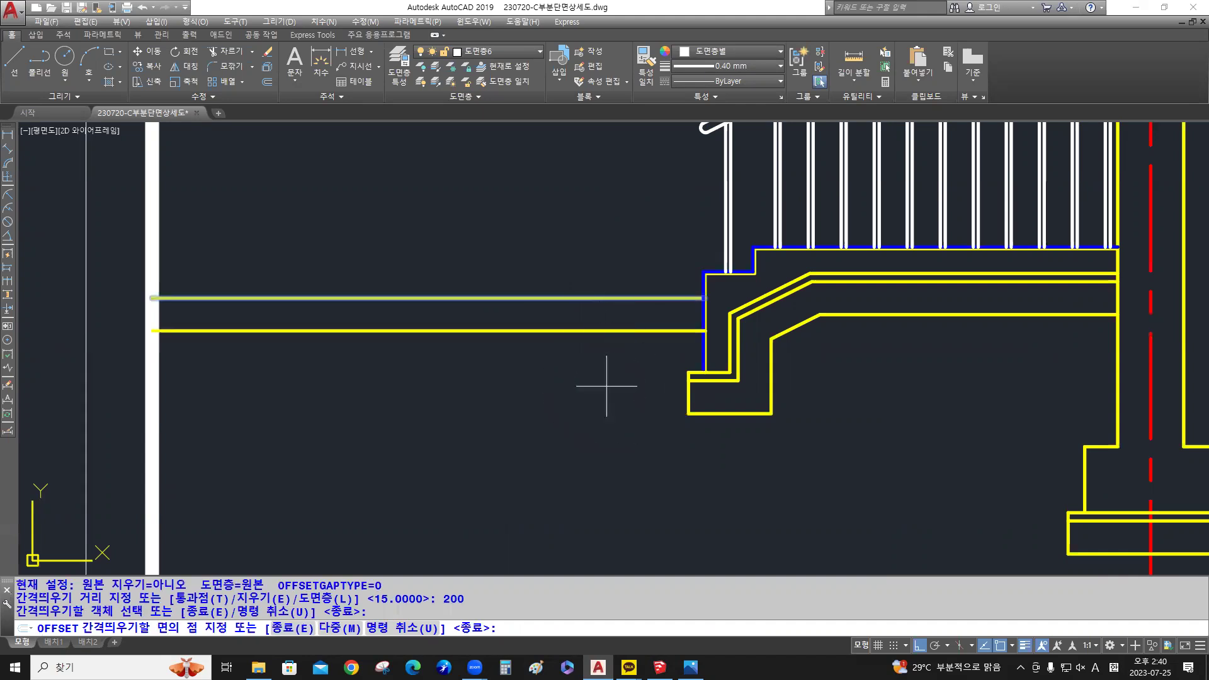
pyautogui.press('ctrl')
pyautogui.click(606, 386)
pyautogui.press('Return')
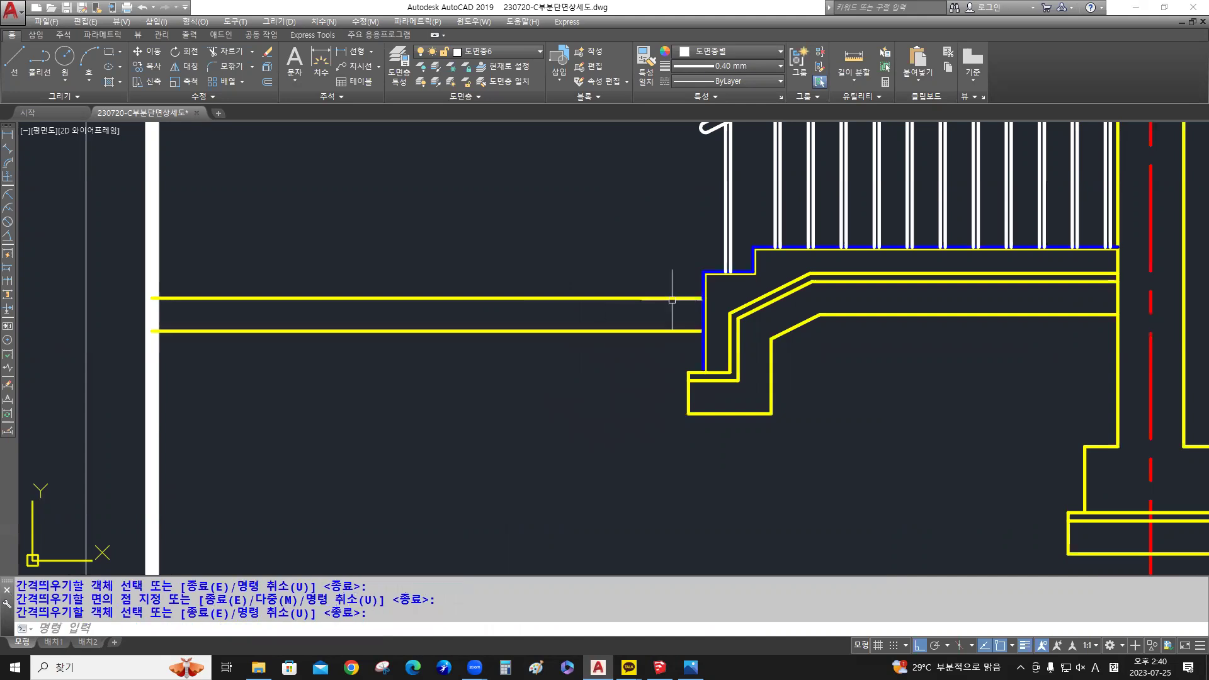
# Match the properties of the new lower ground line to the porch's blue finish line
pyautogui.scroll(5, 707, 295)
pyautogui.scroll(3, 718, 308)
pyautogui.scroll(1, 731, 349)
pyautogui.moveTo(731, 348); pyautogui.dragTo(747, 243, button='middle')
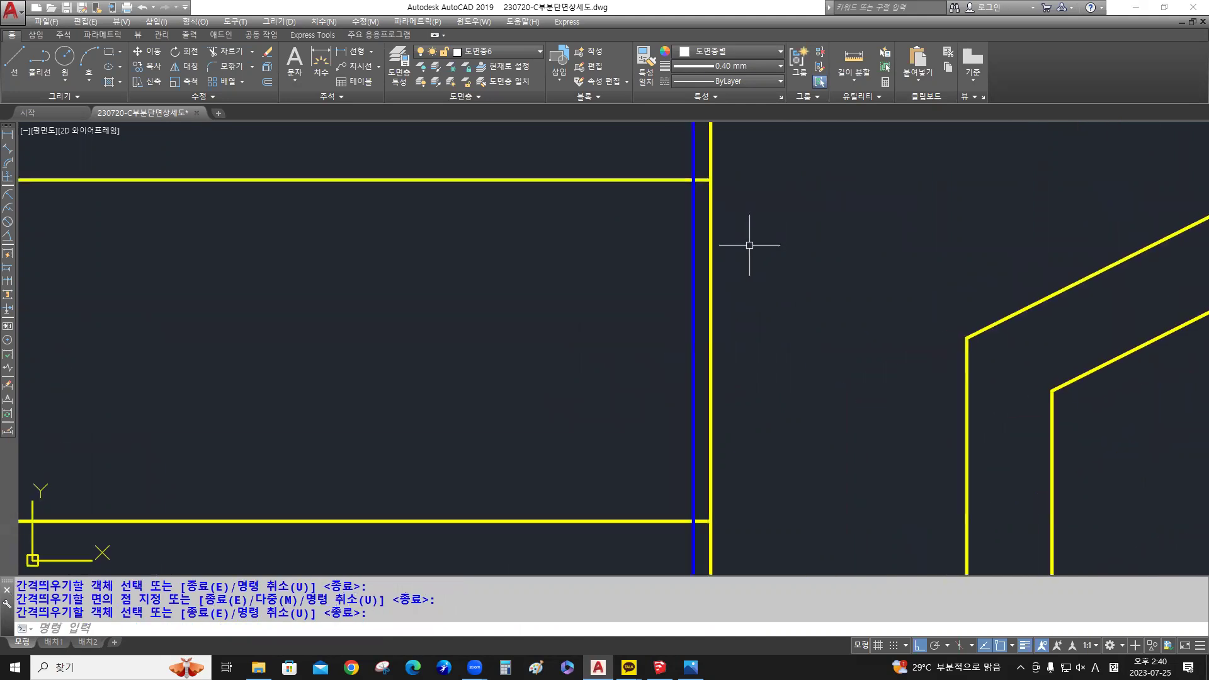
pyautogui.scroll(-2, 637, 233)
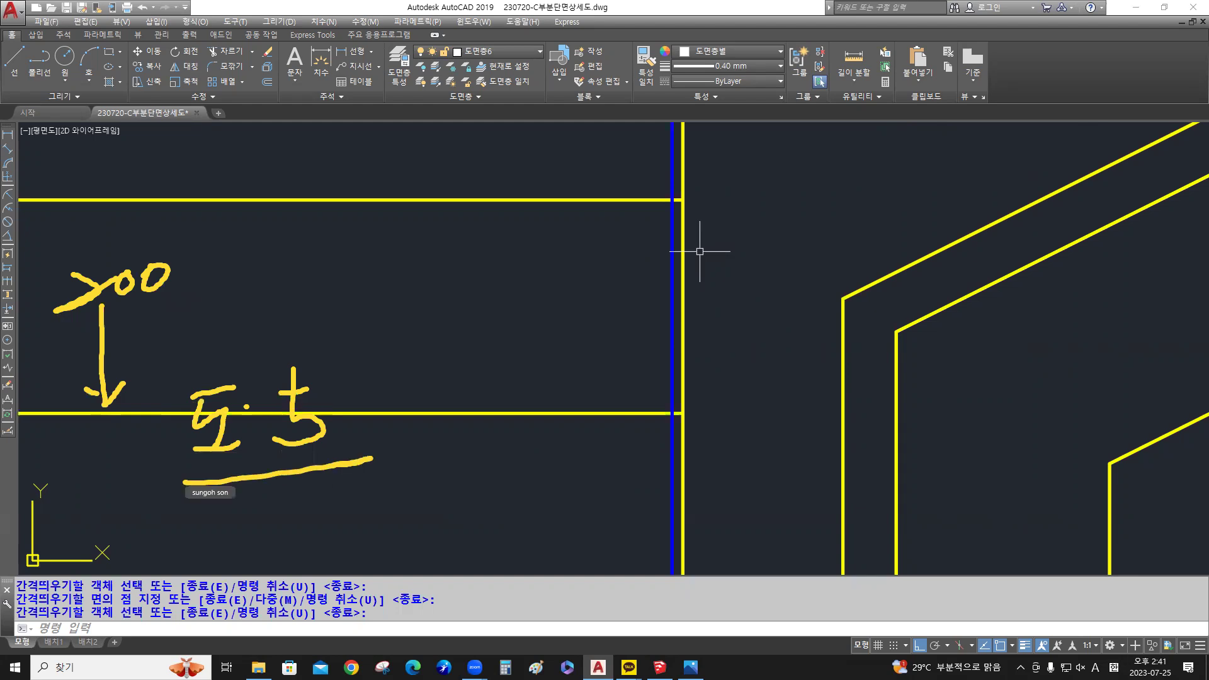
pyautogui.write('ma')
pyautogui.press('Return')
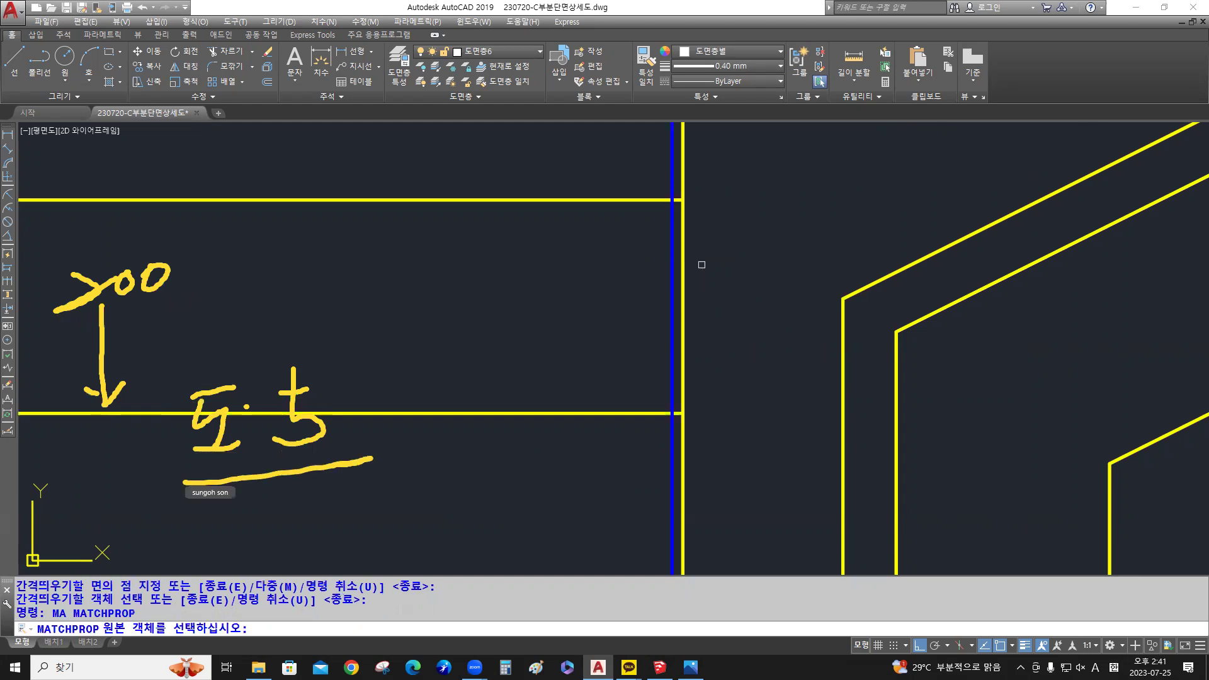
pyautogui.click(671, 338)
pyautogui.click(574, 412)
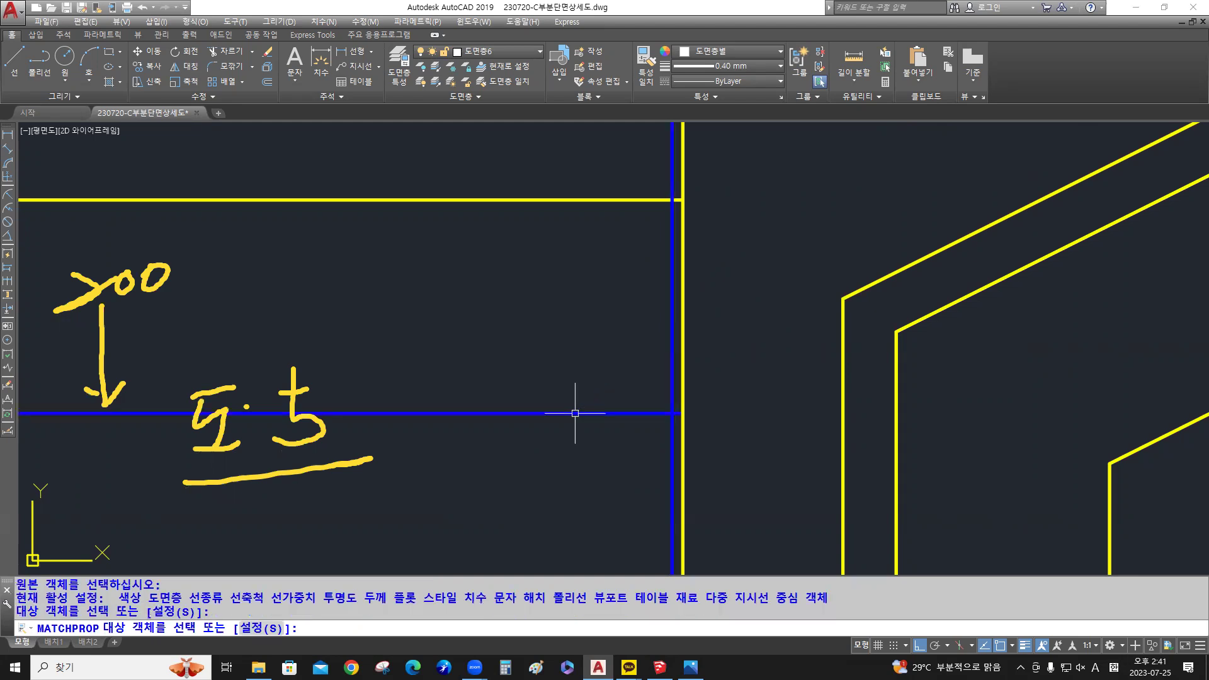
pyautogui.press('Return')
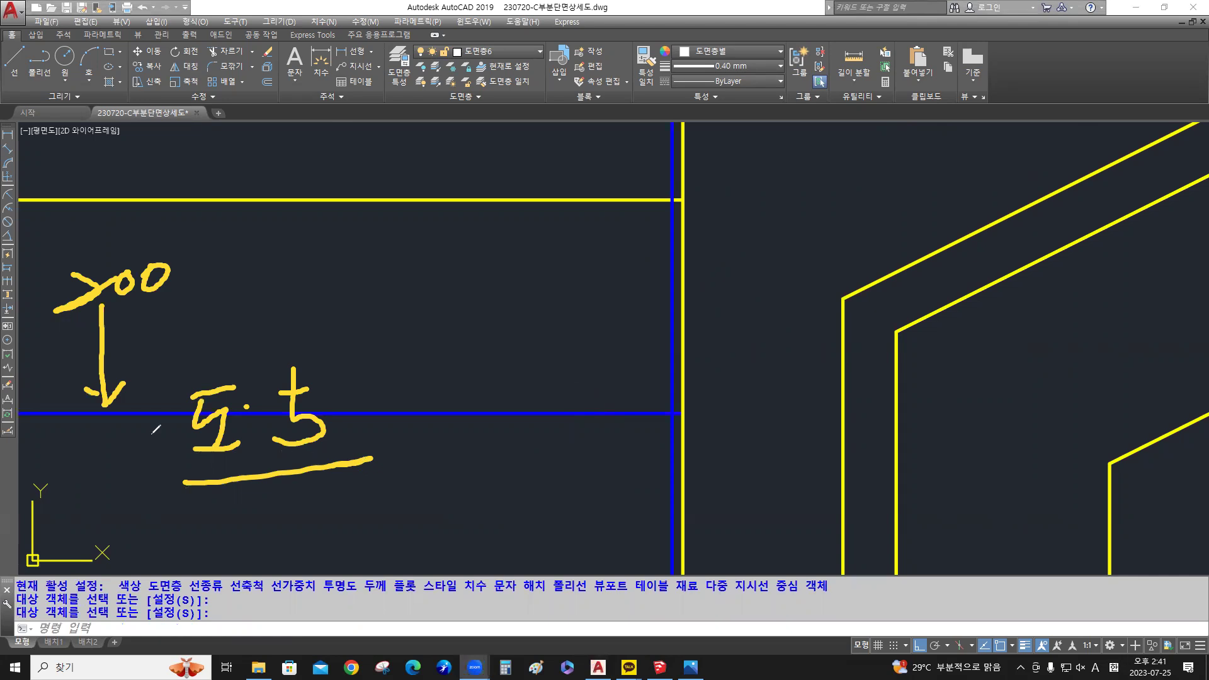
pyautogui.moveTo(89, 299)
pyautogui.mouseDown()
pyautogui.moveTo(100, 296)
pyautogui.moveTo(116, 334)
pyautogui.moveTo(110, 394)
pyautogui.moveTo(283, 410)
pyautogui.moveTo(192, 455)
pyautogui.moveTo(312, 474)
pyautogui.mouseUp()
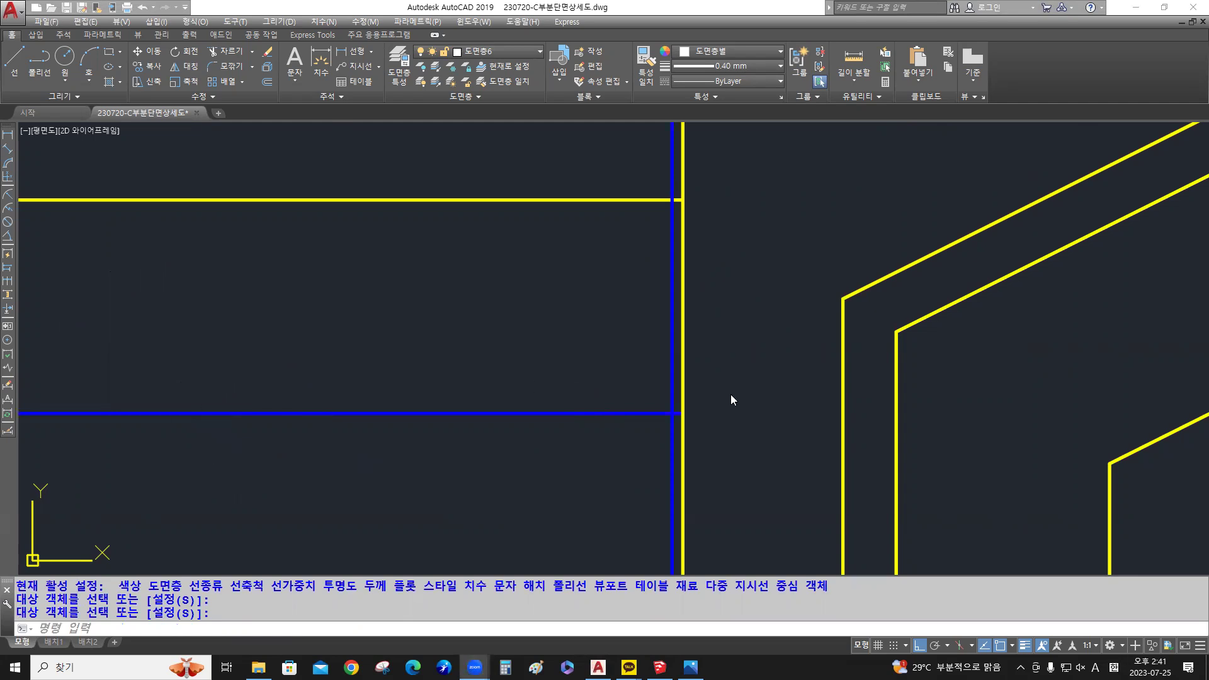
pyautogui.scroll(-2, 508, 334)
pyautogui.moveTo(507, 334)
pyautogui.mouseDown(button='middle')
pyautogui.moveTo(667, 334)
pyautogui.moveTo(619, 351)
pyautogui.mouseUp(button='middle')
pyautogui.scroll(-4, 663, 337)
pyautogui.scroll(2, 618, 352)
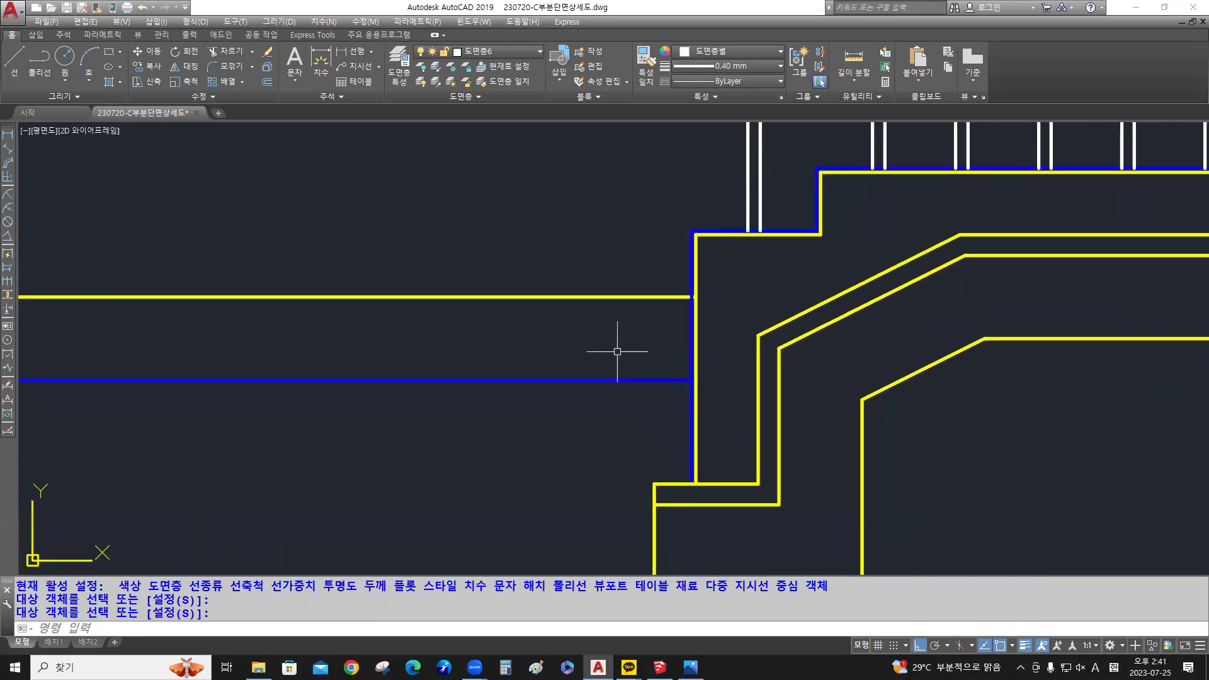
pyautogui.scroll(2, 642, 343)
pyautogui.moveTo(694, 332); pyautogui.dragTo(612, 291, button='middle')
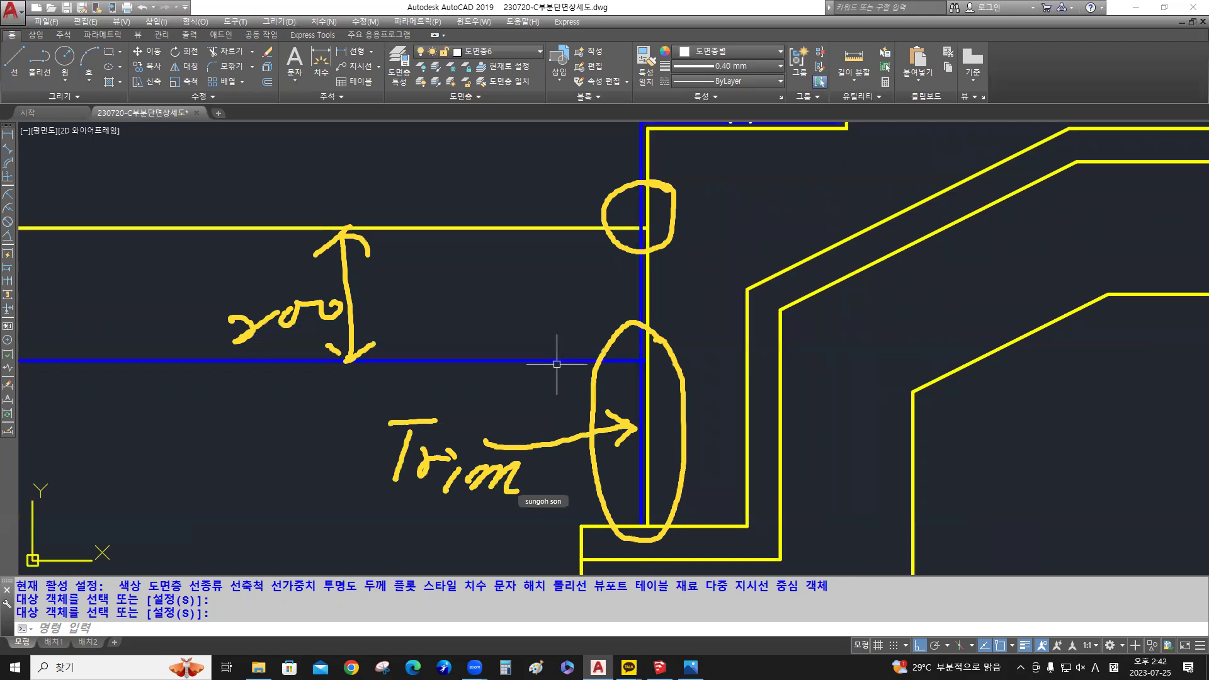
pyautogui.write('t')
pyautogui.press('Return')
pyautogui.write('r')
pyautogui.press('Return')
pyautogui.press('Escape')
pyautogui.write('t')
pyautogui.press('Return')
pyautogui.press('Return')
pyautogui.press('Escape')
# Trim the blue vertical finish line below the lower ground line, and the yellow ground line's end beyond that blue line
pyautogui.write('tr')
pyautogui.press('Return')
pyautogui.press('Return')
pyautogui.click(639, 406)
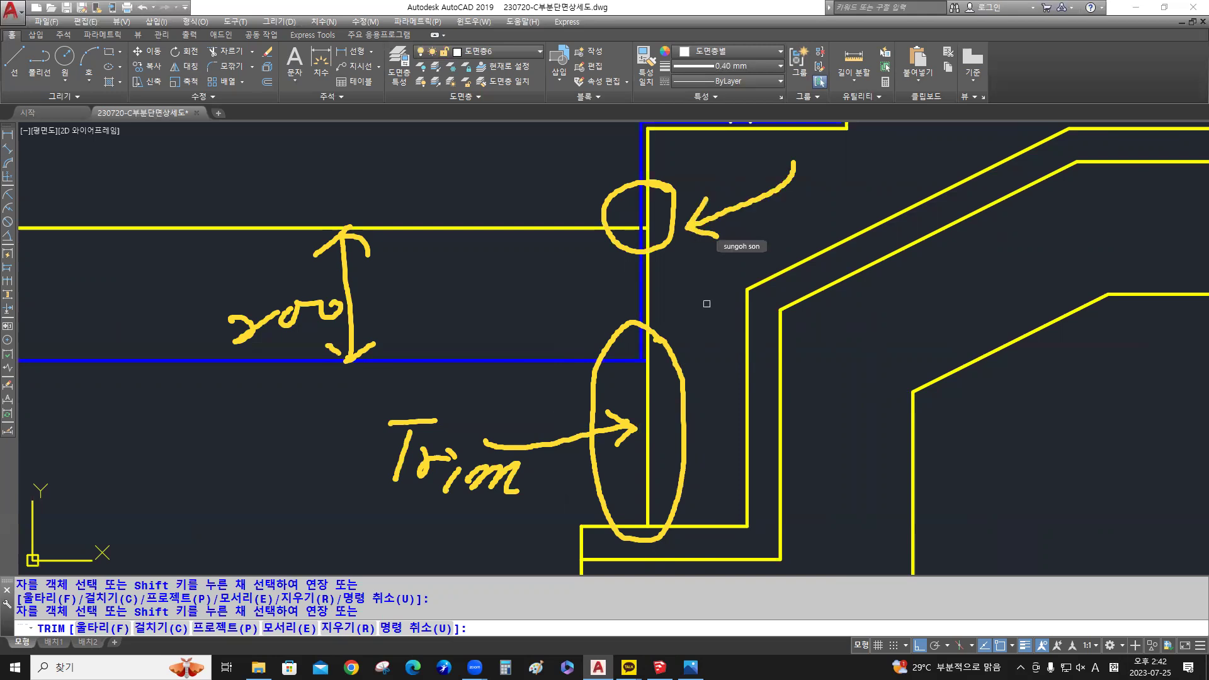
pyautogui.scroll(5, 661, 233)
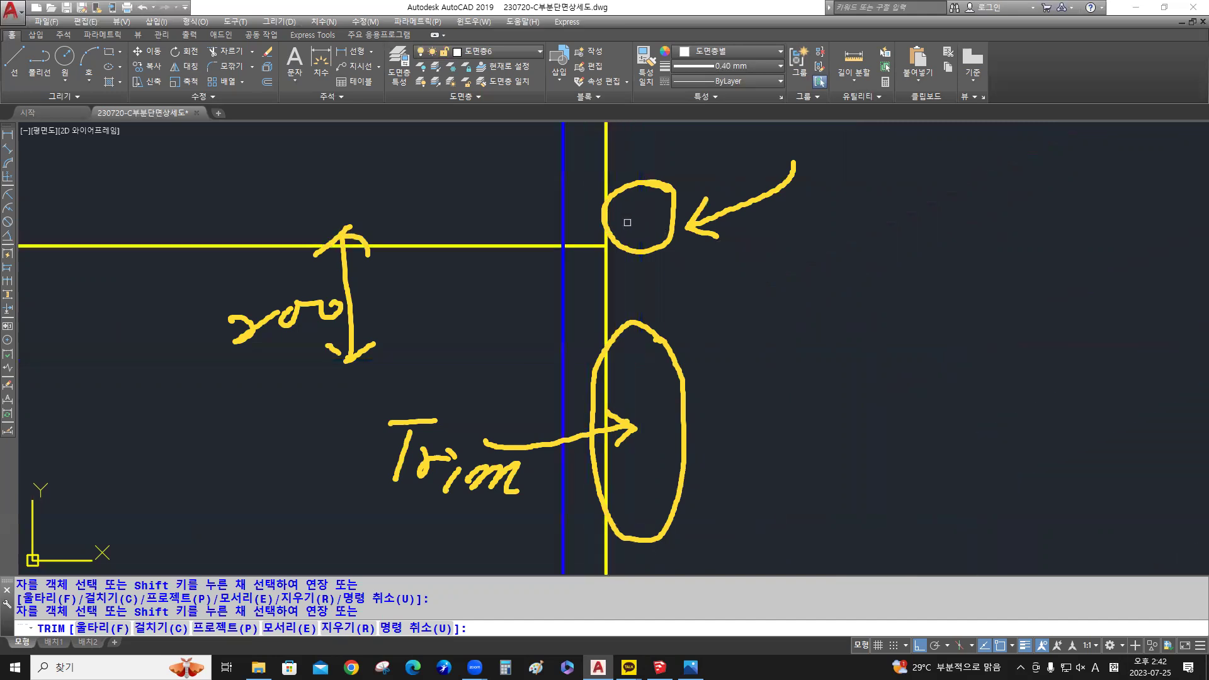
pyautogui.moveTo(615, 270); pyautogui.dragTo(602, 261, button='middle')
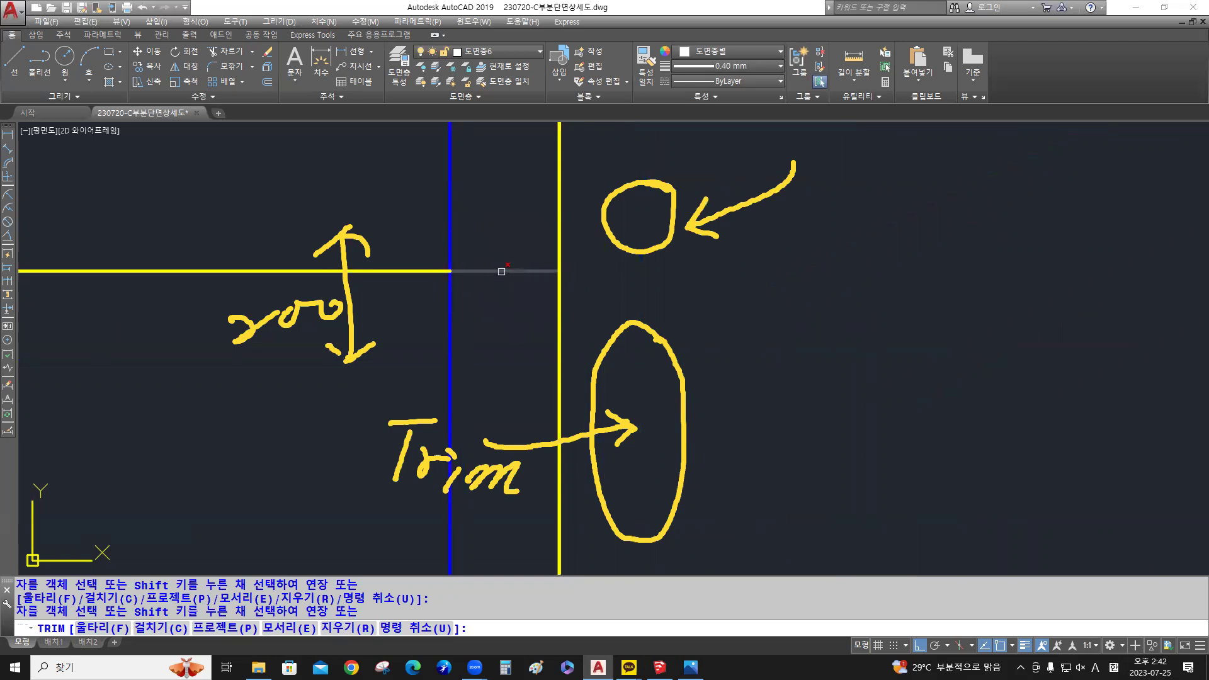
pyautogui.click(501, 272)
pyautogui.press('Return')
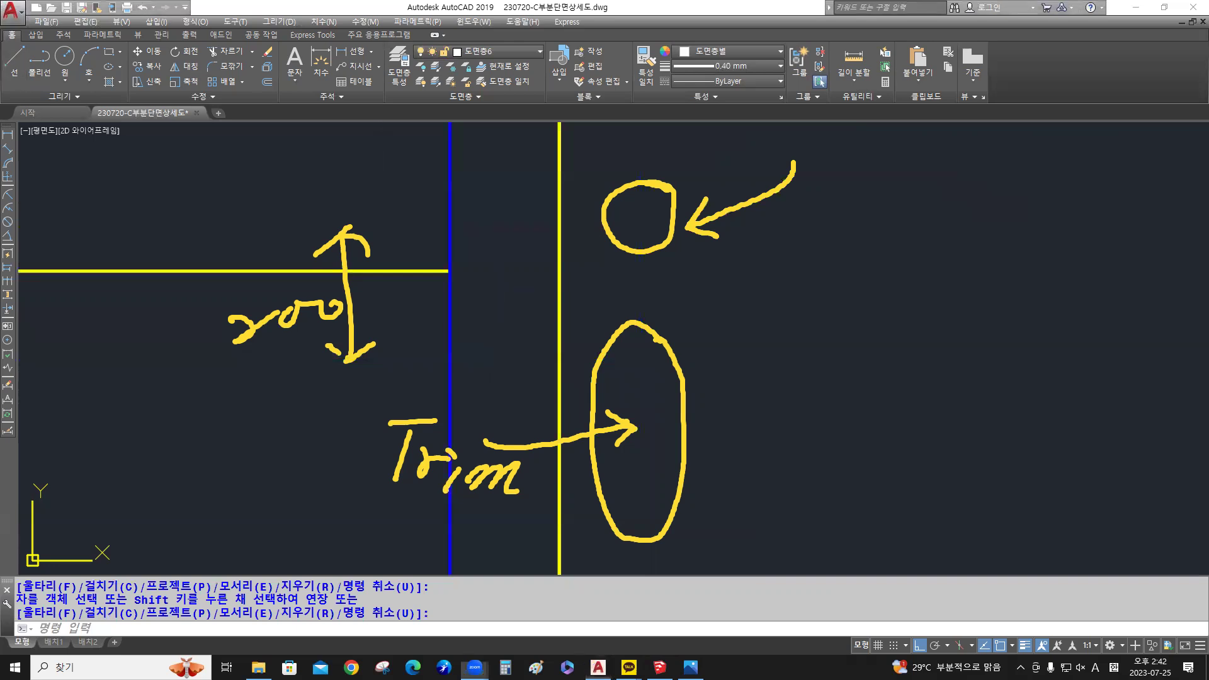
# Offset the blue vertical finish line in front of the porch steps 1000 outwards, away from the porch
pyautogui.moveTo(256, 332)
pyautogui.mouseDown()
pyautogui.moveTo(343, 310)
pyautogui.moveTo(347, 232)
pyautogui.moveTo(324, 343)
pyautogui.moveTo(406, 441)
pyautogui.moveTo(466, 469)
pyautogui.moveTo(638, 427)
pyautogui.moveTo(642, 262)
pyautogui.moveTo(691, 233)
pyautogui.moveTo(642, 220)
pyautogui.mouseUp()
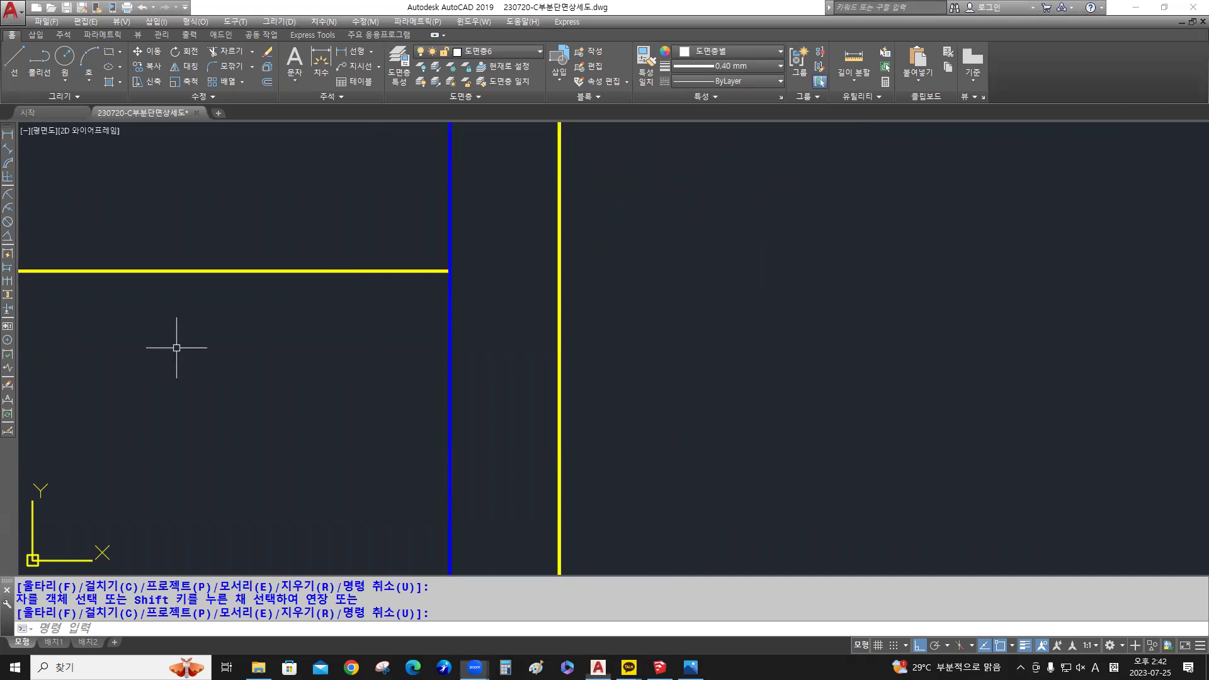
pyautogui.scroll(-8, 249, 358)
pyautogui.scroll(-5, 256, 369)
pyautogui.moveTo(258, 377)
pyautogui.mouseDown(button='middle')
pyautogui.moveTo(717, 243)
pyautogui.moveTo(825, 260)
pyautogui.mouseUp(button='middle')
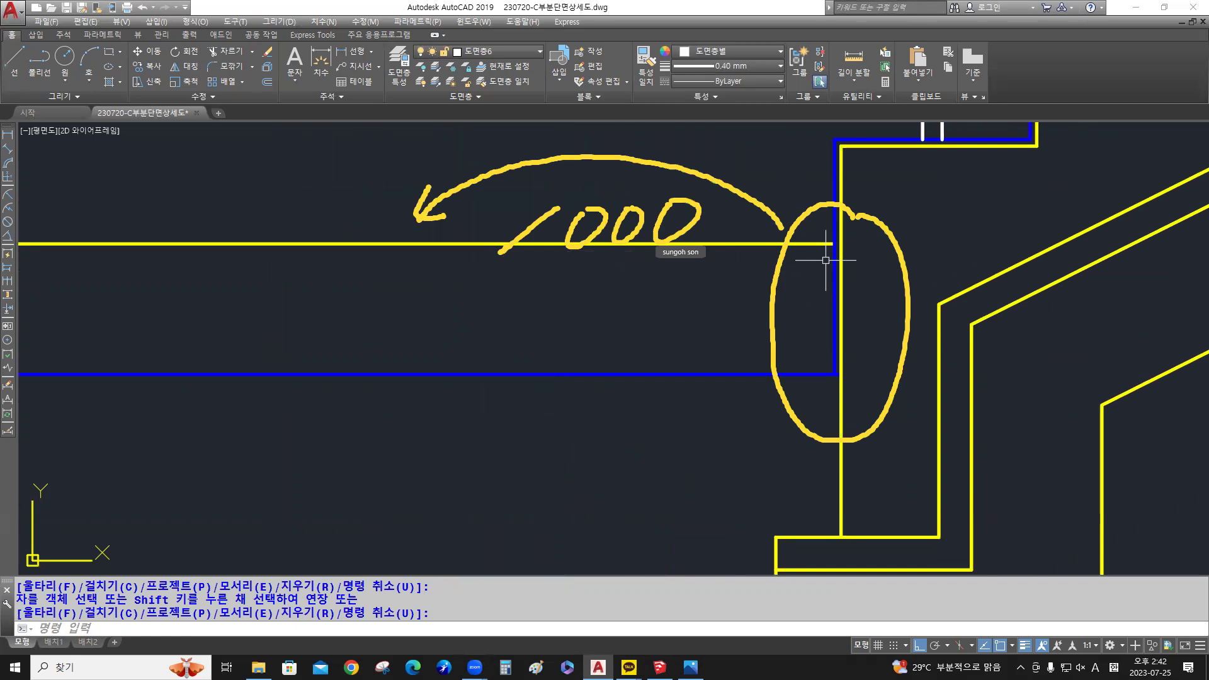
pyautogui.write('o')
pyautogui.press('Return')
pyautogui.write('1000')
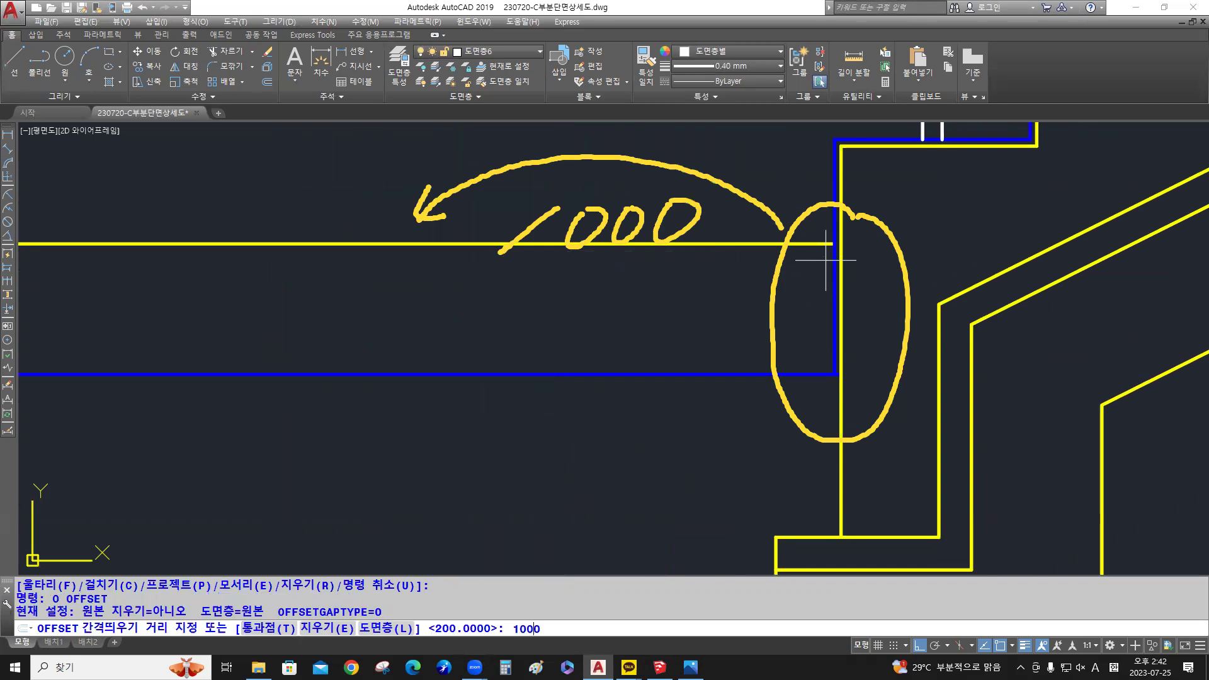
pyautogui.press('Return')
pyautogui.click(830, 278)
pyautogui.click(527, 330)
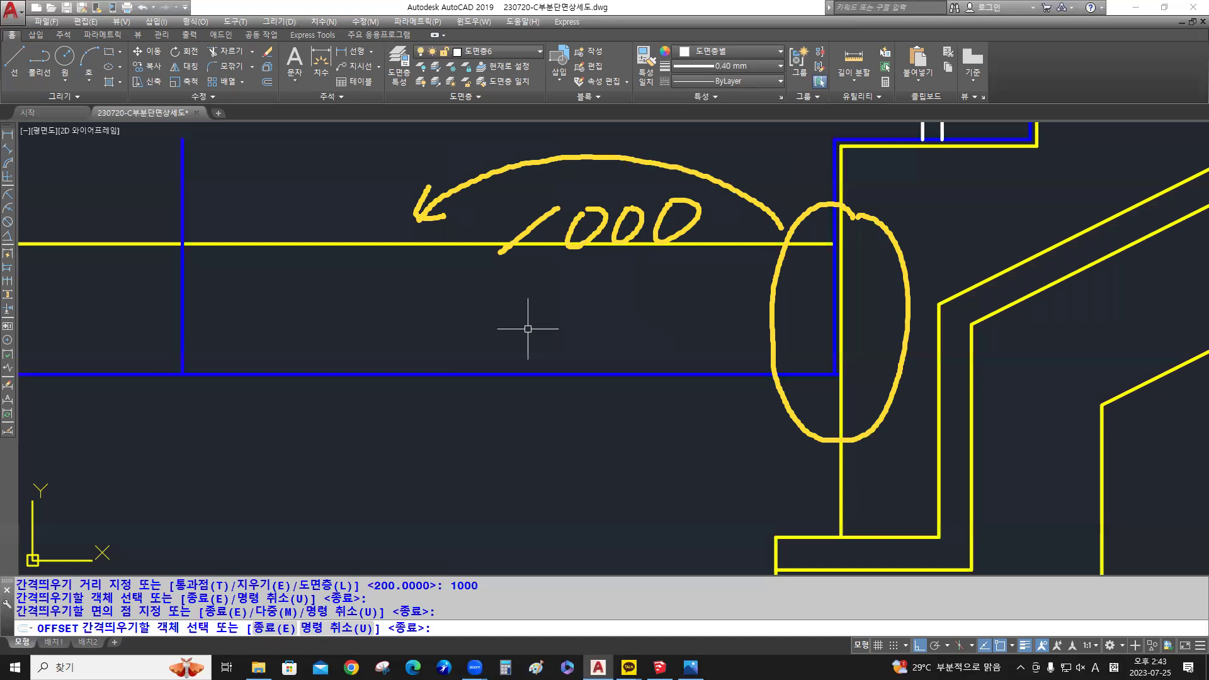
pyautogui.press('Return')
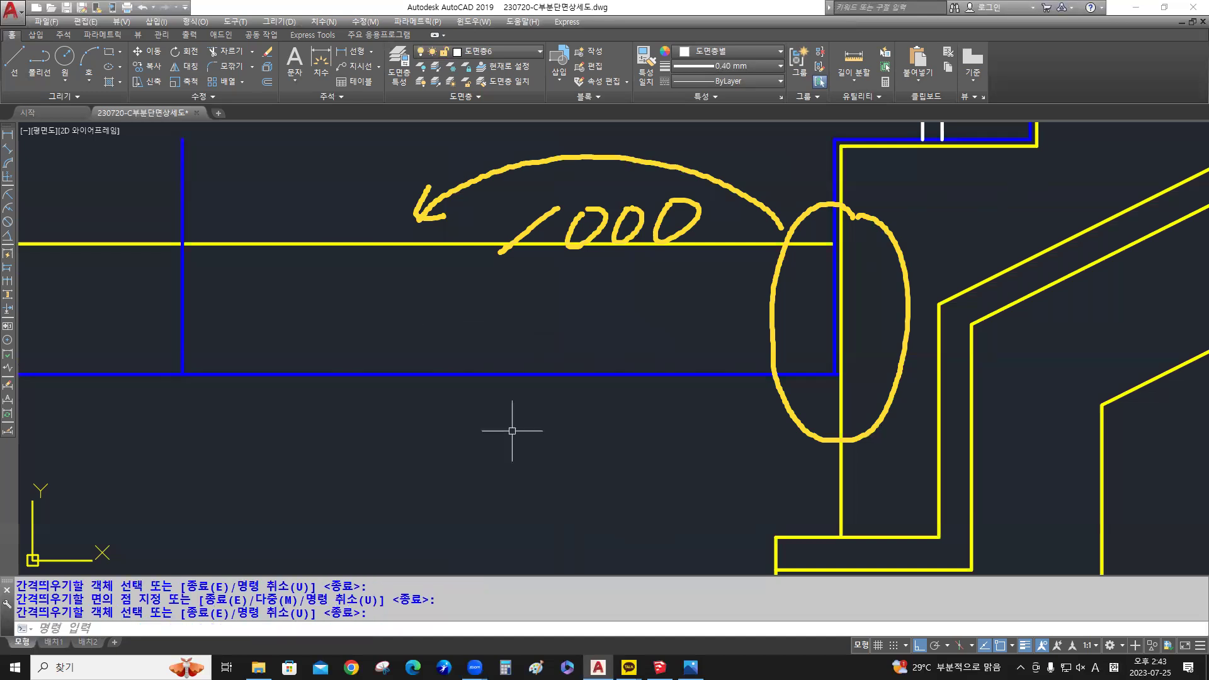
# Fillet the offset vertical line with the yellow and blue ground lines at radius 0, closing both outer corners of the ground strip
pyautogui.moveTo(378, 424); pyautogui.dragTo(601, 424, button='middle')
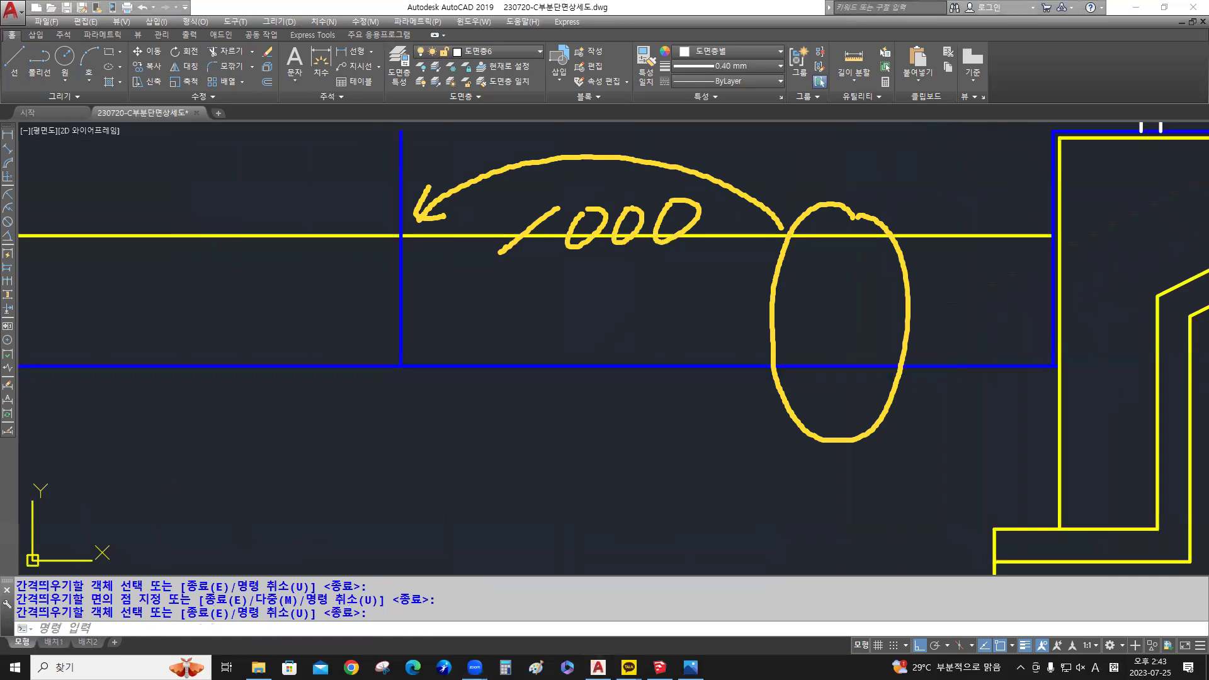
pyautogui.click(773, 321)
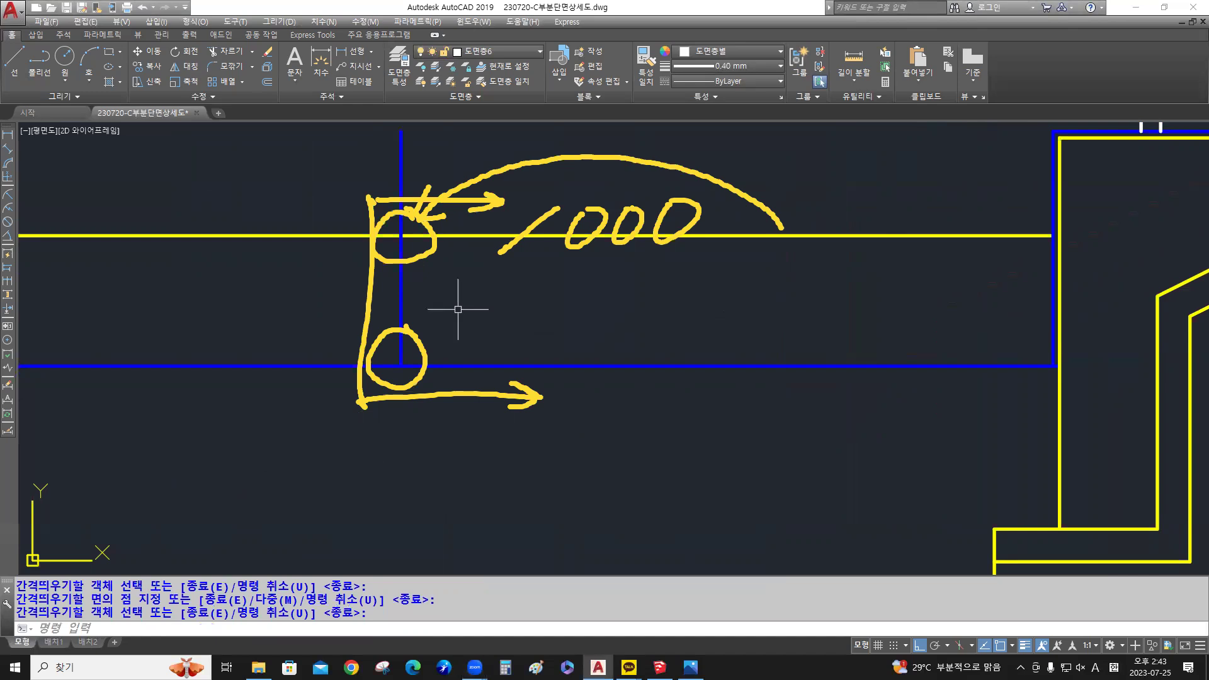
pyautogui.write('f')
pyautogui.press('Return')
pyautogui.write('m')
pyautogui.press('Return')
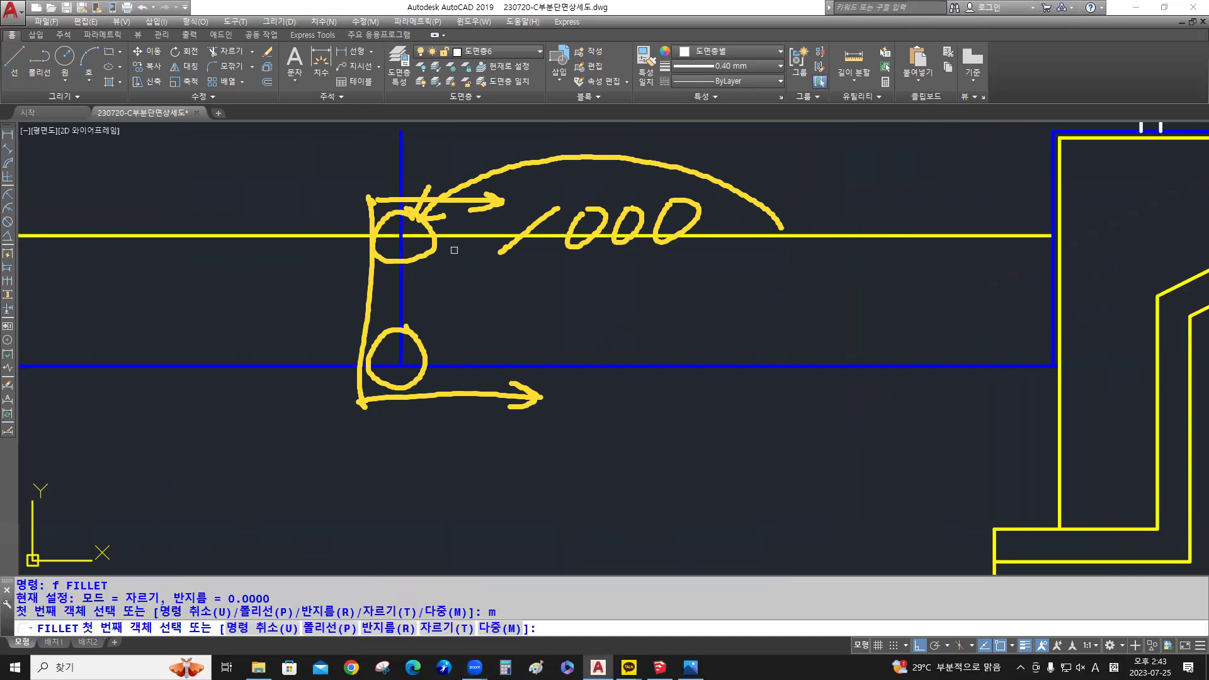
pyautogui.click(453, 237)
pyautogui.click(401, 277)
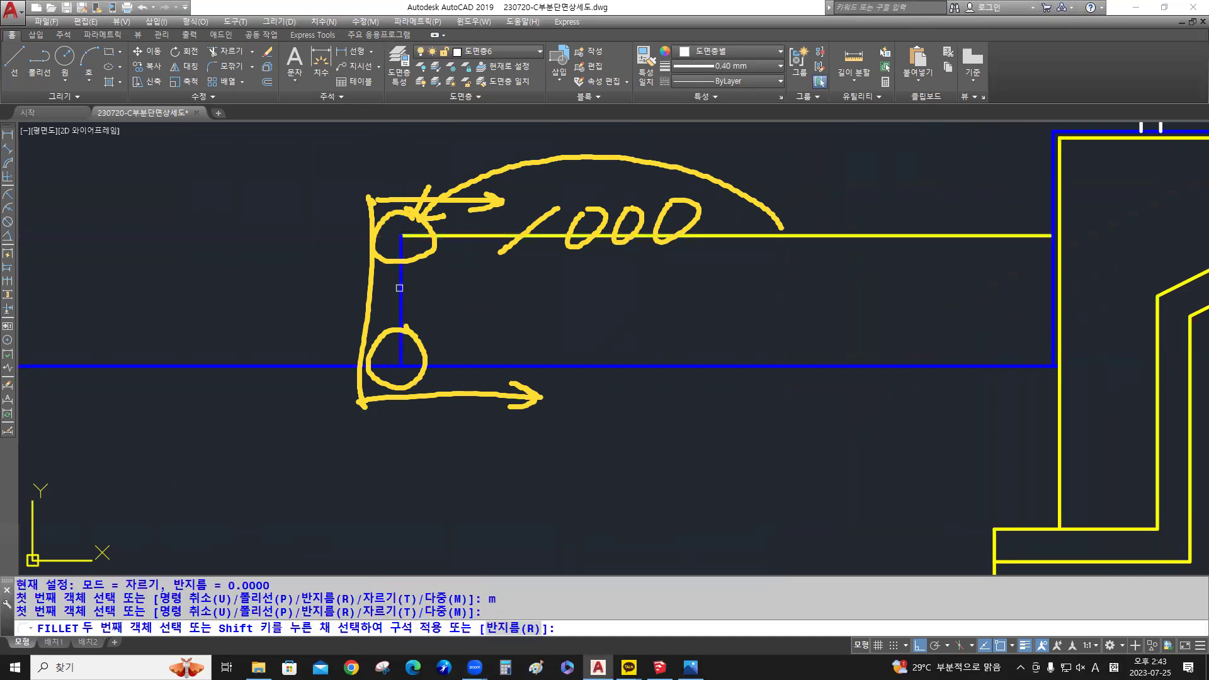
pyautogui.click(401, 314)
pyautogui.click(459, 366)
pyautogui.press('Return')
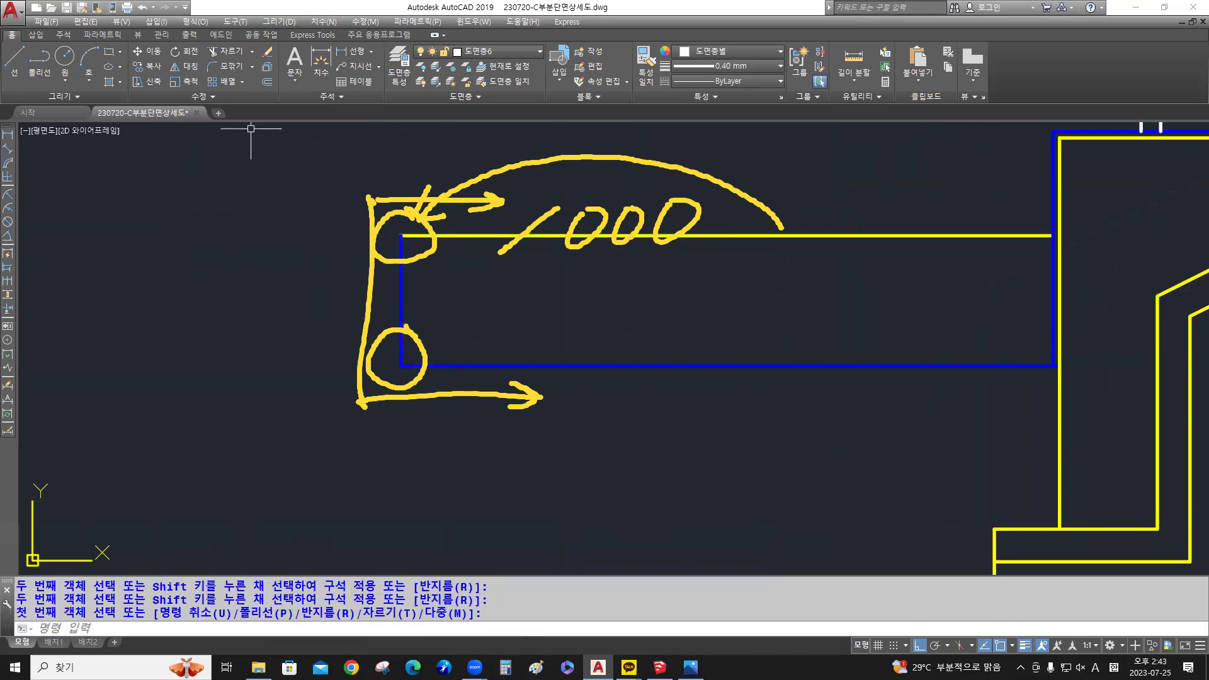
pyautogui.moveTo(447, 202)
pyautogui.mouseDown()
pyautogui.moveTo(394, 240)
pyautogui.moveTo(383, 346)
pyautogui.moveTo(459, 328)
pyautogui.moveTo(642, 221)
pyautogui.mouseUp()
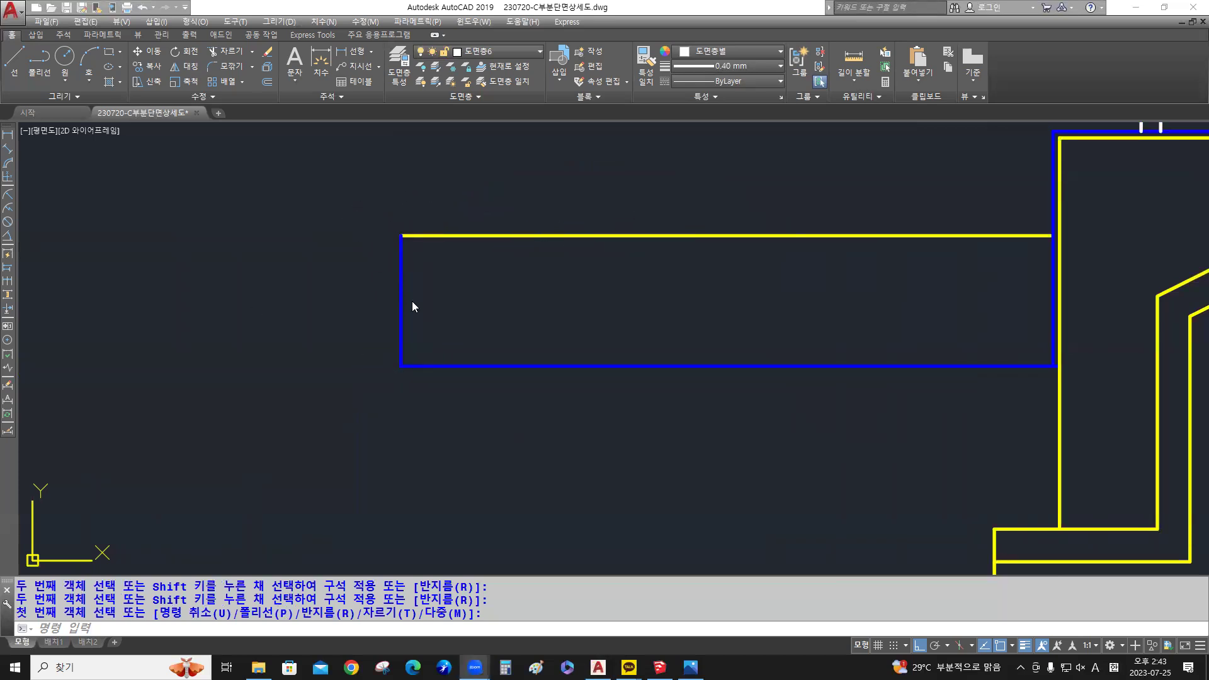
pyautogui.scroll(-2, 545, 301)
pyautogui.moveTo(547, 302)
pyautogui.mouseDown(button='middle')
pyautogui.moveTo(361, 305)
pyautogui.moveTo(309, 319)
pyautogui.mouseUp(button='middle')
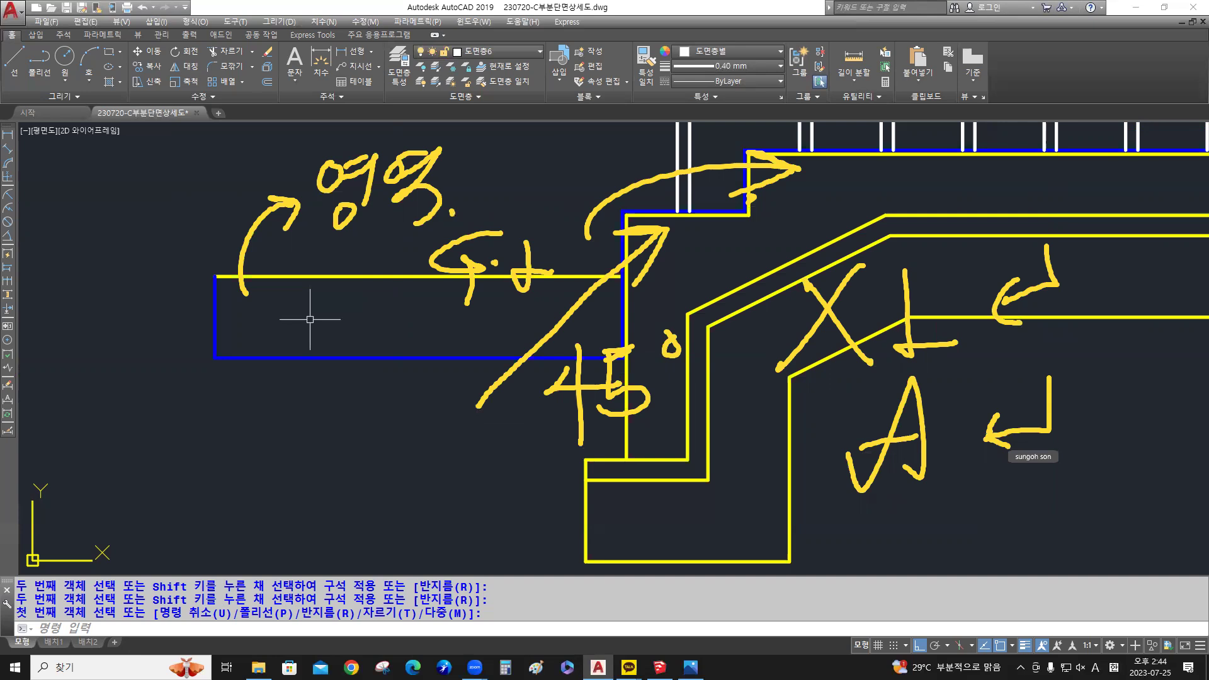
pyautogui.write('x')
pyautogui.press('Return')
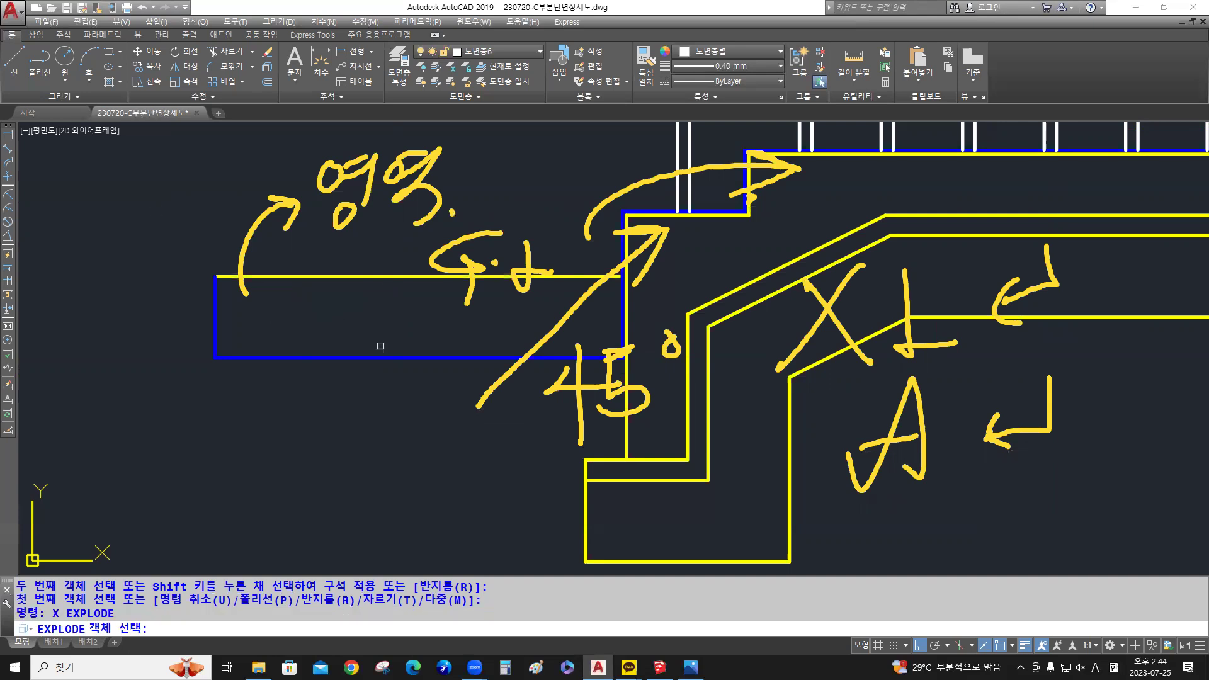
pyautogui.press('Escape')
# Draw a 45° construction line through the corner where the yellow ground line meets the blue vertical finish line
pyautogui.write('xl')
pyautogui.press('Return')
pyautogui.write('a')
pyautogui.press('Return')
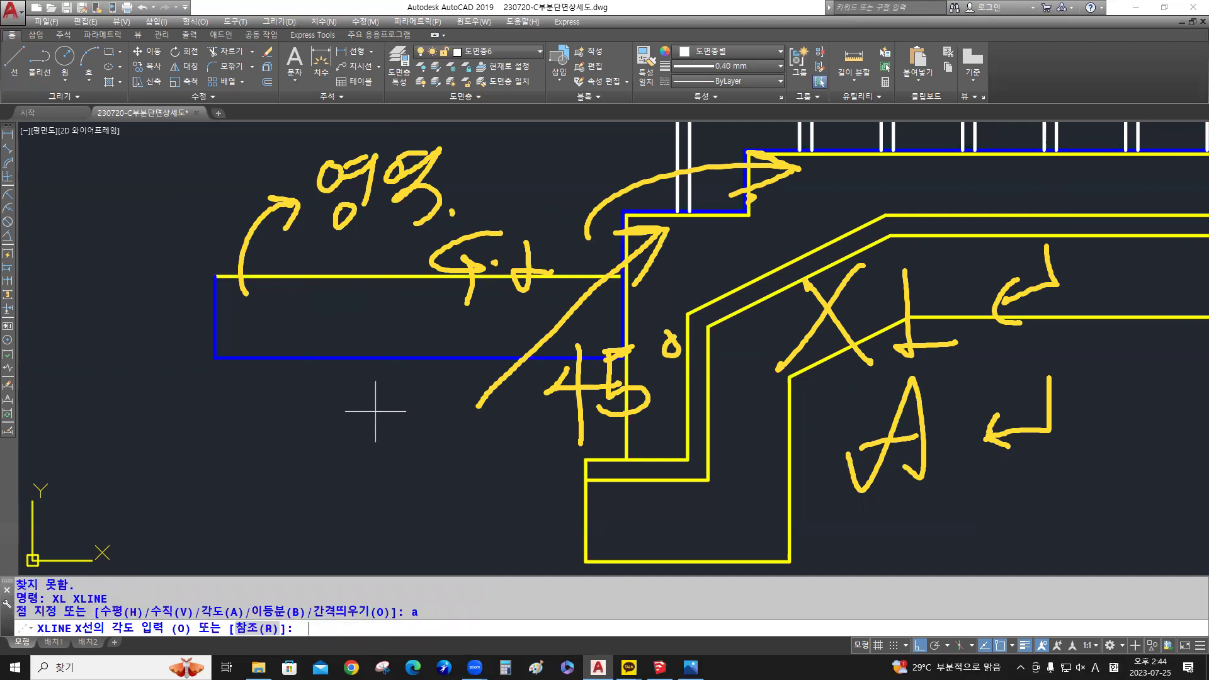
pyautogui.write('45')
pyautogui.press('Return')
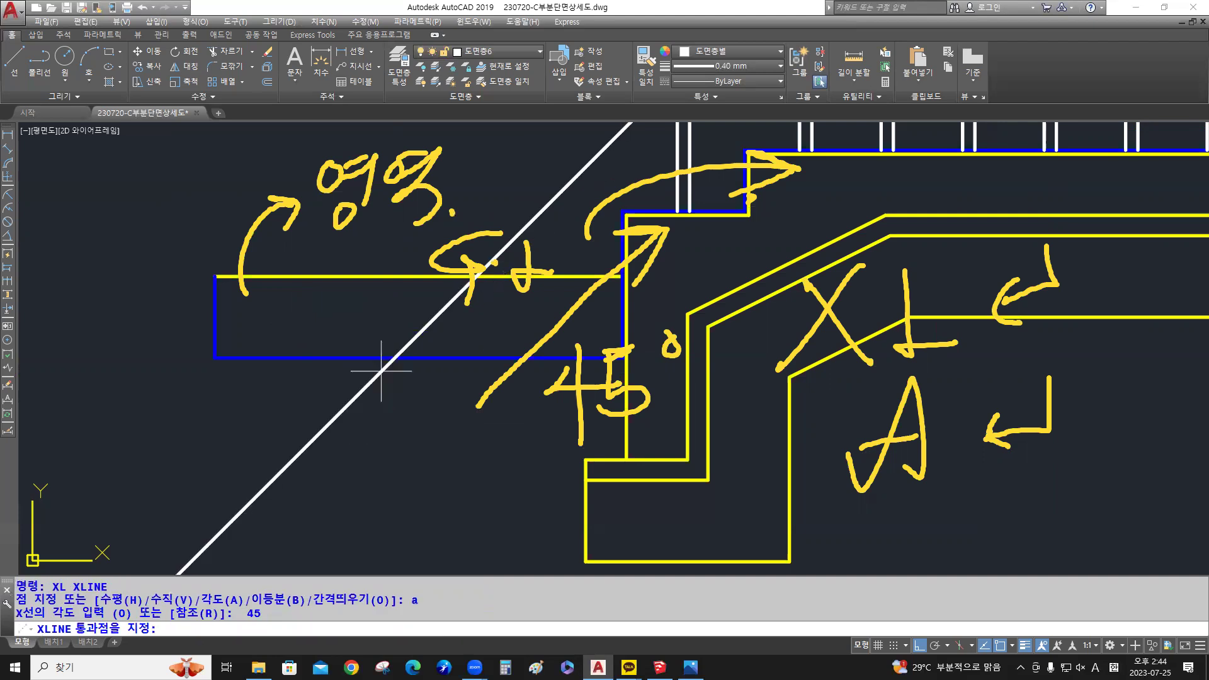
pyautogui.moveTo(412, 339); pyautogui.dragTo(208, 398, button='middle')
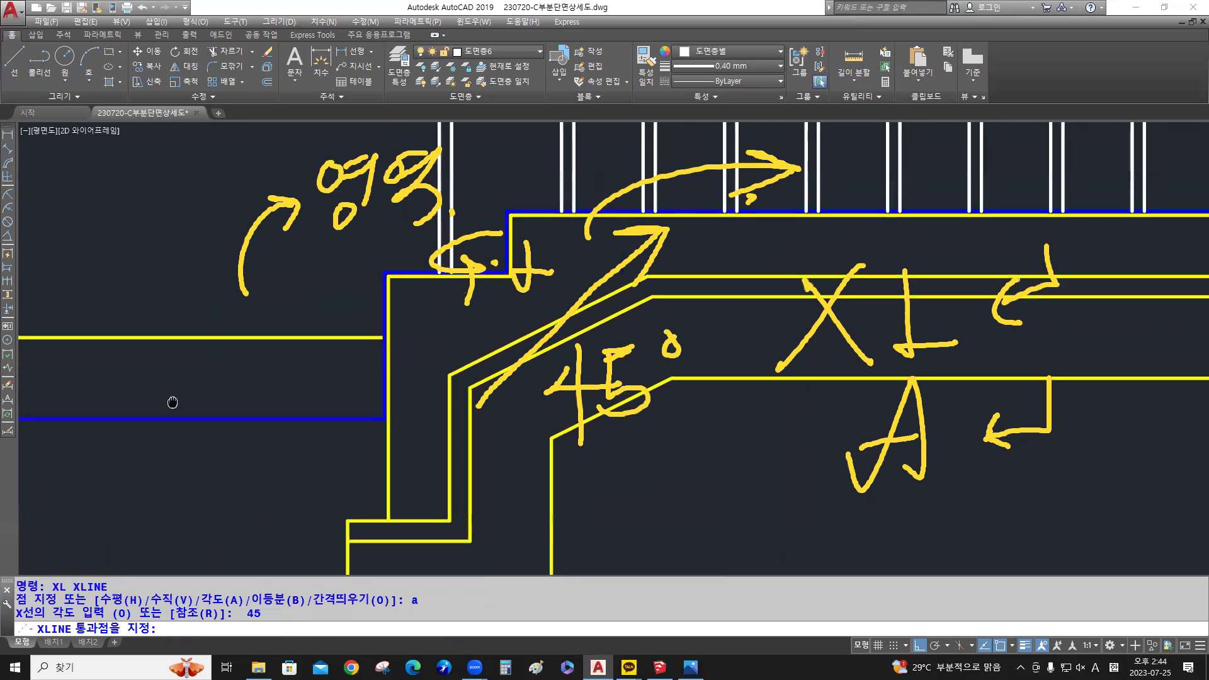
pyautogui.scroll(4, 386, 338)
pyautogui.moveTo(378, 335); pyautogui.dragTo(280, 378, button='middle')
pyautogui.scroll(4, 302, 359)
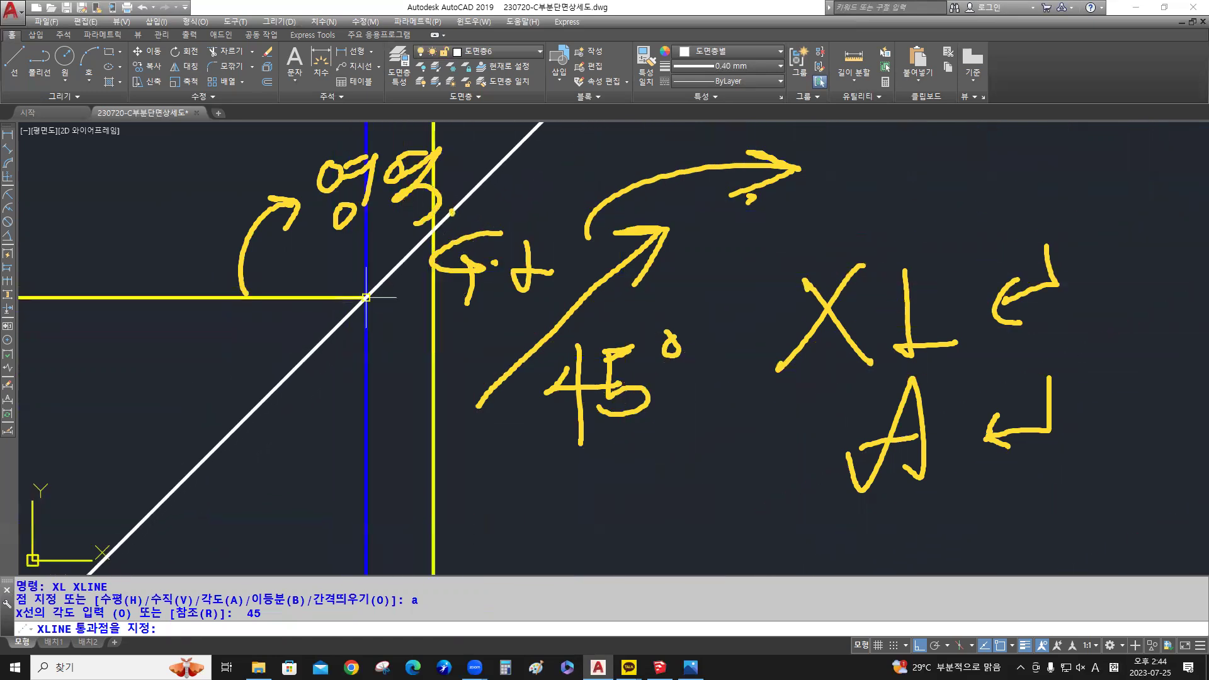
pyautogui.click(366, 297)
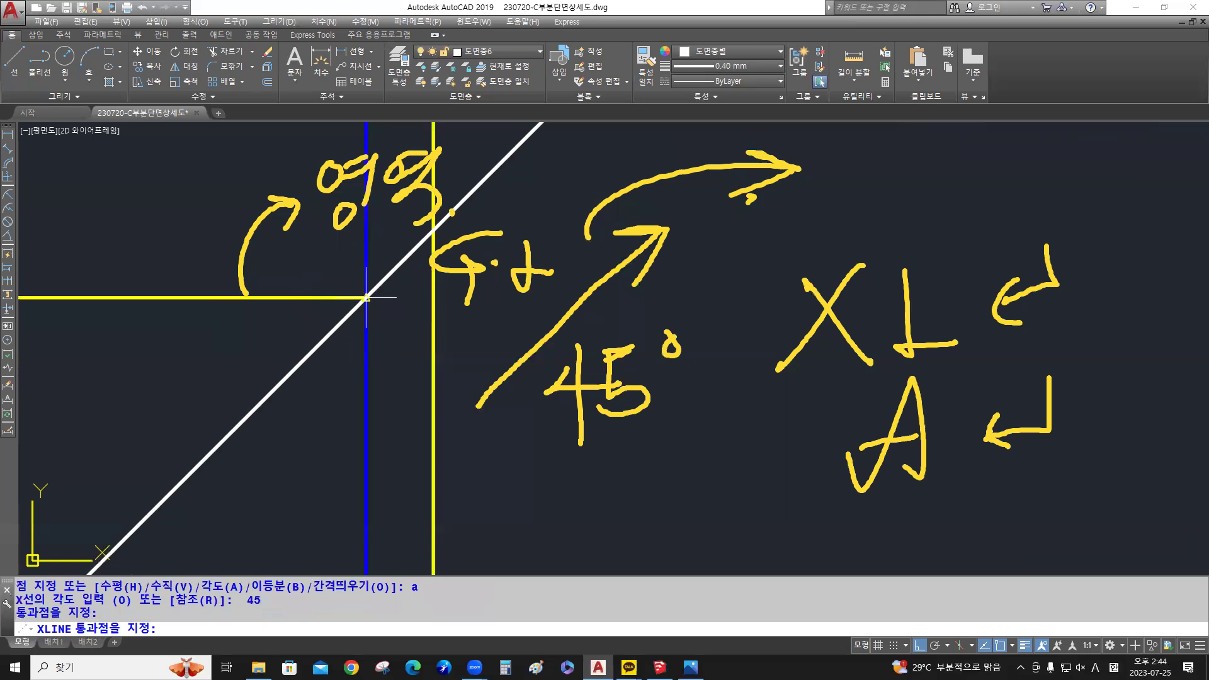
pyautogui.press('Return')
# Trim both ends of the 45° construction line, using the yellow and blue horizontal ground lines as cutting edges
pyautogui.scroll(-6, 362, 405)
pyautogui.moveTo(362, 405); pyautogui.dragTo(446, 268, button='middle')
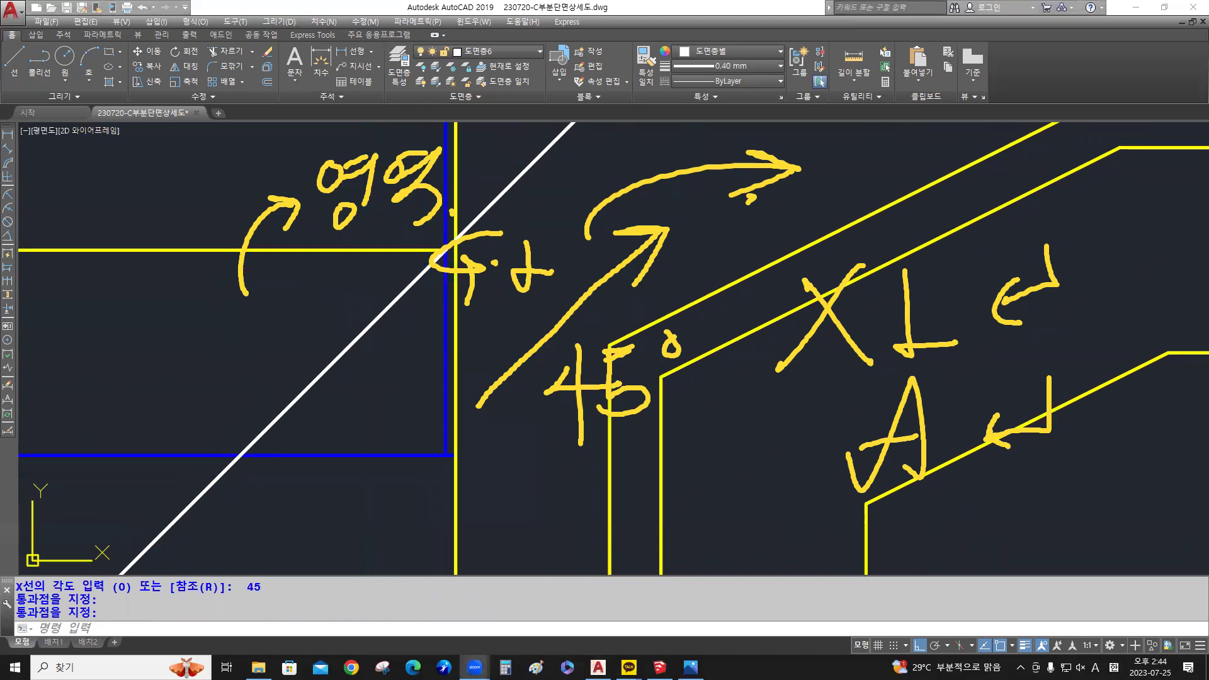
pyautogui.moveTo(263, 215)
pyautogui.mouseDown()
pyautogui.moveTo(303, 167)
pyautogui.moveTo(442, 139)
pyautogui.moveTo(485, 264)
pyautogui.moveTo(802, 189)
pyautogui.moveTo(579, 390)
pyautogui.moveTo(643, 349)
pyautogui.moveTo(868, 296)
pyautogui.moveTo(960, 338)
pyautogui.moveTo(932, 443)
pyautogui.moveTo(863, 438)
pyautogui.mouseUp()
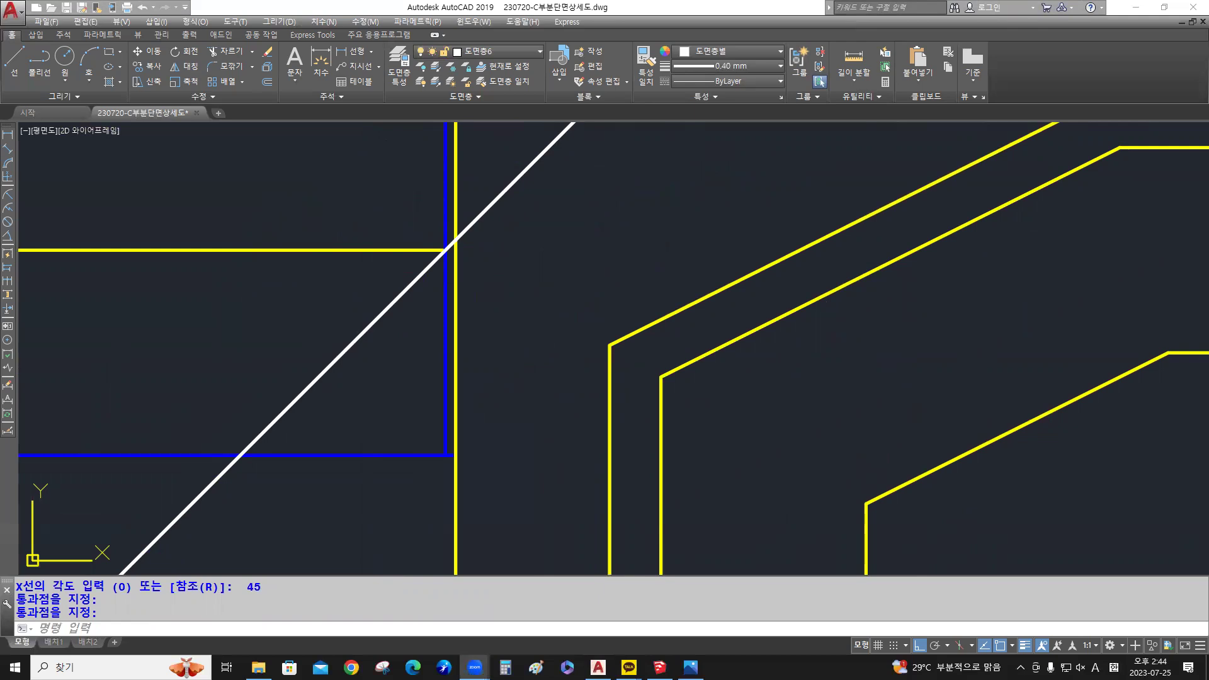
pyautogui.scroll(-2, 459, 346)
pyautogui.moveTo(459, 345); pyautogui.dragTo(696, 345, button='middle')
pyautogui.scroll(2, 675, 346)
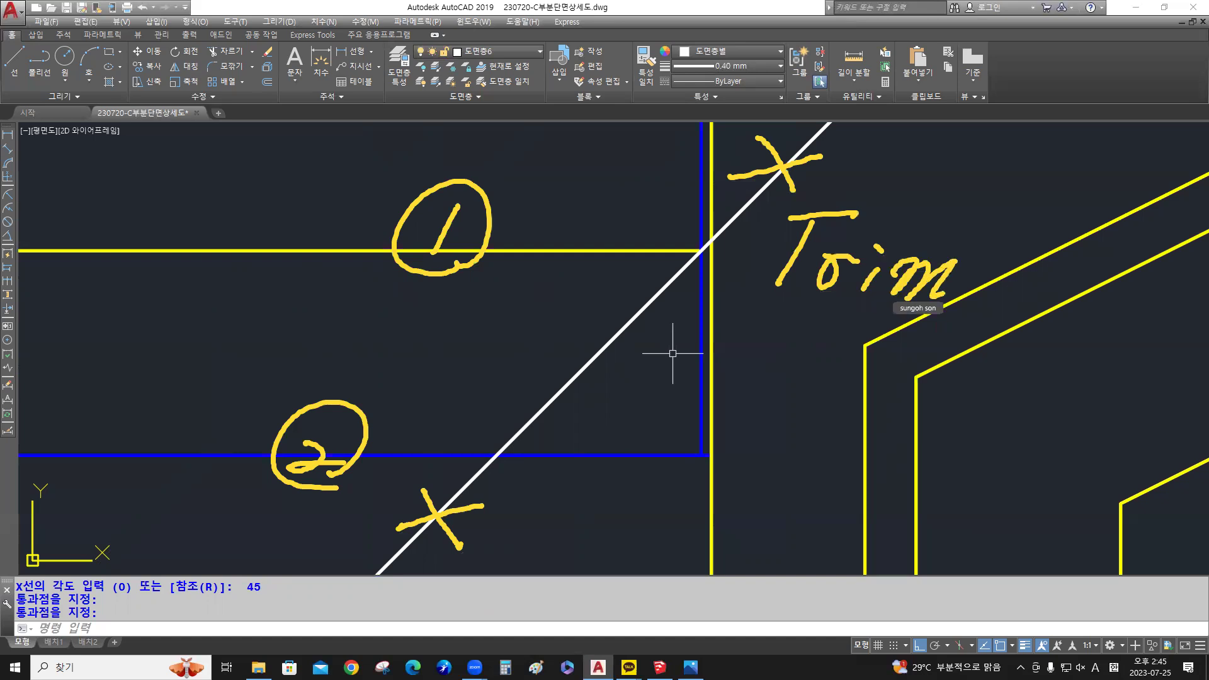
pyautogui.write('tr')
pyautogui.press('Return')
pyautogui.click(458, 466)
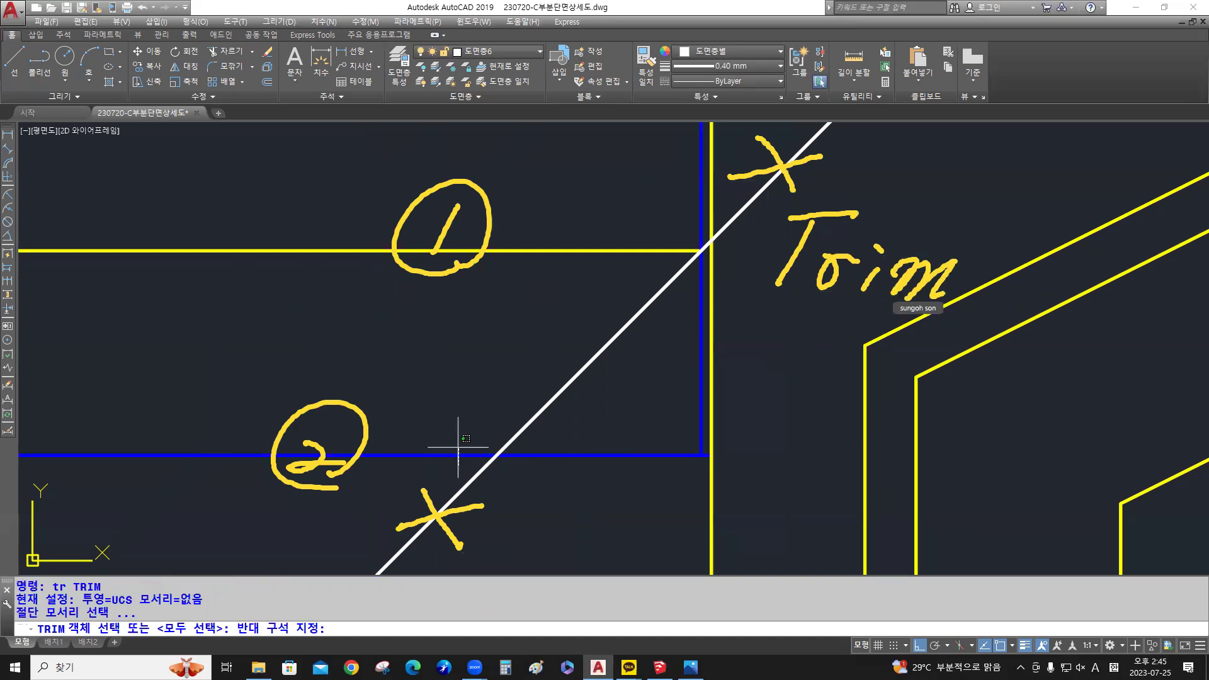
pyautogui.click(379, 216)
pyautogui.press('Return')
pyautogui.click(750, 203)
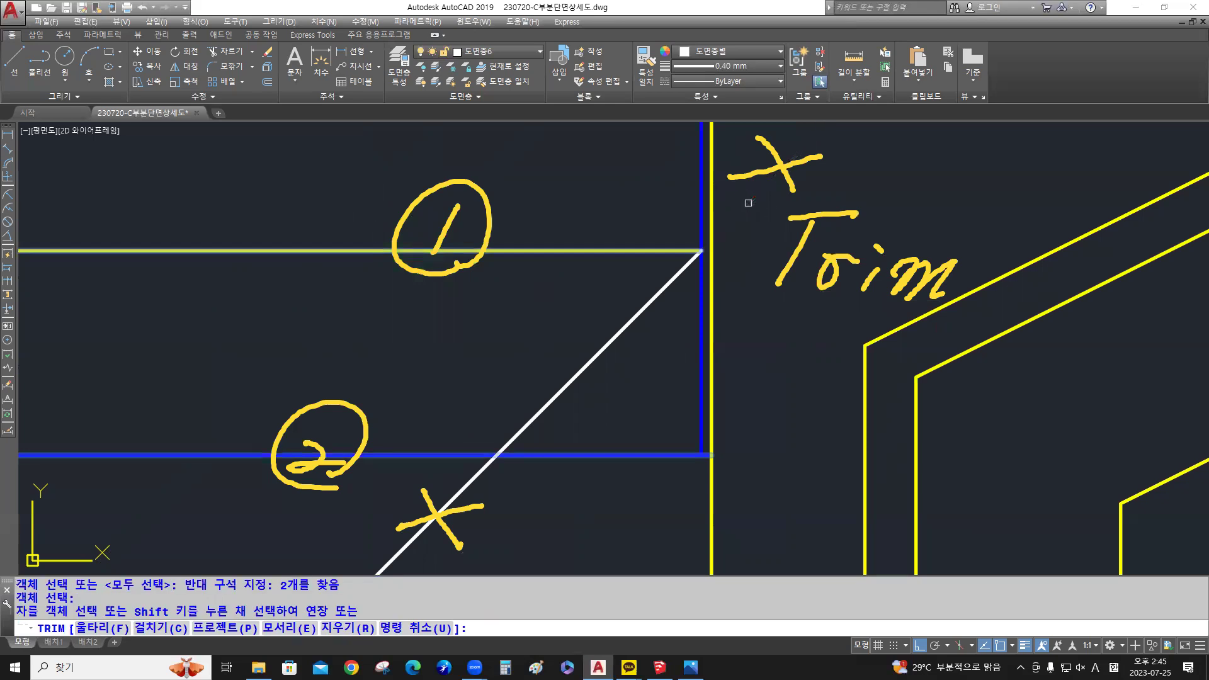
pyautogui.click(444, 508)
pyautogui.press('Return')
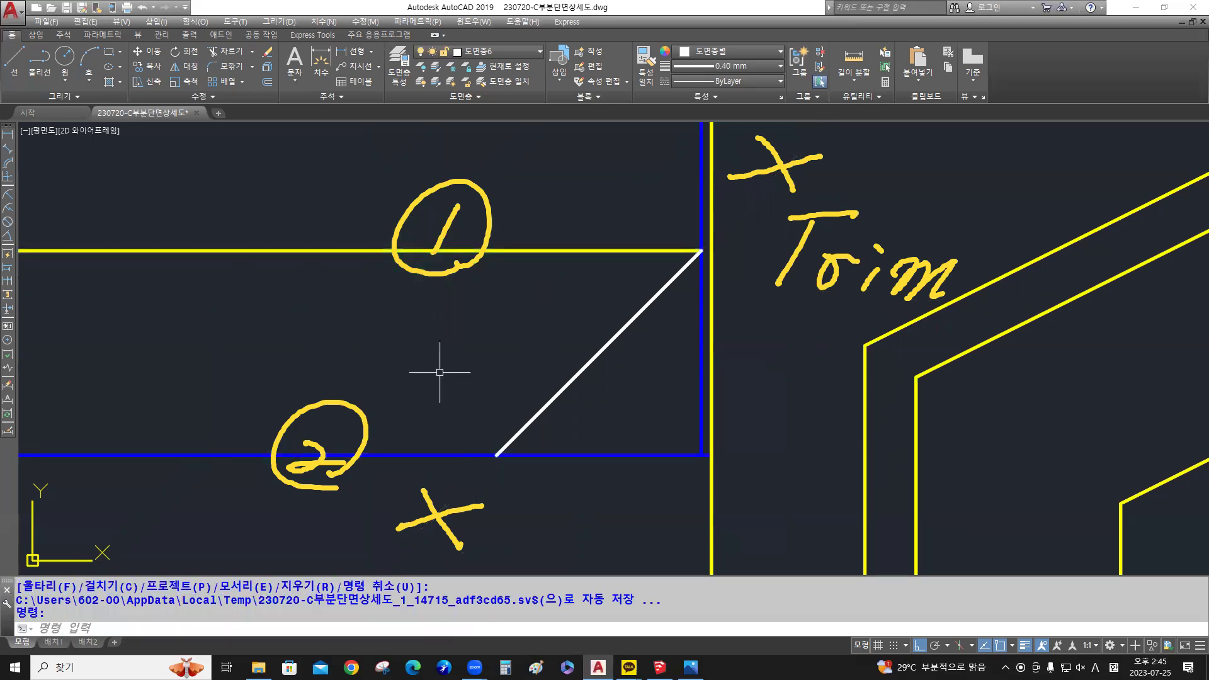
# Match the properties of the trimmed 45° diagonal line to the yellow ground line
pyautogui.write('ma')
pyautogui.press('Return')
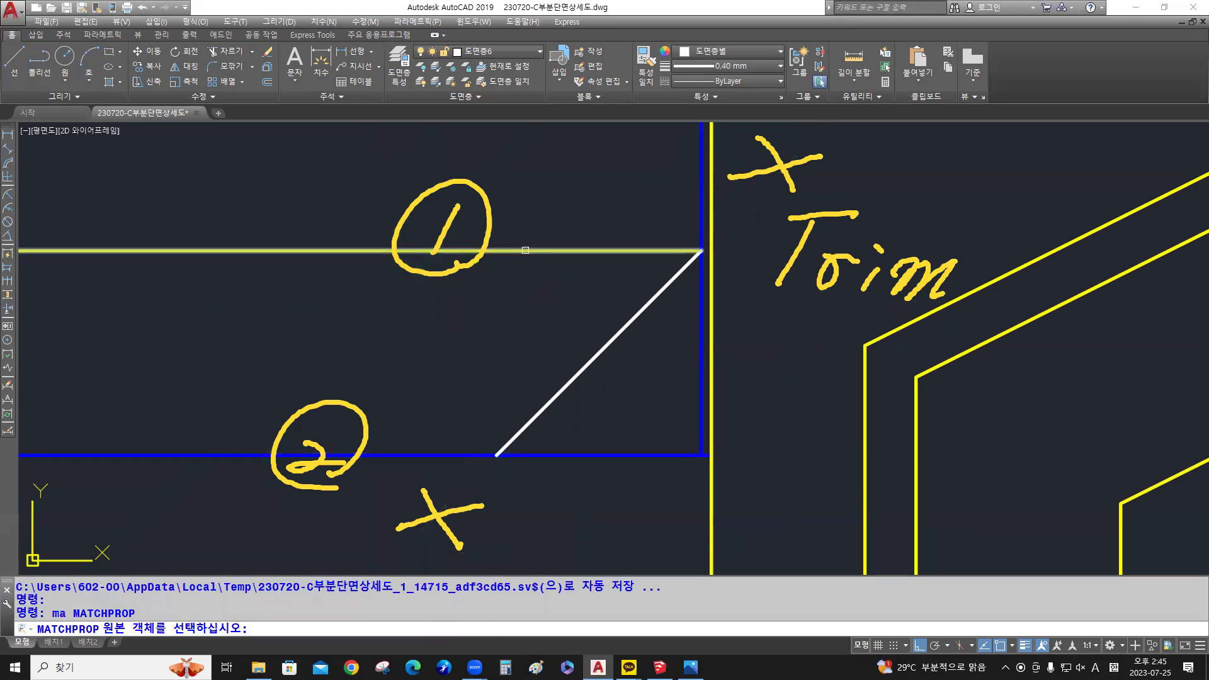
pyautogui.click(518, 251)
pyautogui.click(580, 365)
pyautogui.press('Return')
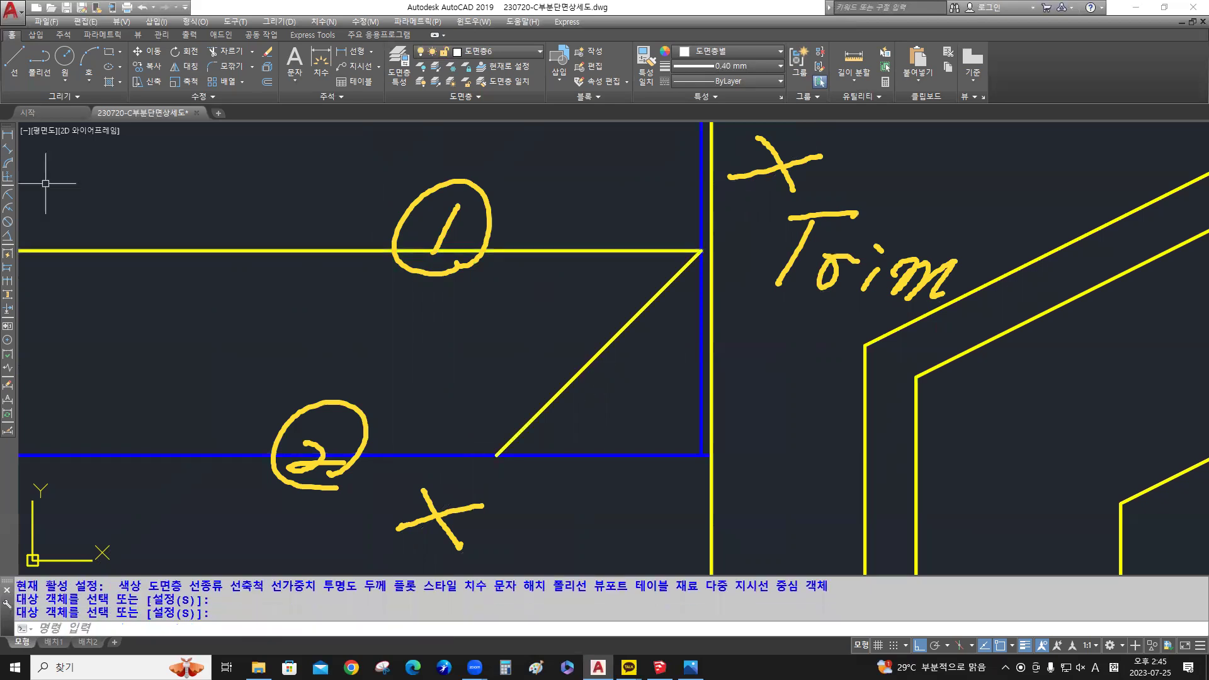
pyautogui.moveTo(484, 257)
pyautogui.mouseDown()
pyautogui.moveTo(438, 227)
pyautogui.moveTo(292, 470)
pyautogui.moveTo(472, 516)
pyautogui.moveTo(812, 201)
pyautogui.moveTo(921, 262)
pyautogui.moveTo(880, 263)
pyautogui.mouseUp()
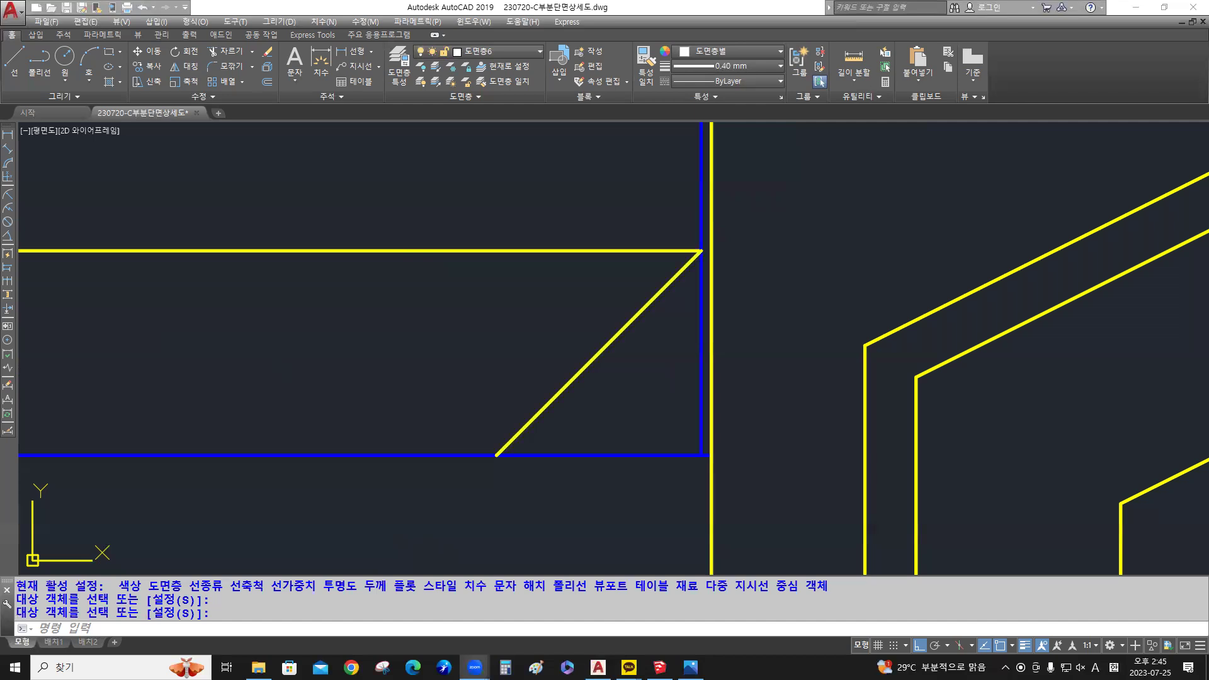
# Start mirroring the 45° diagonal line between the yellow and blue ground lines
pyautogui.scroll(-4, 534, 329)
pyautogui.scroll(2, 523, 329)
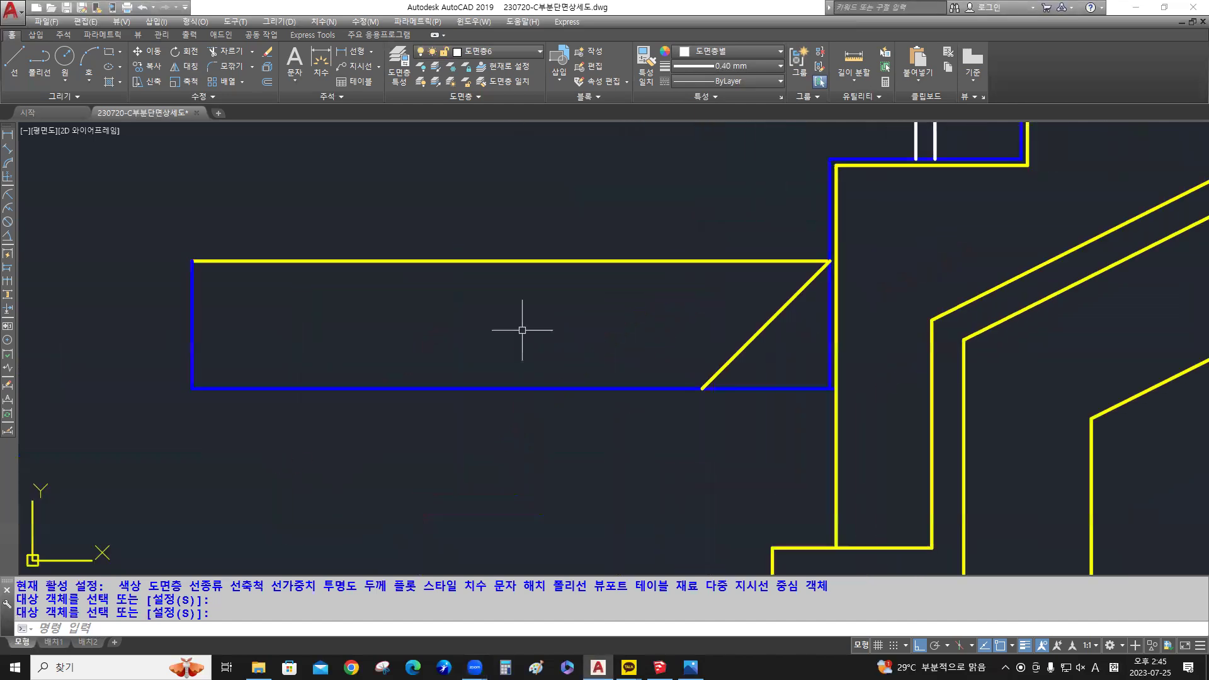
pyautogui.moveTo(521, 329); pyautogui.dragTo(568, 321, button='middle')
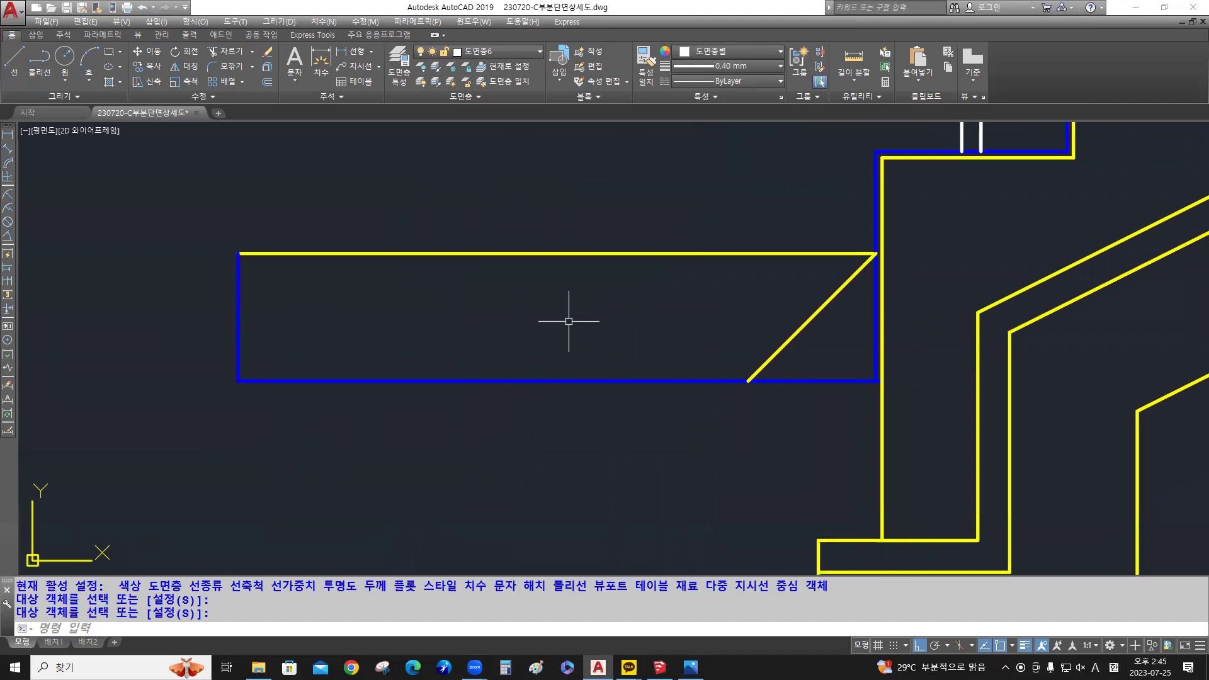
pyautogui.write('mi')
pyautogui.press('Return')
pyautogui.click(818, 342)
pyautogui.click(742, 320)
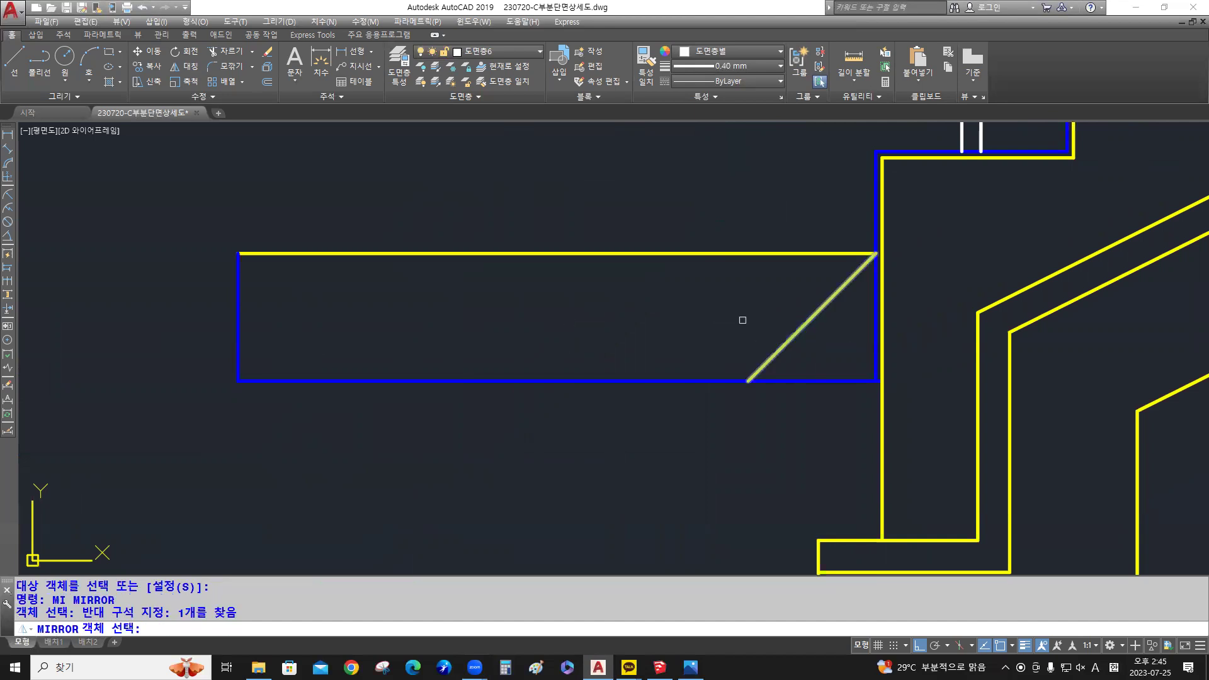
# Mirror the diagonal line in the ground strip about a vertical axis through its lower end, keeping the original
pyautogui.press('Return')
pyautogui.click(748, 380)
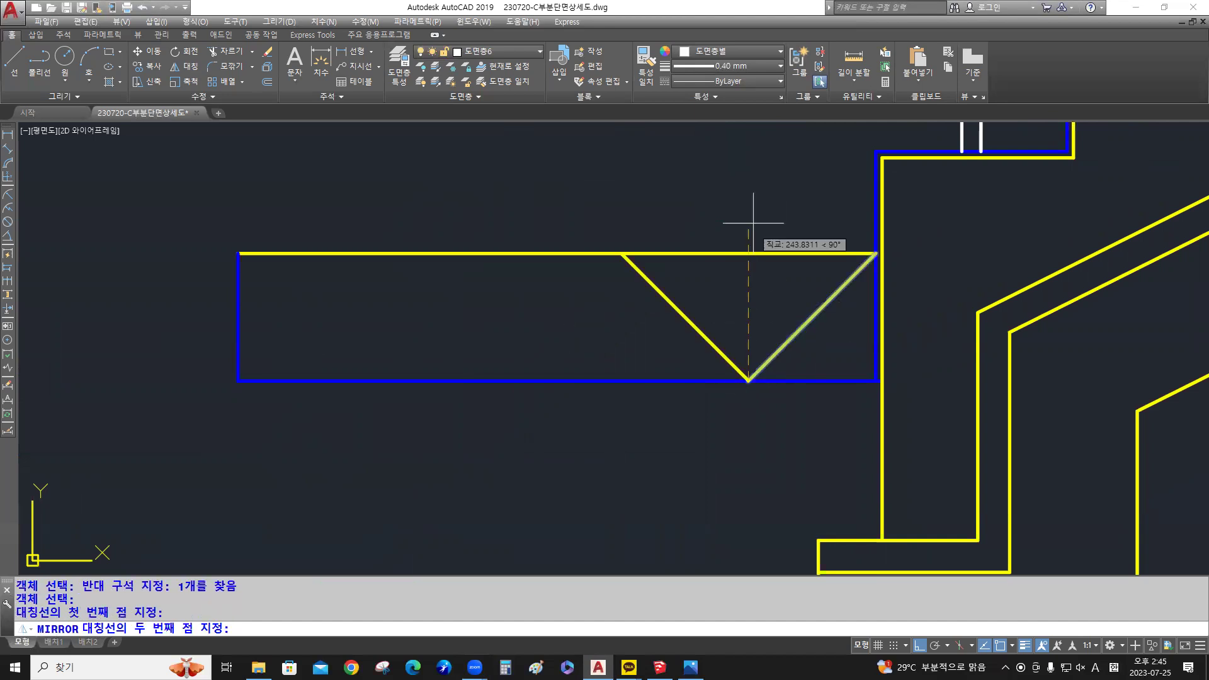
pyautogui.click(747, 194)
pyautogui.press('Return')
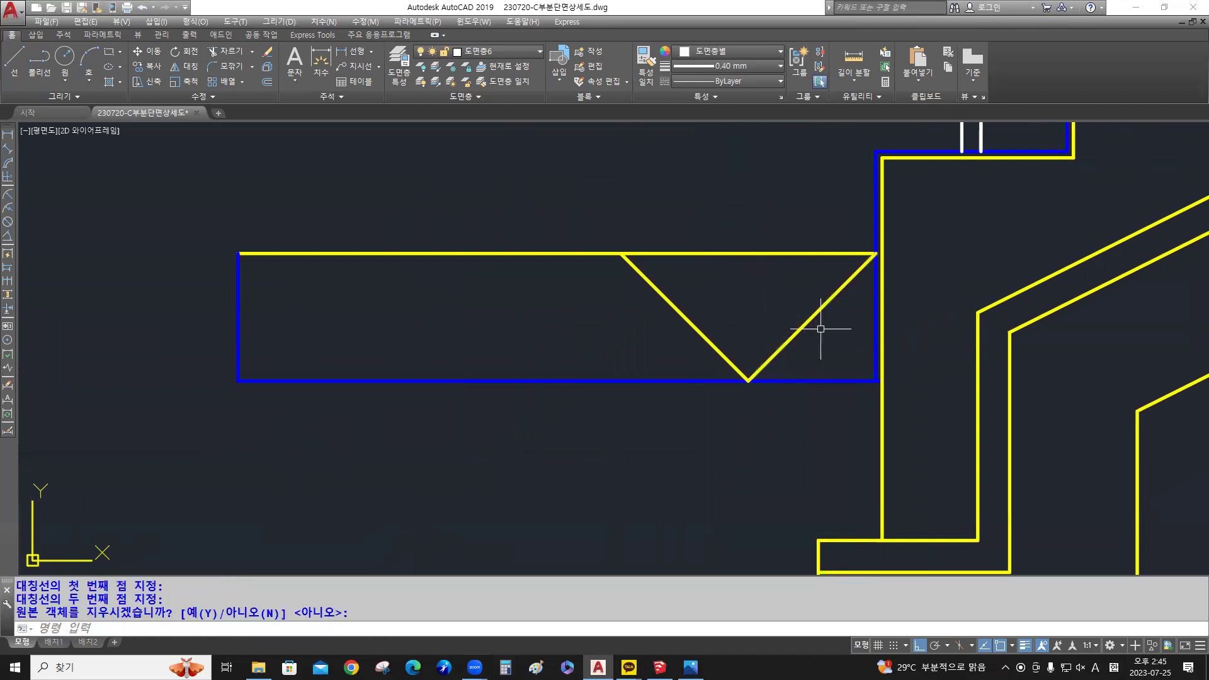
# Mirror the V-shaped pair of diagonals about a vertical axis through its upper left end, keeping the originals
pyautogui.press('Return')
pyautogui.click(828, 349)
pyautogui.click(634, 324)
pyautogui.press('Return')
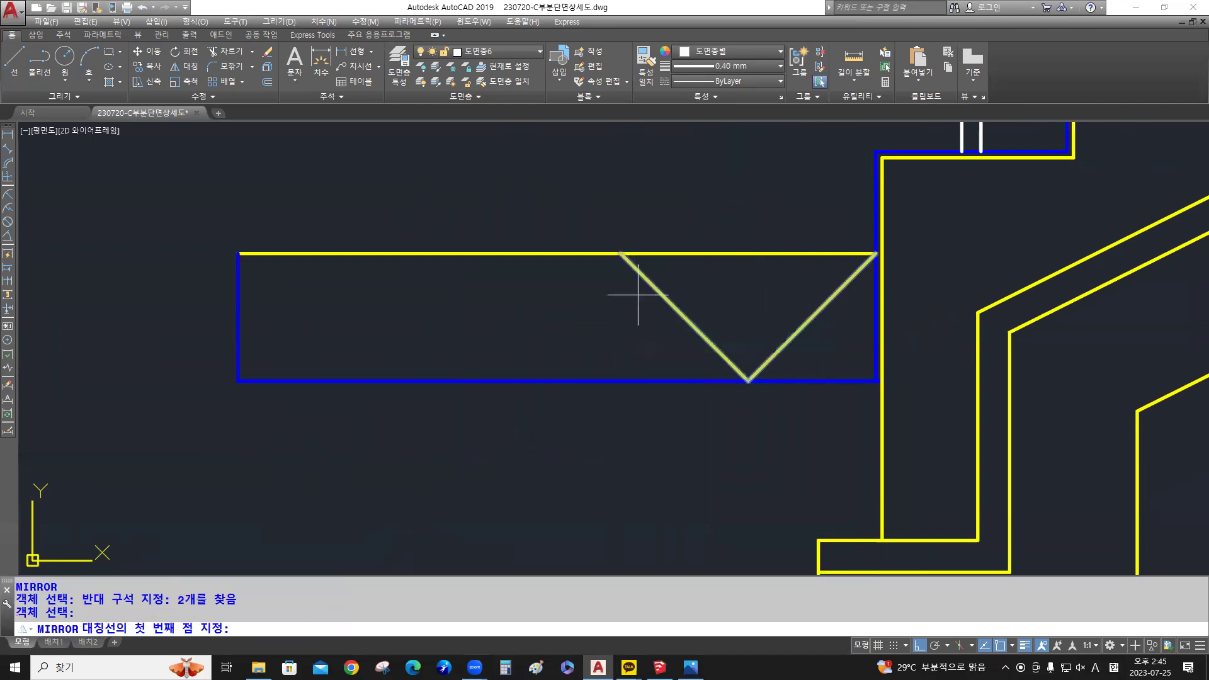
pyautogui.click(622, 252)
pyautogui.click(626, 365)
pyautogui.press('Return')
# Mirror the leftmost diagonal about a vertical axis through its upper end to complete the ground strip's zigzag, keeping the original
pyautogui.press('Return')
pyautogui.click(470, 294)
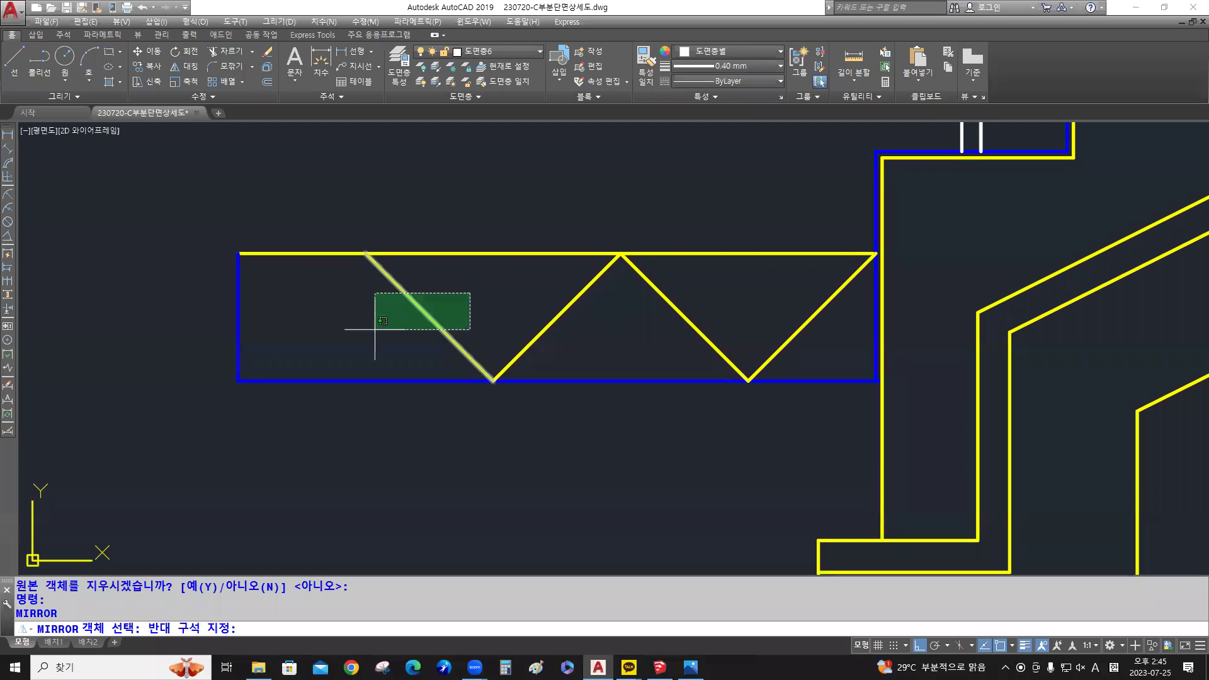
pyautogui.click(375, 328)
pyautogui.press('Return')
pyautogui.click(364, 254)
pyautogui.click(361, 339)
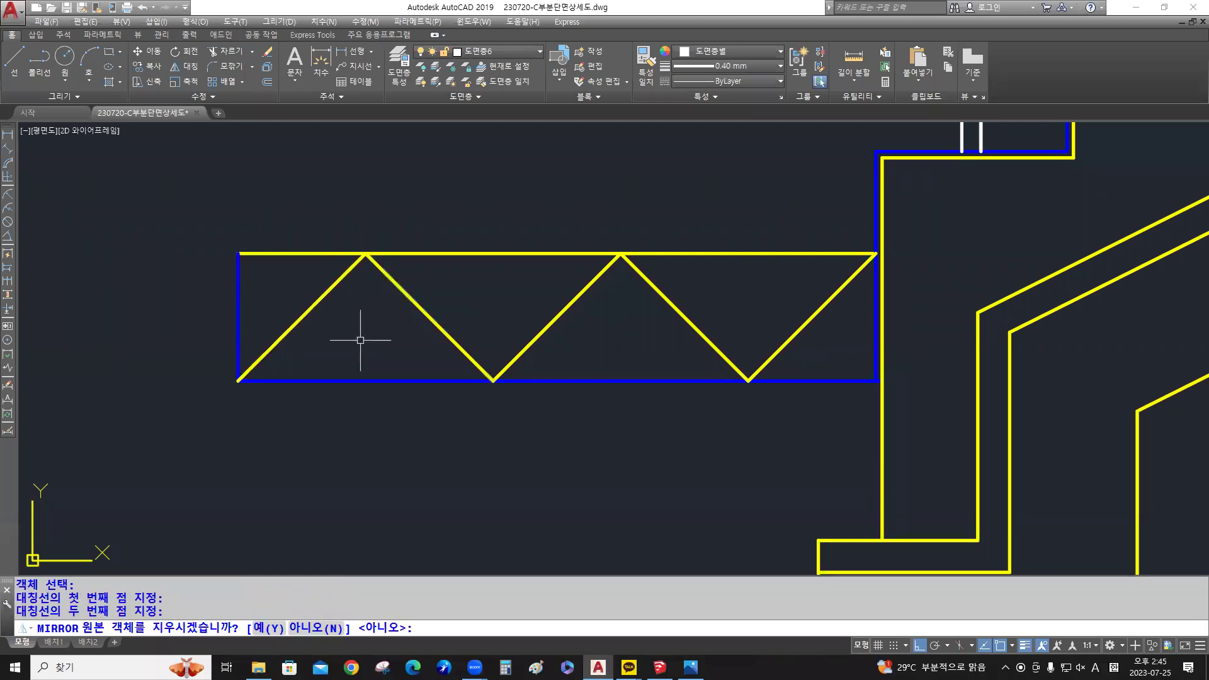
pyautogui.press('Return')
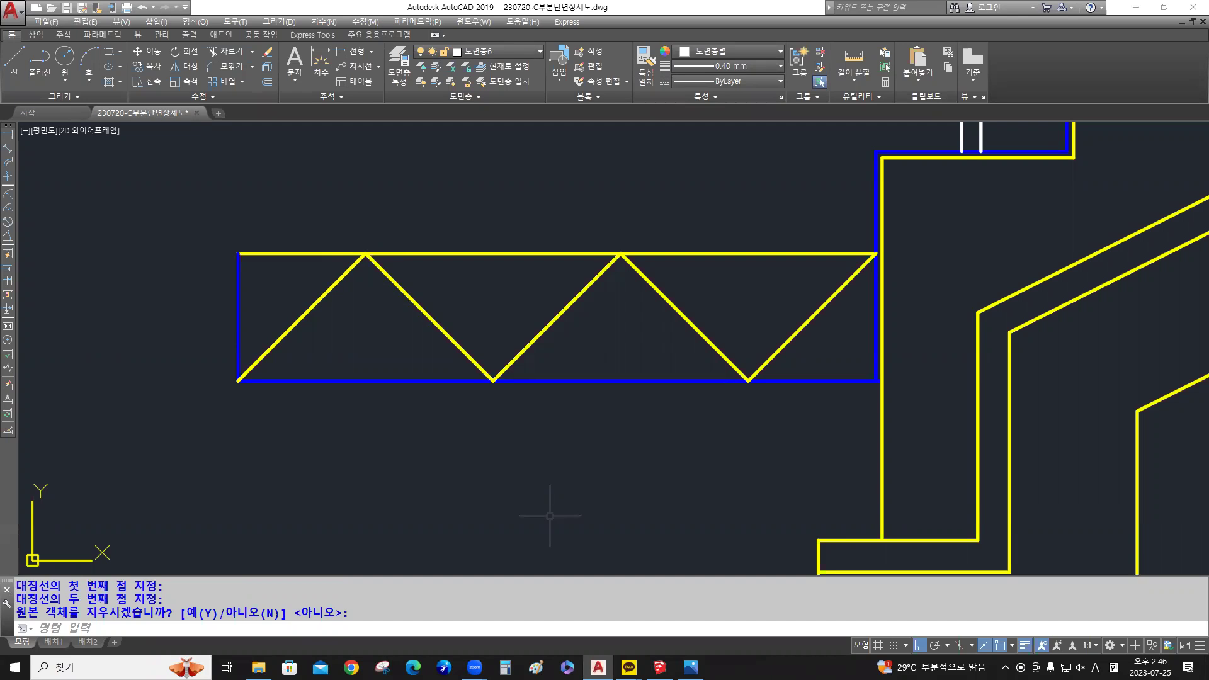
# Show the floor plan image beside the section drawing and examine the entrance (현관) area
pyautogui.scroll(-5, 542, 502)
pyautogui.scroll(2, 542, 494)
pyautogui.scroll(-4, 562, 426)
pyautogui.scroll(2, 569, 432)
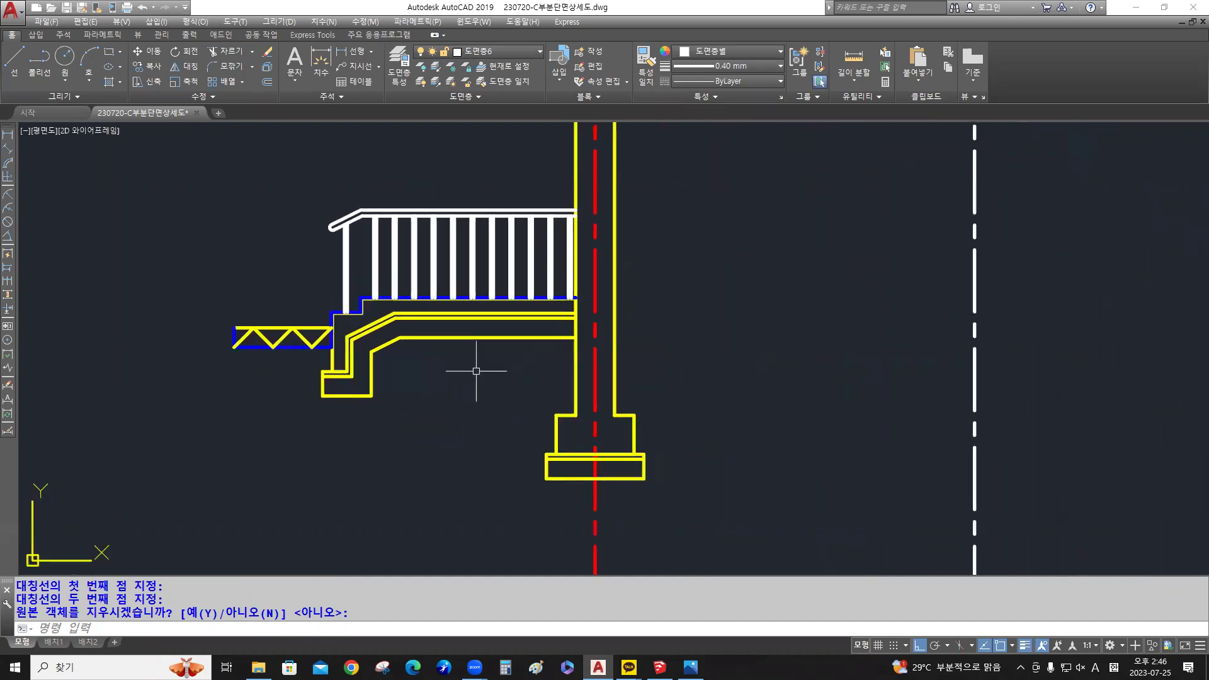
pyautogui.click(1165, 7)
pyautogui.click(412, 17)
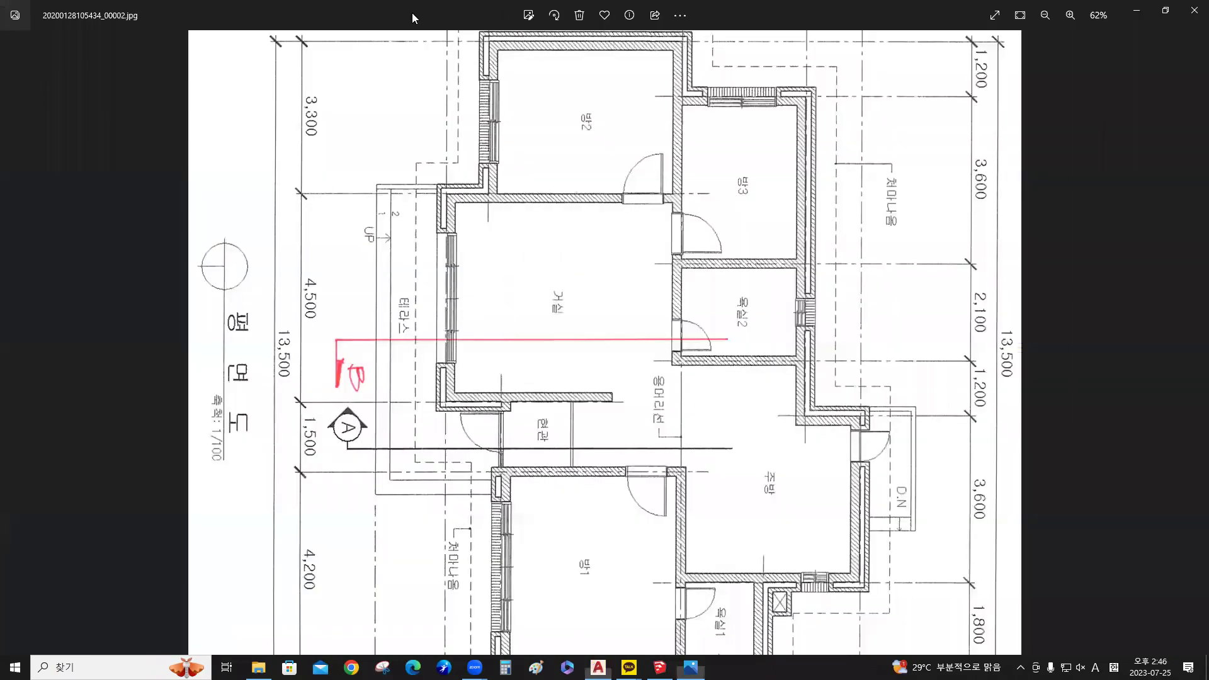
pyautogui.click(1164, 11)
pyautogui.moveTo(195, 441); pyautogui.dragTo(218, 350)
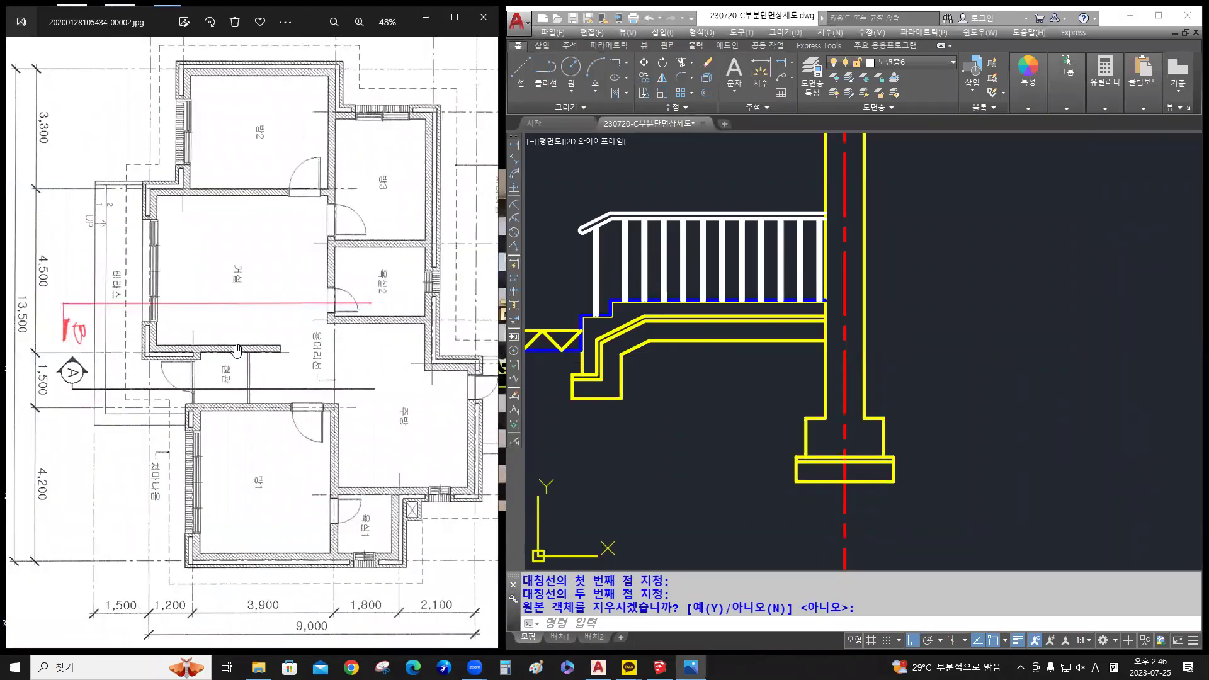
pyautogui.scroll(3, 191, 400)
pyautogui.scroll(2, 191, 400)
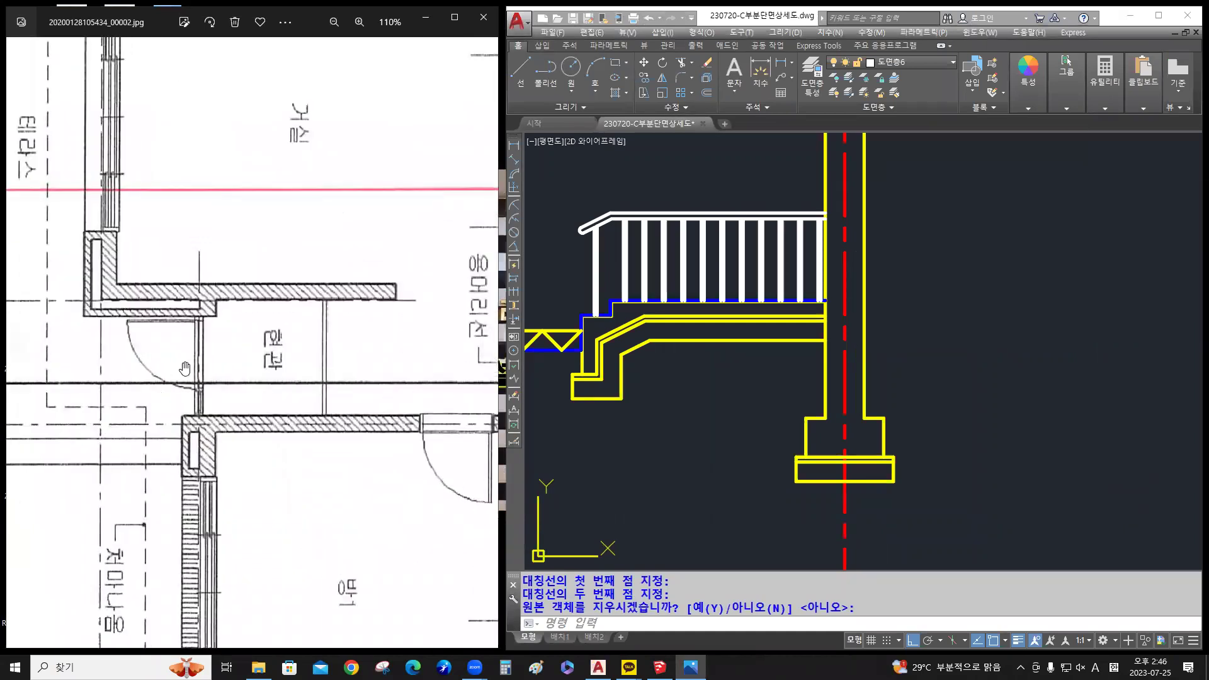
pyautogui.moveTo(273, 401); pyautogui.dragTo(230, 377)
pyautogui.click(675, 404)
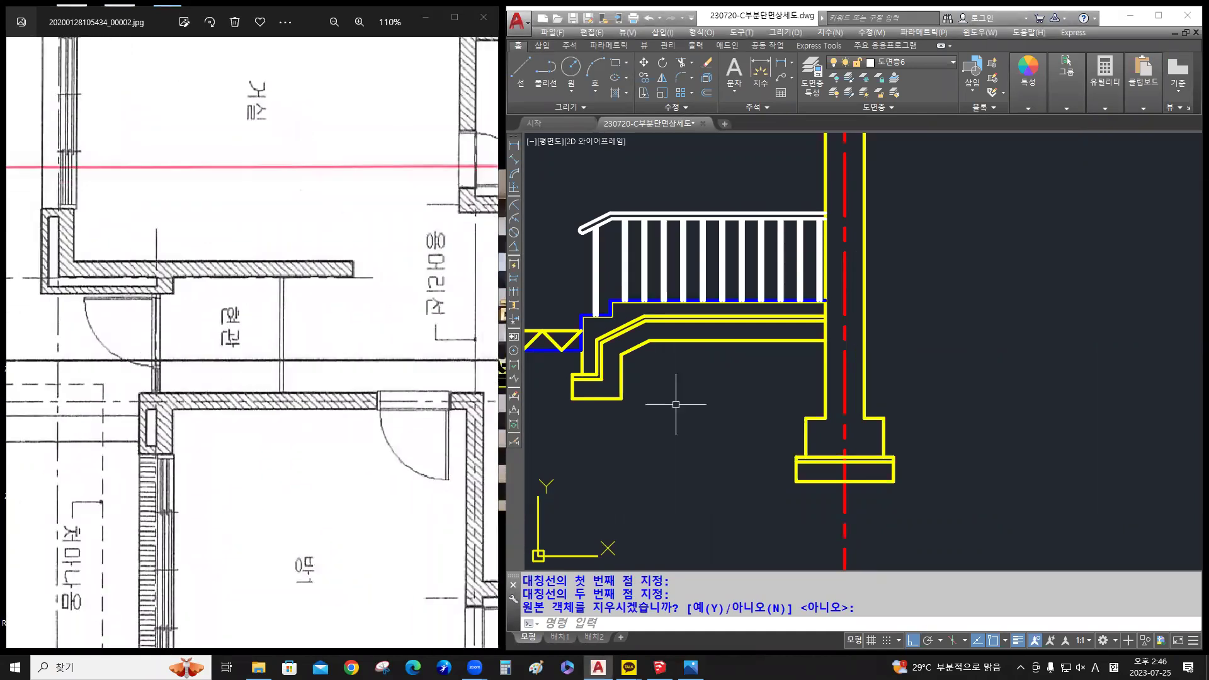
pyautogui.scroll(8, 812, 353)
pyautogui.moveTo(805, 321); pyautogui.dragTo(822, 386, button='middle')
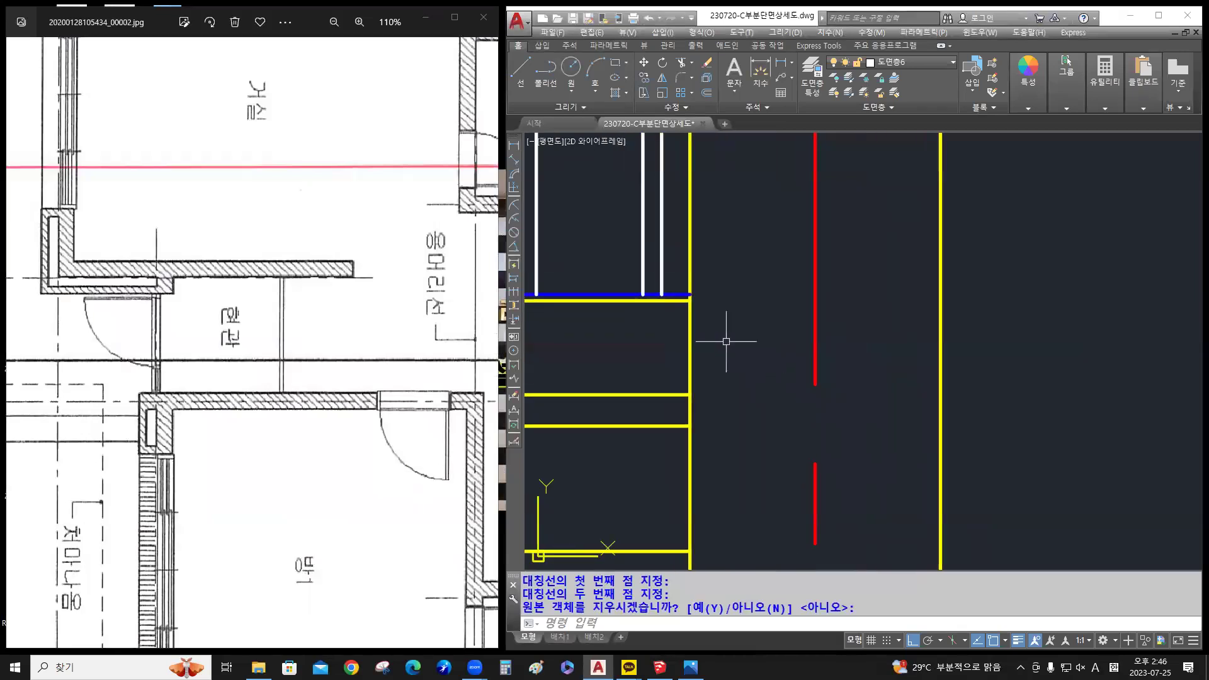
pyautogui.press('ctrl')
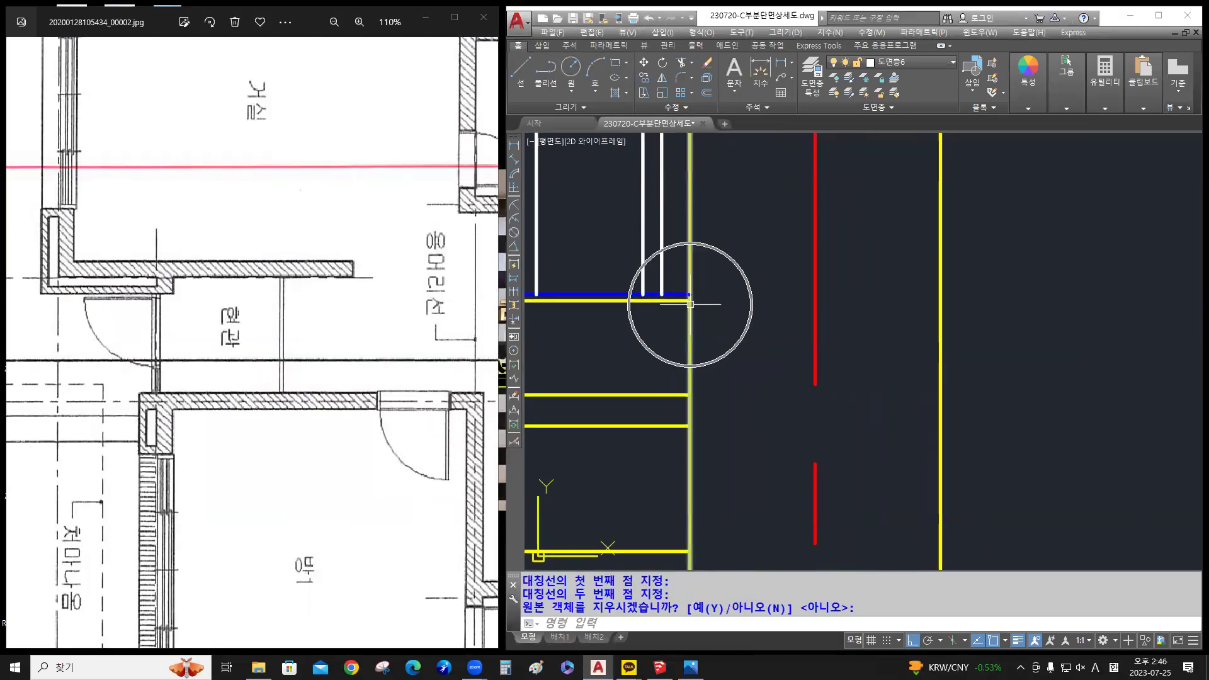
pyautogui.press('ctrl')
pyautogui.moveTo(691, 304)
pyautogui.mouseDown(button='middle')
pyautogui.moveTo(680, 291)
pyautogui.moveTo(618, 301)
pyautogui.moveTo(582, 289)
pyautogui.mouseUp(button='middle')
pyautogui.press('ctrl')
pyautogui.write('l')
pyautogui.press('ctrl')
pyautogui.press('Return')
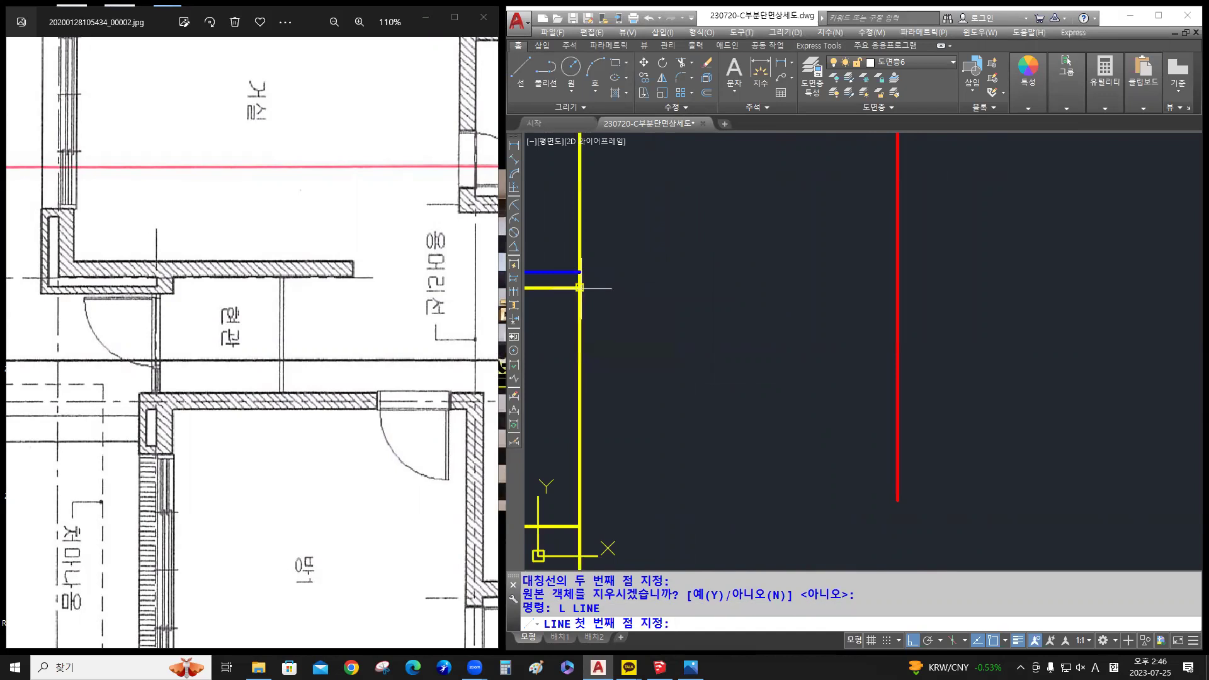
pyautogui.click(580, 288)
pyautogui.scroll(-4, 695, 300)
pyautogui.press('Escape')
pyautogui.press('Escape')
pyautogui.press('Escape')
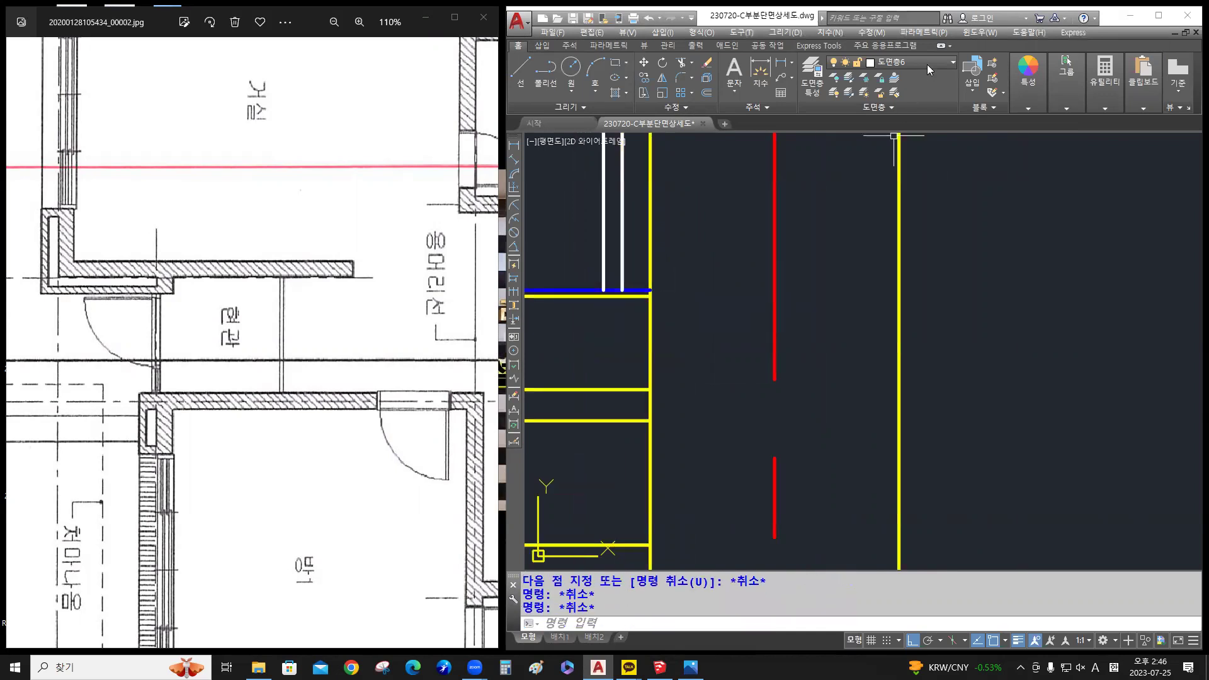
# Make 도면층2 the current layer and draw a horizontal line across the foundation wall, level with the yellow line below the terrace finish
pyautogui.click(914, 65)
pyautogui.click(908, 124)
pyautogui.click(1028, 109)
pyautogui.write('1')
pyautogui.press('Return')
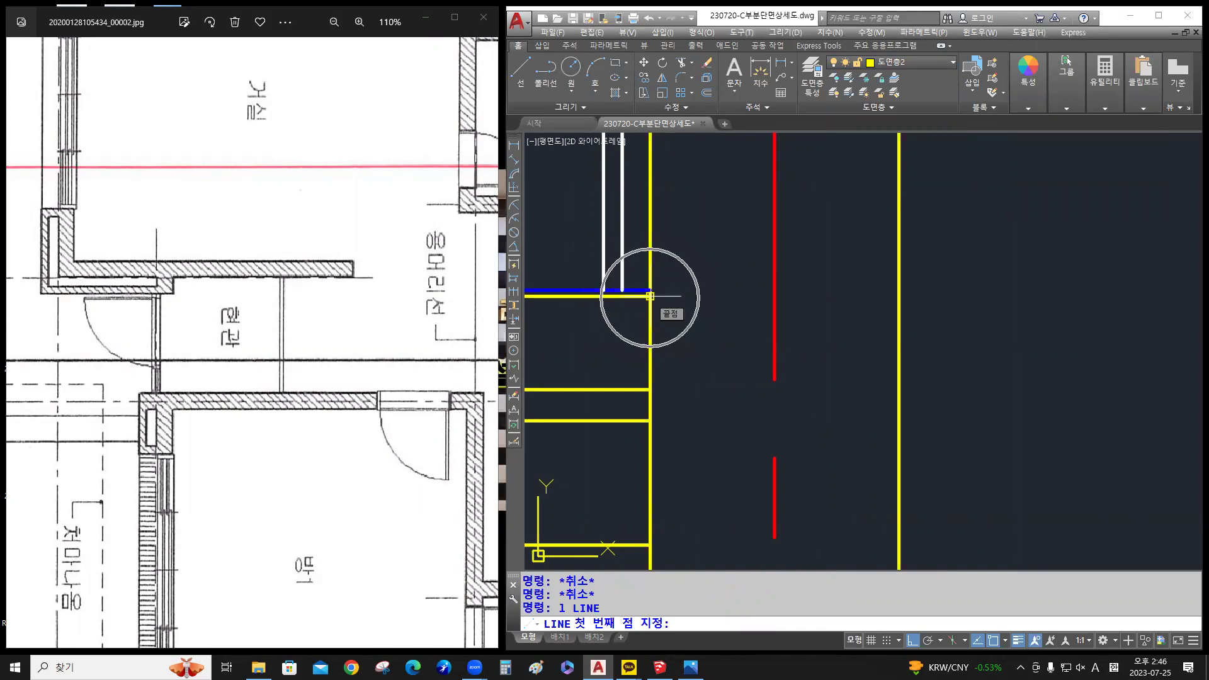
pyautogui.click(650, 295)
pyautogui.click(899, 296)
pyautogui.press('Return')
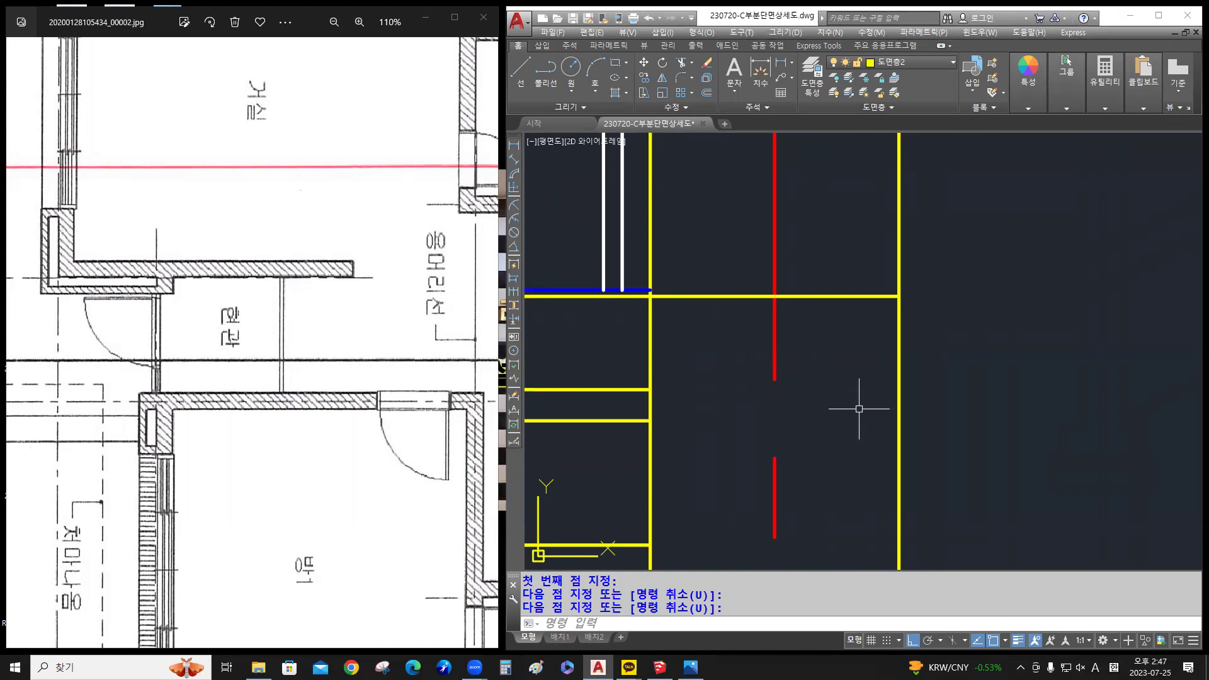
# Examine the entrance (현관) in the floor plan close up, from the wall centreline to the finish divider
pyautogui.scroll(-2, 817, 386)
pyautogui.moveTo(817, 385)
pyautogui.mouseDown(button='middle')
pyautogui.moveTo(807, 363)
pyautogui.moveTo(756, 363)
pyautogui.mouseUp(button='middle')
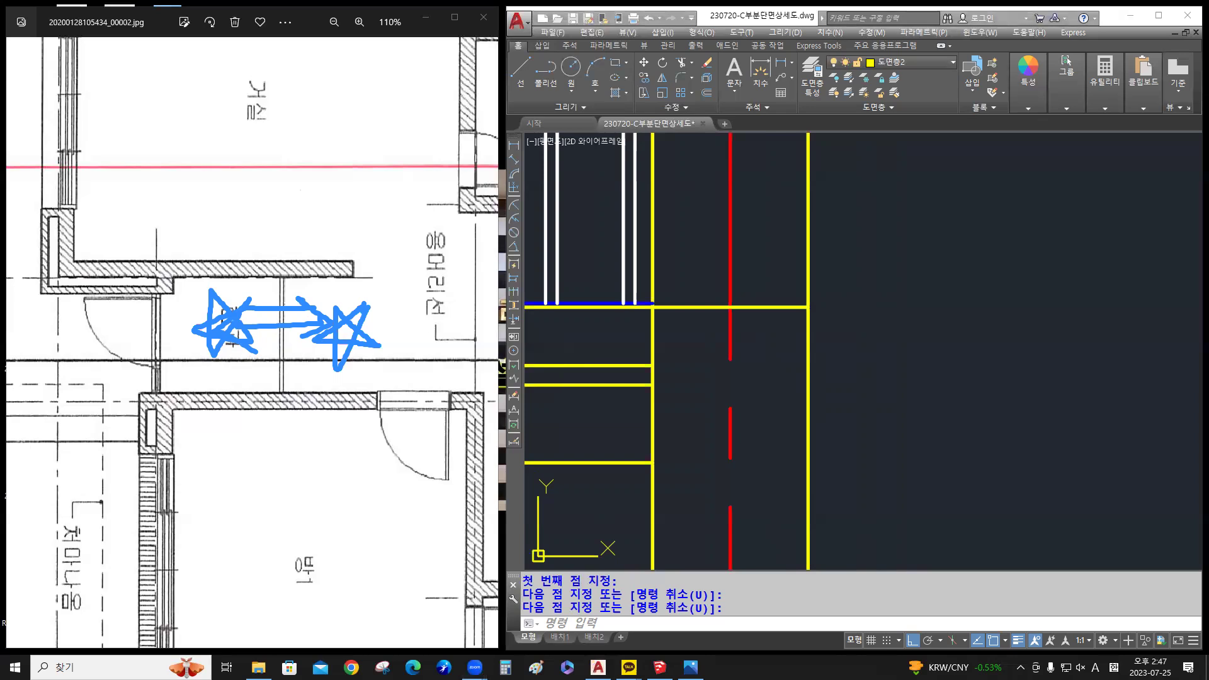
pyautogui.moveTo(287, 321)
pyautogui.mouseDown()
pyautogui.moveTo(291, 310)
pyautogui.moveTo(44, 307)
pyautogui.mouseUp()
pyautogui.click(197, 342)
pyautogui.scroll(5, 197, 343)
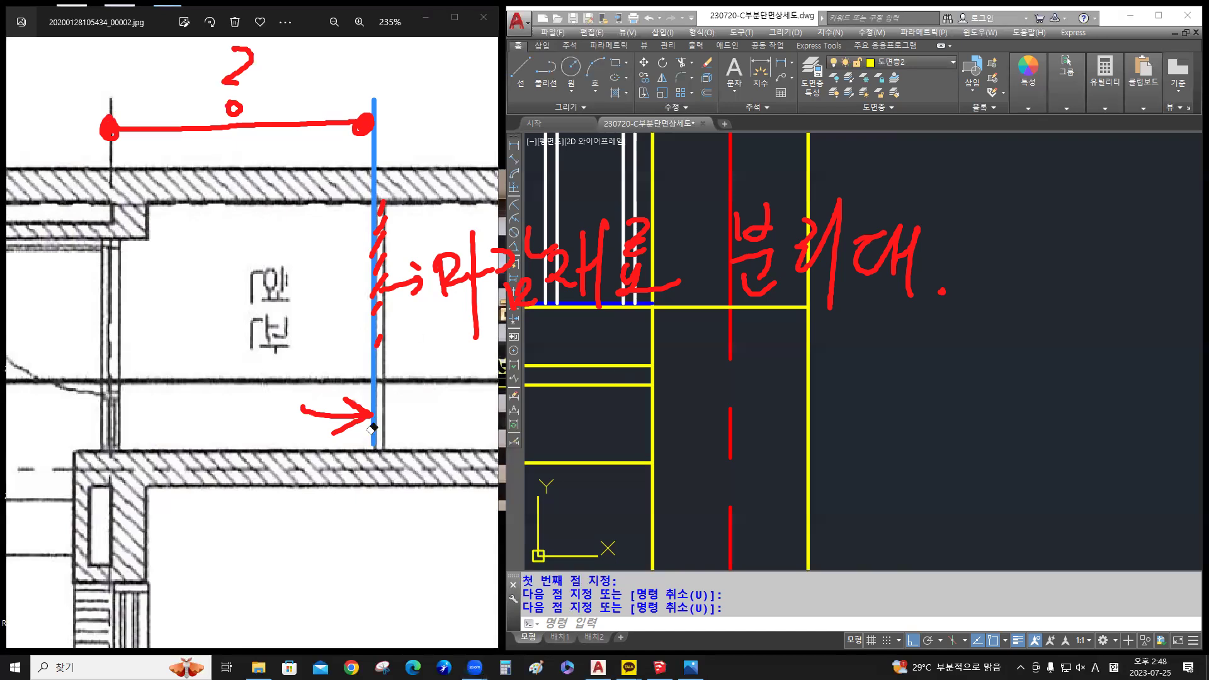
pyautogui.moveTo(403, 295); pyautogui.dragTo(382, 190)
pyautogui.moveTo(370, 397)
pyautogui.mouseDown()
pyautogui.moveTo(440, 272)
pyautogui.moveTo(630, 252)
pyautogui.moveTo(499, 283)
pyautogui.moveTo(674, 243)
pyautogui.moveTo(950, 281)
pyautogui.moveTo(435, 156)
pyautogui.moveTo(244, 96)
pyautogui.moveTo(146, 175)
pyautogui.mouseUp()
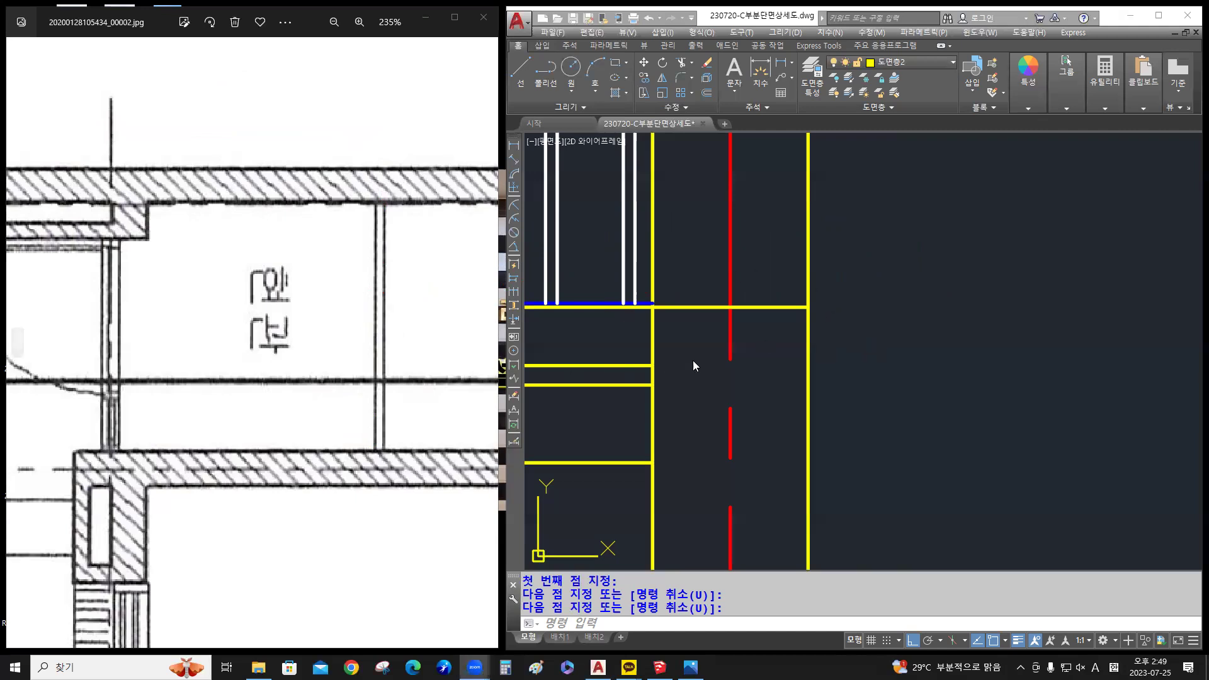
# Check the A부분 단면 상세도 section image and return to the entrance area of the floor plan
pyautogui.scroll(-4, 763, 293)
pyautogui.moveTo(763, 293); pyautogui.dragTo(782, 401, button='middle')
pyautogui.moveTo(386, 307); pyautogui.dragTo(306, 308)
pyautogui.click(486, 342)
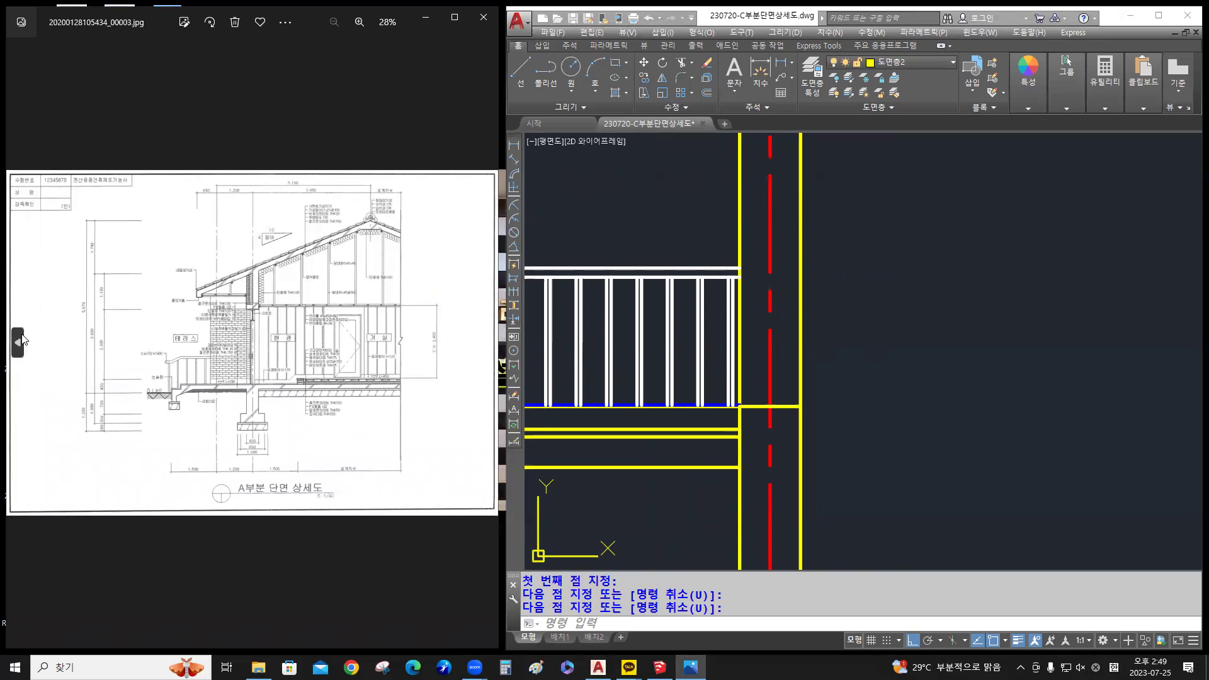
pyautogui.click(18, 343)
pyautogui.scroll(3, 196, 422)
pyautogui.scroll(5, 200, 422)
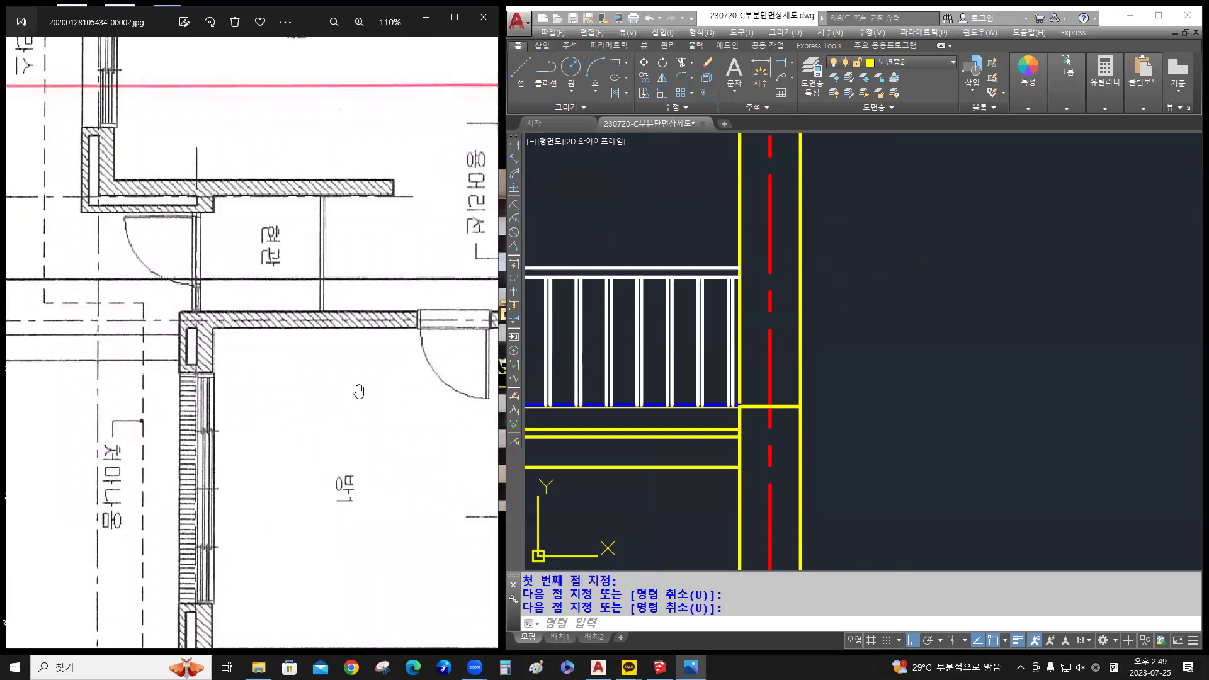
pyautogui.click(783, 315)
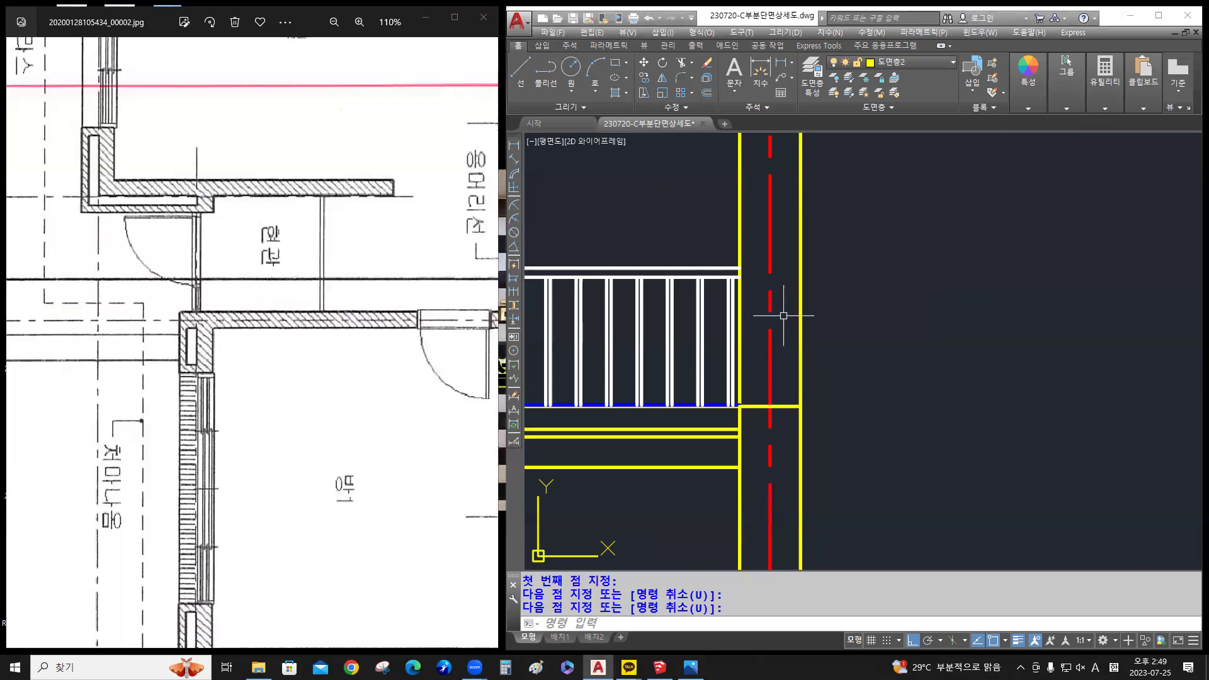
# Offset the red wall centreline 1300 to the right, toward the interior
pyautogui.press('Return')
pyautogui.write('o')
pyautogui.press('Return')
pyautogui.write('130')
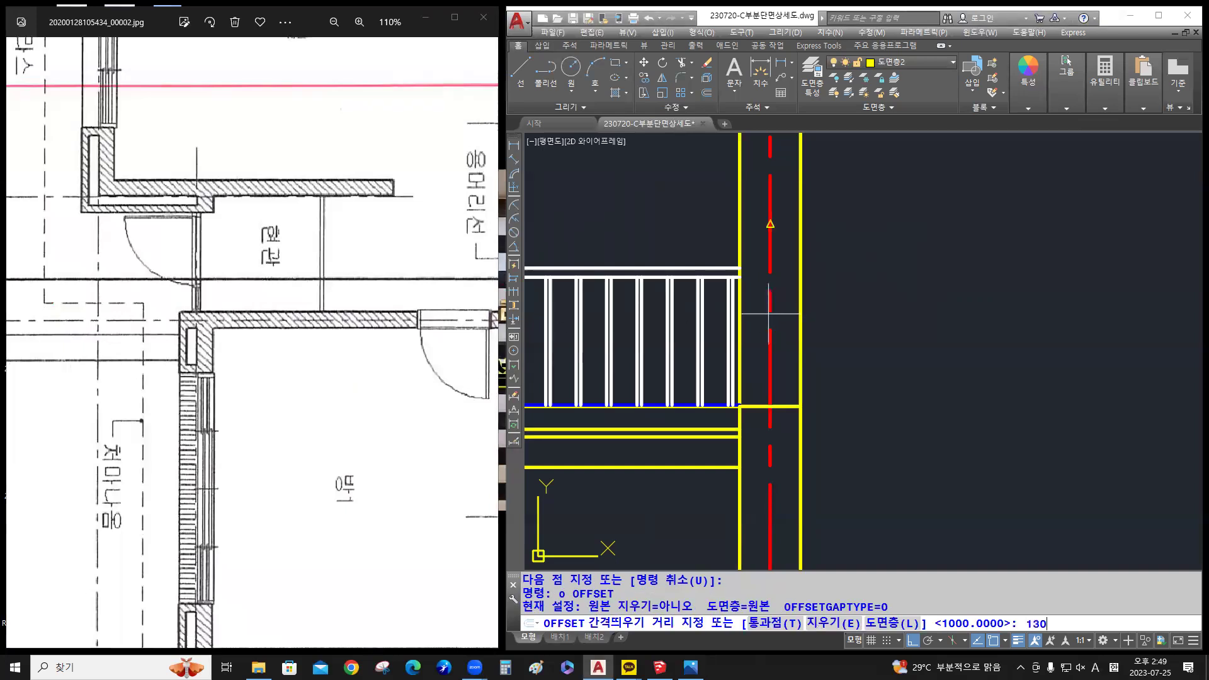
pyautogui.write('0')
pyautogui.press('Return')
pyautogui.click(769, 337)
pyautogui.click(886, 341)
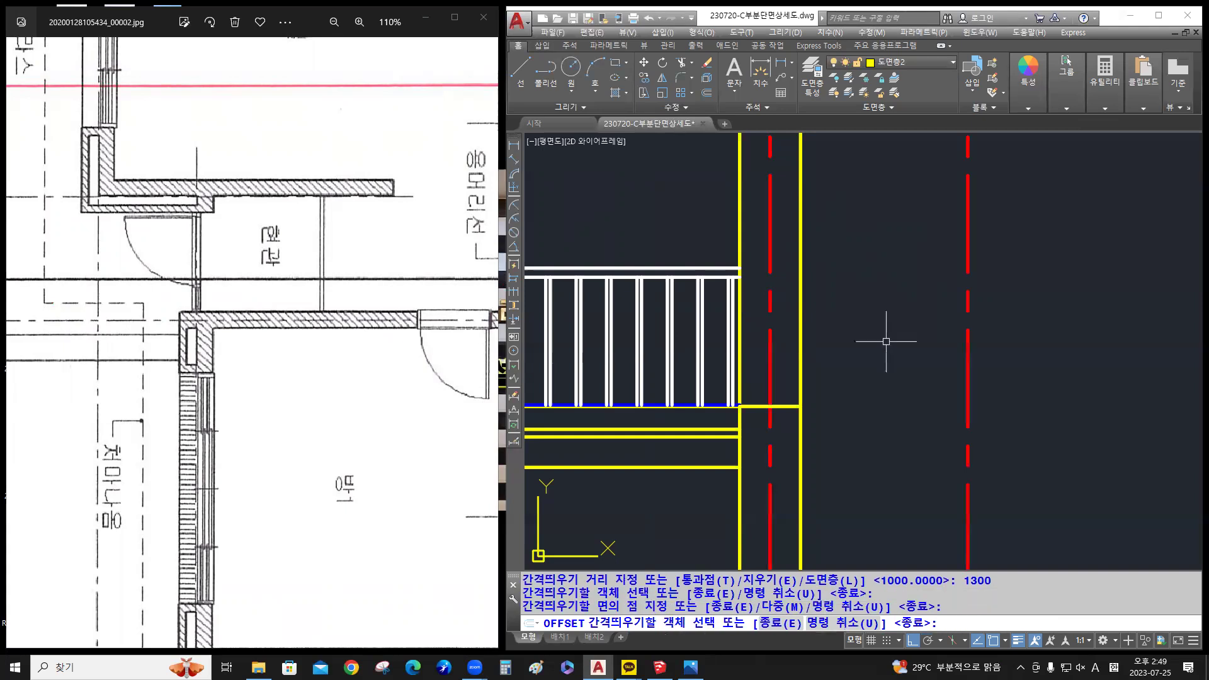
pyautogui.press('Return')
# Give the offset centreline the HIDDEN linetype and assign it to a white-coloured layer
pyautogui.scroll(-2, 888, 341)
pyautogui.moveTo(888, 341); pyautogui.dragTo(704, 353, button='middle')
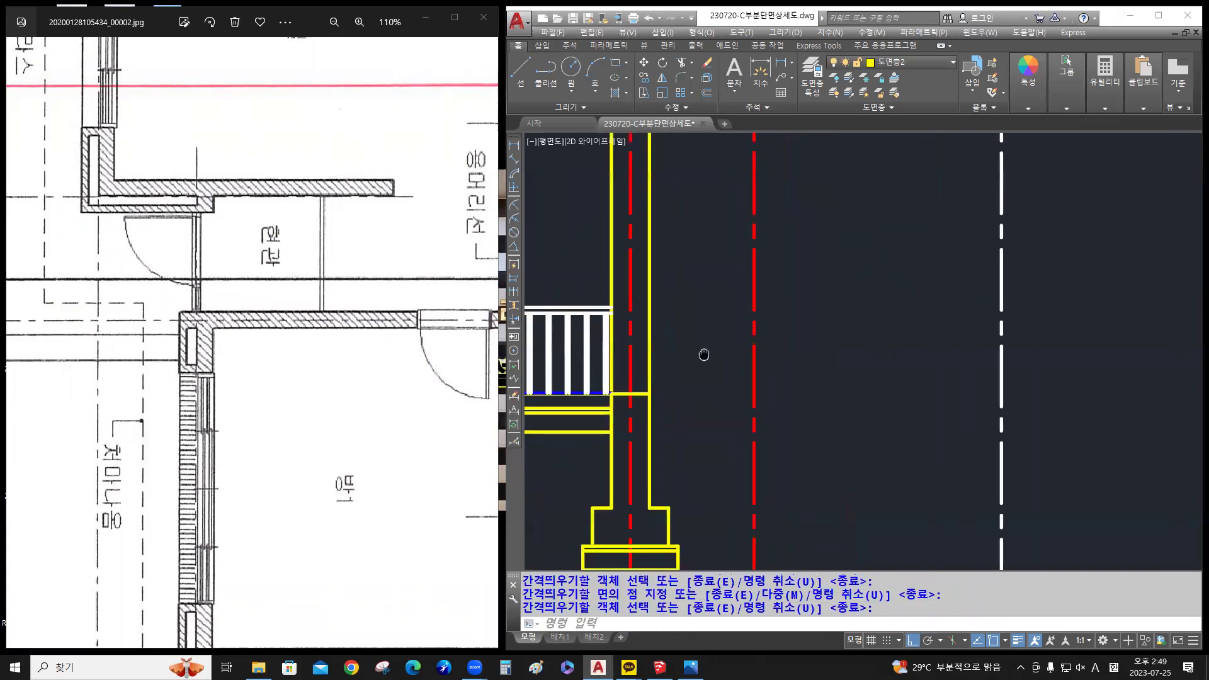
pyautogui.click(790, 372)
pyautogui.click(727, 328)
pyautogui.click(938, 61)
pyautogui.click(877, 78)
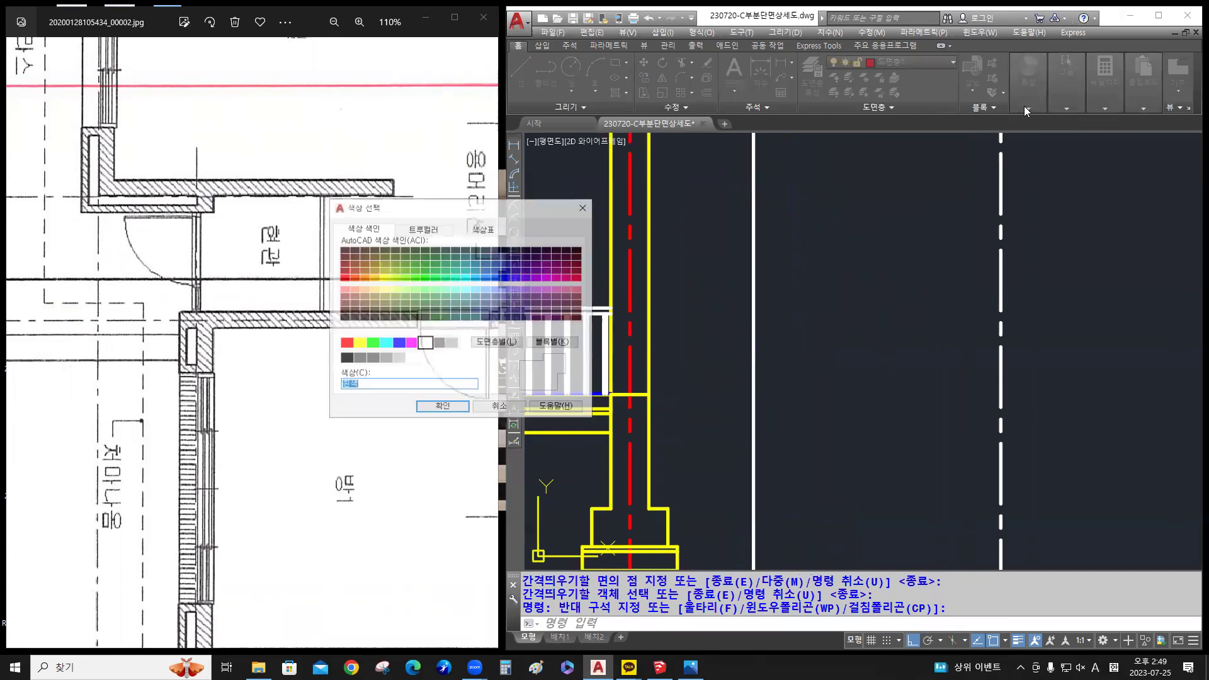
pyautogui.click(442, 407)
pyautogui.click(1029, 105)
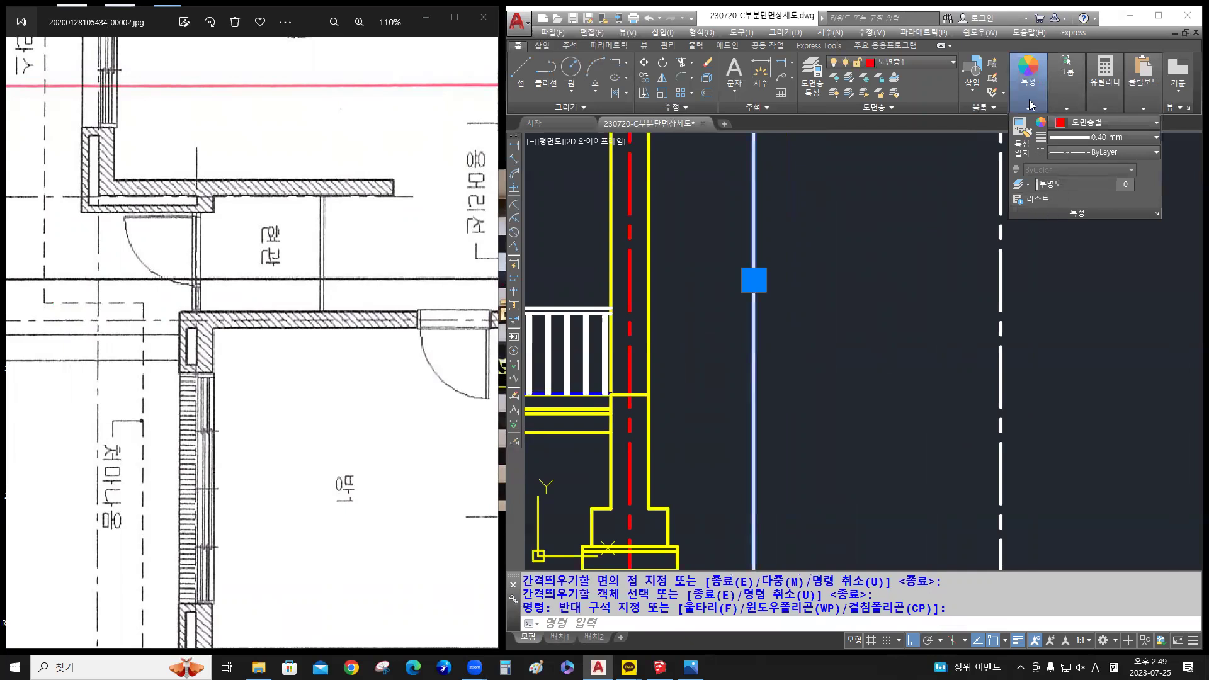
pyautogui.click(1087, 154)
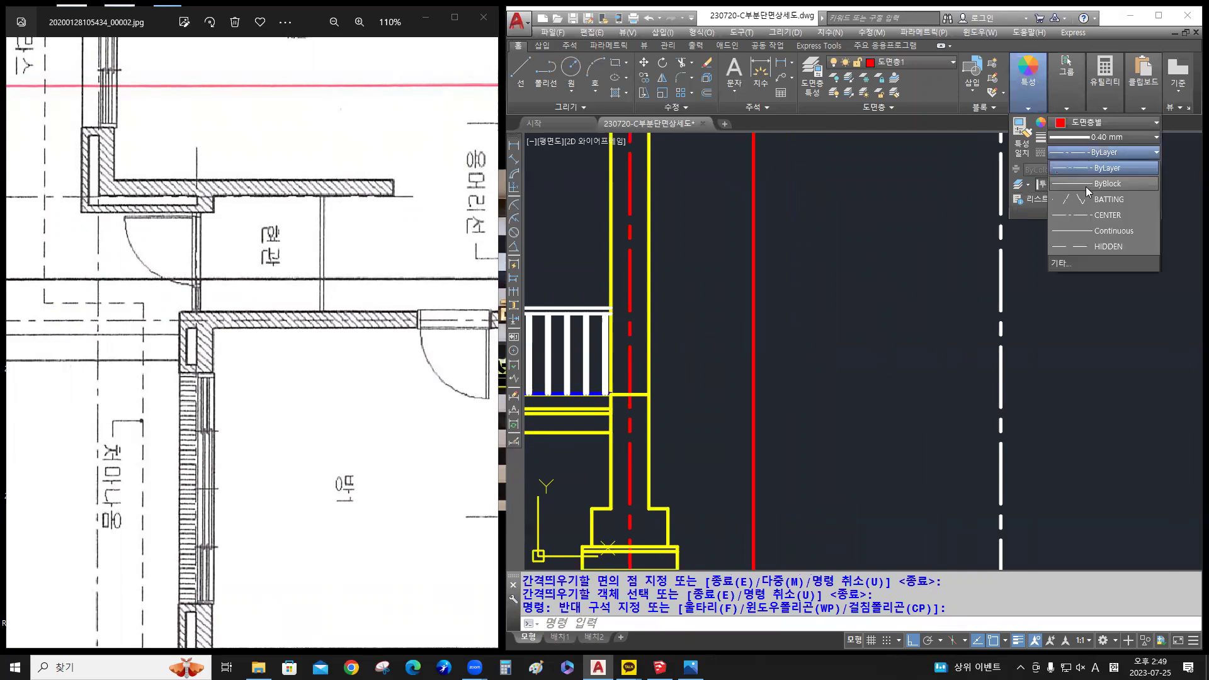
pyautogui.click(1095, 245)
pyautogui.click(916, 61)
pyautogui.click(897, 77)
pyautogui.press('Escape')
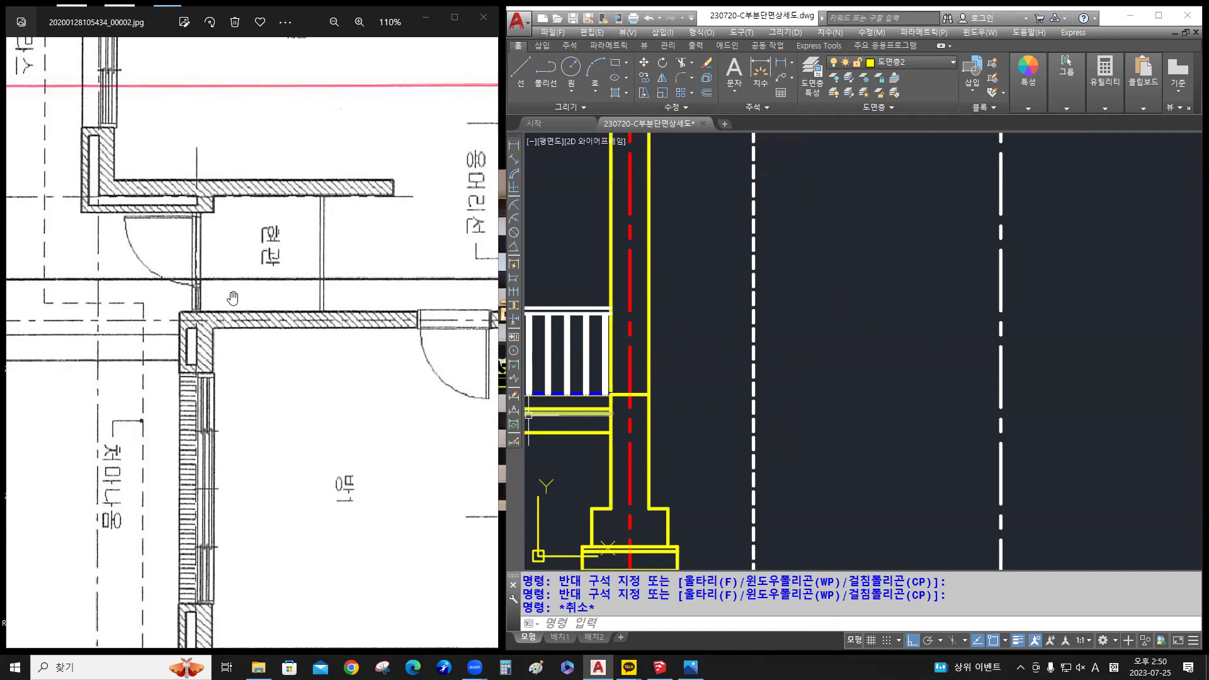
# Draw a horizontal line from the wall's interior face, in line with the existing wall cross line, to the white dash-dot centreline
pyautogui.hscroll(3, 309, 284)
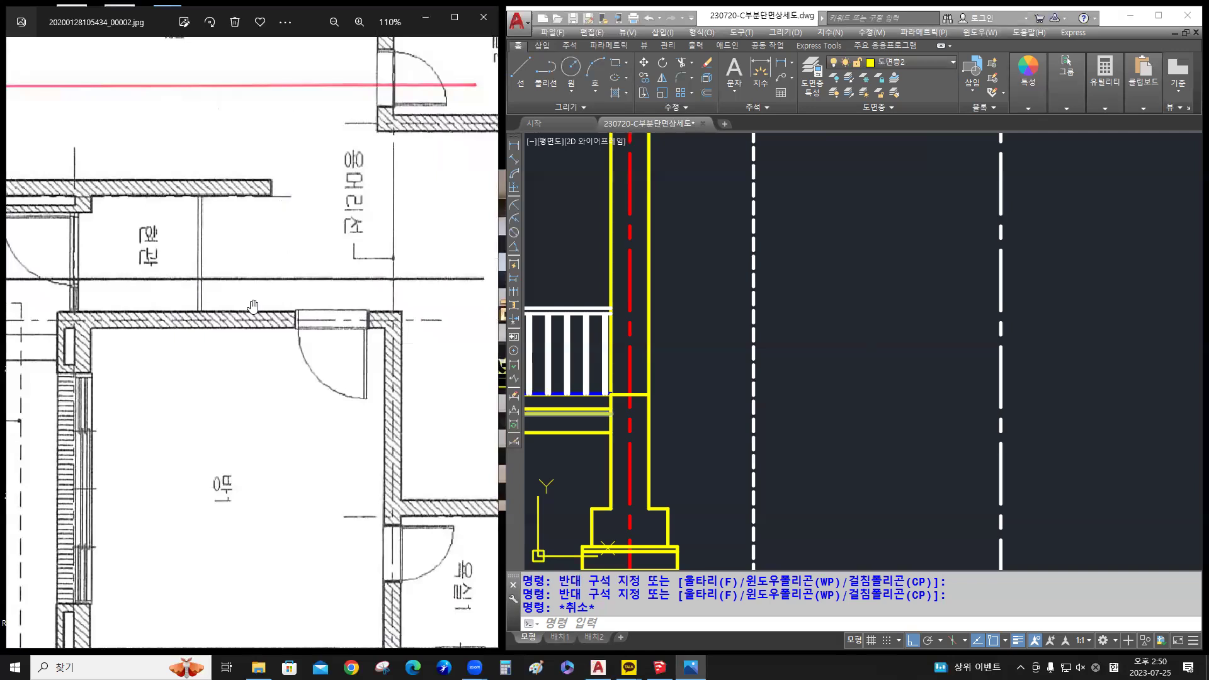
pyautogui.click(701, 404)
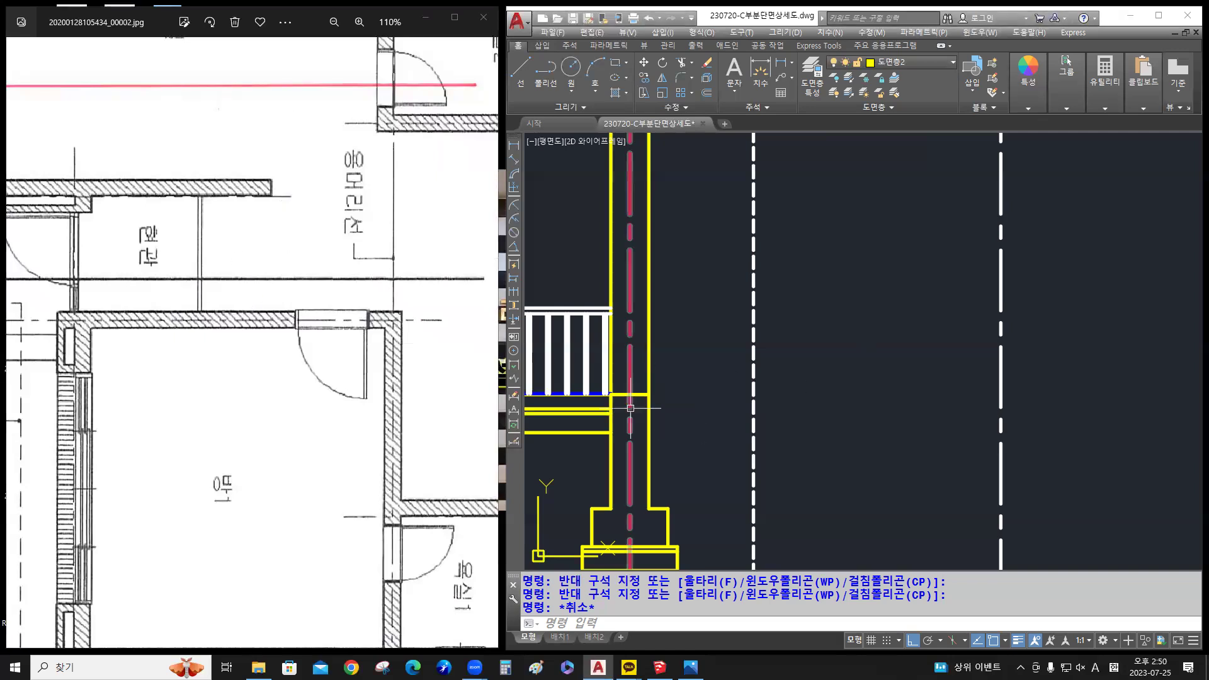
pyautogui.scroll(8, 627, 400)
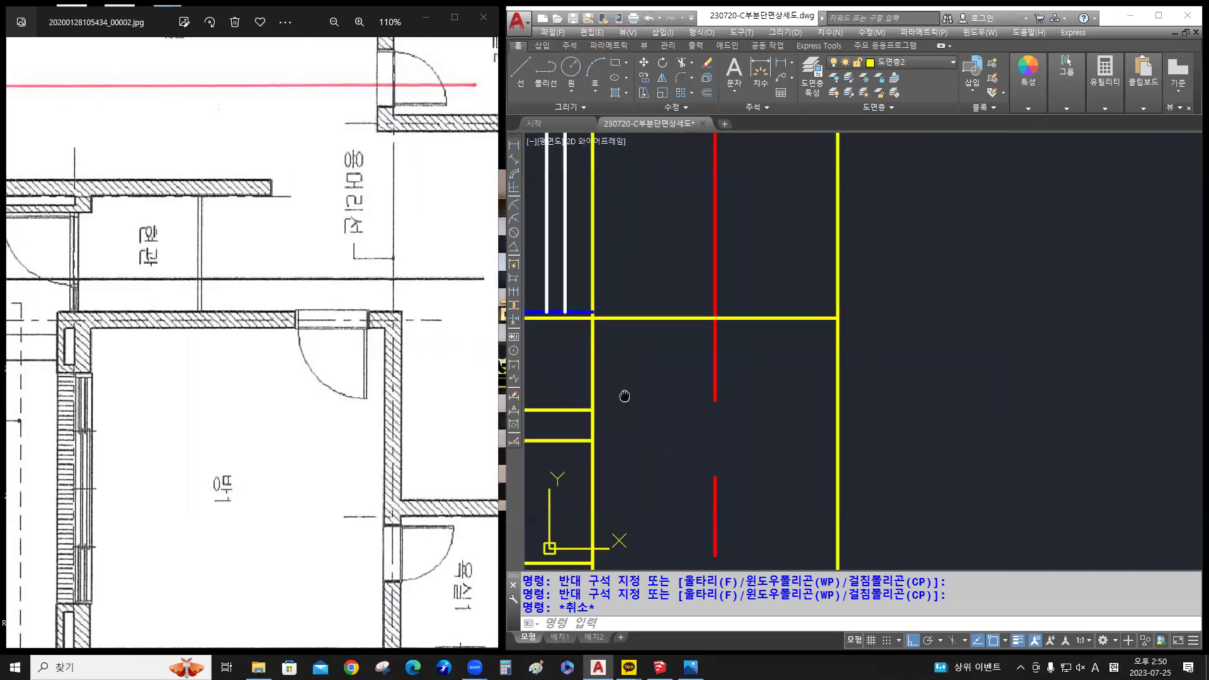
pyautogui.moveTo(624, 396); pyautogui.dragTo(719, 354, button='middle')
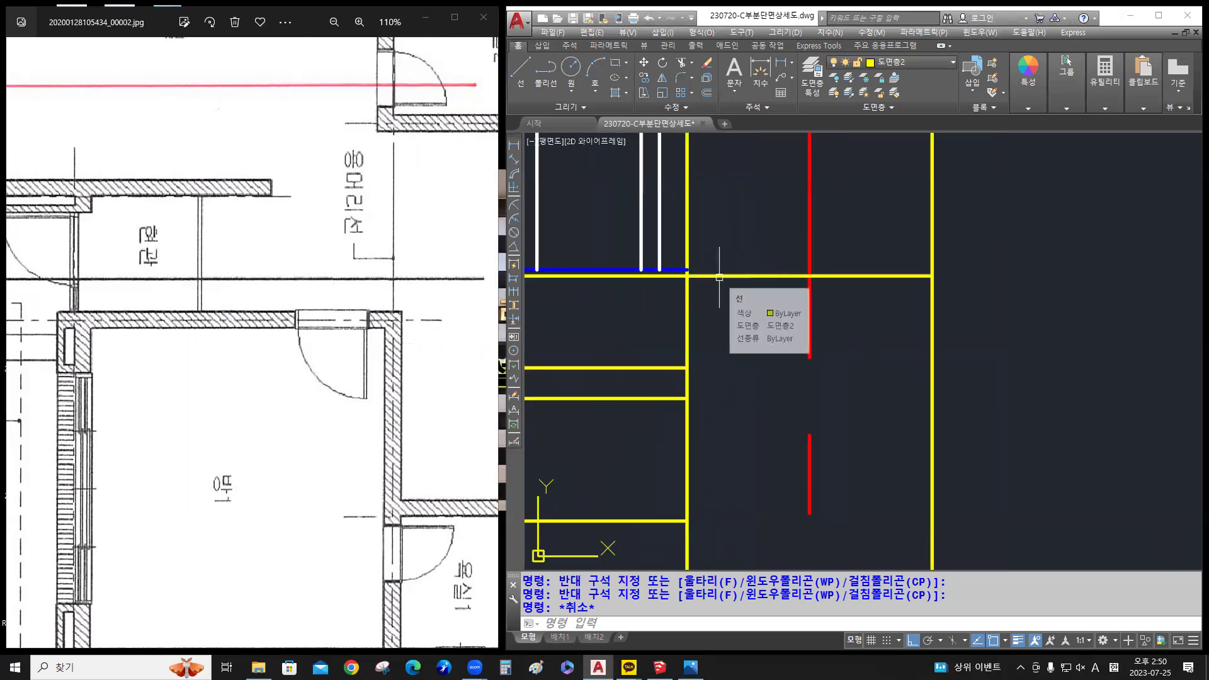
pyautogui.write('l')
pyautogui.press('Return')
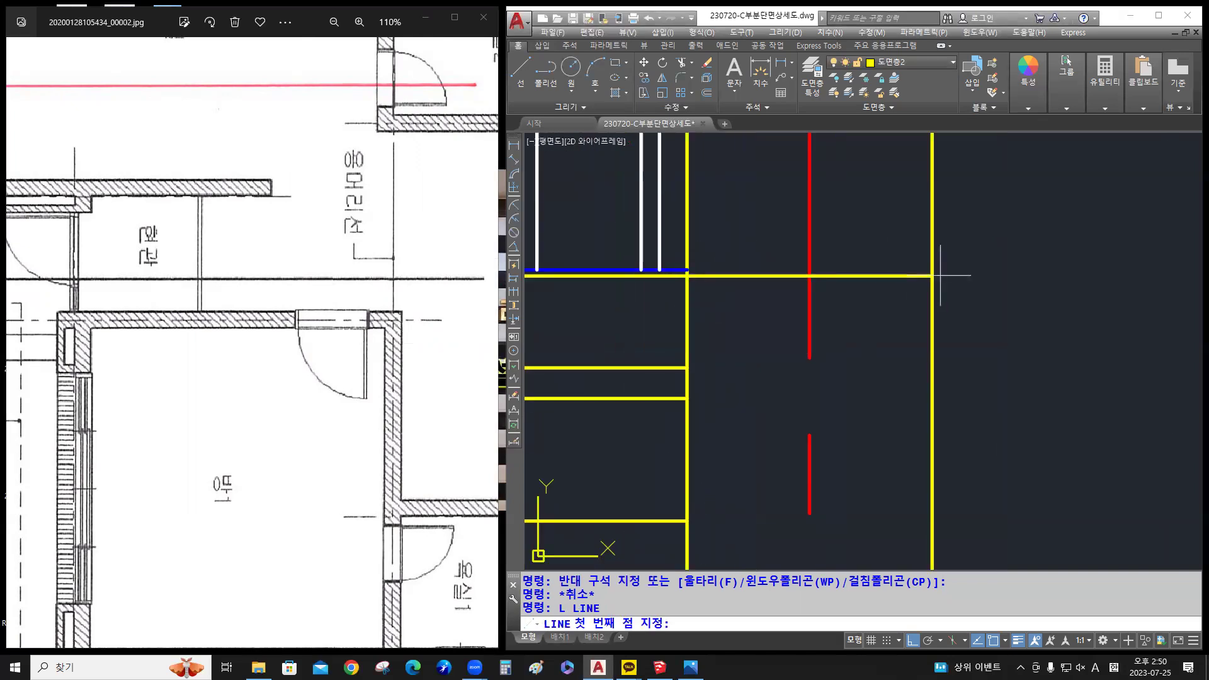
pyautogui.click(931, 275)
pyautogui.scroll(-8, 764, 386)
pyautogui.moveTo(765, 390); pyautogui.dragTo(709, 352, button='middle')
pyautogui.scroll(4, 851, 358)
pyautogui.scroll(-2, 851, 358)
pyautogui.moveTo(851, 358); pyautogui.dragTo(943, 320, button='middle')
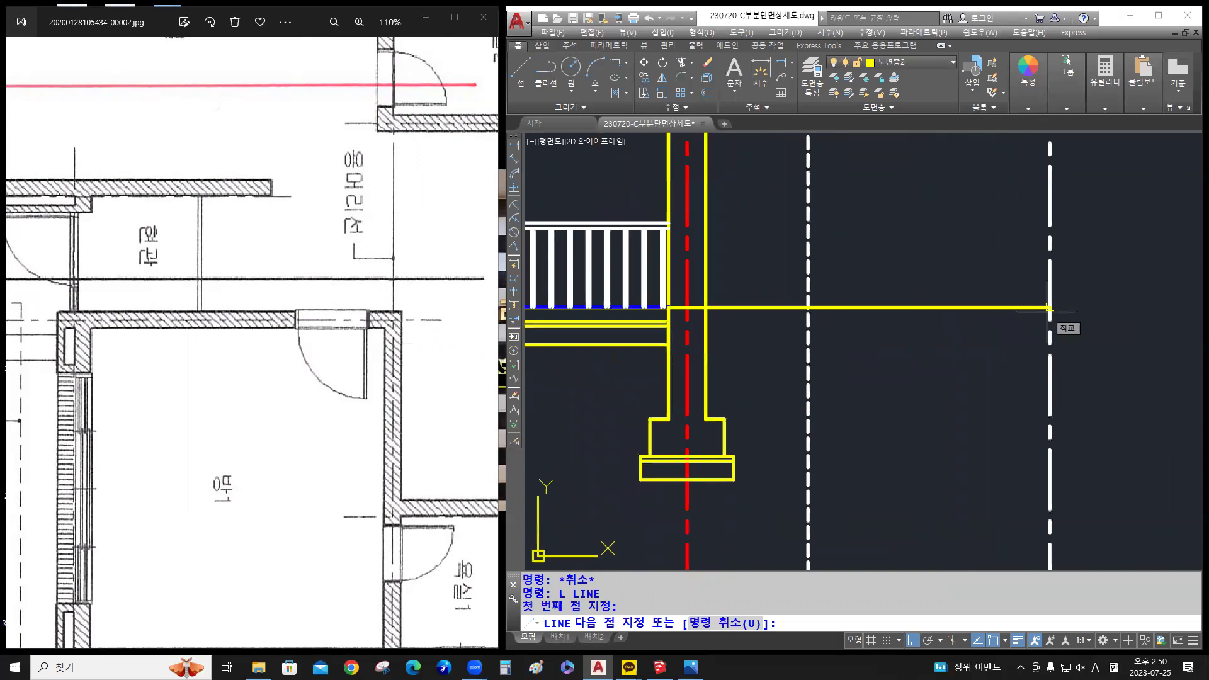
pyautogui.click(1047, 312)
pyautogui.press('space')
pyautogui.click(910, 354)
pyautogui.click(869, 287)
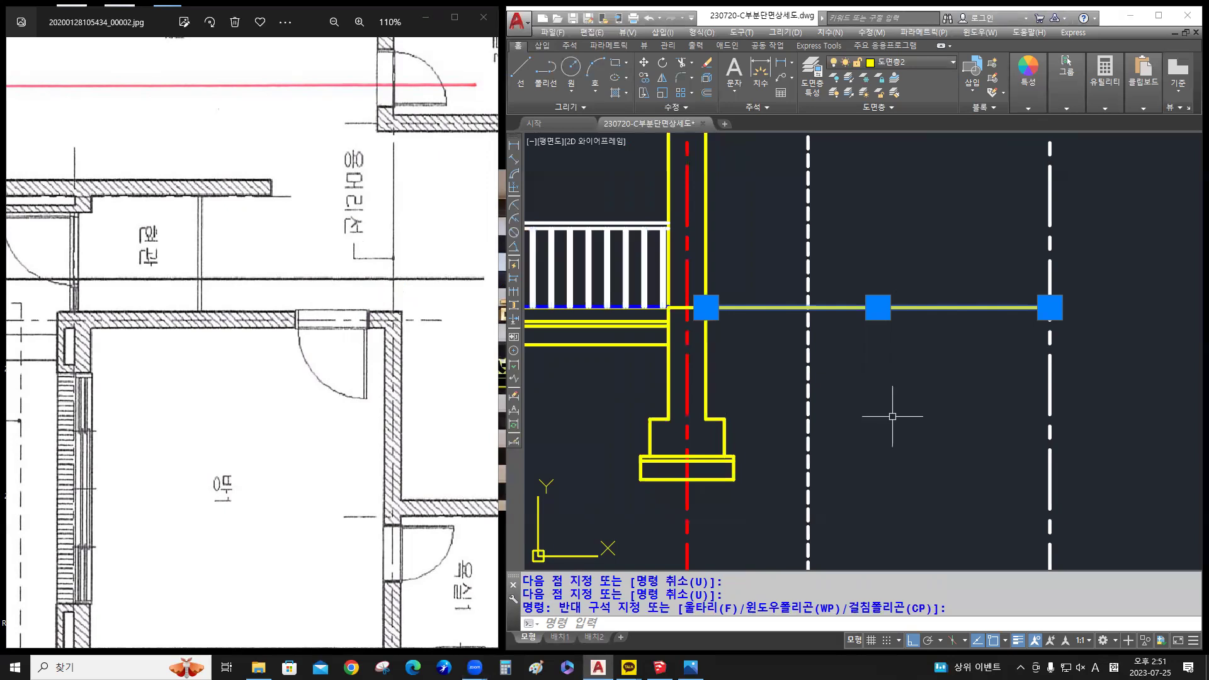
pyautogui.press('Escape')
# Offset the new interior floor line 150 downward
pyautogui.scroll(3, 910, 366)
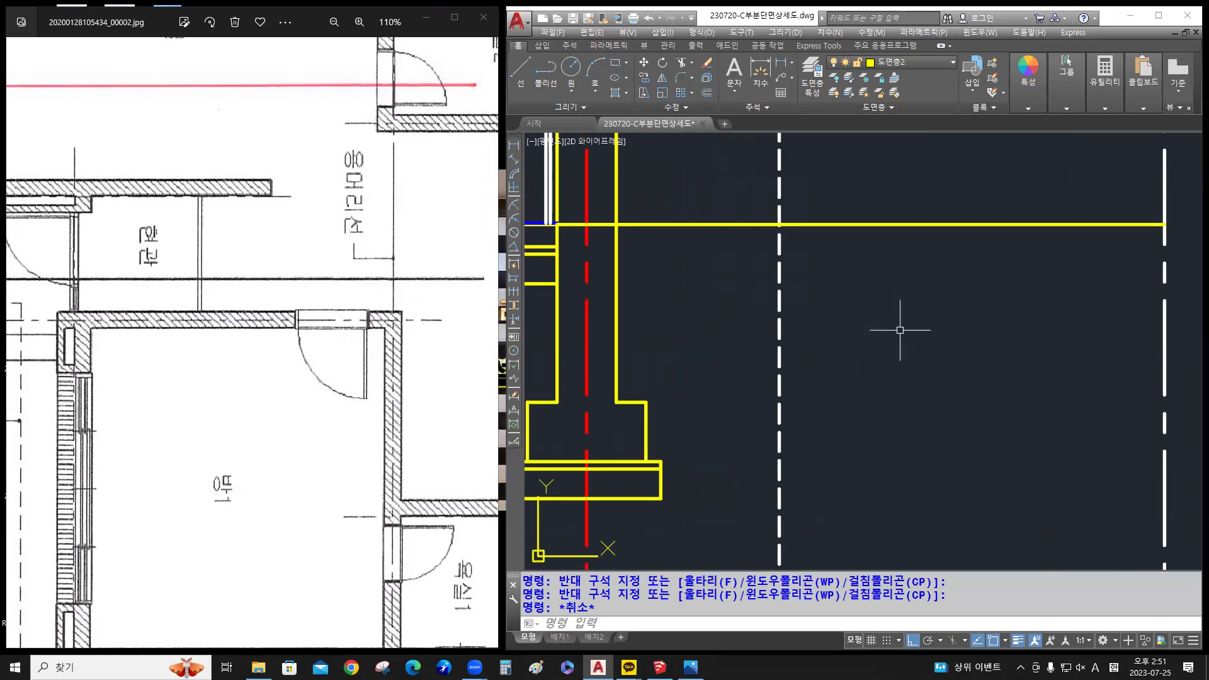
pyautogui.write('o')
pyautogui.press('Return')
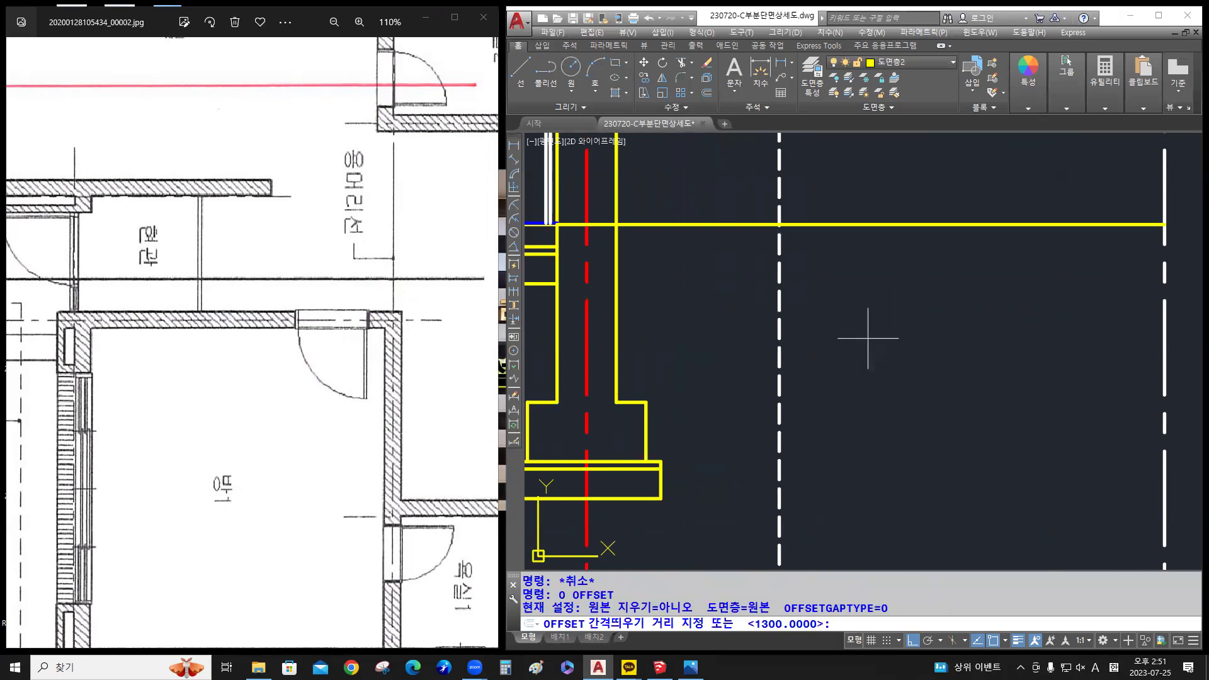
pyautogui.write('150')
pyautogui.press('Return')
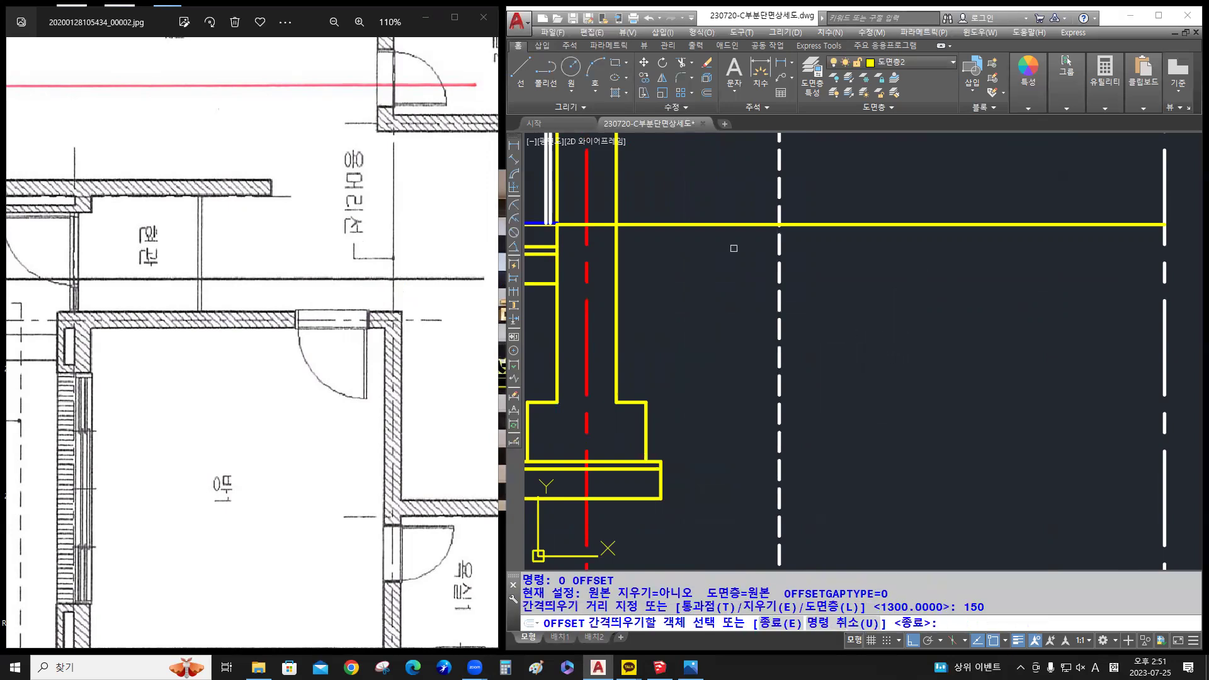
pyautogui.click(732, 225)
pyautogui.click(741, 295)
pyautogui.press('Return')
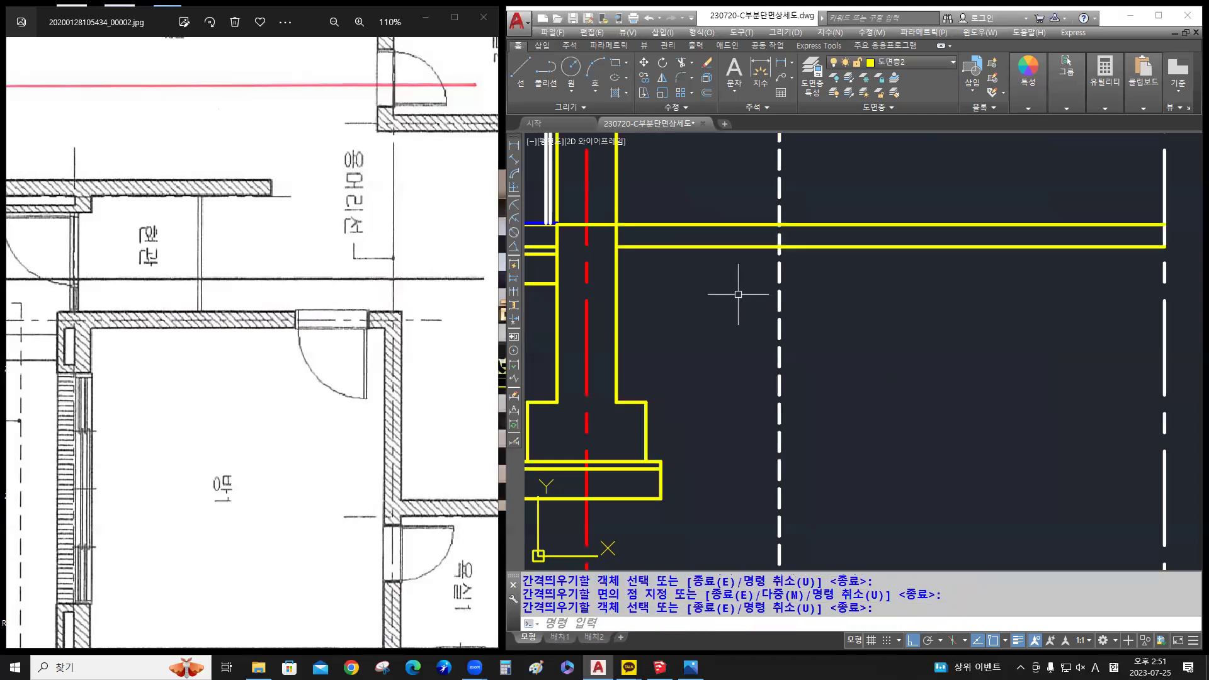
# Offset the lower interior floor line downward twice in succession, 42.5 each time
pyautogui.press('ctrl')
pyautogui.moveTo(691, 237); pyautogui.dragTo(813, 243, button='middle')
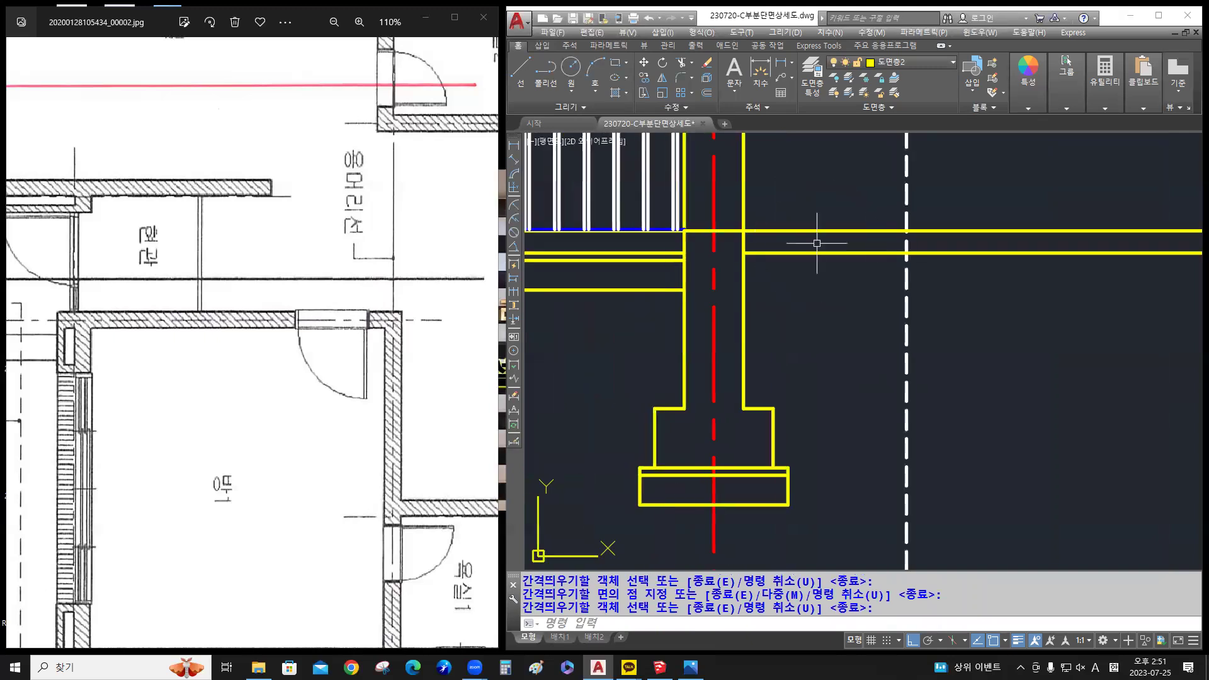
pyautogui.scroll(2, 714, 243)
pyautogui.moveTo(714, 243); pyautogui.dragTo(727, 244, button='middle')
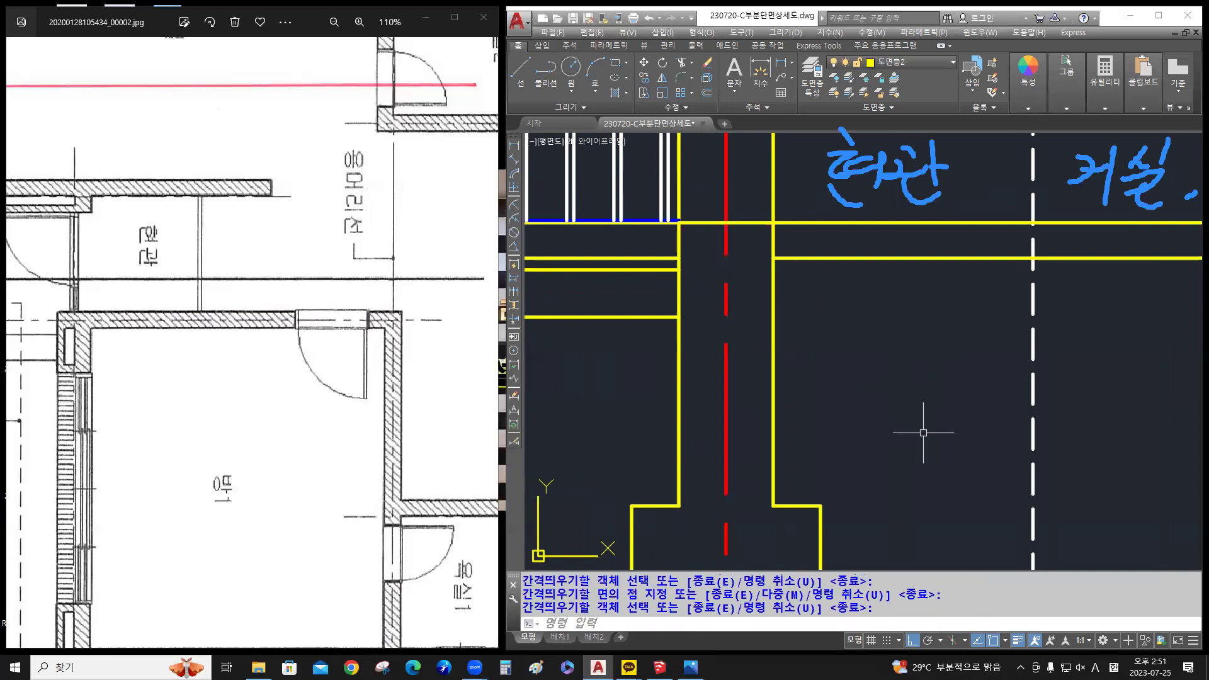
pyautogui.write('o')
pyautogui.press('space')
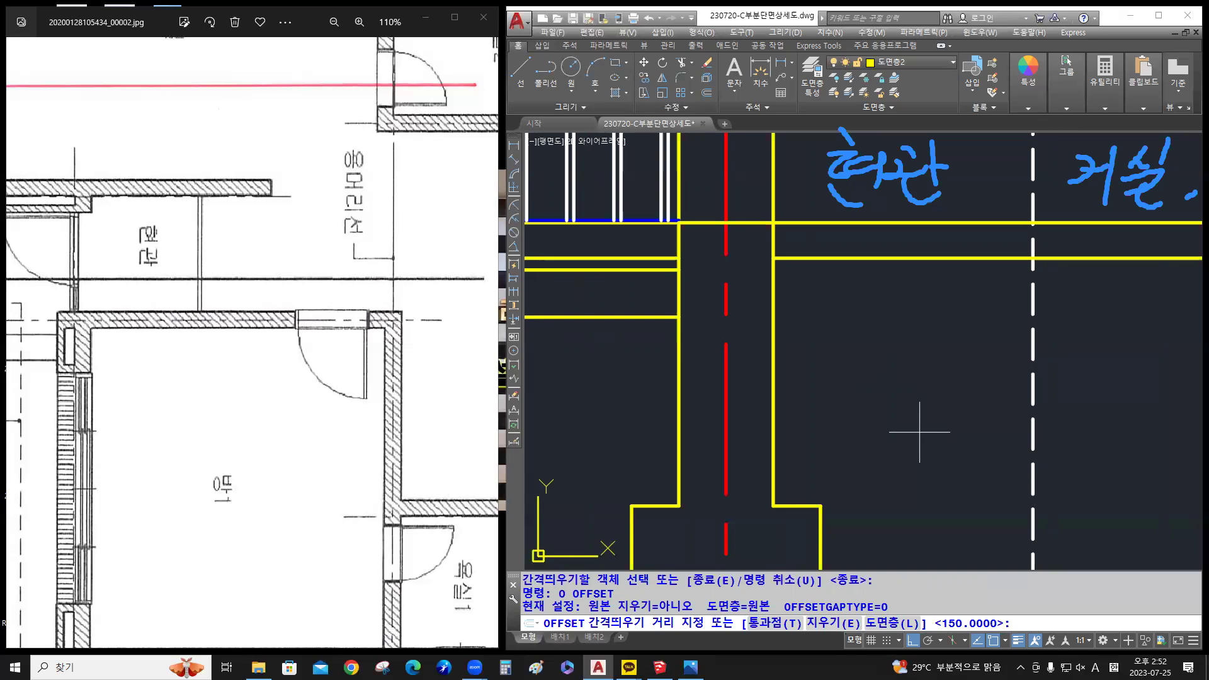
pyautogui.write('42.5')
pyautogui.press('Return')
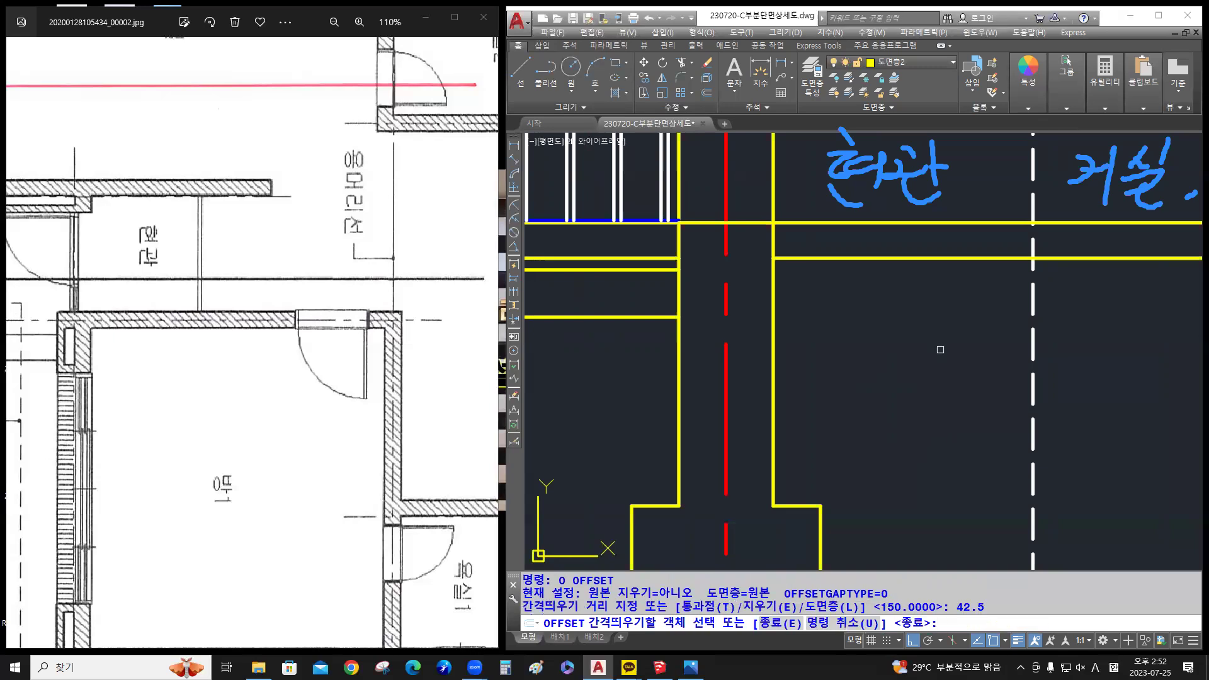
pyautogui.click(863, 260)
pyautogui.click(850, 277)
pyautogui.click(844, 268)
pyautogui.click(844, 277)
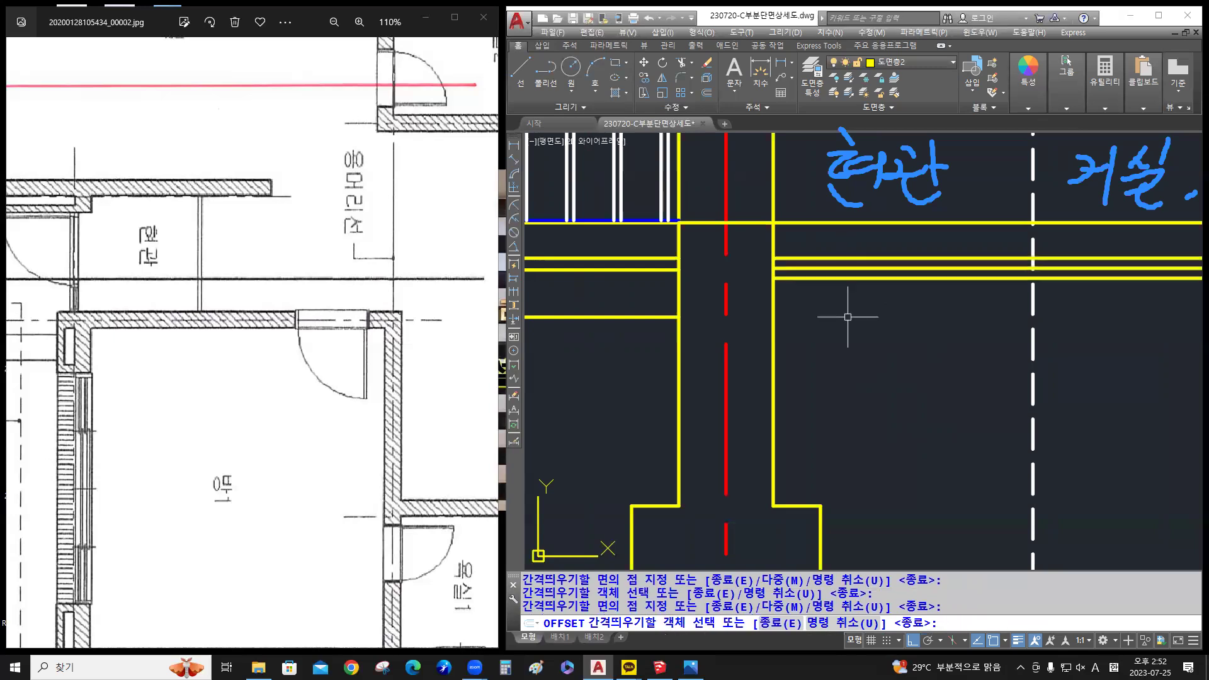
pyautogui.press('Return')
# Try a dashed linetype on the first 42.5 offset line, and undo the change
pyautogui.scroll(4, 811, 232)
pyautogui.moveTo(811, 235); pyautogui.dragTo(868, 245, button='middle')
pyautogui.scroll(-1, 888, 239)
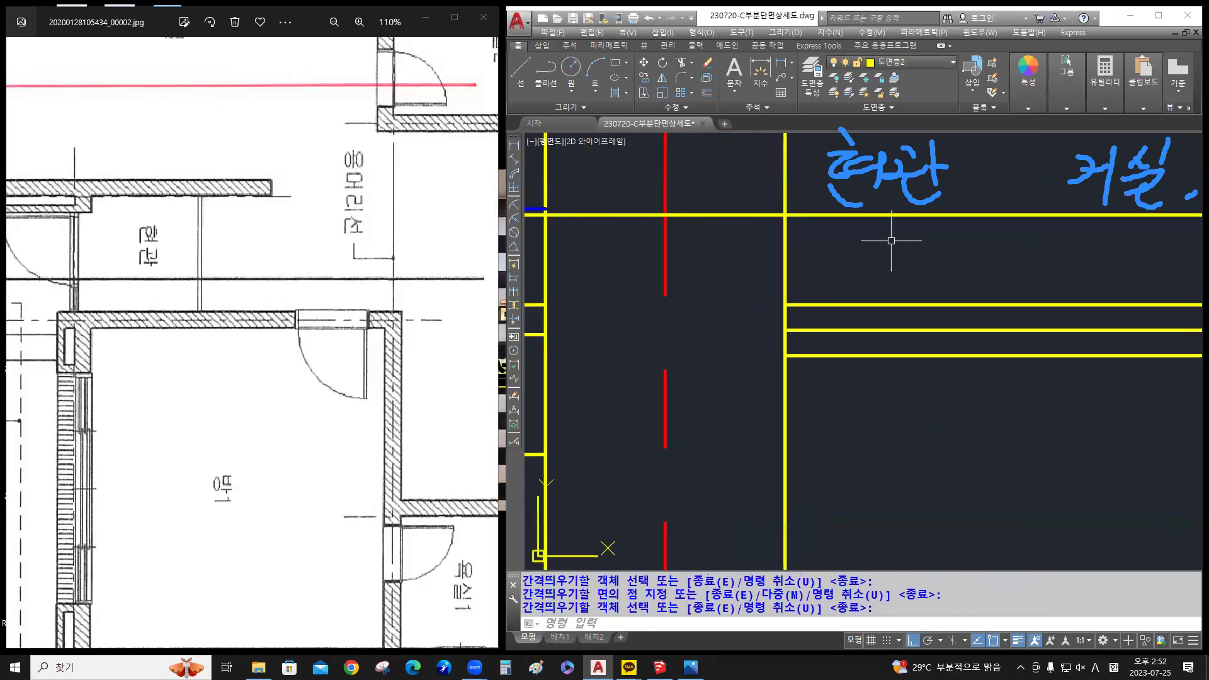
pyautogui.scroll(-2, 878, 252)
pyautogui.click(867, 299)
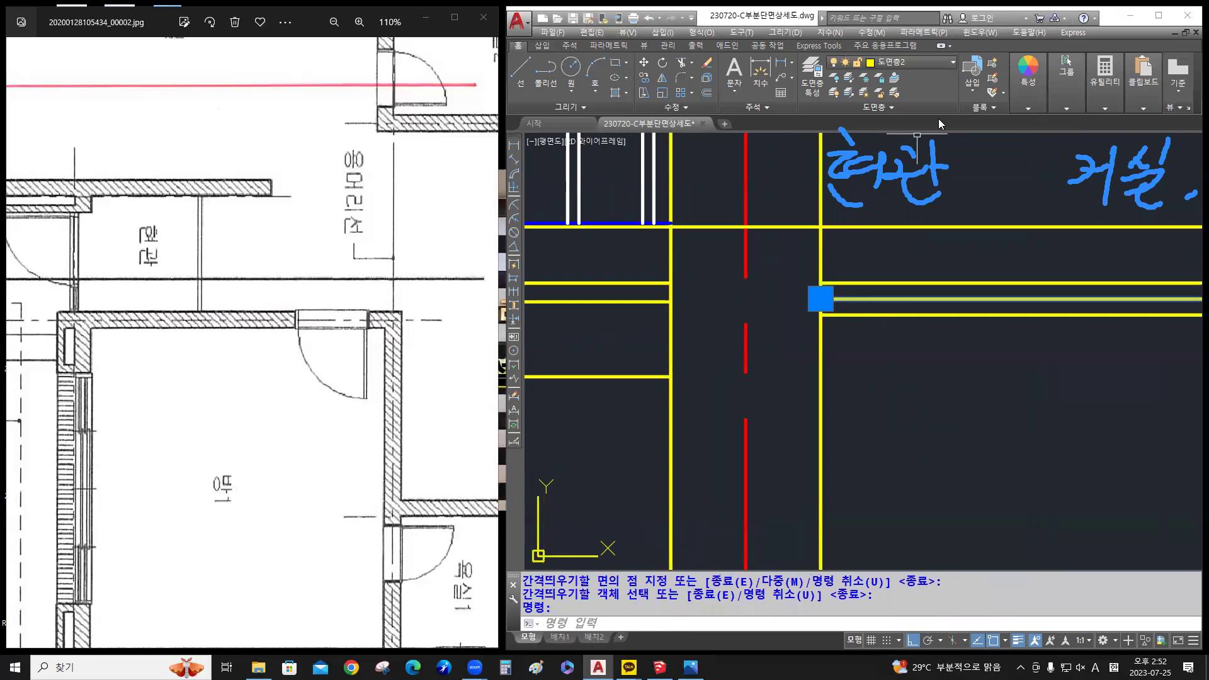
pyautogui.click(1031, 101)
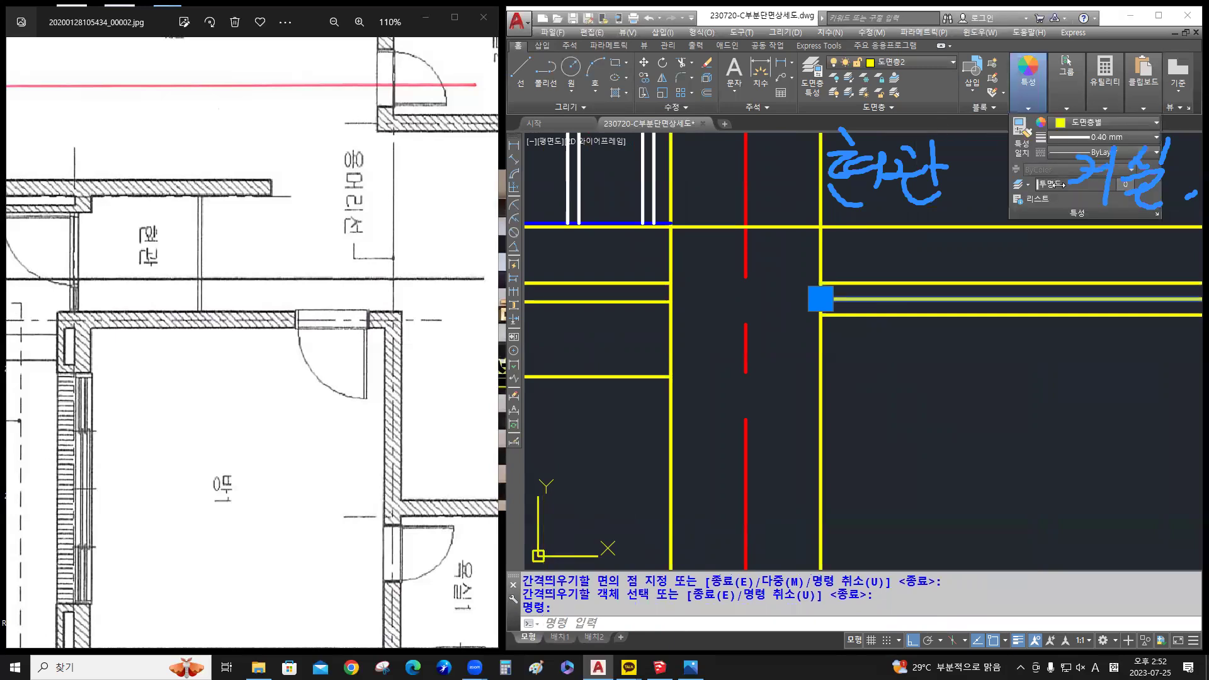
pyautogui.click(1103, 152)
pyautogui.click(1107, 246)
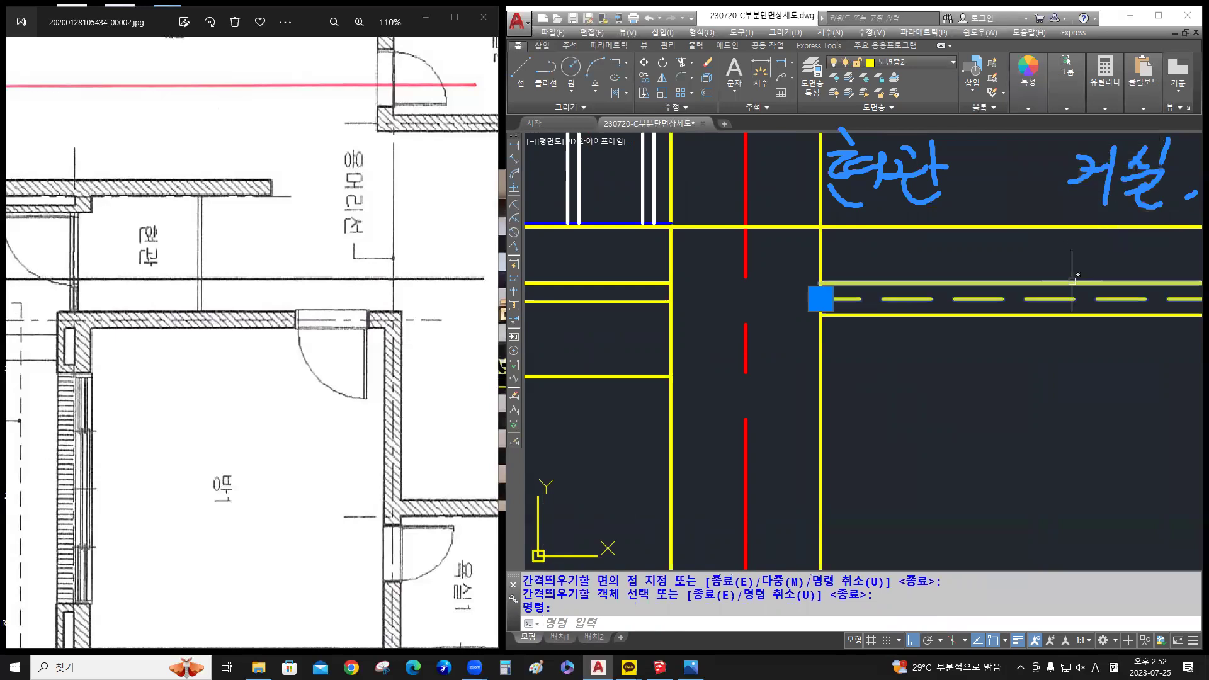
pyautogui.hotkey('ctrl', 'z')
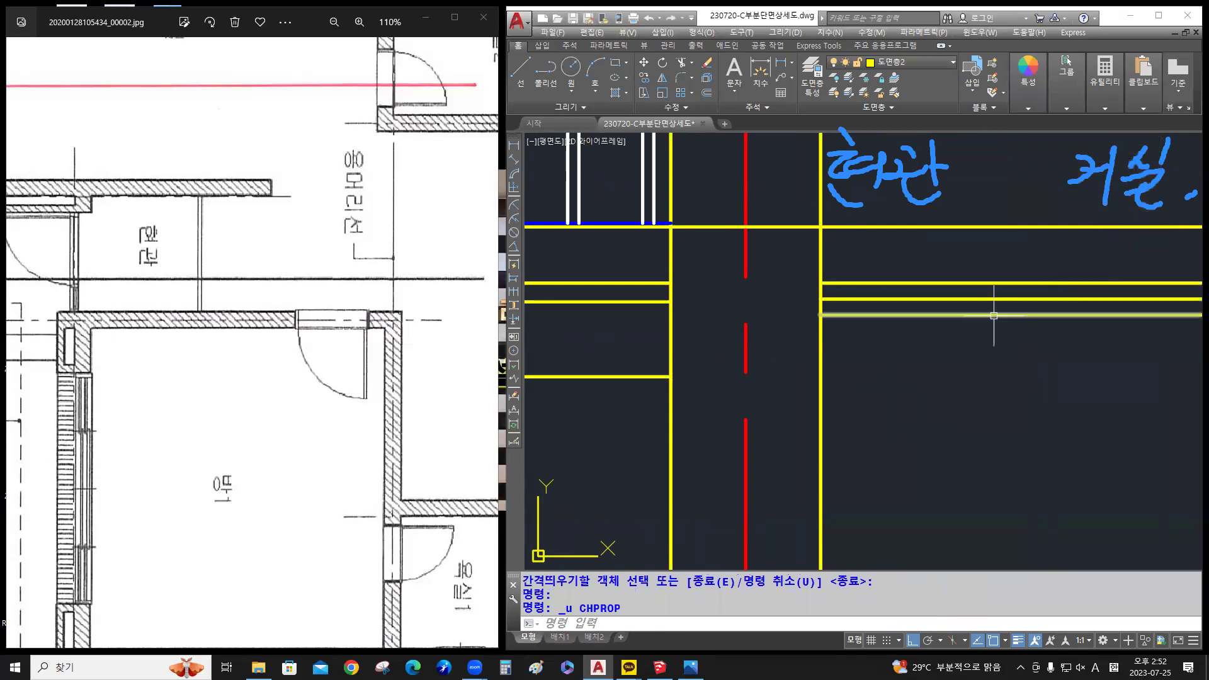
# Assign the middle line of the three closely spaced entrance floor lines to the blue layer 도면층5
pyautogui.click(962, 299)
pyautogui.click(906, 58)
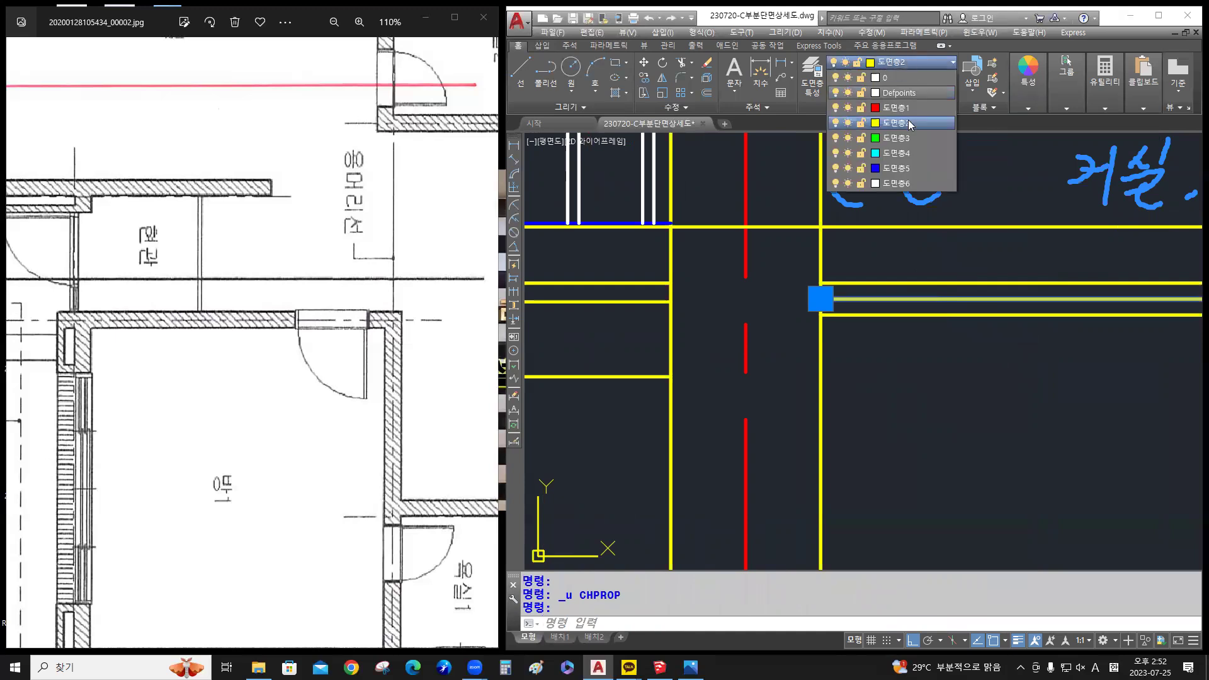
pyautogui.click(895, 168)
pyautogui.press('Escape')
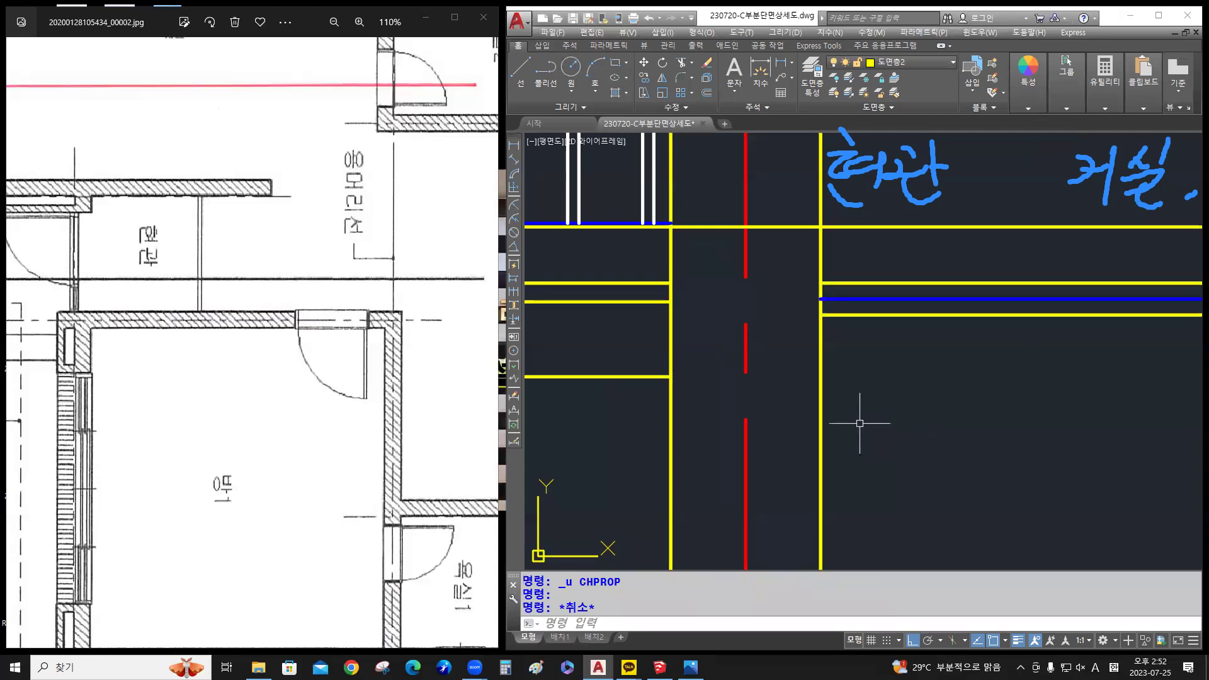
# Offset the yellow line just beneath the blue floor line 50 downward
pyautogui.write('o')
pyautogui.press('Return')
pyautogui.write('50')
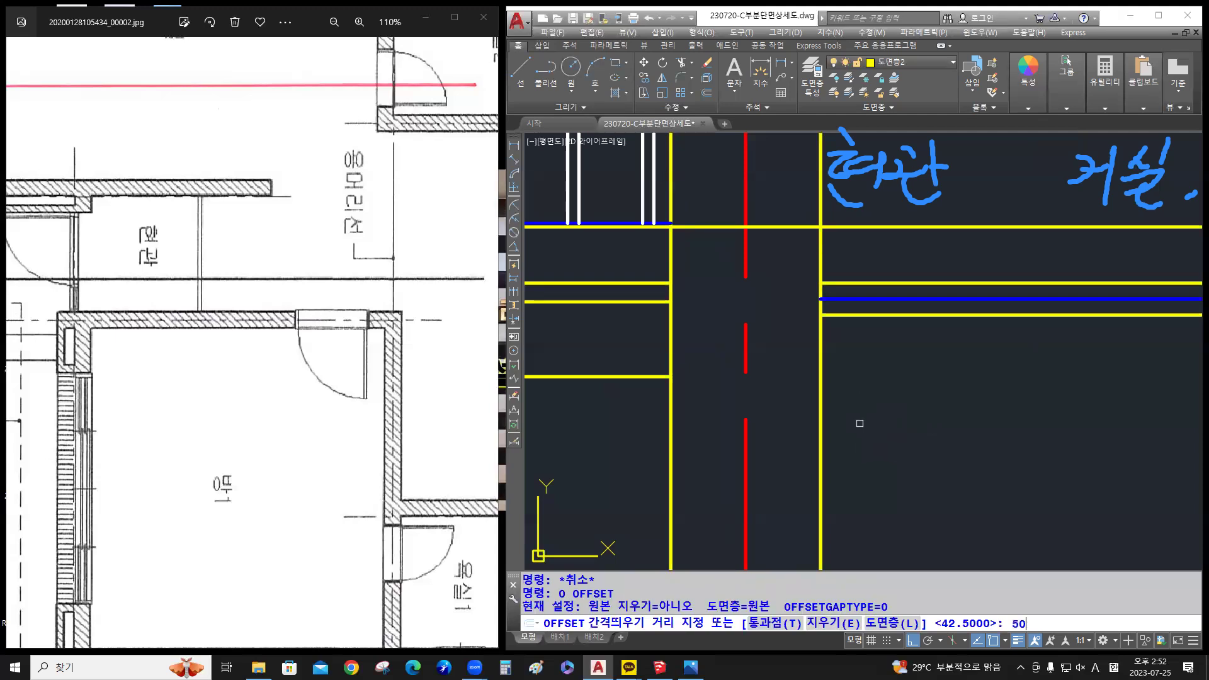
pyautogui.press('Return')
pyautogui.click(844, 314)
pyautogui.click(863, 352)
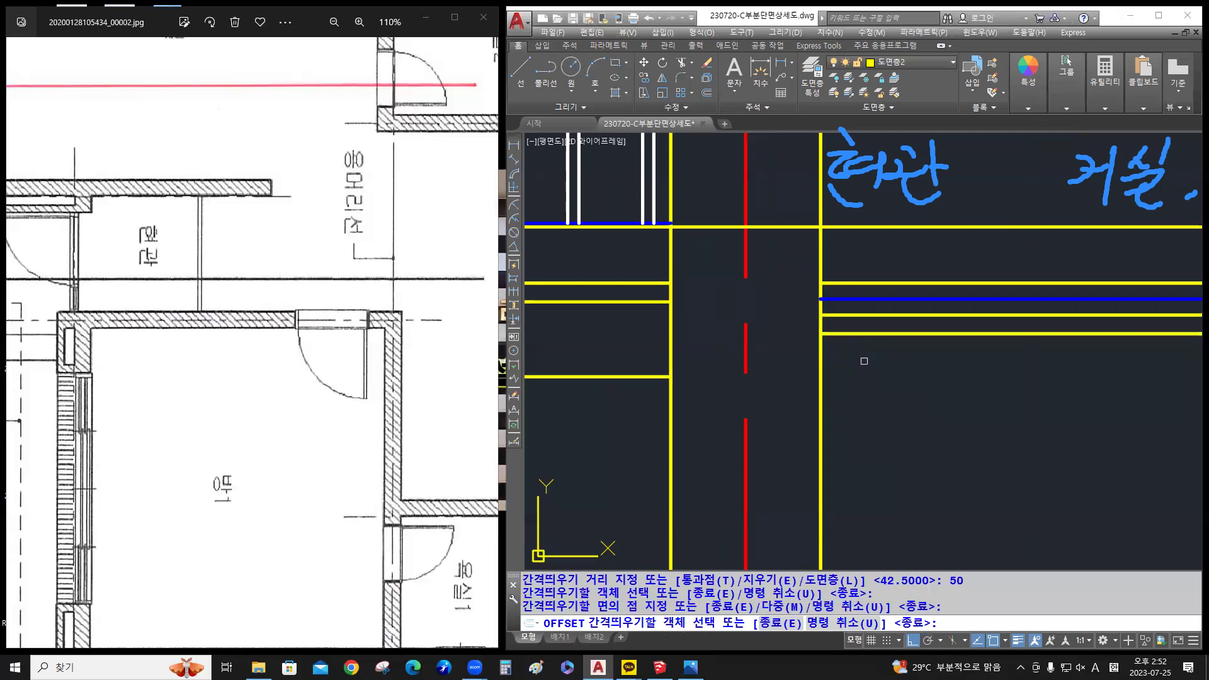
pyautogui.press('Return')
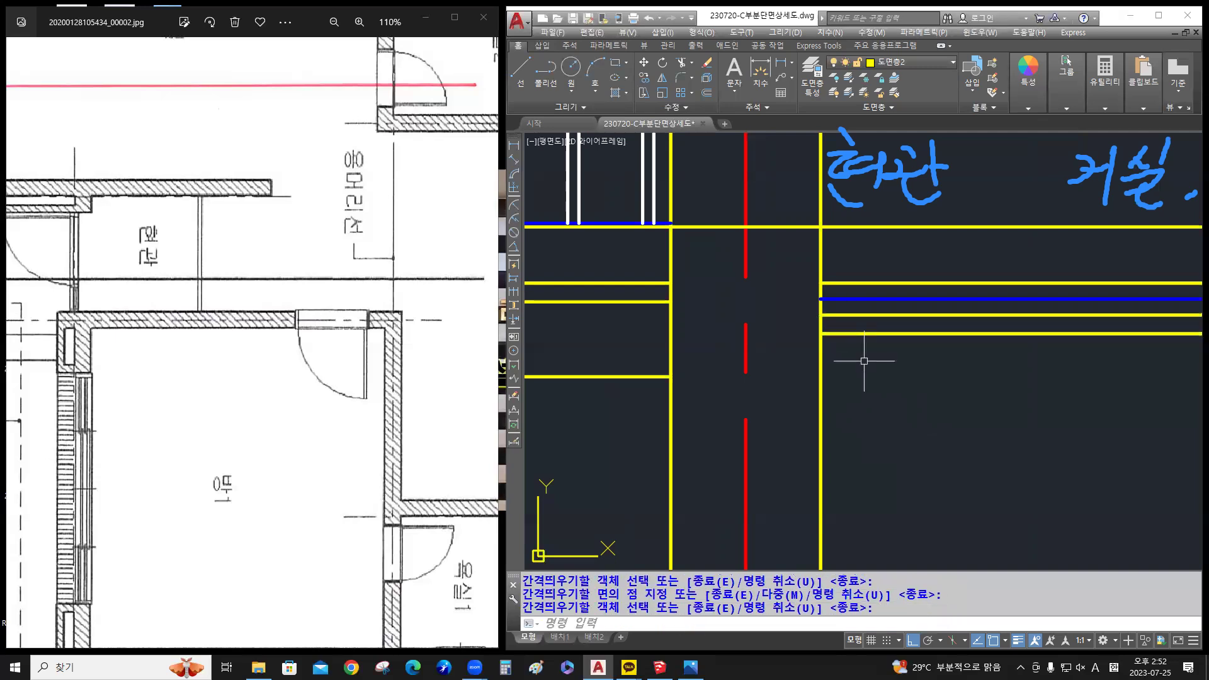
# Offset the lowest entrance floor line 200 downward
pyautogui.press('Return')
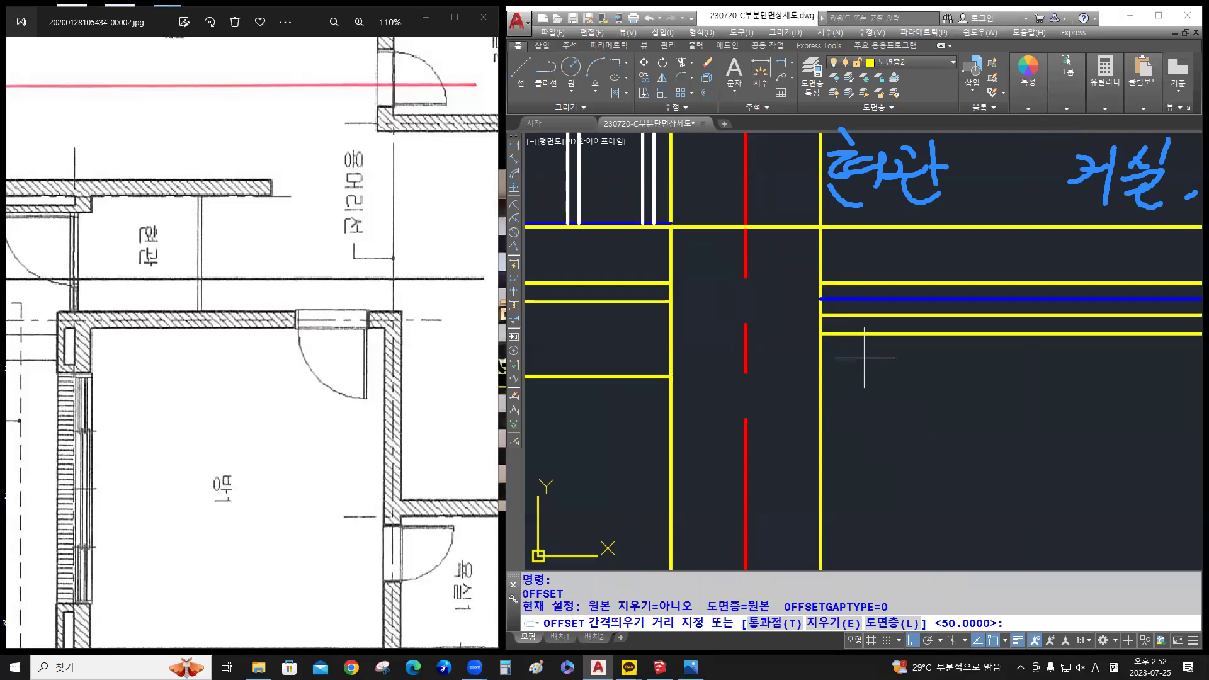
pyautogui.write('200')
pyautogui.press('Return')
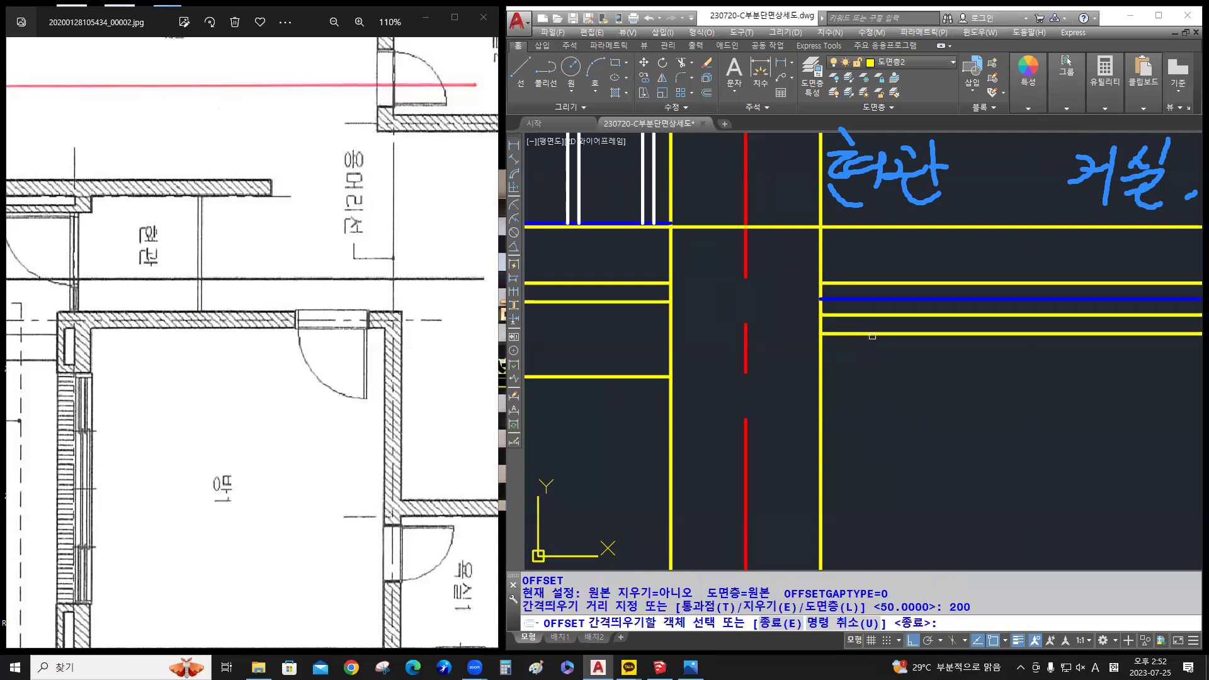
pyautogui.click(867, 333)
pyautogui.click(875, 396)
pyautogui.press('Return')
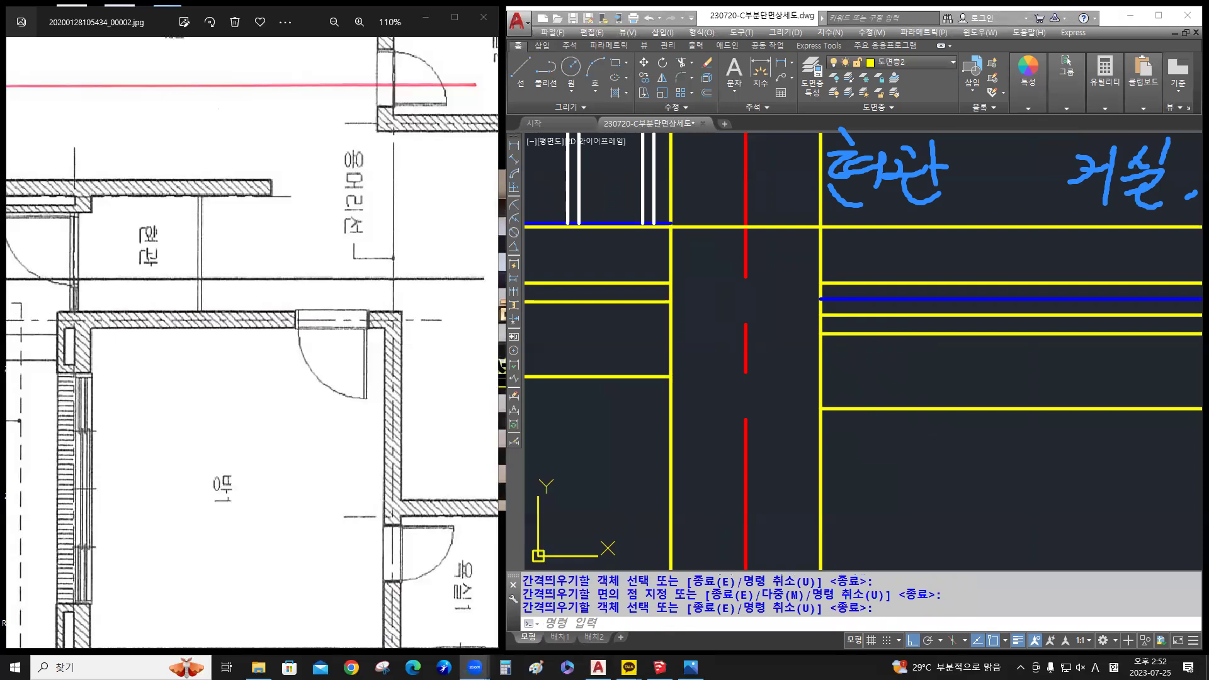
pyautogui.moveTo(857, 139)
pyautogui.mouseDown()
pyautogui.moveTo(882, 174)
pyautogui.moveTo(930, 190)
pyautogui.moveTo(1198, 166)
pyautogui.moveTo(1168, 148)
pyautogui.moveTo(1057, 182)
pyautogui.mouseUp()
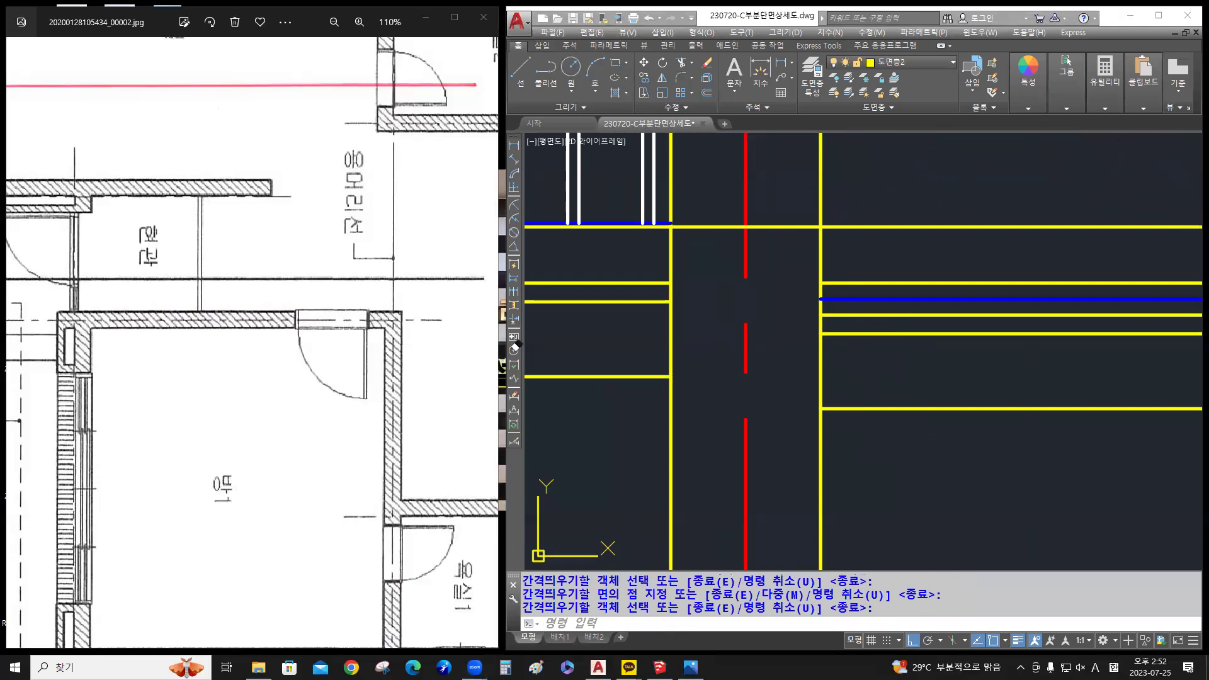
pyautogui.click(918, 394)
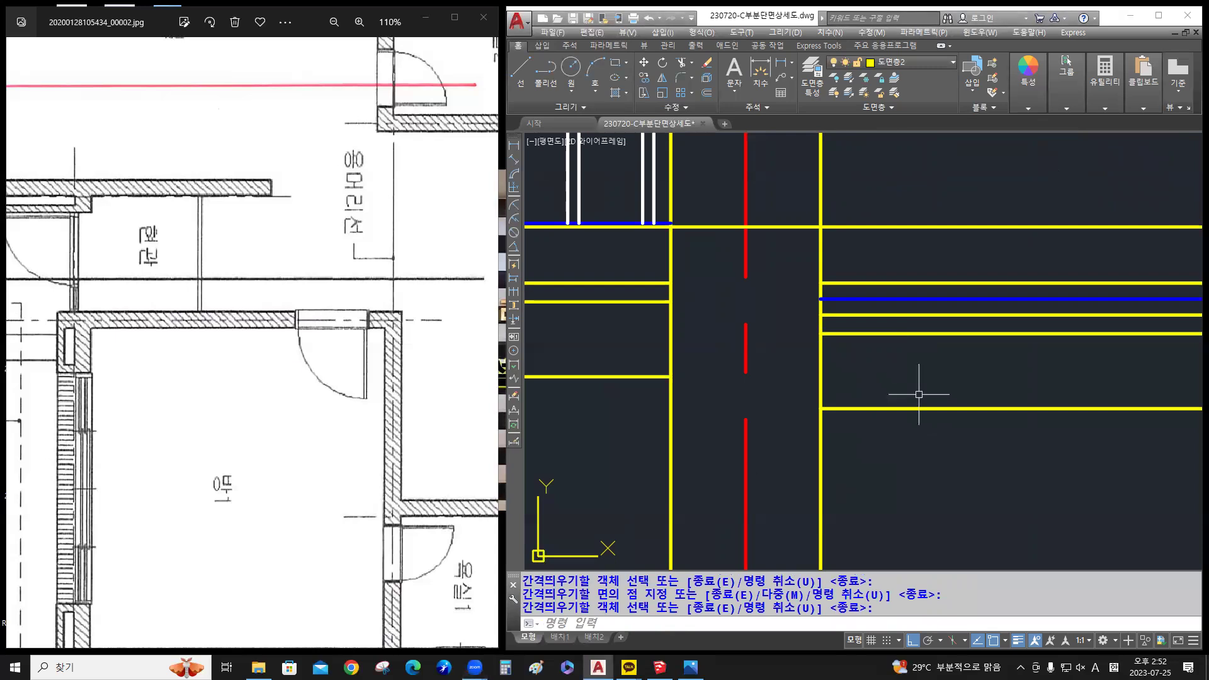
# Offset the upper line of the 200 deep floor layer 30 downward
pyautogui.scroll(2, 754, 364)
pyautogui.click(755, 364)
pyautogui.click(756, 321)
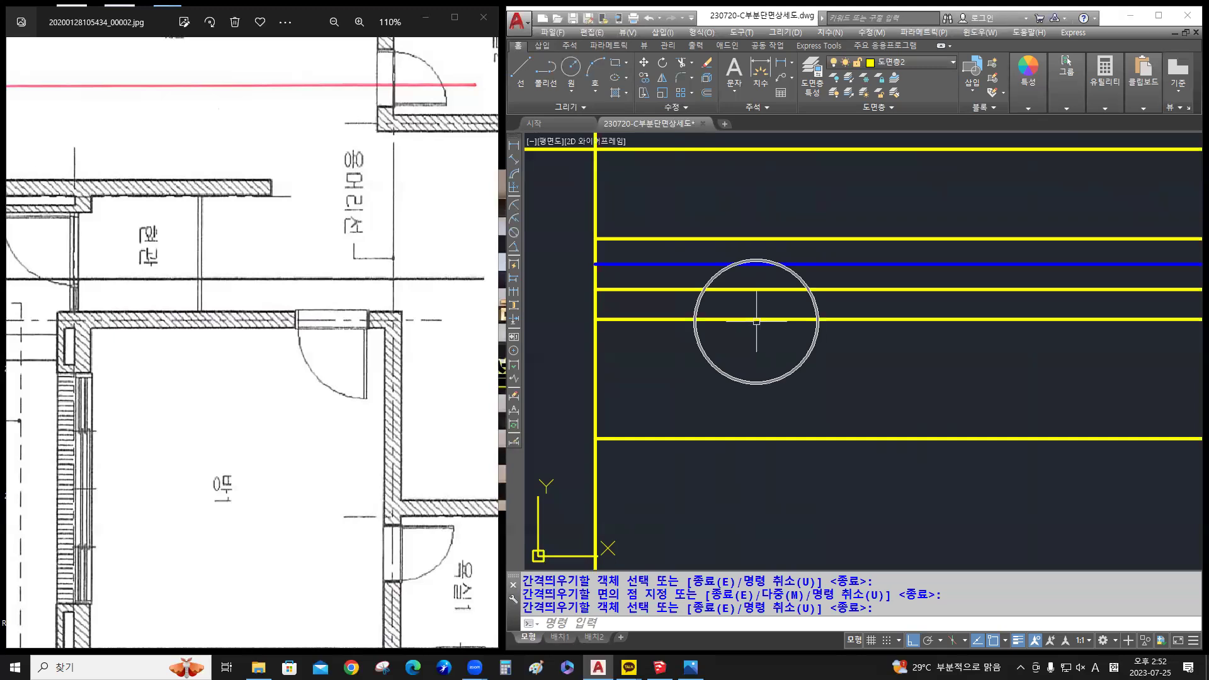
pyautogui.write('o')
pyautogui.press('Return')
pyautogui.write('30')
pyautogui.press('Return')
pyautogui.click(755, 319)
pyautogui.click(751, 395)
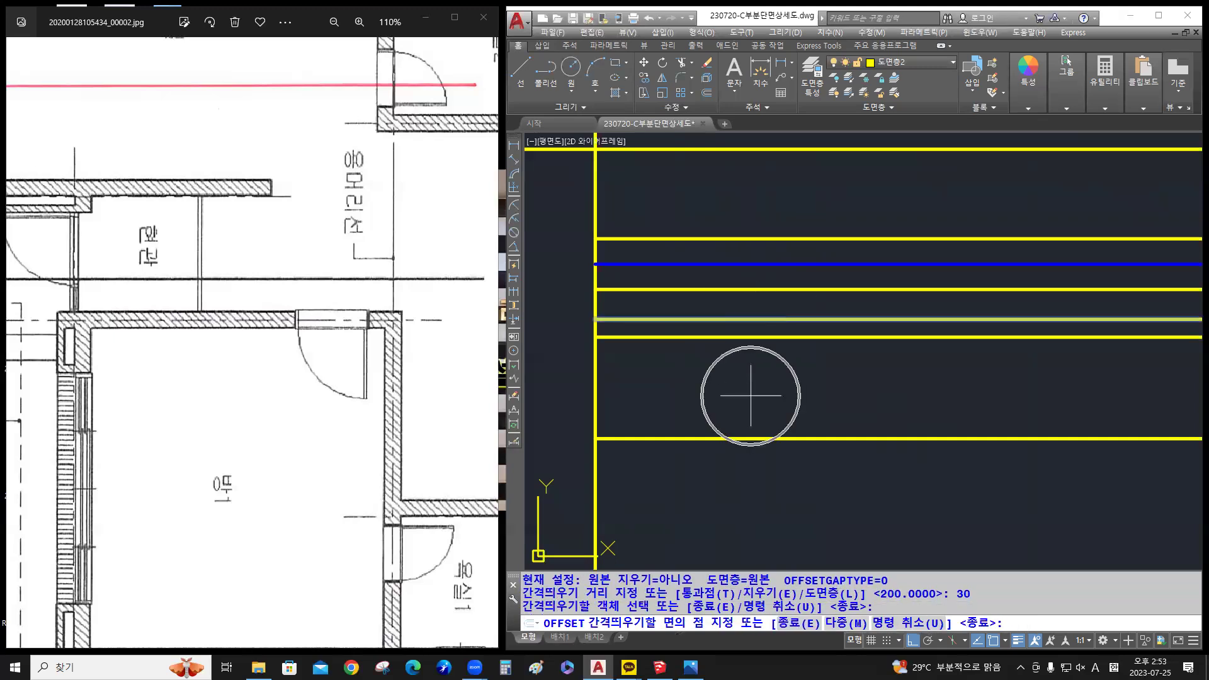
pyautogui.press('Return')
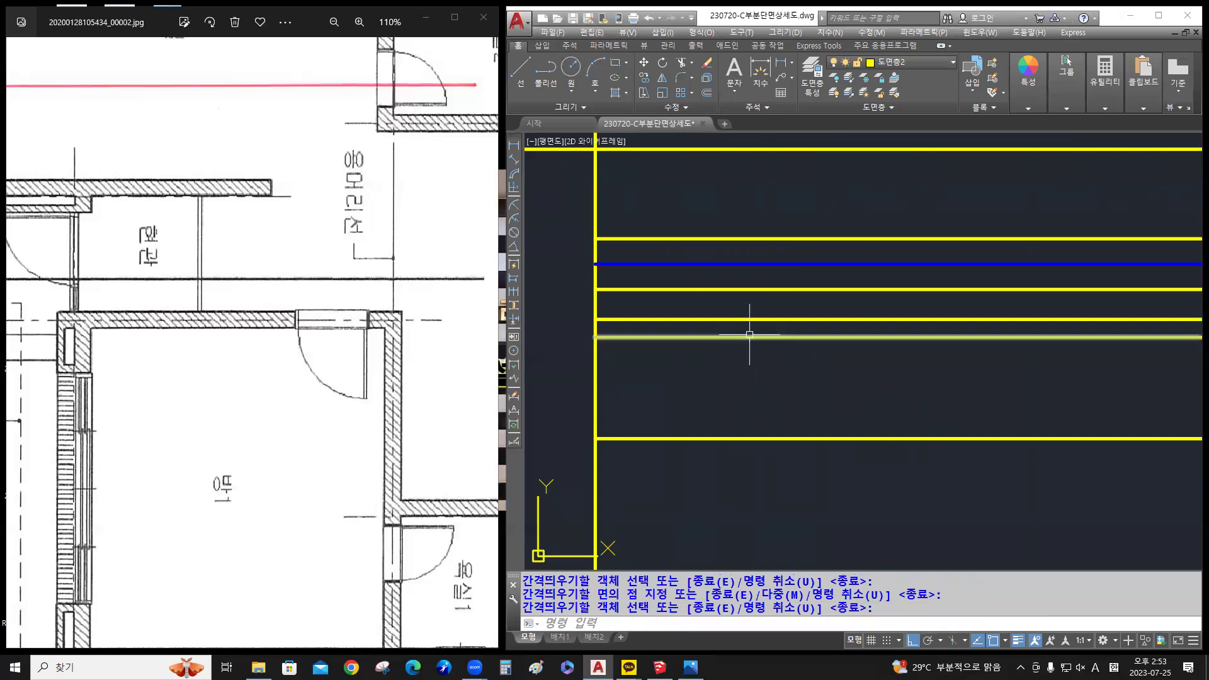
# Apply the CENTER linetype to the line 30 below the upper edge of the 200 deep entrance floor layer
pyautogui.press('Return')
pyautogui.click(749, 336)
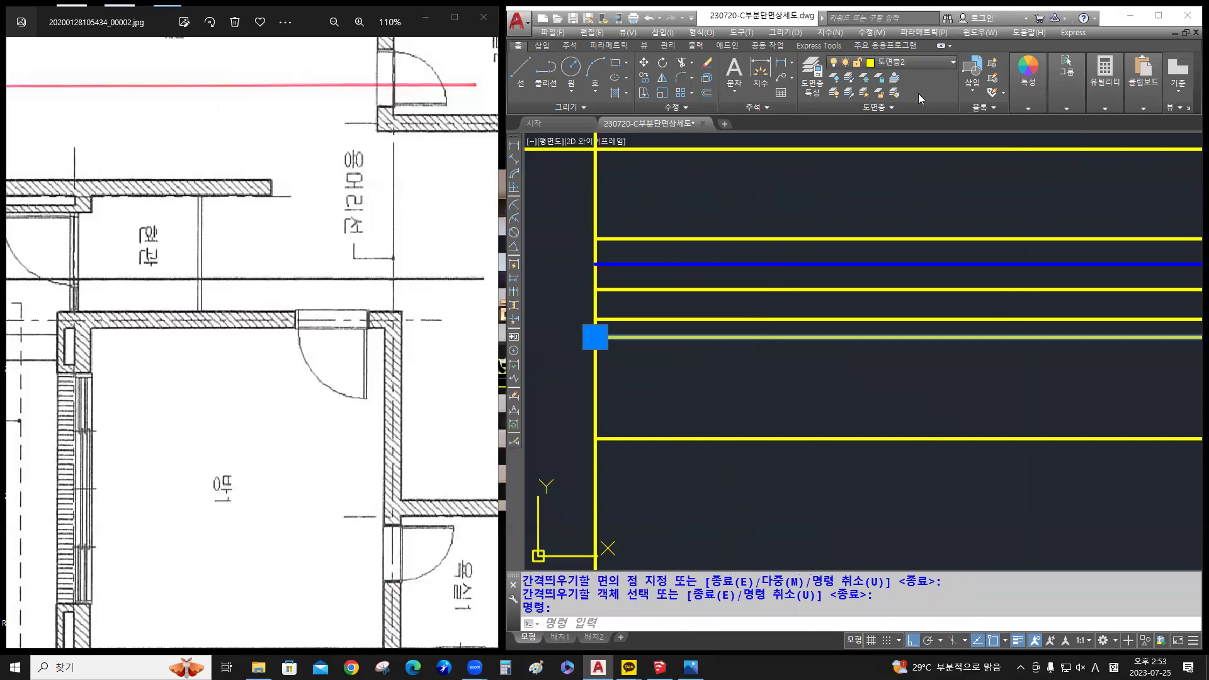
pyautogui.click(918, 58)
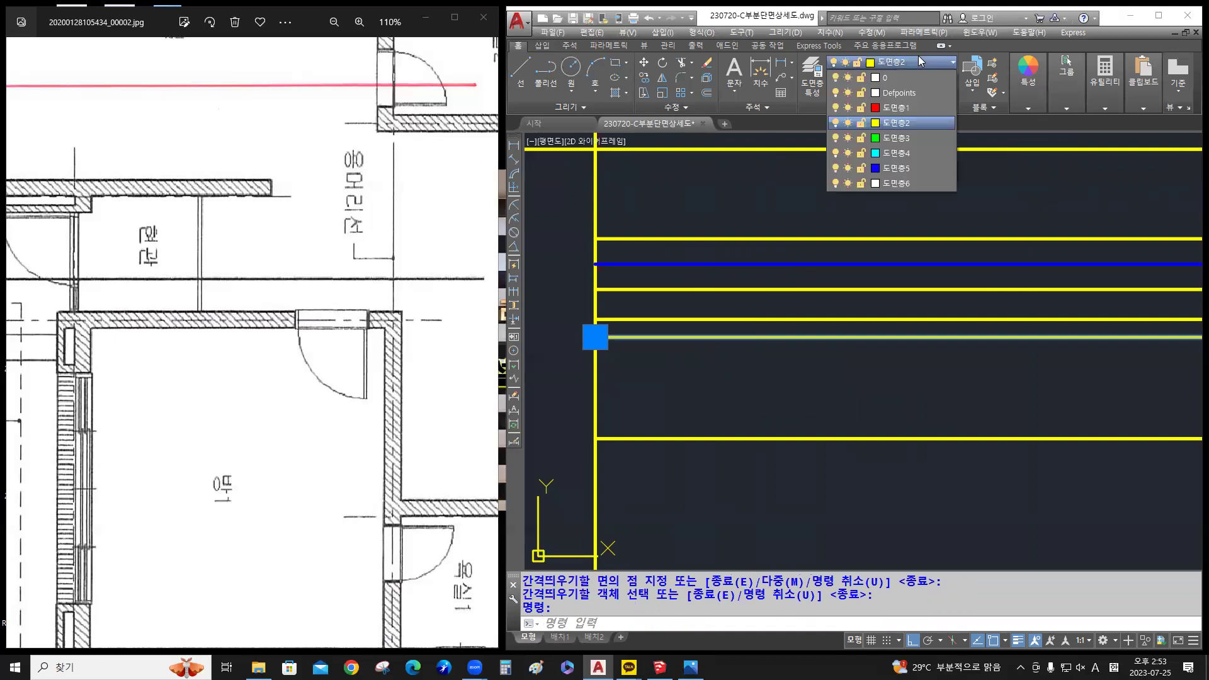
pyautogui.click(1029, 108)
pyautogui.click(1079, 151)
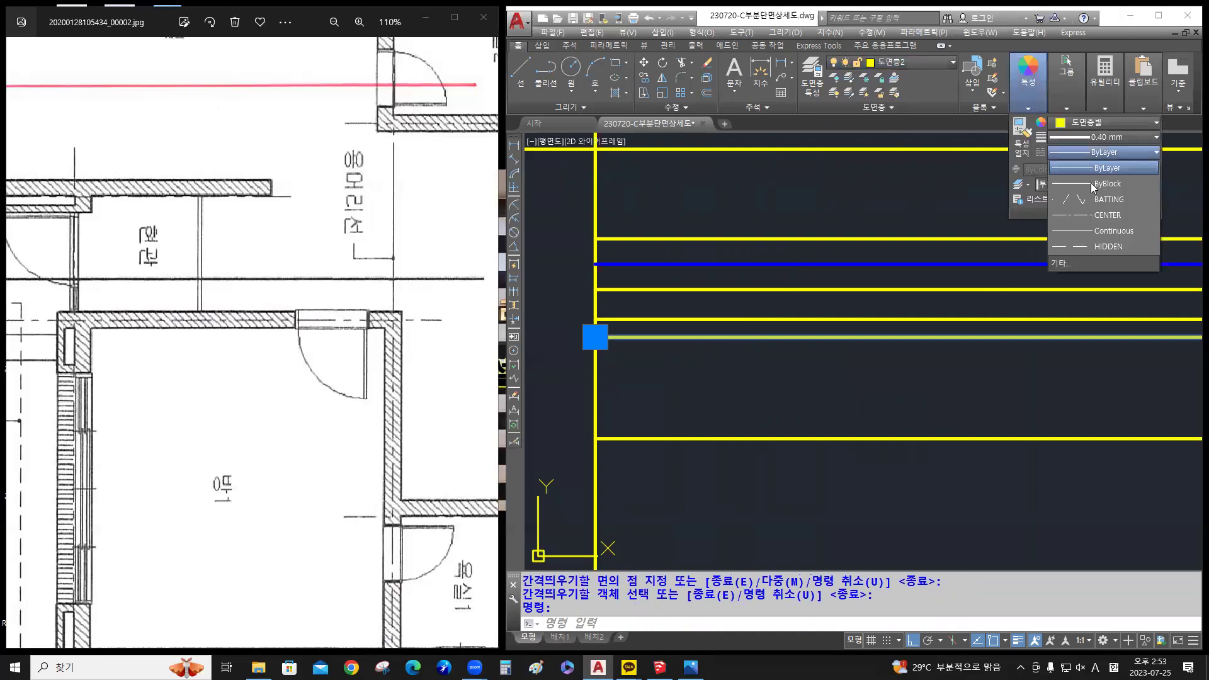
pyautogui.click(1108, 215)
pyautogui.scroll(-5, 793, 409)
pyautogui.moveTo(773, 406)
pyautogui.mouseDown(button='middle')
pyautogui.moveTo(490, 353)
pyautogui.moveTo(637, 336)
pyautogui.moveTo(625, 336)
pyautogui.mouseUp(button='middle')
pyautogui.press('Escape')
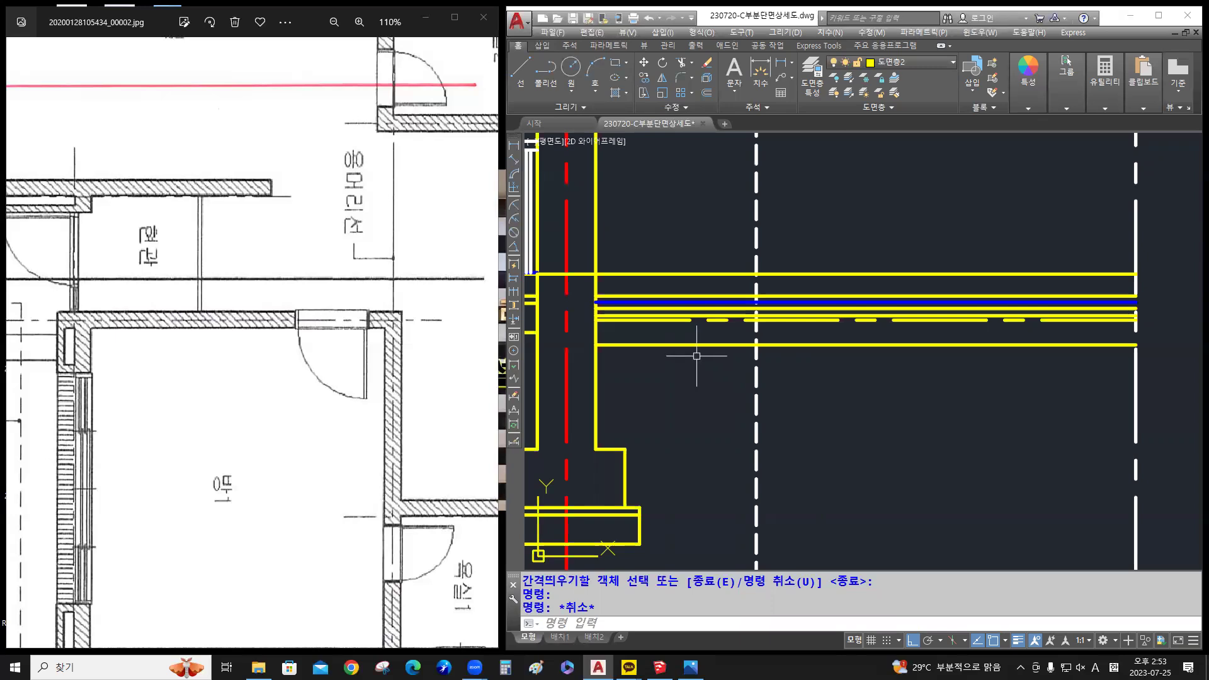
# Trim both wall edges between the top floor line and the 150 lower floor lines on either side of the wall
pyautogui.moveTo(697, 356)
pyautogui.mouseDown(button='middle')
pyautogui.moveTo(782, 402)
pyautogui.moveTo(844, 410)
pyautogui.mouseUp(button='middle')
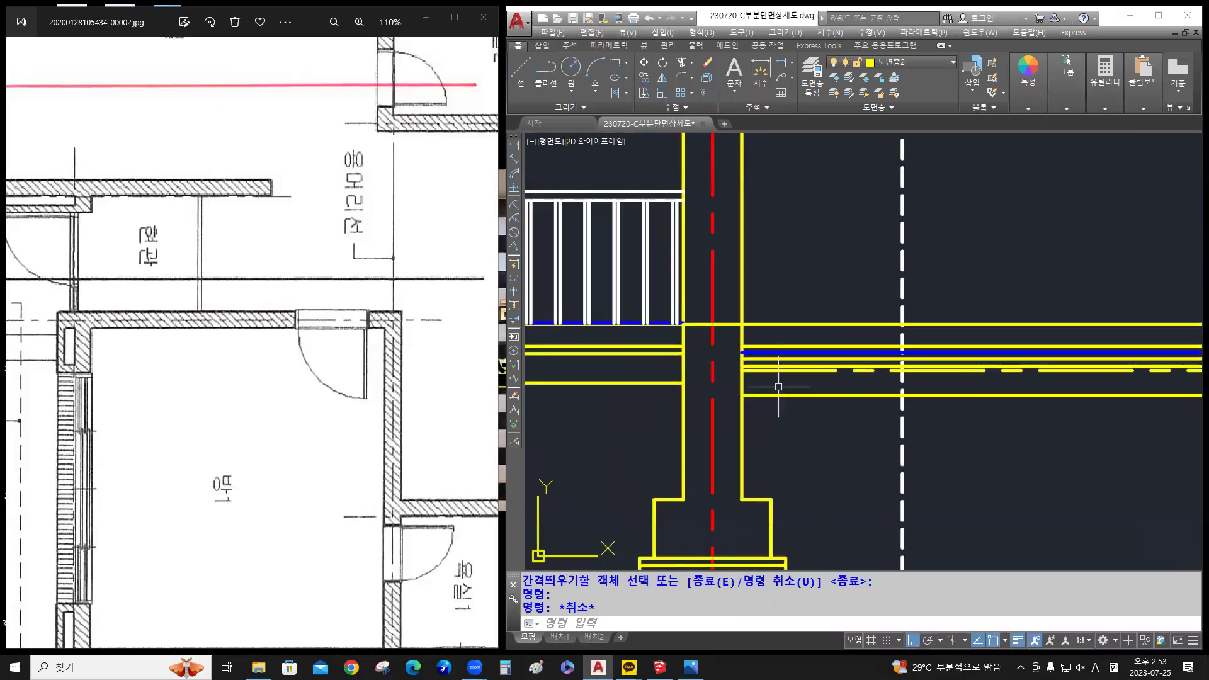
pyautogui.moveTo(769, 391)
pyautogui.mouseDown(button='middle')
pyautogui.moveTo(587, 390)
pyautogui.moveTo(780, 364)
pyautogui.mouseUp(button='middle')
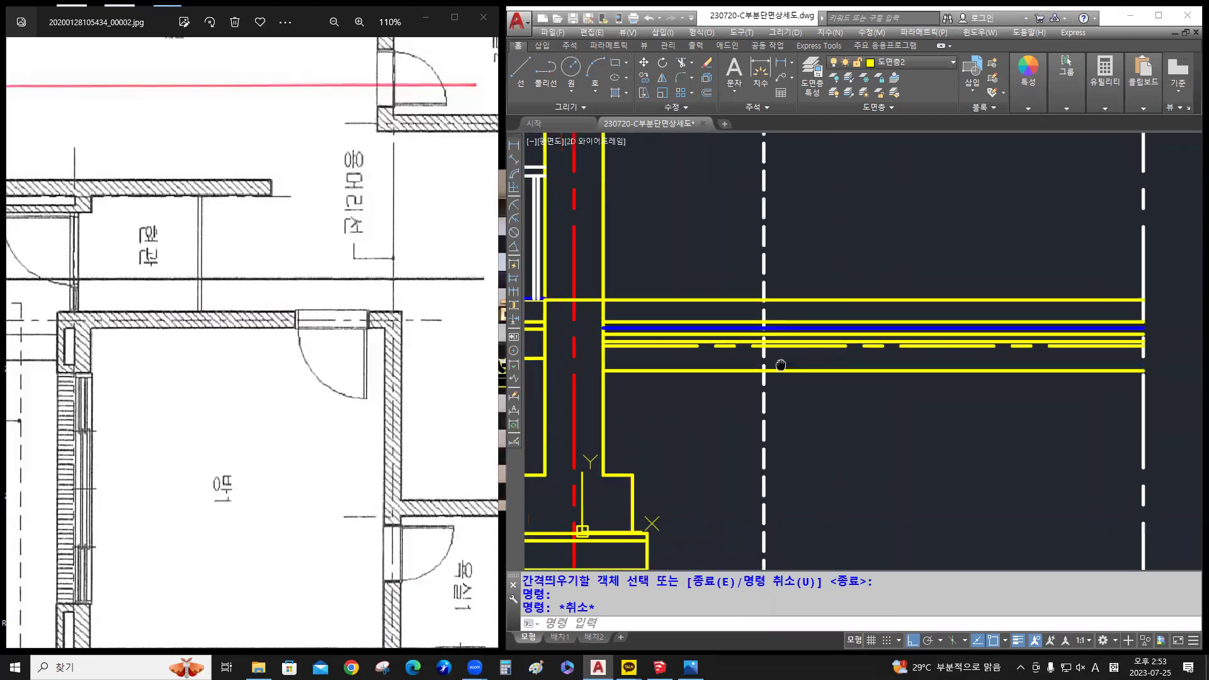
pyautogui.scroll(2, 572, 346)
pyautogui.moveTo(572, 346); pyautogui.dragTo(777, 351, button='middle')
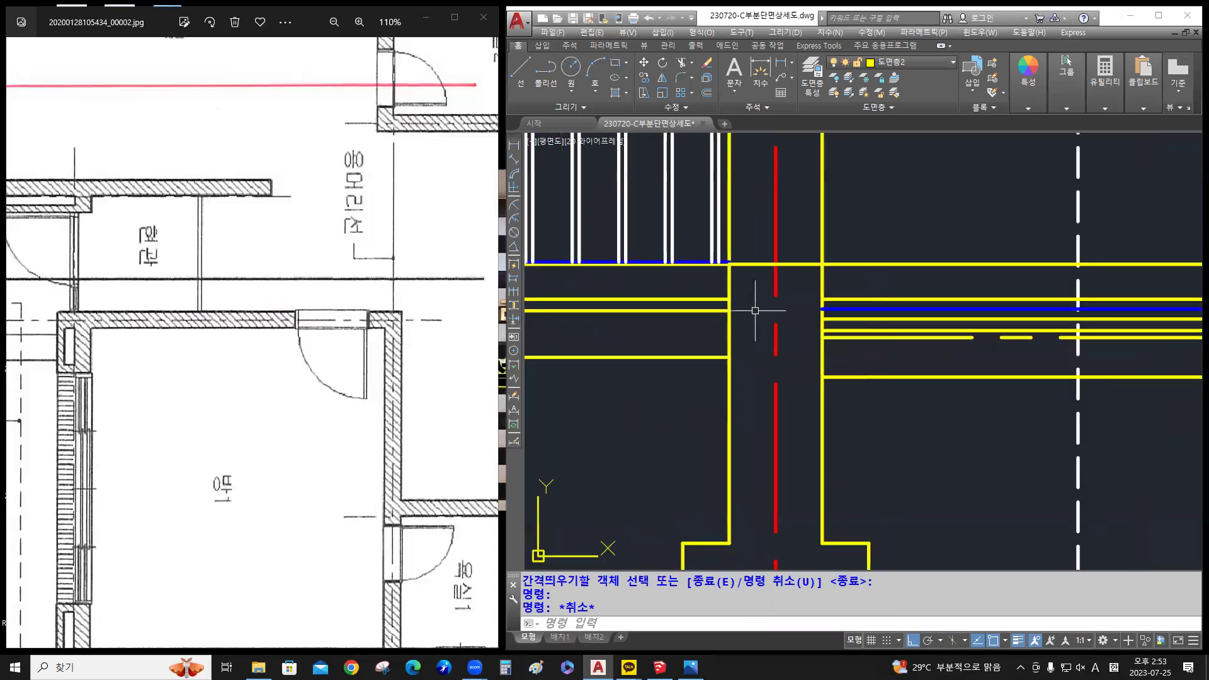
pyautogui.scroll(2, 762, 307)
pyautogui.moveTo(762, 307); pyautogui.dragTo(701, 319, button='middle')
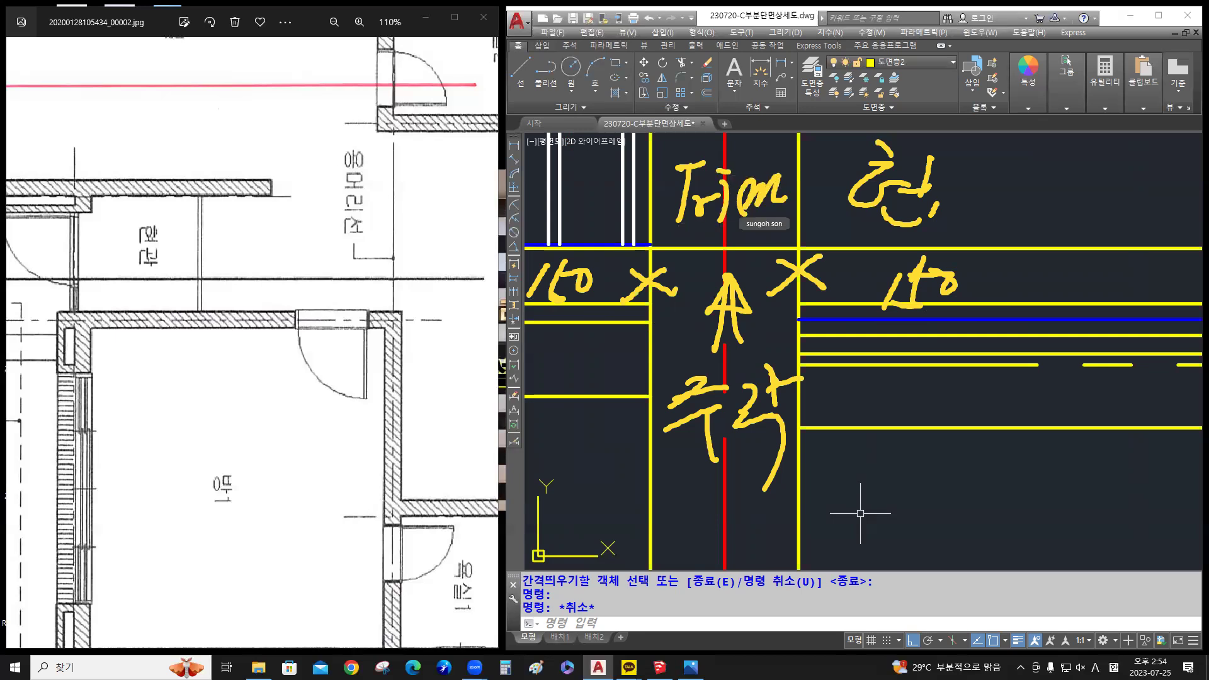
pyautogui.write('tr')
pyautogui.press('Return')
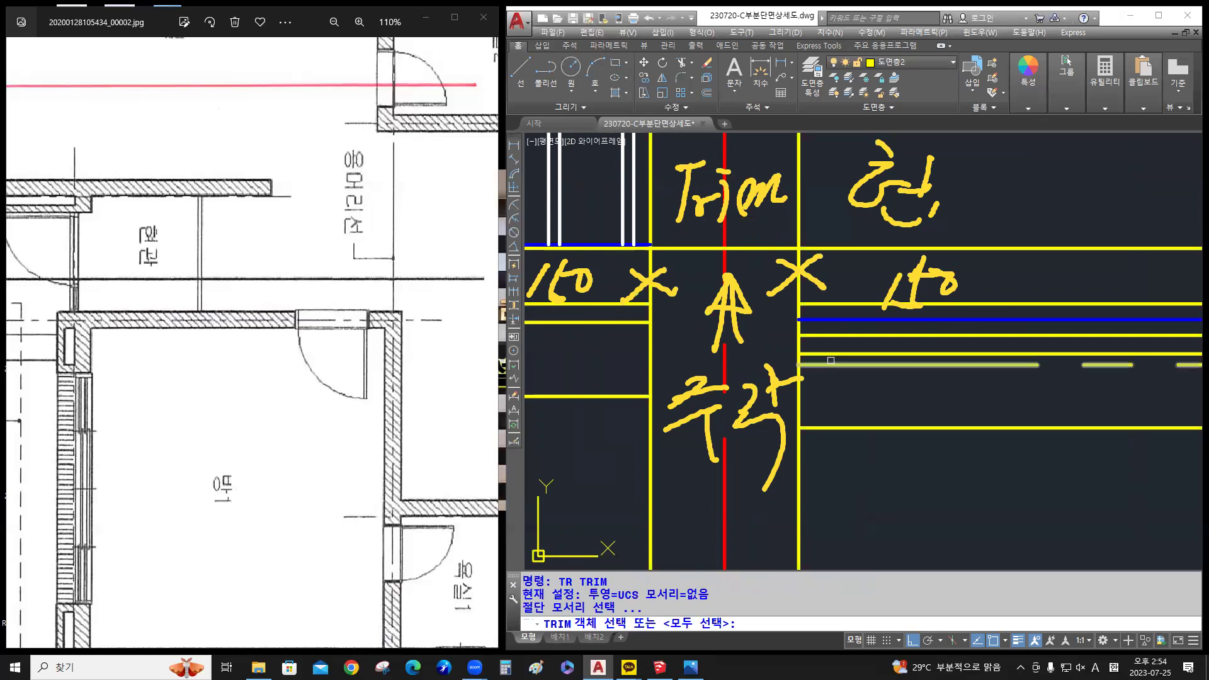
pyautogui.press('Return')
pyautogui.click(797, 281)
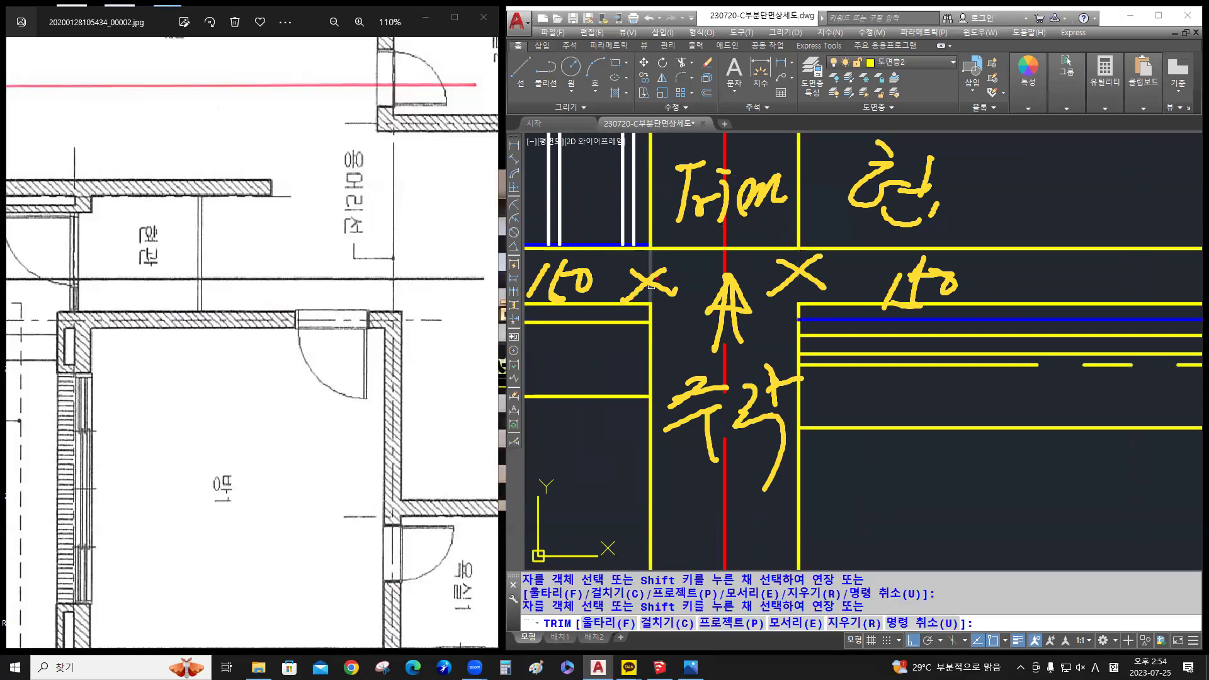
pyautogui.press('Return')
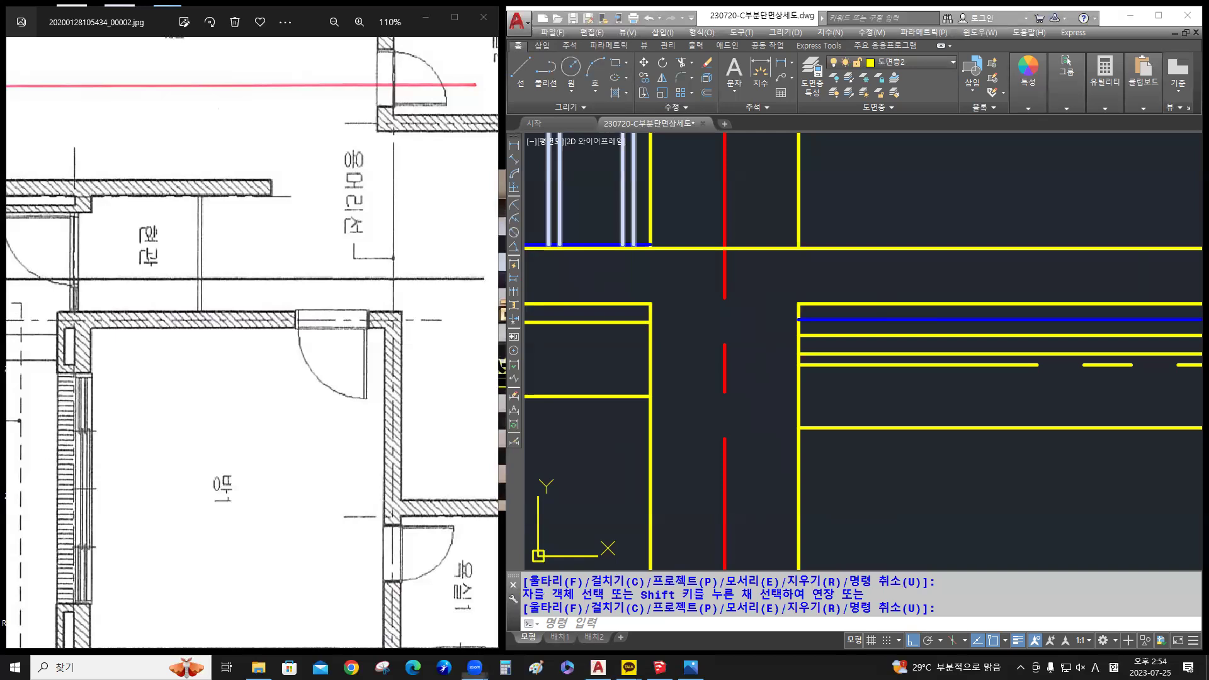
# Examine the wall and floor junction in the section against the entrance area of the floor plan
pyautogui.scroll(-3, 813, 478)
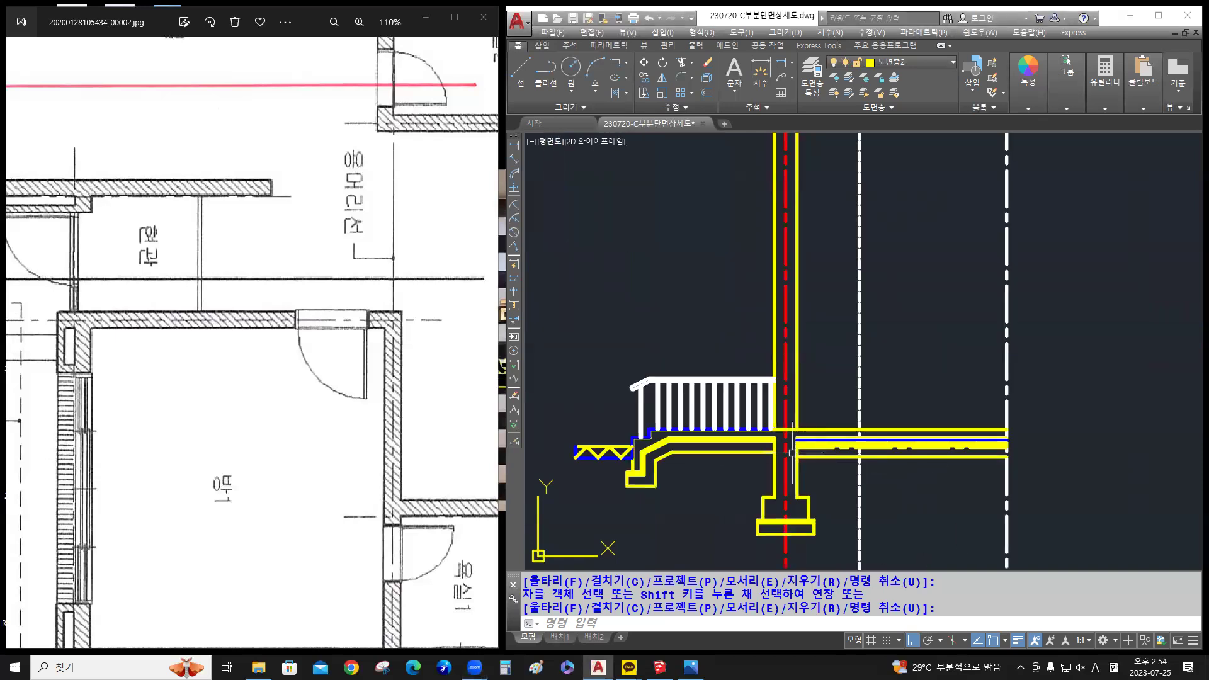
pyautogui.scroll(4, 757, 391)
pyautogui.moveTo(757, 391); pyautogui.dragTo(663, 349, button='middle')
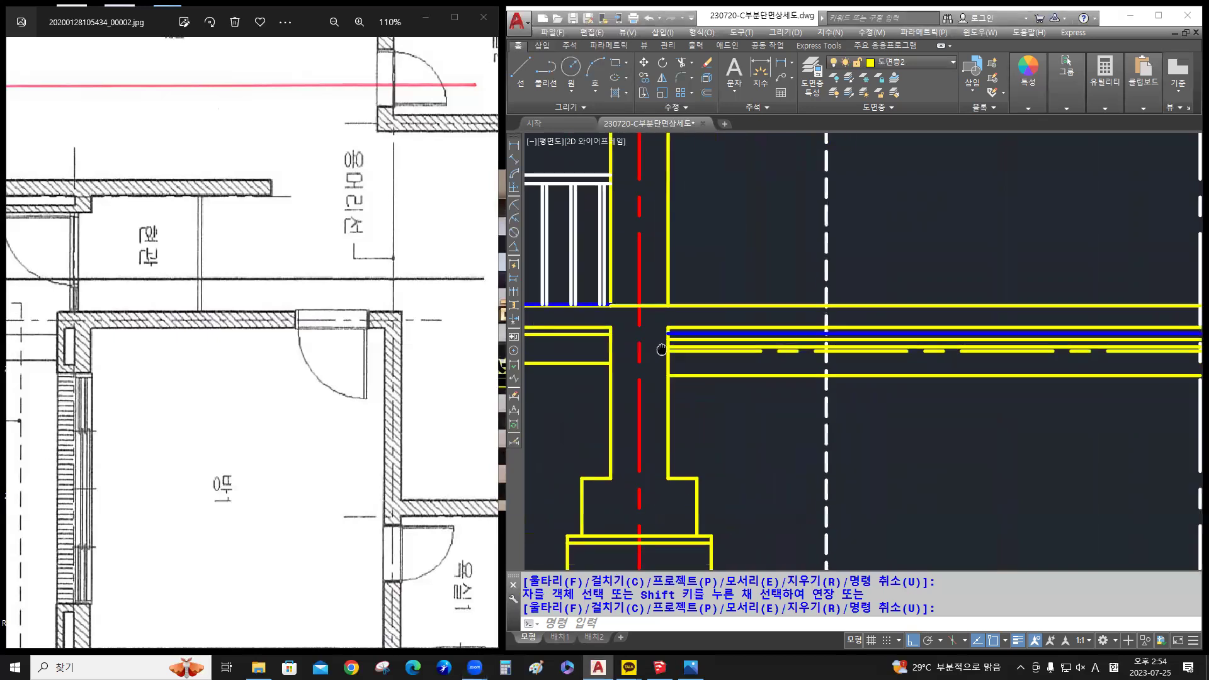
pyautogui.scroll(-2, 759, 408)
pyautogui.moveTo(763, 418)
pyautogui.mouseDown(button='middle')
pyautogui.moveTo(791, 513)
pyautogui.moveTo(811, 445)
pyautogui.mouseUp(button='middle')
pyautogui.scroll(2, 755, 453)
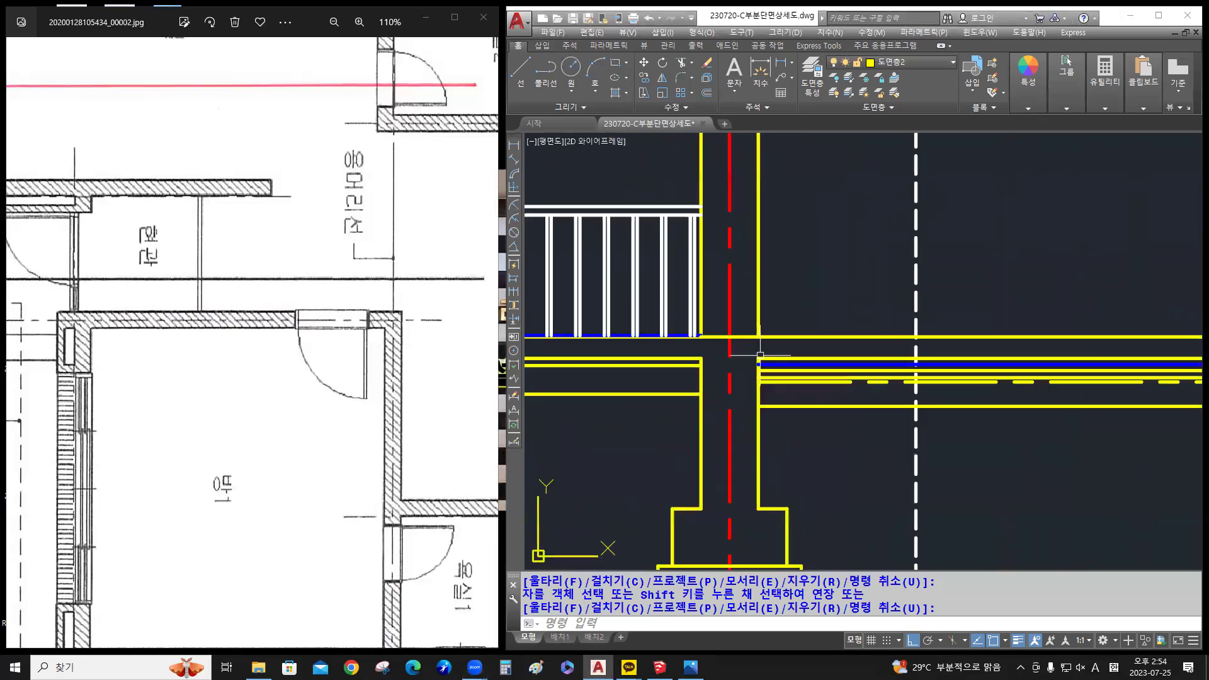
pyautogui.moveTo(314, 370); pyautogui.dragTo(276, 377)
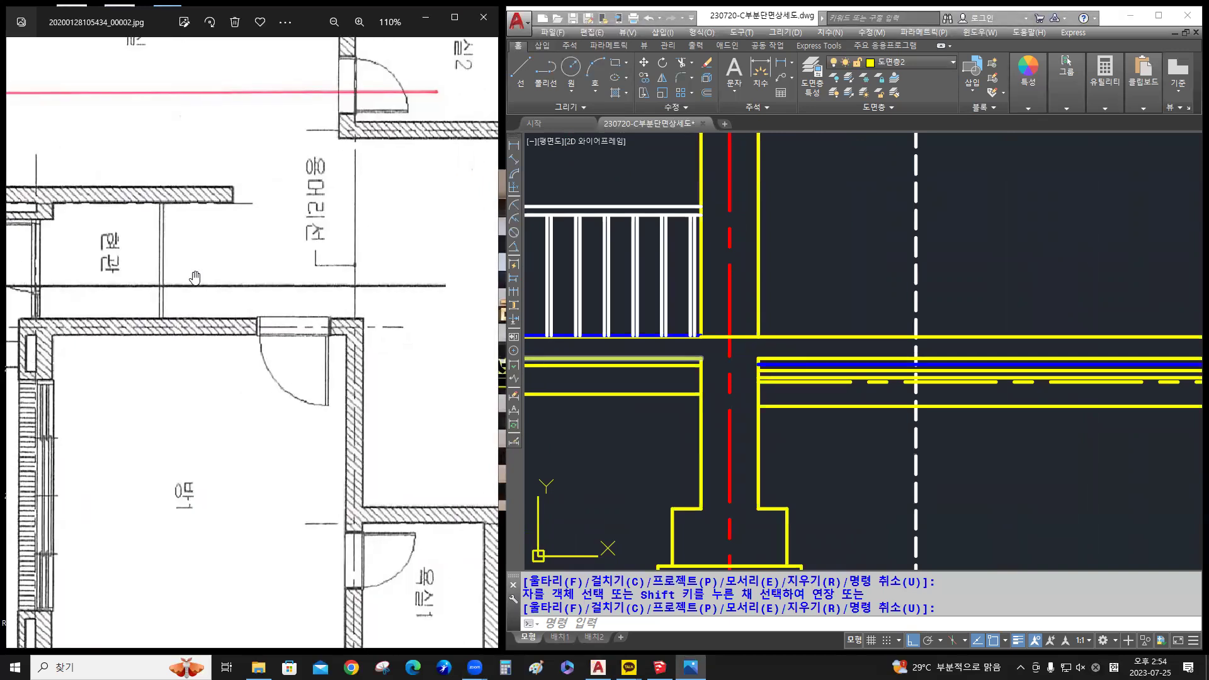
pyautogui.click(1017, 438)
# Offset the top entrance floor line 150 upward
pyautogui.moveTo(1017, 438)
pyautogui.mouseDown(button='middle')
pyautogui.moveTo(709, 445)
pyautogui.moveTo(818, 454)
pyautogui.mouseUp(button='middle')
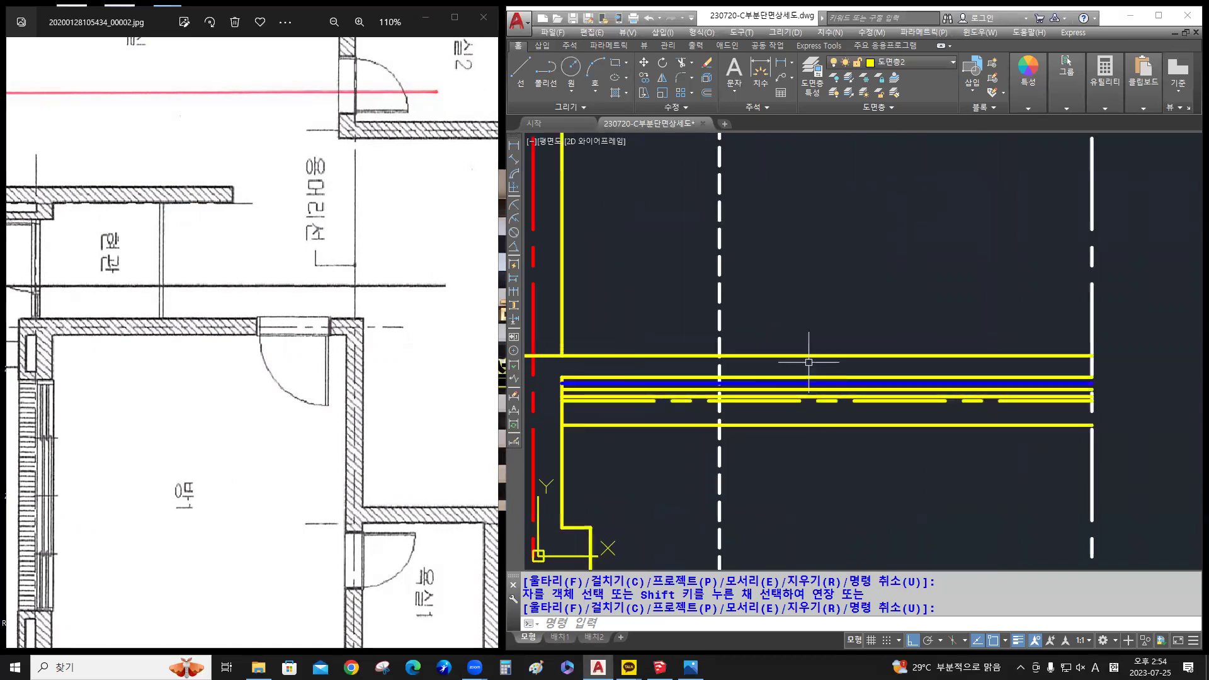
pyautogui.scroll(2, 808, 362)
pyautogui.write('0')
pyautogui.press('Return')
pyautogui.write('150')
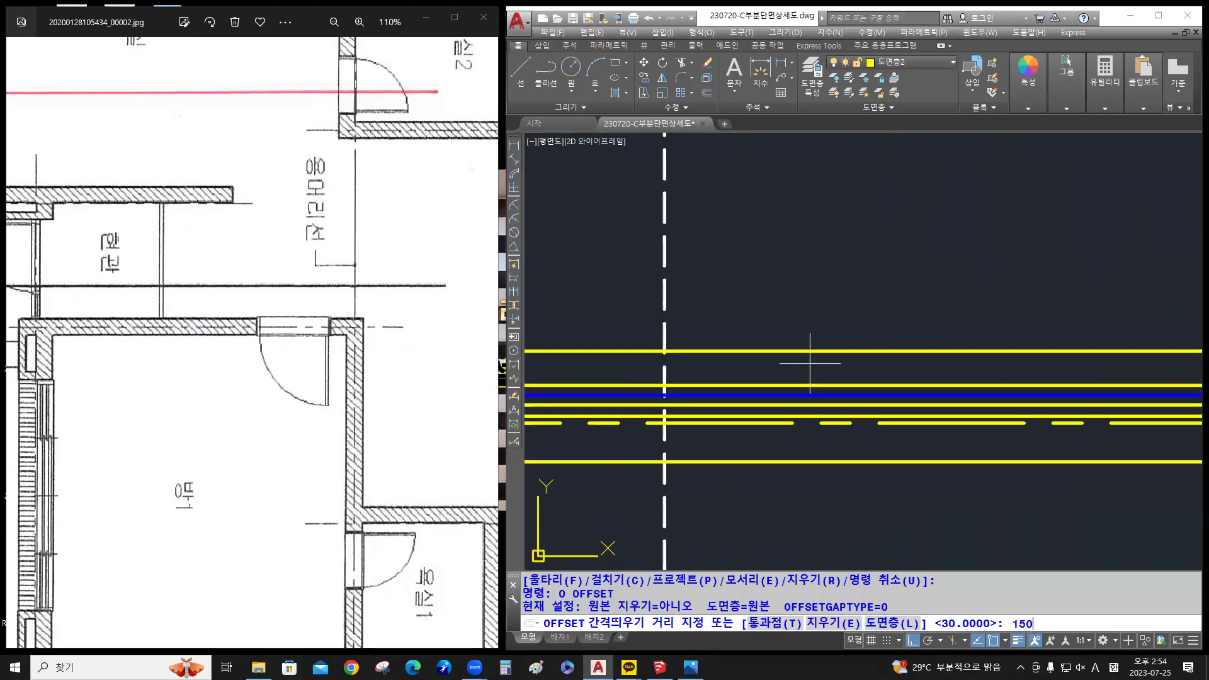
pyautogui.press('Return')
pyautogui.scroll(-2, 810, 356)
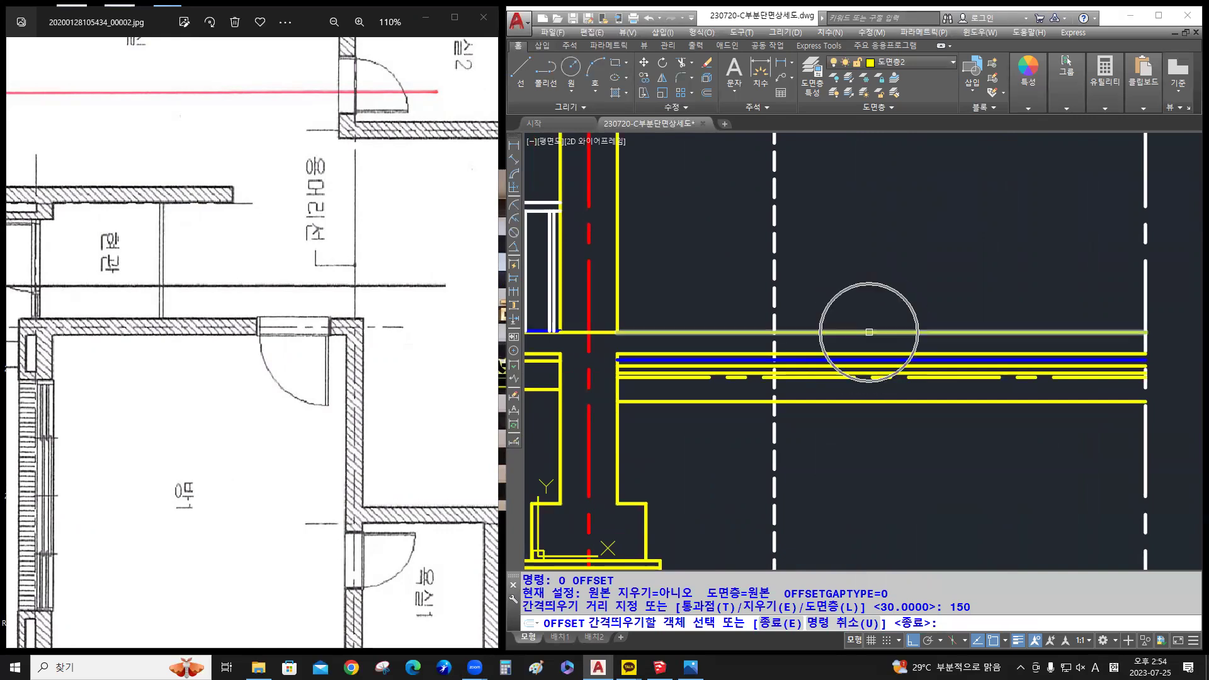
pyautogui.click(867, 330)
pyautogui.click(890, 239)
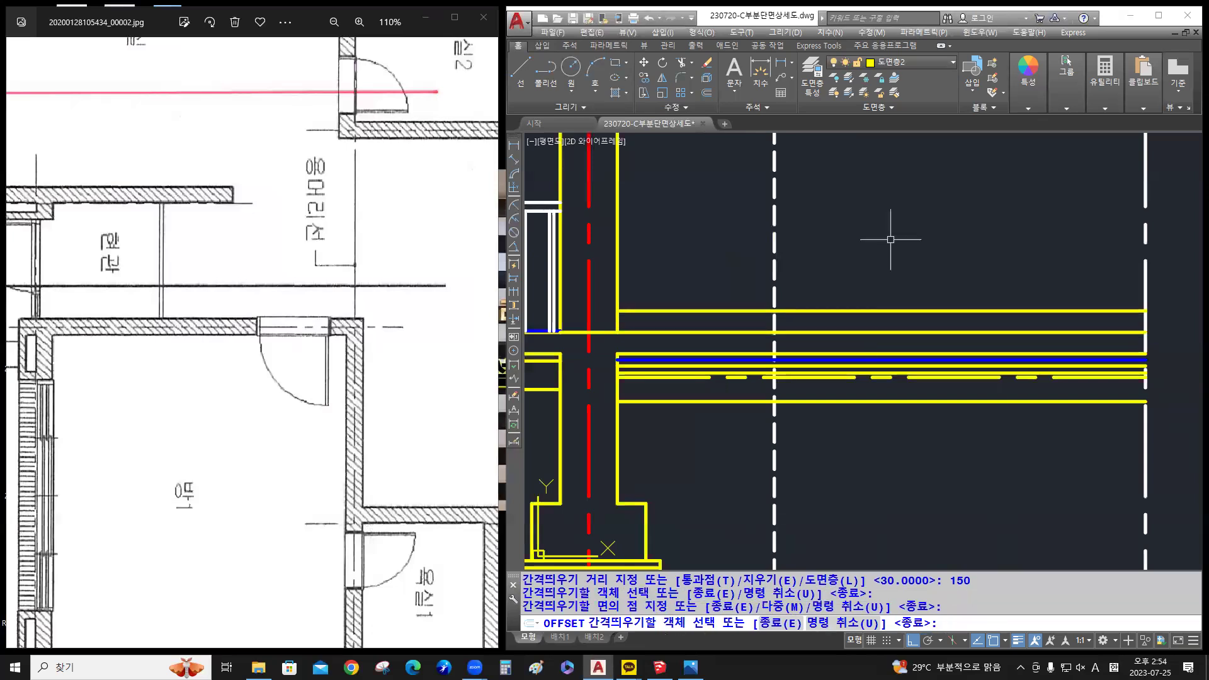
pyautogui.press('space')
# Trim the raised floor line at the white dashed vertical line, removing its part toward the outer wall
pyautogui.scroll(5, 796, 314)
pyautogui.moveTo(794, 315); pyautogui.dragTo(971, 275, button='middle')
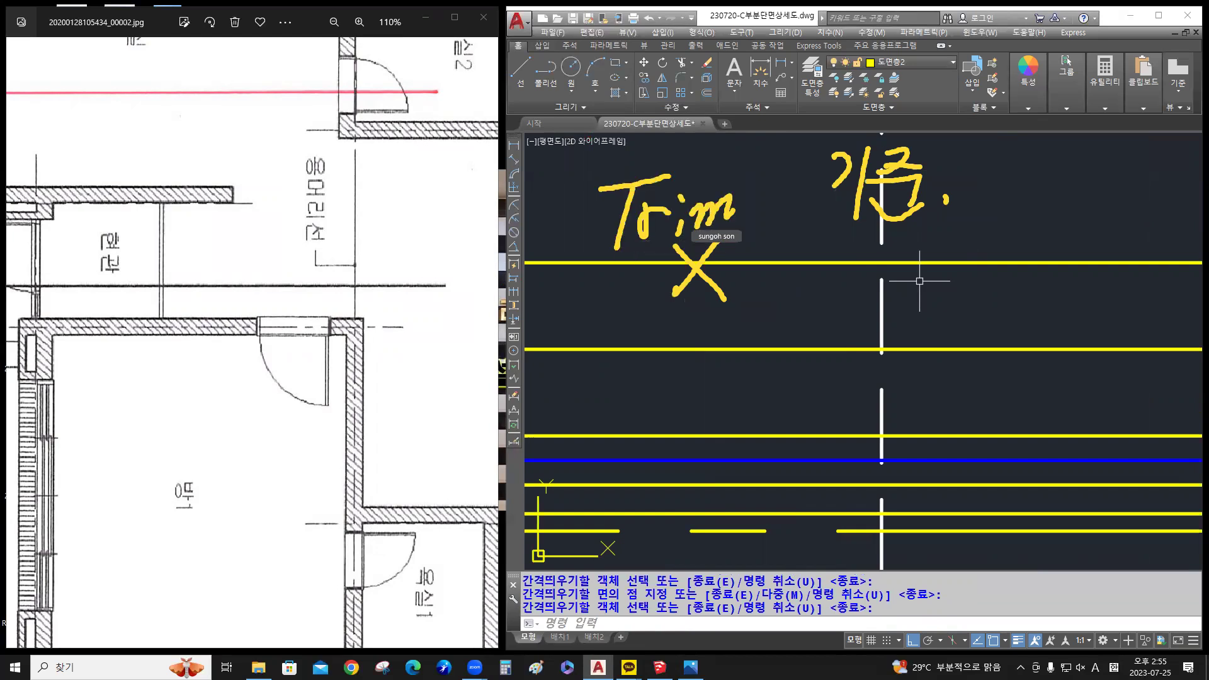
pyautogui.write('tr')
pyautogui.press('Return')
pyautogui.click(881, 324)
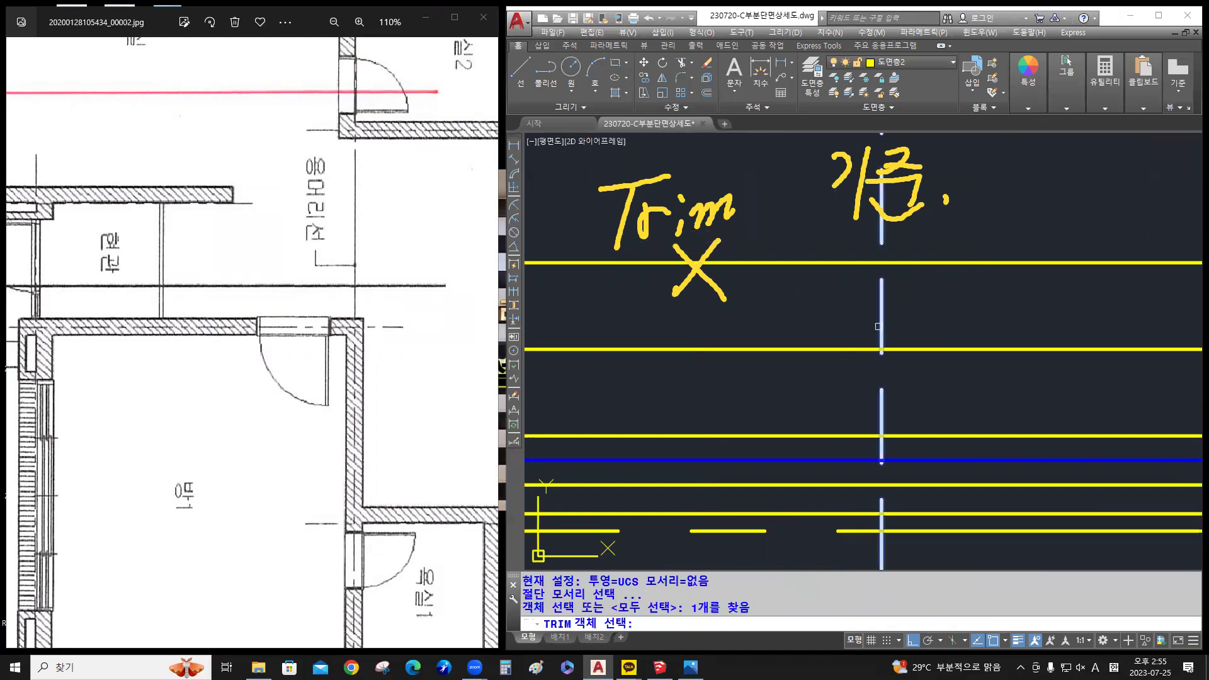
pyautogui.click(882, 322)
pyautogui.press('Return')
pyautogui.click(841, 291)
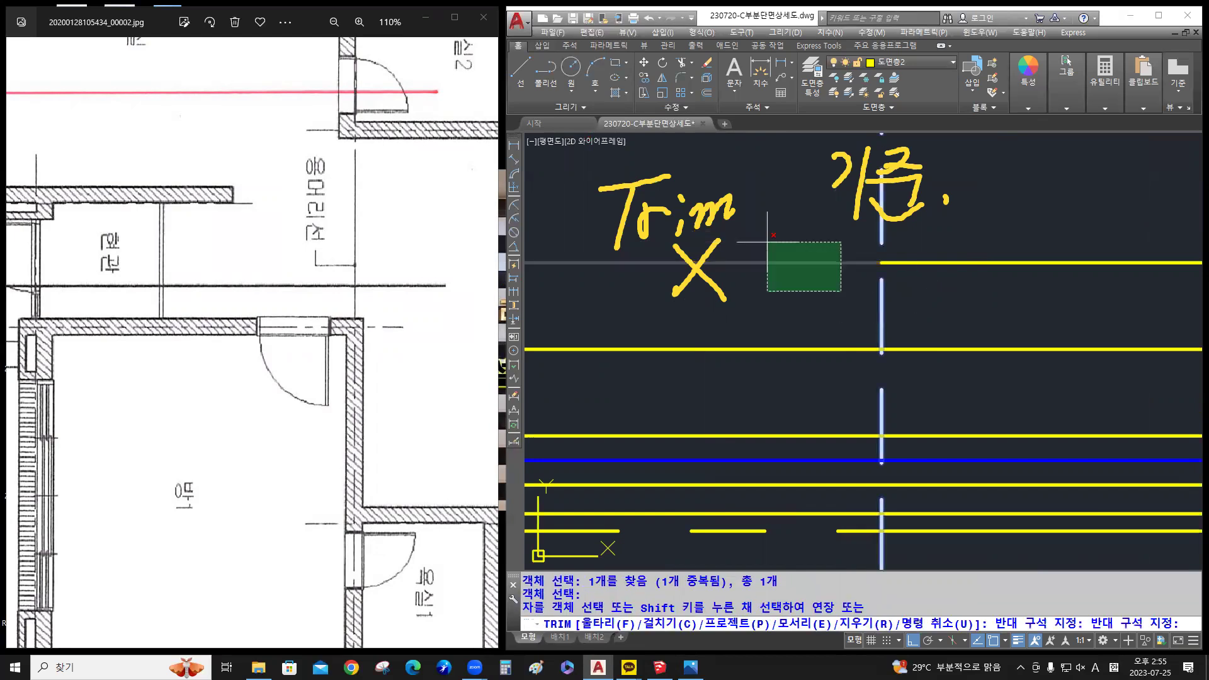
pyautogui.click(741, 237)
pyautogui.press('Return')
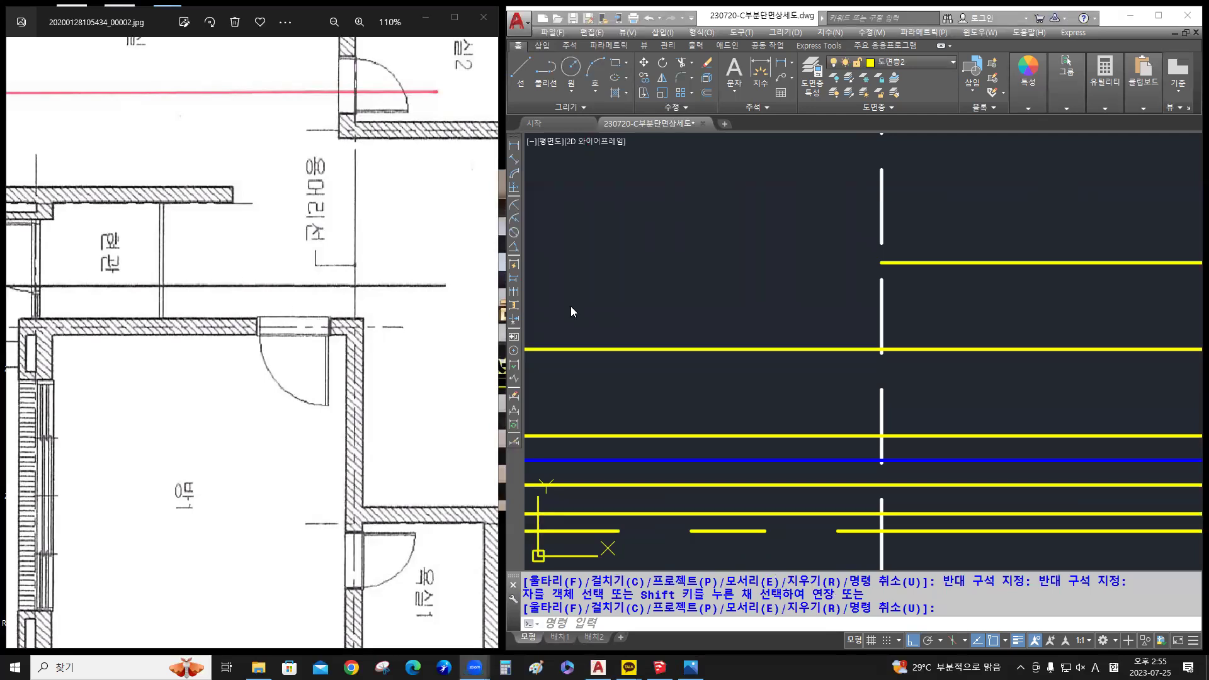
pyautogui.scroll(-2, 788, 282)
pyautogui.moveTo(788, 282)
pyautogui.mouseDown(button='middle')
pyautogui.moveTo(734, 304)
pyautogui.moveTo(684, 289)
pyautogui.mouseUp(button='middle')
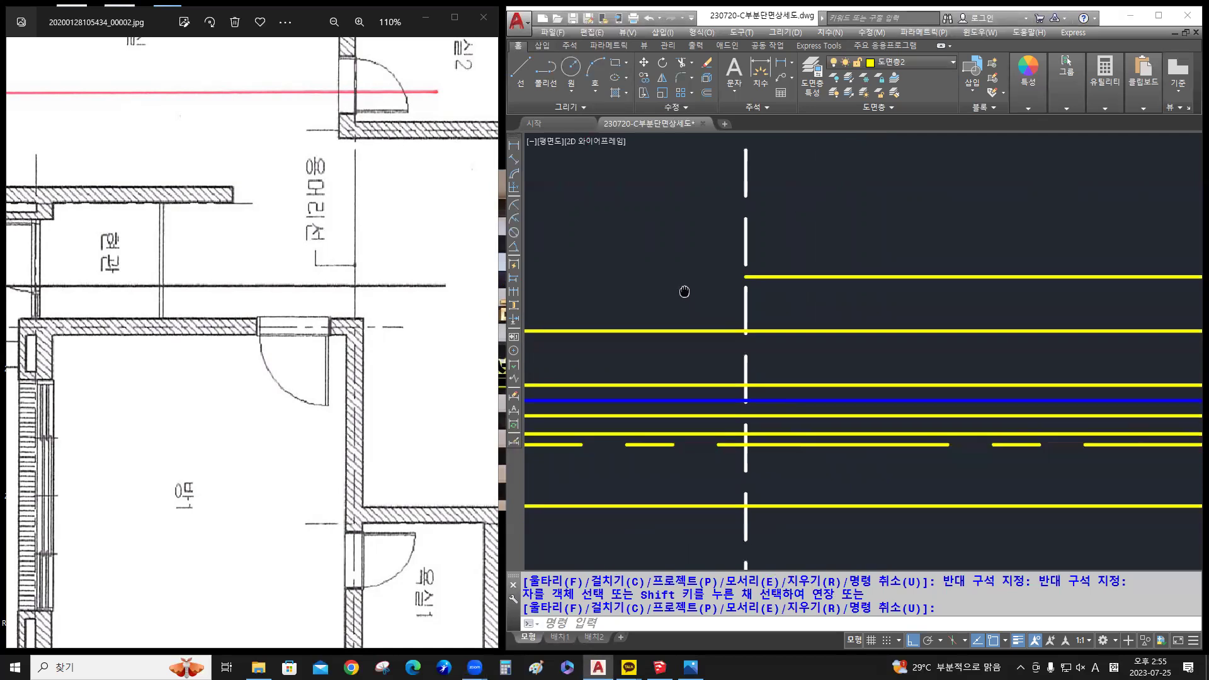
pyautogui.scroll(5, 771, 302)
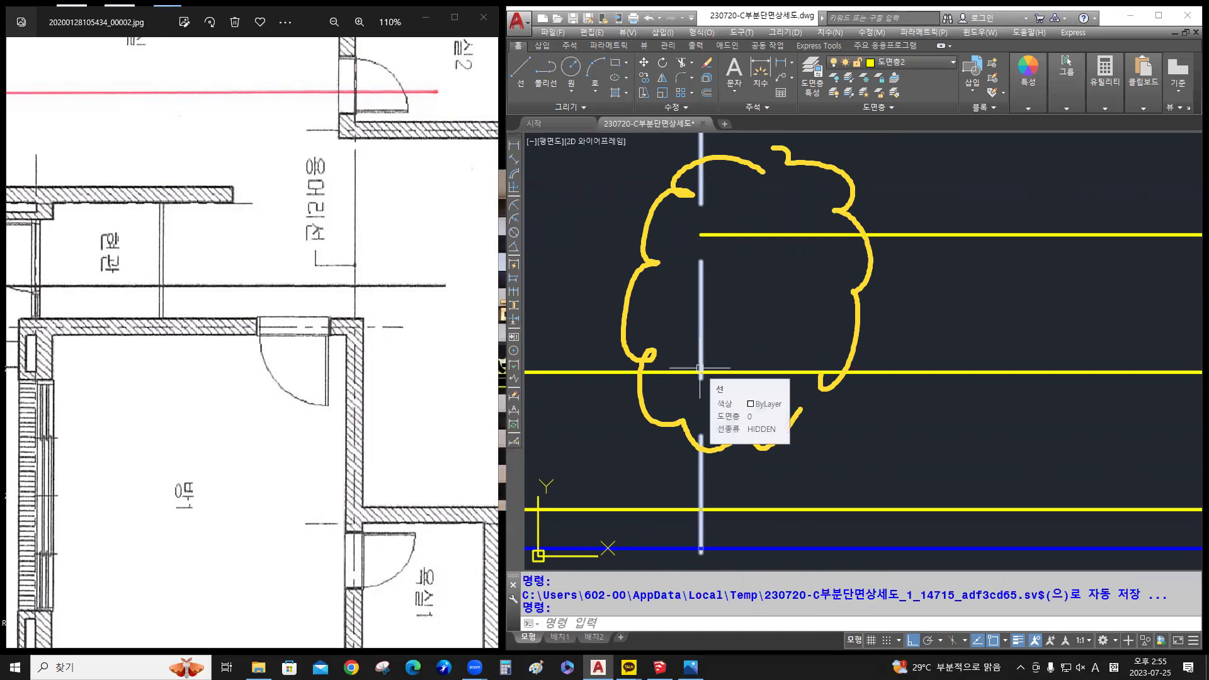
pyautogui.click(704, 338)
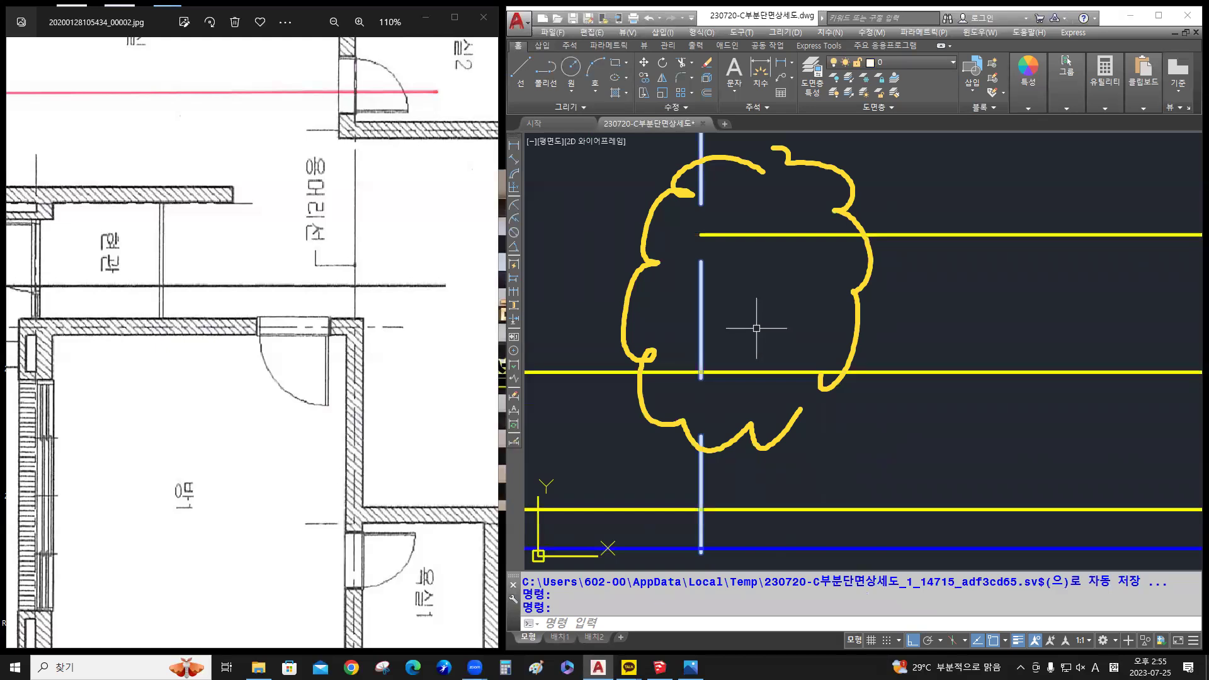
pyautogui.write('l')
pyautogui.press('Return')
pyautogui.press('Escape')
pyautogui.press('Escape')
pyautogui.press('Escape')
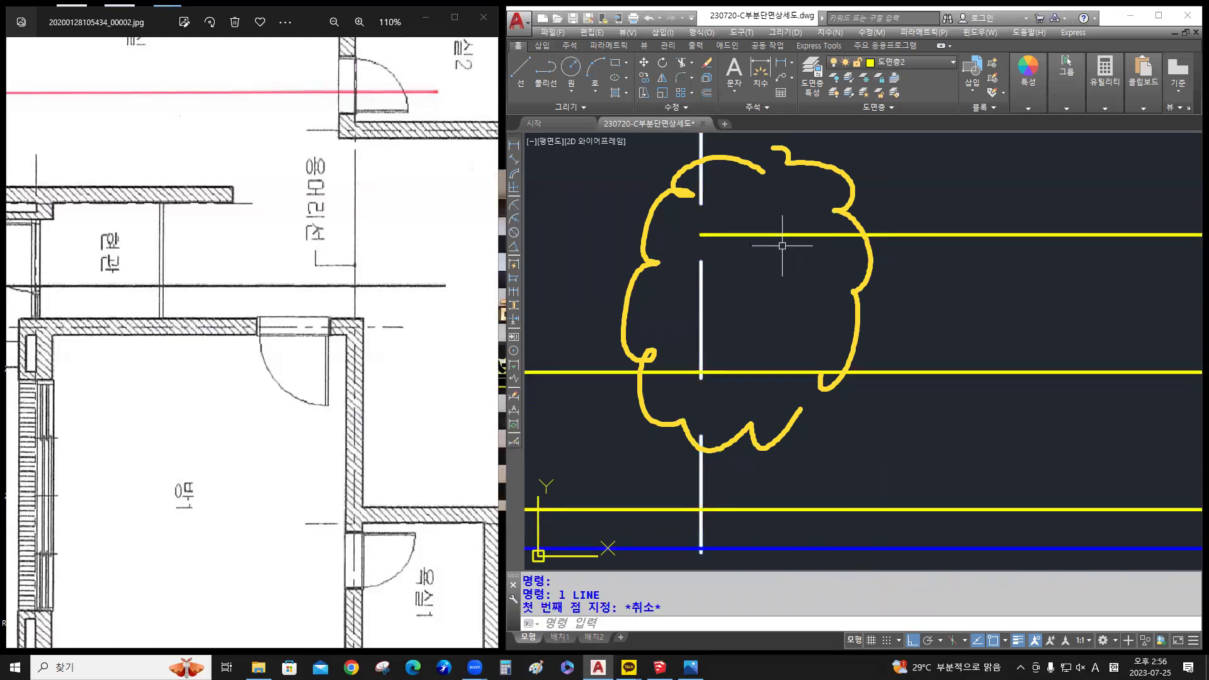
# Delete the white dashed vertical line at the end of the raised floor line
pyautogui.moveTo(719, 301); pyautogui.dragTo(672, 291)
pyautogui.click(726, 339)
pyautogui.click(661, 289)
pyautogui.press('Delete')
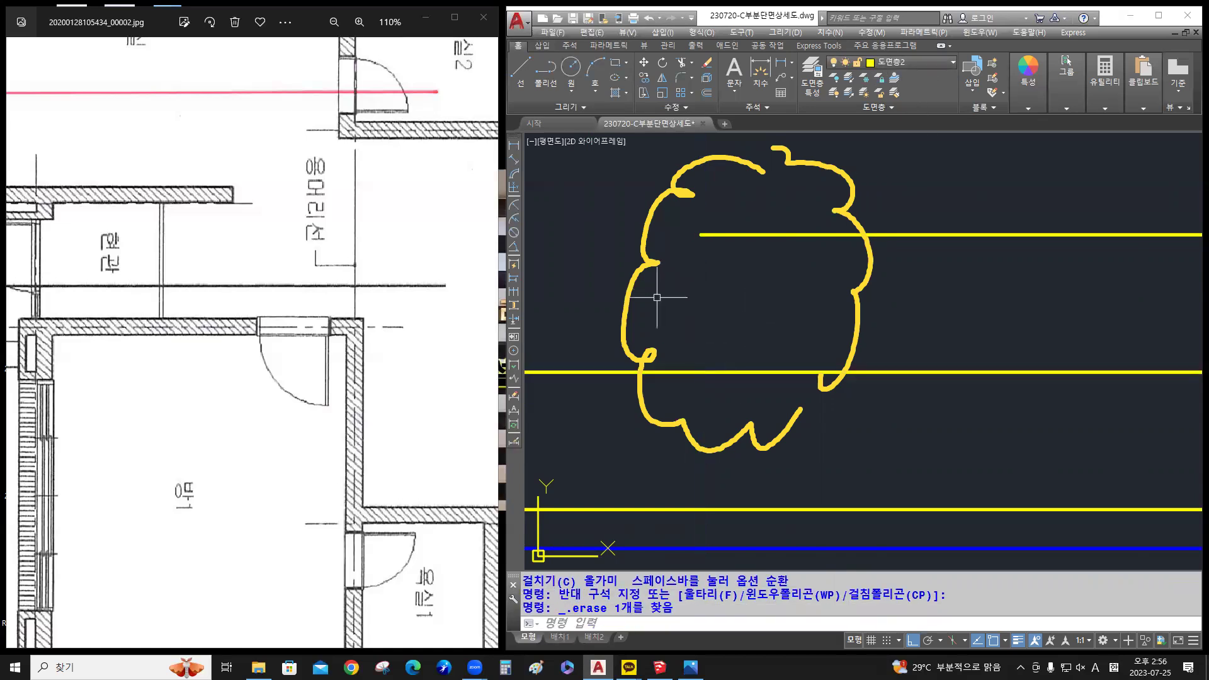
# Draw a vertical line from the raised floor line's end down to the entrance floor line beneath it
pyautogui.write('l')
pyautogui.press('Return')
pyautogui.click(700, 235)
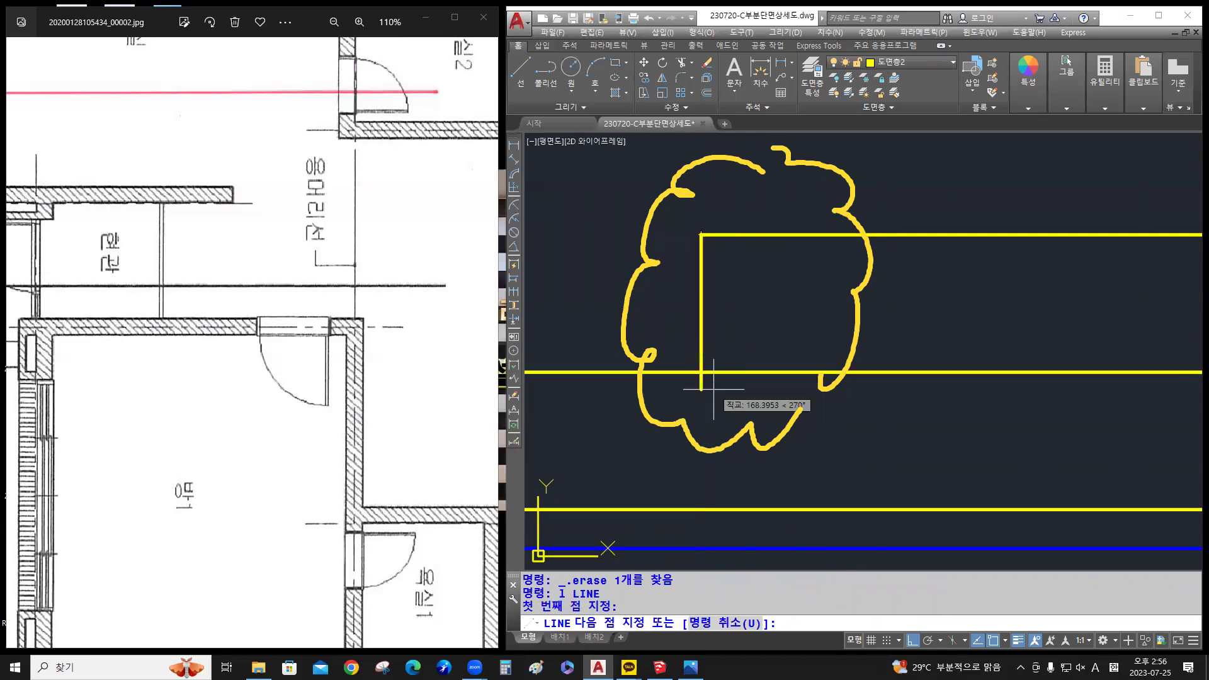
pyautogui.click(710, 377)
pyautogui.press('Return')
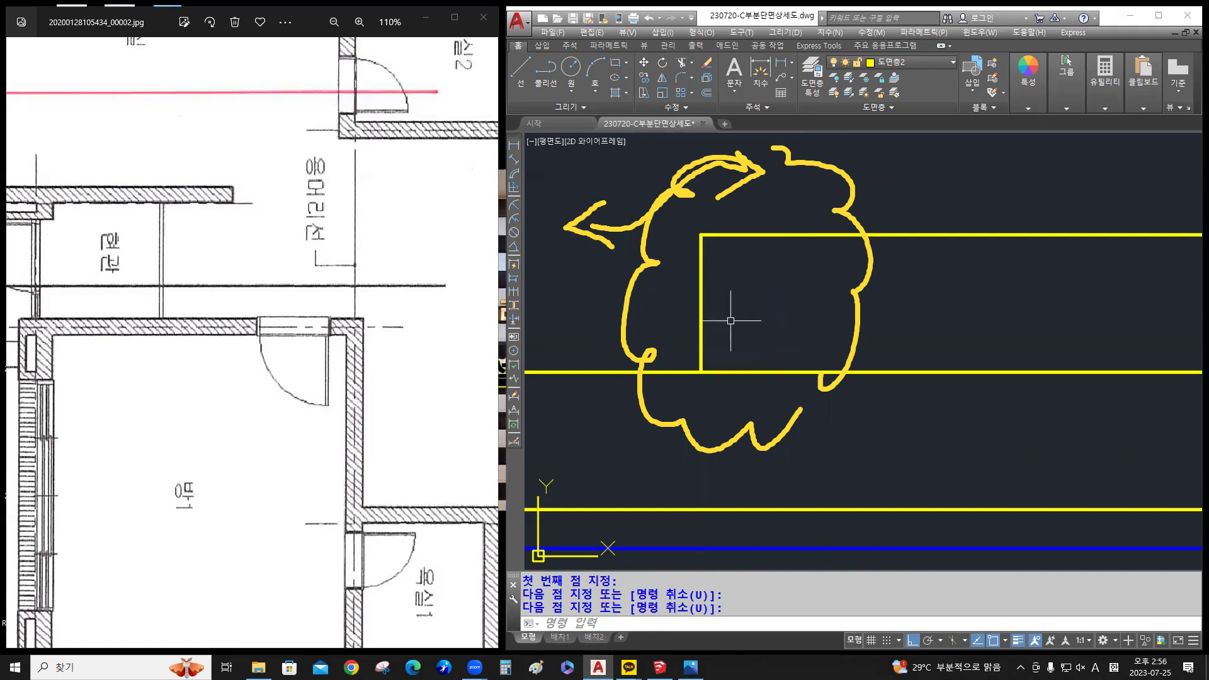
# Offset the vertical step line 90 inward beneath the raised floor line
pyautogui.write('o')
pyautogui.press('Return')
pyautogui.write('90')
pyautogui.press('Return')
pyautogui.click(700, 326)
pyautogui.click(724, 324)
pyautogui.press('Return')
pyautogui.press('ctrl')
pyautogui.press('ctrl')
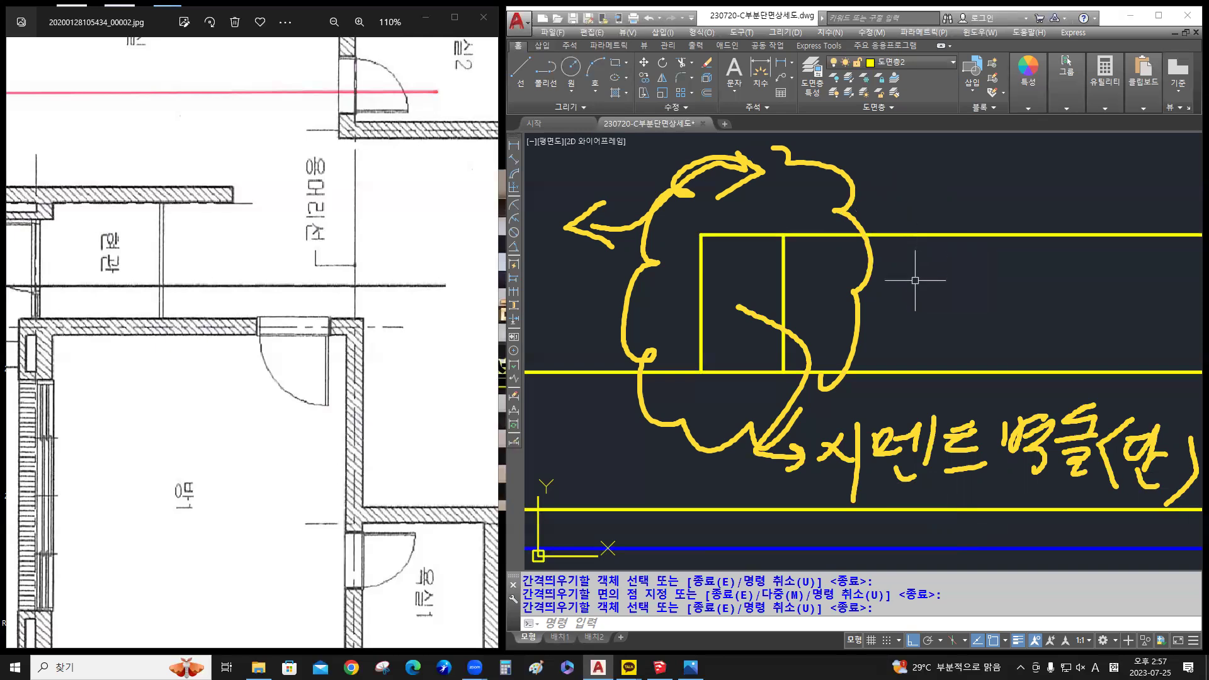
# Offset the raised floor line 20 downward
pyautogui.write('o')
pyautogui.press('Return')
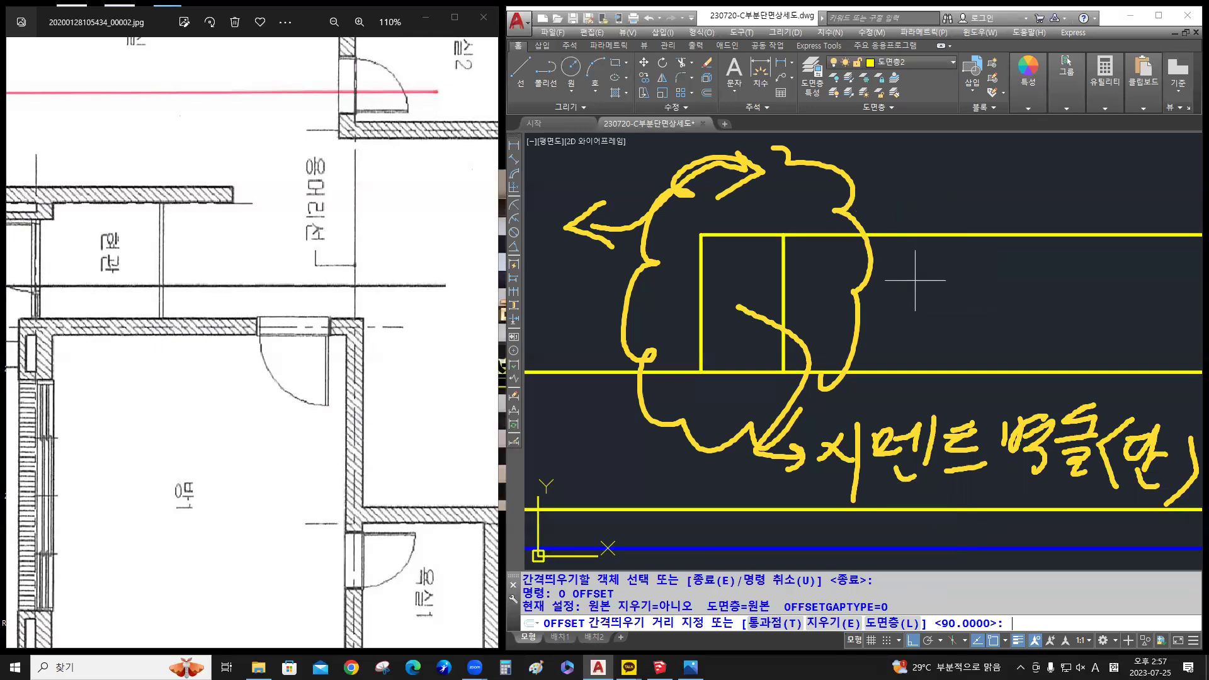
pyautogui.write('20')
pyautogui.press('Return')
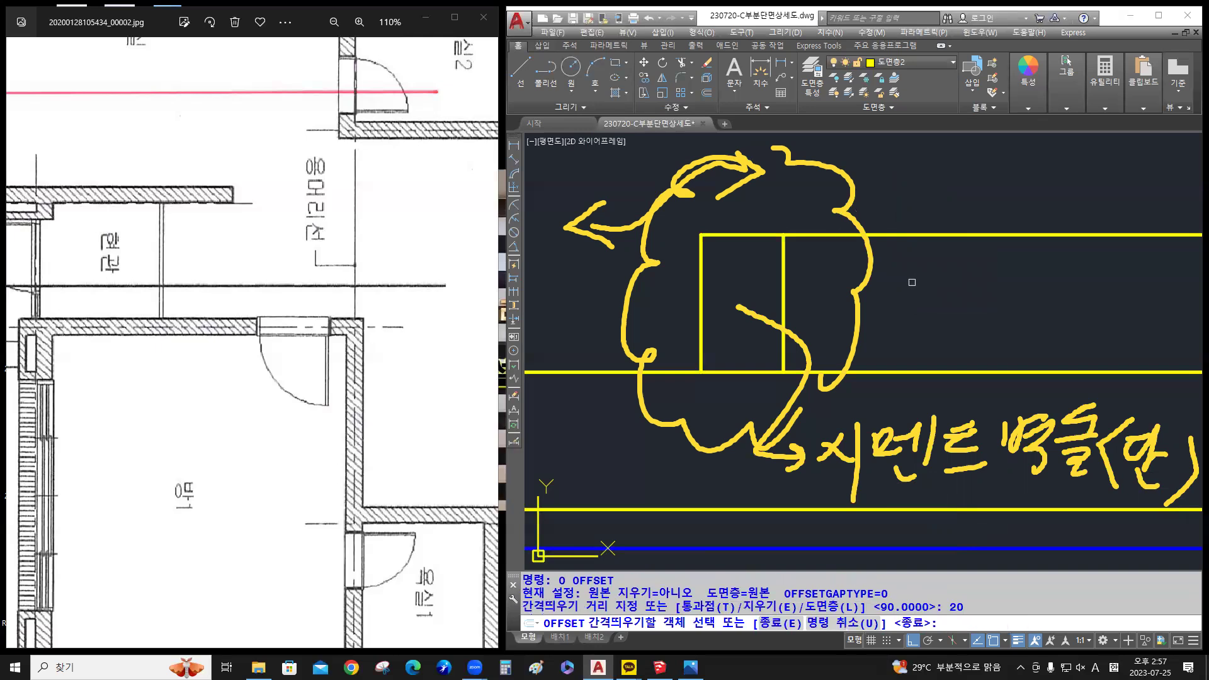
pyautogui.click(903, 236)
pyautogui.click(903, 276)
pyautogui.press('Return')
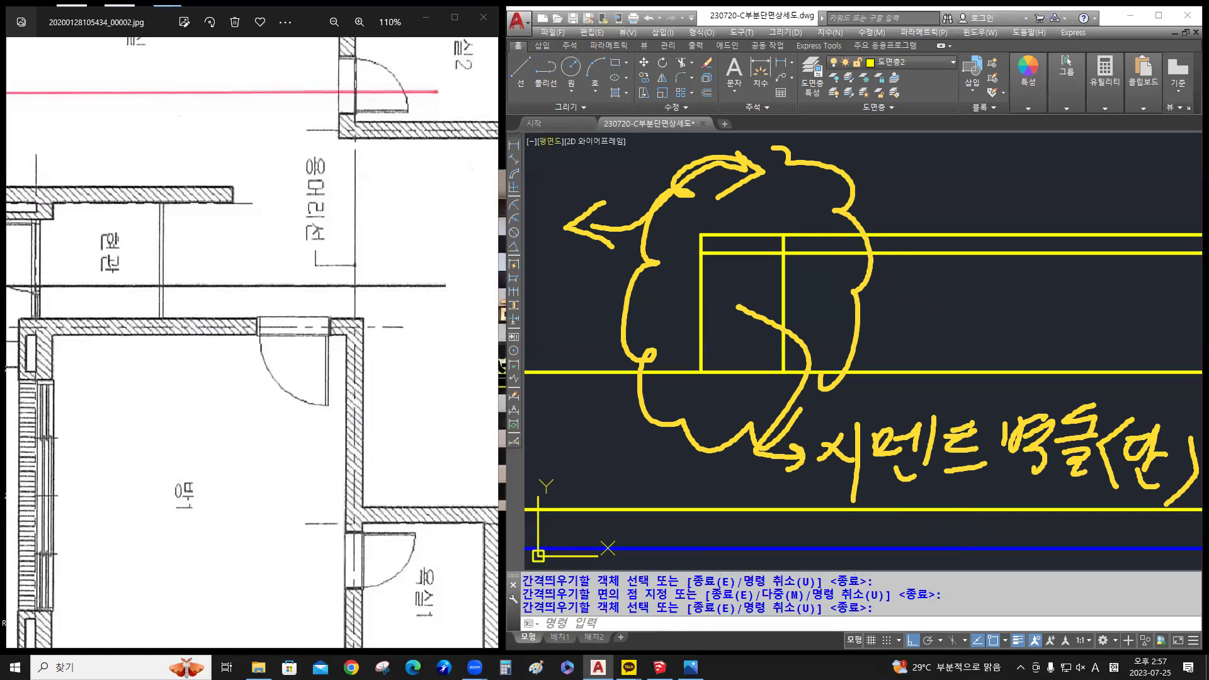
pyautogui.moveTo(562, 198)
pyautogui.mouseDown()
pyautogui.moveTo(856, 256)
pyautogui.moveTo(887, 467)
pyautogui.moveTo(1070, 460)
pyautogui.moveTo(1143, 478)
pyautogui.moveTo(987, 432)
pyautogui.moveTo(954, 471)
pyautogui.moveTo(792, 440)
pyautogui.mouseUp()
pyautogui.click(769, 439)
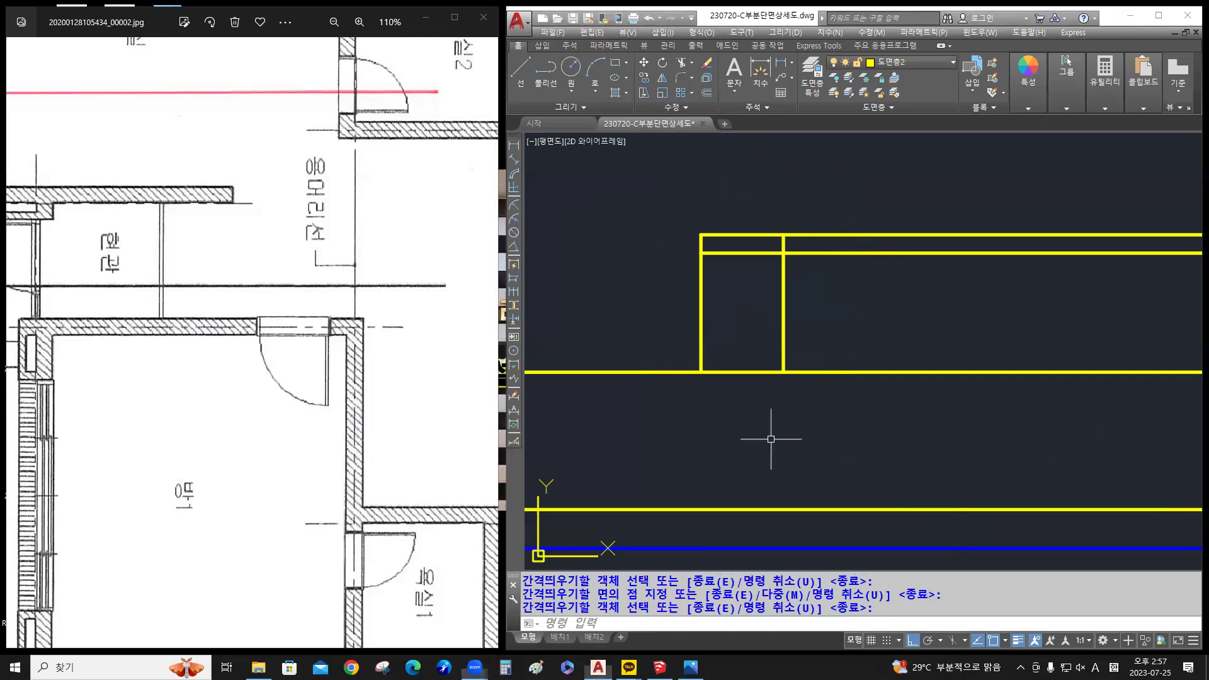
# Enlarge the drawing window to full screen and examine the outer upper corner of the raised floor step
pyautogui.click(1158, 16)
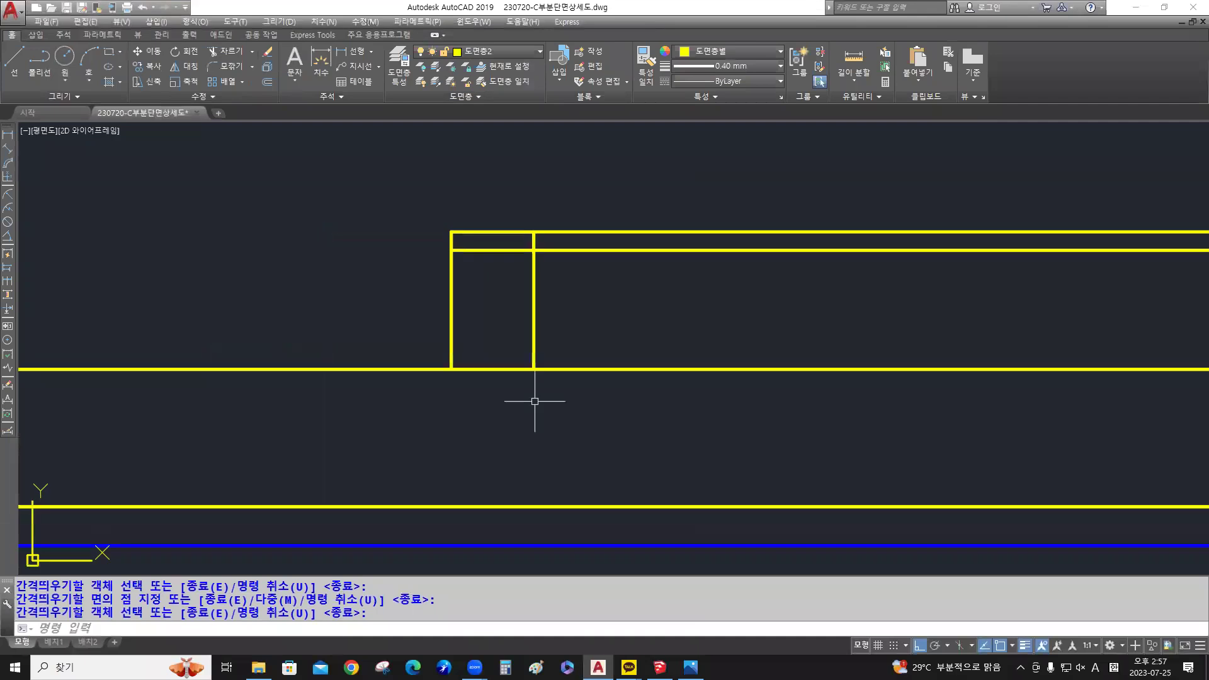
pyautogui.scroll(4, 482, 335)
pyautogui.moveTo(527, 330); pyautogui.dragTo(526, 350, button='middle')
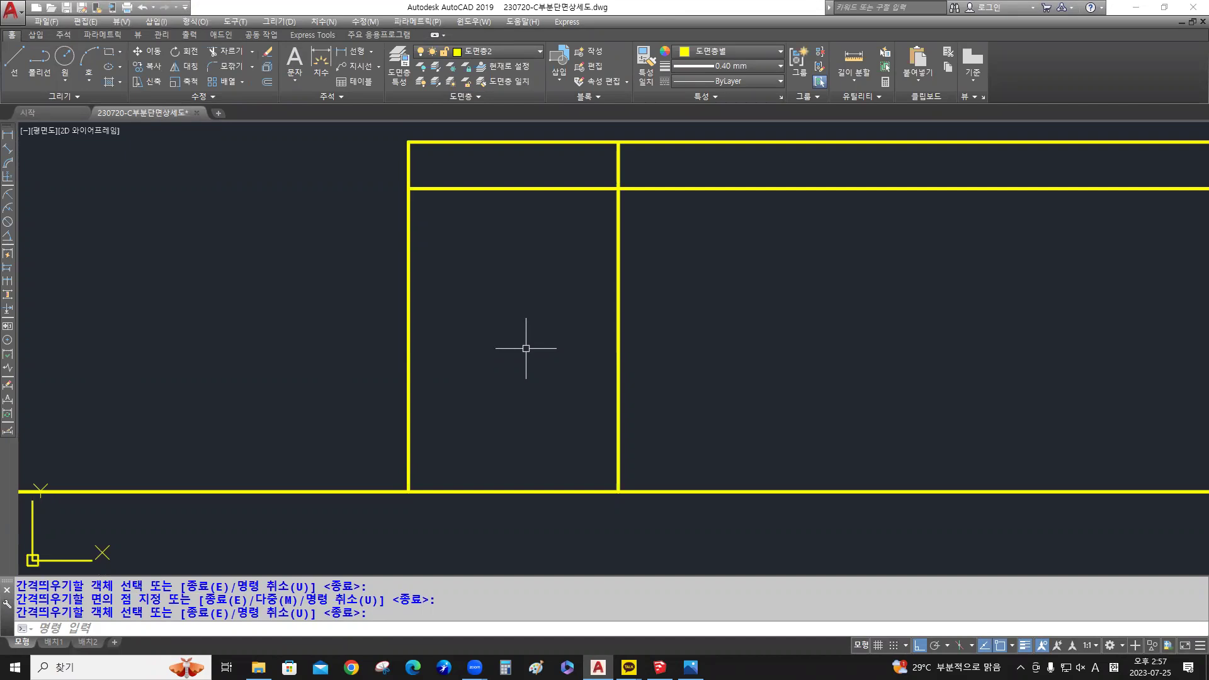
pyautogui.scroll(-4, 528, 350)
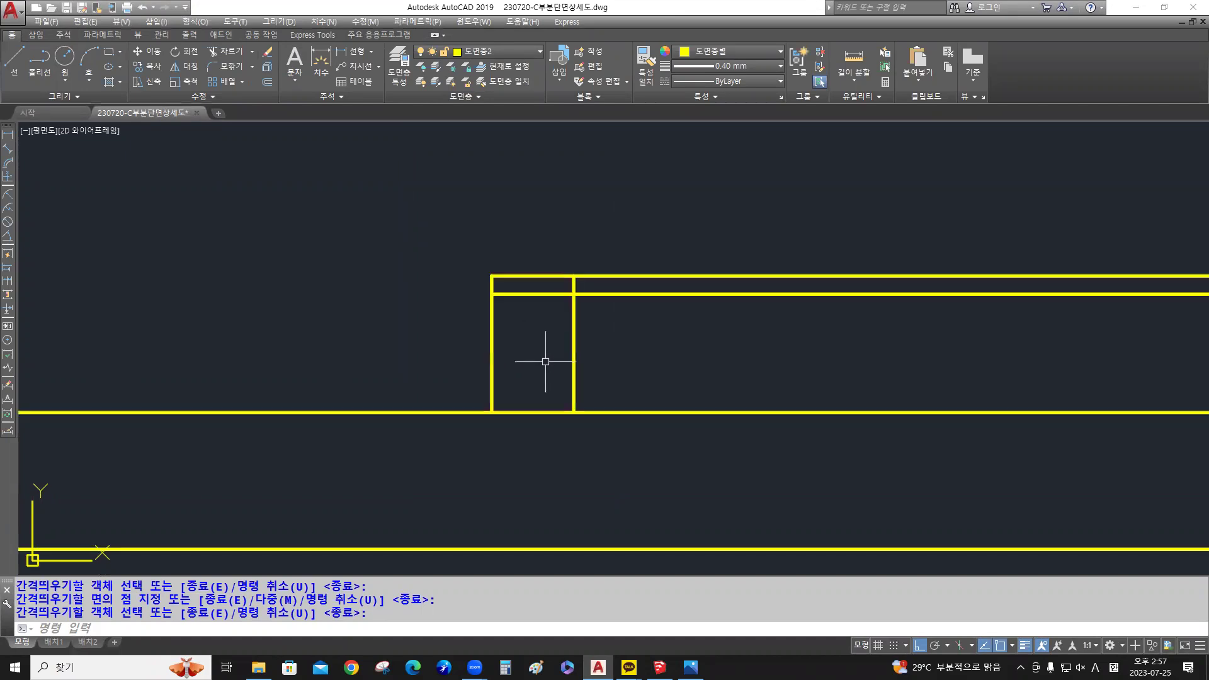
pyautogui.moveTo(606, 358)
pyautogui.mouseDown(button='middle')
pyautogui.moveTo(520, 375)
pyautogui.moveTo(513, 361)
pyautogui.moveTo(594, 296)
pyautogui.moveTo(545, 276)
pyautogui.moveTo(569, 295)
pyautogui.mouseUp(button='middle')
pyautogui.scroll(4, 506, 269)
pyautogui.scroll(3, 564, 288)
pyautogui.press('ctrl')
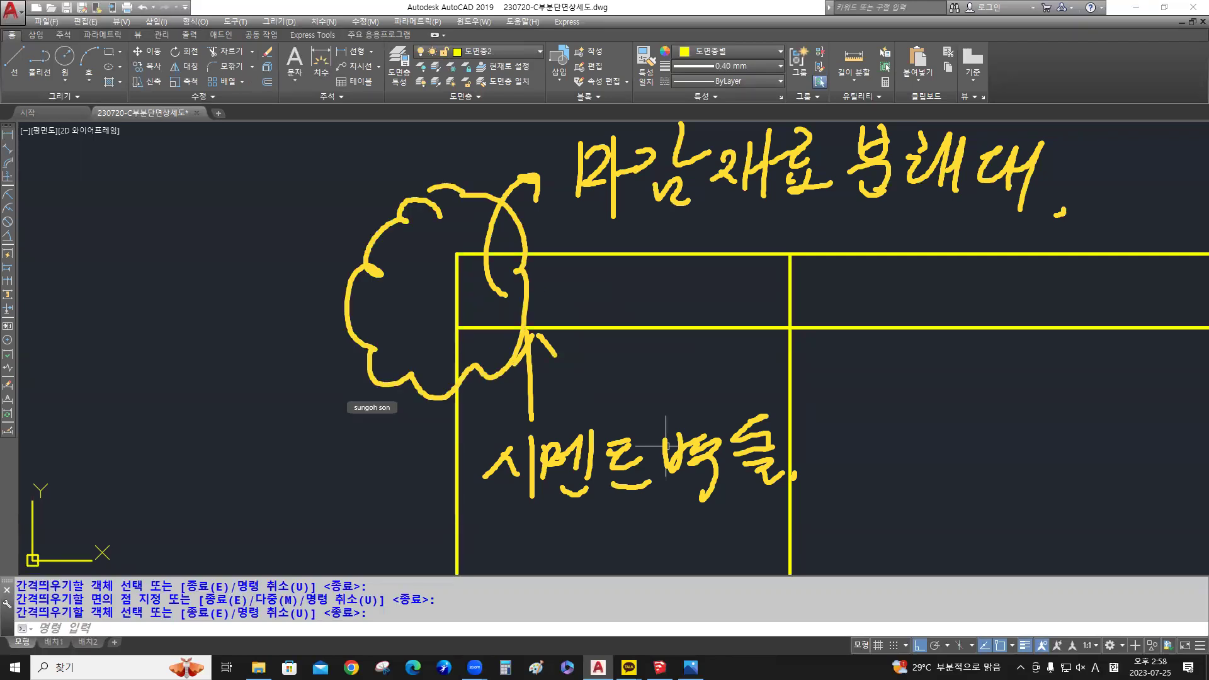
# Stretch the outer end of the raised floor's lower finish line 20 beyond the vertical step face
pyautogui.click(652, 325)
pyautogui.press('ctrl')
pyautogui.press('ctrl')
pyautogui.press('ctrl')
pyautogui.press('ctrl')
pyautogui.press('ctrl')
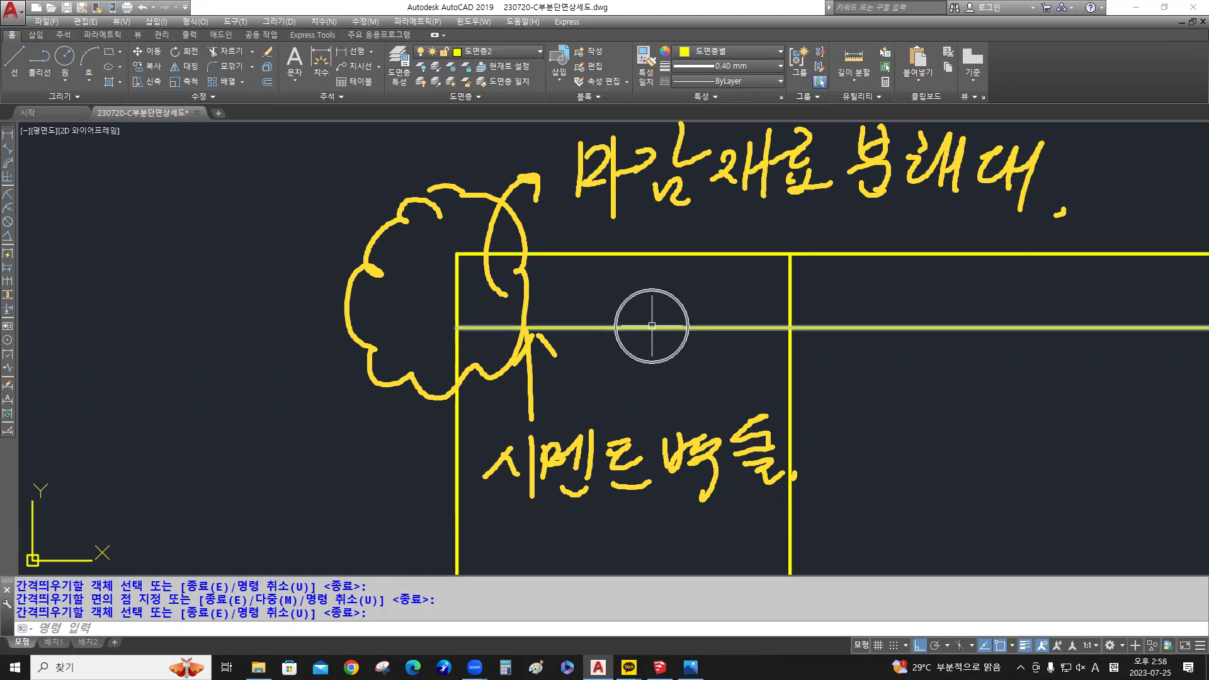
pyautogui.press('Return')
pyautogui.click(628, 328)
pyautogui.click(457, 328)
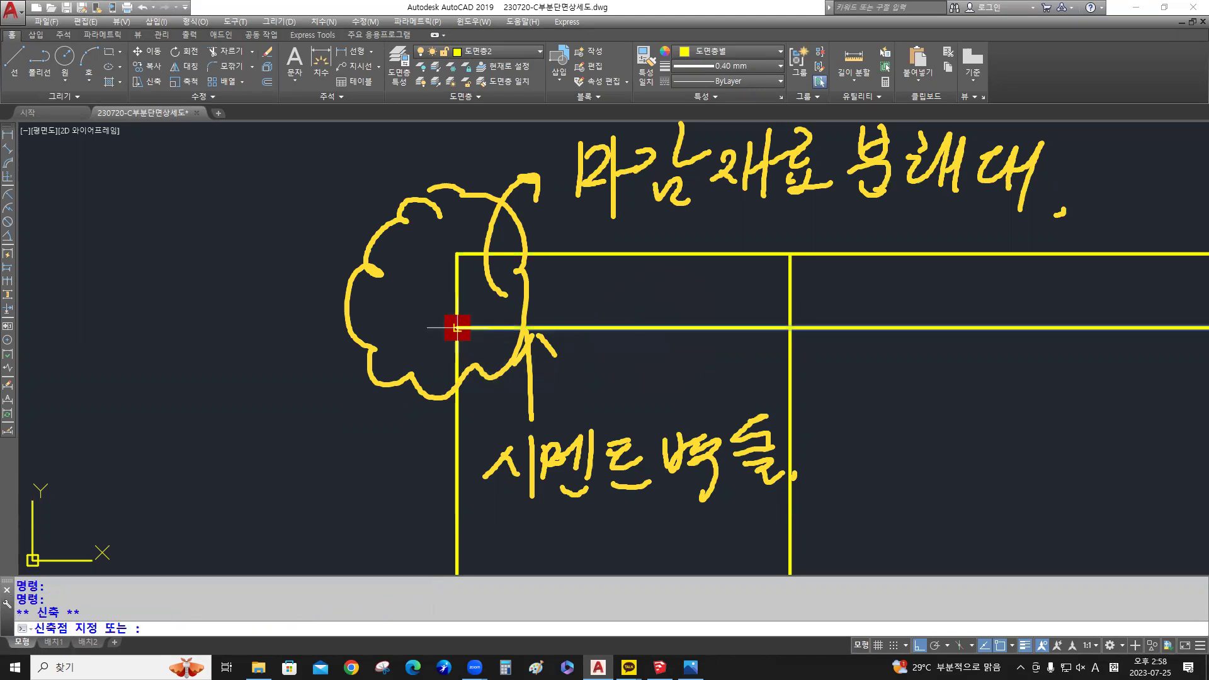
pyautogui.press('ctrl')
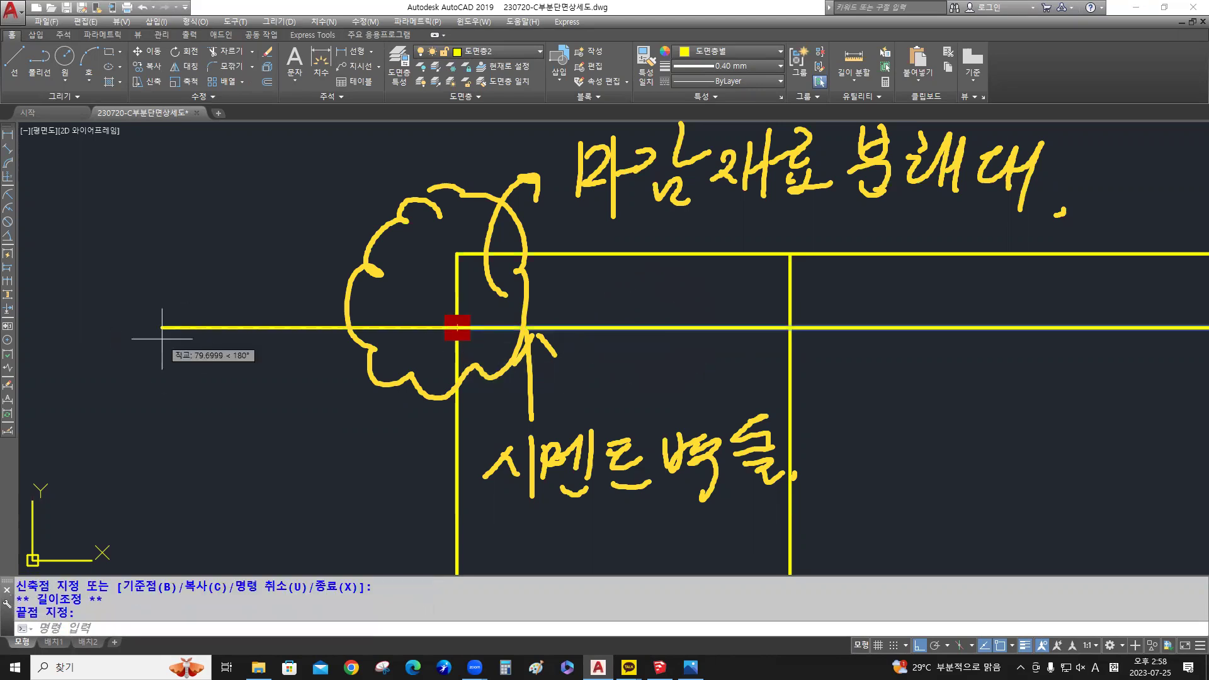
pyautogui.press('ctrl')
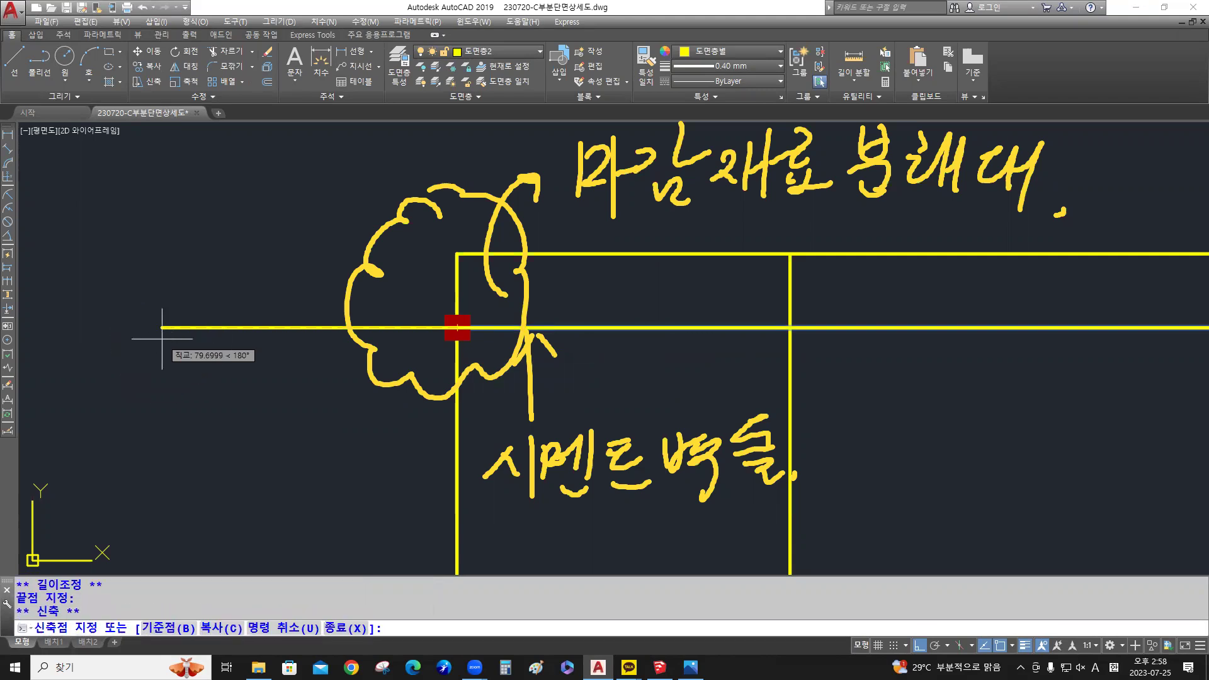
pyautogui.write('20')
pyautogui.press('Return')
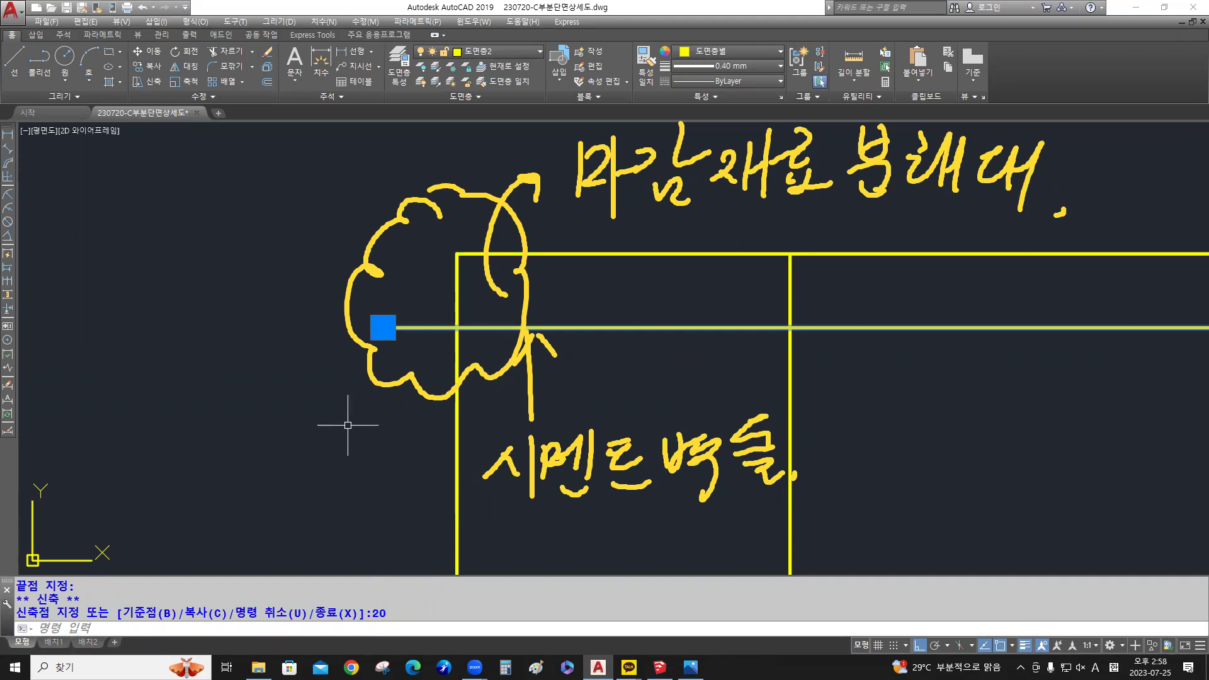
# Draw a vertical line about 16 long upward from the outer end of the extended lower finish line
pyautogui.press('ctrl')
pyautogui.moveTo(384, 326)
pyautogui.press('ctrl')
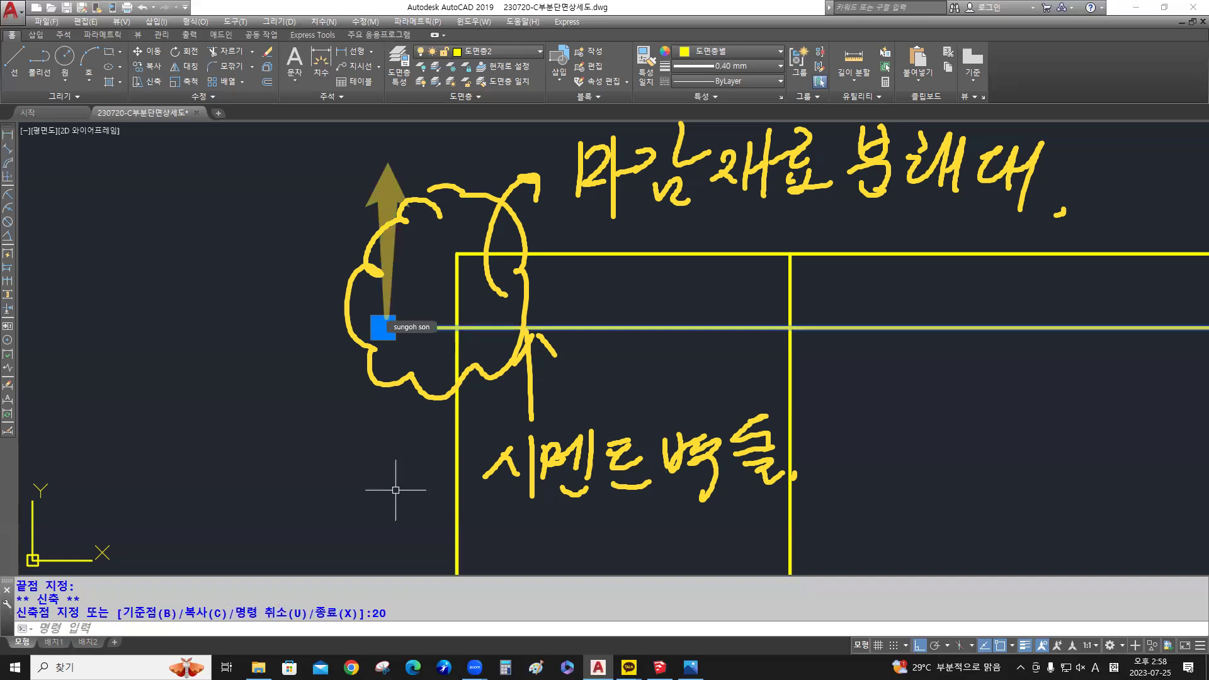
pyautogui.write('l')
pyautogui.press('Return')
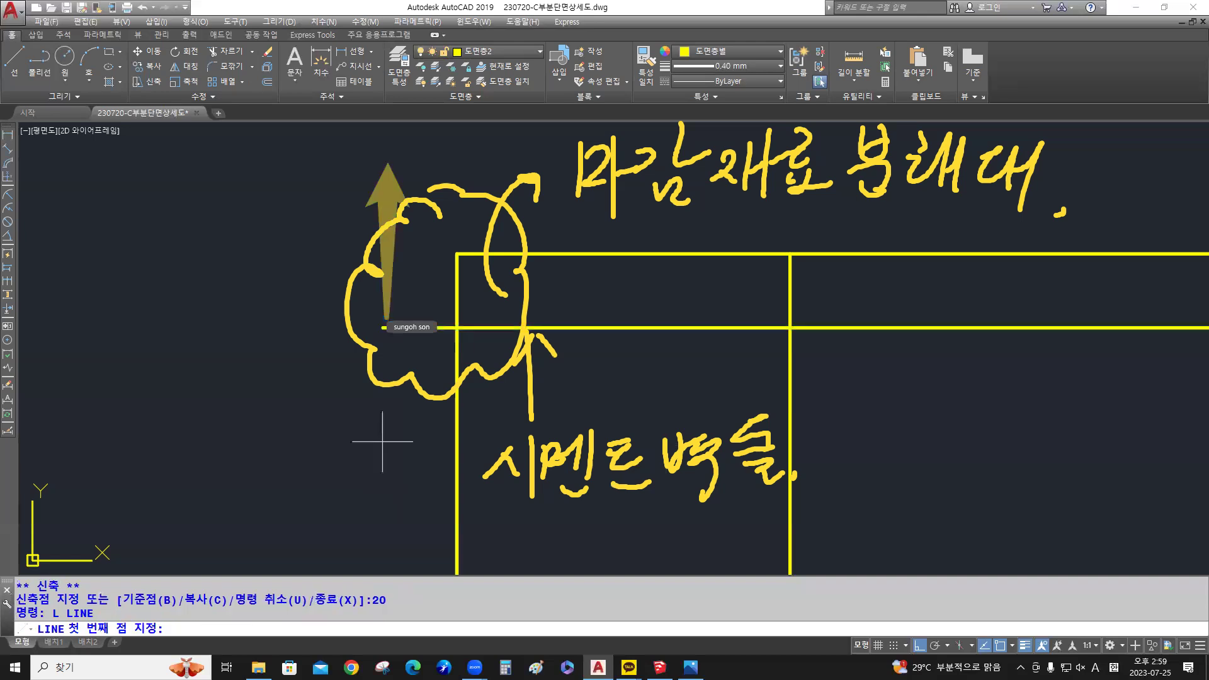
pyautogui.click(382, 327)
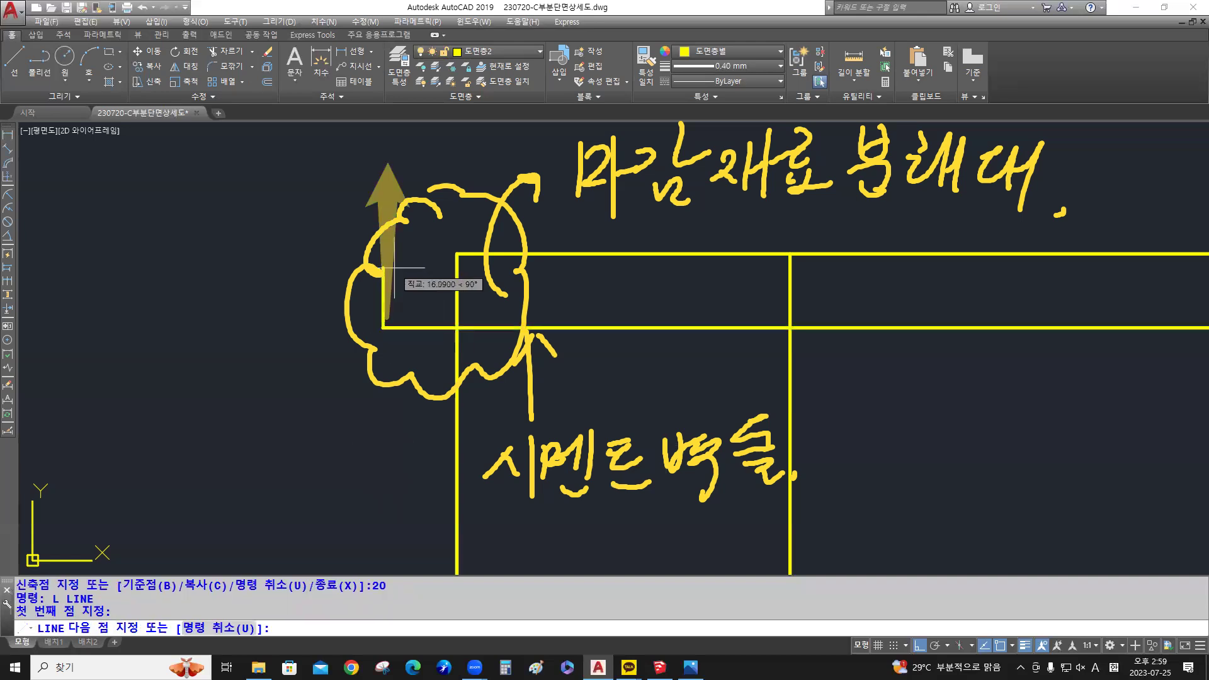
pyautogui.click(383, 269)
pyautogui.press('Return')
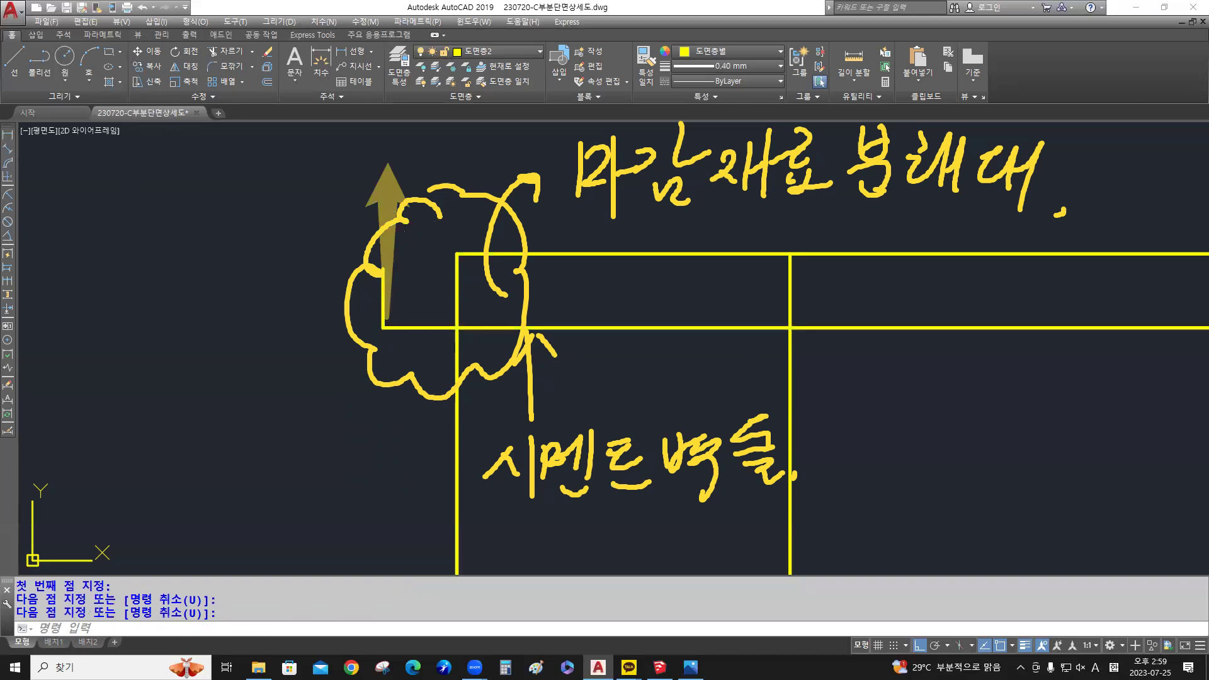
pyautogui.moveTo(426, 248)
pyautogui.mouseDown()
pyautogui.moveTo(459, 323)
pyautogui.moveTo(542, 359)
pyautogui.moveTo(593, 459)
pyautogui.moveTo(786, 469)
pyautogui.moveTo(752, 450)
pyautogui.moveTo(574, 493)
pyautogui.moveTo(561, 258)
pyautogui.moveTo(592, 170)
pyautogui.moveTo(787, 179)
pyautogui.moveTo(951, 158)
pyautogui.moveTo(932, 148)
pyautogui.moveTo(1062, 212)
pyautogui.mouseUp()
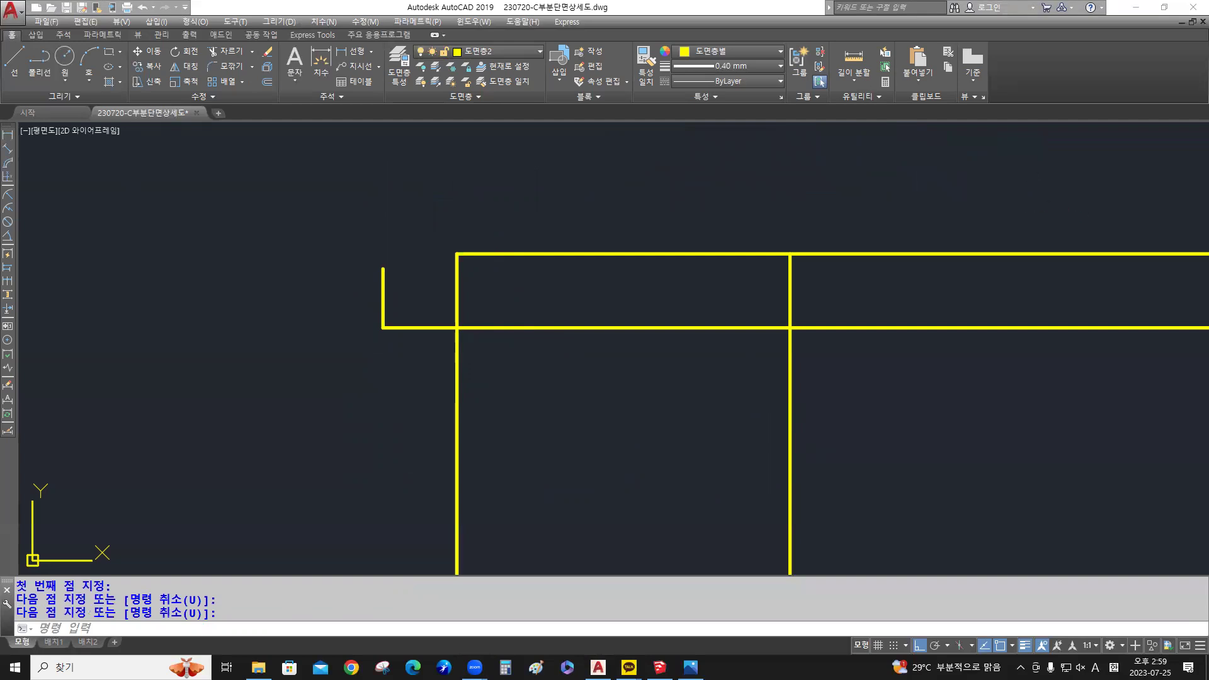
pyautogui.press('space')
pyautogui.press('Escape')
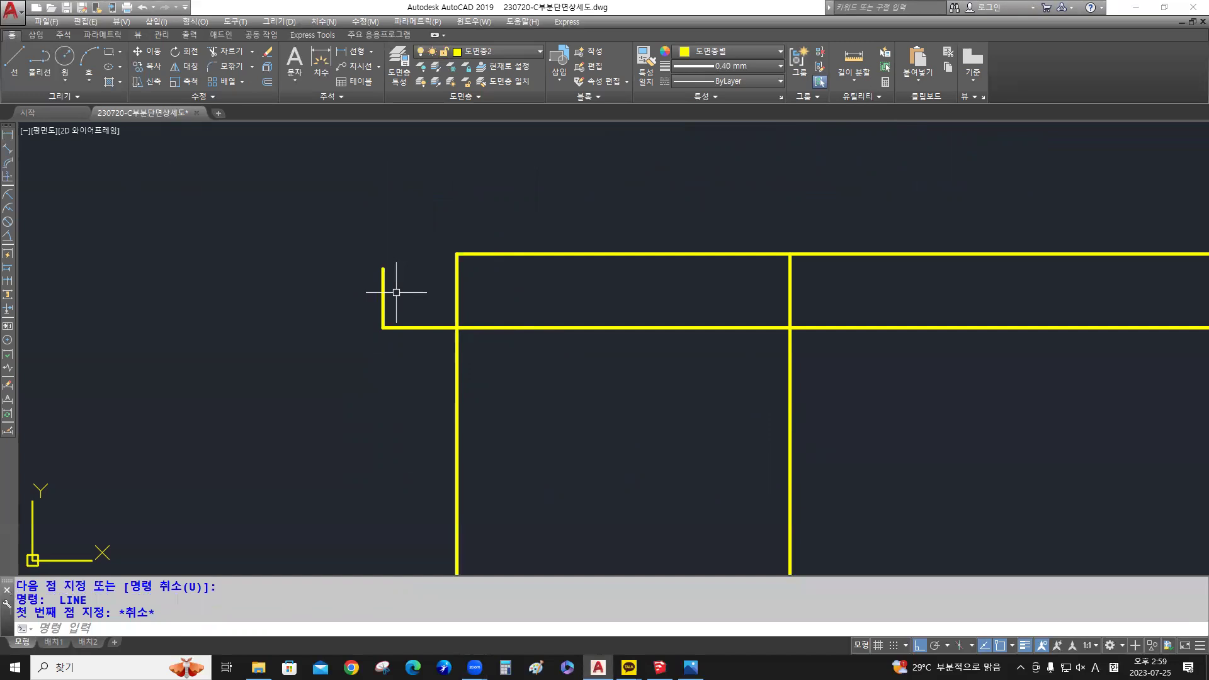
# Fillet the short vertical nosing line and the top raised floor line with a radius of 10
pyautogui.write('f')
pyautogui.press('space')
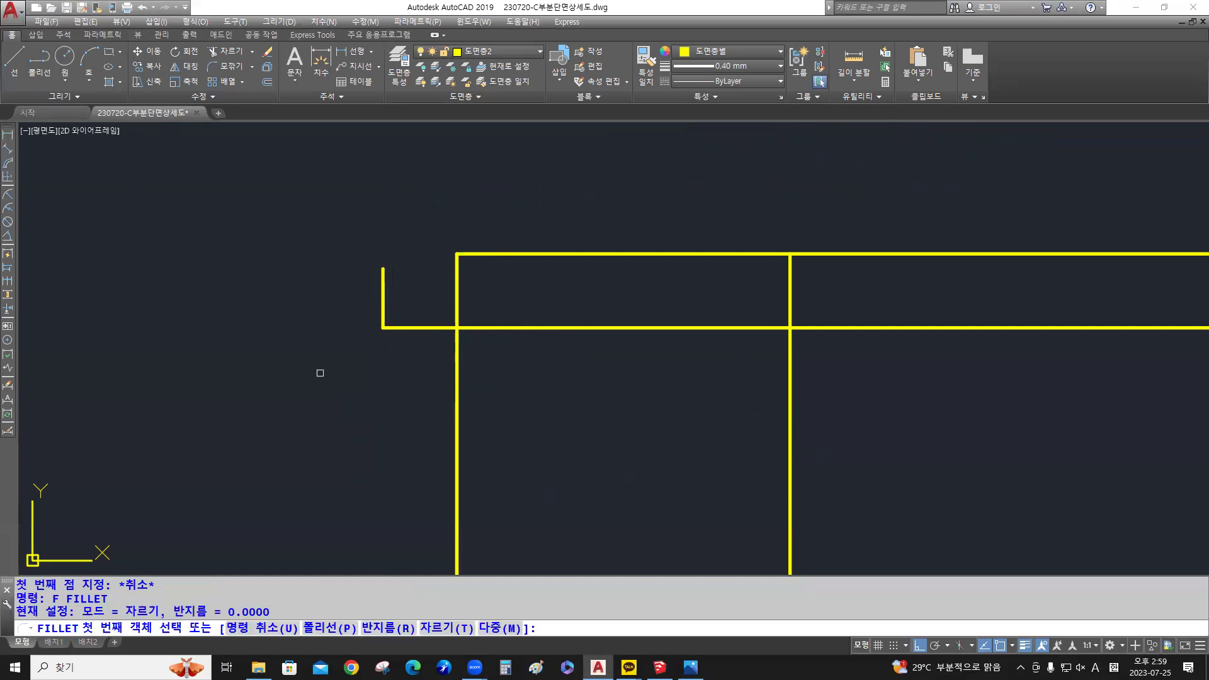
pyautogui.click(390, 628)
pyautogui.write('10')
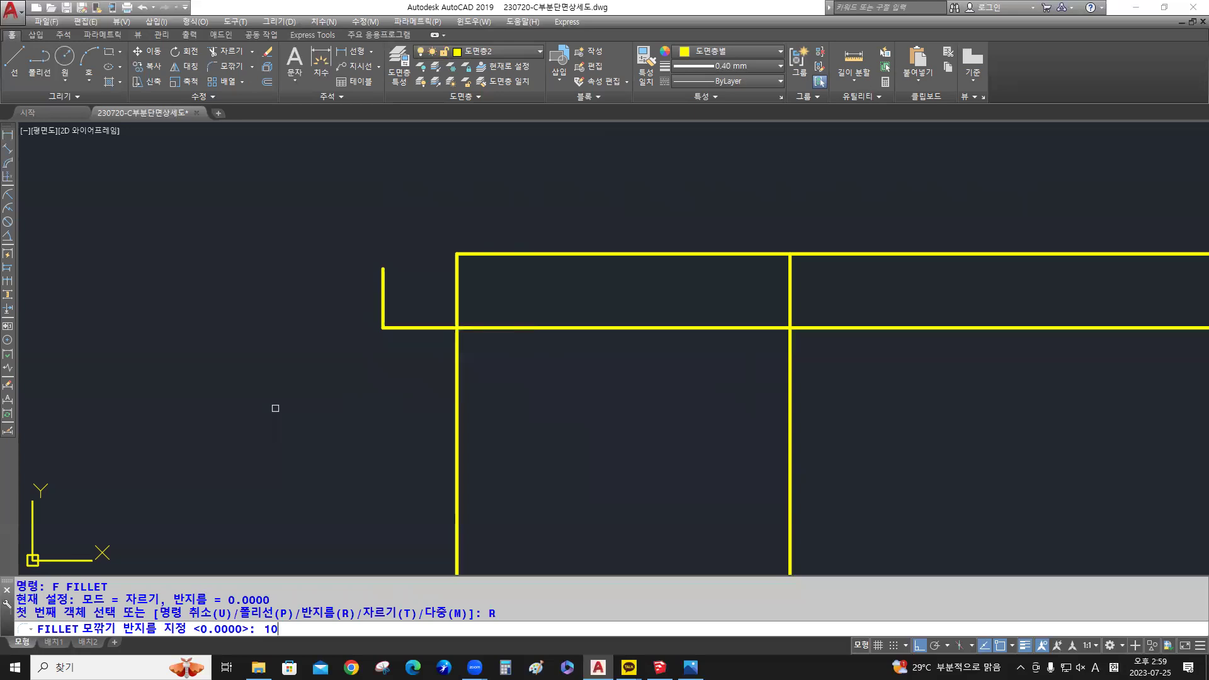
pyautogui.press('Return')
pyautogui.scroll(3, 389, 236)
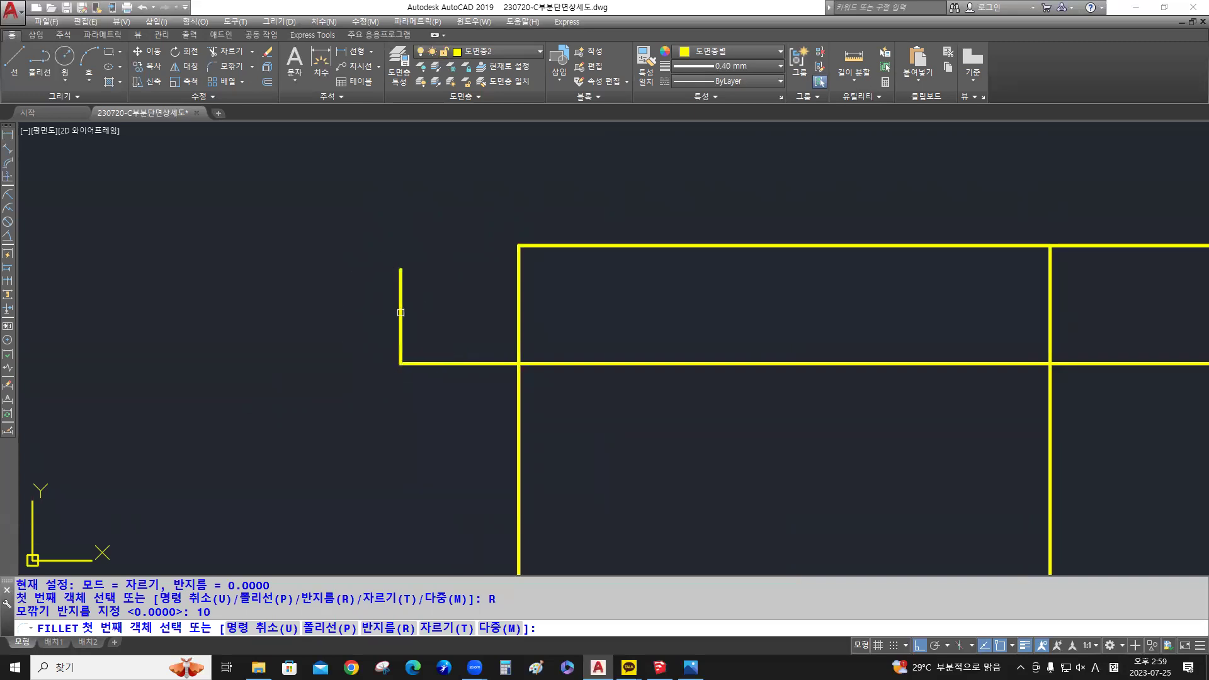
pyautogui.click(400, 313)
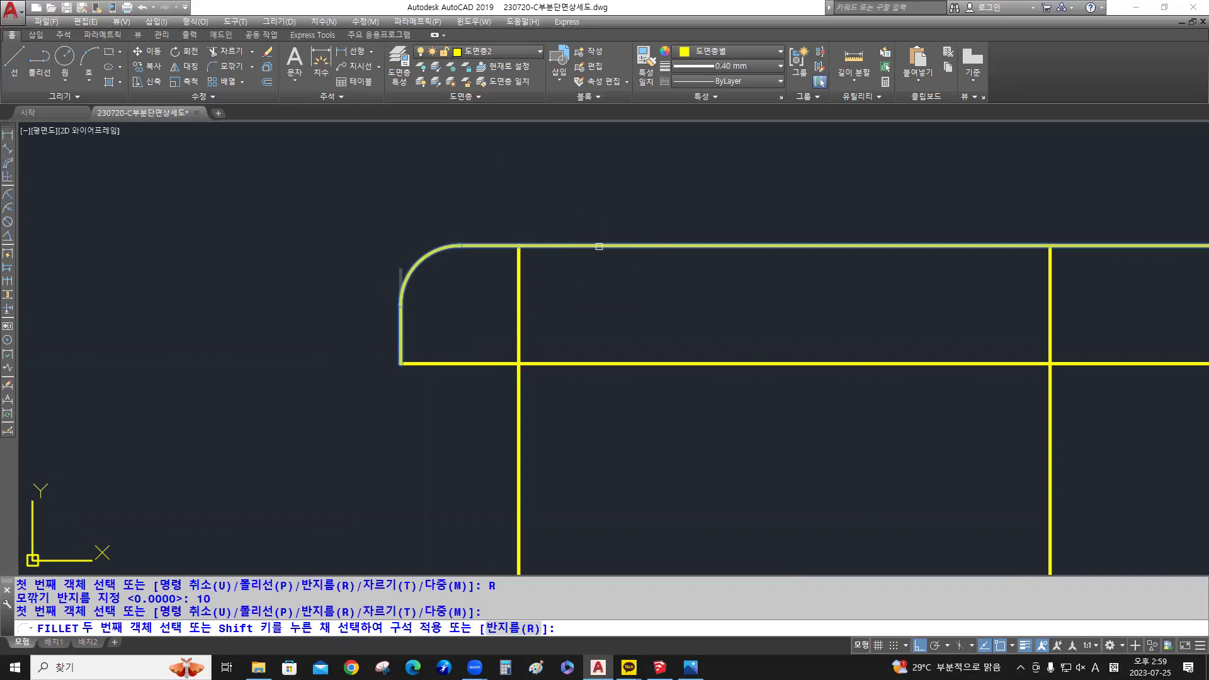
pyautogui.click(599, 246)
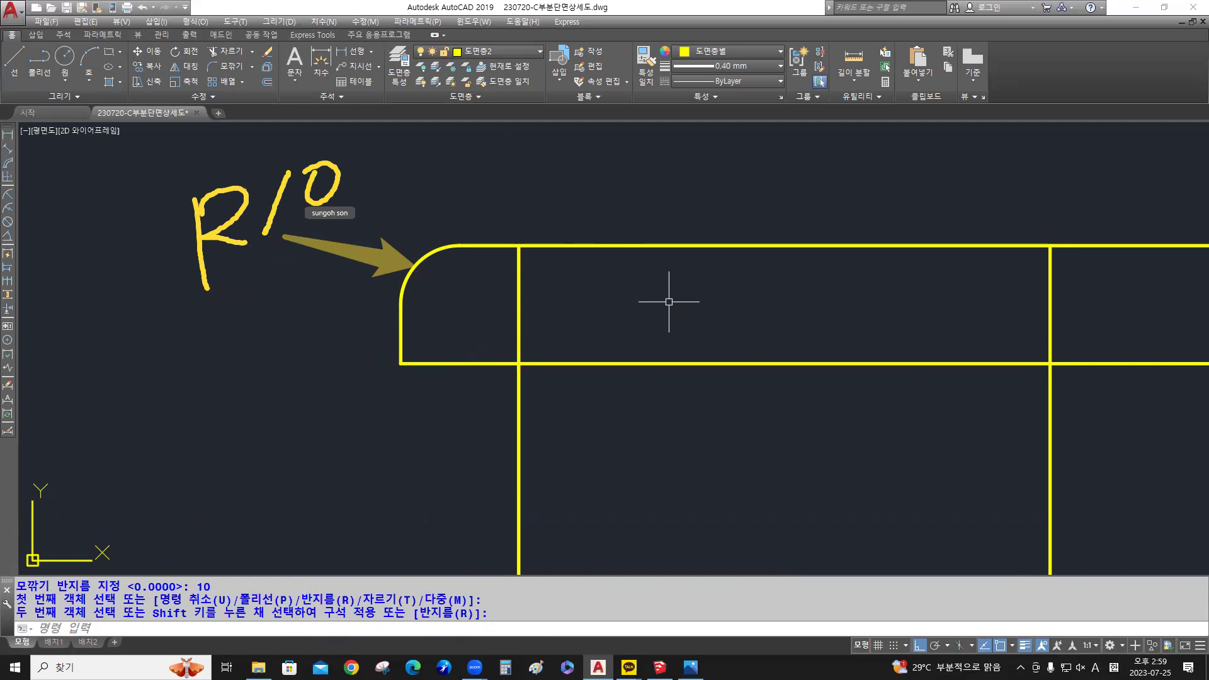
# Trim the part of the outer vertical step line lying between the two raised floor finish lines
pyautogui.press('ctrl')
pyautogui.press('Escape')
pyautogui.write('tr')
pyautogui.press('Return')
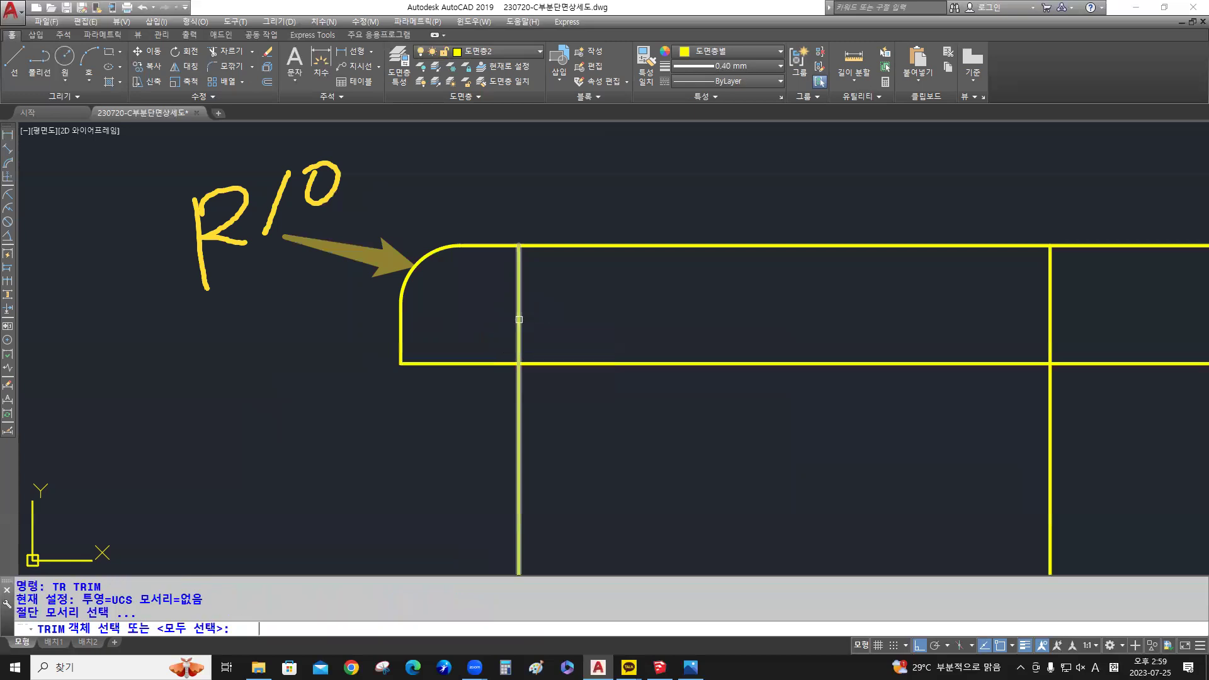
pyautogui.press('Return')
pyautogui.click(518, 319)
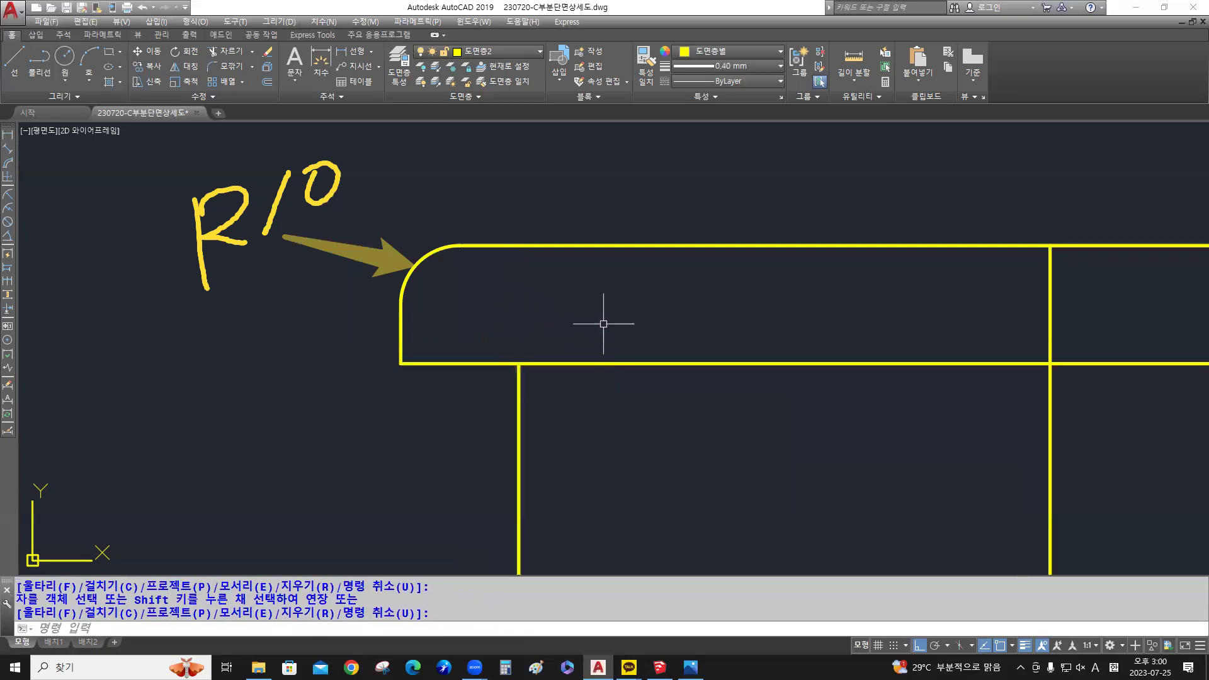
# Examine the rounded step nosing together with the raised floor and the layers beneath the entrance floor
pyautogui.scroll(-1, 601, 324)
pyautogui.scroll(-6, 607, 331)
pyautogui.moveTo(623, 340)
pyautogui.mouseDown(button='middle')
pyautogui.moveTo(532, 340)
pyautogui.moveTo(579, 317)
pyautogui.mouseUp(button='middle')
pyautogui.scroll(2, 531, 338)
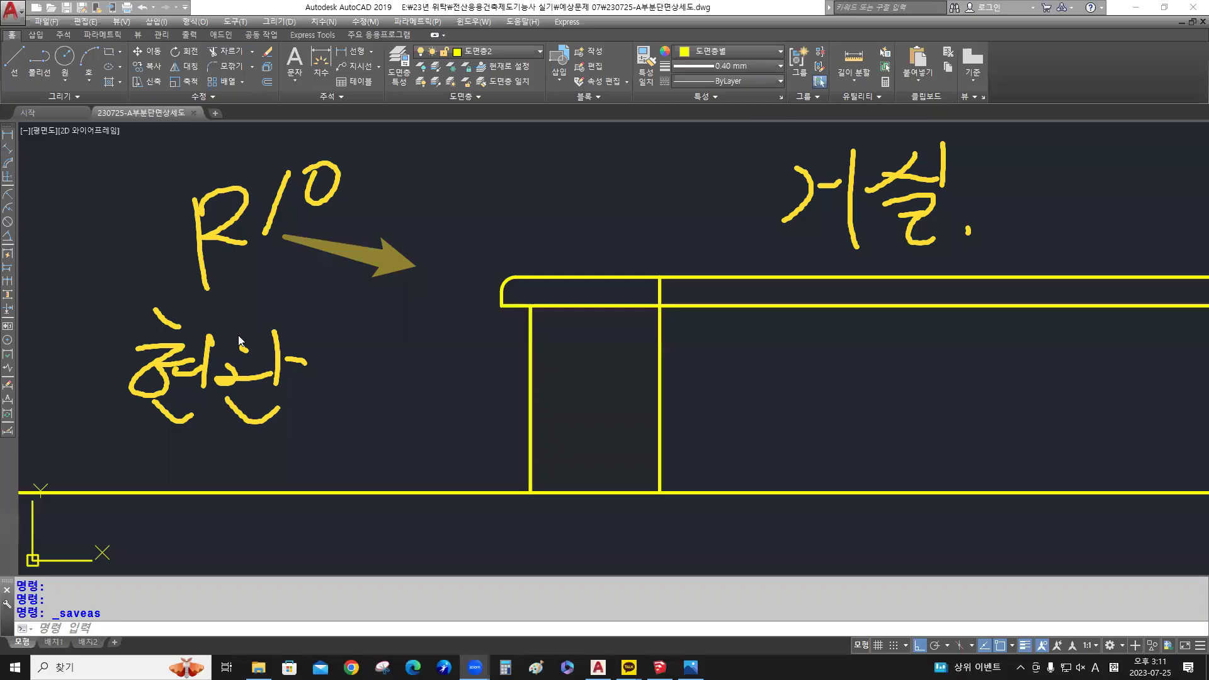
pyautogui.scroll(-5, 441, 348)
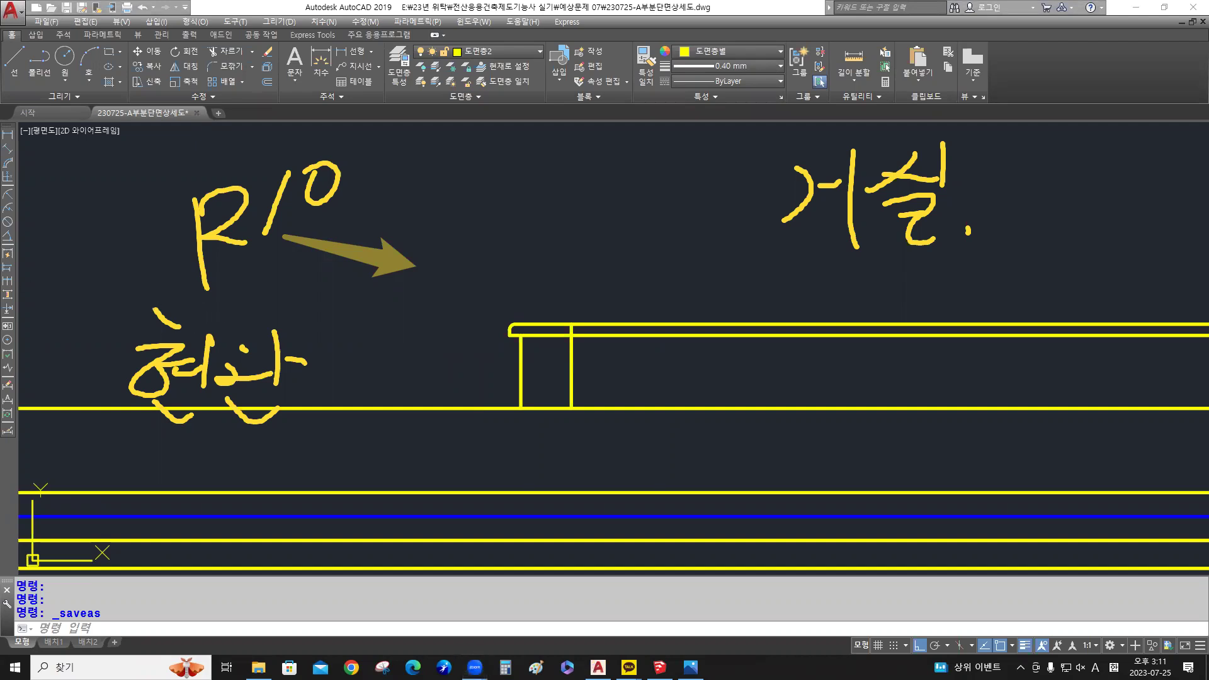
pyautogui.moveTo(165, 337)
pyautogui.mouseDown()
pyautogui.moveTo(182, 372)
pyautogui.moveTo(220, 353)
pyautogui.moveTo(261, 381)
pyautogui.moveTo(297, 292)
pyautogui.moveTo(168, 304)
pyautogui.moveTo(251, 195)
pyautogui.moveTo(398, 252)
pyautogui.moveTo(889, 153)
pyautogui.moveTo(839, 223)
pyautogui.moveTo(1019, 243)
pyautogui.moveTo(968, 232)
pyautogui.mouseUp()
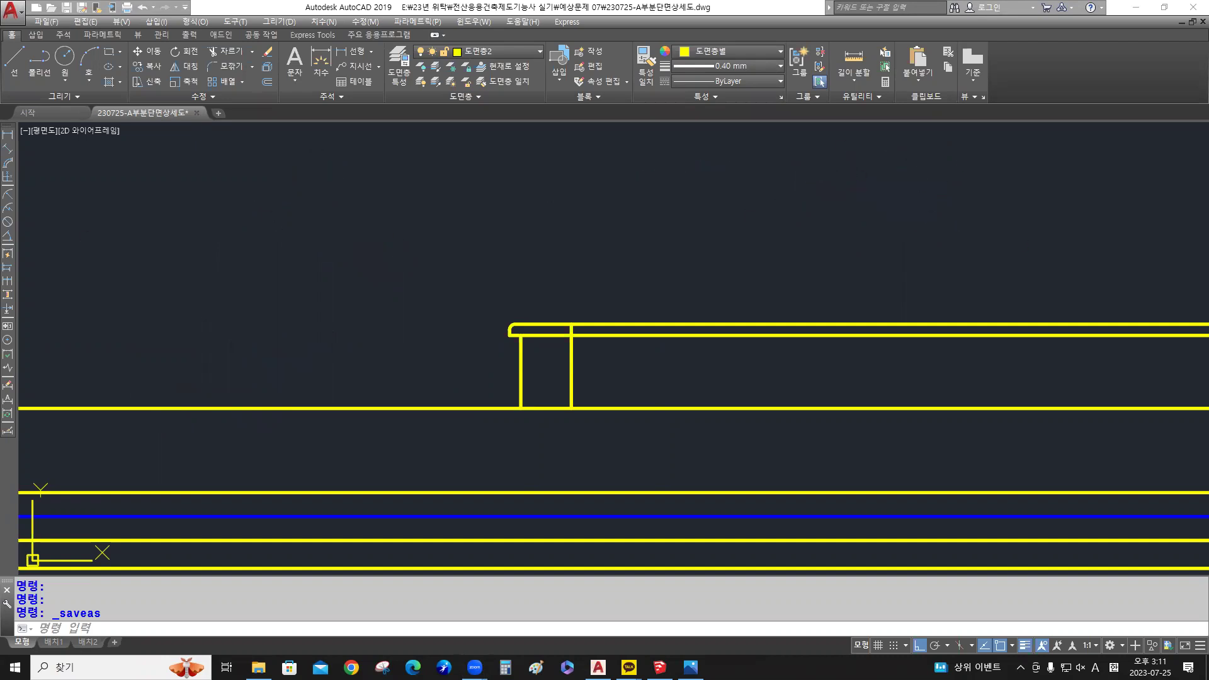
pyautogui.moveTo(588, 353); pyautogui.dragTo(286, 338, button='middle')
pyautogui.scroll(-3, 508, 344)
pyautogui.moveTo(508, 344); pyautogui.dragTo(556, 335, button='middle')
pyautogui.scroll(6, 448, 340)
pyautogui.scroll(2, 350, 327)
pyautogui.moveTo(351, 329); pyautogui.dragTo(405, 332, button='middle')
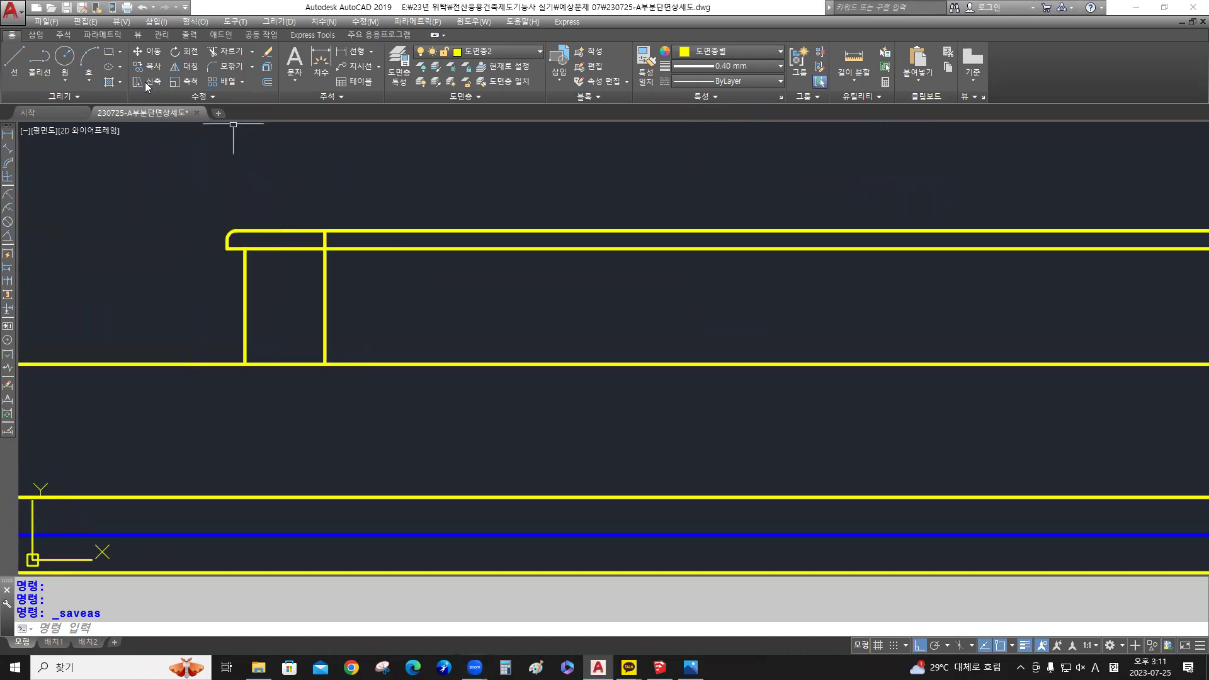
# Measure the vertical distance from the lower finish line to the entrance floor line with a linear dimension
pyautogui.click(346, 59)
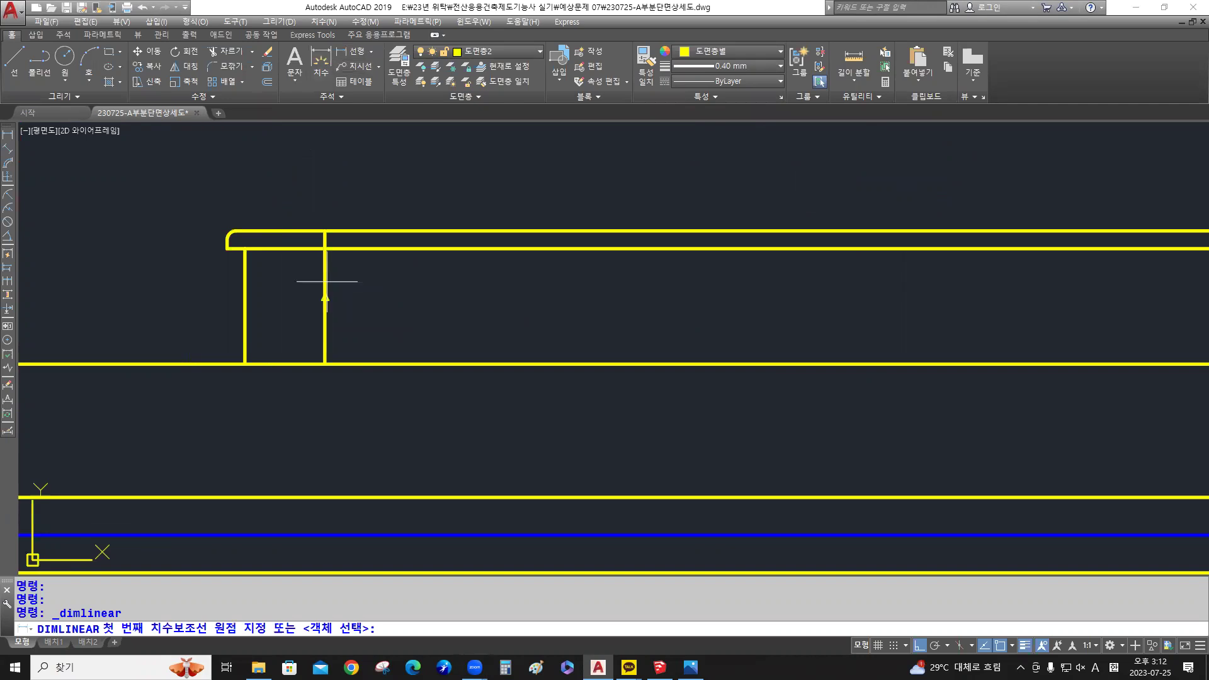
pyautogui.click(325, 248)
pyautogui.click(325, 364)
pyautogui.scroll(2, 419, 318)
pyautogui.scroll(-2, 478, 251)
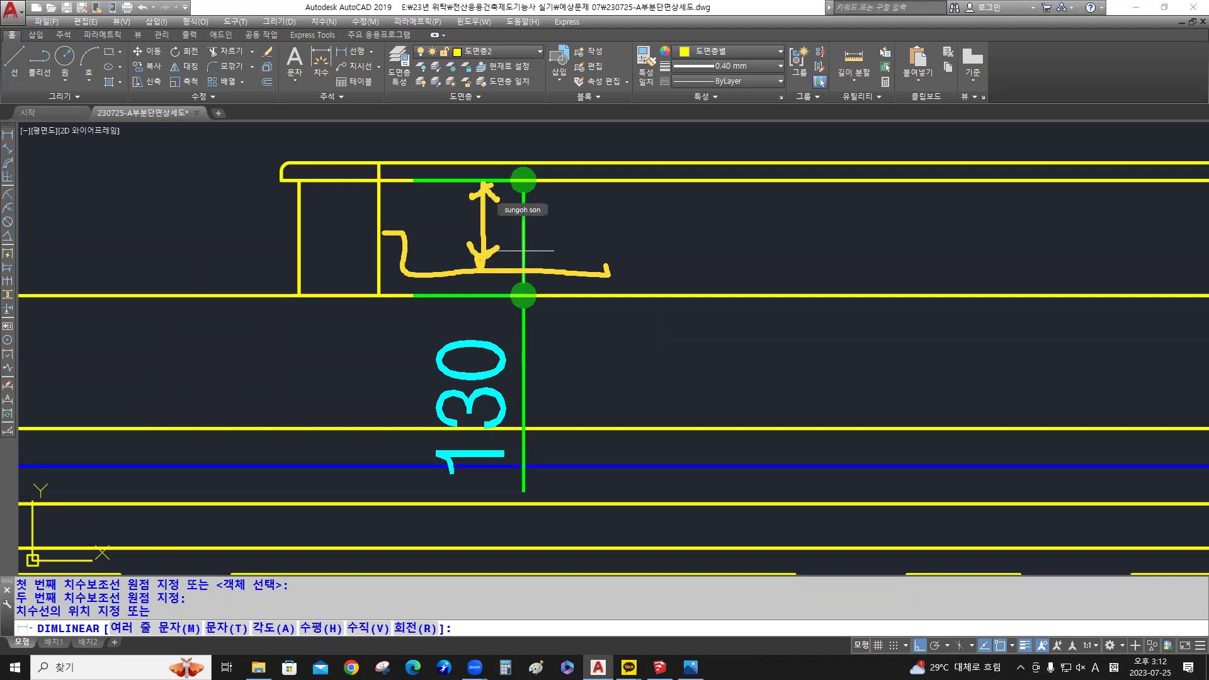
pyautogui.press('Escape')
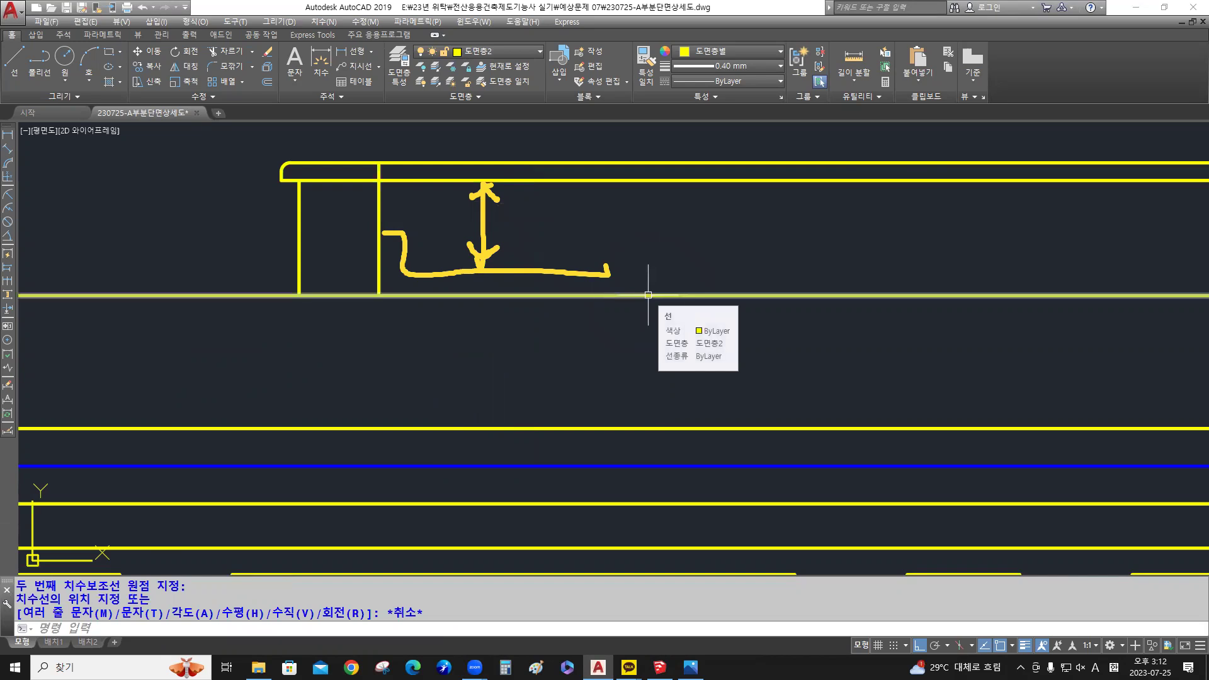
# Offset the entrance floor line 30 upward beneath the raised floor
pyautogui.write('o')
pyautogui.press('Return')
pyautogui.press('Return')
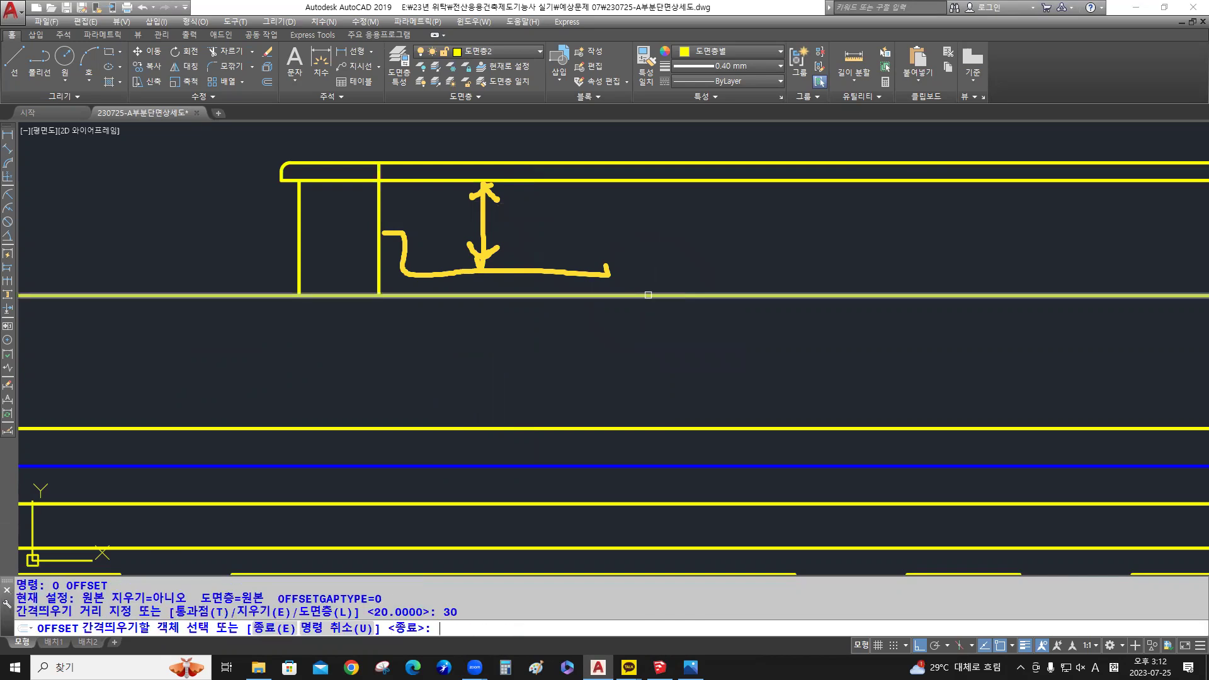
pyautogui.click(647, 294)
pyautogui.press('Return')
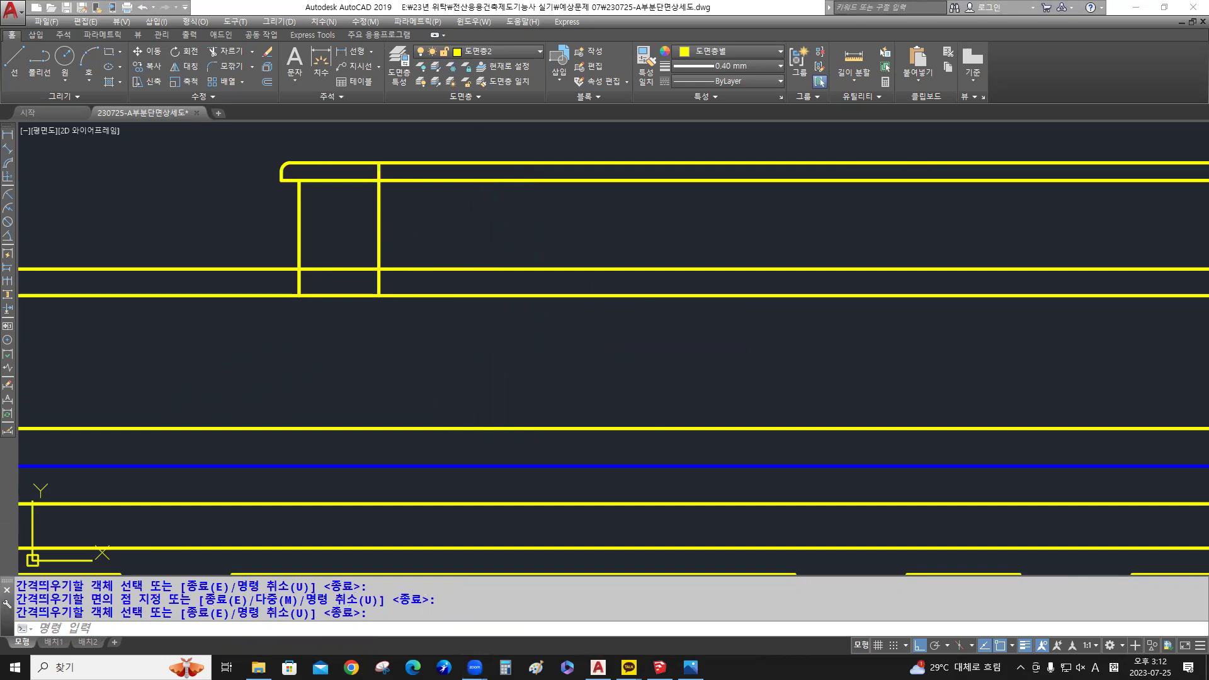
# Trim the 30 offset line on the entrance side, using the inner vertical step line as cutting edge
pyautogui.write('tr')
pyautogui.press('Return')
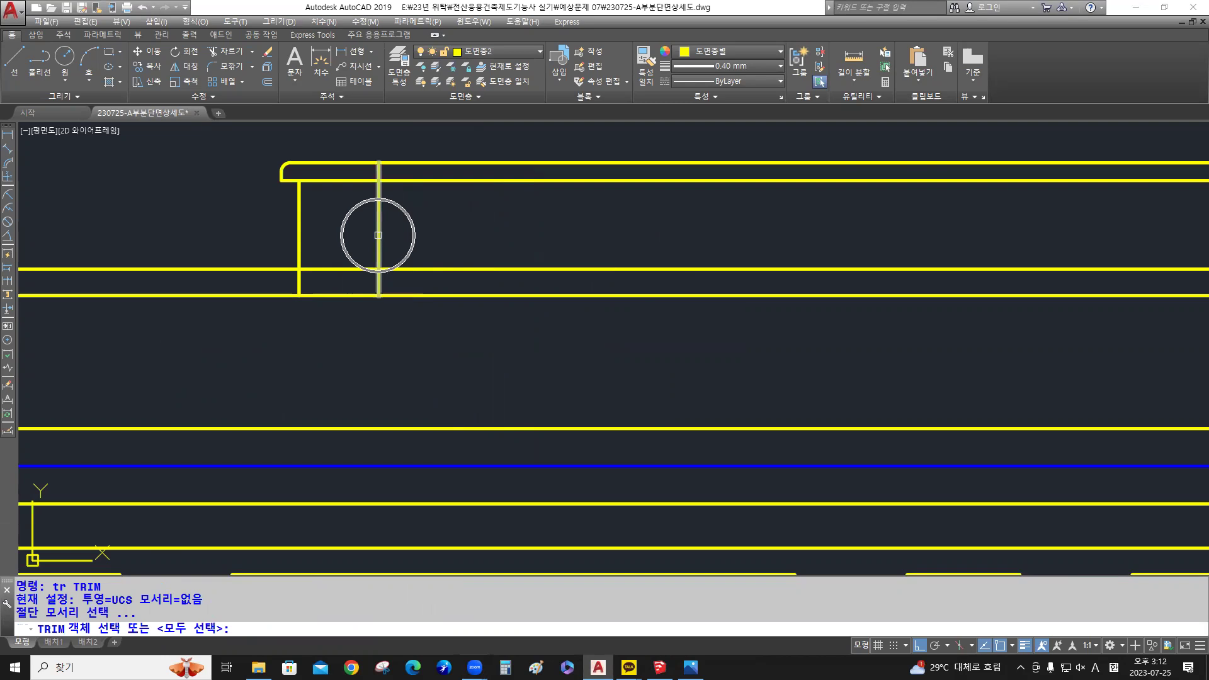
pyautogui.click(378, 235)
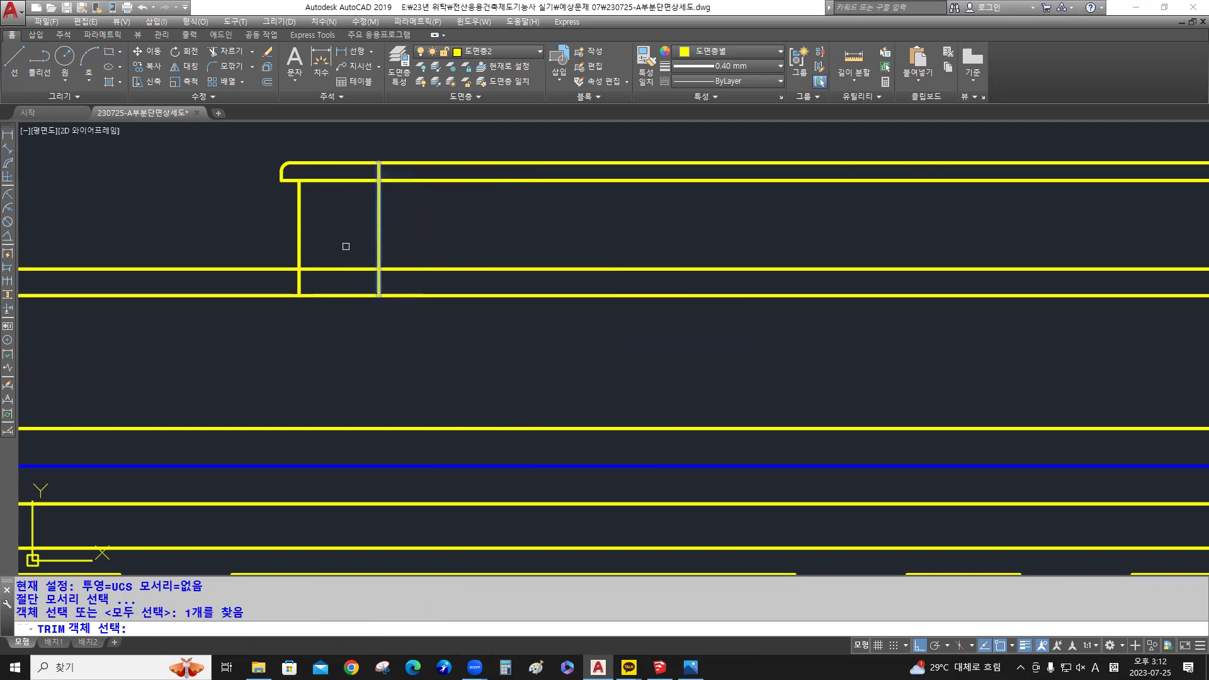
pyautogui.press('Return')
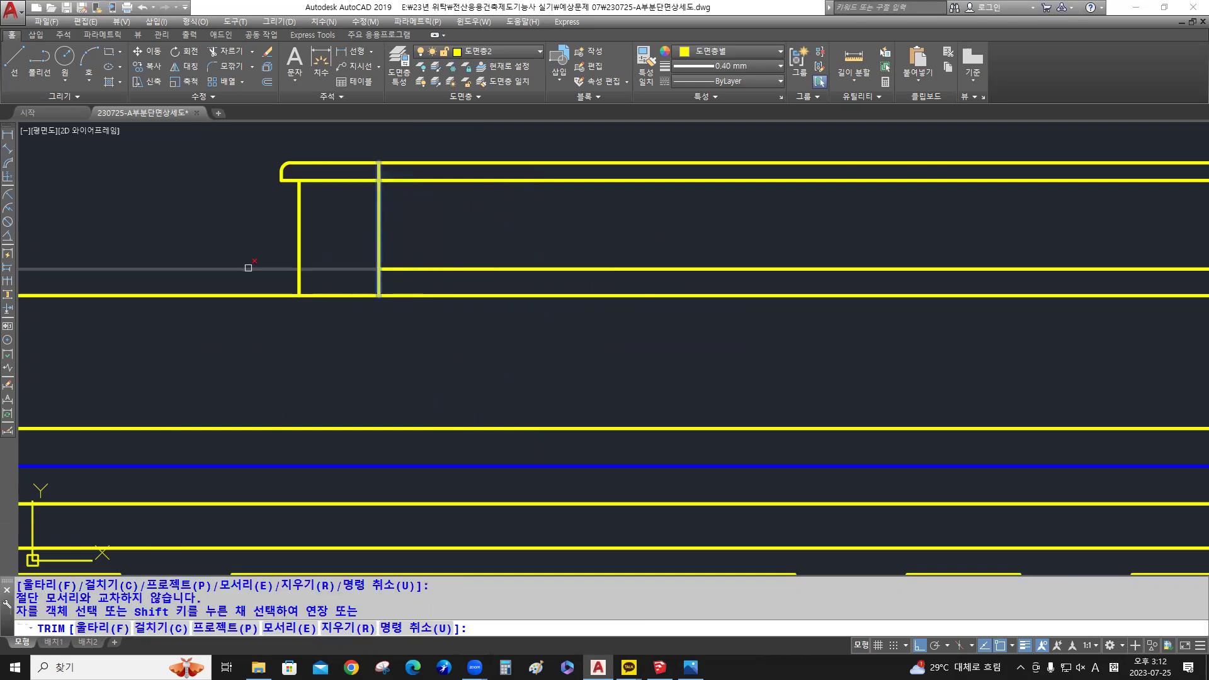
pyautogui.click(248, 267)
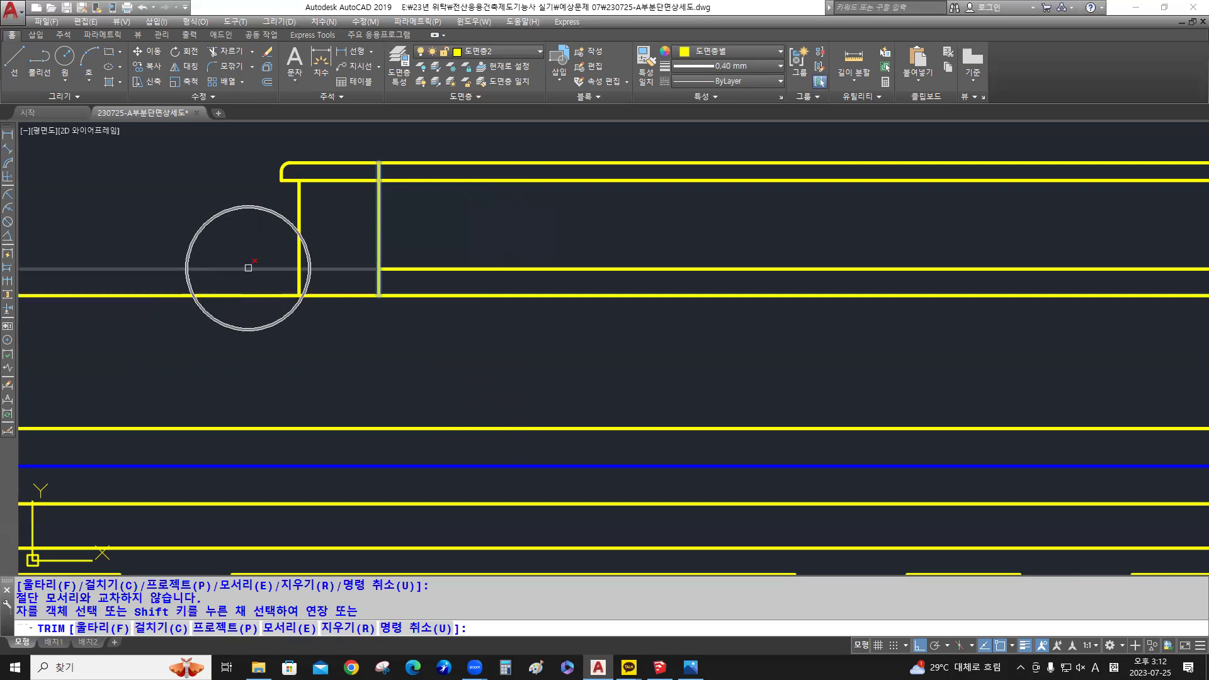
# Shorten the trimmed floor layer line by 30 at its entrance end, away from the inner vertical step line
pyautogui.press('Return')
pyautogui.moveTo(346, 261)
pyautogui.mouseDown(button='middle')
pyautogui.moveTo(316, 292)
pyautogui.moveTo(258, 288)
pyautogui.mouseUp(button='middle')
pyautogui.scroll(2, 371, 254)
pyautogui.moveTo(372, 256); pyautogui.dragTo(561, 277, button='middle')
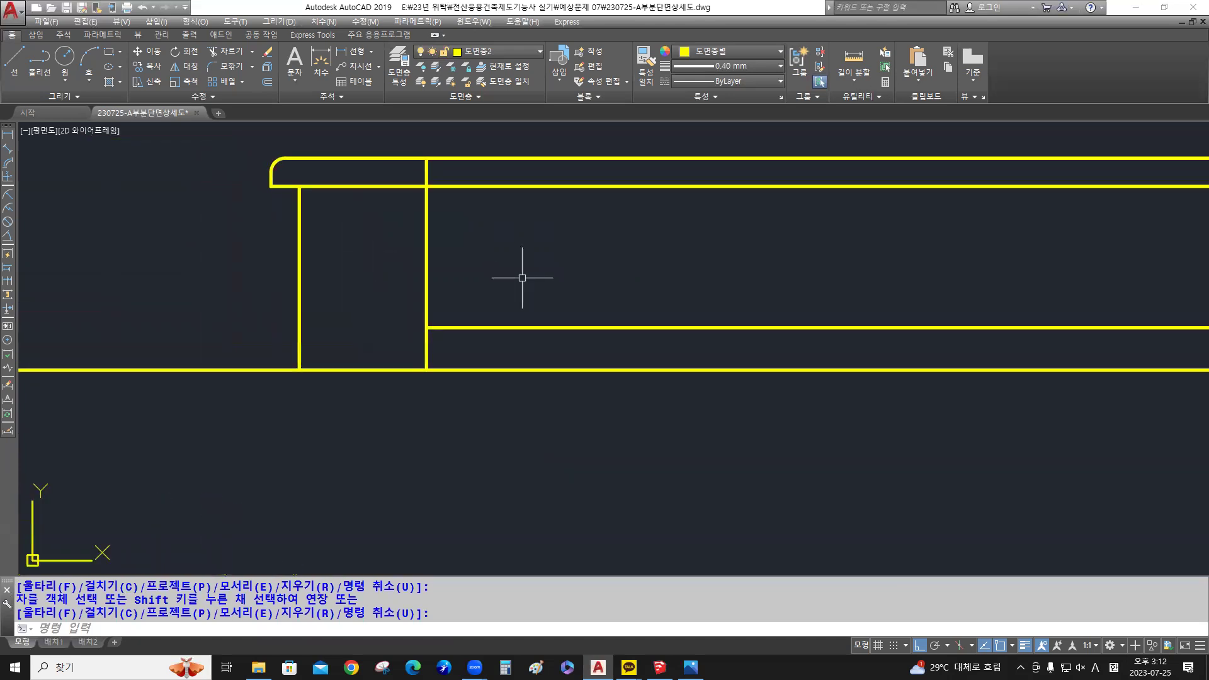
pyautogui.press('Return')
pyautogui.click(531, 328)
pyautogui.click(426, 327)
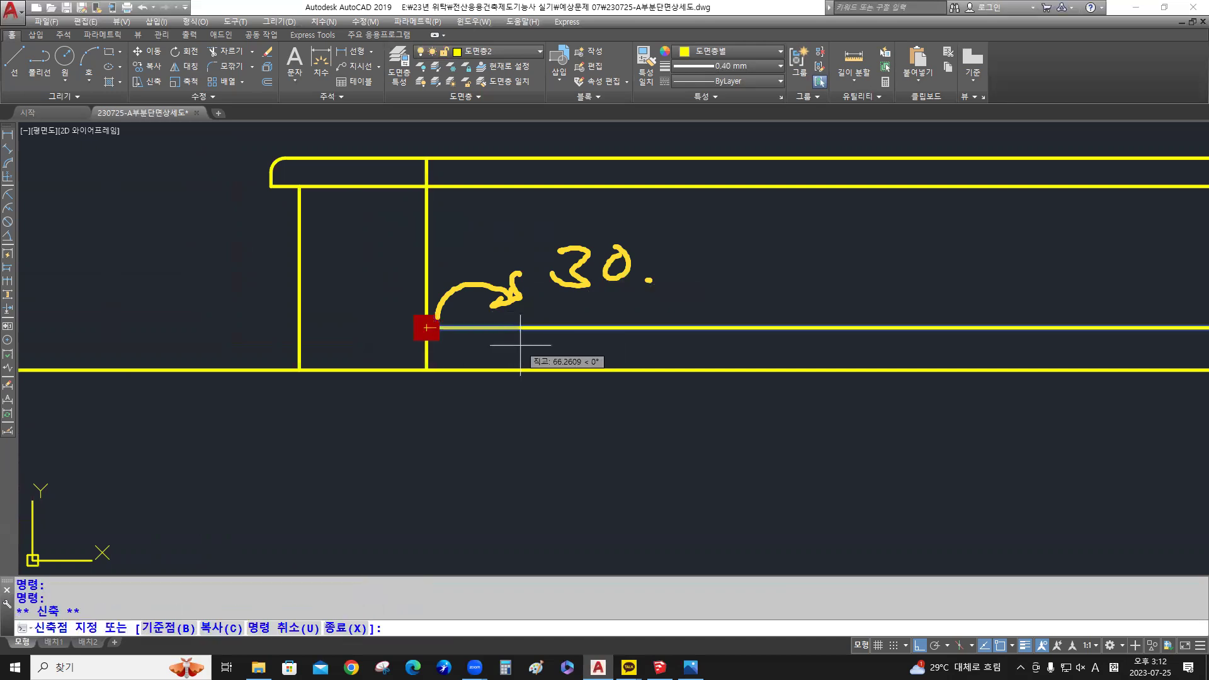
pyautogui.write('30')
pyautogui.press('Return')
pyautogui.press('Escape')
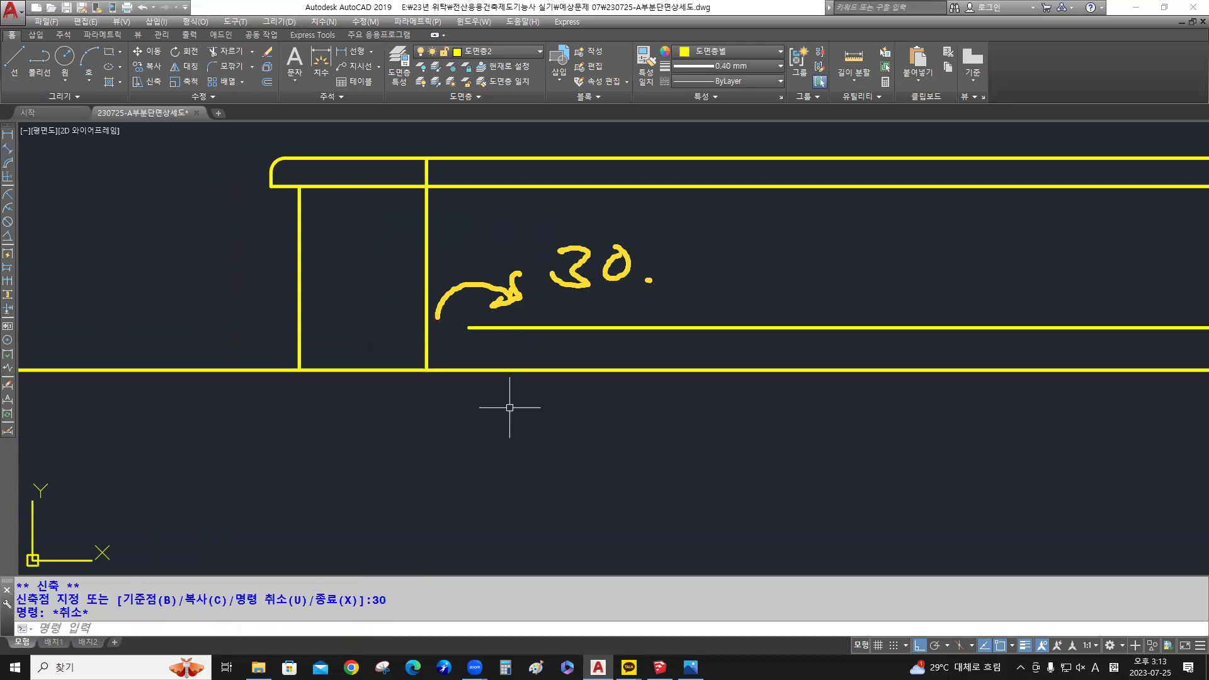
# Draw a line 50 upward from the shortened line's end, then horizontally back to the inner vertical step line
pyautogui.scroll(2, 491, 342)
pyautogui.moveTo(491, 342)
pyautogui.mouseDown(button='middle')
pyautogui.moveTo(556, 355)
pyautogui.moveTo(547, 397)
pyautogui.mouseUp(button='middle')
pyautogui.write('l')
pyautogui.press('Return')
pyautogui.click(508, 362)
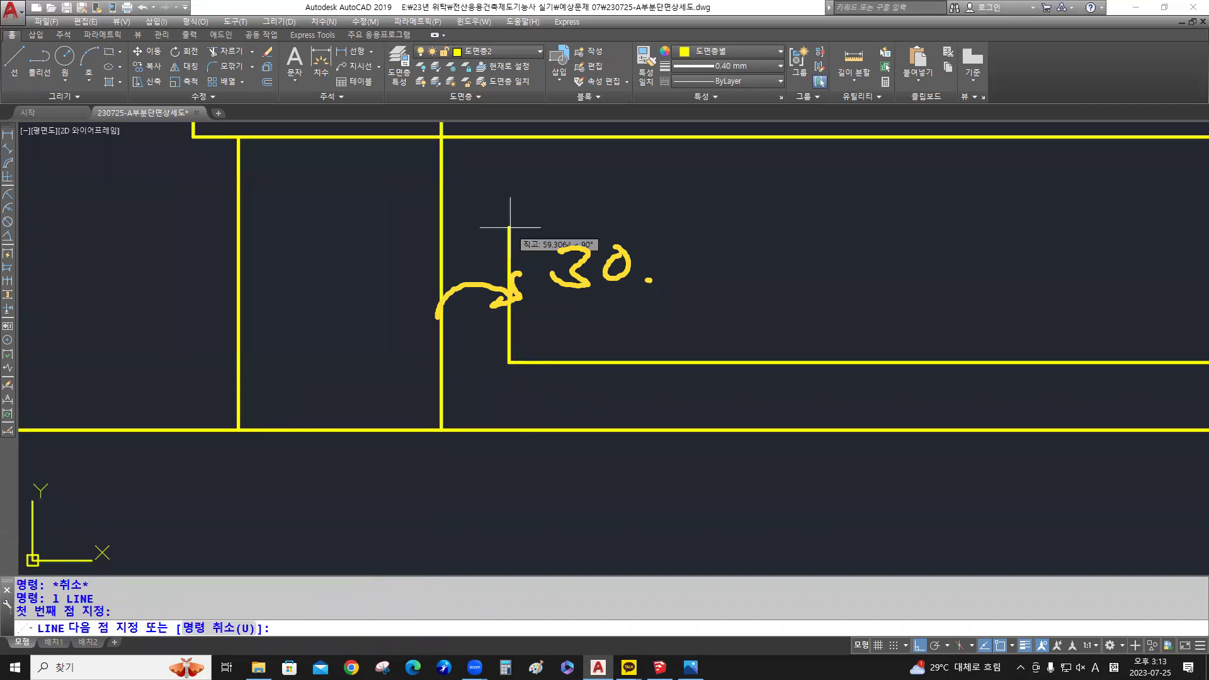
pyautogui.write('50')
pyautogui.press('Return')
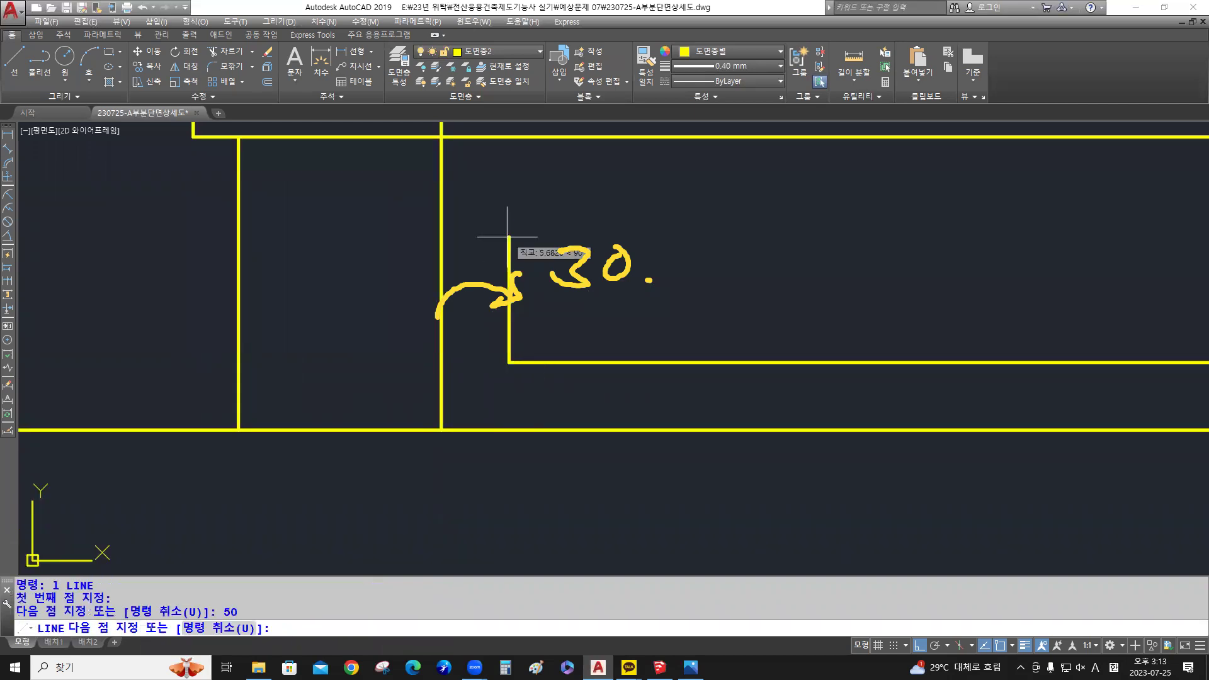
pyautogui.click(441, 250)
pyautogui.press('Return')
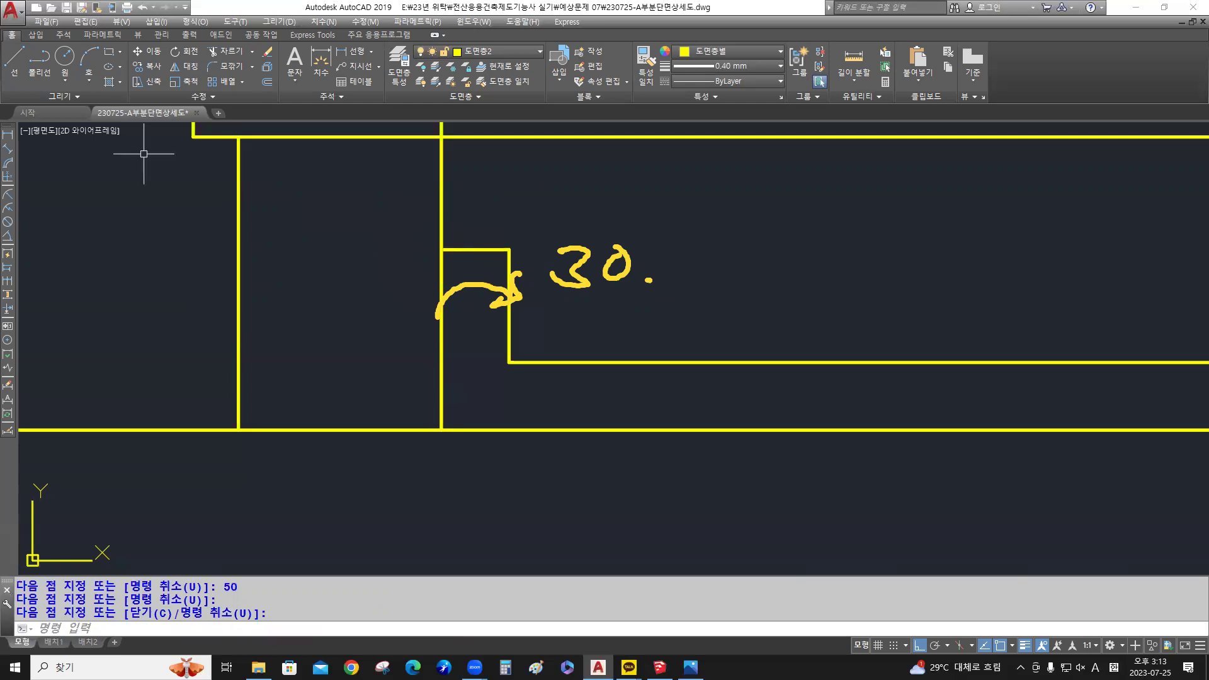
pyautogui.moveTo(403, 295)
pyautogui.mouseDown()
pyautogui.moveTo(625, 272)
pyautogui.moveTo(541, 318)
pyautogui.mouseUp()
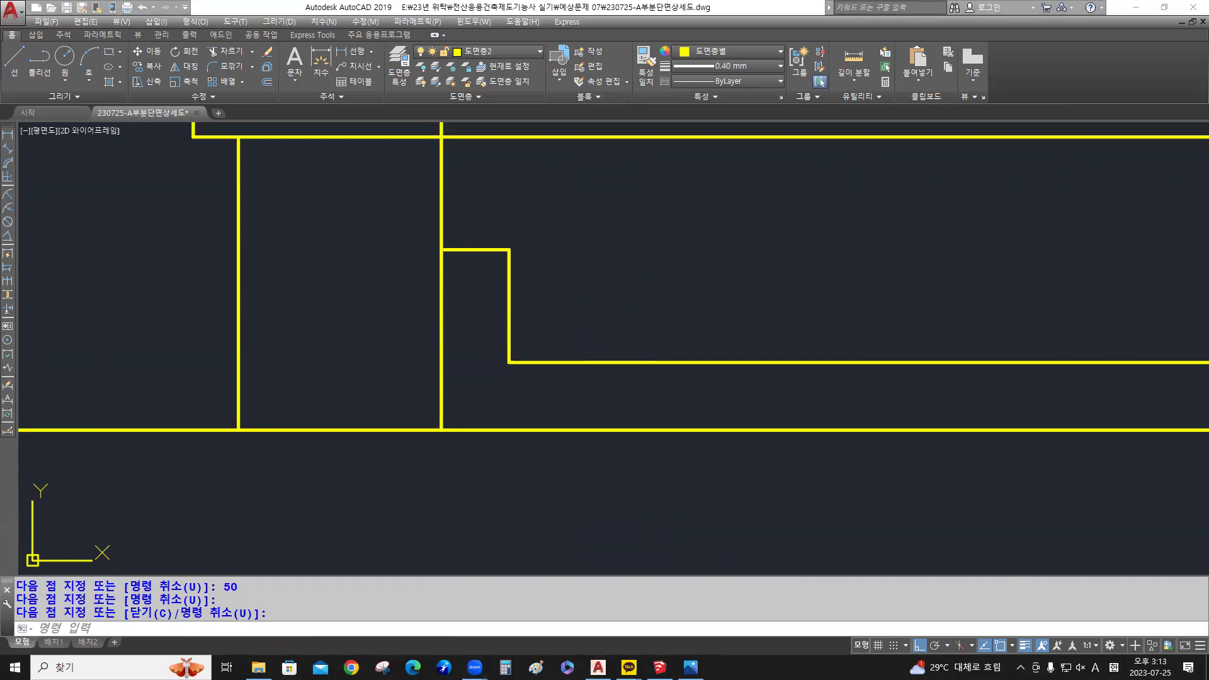
# Place a point at the upper outer corner of the small notch beside the inner vertical step line
pyautogui.scroll(-3, 500, 269)
pyautogui.moveTo(499, 269)
pyautogui.mouseDown(button='middle')
pyautogui.moveTo(356, 301)
pyautogui.moveTo(440, 296)
pyautogui.moveTo(448, 322)
pyautogui.mouseUp(button='middle')
pyautogui.scroll(4, 356, 301)
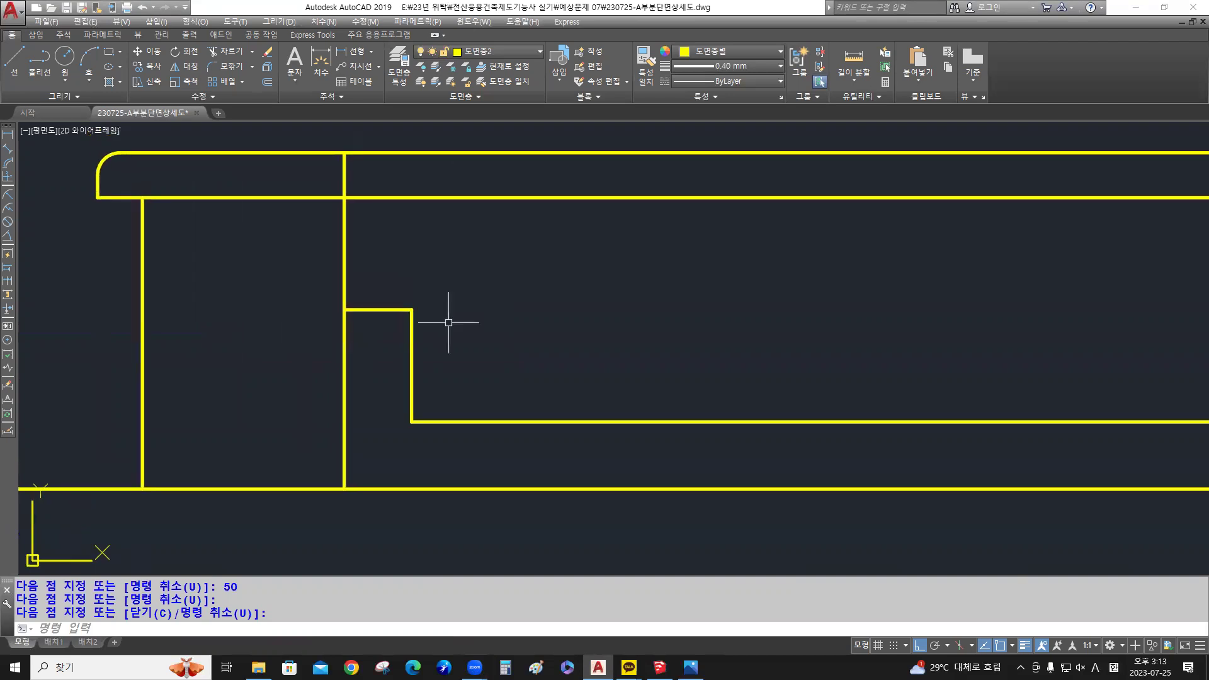
pyautogui.write('po')
pyautogui.press('Return')
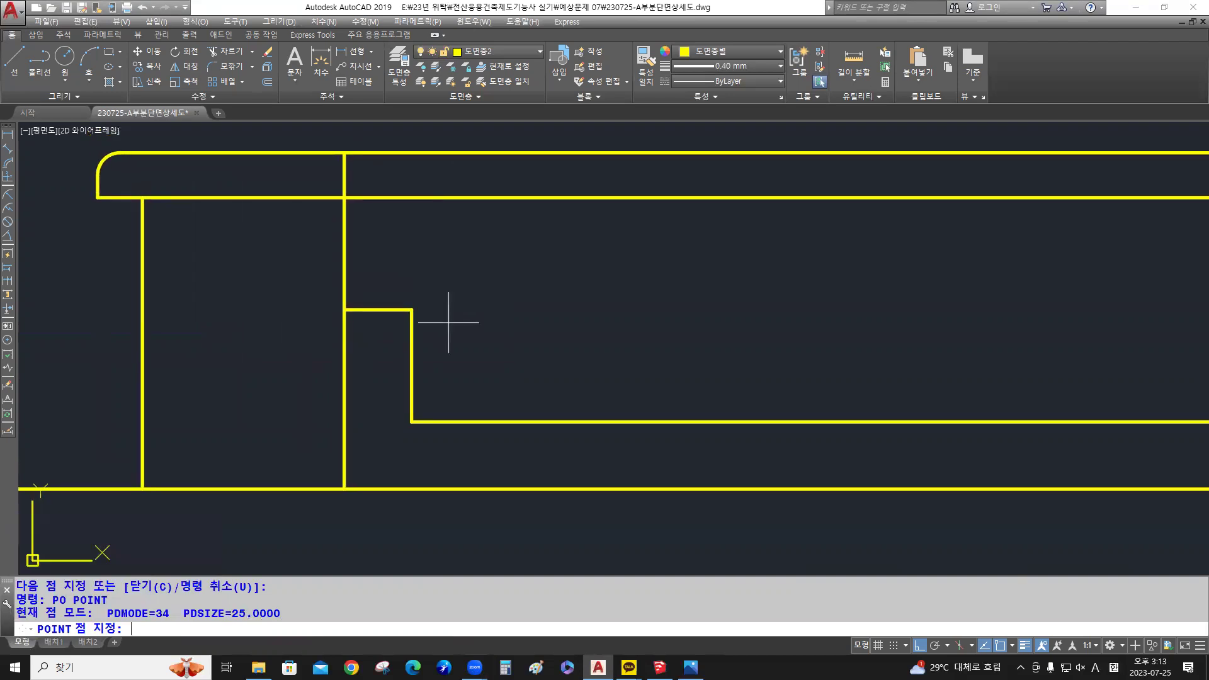
pyautogui.click(411, 309)
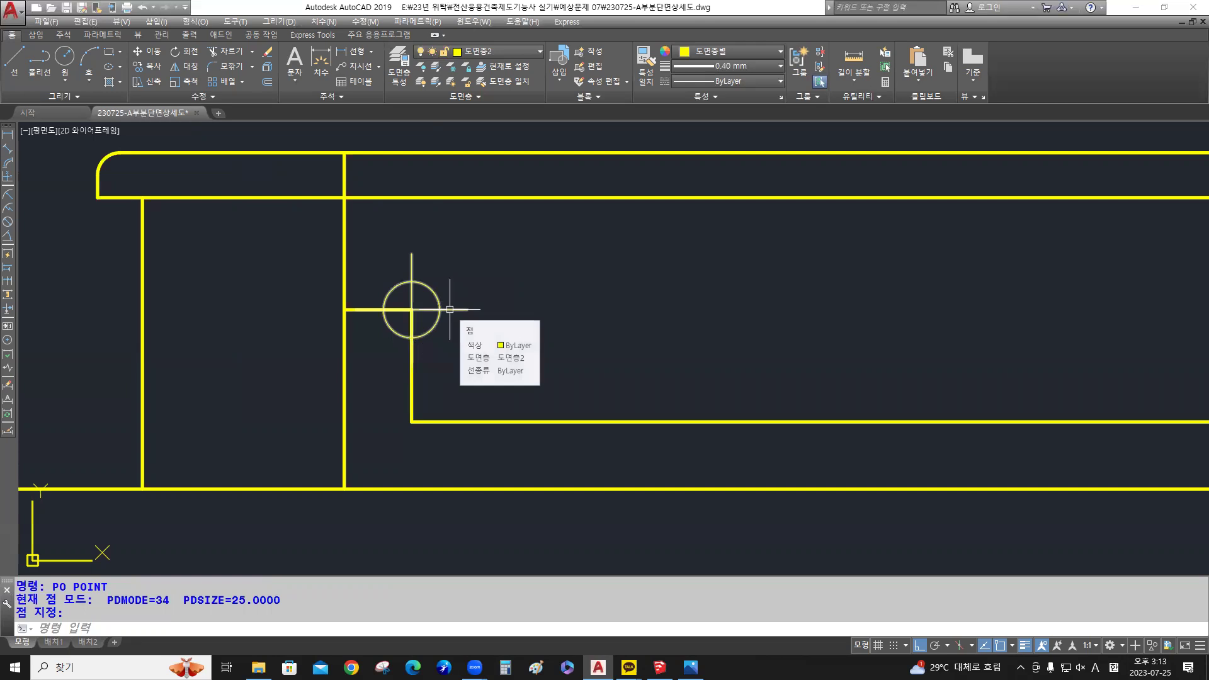
# Move the point 100 horizontally to the right, away from the notch corner
pyautogui.write('m')
pyautogui.press('Return')
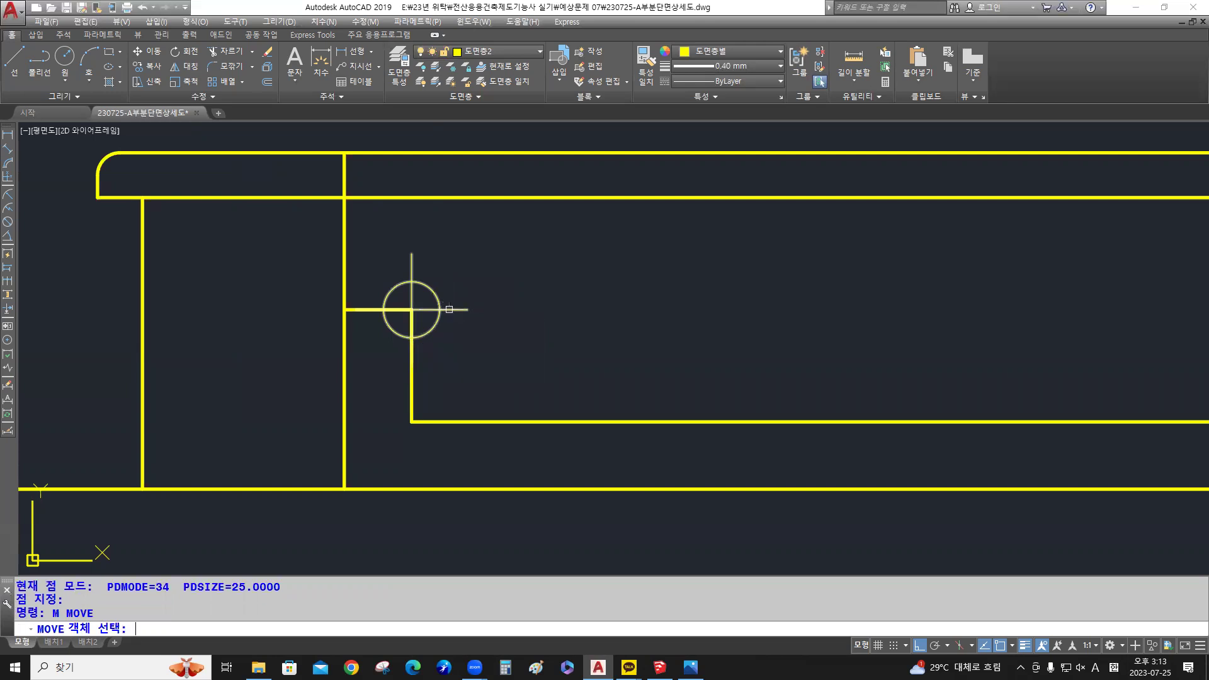
pyautogui.click(449, 309)
pyautogui.press('Return')
pyautogui.click(449, 288)
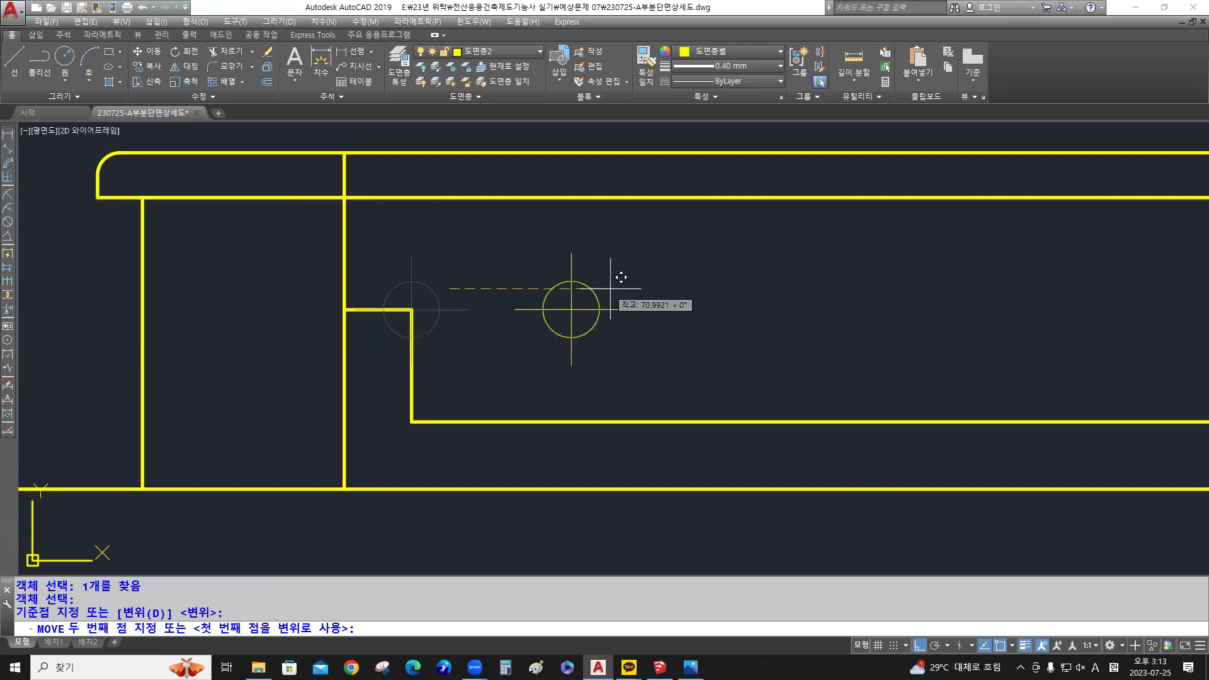
pyautogui.write('100')
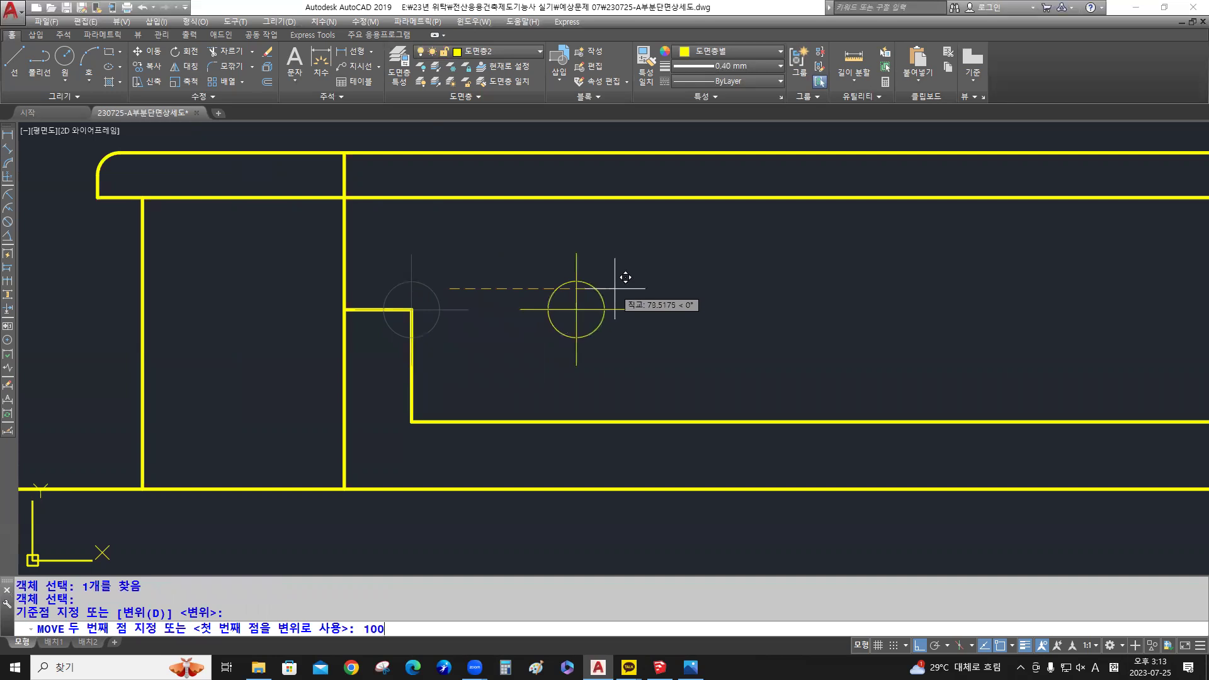
pyautogui.press('Return')
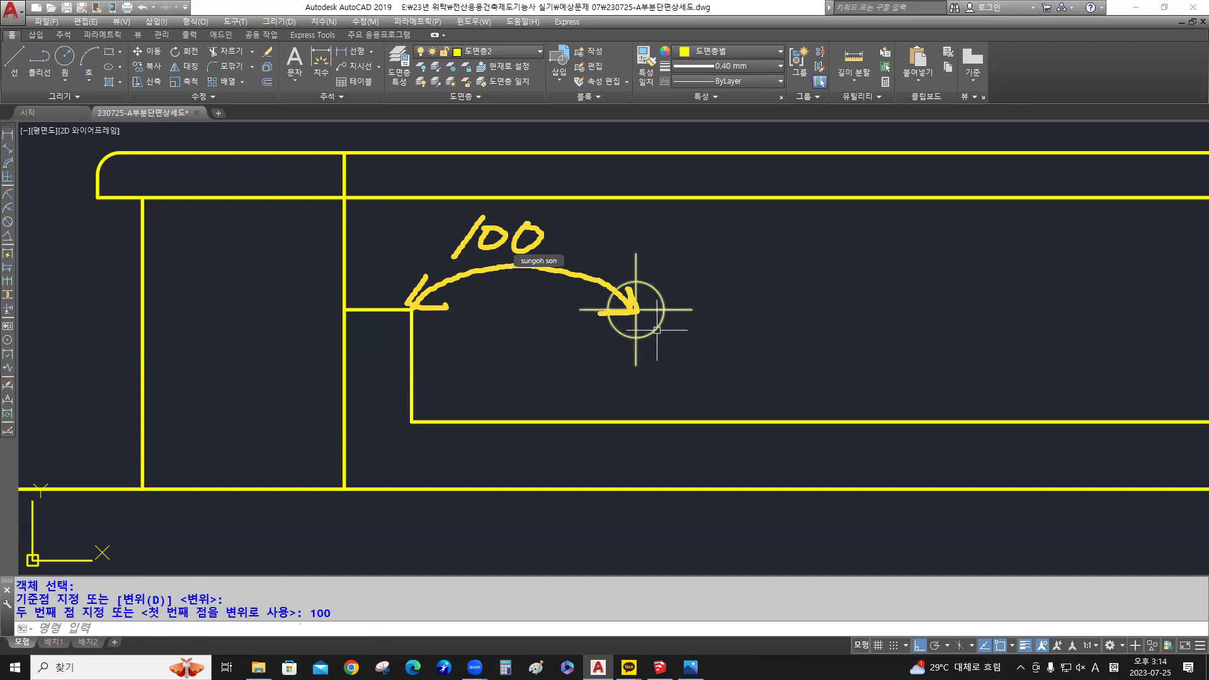
# Copy the point 250 horizontally to the right
pyautogui.write('co')
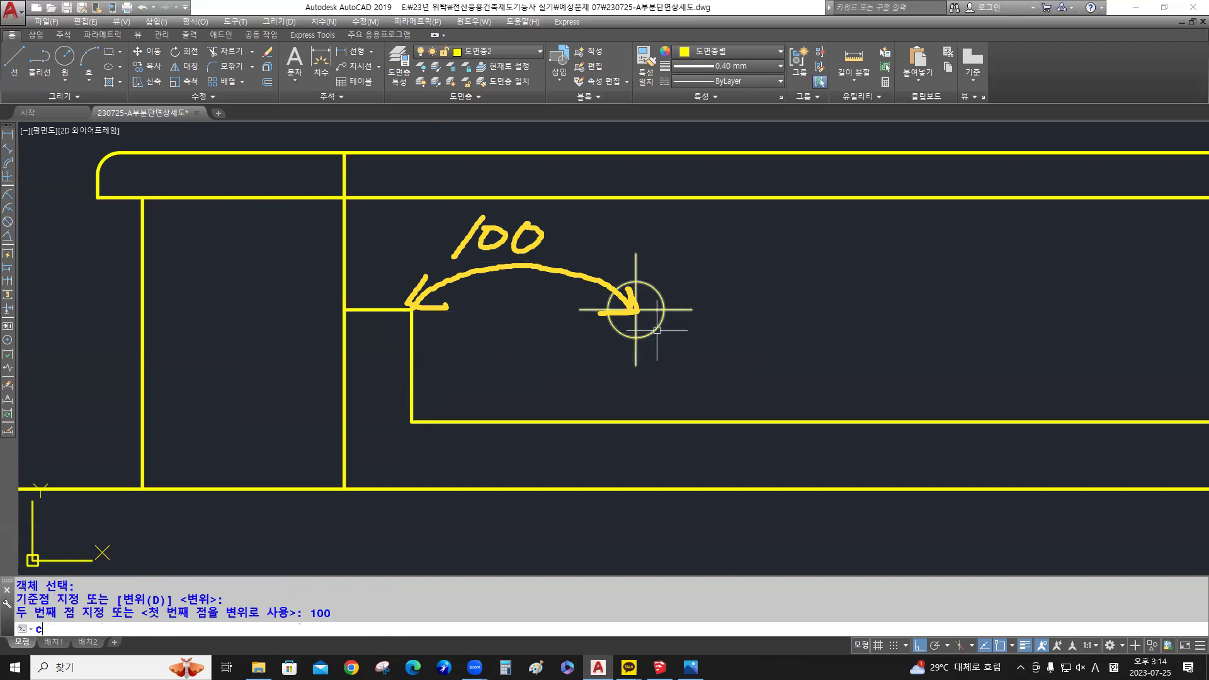
pyautogui.press('Return')
pyautogui.click(657, 330)
pyautogui.press('Return')
pyautogui.click(672, 361)
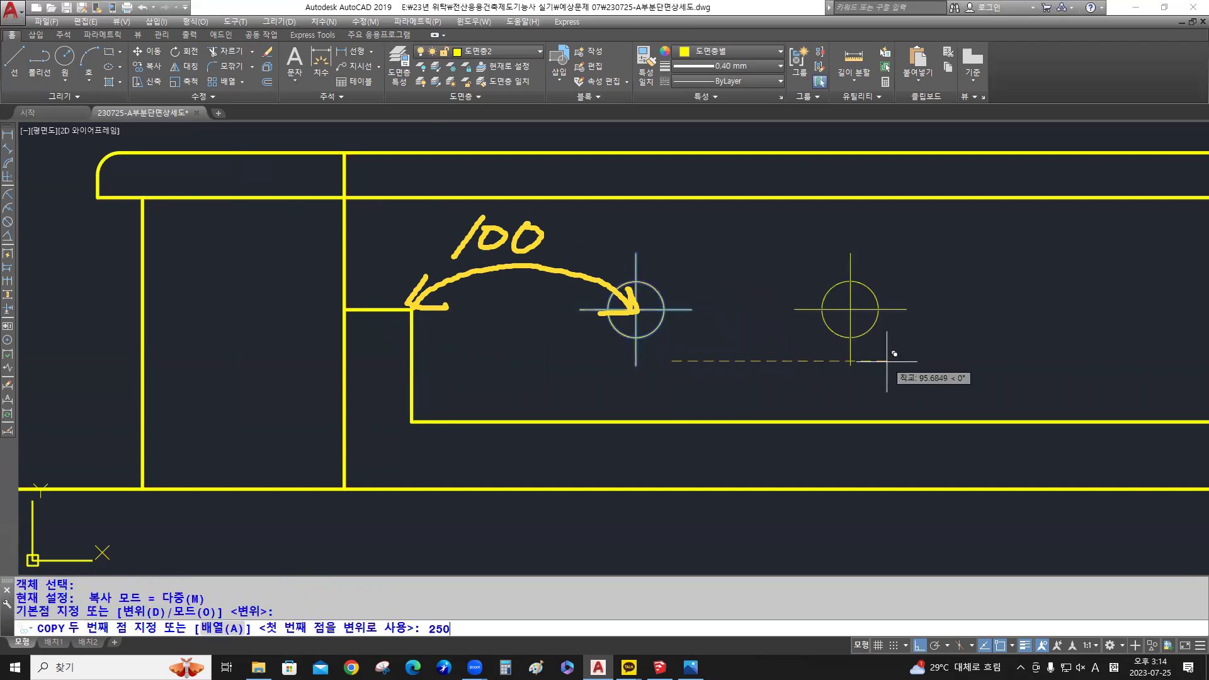
pyautogui.press('Return')
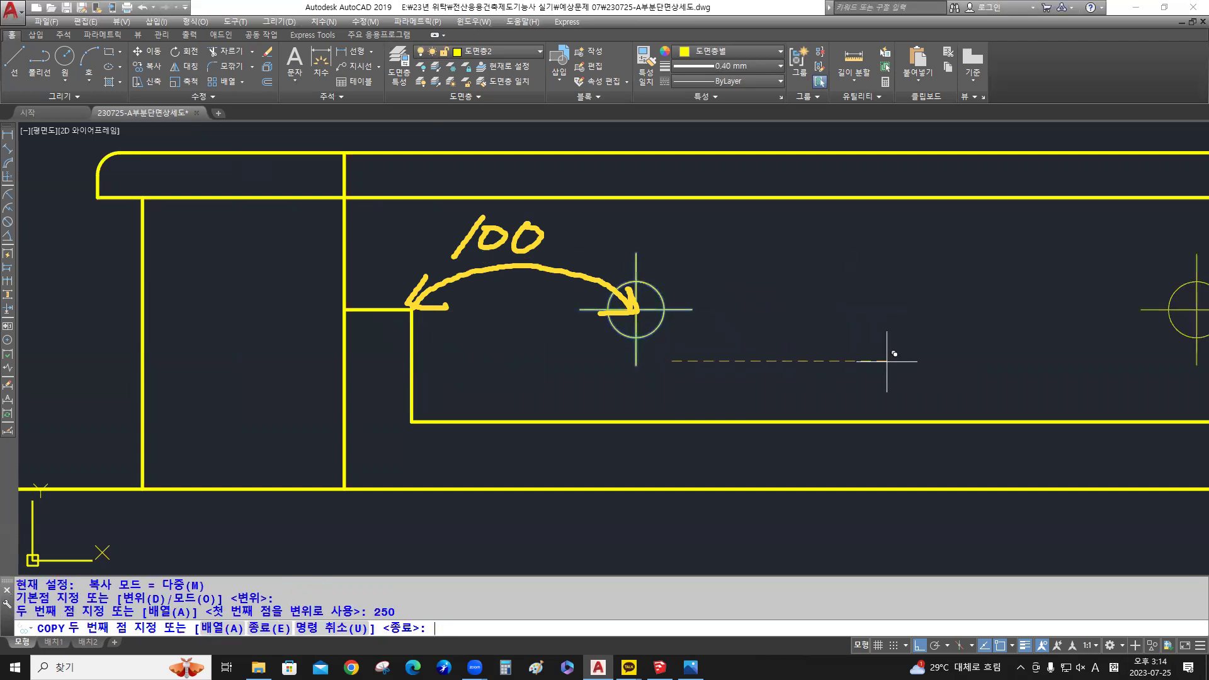
pyautogui.press('Return')
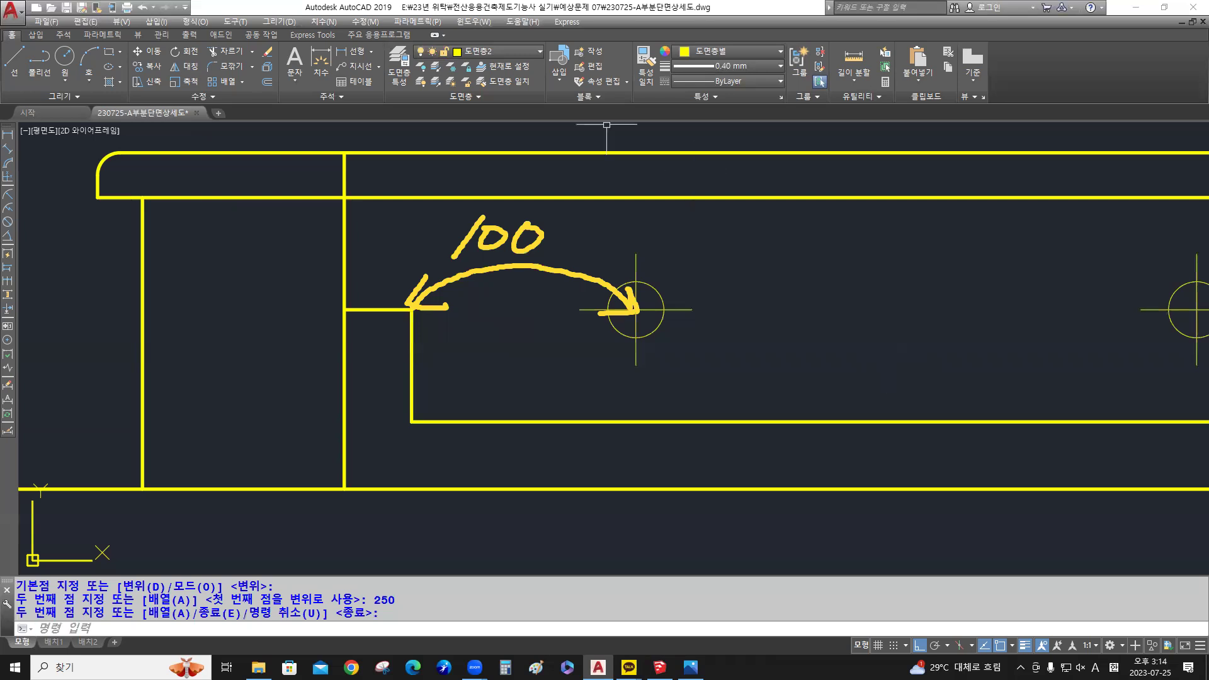
pyautogui.moveTo(409, 304)
pyautogui.mouseDown()
pyautogui.moveTo(643, 281)
pyautogui.moveTo(457, 239)
pyautogui.mouseUp()
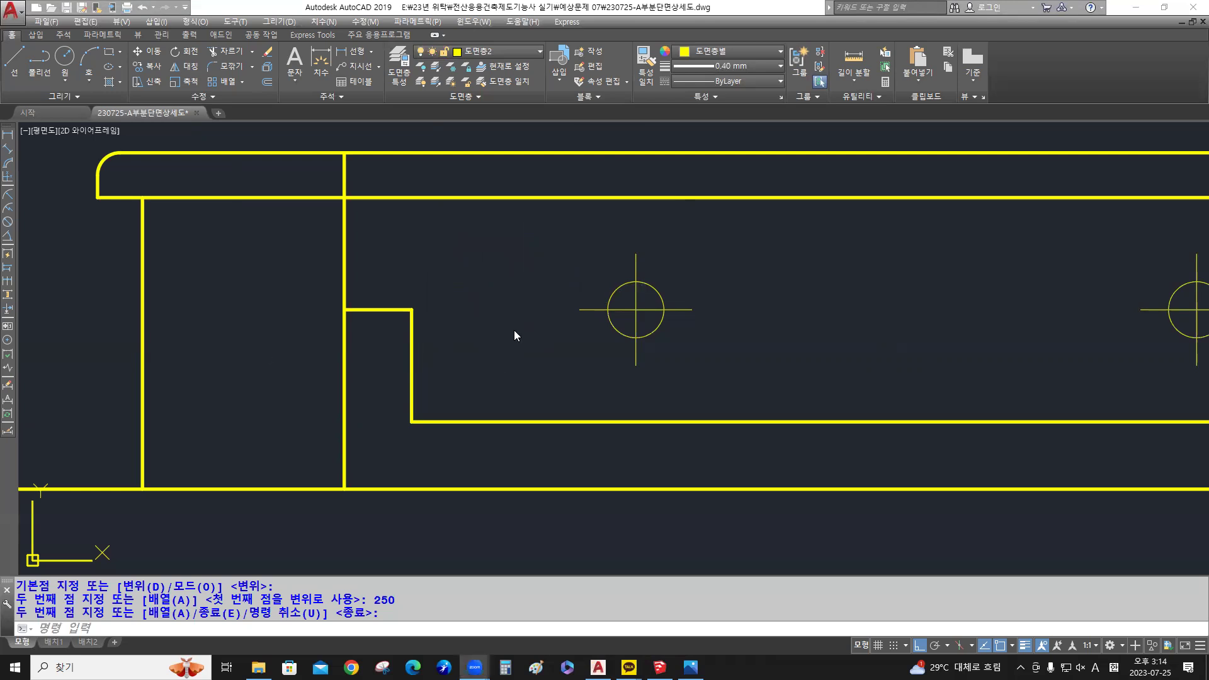
# Make 도면층6 the current layer and set the current linetype to HIDDEN
pyautogui.moveTo(695, 350); pyautogui.dragTo(377, 364, button='middle')
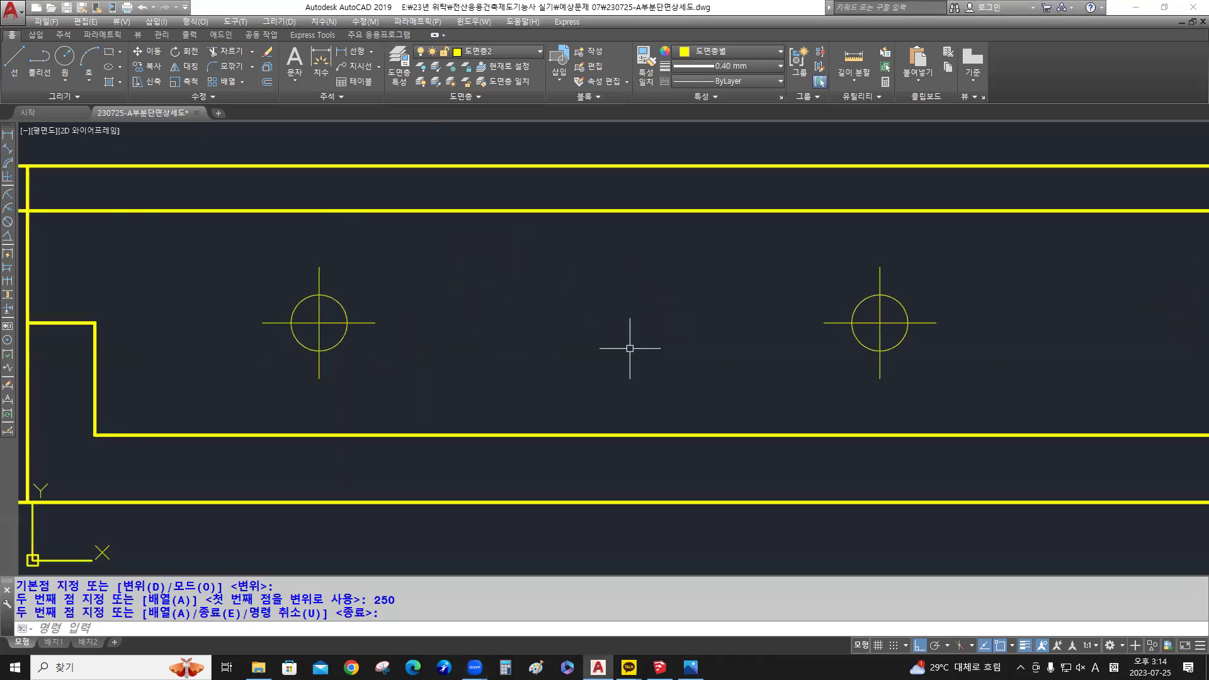
pyautogui.click(504, 48)
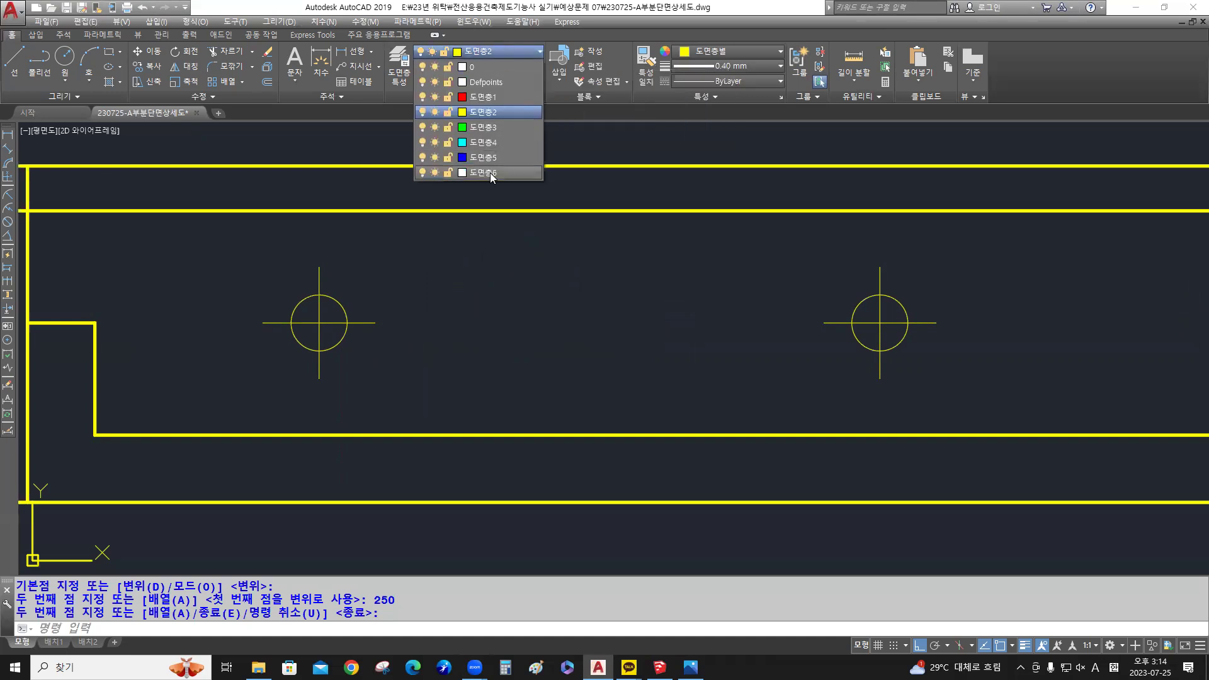
pyautogui.click(490, 172)
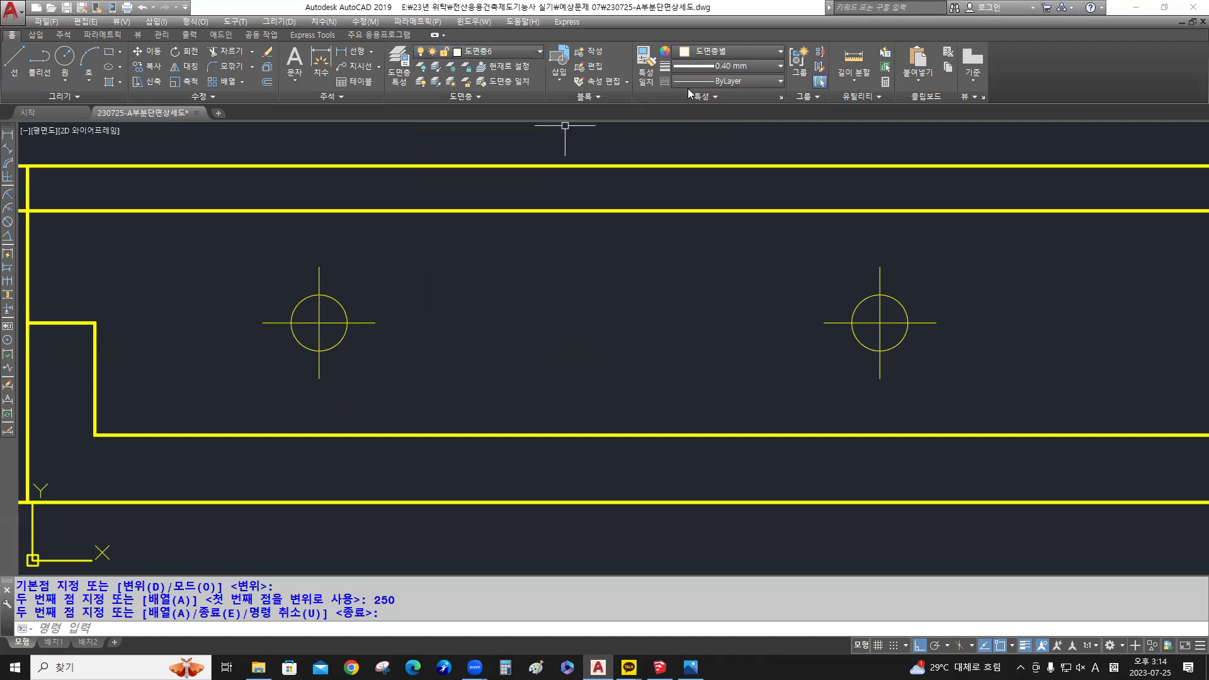
pyautogui.click(721, 81)
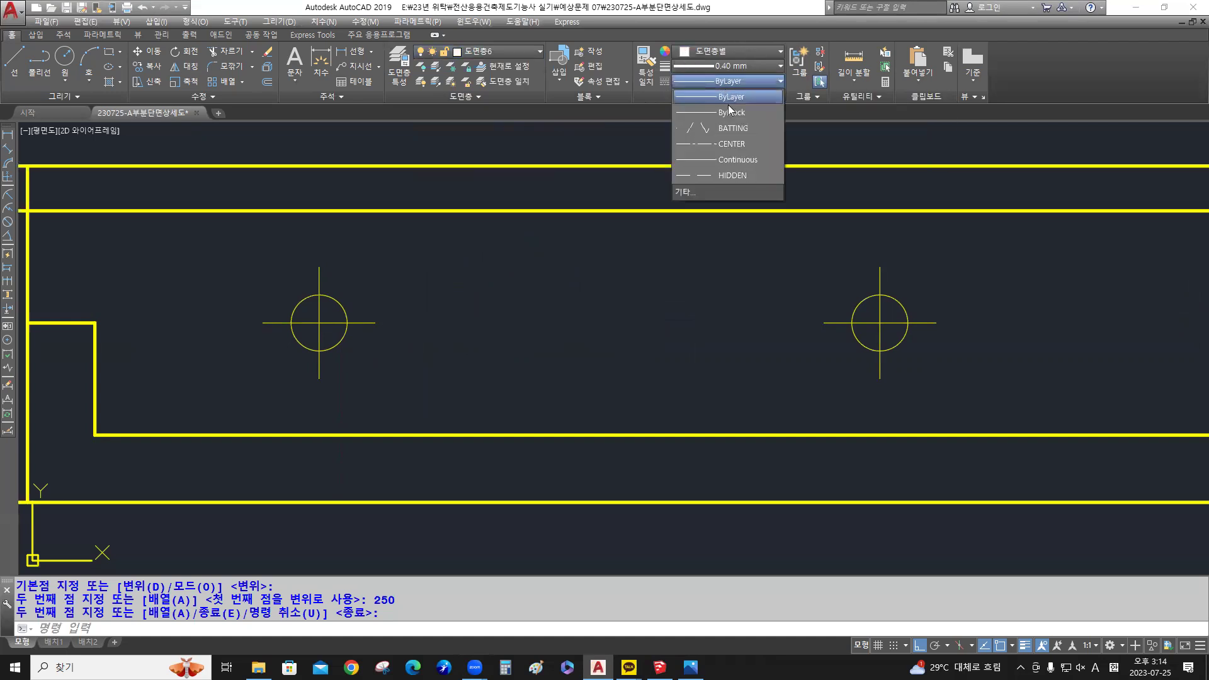
pyautogui.click(732, 177)
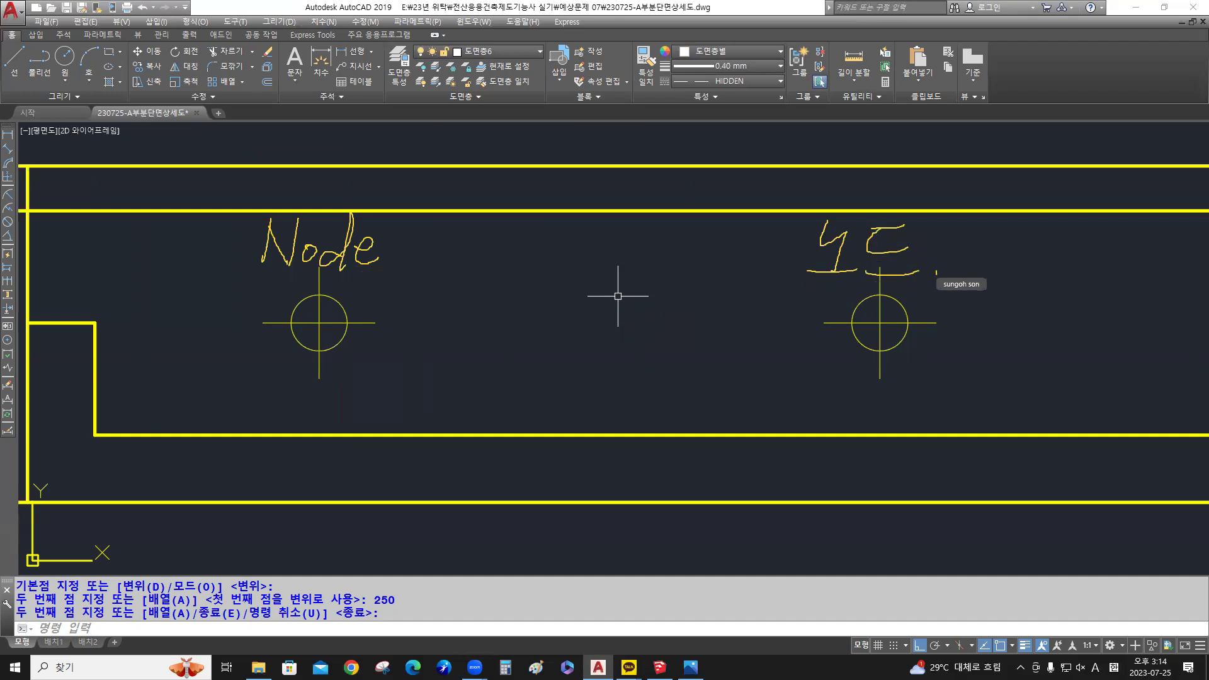
# Draw a hidden line between the two point markers, snapping both ends to their nodes
pyautogui.write('l')
pyautogui.press('Return')
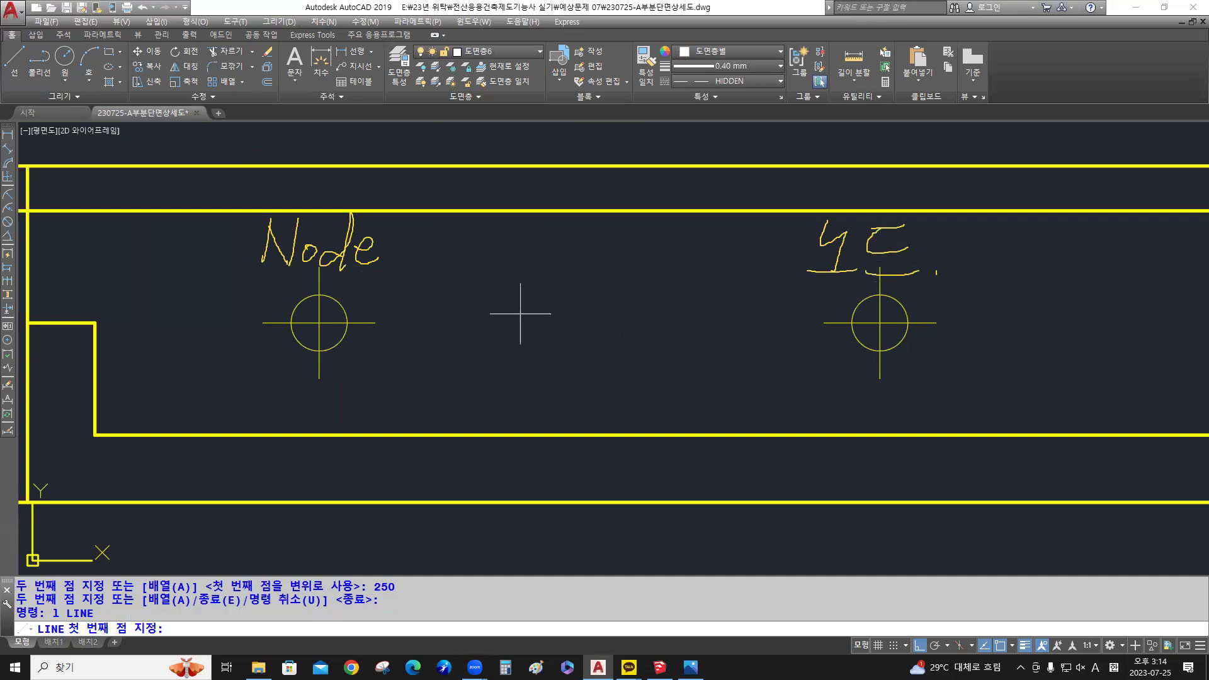
pyautogui.keyDown('shift'); pyautogui.rightClick(469, 303); pyautogui.keyUp('shift')
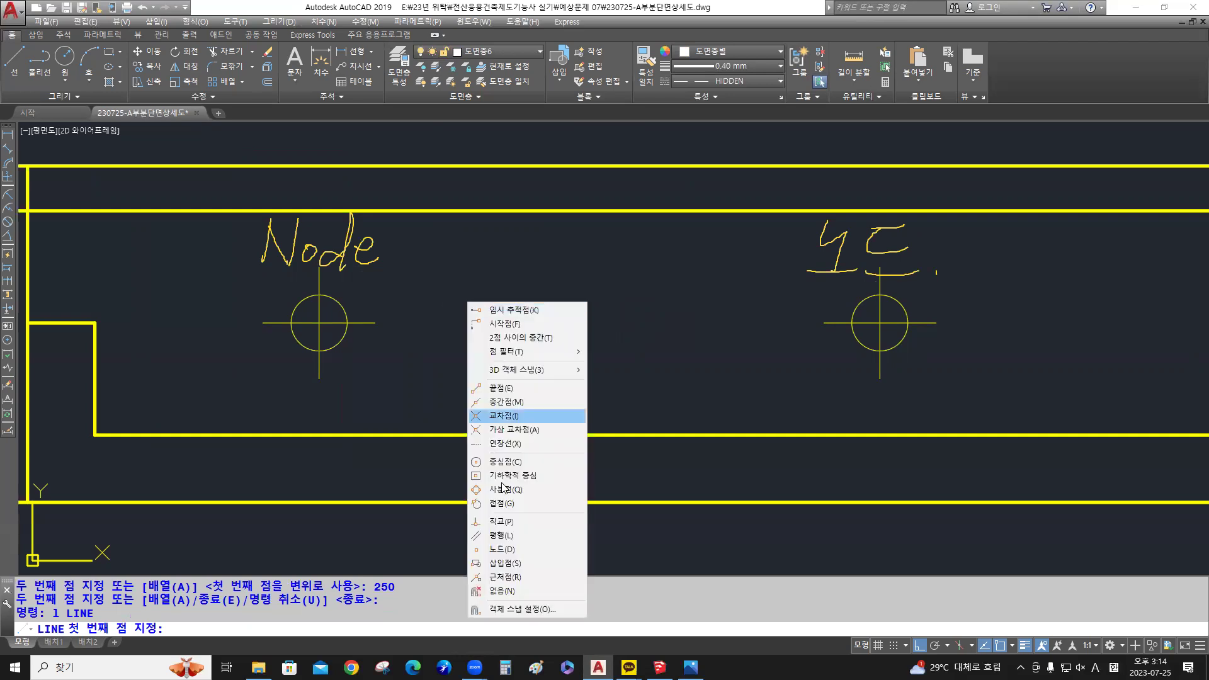
pyautogui.click(506, 550)
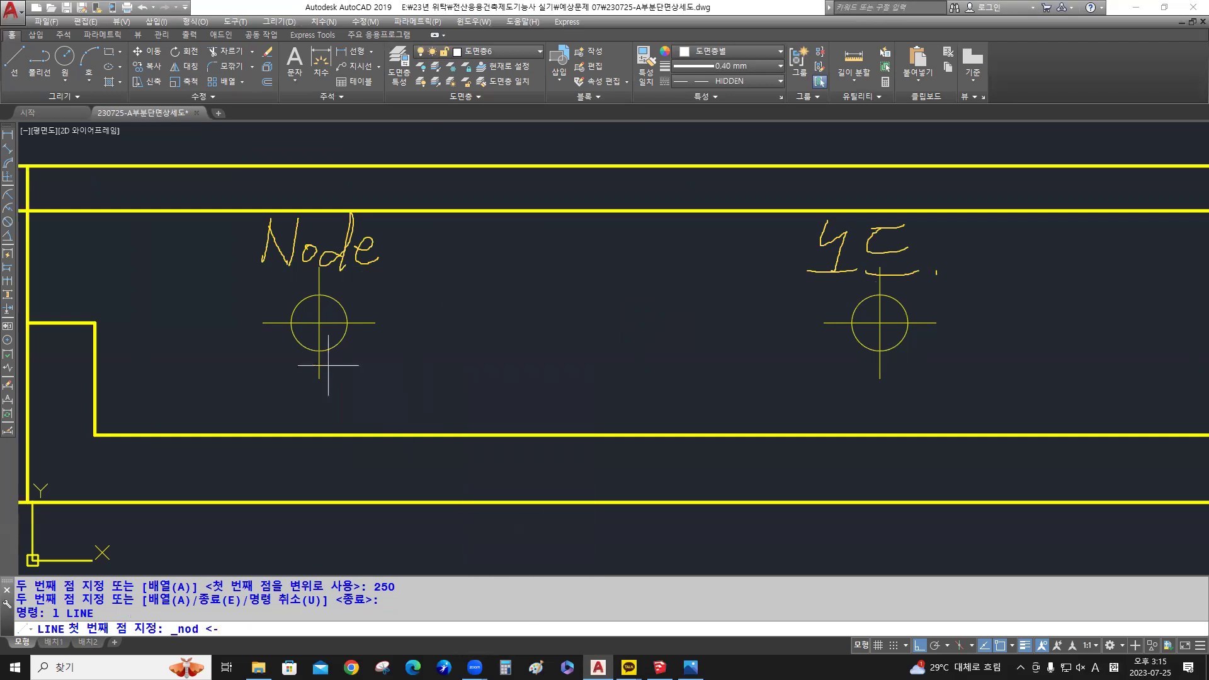
pyautogui.click(319, 322)
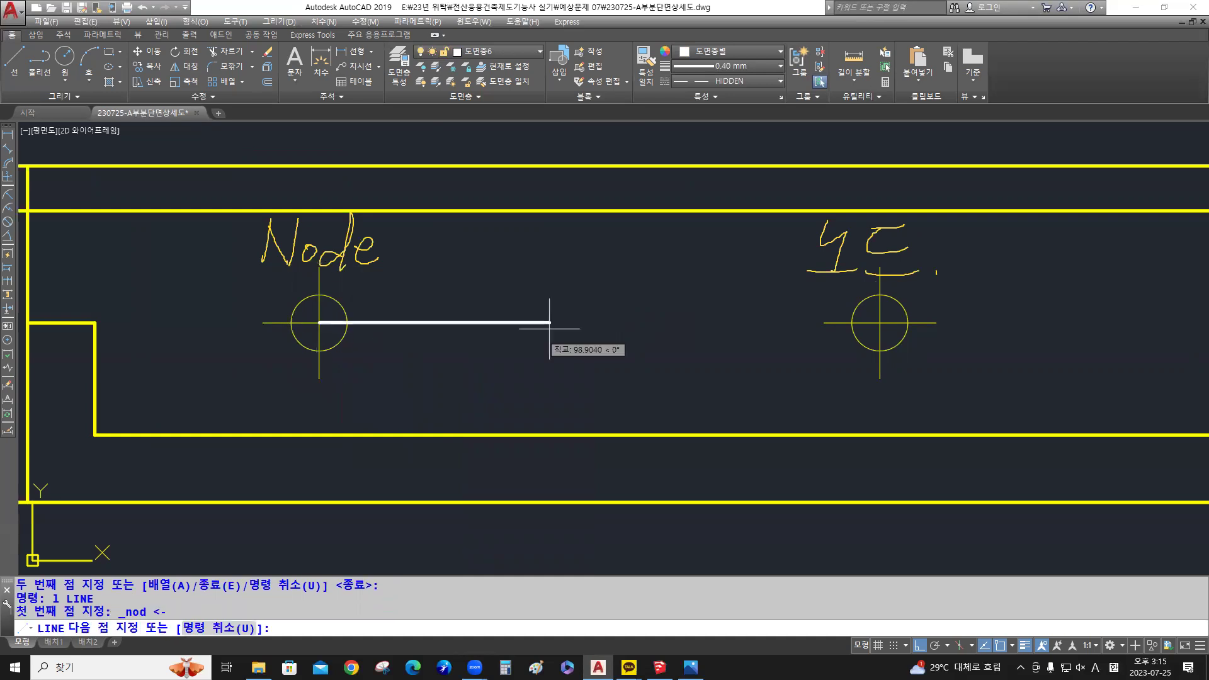
pyautogui.keyDown('shift'); pyautogui.rightClick(596, 323); pyautogui.keyUp('shift')
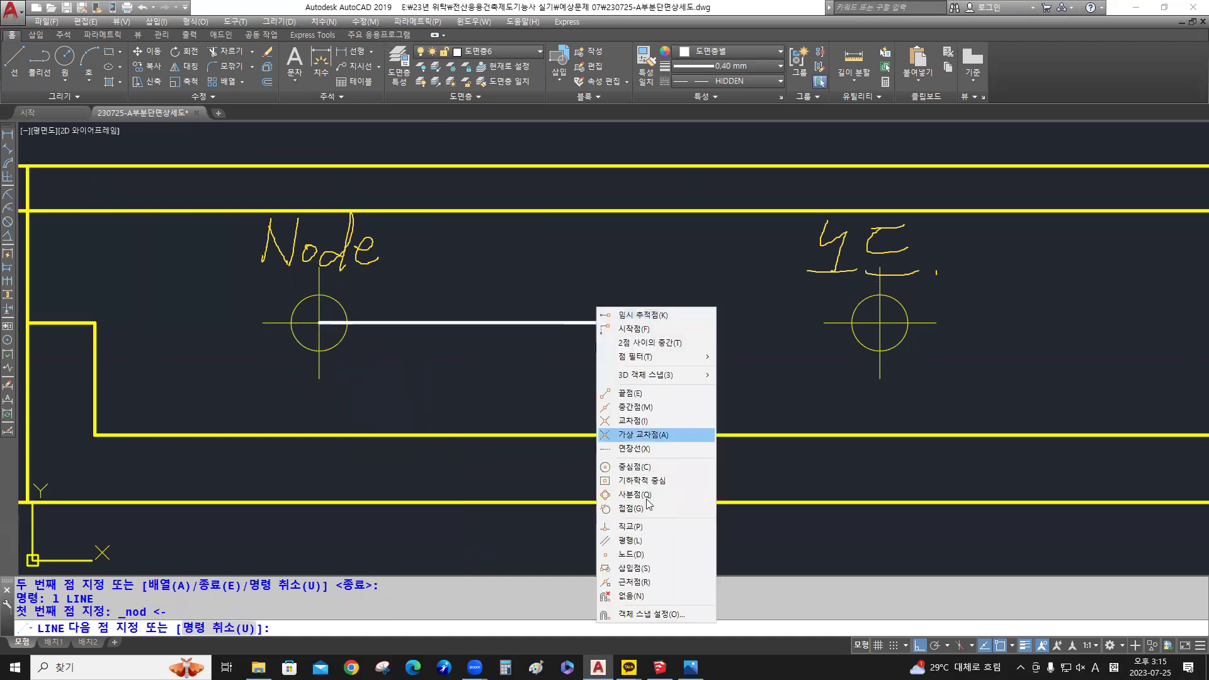
pyautogui.click(640, 554)
pyautogui.click(879, 322)
pyautogui.press('Return')
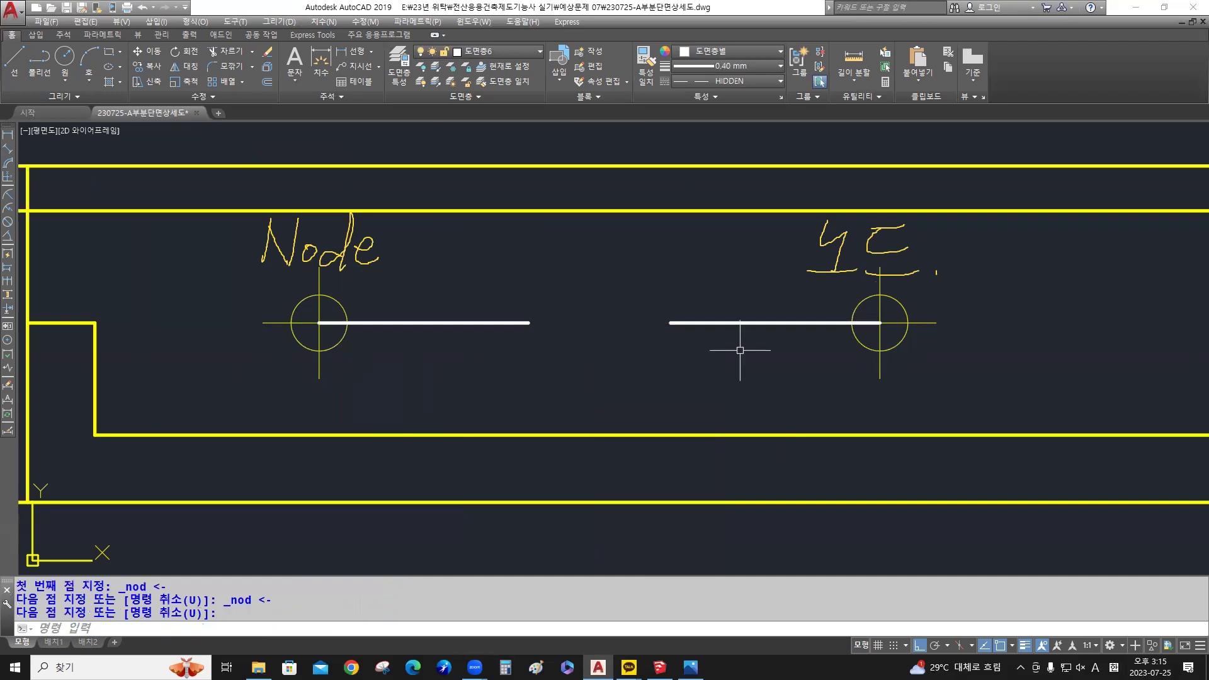
# Set the linetype scale of the hidden line between the two points to 0.5
pyautogui.click(715, 351)
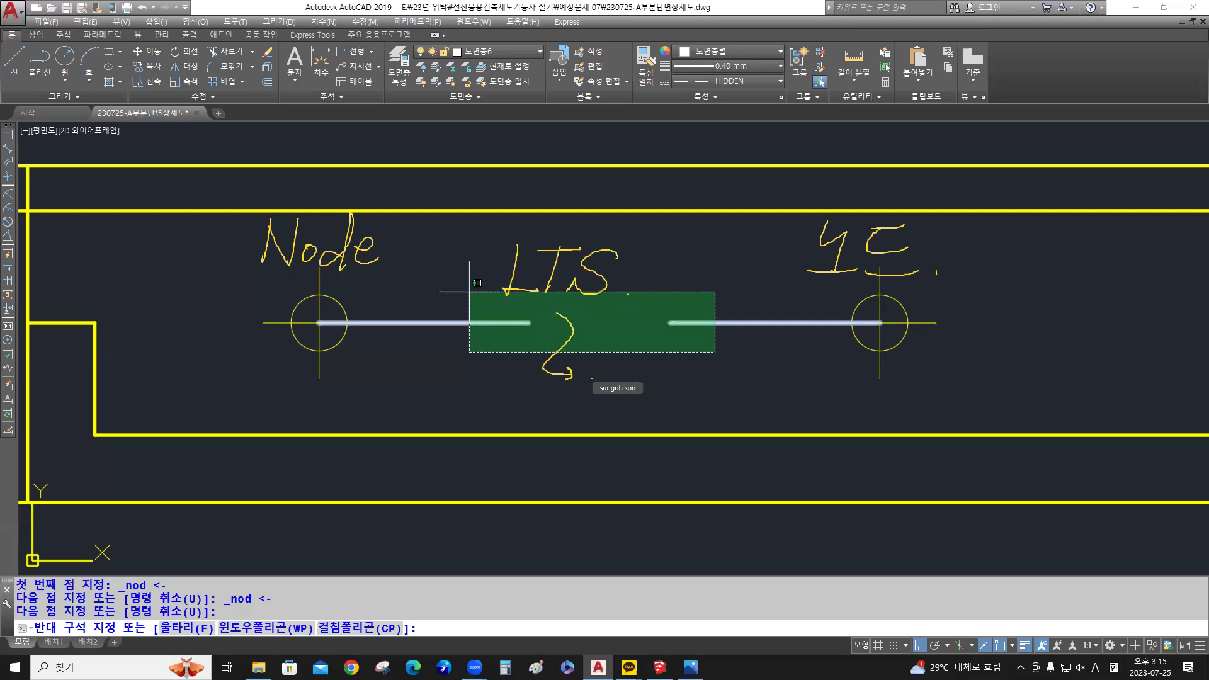
pyautogui.click(469, 292)
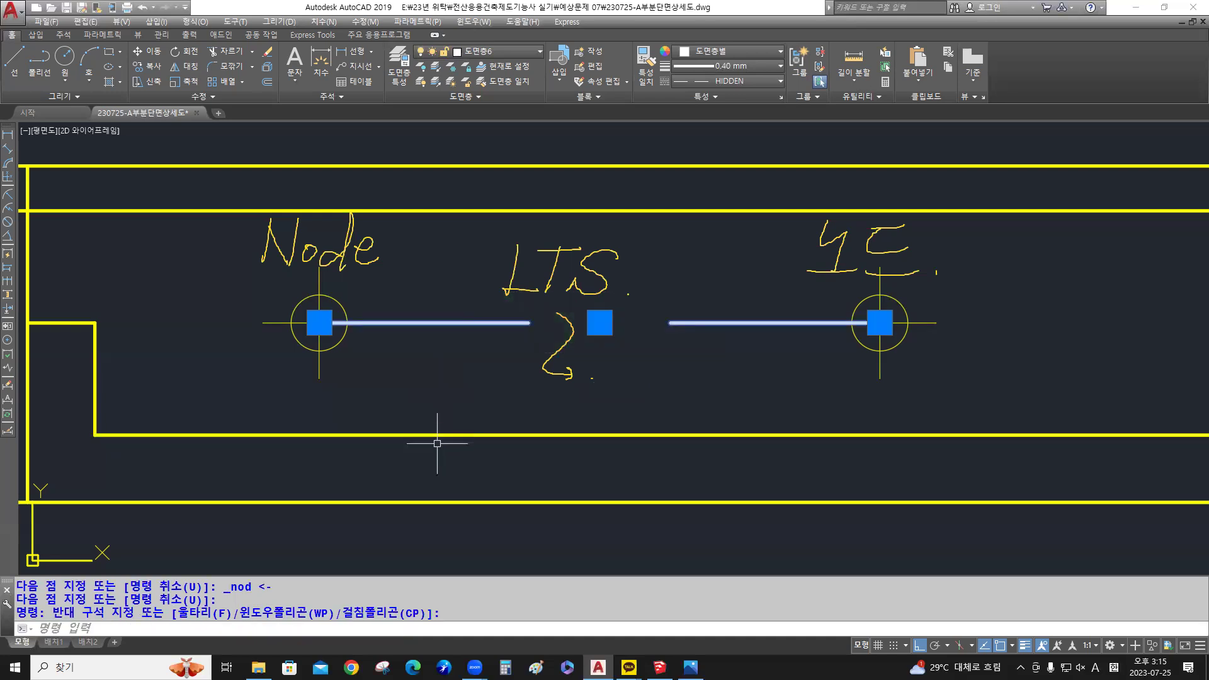
pyautogui.hotkey('ctrl', '1')
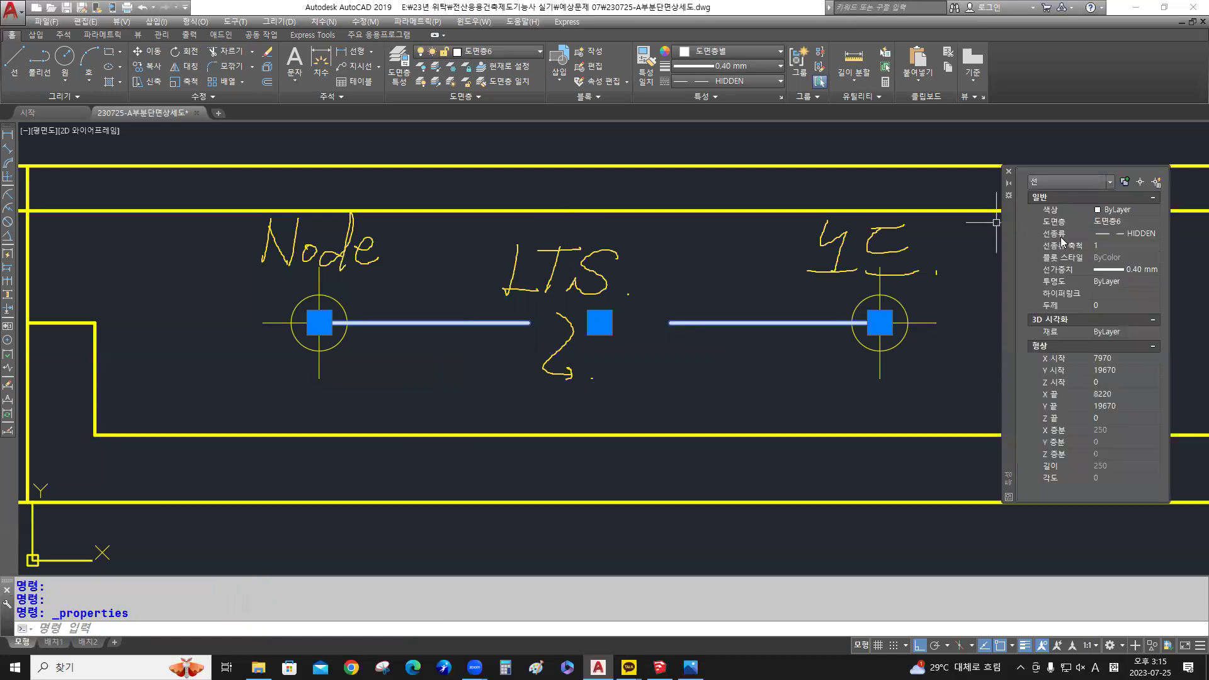
pyautogui.click(1121, 245)
pyautogui.write('0.')
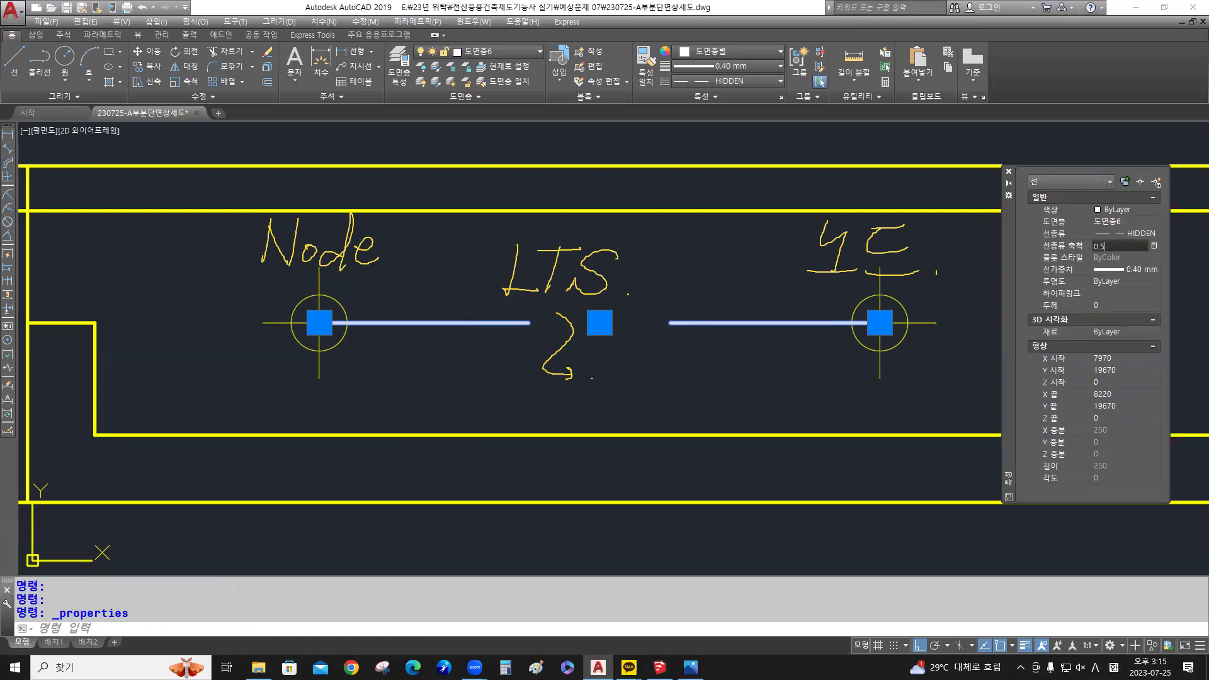
pyautogui.write('5')
pyautogui.press('Return')
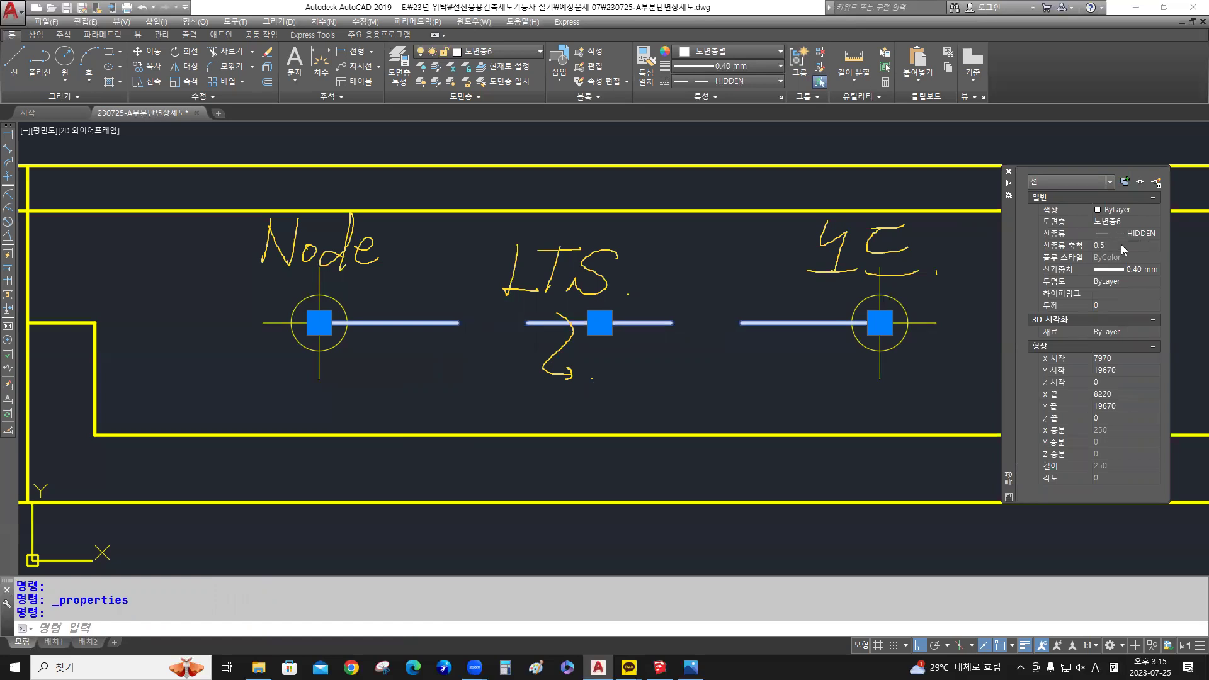
# Offset the hidden line between the two point markers by 12.5 both above and below
pyautogui.click(1008, 171)
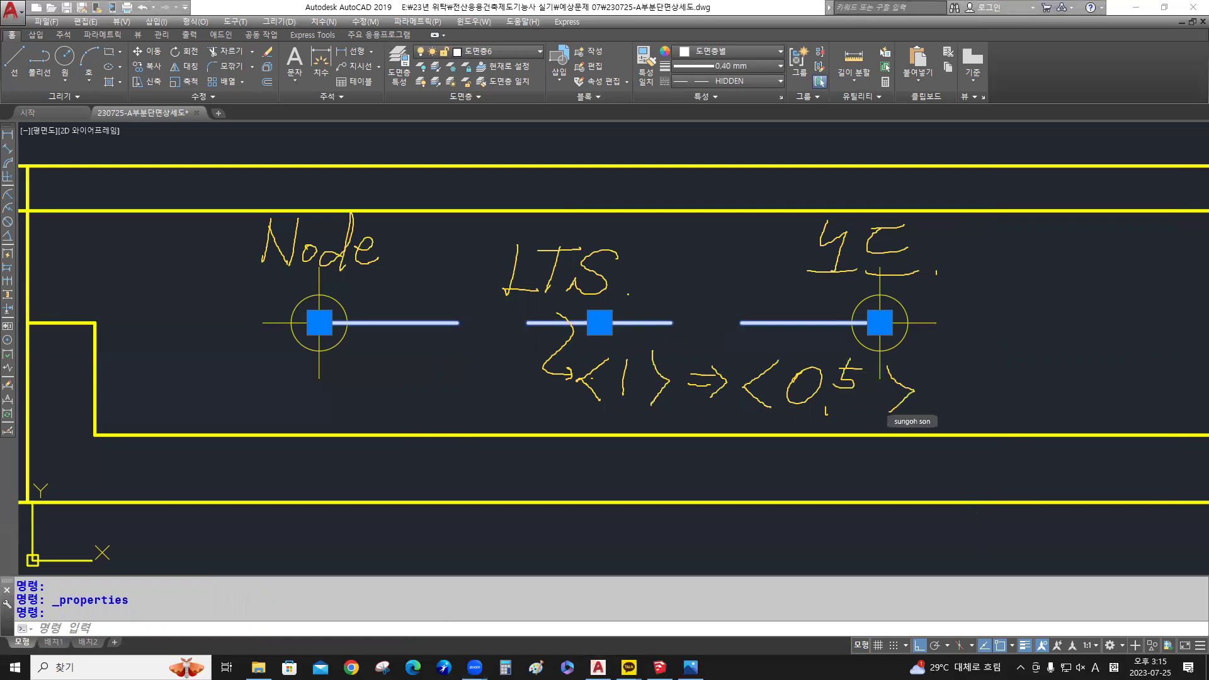
pyautogui.moveTo(272, 242)
pyautogui.mouseDown()
pyautogui.moveTo(391, 243)
pyautogui.moveTo(277, 243)
pyautogui.moveTo(561, 272)
pyautogui.moveTo(575, 365)
pyautogui.moveTo(843, 378)
pyautogui.moveTo(831, 414)
pyautogui.moveTo(844, 253)
pyautogui.moveTo(936, 272)
pyautogui.mouseUp()
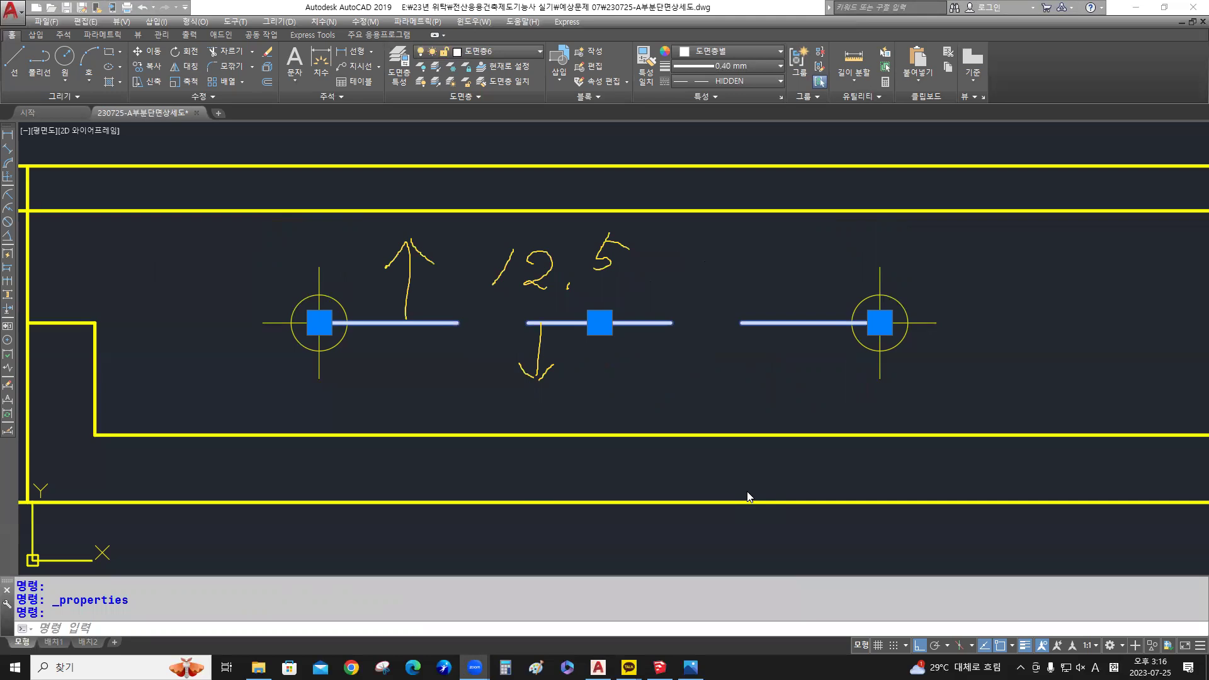
pyautogui.click(768, 325)
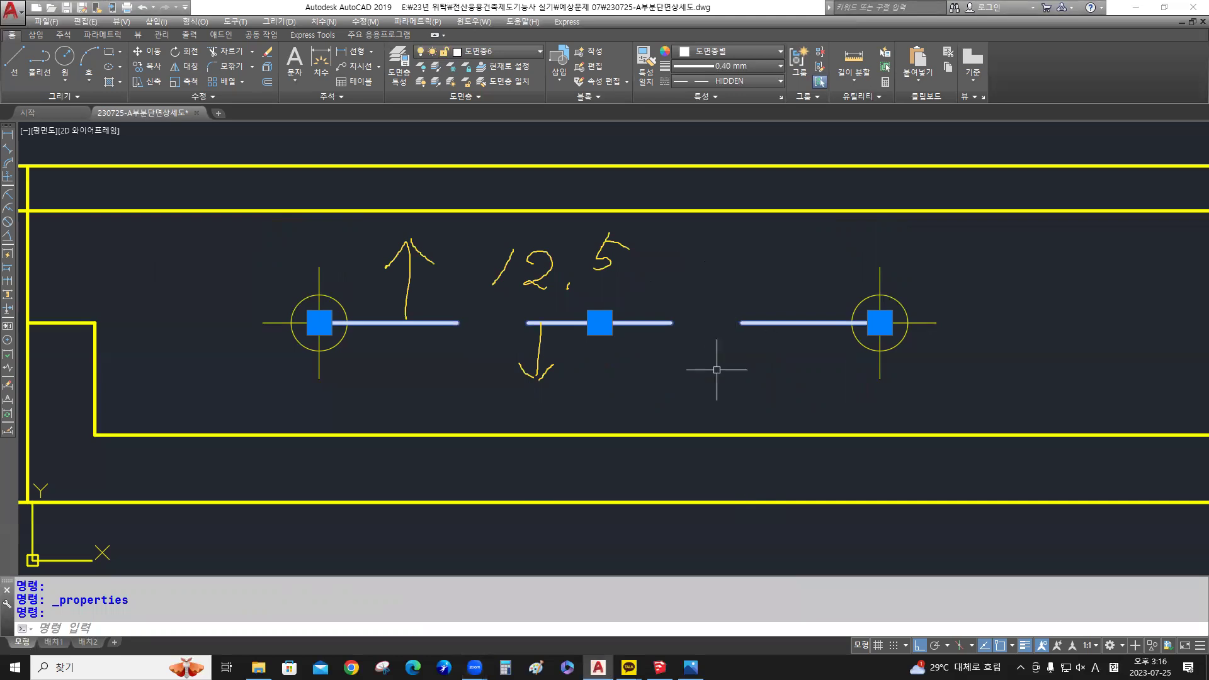
pyautogui.write('o')
pyautogui.press('Return')
pyautogui.write('12.5')
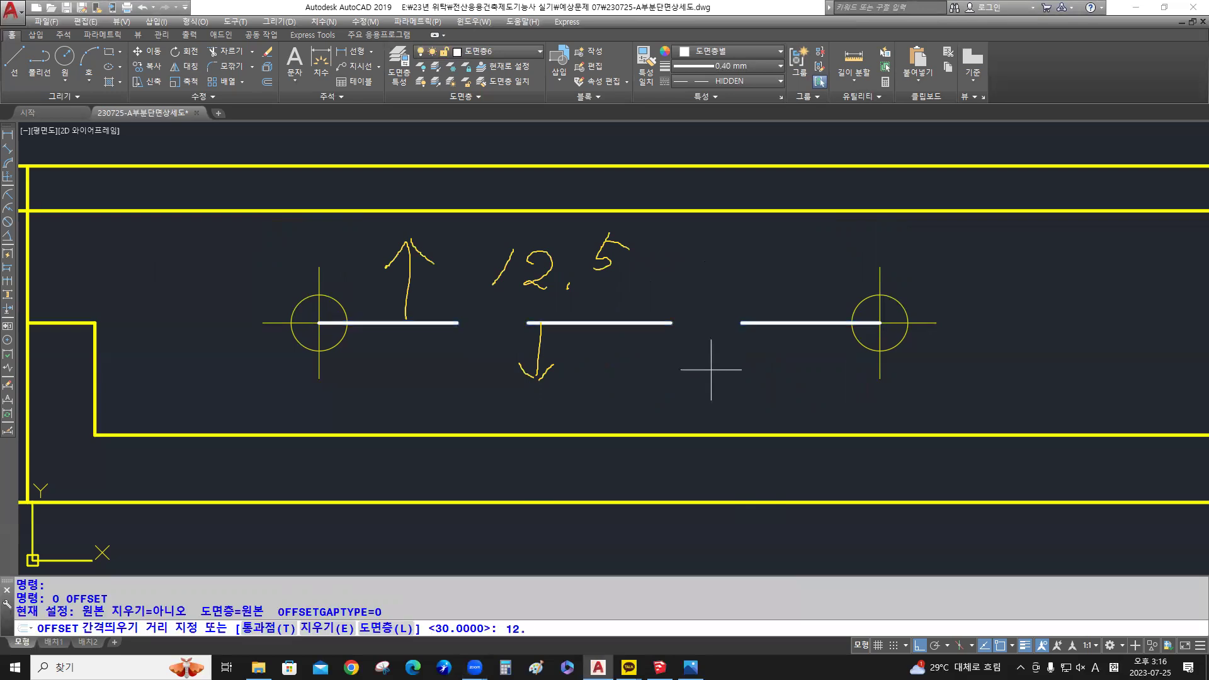
pyautogui.press('Return')
pyautogui.click(720, 323)
pyautogui.click(756, 281)
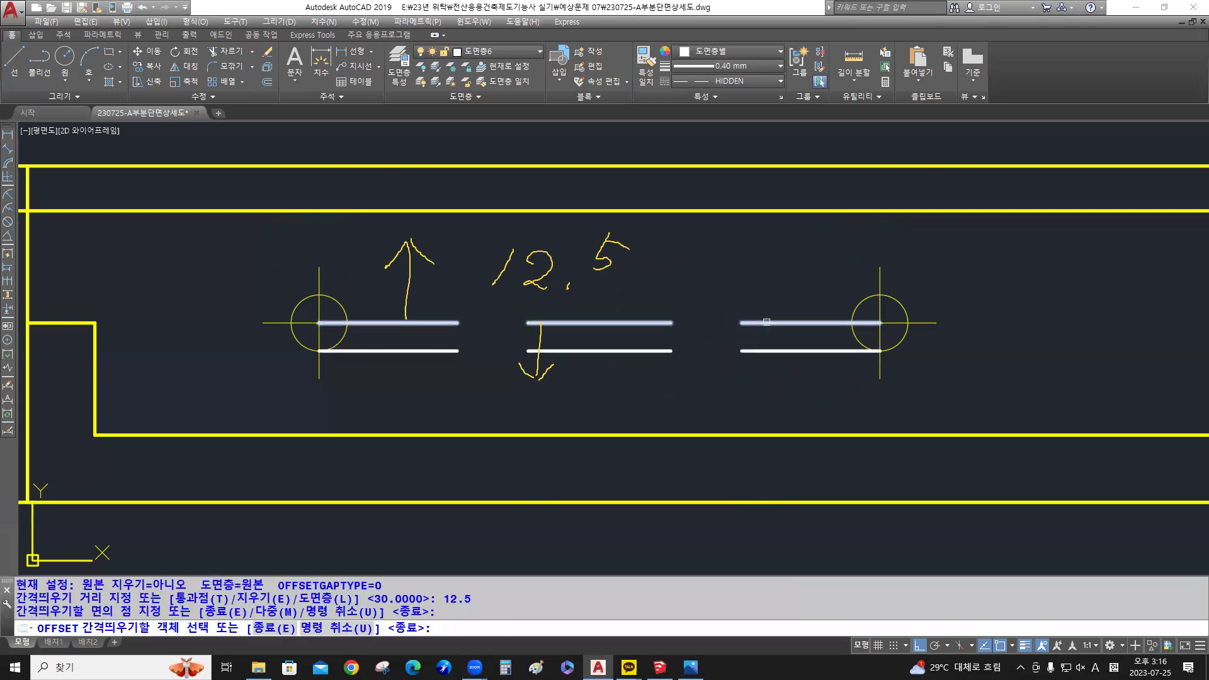
pyautogui.press('Return')
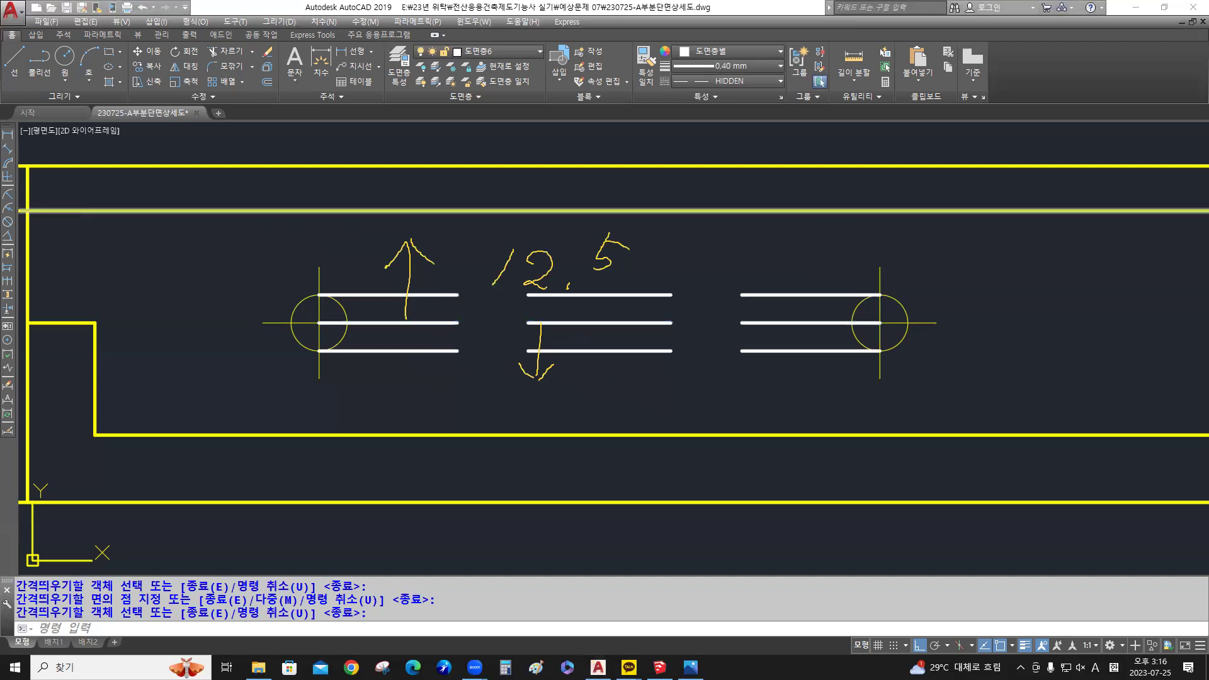
pyautogui.moveTo(405, 256)
pyautogui.mouseDown()
pyautogui.moveTo(539, 249)
pyautogui.moveTo(592, 265)
pyautogui.moveTo(564, 276)
pyautogui.moveTo(553, 394)
pyautogui.moveTo(532, 359)
pyautogui.mouseUp()
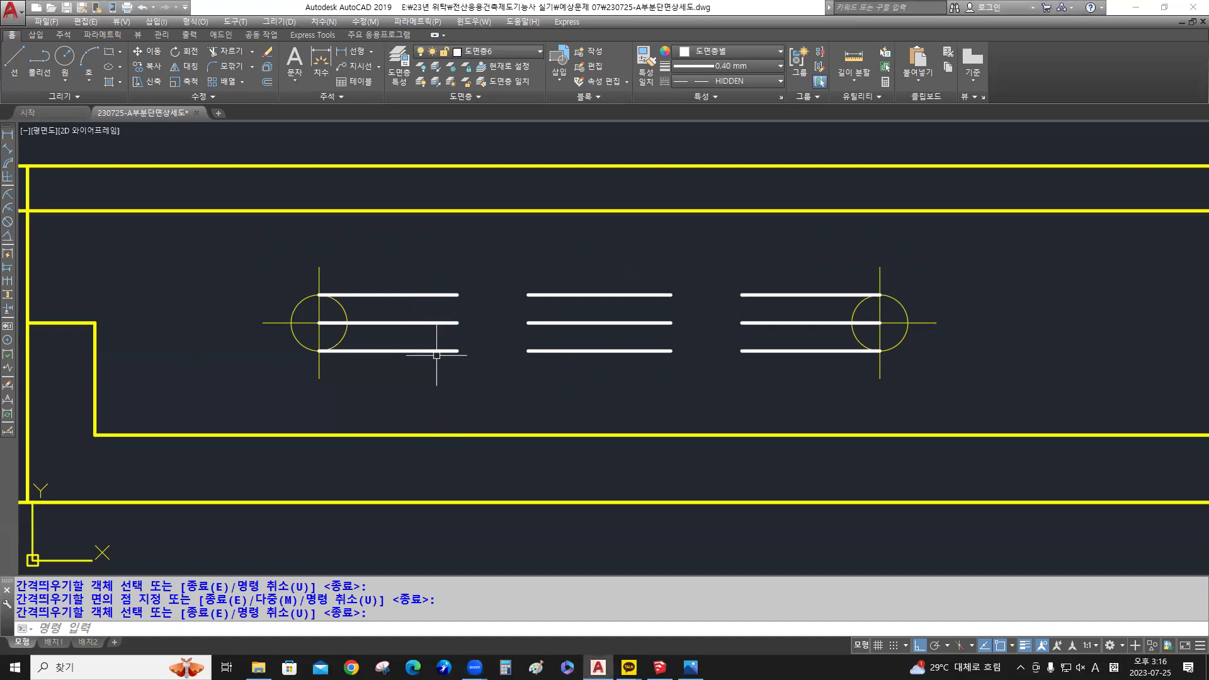
# Delete the original centre hidden line between the two offset lines
pyautogui.press('Return')
pyautogui.click(409, 322)
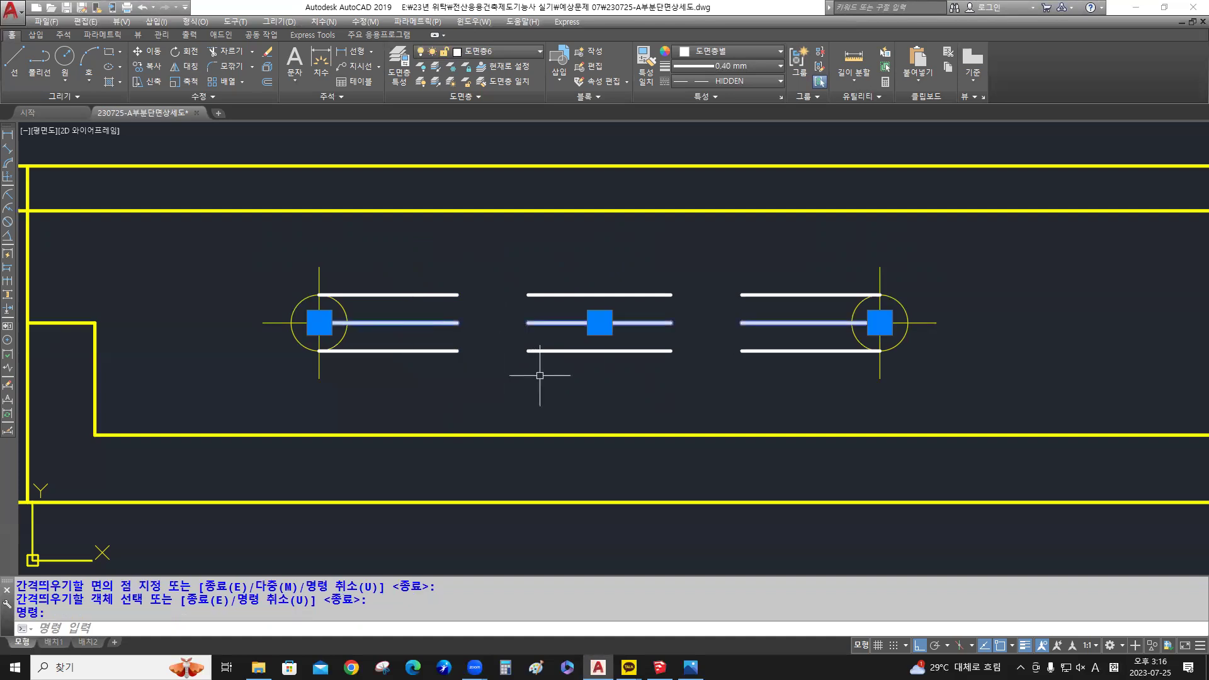
pyautogui.press('Delete')
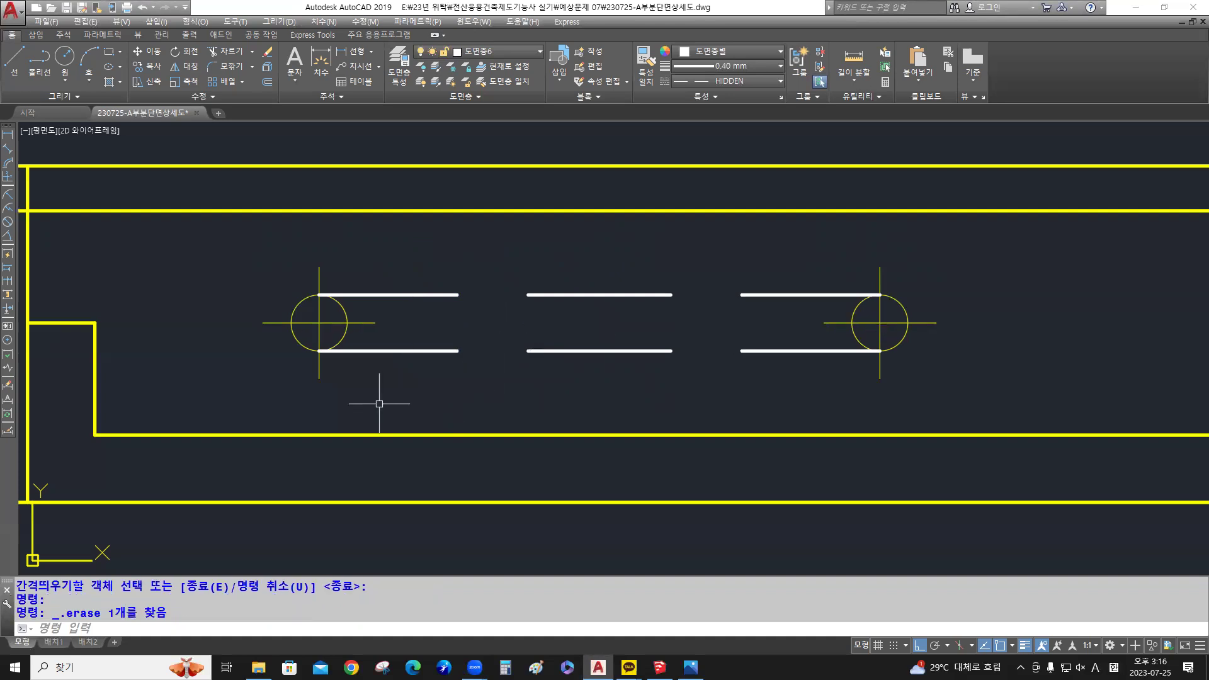
# Examine the floor plan image around the 용머리선 line to see how far the section line runs past it
pyautogui.scroll(-5, 377, 399)
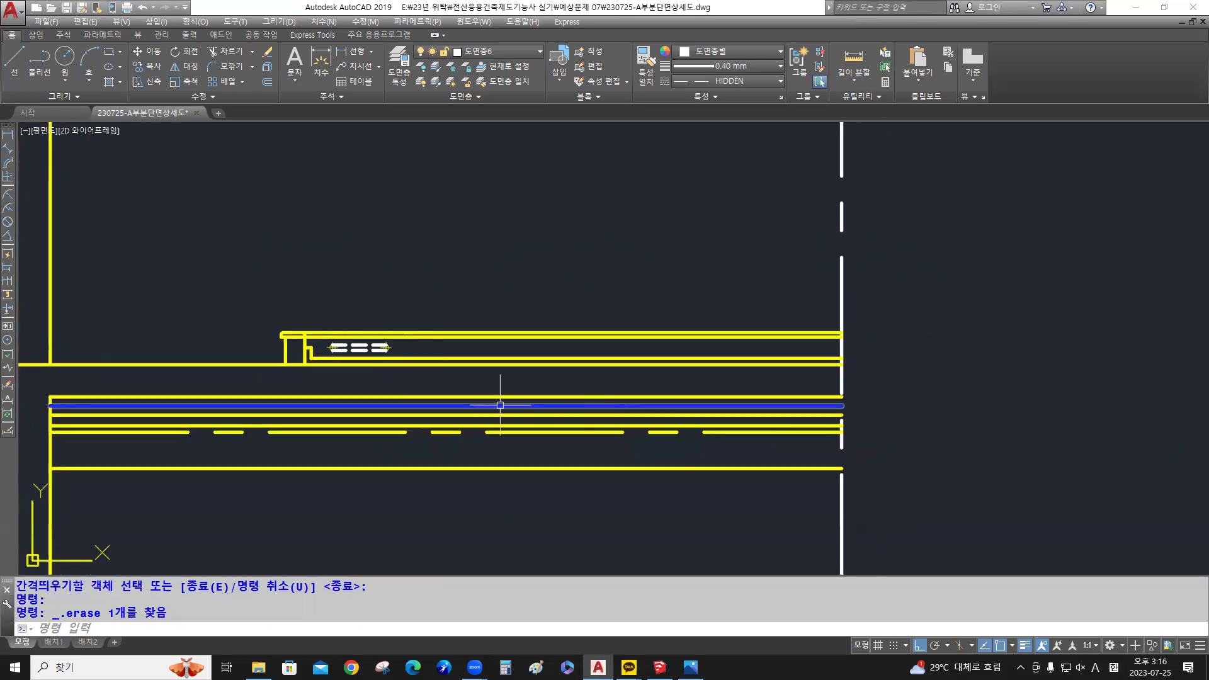
pyautogui.scroll(-3, 415, 385)
pyautogui.moveTo(412, 386); pyautogui.dragTo(411, 365, button='middle')
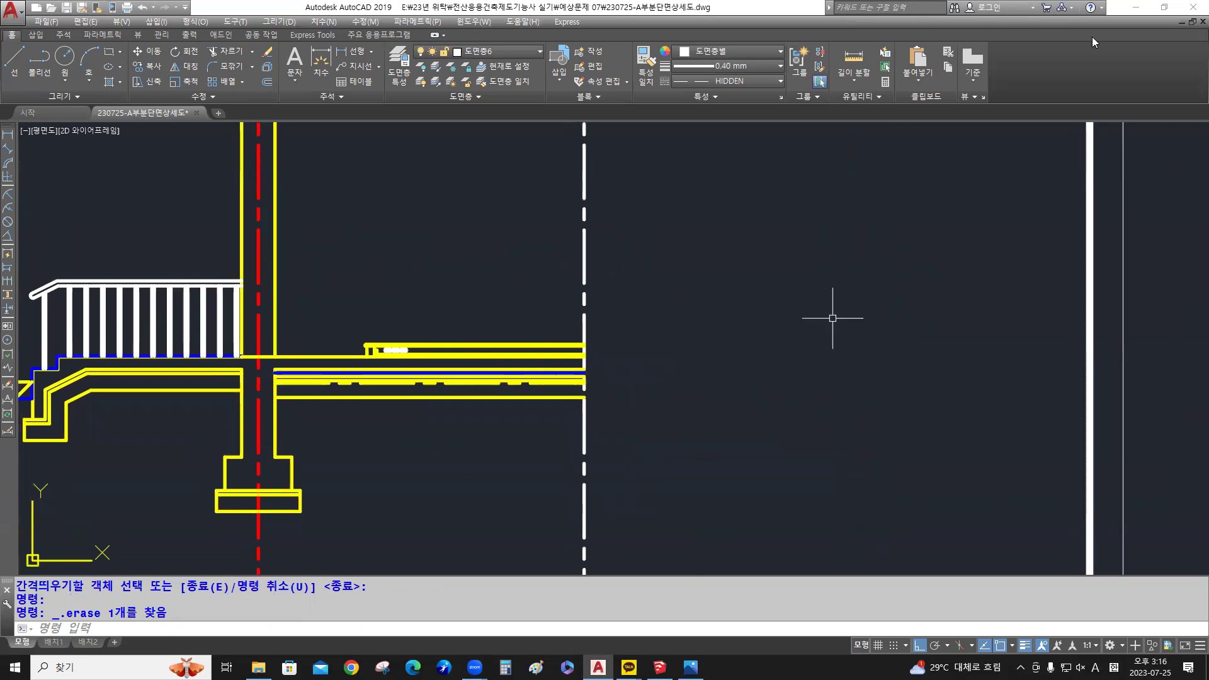
pyautogui.click(1164, 7)
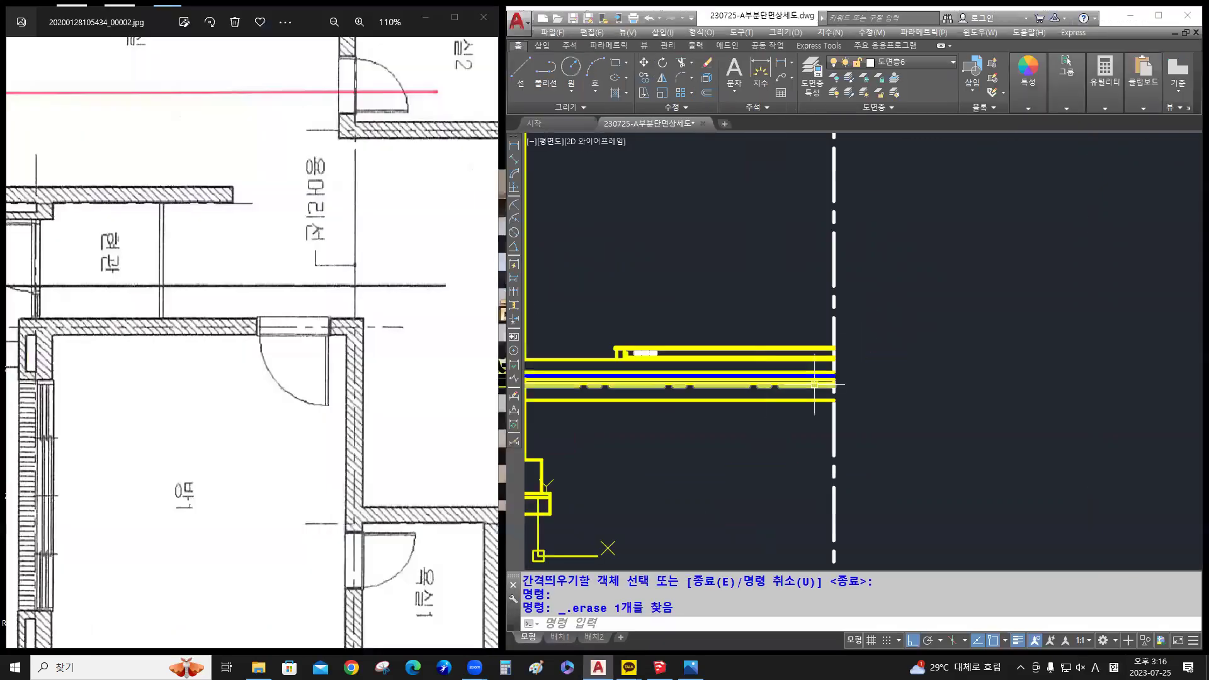
pyautogui.moveTo(358, 357); pyautogui.dragTo(236, 341)
pyautogui.moveTo(319, 346); pyautogui.dragTo(269, 311)
pyautogui.scroll(5, 271, 312)
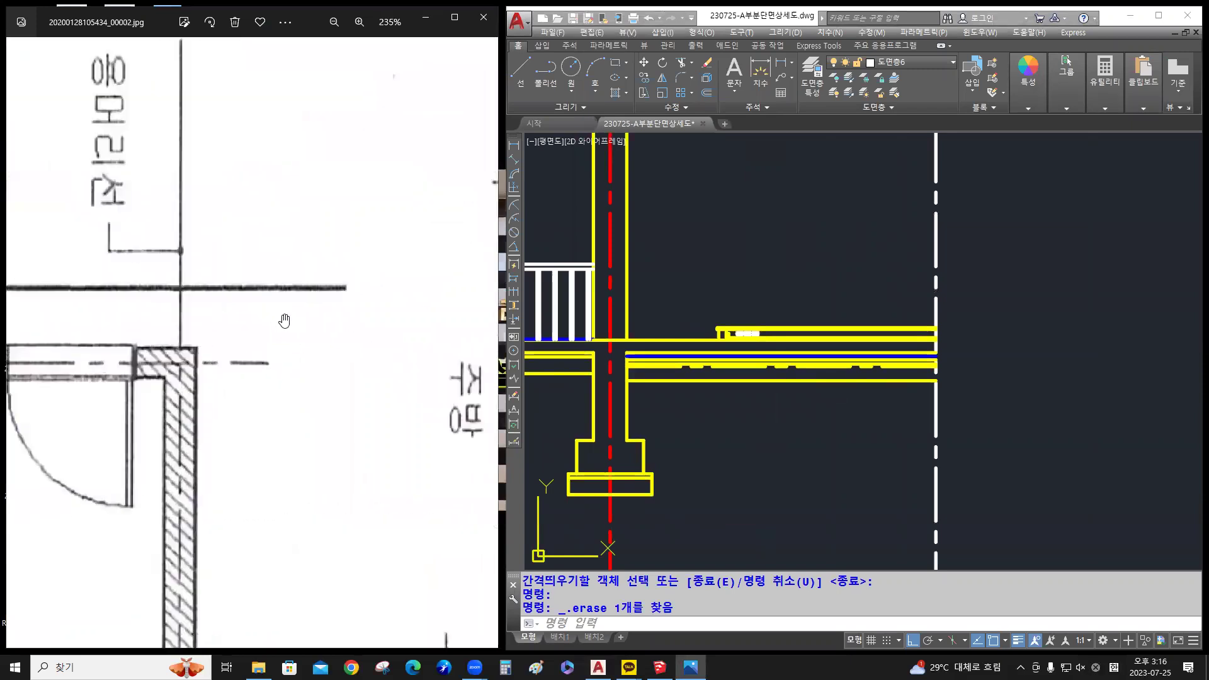
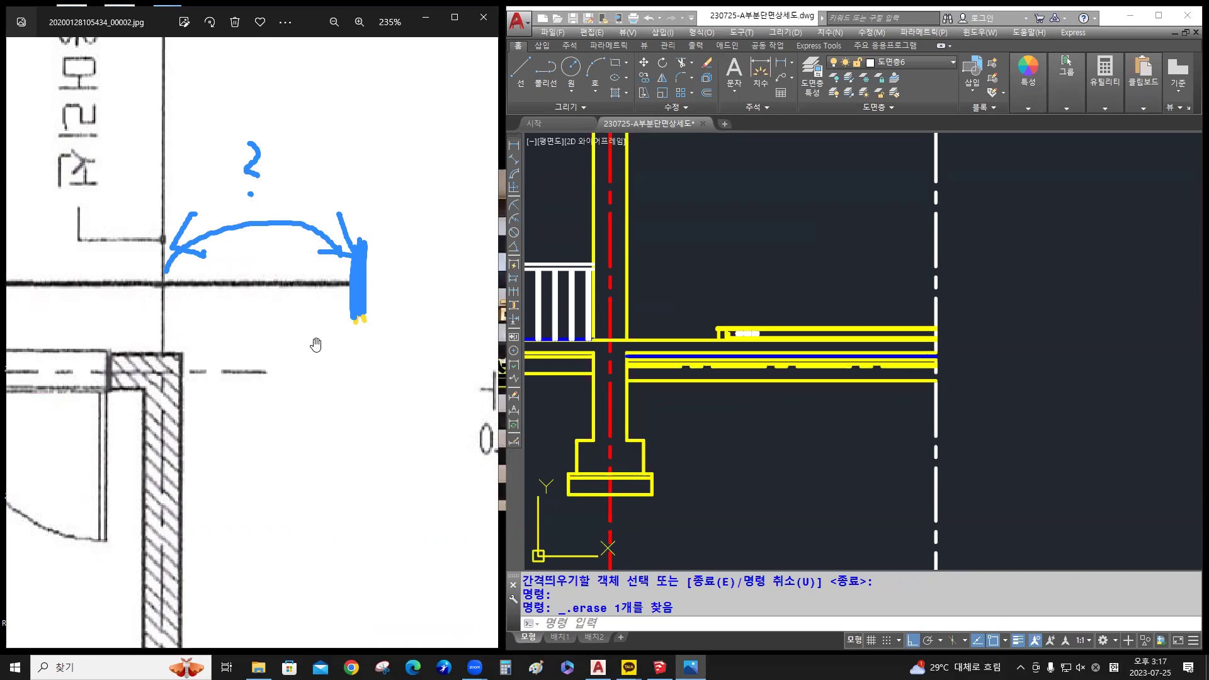
# Offset the white vertical dash-dot line 1100 to the right
pyautogui.click(858, 403)
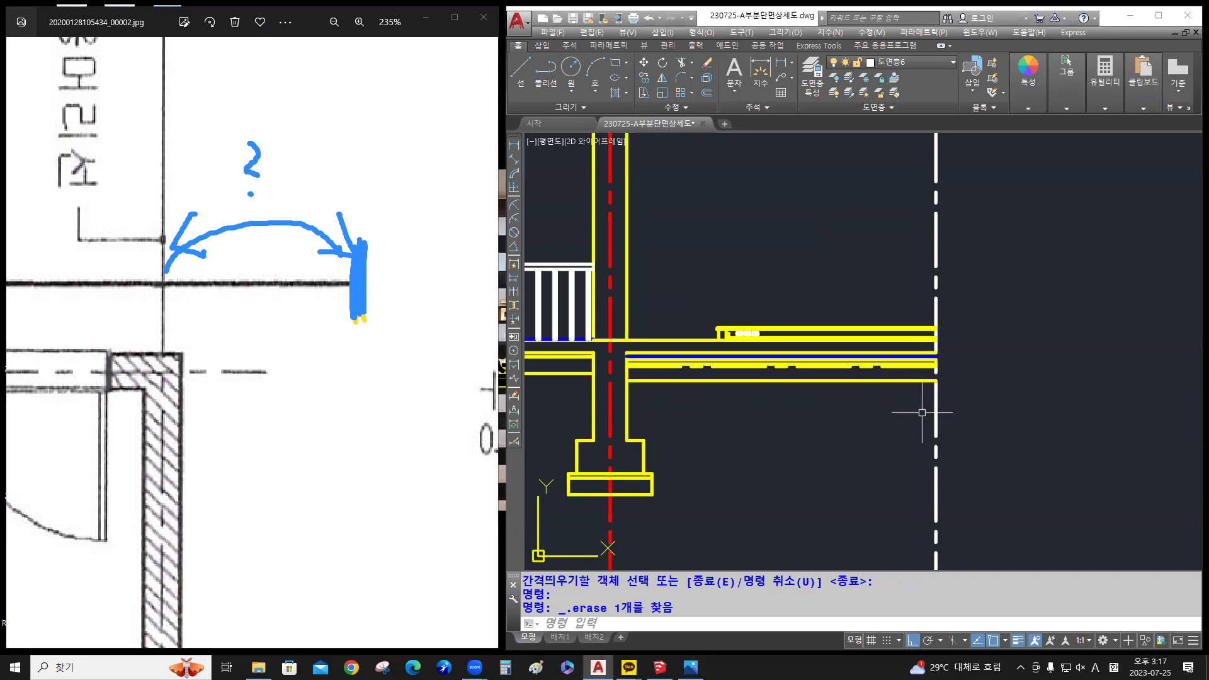
pyautogui.moveTo(921, 413); pyautogui.dragTo(806, 411, button='middle')
pyautogui.write('o')
pyautogui.press('Return')
pyautogui.write('1100')
pyautogui.press('Return')
pyautogui.click(818, 412)
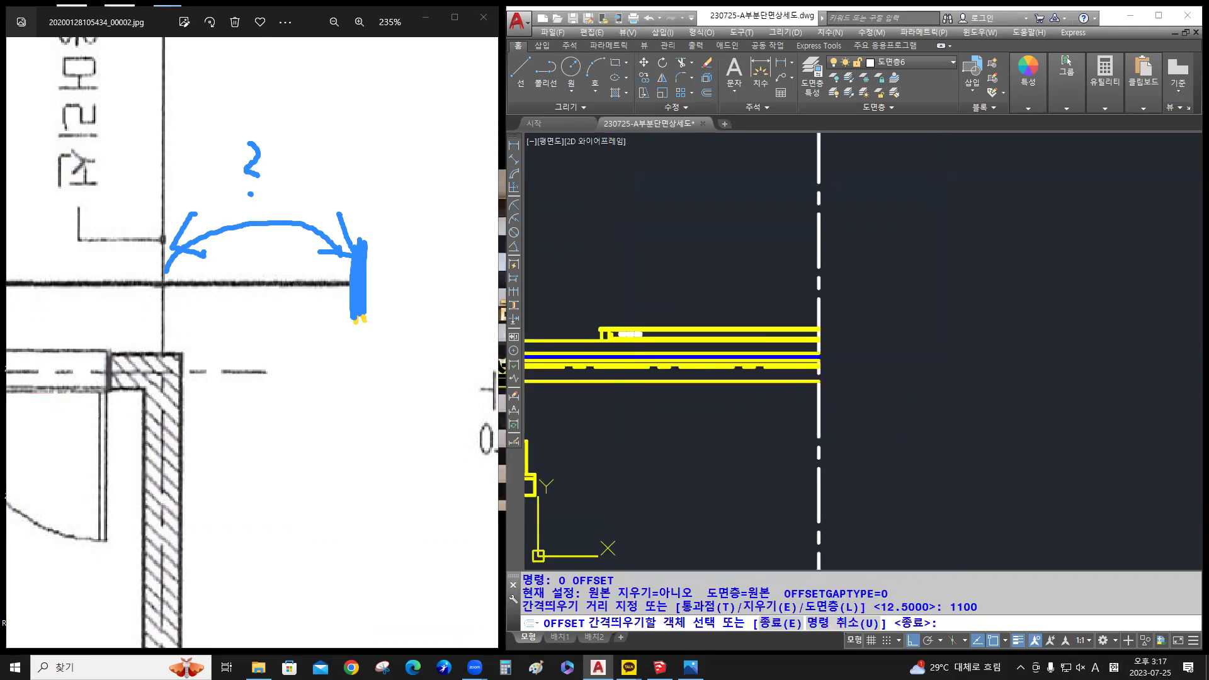
pyautogui.click(905, 413)
pyautogui.press('Return')
# Move the new vertical offset line to layer 도면층5 and set its color to 도면층별
pyautogui.click(928, 393)
pyautogui.click(888, 286)
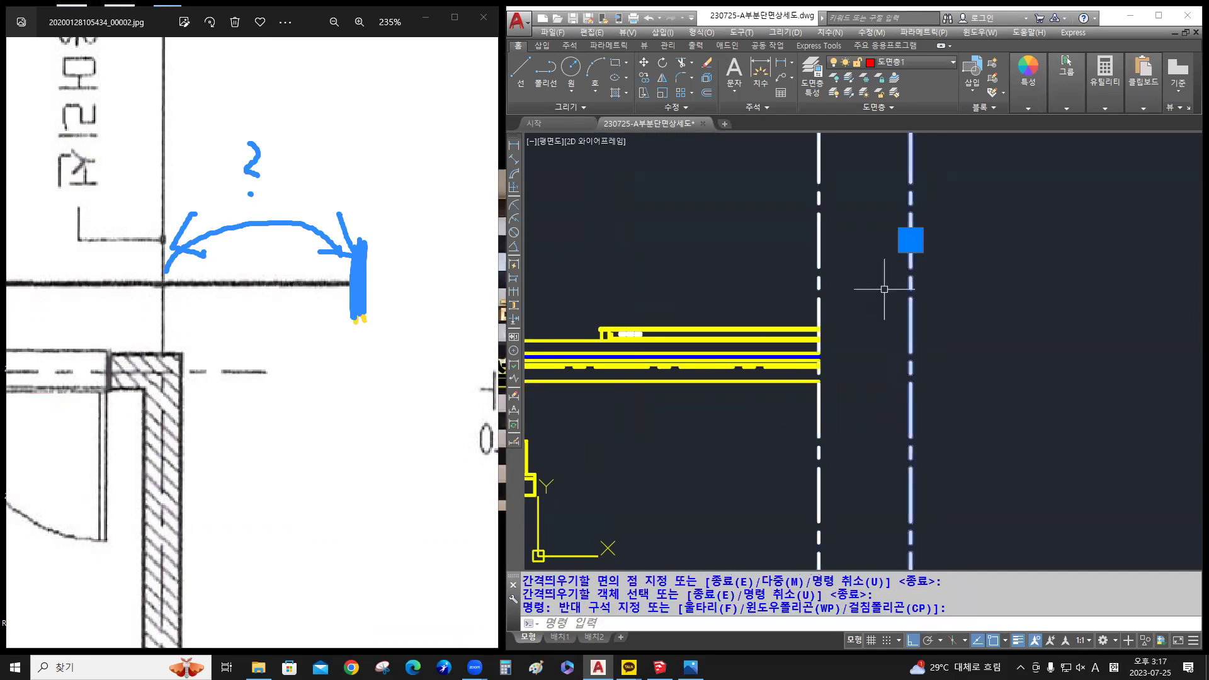
pyautogui.click(921, 63)
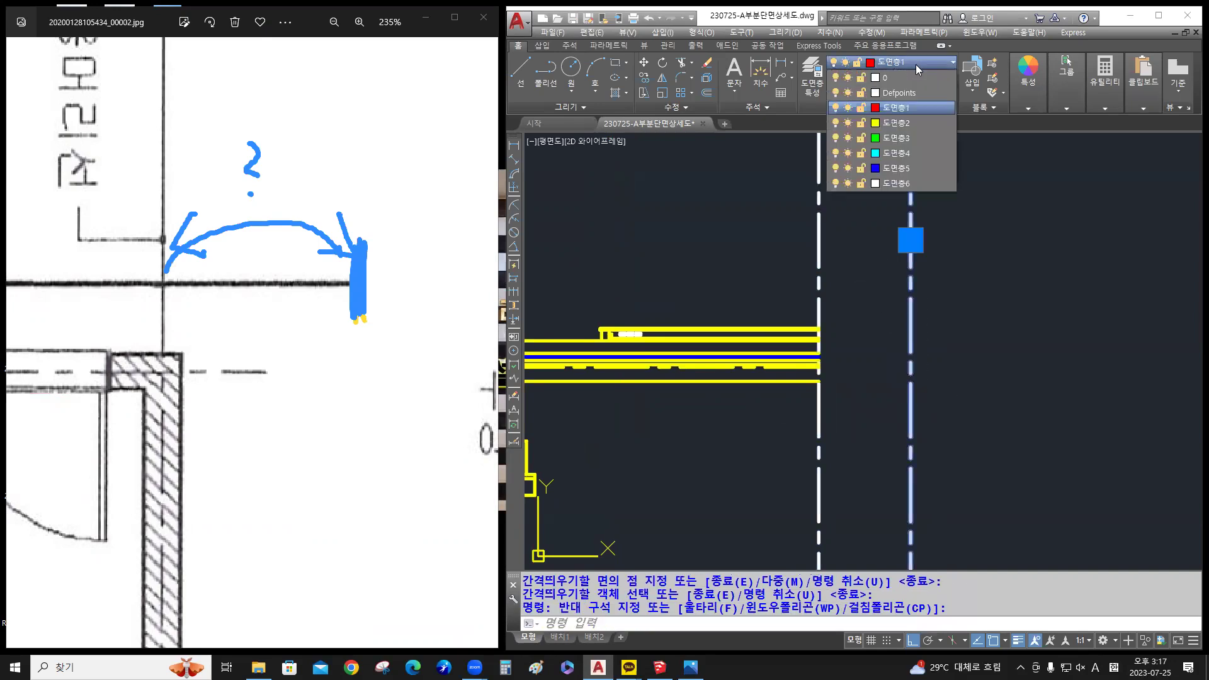
pyautogui.click(897, 169)
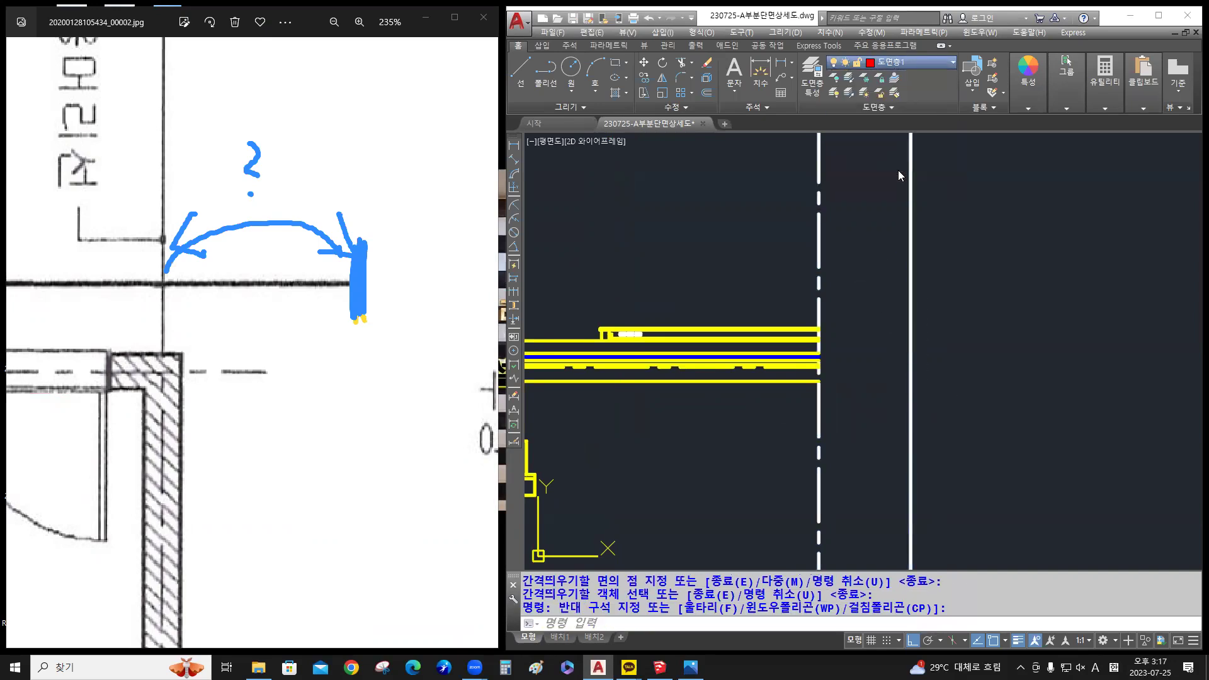
pyautogui.click(1030, 103)
pyautogui.click(1108, 123)
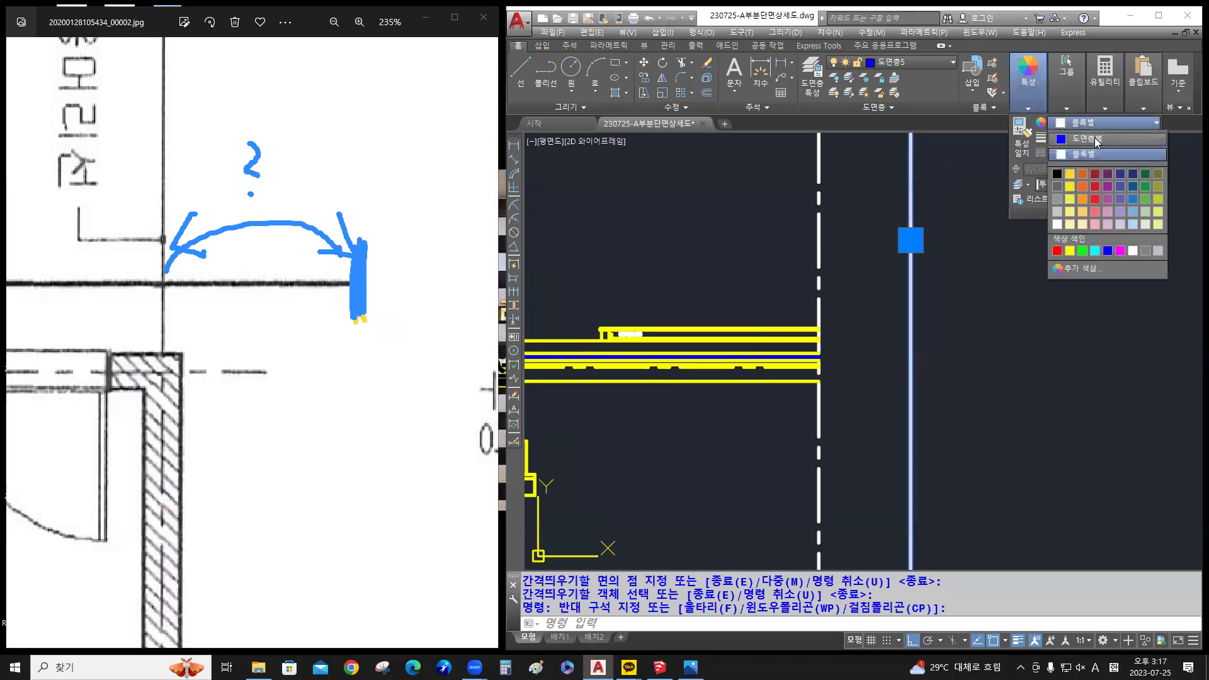
pyautogui.click(1093, 141)
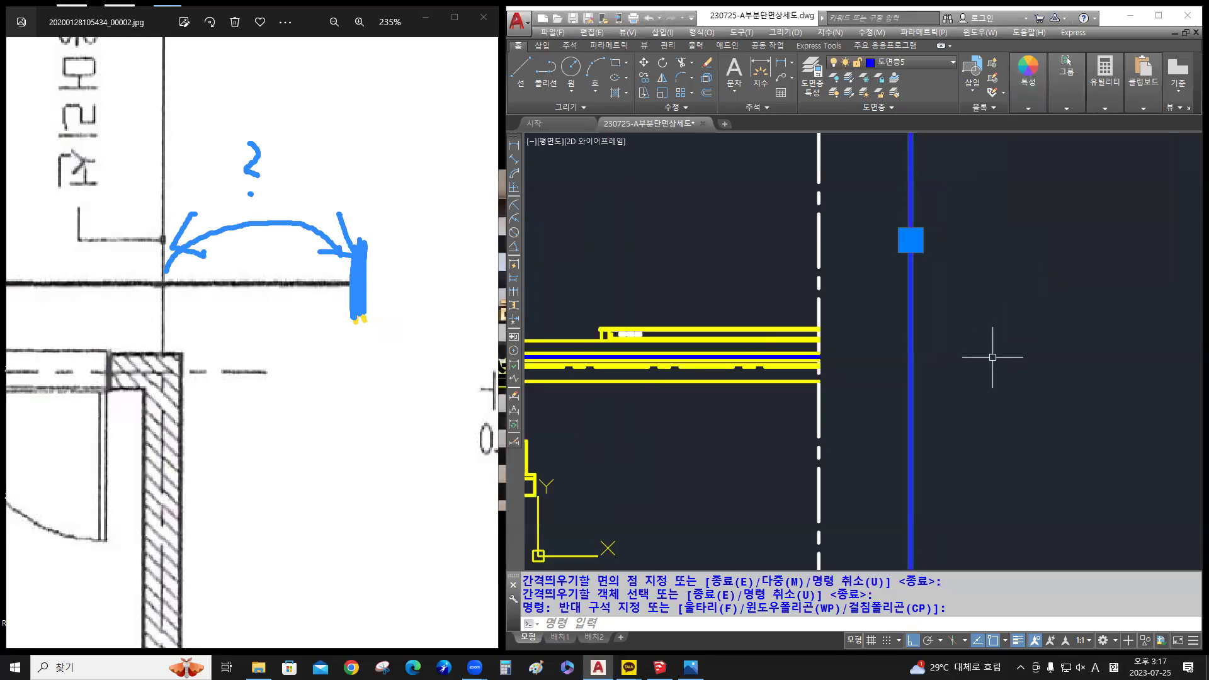
pyautogui.press('Escape')
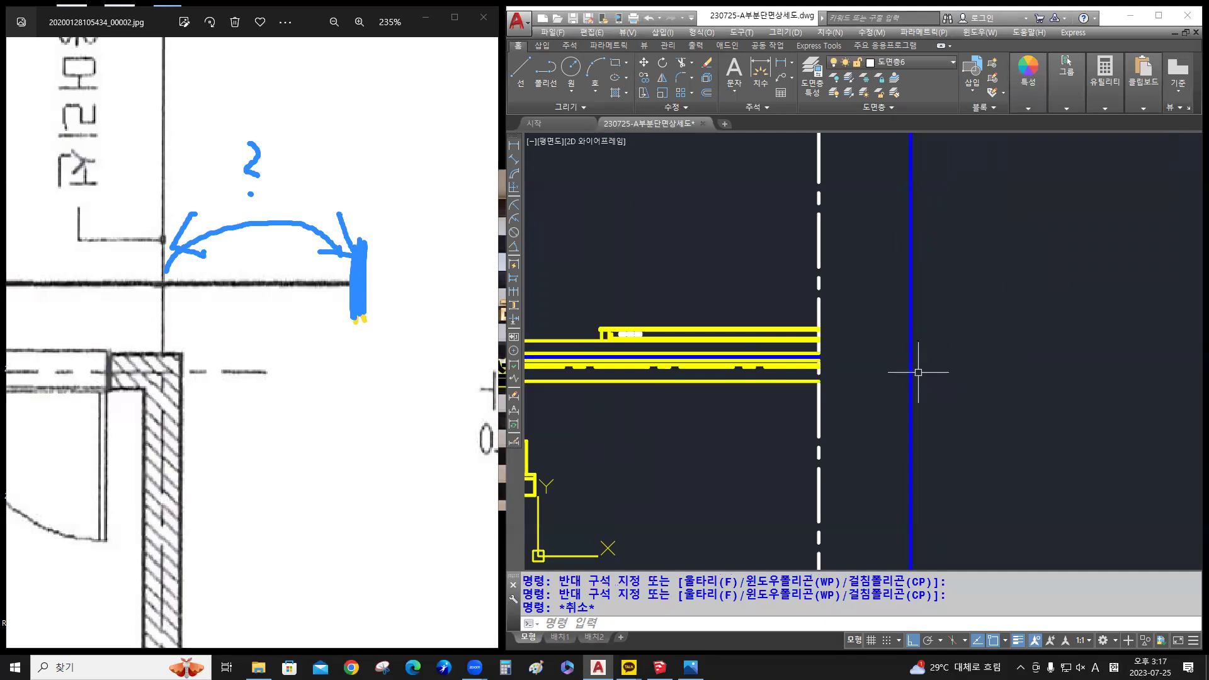
pyautogui.click(953, 431)
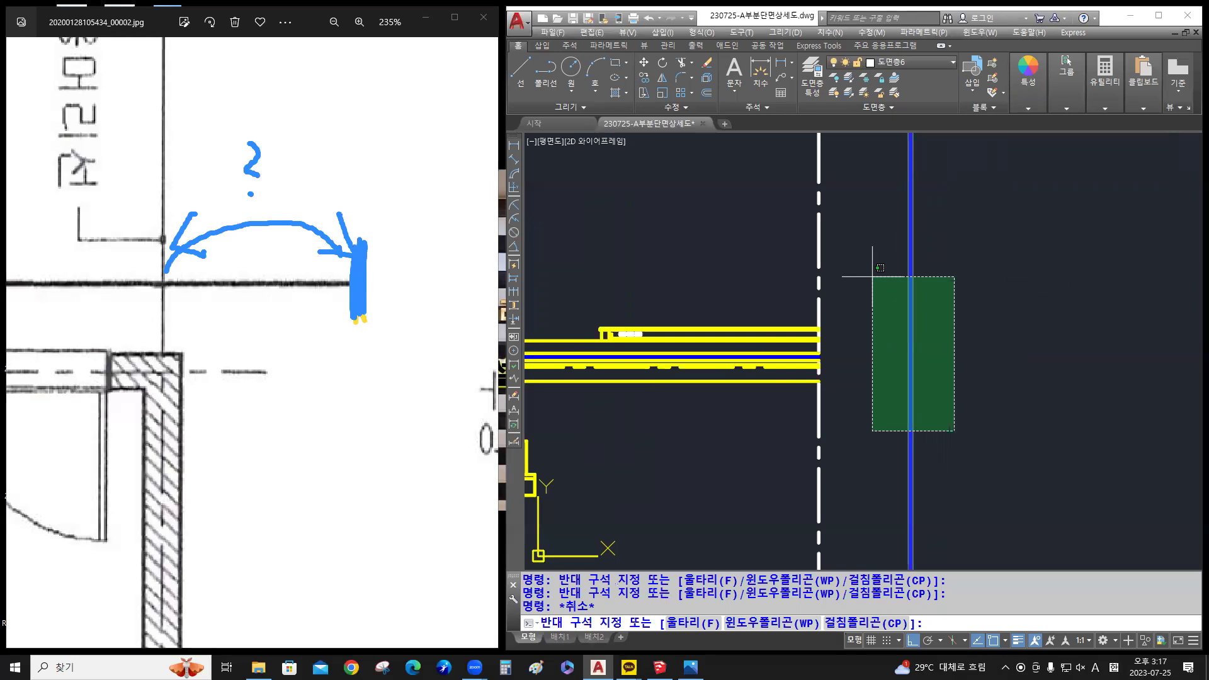
pyautogui.press('Escape')
pyautogui.click(939, 429)
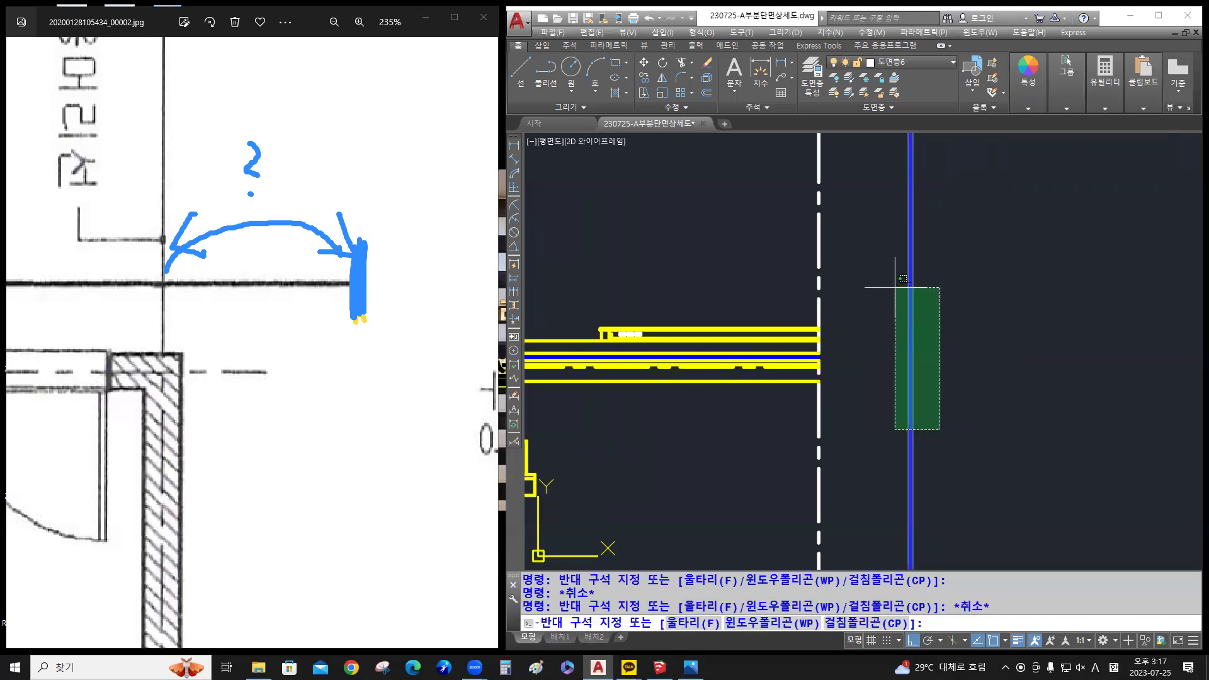
pyautogui.press('Escape')
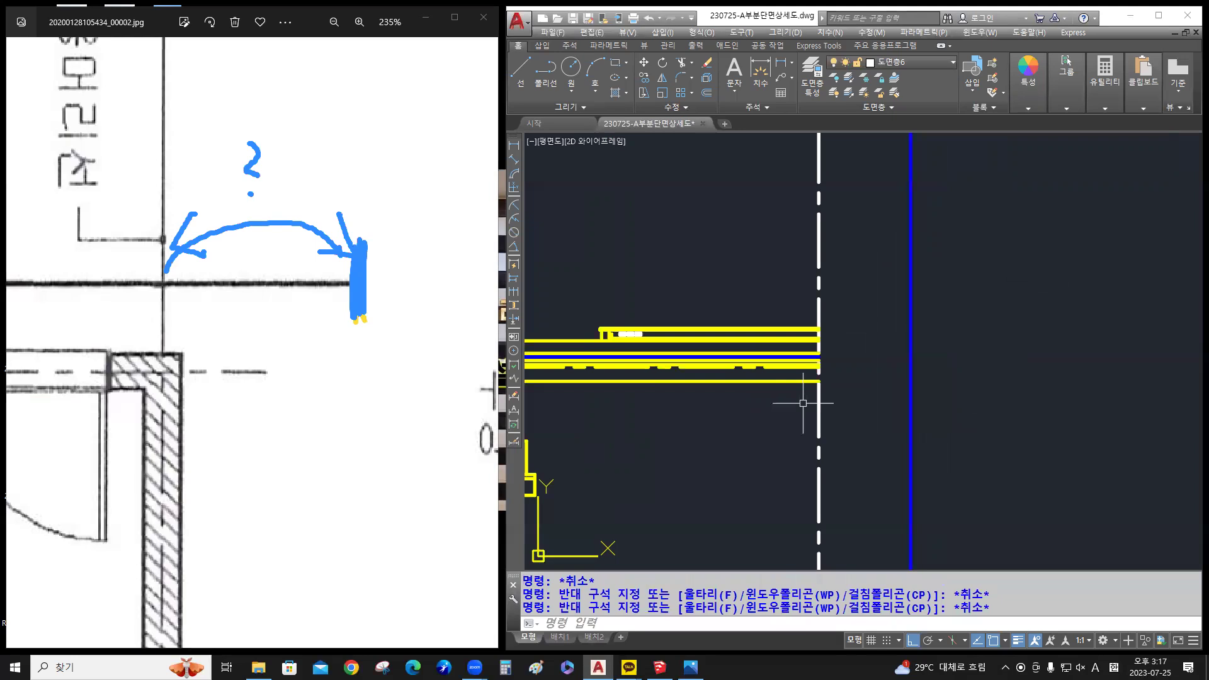
# Extend the horizontal floor and slab lines to the blue vertical boundary line
pyautogui.click(803, 403)
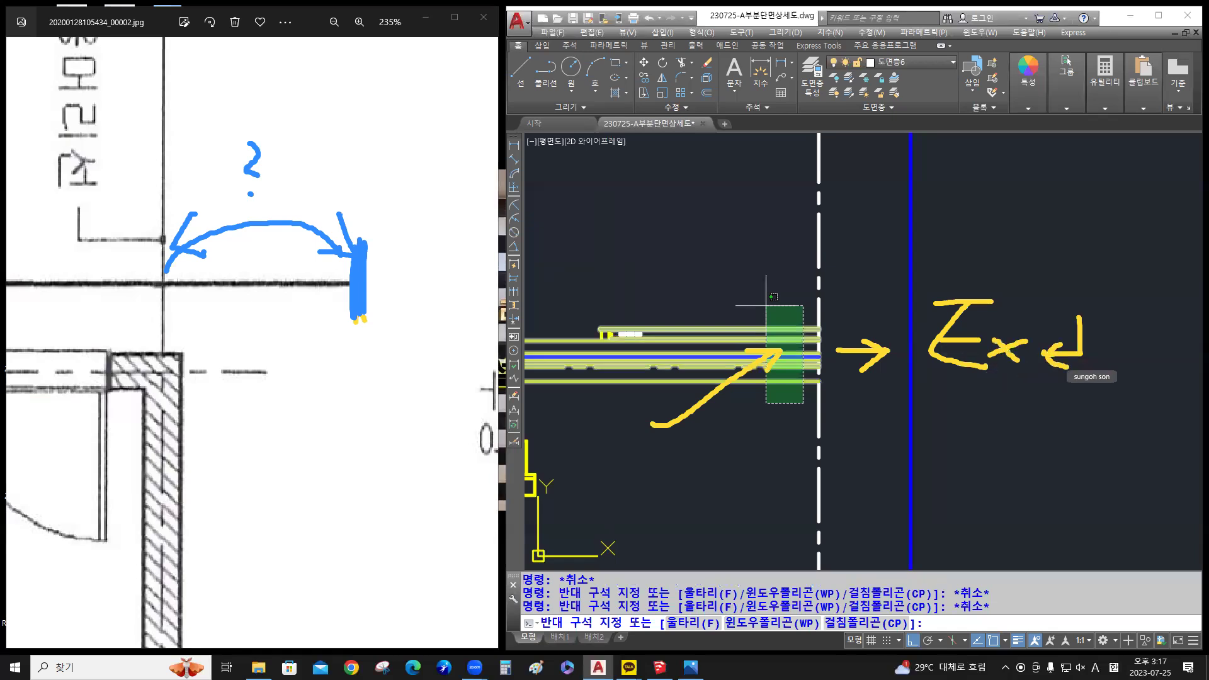
pyautogui.press('Return')
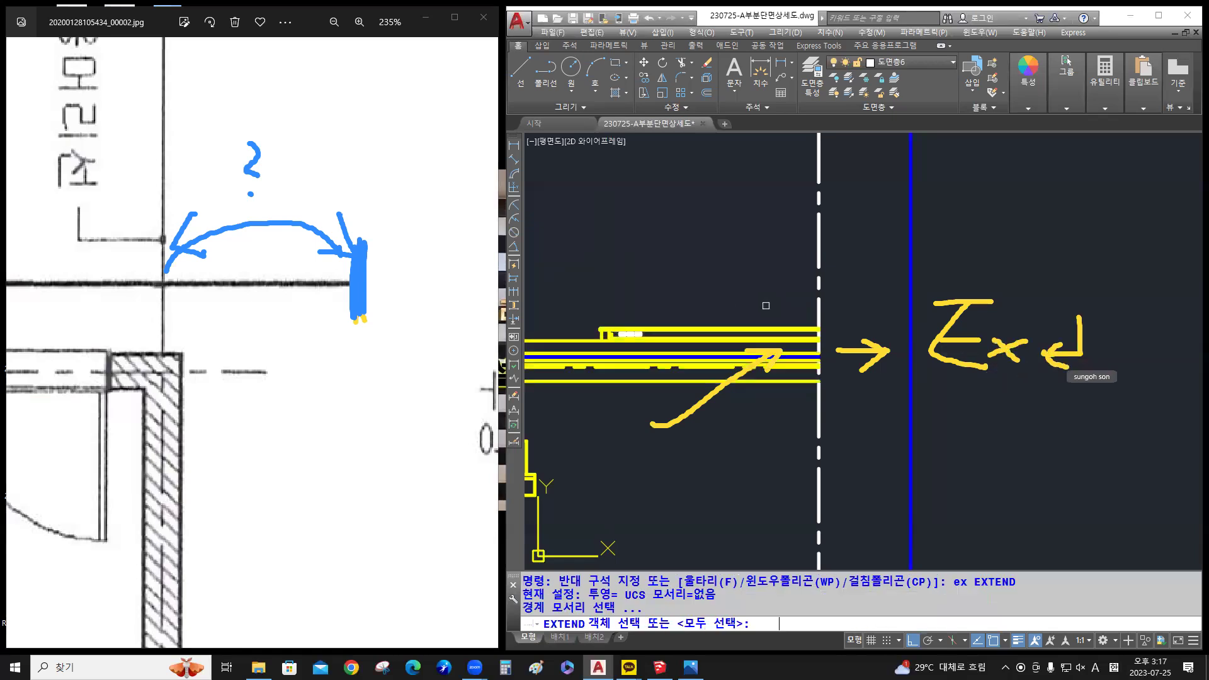
pyautogui.click(911, 401)
pyautogui.press('Return')
pyautogui.click(792, 405)
pyautogui.click(760, 281)
pyautogui.press('Return')
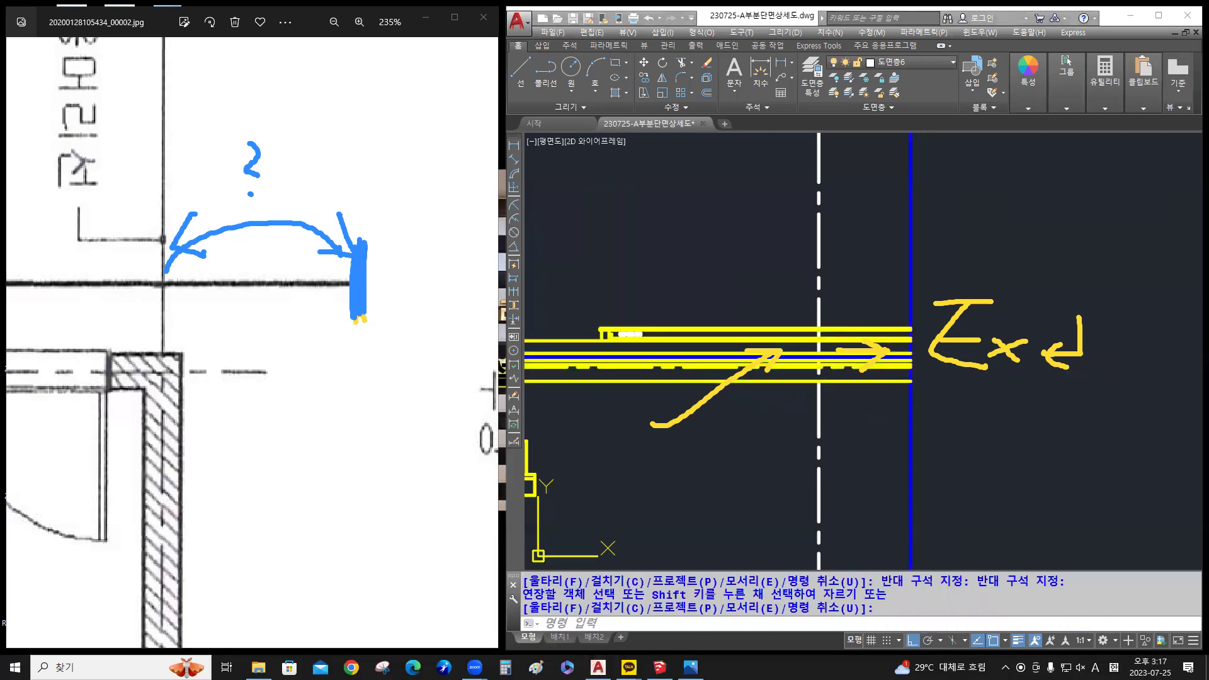
pyautogui.moveTo(351, 280)
pyautogui.mouseDown()
pyautogui.moveTo(118, 231)
pyautogui.moveTo(238, 216)
pyautogui.mouseUp()
pyautogui.moveTo(663, 319)
pyautogui.mouseDown()
pyautogui.moveTo(702, 423)
pyautogui.moveTo(944, 343)
pyautogui.moveTo(983, 304)
pyautogui.moveTo(862, 378)
pyautogui.mouseUp()
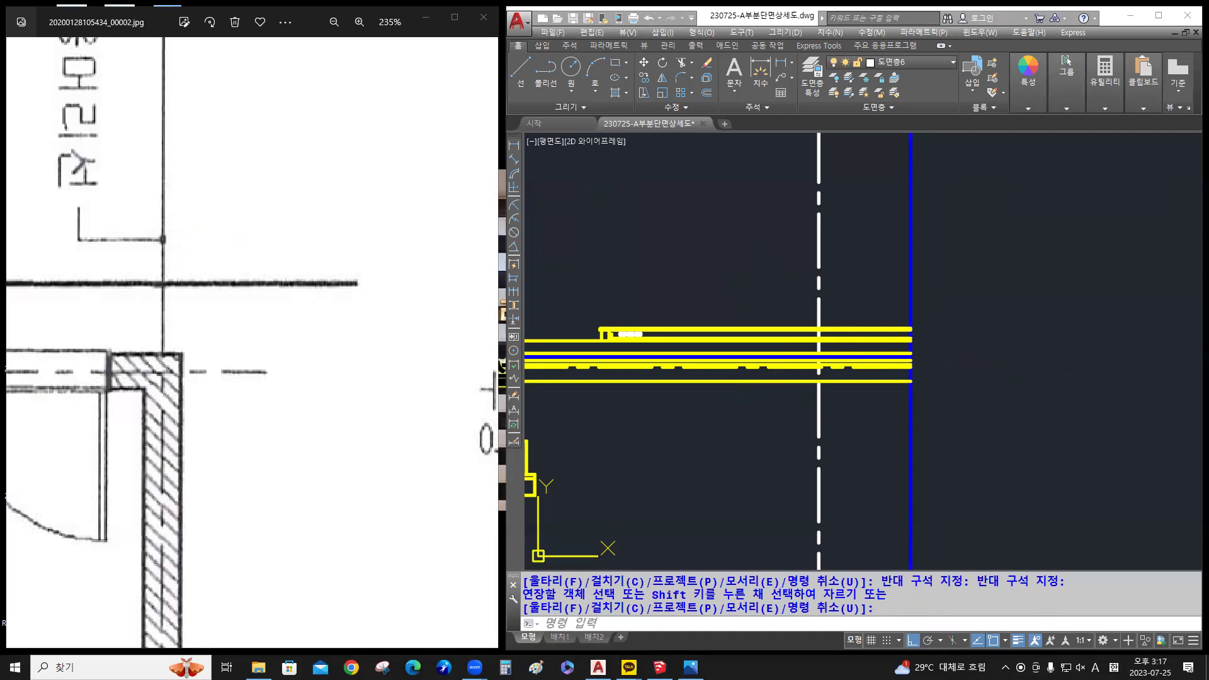
# Enlarge the drawing window and copy the heating pipe group at the raised floor's left end rightward by 500, 1000, 1500 and 2000
pyautogui.click(1159, 16)
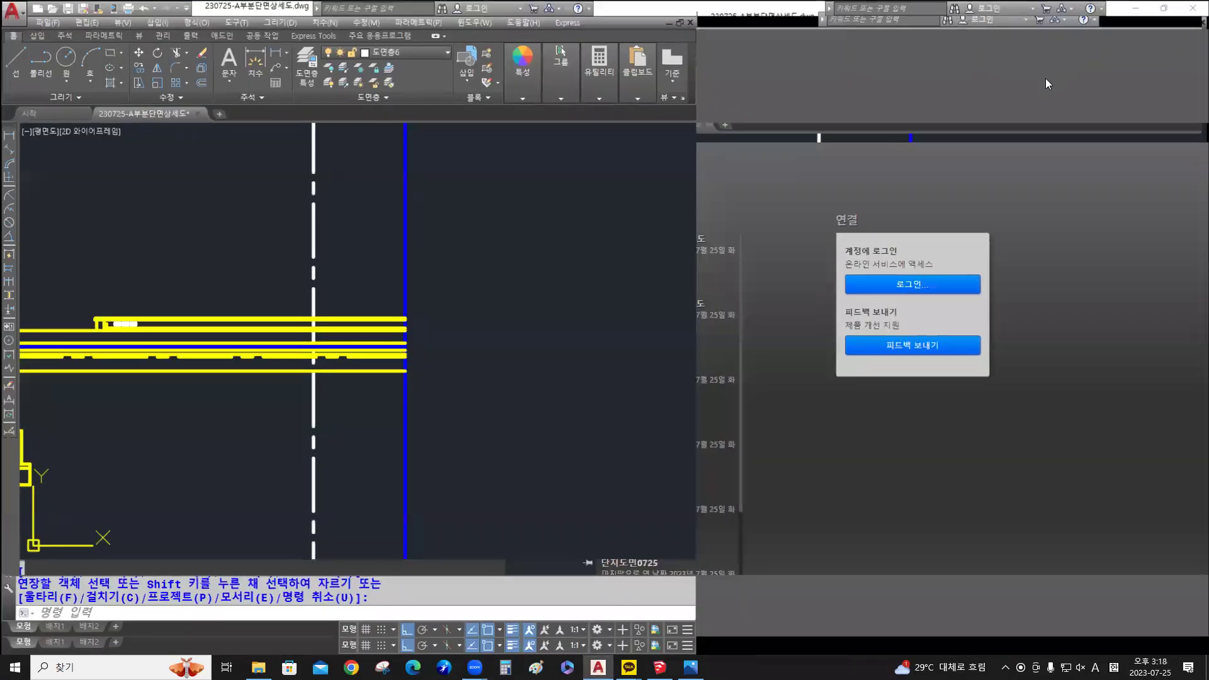
pyautogui.scroll(2, 423, 351)
pyautogui.moveTo(475, 345); pyautogui.dragTo(458, 325, button='middle')
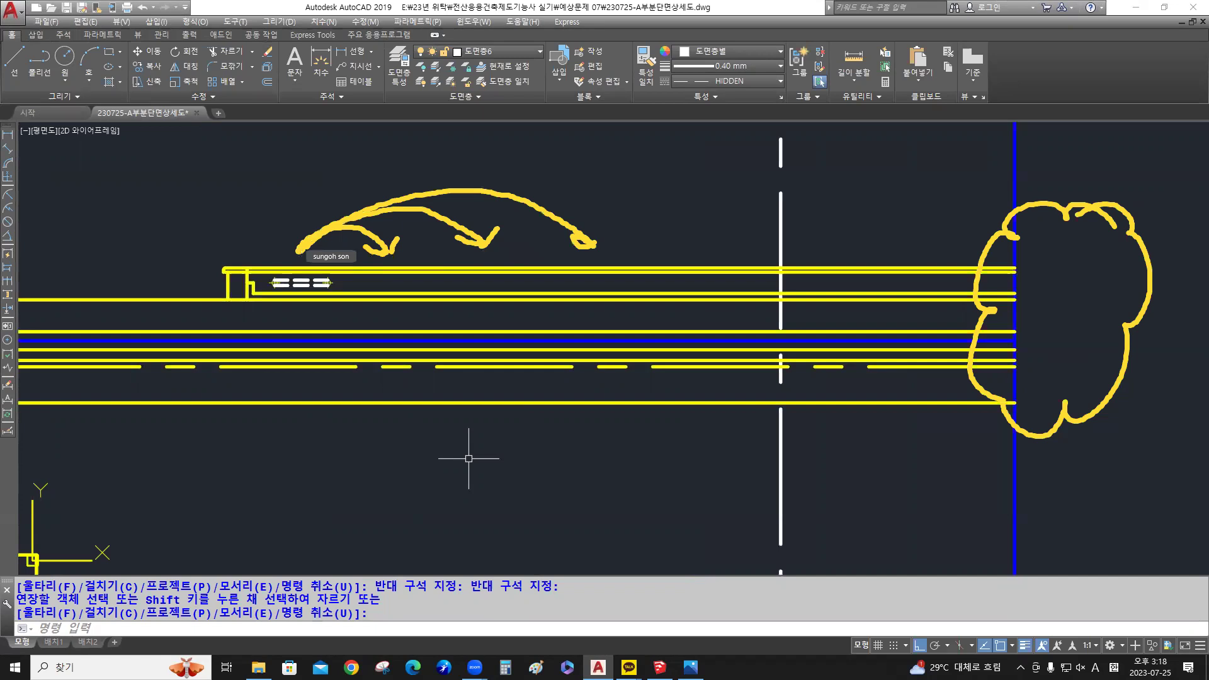
pyautogui.write('co')
pyautogui.press('Return')
pyautogui.click(261, 254)
pyautogui.click(365, 309)
pyautogui.press('Return')
pyautogui.click(322, 203)
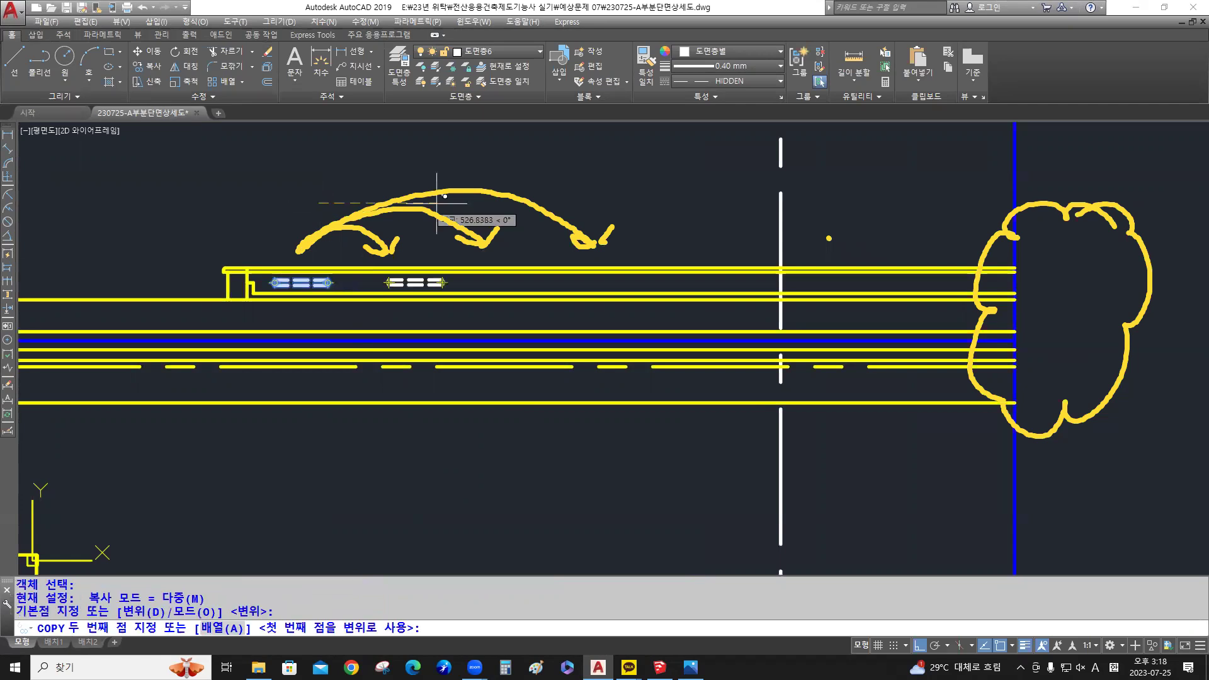
pyautogui.write('500')
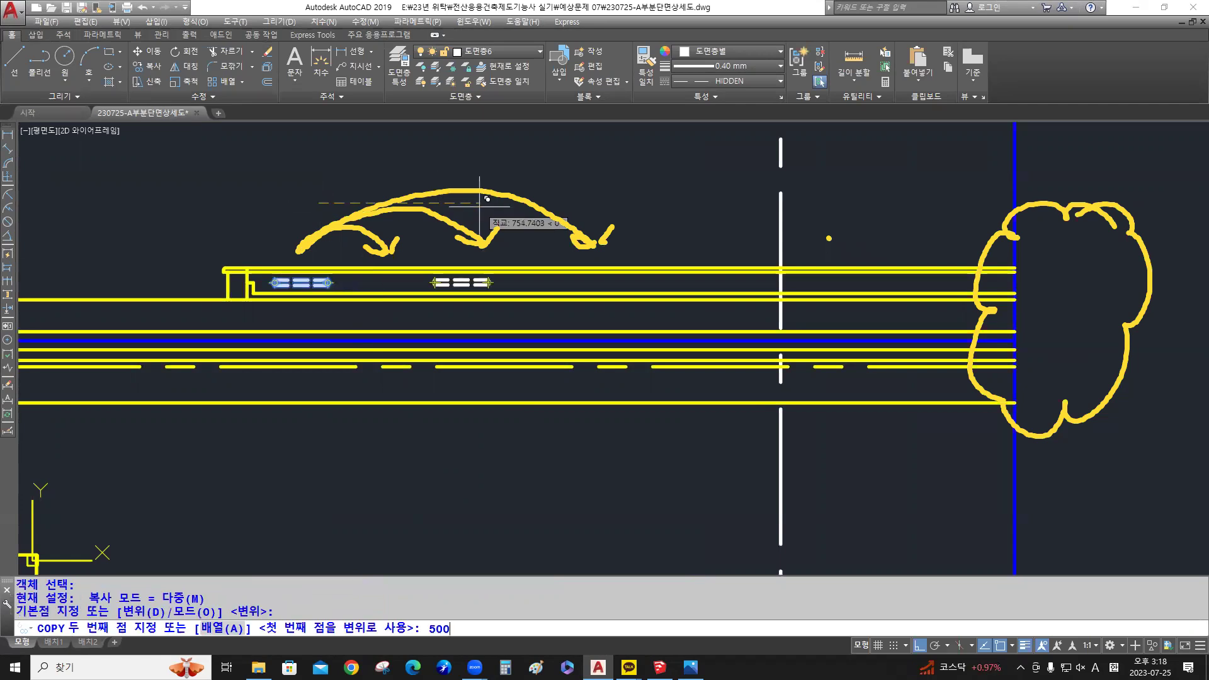
pyautogui.press('Return')
pyautogui.write('1000')
pyautogui.press('Return')
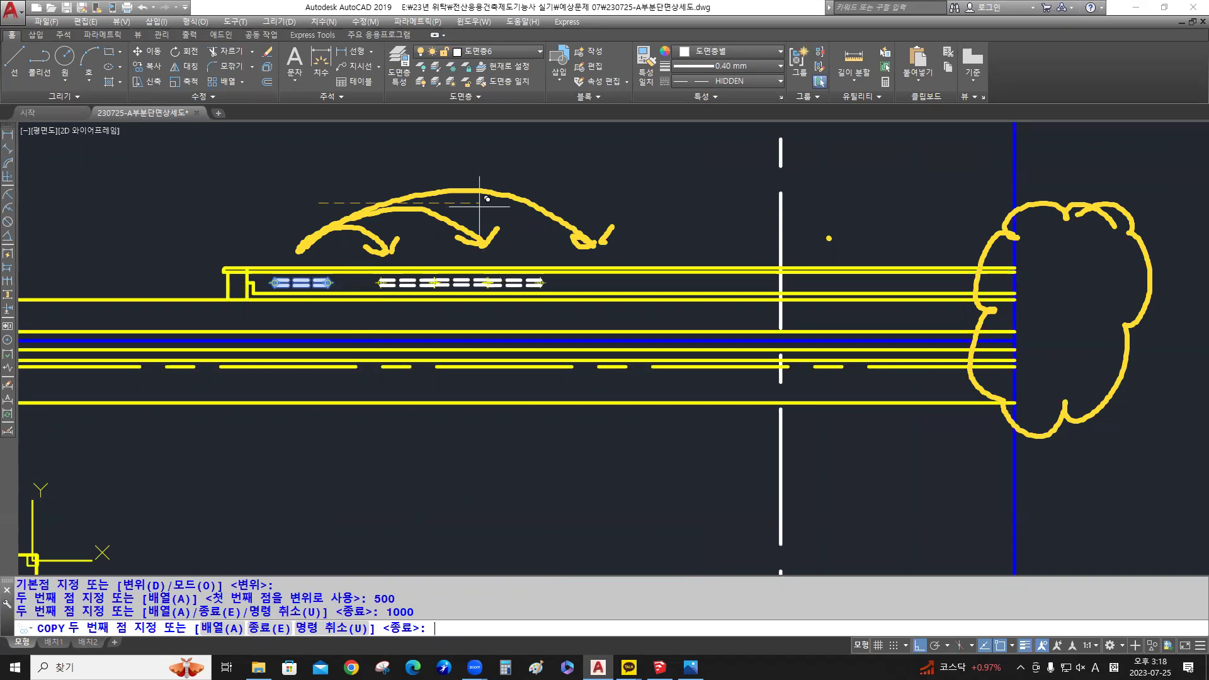
pyautogui.write('1500')
pyautogui.press('Return')
pyautogui.write('2000')
pyautogui.press('Return')
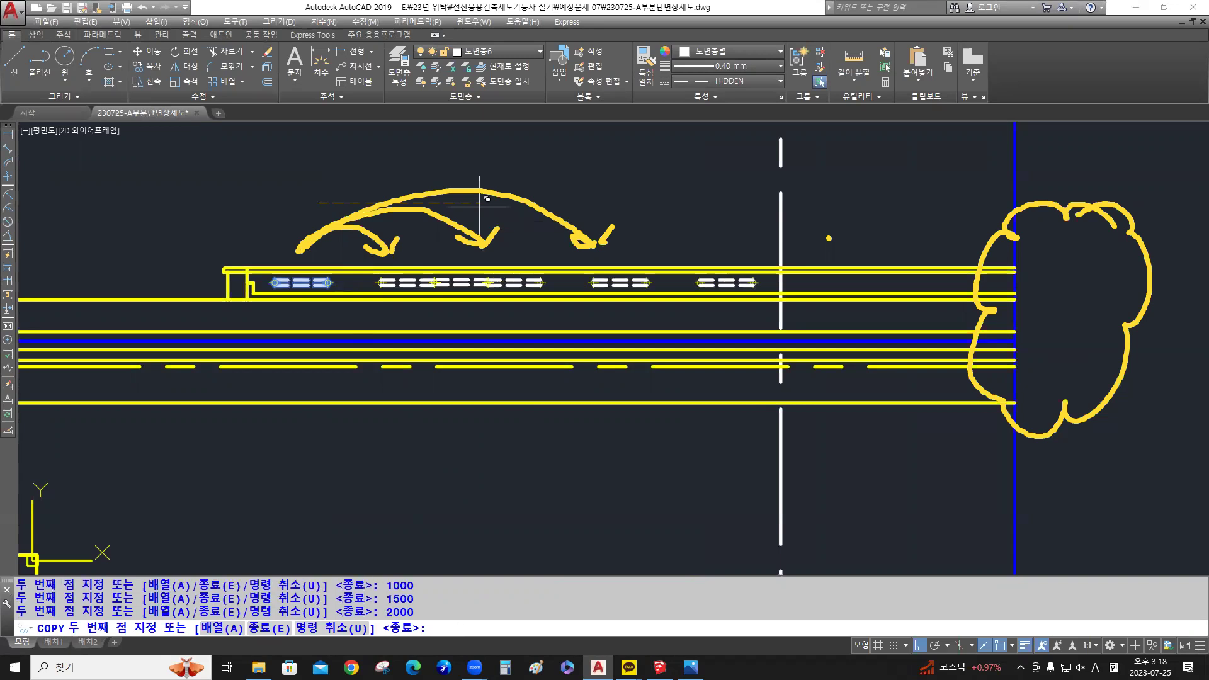
pyautogui.press('Return')
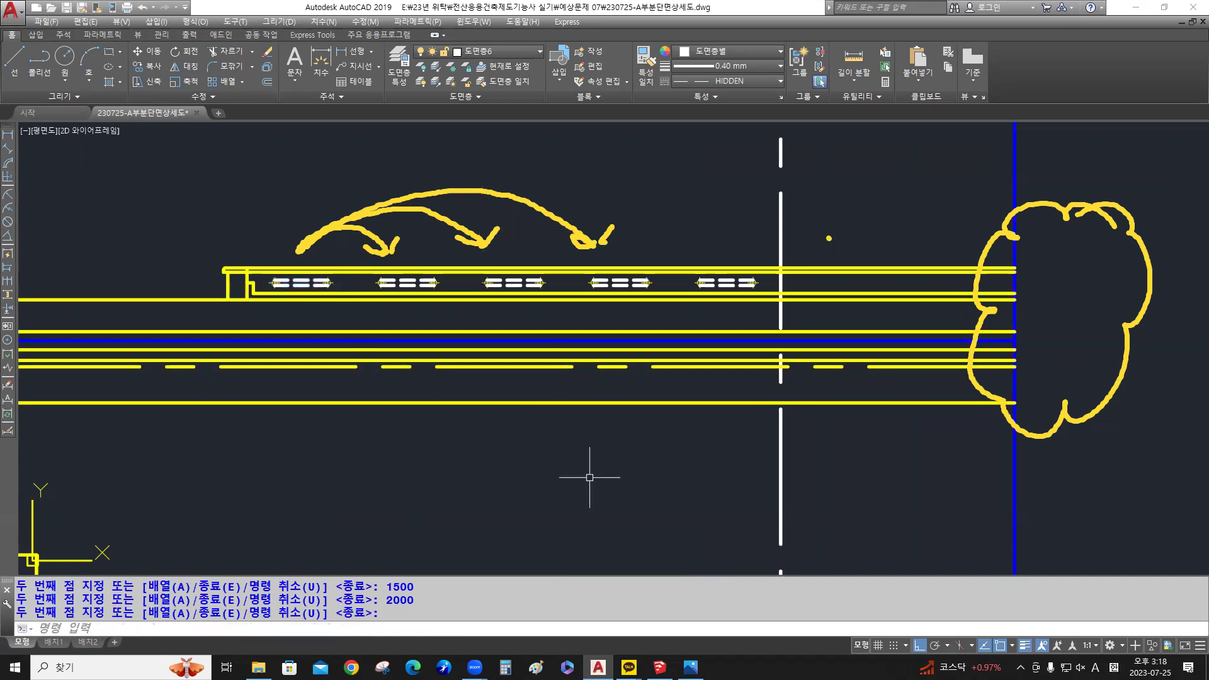
# Copy the rightmost heating pipe group farther right at distances of 500, 1000 and 1500
pyautogui.press('Return')
pyautogui.click(678, 232)
pyautogui.click(780, 315)
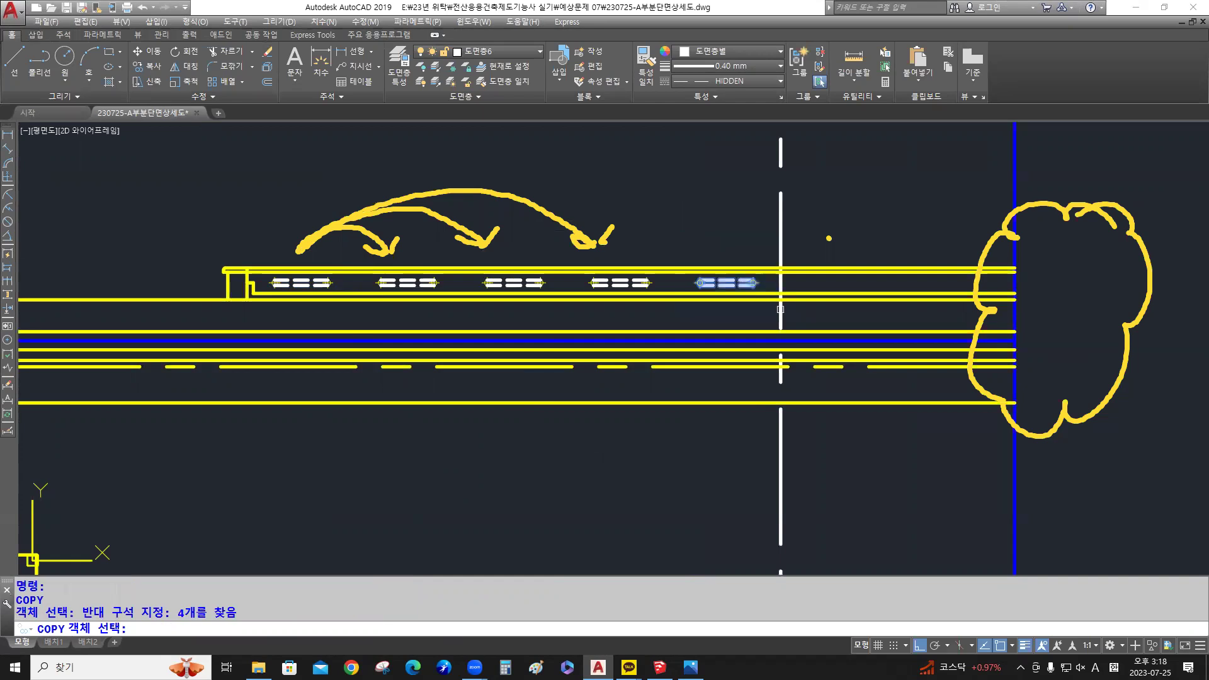
pyautogui.press('Return')
pyautogui.click(584, 196)
pyautogui.write('500')
pyautogui.press('Return')
pyautogui.write('1000')
pyautogui.press('Return')
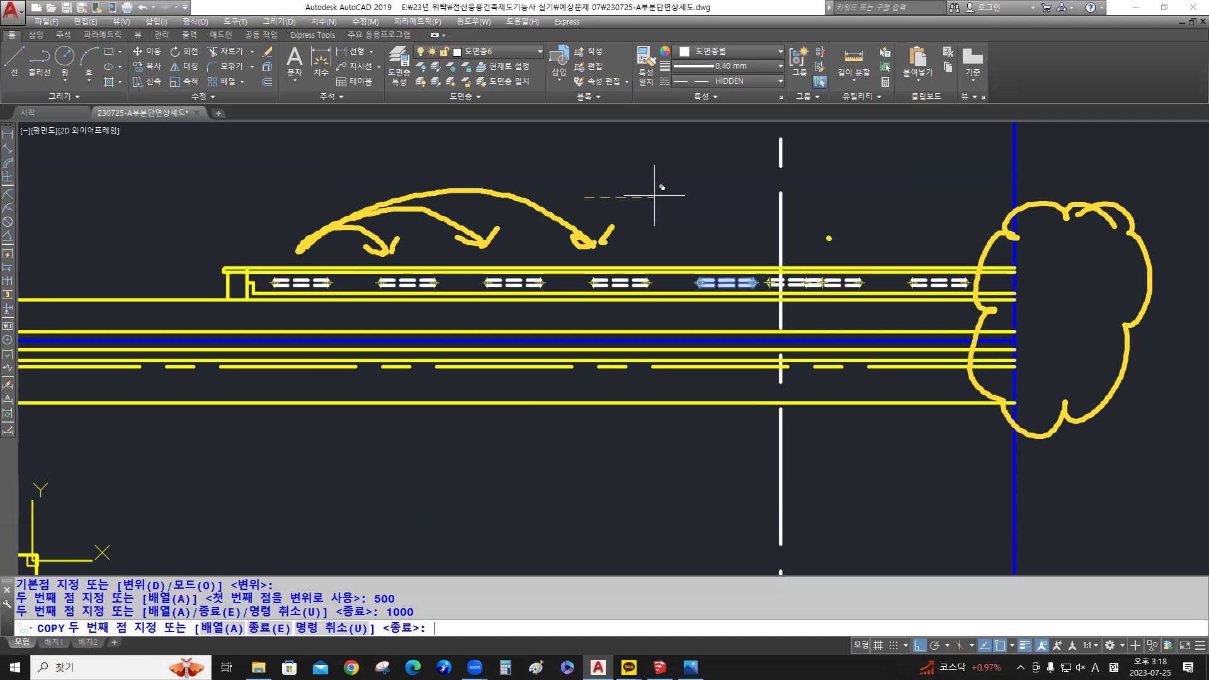
pyautogui.write('1500')
pyautogui.press('Return')
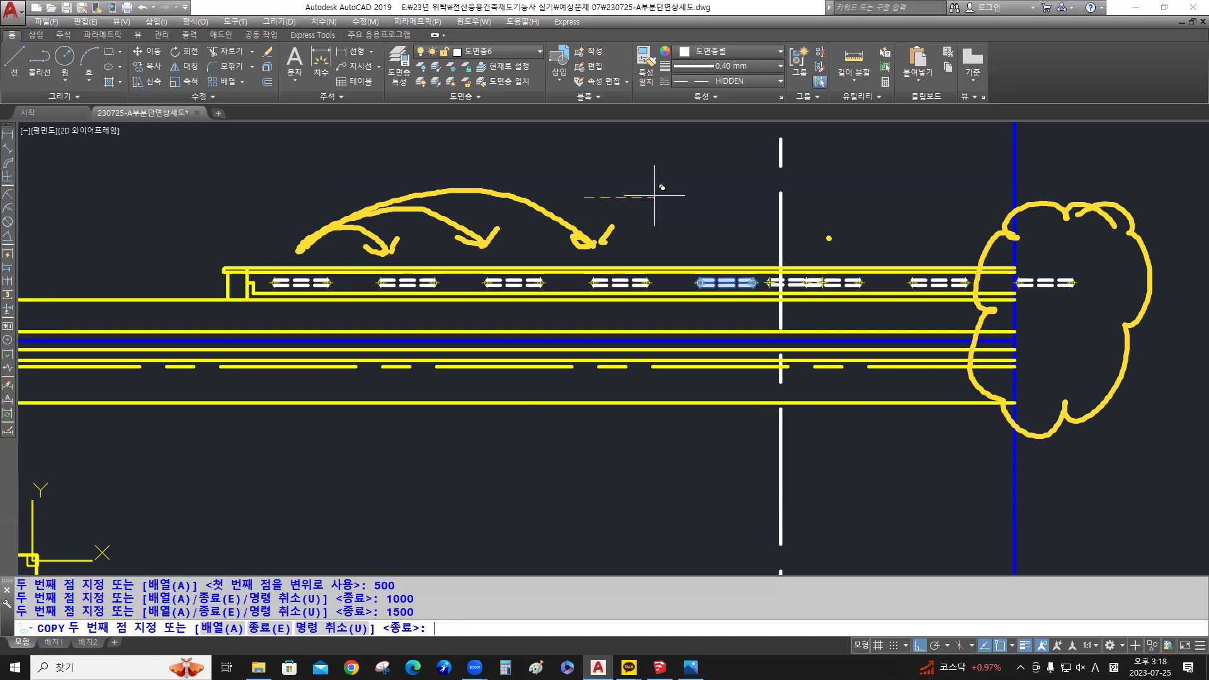
pyautogui.press('Return')
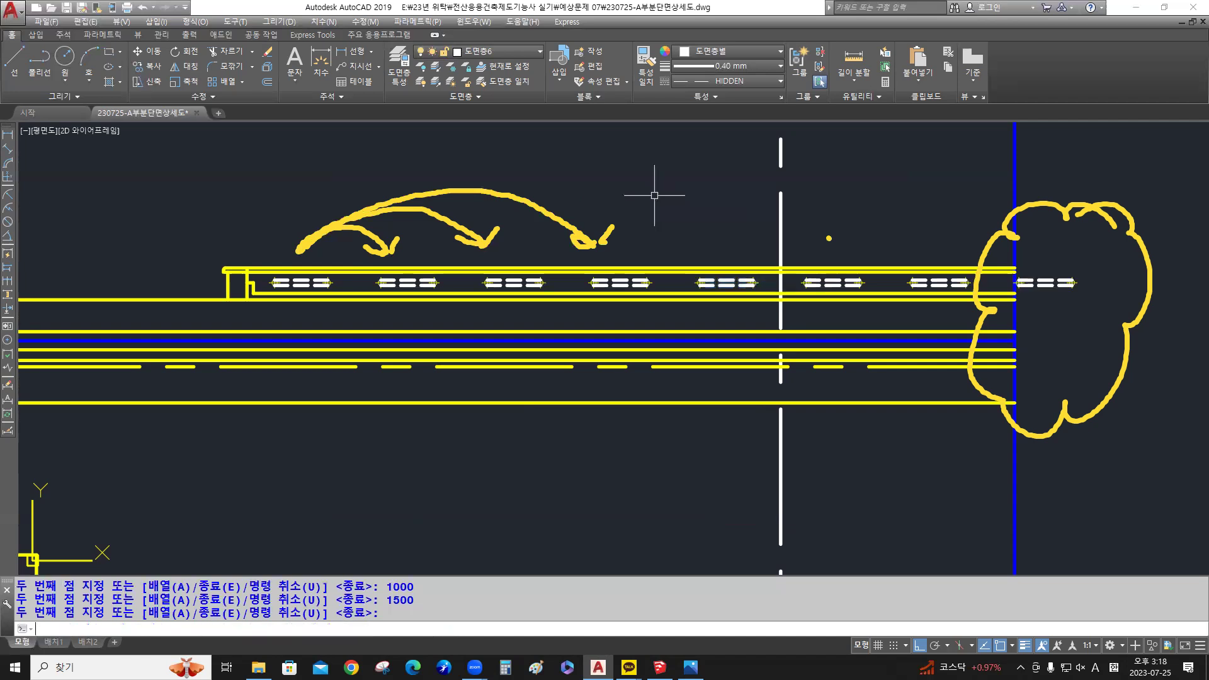
# Delete the heating pipe group that lies beyond the blue vertical boundary line
pyautogui.click(997, 246)
pyautogui.click(1147, 325)
pyautogui.press('Delete')
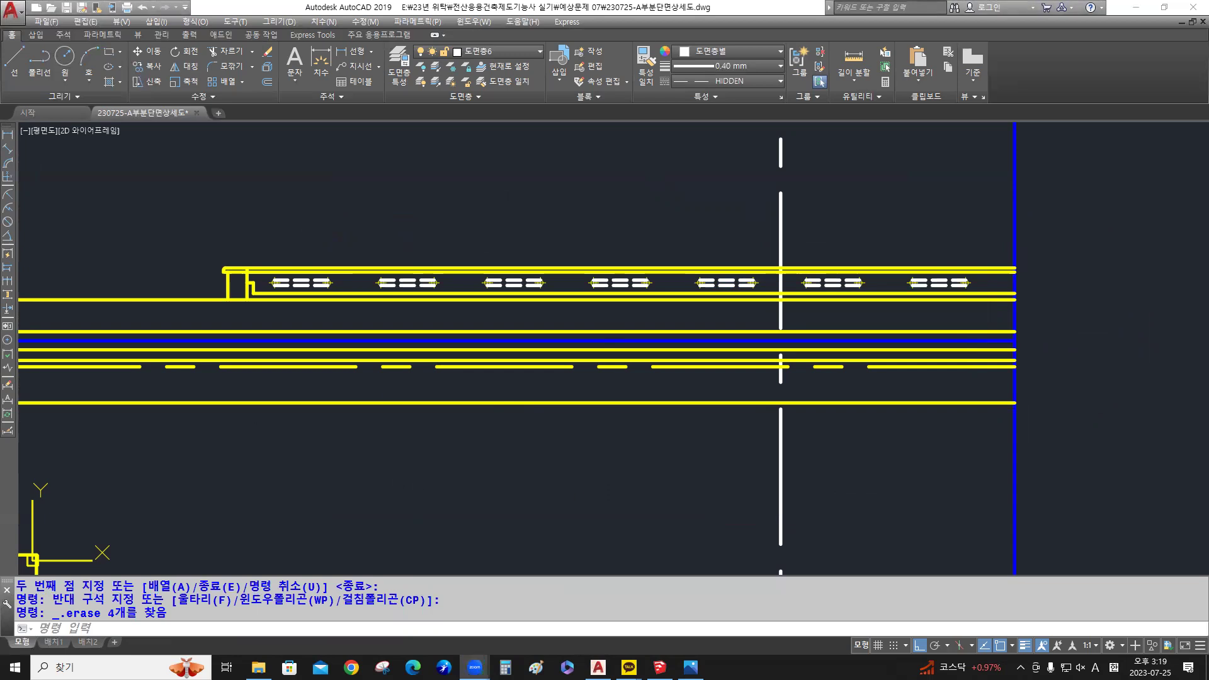
# Examine the blue finish line beneath the railing and the floor stretch from the column to the raised floor's edge
pyautogui.scroll(-1, 527, 464)
pyautogui.moveTo(528, 464); pyautogui.dragTo(678, 386, button='middle')
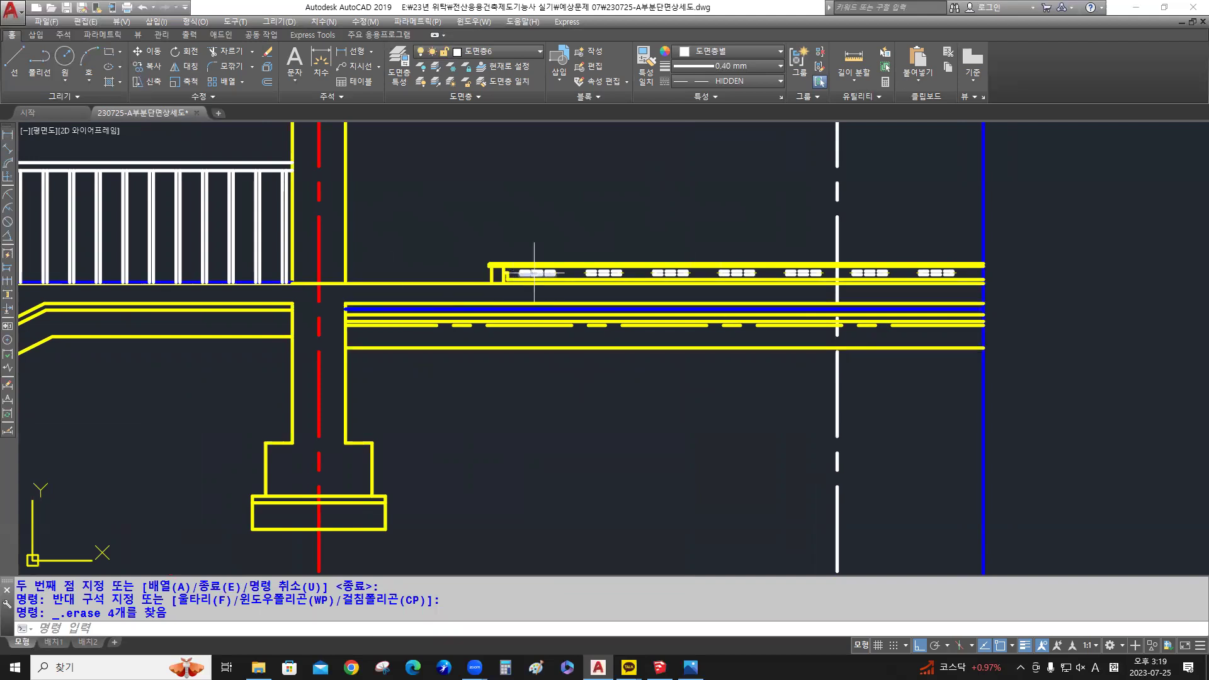
pyautogui.moveTo(562, 249); pyautogui.dragTo(620, 331, button='middle')
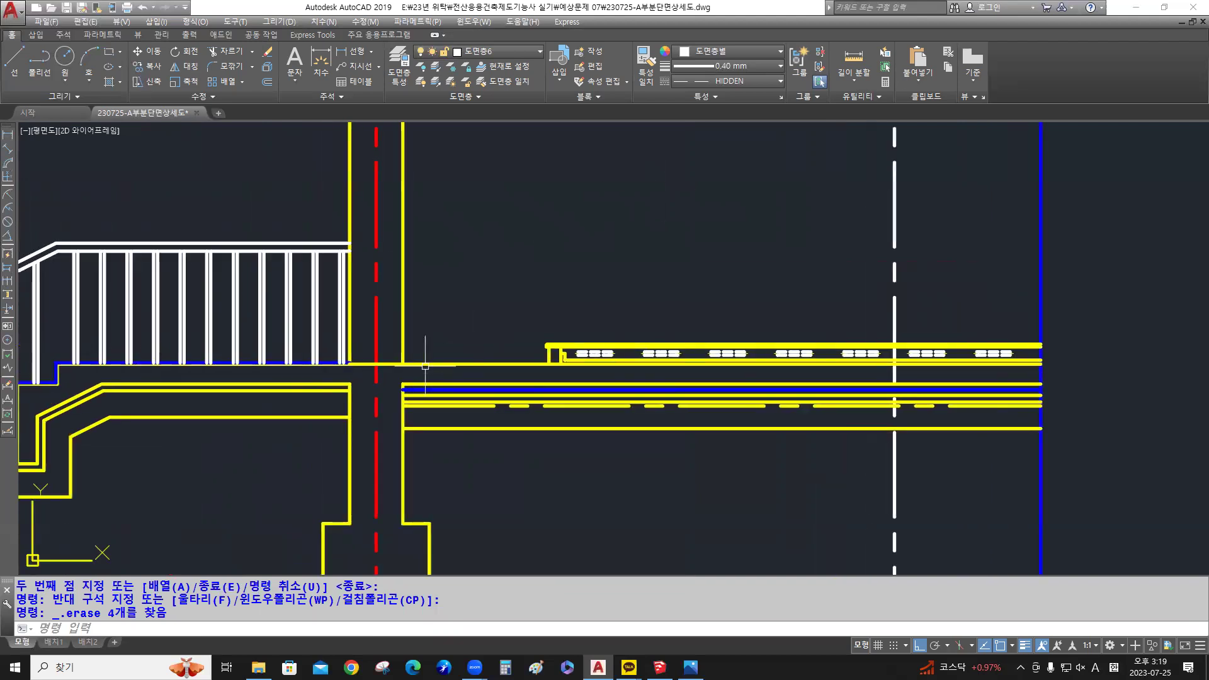
pyautogui.scroll(4, 367, 364)
pyautogui.moveTo(601, 350); pyautogui.dragTo(579, 352, button='middle')
pyautogui.press('ctrl')
pyautogui.press('ctrl')
pyautogui.press('ctrl')
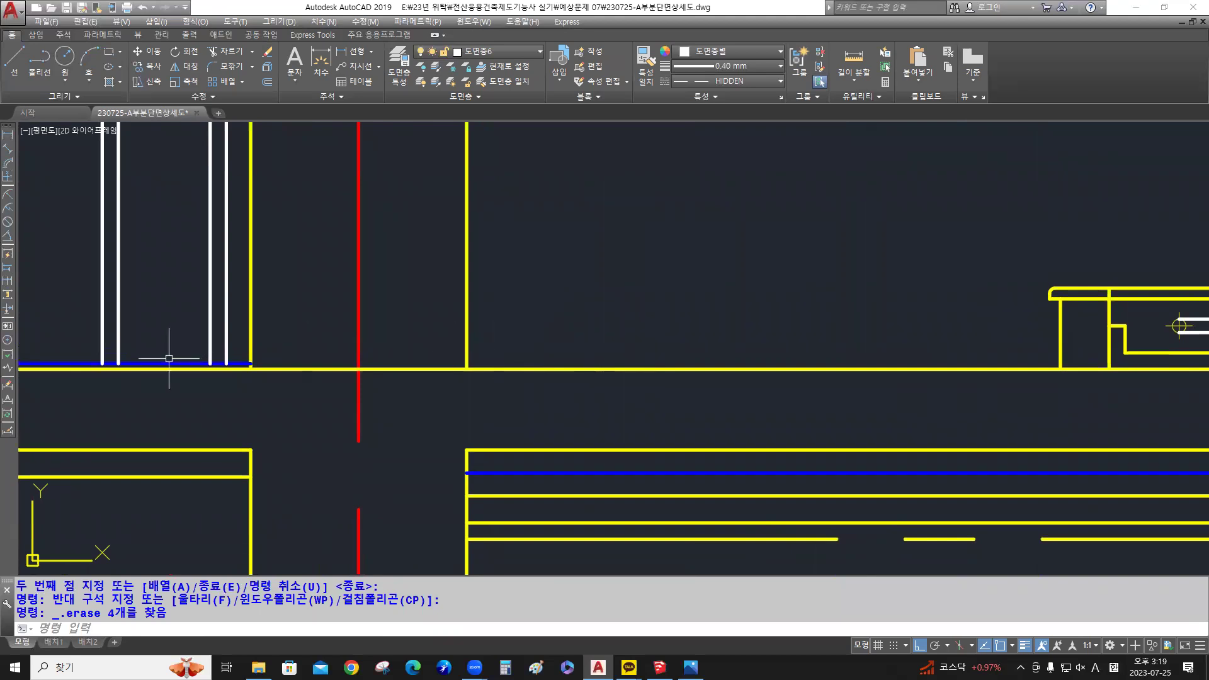
pyautogui.press('ctrl')
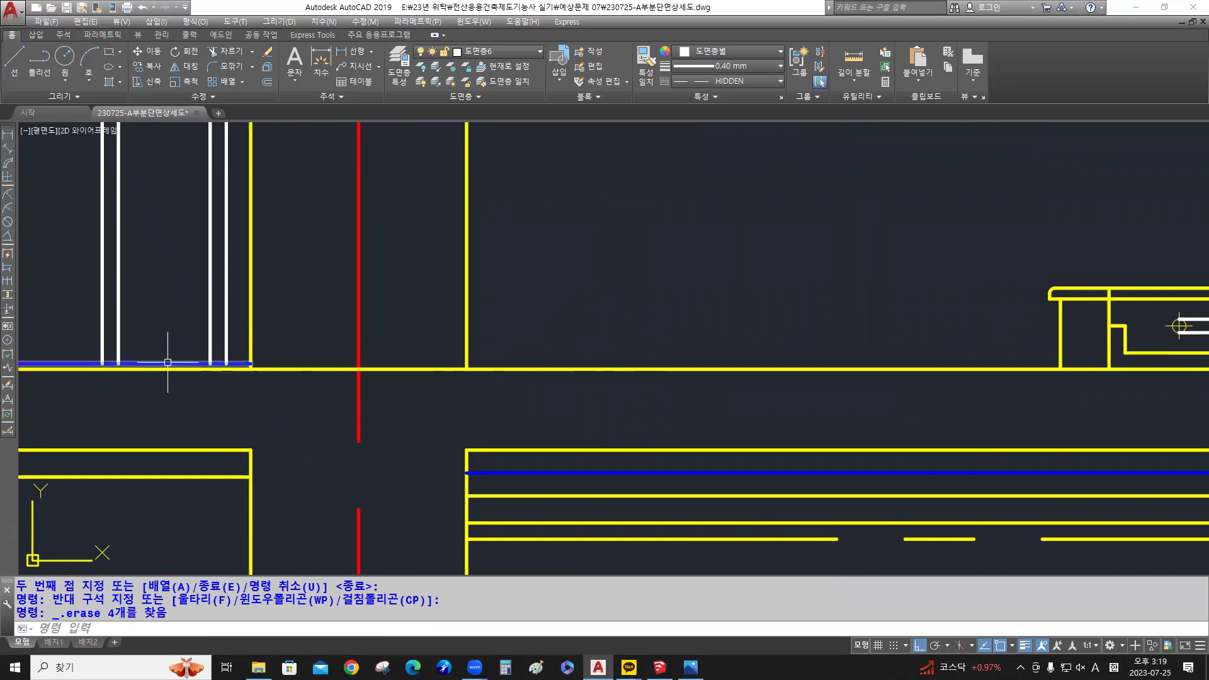
pyautogui.scroll(5, 168, 361)
pyautogui.moveTo(168, 362)
pyautogui.mouseDown(button='middle')
pyautogui.moveTo(294, 268)
pyautogui.moveTo(637, 273)
pyautogui.mouseUp(button='middle')
pyautogui.scroll(-3, 296, 268)
pyautogui.scroll(2, 639, 266)
pyautogui.press('ctrl')
pyautogui.press('ctrl')
pyautogui.press('ctrl')
pyautogui.press('ctrl')
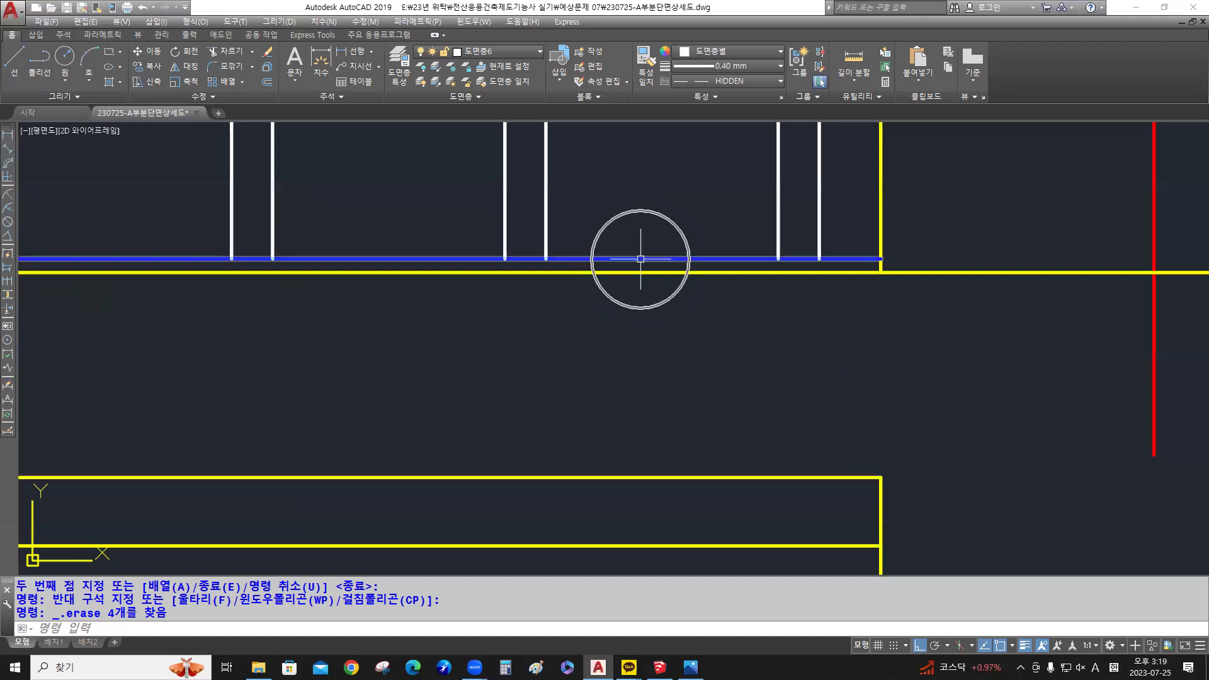
pyautogui.click(640, 258)
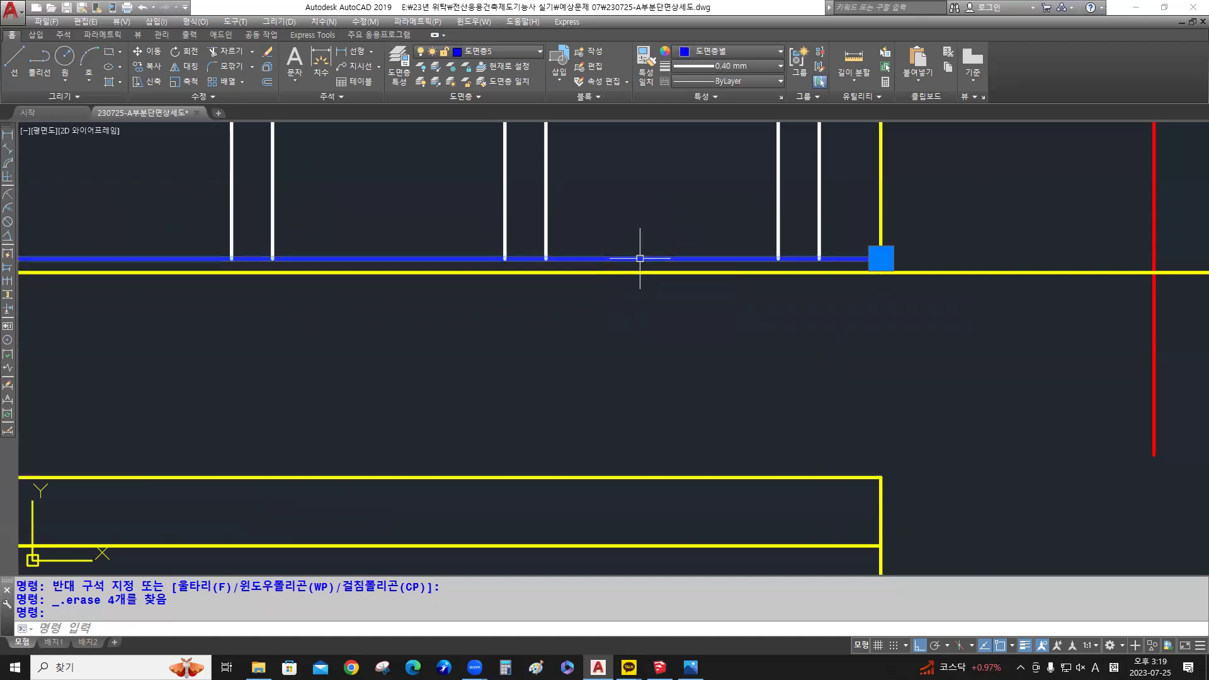
pyautogui.moveTo(851, 316)
pyautogui.mouseDown(button='middle')
pyautogui.moveTo(558, 318)
pyautogui.moveTo(195, 353)
pyautogui.mouseUp(button='middle')
pyautogui.scroll(-5, 222, 341)
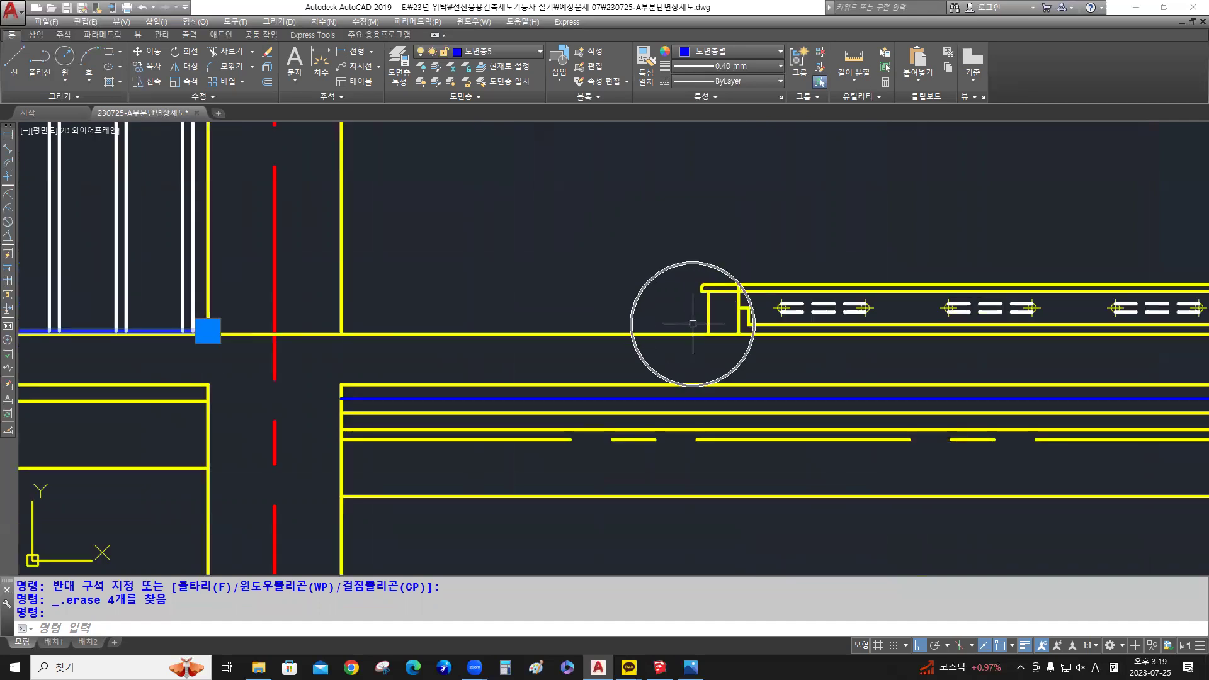
pyautogui.press('Escape')
# Offset the outer vertical line of the raised floor's edge 10 to the left
pyautogui.scroll(5, 691, 318)
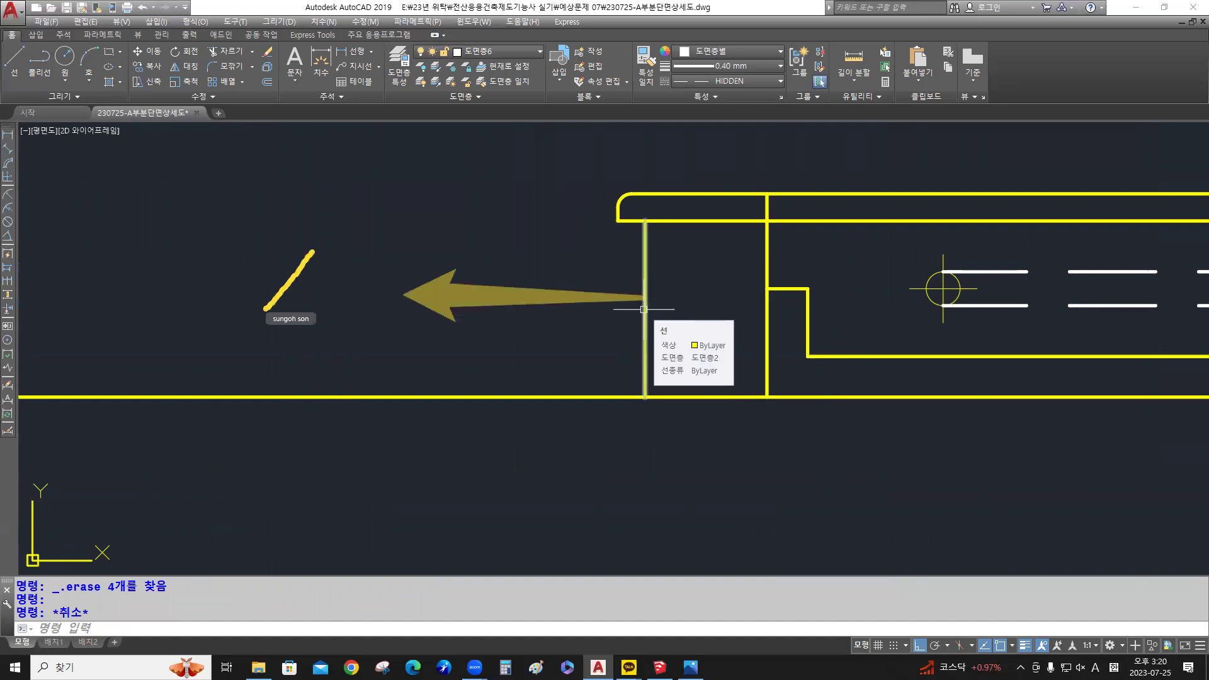
pyautogui.write('o')
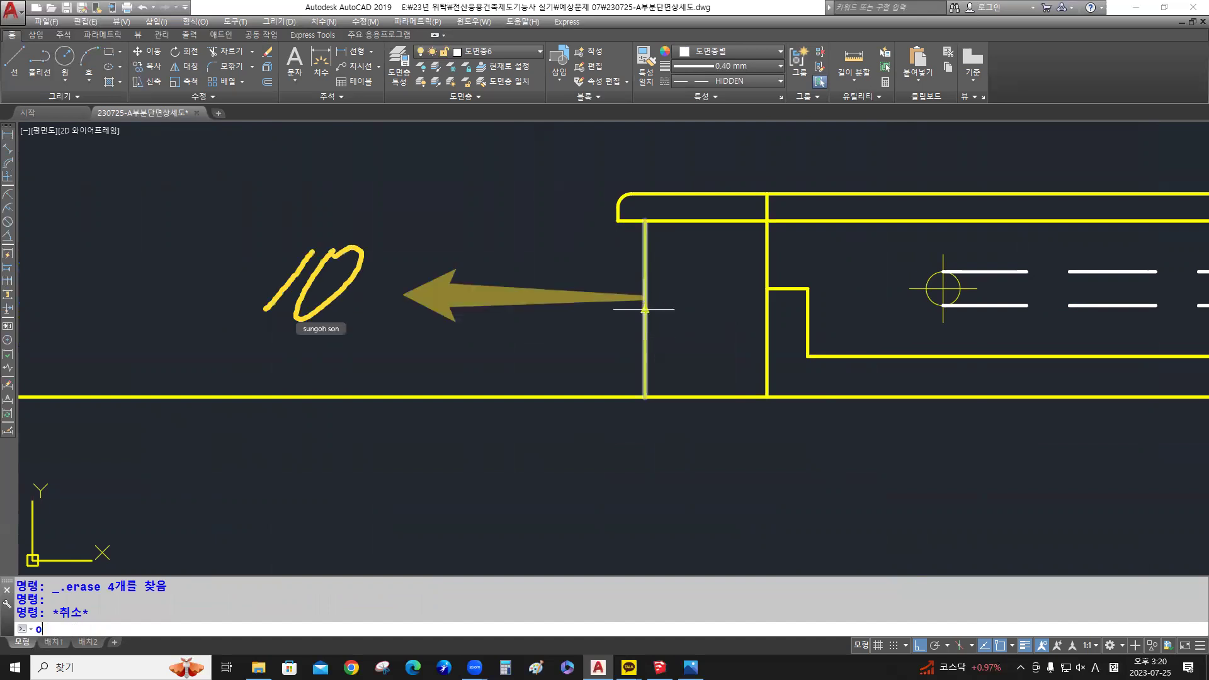
pyautogui.press('Return')
pyautogui.write('10')
pyautogui.press('Return')
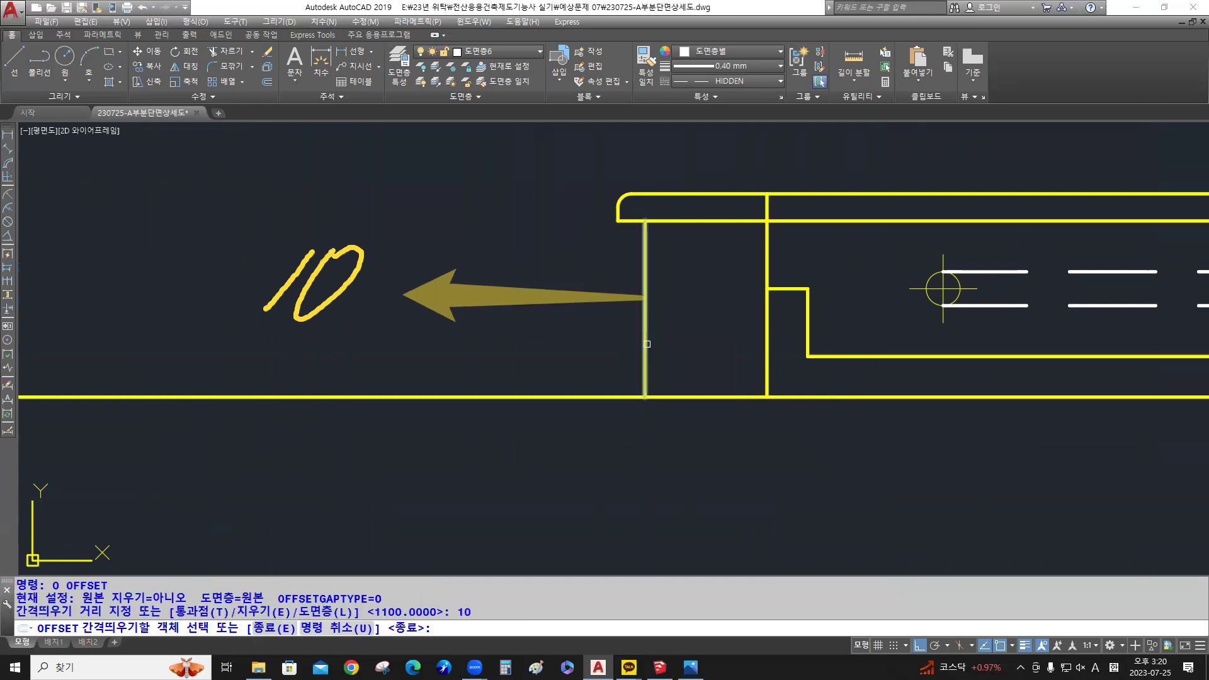
pyautogui.click(645, 318)
pyautogui.click(600, 351)
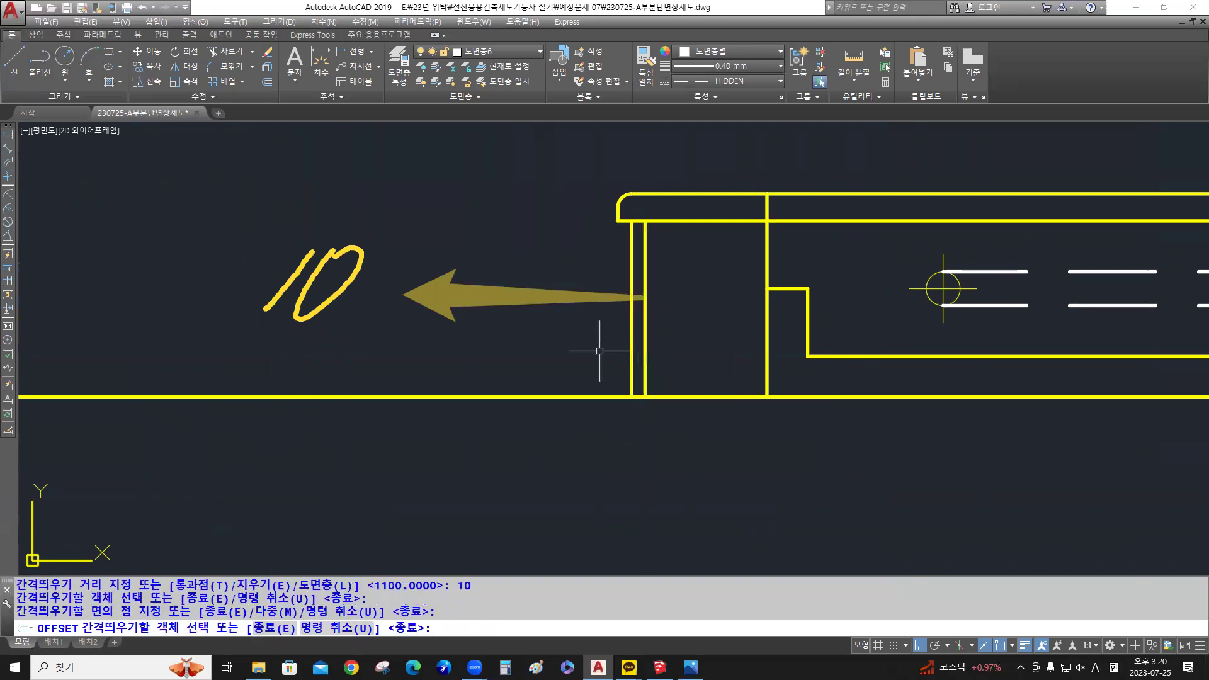
pyautogui.press('Return')
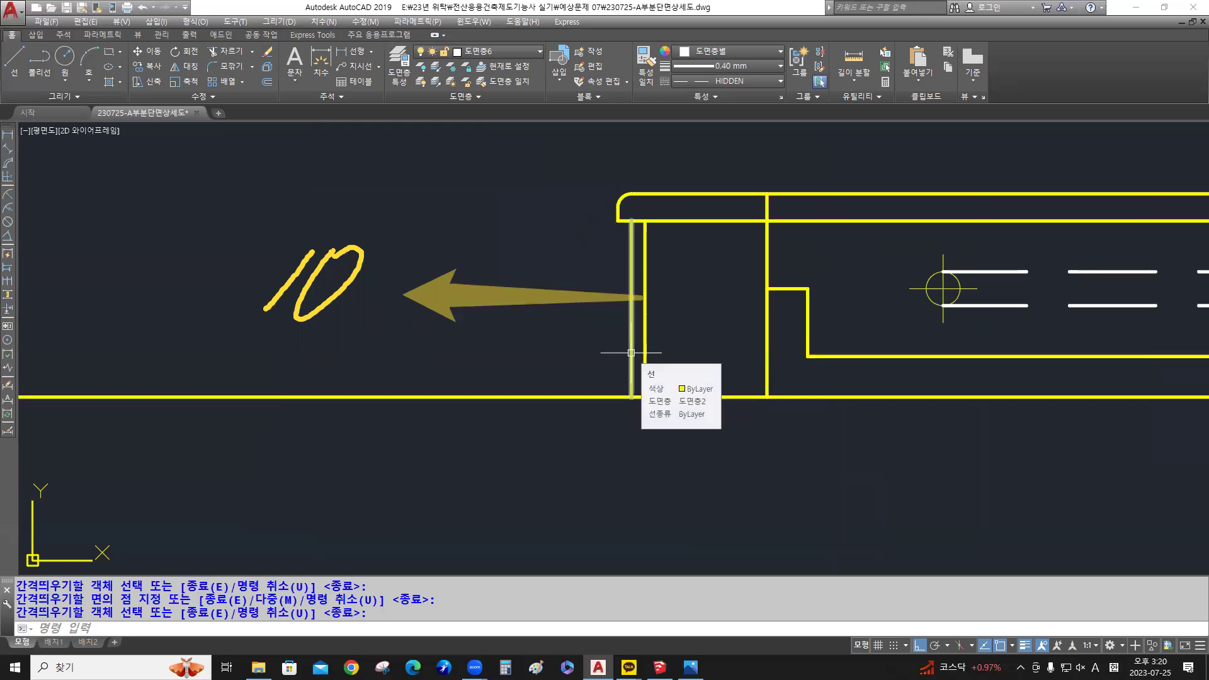
# Move the new offset line at the raised floor's edge to layer 도면층5
pyautogui.click(632, 352)
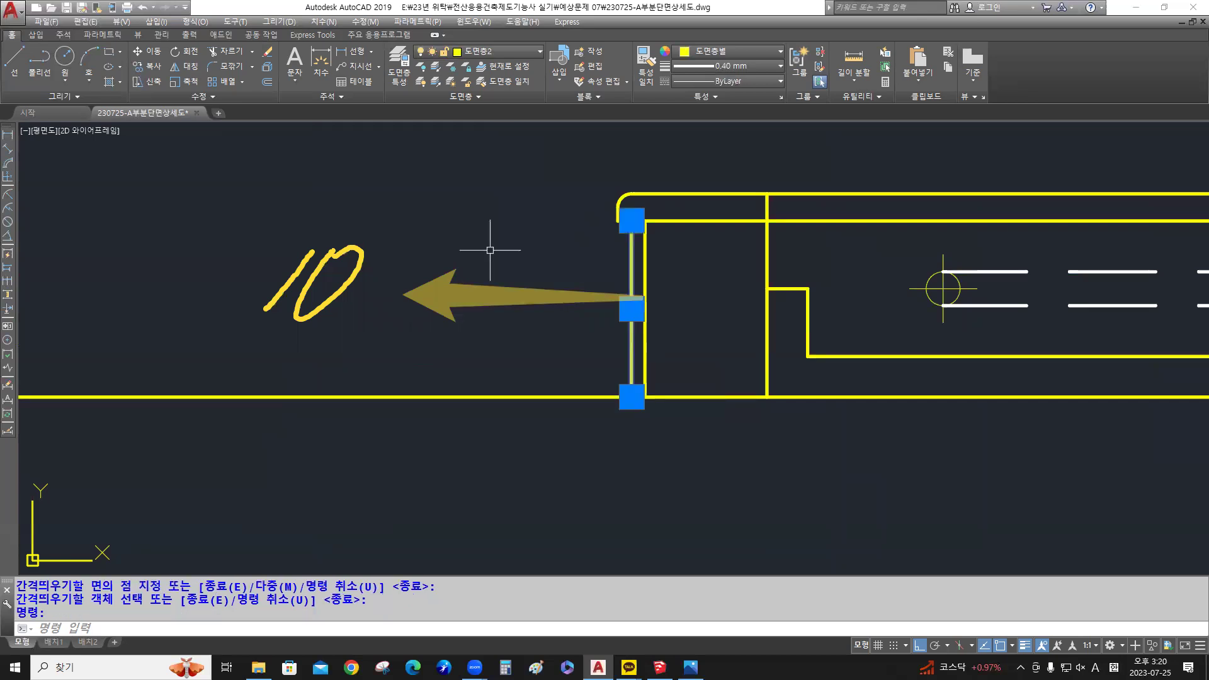
pyautogui.click(494, 49)
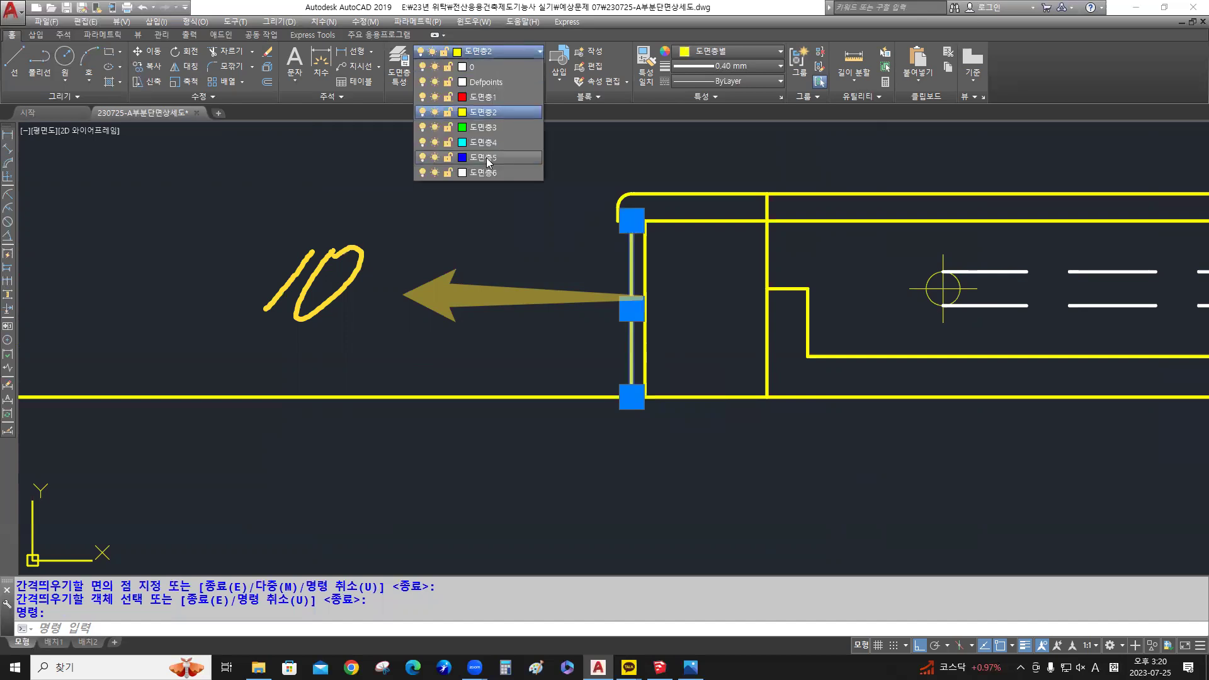
pyautogui.click(491, 162)
pyautogui.press('Escape')
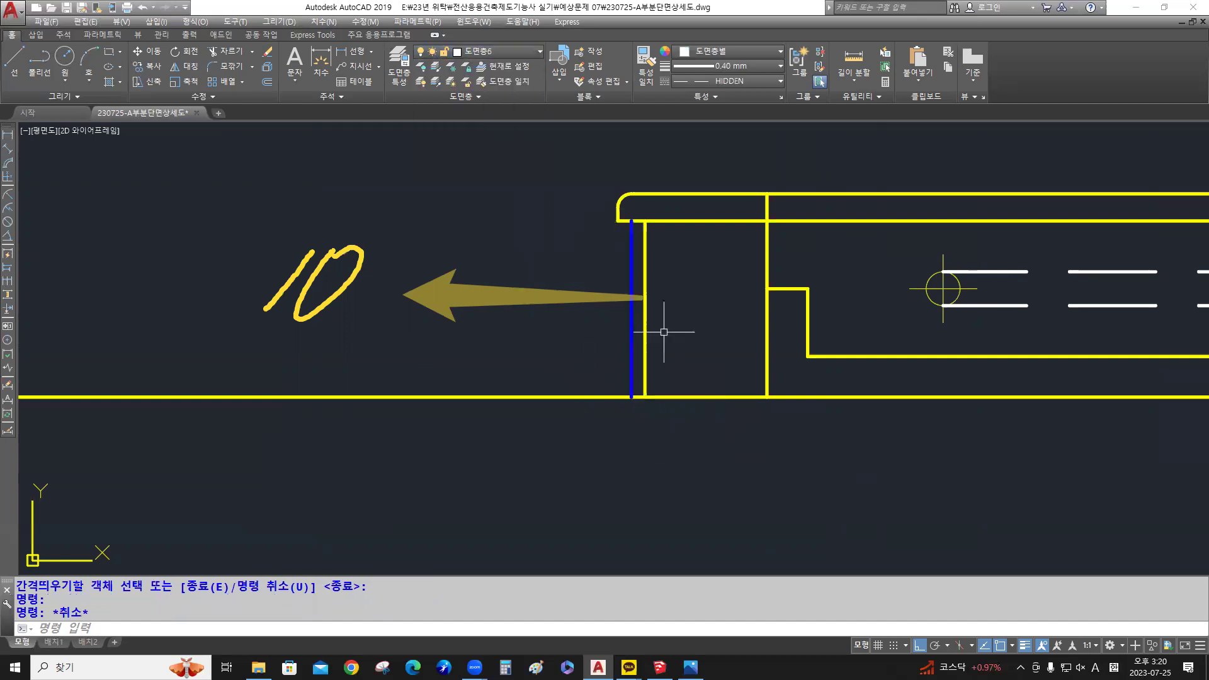
# Try to join the blue finish line beneath the railing to the blue vertical line at the raised floor's edge with a radius 10 fillet
pyautogui.scroll(1, 673, 271)
pyautogui.moveTo(674, 272); pyautogui.dragTo(692, 272, button='middle')
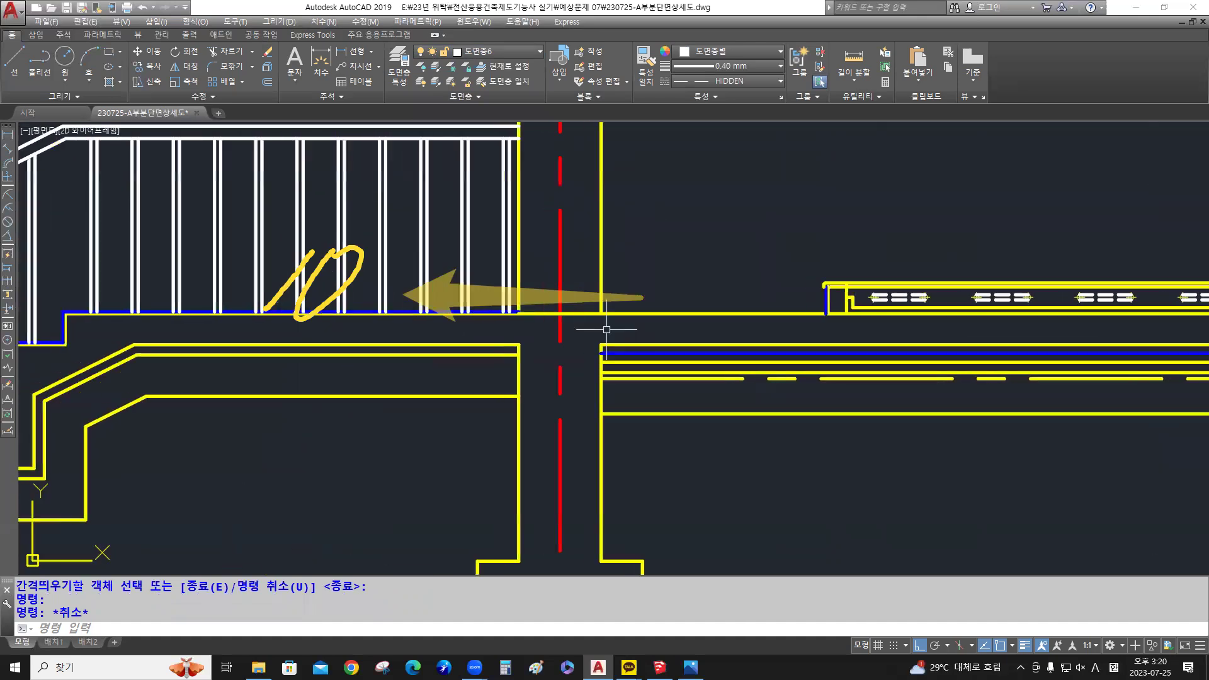
pyautogui.scroll(6, 607, 329)
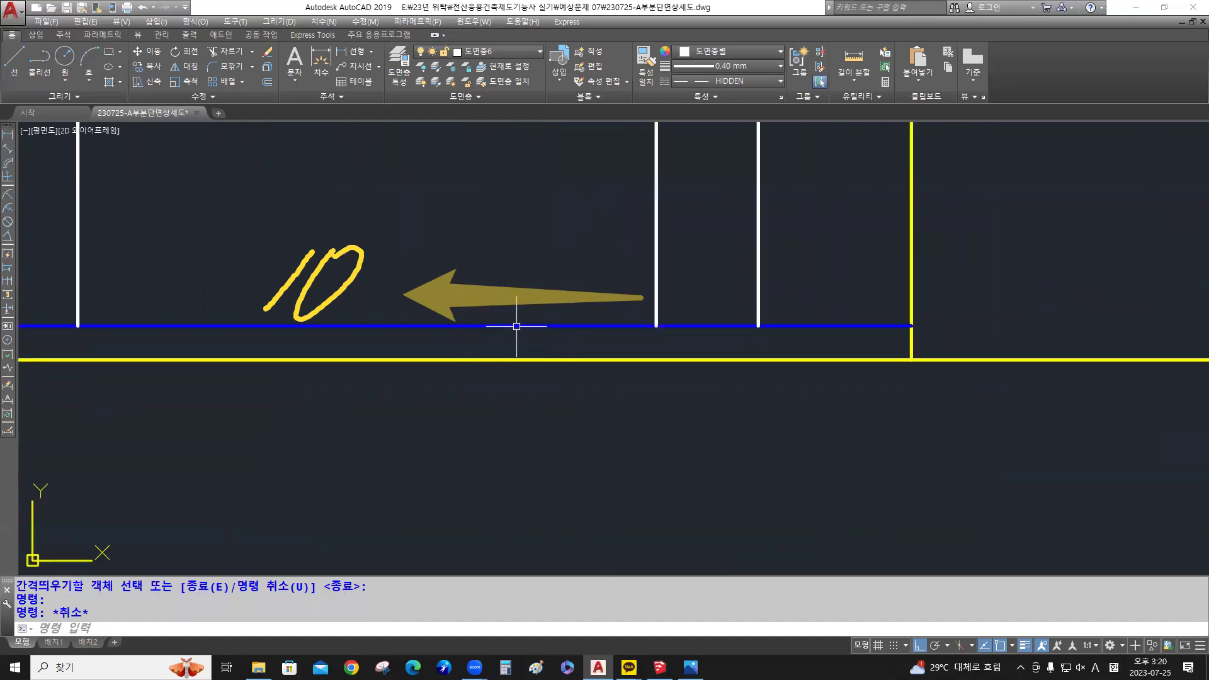
pyautogui.moveTo(516, 326)
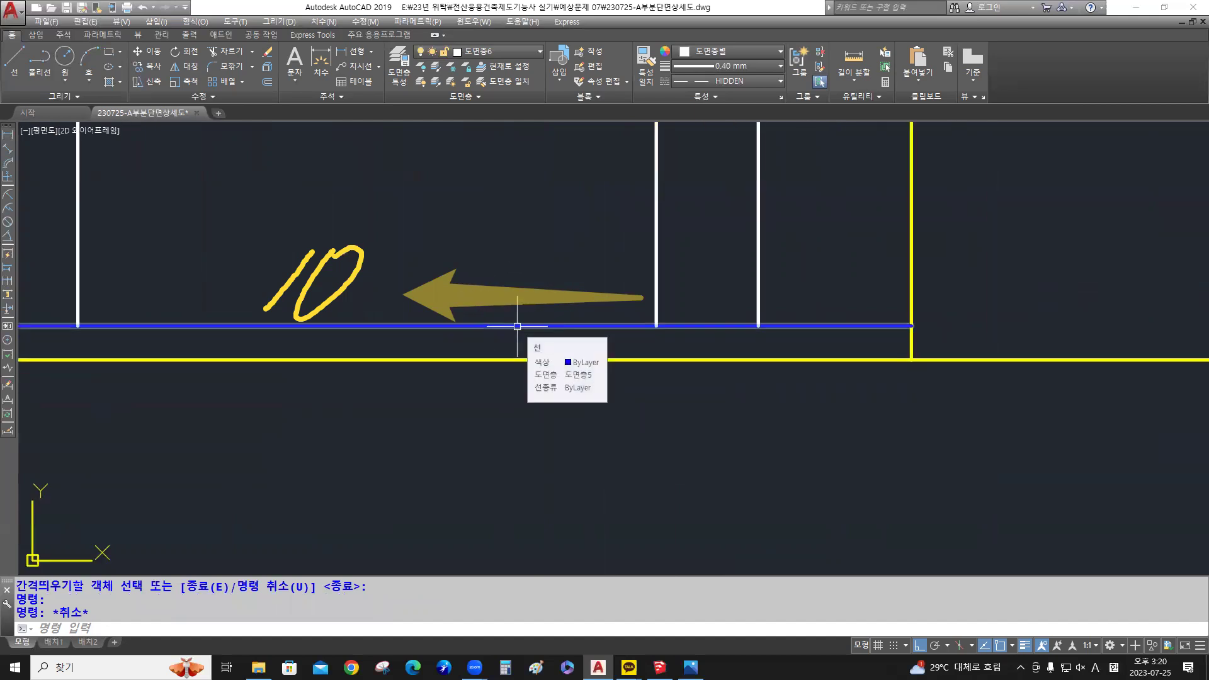
pyautogui.write('f')
pyautogui.press('Return')
pyautogui.scroll(-5, 517, 326)
pyautogui.scroll(3, 710, 317)
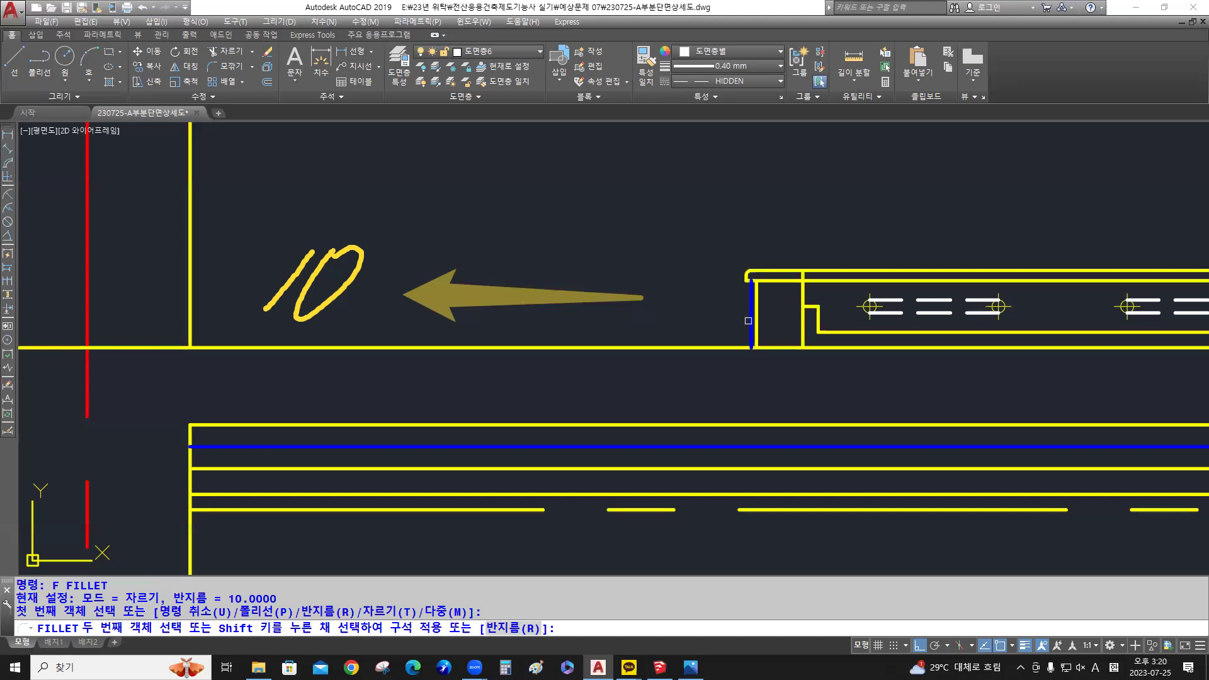
pyautogui.click(746, 323)
pyautogui.scroll(5, 741, 330)
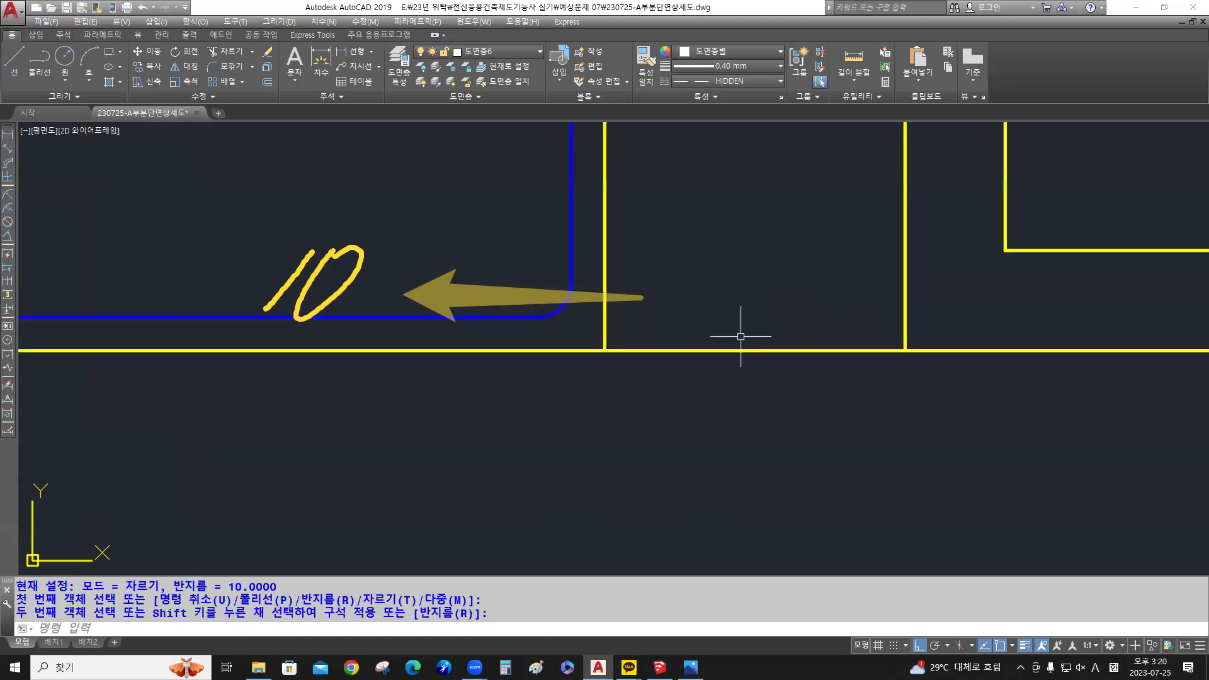
pyautogui.moveTo(690, 340); pyautogui.dragTo(785, 405, button='middle')
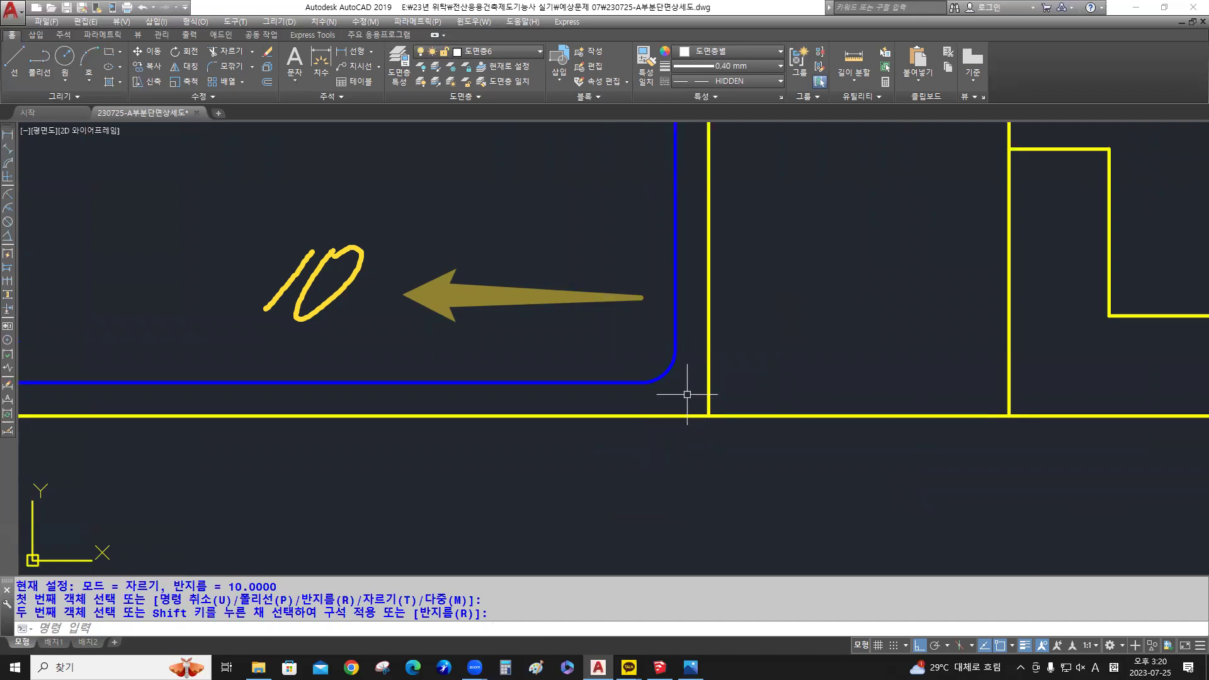
# Set the fillet radius to 0 and join the blue horizontal and vertical finish lines in a sharp corner
pyautogui.write('f')
pyautogui.press('Return')
pyautogui.write('r')
pyautogui.press('Return')
pyautogui.write('0')
pyautogui.press('Return')
pyautogui.click(610, 385)
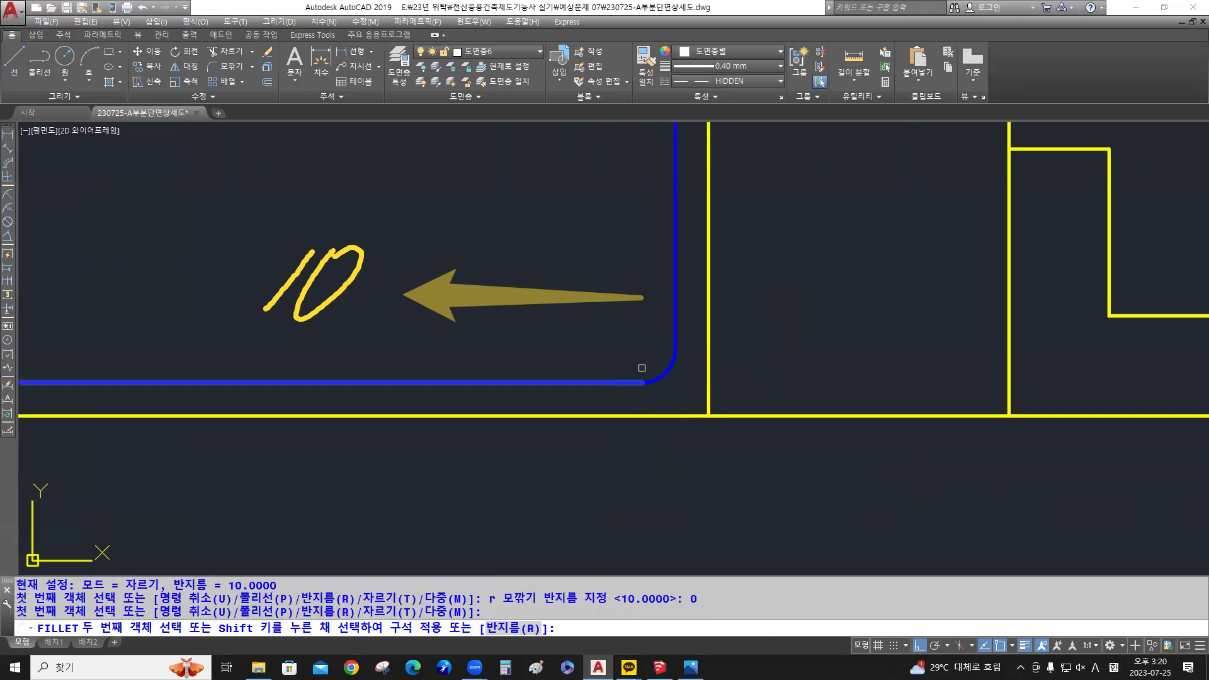
pyautogui.click(668, 334)
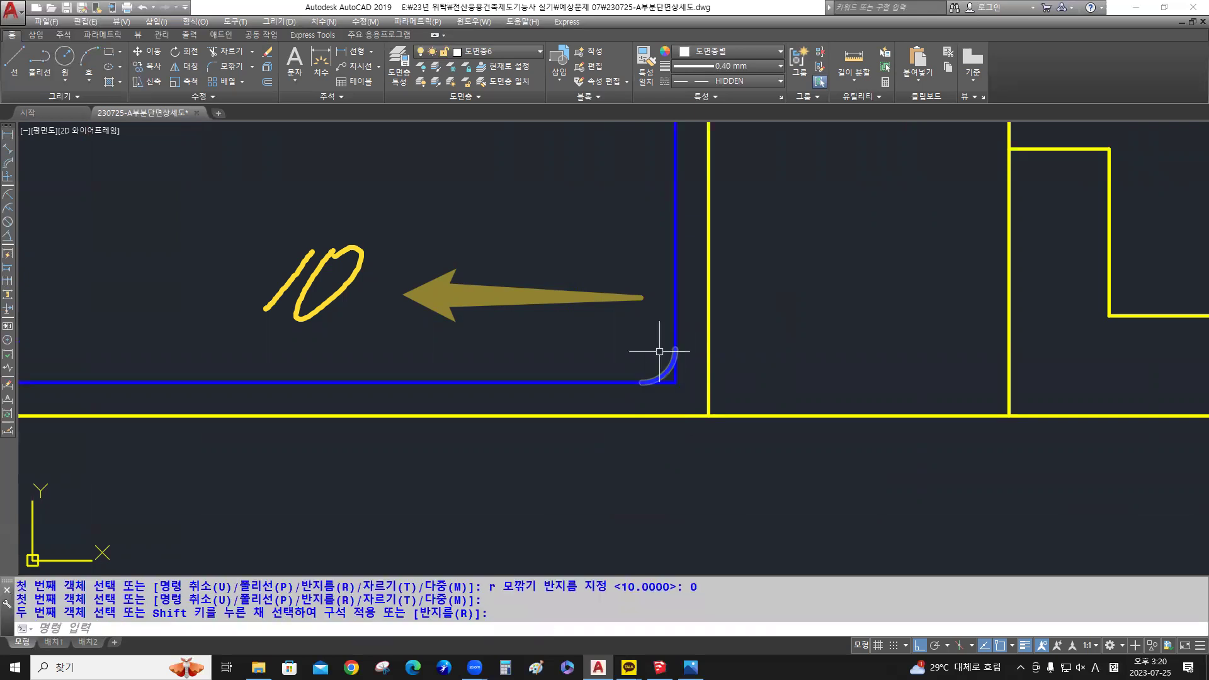
# Delete the leftover fillet arc at the corner of the blue finish lines at the raised floor's edge
pyautogui.click(593, 310)
pyautogui.click(767, 443)
pyautogui.press('Delete')
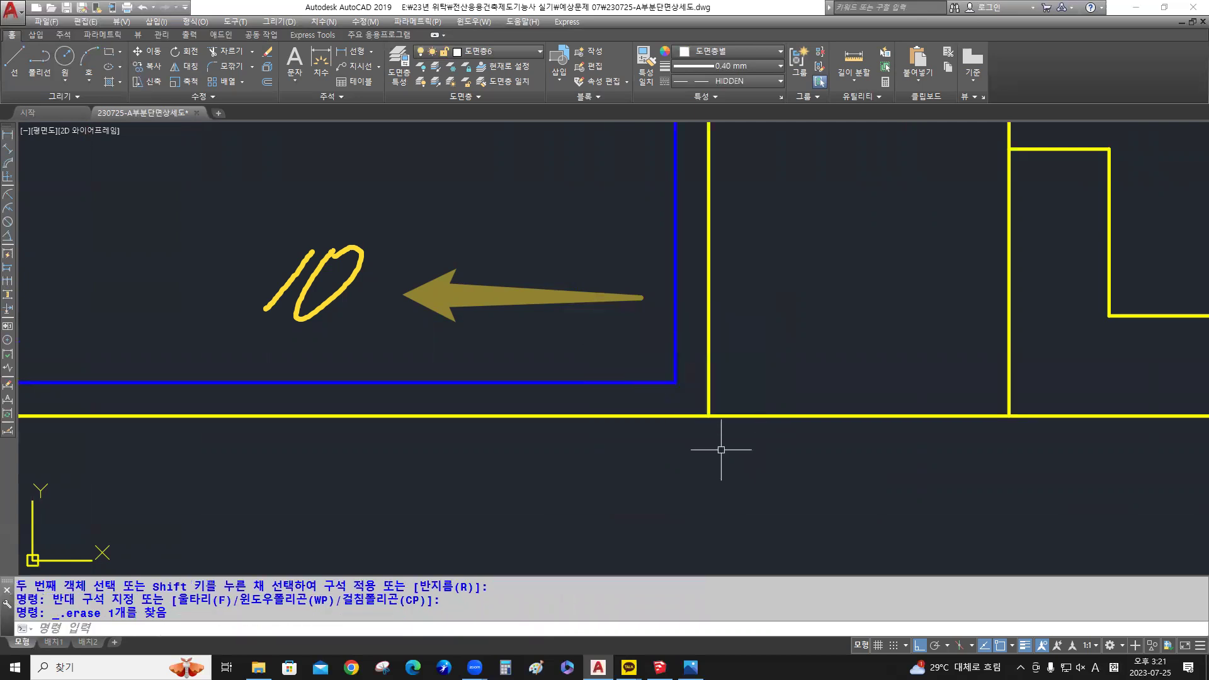
# Preview an A3 plot windowed on the raised floor's edge, with the scale fitted to the paper
pyautogui.hotkey('ctrl', 'p')
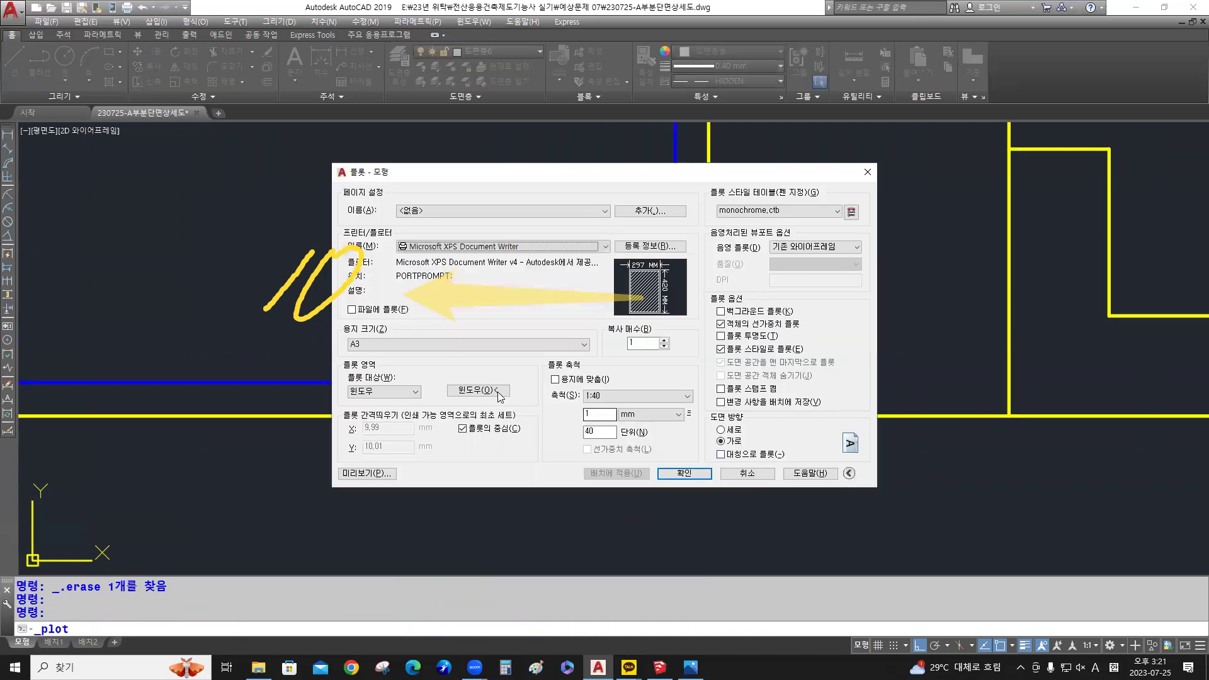
pyautogui.click(491, 392)
pyautogui.scroll(-2, 494, 351)
pyautogui.click(340, 271)
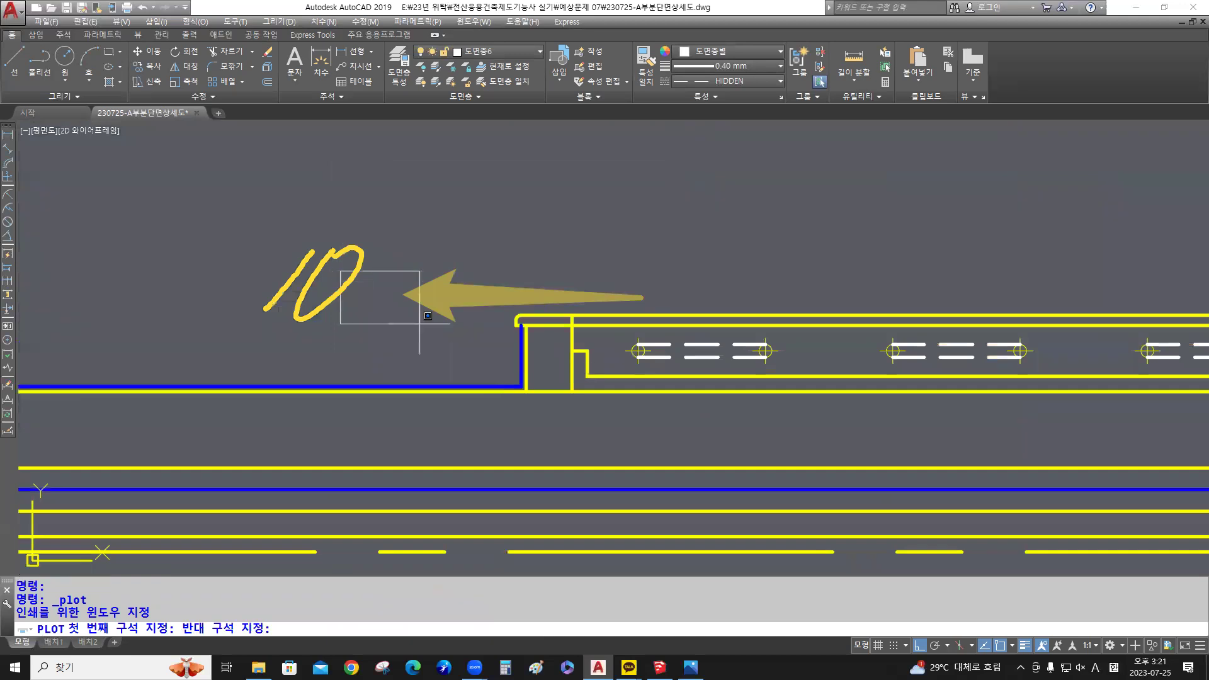
pyautogui.click(653, 452)
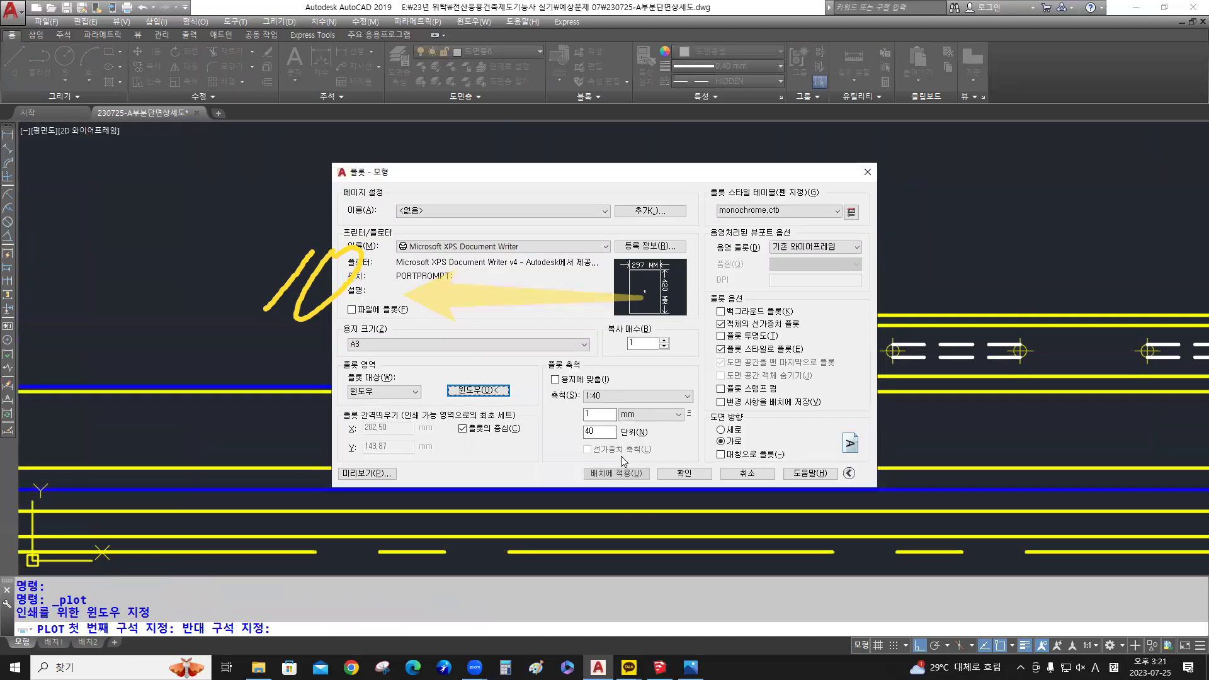
pyautogui.click(554, 379)
pyautogui.click(394, 476)
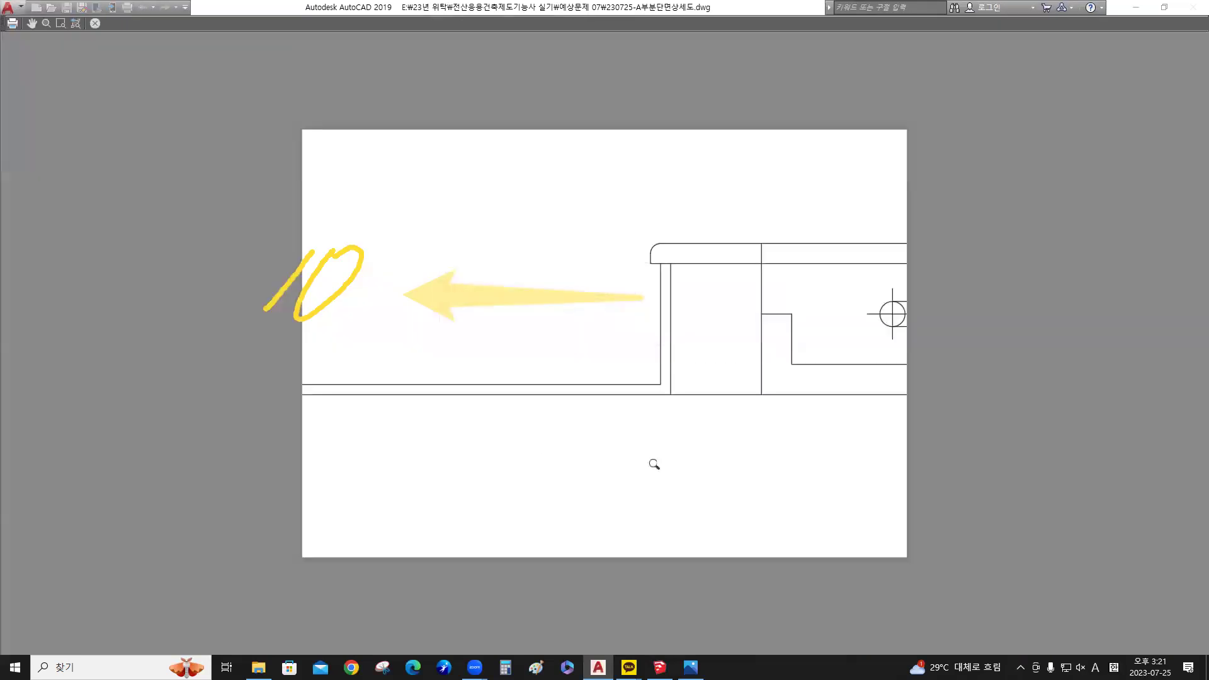
# Examine the finish-line corner and line weights in the plot preview, and leave the plot without printing
pyautogui.moveTo(654, 464); pyautogui.dragTo(719, 231)
pyautogui.moveTo(783, 542); pyautogui.dragTo(755, 238)
pyautogui.moveTo(845, 455)
pyautogui.mouseDown(button='middle')
pyautogui.moveTo(779, 383)
pyautogui.moveTo(780, 416)
pyautogui.moveTo(762, 434)
pyautogui.mouseUp(button='middle')
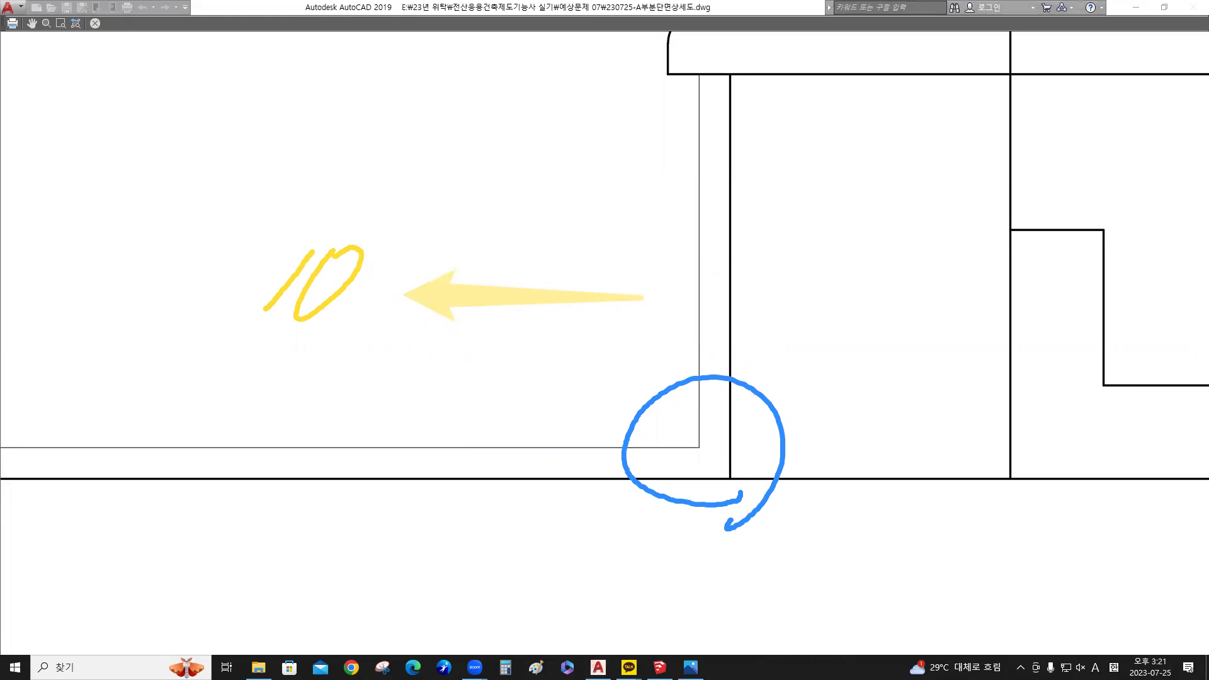
pyautogui.click(294, 280)
pyautogui.click(486, 288)
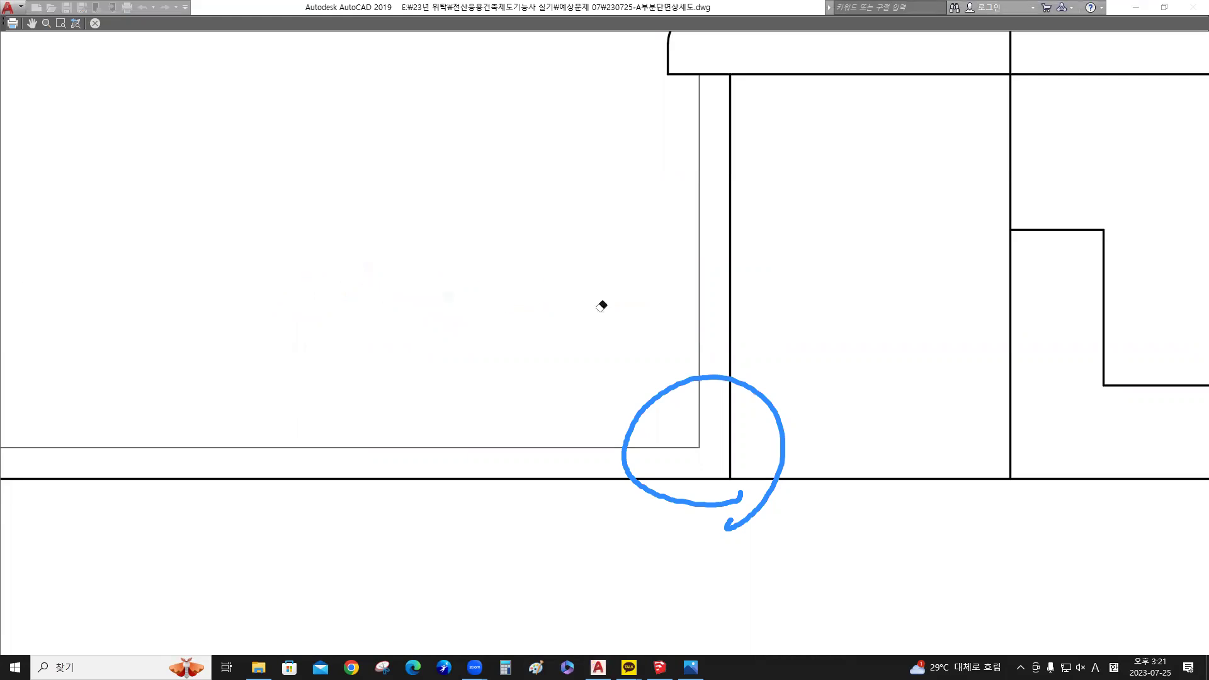
pyautogui.click(765, 395)
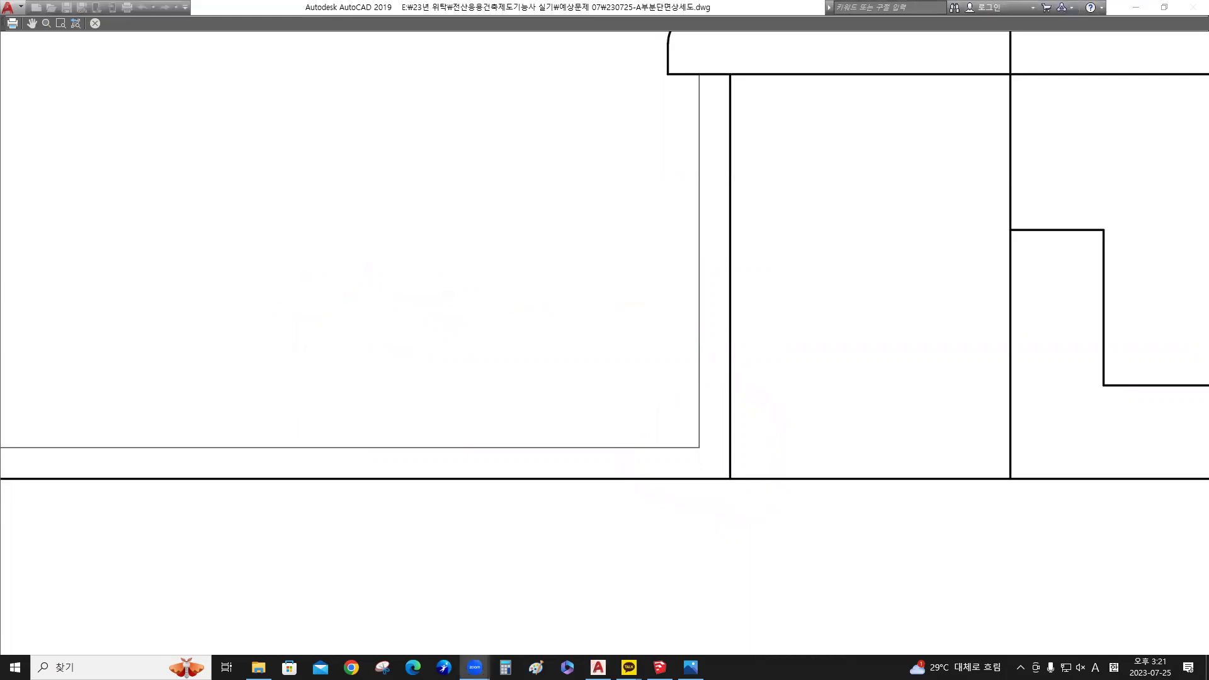
pyautogui.scroll(-6, 461, 380)
pyautogui.scroll(5, 485, 386)
pyautogui.rightClick(520, 368)
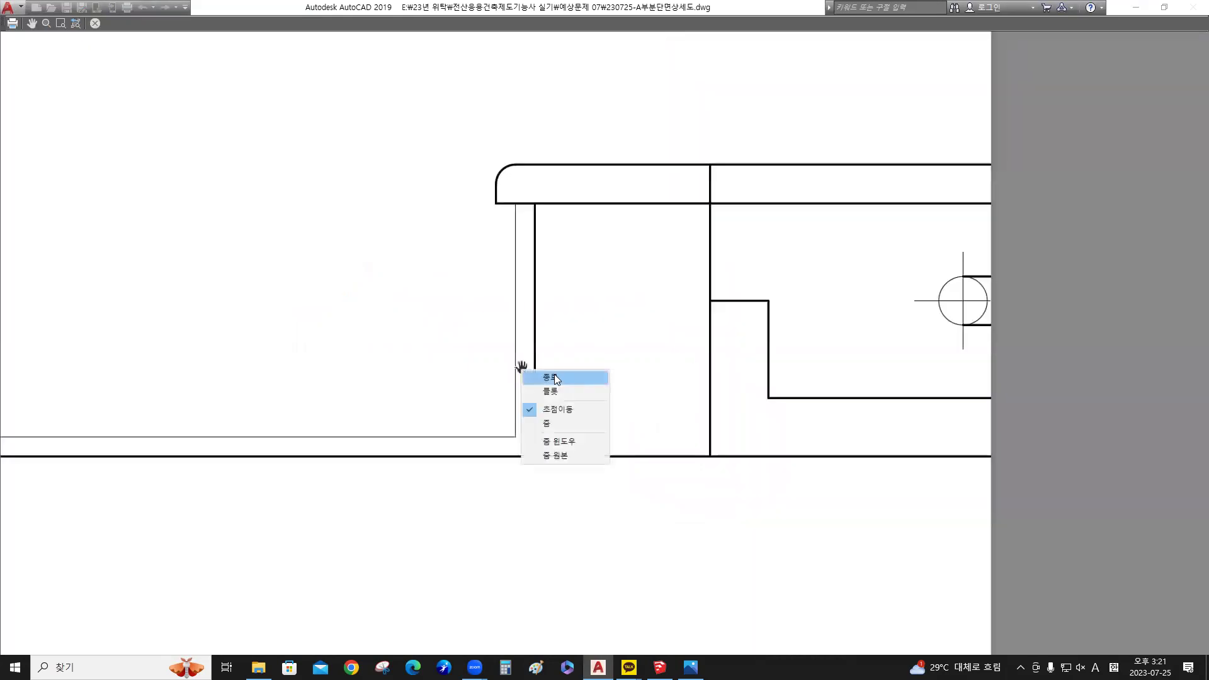
pyautogui.click(556, 378)
pyautogui.click(744, 472)
# Offset the raised floor's top line 2400 upward
pyautogui.scroll(-7, 689, 445)
pyautogui.moveTo(662, 439)
pyautogui.mouseDown(button='middle')
pyautogui.moveTo(663, 392)
pyautogui.moveTo(608, 368)
pyautogui.mouseUp(button='middle')
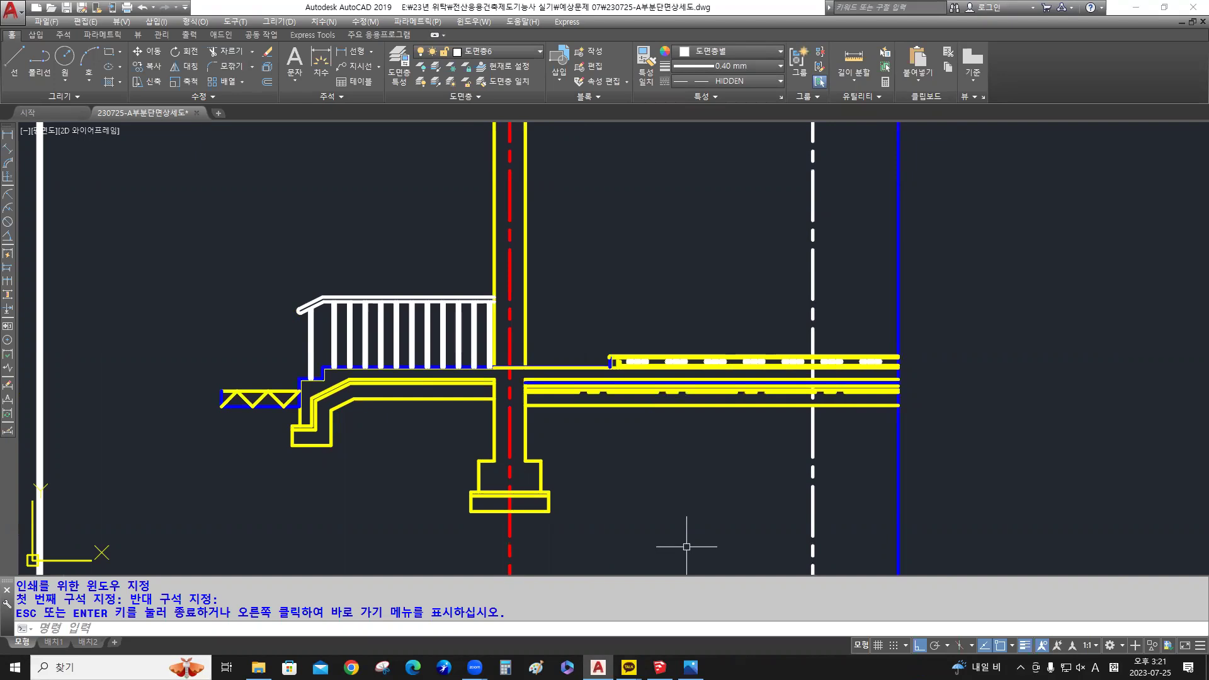
pyautogui.scroll(6, 610, 380)
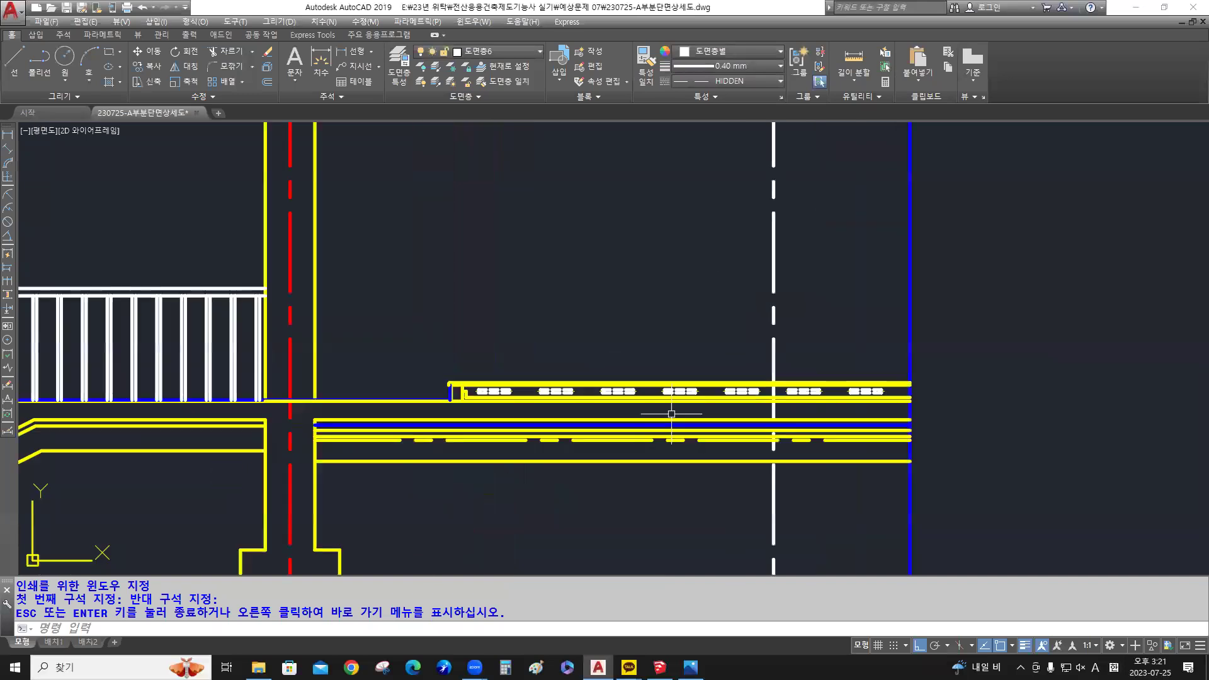
pyautogui.scroll(2, 609, 380)
pyautogui.write('o')
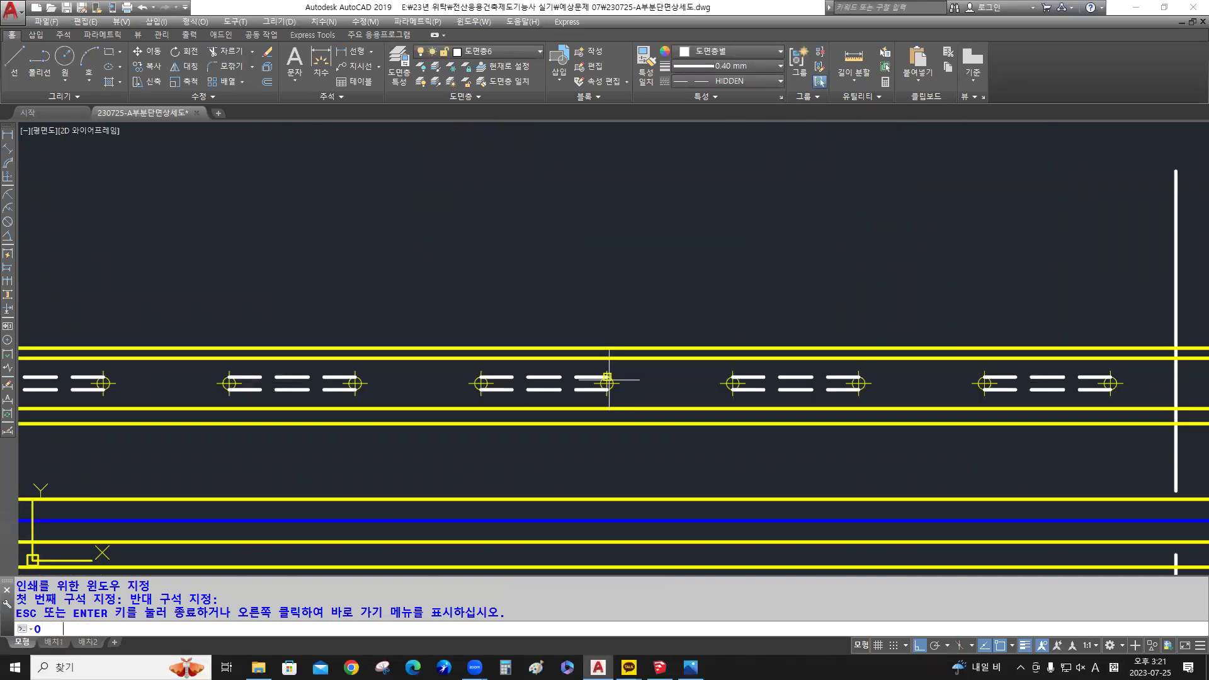
pyautogui.press('Return')
pyautogui.write('2400')
pyautogui.press('Return')
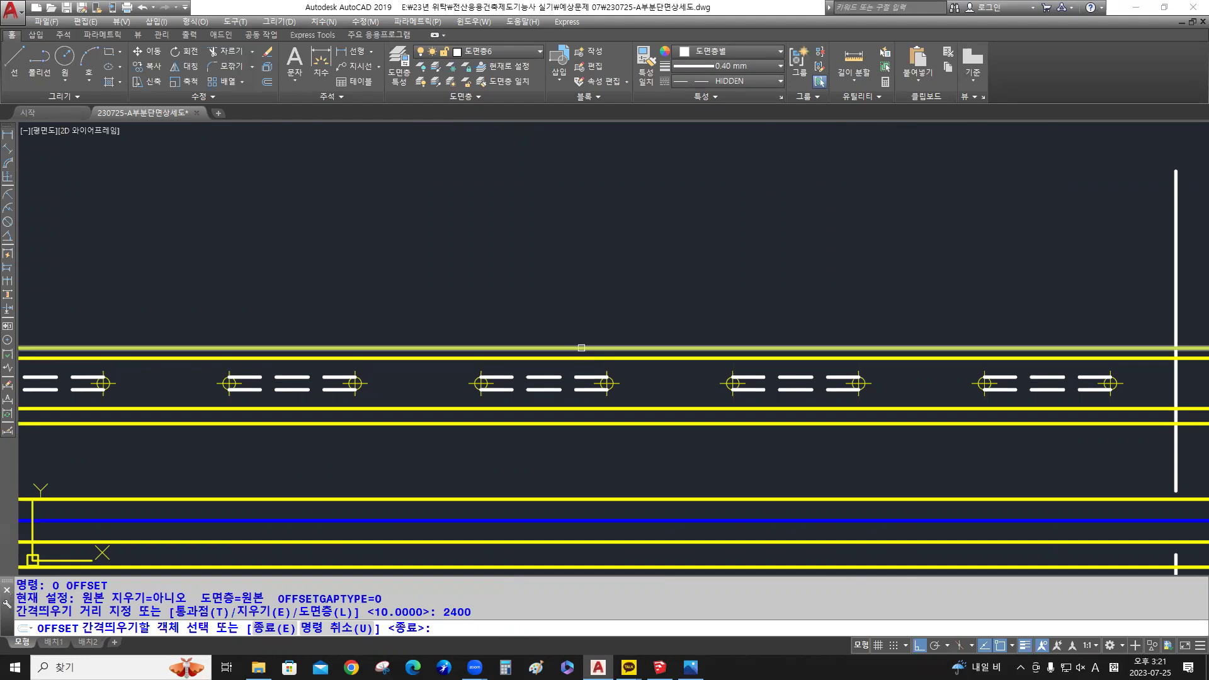
pyautogui.click(583, 348)
pyautogui.scroll(-5, 583, 347)
pyautogui.scroll(-2, 560, 293)
pyautogui.click(561, 293)
pyautogui.press('Return')
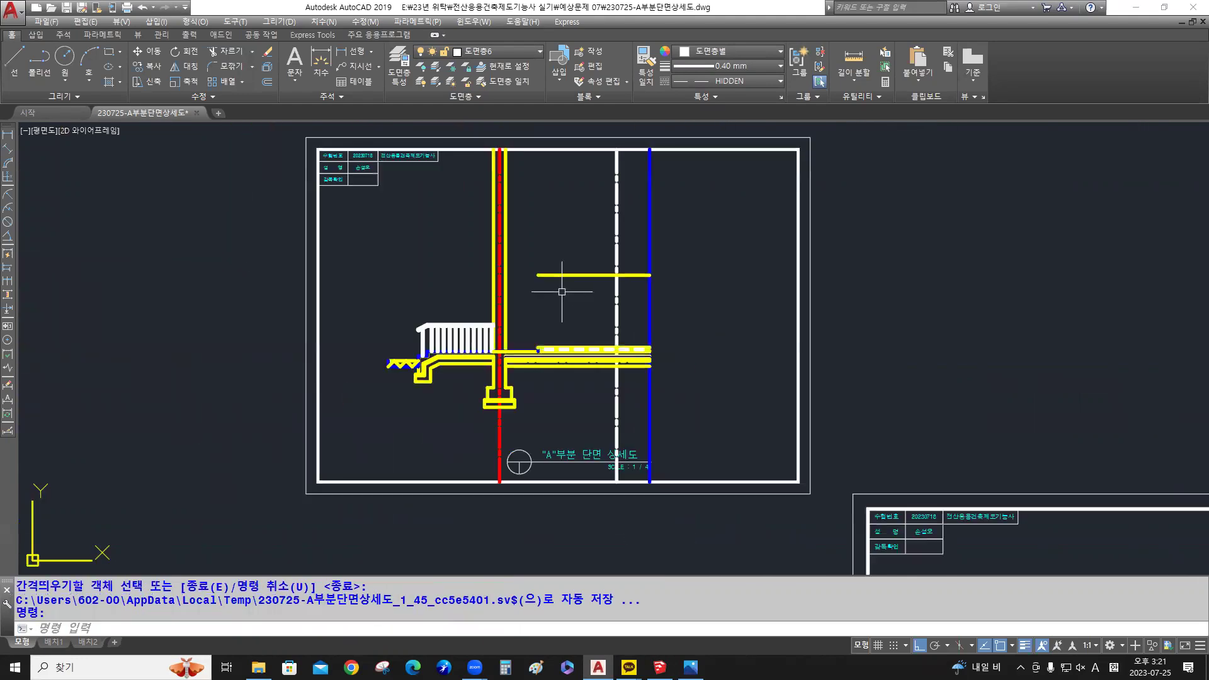
# Offset the horizontal line above the raised floor another 600 upward
pyautogui.scroll(6, 567, 292)
pyautogui.moveTo(567, 291); pyautogui.dragTo(625, 292, button='middle')
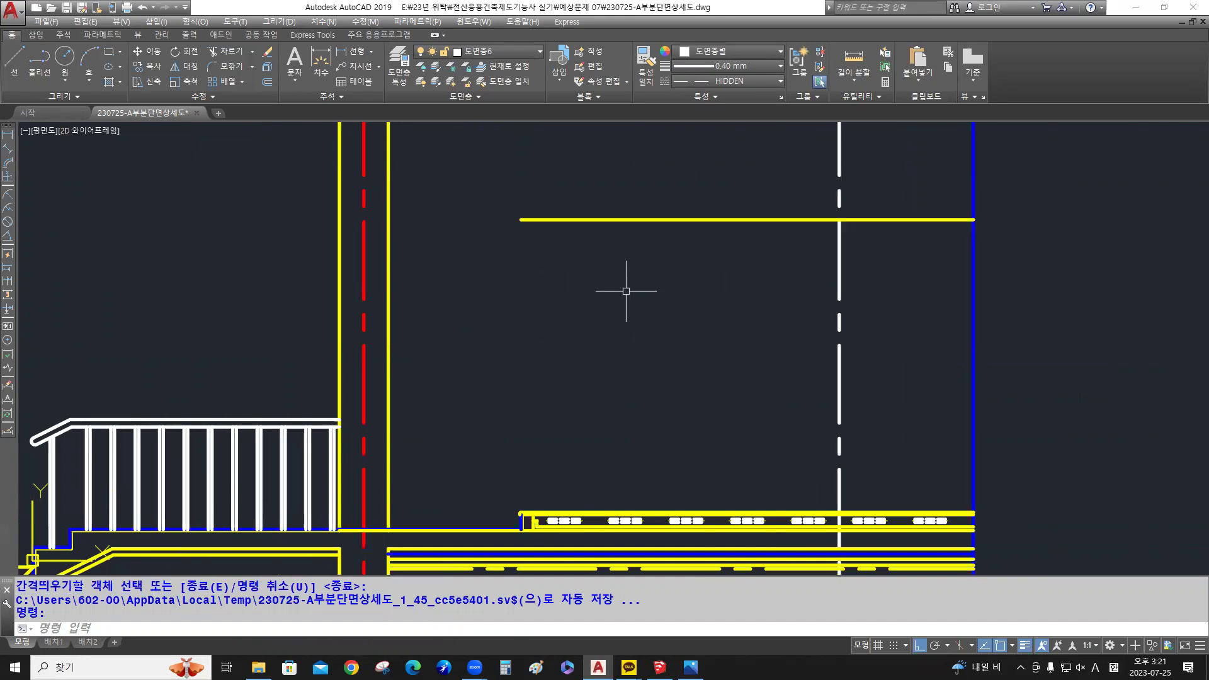
pyautogui.moveTo(625, 283); pyautogui.dragTo(634, 296, button='middle')
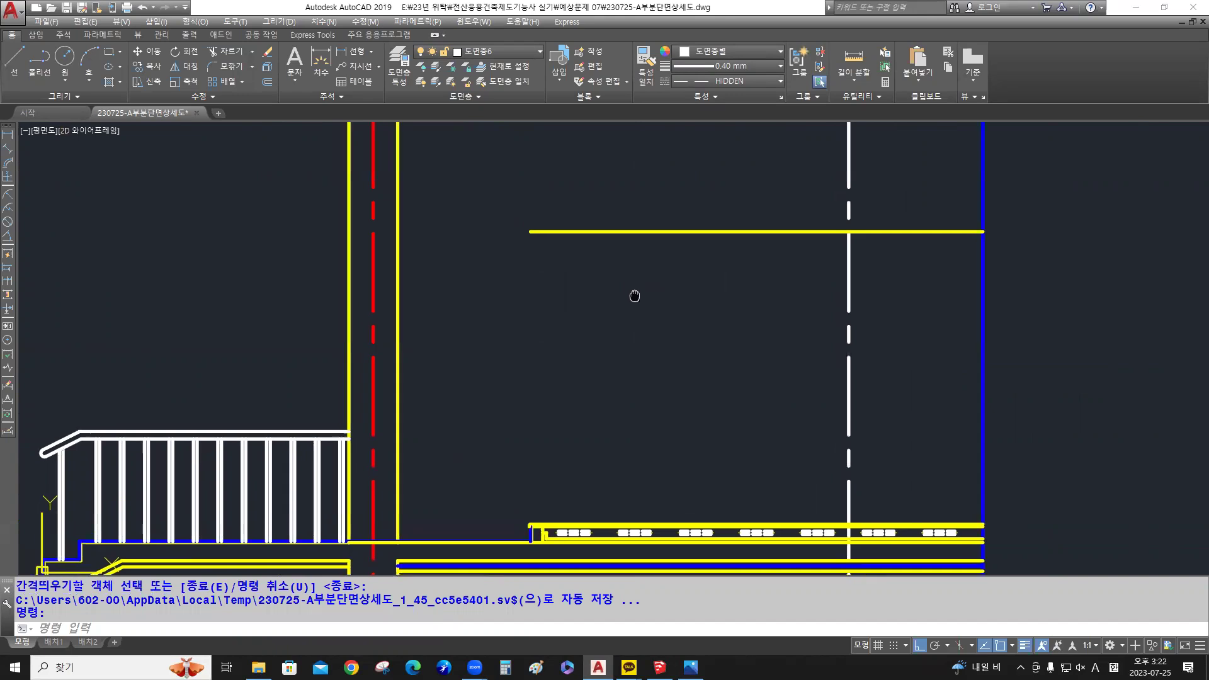
pyautogui.scroll(-3, 634, 294)
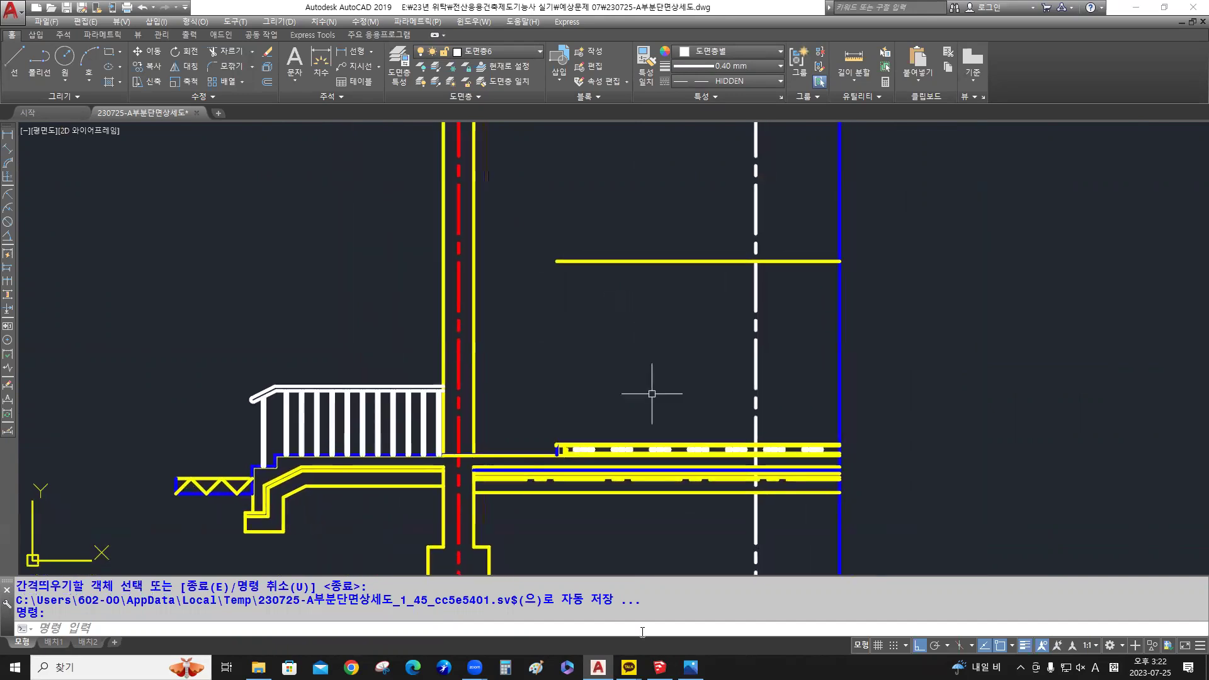
pyautogui.moveTo(652, 393); pyautogui.dragTo(640, 428, button='middle')
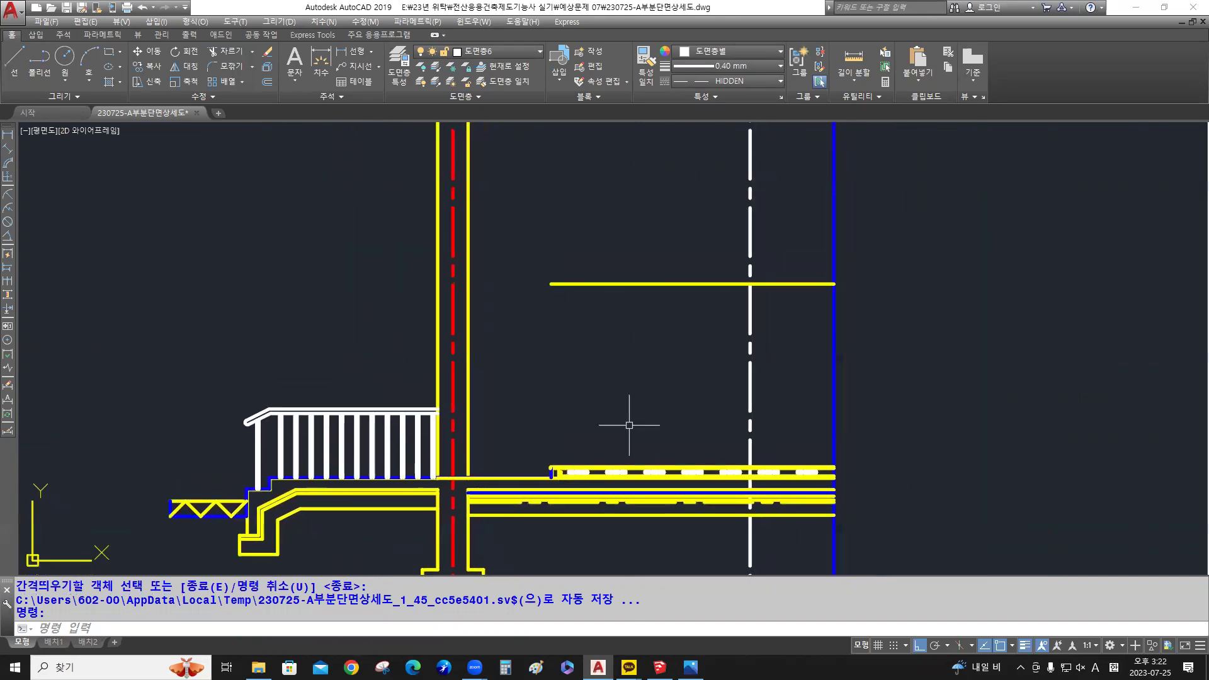
pyautogui.write('o')
pyautogui.press('Return')
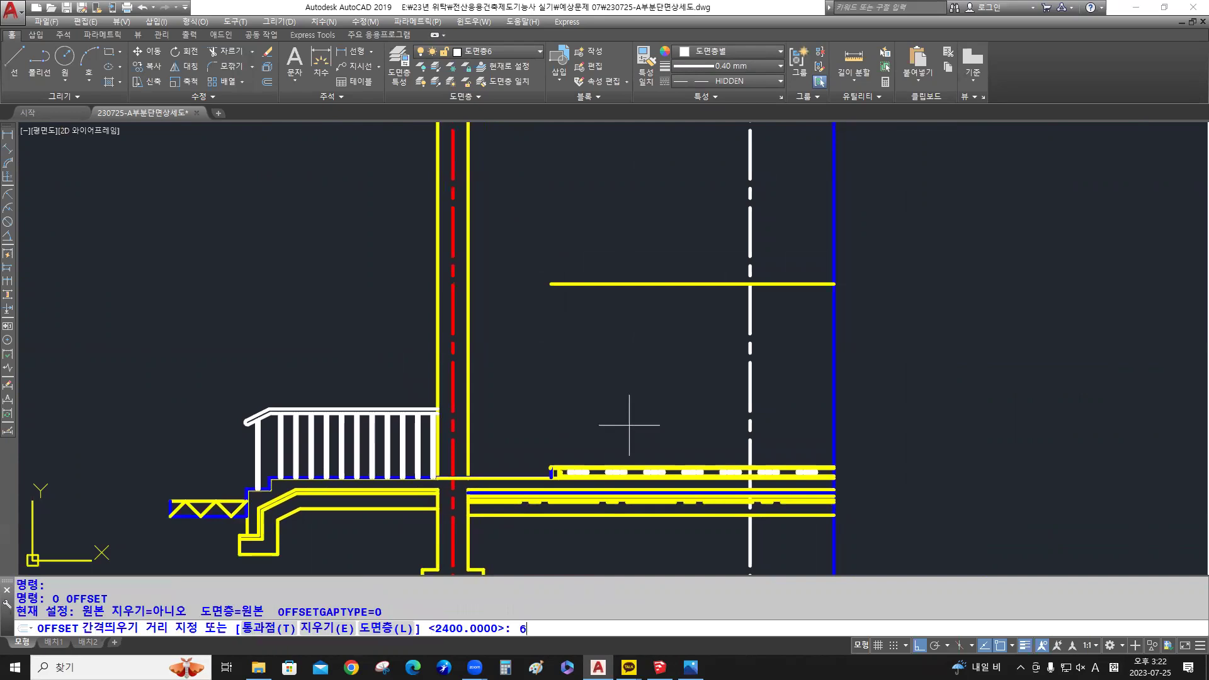
pyautogui.press('Return')
pyautogui.click(596, 284)
pyautogui.click(591, 218)
pyautogui.press('Return')
# Move the uppermost horizontal line above the raised floor to layer 0
pyautogui.click(620, 248)
pyautogui.click(587, 198)
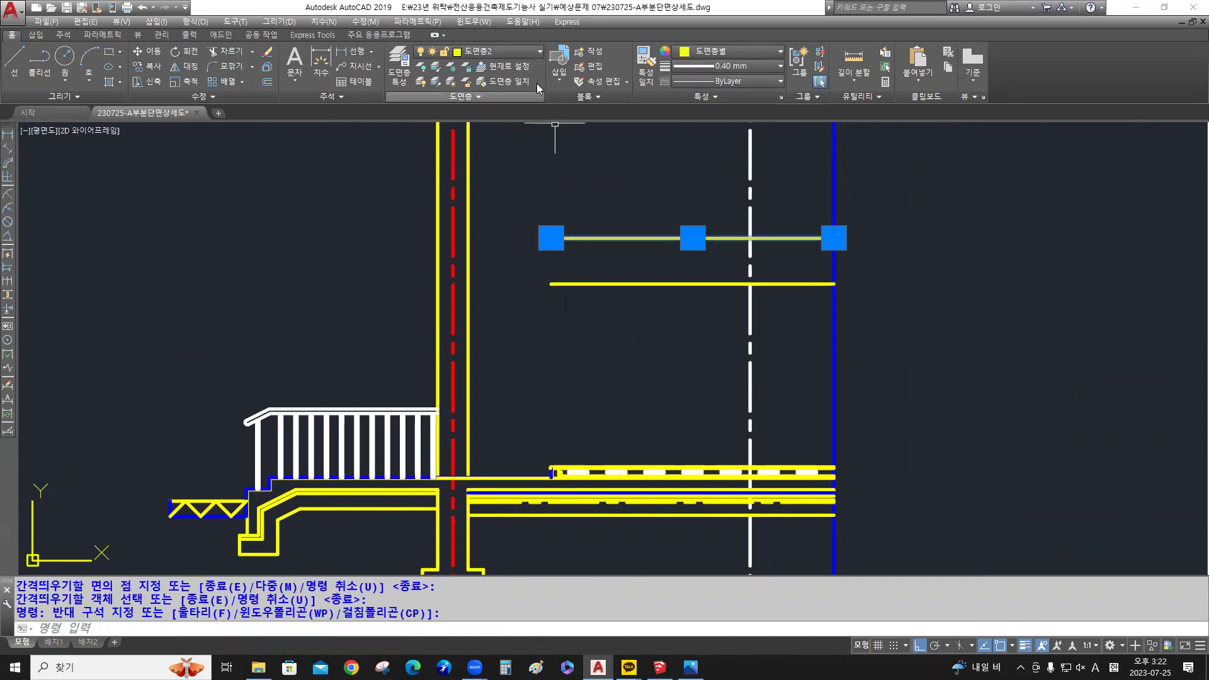
pyautogui.click(515, 53)
pyautogui.click(508, 68)
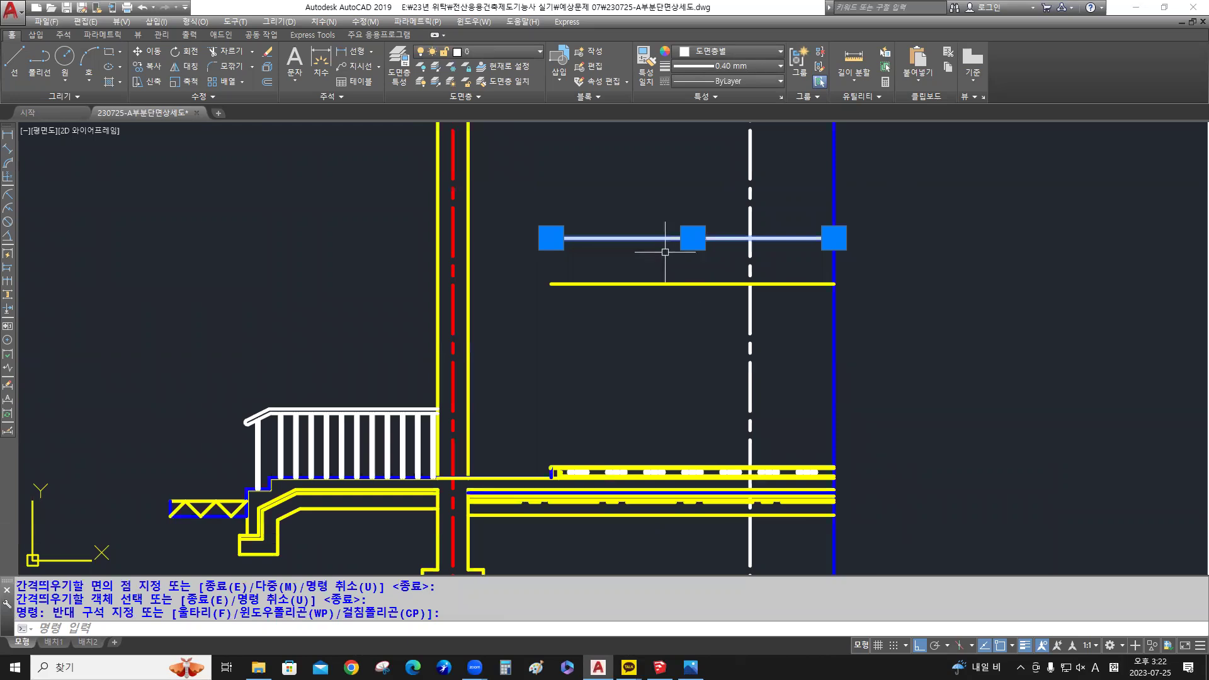
pyautogui.press('Escape')
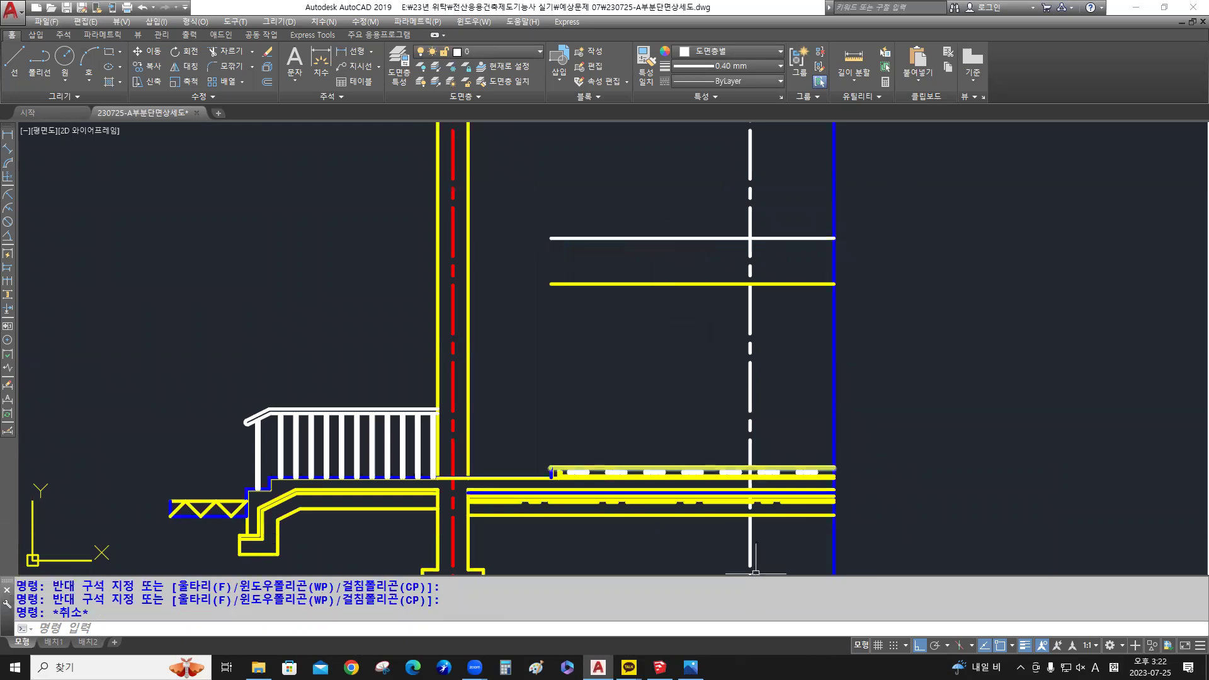
# Switch to the floor plan image and examine the ridge line, the outer walls and section line A, then return to the drawing
pyautogui.click(691, 667)
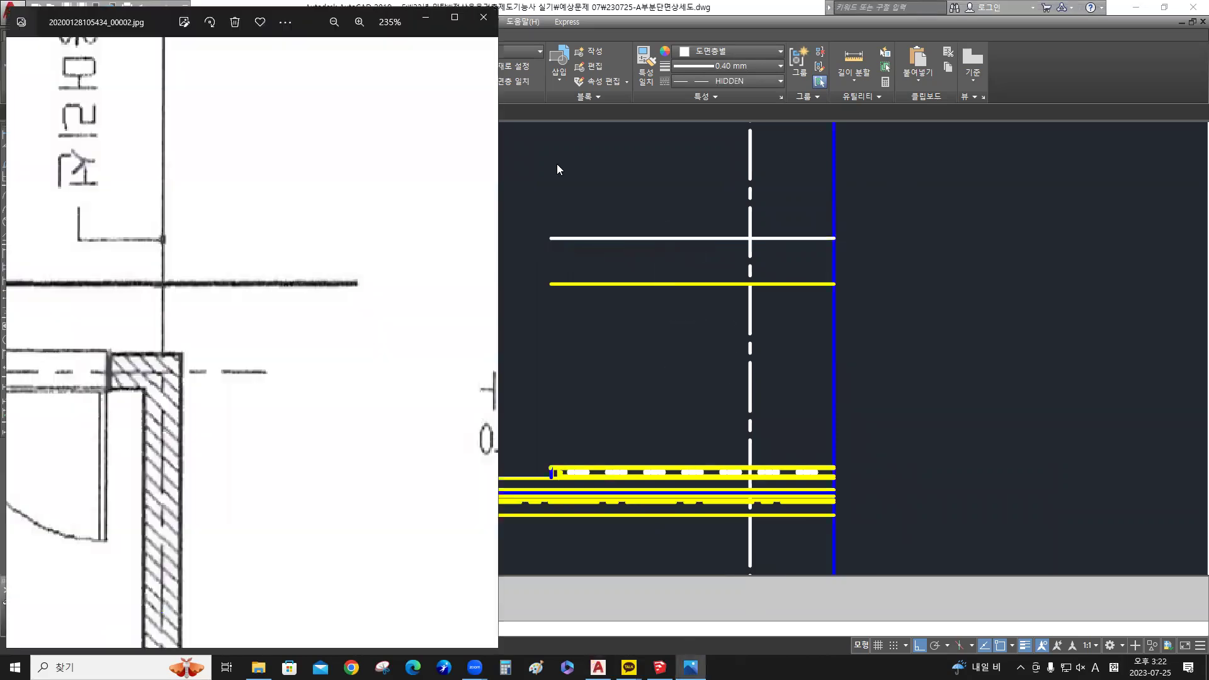
pyautogui.click(461, 22)
pyautogui.keyDown('ctrl'); pyautogui.scroll(-5, 569, 338); pyautogui.keyUp('ctrl')
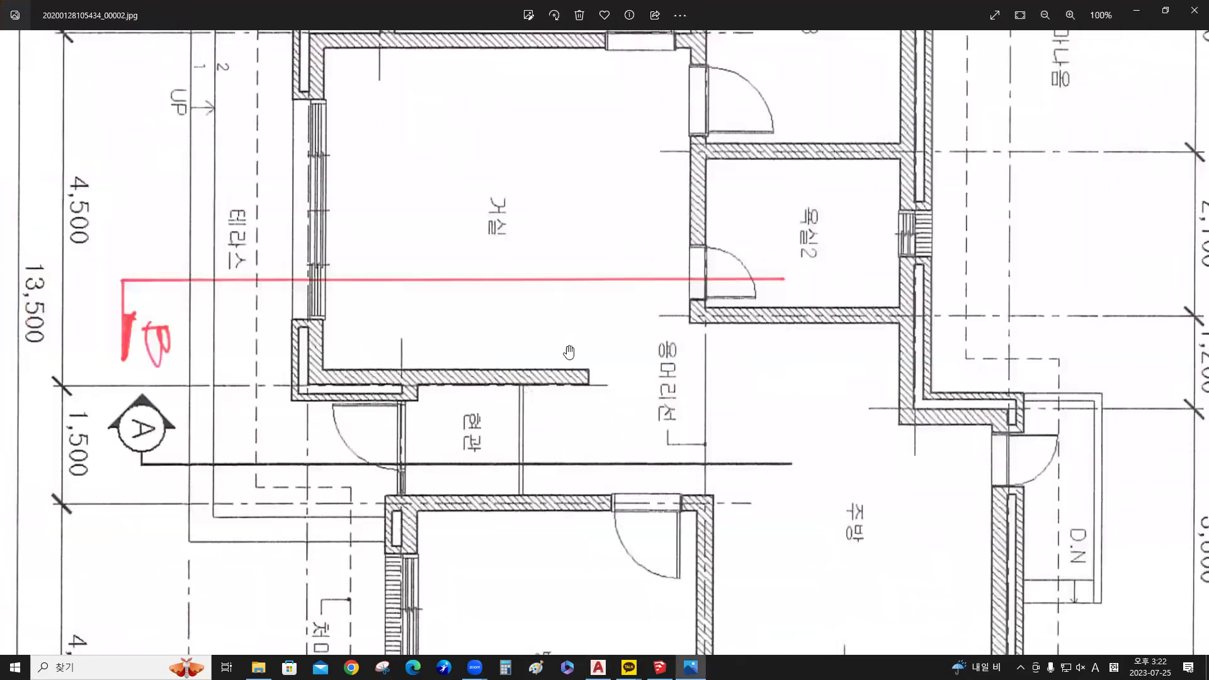
pyautogui.scroll(1, 722, 417)
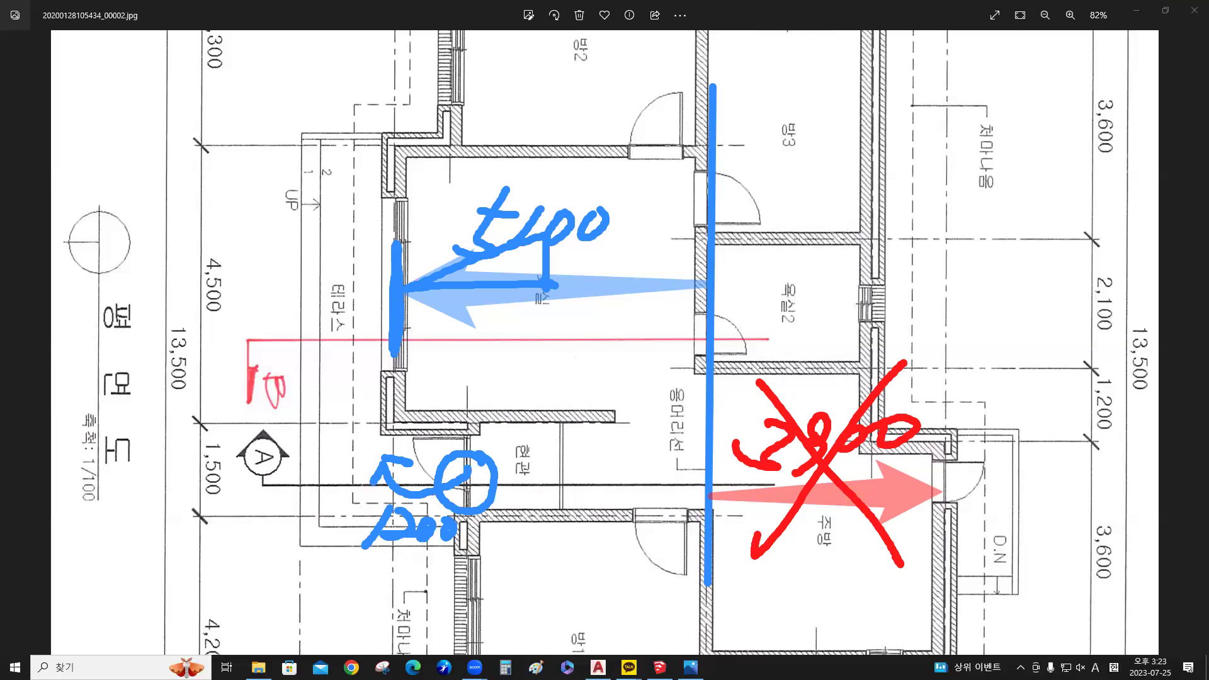
pyautogui.moveTo(377, 300)
pyautogui.mouseDown()
pyautogui.moveTo(592, 270)
pyautogui.moveTo(435, 228)
pyautogui.moveTo(466, 484)
pyautogui.moveTo(369, 530)
pyautogui.moveTo(881, 491)
pyautogui.moveTo(763, 444)
pyautogui.moveTo(671, 443)
pyautogui.mouseUp()
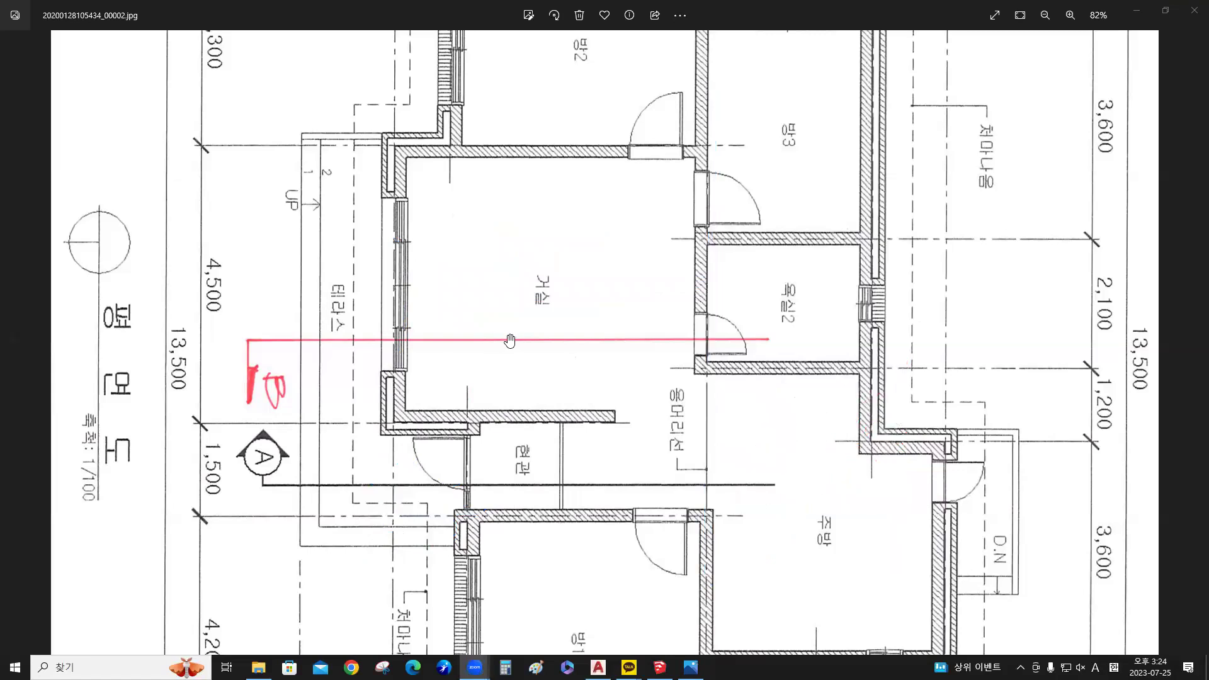
pyautogui.click(1136, 10)
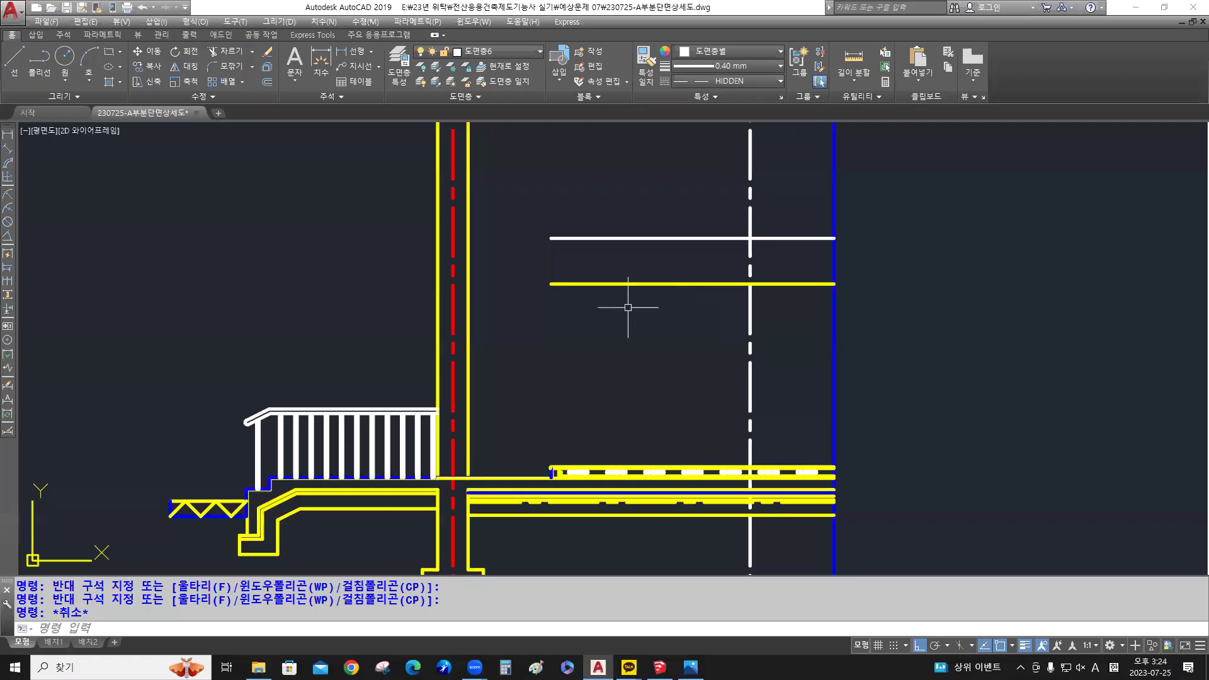
# Offset the red wall centerline 1200 to the left, over the railing
pyautogui.moveTo(562, 355); pyautogui.dragTo(568, 358, button='middle')
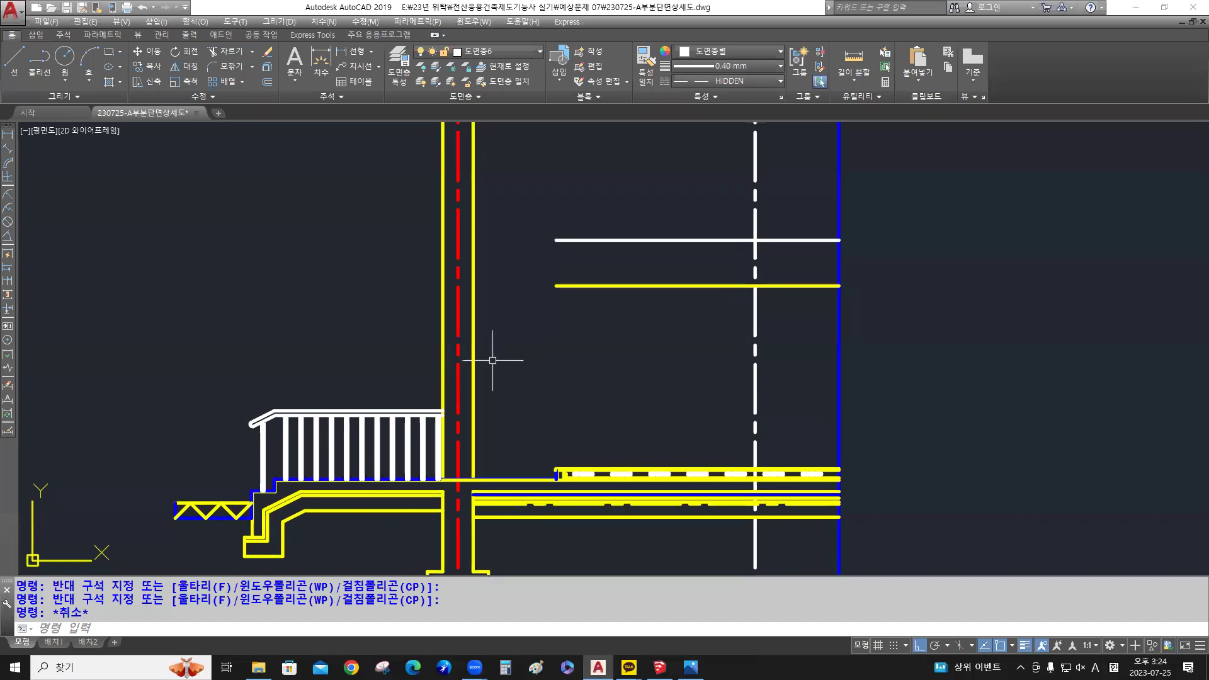
pyautogui.write('o')
pyautogui.press('Return')
pyautogui.write('1200')
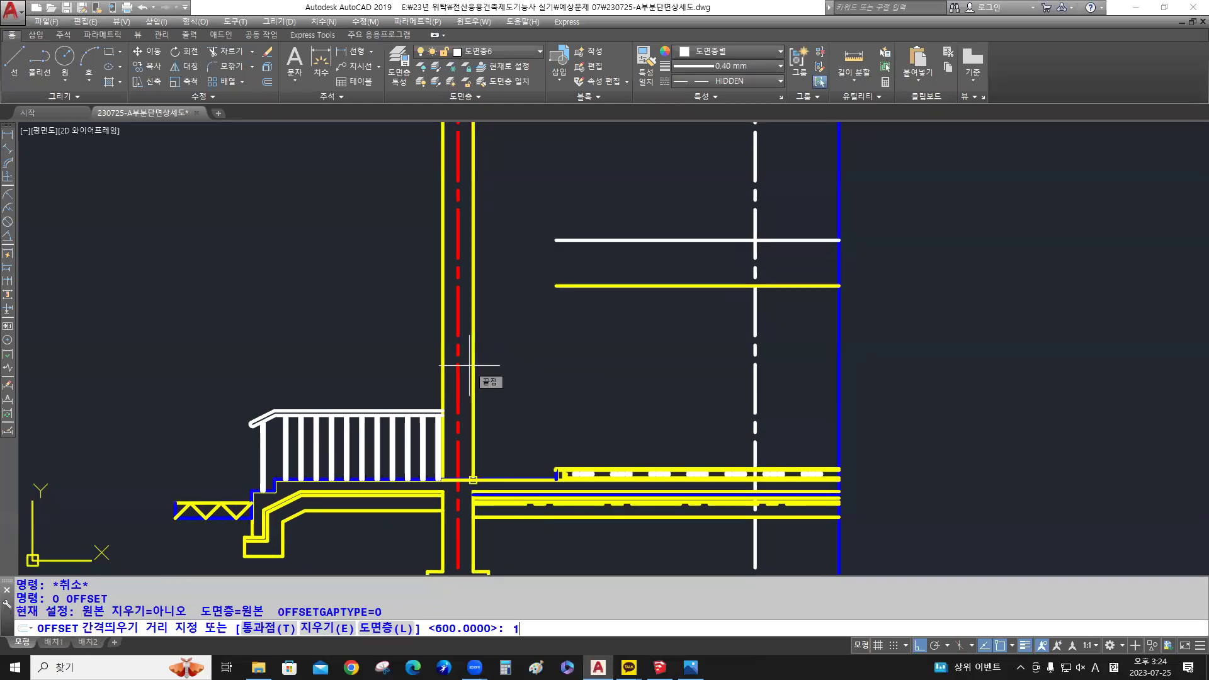
pyautogui.press('Return')
pyautogui.click(458, 360)
pyautogui.click(343, 338)
pyautogui.press('Return')
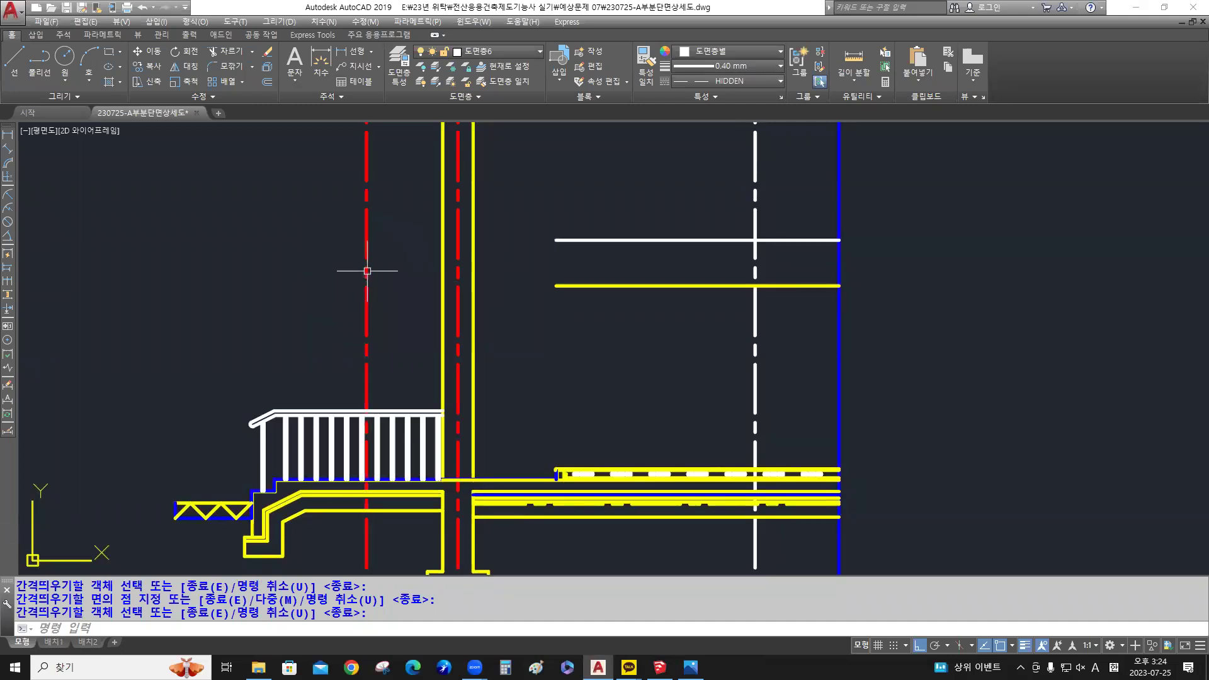
# Stretch the left end of the white horizontal line to the new red line over the railing
pyautogui.click(632, 257)
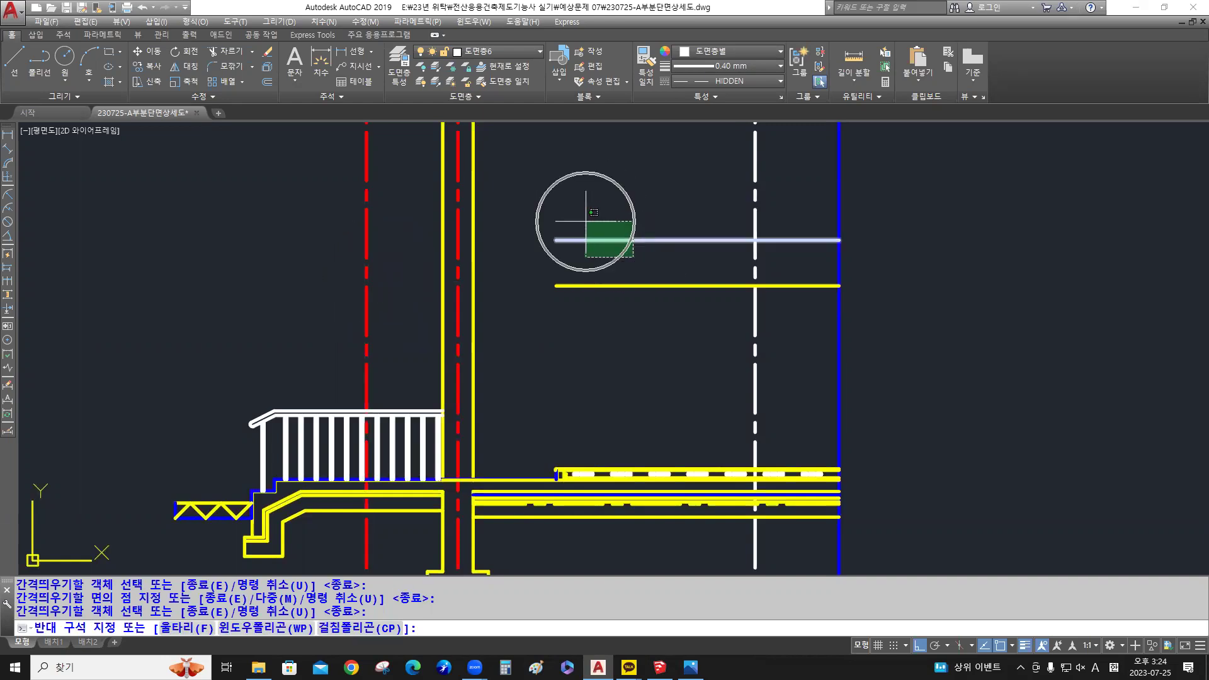
pyautogui.click(580, 247)
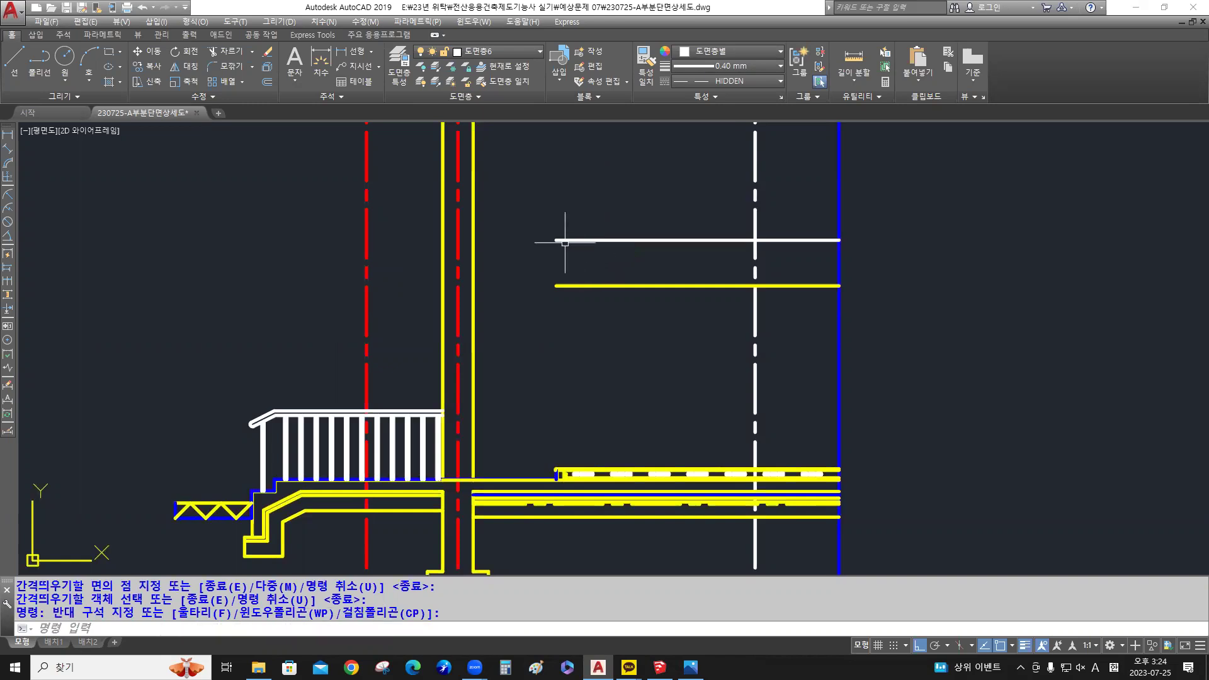
pyautogui.click(560, 241)
pyautogui.click(555, 240)
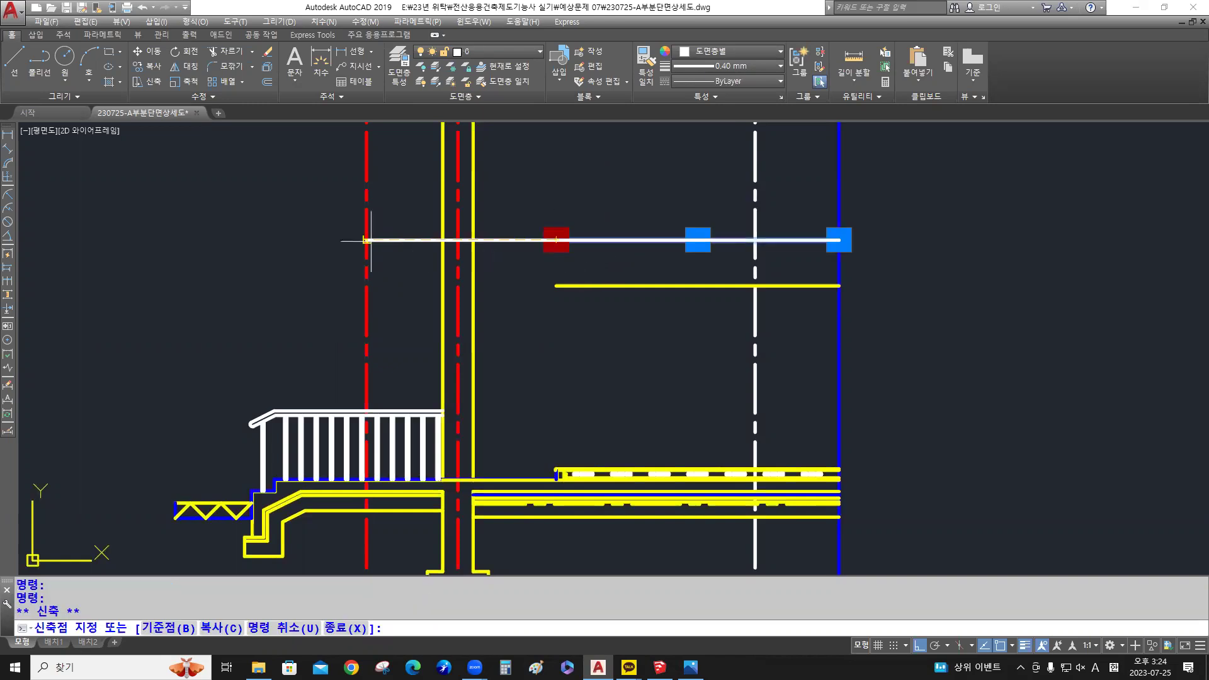
pyautogui.click(371, 240)
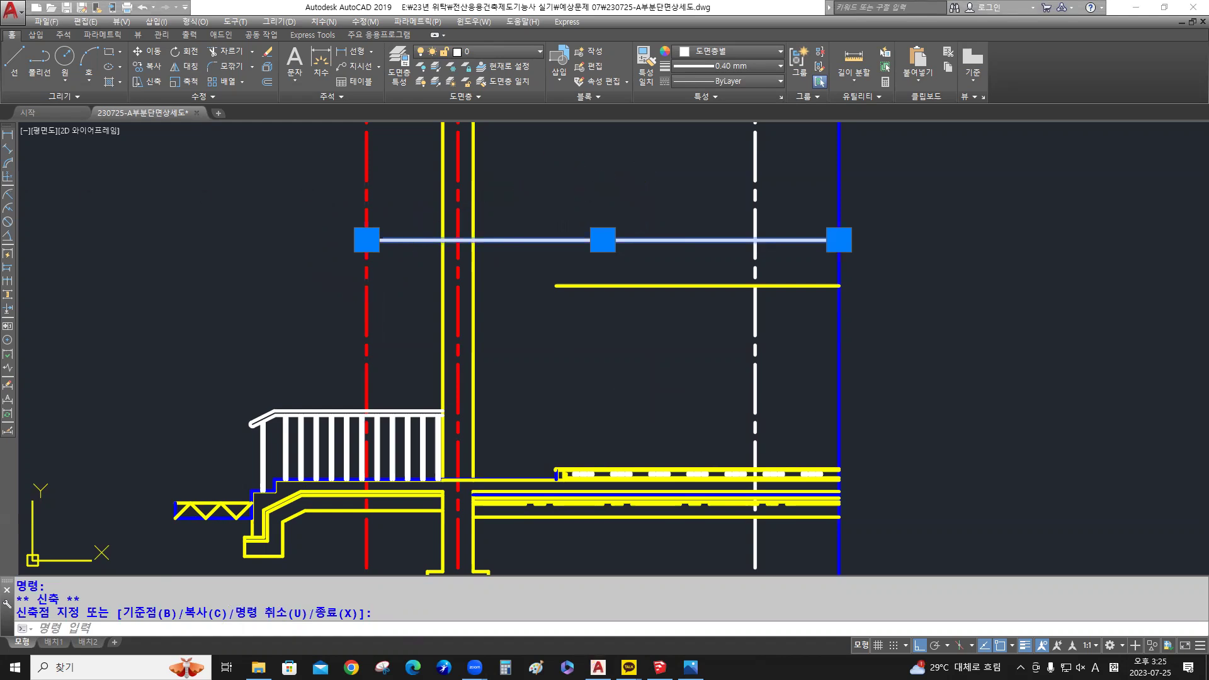
pyautogui.press('Escape')
# Make 도면층2 the current layer
pyautogui.click(497, 51)
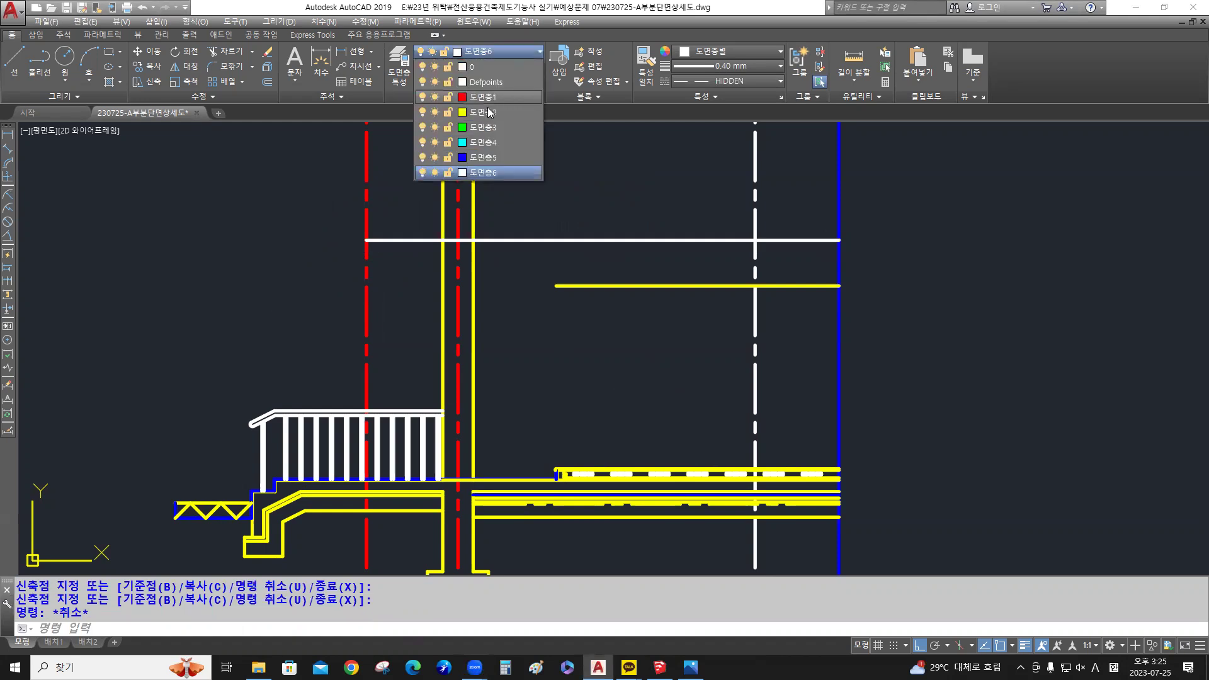
pyautogui.click(490, 113)
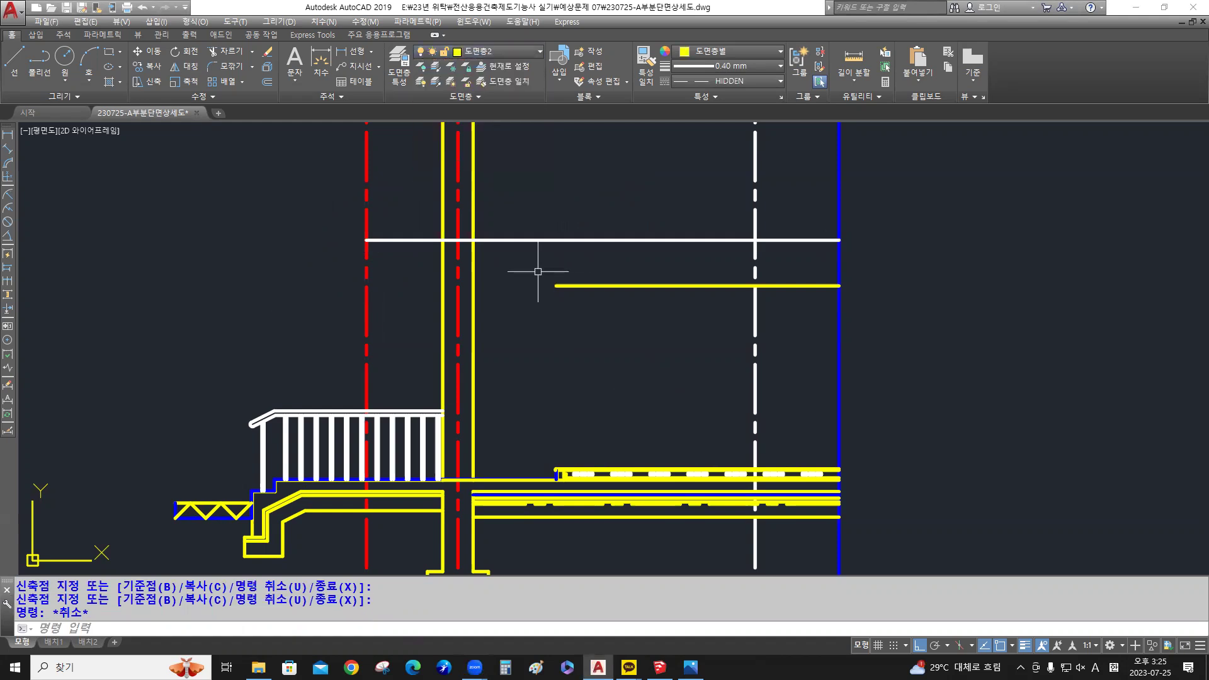
pyautogui.scroll(2, 373, 238)
pyautogui.moveTo(399, 229); pyautogui.dragTo(396, 249, button='middle')
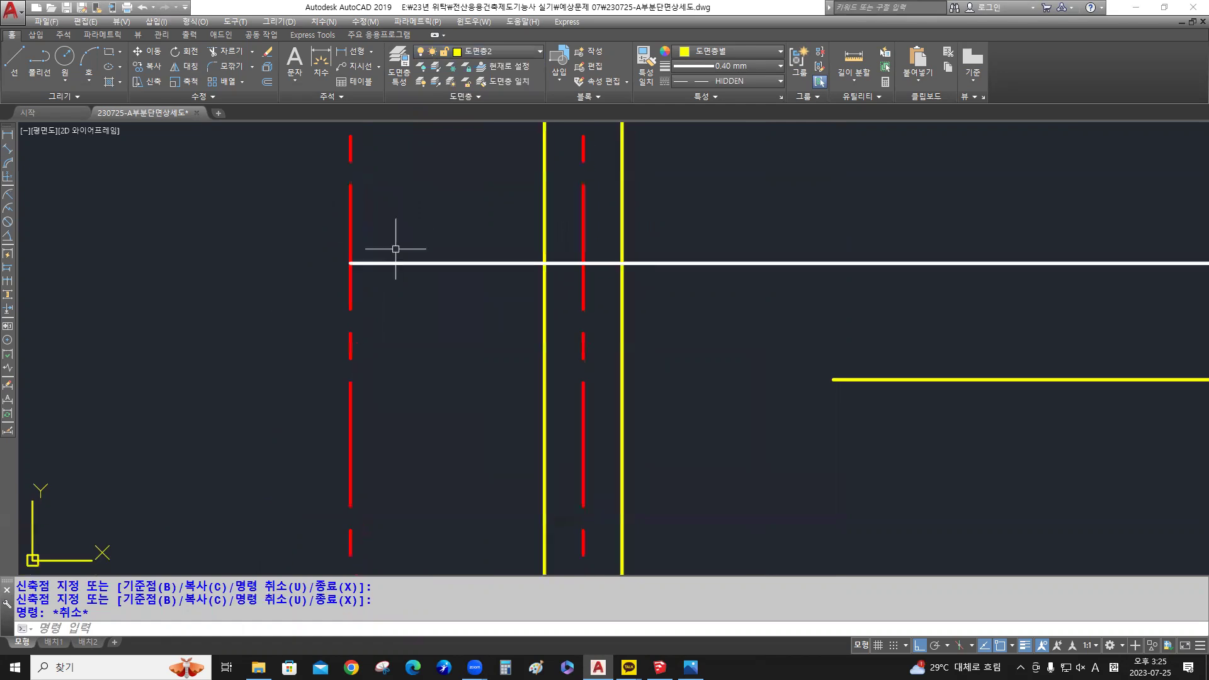
pyautogui.write('l')
pyautogui.press('Return')
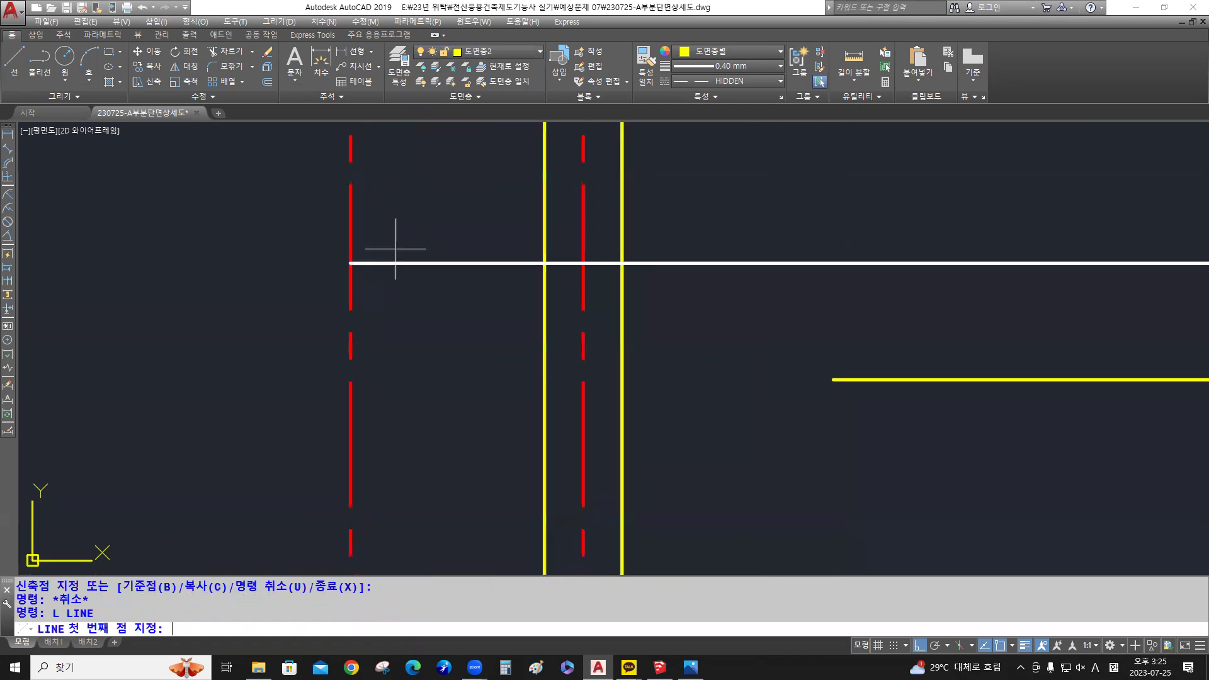
pyautogui.click(351, 263)
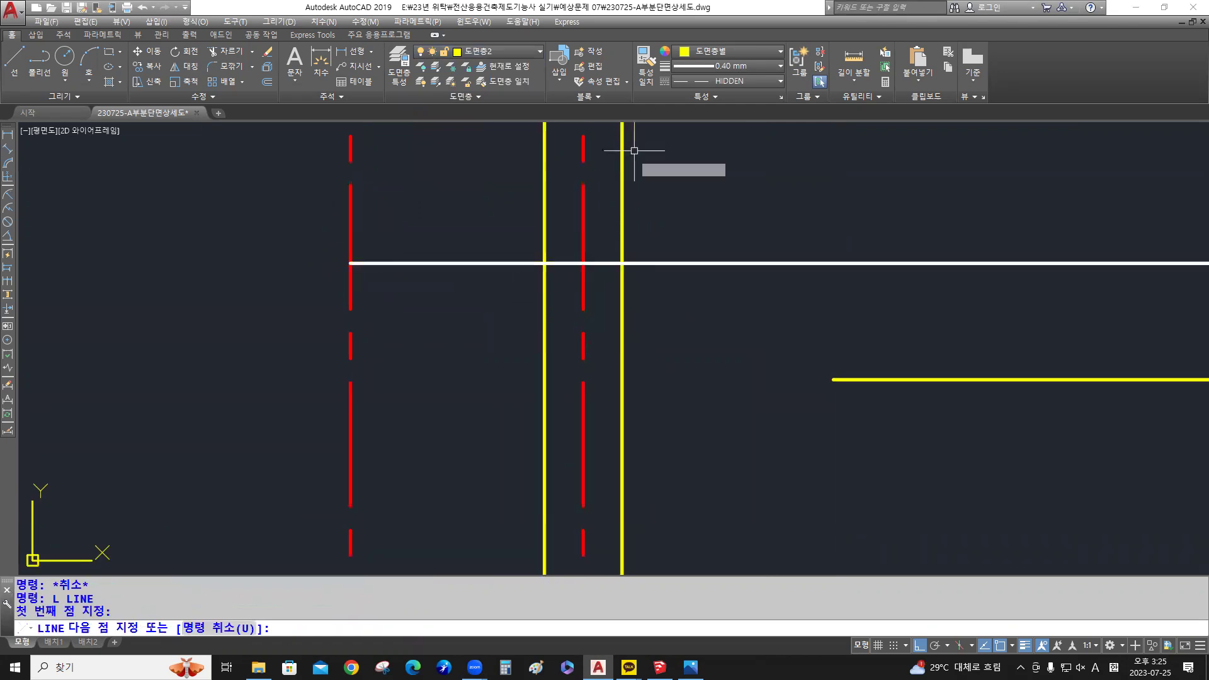
pyautogui.press('Escape')
# Set the current linetype to ByLayer and draw a closed right triangle, 1000 along and 400 high, from the white line's left end
pyautogui.click(729, 82)
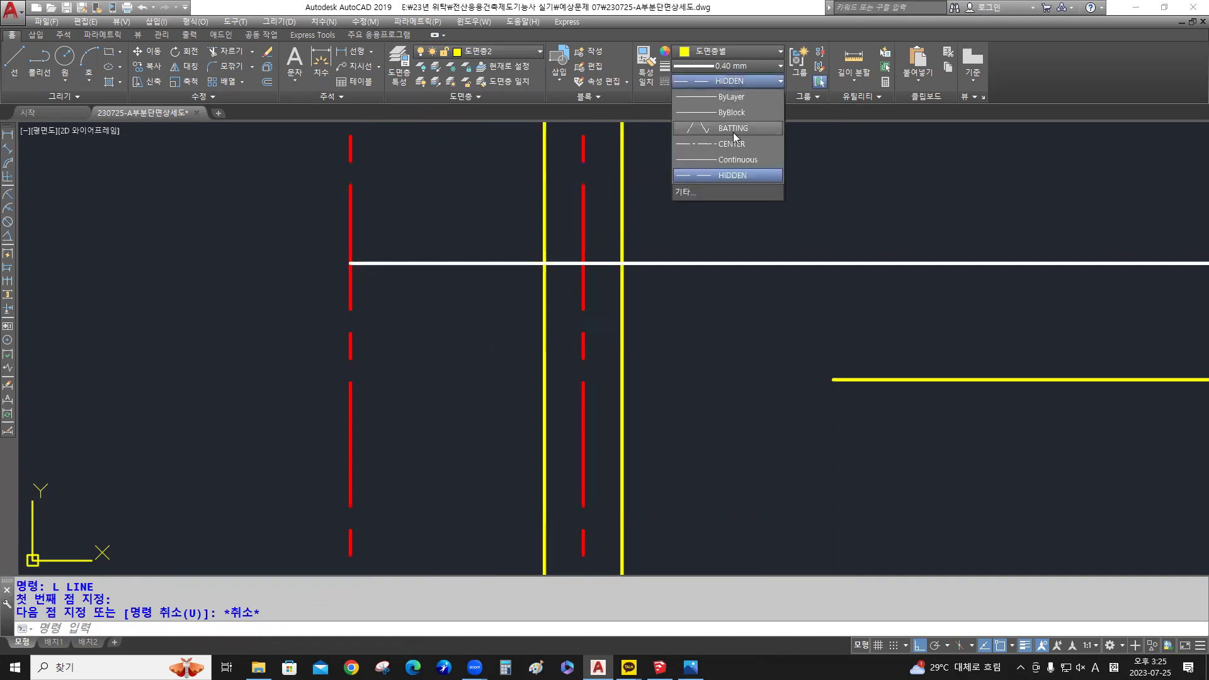
pyautogui.click(730, 96)
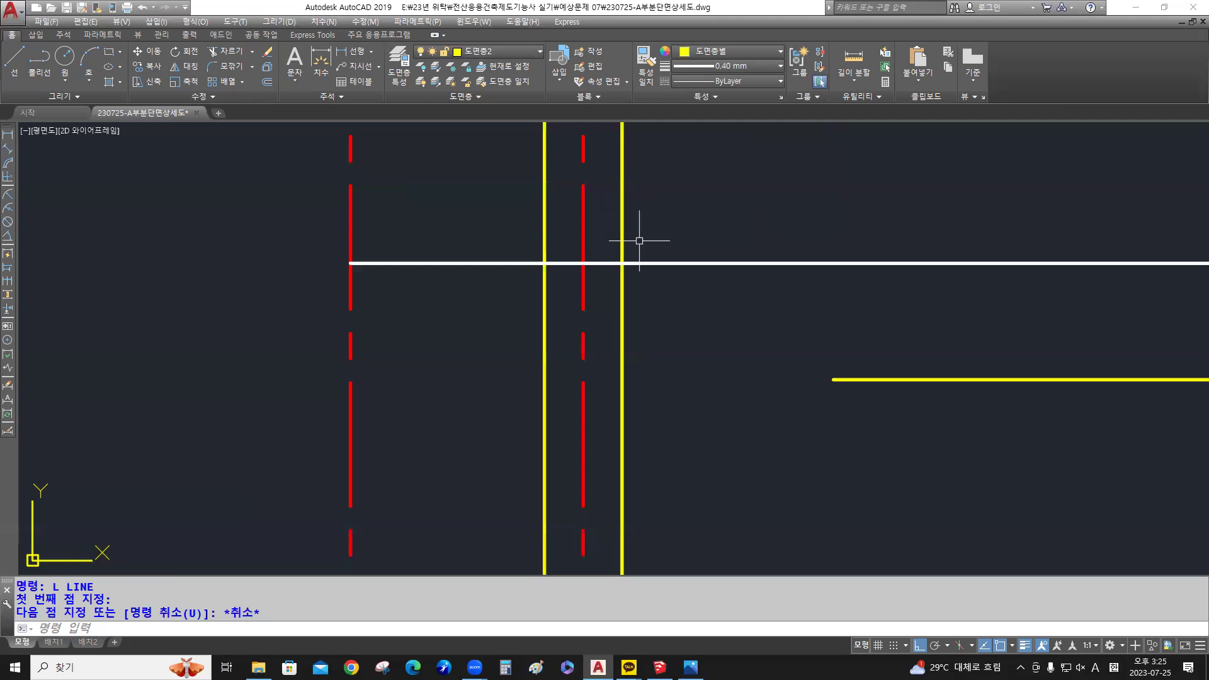
pyautogui.write('l')
pyautogui.press('Return')
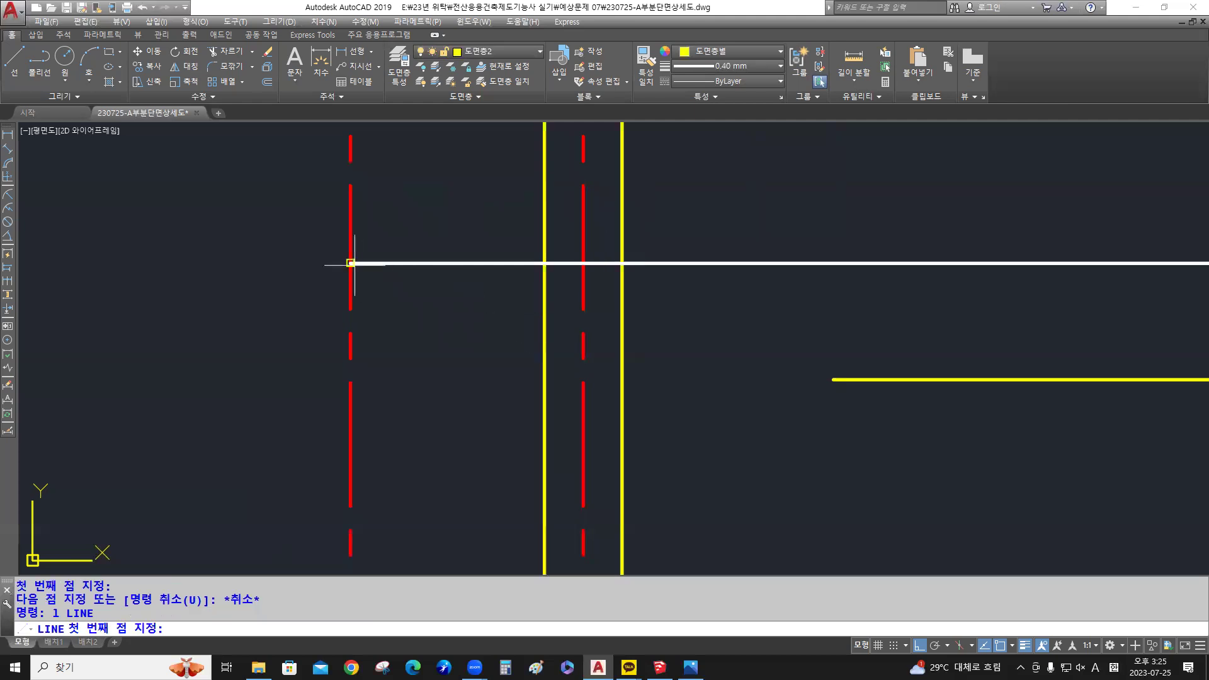
pyautogui.click(351, 263)
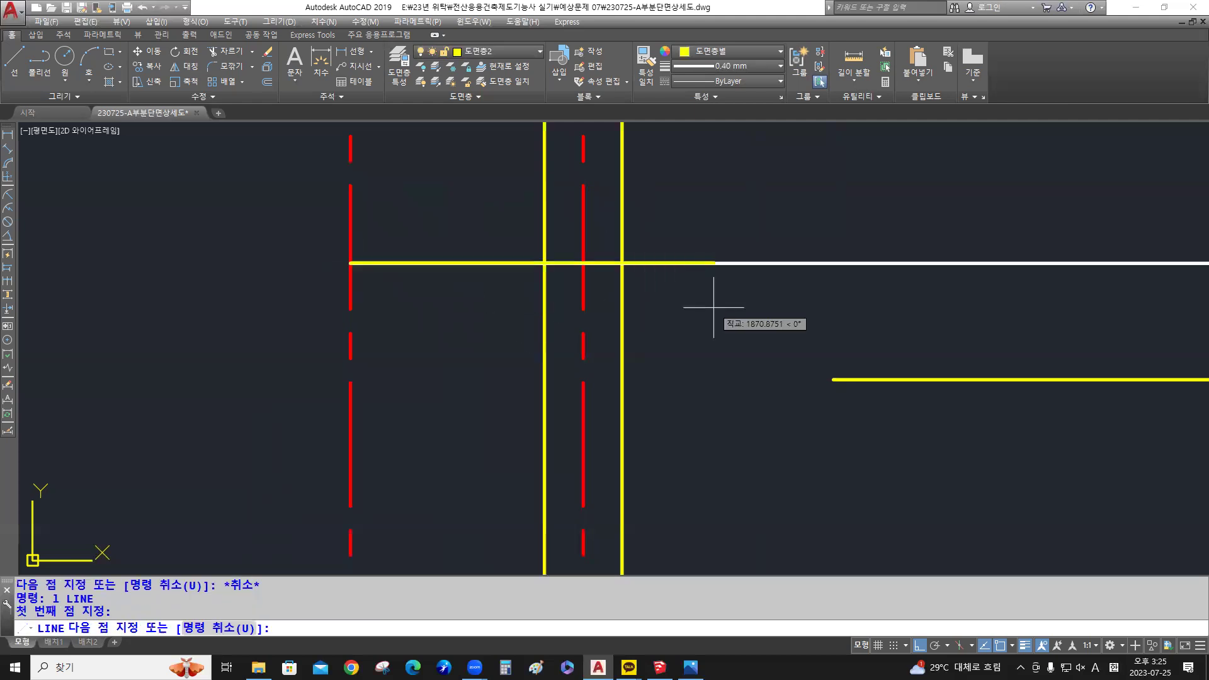
pyautogui.write('1000')
pyautogui.press('Return')
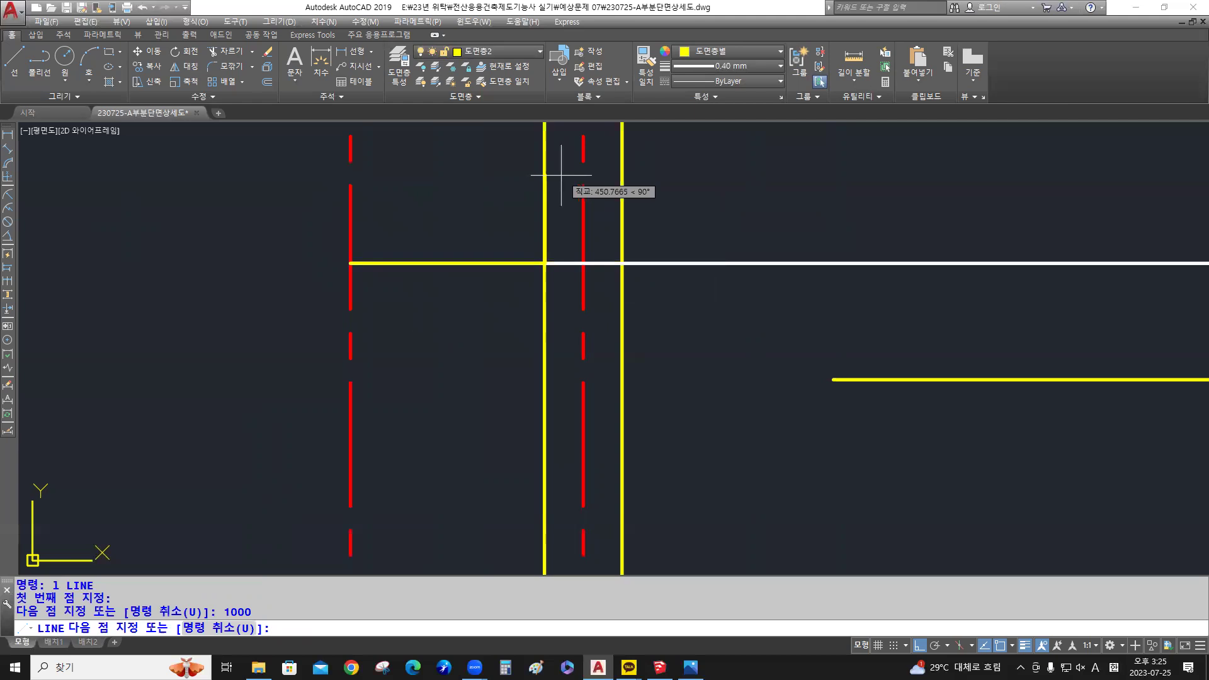
pyautogui.moveTo(558, 178); pyautogui.dragTo(563, 240, button='middle')
pyautogui.write('400')
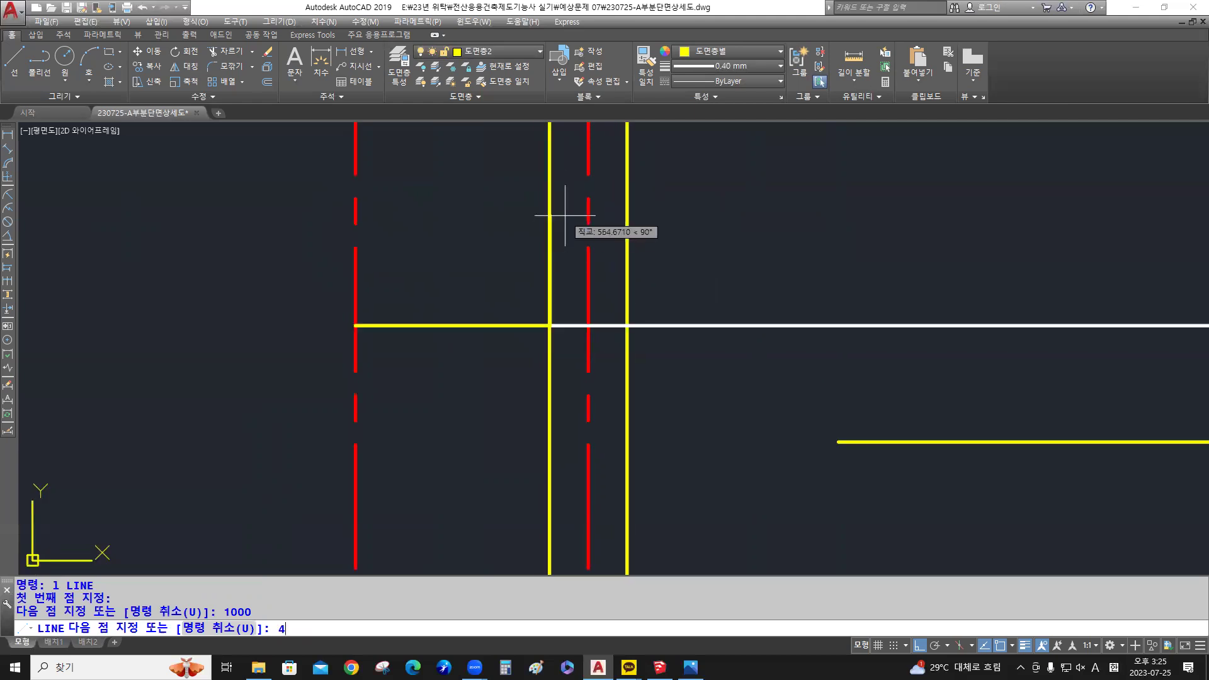
pyautogui.press('Return')
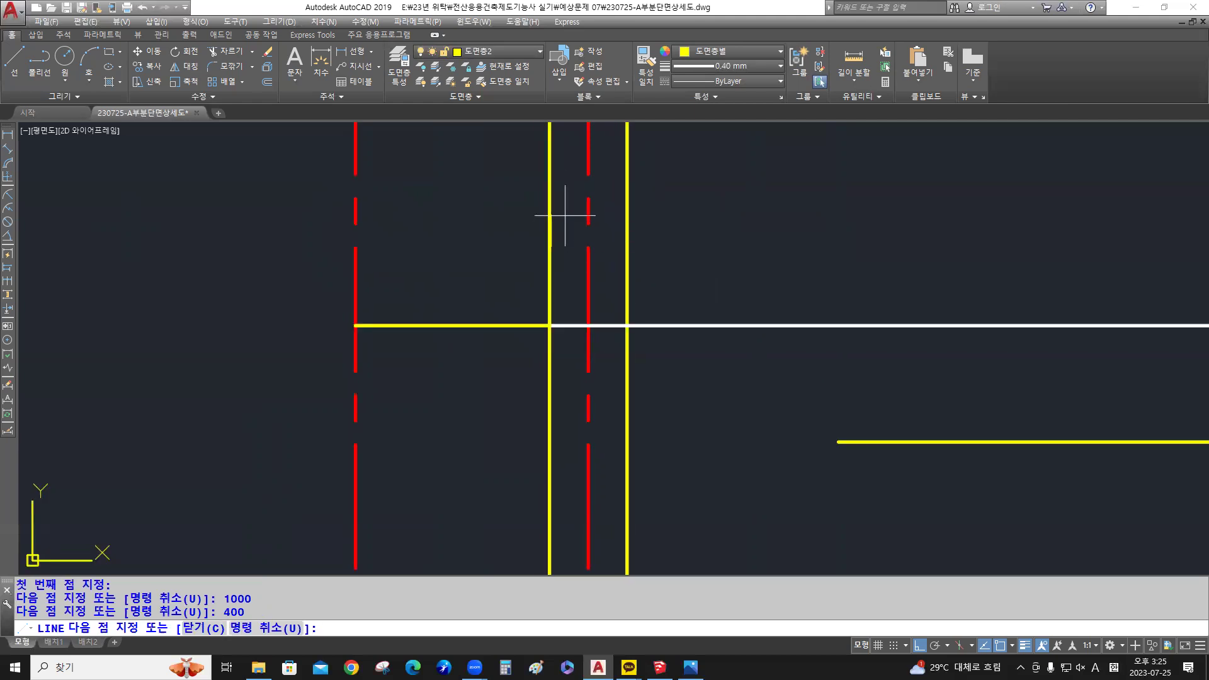
pyautogui.write('c')
pyautogui.press('Return')
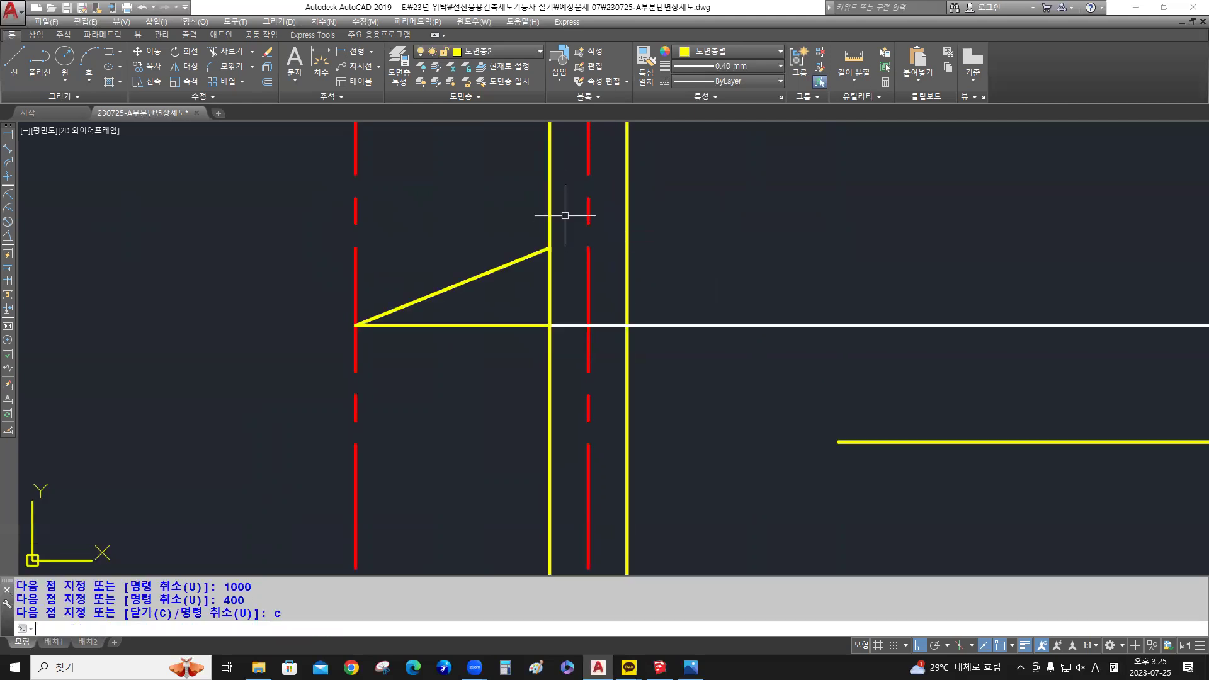
# Delete the triangle's base and vertical leg together with the white horizontal line, keeping the sloped line
pyautogui.click(509, 338)
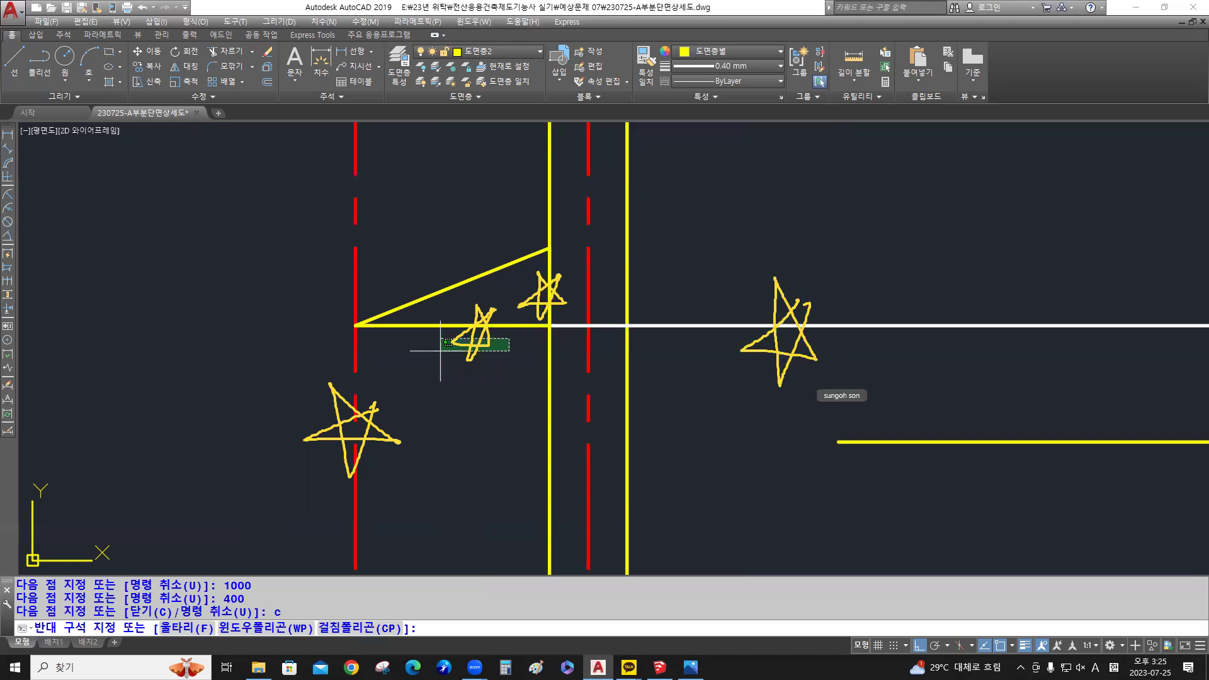
pyautogui.click(441, 400)
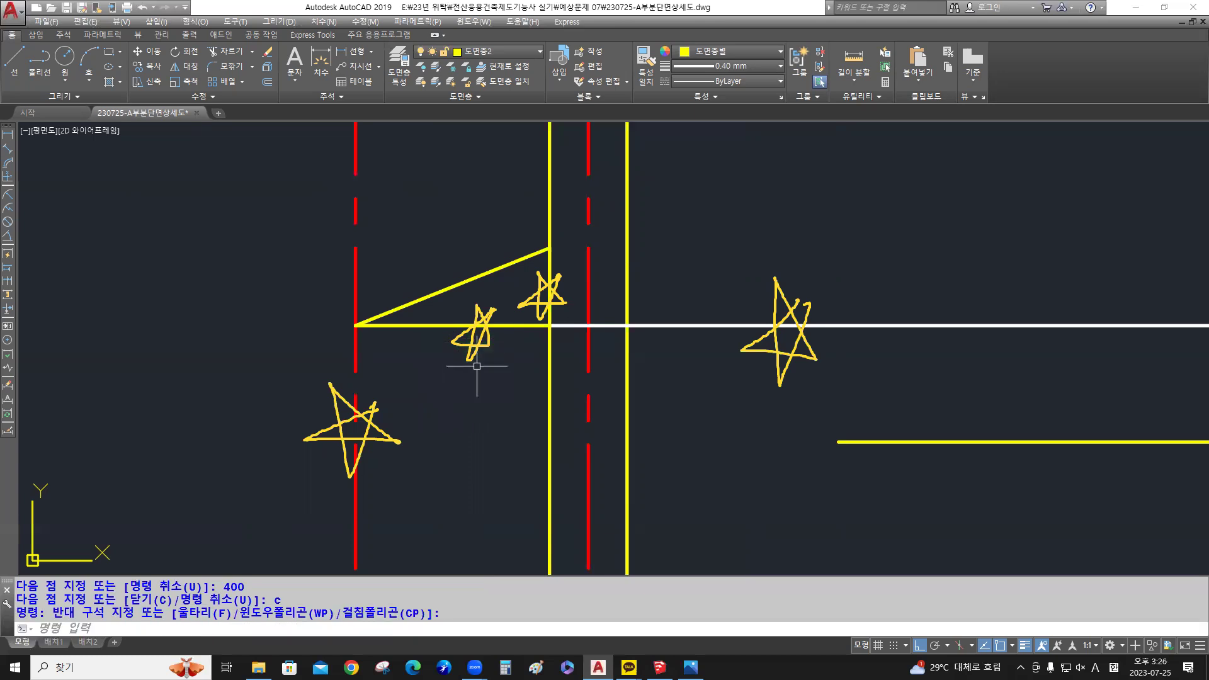
pyautogui.click(500, 357)
pyautogui.click(455, 317)
pyautogui.press('Delete')
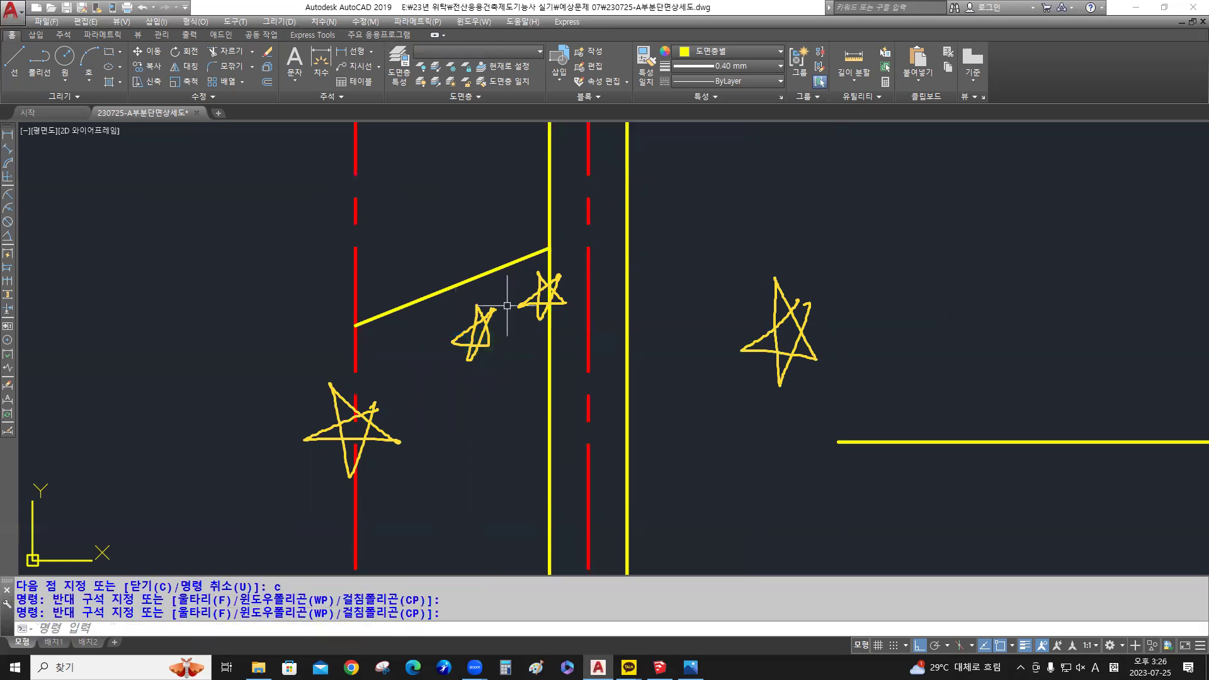
pyautogui.click(496, 206)
pyautogui.click(617, 365)
pyautogui.press('Delete')
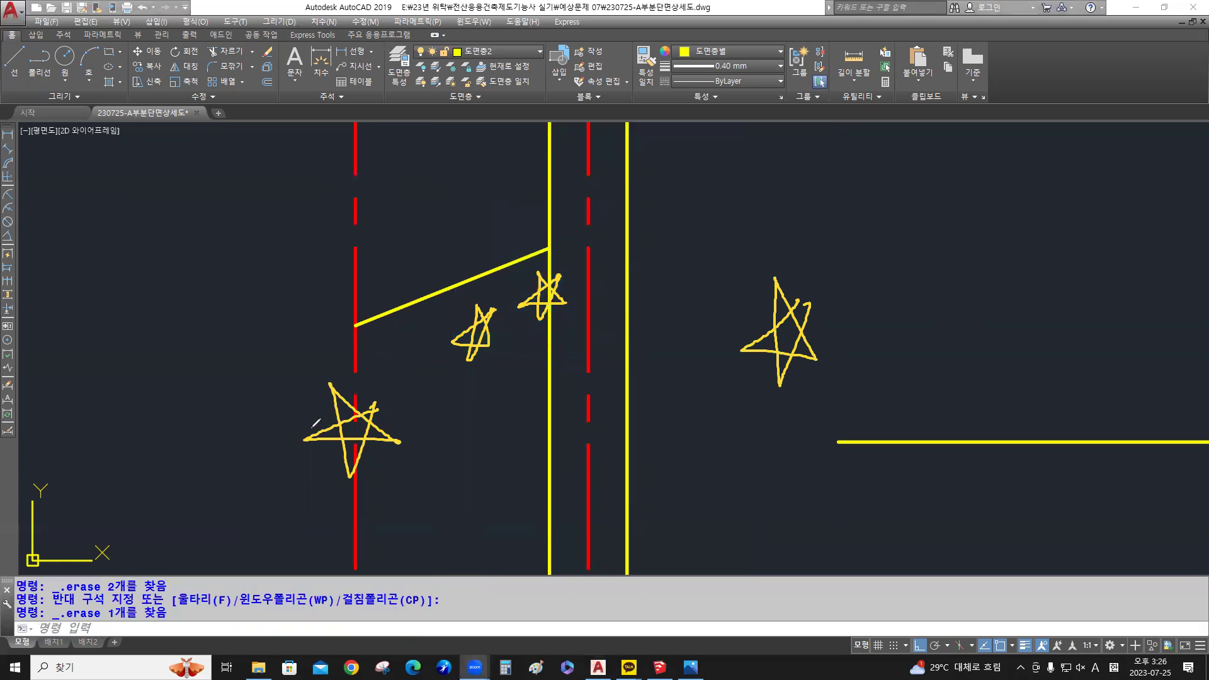
pyautogui.moveTo(331, 424)
pyautogui.mouseDown()
pyautogui.moveTo(503, 319)
pyautogui.moveTo(844, 337)
pyautogui.moveTo(731, 337)
pyautogui.mouseUp()
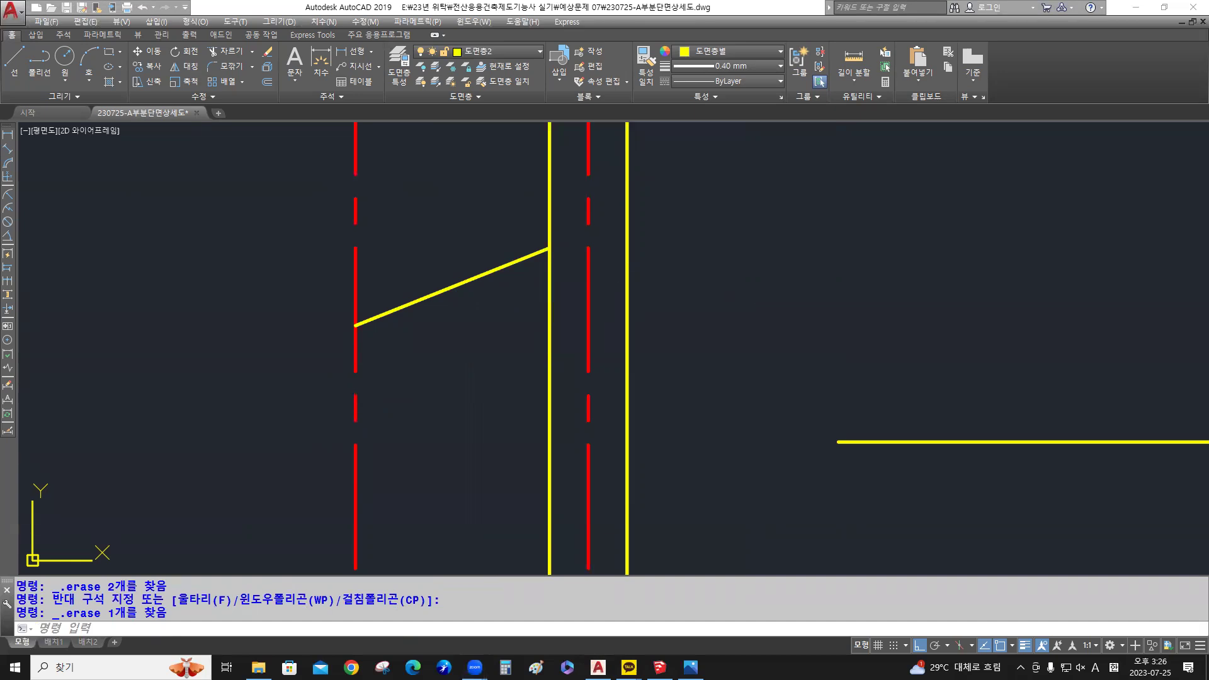
# Extend the upper end of the sloped line to the white dash-dot vertical line
pyautogui.click(453, 287)
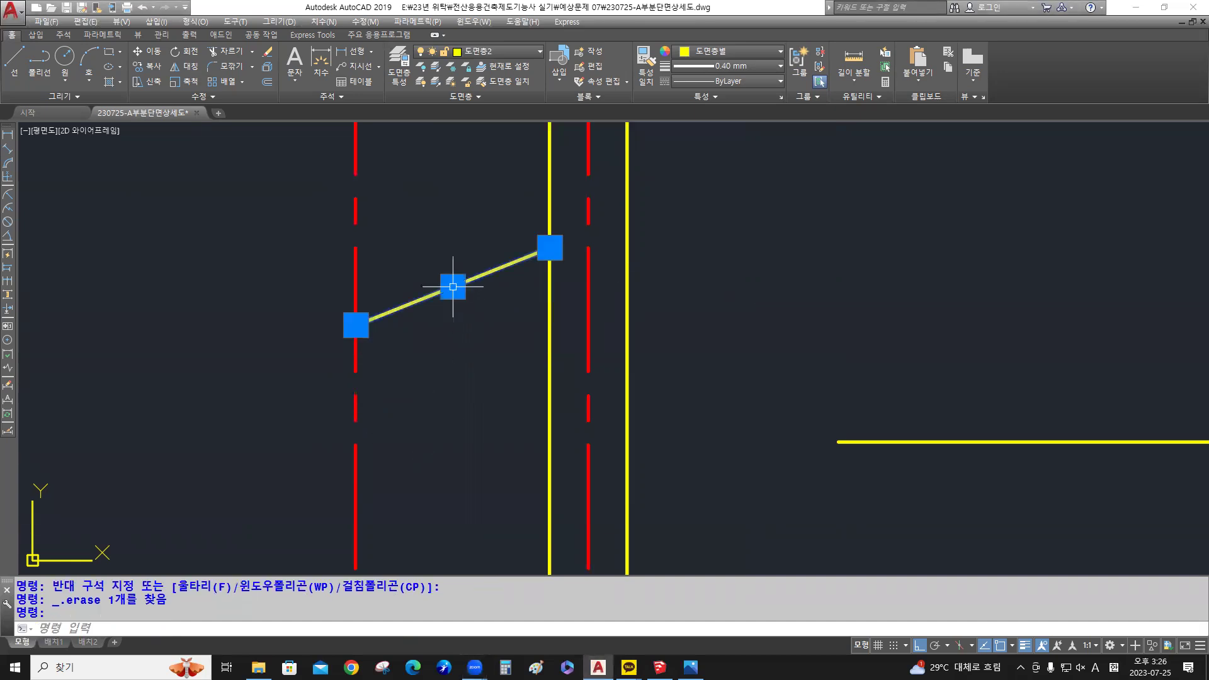
pyautogui.scroll(-4, 475, 346)
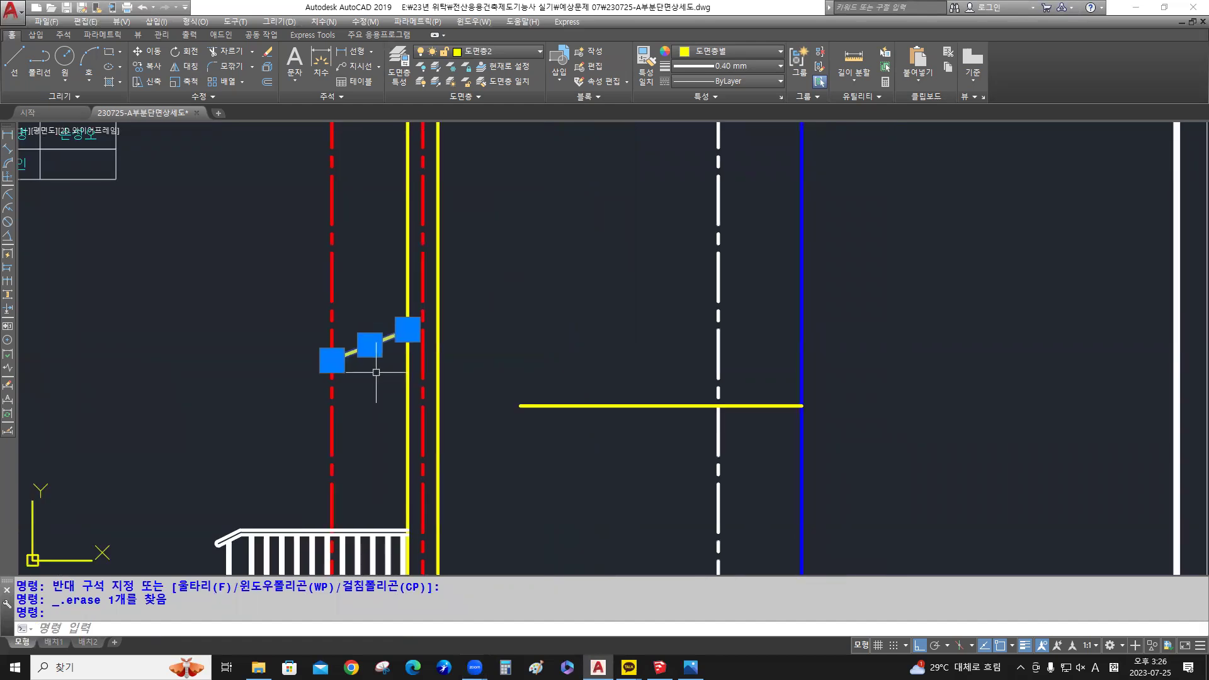
pyautogui.click(369, 345)
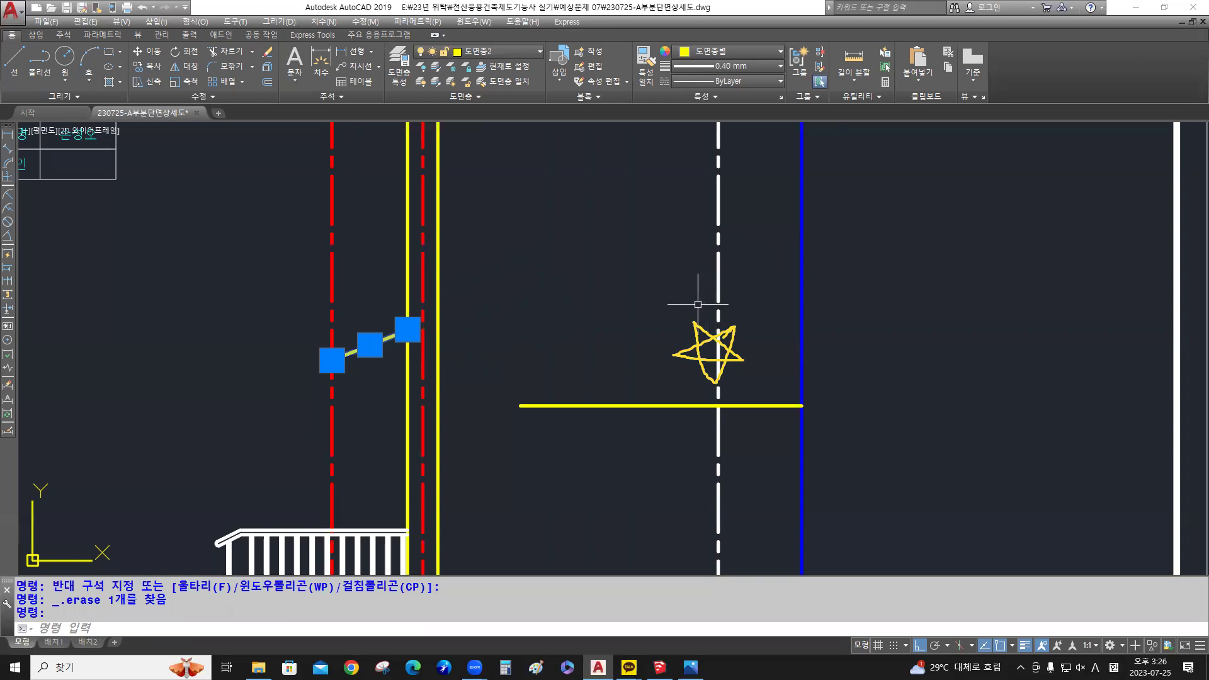
pyautogui.press('Escape')
pyautogui.write('ex')
pyautogui.press('Return')
pyautogui.click(717, 291)
pyautogui.press('Return')
pyautogui.click(390, 338)
pyautogui.press('Return')
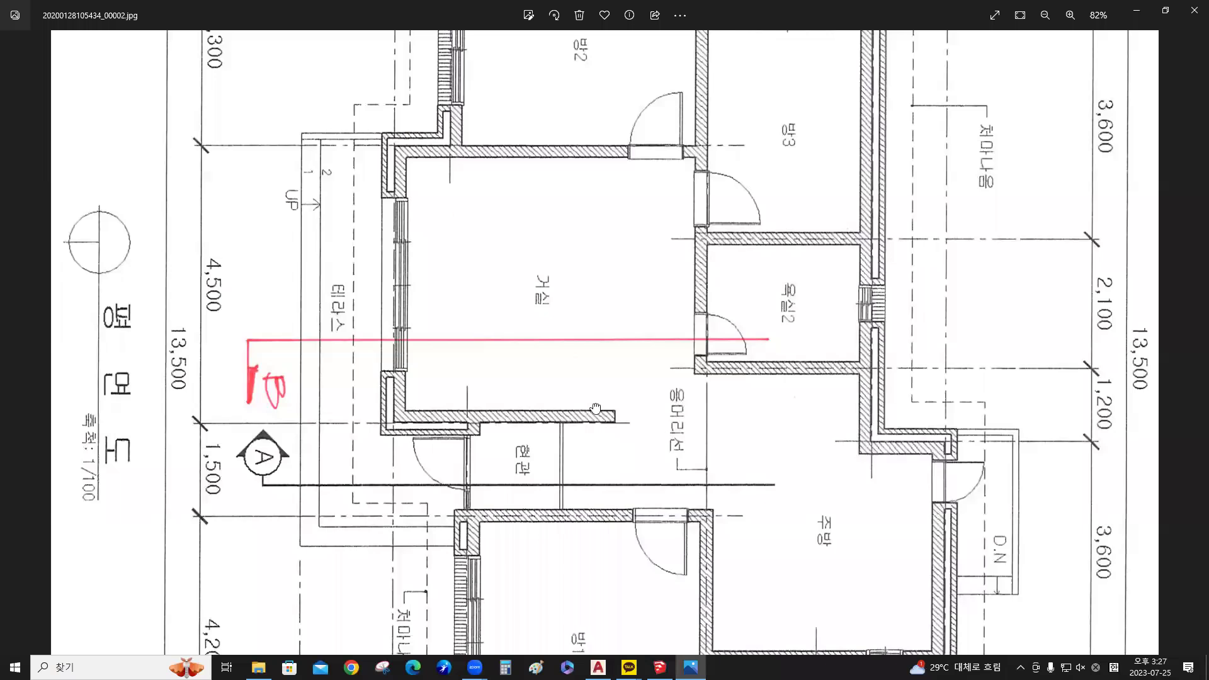
# Examine the dashed eave line and the outer walls around section line A in the floor plan image, then return to the drawing
pyautogui.moveTo(595, 409); pyautogui.dragTo(602, 360)
pyautogui.scroll(5, 403, 365)
pyautogui.moveTo(408, 378); pyautogui.dragTo(410, 380)
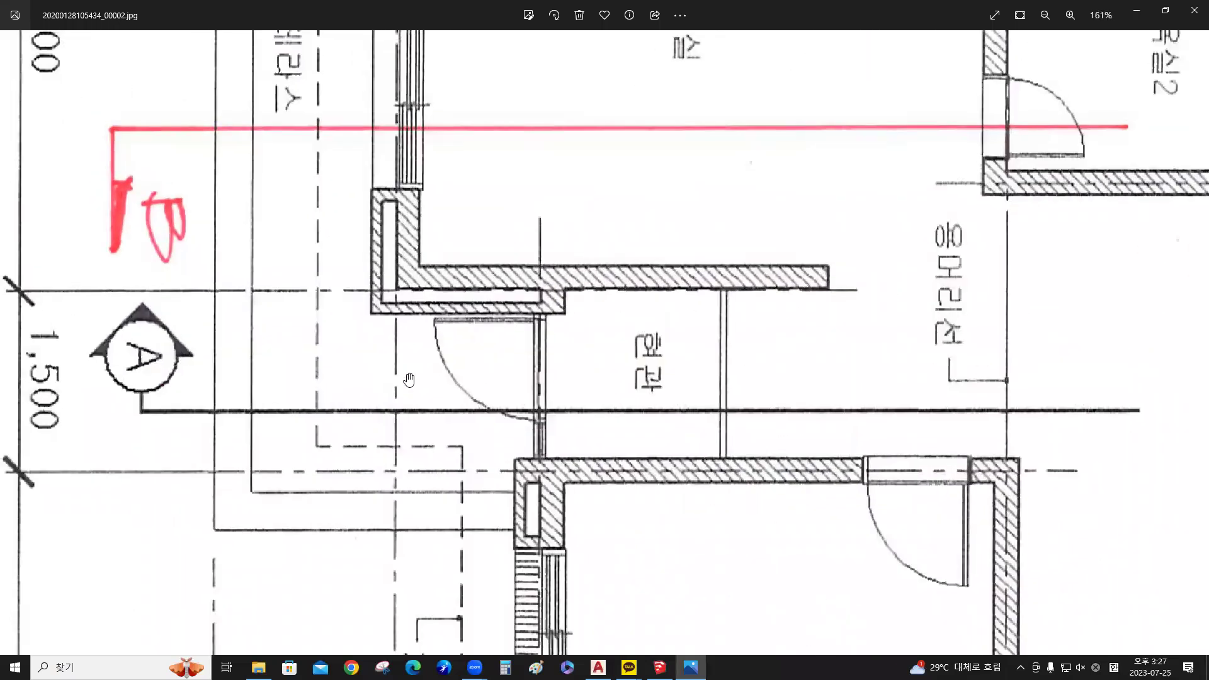
pyautogui.moveTo(423, 295); pyautogui.dragTo(432, 319)
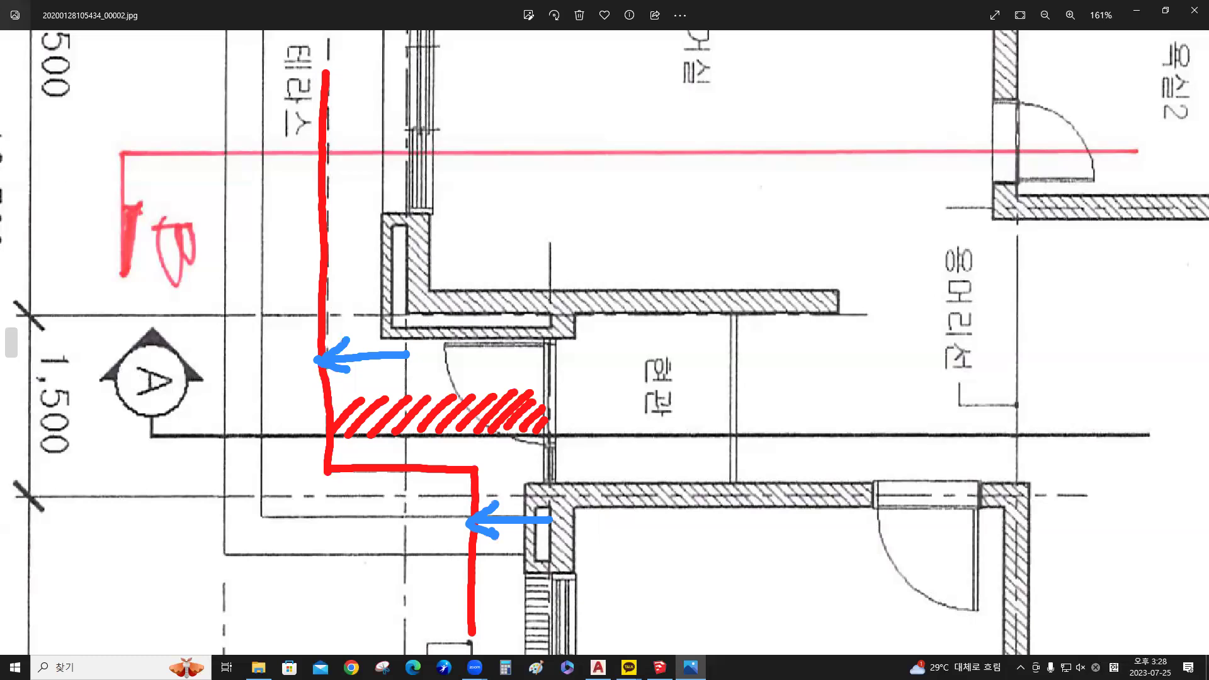
pyautogui.moveTo(386, 348)
pyautogui.mouseDown()
pyautogui.moveTo(439, 337)
pyautogui.moveTo(478, 420)
pyautogui.moveTo(469, 486)
pyautogui.moveTo(437, 516)
pyautogui.mouseUp()
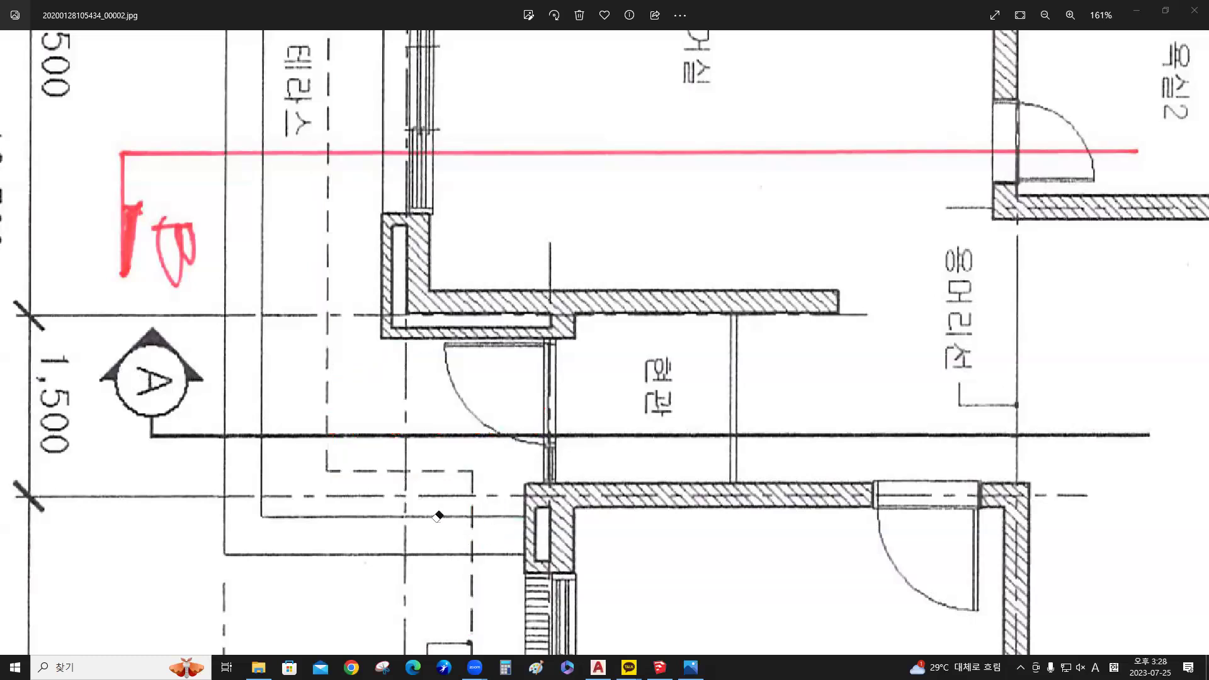
pyautogui.click(647, 532)
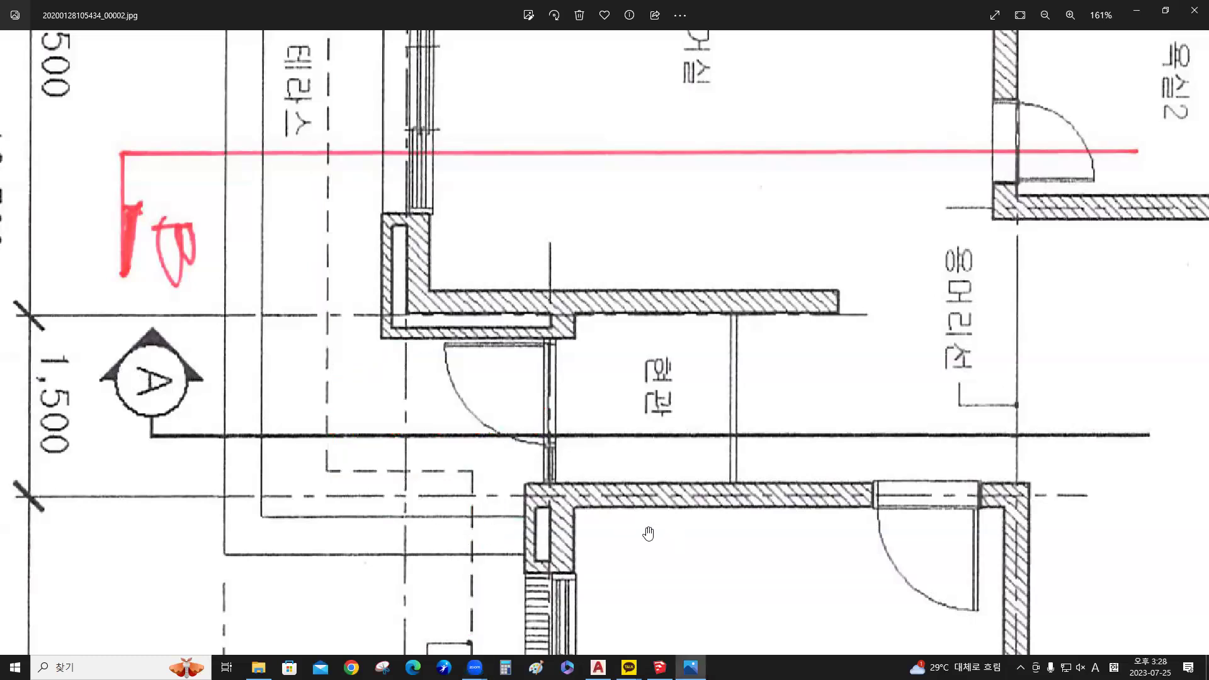
pyautogui.hotkey('alt', 'Tab')
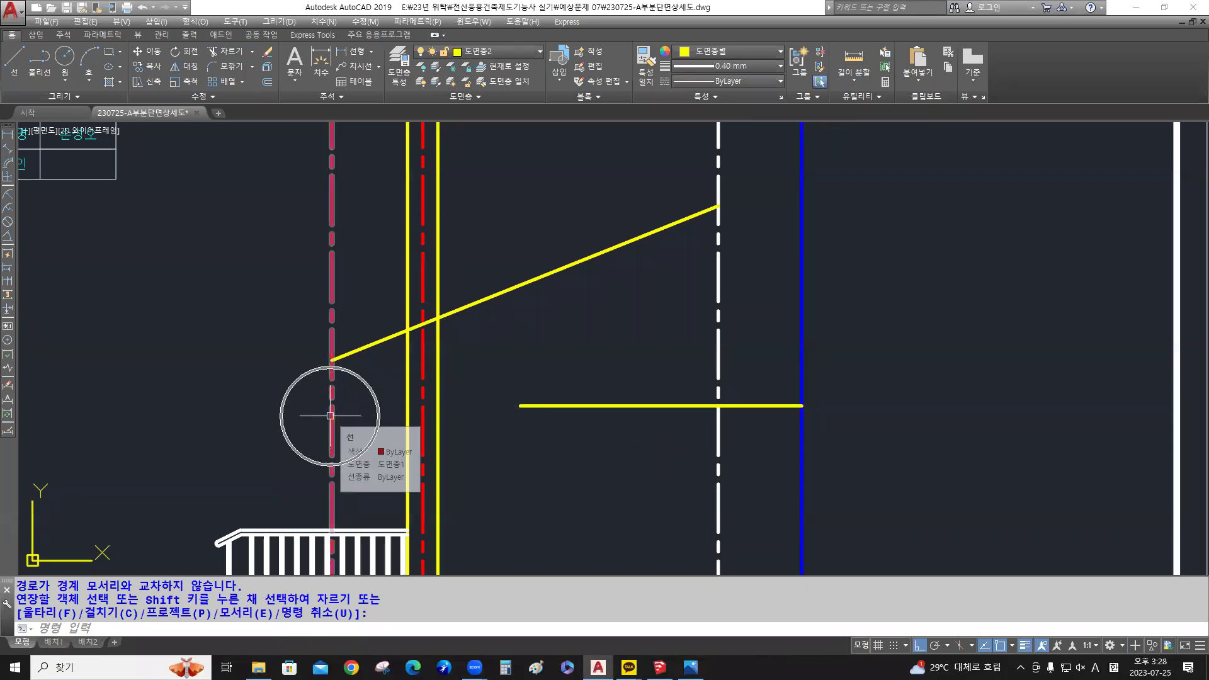
# Offset the red centerline at the sloped line's lower end 650 to the left
pyautogui.press('space')
pyautogui.write('o')
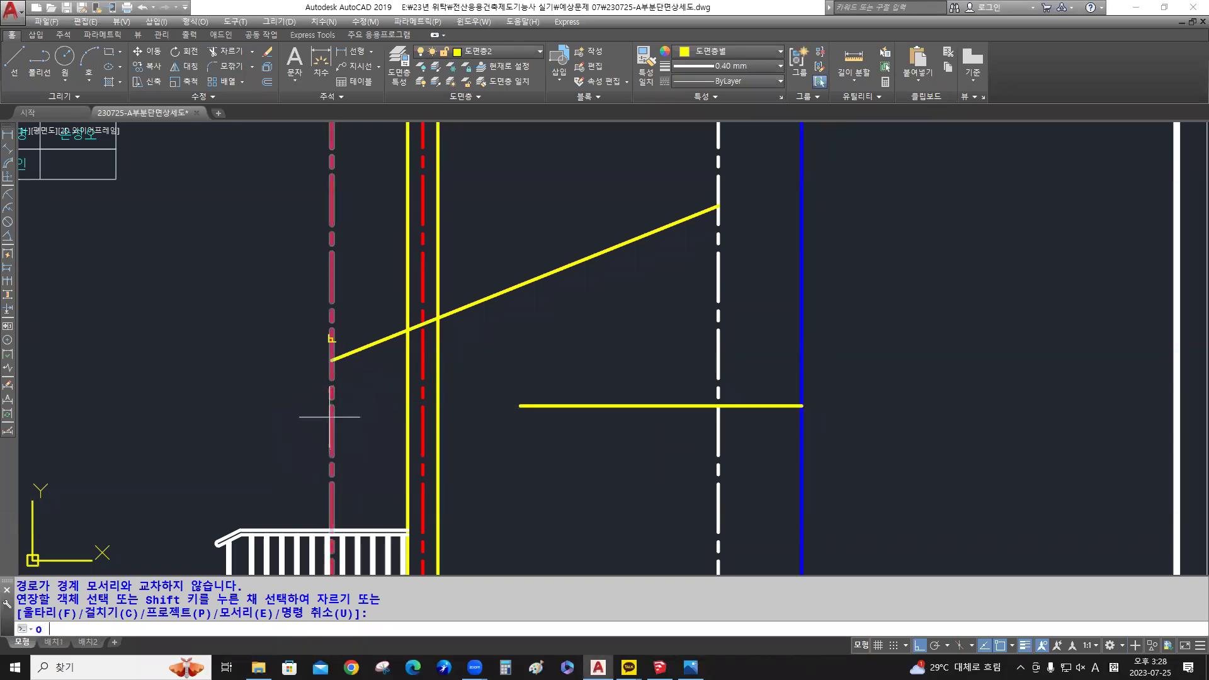
pyautogui.press('space')
pyautogui.write('650')
pyautogui.press('space')
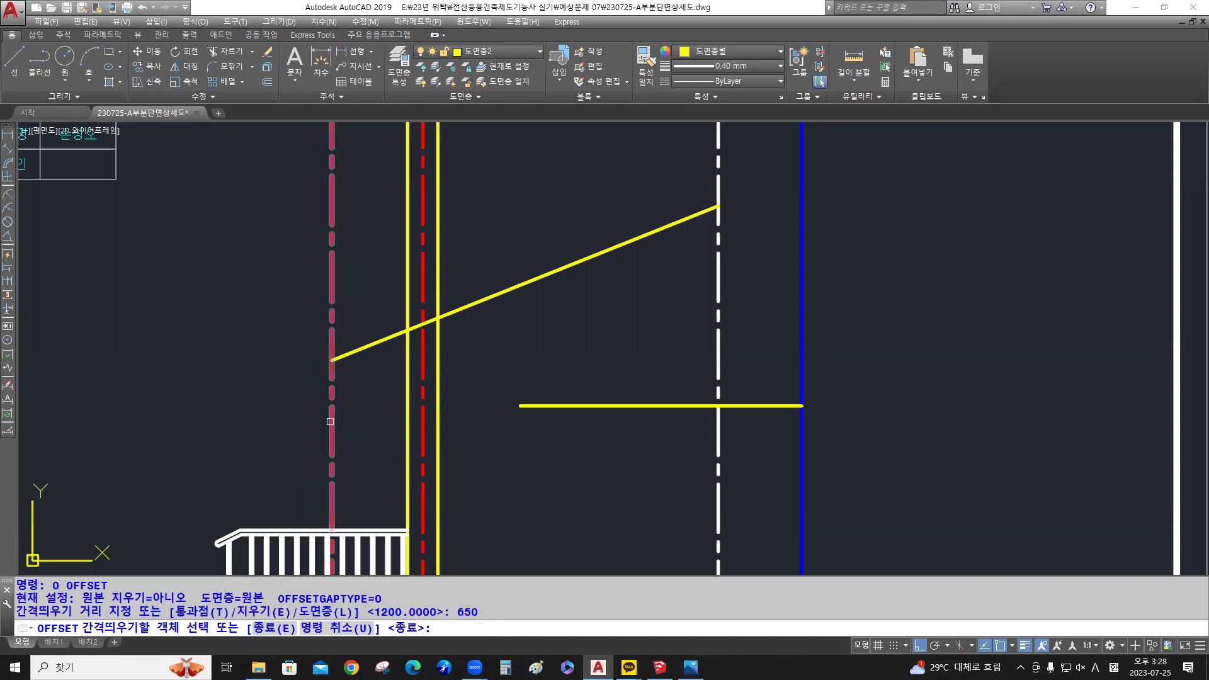
pyautogui.click(331, 423)
pyautogui.click(264, 423)
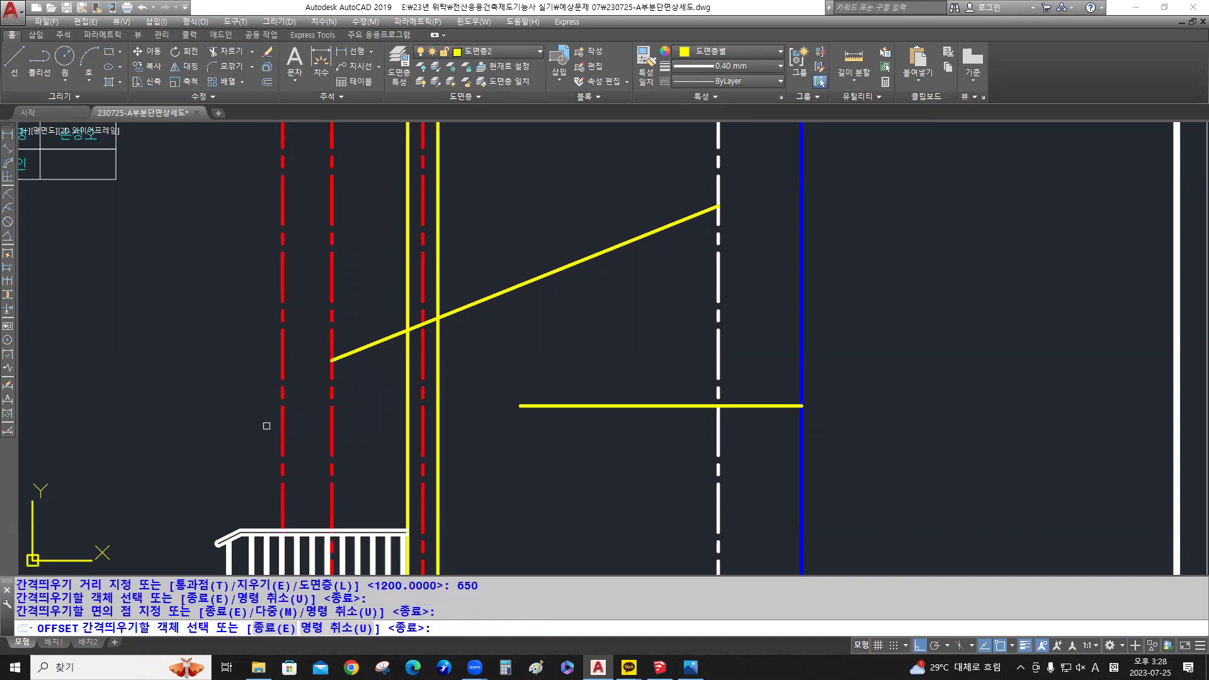
pyautogui.rightClick(284, 433)
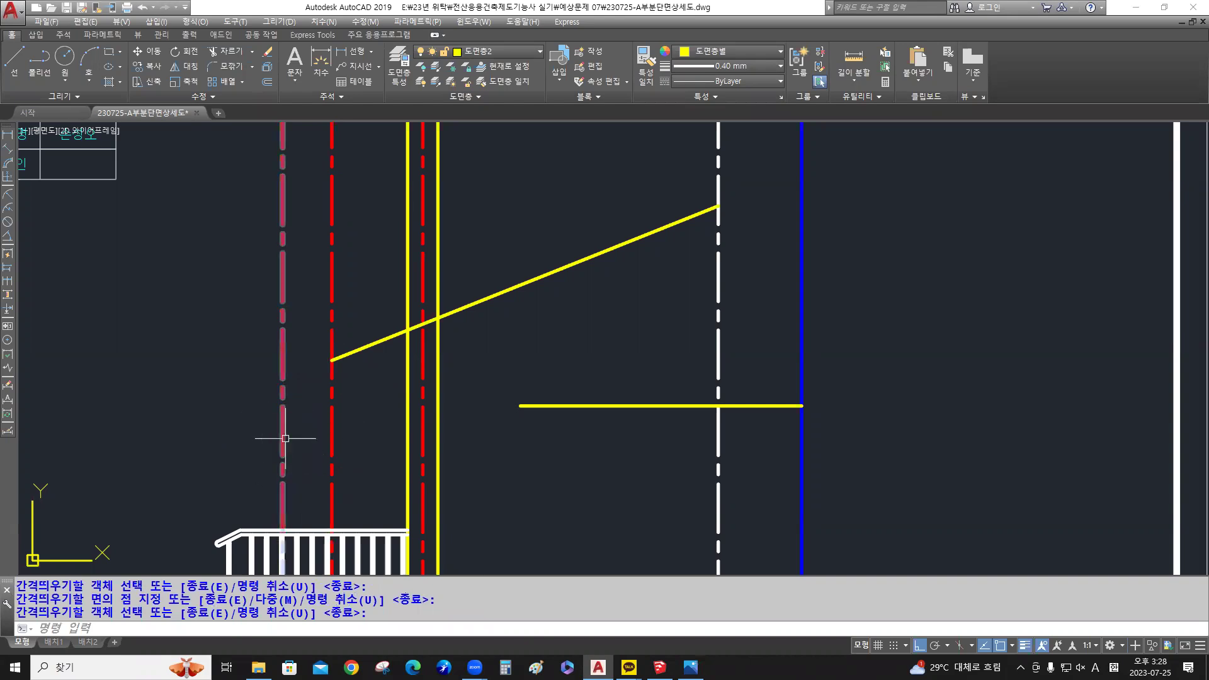
# Match the properties of the new offset line to the yellow sloped line
pyautogui.write('ma')
pyautogui.press('Return')
pyautogui.click(340, 358)
pyautogui.click(283, 450)
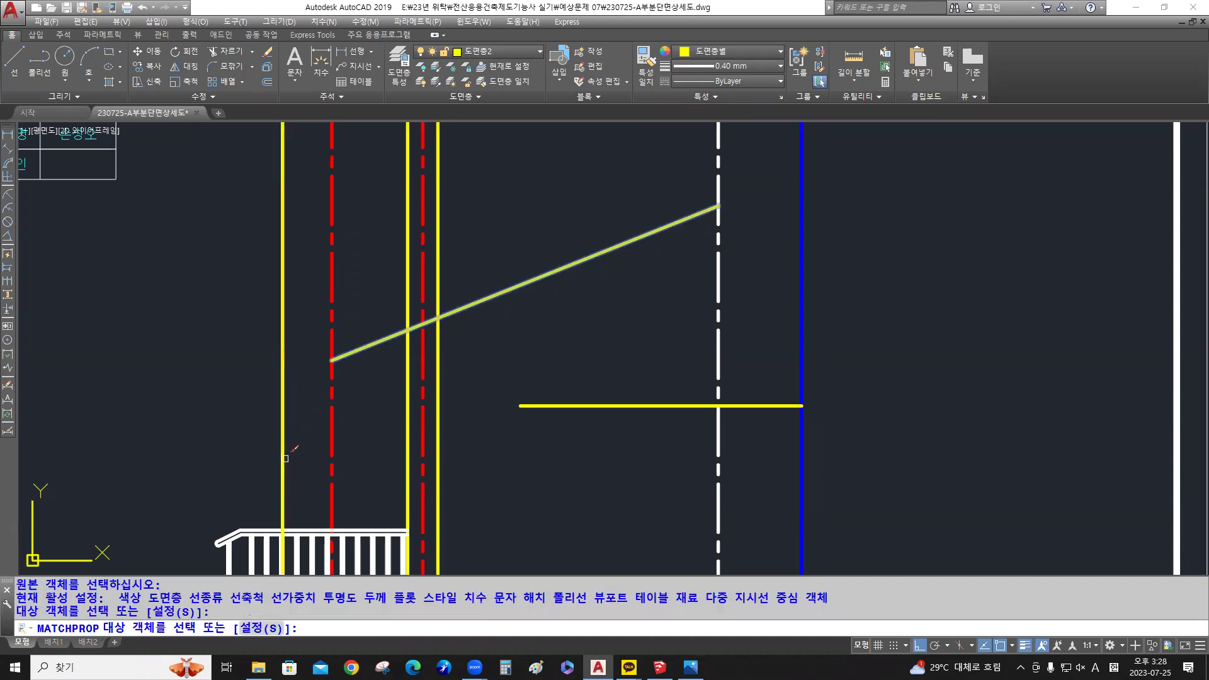
pyautogui.press('Return')
# Fillet the lower end of the sloped line and the outermost yellow vertical line into a sharp corner
pyautogui.scroll(1, 304, 420)
pyautogui.moveTo(305, 410); pyautogui.dragTo(419, 340, button='middle')
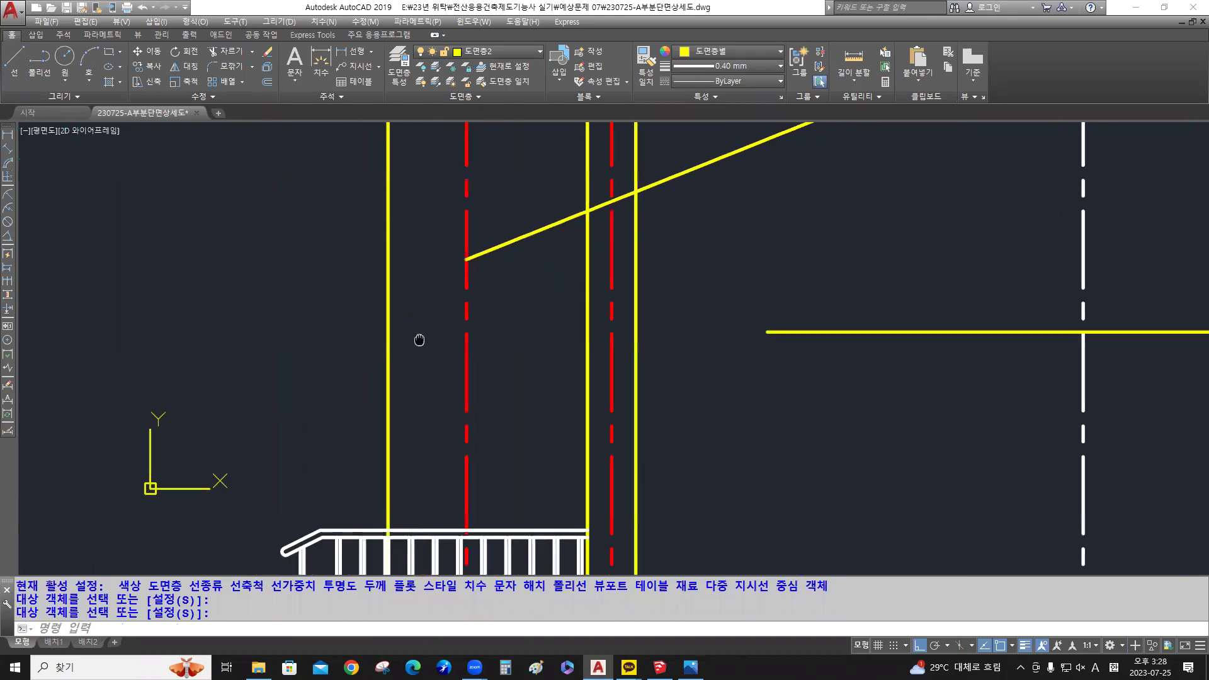
pyautogui.write('f')
pyautogui.press('Return')
pyautogui.click(467, 257)
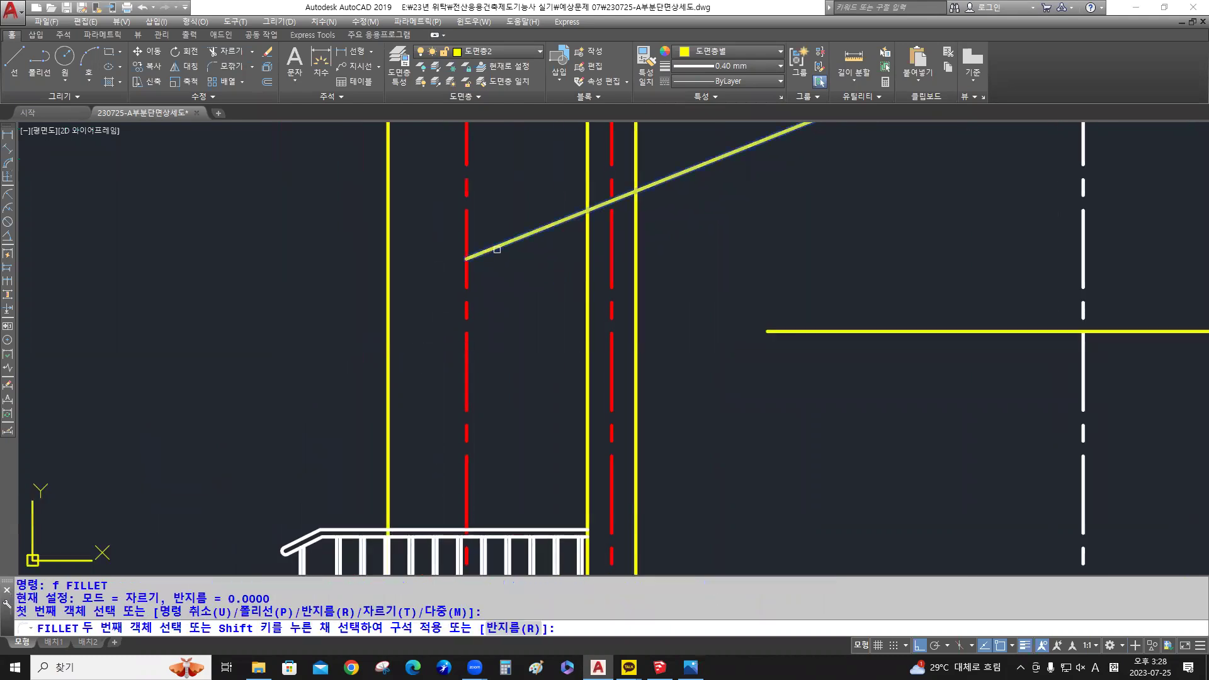
pyautogui.click(389, 374)
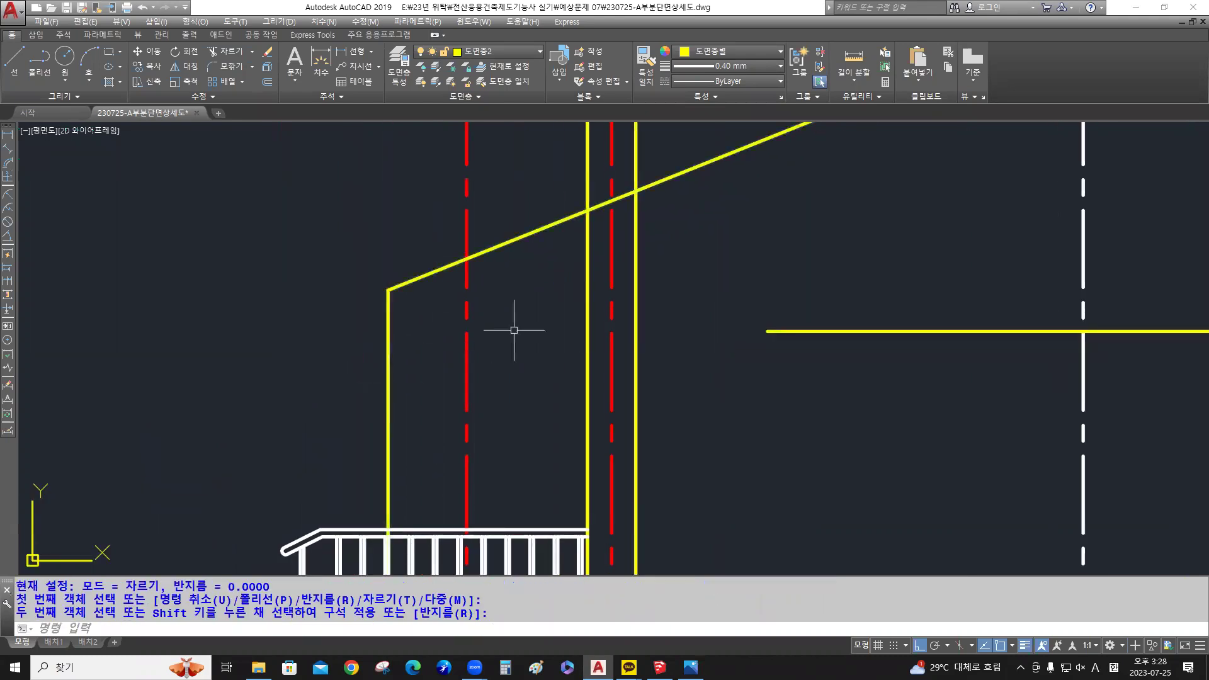
pyautogui.scroll(-2, 514, 330)
pyautogui.moveTo(508, 337); pyautogui.dragTo(483, 367, button='middle')
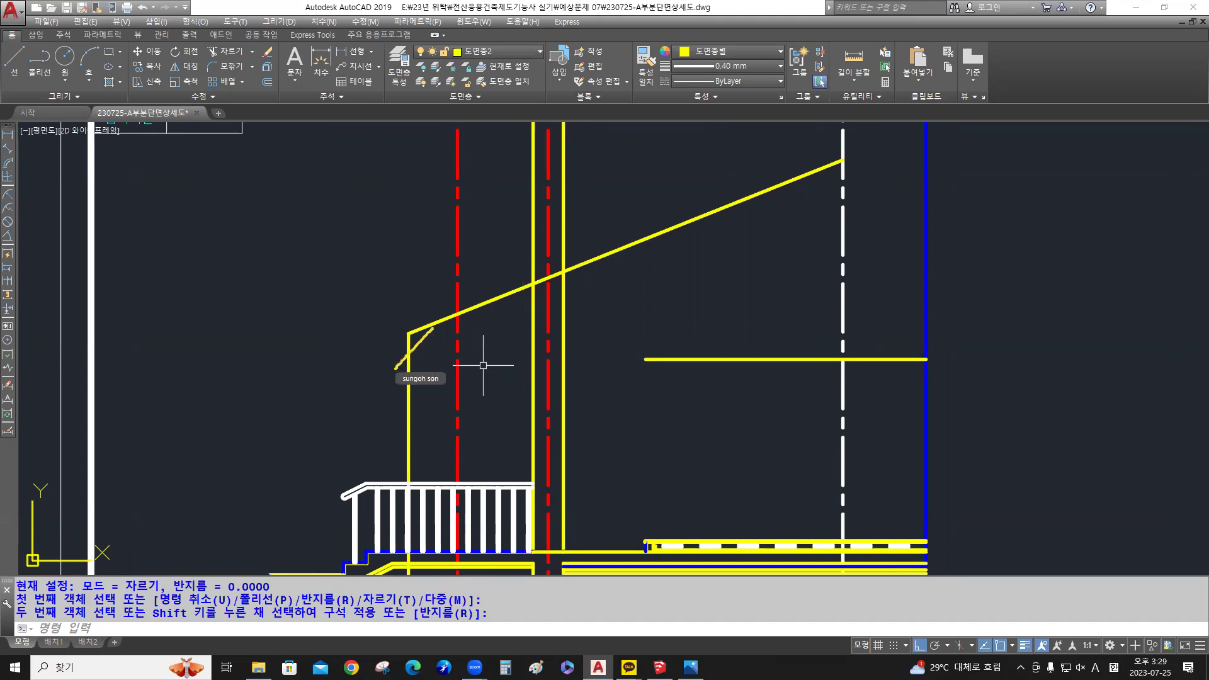
pyautogui.moveTo(485, 366); pyautogui.dragTo(517, 374)
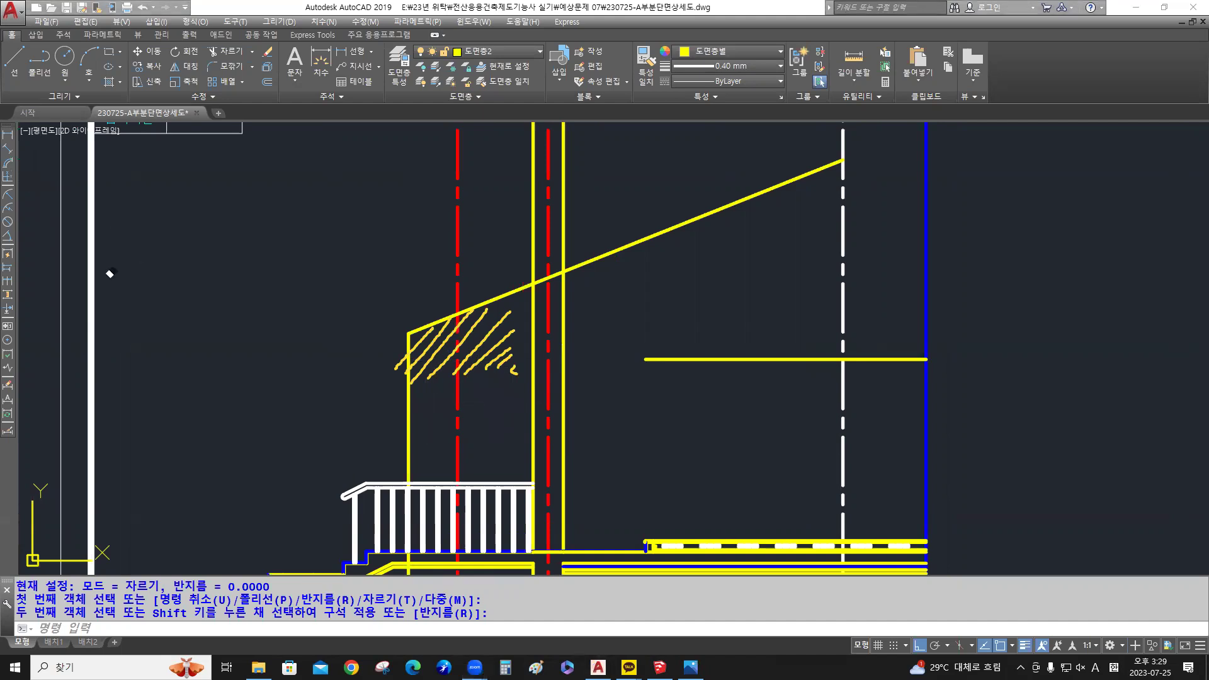
pyautogui.press('e')
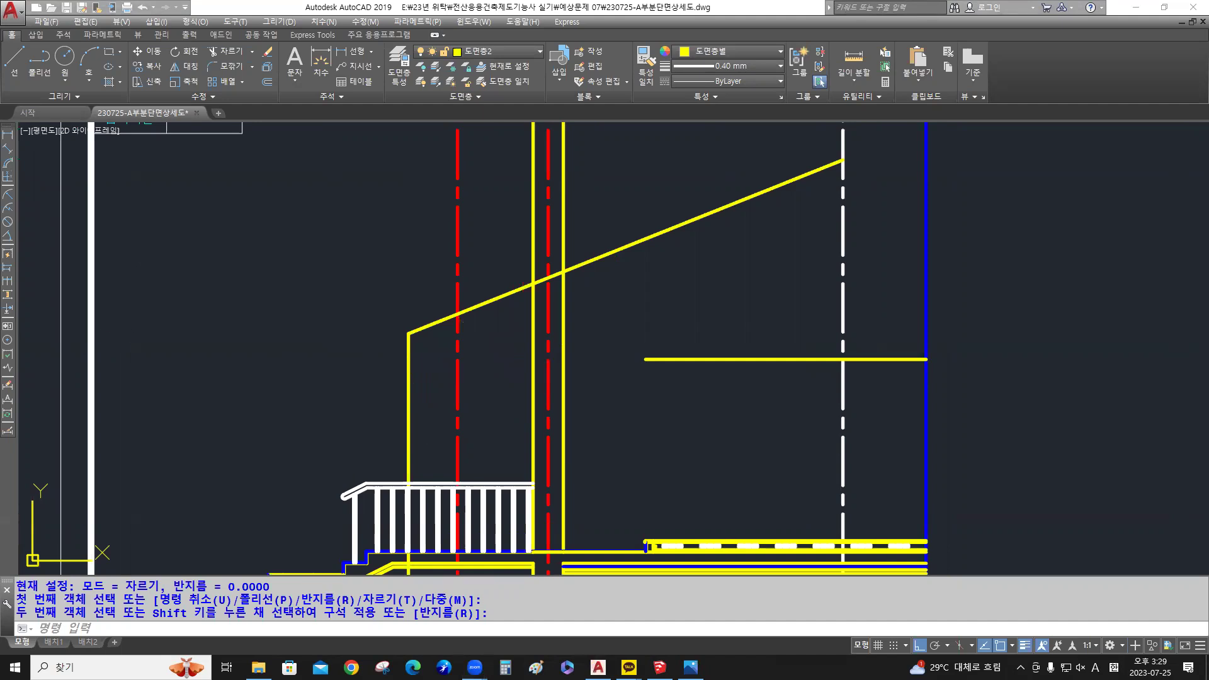
# Offset the outermost yellow vertical eave line 120 inward to the right and the sloped roof line 120 upward
pyautogui.scroll(4, 404, 333)
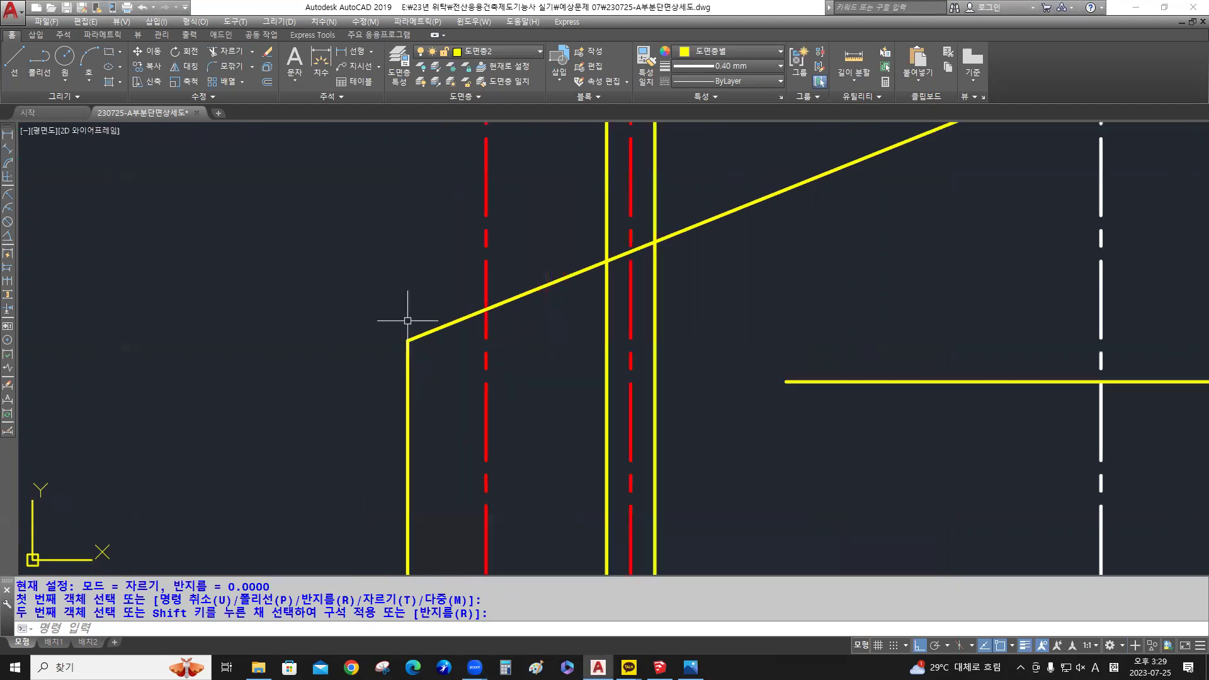
pyautogui.scroll(2, 406, 363)
pyautogui.moveTo(432, 370)
pyautogui.mouseDown(button='middle')
pyautogui.moveTo(486, 343)
pyautogui.moveTo(471, 348)
pyautogui.mouseUp(button='middle')
pyautogui.write('o')
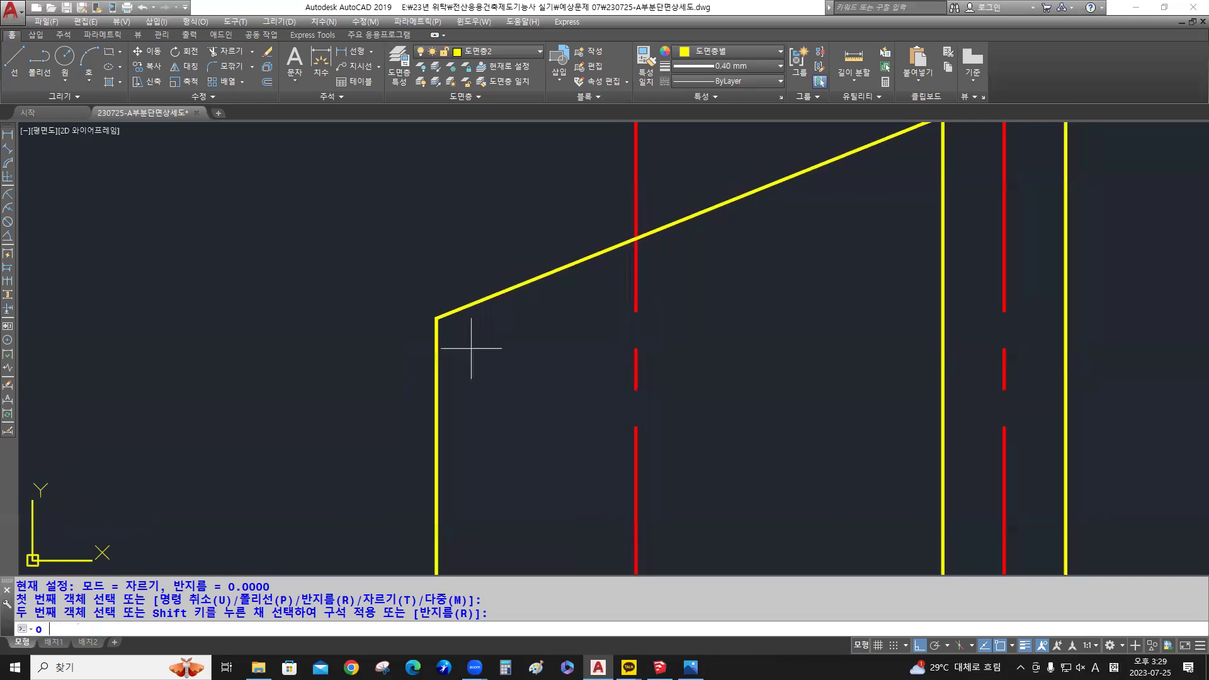
pyautogui.press('Return')
pyautogui.write('120')
pyautogui.press('Return')
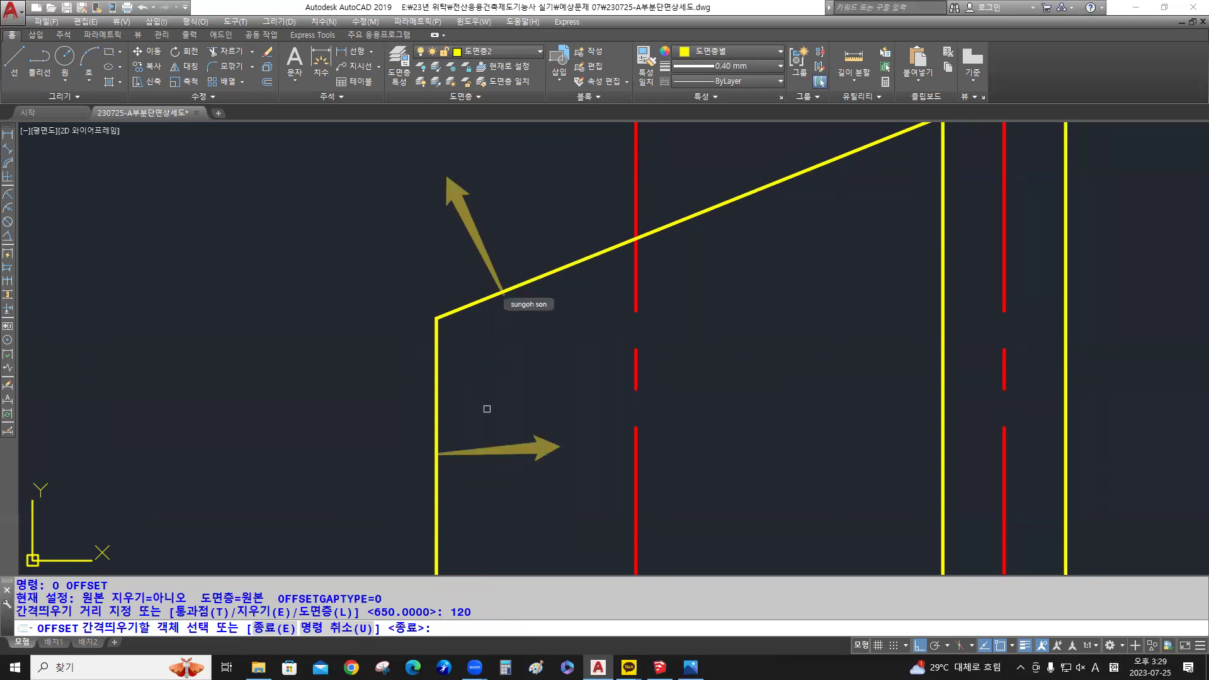
pyautogui.click(432, 427)
pyautogui.click(507, 411)
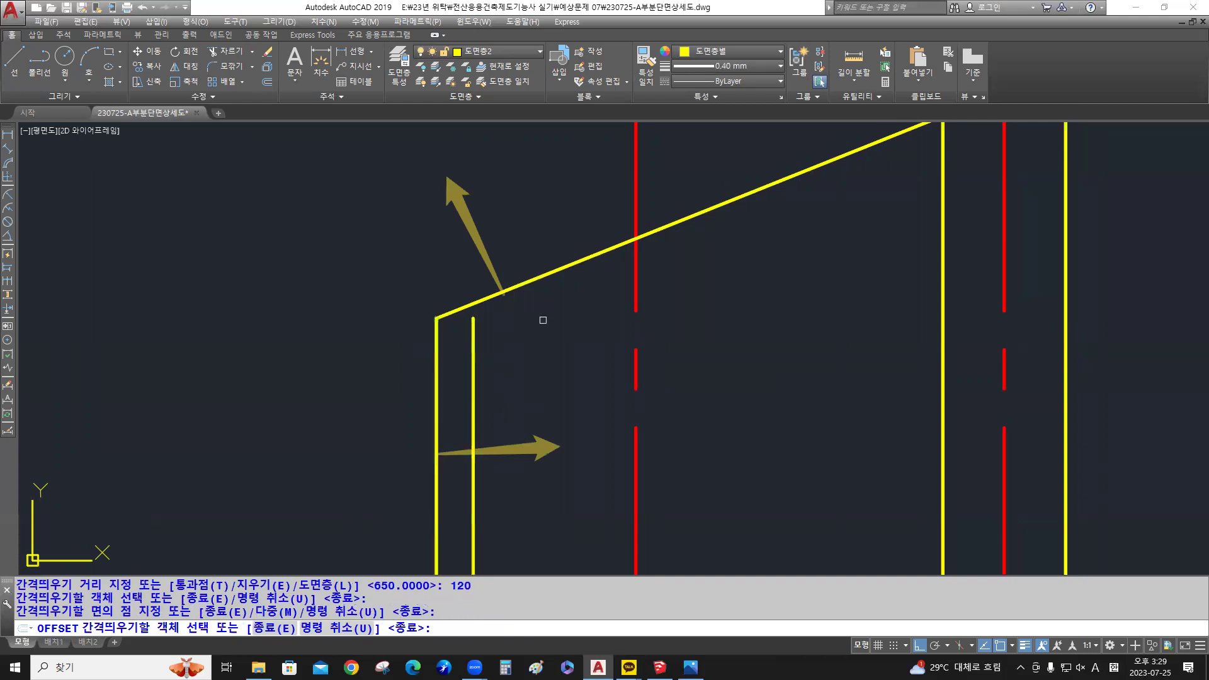
pyautogui.click(540, 278)
pyautogui.click(524, 245)
pyautogui.press('Return')
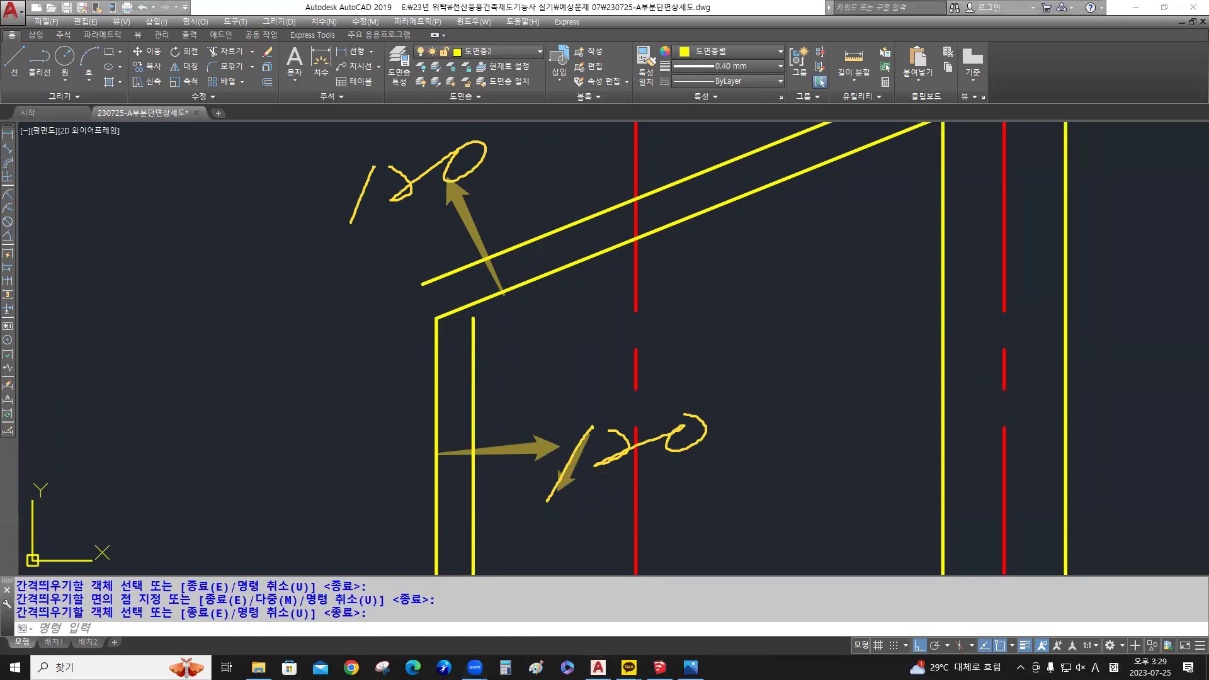
pyautogui.click(570, 481)
pyautogui.click(547, 443)
pyautogui.click(497, 279)
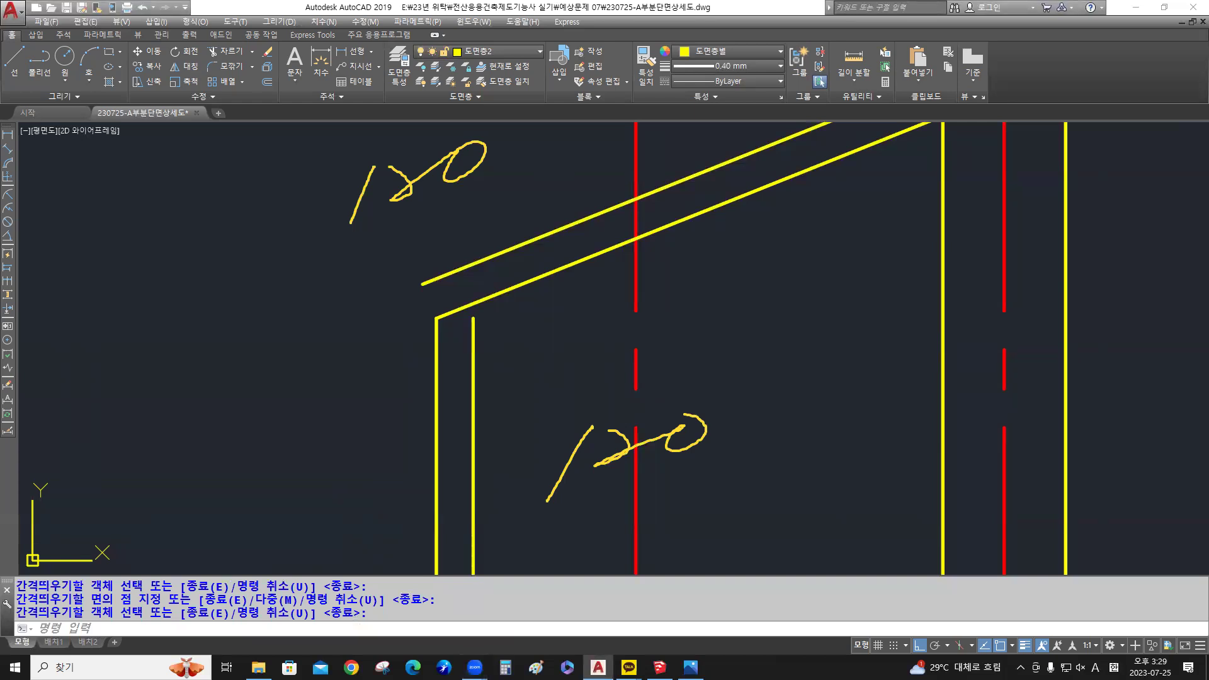
# Fillet the inner vertical line with the lower roof slope line, and the outer vertical line with the upper slope line, using zero radius
pyautogui.write('f')
pyautogui.press('space')
pyautogui.write('m')
pyautogui.press('space')
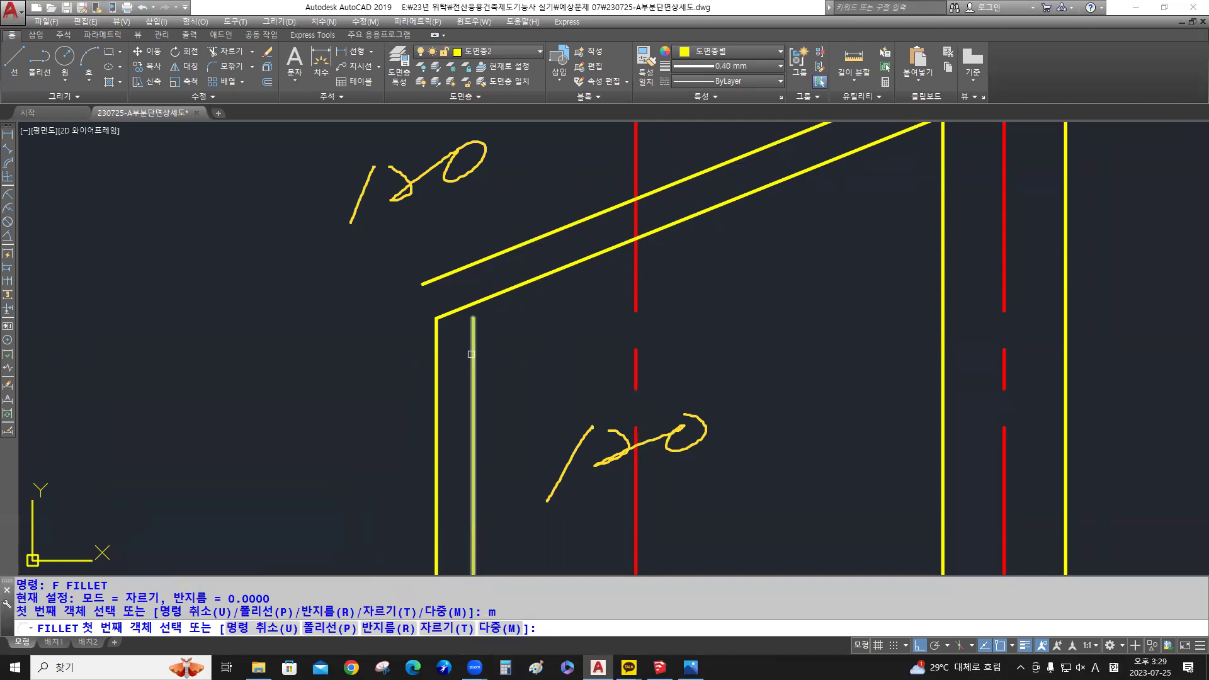
pyautogui.click(472, 353)
pyautogui.click(522, 286)
pyautogui.click(510, 253)
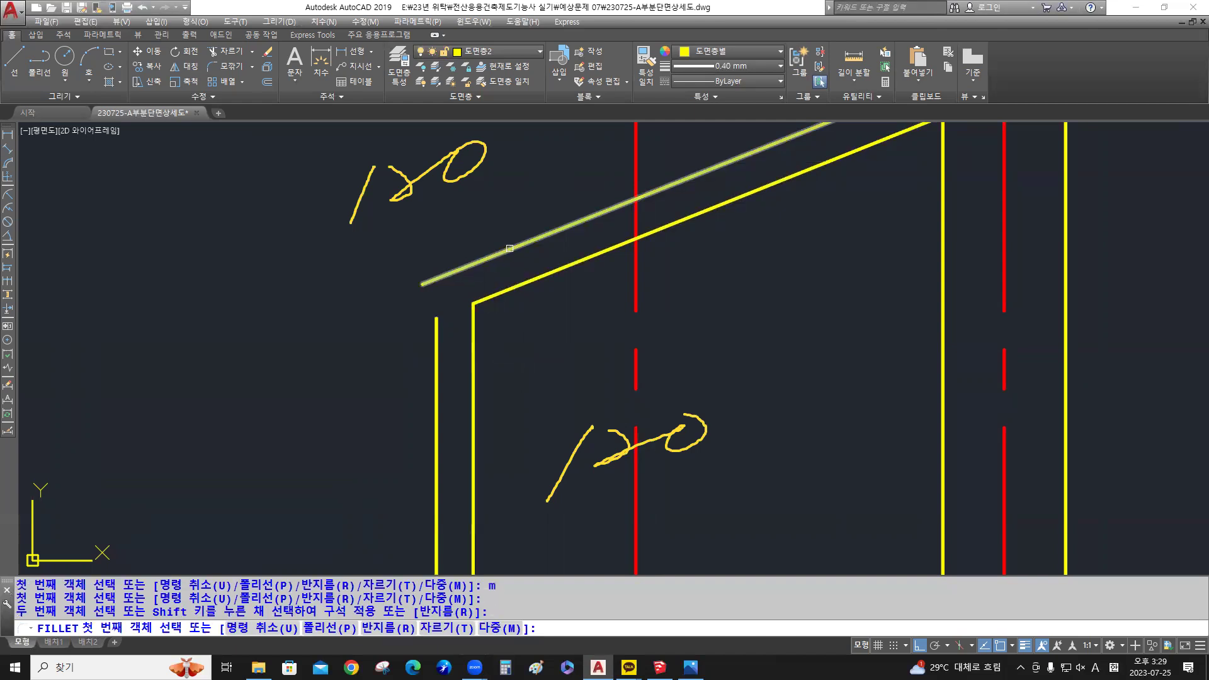
pyautogui.click(436, 352)
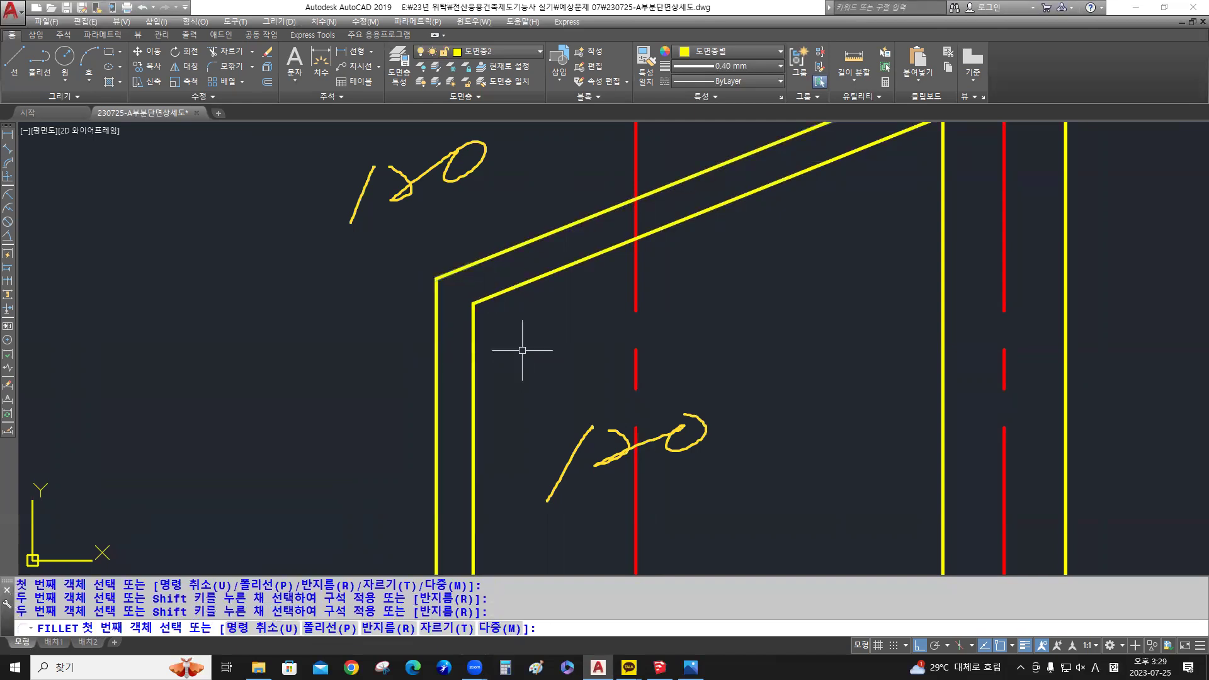
pyautogui.press('Return')
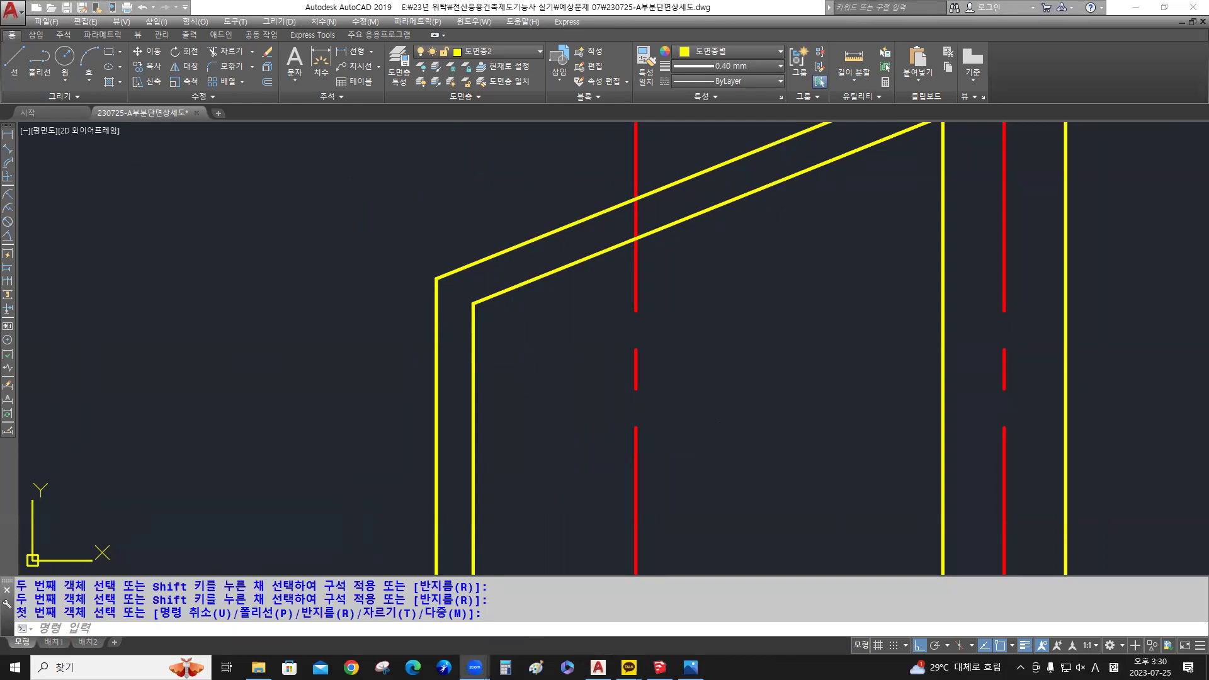
# Draw a 120 mm horizontal line inward from the outer upper corner of the eave
pyautogui.scroll(3, 418, 308)
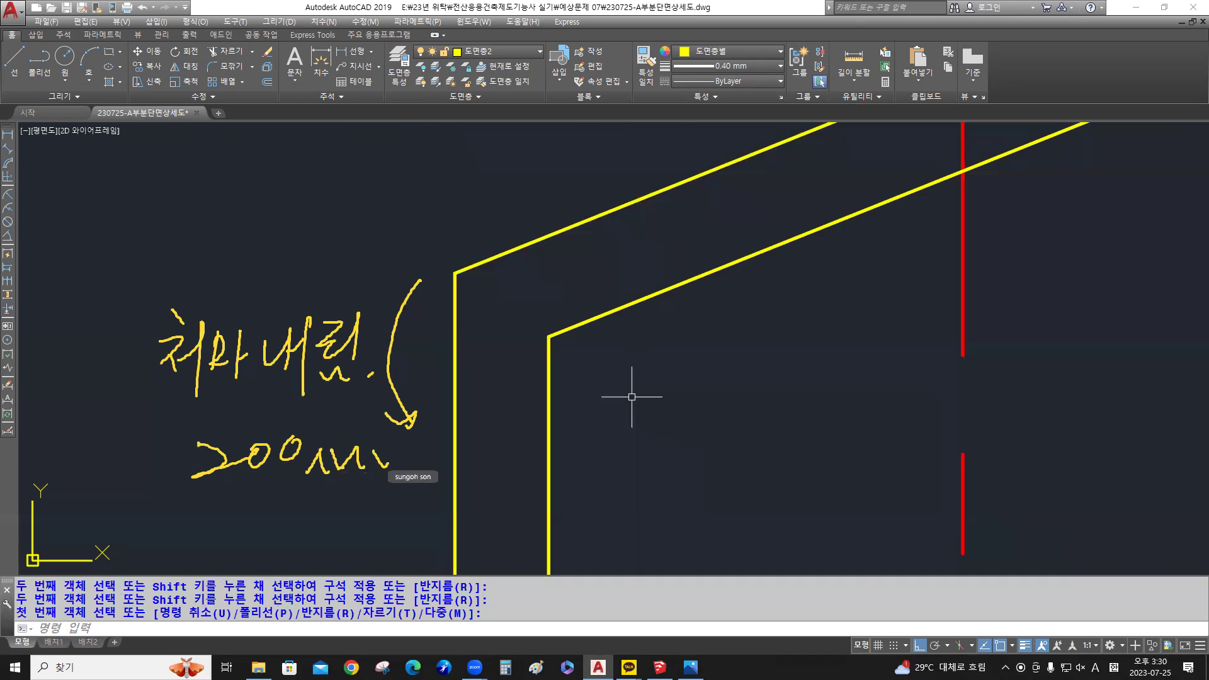
pyautogui.click(472, 279)
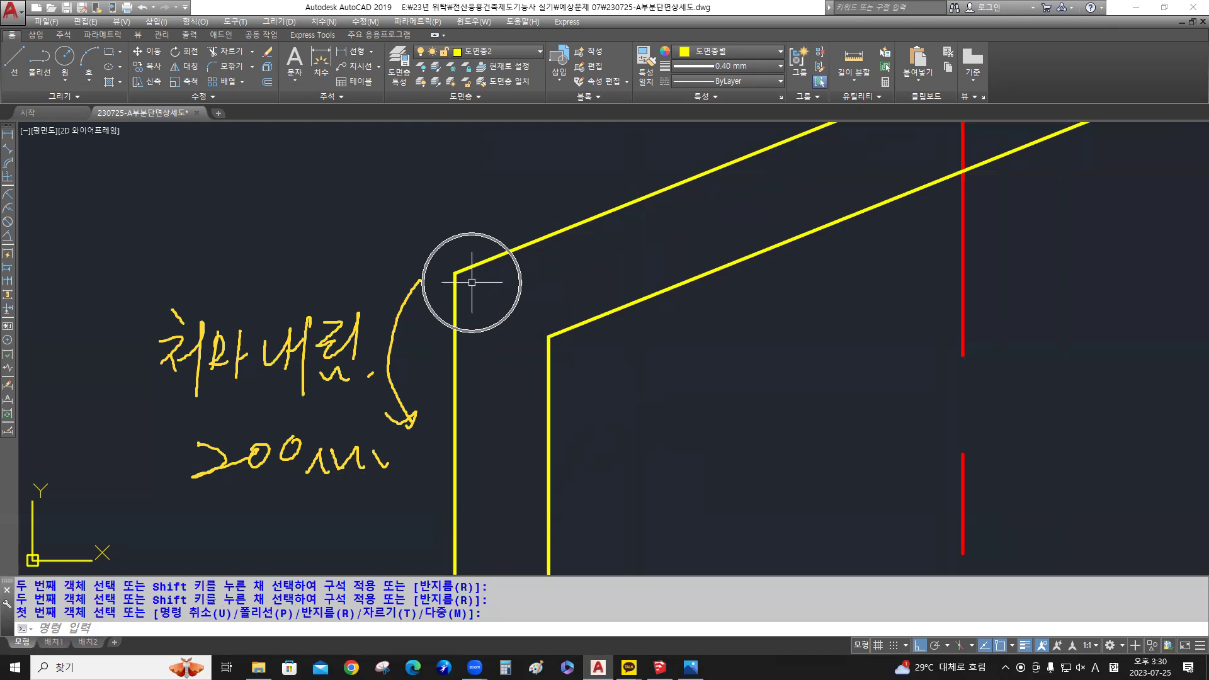
pyautogui.click(472, 282)
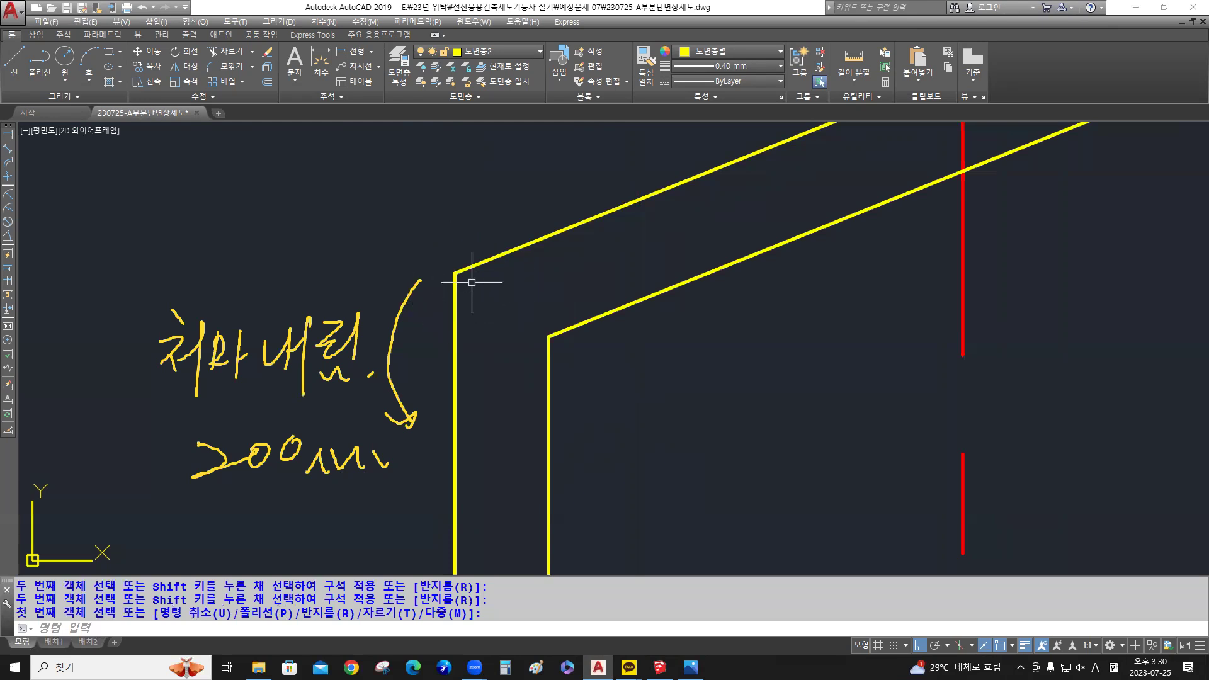
pyautogui.write('l')
pyautogui.press('Return')
pyautogui.click(460, 274)
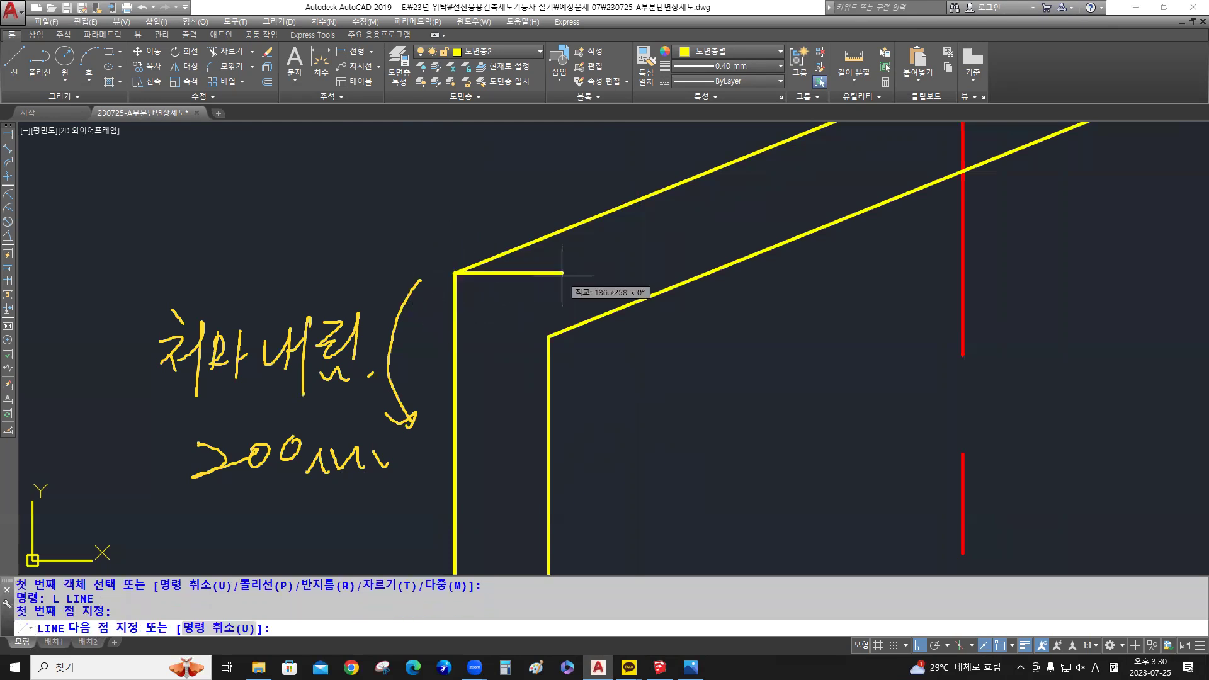
pyautogui.write('120')
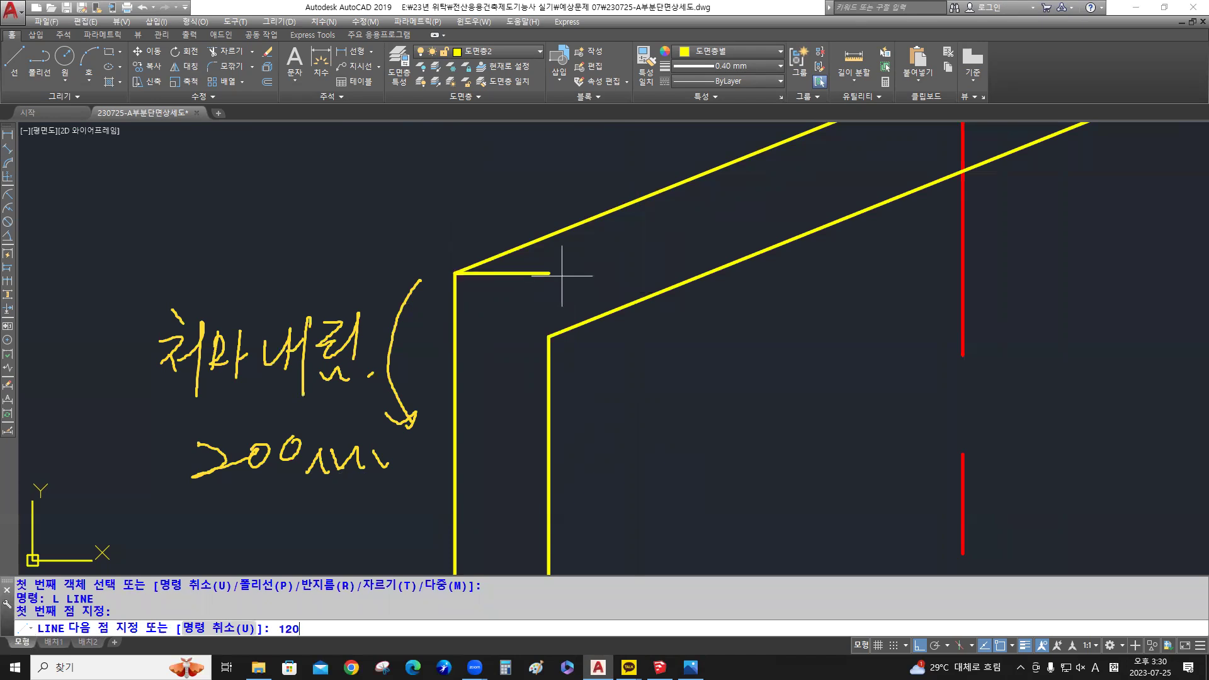
pyautogui.press('Return')
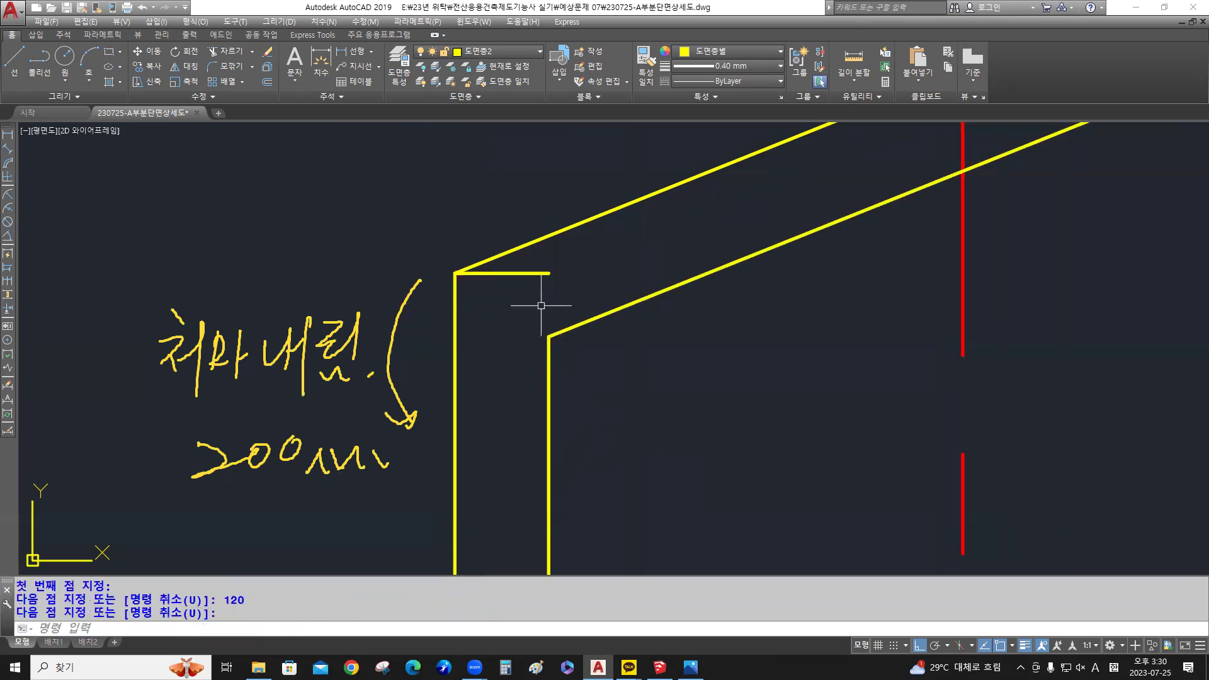
pyautogui.press('Return')
# Move the short horizontal eave line 200 mm straight down to set the eave drop
pyautogui.write('m')
pyautogui.press('Return')
pyautogui.click(517, 274)
pyautogui.press('Return')
pyautogui.click(722, 255)
pyautogui.write('200')
pyautogui.press('Return')
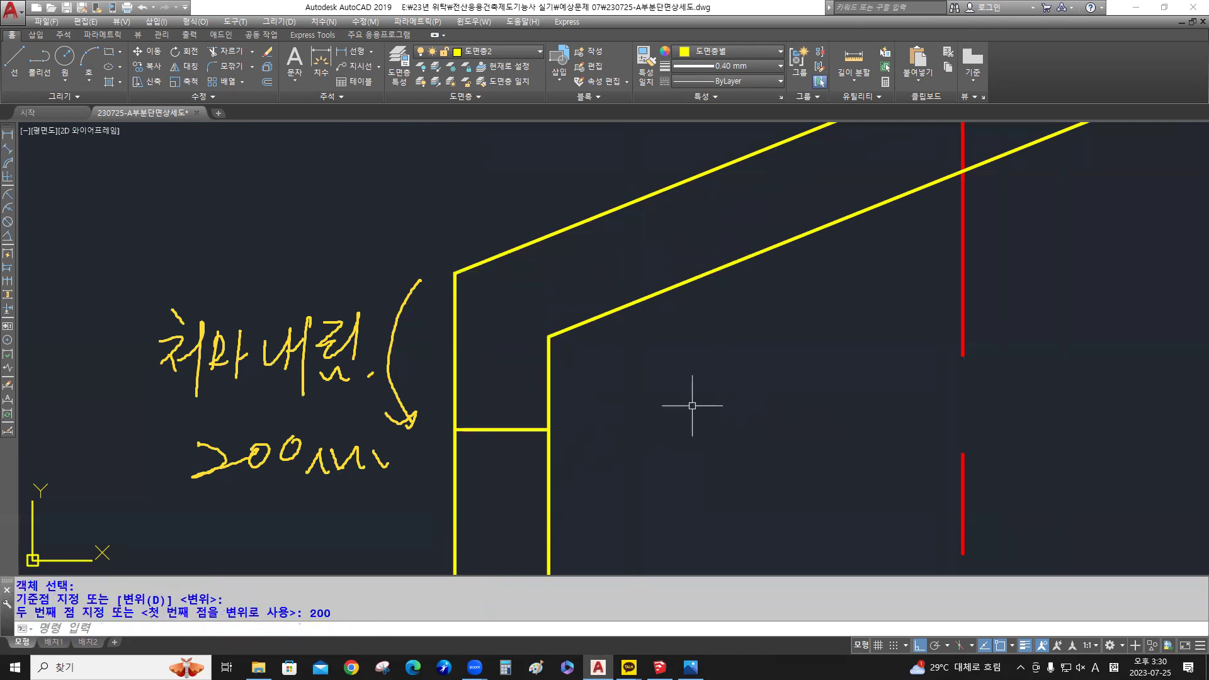
# Fillet both vertical eave lines with the short horizontal line at zero radius, removing their lower parts and closing the eave's bottom
pyautogui.moveTo(617, 423)
pyautogui.mouseDown(button='middle')
pyautogui.moveTo(631, 392)
pyautogui.moveTo(610, 383)
pyautogui.moveTo(612, 411)
pyautogui.mouseUp(button='middle')
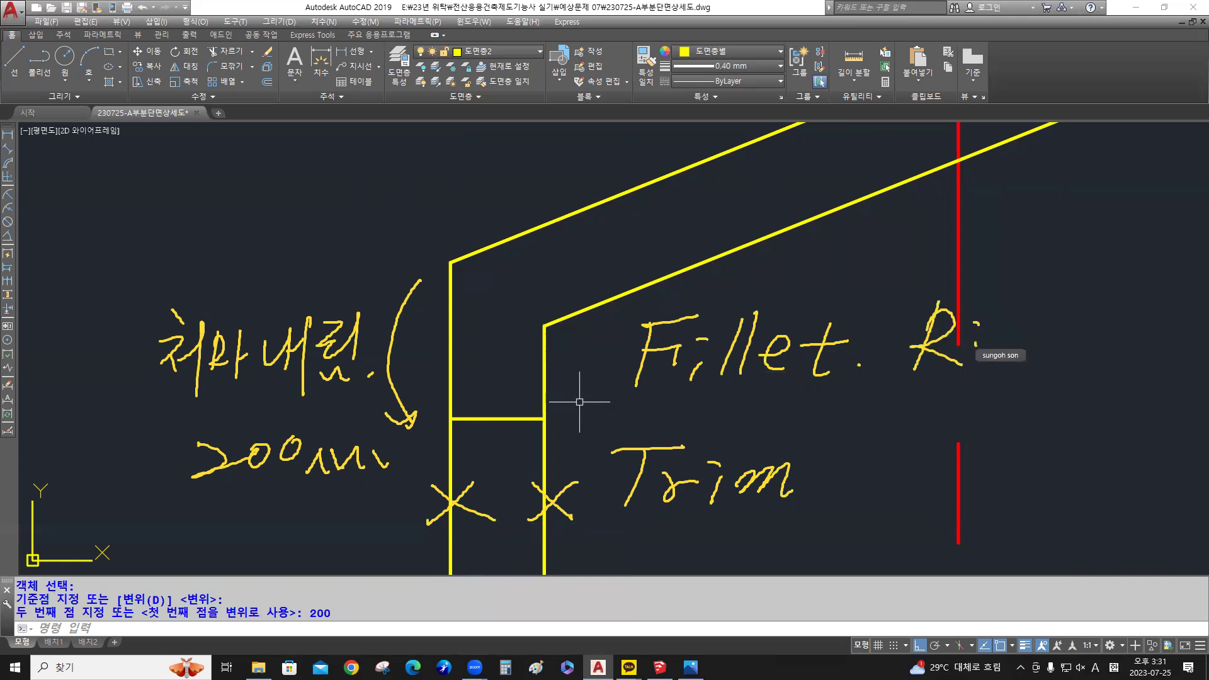
pyautogui.write('f')
pyautogui.press('Return')
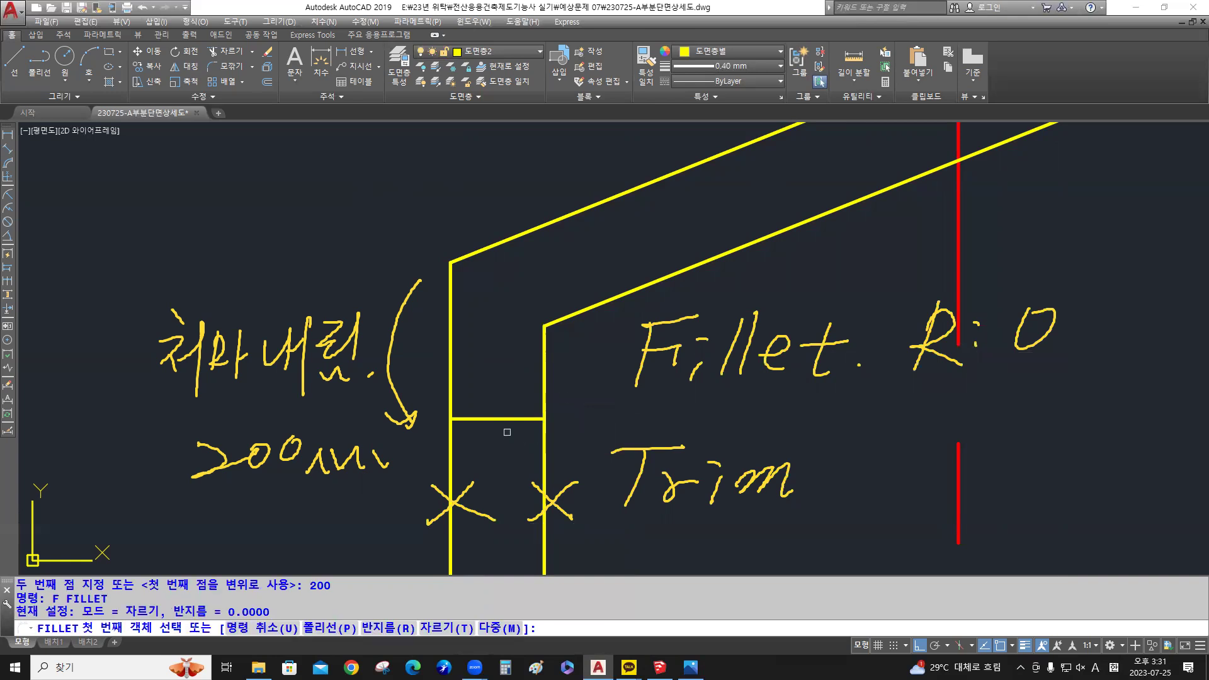
pyautogui.write('m')
pyautogui.press('Return')
pyautogui.click(544, 398)
pyautogui.click(527, 419)
pyautogui.click(511, 418)
pyautogui.click(452, 392)
pyautogui.press('Return')
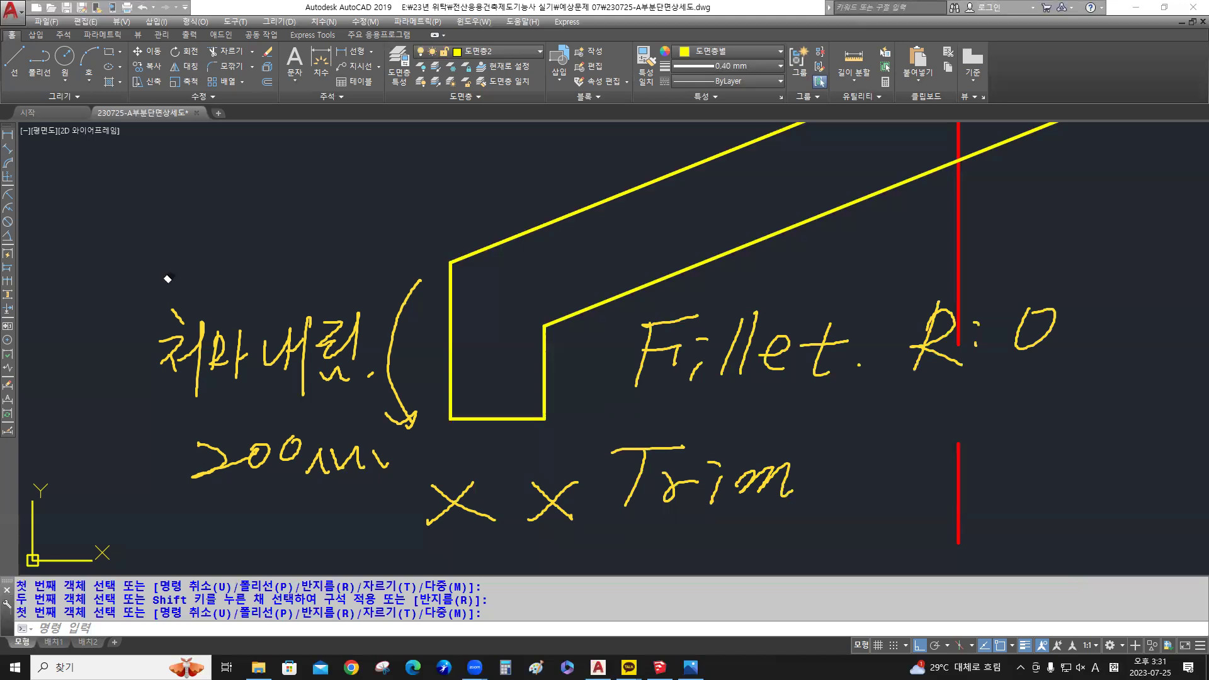
pyautogui.moveTo(179, 344)
pyautogui.mouseDown()
pyautogui.moveTo(403, 342)
pyautogui.moveTo(353, 371)
pyautogui.moveTo(379, 394)
pyautogui.moveTo(377, 459)
pyautogui.moveTo(205, 469)
pyautogui.moveTo(220, 450)
pyautogui.moveTo(504, 491)
pyautogui.moveTo(692, 463)
pyautogui.moveTo(616, 451)
pyautogui.mouseUp()
pyautogui.moveTo(663, 355)
pyautogui.mouseDown()
pyautogui.moveTo(730, 327)
pyautogui.moveTo(869, 340)
pyautogui.moveTo(954, 323)
pyautogui.moveTo(897, 355)
pyautogui.moveTo(842, 364)
pyautogui.moveTo(780, 346)
pyautogui.mouseUp()
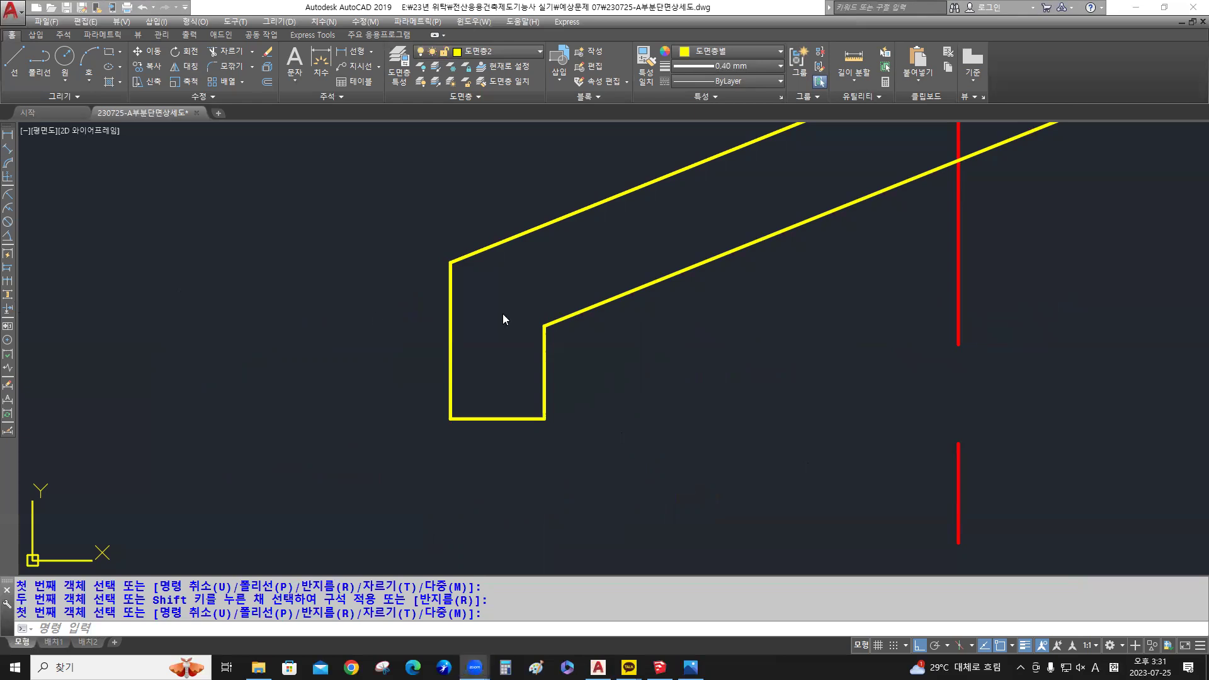
# Trim both exterior wall lines above the roof slab, using the lower roof slope line as the cutting edge
pyautogui.scroll(-8, 642, 345)
pyautogui.moveTo(753, 330)
pyautogui.mouseDown(button='middle')
pyautogui.moveTo(571, 397)
pyautogui.moveTo(667, 292)
pyautogui.mouseUp(button='middle')
pyautogui.scroll(2, 610, 374)
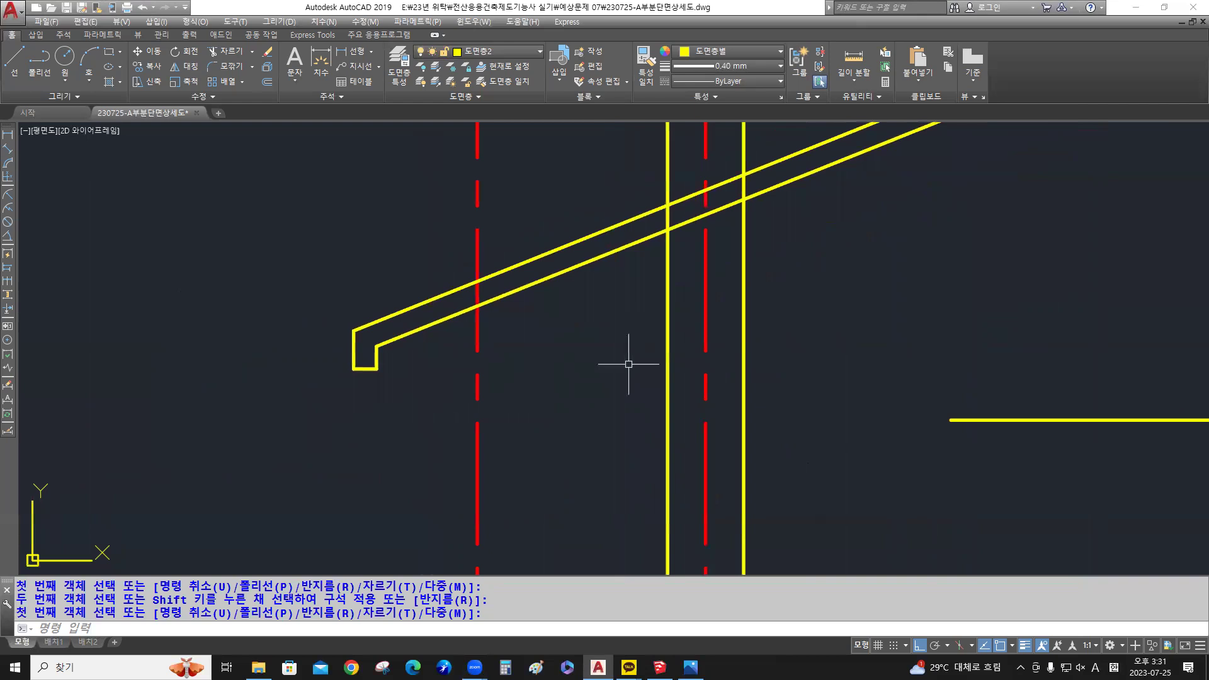
pyautogui.moveTo(620, 359); pyautogui.dragTo(614, 404, button='middle')
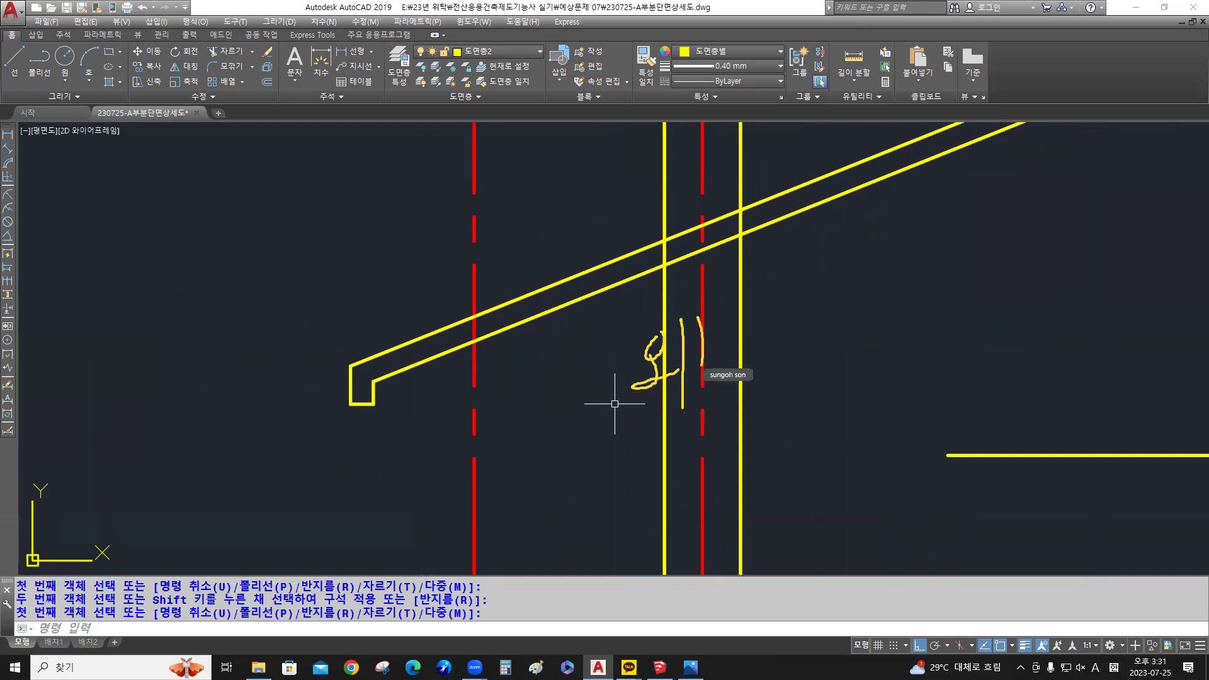
pyautogui.scroll(4, 723, 248)
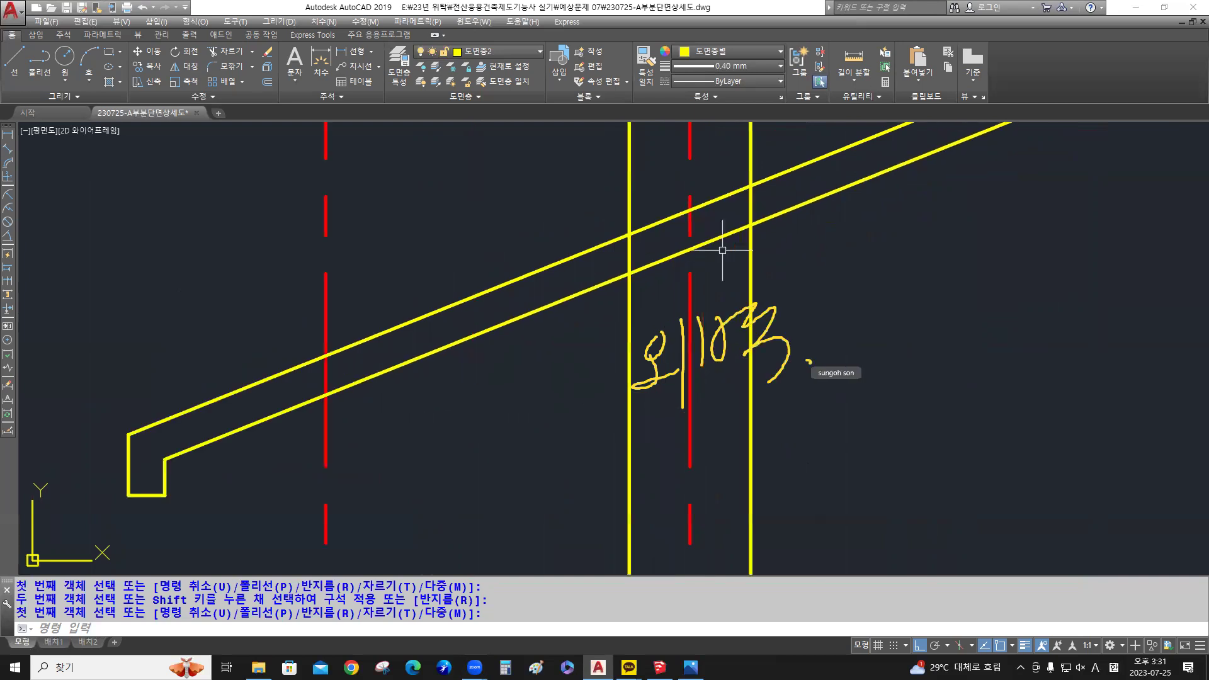
pyautogui.moveTo(723, 256); pyautogui.dragTo(758, 286, button='middle')
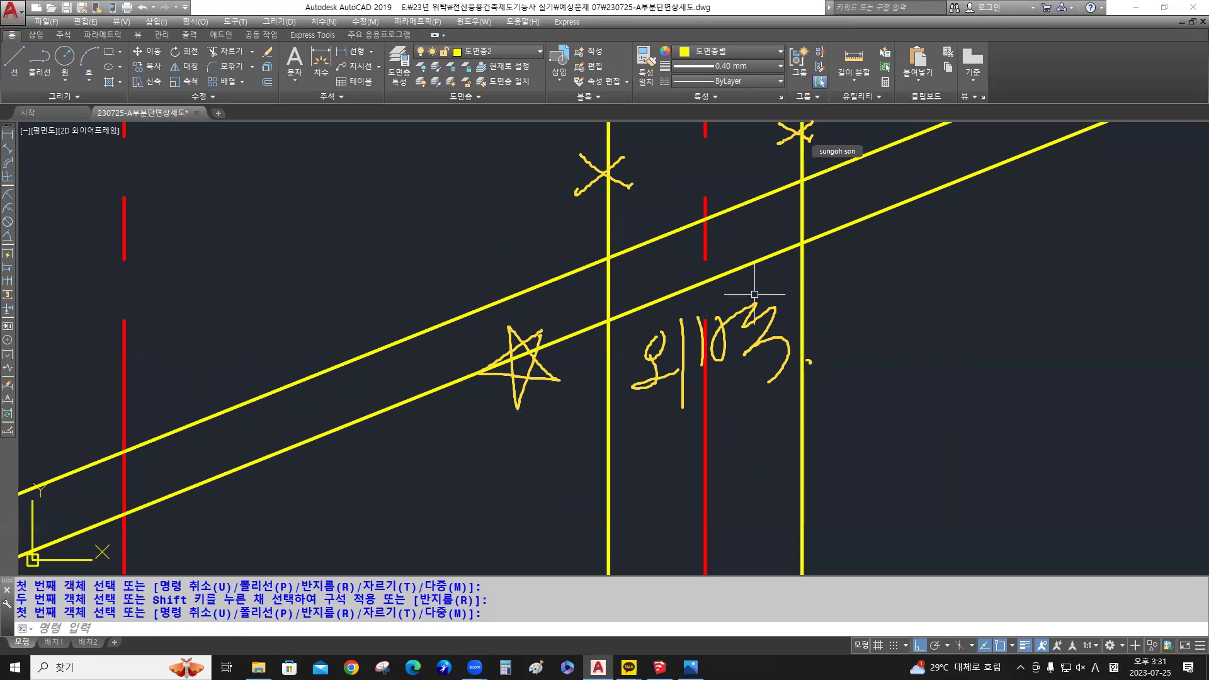
pyautogui.write('tr')
pyautogui.press('space')
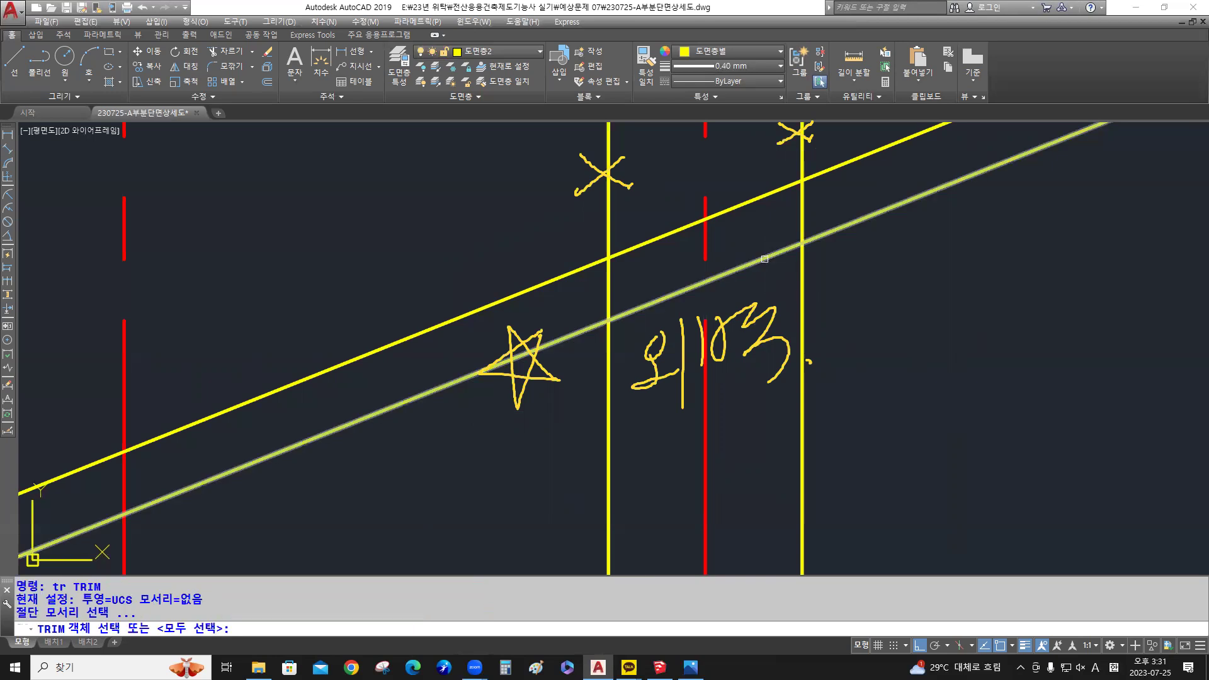
pyautogui.click(764, 258)
pyautogui.press('space')
pyautogui.click(802, 214)
pyautogui.click(608, 286)
pyautogui.press('space')
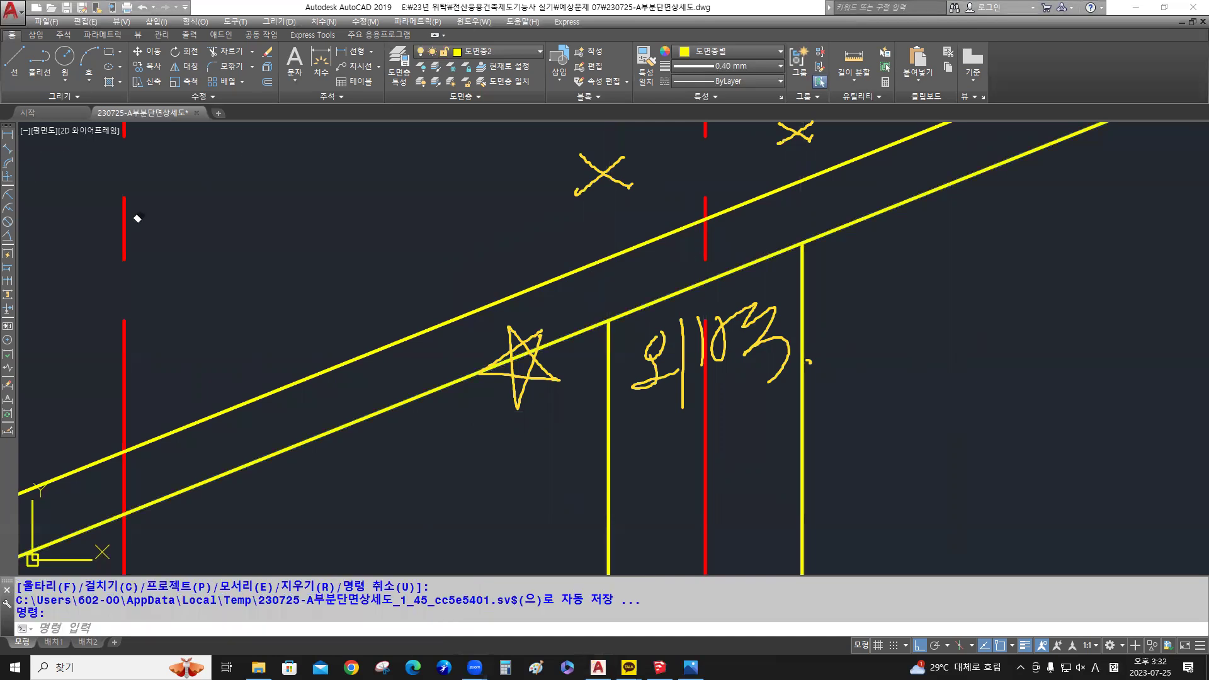
# Draw a short horizontal line toward the eave from the intersection of the wall centerline and the lower roof slope line
pyautogui.moveTo(540, 354)
pyautogui.mouseDown()
pyautogui.moveTo(619, 180)
pyautogui.moveTo(772, 204)
pyautogui.moveTo(748, 329)
pyautogui.moveTo(634, 355)
pyautogui.mouseUp()
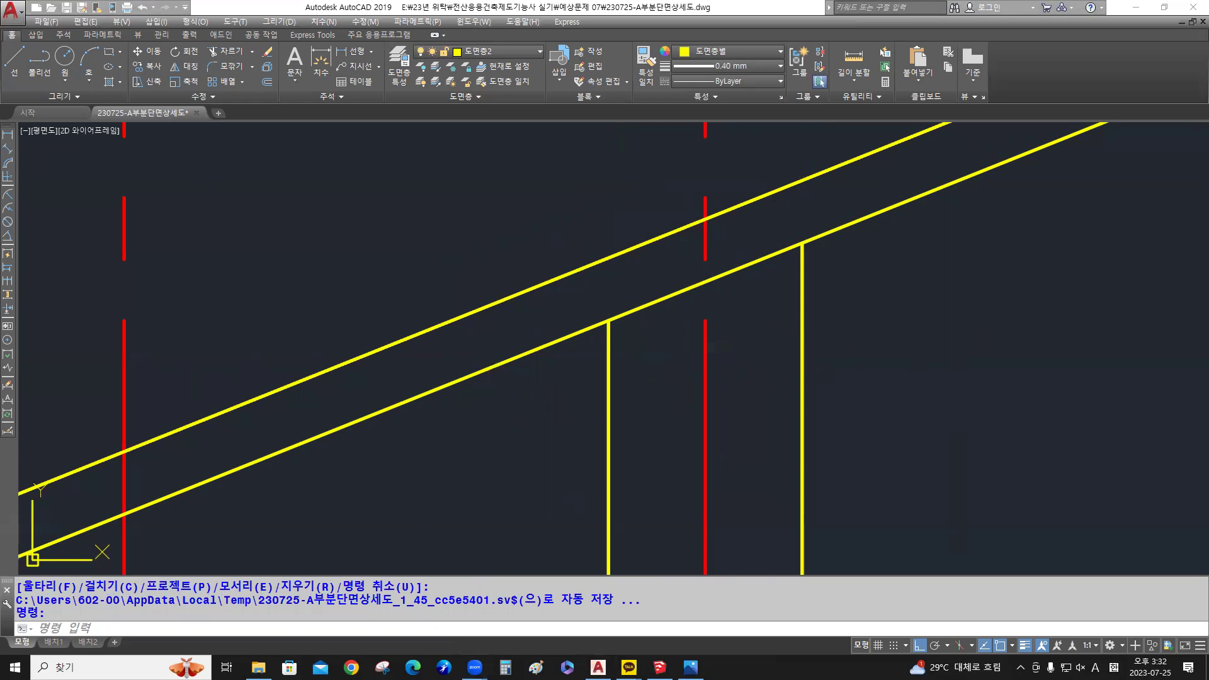
pyautogui.moveTo(626, 329); pyautogui.dragTo(523, 404, button='middle')
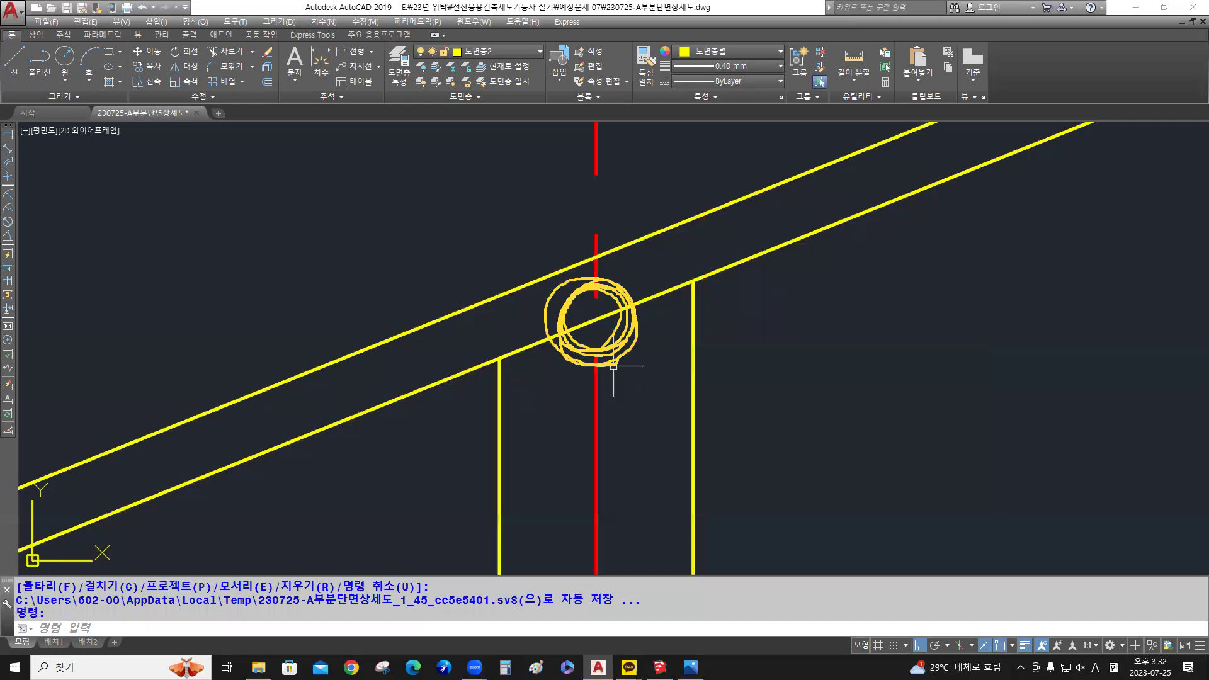
pyautogui.press('Return')
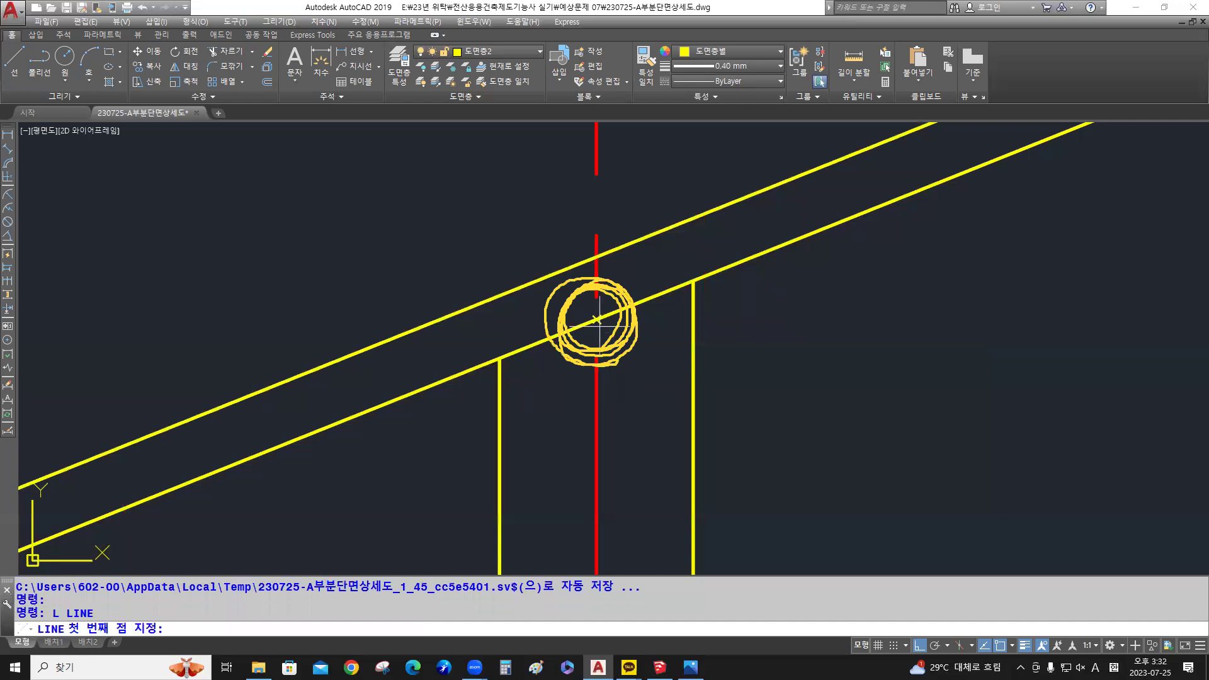
pyautogui.click(596, 319)
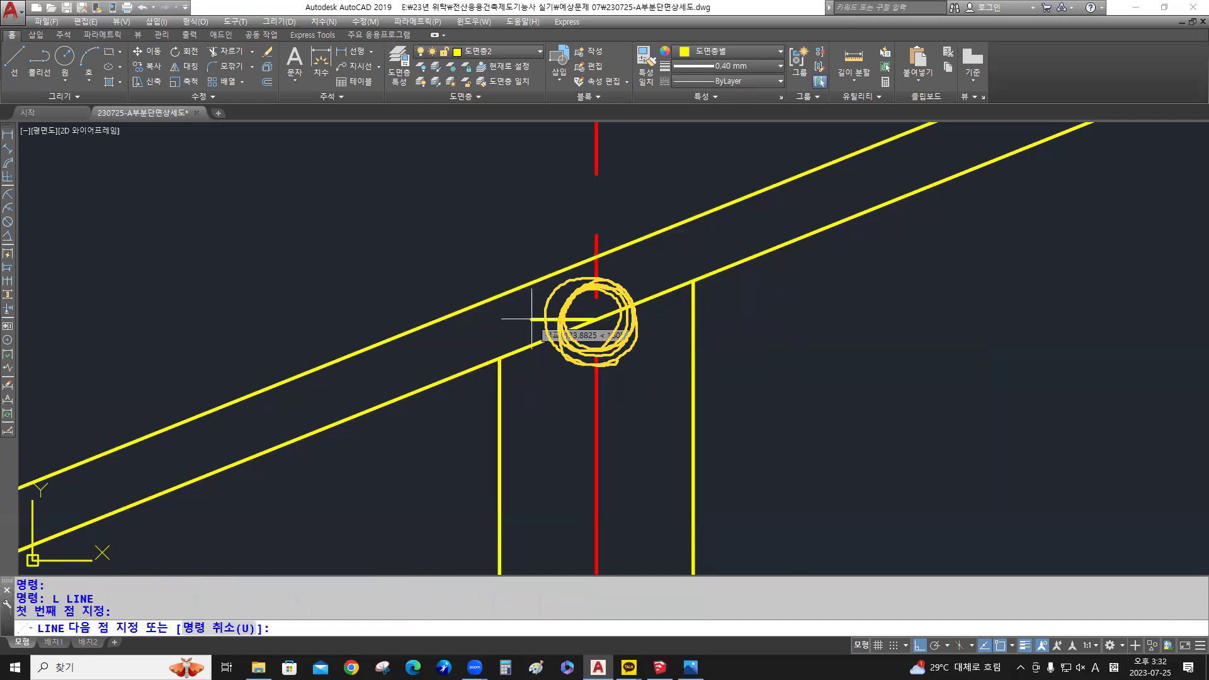
pyautogui.click(532, 320)
pyautogui.press('Return')
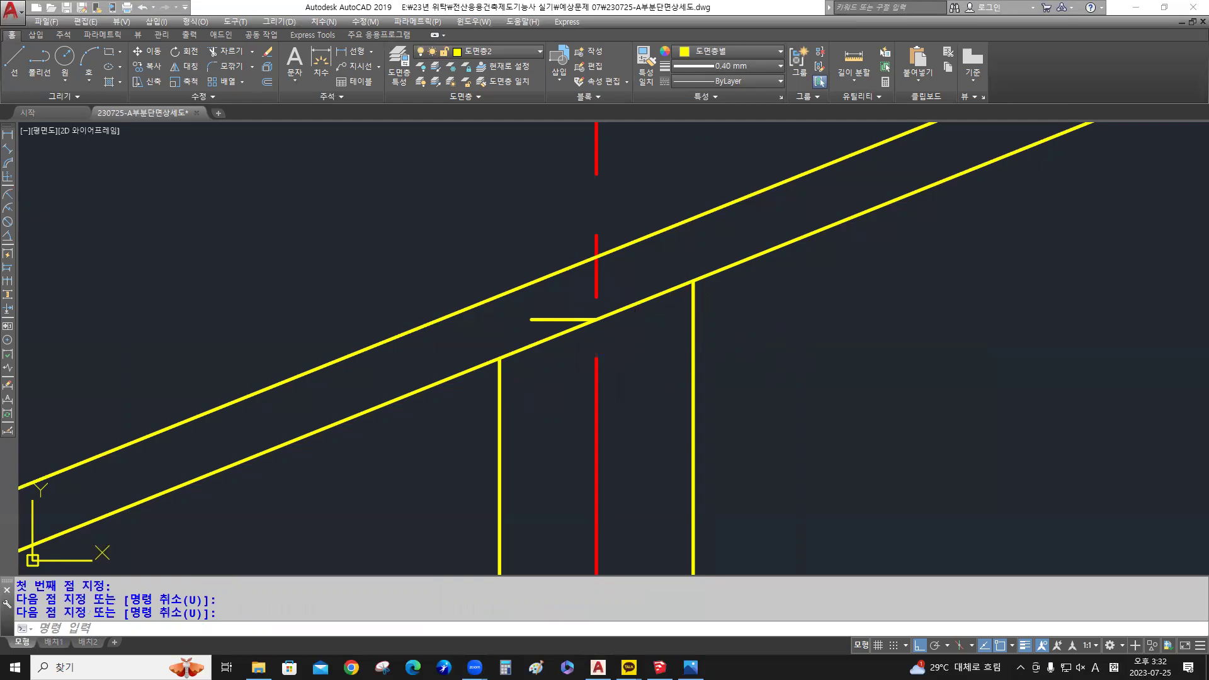
# Examine the section from the eave down the exterior wall to the floor, and the horizontal line inside the room
pyautogui.scroll(-4, 417, 428)
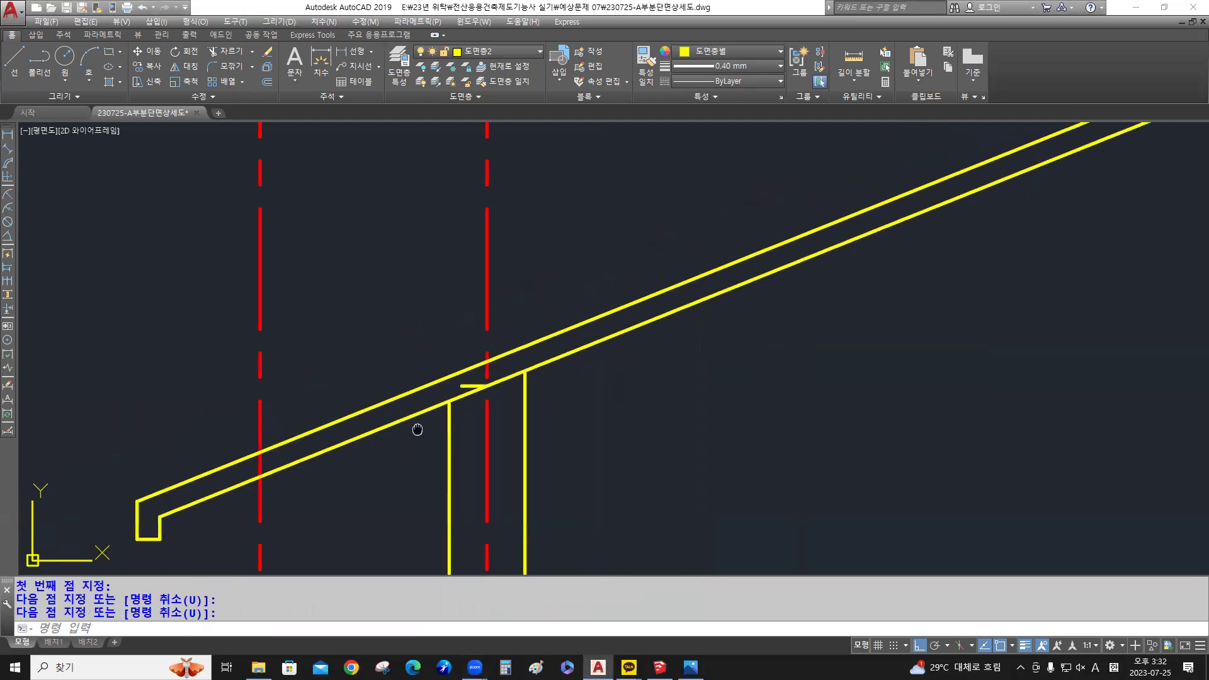
pyautogui.moveTo(417, 429); pyautogui.dragTo(479, 370, button='middle')
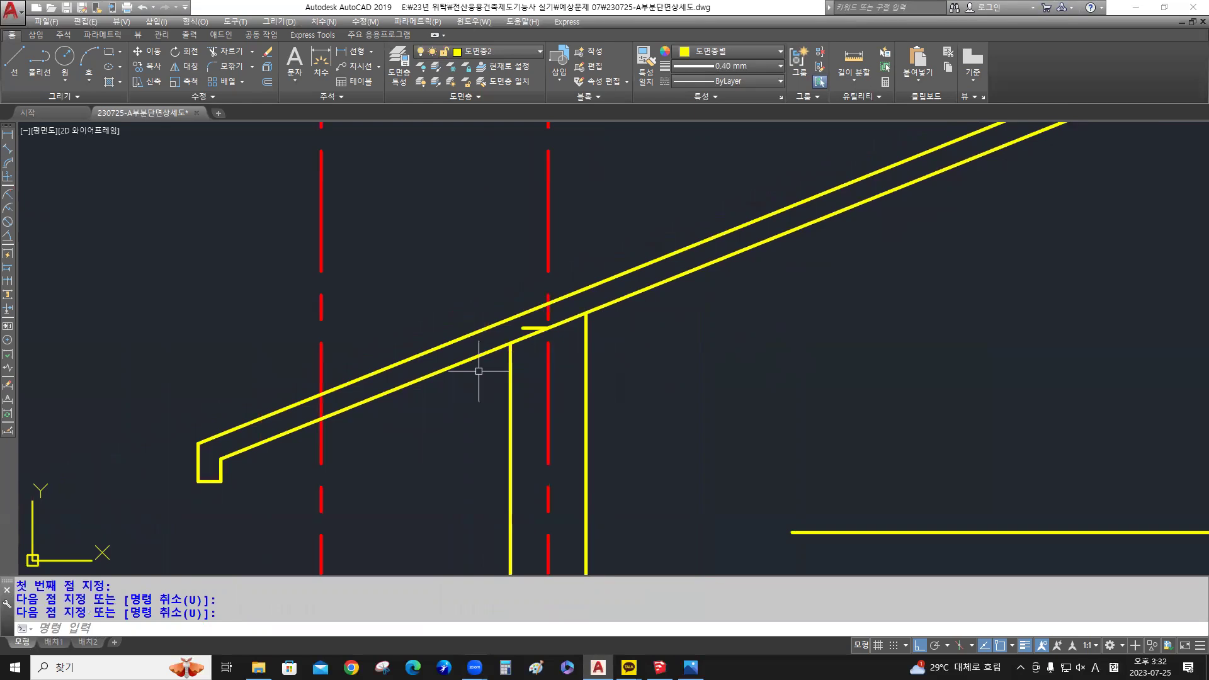
pyautogui.scroll(-4, 479, 371)
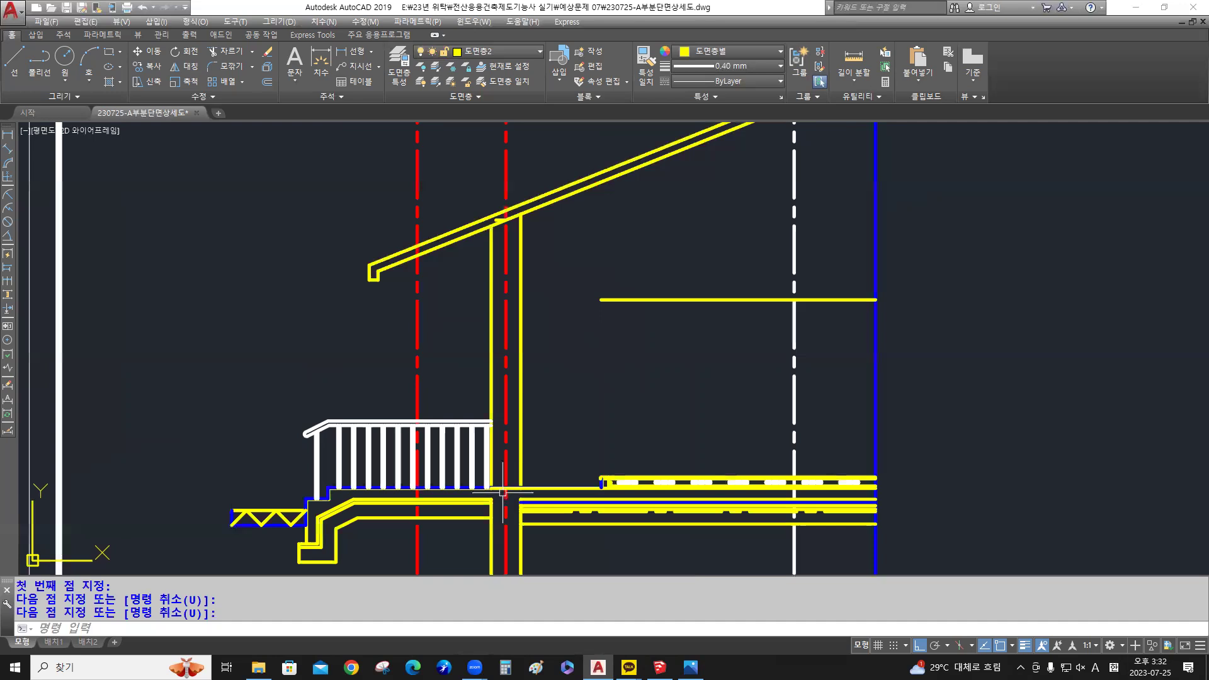
pyautogui.scroll(2, 512, 479)
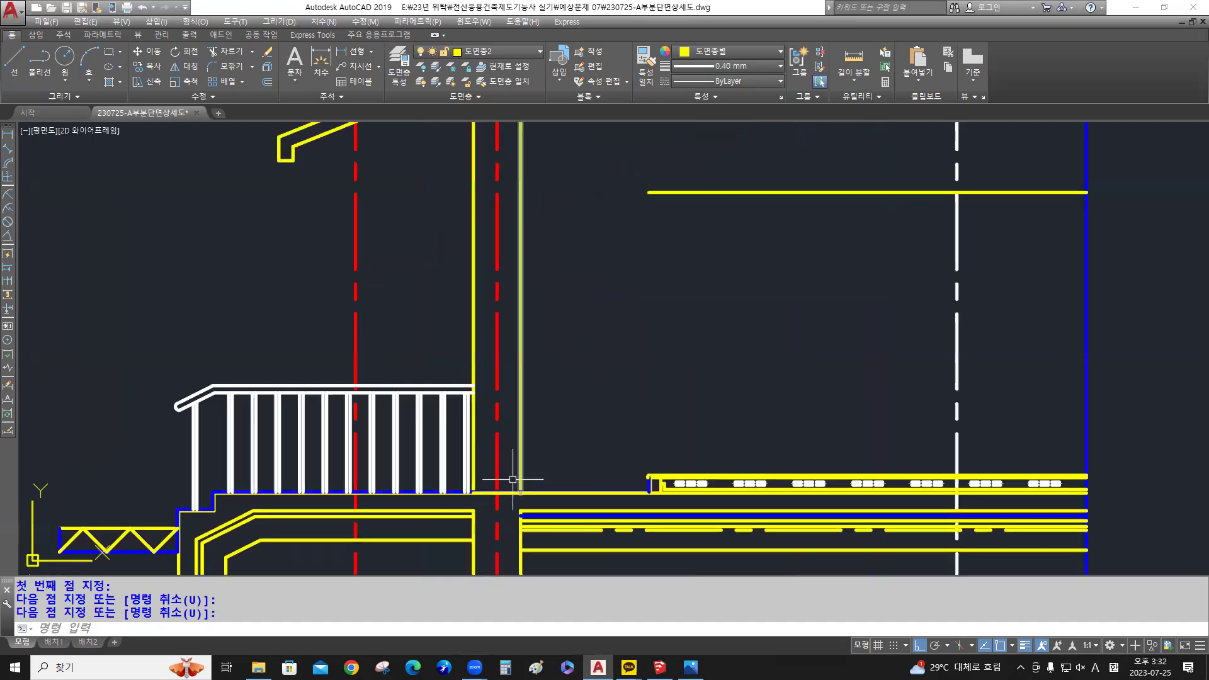
pyautogui.scroll(6, 512, 480)
pyautogui.scroll(-6, 502, 492)
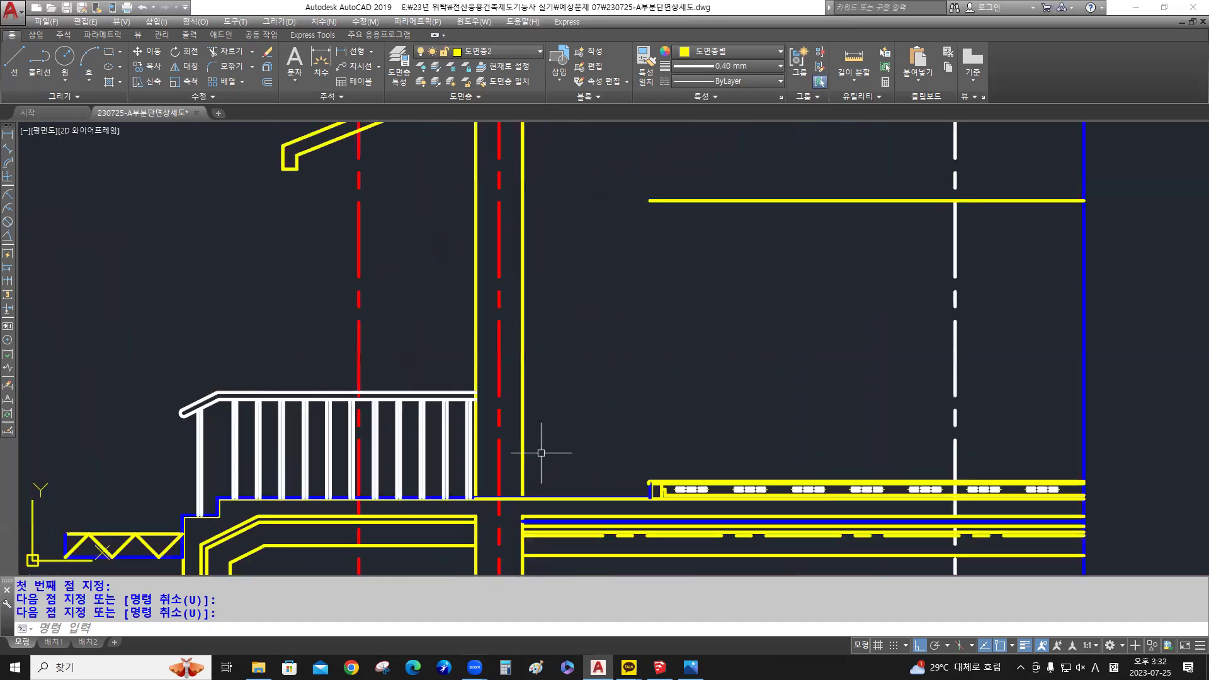
pyautogui.moveTo(664, 260); pyautogui.dragTo(686, 294, button='middle')
pyautogui.scroll(-2, 686, 294)
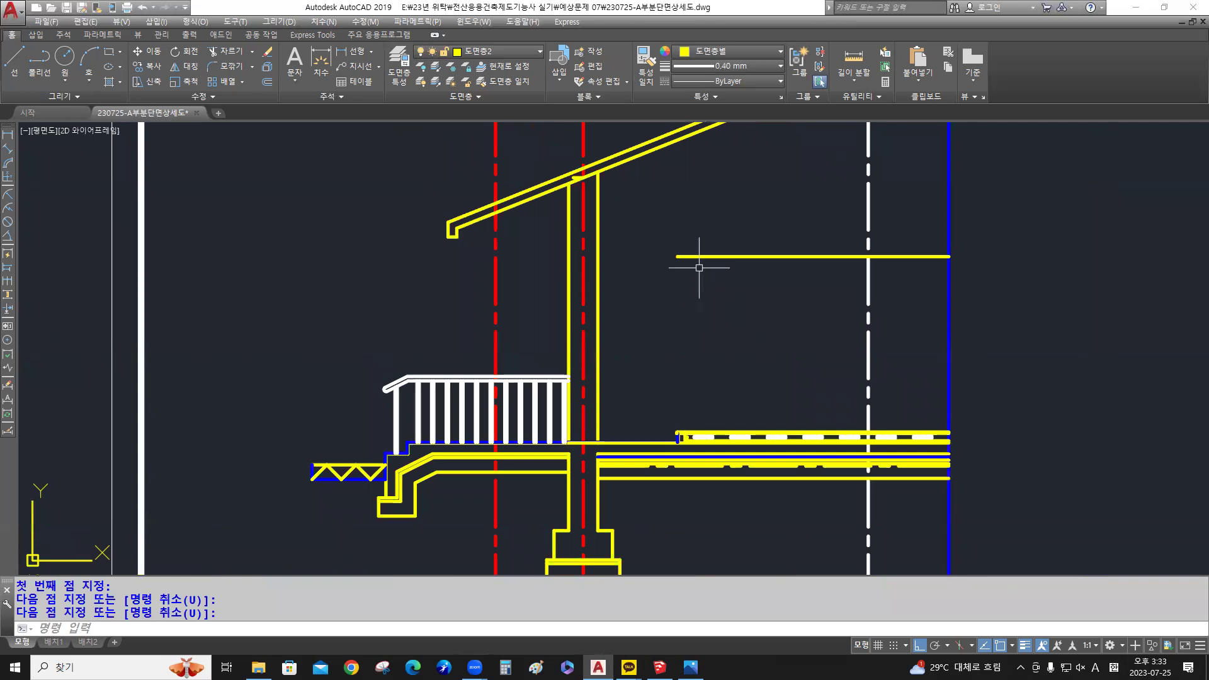
pyautogui.press('ctrl')
pyautogui.press('ctrl')
pyautogui.press('ctrl')
pyautogui.press('ctrl')
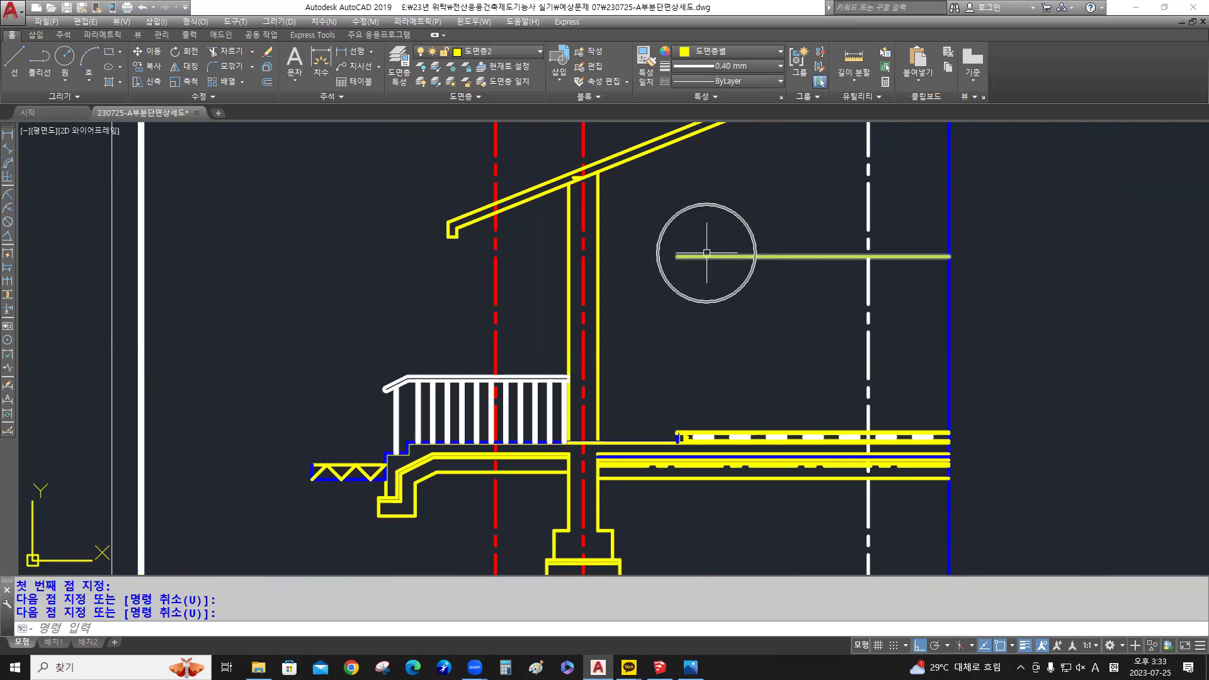
pyautogui.press('ctrl')
pyautogui.press('ctrl')
pyautogui.press('ctrl')
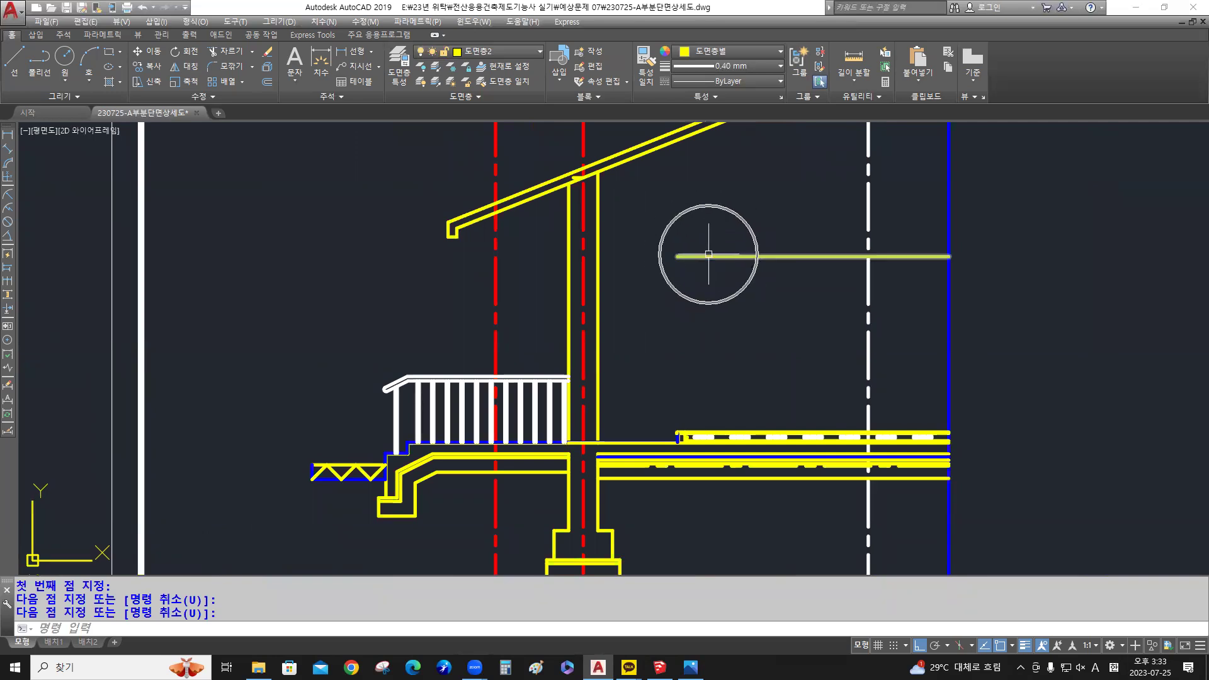
# Draw a horizontal line from the wall-side end of the room's upper horizontal line, perpendicular to the outer exterior wall line
pyautogui.press('ctrl')
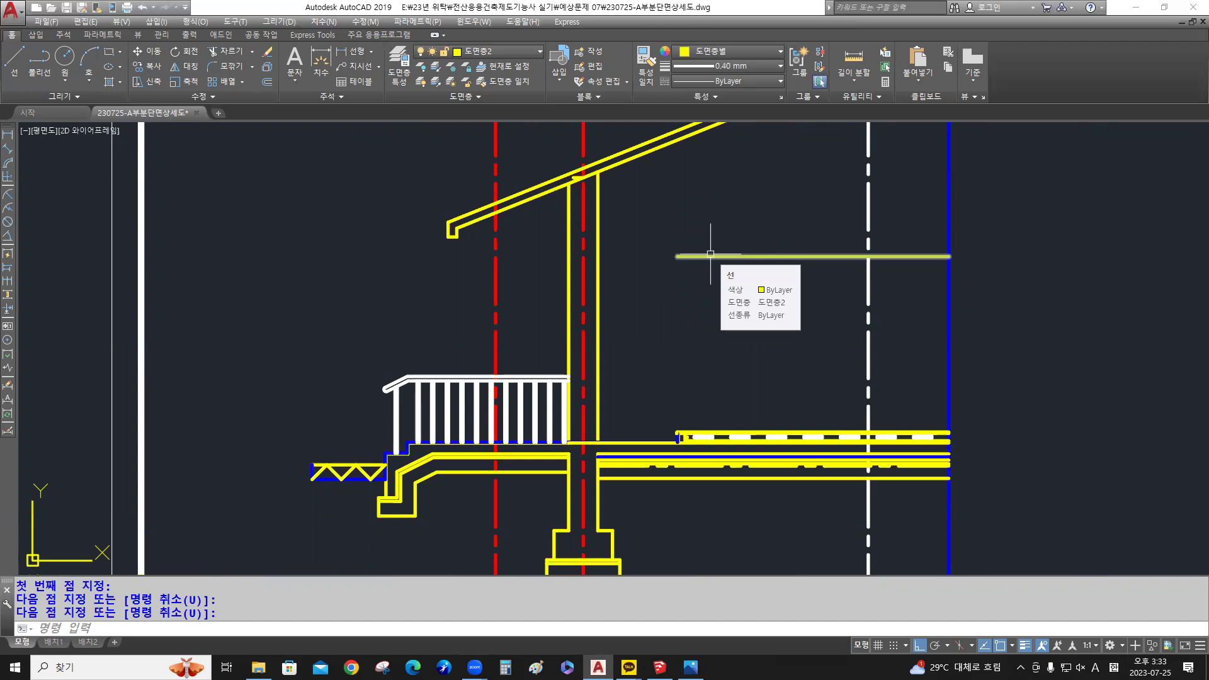
pyautogui.press('ctrl')
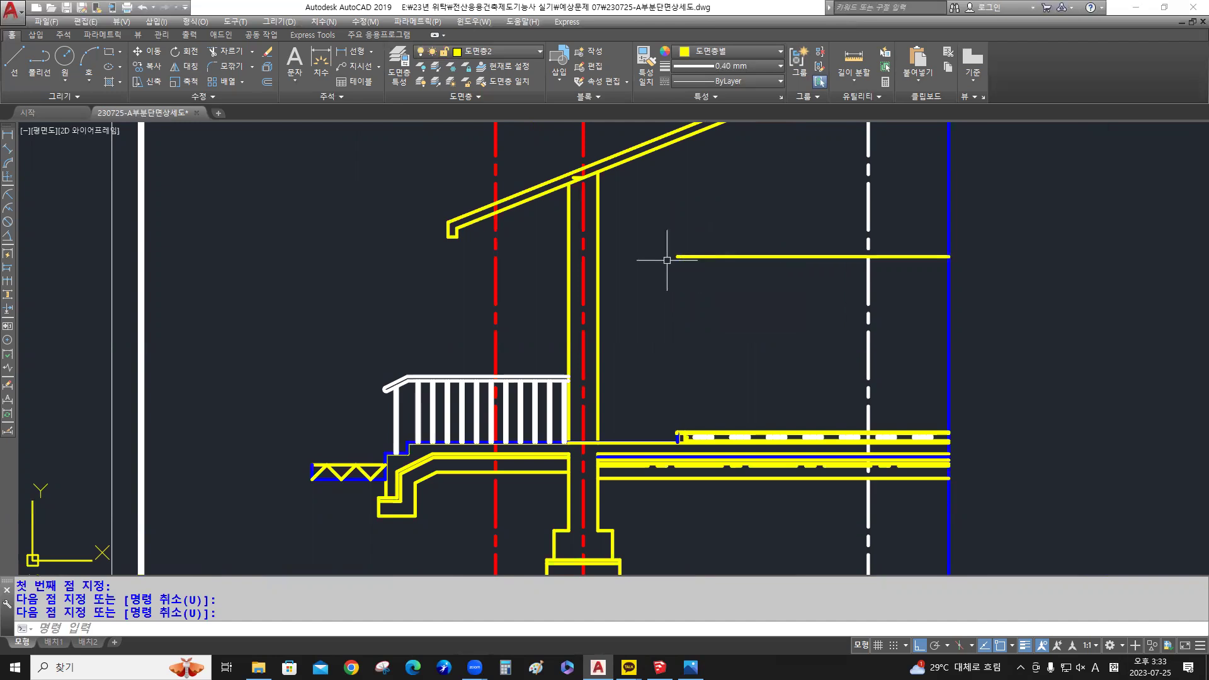
pyautogui.scroll(2, 645, 254)
pyautogui.moveTo(647, 256); pyautogui.dragTo(660, 262, button='middle')
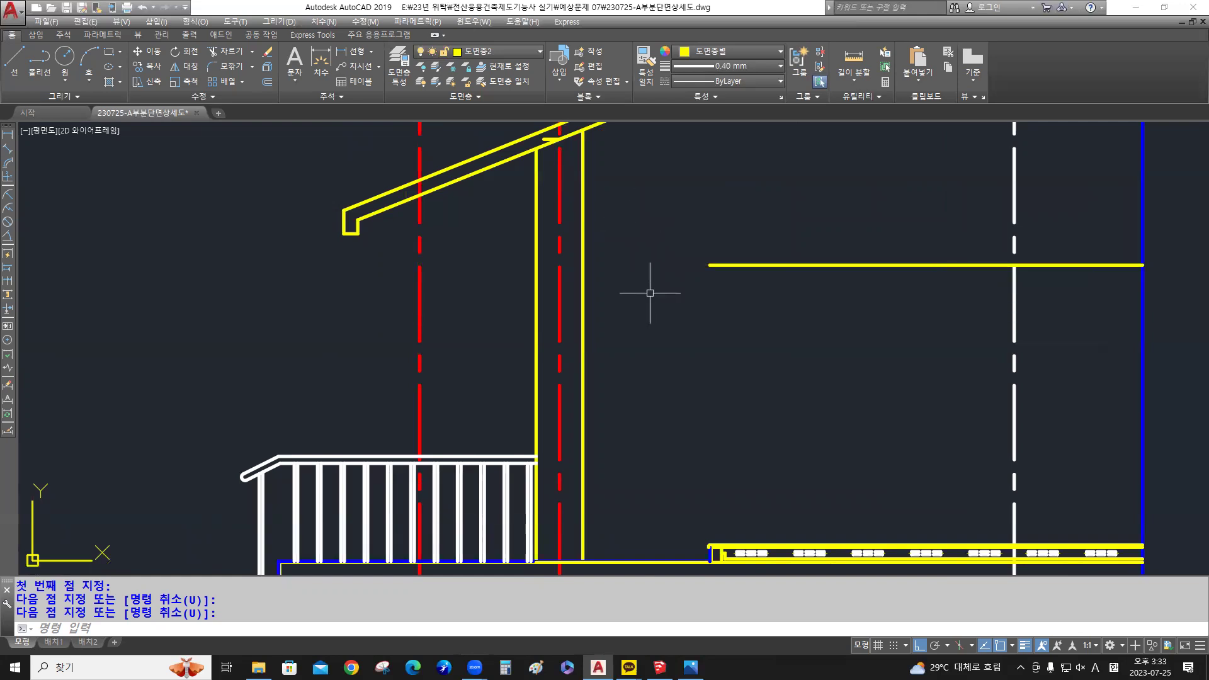
pyautogui.write('l')
pyautogui.press('Return')
pyautogui.click(709, 265)
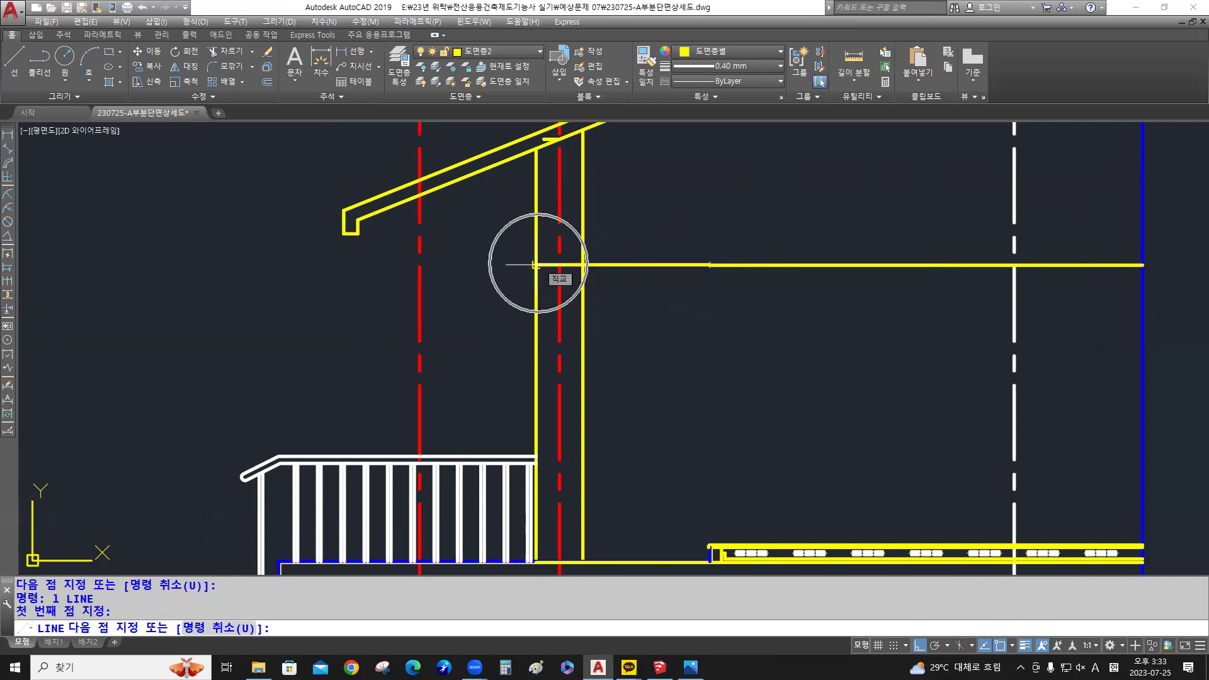
pyautogui.press('ctrl')
pyautogui.press('ctrl')
pyautogui.press('ctrl')
pyautogui.press('ctrl')
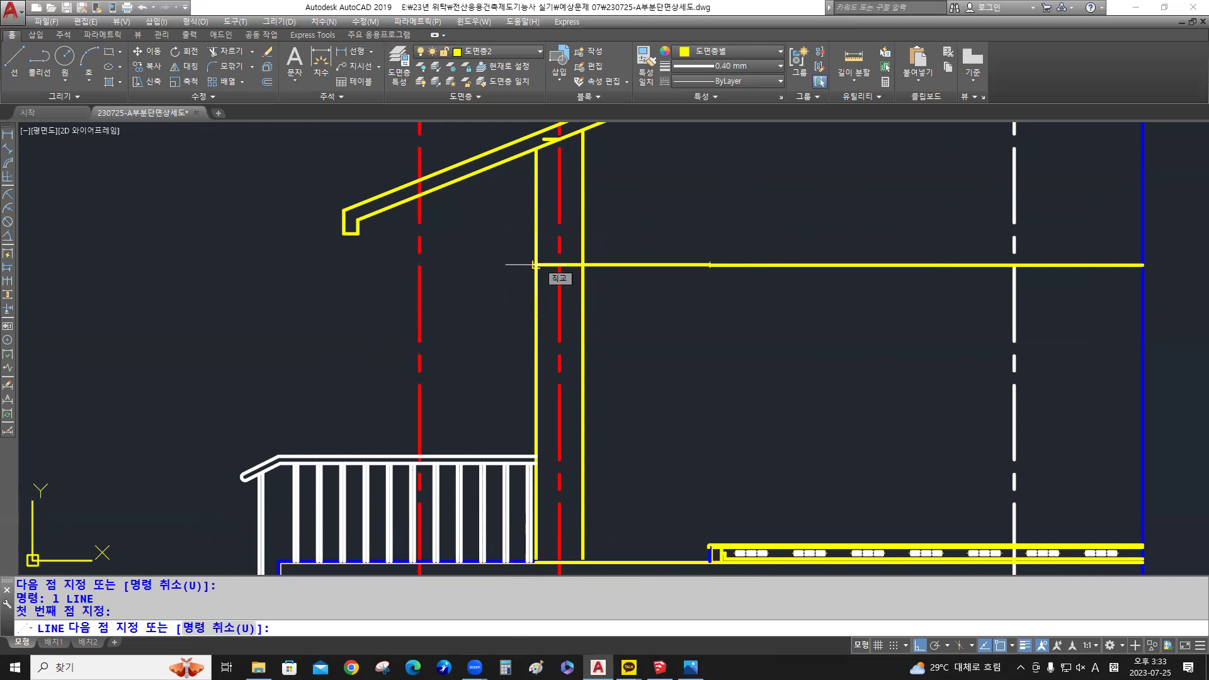
pyautogui.click(534, 265)
pyautogui.press('Return')
# Shorten the new horizontal line by stretching its room-side end back to the inner exterior wall line
pyautogui.click(623, 264)
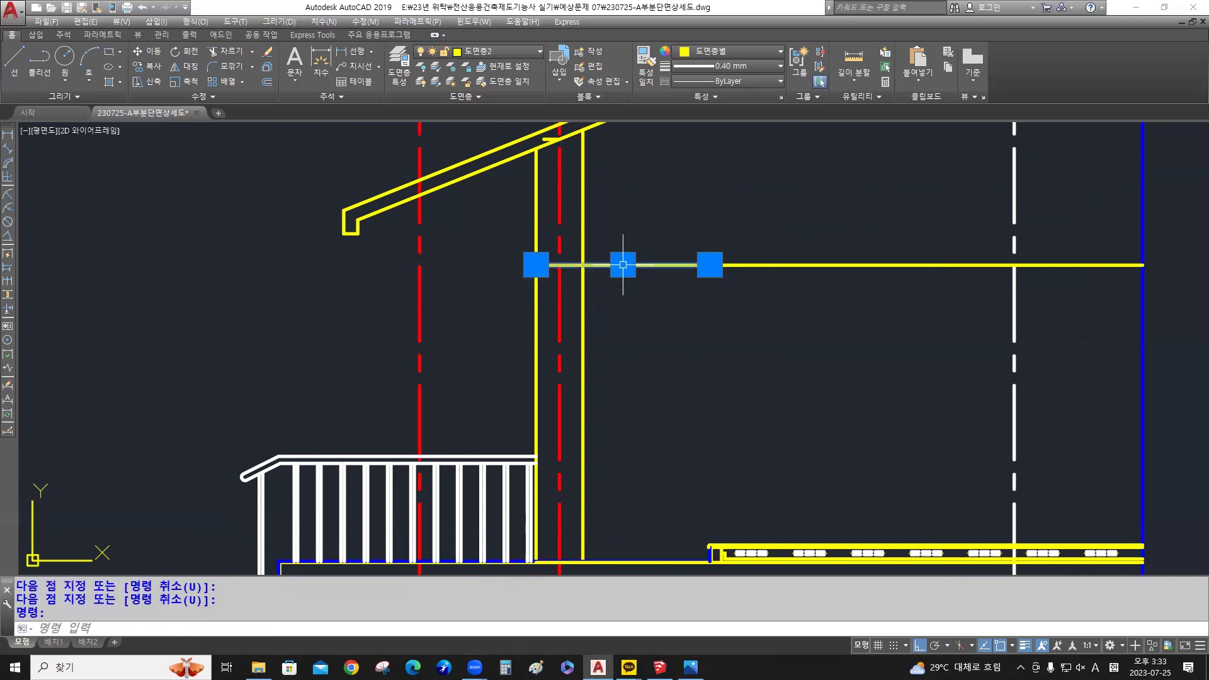
pyautogui.scroll(2, 583, 250)
pyautogui.moveTo(696, 243); pyautogui.dragTo(665, 265, button='middle')
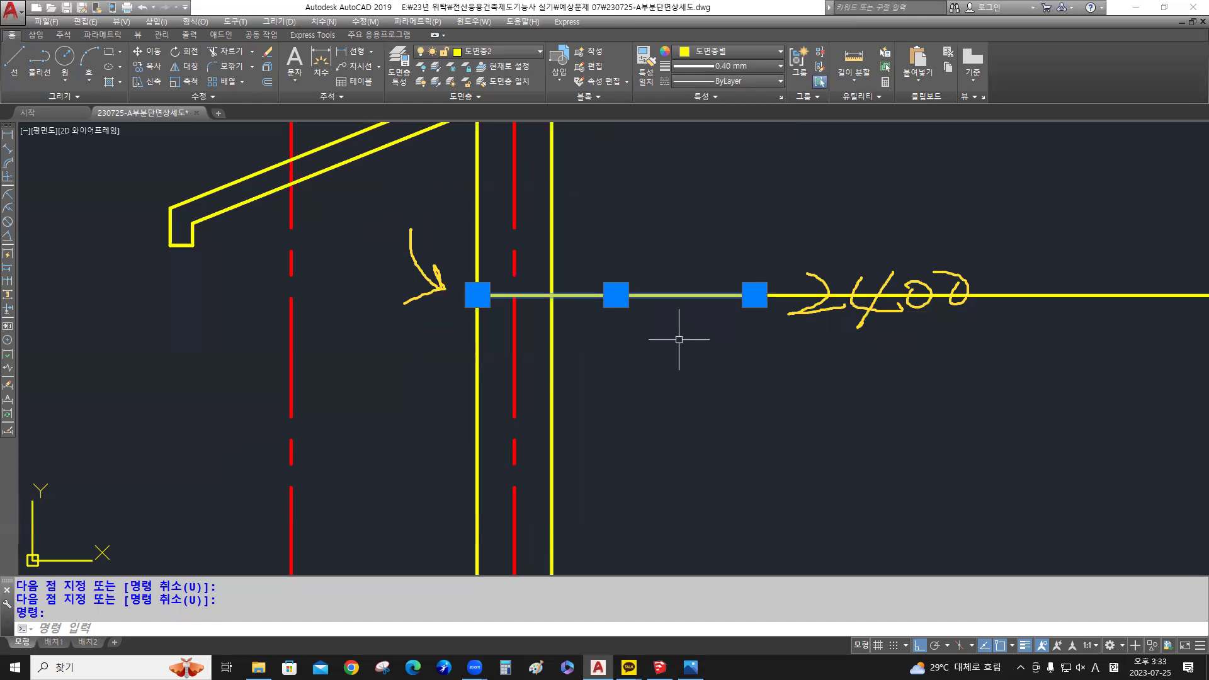
pyautogui.press('ctrl')
pyautogui.press('ctrl')
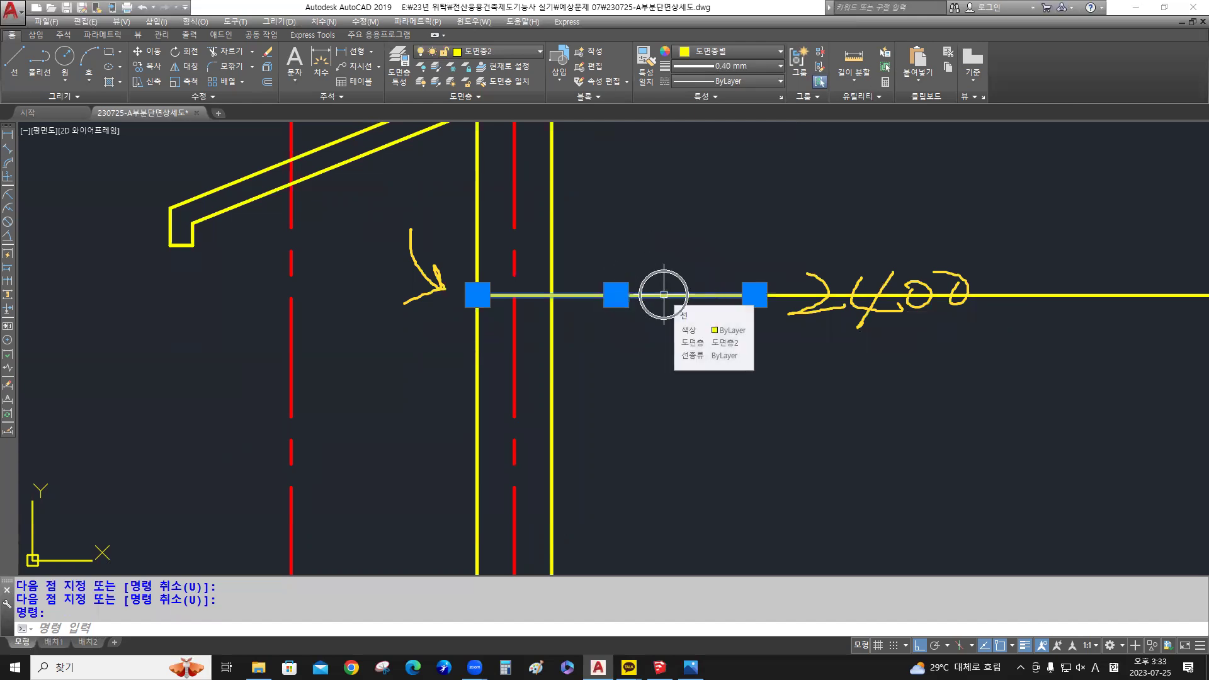
pyautogui.press('ctrl')
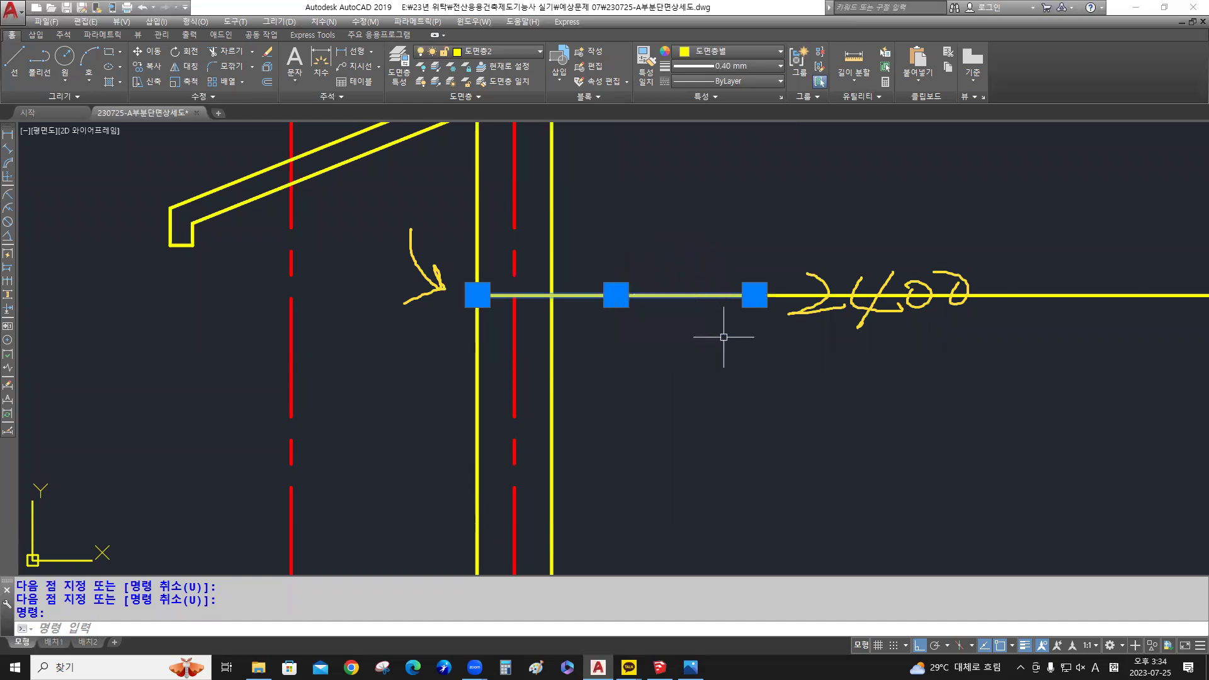
pyautogui.moveTo(754, 294)
pyautogui.press('ctrl')
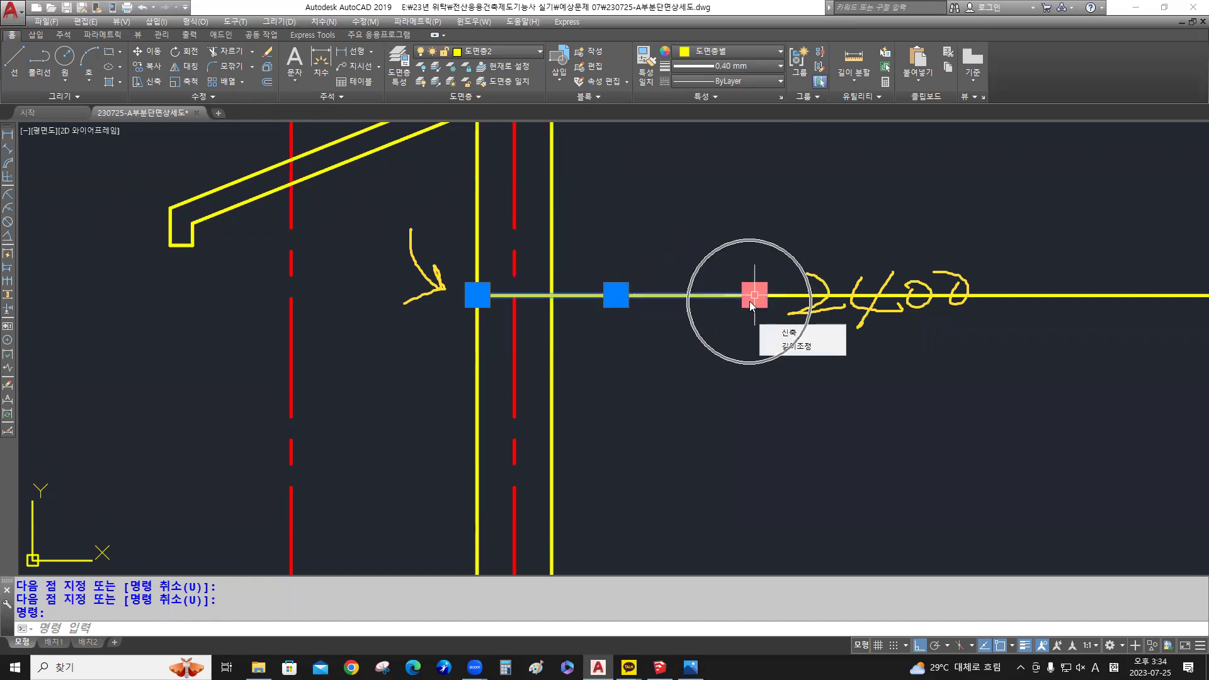
pyautogui.click(754, 295)
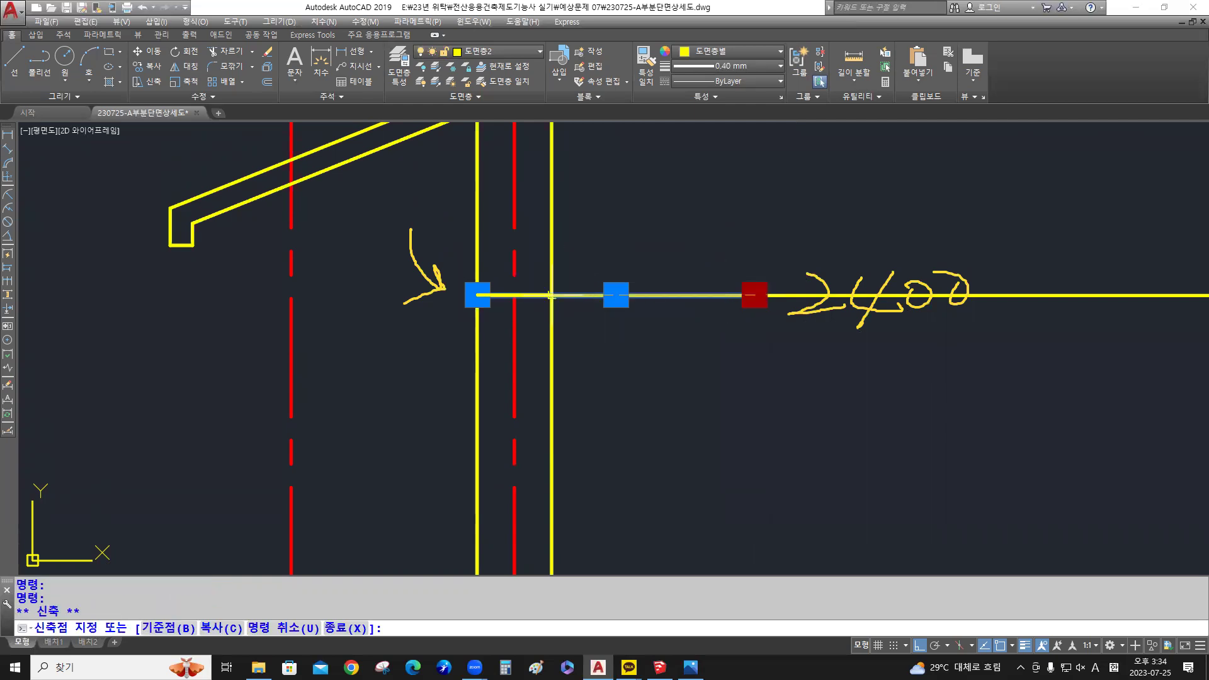
pyautogui.press('ctrl')
pyautogui.press('ctrl')
pyautogui.press('ctrl')
pyautogui.click(551, 294)
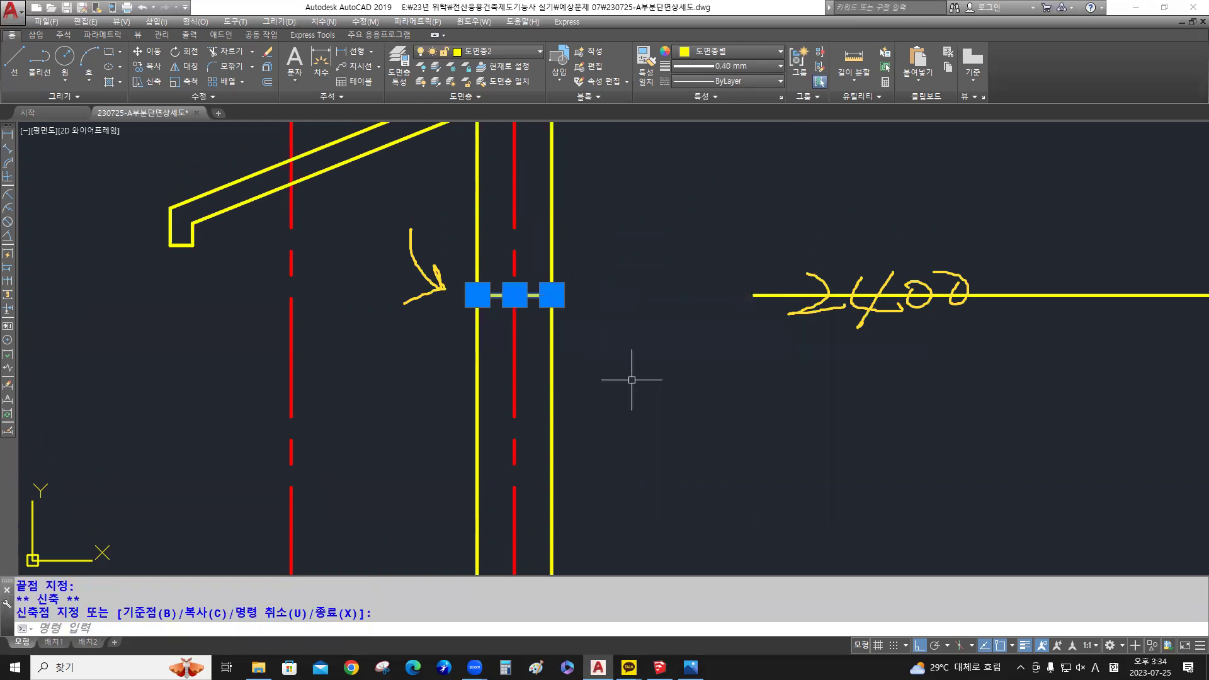
pyautogui.press('Escape')
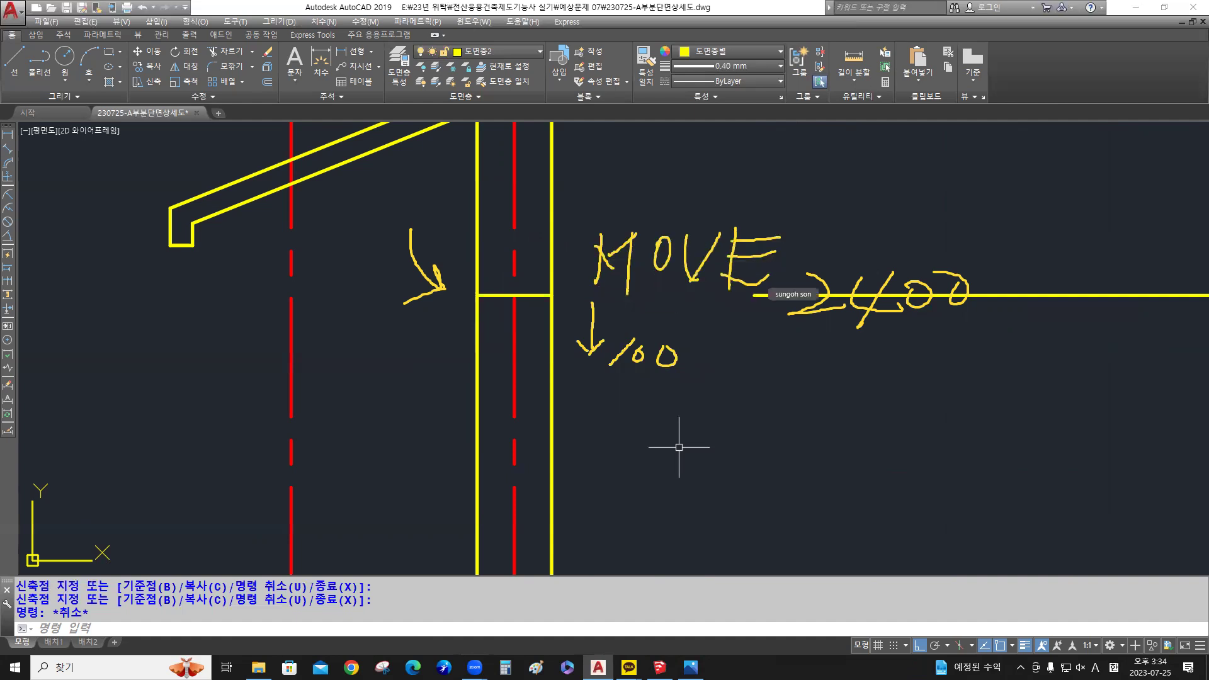
# Move the short horizontal line between the two exterior wall lines down by 100
pyautogui.write('m')
pyautogui.press('Return')
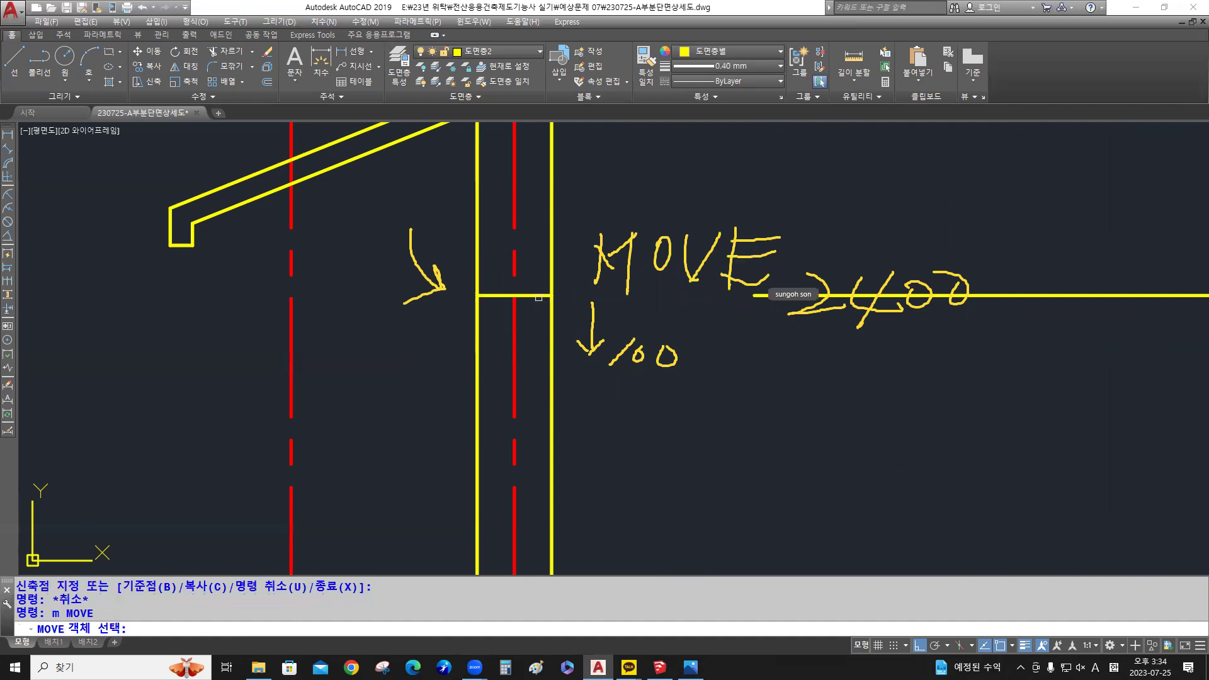
pyautogui.click(539, 295)
pyautogui.press('Return')
pyautogui.click(676, 339)
pyautogui.write('100')
pyautogui.press('Return')
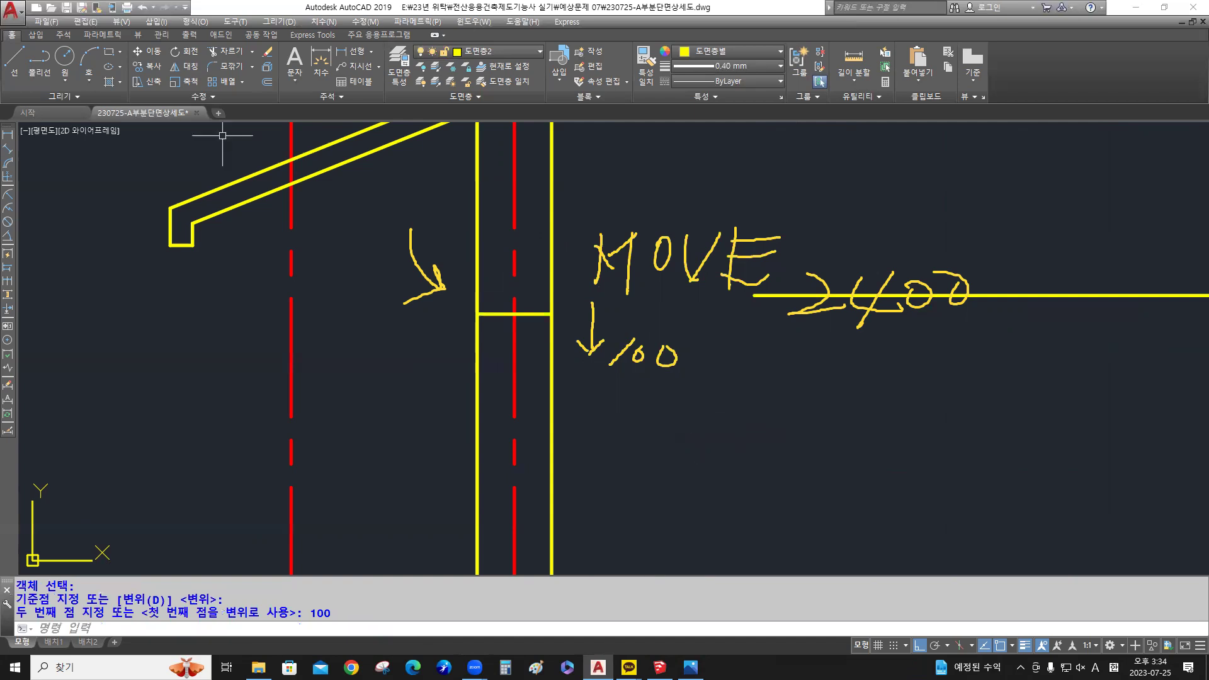
pyautogui.moveTo(431, 280)
pyautogui.mouseDown()
pyautogui.moveTo(794, 254)
pyautogui.moveTo(878, 302)
pyautogui.moveTo(955, 285)
pyautogui.moveTo(617, 345)
pyautogui.moveTo(576, 337)
pyautogui.mouseUp()
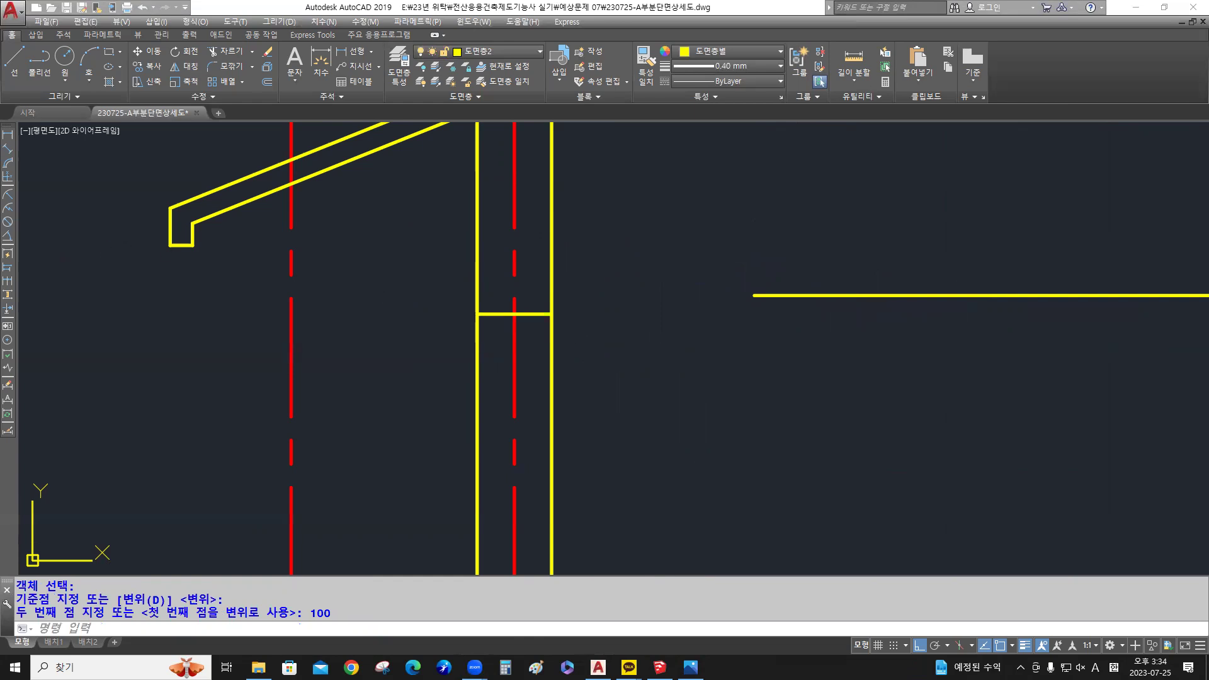
# Trim the inner wall line from the short horizontal line down to the floor, and the outer wall line down to the railing top
pyautogui.click(539, 314)
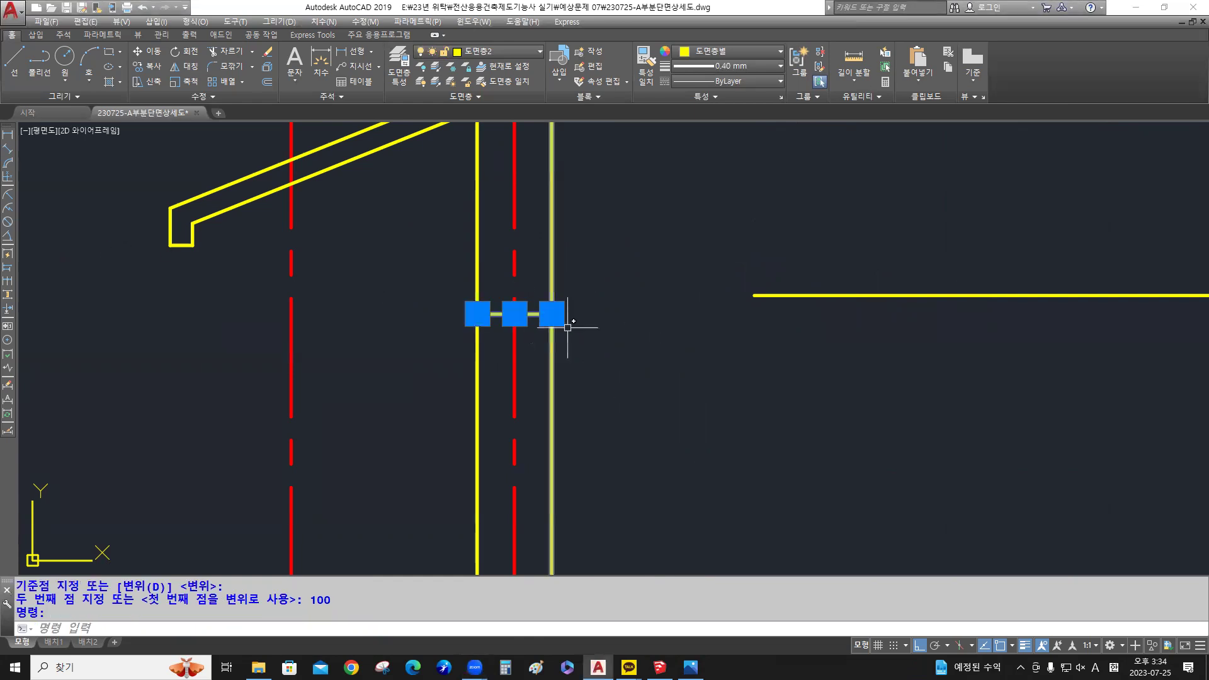
pyautogui.scroll(-3, 567, 327)
pyautogui.scroll(5, 636, 340)
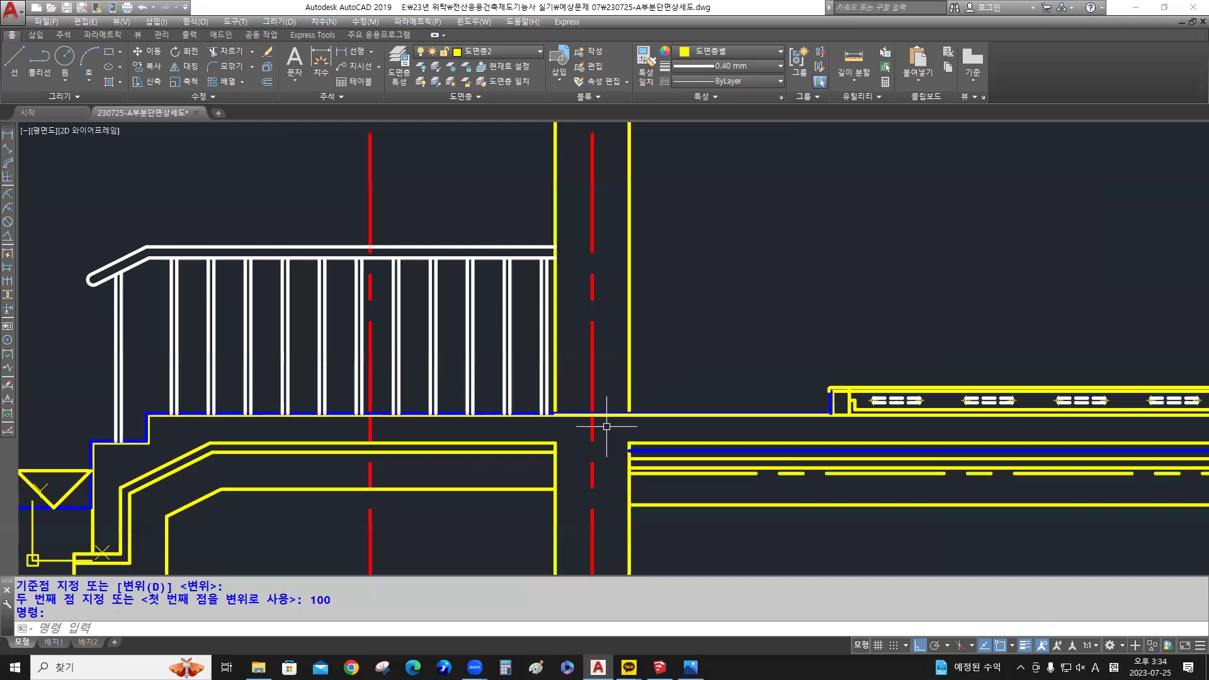
pyautogui.scroll(2, 606, 426)
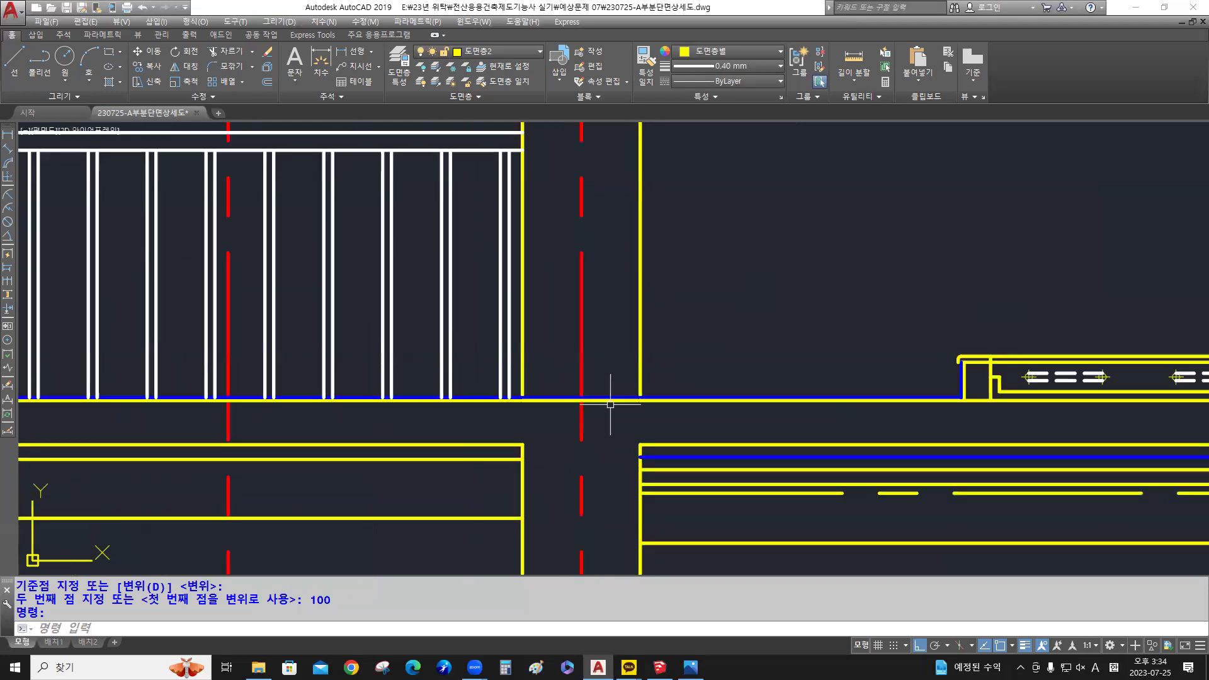
pyautogui.scroll(-1, 623, 422)
pyautogui.scroll(-2, 625, 426)
pyautogui.moveTo(672, 284); pyautogui.dragTo(642, 372, button='middle')
pyautogui.press('ctrl')
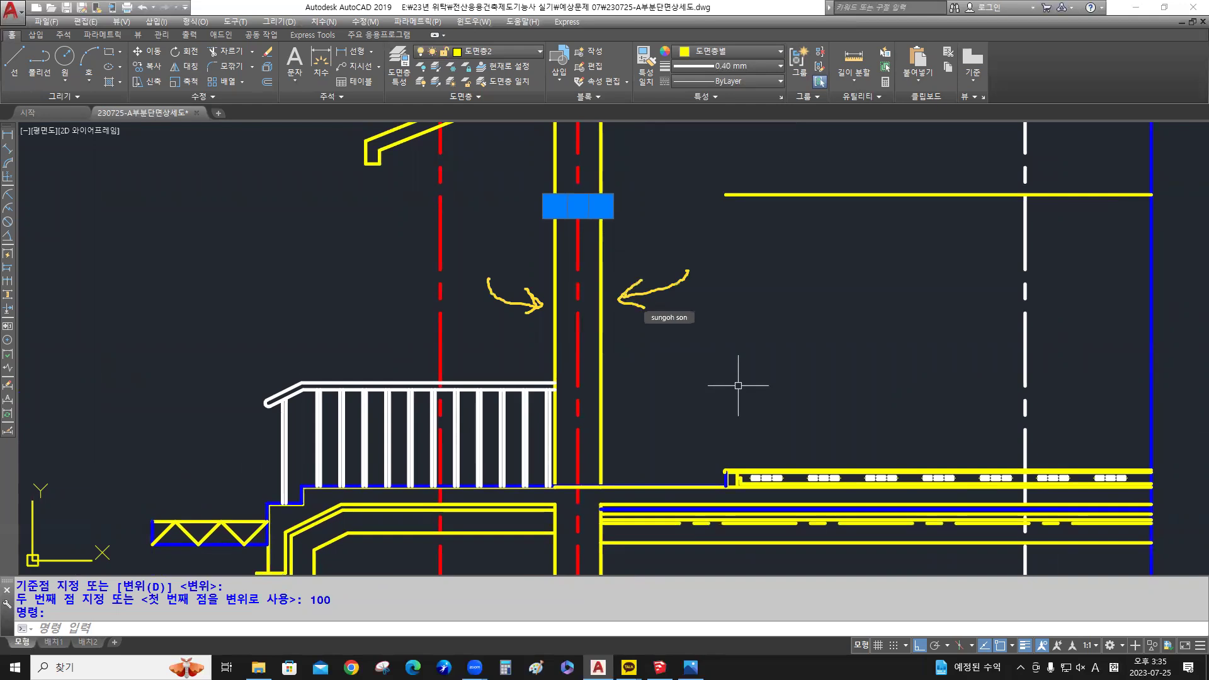
pyautogui.write('tr')
pyautogui.press('space')
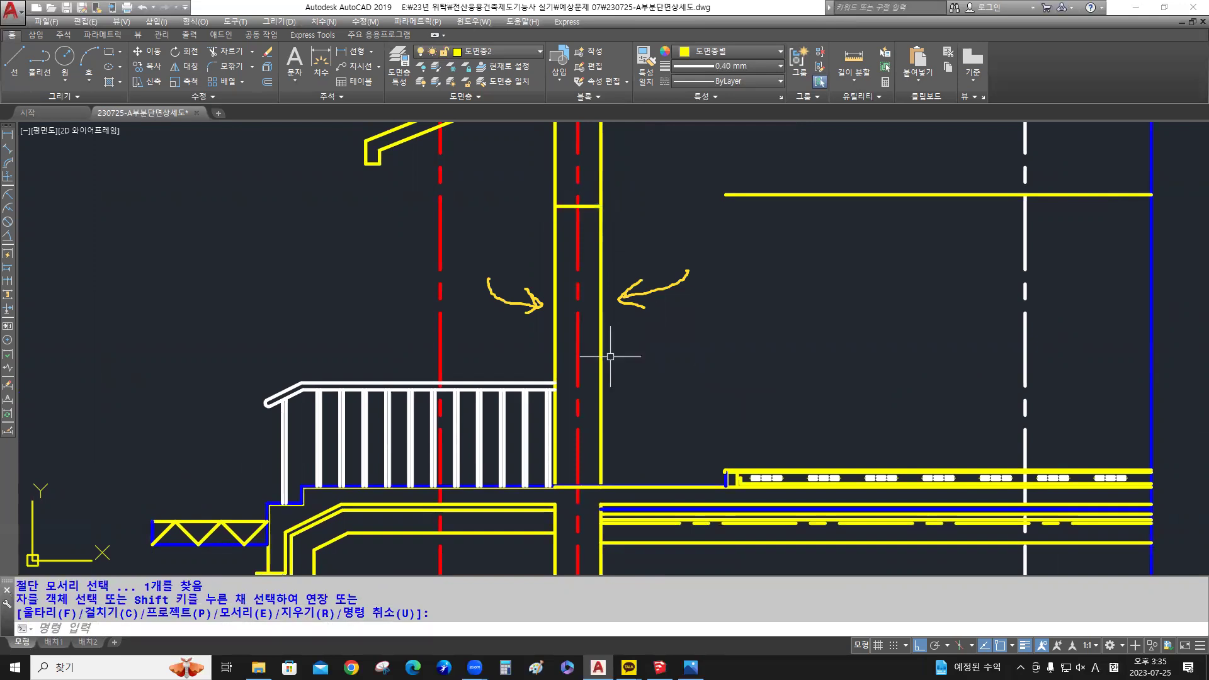
pyautogui.write('tr')
pyautogui.press('space')
pyautogui.press('space')
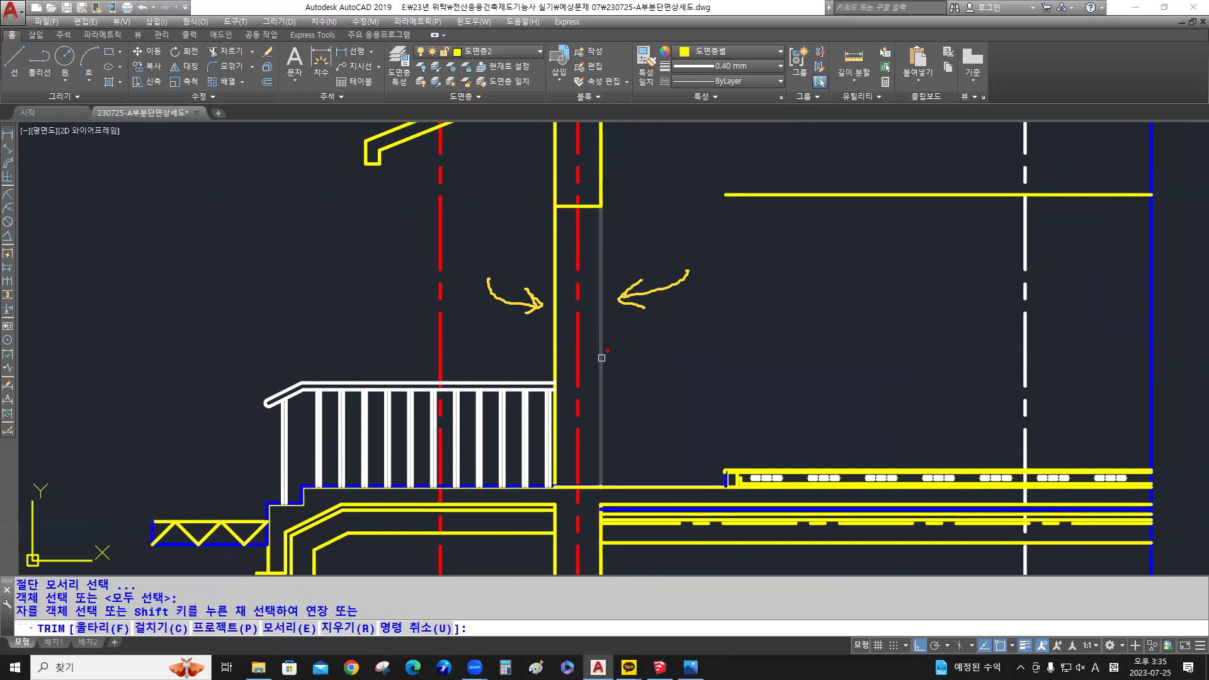
pyautogui.click(602, 357)
pyautogui.click(556, 354)
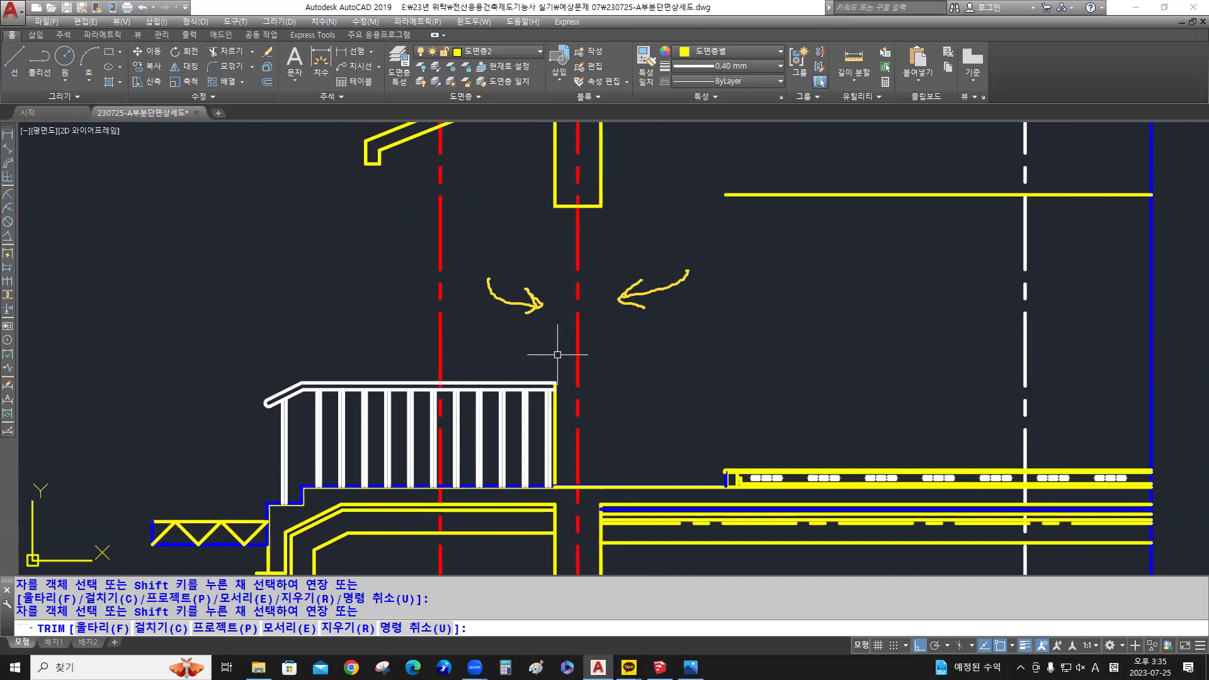
pyautogui.press('space')
# Erase the leftover piece of the outer wall line beside the railing to clear the entrance opening
pyautogui.scroll(5, 557, 354)
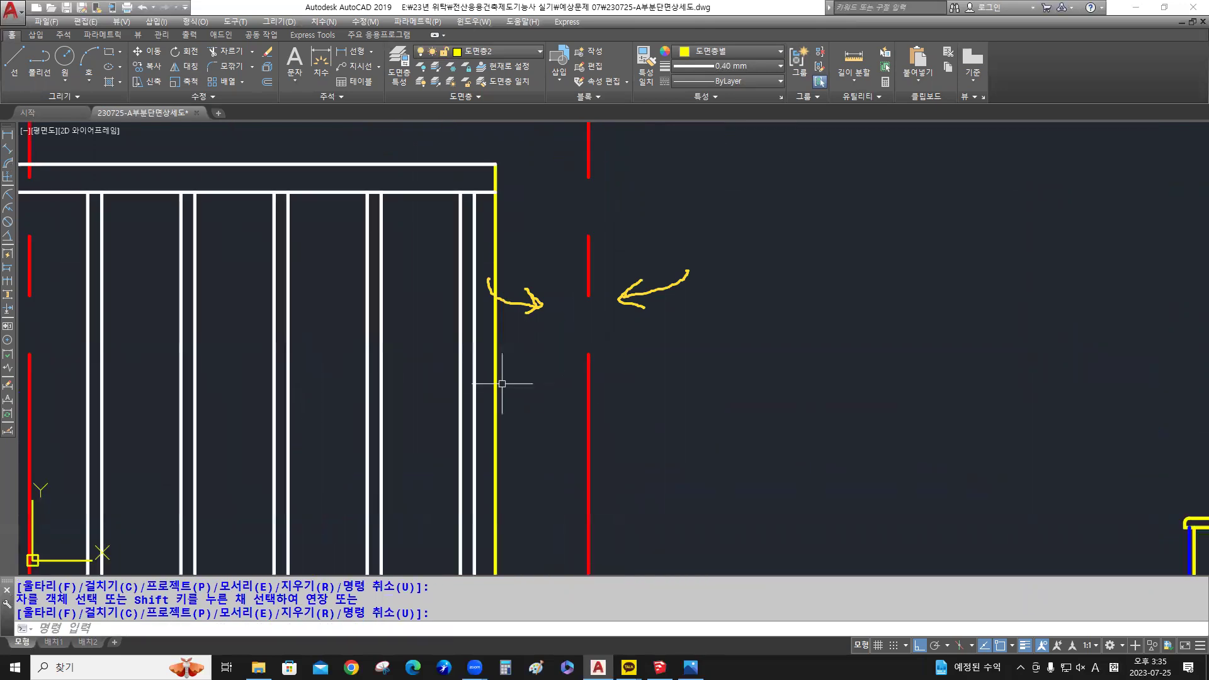
pyautogui.click(496, 383)
pyautogui.press('Delete')
pyautogui.scroll(-2, 632, 340)
pyautogui.moveTo(634, 340); pyautogui.dragTo(631, 302, button='middle')
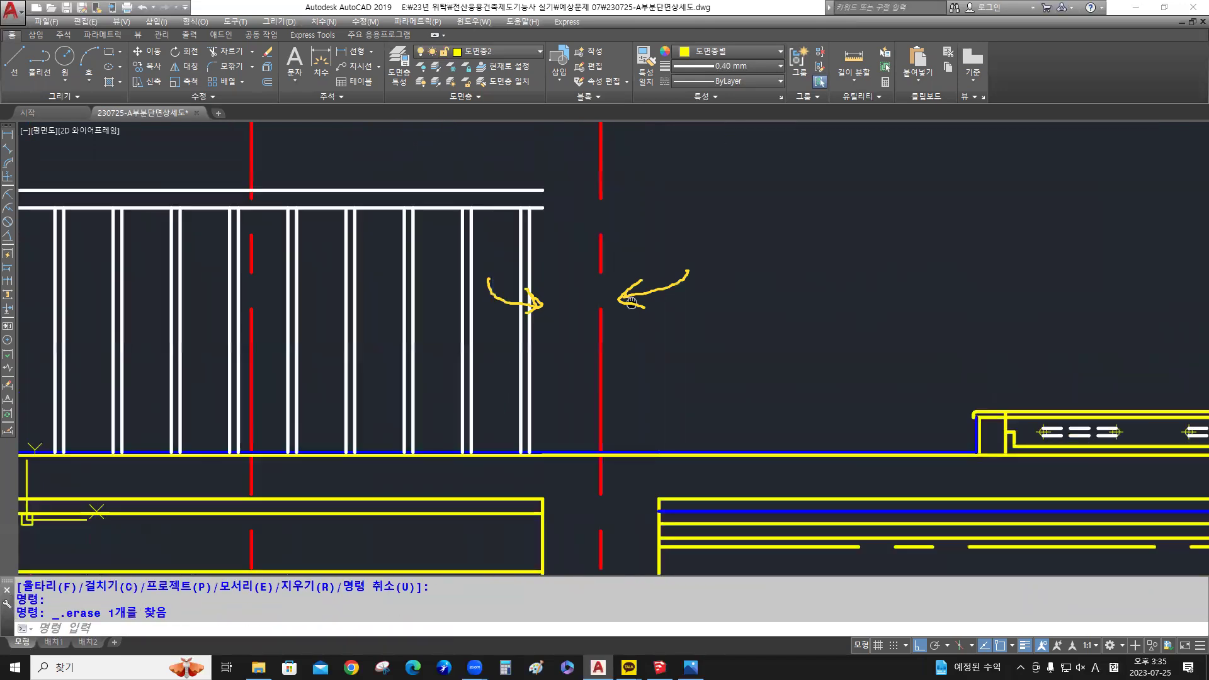
pyautogui.moveTo(656, 386); pyautogui.dragTo(623, 442, button='middle')
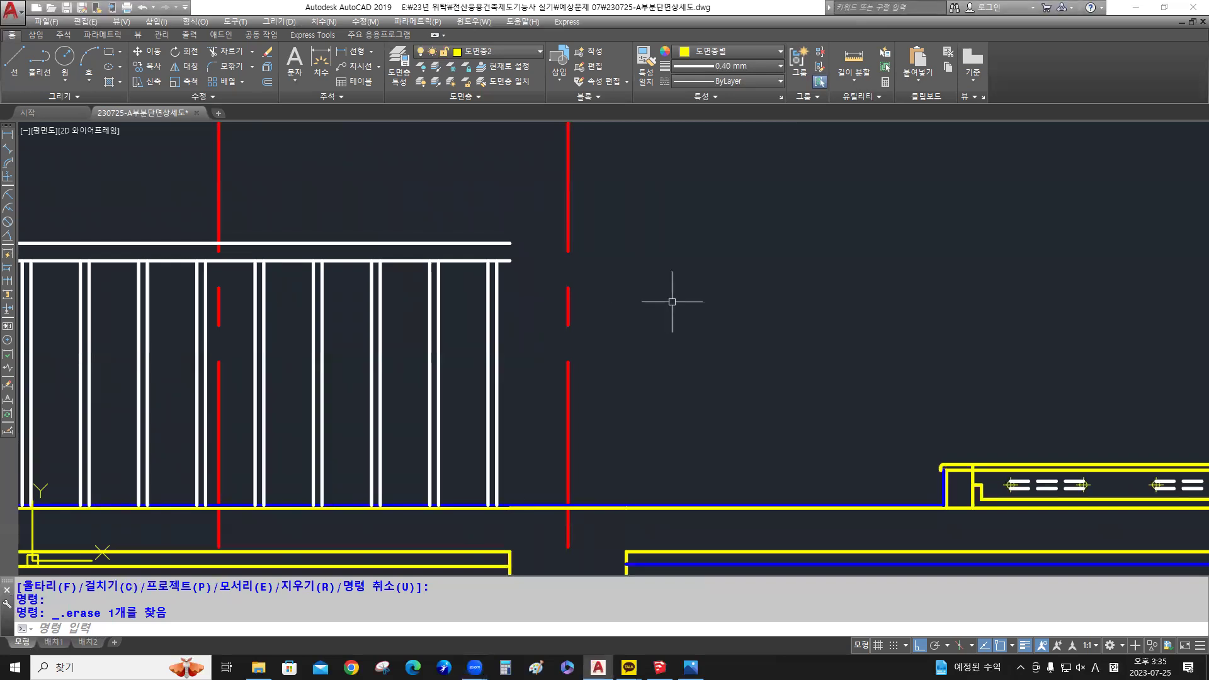
# Offset the outer exterior wall line above the entrance opening by 90 toward the inside of the wall
pyautogui.scroll(-4, 643, 337)
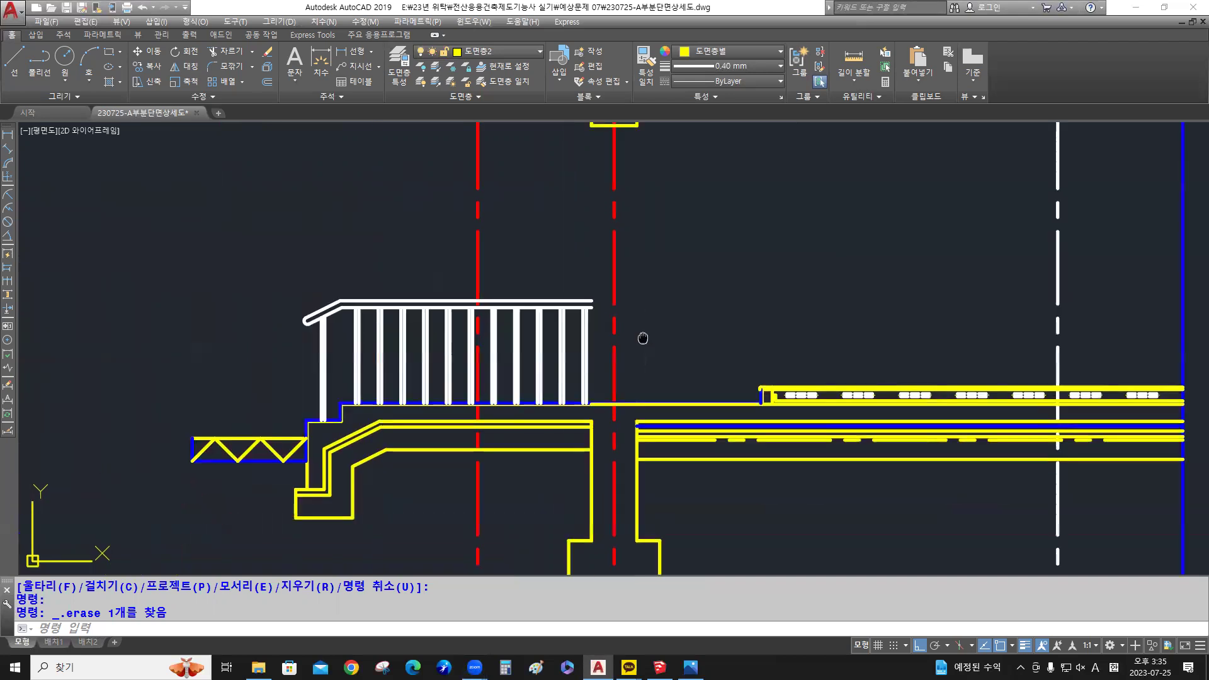
pyautogui.moveTo(643, 339); pyautogui.dragTo(615, 535, button='middle')
pyautogui.moveTo(599, 302)
pyautogui.mouseDown(button='middle')
pyautogui.moveTo(604, 167)
pyautogui.moveTo(603, 193)
pyautogui.mouseUp(button='middle')
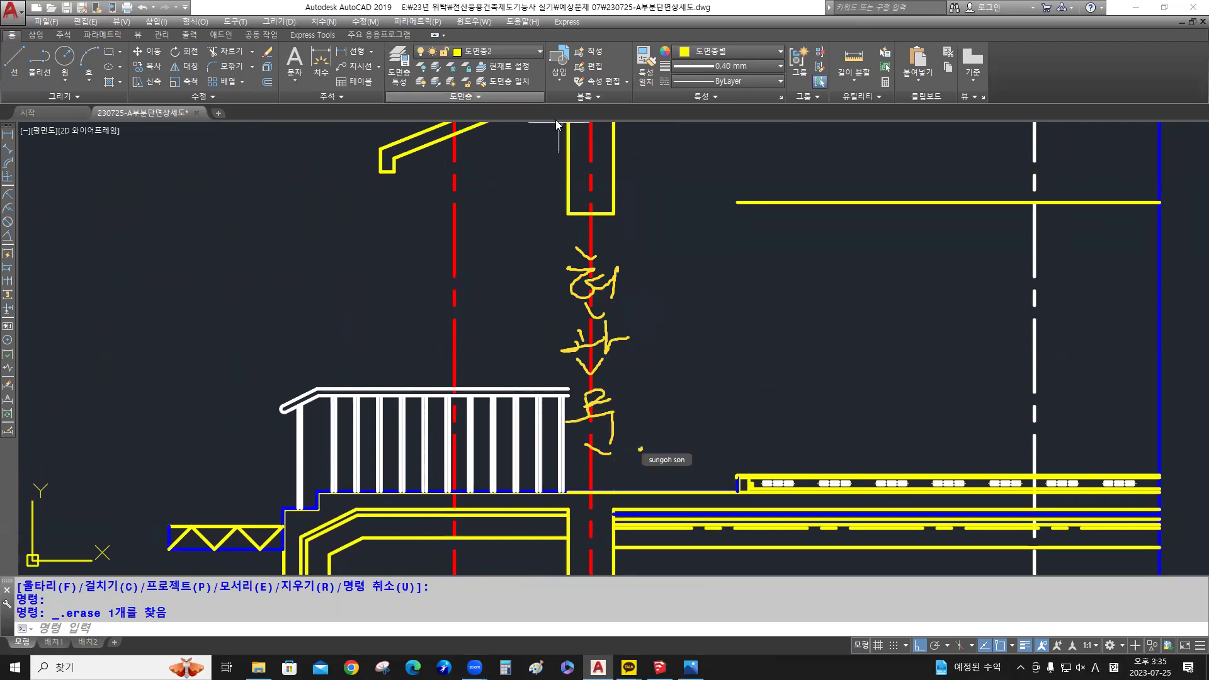
pyautogui.scroll(3, 554, 195)
pyautogui.scroll(3, 588, 253)
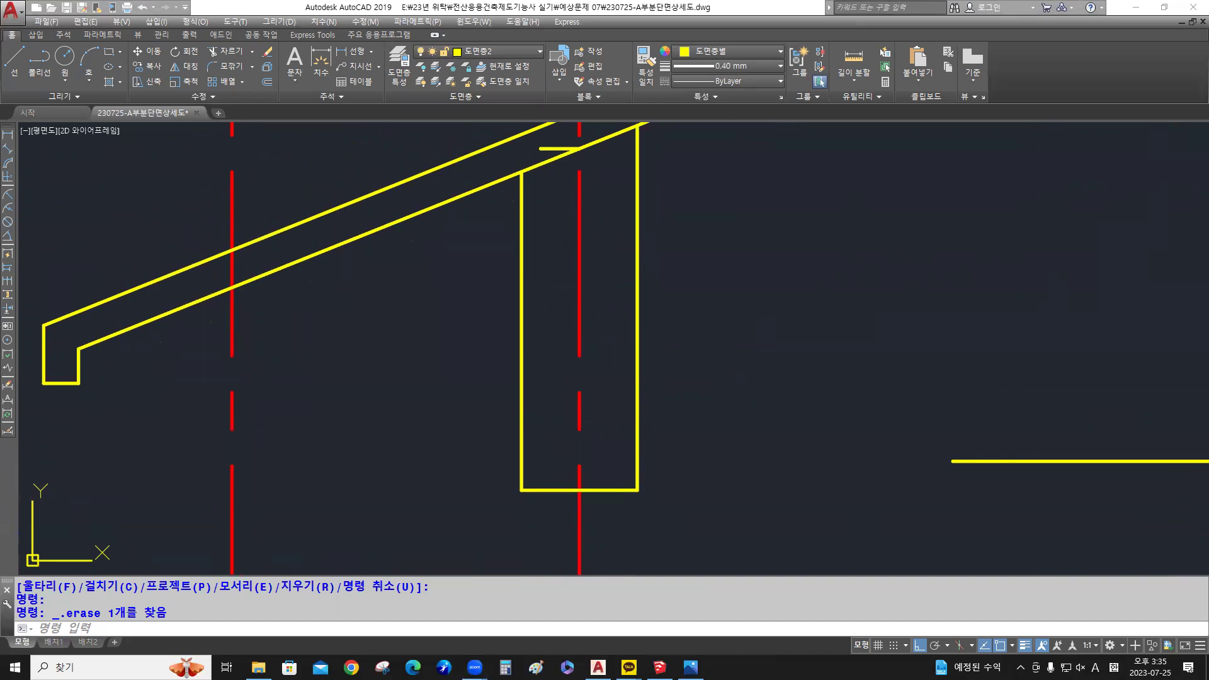
pyautogui.write('o')
pyautogui.press('Return')
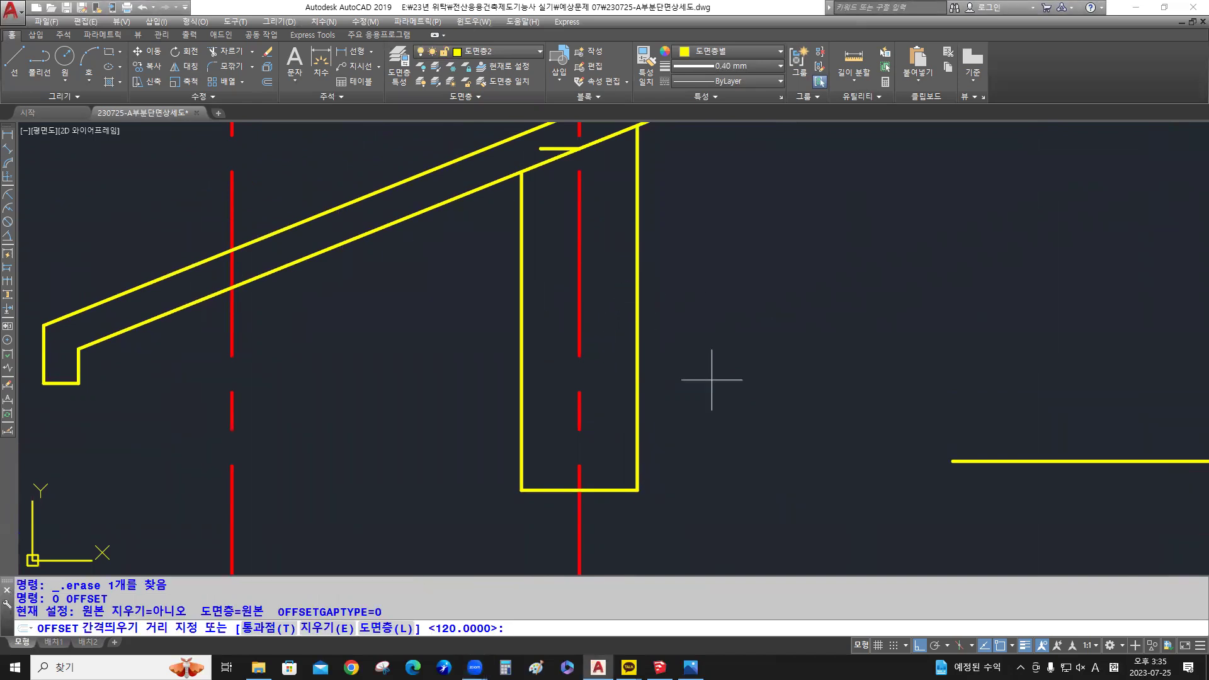
pyautogui.write('90')
pyautogui.press('Return')
pyautogui.click(521, 393)
pyautogui.click(557, 393)
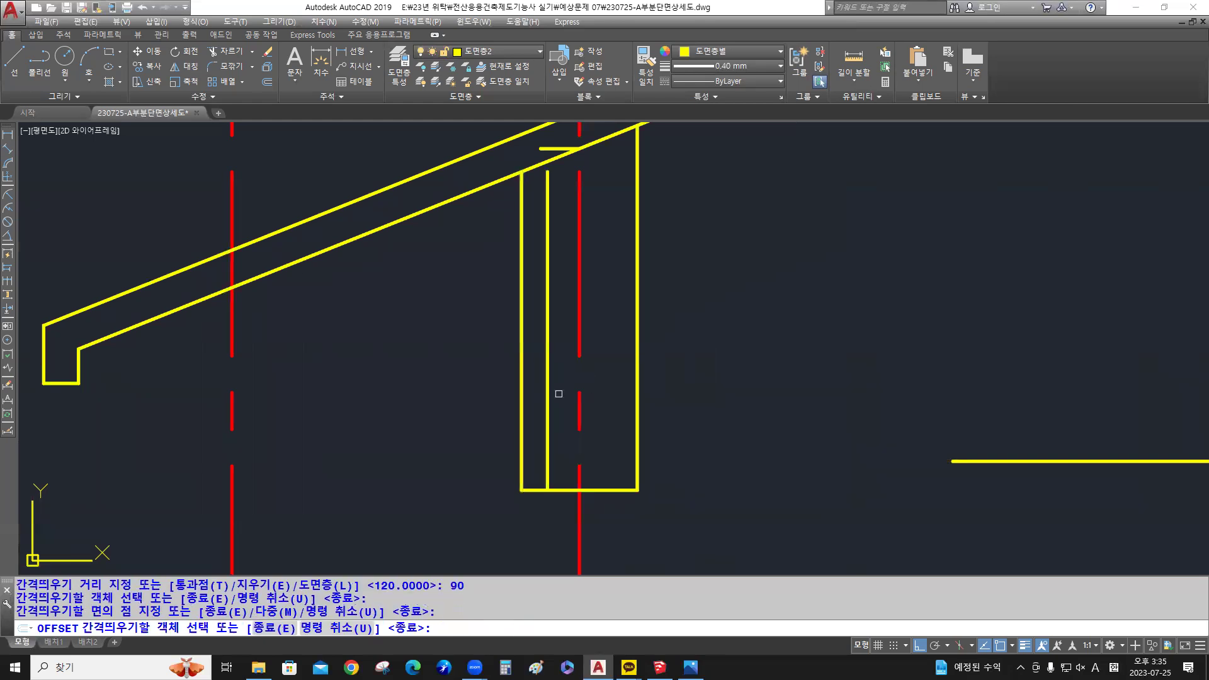
pyautogui.press('Return')
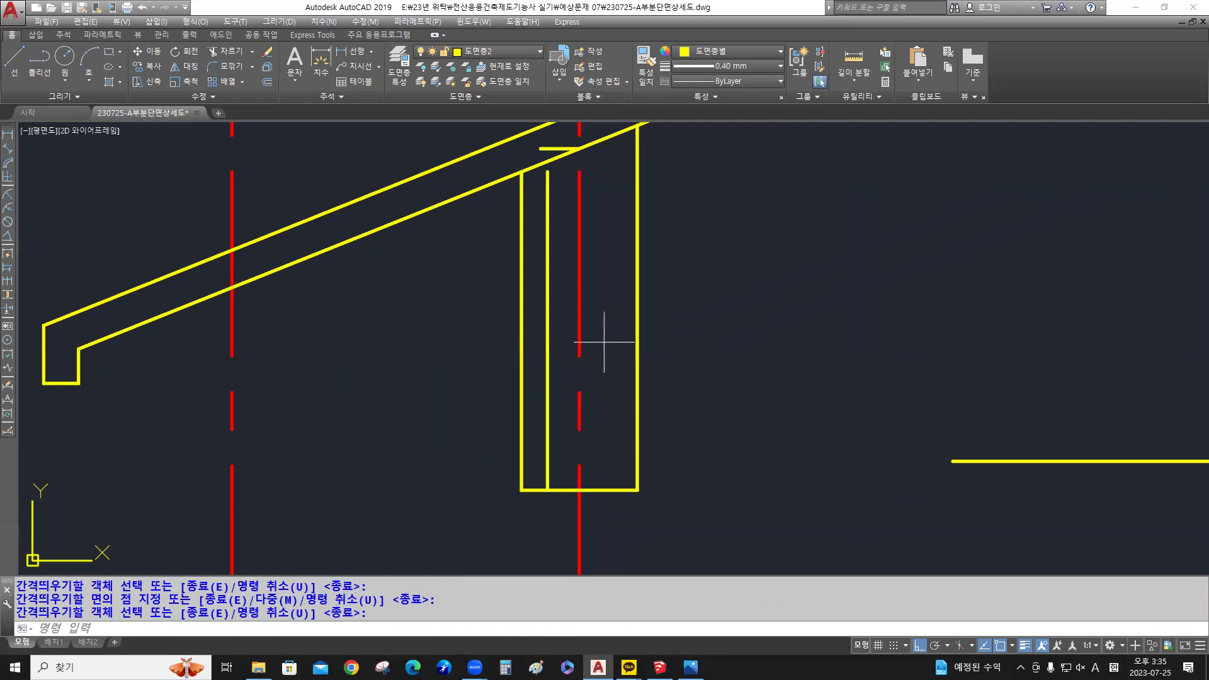
# Offset the new vertical line by 60 toward the room, and offset the resulting line by another 60
pyautogui.press('Return')
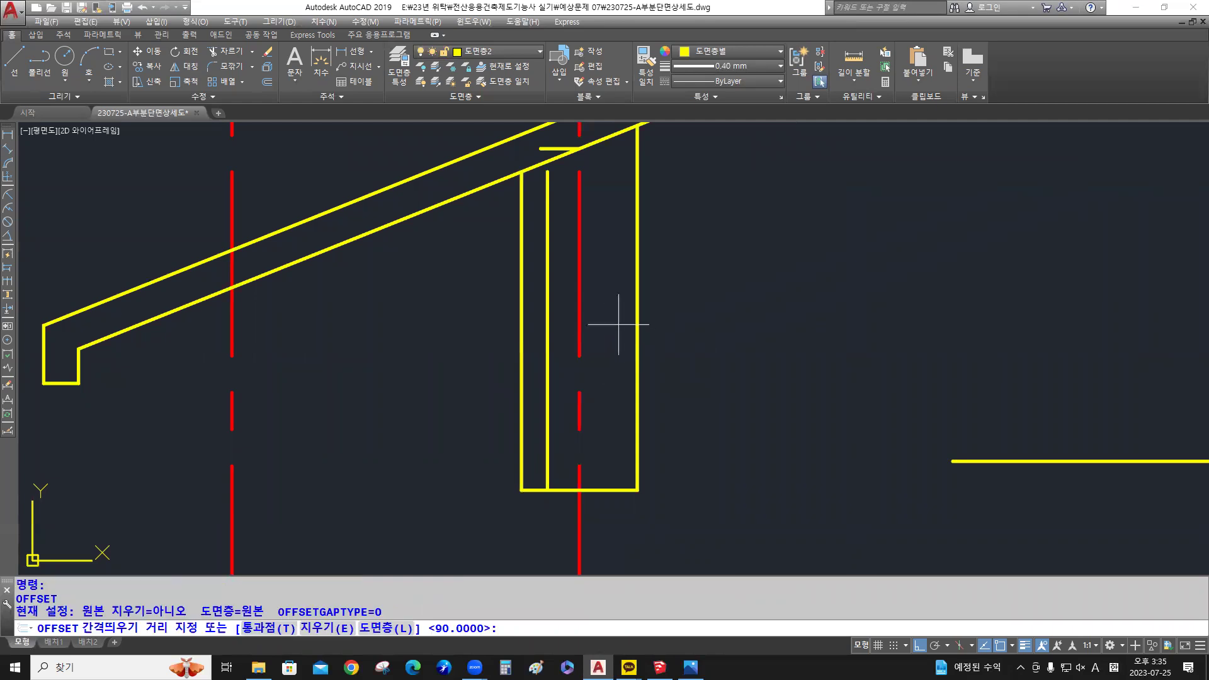
pyautogui.write('60')
pyautogui.press('Return')
pyautogui.click(547, 345)
pyautogui.click(566, 353)
pyautogui.click(567, 354)
pyautogui.click(593, 365)
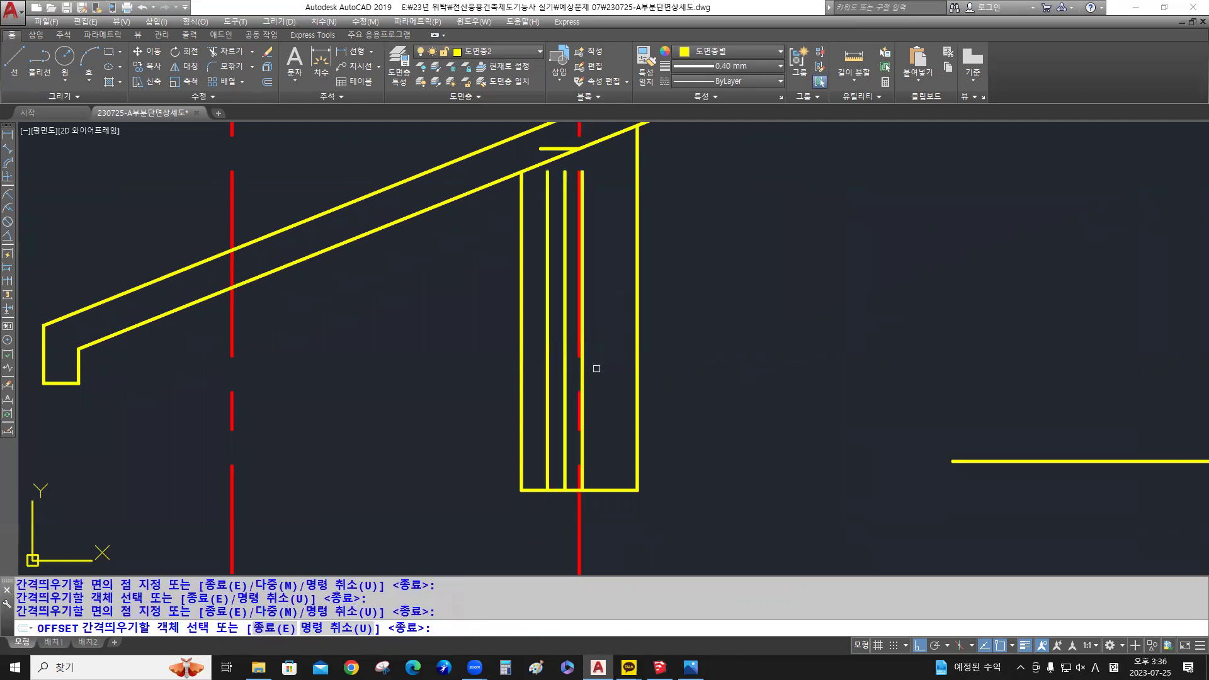
pyautogui.press('Return')
# Move the middle vertical line of the wall layers above the entrance to layer 도면층5
pyautogui.click(564, 366)
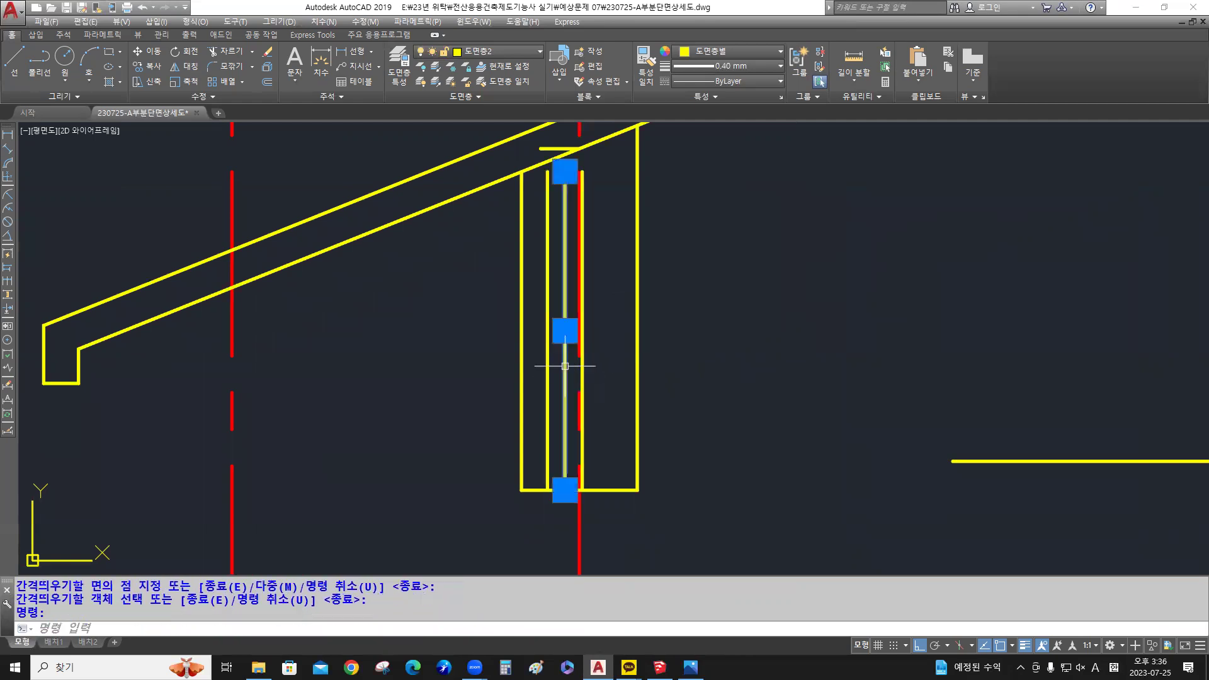
pyautogui.click(497, 51)
pyautogui.click(483, 158)
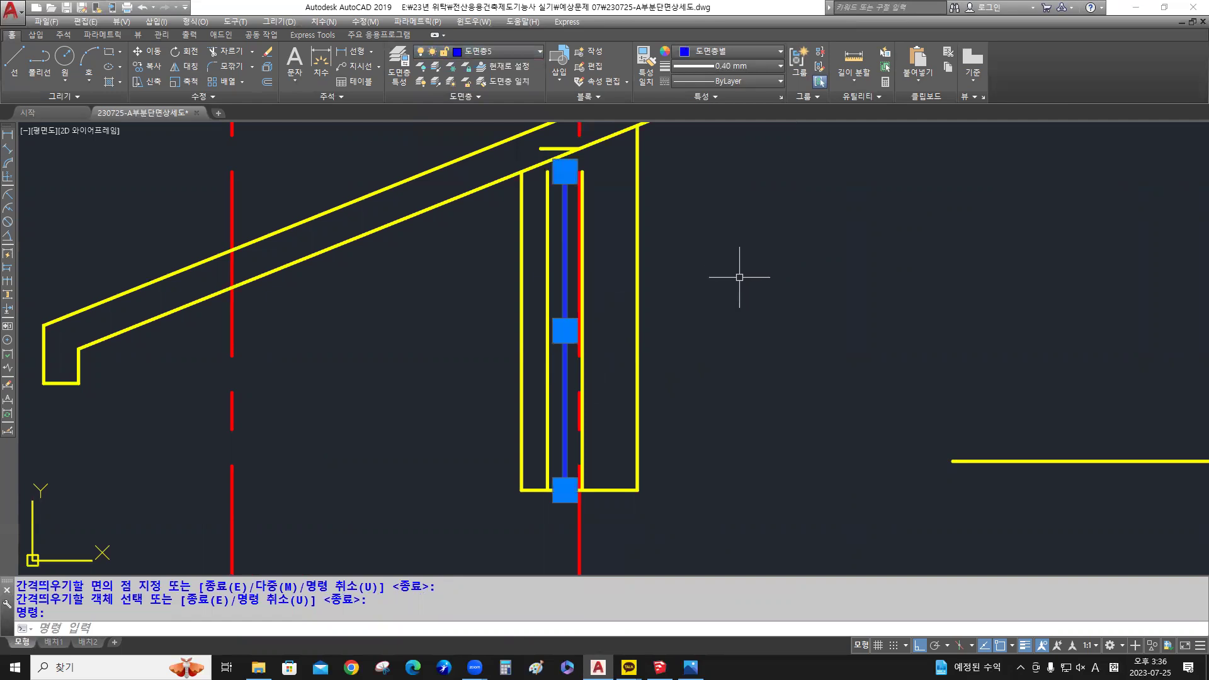
pyautogui.press('Escape')
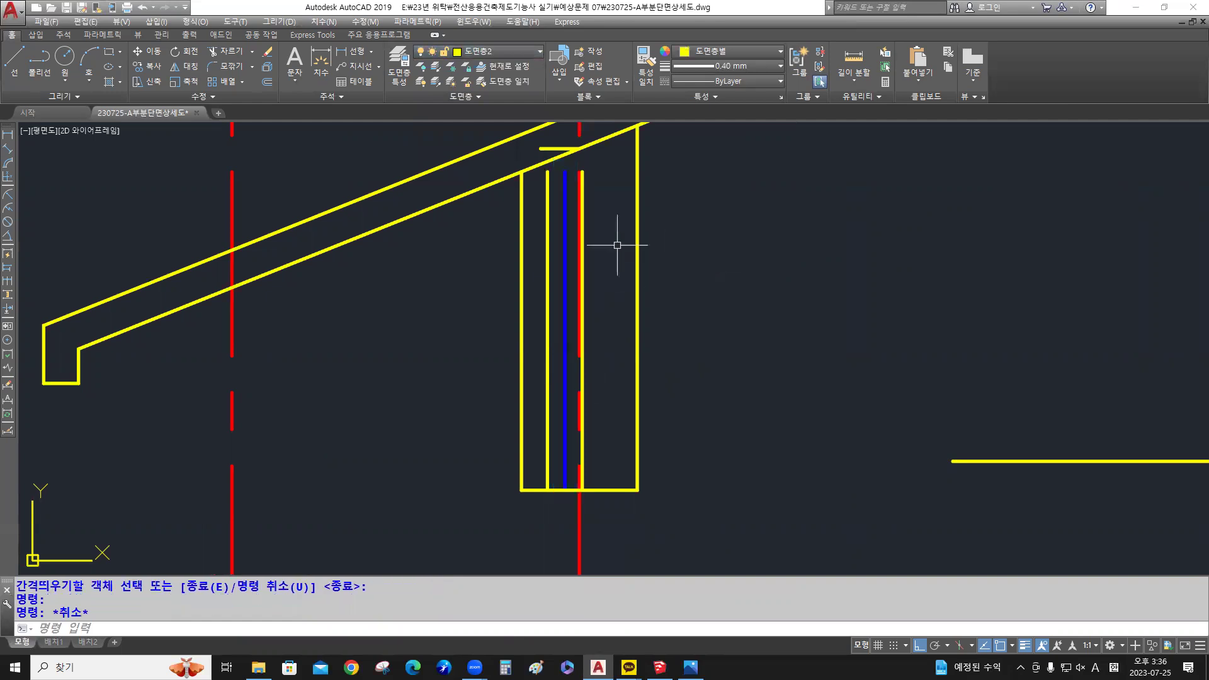
# Extend the three vertical wall layer lines up to the sloped underside of the roof slab
pyautogui.scroll(2, 613, 295)
pyautogui.scroll(4, 560, 177)
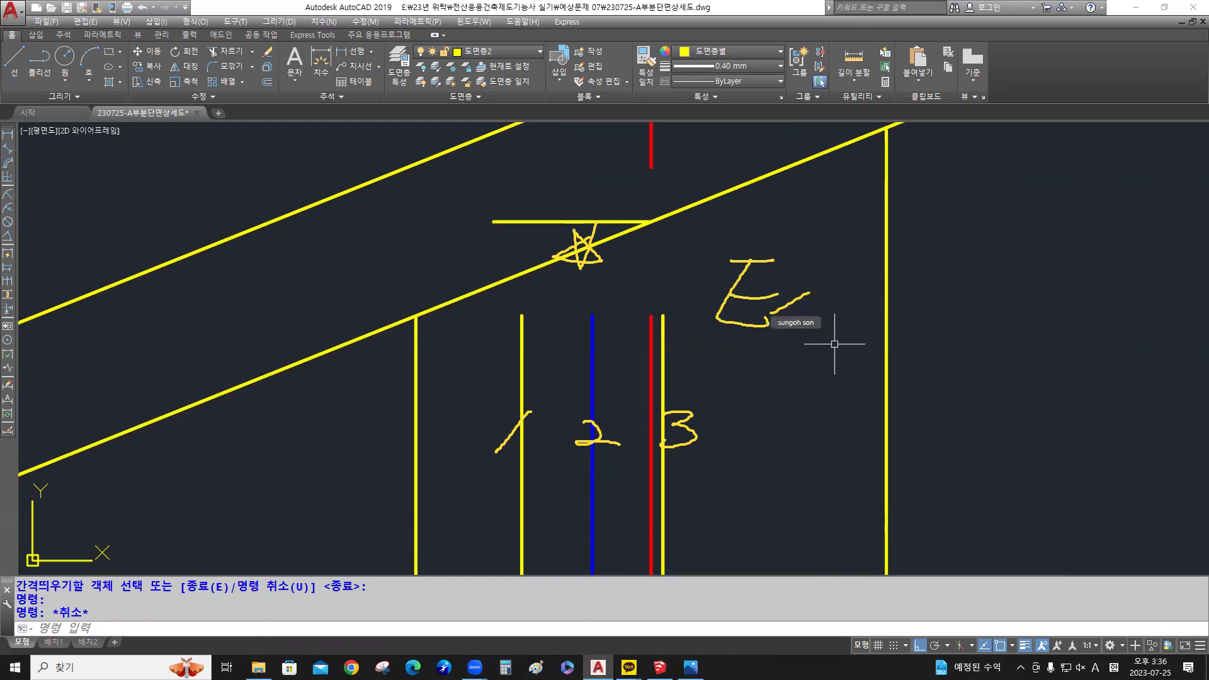
pyautogui.write('ex')
pyautogui.press('Return')
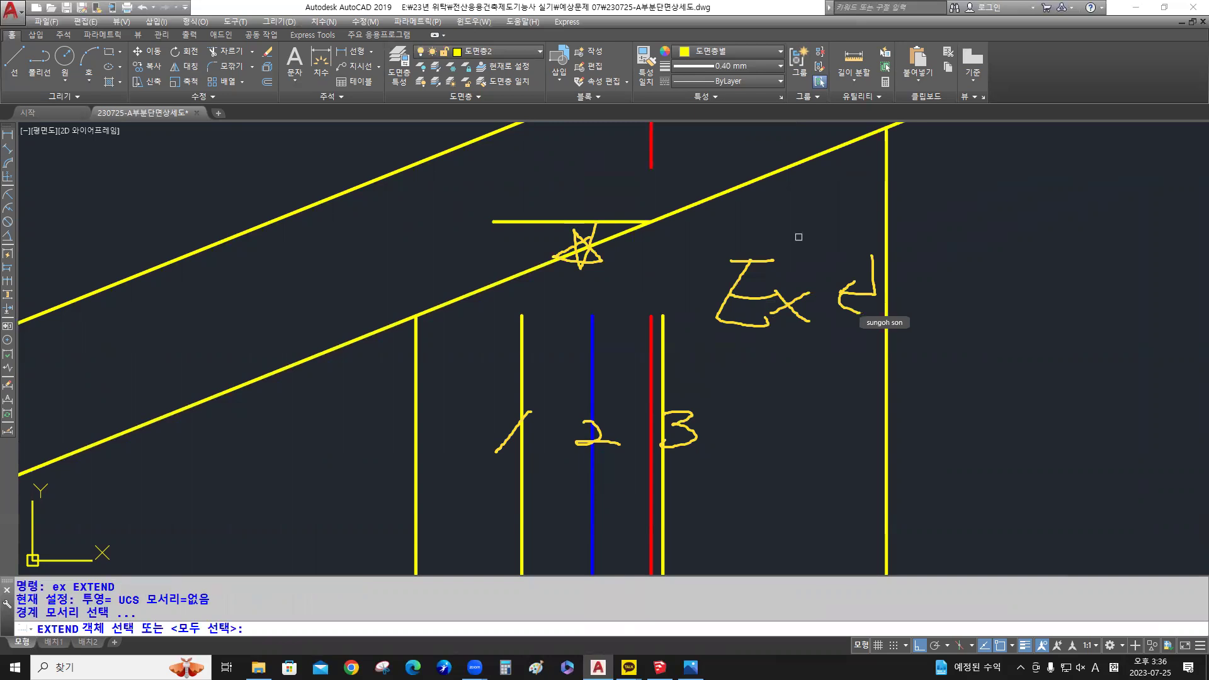
pyautogui.click(620, 234)
pyautogui.press('Return')
pyautogui.doubleClick(663, 340)
pyautogui.click(619, 350)
pyautogui.click(473, 338)
pyautogui.press('Return')
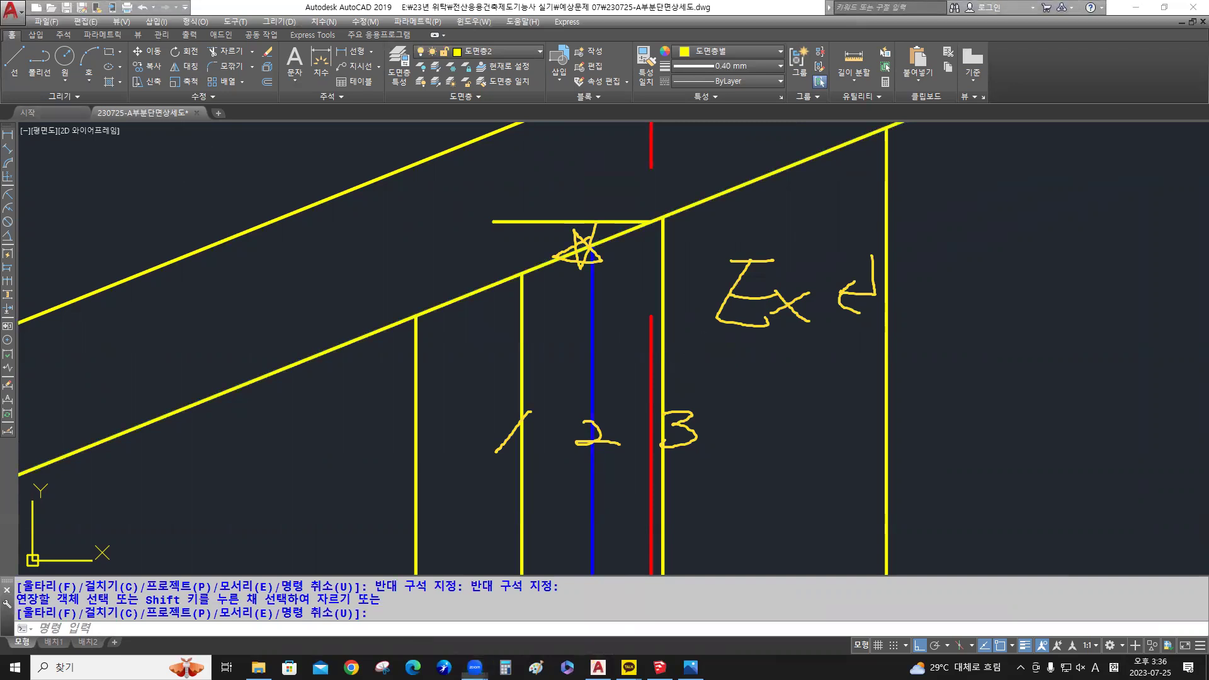
pyautogui.moveTo(626, 265)
pyautogui.mouseDown()
pyautogui.moveTo(871, 287)
pyautogui.moveTo(737, 259)
pyautogui.mouseUp()
pyautogui.moveTo(691, 467); pyautogui.dragTo(603, 432)
pyautogui.moveTo(497, 430)
pyautogui.mouseDown()
pyautogui.moveTo(663, 415)
pyautogui.moveTo(630, 417)
pyautogui.mouseUp()
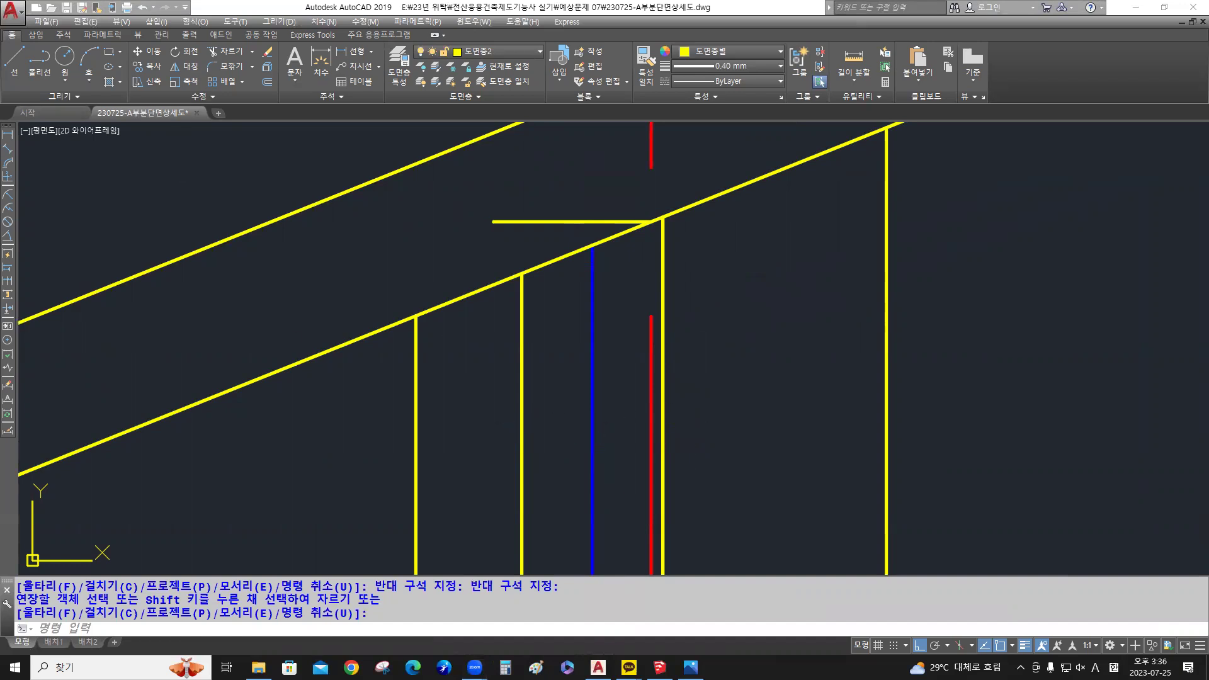
# Trim the roof slab's underside line between the innermost wall layer line and the inner wall line
pyautogui.moveTo(536, 234); pyautogui.dragTo(414, 308, button='middle')
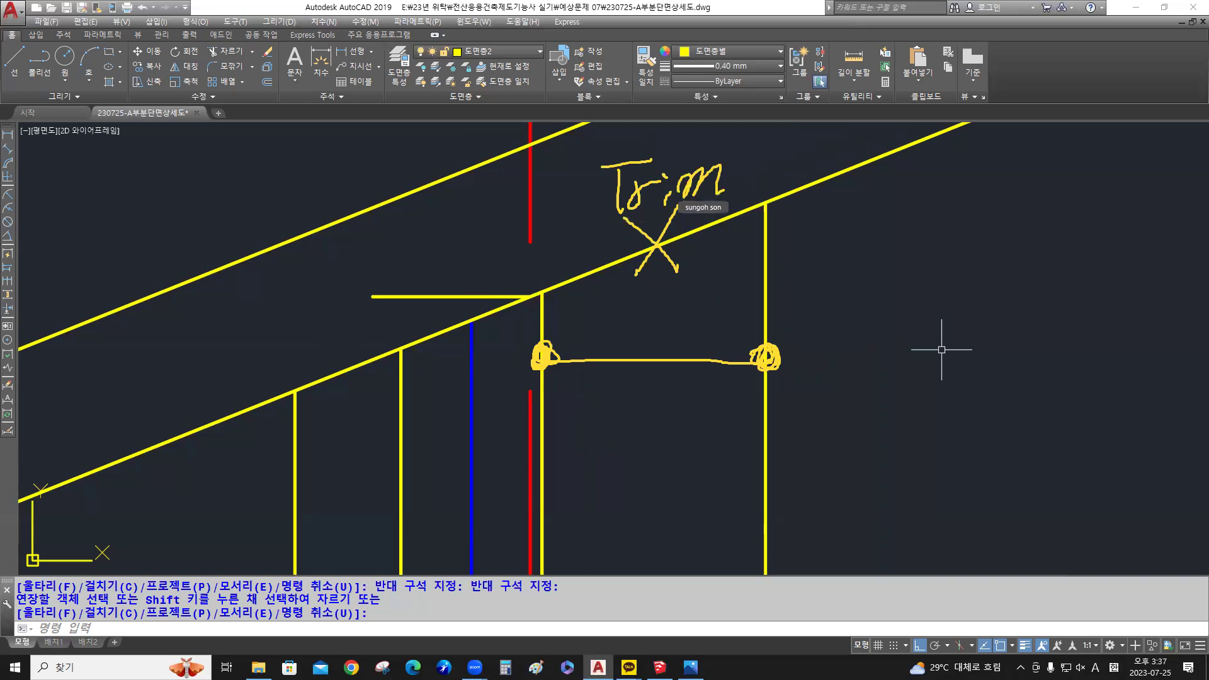
pyautogui.write('tr')
pyautogui.press('space')
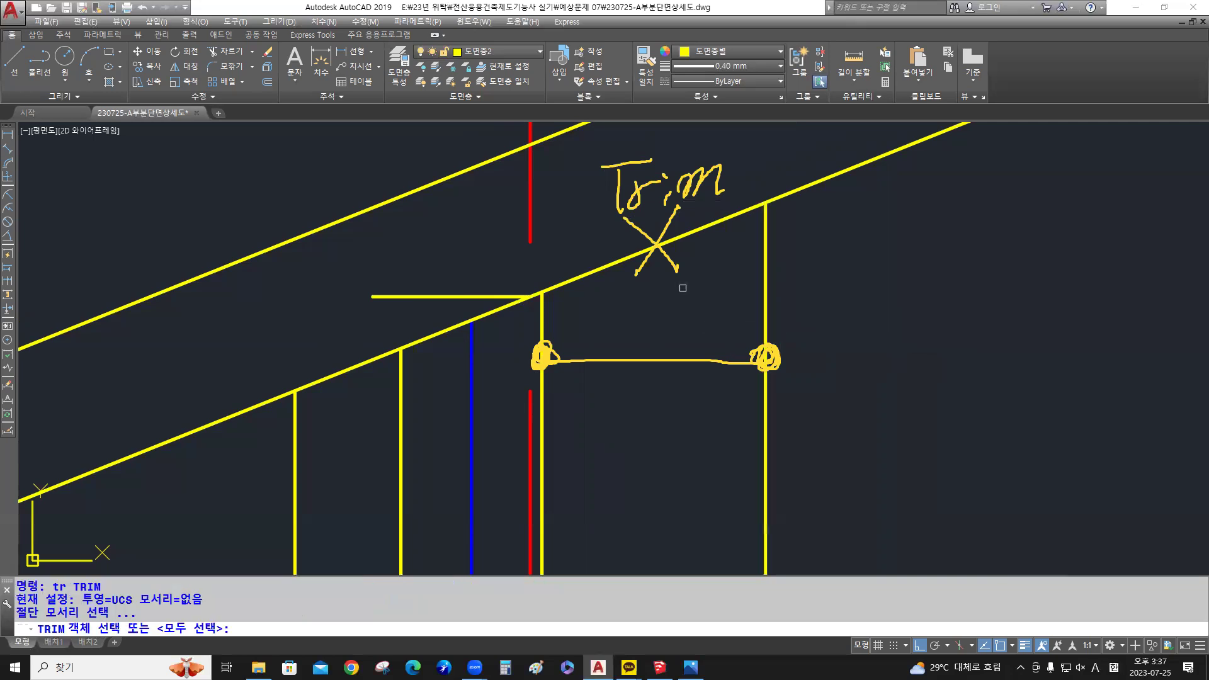
pyautogui.press('Return')
pyautogui.click(689, 233)
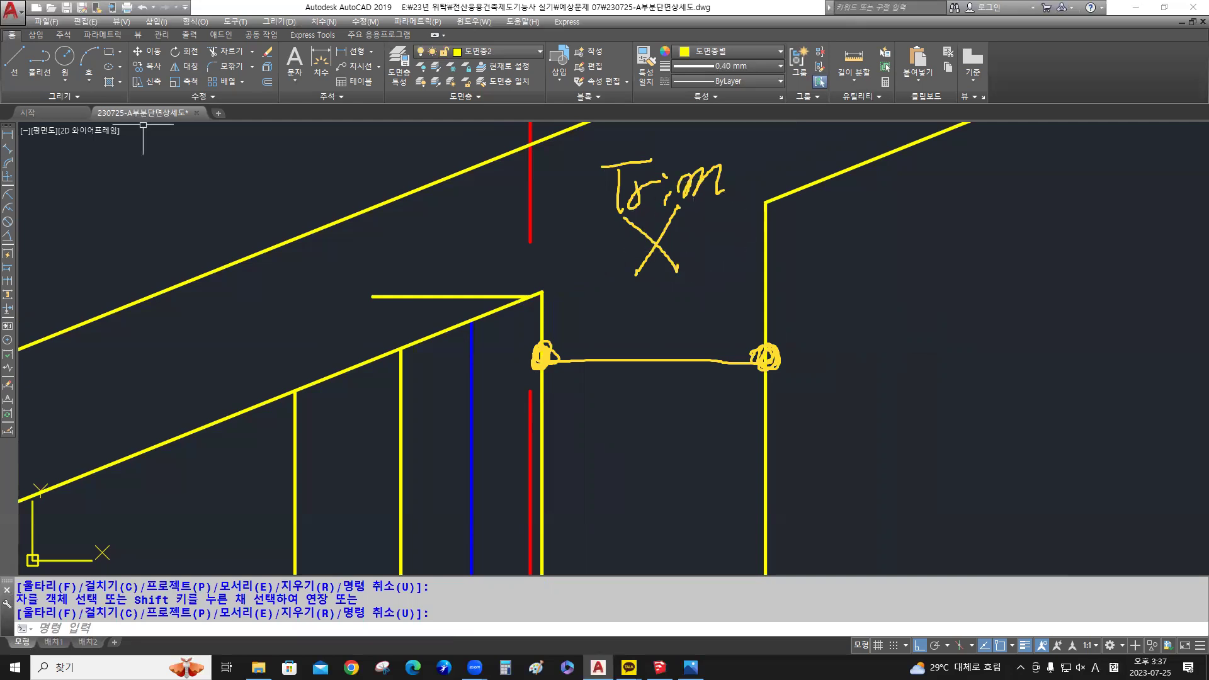
pyautogui.moveTo(595, 176)
pyautogui.mouseDown()
pyautogui.moveTo(650, 181)
pyautogui.moveTo(808, 381)
pyautogui.moveTo(750, 356)
pyautogui.moveTo(202, 289)
pyautogui.mouseUp()
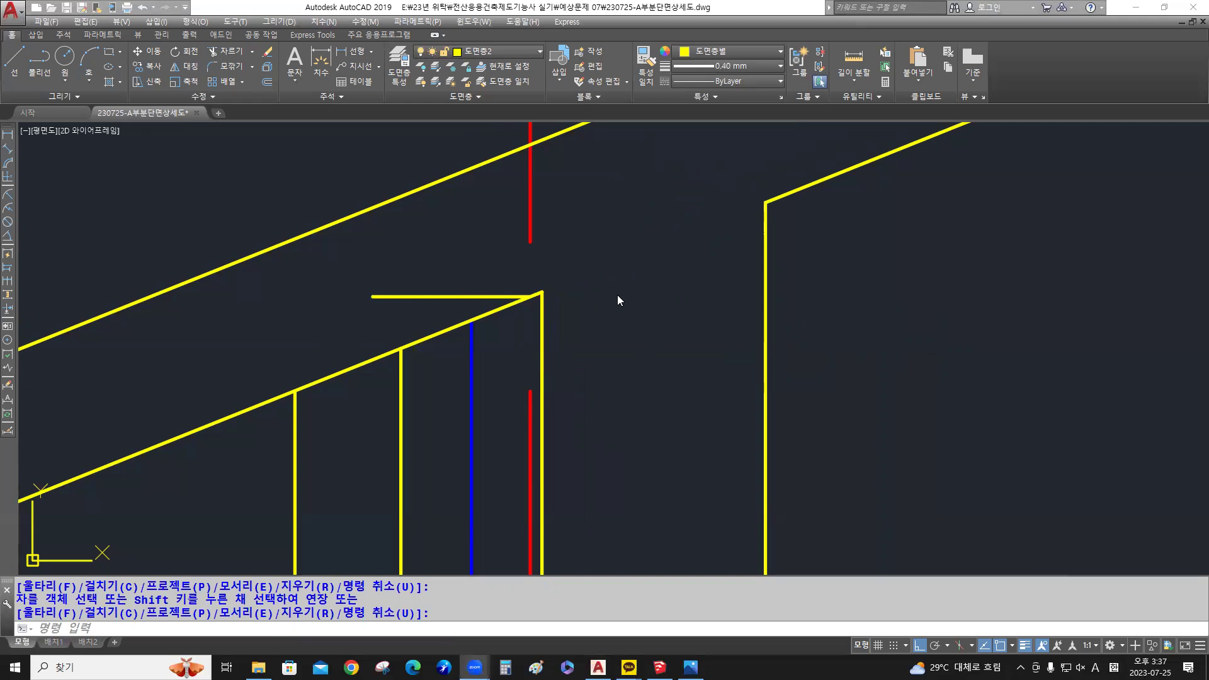
# Offset the bottom edge of the wall above the entrance upward by 90
pyautogui.scroll(-4, 628, 306)
pyautogui.scroll(4, 621, 418)
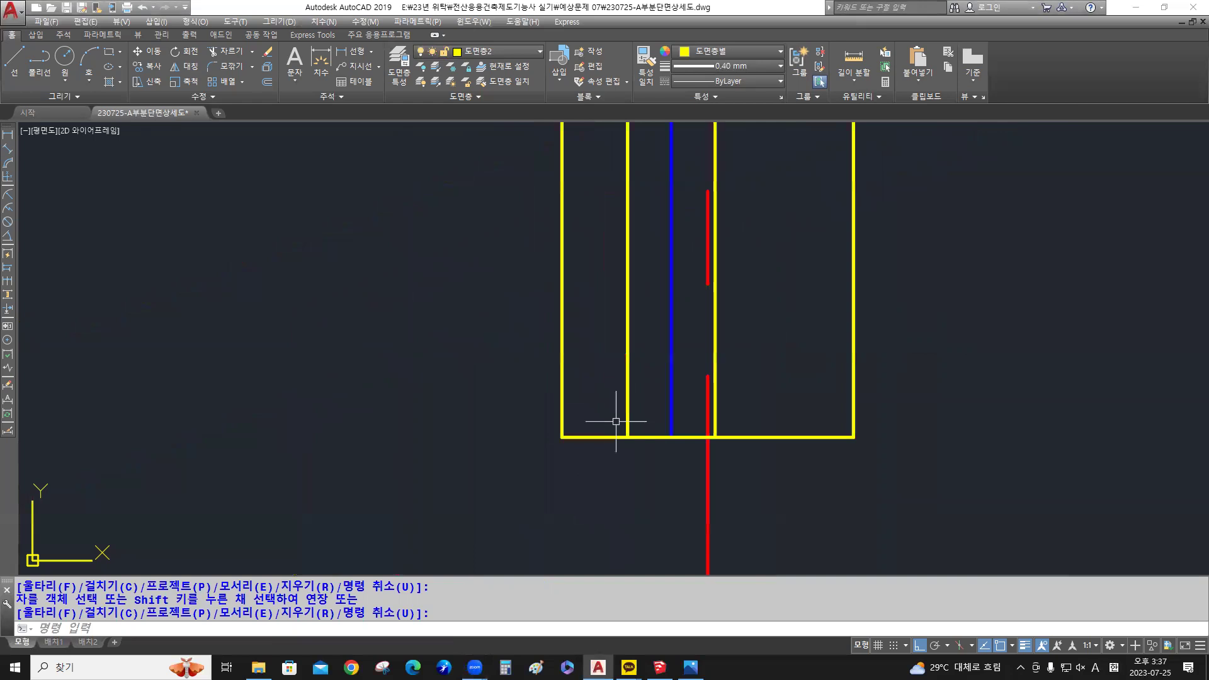
pyautogui.moveTo(728, 424); pyautogui.dragTo(610, 366, button='middle')
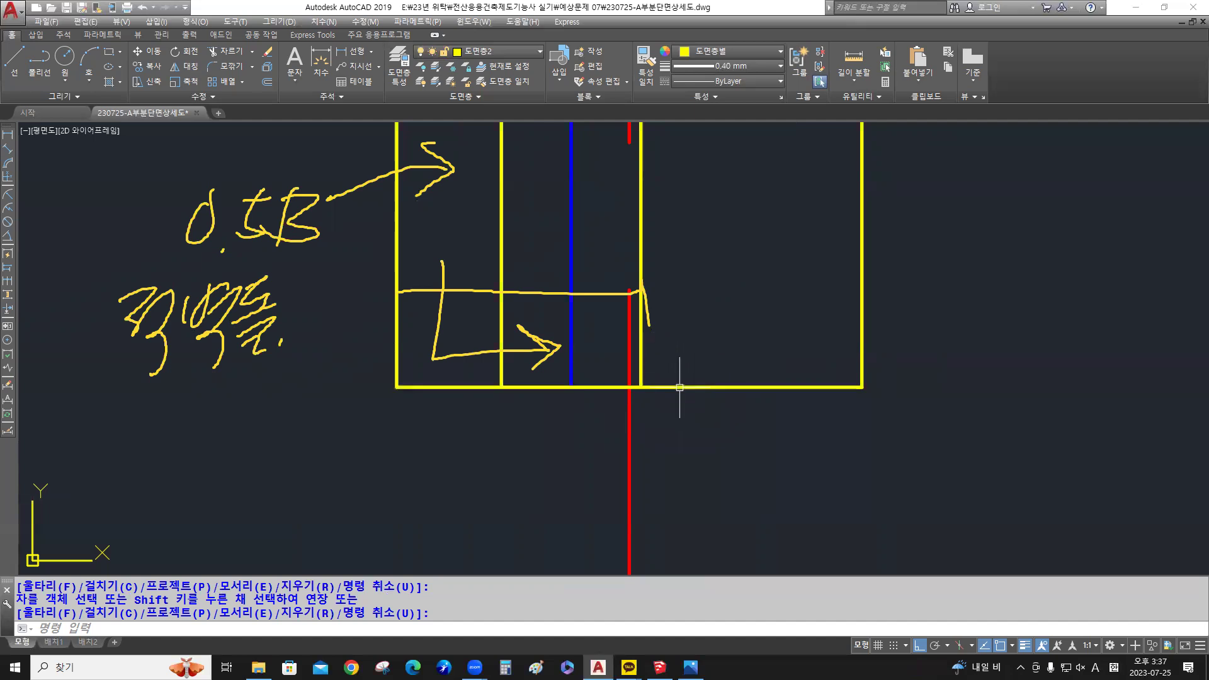
pyautogui.write('o')
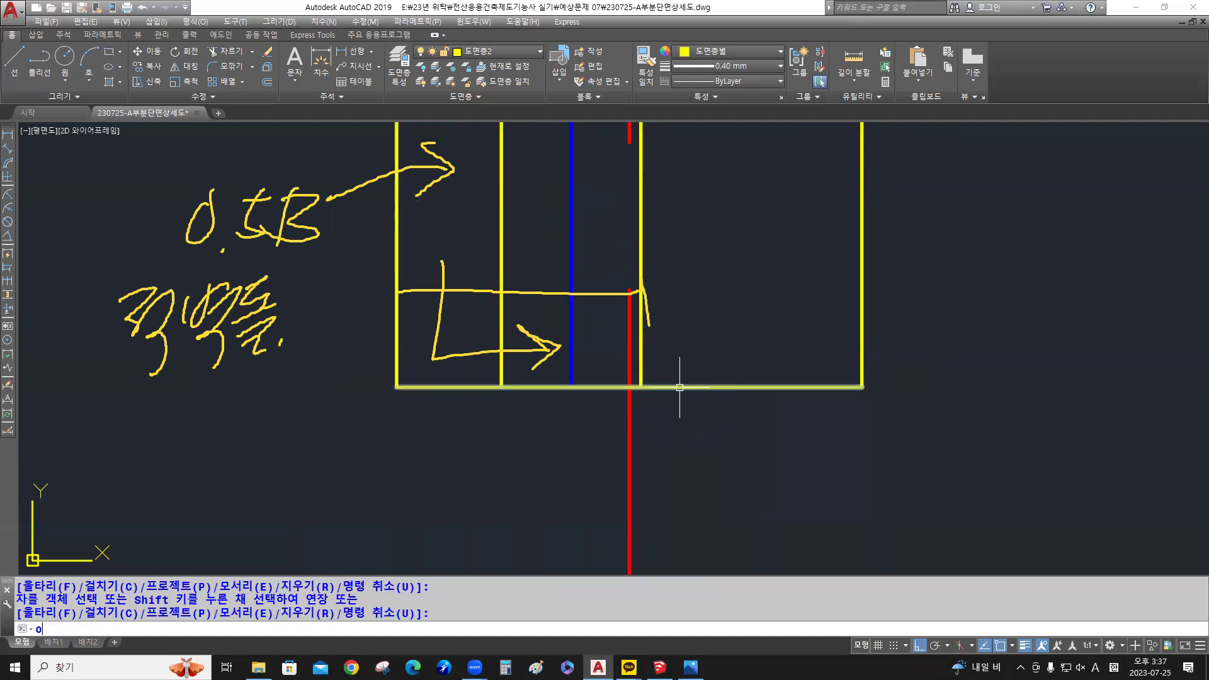
pyautogui.press('Return')
pyautogui.write('90')
pyautogui.press('Return')
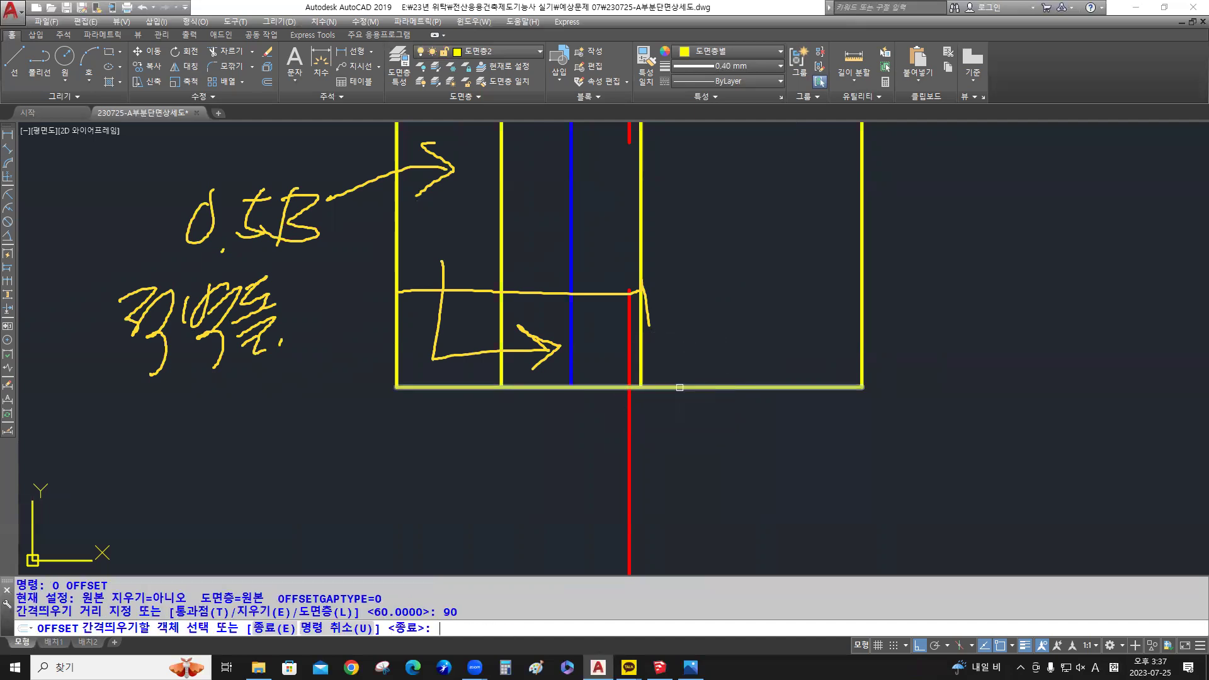
pyautogui.click(679, 387)
pyautogui.click(705, 246)
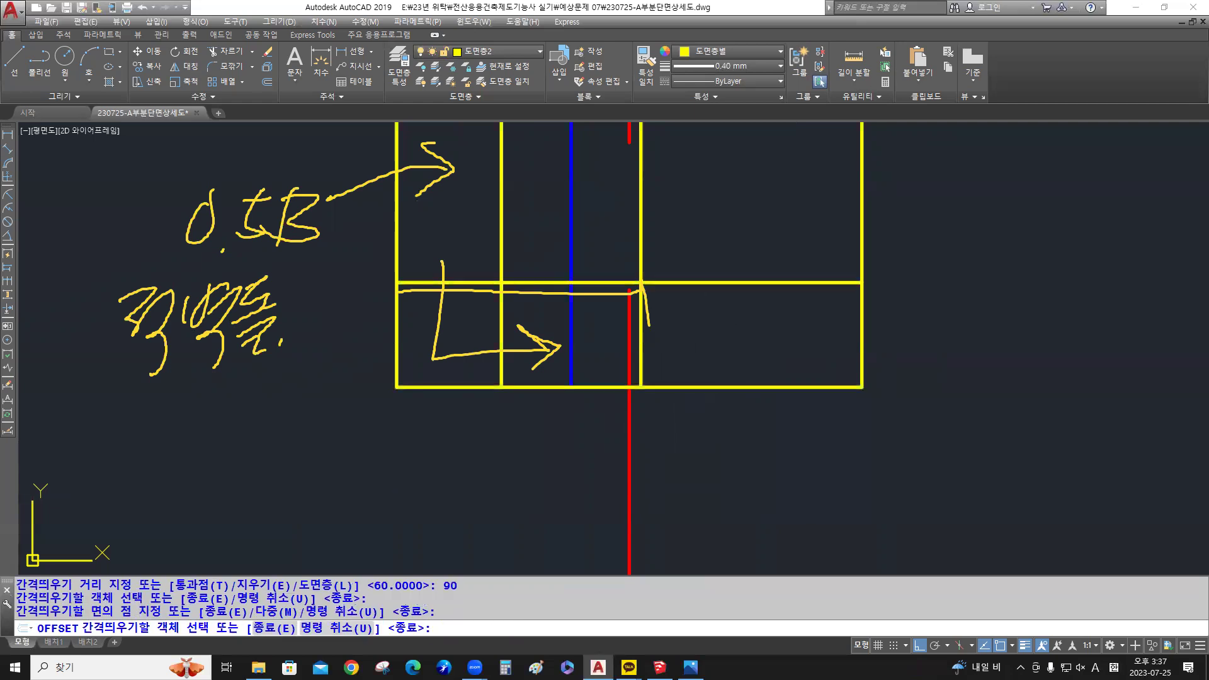
pyautogui.press('Return')
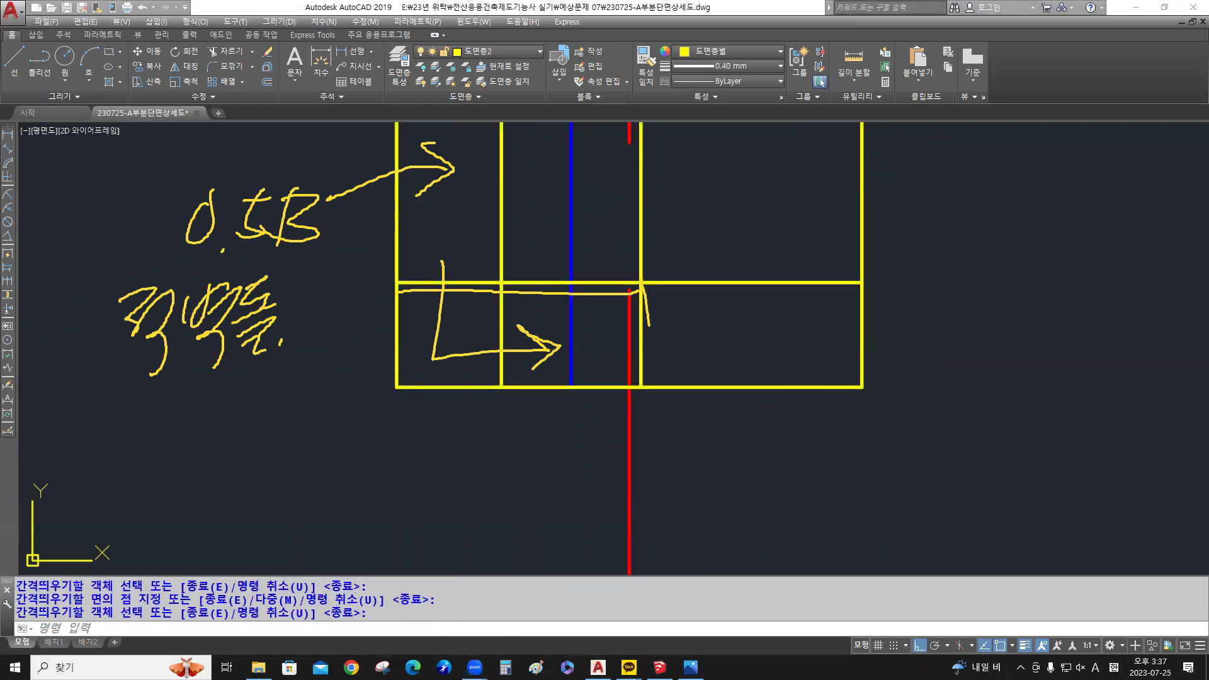
pyautogui.moveTo(418, 337); pyautogui.dragTo(553, 289)
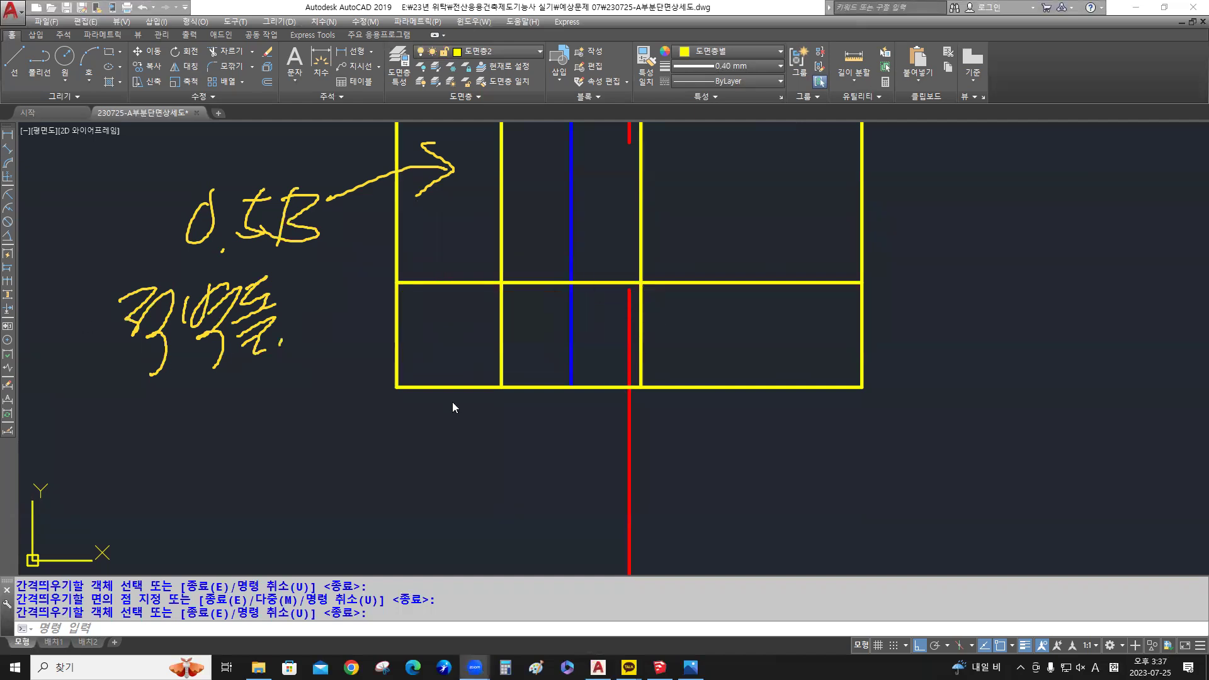
# Trim the outer wall layer line and the blue line below the new horizontal line
pyautogui.scroll(2, 600, 361)
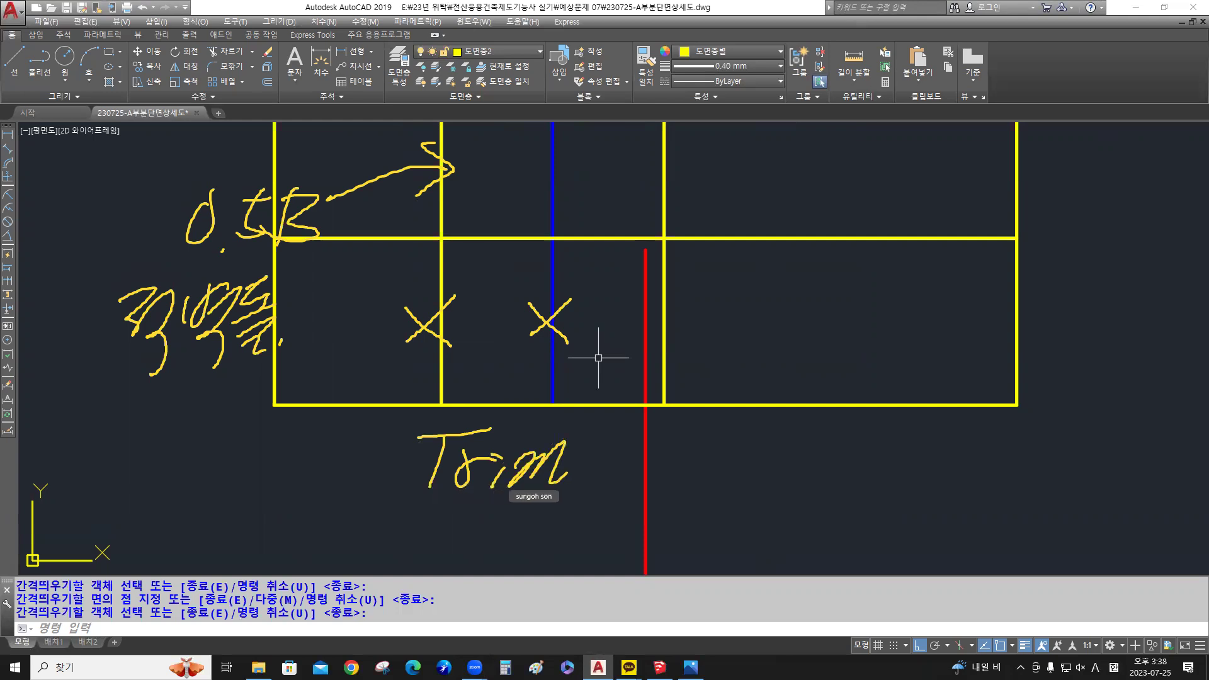
pyautogui.write('tr')
pyautogui.press('space')
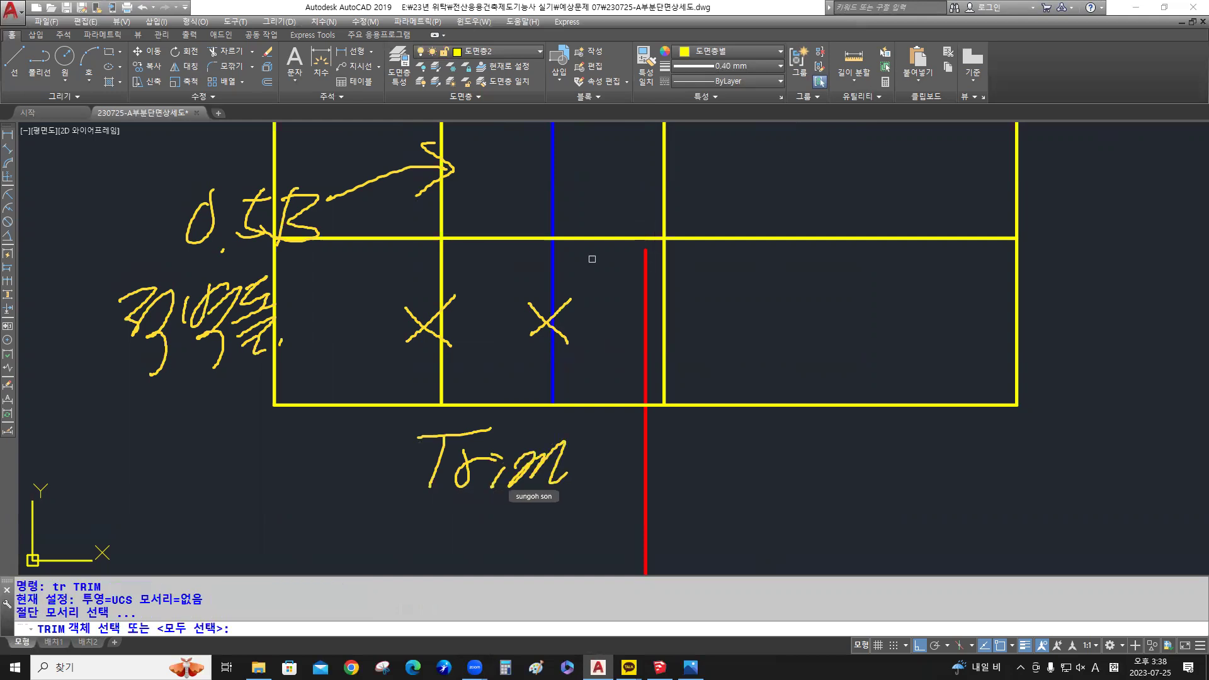
pyautogui.click(593, 239)
pyautogui.press('space')
pyautogui.click(585, 286)
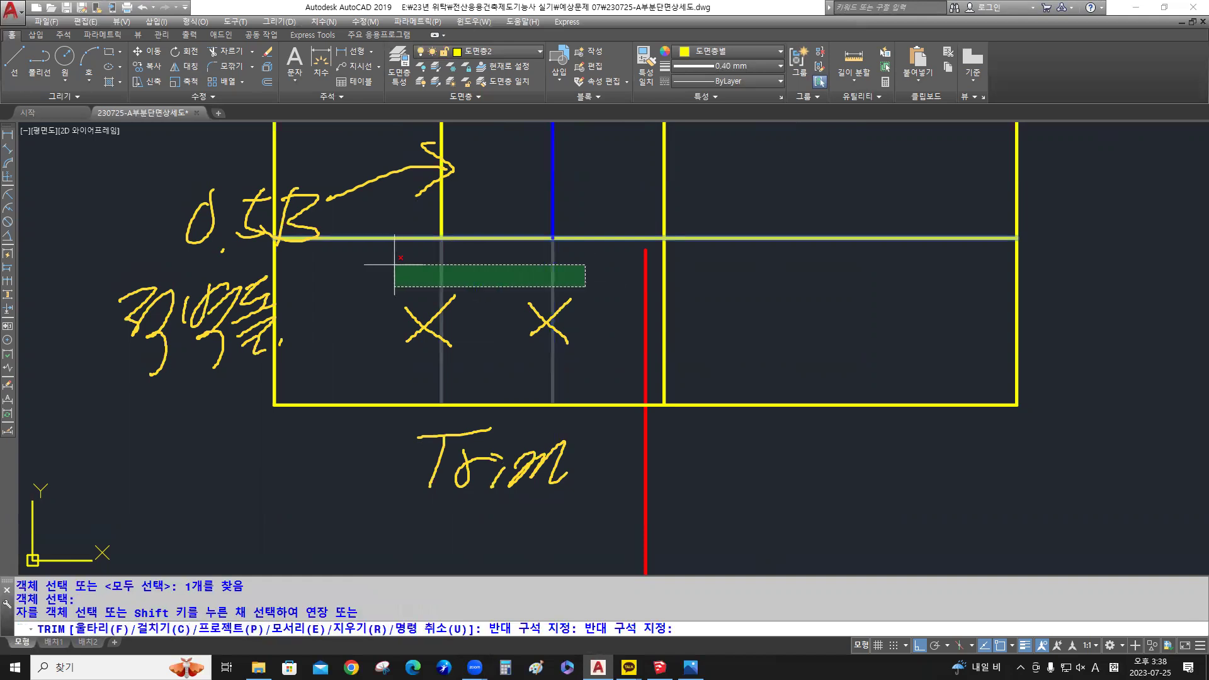
pyautogui.click(397, 357)
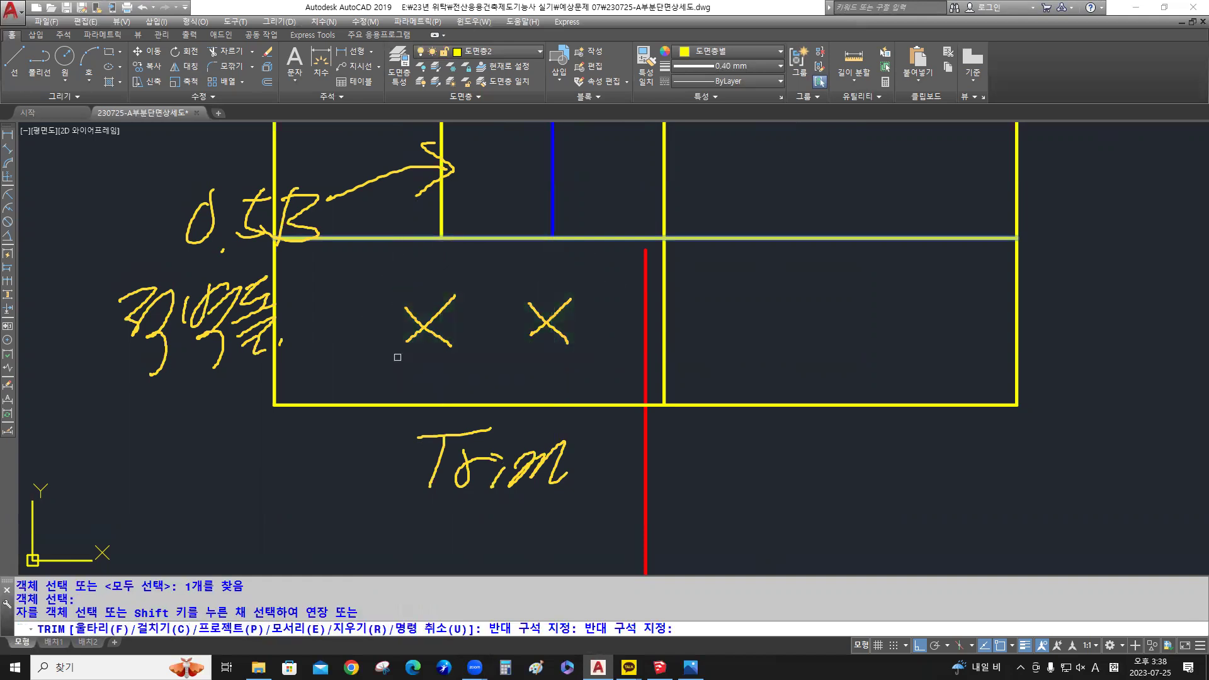
pyautogui.press('space')
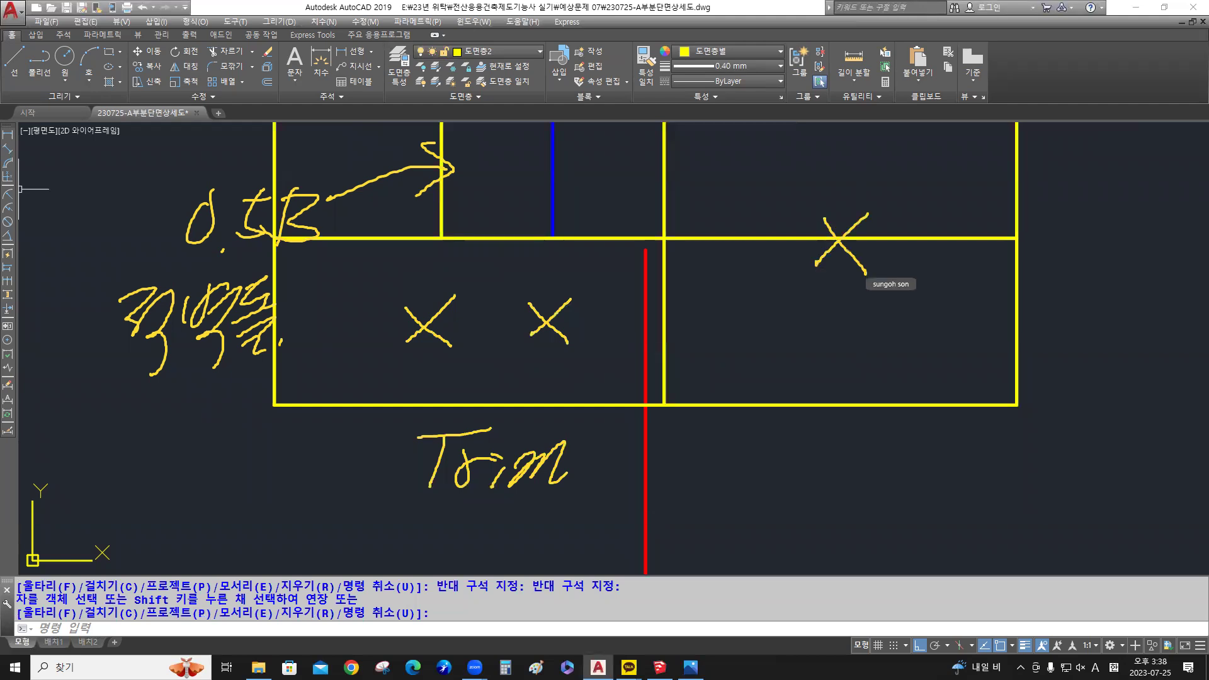
pyautogui.write('tr')
pyautogui.press('Return')
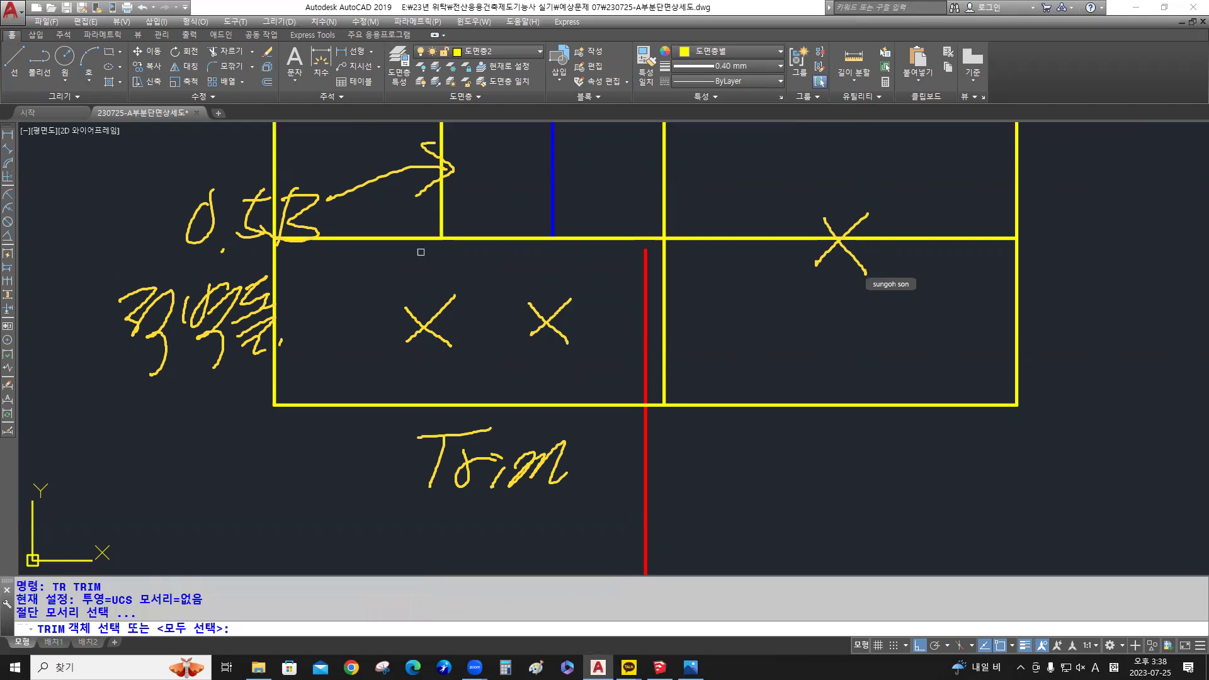
pyautogui.click(762, 299)
pyautogui.press('Escape')
pyautogui.press('Escape')
pyautogui.press('Escape')
pyautogui.press('Escape')
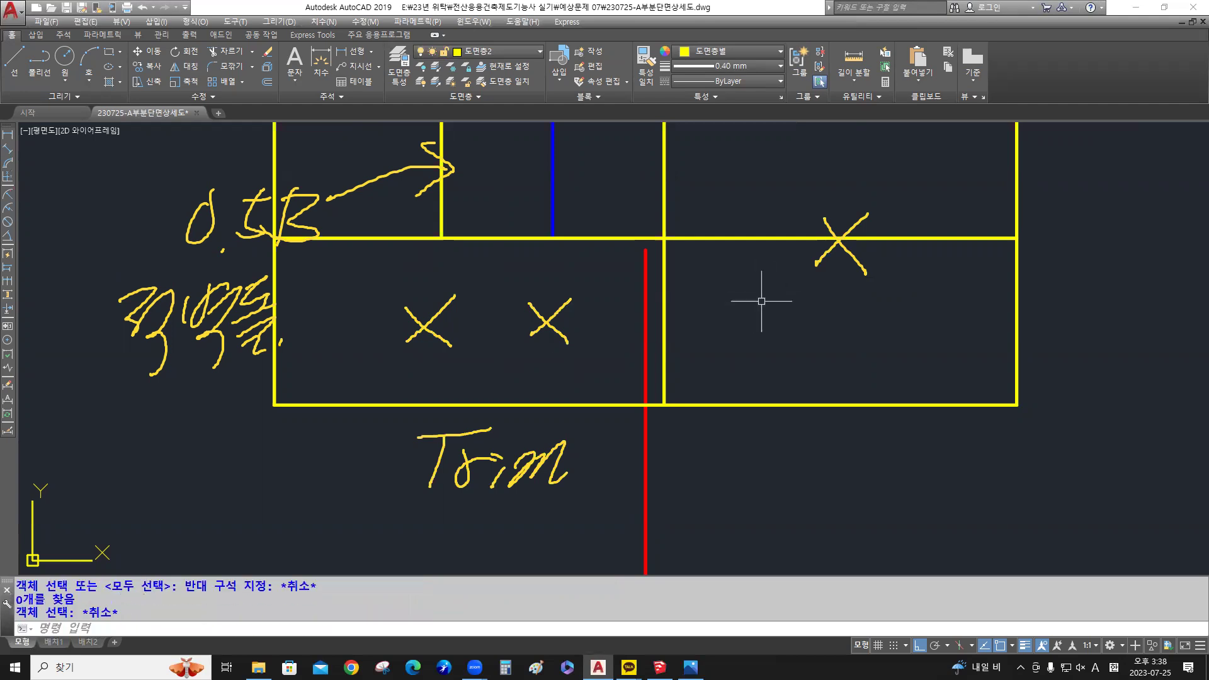
# Trim the new horizontal line between the innermost wall layer line and the inner wall line
pyautogui.write('tr')
pyautogui.press('Return')
pyautogui.click(810, 290)
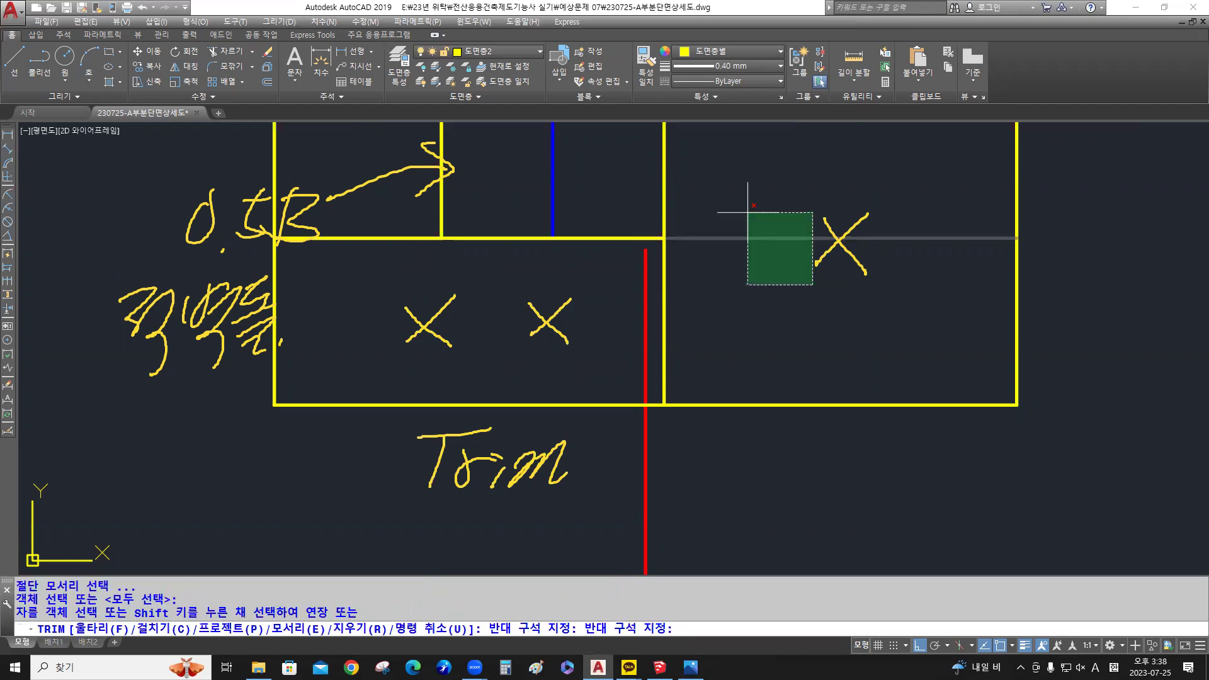
pyautogui.click(739, 210)
pyautogui.press('Return')
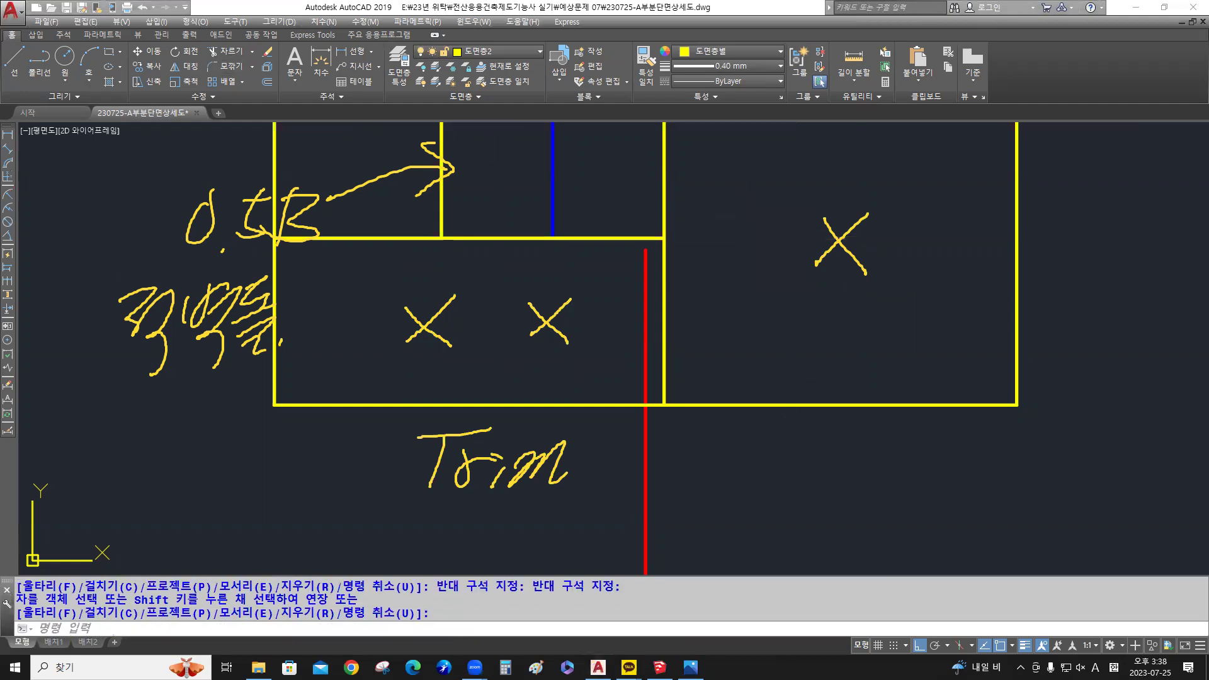
pyautogui.moveTo(822, 236); pyautogui.dragTo(863, 236)
pyautogui.moveTo(425, 312)
pyautogui.mouseDown()
pyautogui.moveTo(505, 476)
pyautogui.moveTo(460, 194)
pyautogui.moveTo(399, 187)
pyautogui.mouseUp()
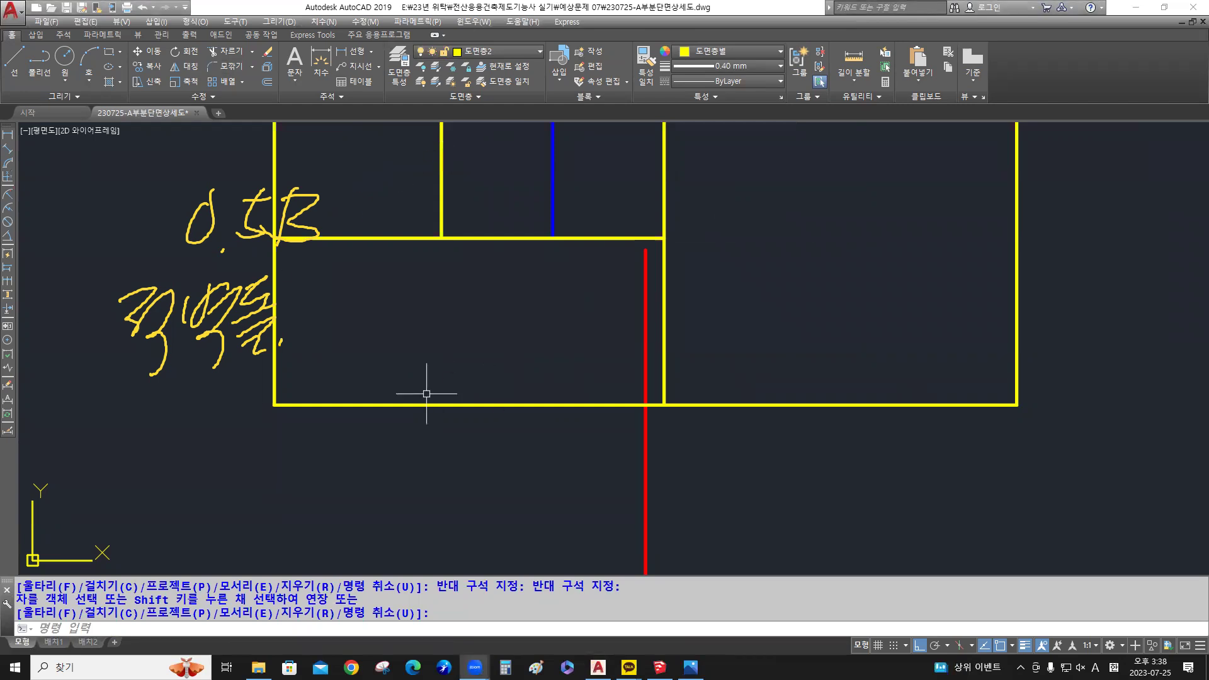
pyautogui.scroll(-2, 468, 343)
pyautogui.moveTo(467, 343)
pyautogui.mouseDown(button='middle')
pyautogui.moveTo(558, 408)
pyautogui.moveTo(526, 364)
pyautogui.mouseUp(button='middle')
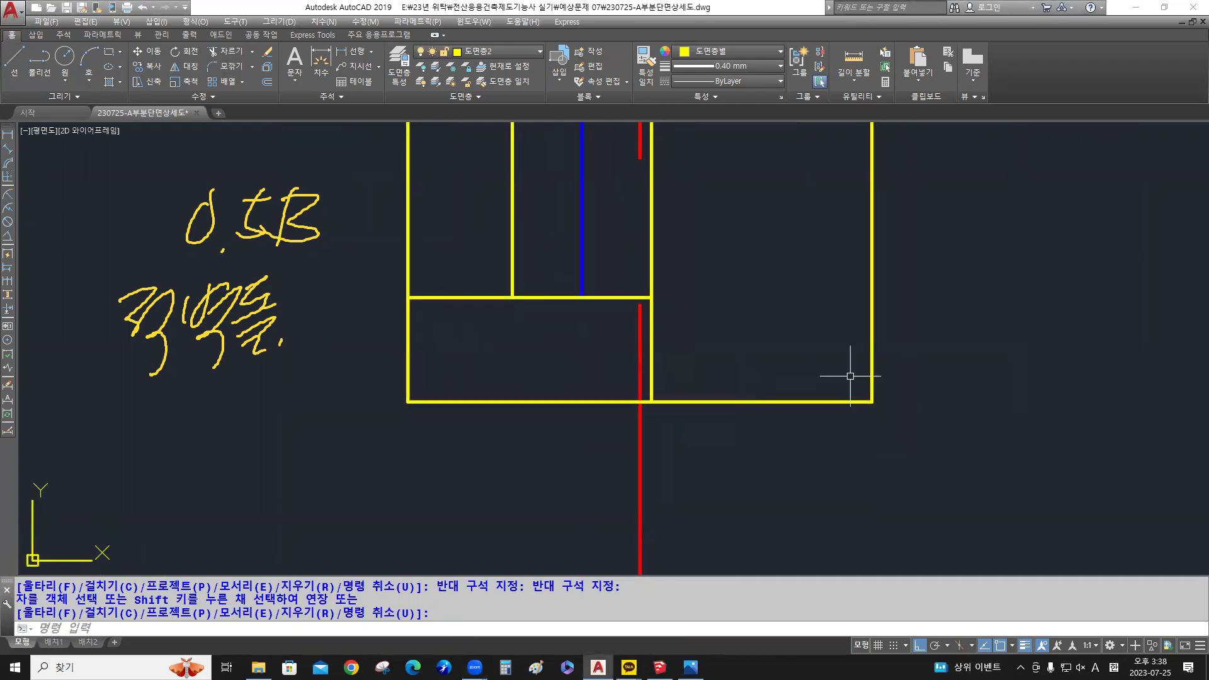
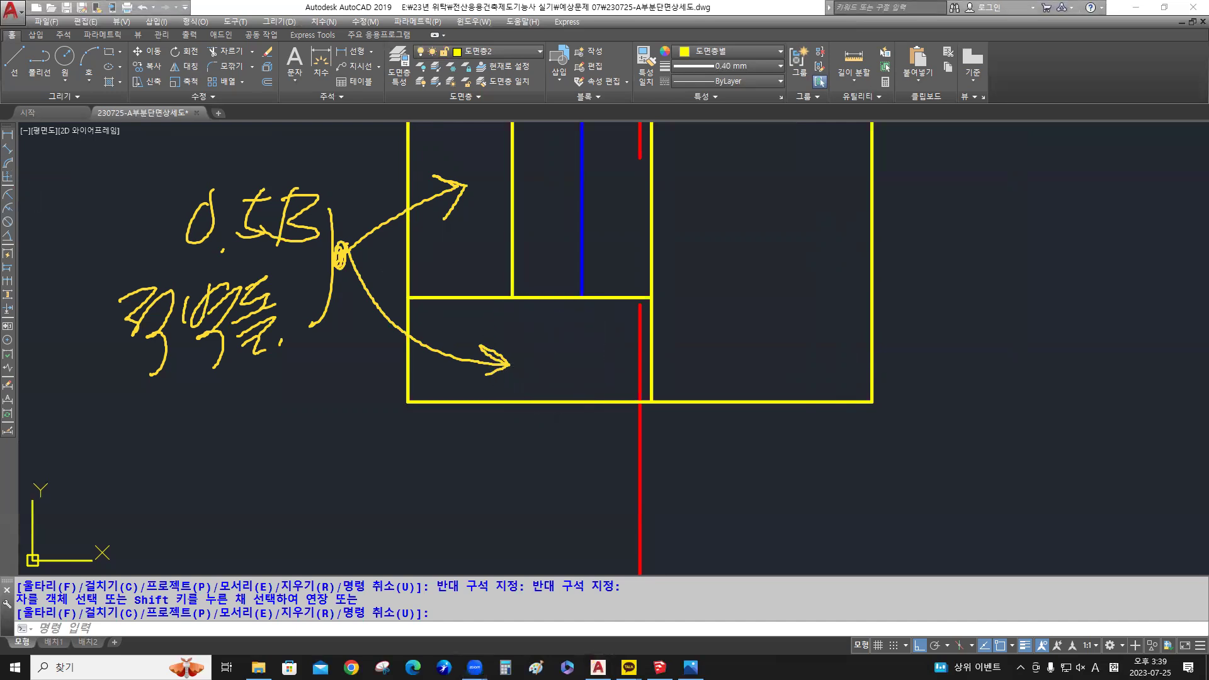
pyautogui.moveTo(125, 336)
pyautogui.mouseDown()
pyautogui.moveTo(245, 320)
pyautogui.moveTo(265, 286)
pyautogui.moveTo(165, 282)
pyautogui.moveTo(328, 209)
pyautogui.moveTo(517, 171)
pyautogui.moveTo(319, 340)
pyautogui.mouseUp()
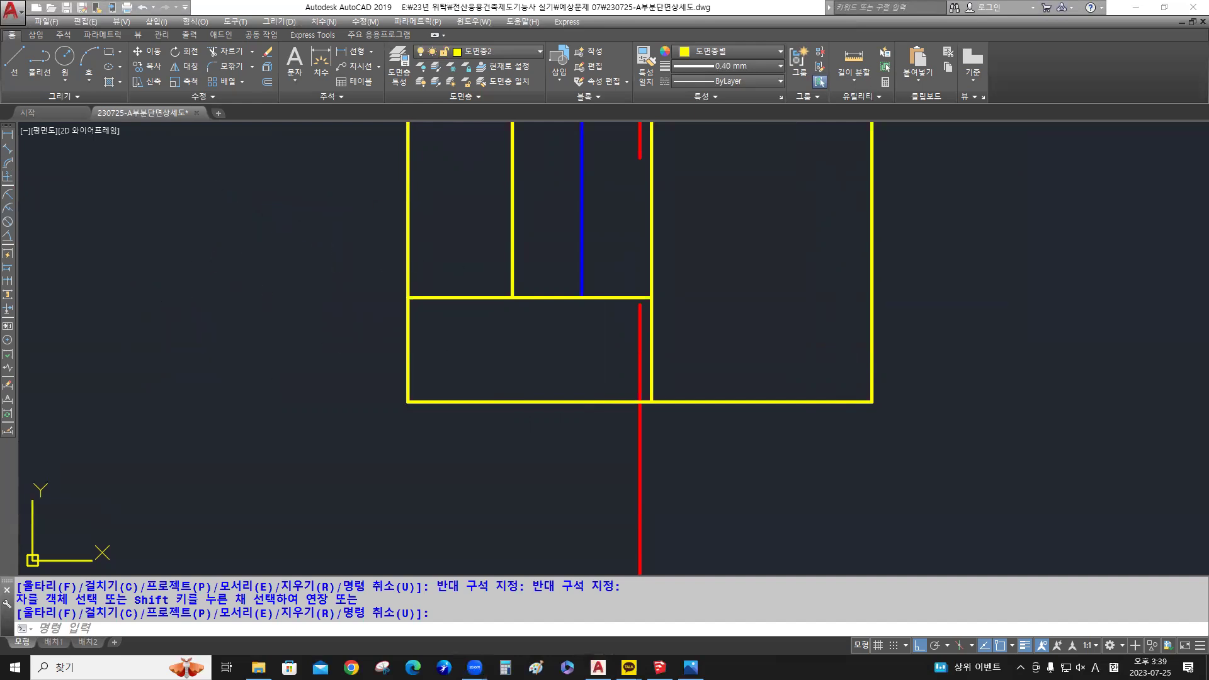
# Draw a closed 36 by 45 batten rectangle against the inner bottom corner of the eaves' downturned edge
pyautogui.scroll(-6, 523, 359)
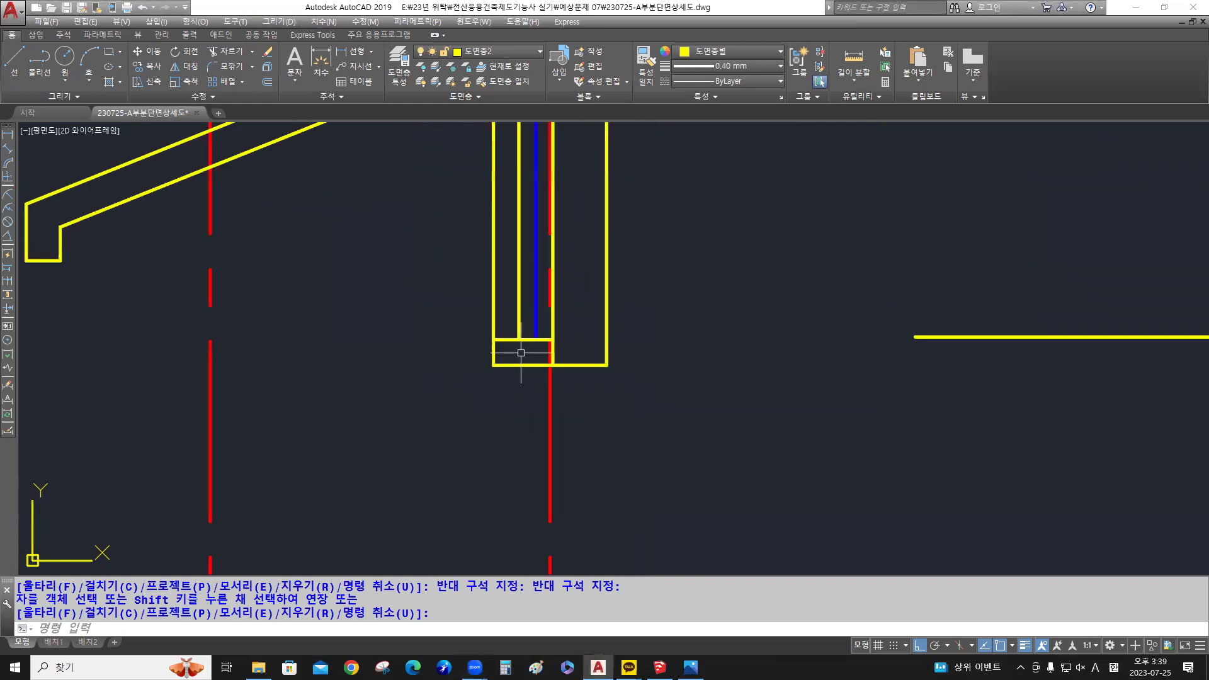
pyautogui.scroll(-2, 553, 364)
pyautogui.moveTo(552, 364)
pyautogui.mouseDown(button='middle')
pyautogui.moveTo(683, 269)
pyautogui.moveTo(624, 287)
pyautogui.mouseUp(button='middle')
pyautogui.scroll(-2, 653, 252)
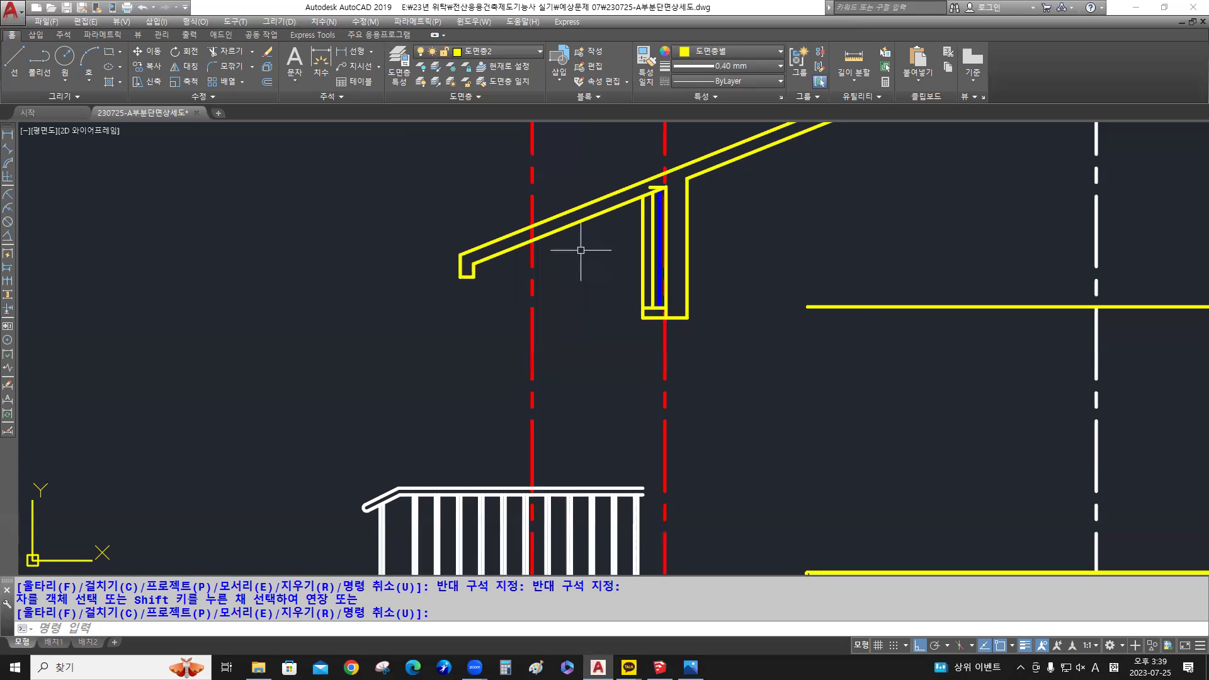
pyautogui.moveTo(580, 248)
pyautogui.mouseDown(button='middle')
pyautogui.moveTo(588, 282)
pyautogui.moveTo(628, 286)
pyautogui.moveTo(670, 238)
pyautogui.moveTo(712, 229)
pyautogui.mouseUp(button='middle')
pyautogui.scroll(1, 586, 274)
pyautogui.scroll(1, 586, 278)
pyautogui.scroll(1, 594, 288)
pyautogui.write('pl')
pyautogui.press('Return')
pyautogui.scroll(1, 243, 376)
pyautogui.scroll(2, 242, 378)
pyautogui.moveTo(243, 377); pyautogui.dragTo(464, 378, button='middle')
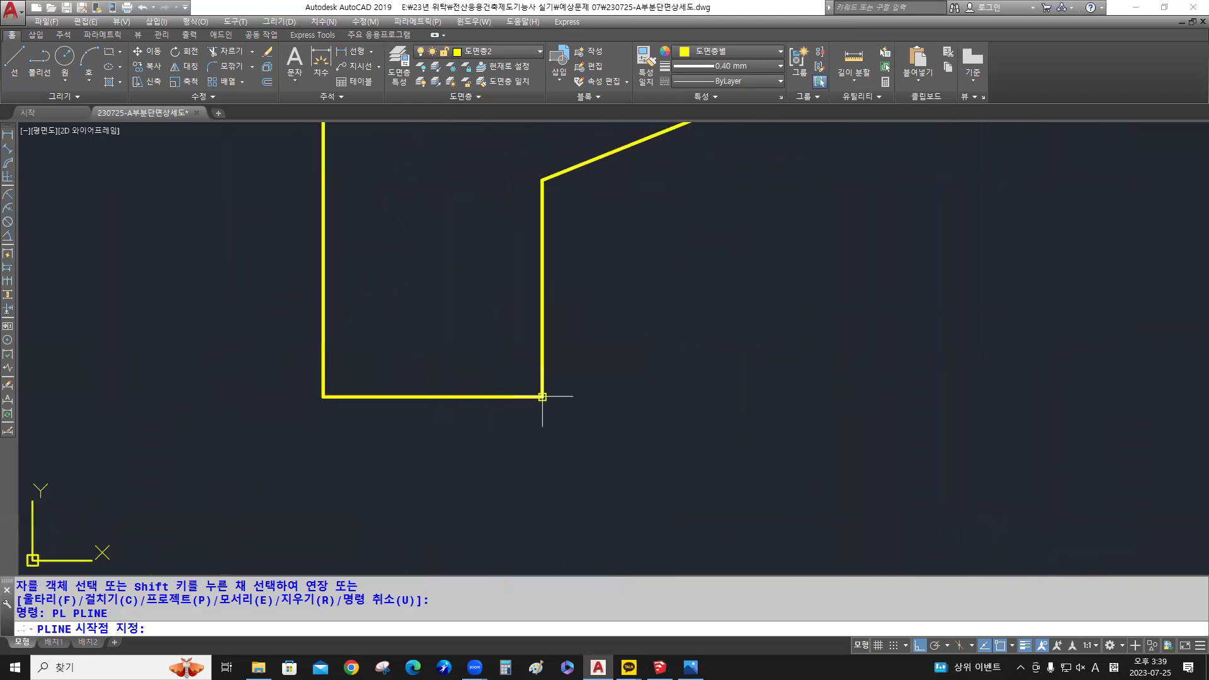
pyautogui.click(542, 397)
pyautogui.write('36')
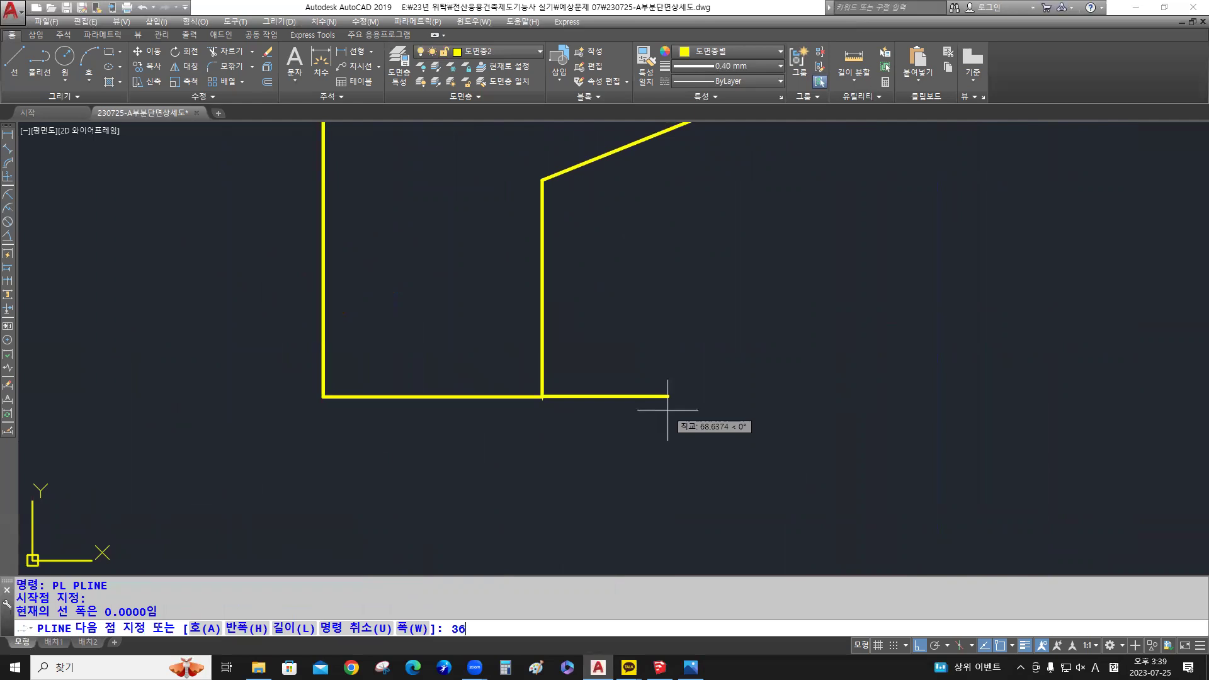
pyautogui.press('Return')
pyautogui.write('45')
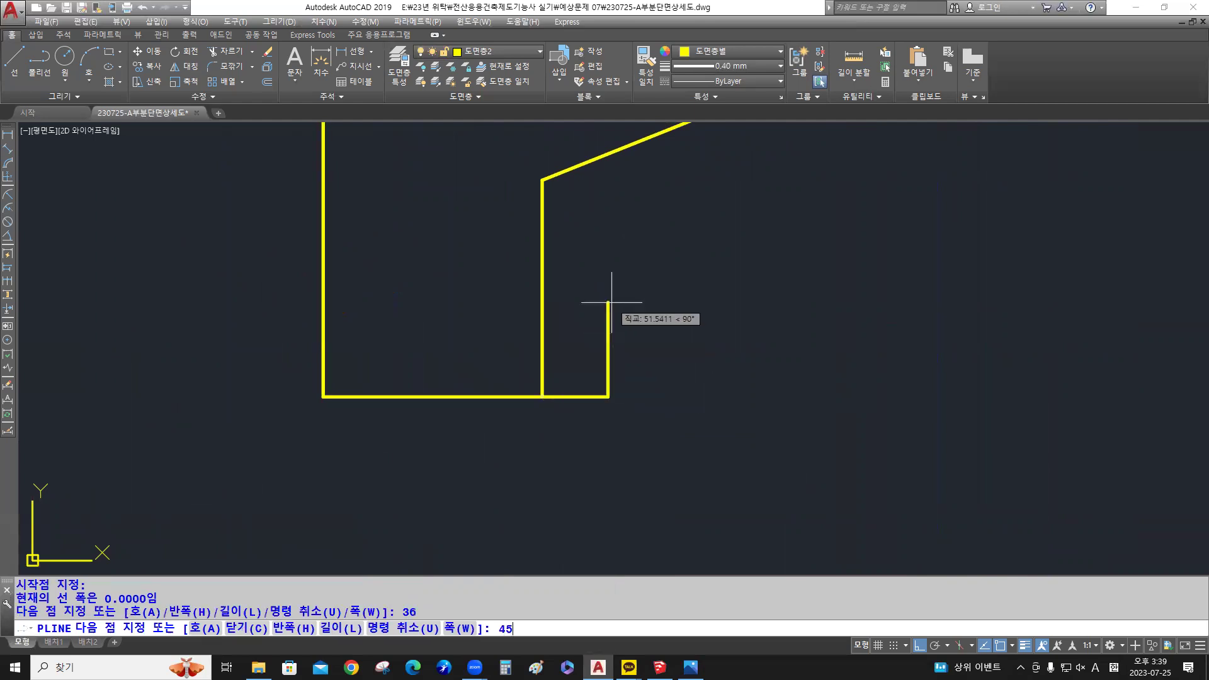
pyautogui.press('Return')
pyautogui.click(538, 315)
pyautogui.write('c')
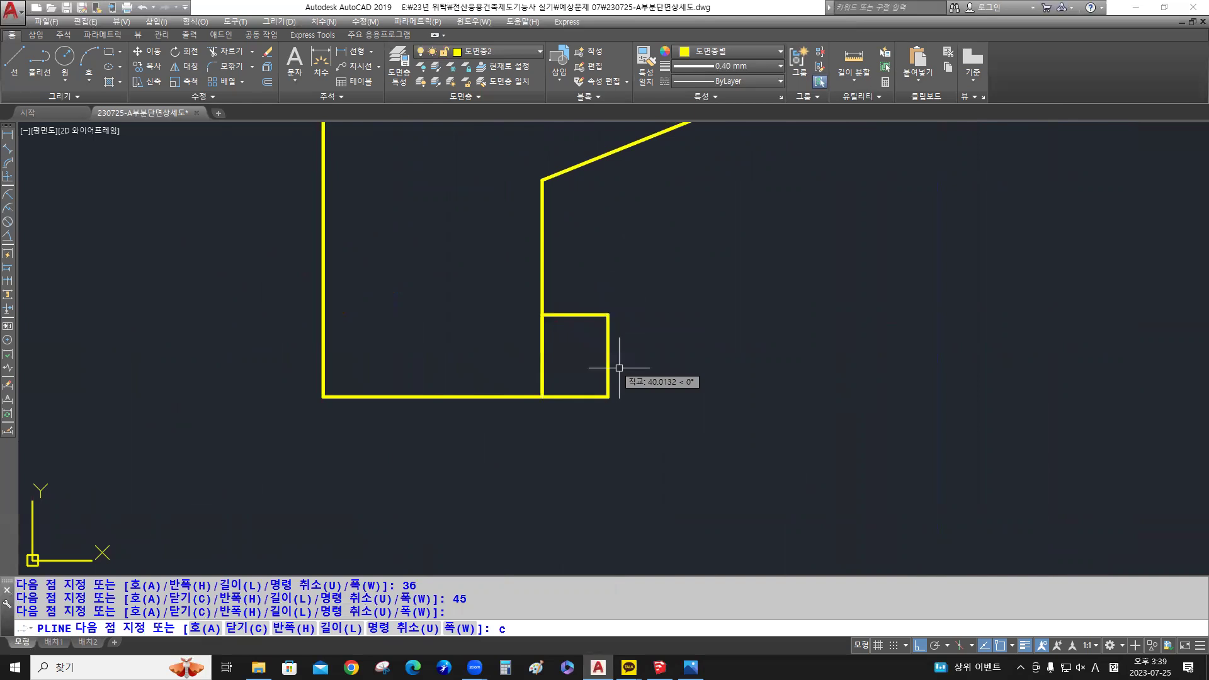
pyautogui.press('Return')
# Draw a closed 4.5 thick soffit board outline from the batten's upper corner at the eaves to the outer wall face
pyautogui.write('pl')
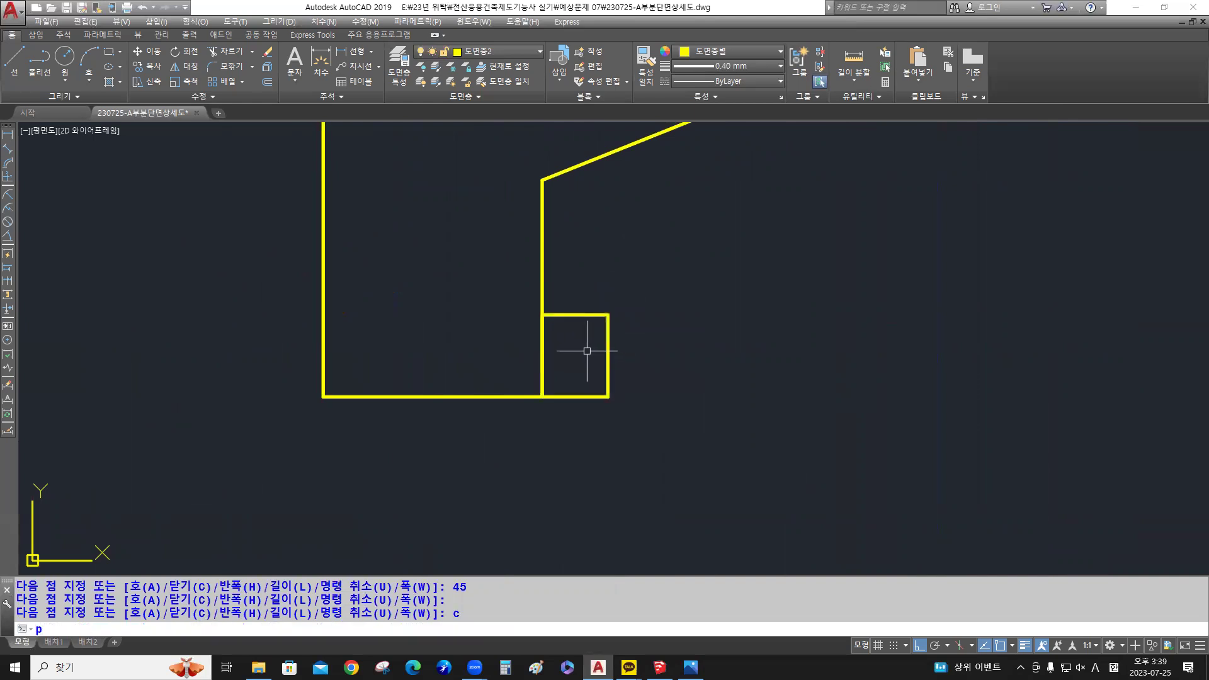
pyautogui.press('Return')
pyautogui.click(542, 313)
pyautogui.scroll(-3, 756, 321)
pyautogui.moveTo(804, 323); pyautogui.dragTo(261, 321, button='middle')
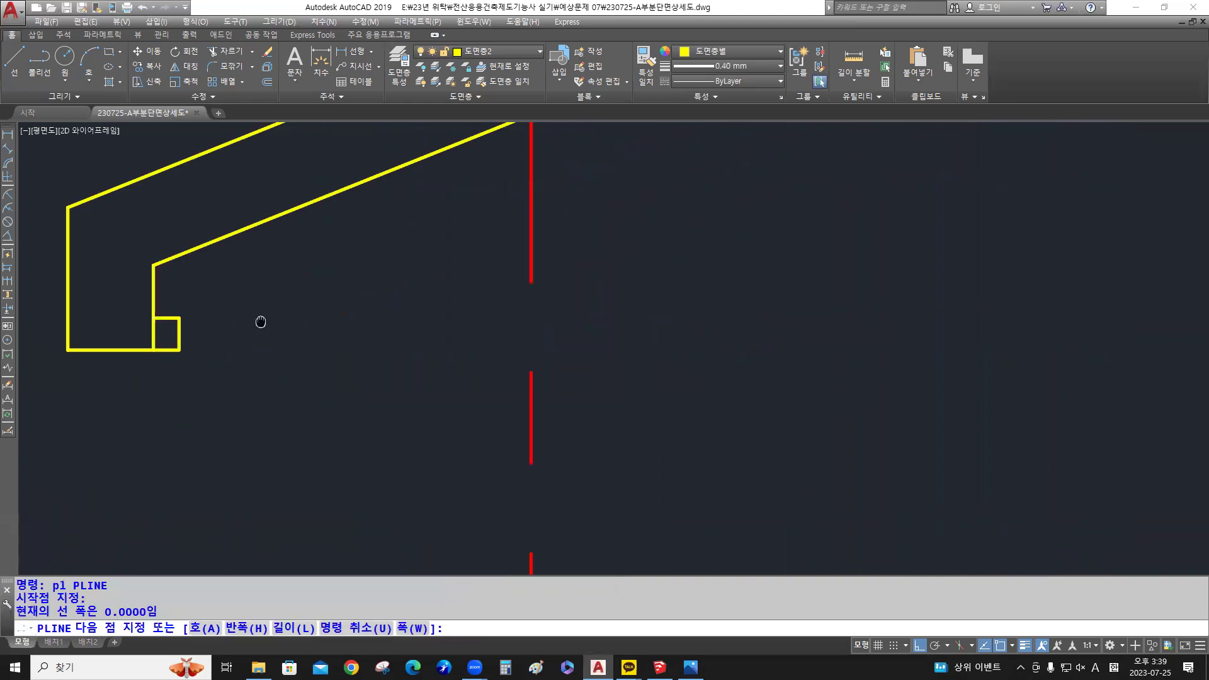
pyautogui.scroll(-2, 378, 324)
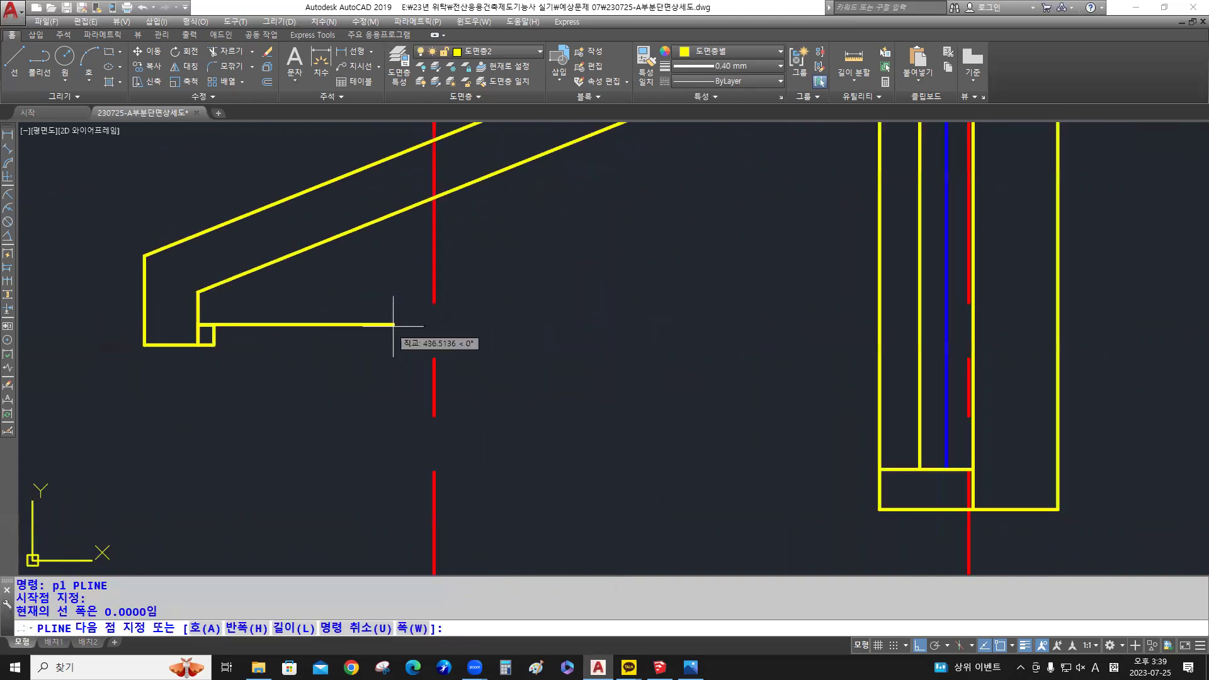
pyautogui.click(880, 324)
pyautogui.write('4.5')
pyautogui.press('Return')
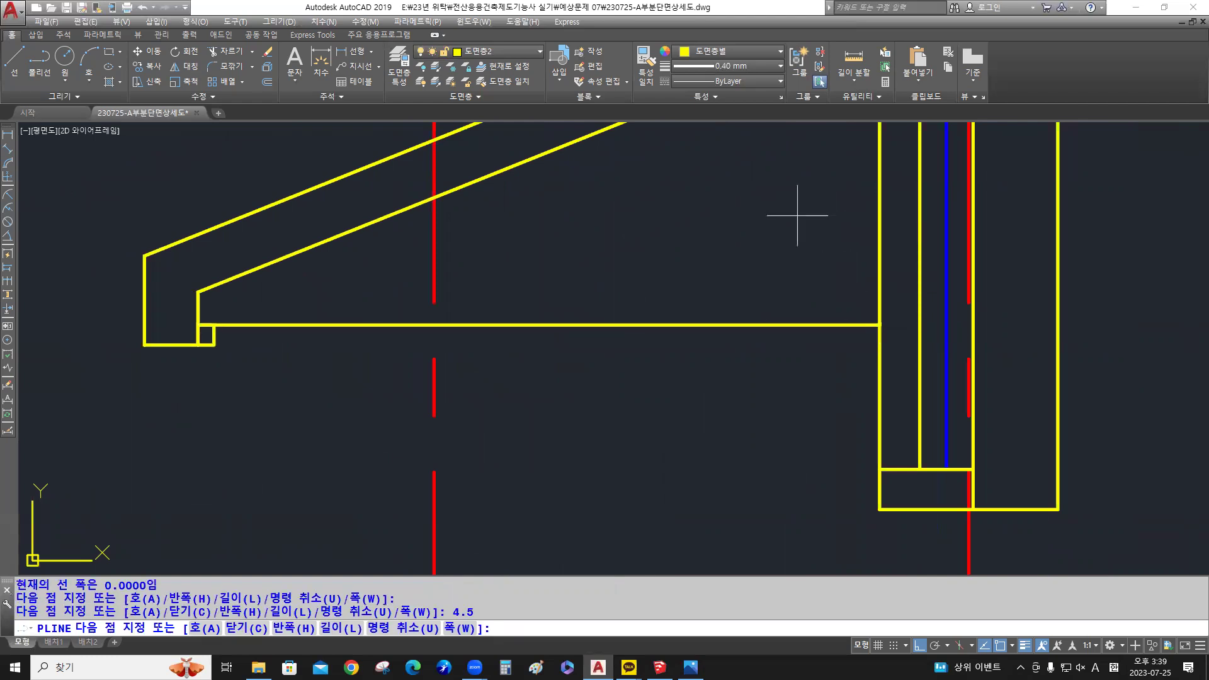
pyautogui.scroll(6, 189, 315)
pyautogui.scroll(2, 192, 311)
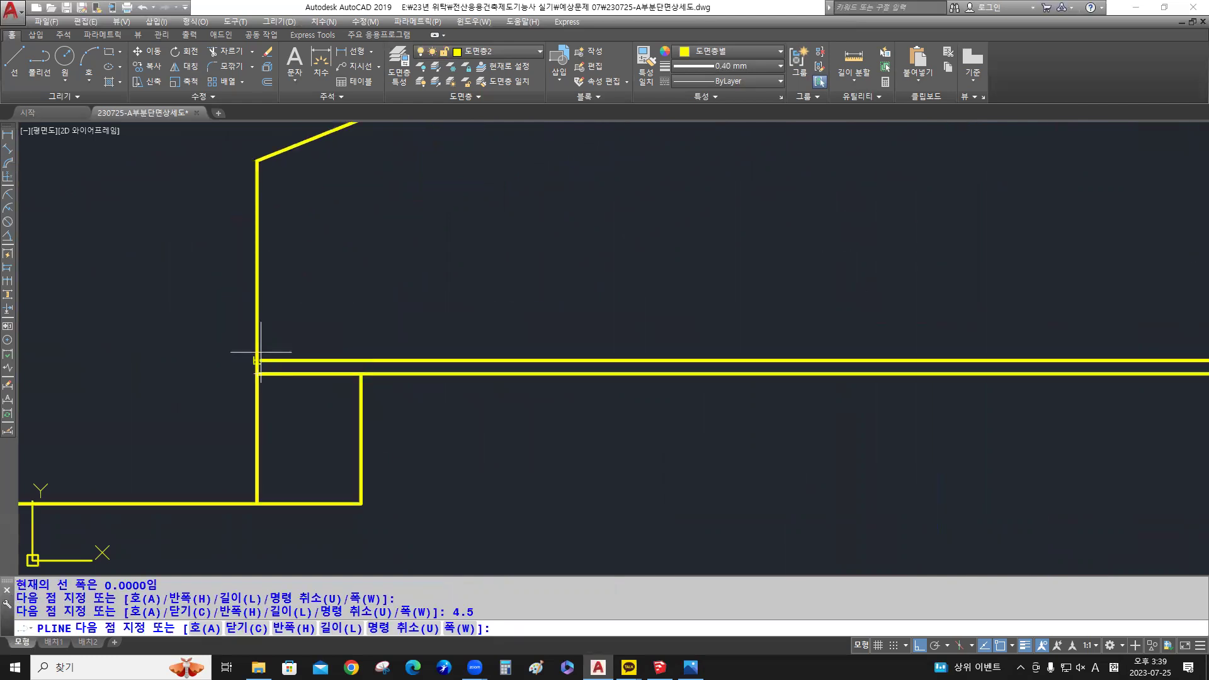
pyautogui.click(259, 352)
pyautogui.write('c')
pyautogui.press('Return')
# Draw a closed 45 by 45 batten square on top of the soffit board, against the eaves' inner face
pyautogui.scroll(2, 256, 346)
pyautogui.scroll(-2, 313, 327)
pyautogui.moveTo(313, 327); pyautogui.dragTo(324, 342, button='middle')
pyautogui.write('pl')
pyautogui.press('Return')
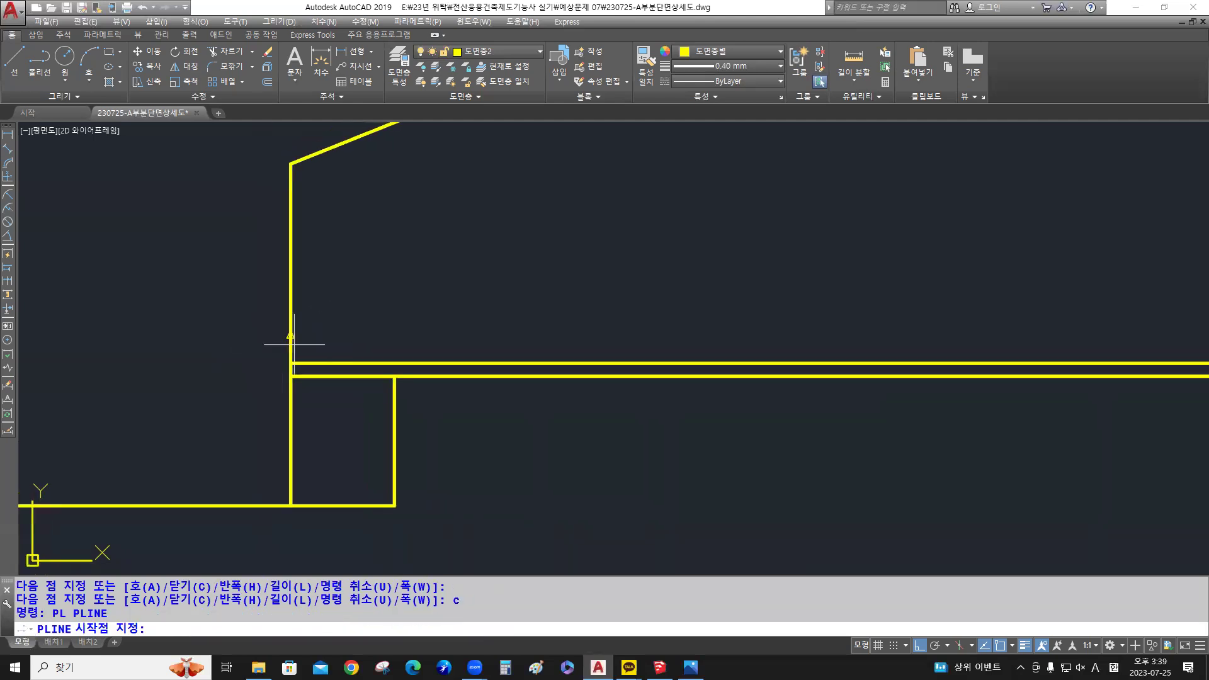
pyautogui.click(420, 362)
pyautogui.write('45')
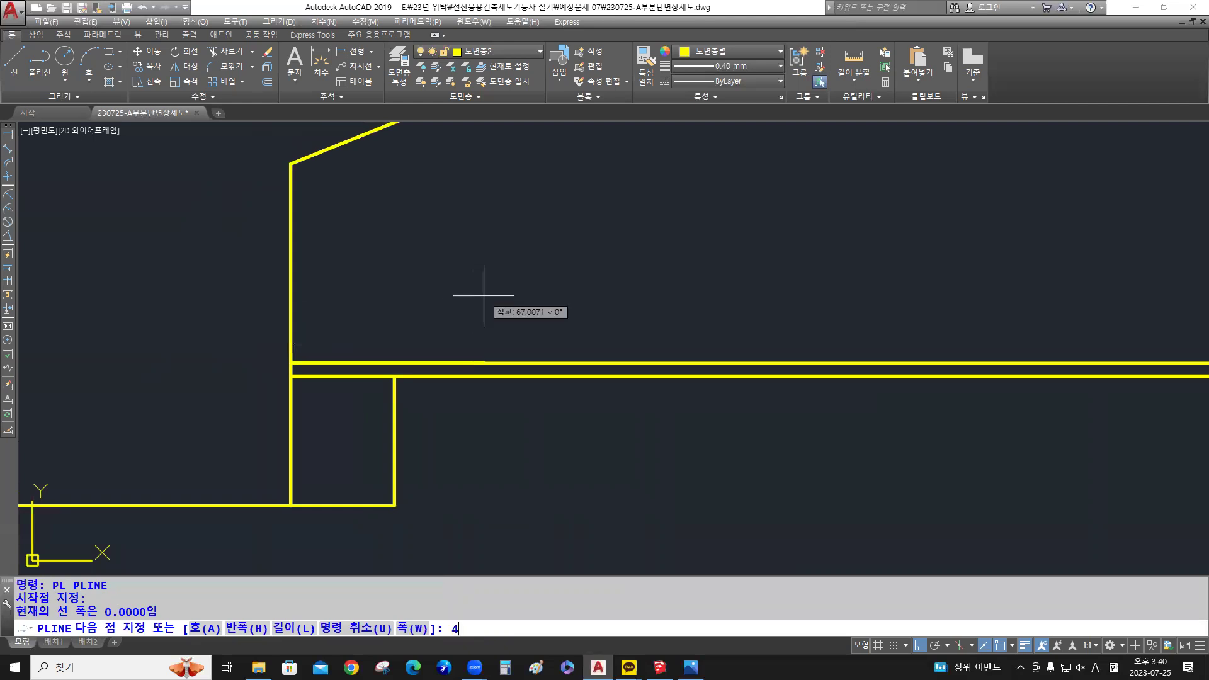
pyautogui.press('Return')
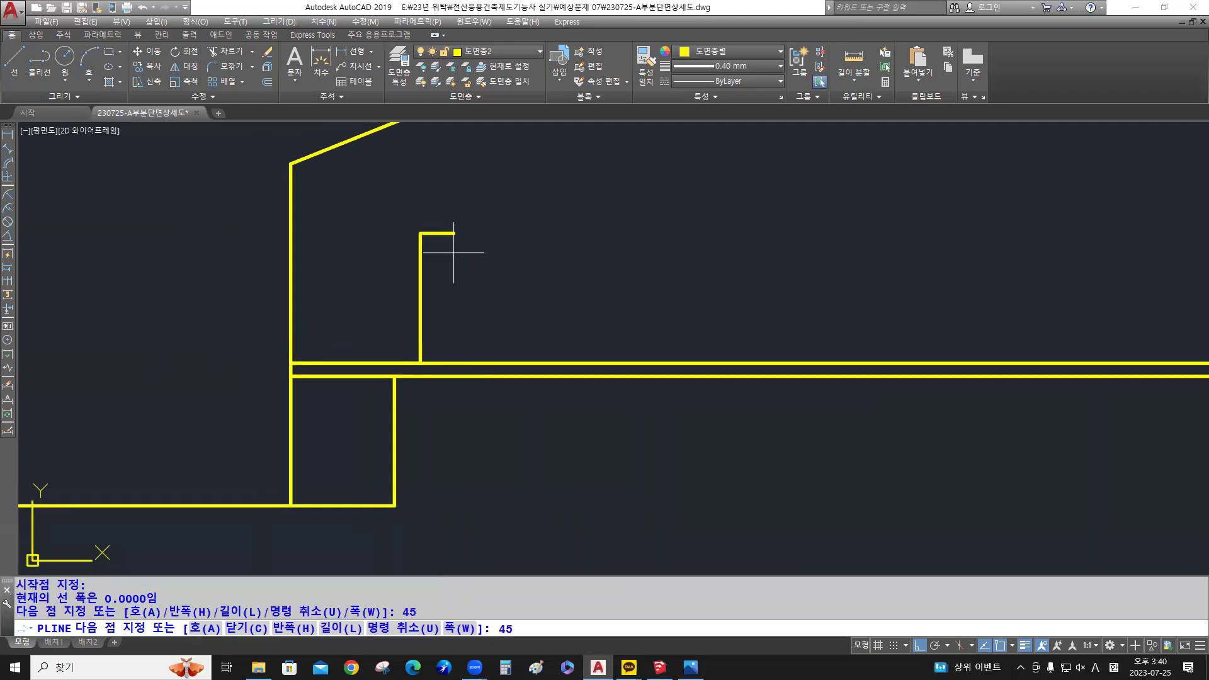
pyautogui.write('45')
pyautogui.press('Return')
pyautogui.write('45')
pyautogui.press('Return')
pyautogui.write('c')
pyautogui.press('Return')
pyautogui.write(';')
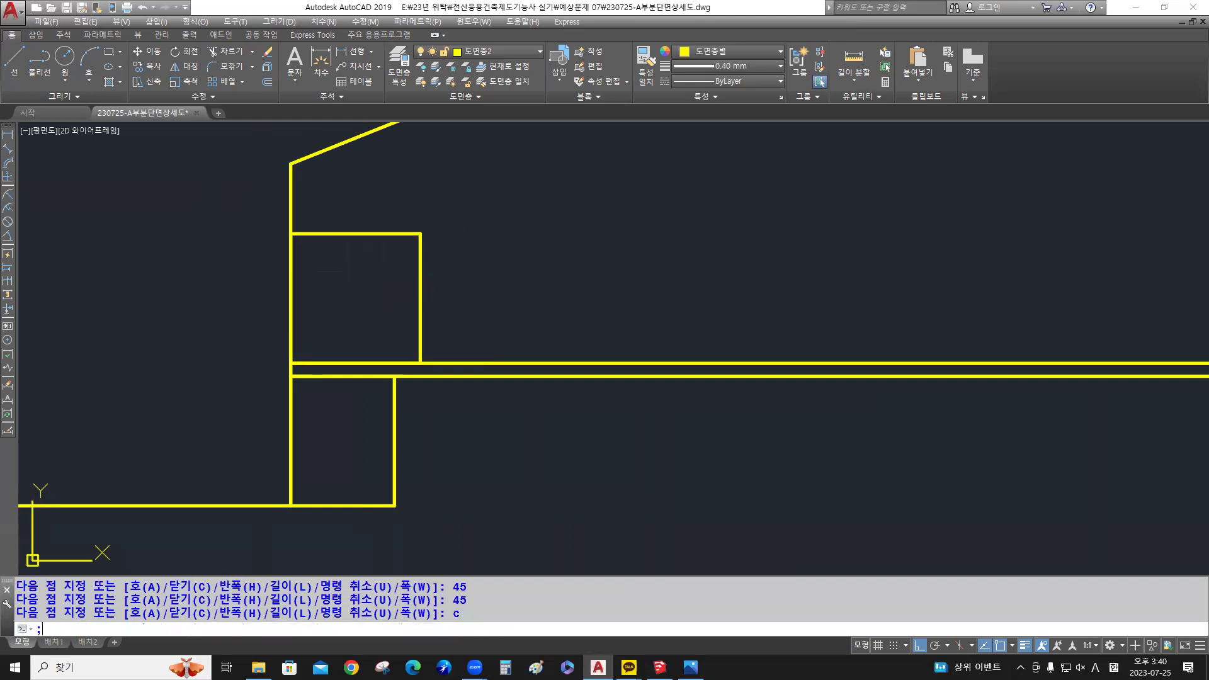
pyautogui.press('Return')
# Draw one diagonal line across each of the two battens above and below the soffit board
pyautogui.write('l')
pyautogui.press('Return')
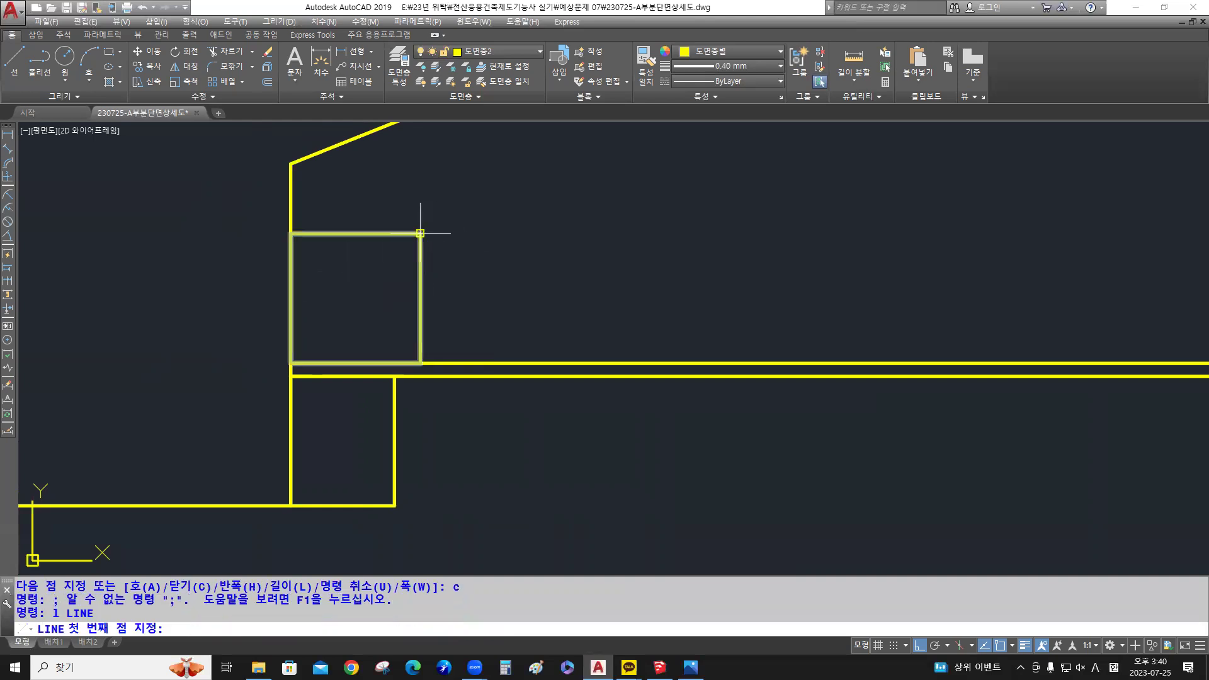
pyautogui.click(420, 233)
pyautogui.click(290, 363)
pyautogui.press('Return')
pyautogui.press('Return')
pyautogui.click(290, 377)
pyautogui.click(385, 502)
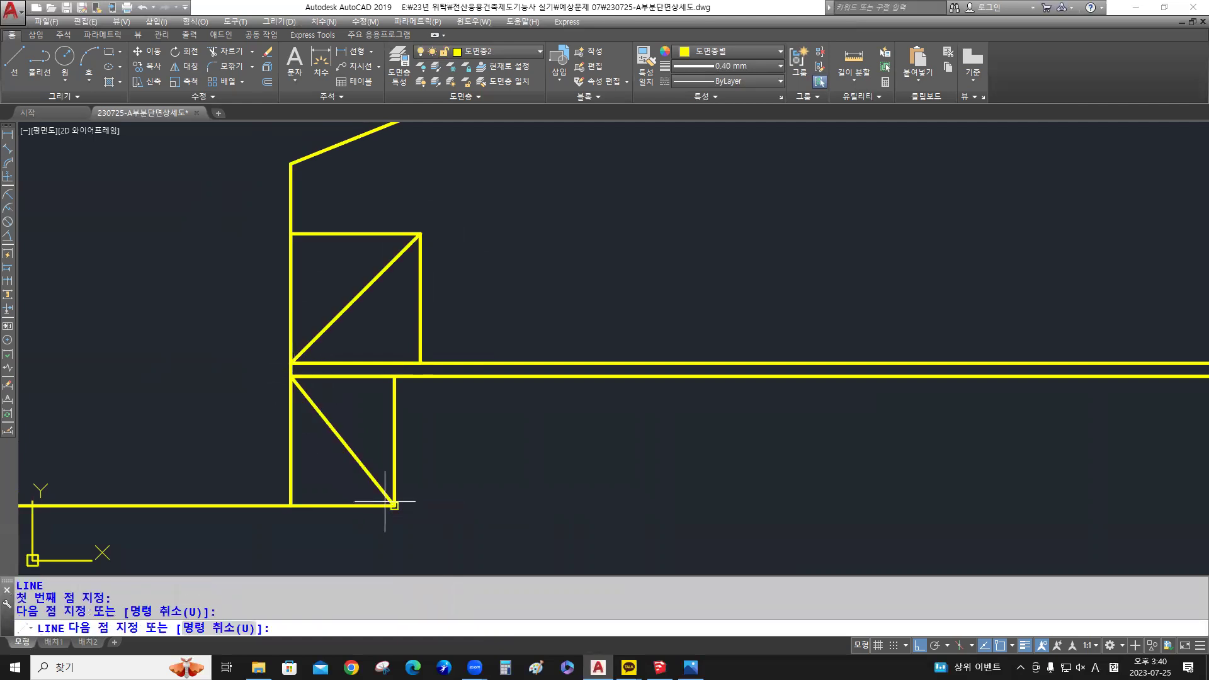
pyautogui.press('Return')
# Mirror both eaves battens with their diagonals about the soffit board's vertical centreline to the wall side, keeping the originals
pyautogui.scroll(-4, 599, 404)
pyautogui.moveTo(598, 405); pyautogui.dragTo(298, 340, button='middle')
pyautogui.scroll(-2, 499, 378)
pyautogui.moveTo(499, 378); pyautogui.dragTo(391, 346, button='middle')
pyautogui.scroll(-2, 437, 346)
pyautogui.moveTo(554, 354); pyautogui.dragTo(551, 350, button='middle')
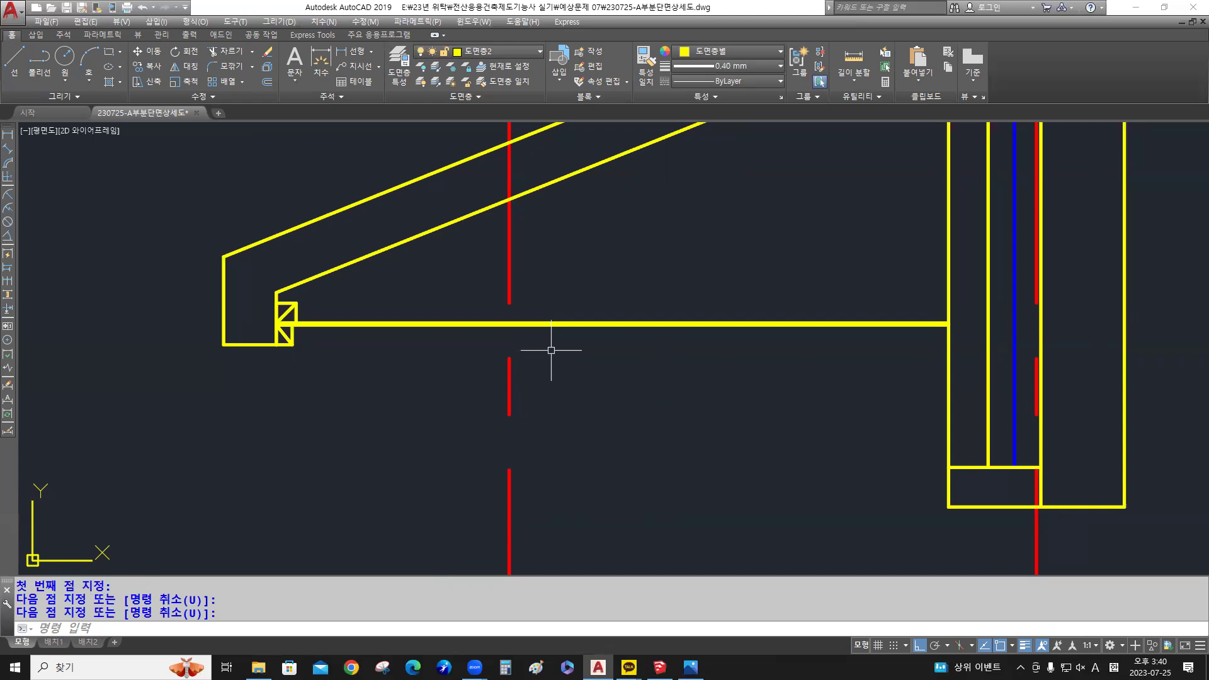
pyautogui.write('mi')
pyautogui.press('Return')
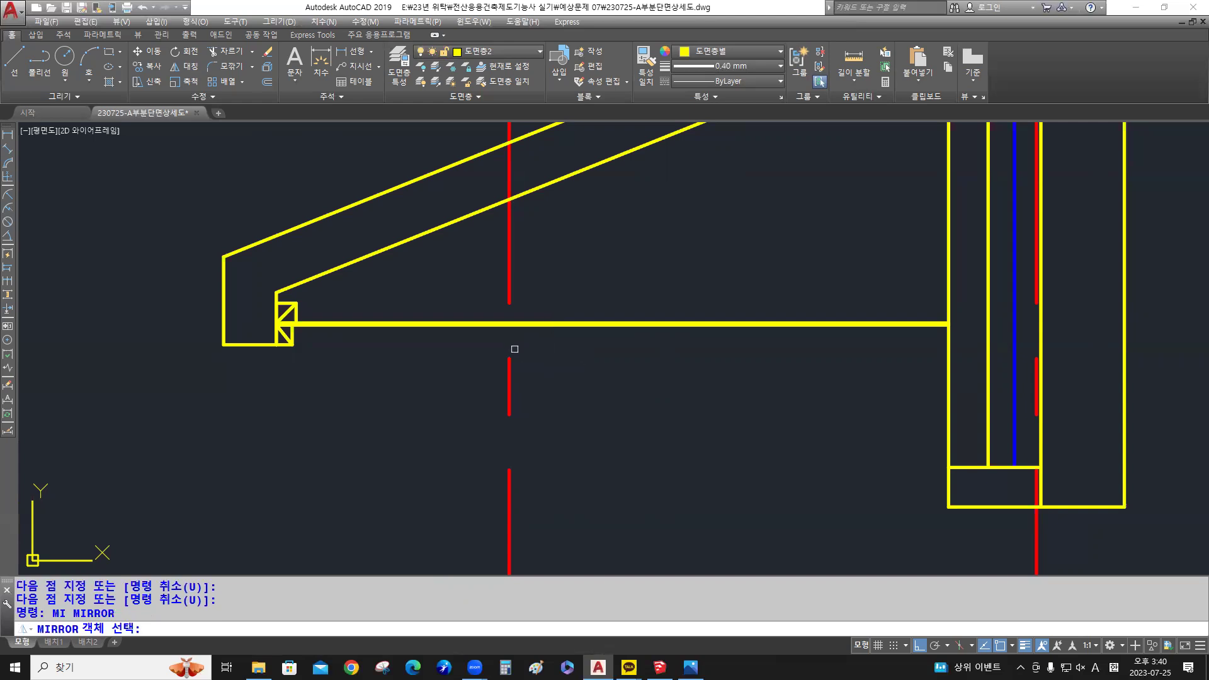
pyautogui.scroll(6, 264, 294)
pyautogui.click(272, 288)
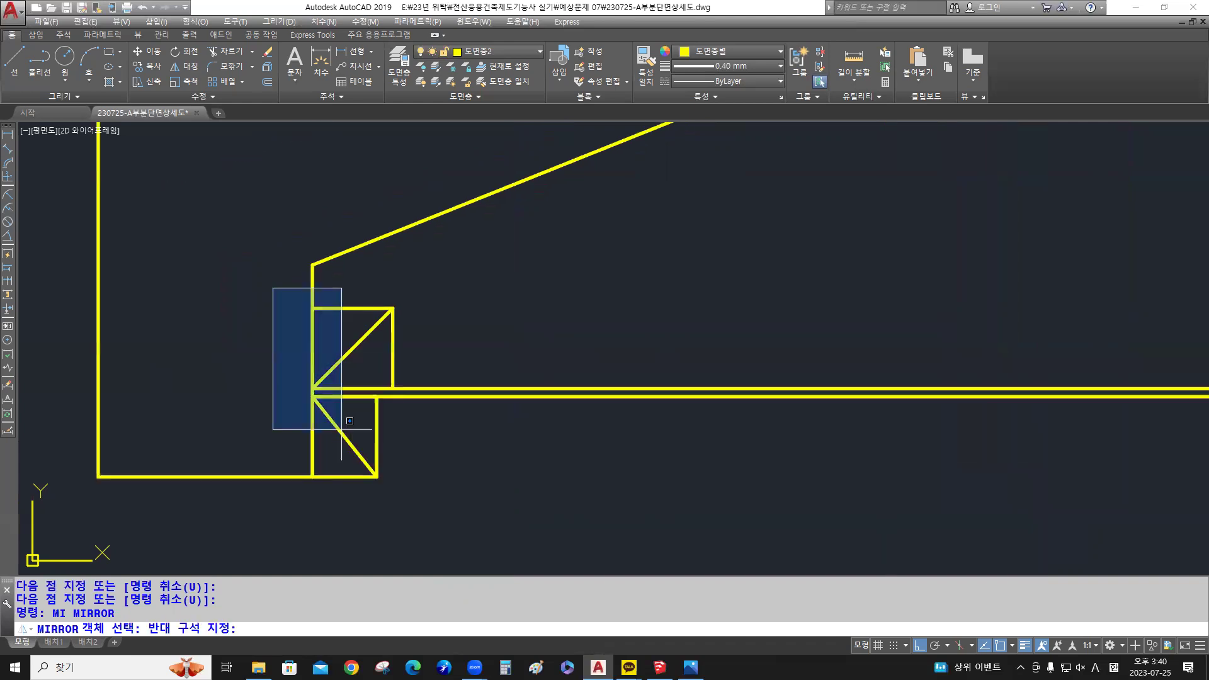
pyautogui.click(350, 420)
pyautogui.scroll(-3, 642, 475)
pyautogui.moveTo(642, 474); pyautogui.dragTo(251, 327, button='middle')
pyautogui.moveTo(550, 338); pyautogui.dragTo(592, 342, button='middle')
pyautogui.press('Return')
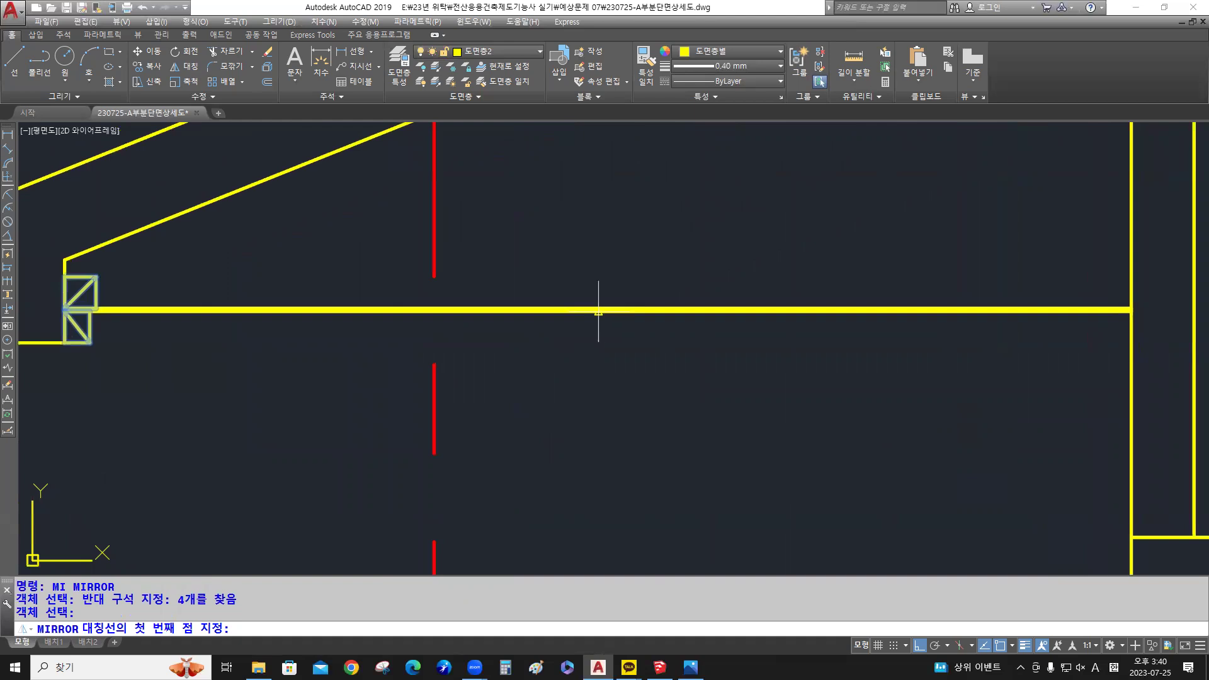
pyautogui.click(598, 311)
pyautogui.click(613, 417)
pyautogui.press('Return')
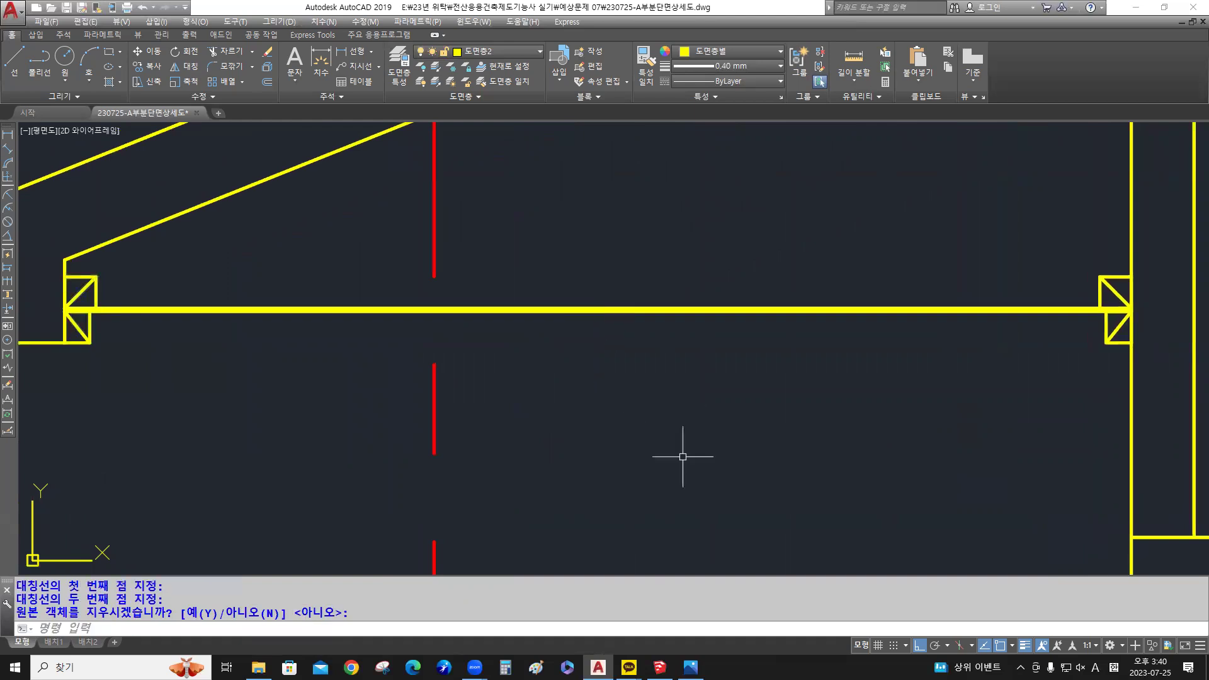
pyautogui.moveTo(682, 456); pyautogui.dragTo(695, 456, button='middle')
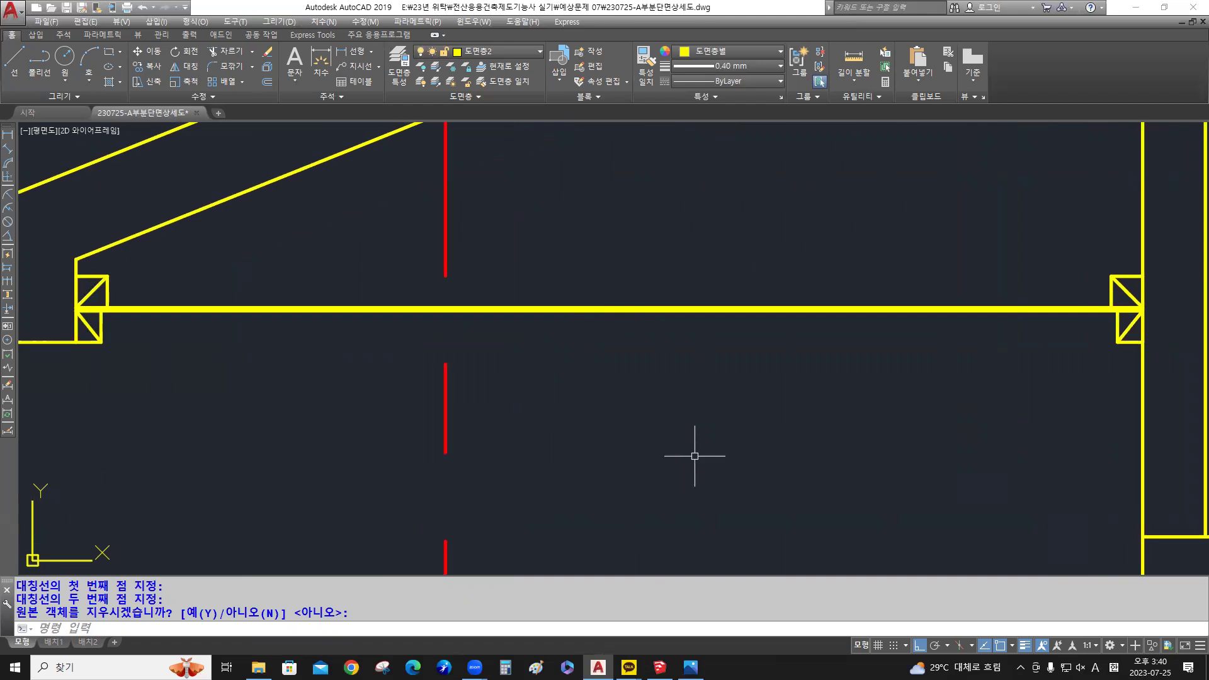
# On layer 도면층6, draw horizontal lines joining the upper battens' top corners and the lower battens' bottom corners
pyautogui.click(503, 53)
pyautogui.click(490, 177)
pyautogui.write('l')
pyautogui.press('Return')
pyautogui.click(107, 276)
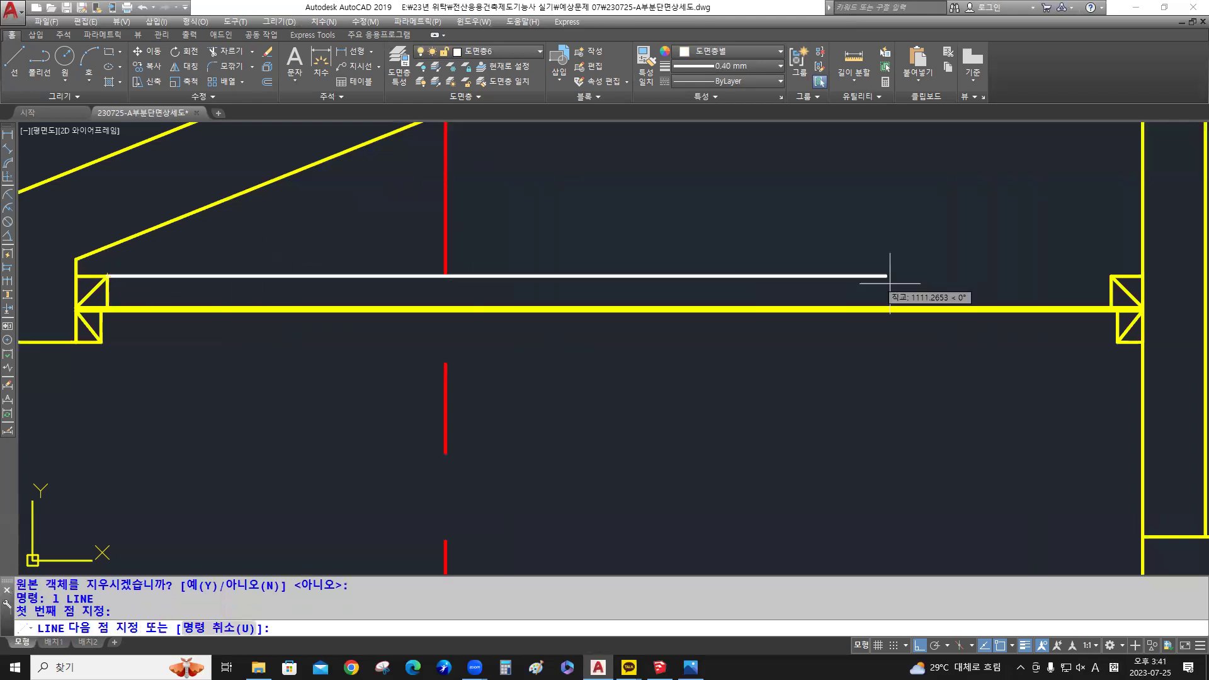
pyautogui.click(1110, 276)
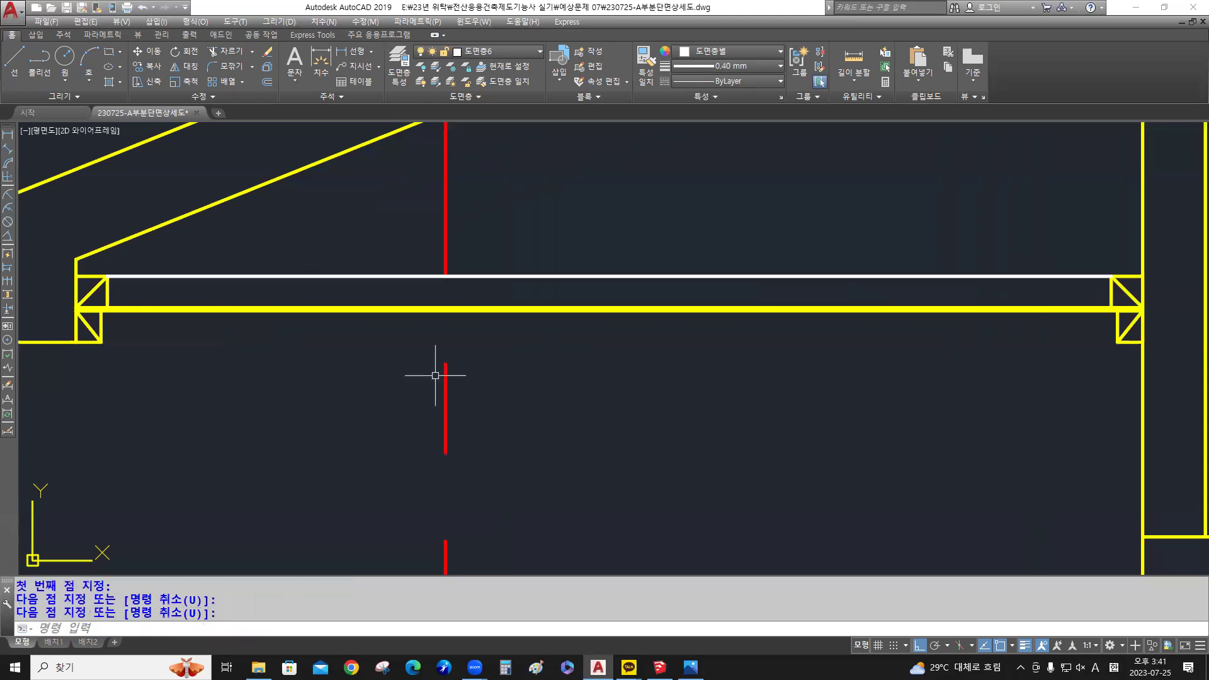
pyautogui.press('Return')
pyautogui.press('Return')
pyautogui.click(101, 342)
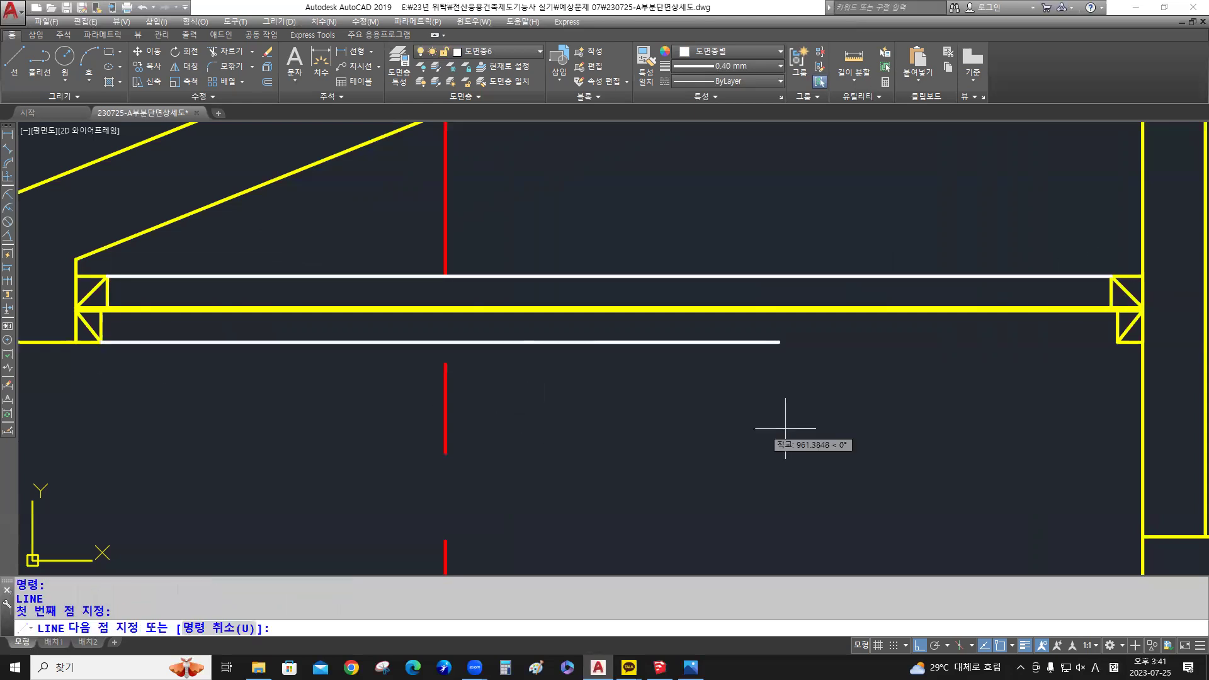
pyautogui.click(1116, 342)
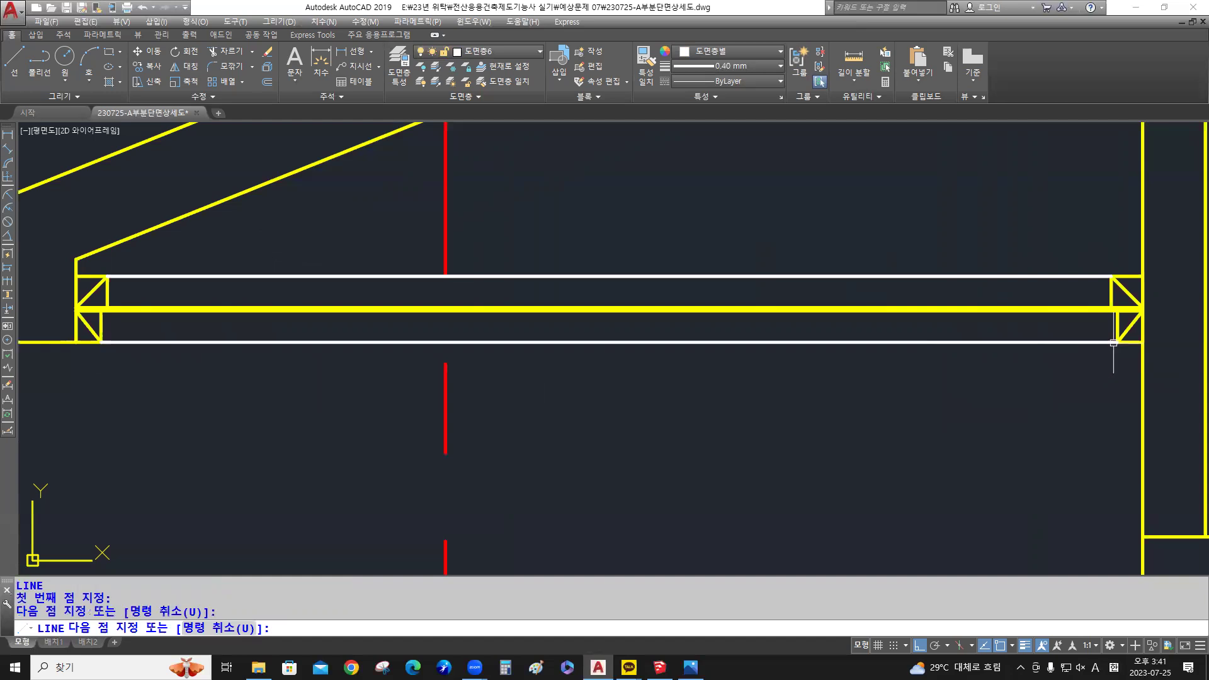
pyautogui.press('Return')
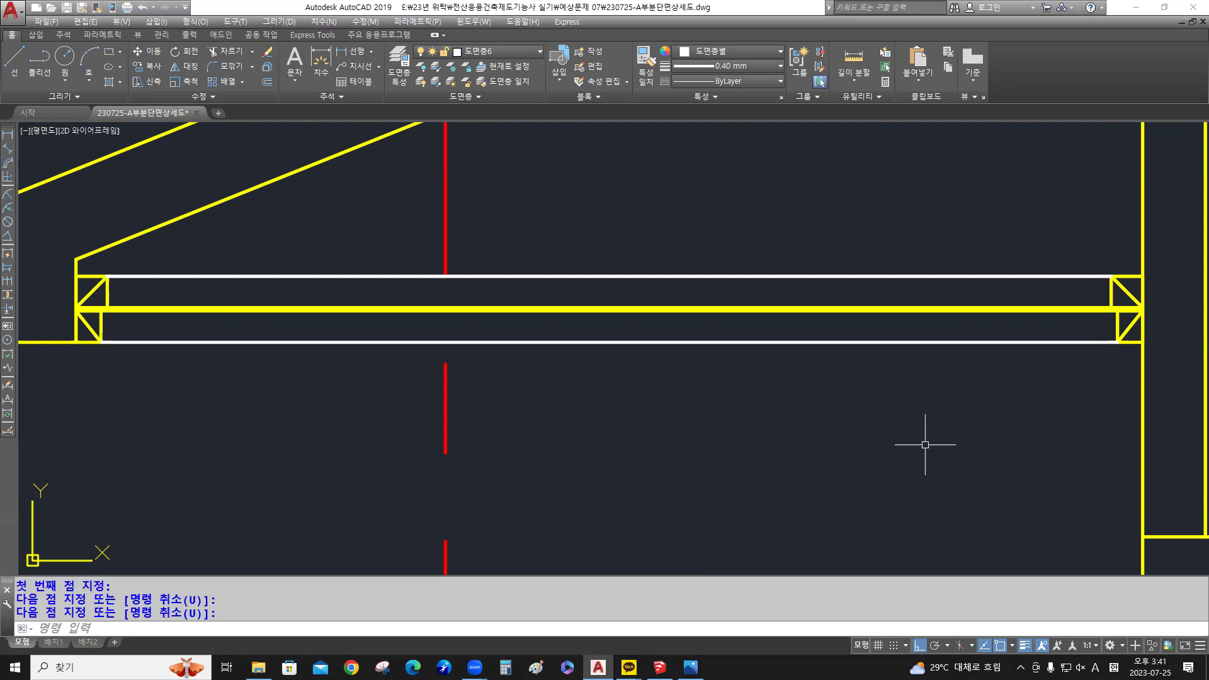
# Copy the wall-side upper batten with its diagonal toward the eaves end at distances of 450, 900 and 1350
pyautogui.scroll(-4, 925, 445)
pyautogui.moveTo(893, 456); pyautogui.dragTo(716, 420, button='middle')
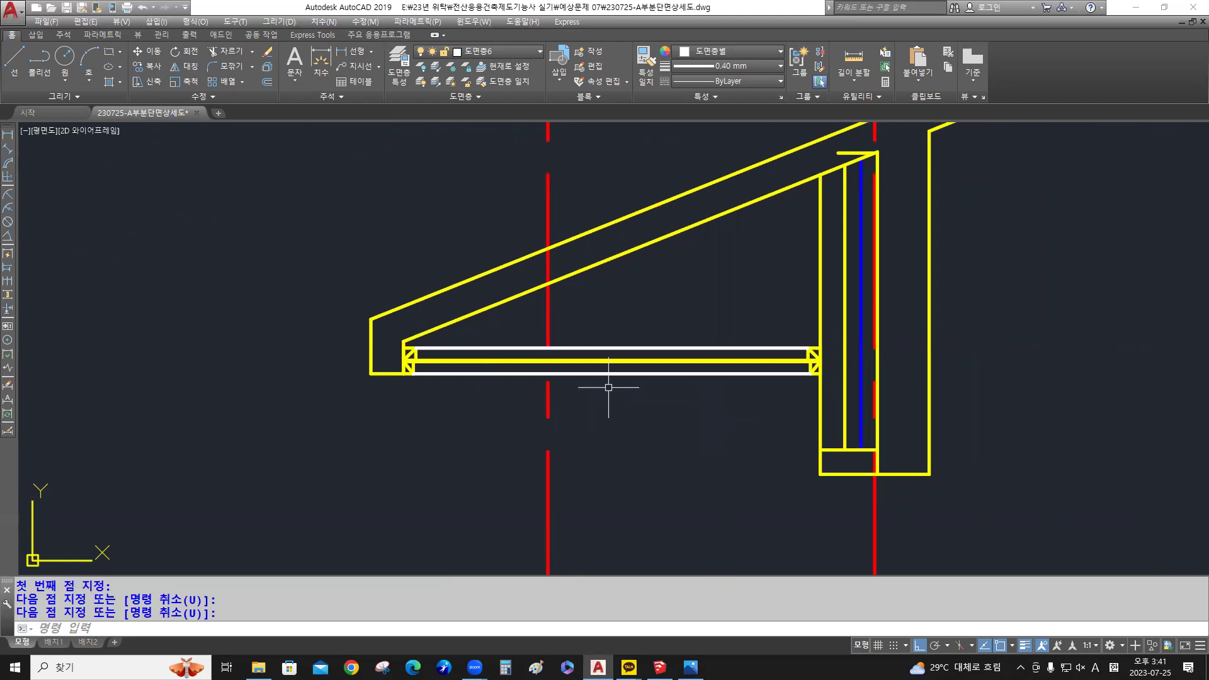
pyautogui.moveTo(637, 423); pyautogui.dragTo(663, 449, button='middle')
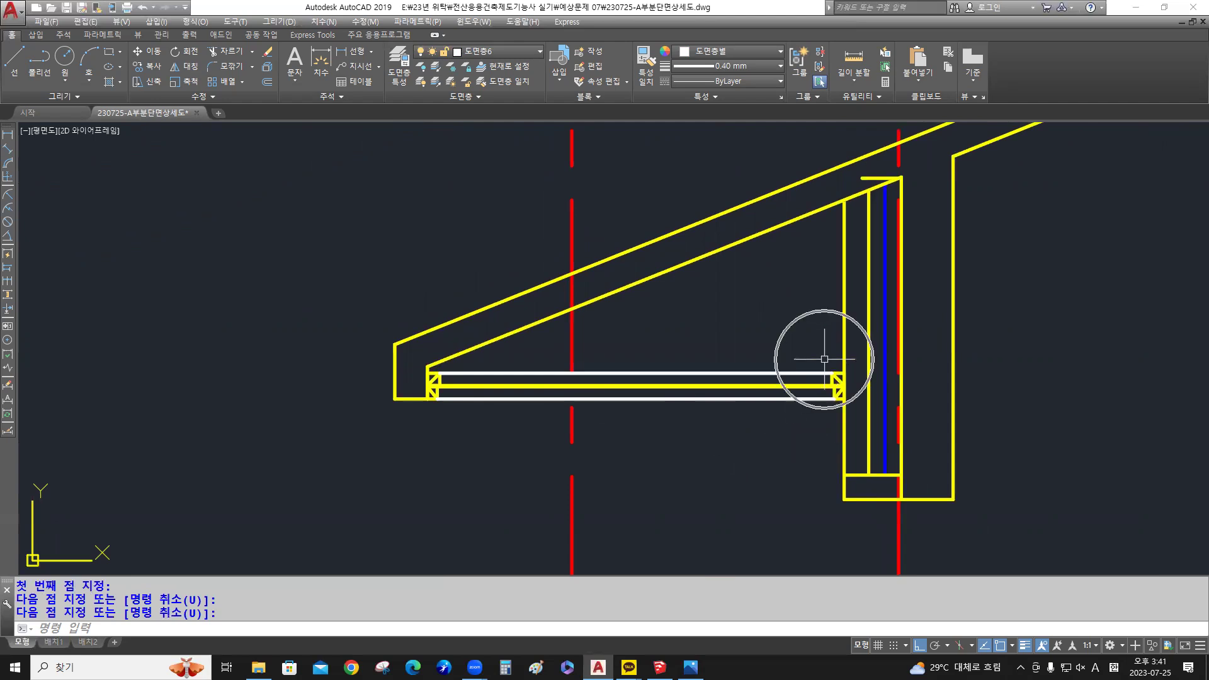
pyautogui.write('co')
pyautogui.press('Return')
pyautogui.scroll(3, 827, 357)
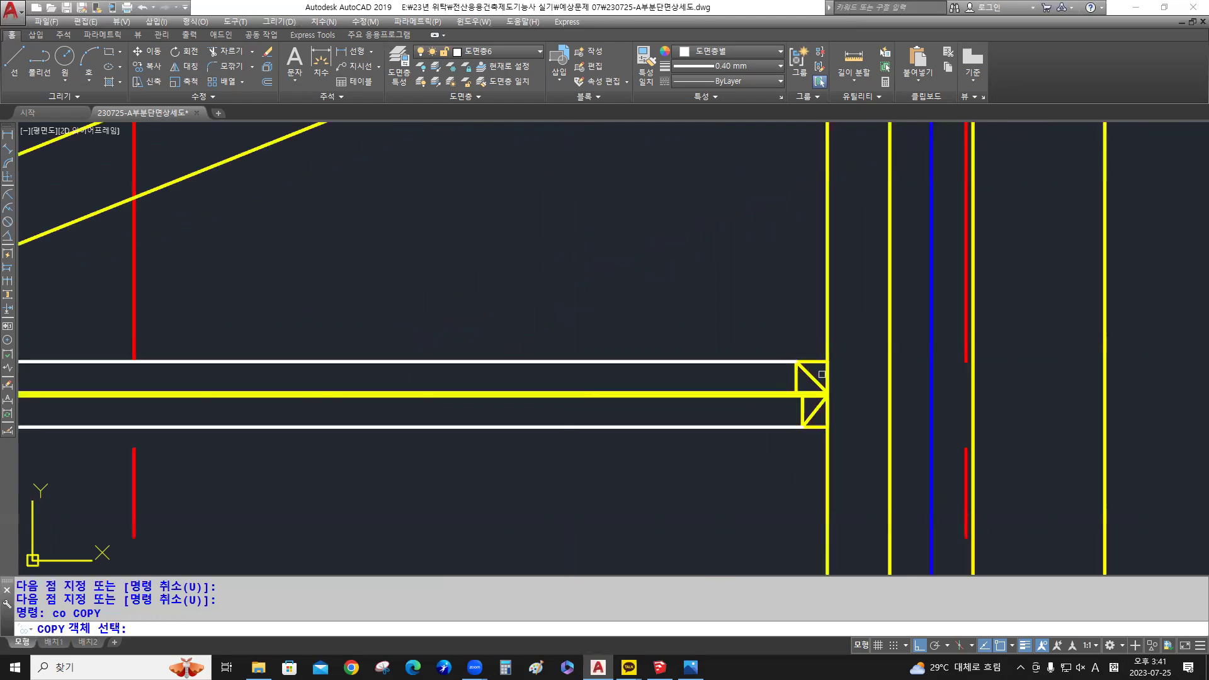
pyautogui.scroll(2, 819, 371)
pyautogui.click(709, 389)
pyautogui.click(710, 390)
pyautogui.scroll(-3, 710, 390)
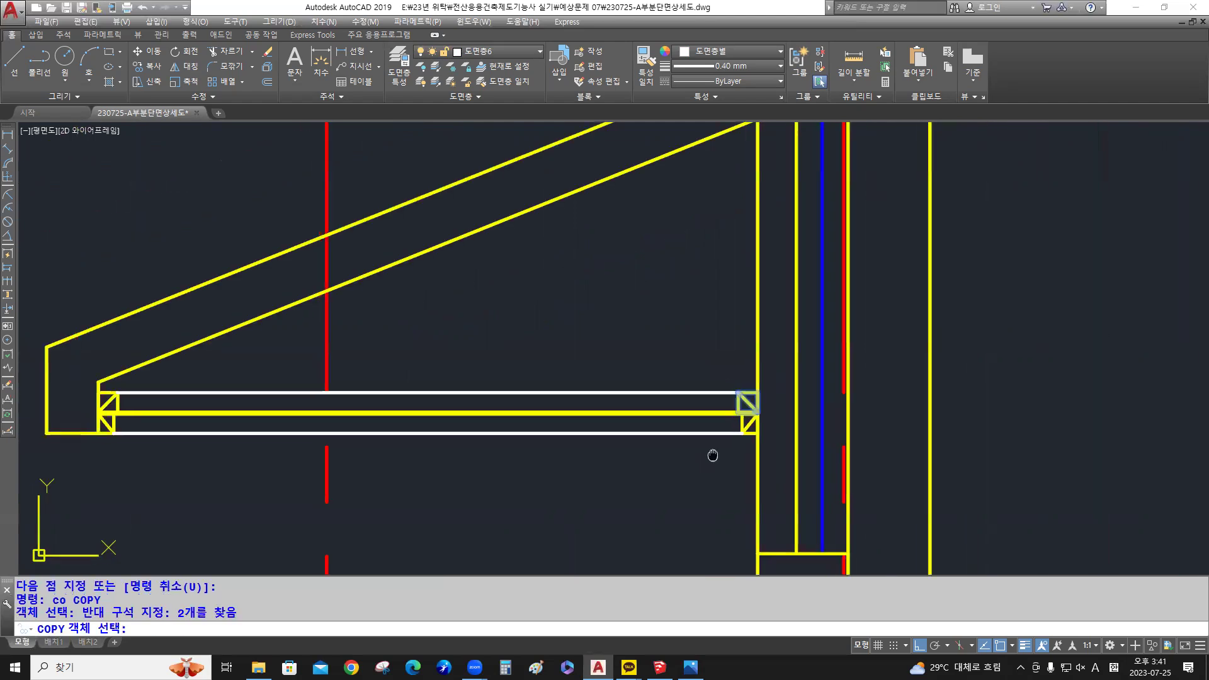
pyautogui.moveTo(709, 453); pyautogui.dragTo(822, 424, button='middle')
pyautogui.press('Return')
pyautogui.click(827, 431)
pyautogui.write('450')
pyautogui.press('Return')
pyautogui.write('900')
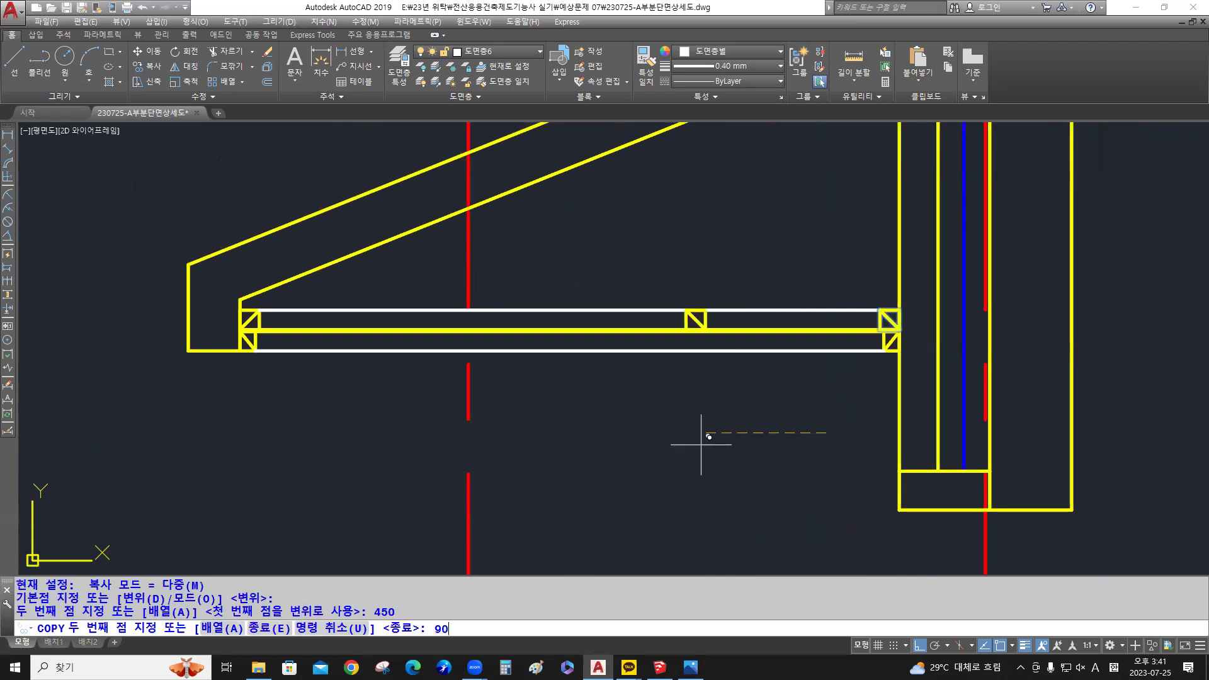
pyautogui.press('Return')
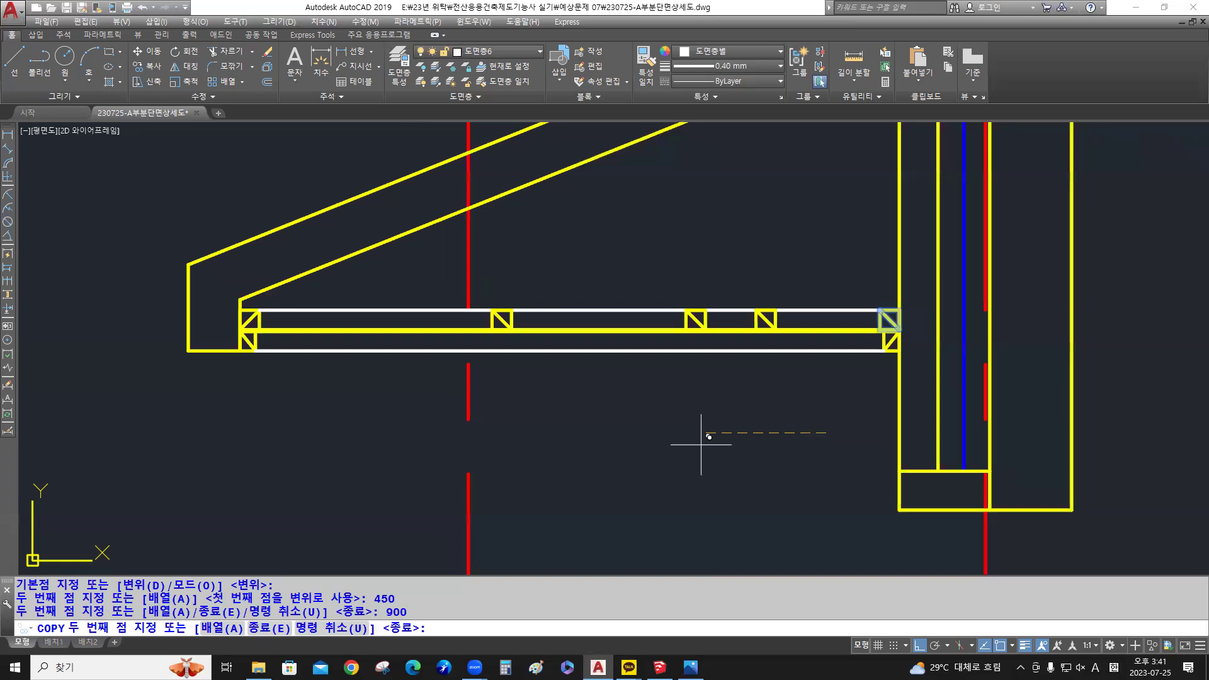
pyautogui.write('1350')
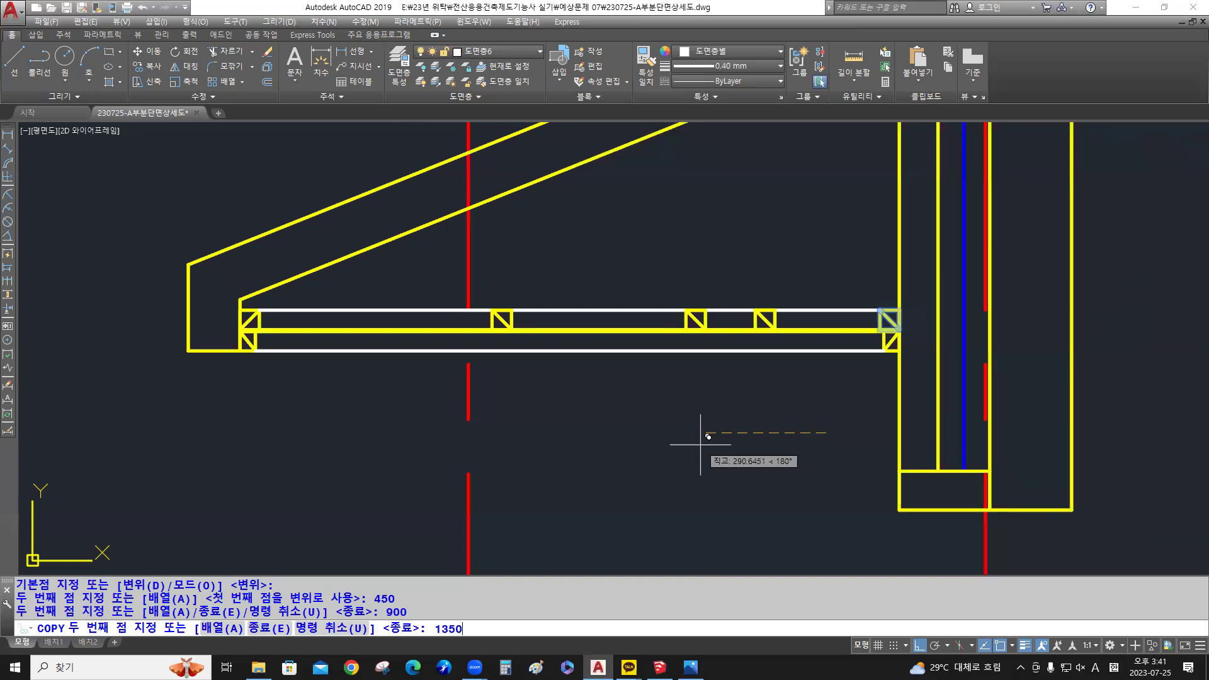
pyautogui.press('Return')
pyautogui.press('Return')
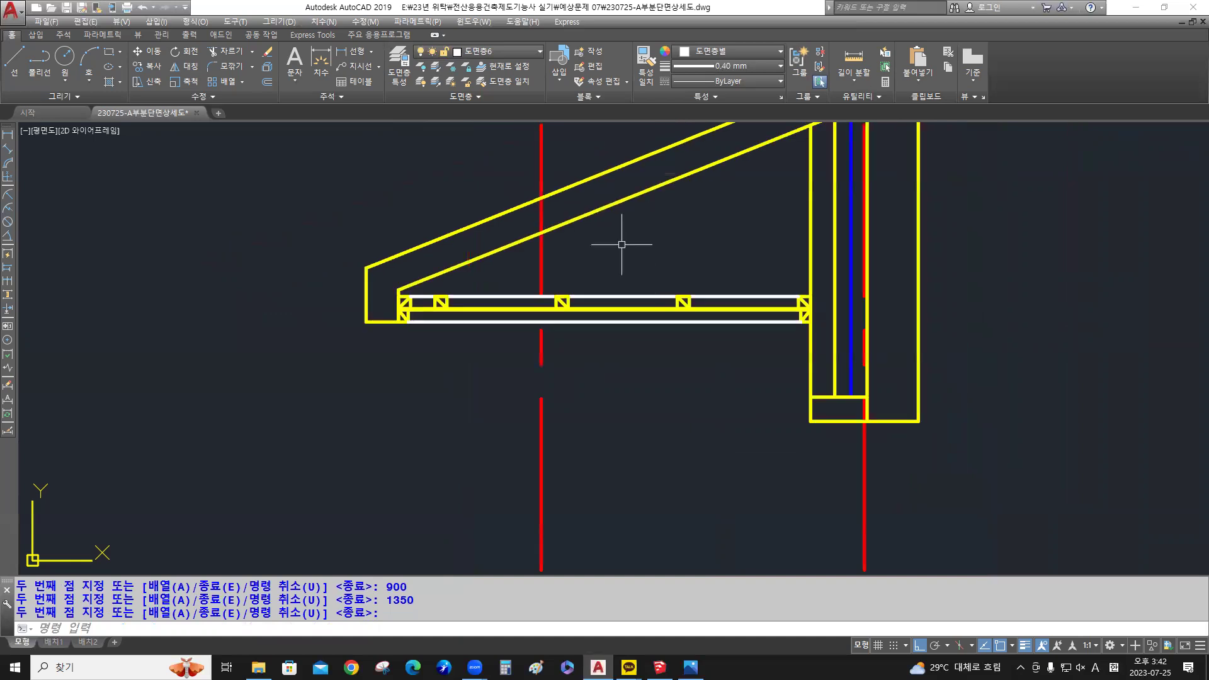
pyautogui.scroll(-1, 613, 275)
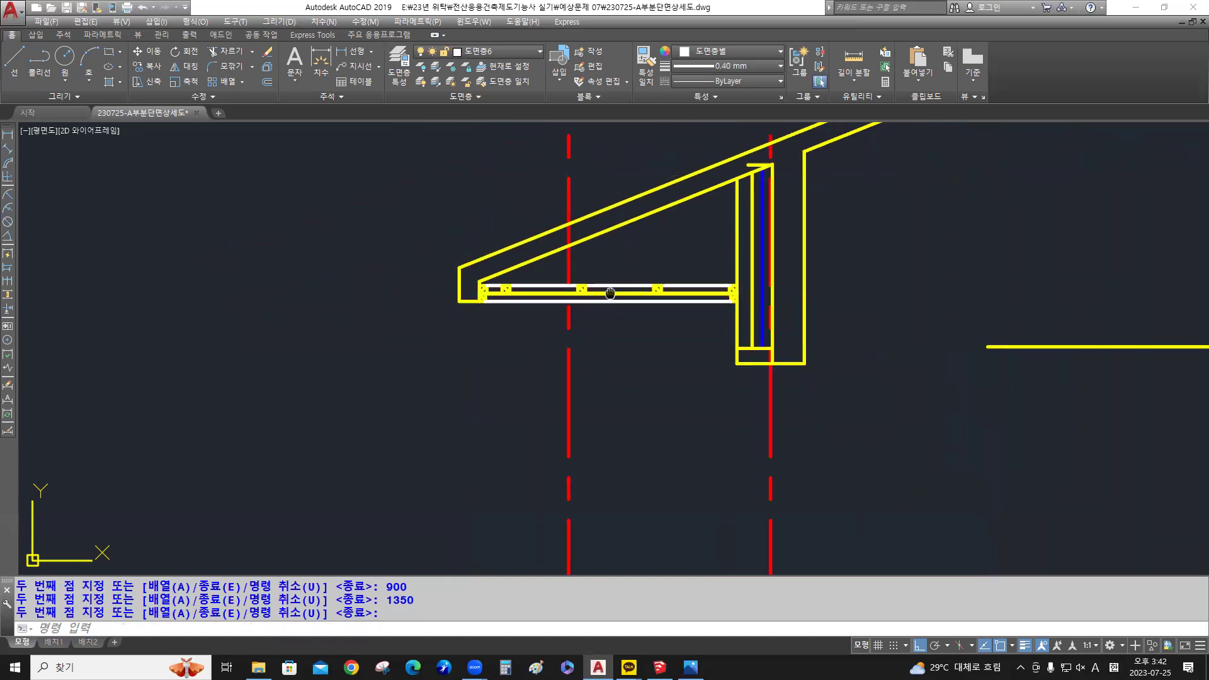
pyautogui.scroll(-4, 566, 335)
pyautogui.moveTo(607, 370); pyautogui.dragTo(592, 321, button='middle')
pyautogui.scroll(2, 589, 323)
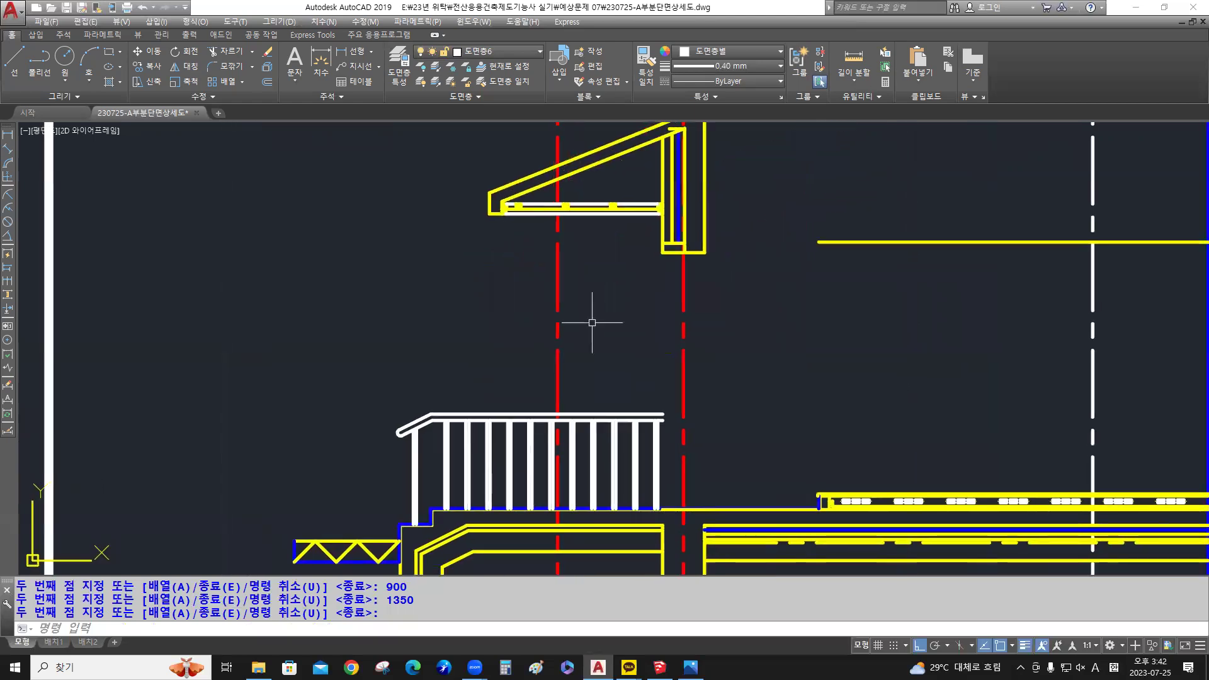
pyautogui.click(691, 667)
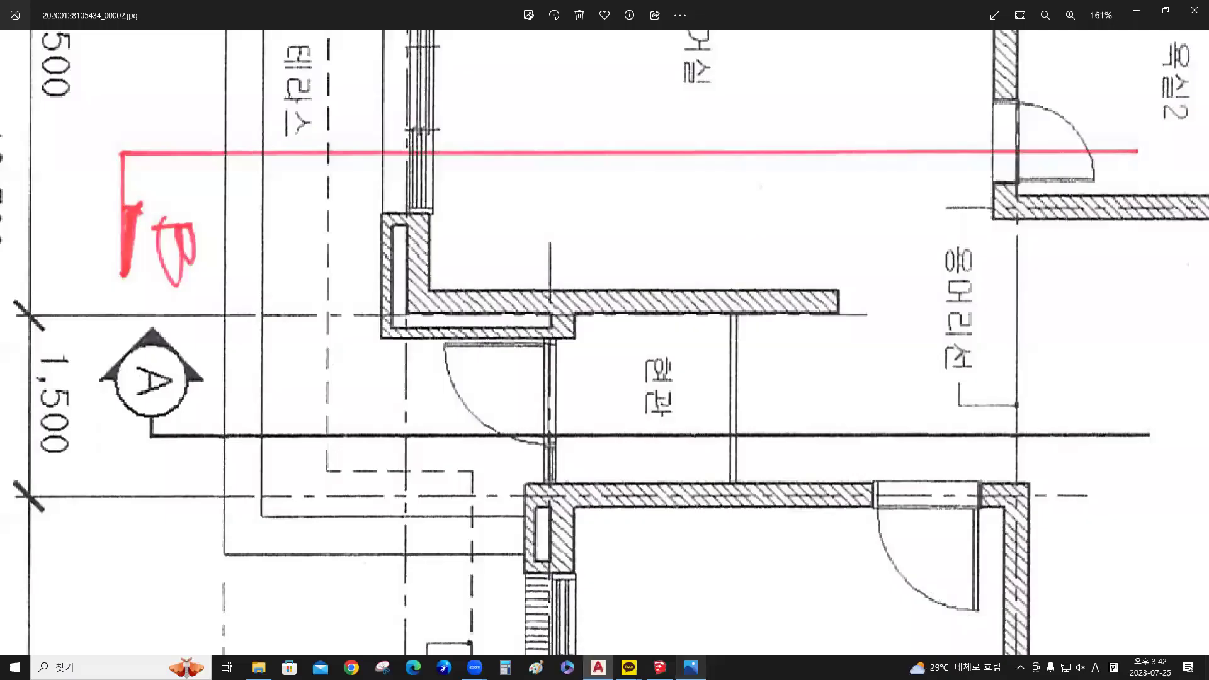
pyautogui.moveTo(460, 470); pyautogui.dragTo(502, 423)
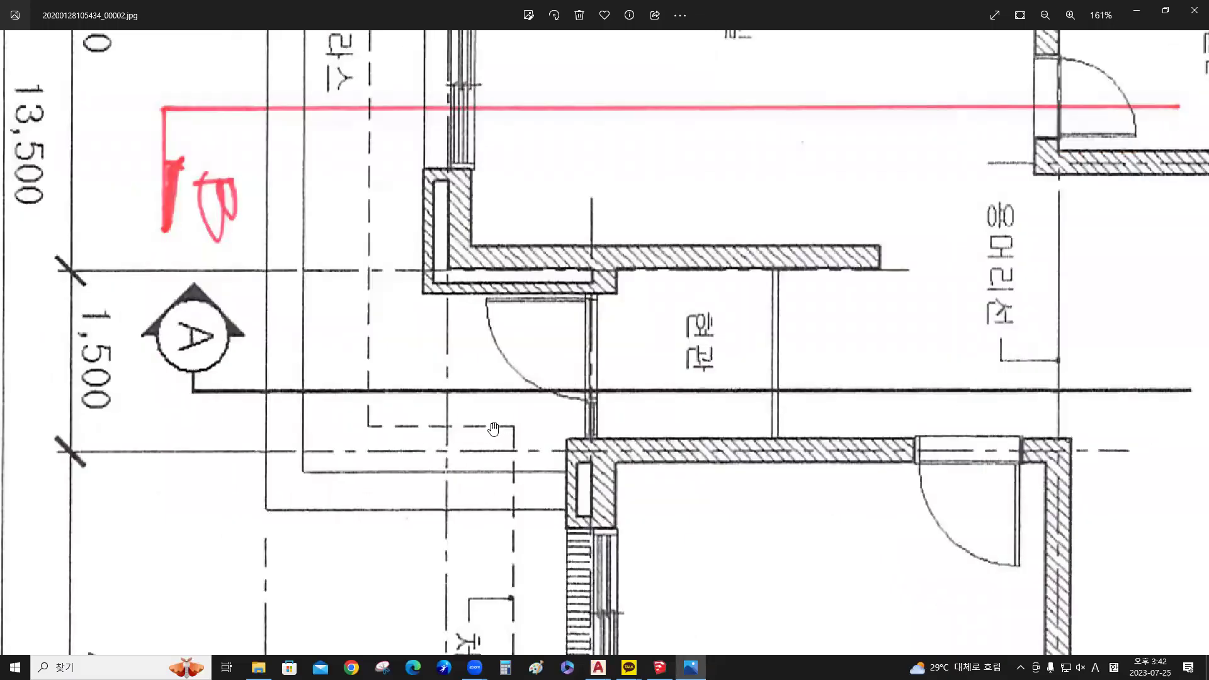
pyautogui.moveTo(493, 429); pyautogui.dragTo(717, 418)
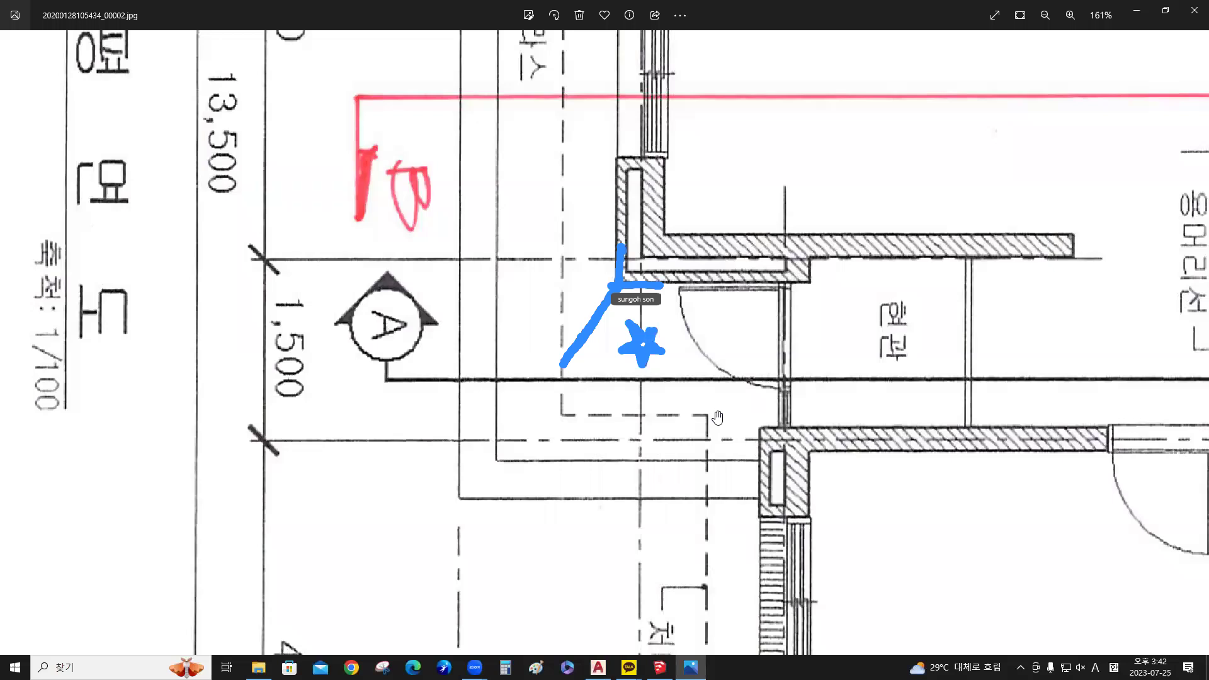
pyautogui.press('ctrl')
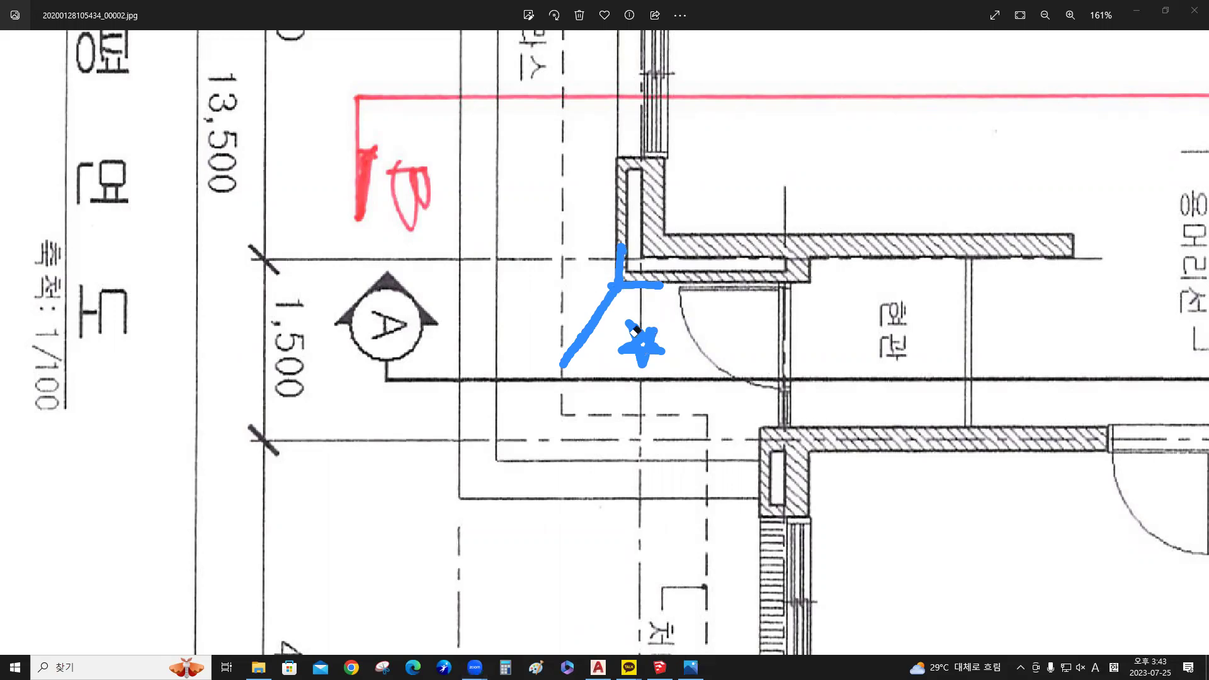
pyautogui.click(634, 269)
pyautogui.keyDown('ctrl'); pyautogui.scroll(5, 641, 228); pyautogui.keyUp('ctrl')
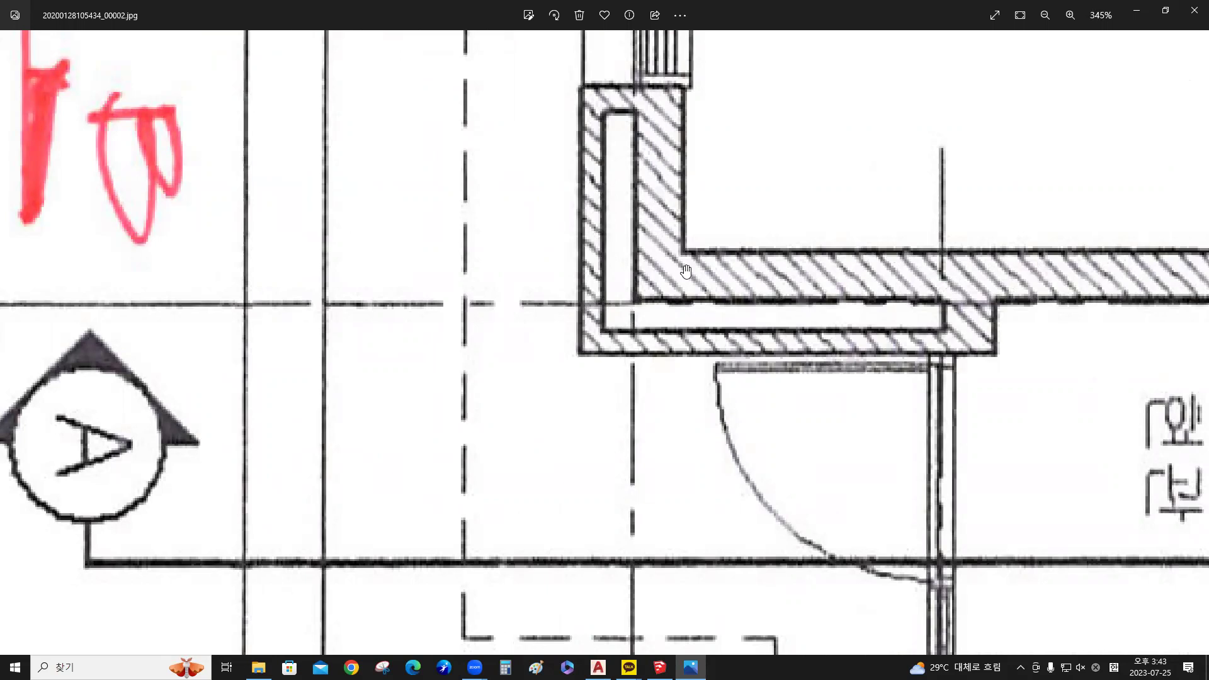
pyautogui.click(1136, 10)
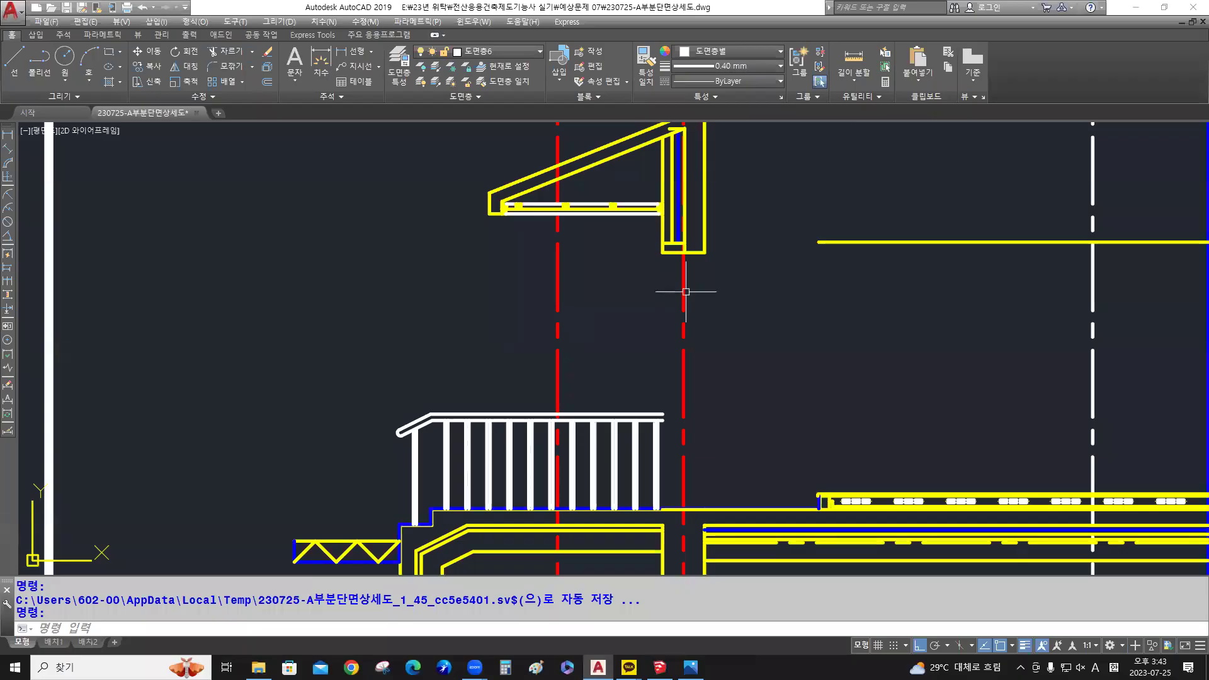
# Offset the red centreline that crosses the eaves soffit by 200 toward the eaves end
pyautogui.moveTo(634, 257); pyautogui.dragTo(632, 330, button='middle')
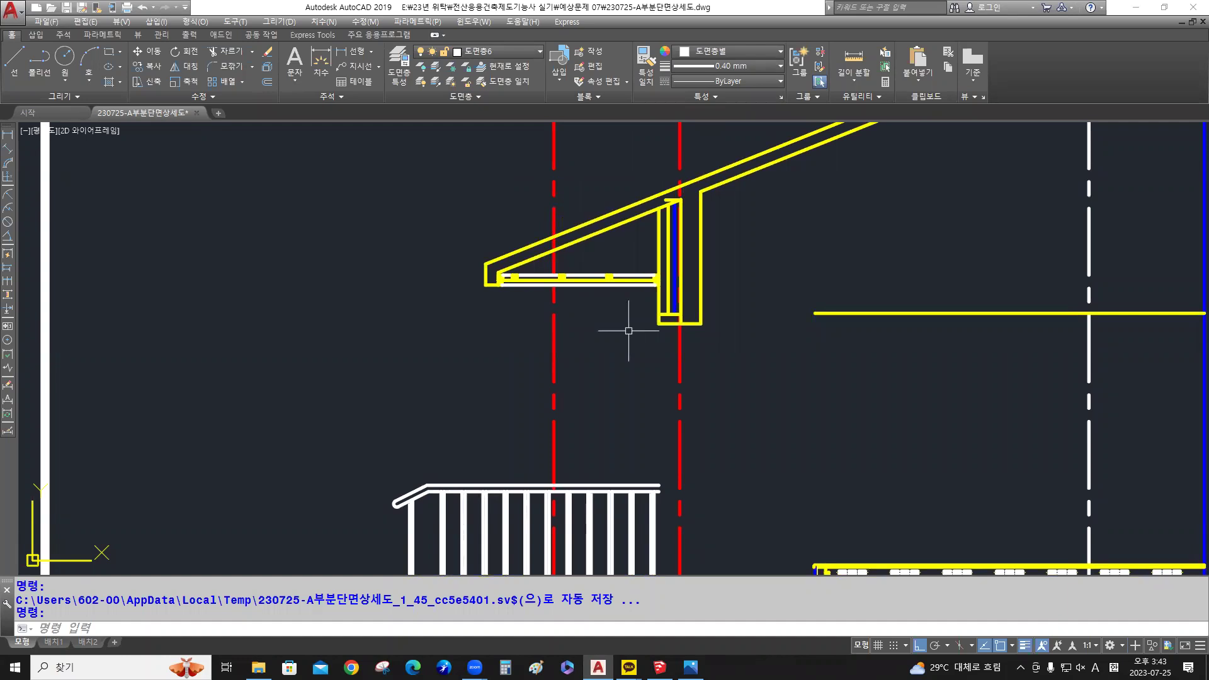
pyautogui.moveTo(628, 331); pyautogui.dragTo(640, 252, button='middle')
pyautogui.write('o')
pyautogui.press('Return')
pyautogui.write('200')
pyautogui.press('Return')
pyautogui.click(567, 296)
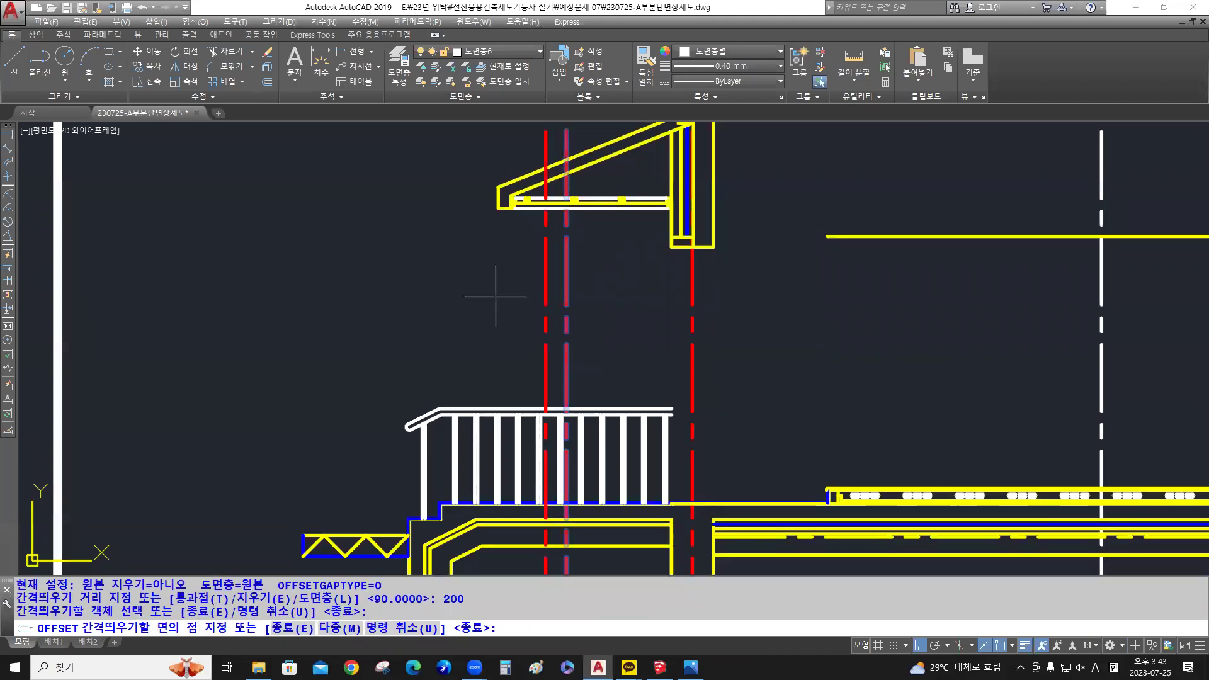
pyautogui.click(515, 281)
pyautogui.press('Return')
pyautogui.moveTo(516, 281); pyautogui.dragTo(567, 277, button='middle')
pyautogui.scroll(4, 594, 262)
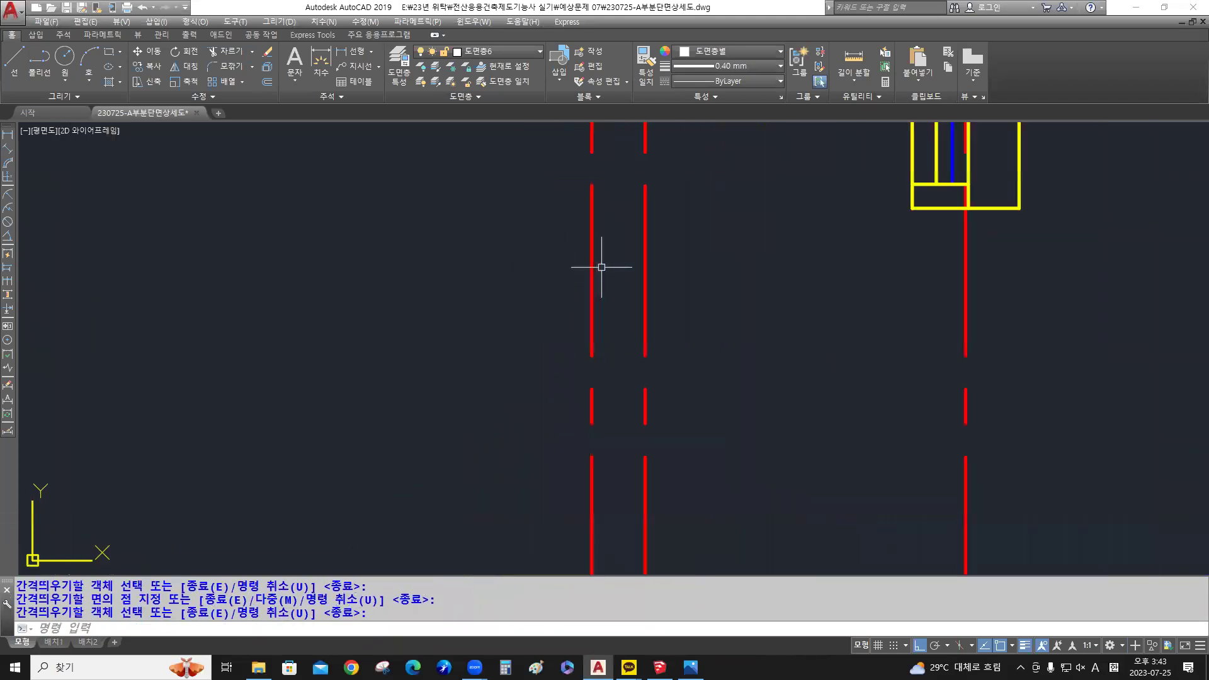
# Move the offset line outside the red centreline to layer 도면층6
pyautogui.press('Return')
pyautogui.click(591, 274)
pyautogui.scroll(-4, 540, 277)
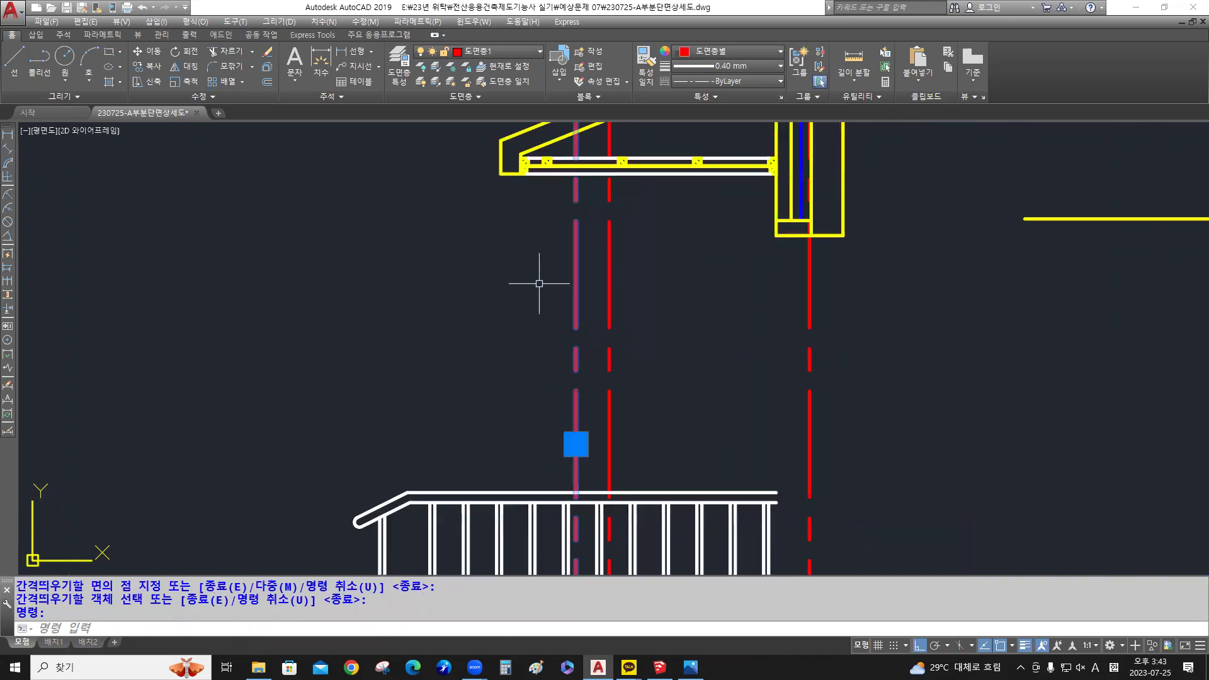
pyautogui.moveTo(534, 287); pyautogui.dragTo(537, 299, button='middle')
pyautogui.click(497, 51)
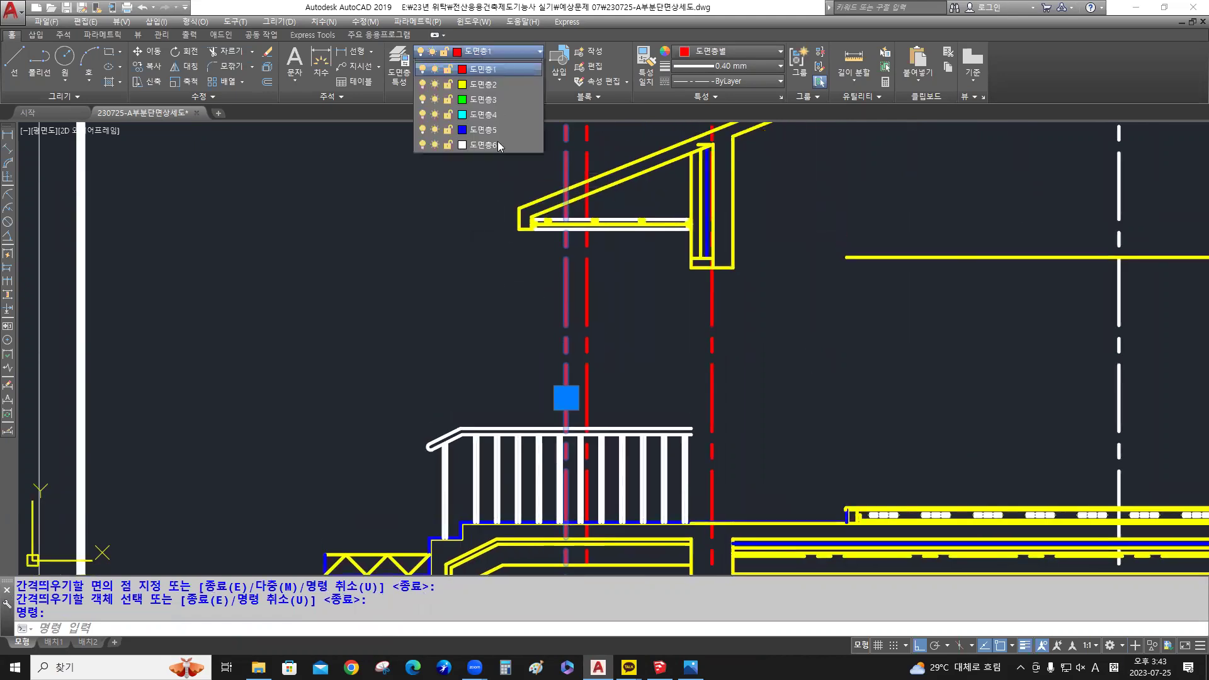
pyautogui.click(485, 173)
pyautogui.moveTo(520, 254); pyautogui.dragTo(546, 294, button='middle')
pyautogui.scroll(10, 592, 264)
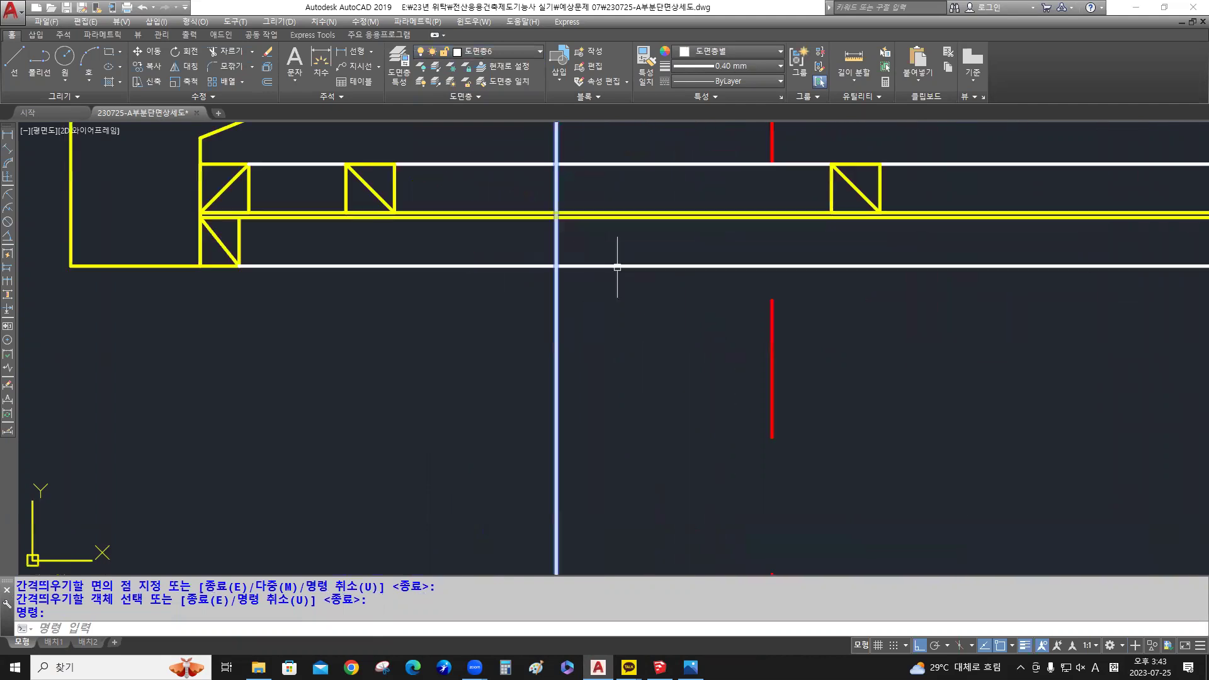
pyautogui.press('Escape')
# Trim the white vertical wall line above the soffit, using the lower batten line as the cutting edge
pyautogui.moveTo(616, 268); pyautogui.dragTo(669, 305, button='middle')
pyautogui.scroll(-2, 669, 308)
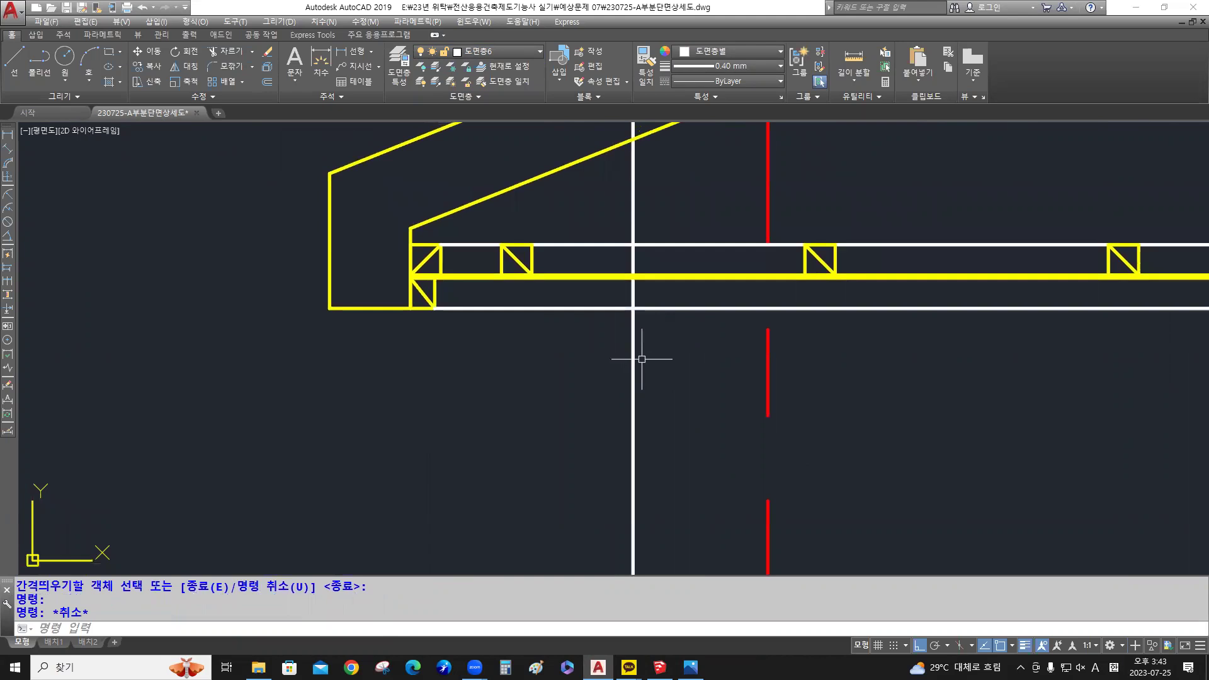
pyautogui.press('ctrl')
pyautogui.press('ctrl')
pyautogui.press('ctrl')
pyautogui.press('ctrl')
pyautogui.press('ctrl')
pyautogui.press('ctrl')
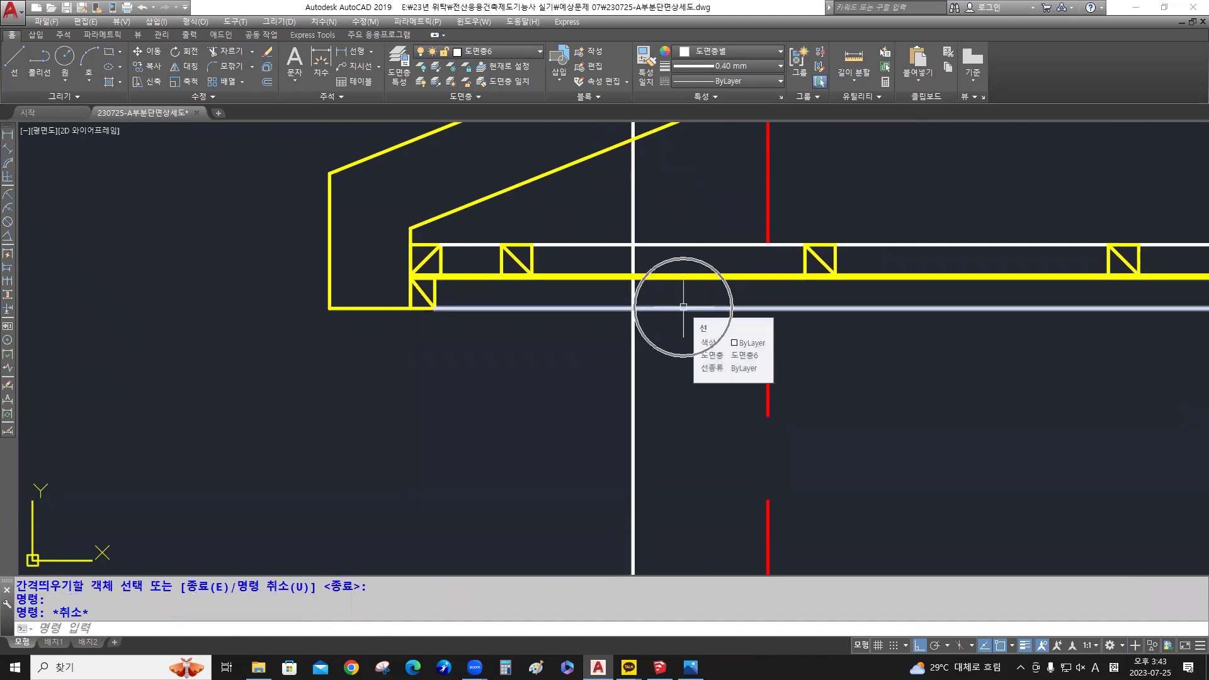
pyautogui.press('ctrl')
pyautogui.write('tr')
pyautogui.press('Return')
pyautogui.click(683, 307)
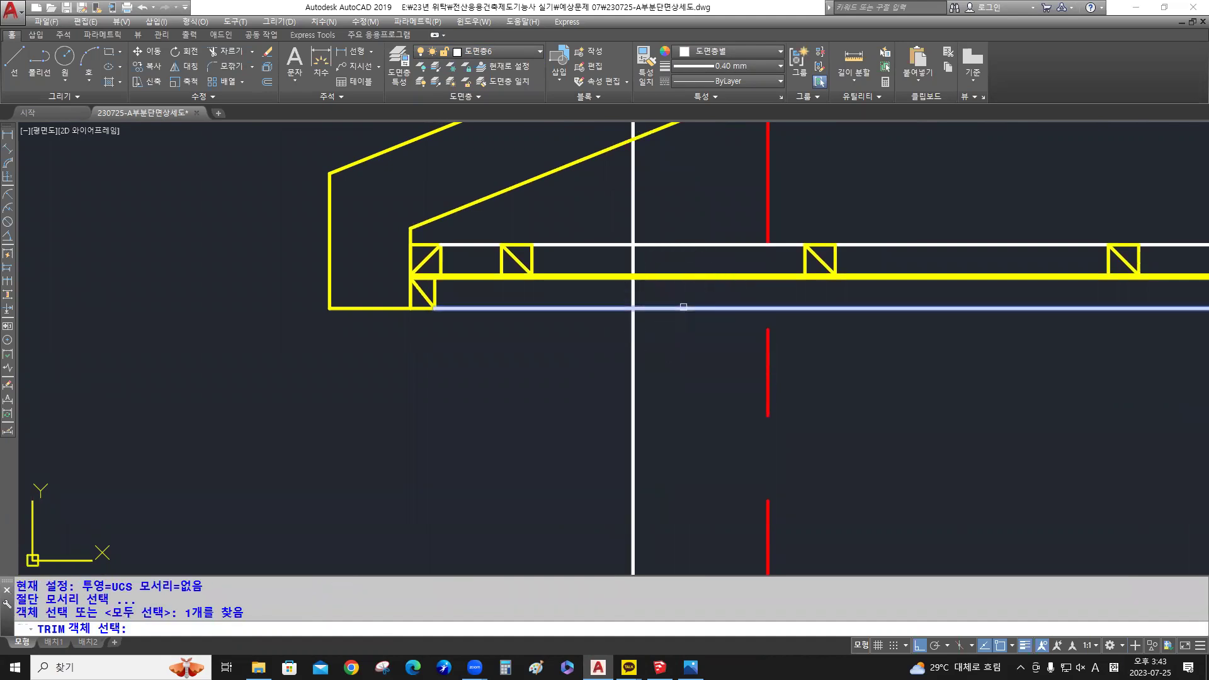
pyautogui.press('Return')
pyautogui.click(632, 208)
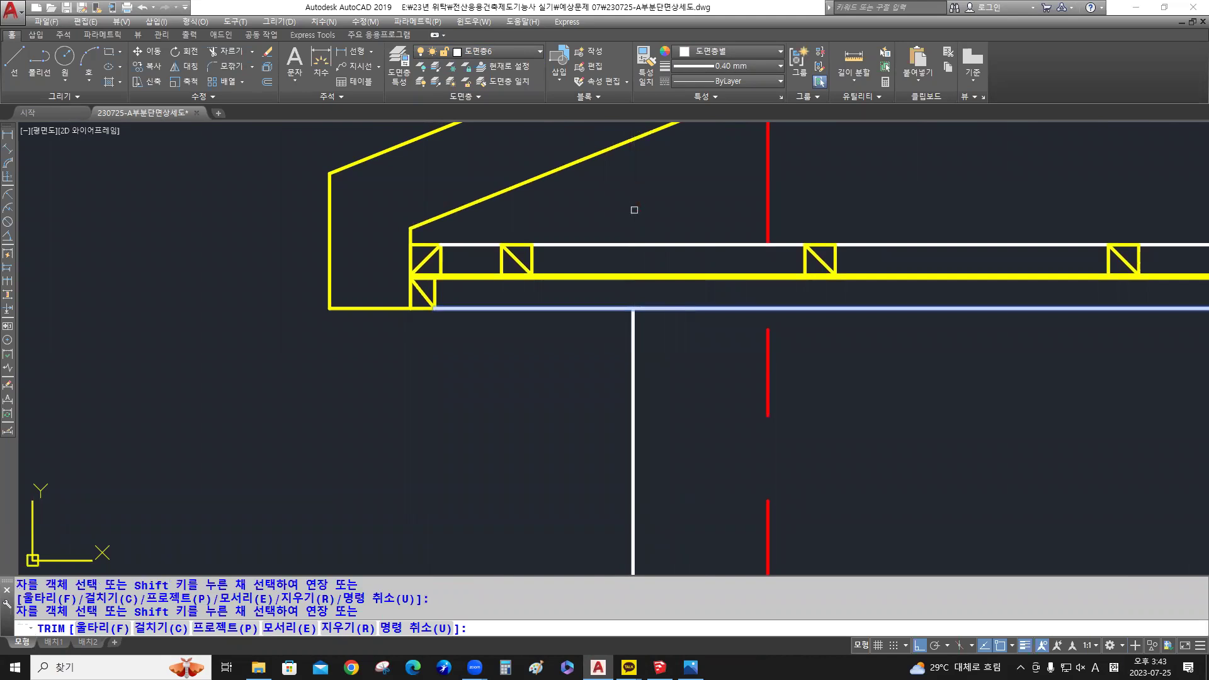
pyautogui.press('Return')
pyautogui.press('ctrl')
pyautogui.press('ctrl')
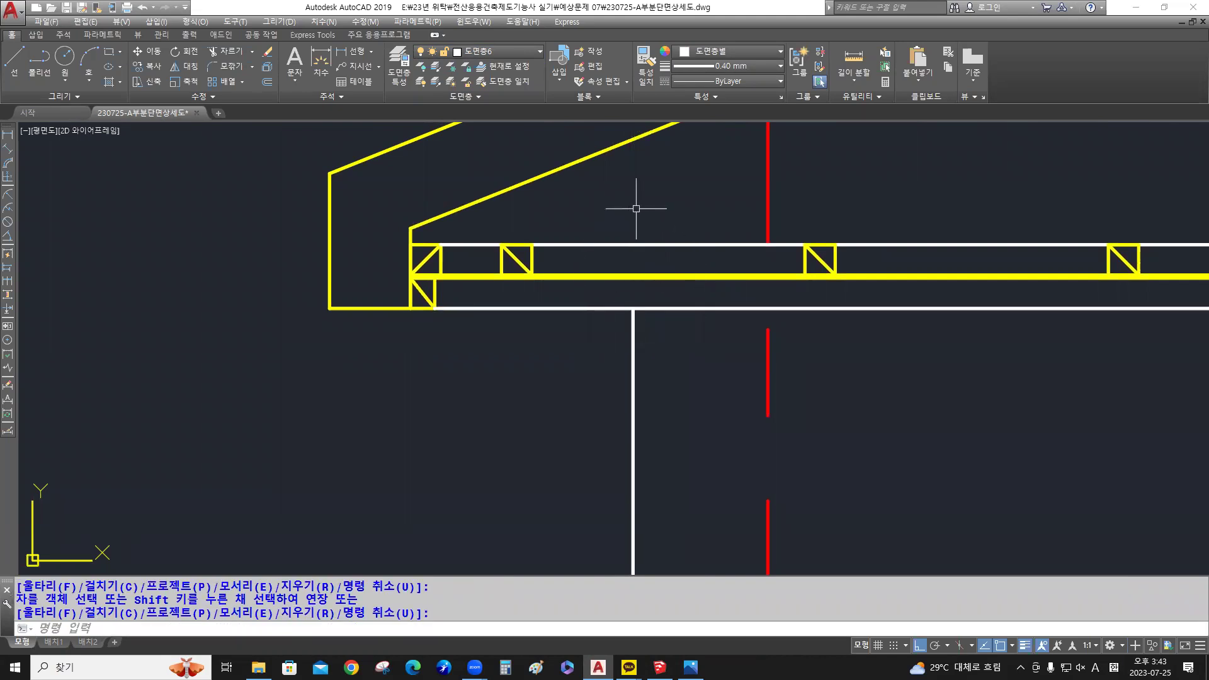
pyautogui.press('ctrl')
pyautogui.press('ctrl')
# Reduce the terrace railing's baluster array to 5 columns, ending it at the white vertical wall line
pyautogui.scroll(-2, 631, 272)
pyautogui.moveTo(632, 372); pyautogui.dragTo(661, 165, button='middle')
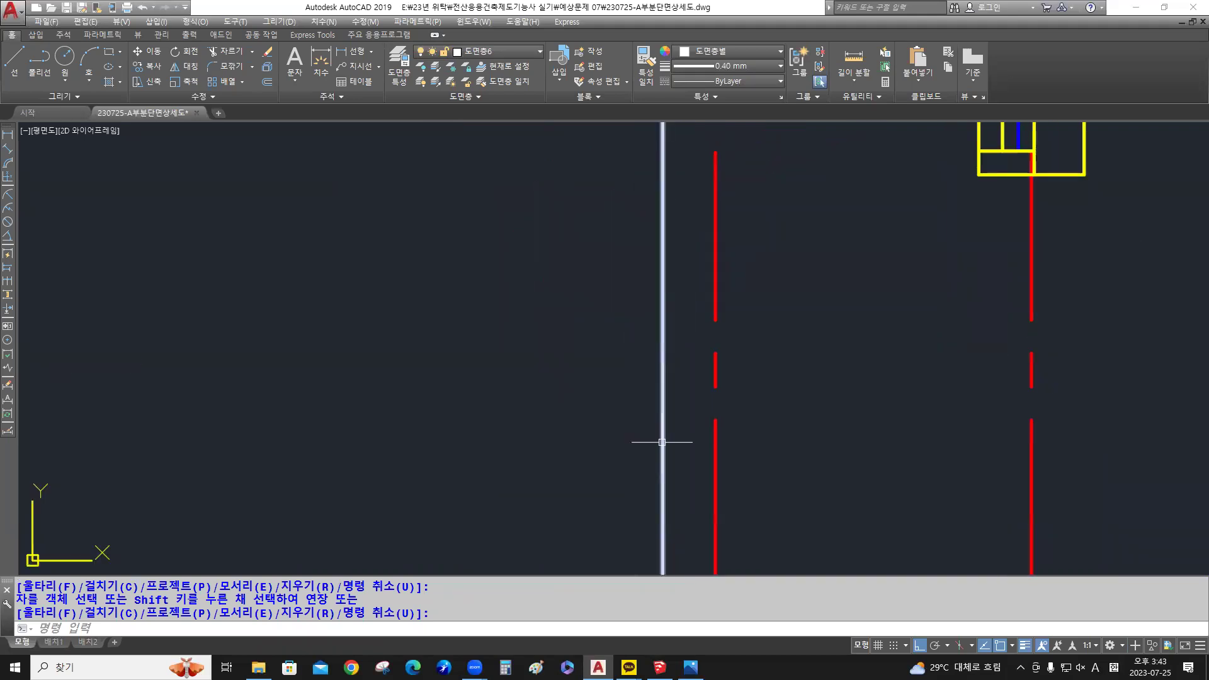
pyautogui.moveTo(655, 490); pyautogui.dragTo(650, 331, button='middle')
pyautogui.moveTo(659, 405); pyautogui.dragTo(646, 257, button='middle')
pyautogui.scroll(4, 651, 289)
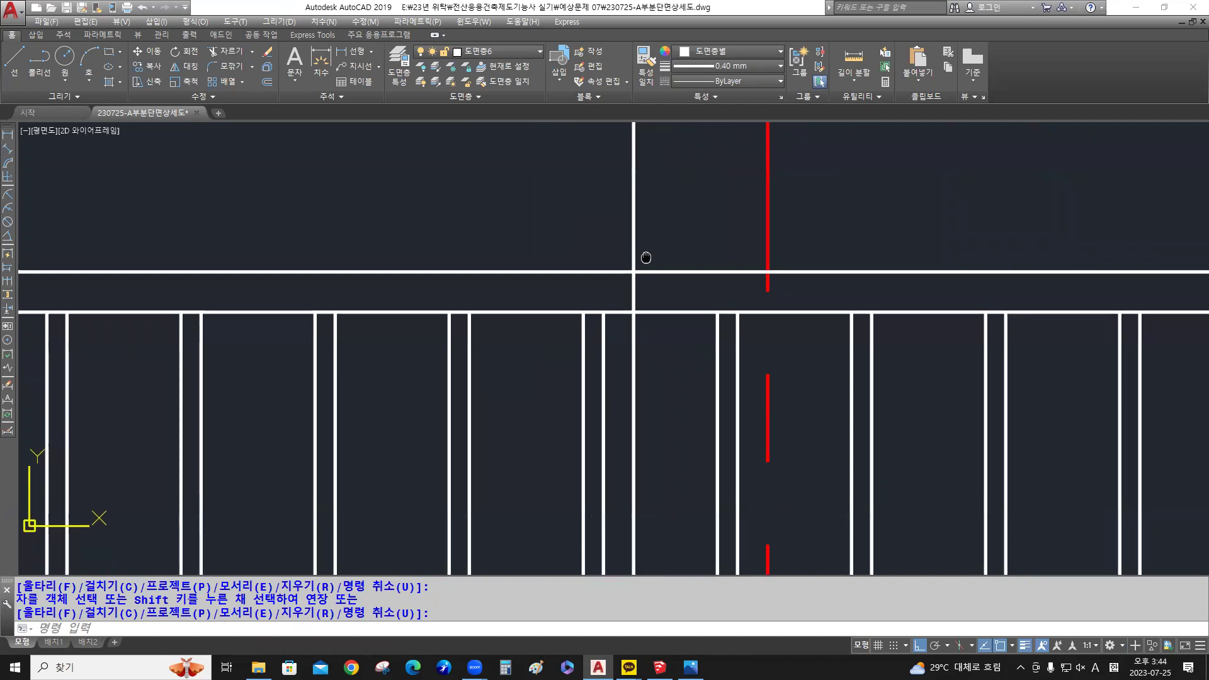
pyautogui.scroll(-2, 642, 256)
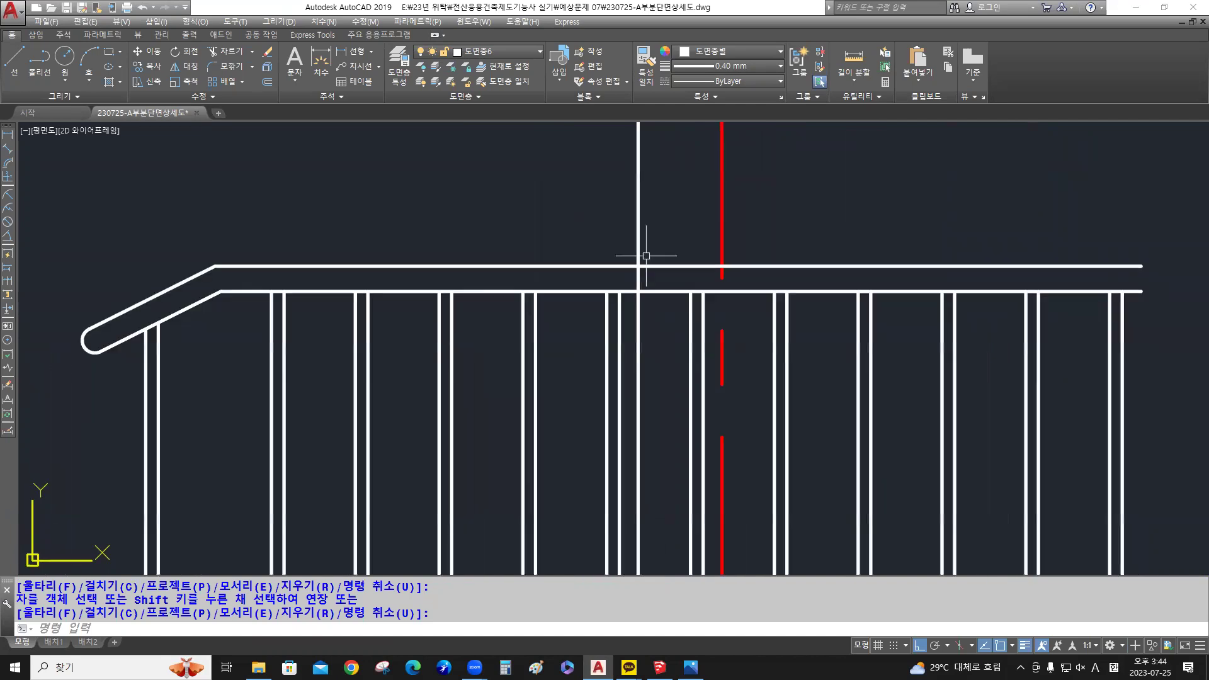
pyautogui.scroll(-2, 658, 327)
pyautogui.moveTo(658, 334); pyautogui.dragTo(626, 297, button='middle')
pyautogui.scroll(-2, 725, 311)
pyautogui.moveTo(737, 314); pyautogui.dragTo(713, 334, button='middle')
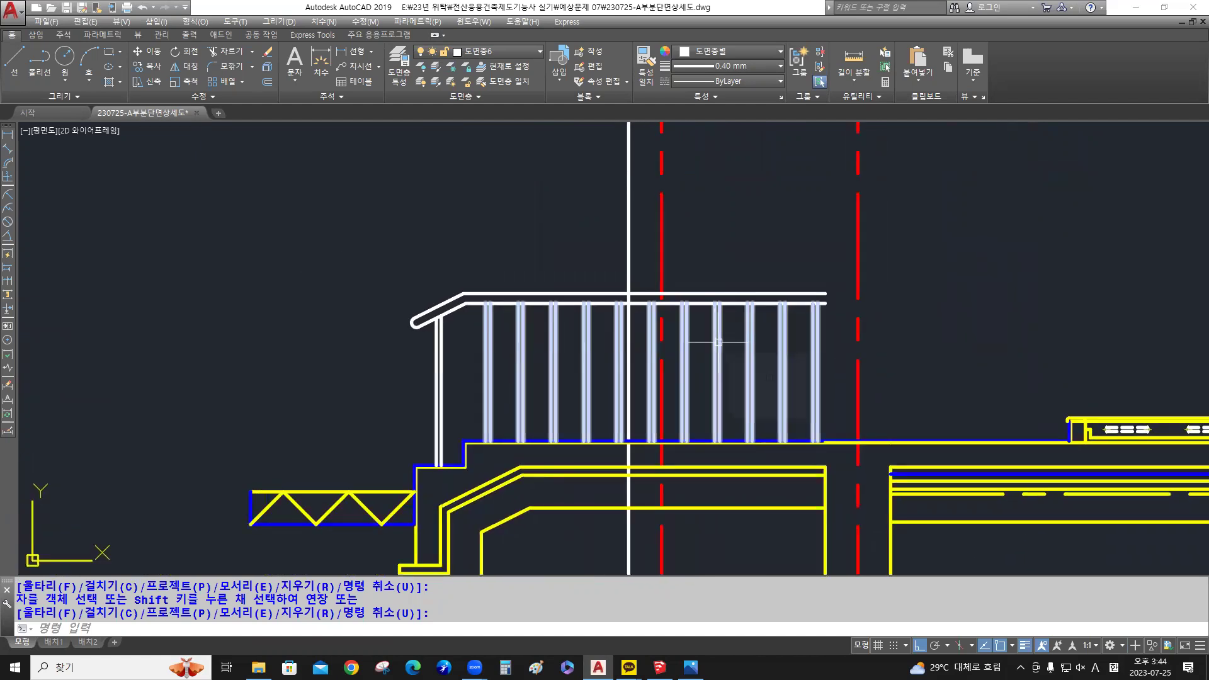
pyautogui.click(717, 342)
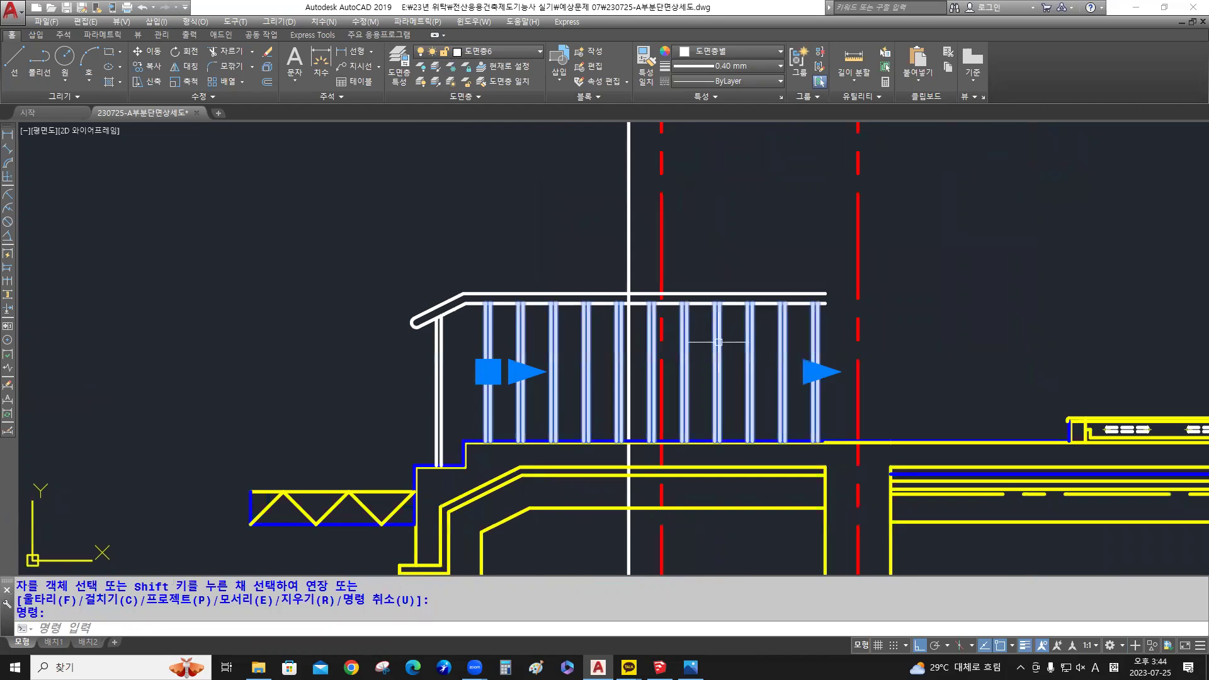
pyautogui.moveTo(815, 385)
pyautogui.click(843, 409)
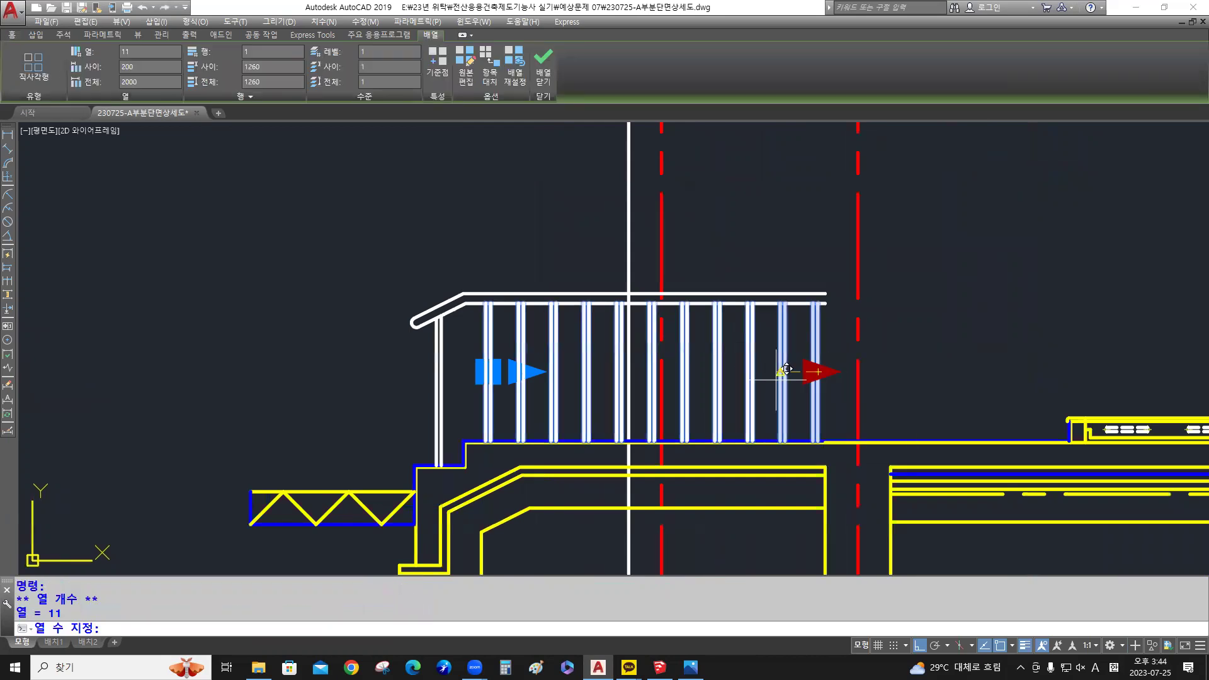
pyautogui.click(625, 368)
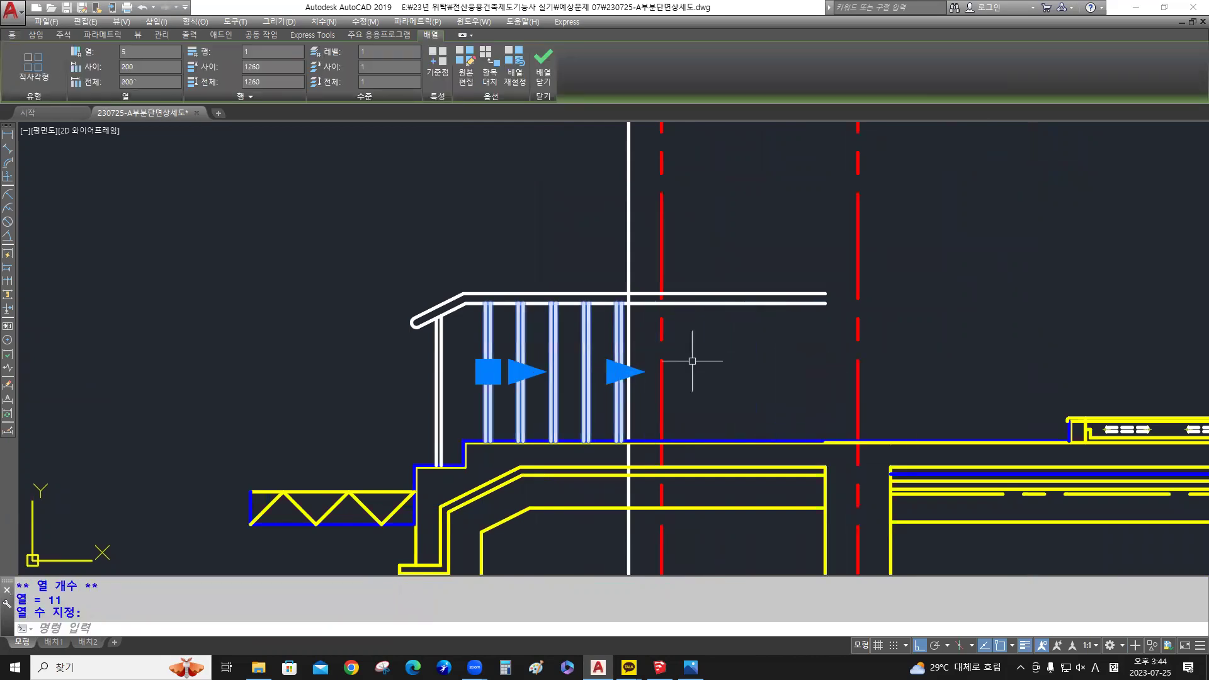
pyautogui.press('Escape')
pyautogui.scroll(2, 658, 358)
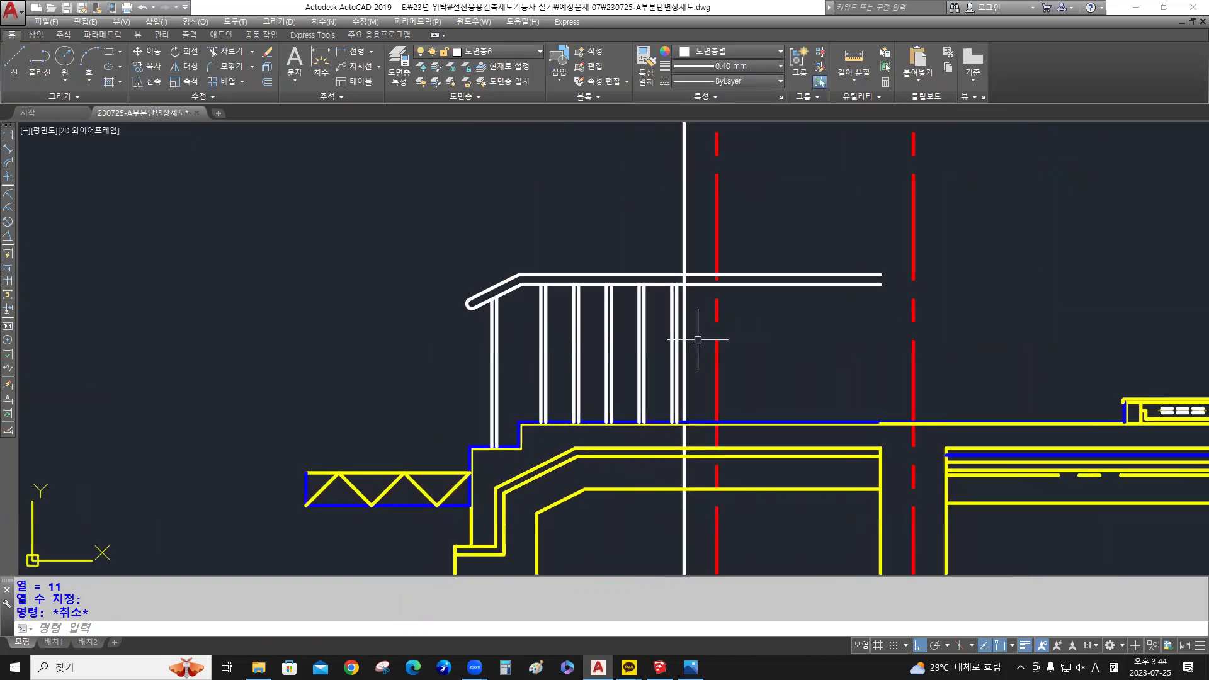
# Trim the terrace handrail lines beyond the white vertical wall line, using the wall line as the cutting edge
pyautogui.moveTo(695, 342); pyautogui.dragTo(682, 350, button='middle')
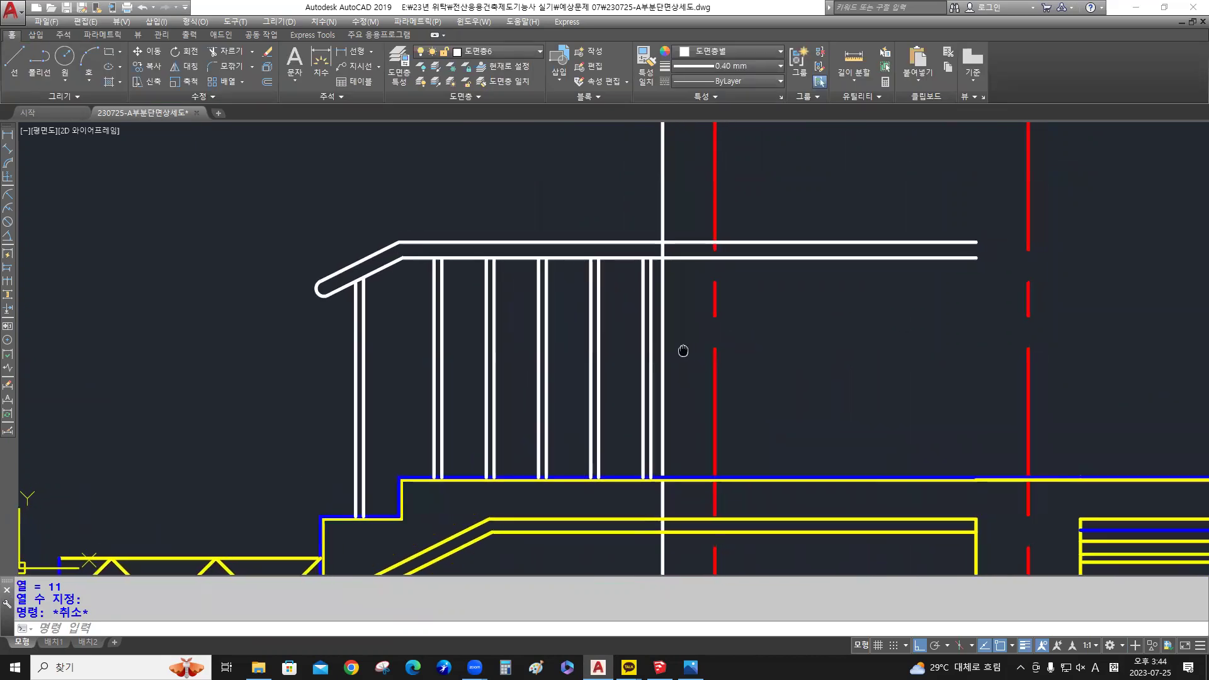
pyautogui.write('tr')
pyautogui.press('Return')
pyautogui.click(662, 296)
pyautogui.press('Return')
pyautogui.click(878, 291)
pyautogui.click(814, 203)
pyautogui.press('Return')
pyautogui.moveTo(758, 364); pyautogui.dragTo(729, 258, button='middle')
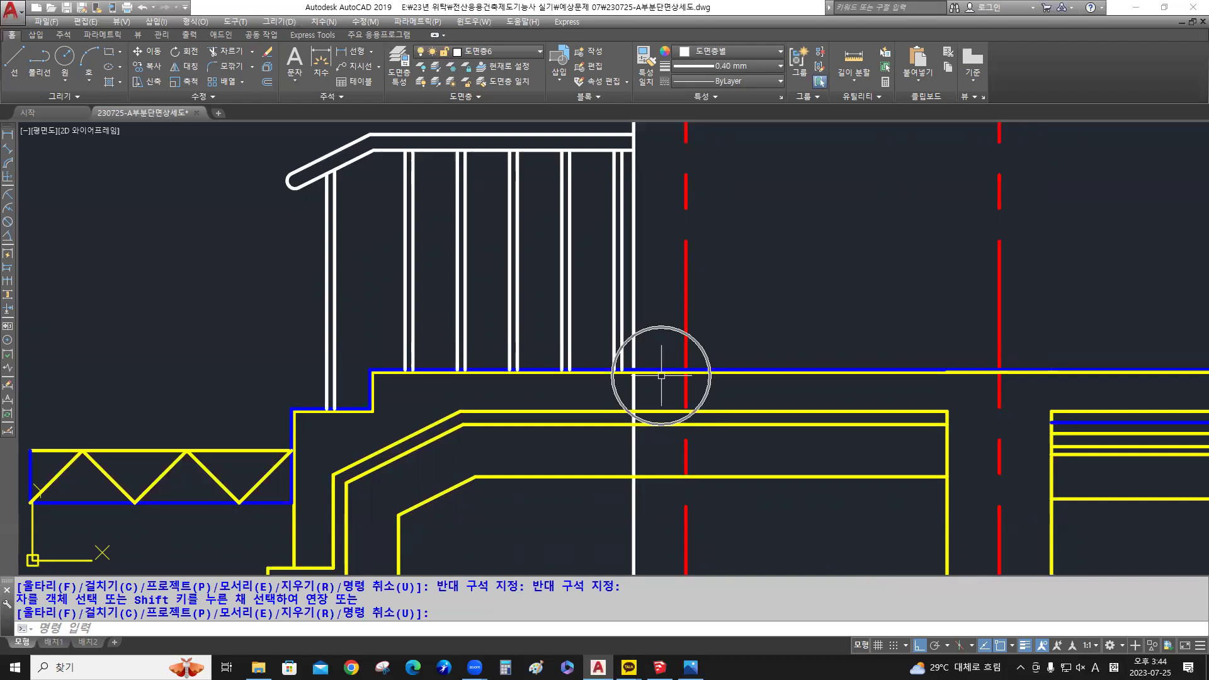
# Trim the white vertical wall line below the terrace, using the blue floor finish line as the cutting edge
pyautogui.scroll(6, 638, 374)
pyautogui.moveTo(635, 360); pyautogui.dragTo(685, 250, button='middle')
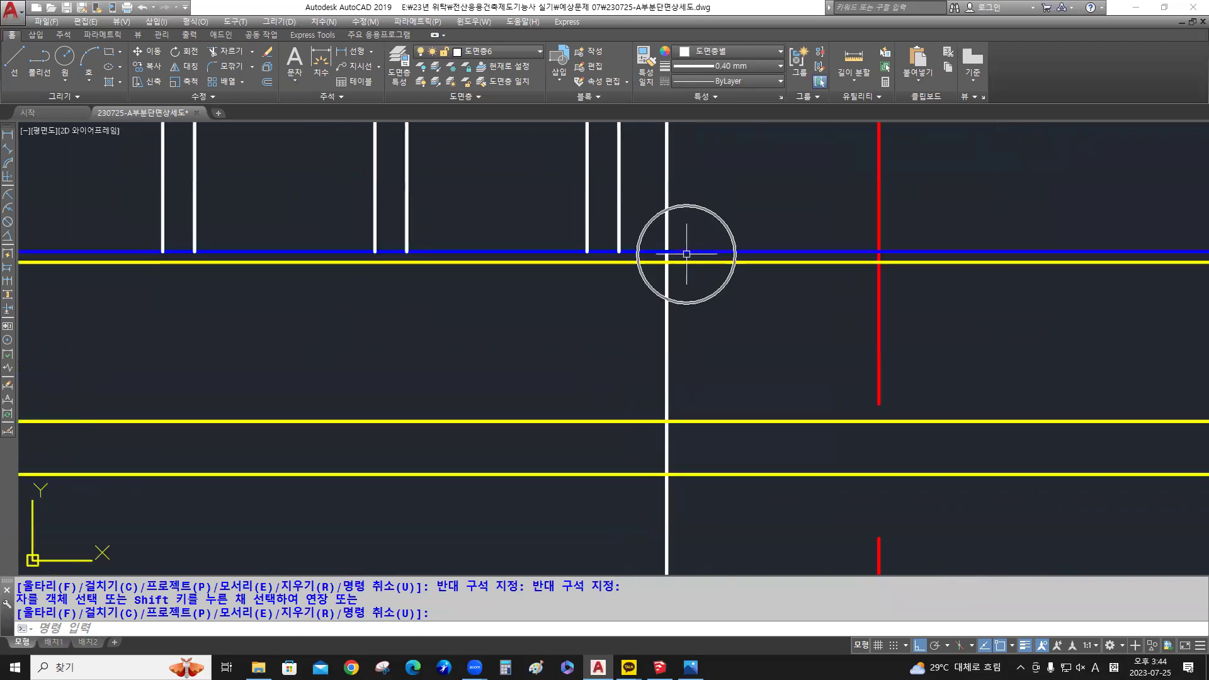
pyautogui.write('tr')
pyautogui.press('Return')
pyautogui.click(686, 254)
pyautogui.press('Return')
pyautogui.click(685, 323)
pyautogui.click(626, 363)
pyautogui.press('Return')
pyautogui.scroll(-5, 635, 353)
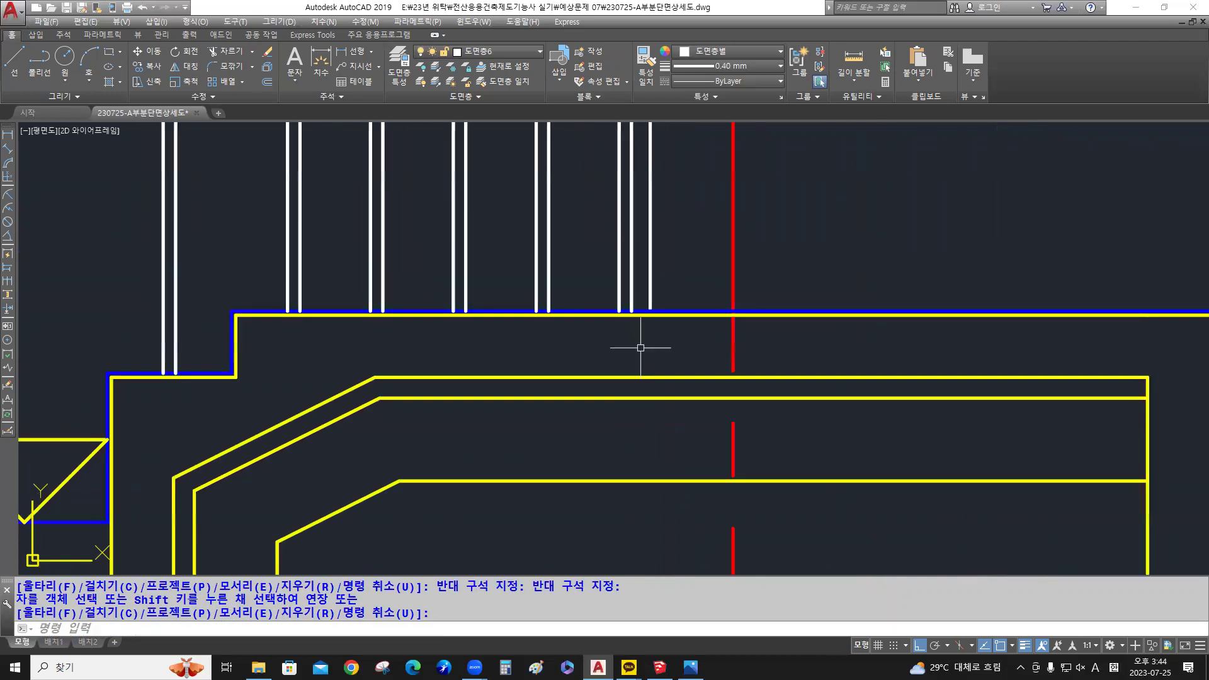
# Examine the trimmed railing and wall line together with the terrace steps and the eaves above
pyautogui.moveTo(669, 259); pyautogui.dragTo(697, 430, button='middle')
pyautogui.scroll(-2, 707, 387)
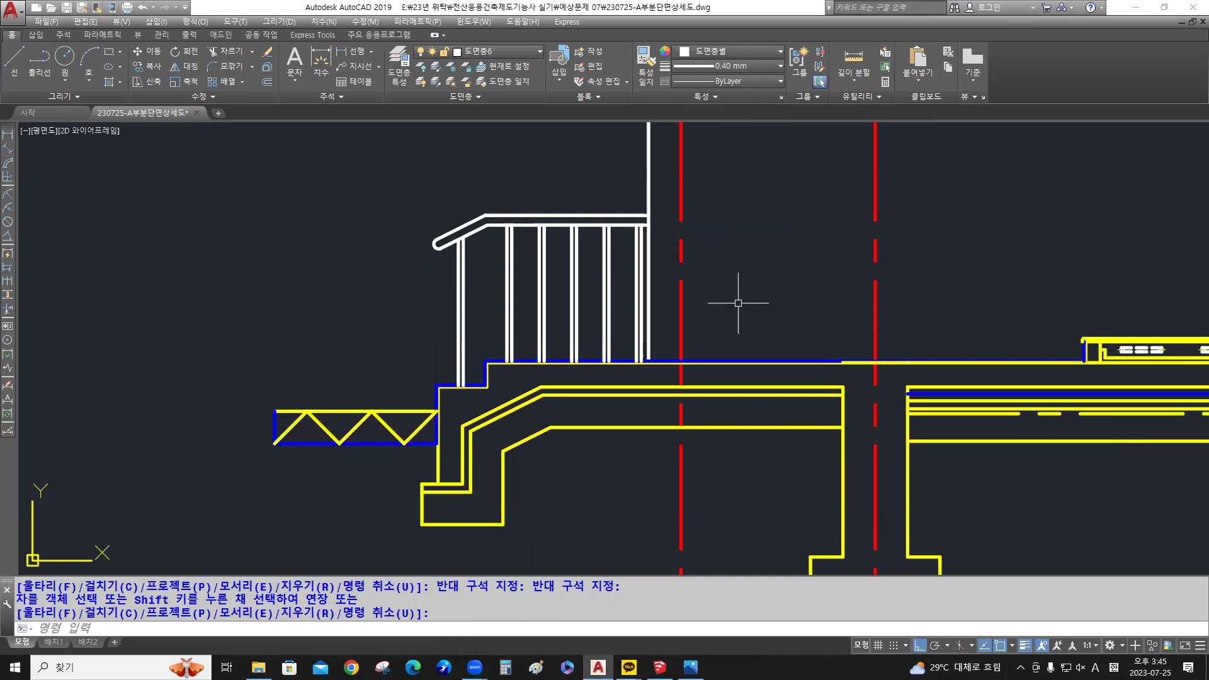
pyautogui.scroll(-2, 738, 303)
pyautogui.moveTo(733, 308); pyautogui.dragTo(693, 375, button='middle')
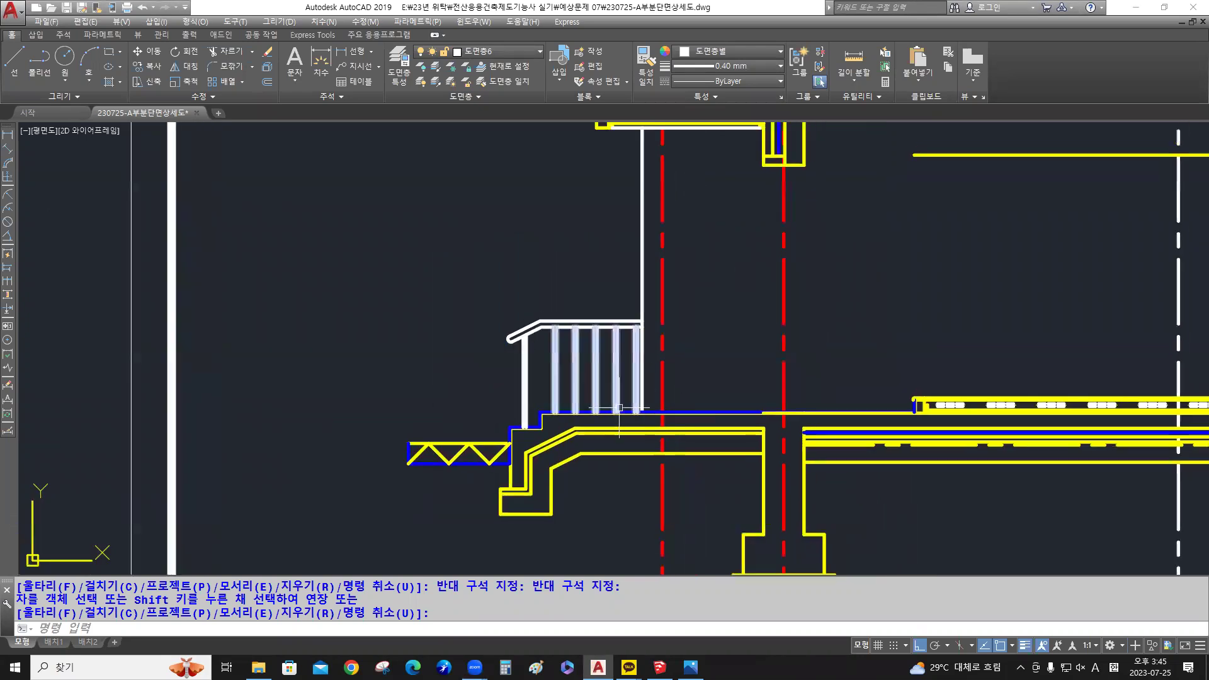
pyautogui.scroll(4, 620, 408)
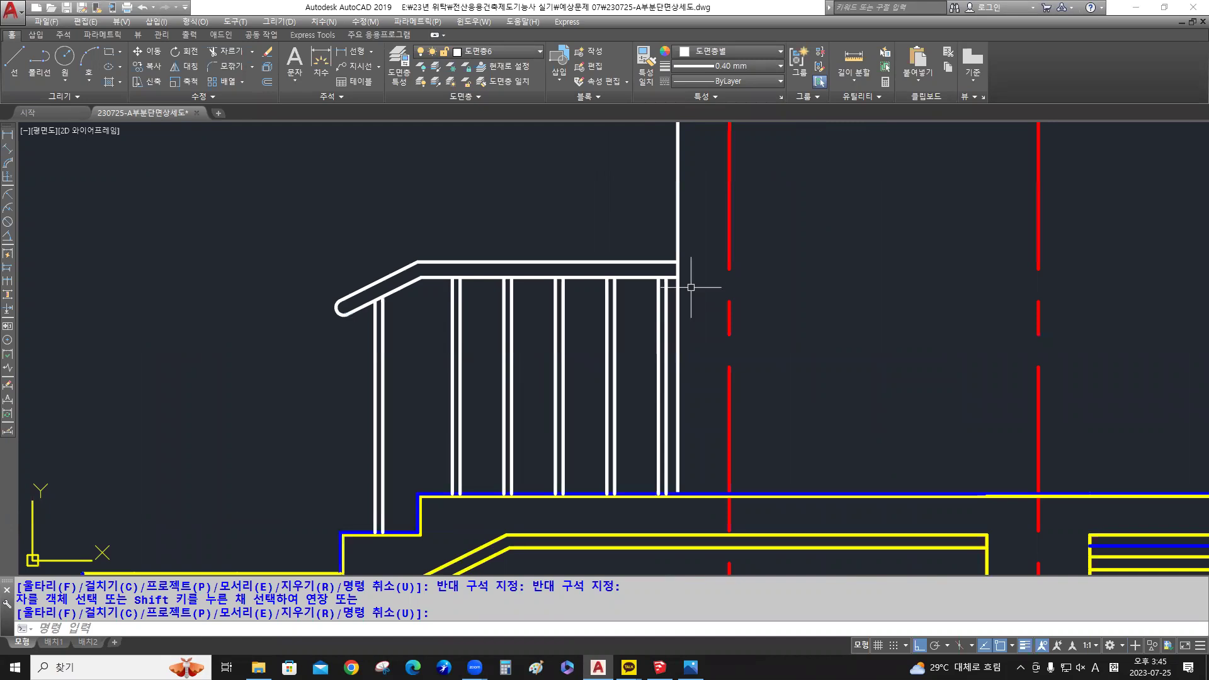
pyautogui.scroll(-4, 691, 287)
pyautogui.moveTo(685, 268)
pyautogui.mouseDown(button='middle')
pyautogui.moveTo(673, 336)
pyautogui.moveTo(635, 383)
pyautogui.mouseUp(button='middle')
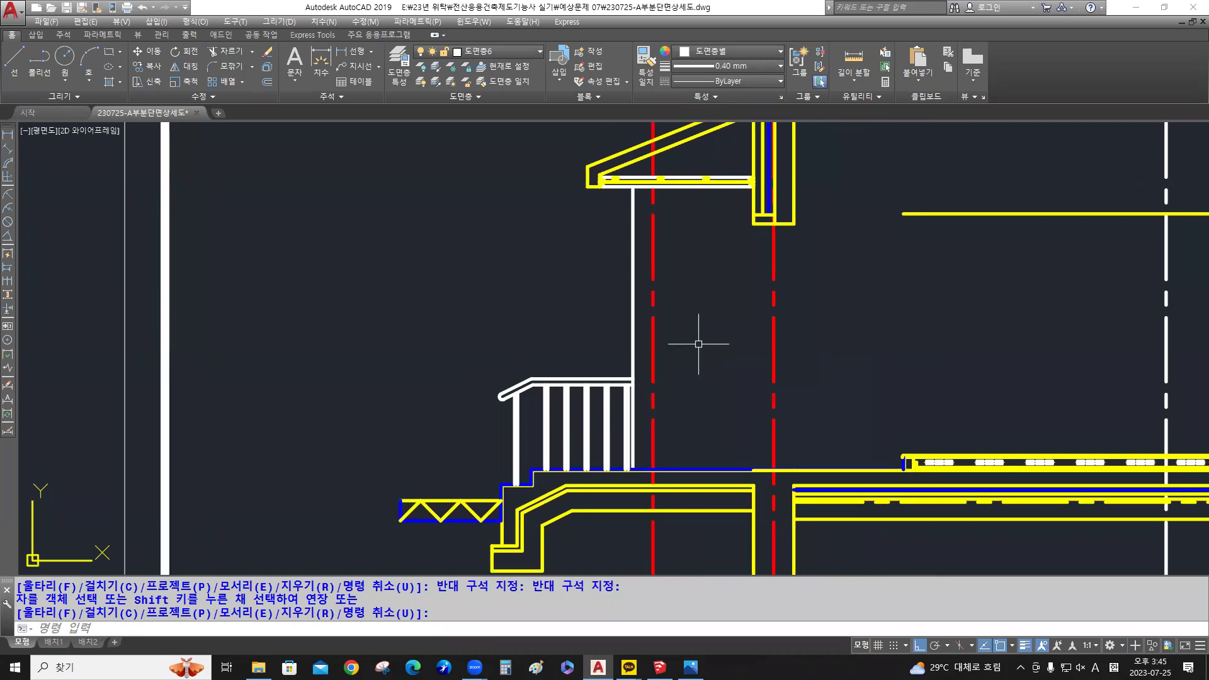
pyautogui.scroll(3, 534, 483)
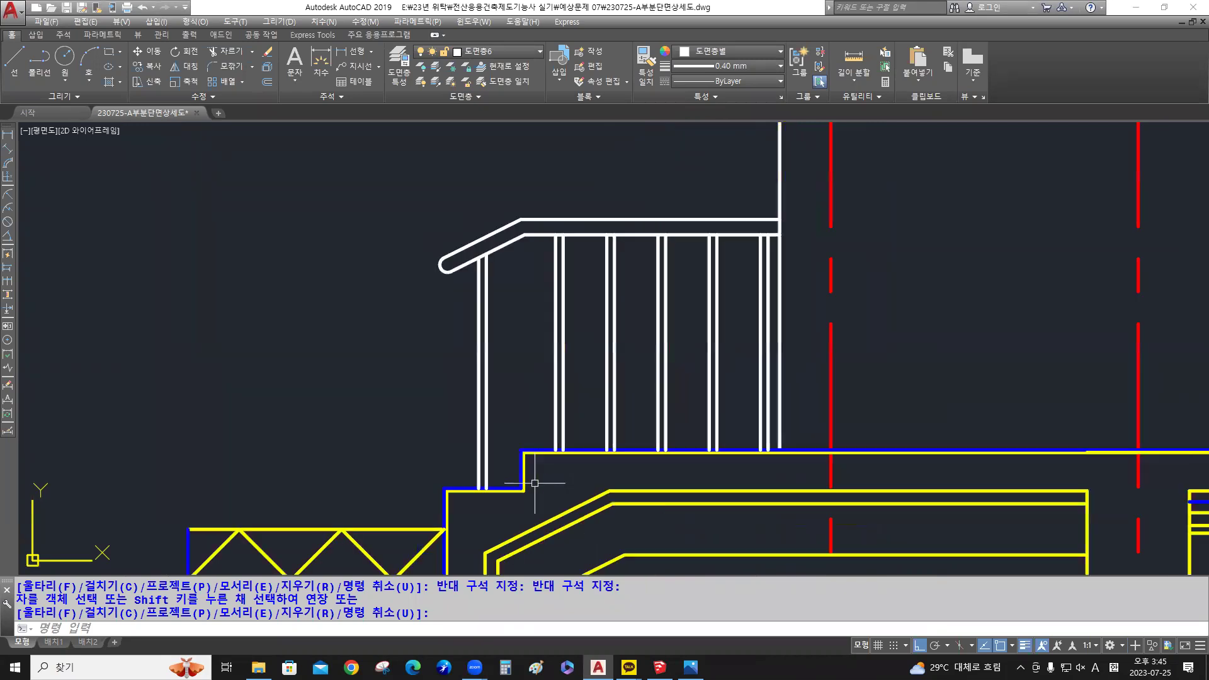
pyautogui.moveTo(534, 483); pyautogui.dragTo(466, 410, button='middle')
pyautogui.scroll(-4, 466, 410)
pyautogui.moveTo(554, 321); pyautogui.dragTo(538, 488, button='middle')
pyautogui.scroll(-2, 589, 372)
pyautogui.moveTo(589, 373)
pyautogui.mouseDown(button='middle')
pyautogui.moveTo(504, 370)
pyautogui.moveTo(520, 395)
pyautogui.mouseUp(button='middle')
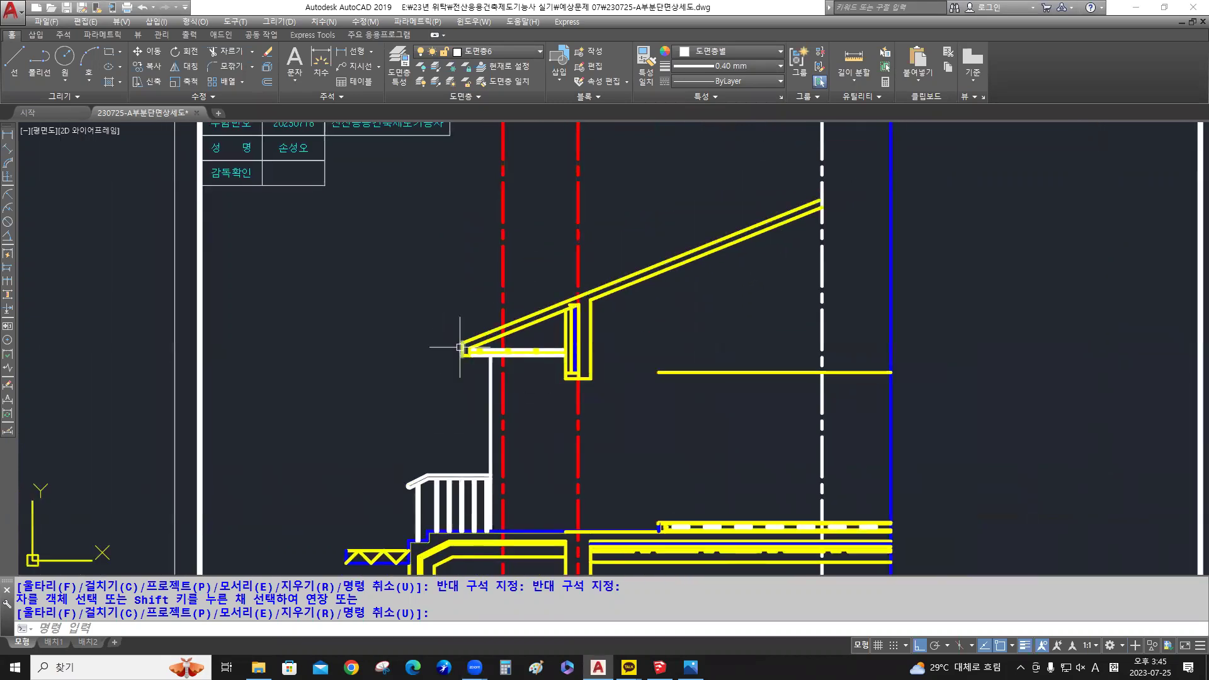
# Offset the eaves end's bottom edge and vertical end face outward by 10
pyautogui.scroll(4, 463, 356)
pyautogui.moveTo(449, 359)
pyautogui.mouseDown(button='middle')
pyautogui.moveTo(507, 338)
pyautogui.moveTo(539, 404)
pyautogui.mouseUp(button='middle')
pyautogui.scroll(2, 507, 338)
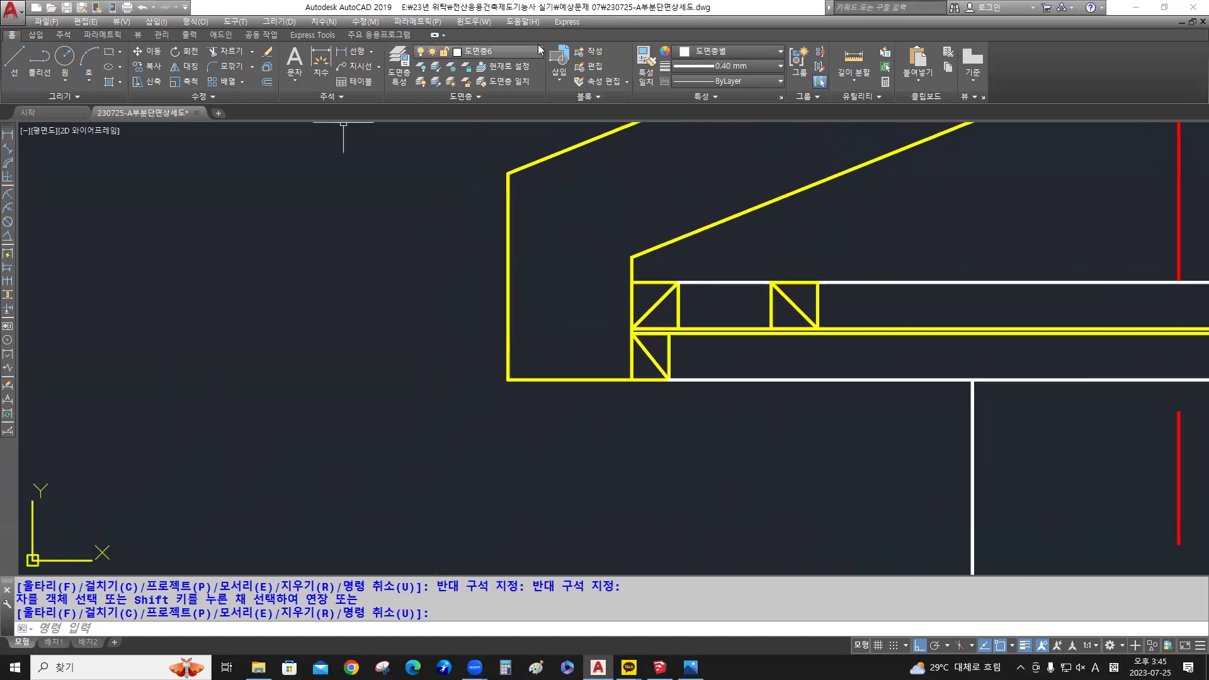
pyautogui.write('o')
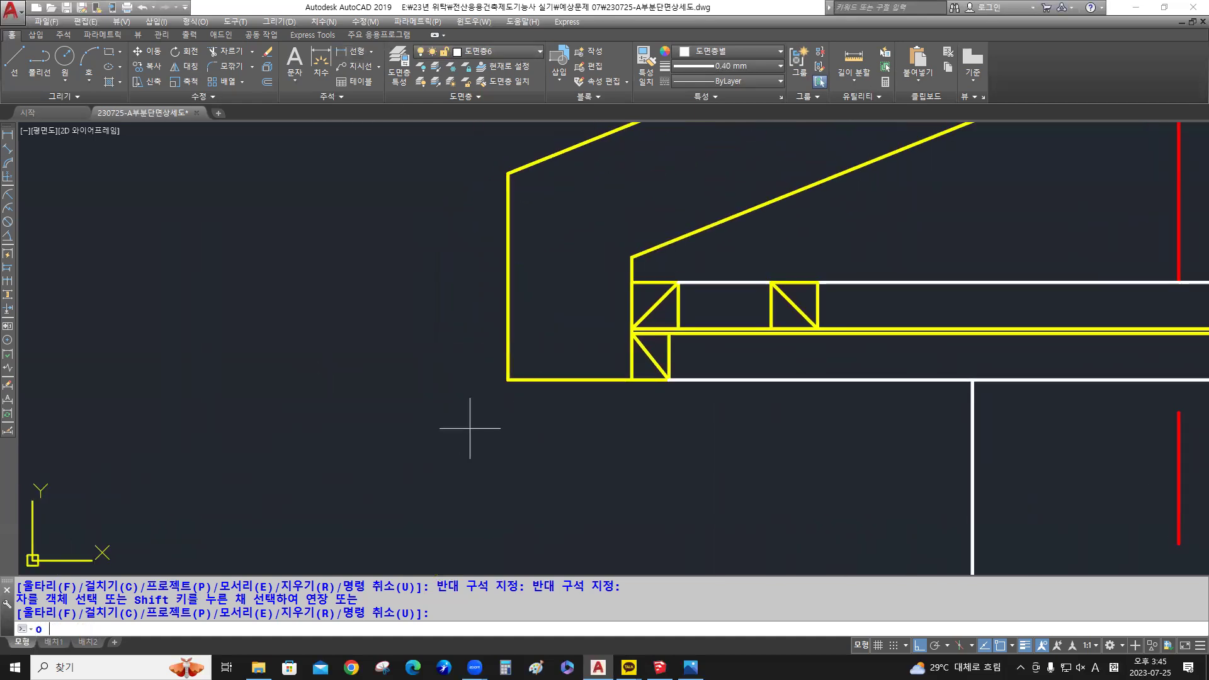
pyautogui.press('Return')
pyautogui.write('10')
pyautogui.press('Return')
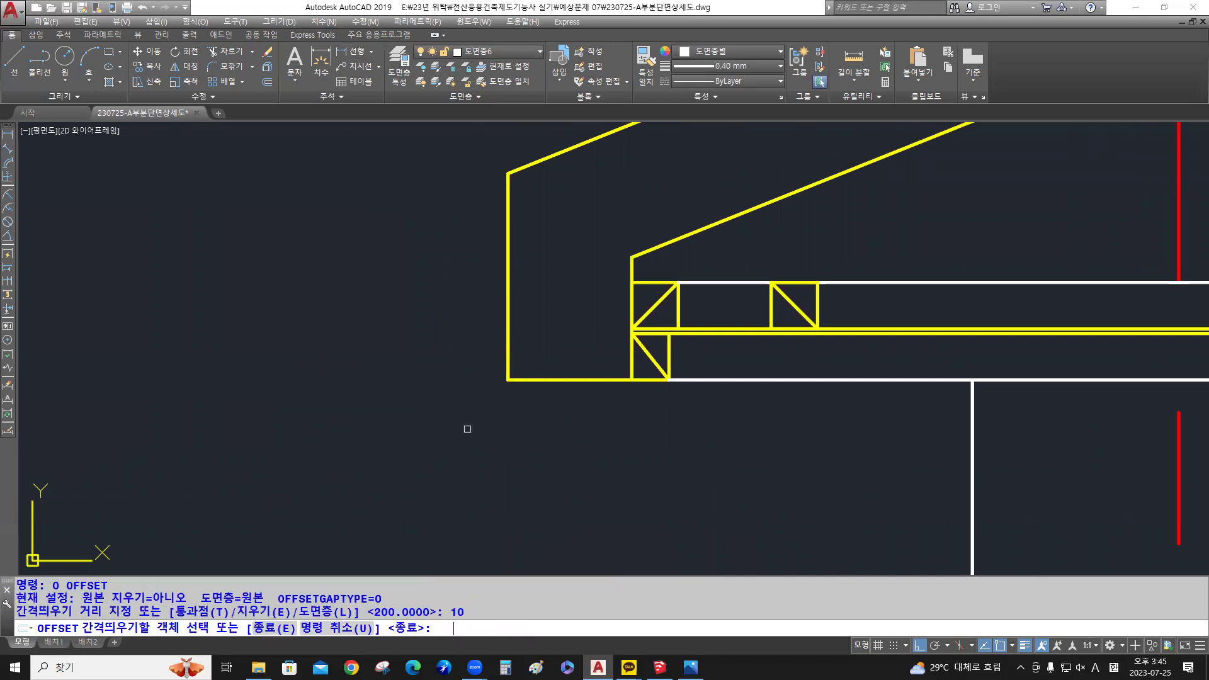
pyautogui.click(540, 379)
pyautogui.click(553, 451)
pyautogui.click(508, 341)
pyautogui.click(418, 342)
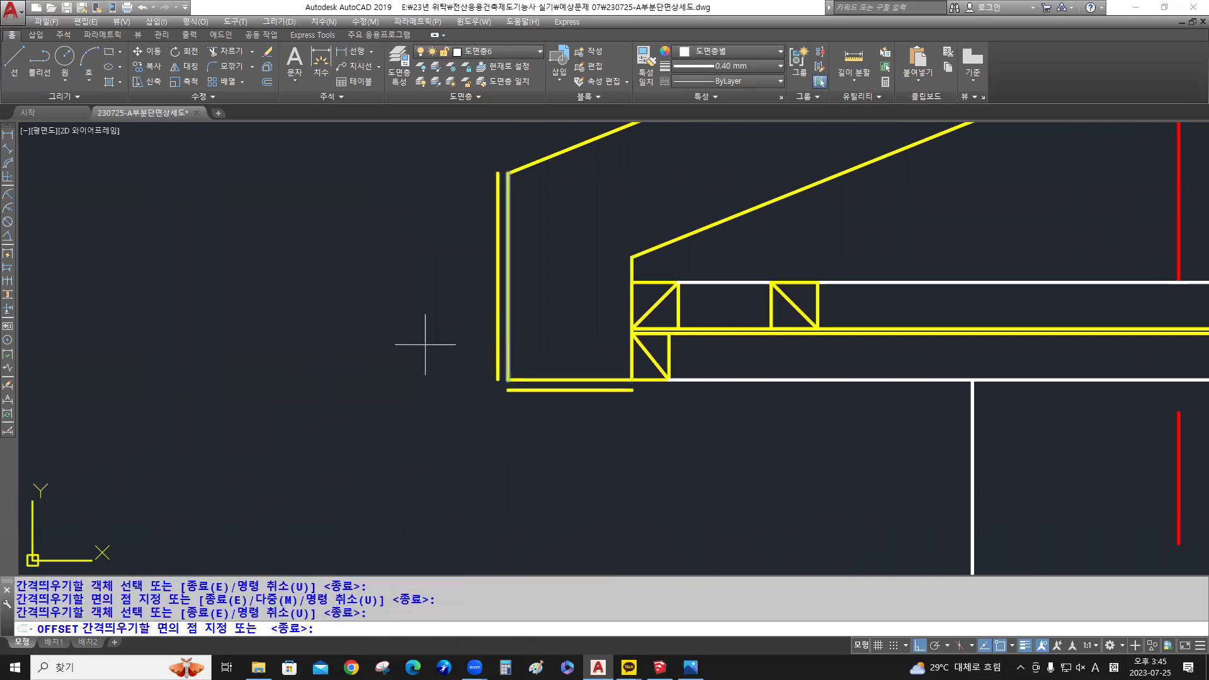
# Offset the upper roof slope line outward twice at a spacing of 10
pyautogui.moveTo(573, 233); pyautogui.dragTo(446, 370, button='middle')
pyautogui.click(461, 277)
pyautogui.click(418, 238)
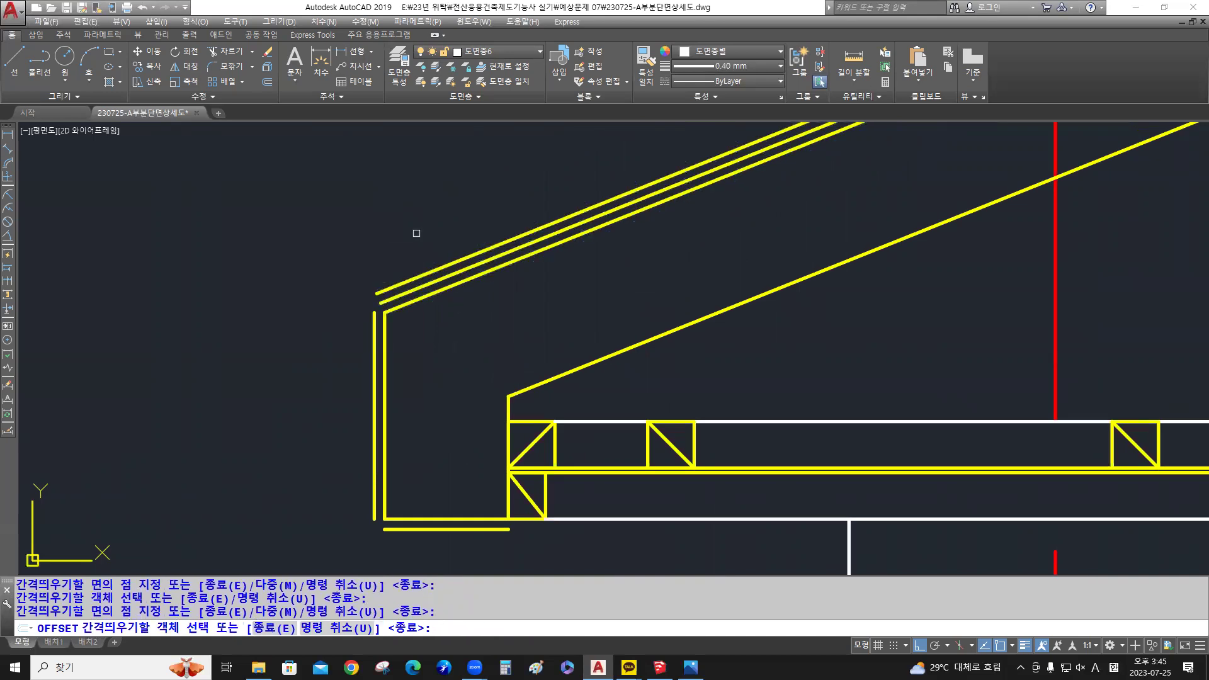
pyautogui.press('Return')
# Change the linetype of the middle offset line above the roof slope to HIDDEN
pyautogui.moveTo(512, 305); pyautogui.dragTo(598, 238, button='middle')
pyautogui.scroll(2, 537, 277)
pyautogui.moveTo(537, 277); pyautogui.dragTo(579, 239, button='middle')
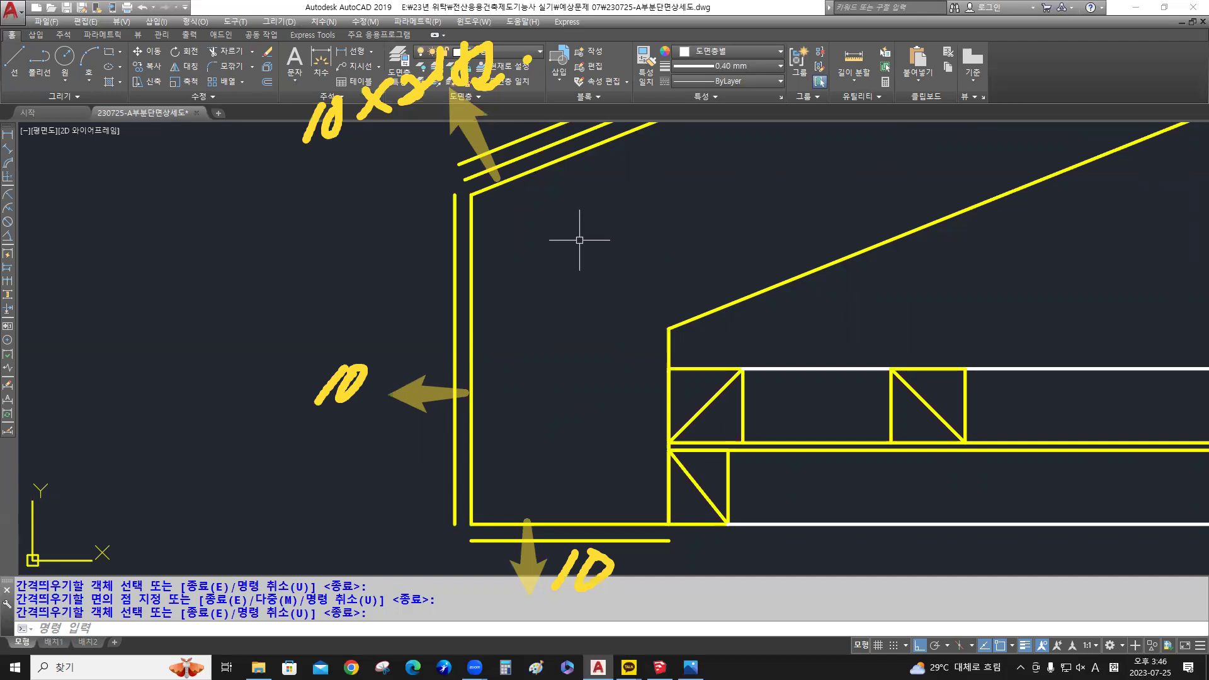
pyautogui.press('Return')
pyautogui.click(527, 153)
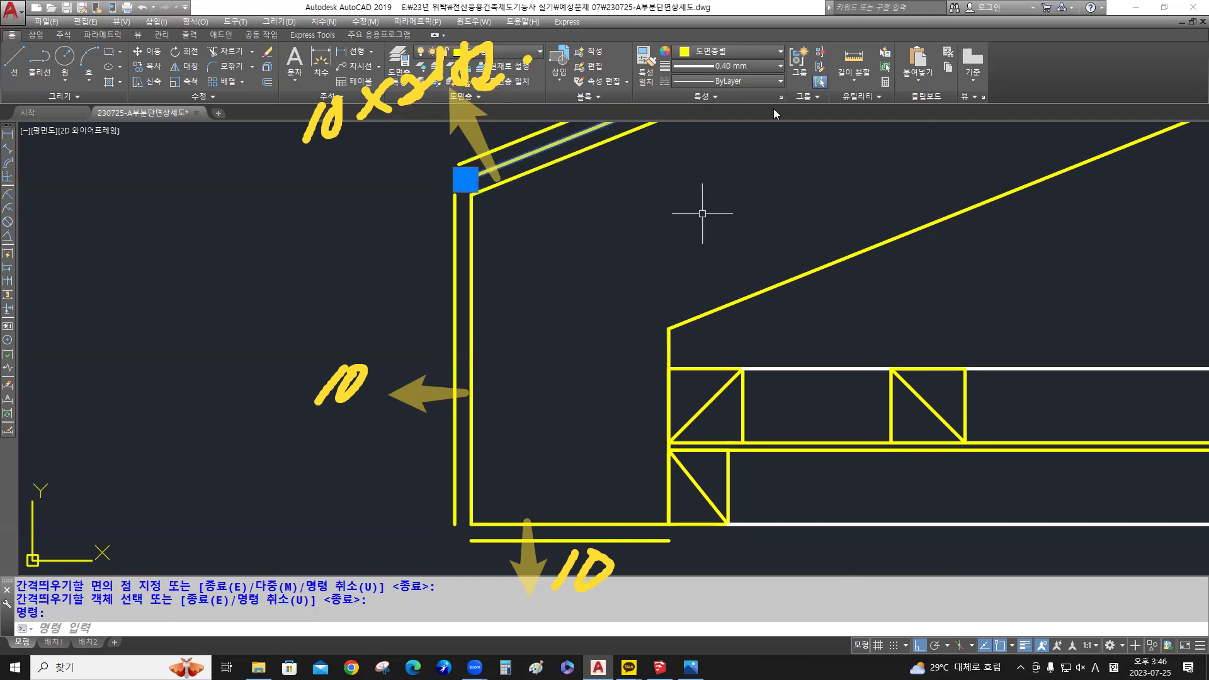
pyautogui.click(744, 80)
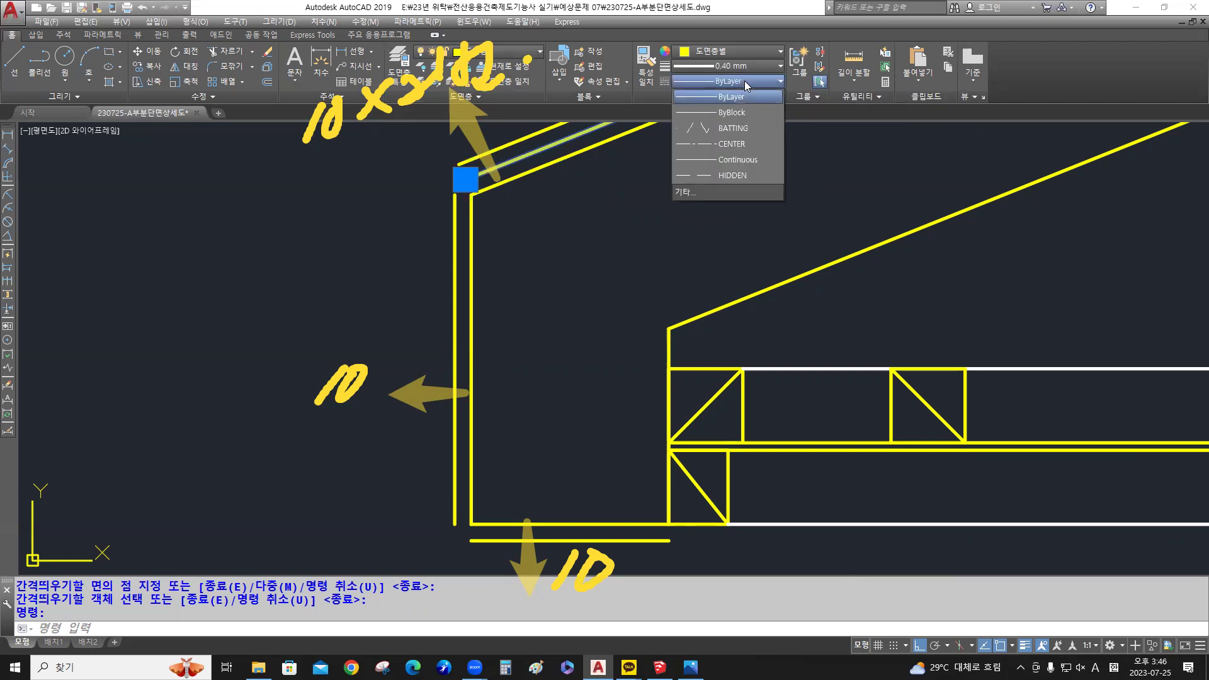
pyautogui.click(730, 174)
pyautogui.scroll(-3, 654, 195)
pyautogui.moveTo(648, 197)
pyautogui.mouseDown(button='middle')
pyautogui.moveTo(642, 216)
pyautogui.moveTo(594, 232)
pyautogui.moveTo(536, 231)
pyautogui.mouseUp(button='middle')
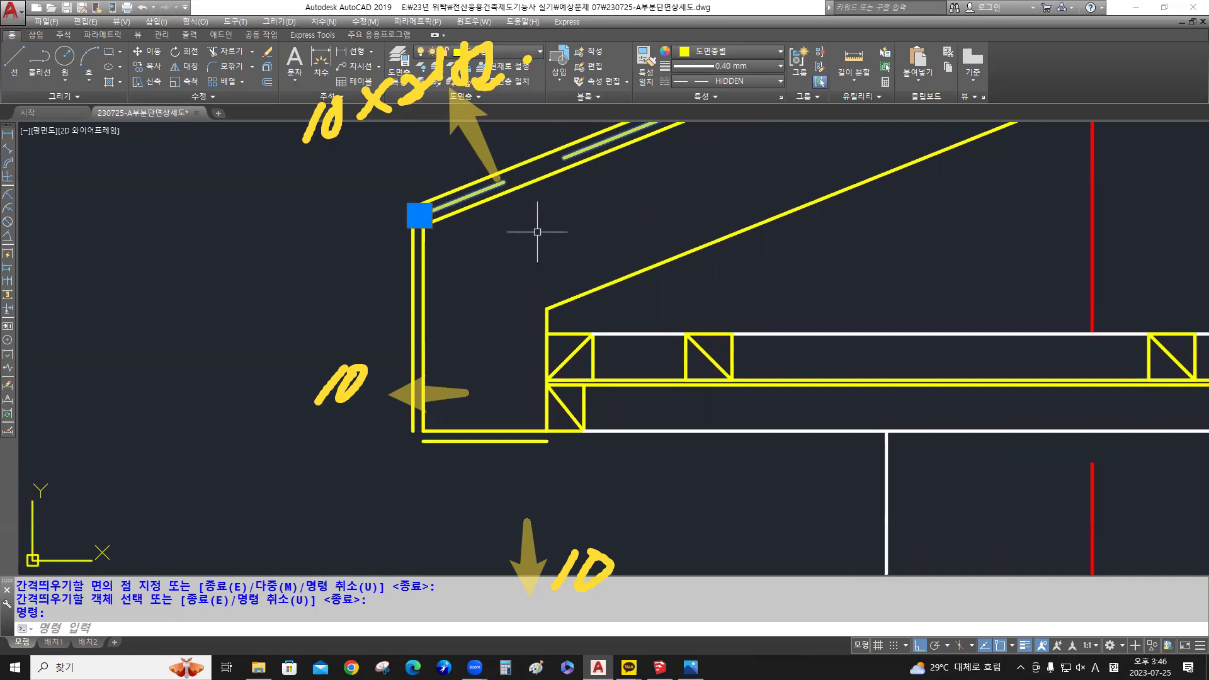
# Set the linetype scale of the dashed roof slope line to 0.5
pyautogui.hotkey('ctrl', '1')
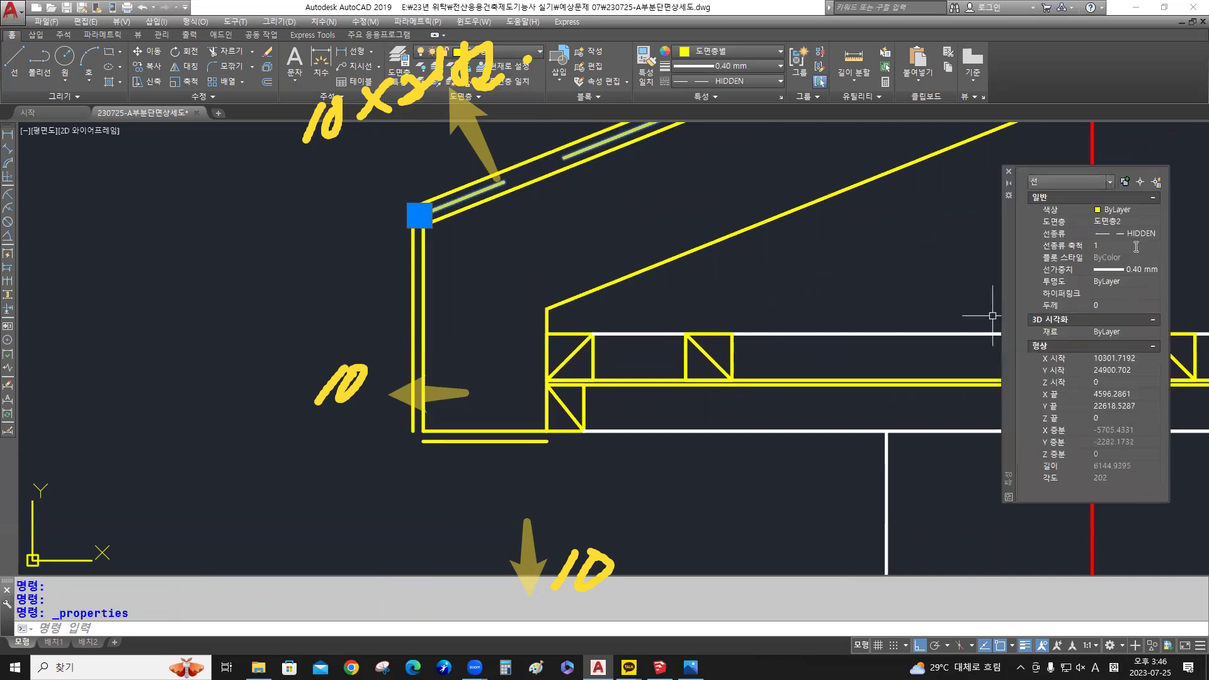
pyautogui.click(1136, 246)
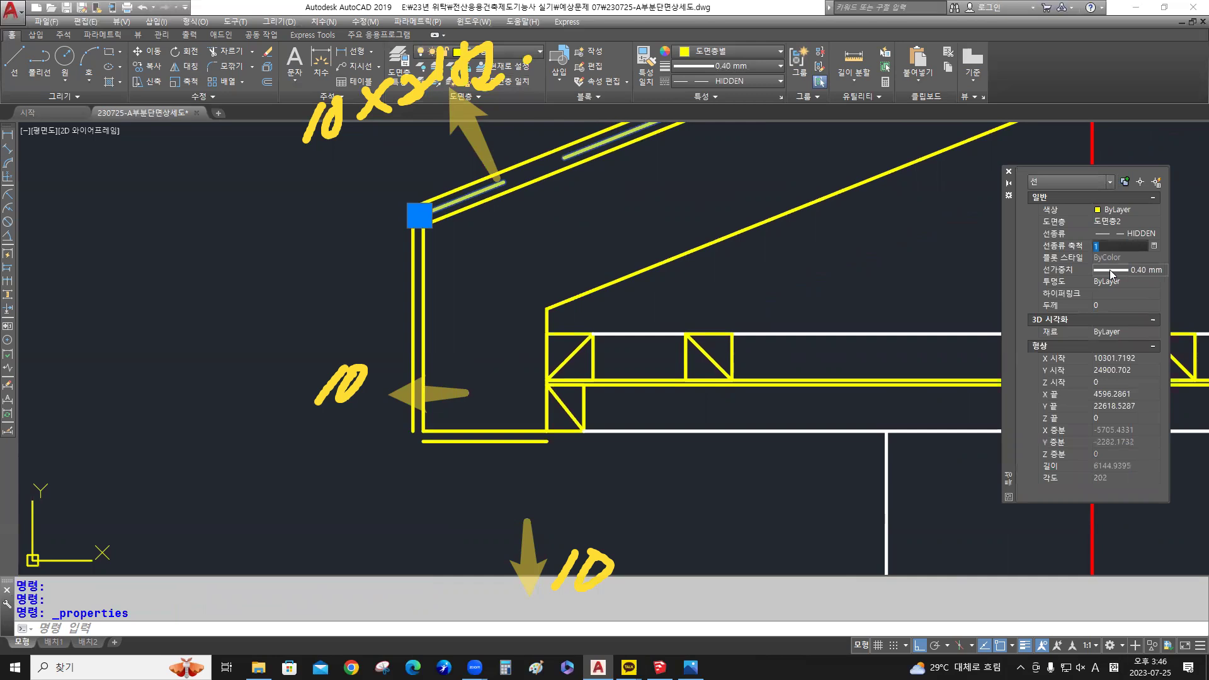
pyautogui.write('0.5')
pyautogui.press('Return')
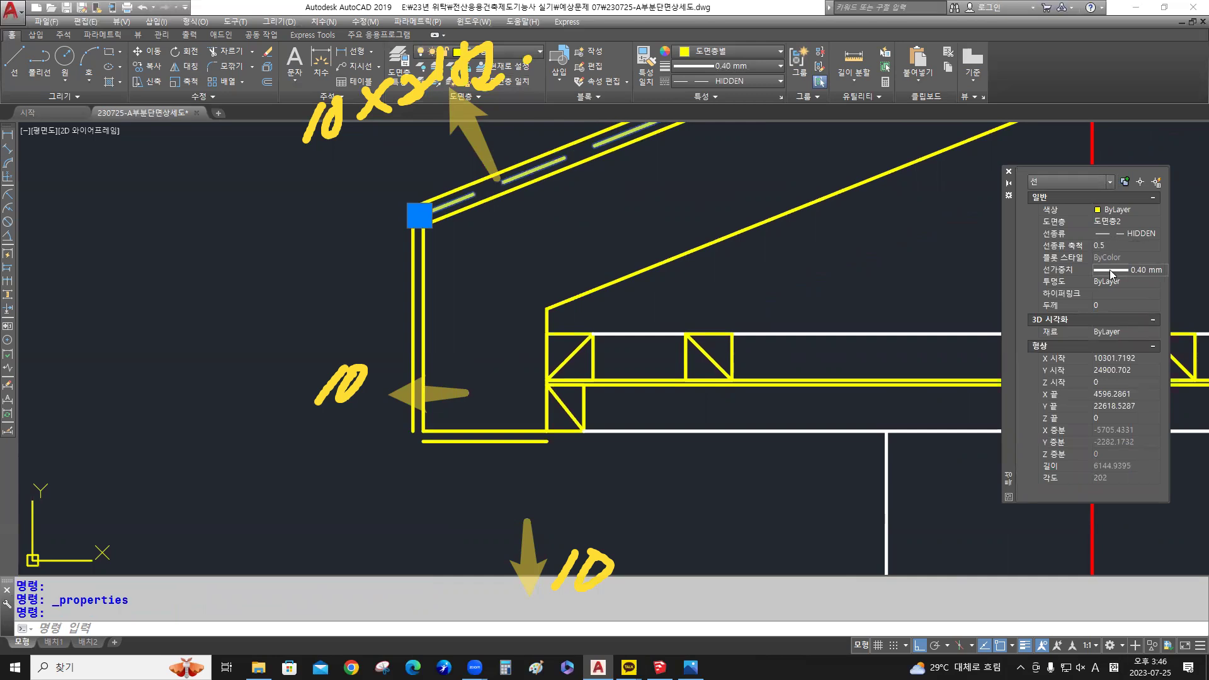
pyautogui.click(1008, 171)
pyautogui.press('Escape')
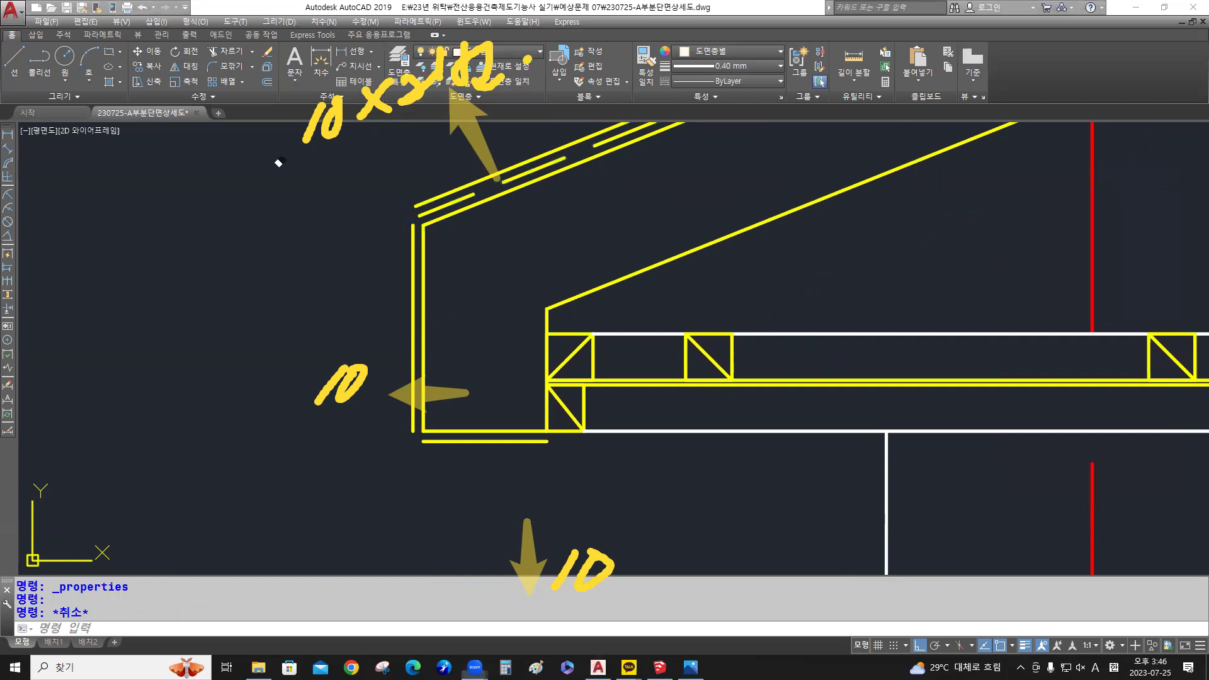
# Join the outer vertical eaves line and the outermost roof slope line with a radius 0 fillet
pyautogui.moveTo(302, 121)
pyautogui.mouseDown()
pyautogui.moveTo(519, 43)
pyautogui.moveTo(489, 272)
pyautogui.moveTo(393, 395)
pyautogui.moveTo(604, 567)
pyautogui.mouseUp()
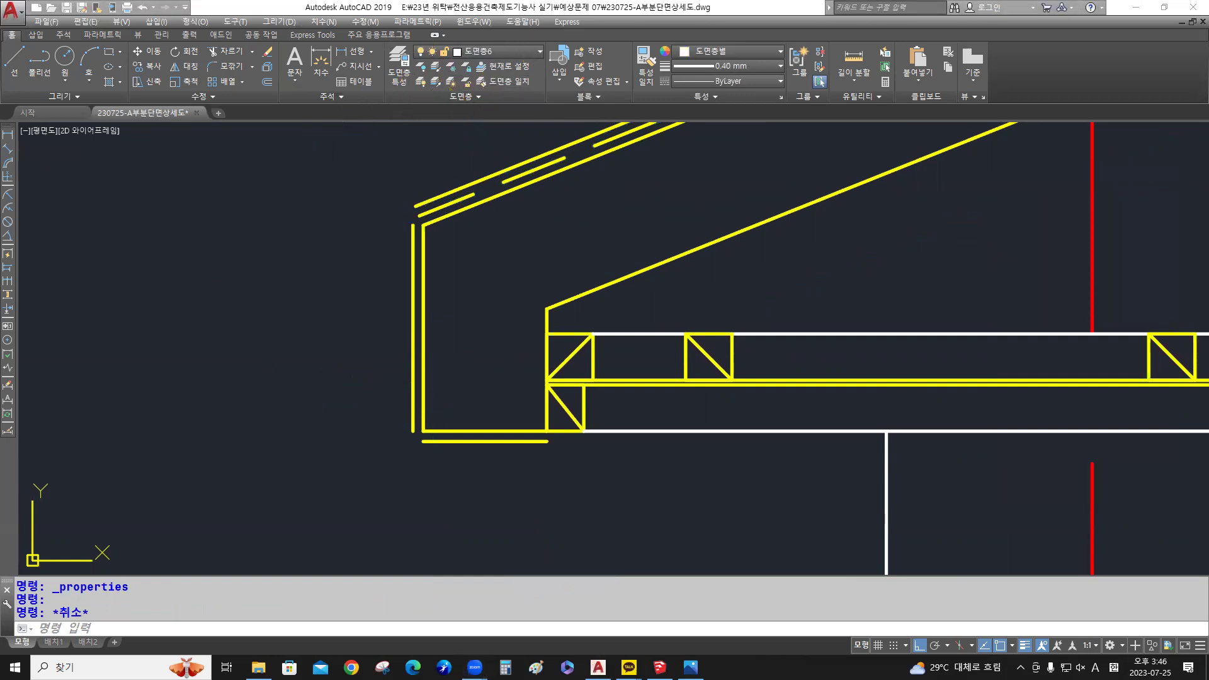
pyautogui.scroll(-2, 486, 251)
pyautogui.moveTo(485, 251)
pyautogui.mouseDown(button='middle')
pyautogui.moveTo(393, 332)
pyautogui.moveTo(413, 292)
pyautogui.moveTo(459, 262)
pyautogui.mouseUp(button='middle')
pyautogui.scroll(2, 393, 332)
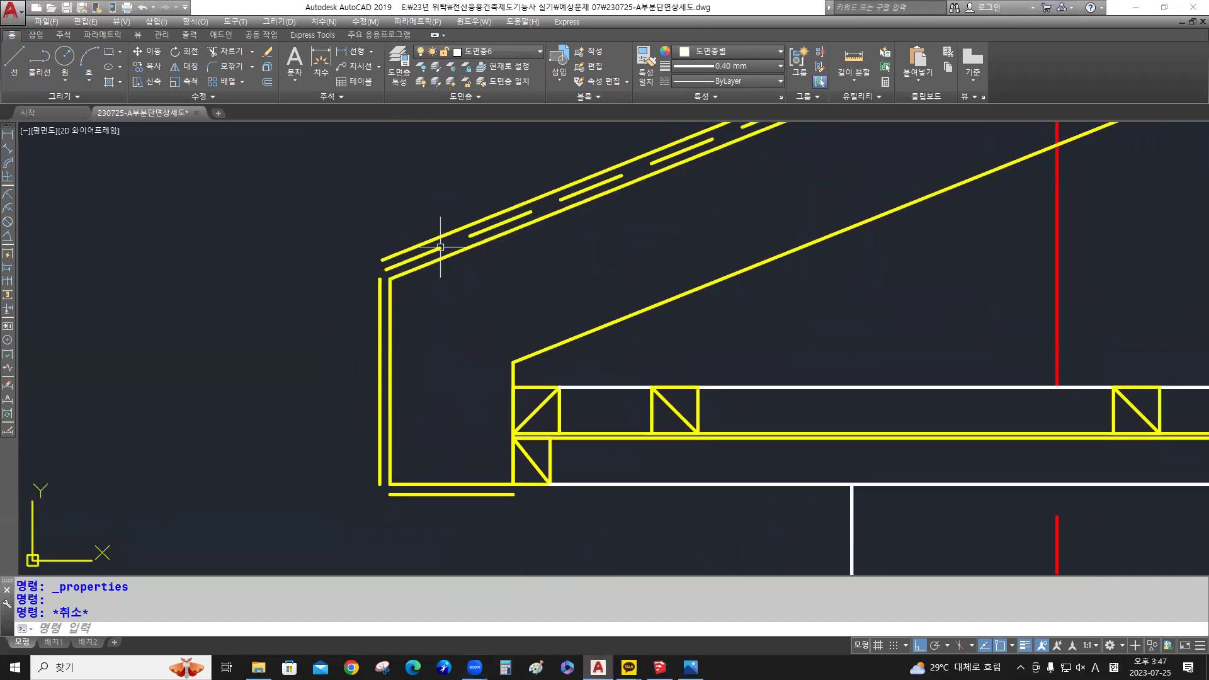
pyautogui.scroll(3, 459, 297)
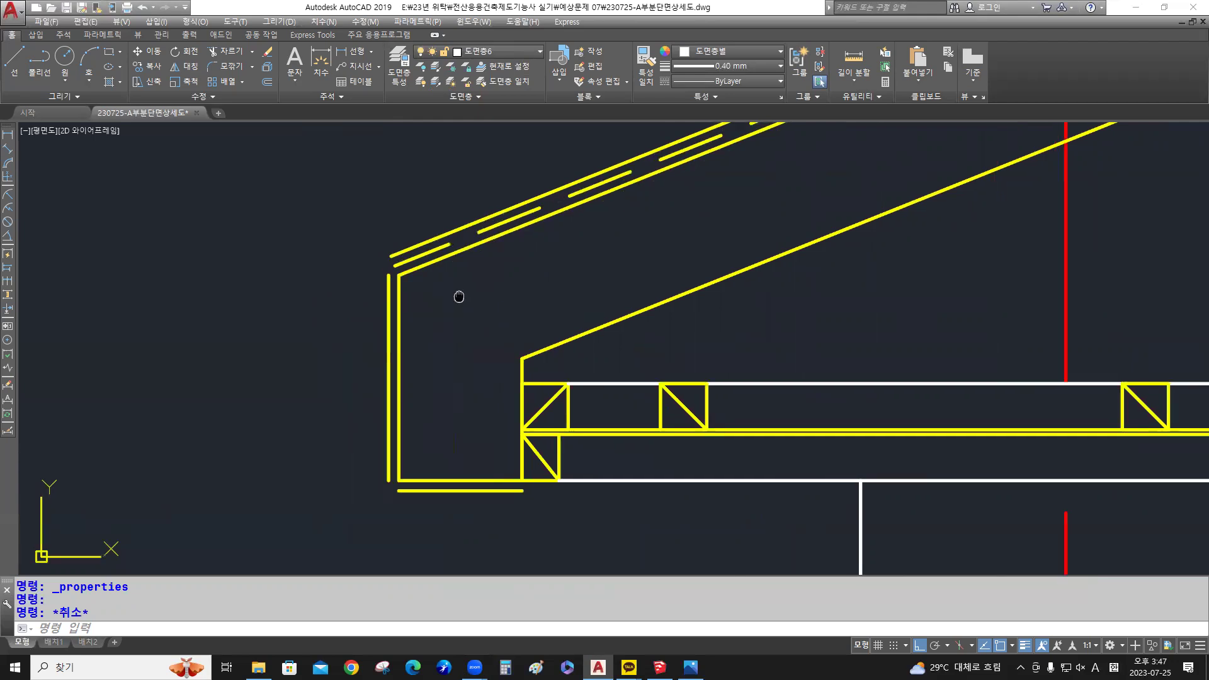
pyautogui.moveTo(448, 240); pyautogui.dragTo(459, 264, button='middle')
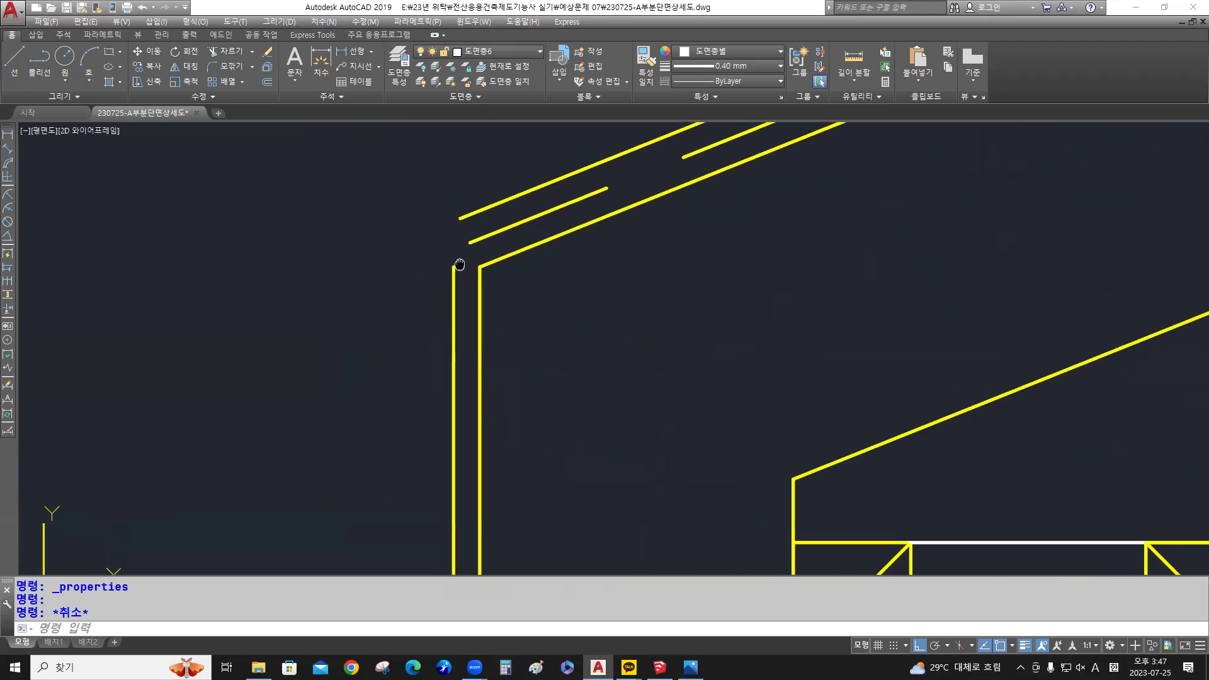
pyautogui.write('f')
pyautogui.press('Return')
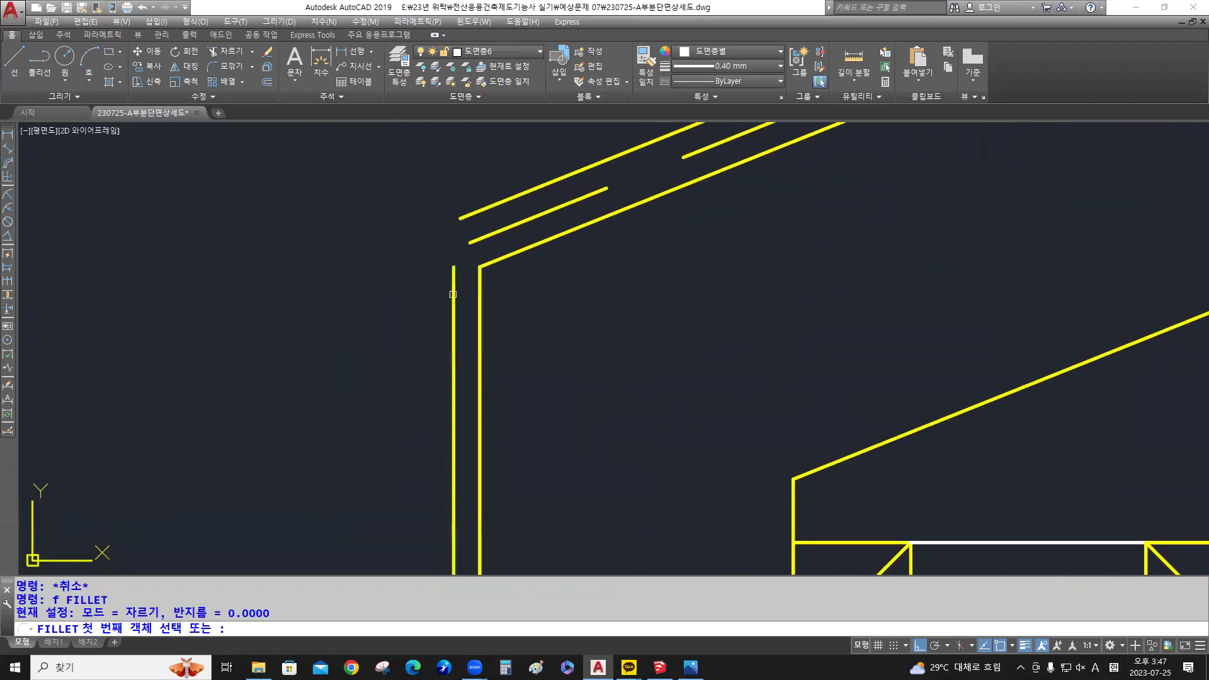
pyautogui.click(452, 294)
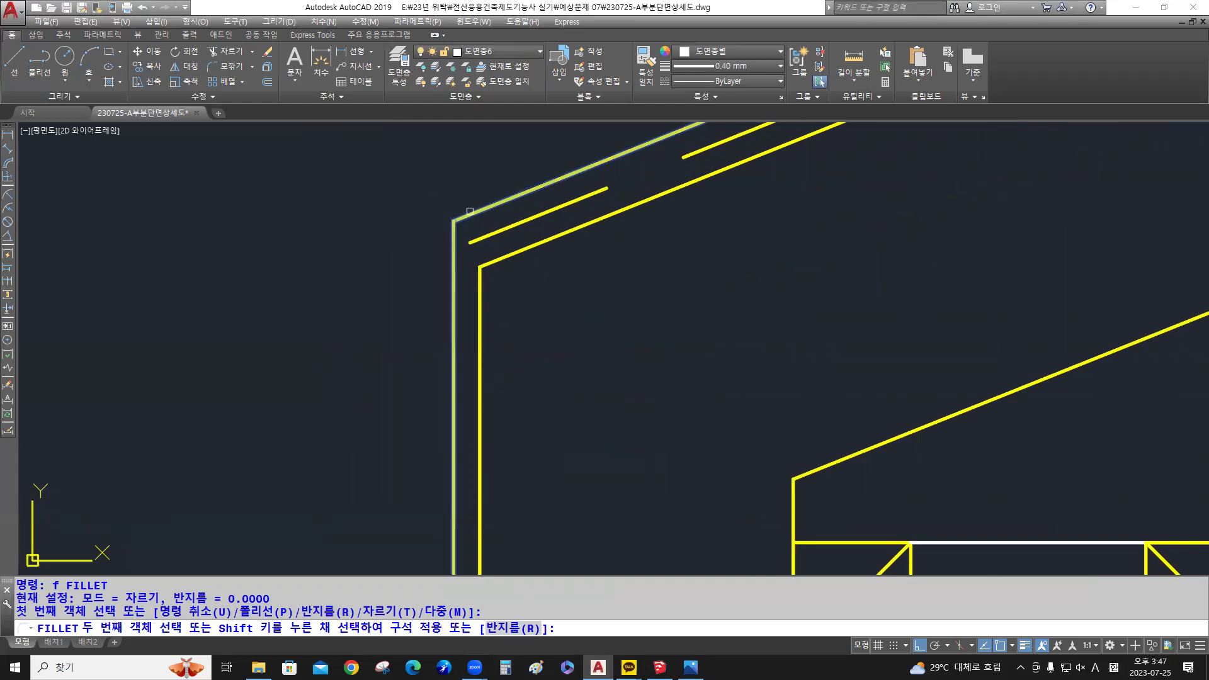
pyautogui.click(469, 210)
# Join the outer vertical eaves line and the offset line under the eaves end with a fillet
pyautogui.scroll(-2, 472, 284)
pyautogui.moveTo(482, 469); pyautogui.dragTo(476, 334, button='middle')
pyautogui.scroll(3, 463, 365)
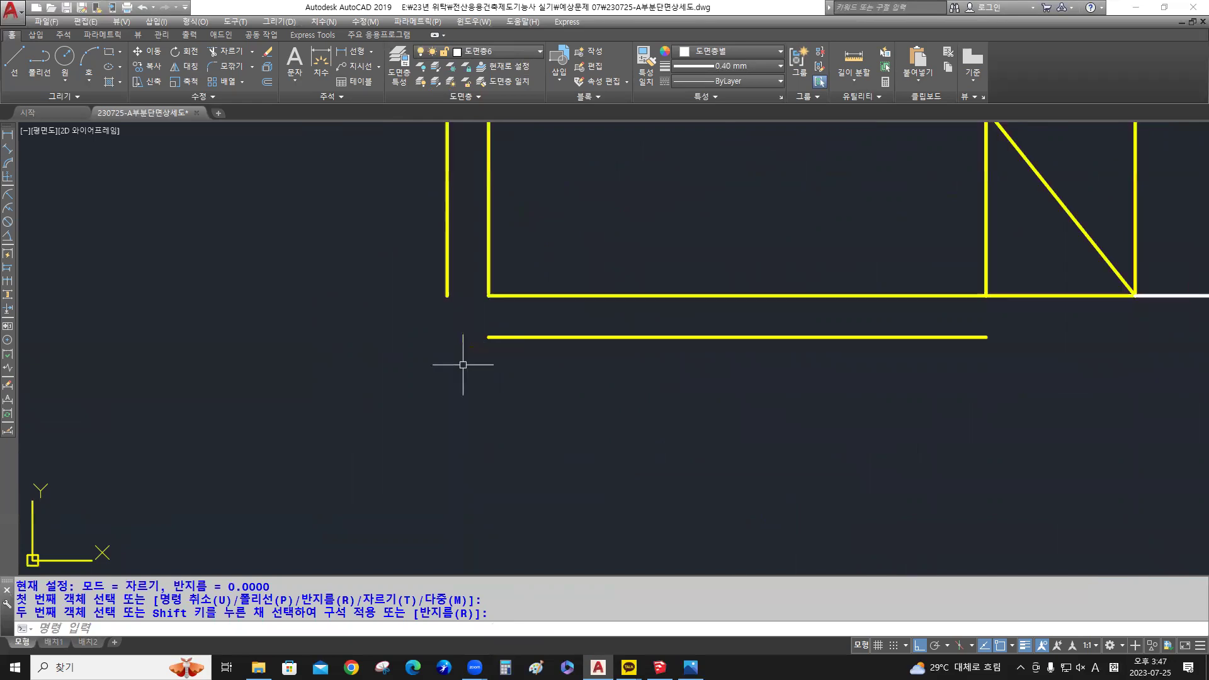
pyautogui.press('Return')
pyautogui.click(448, 289)
pyautogui.click(493, 336)
# Move the outer finish lines along the roof slope, eaves end face and underside to layer 도면층5
pyautogui.click(464, 345)
pyautogui.click(399, 304)
pyautogui.scroll(-1, 406, 296)
pyautogui.moveTo(406, 296); pyautogui.dragTo(445, 484, button='middle')
pyautogui.scroll(-2, 434, 297)
pyautogui.moveTo(430, 292); pyautogui.dragTo(422, 402, button='middle')
pyautogui.click(502, 242)
pyautogui.click(503, 52)
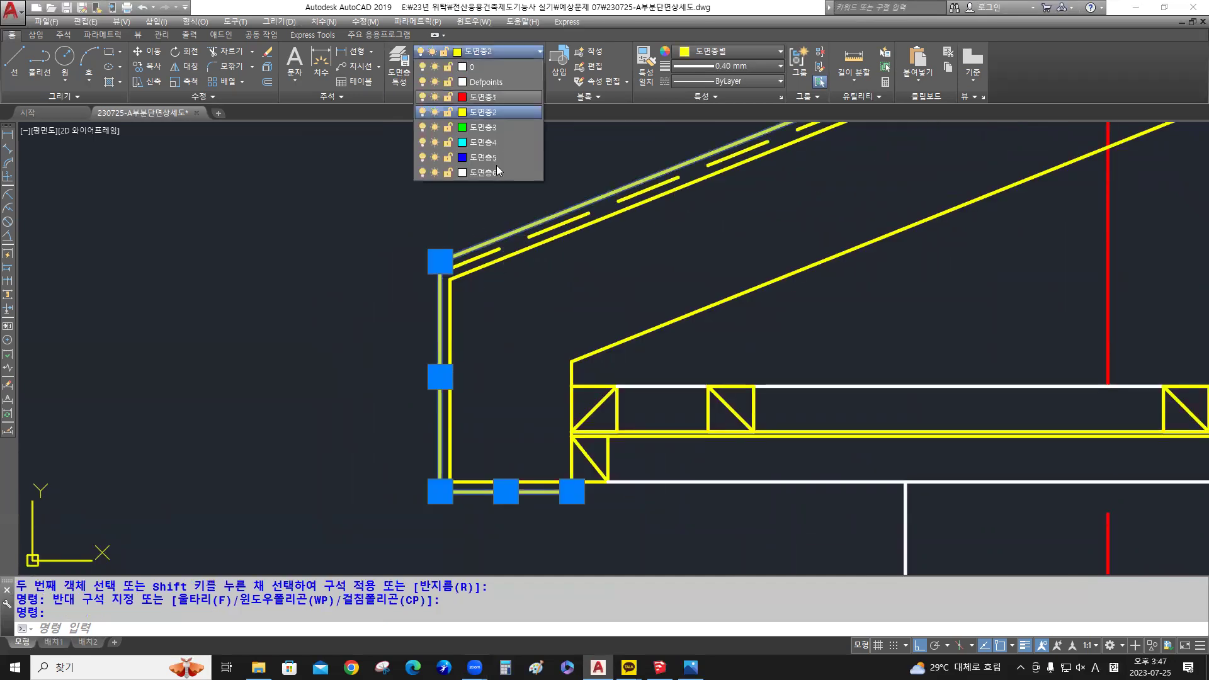
pyautogui.click(492, 171)
pyautogui.press('Escape')
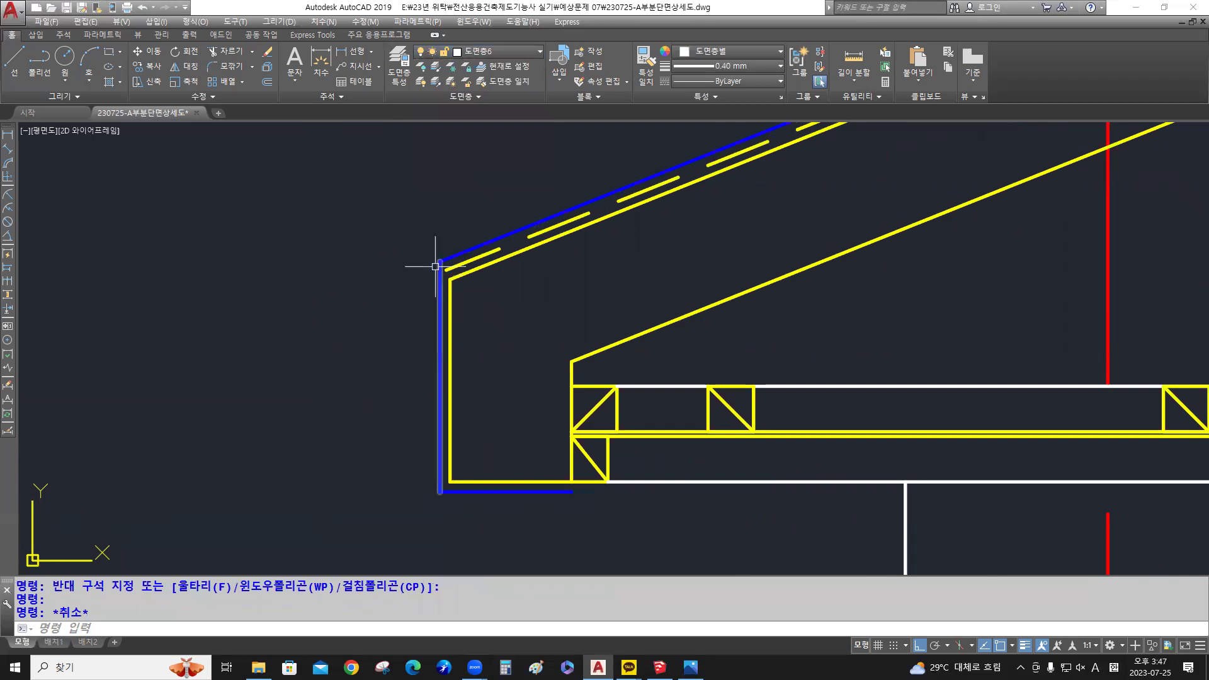
# Examine the blue finish outline at the upper and lower corners of the eaves end
pyautogui.scroll(3, 435, 266)
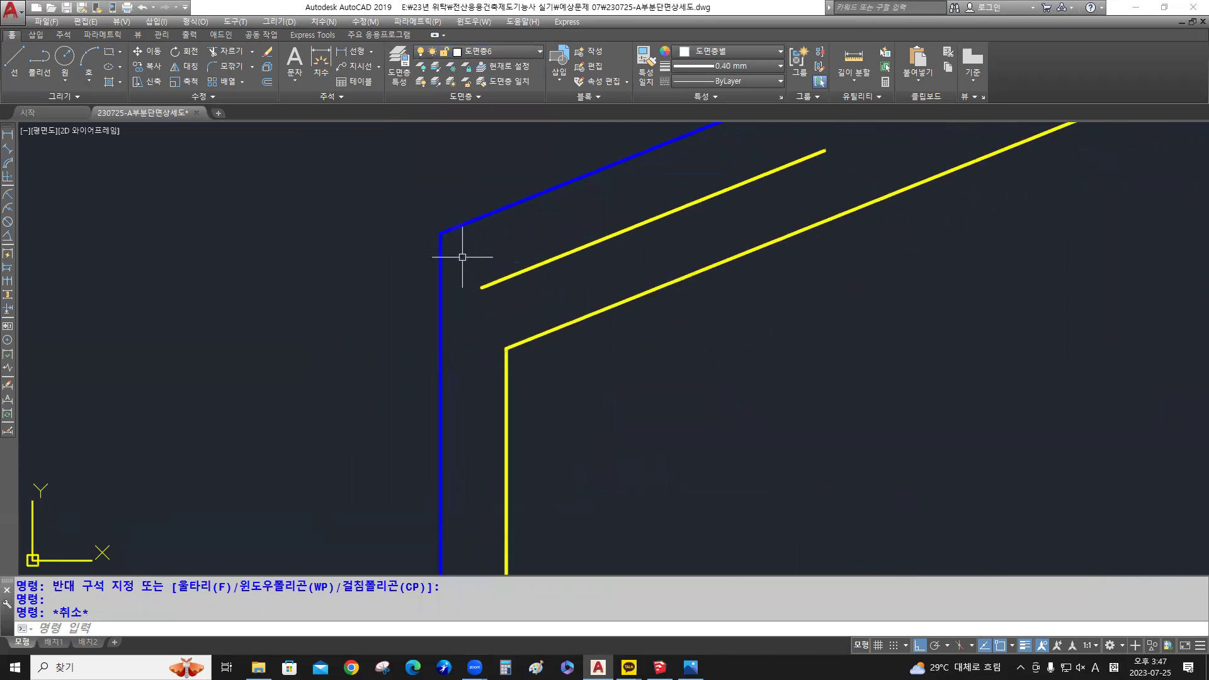
pyautogui.click(459, 256)
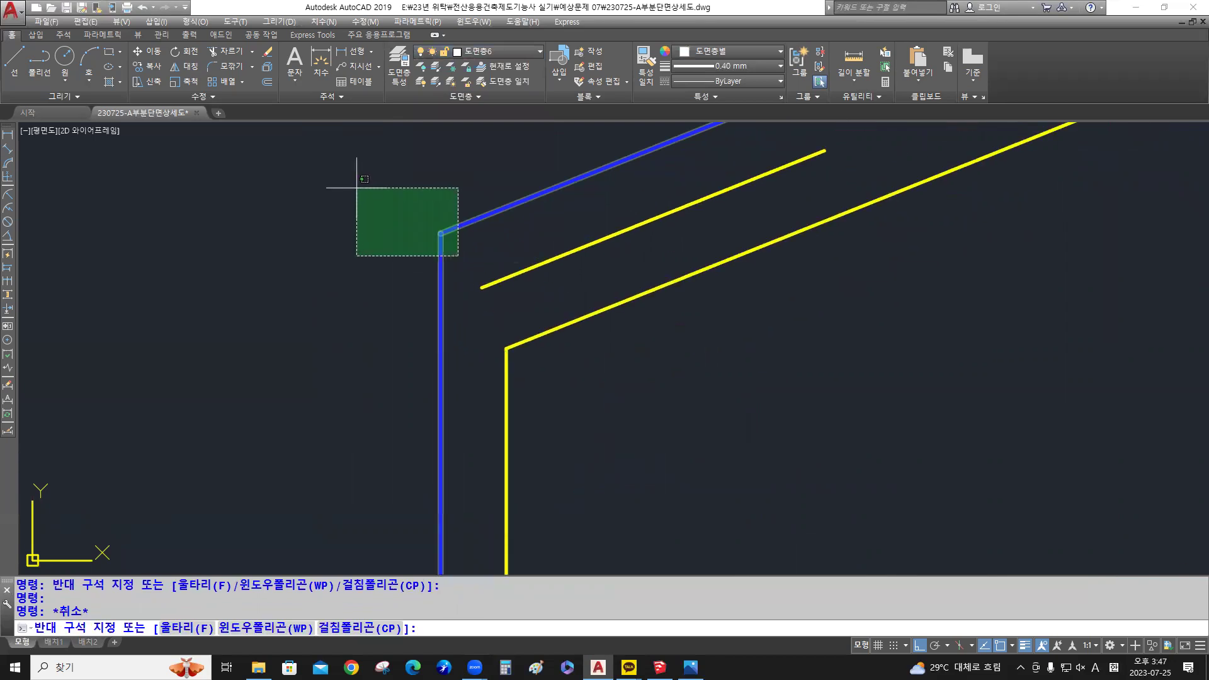
pyautogui.click(462, 251)
pyautogui.scroll(-5, 528, 294)
pyautogui.scroll(-2, 637, 405)
pyautogui.moveTo(636, 405); pyautogui.dragTo(558, 243, button='middle')
pyautogui.scroll(5, 553, 329)
pyautogui.scroll(2, 538, 324)
pyautogui.moveTo(538, 323); pyautogui.dragTo(661, 343, button='middle')
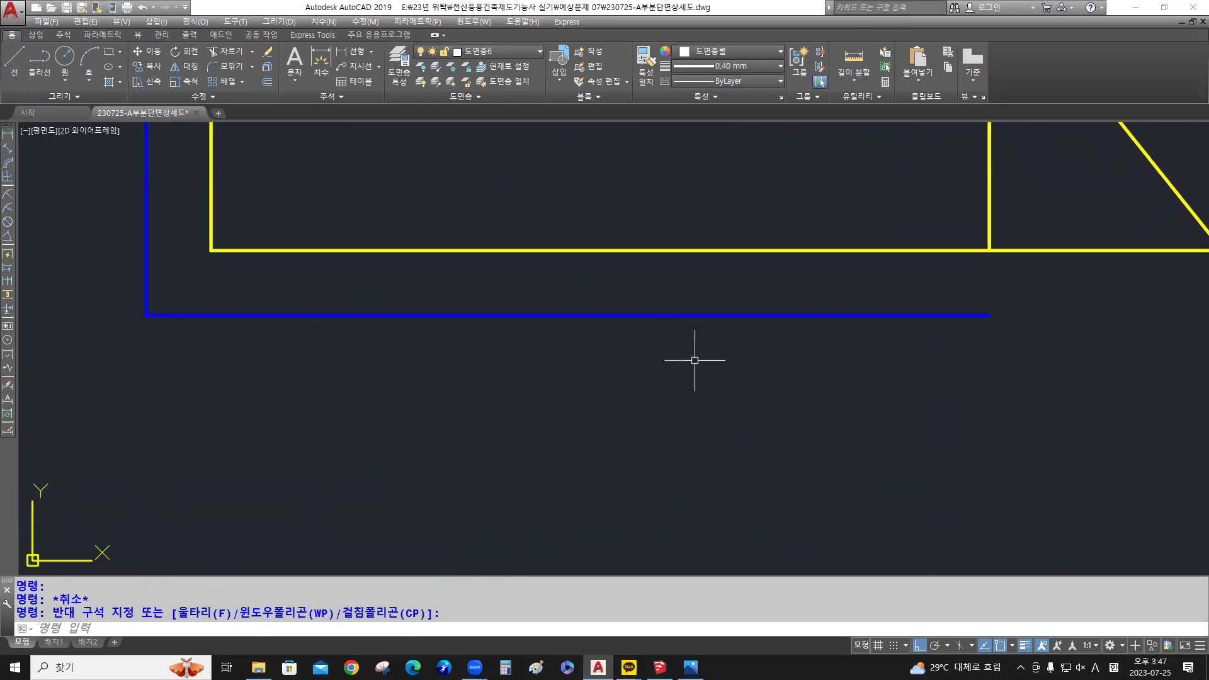
# Draw two short vertical lines from the yellow eaves underside to the blue finish line, one at its inner end and one at the outer corner
pyautogui.write('l')
pyautogui.press('Return')
pyautogui.click(989, 251)
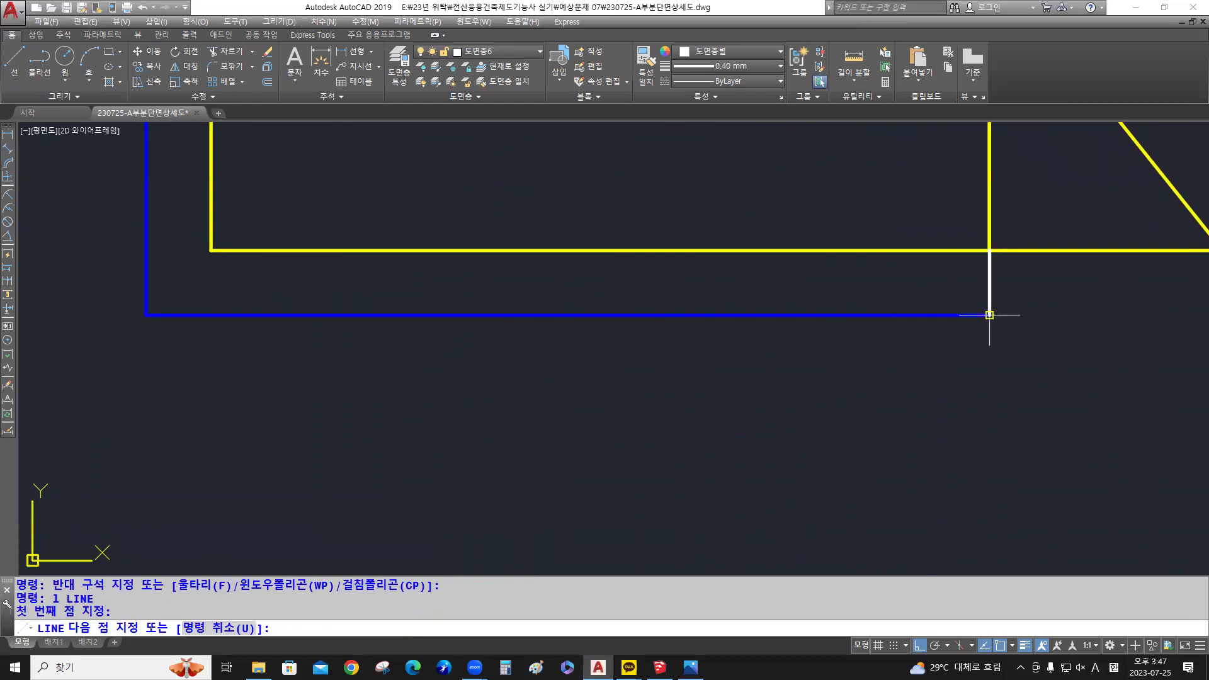
pyautogui.click(989, 315)
pyautogui.press('Return')
pyautogui.press('Return')
pyautogui.click(211, 250)
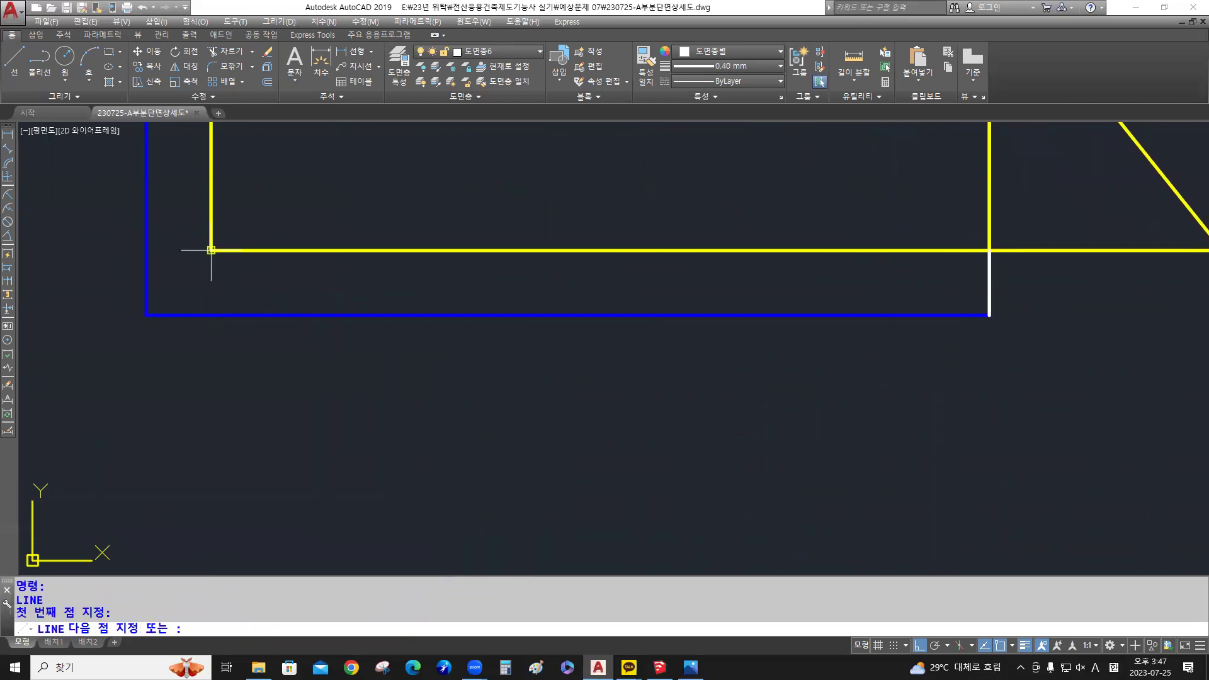
pyautogui.click(211, 314)
pyautogui.press('Return')
# Move the outer short vertical line inward by the distance between the blue finish corner and the yellow eaves face
pyautogui.write('m')
pyautogui.press('Return')
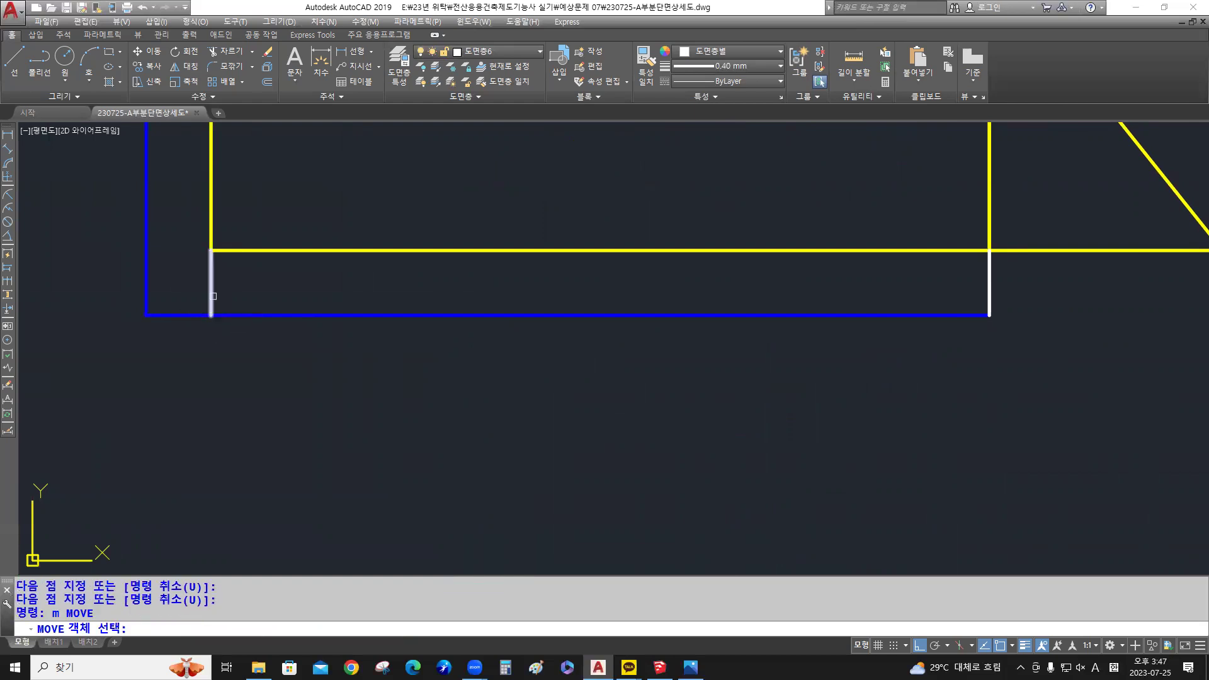
pyautogui.click(211, 296)
pyautogui.press('Return')
pyautogui.click(154, 308)
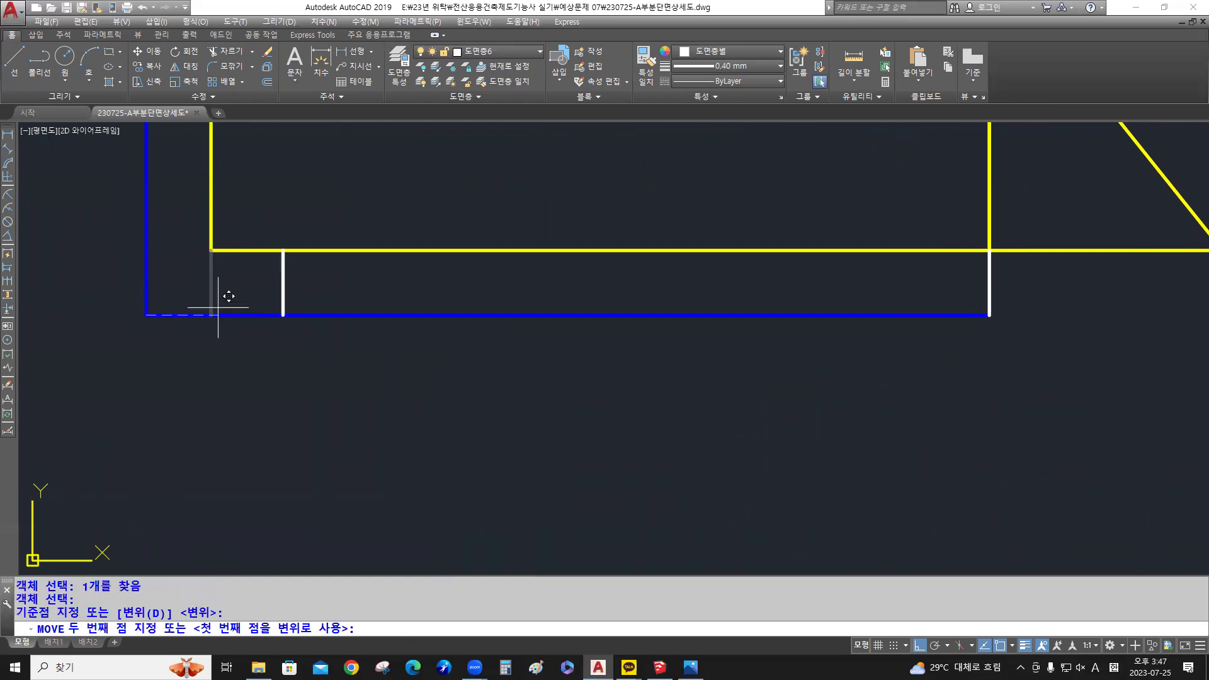
pyautogui.click(219, 309)
# Offset the moved short vertical line 10 inward to form the drip groove's second side
pyautogui.write('o')
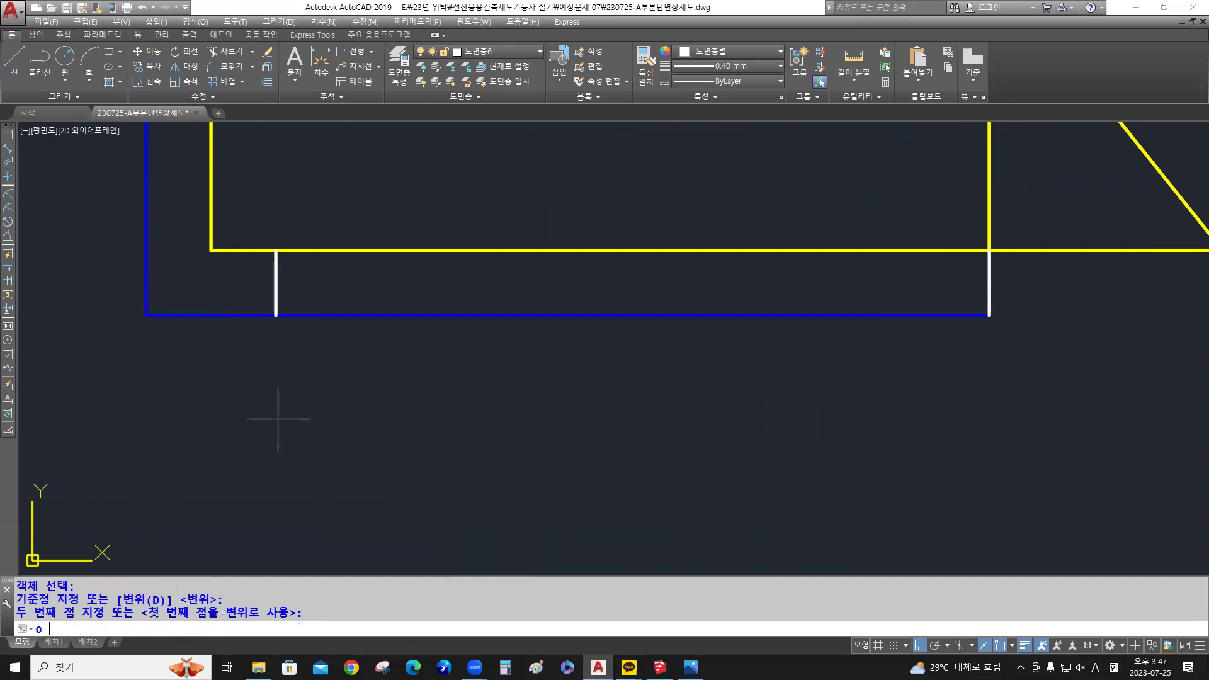
pyautogui.press('Return')
pyautogui.write('10')
pyautogui.press('Return')
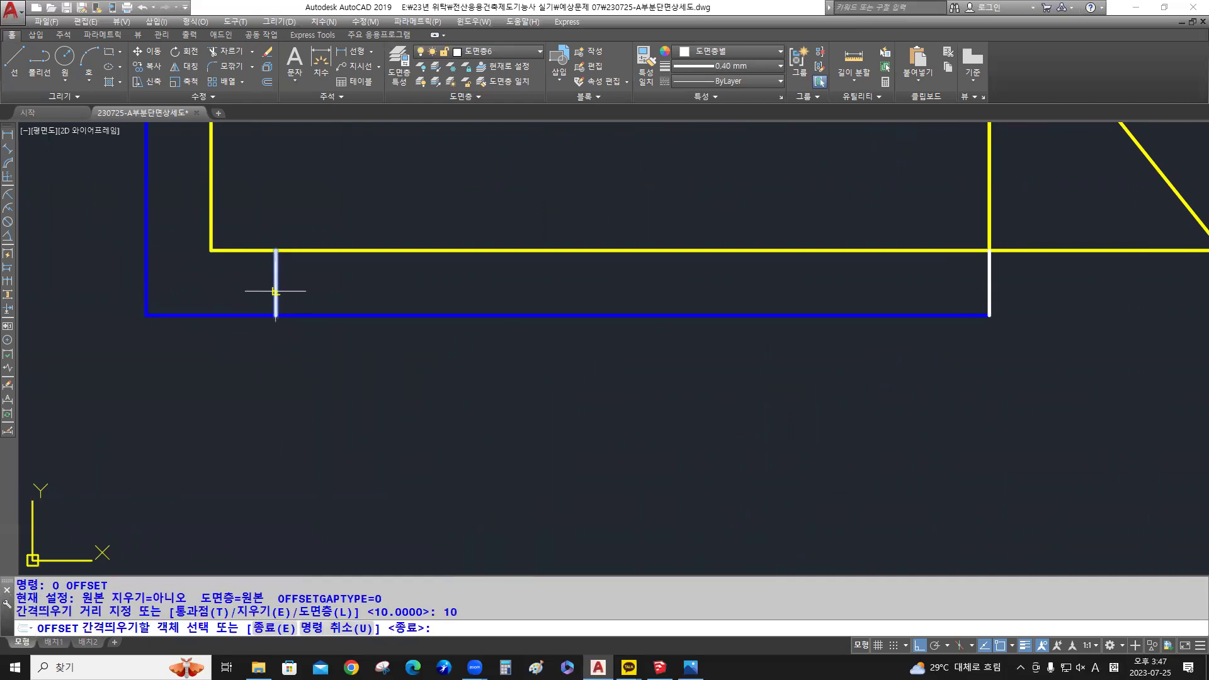
pyautogui.click(275, 291)
pyautogui.click(329, 278)
pyautogui.press('Return')
# Trim the blue underside finish line between the two short vertical lines to open the drip groove
pyautogui.write('tr')
pyautogui.press('Return')
pyautogui.press('Return')
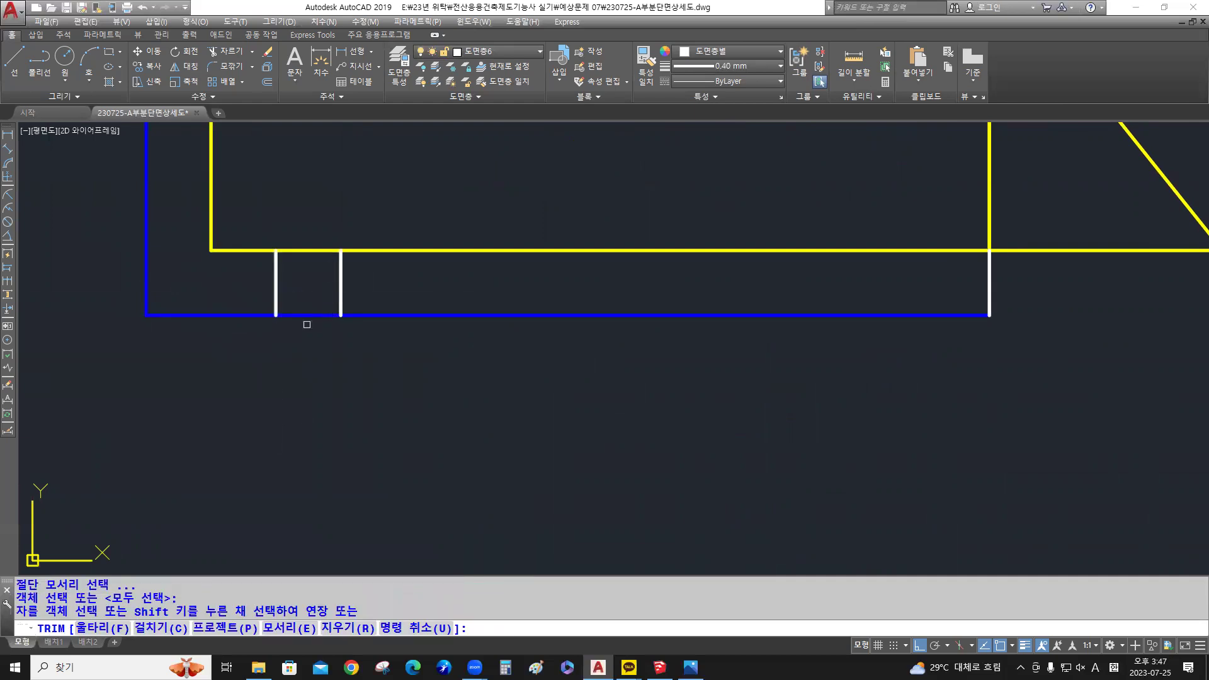
pyautogui.click(307, 315)
pyautogui.press('Return')
# Match the three short vertical lines' properties to the blue underside finish line
pyautogui.write('ma')
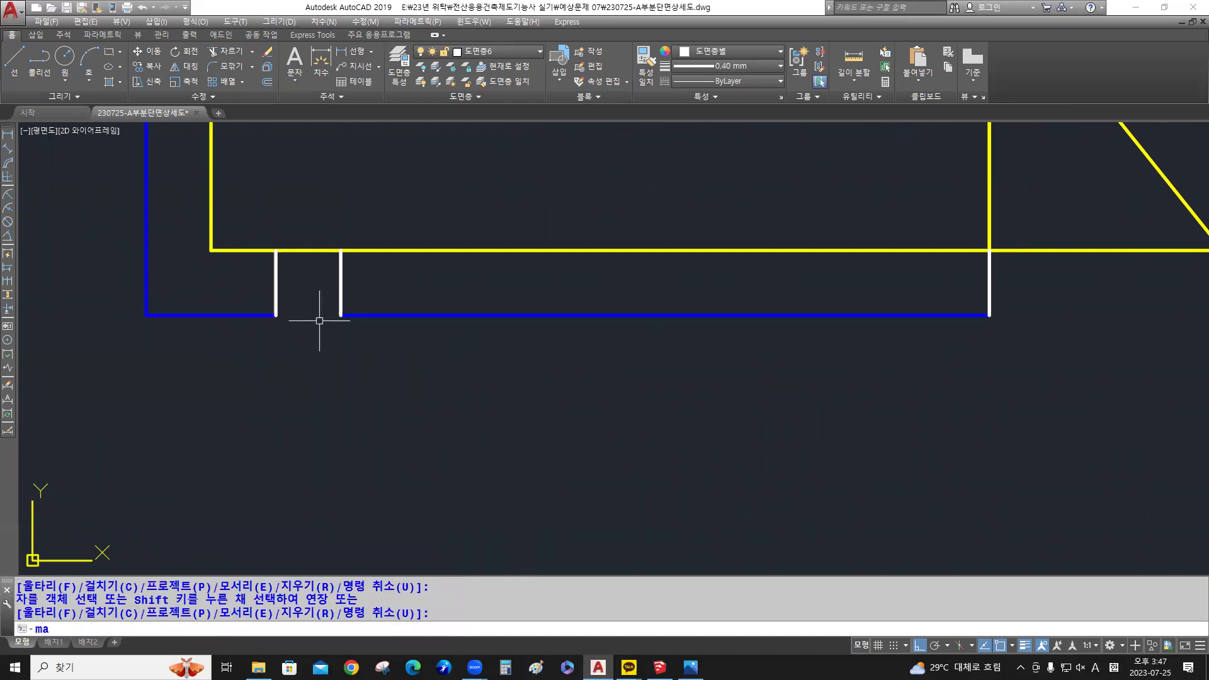
pyautogui.press('Return')
pyautogui.click(362, 315)
pyautogui.click(1055, 349)
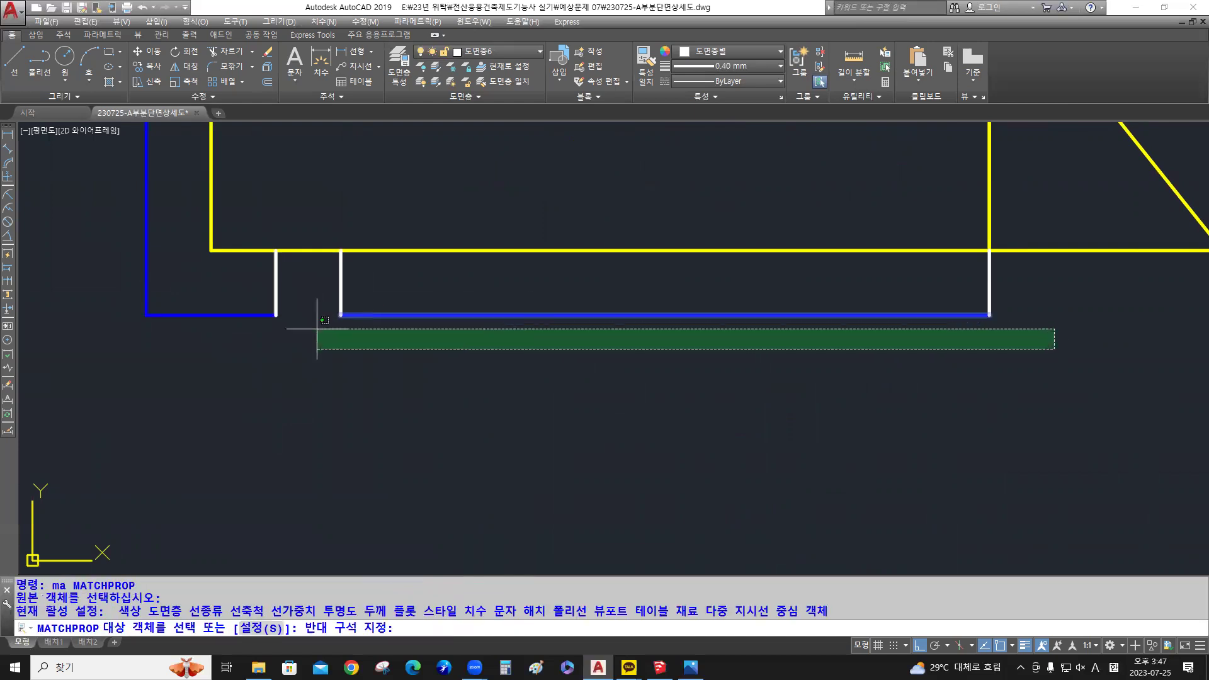
pyautogui.click(248, 304)
pyautogui.press('Return')
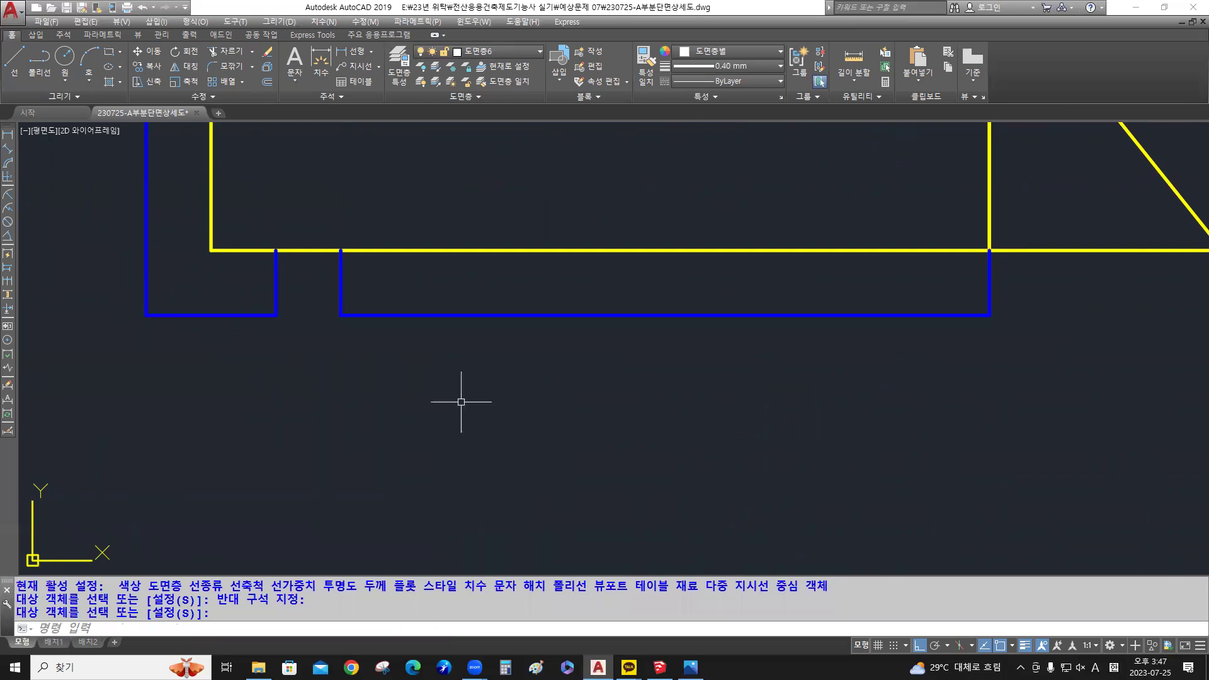
pyautogui.click(1064, 414)
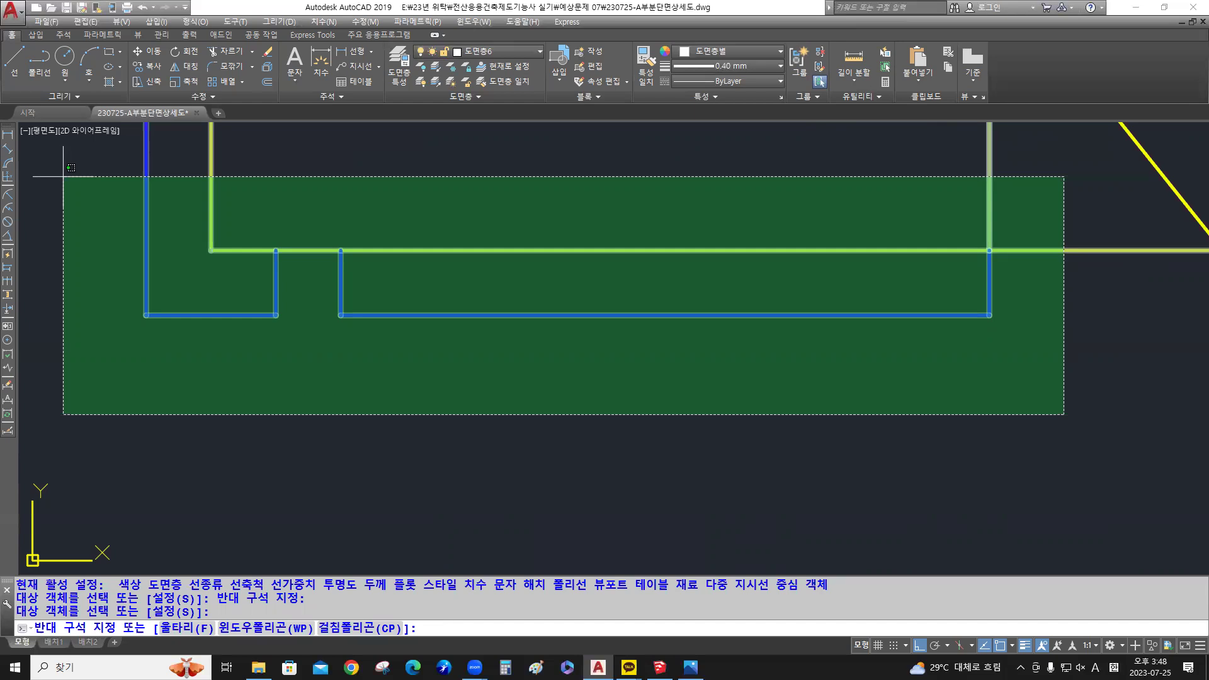
pyautogui.press('Escape')
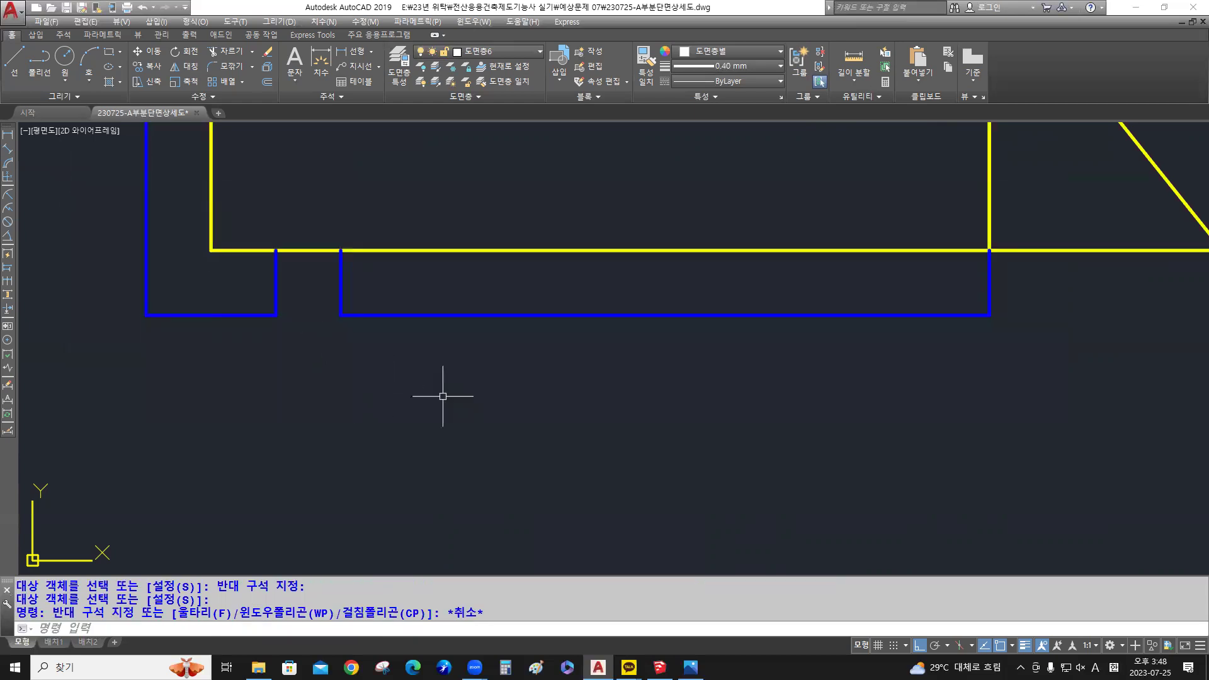
# Extend the blue finish line, the dashed line and the upper yellow roof line to the white vertical centre line at the roof's upper end
pyautogui.scroll(-4, 444, 392)
pyautogui.scroll(-2, 522, 283)
pyautogui.moveTo(937, 148); pyautogui.dragTo(588, 324, button='middle')
pyautogui.scroll(-4, 743, 293)
pyautogui.moveTo(734, 291); pyautogui.dragTo(449, 376, button='middle')
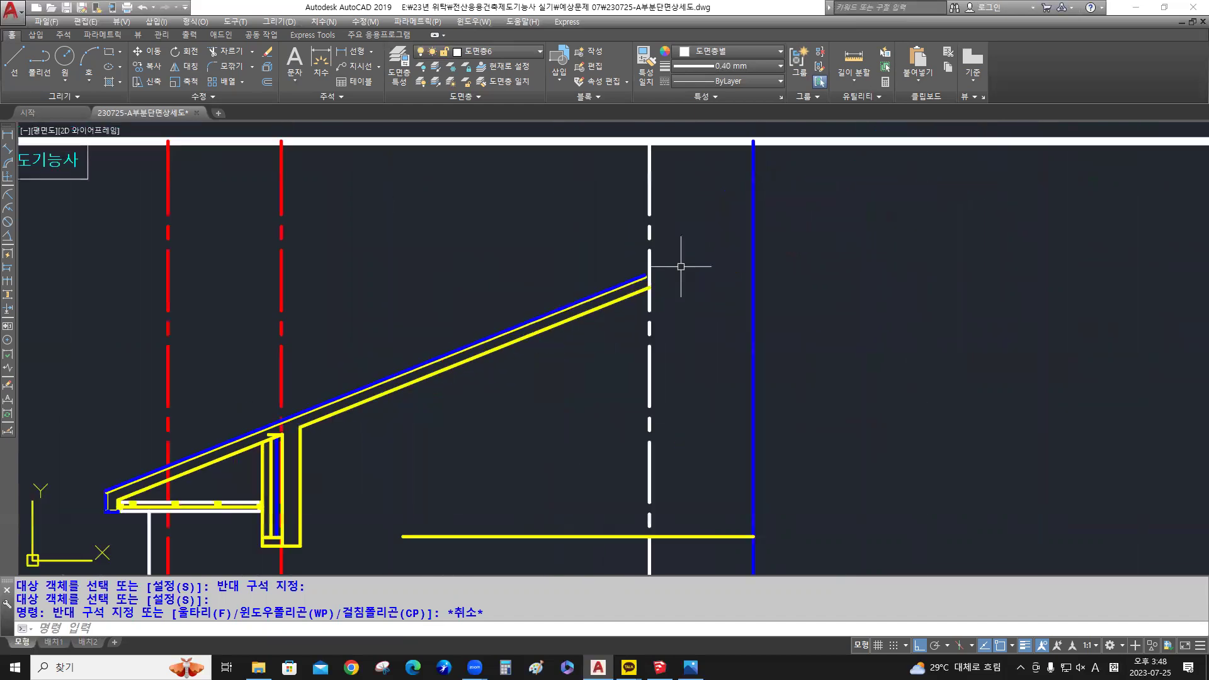
pyautogui.scroll(5, 634, 275)
pyautogui.moveTo(615, 341)
pyautogui.mouseDown(button='middle')
pyautogui.moveTo(623, 313)
pyautogui.moveTo(607, 307)
pyautogui.mouseUp(button='middle')
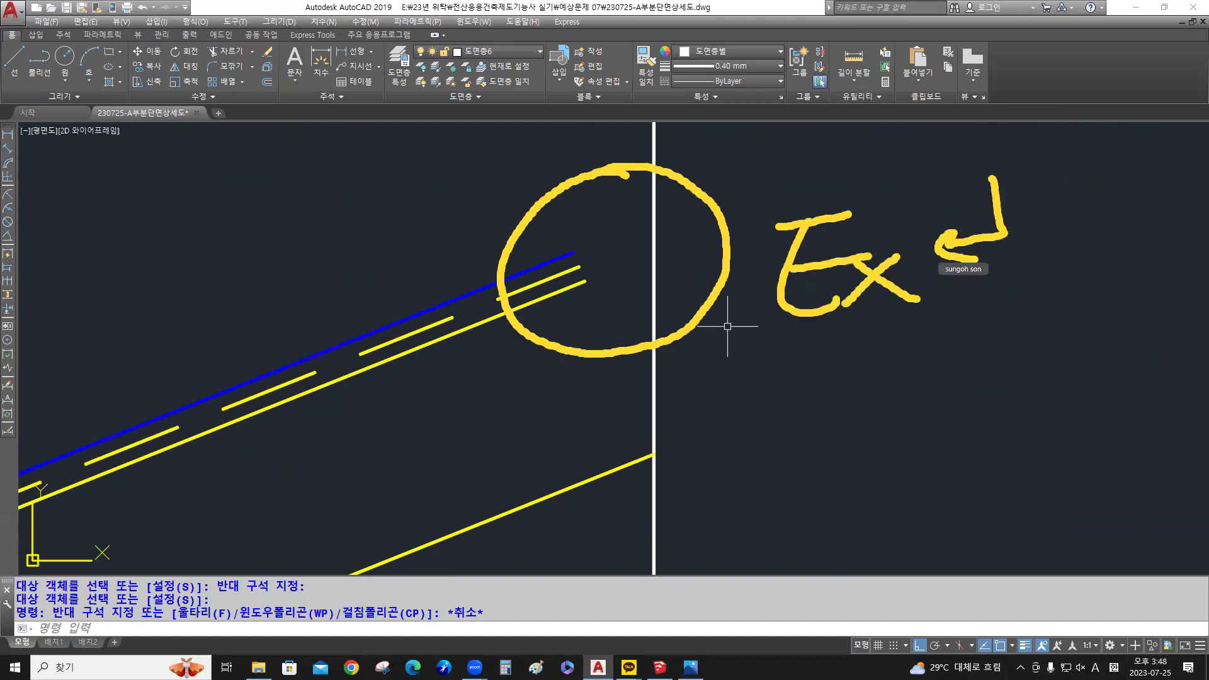
pyautogui.write('ex')
pyautogui.press('Return')
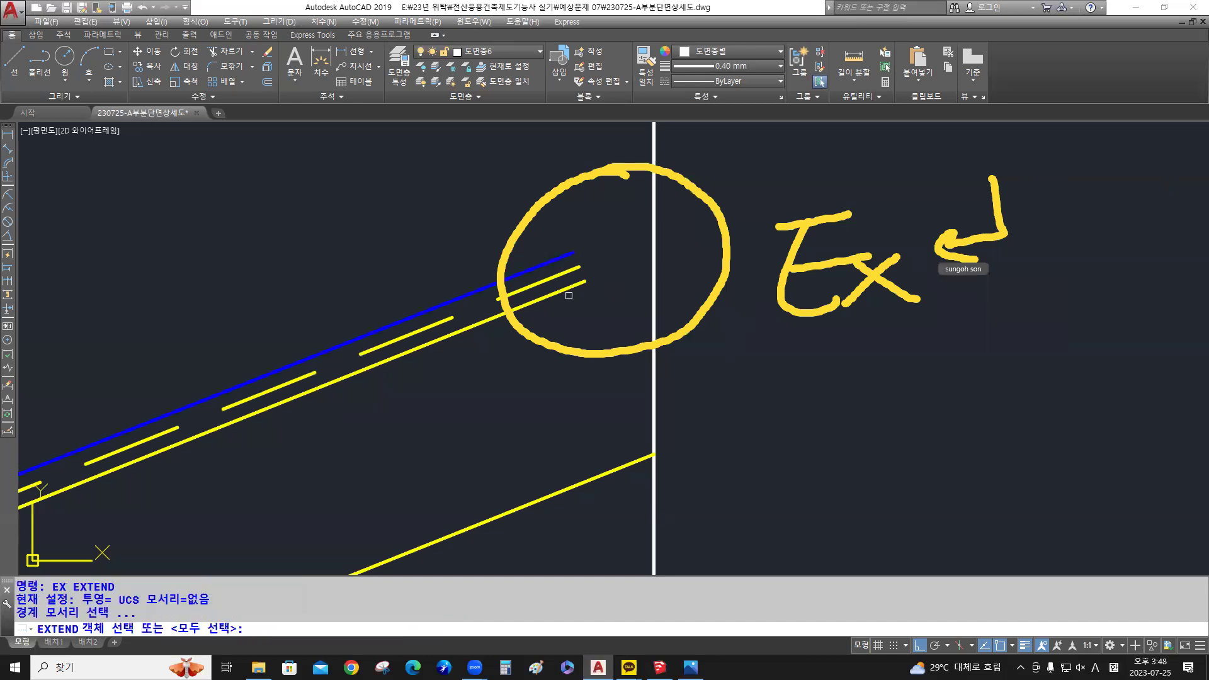
pyautogui.press('Return')
pyautogui.moveTo(581, 306); pyautogui.dragTo(552, 237)
pyautogui.click(553, 238)
pyautogui.press('Return')
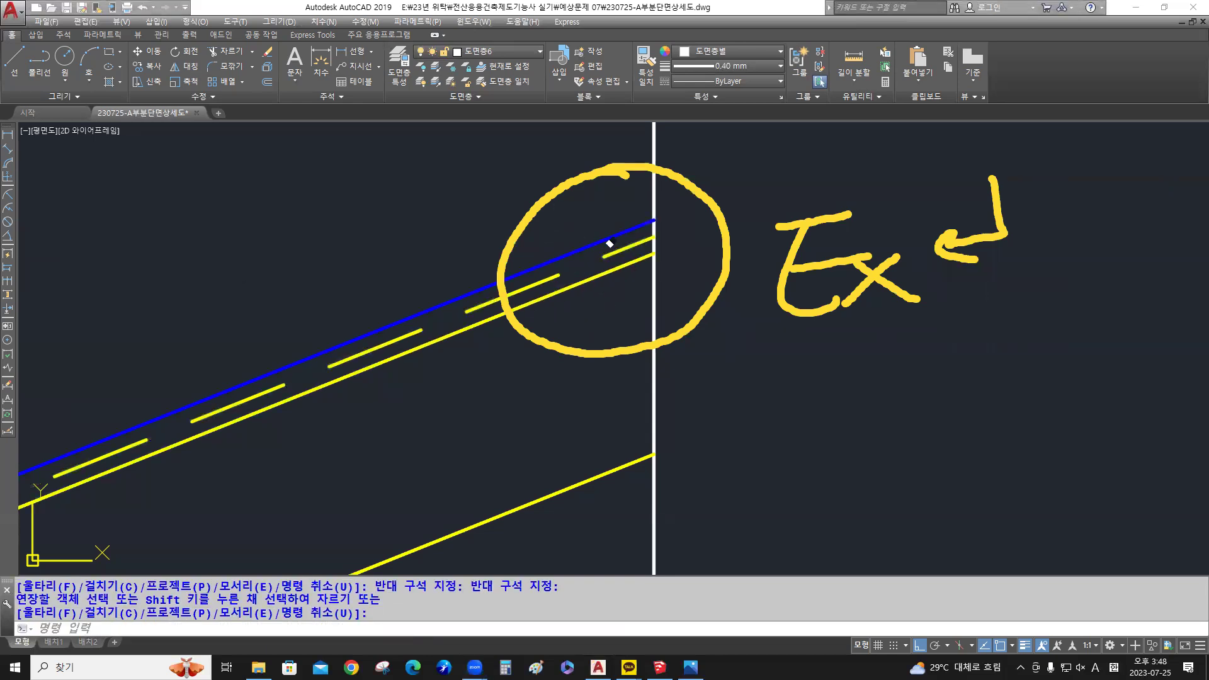
pyautogui.click(597, 169)
pyautogui.moveTo(825, 199)
pyautogui.mouseDown()
pyautogui.moveTo(823, 298)
pyautogui.moveTo(1017, 237)
pyautogui.mouseUp()
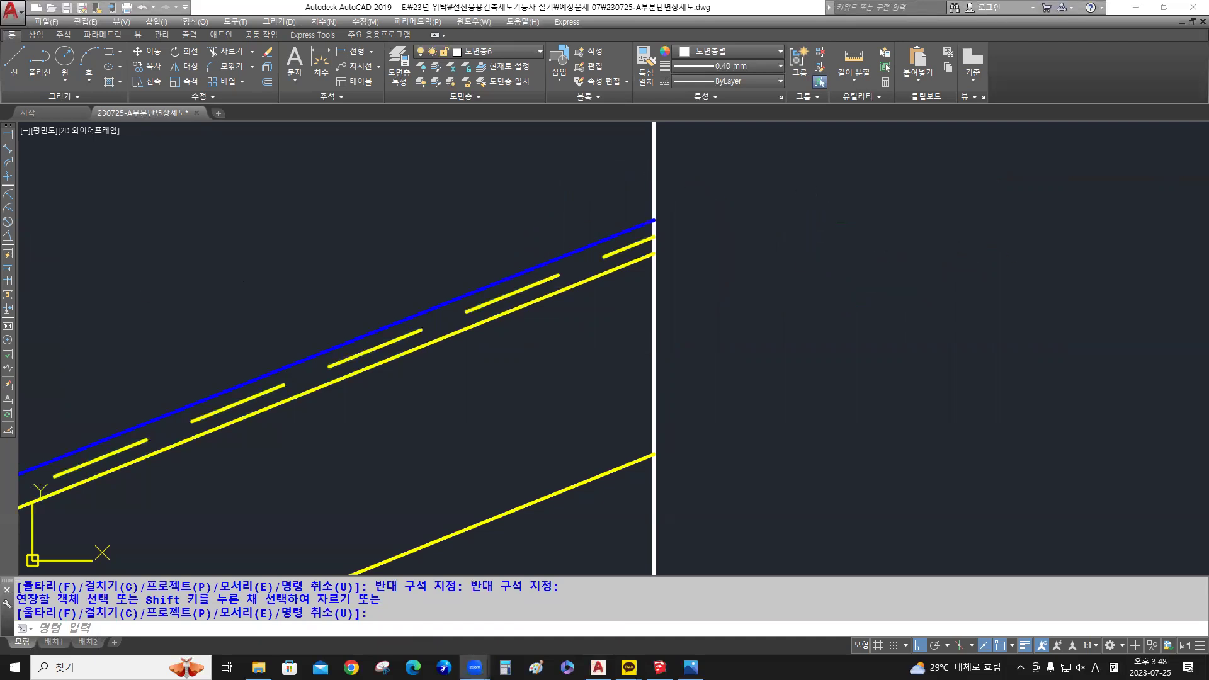
# Make 도면층2 the current layer for drawing on the roof at the eaves
pyautogui.scroll(-4, 540, 390)
pyautogui.moveTo(540, 391); pyautogui.dragTo(800, 221, button='middle')
pyautogui.scroll(-2, 592, 462)
pyautogui.moveTo(591, 462)
pyautogui.mouseDown(button='middle')
pyautogui.moveTo(750, 294)
pyautogui.moveTo(740, 337)
pyautogui.moveTo(708, 304)
pyautogui.mouseUp(button='middle')
pyautogui.scroll(-4, 740, 338)
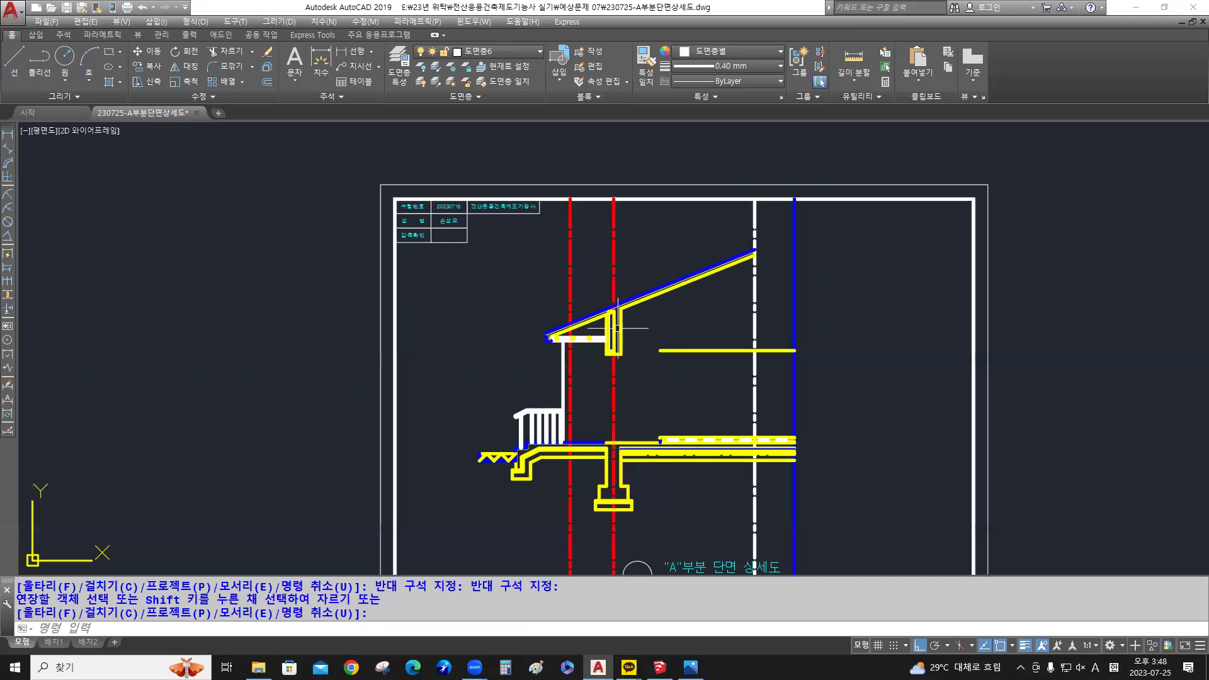
pyautogui.scroll(5, 570, 330)
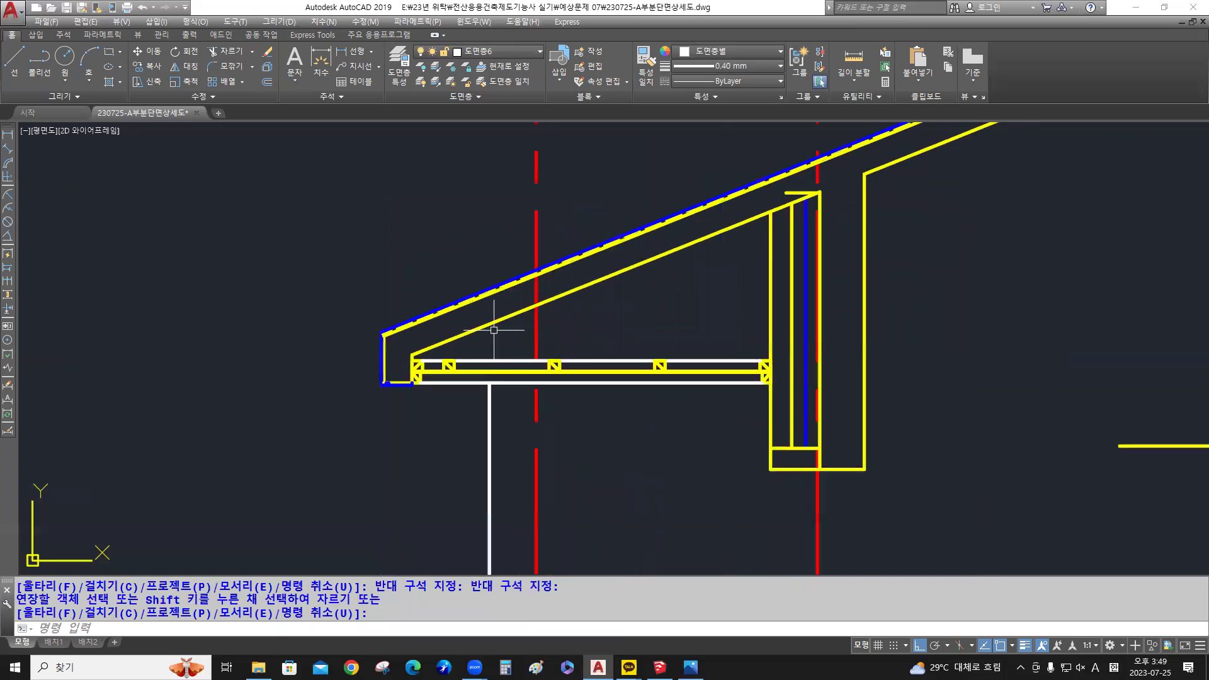
pyautogui.scroll(5, 497, 337)
pyautogui.moveTo(462, 384); pyautogui.dragTo(462, 382, button='middle')
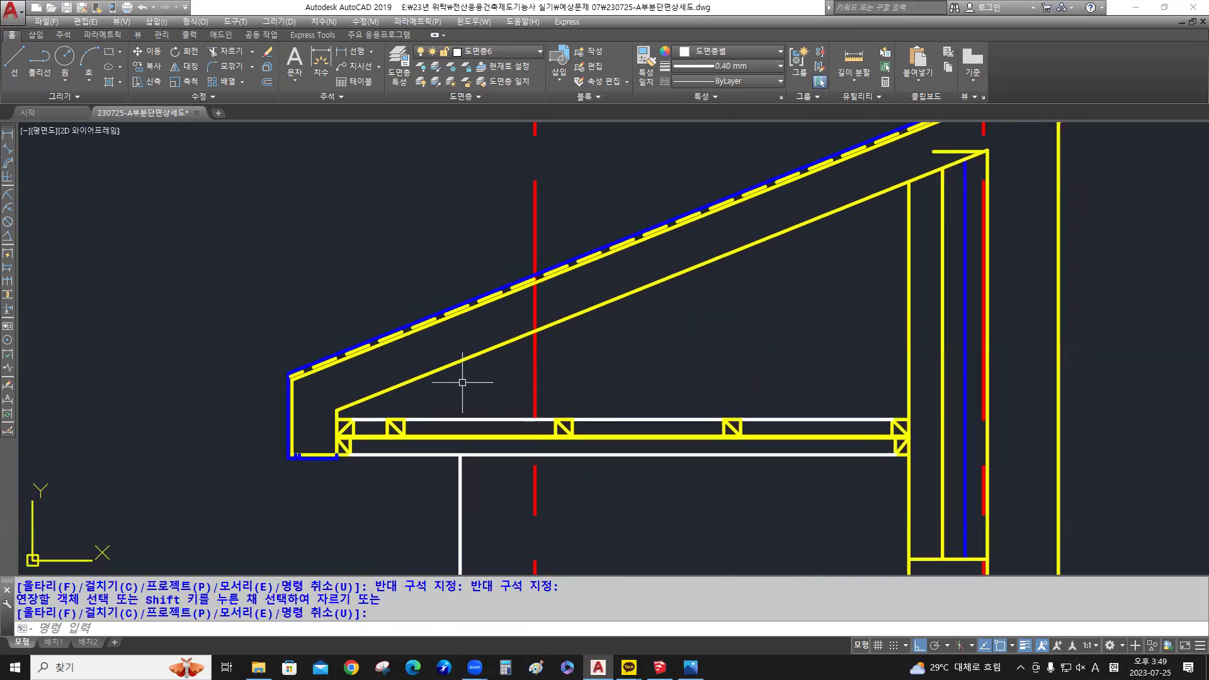
pyautogui.click(508, 52)
pyautogui.click(485, 112)
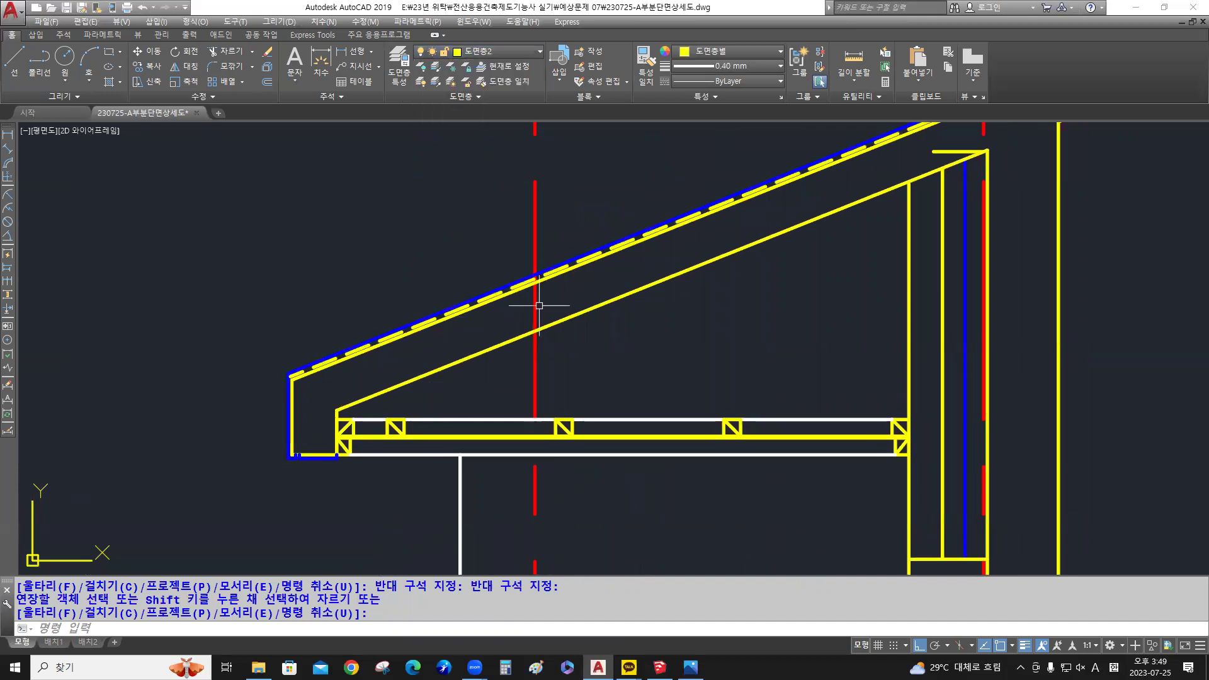
# Align the UCS to the lower sloping line of the roof slab using the Object option
pyautogui.write('UCS')
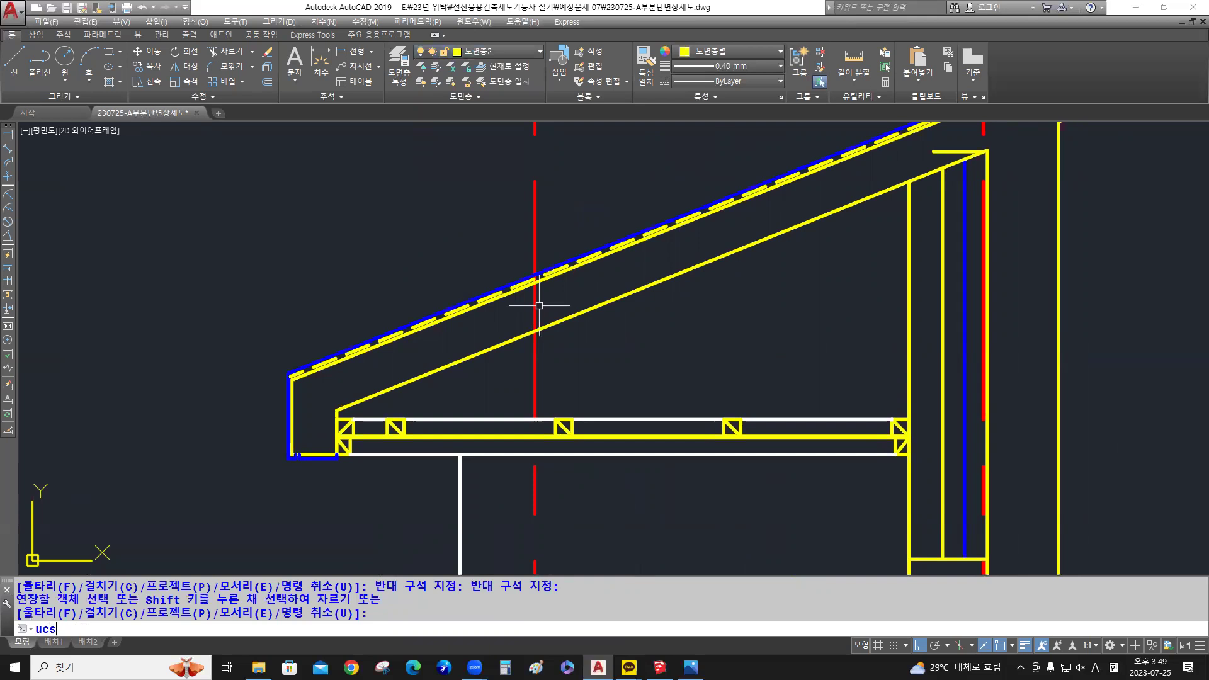
pyautogui.press('Return')
pyautogui.write('OB')
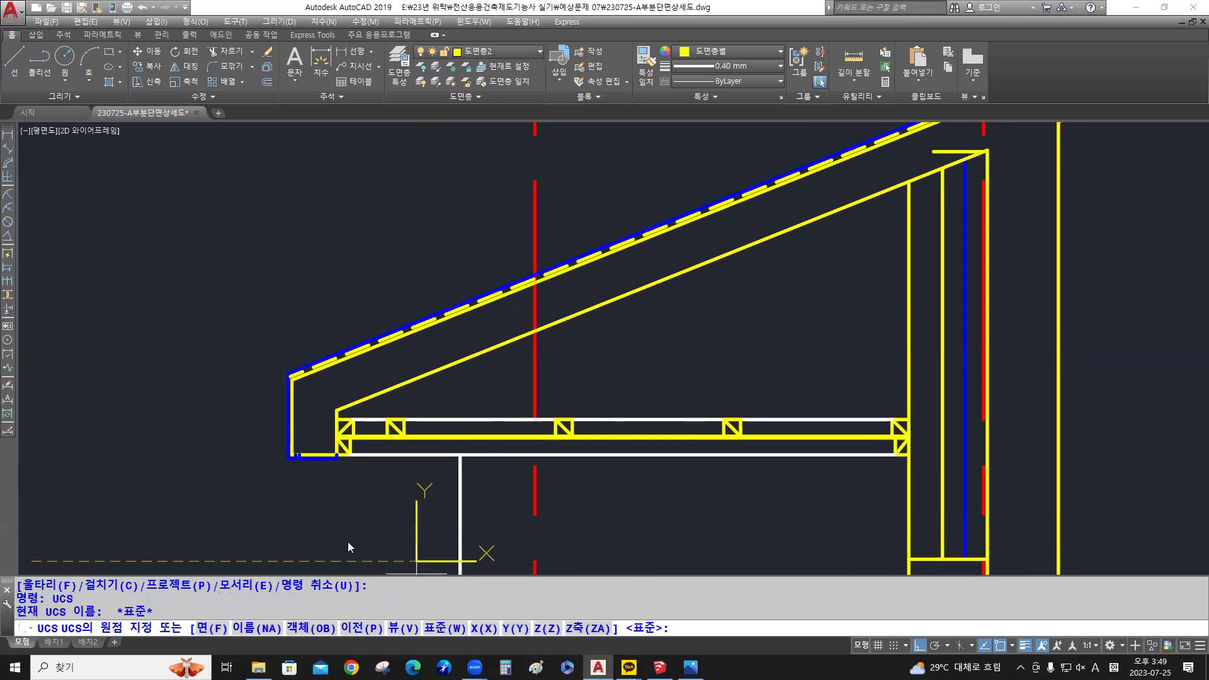
pyautogui.press('Return')
pyautogui.click(378, 392)
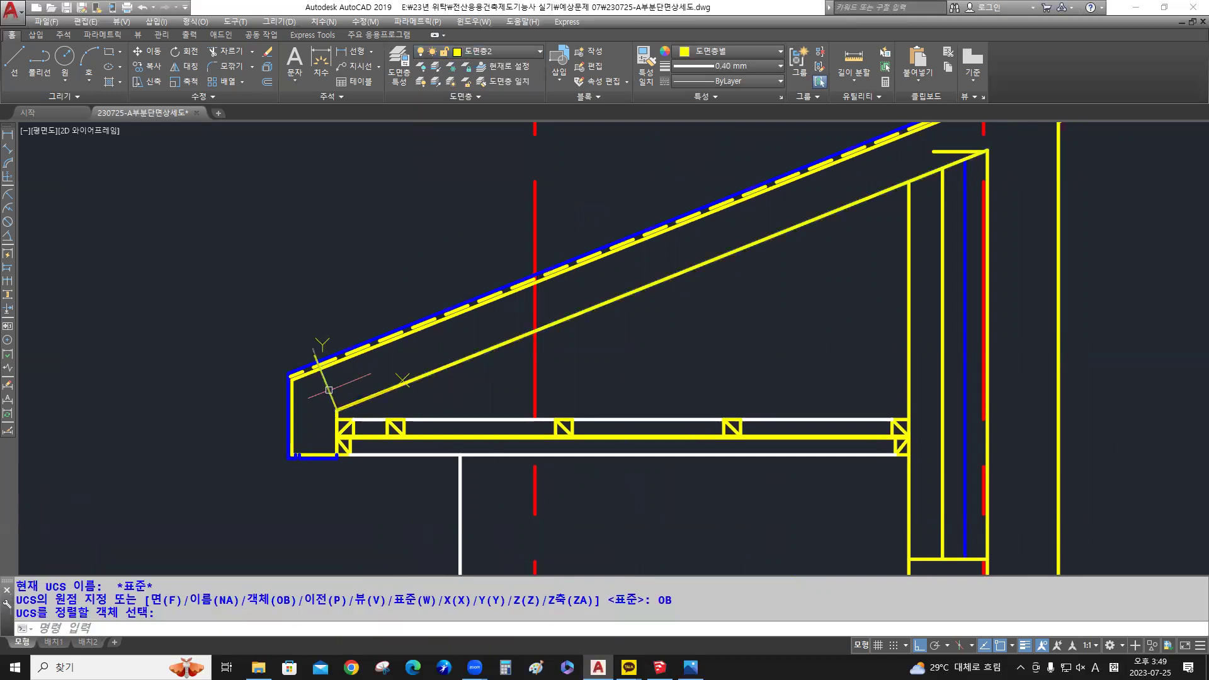
# Draw a 150 line perpendicular to the roof slope, starting at the upper outer corner of the blue eaves finish
pyautogui.scroll(4, 311, 396)
pyautogui.moveTo(306, 396); pyautogui.dragTo(438, 320, button='middle')
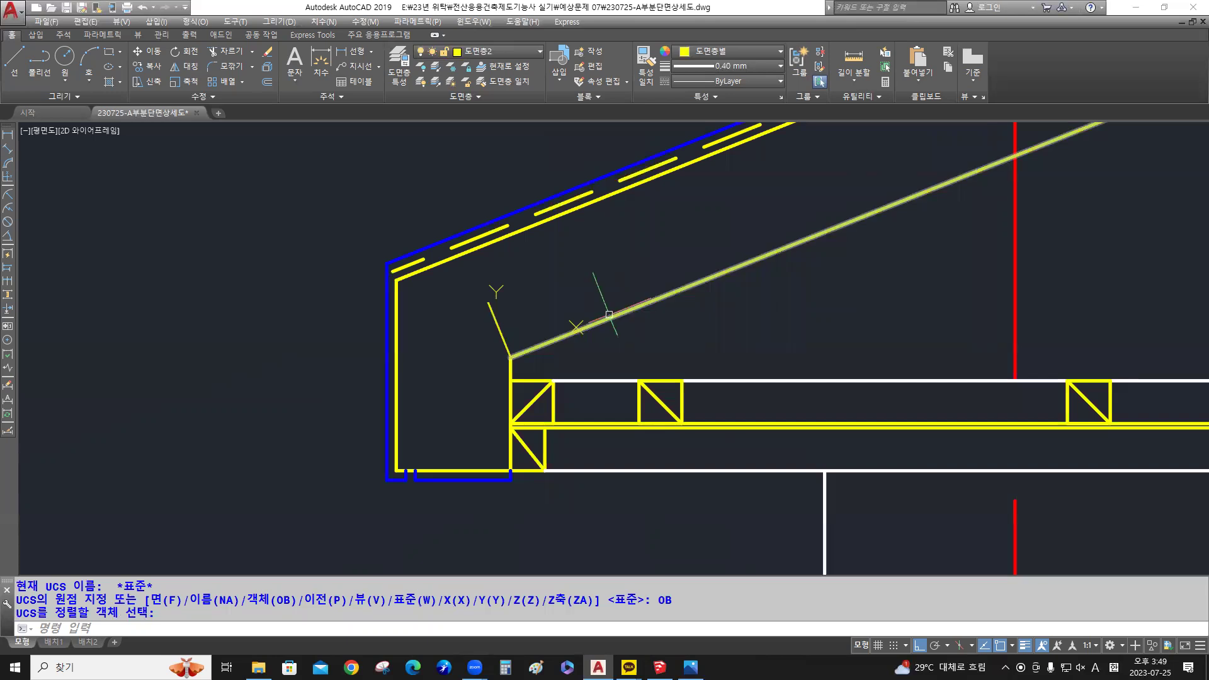
pyautogui.moveTo(573, 295); pyautogui.dragTo(630, 333, button='middle')
pyautogui.write('l')
pyautogui.press('Return')
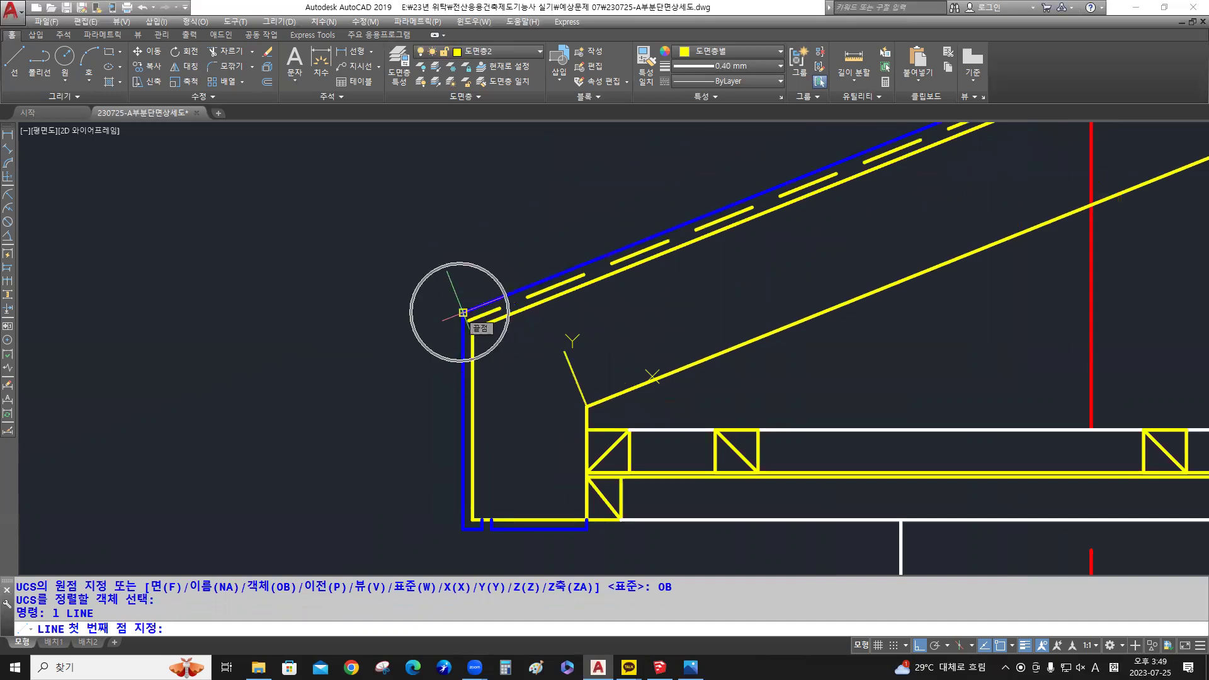
pyautogui.click(463, 312)
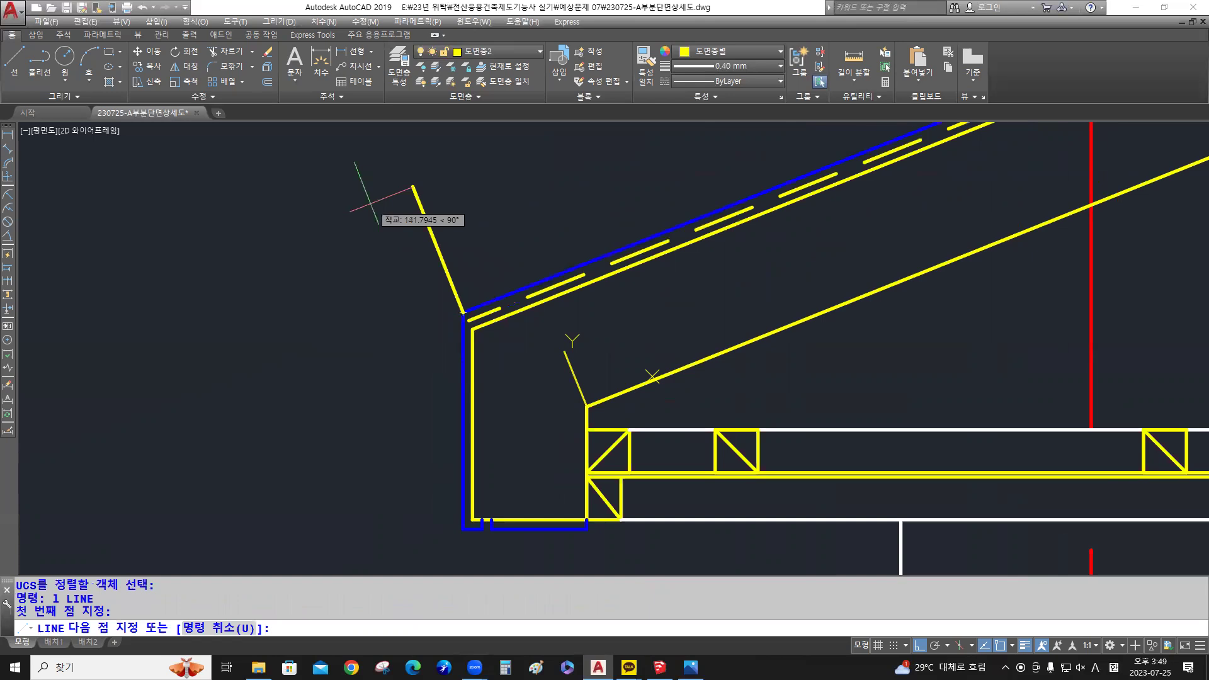
pyautogui.write('150')
pyautogui.press('Return')
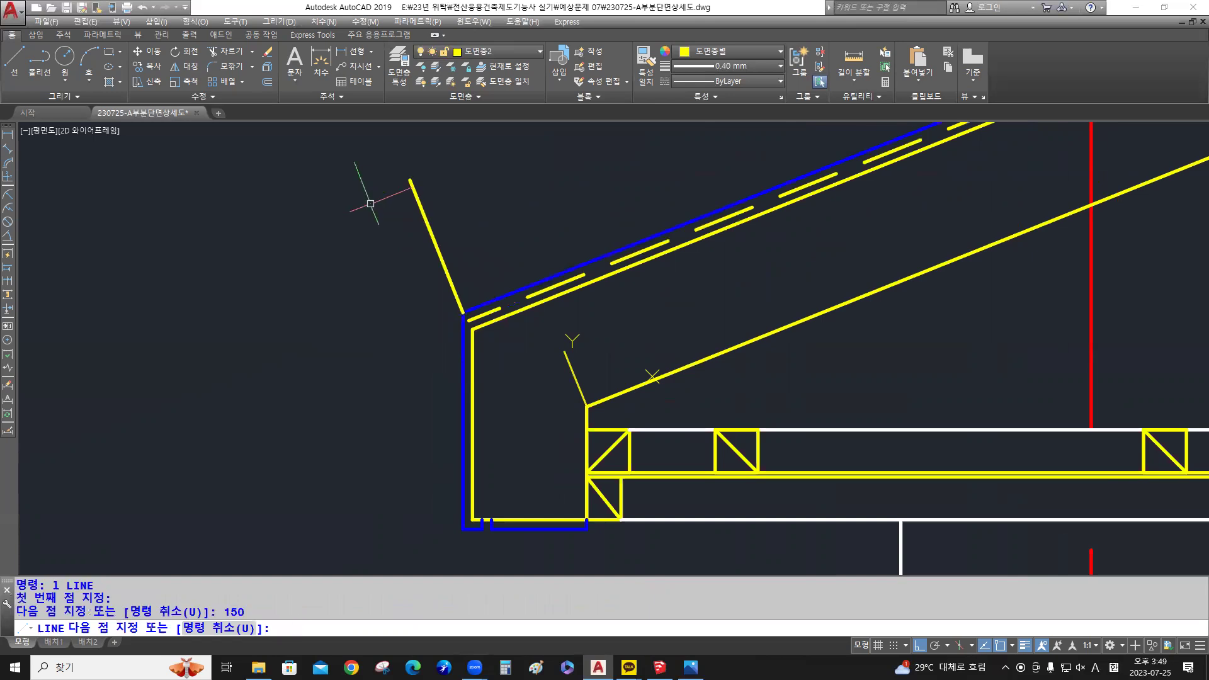
pyautogui.press('Return')
# Offset the perpendicular line at the eaves corner 300 up the roof slope
pyautogui.scroll(-2, 426, 256)
pyautogui.moveTo(525, 202); pyautogui.dragTo(431, 287, button='middle')
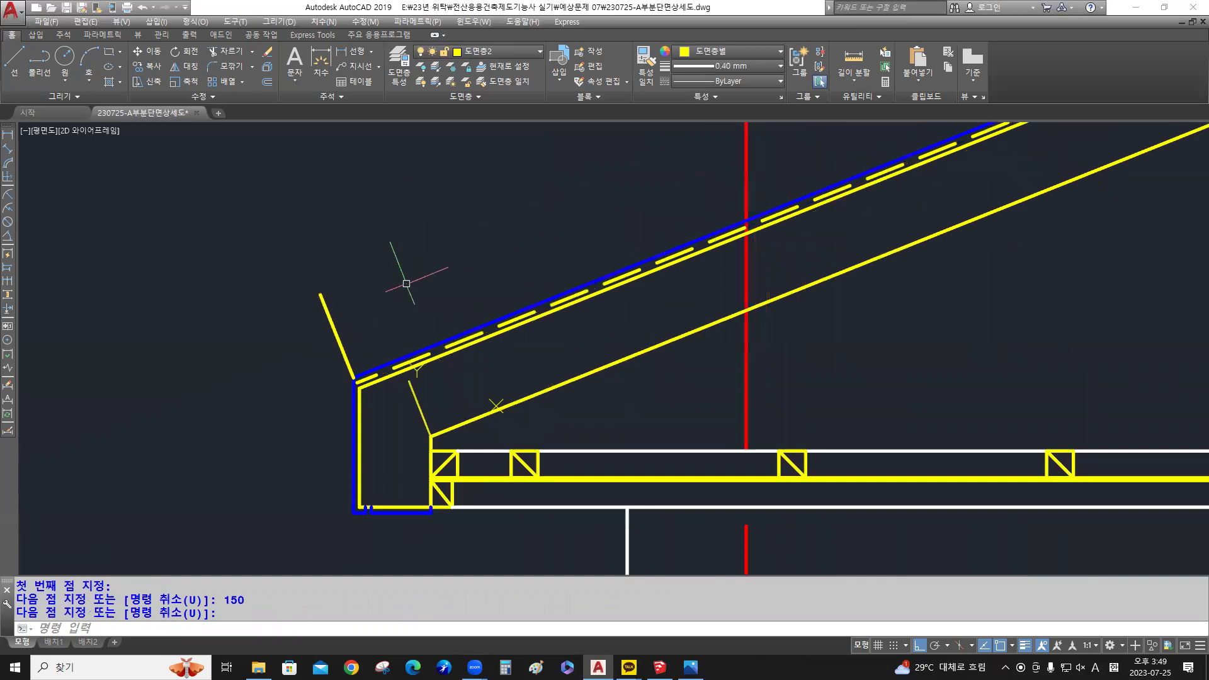
pyautogui.scroll(2, 382, 284)
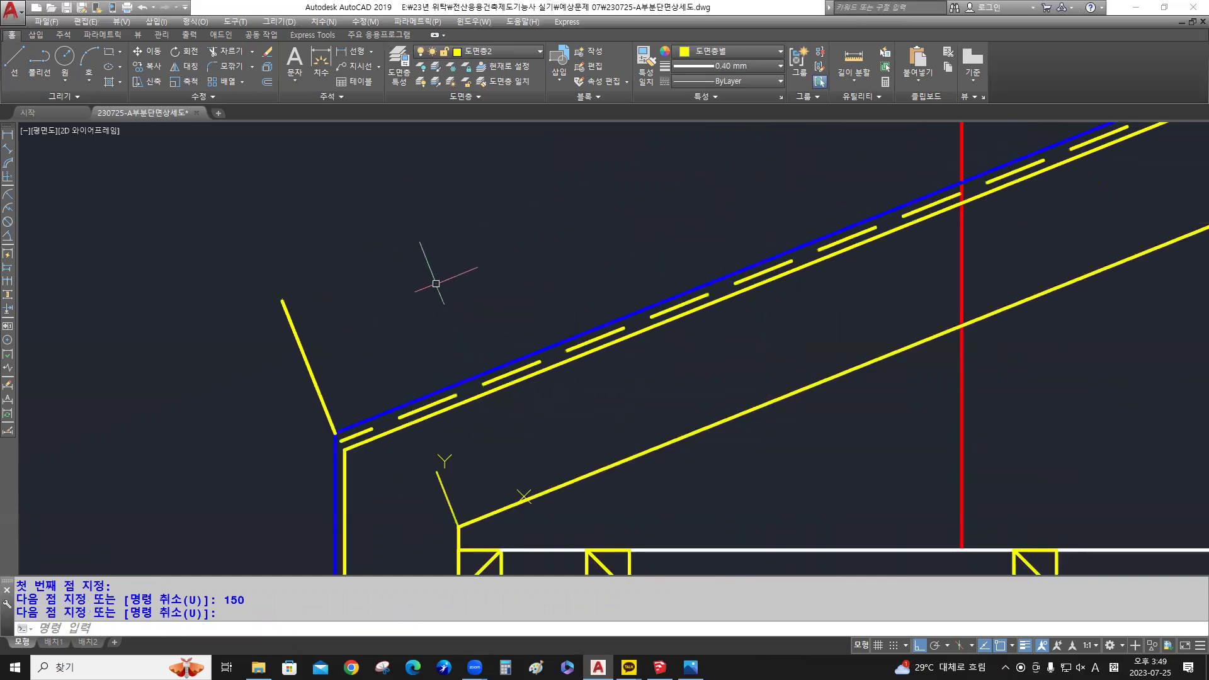
pyautogui.press('Return')
pyautogui.write('o')
pyautogui.press('Return')
pyautogui.write('300')
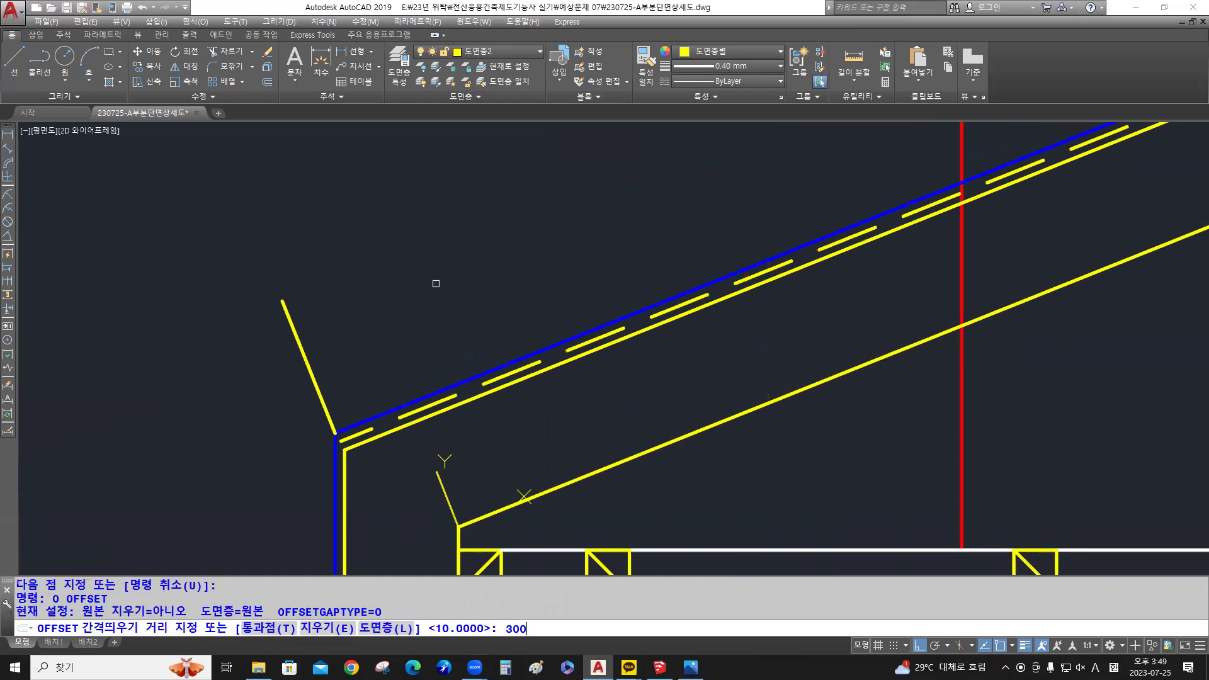
pyautogui.press('Return')
pyautogui.click(316, 377)
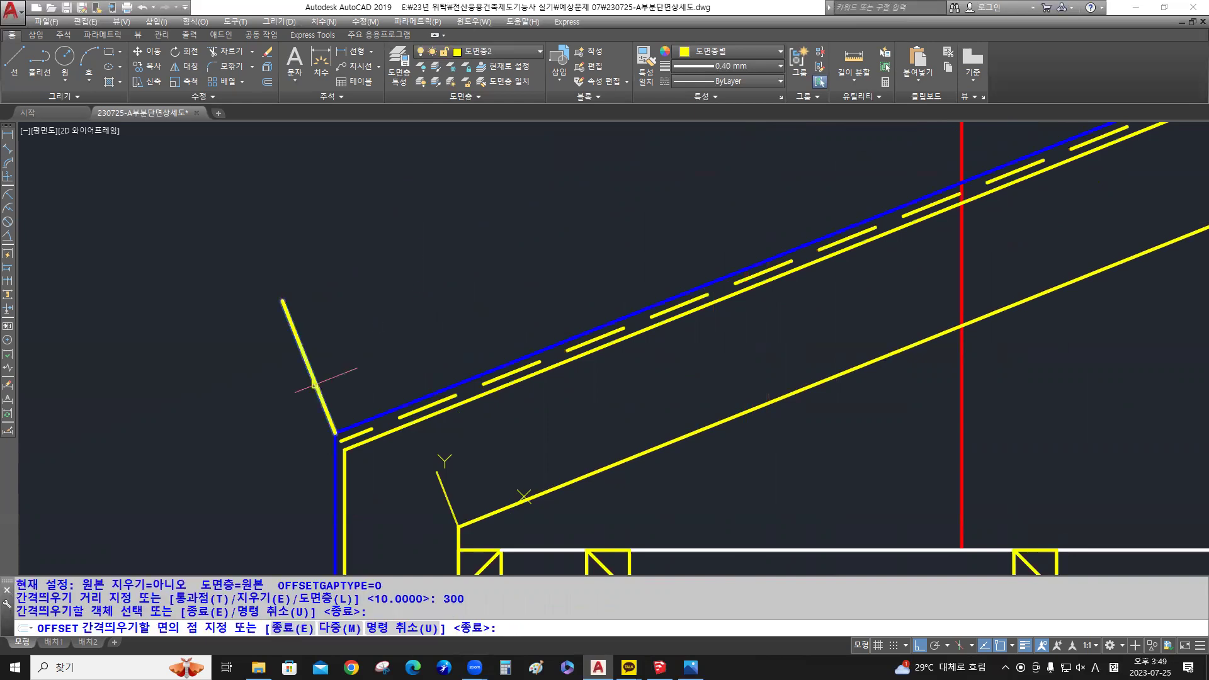
pyautogui.click(442, 302)
pyautogui.press('Return')
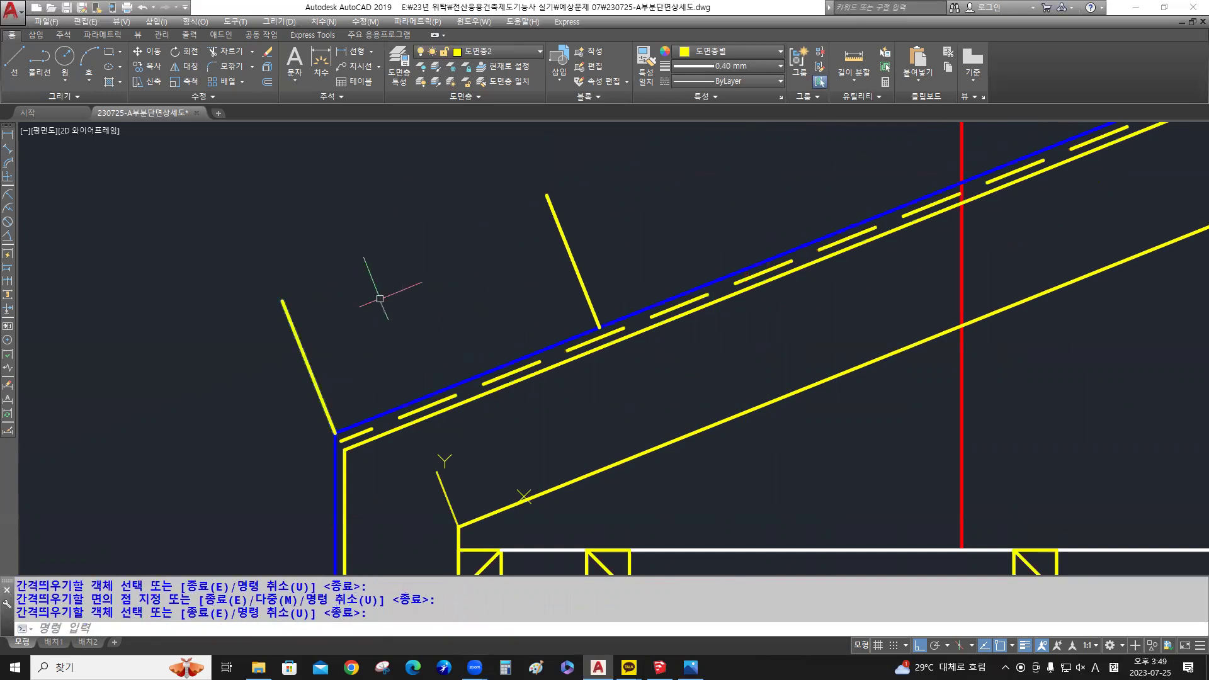
# Offset the upper perpendicular line above the roof slope 24 toward the eaves
pyautogui.scroll(2, 379, 300)
pyautogui.moveTo(379, 298); pyautogui.dragTo(423, 305, button='middle')
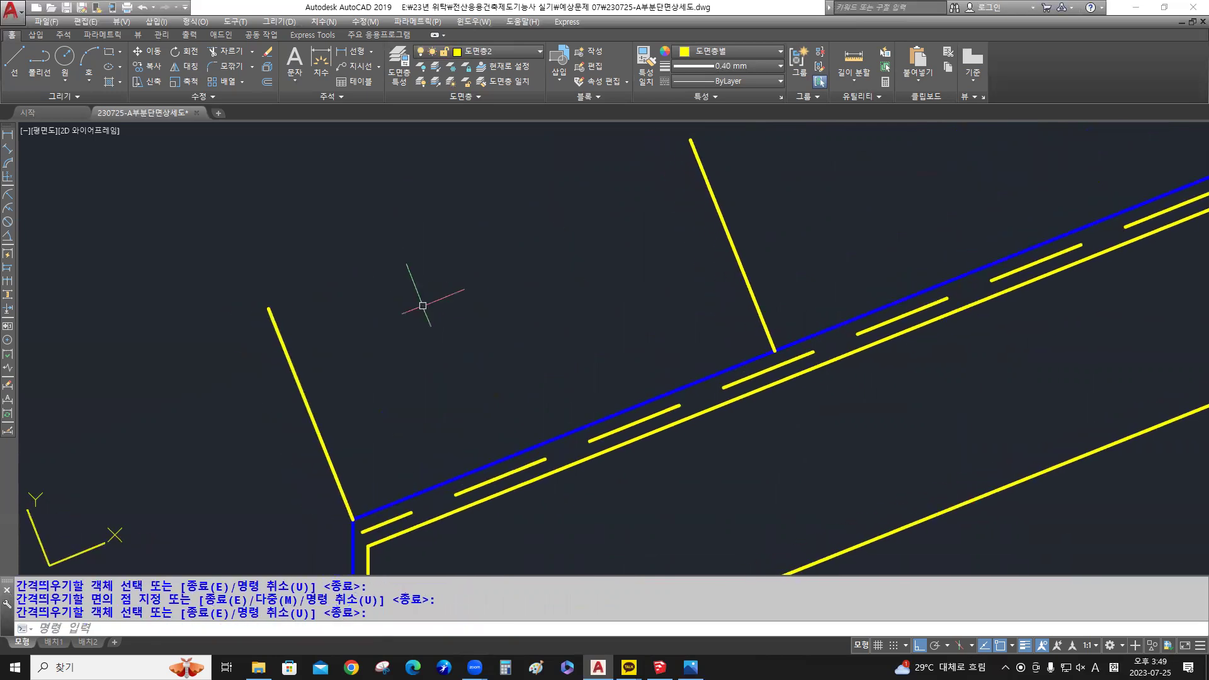
pyautogui.press('Return')
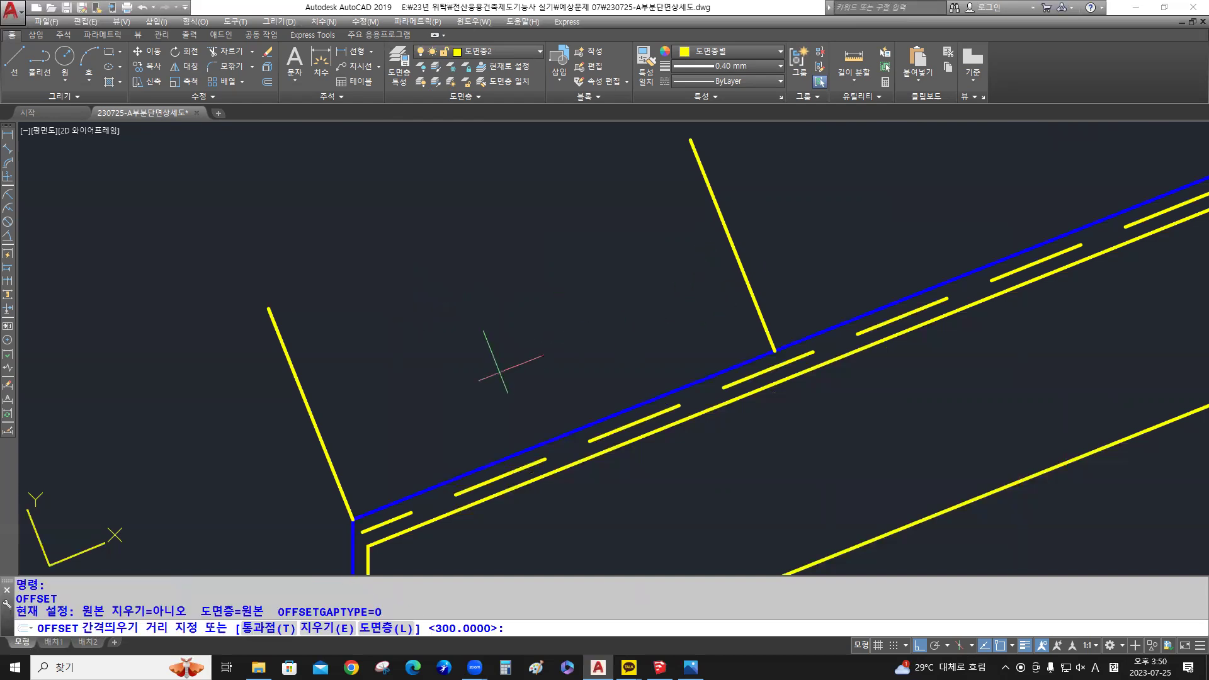
pyautogui.write('24')
pyautogui.press('Return')
pyautogui.click(744, 267)
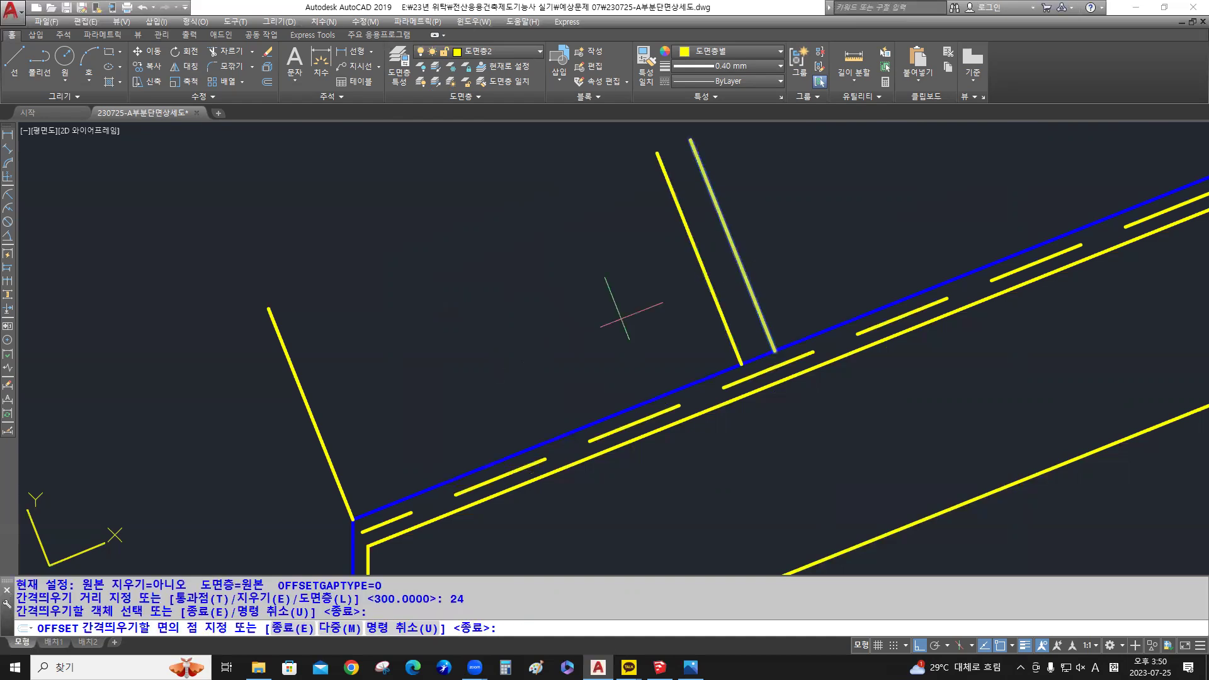
pyautogui.click(559, 353)
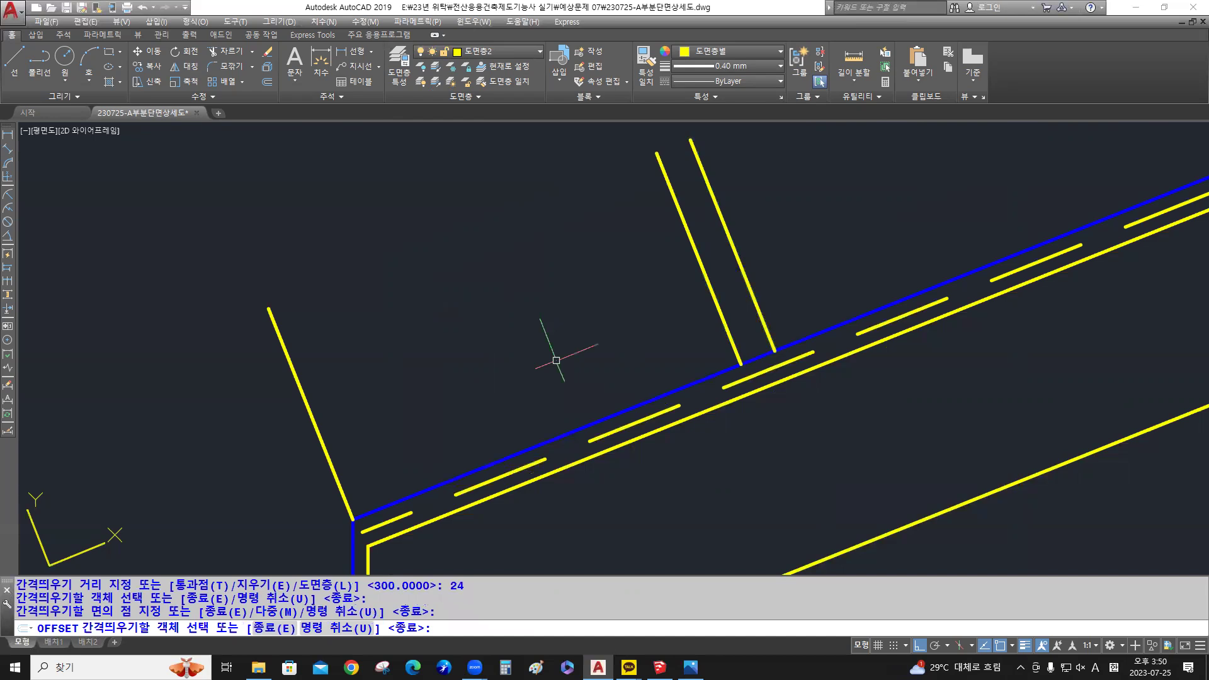
pyautogui.press('Return')
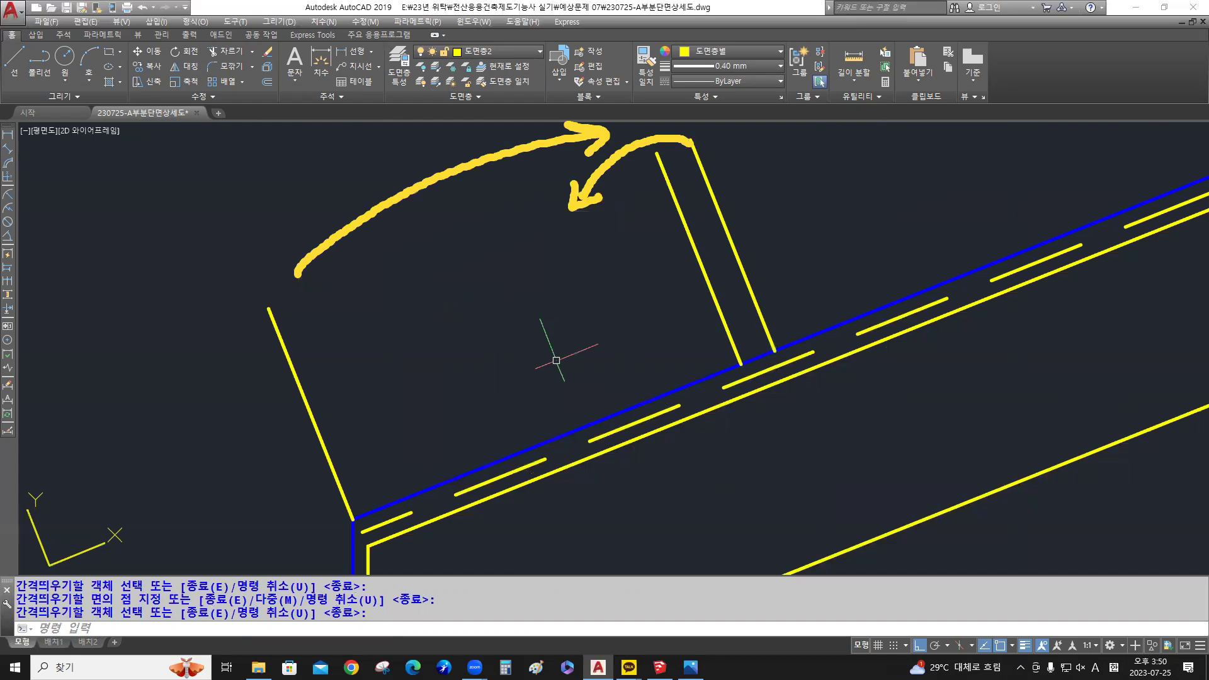
# Offset the perpendicular line nearest the eaves in the upper pair 21 down the slope, and the blue roof finish line 21 upward
pyautogui.write('o')
pyautogui.press('Return')
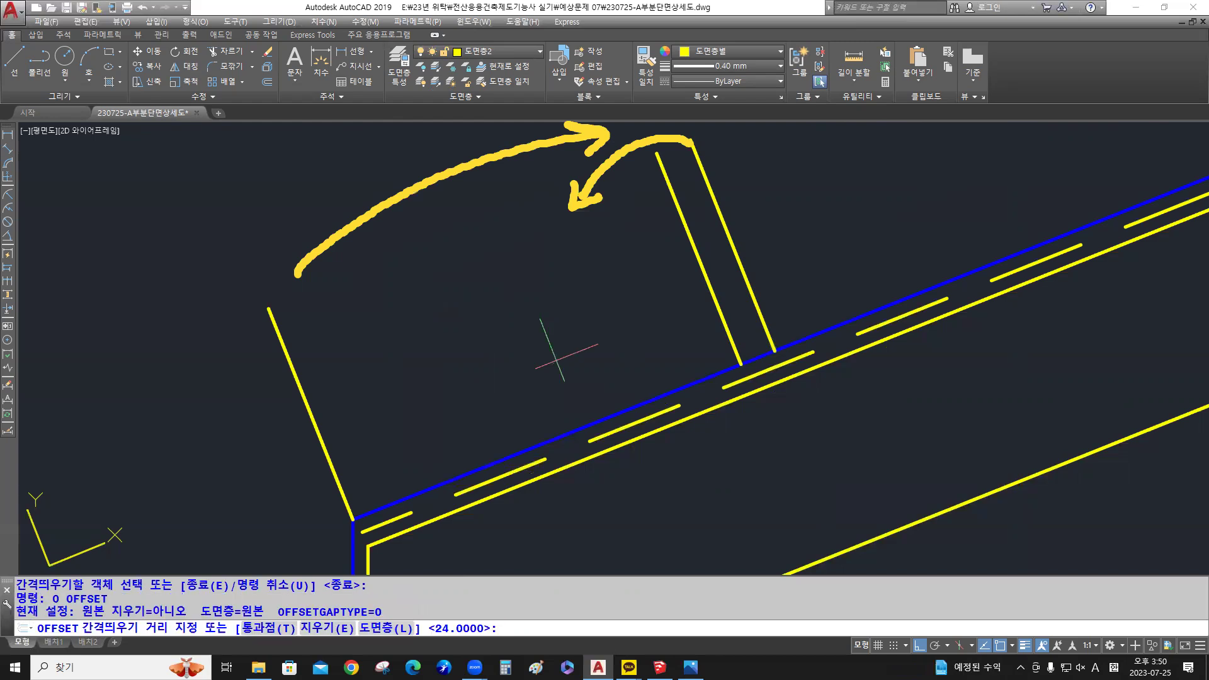
pyautogui.write('21')
pyautogui.press('Return')
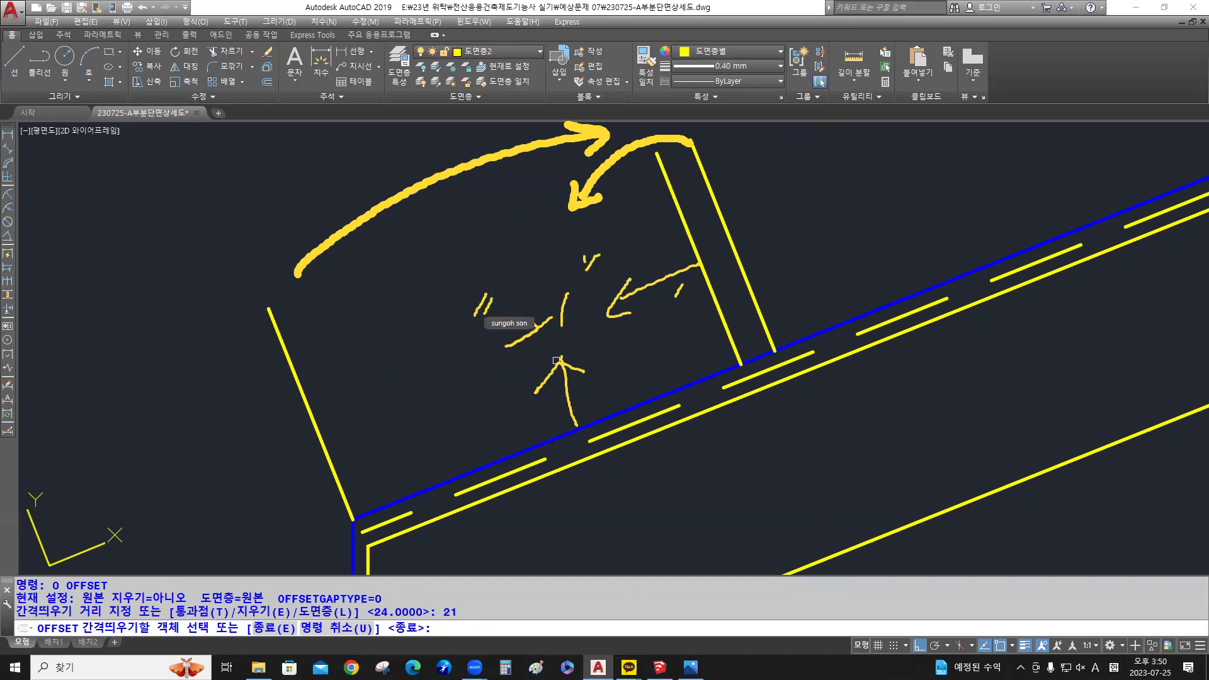
pyautogui.click(718, 318)
pyautogui.click(660, 371)
pyautogui.click(676, 386)
pyautogui.click(638, 345)
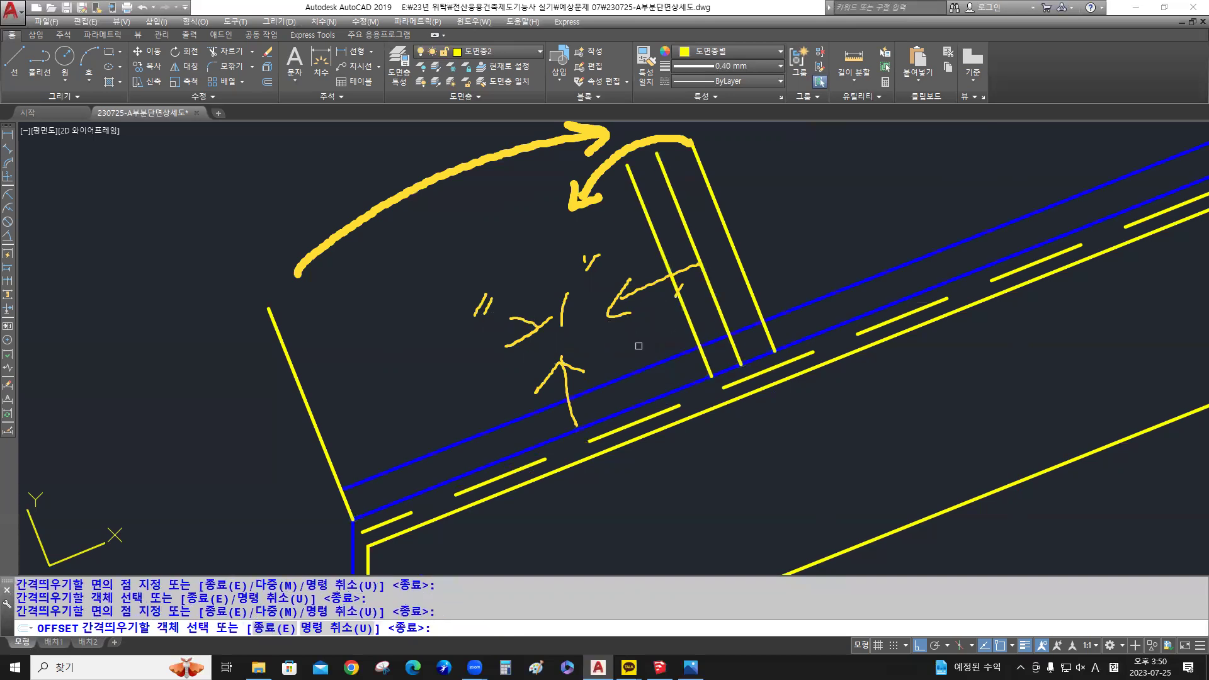
pyautogui.press('Return')
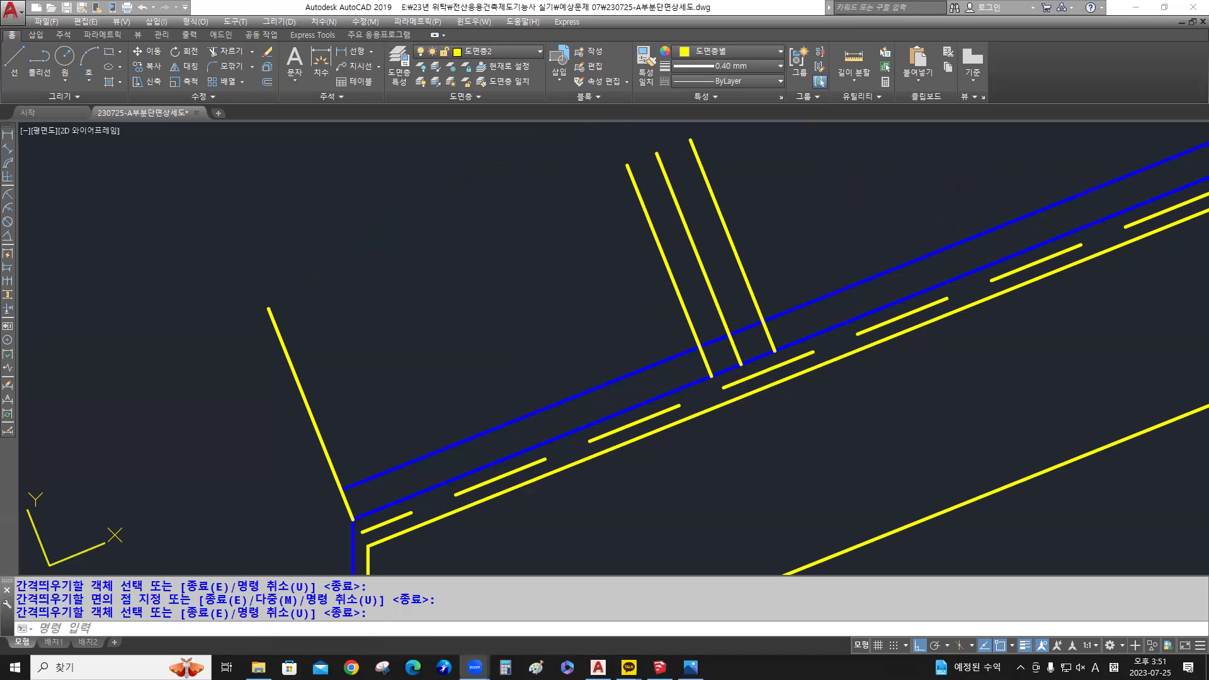
# Create a closed boundary polyline in the small square between the two lower perpendicular lines and the two blue roof lines
pyautogui.scroll(6, 754, 352)
pyautogui.scroll(1, 518, 327)
pyautogui.scroll(2, 537, 346)
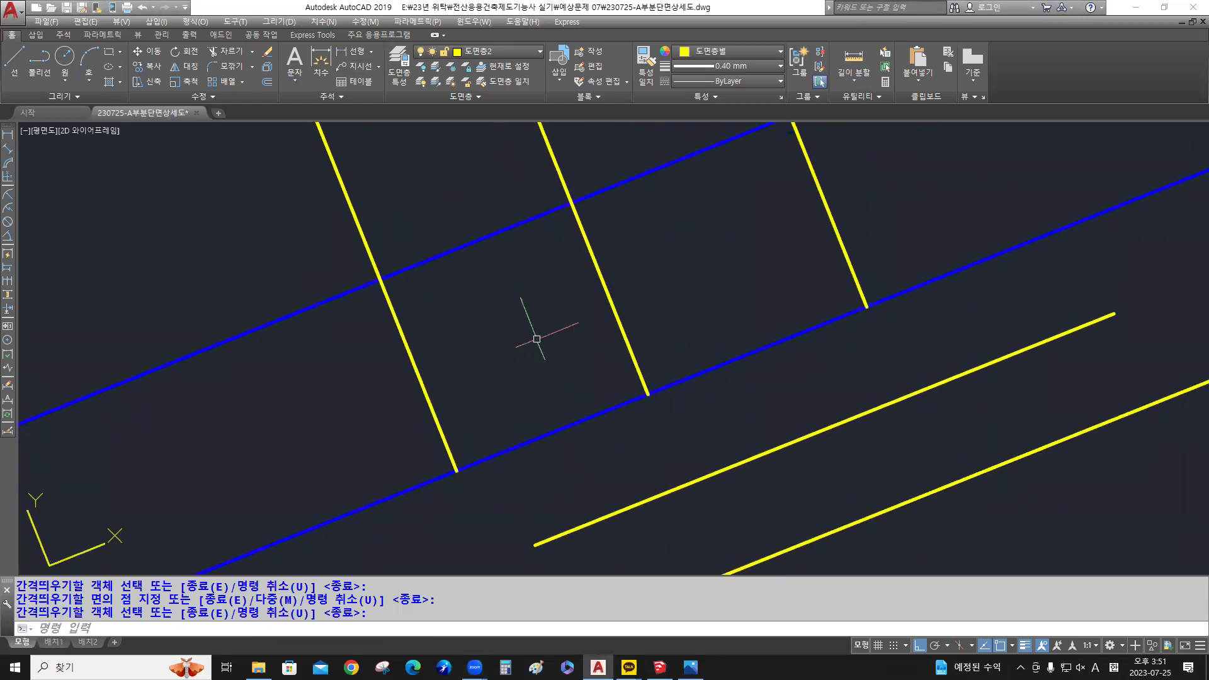
pyautogui.write('BO')
pyautogui.press('Return')
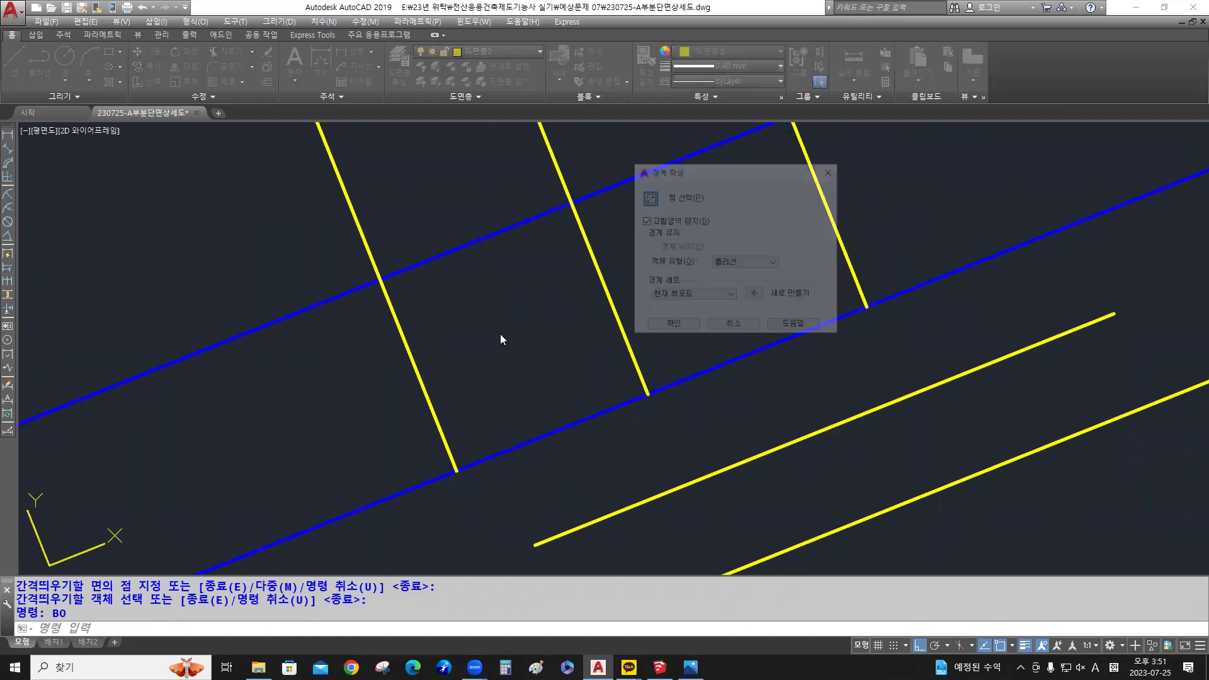
pyautogui.click(648, 198)
pyautogui.click(648, 198)
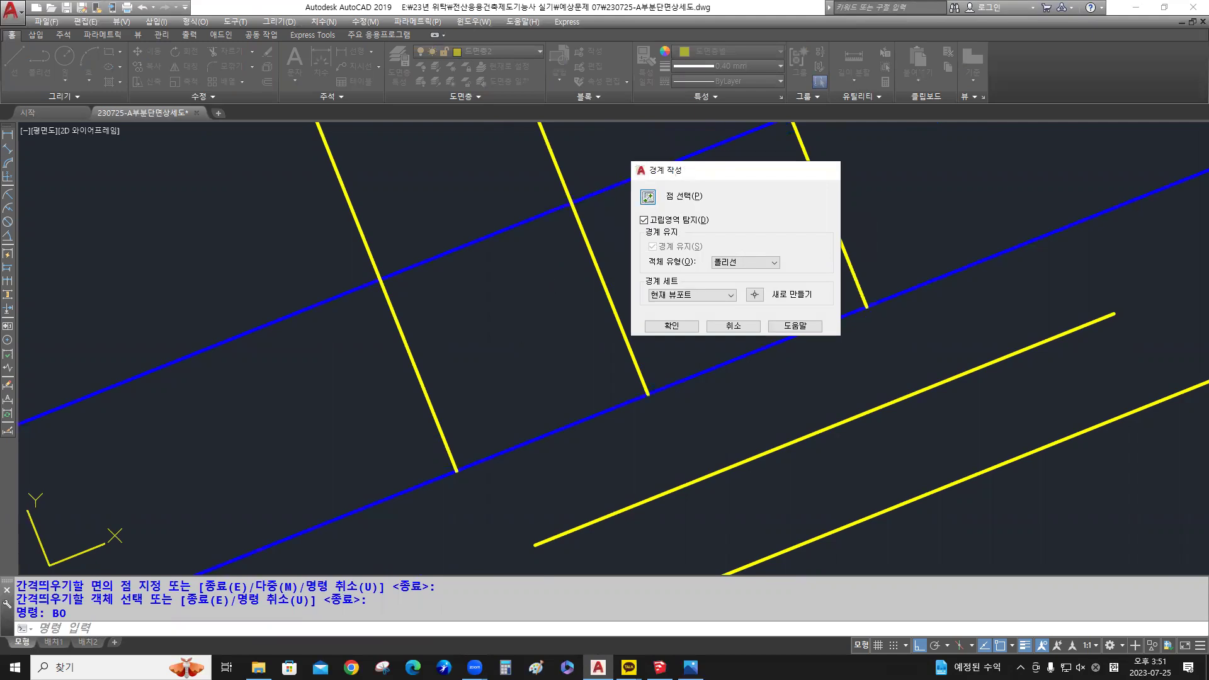
pyautogui.click(497, 333)
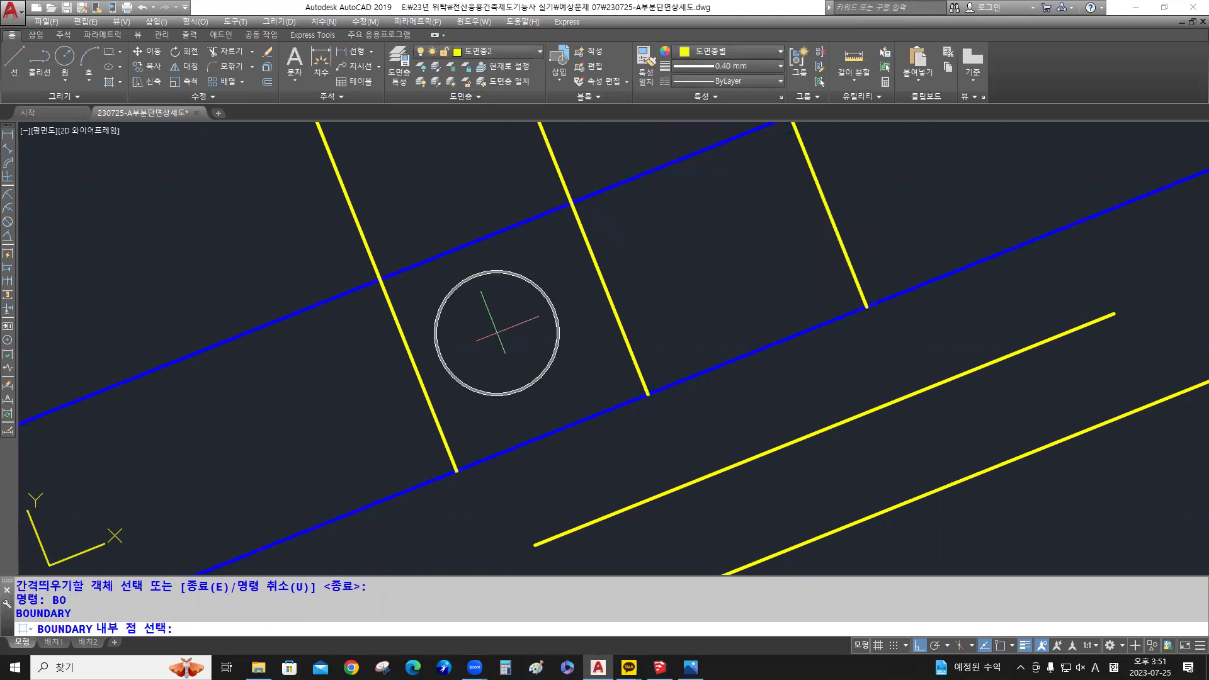
pyautogui.rightClick(497, 332)
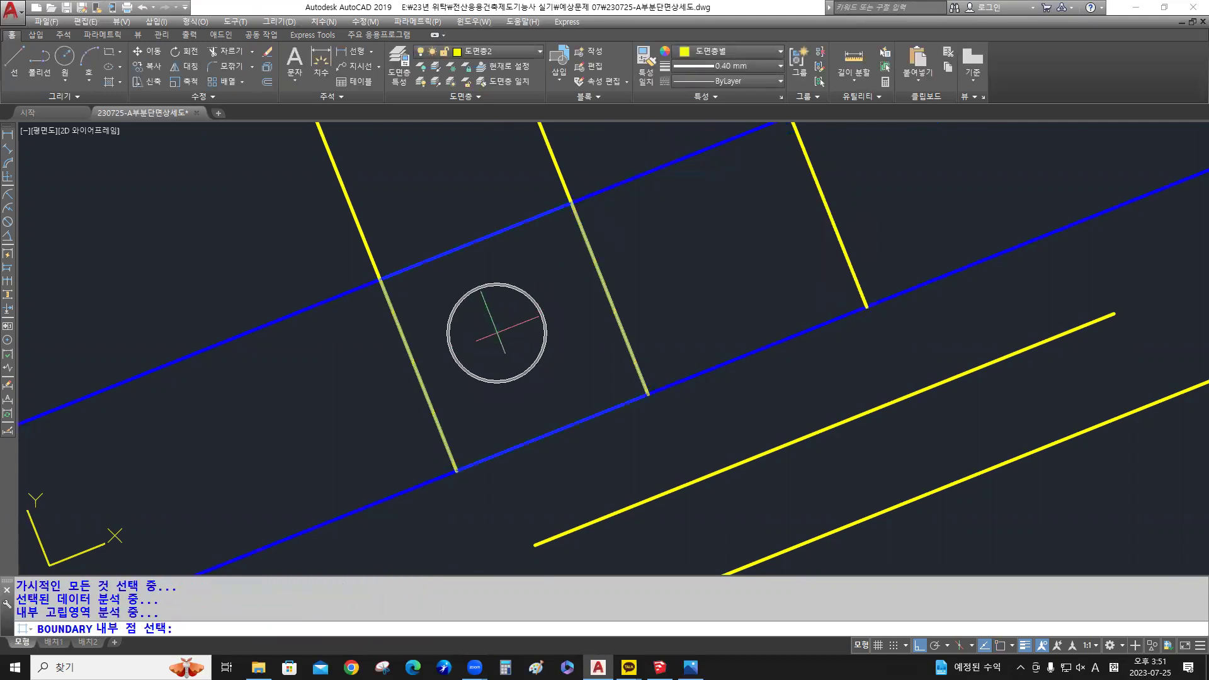
pyautogui.click(475, 240)
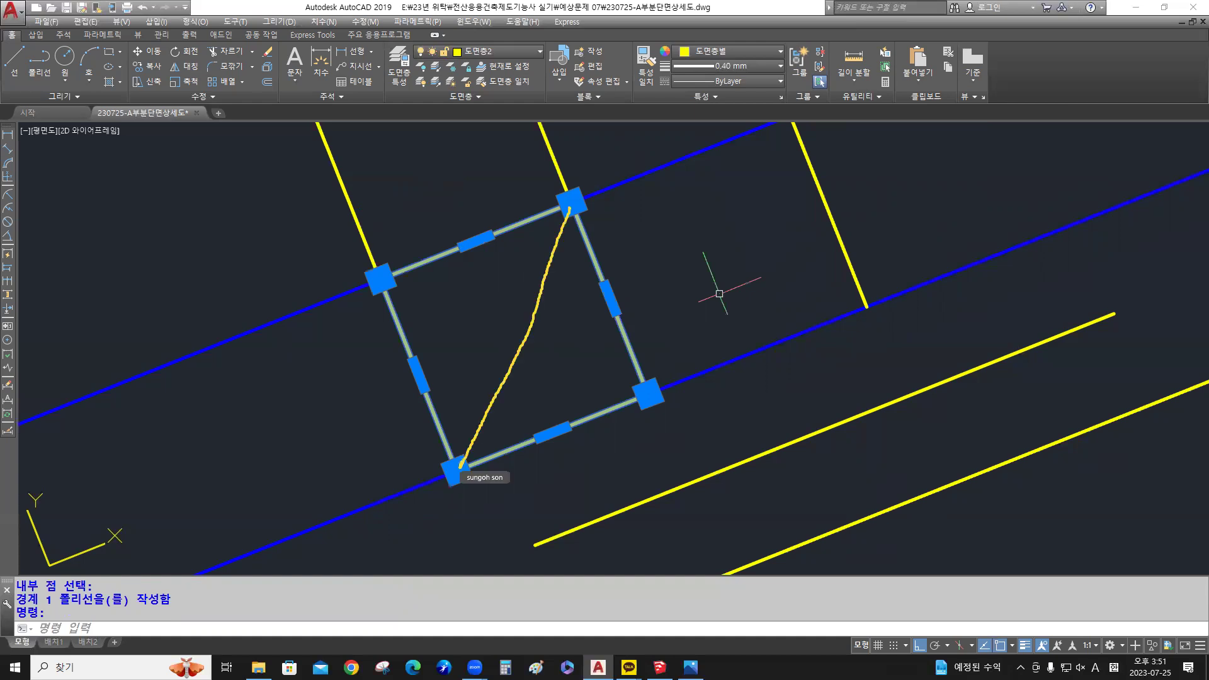
# Draw a diagonal line across the small square from its upper upslope corner to its lower downslope corner
pyautogui.write('1')
pyautogui.press('Return')
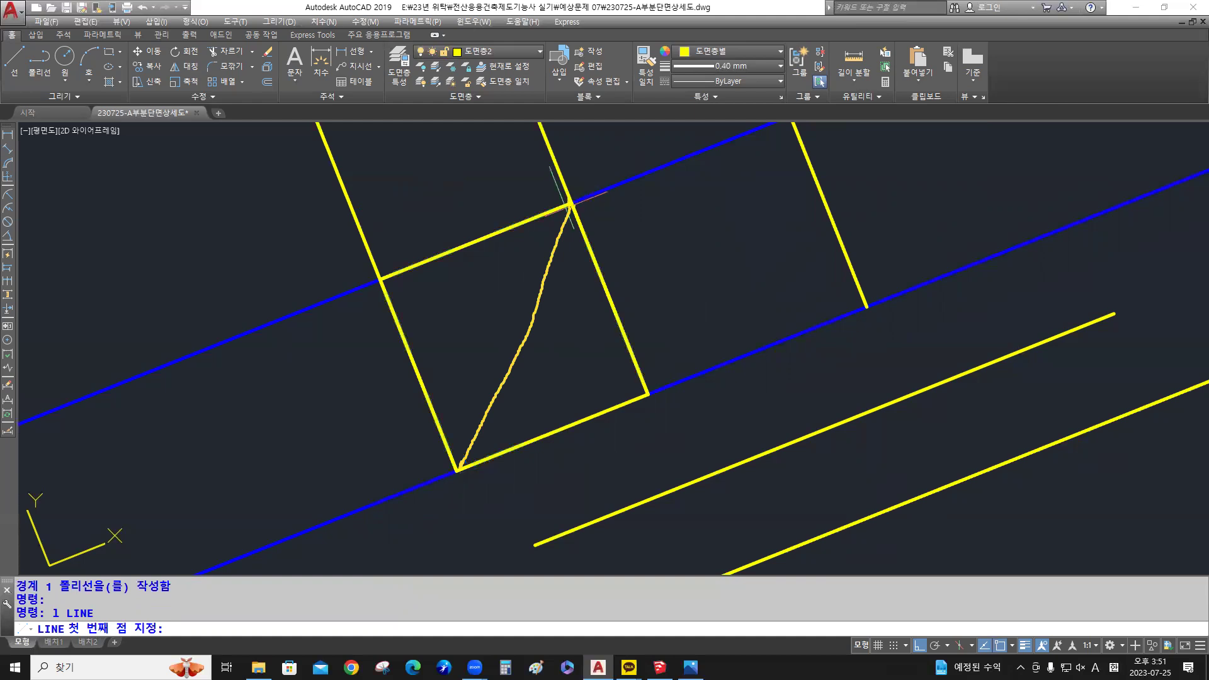
pyautogui.click(570, 203)
pyautogui.click(456, 470)
pyautogui.press('Return')
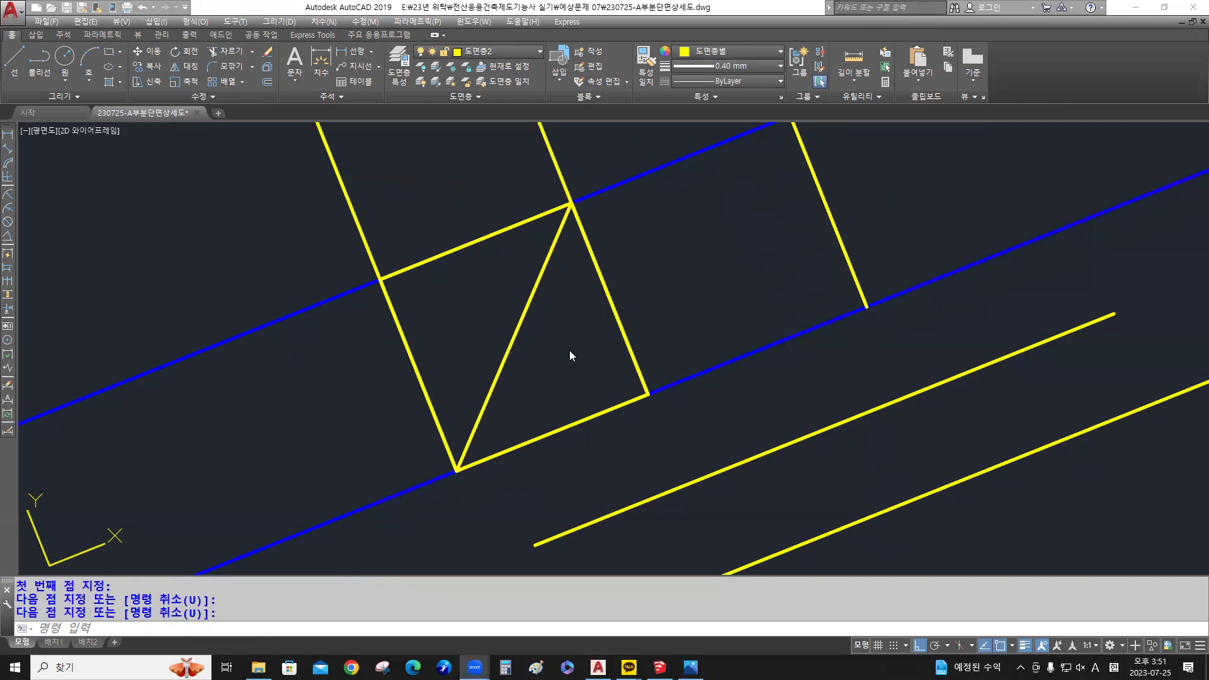
# Copy the square, its diagonal and the three perpendicular lines upslope, from the eaves line's upper end to the upper end of the set's first line
pyautogui.scroll(-8, 567, 354)
pyautogui.scroll(-5, 566, 354)
pyautogui.moveTo(566, 340)
pyautogui.mouseDown(button='middle')
pyautogui.moveTo(494, 345)
pyautogui.moveTo(506, 347)
pyautogui.mouseUp(button='middle')
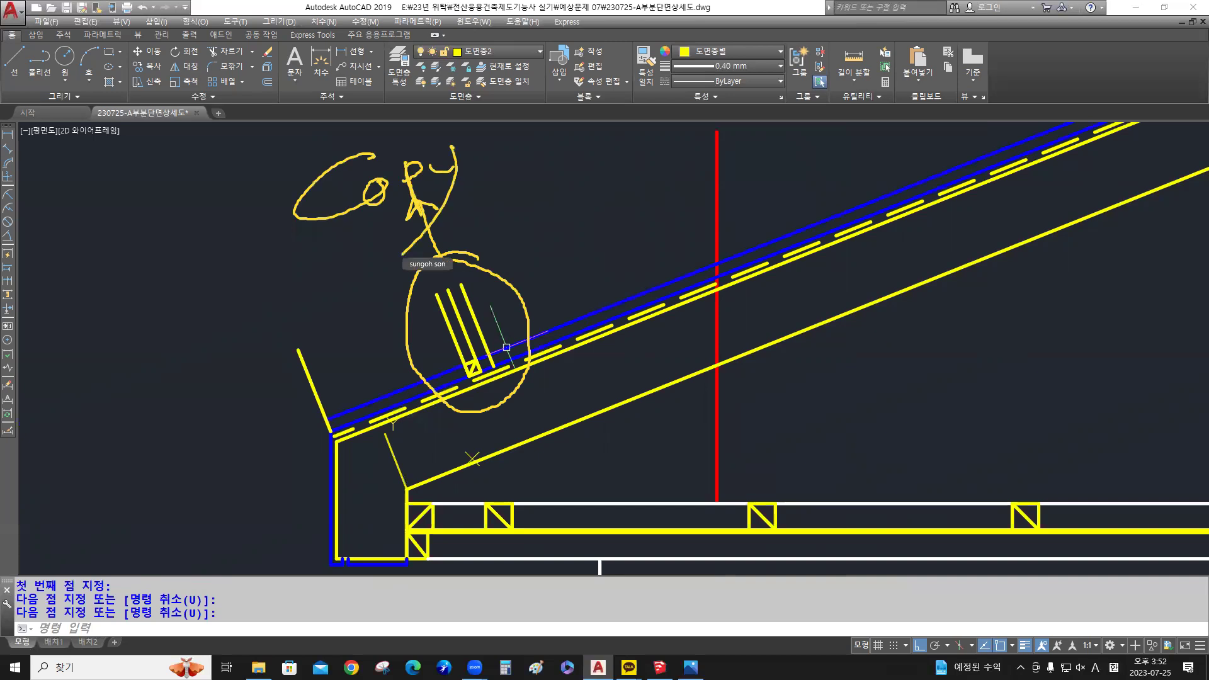
pyautogui.write('co')
pyautogui.press('Return')
pyautogui.click(404, 271)
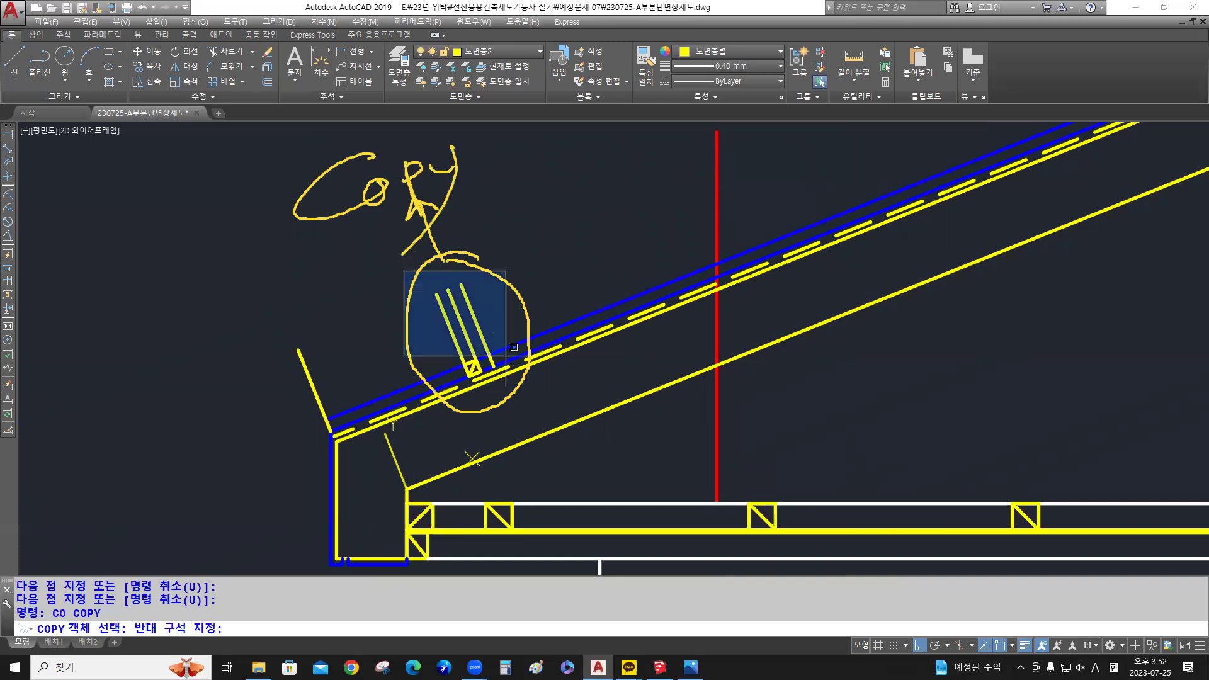
pyautogui.click(535, 406)
pyautogui.press('Return')
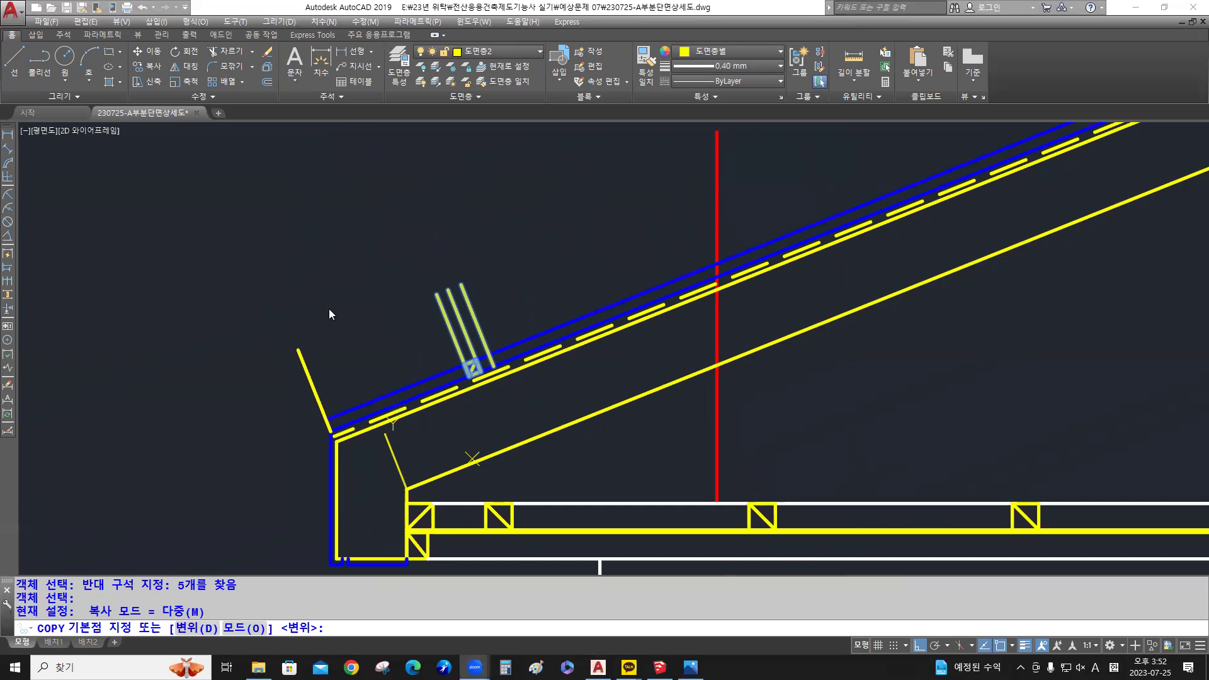
pyautogui.click(298, 349)
pyautogui.press('F8')
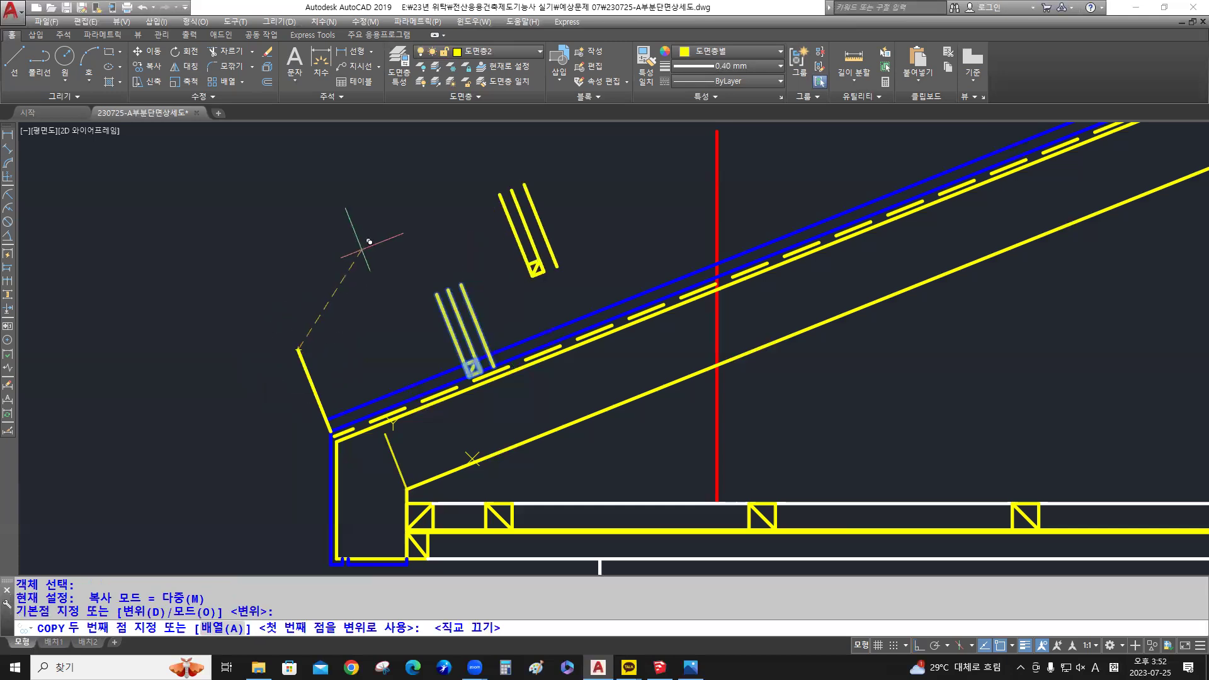
pyautogui.scroll(2, 381, 270)
pyautogui.moveTo(391, 262); pyautogui.dragTo(396, 241, button='middle')
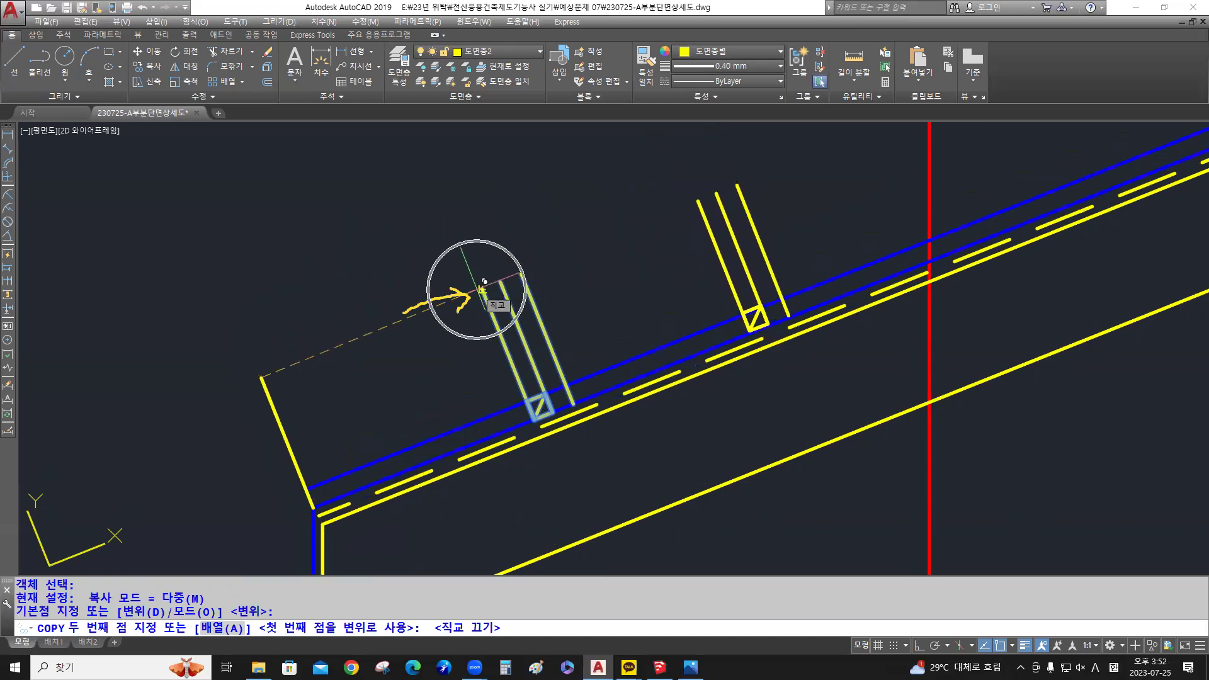
pyautogui.click(483, 284)
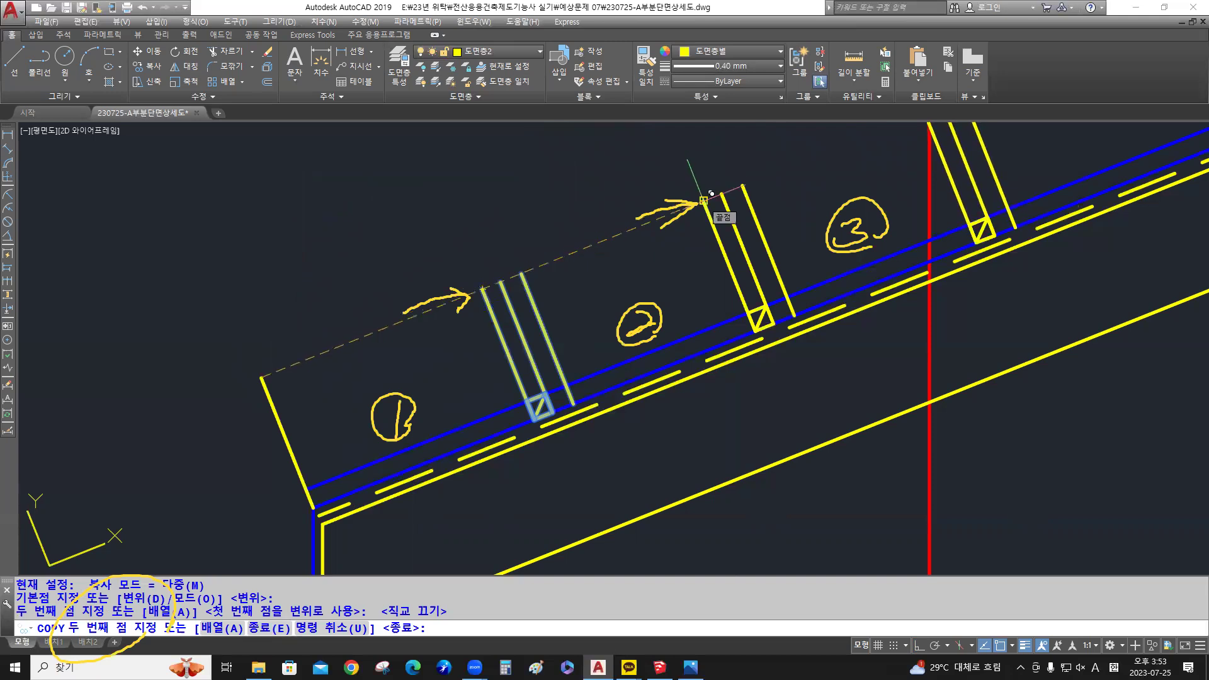
# Place three more copies of the set up the slope, each at the upper end of the previous copy's first line
pyautogui.press('ctrl')
pyautogui.press('ctrl')
pyautogui.click(710, 193)
pyautogui.scroll(-2, 710, 193)
pyautogui.moveTo(710, 192)
pyautogui.mouseDown(button='middle')
pyautogui.moveTo(460, 233)
pyautogui.moveTo(439, 263)
pyautogui.moveTo(416, 269)
pyautogui.mouseUp(button='middle')
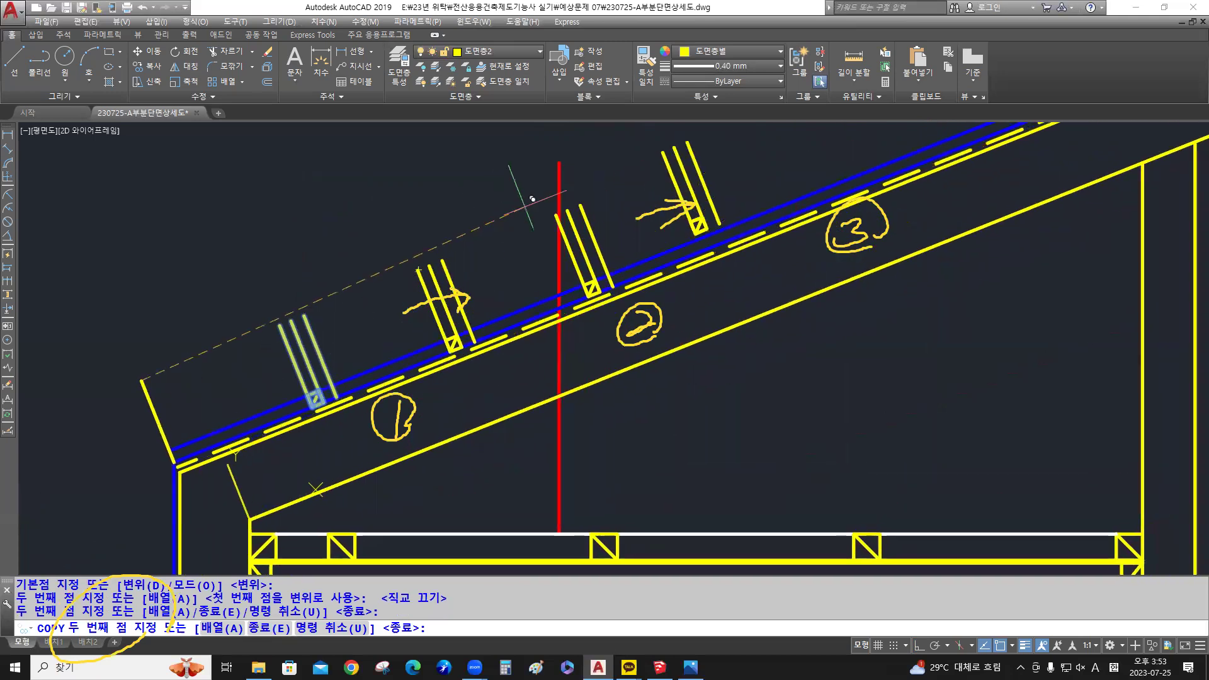
pyautogui.scroll(2, 553, 208)
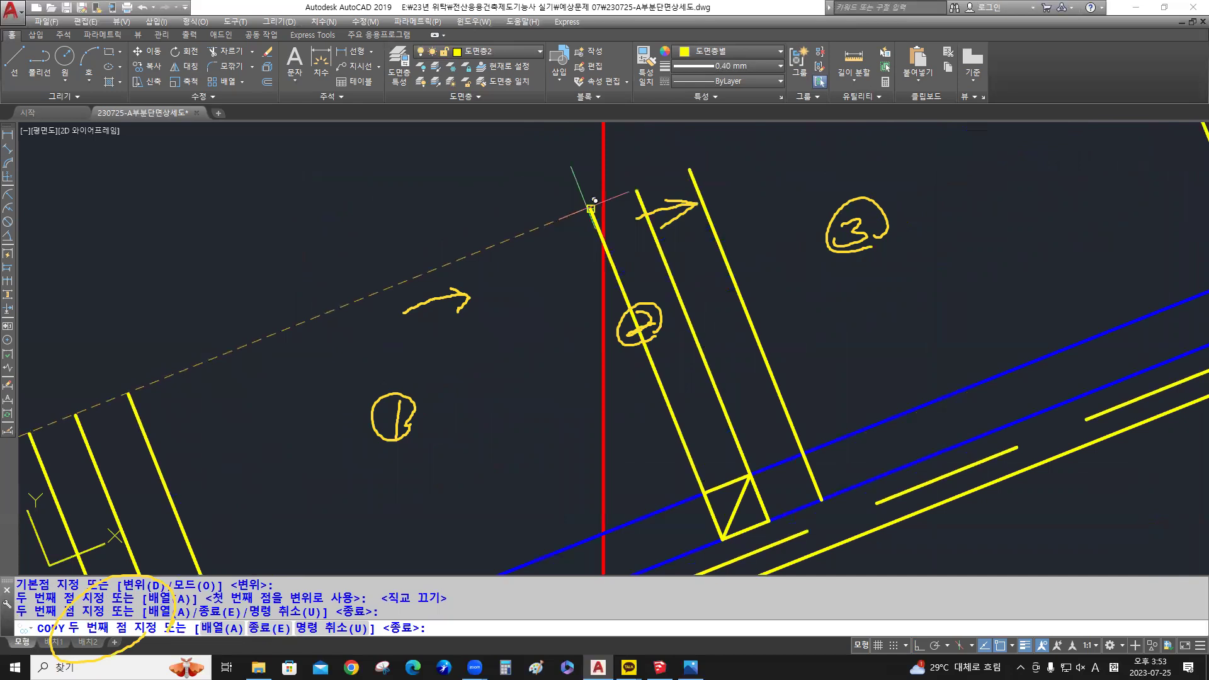
pyautogui.scroll(-4, 512, 222)
pyautogui.moveTo(512, 223); pyautogui.dragTo(445, 245, button='middle')
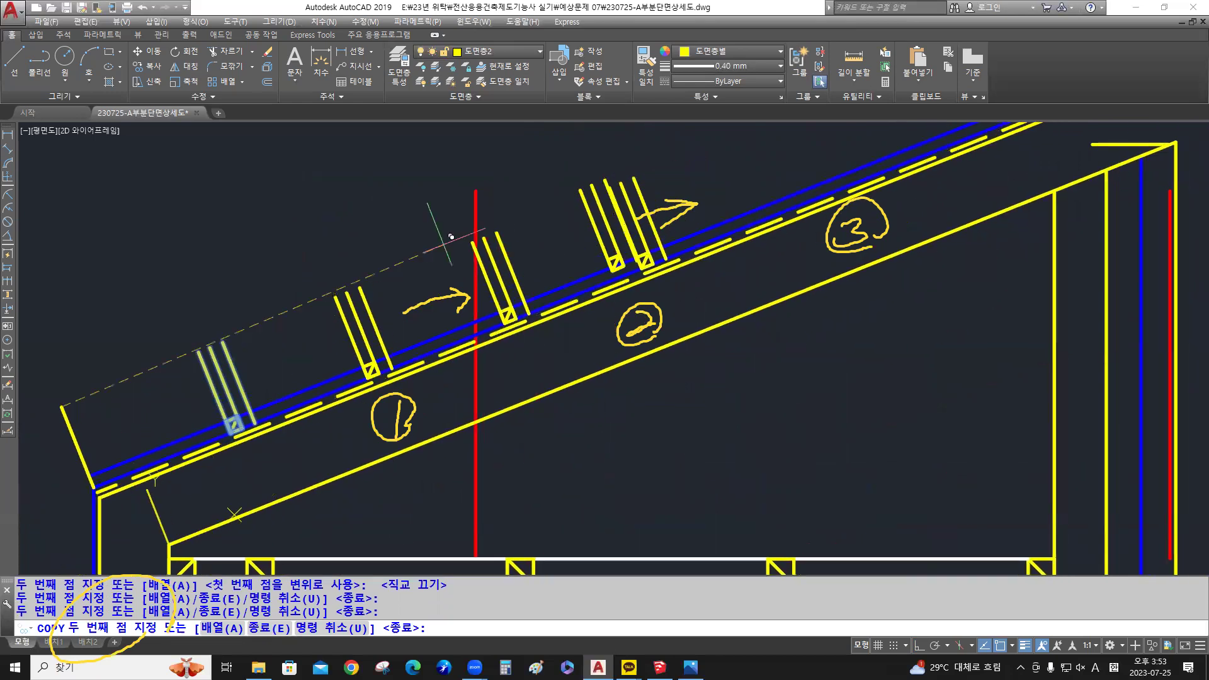
pyautogui.click(615, 182)
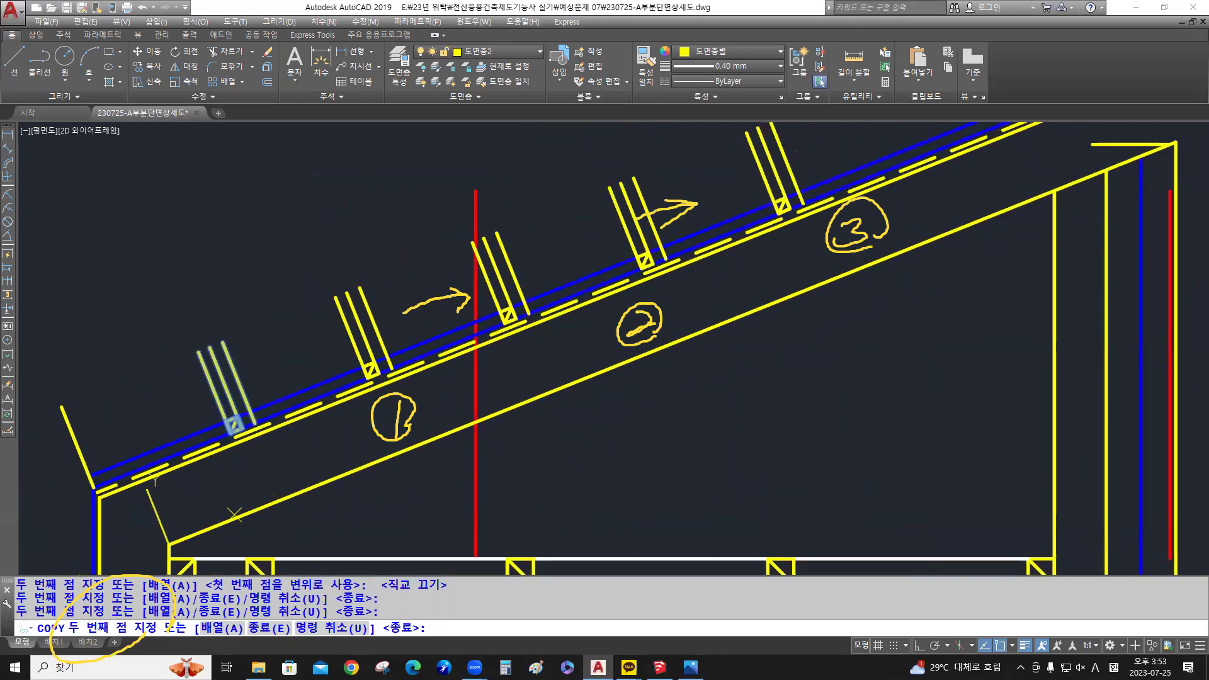
pyautogui.press('Return')
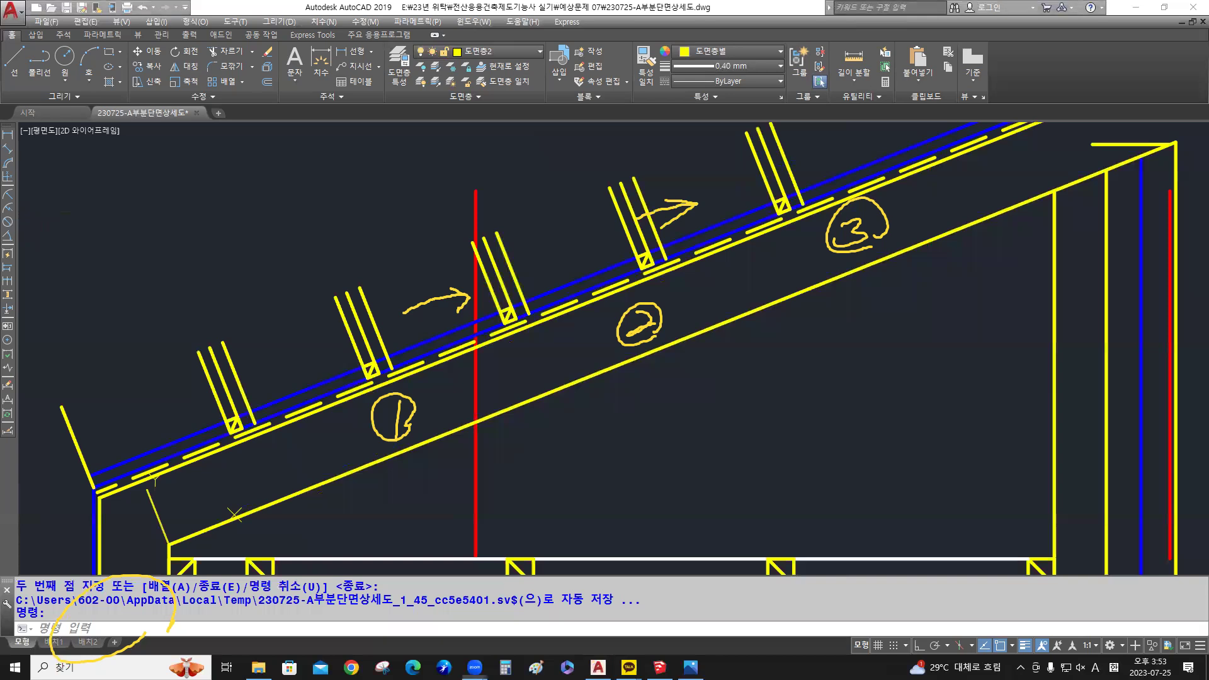
# Preview the plot of a window around the repeated sets of lines on the roof slope and exit the preview
pyautogui.moveTo(354, 441)
pyautogui.mouseDown()
pyautogui.moveTo(821, 258)
pyautogui.moveTo(778, 187)
pyautogui.moveTo(459, 271)
pyautogui.moveTo(474, 294)
pyautogui.moveTo(119, 648)
pyautogui.mouseUp()
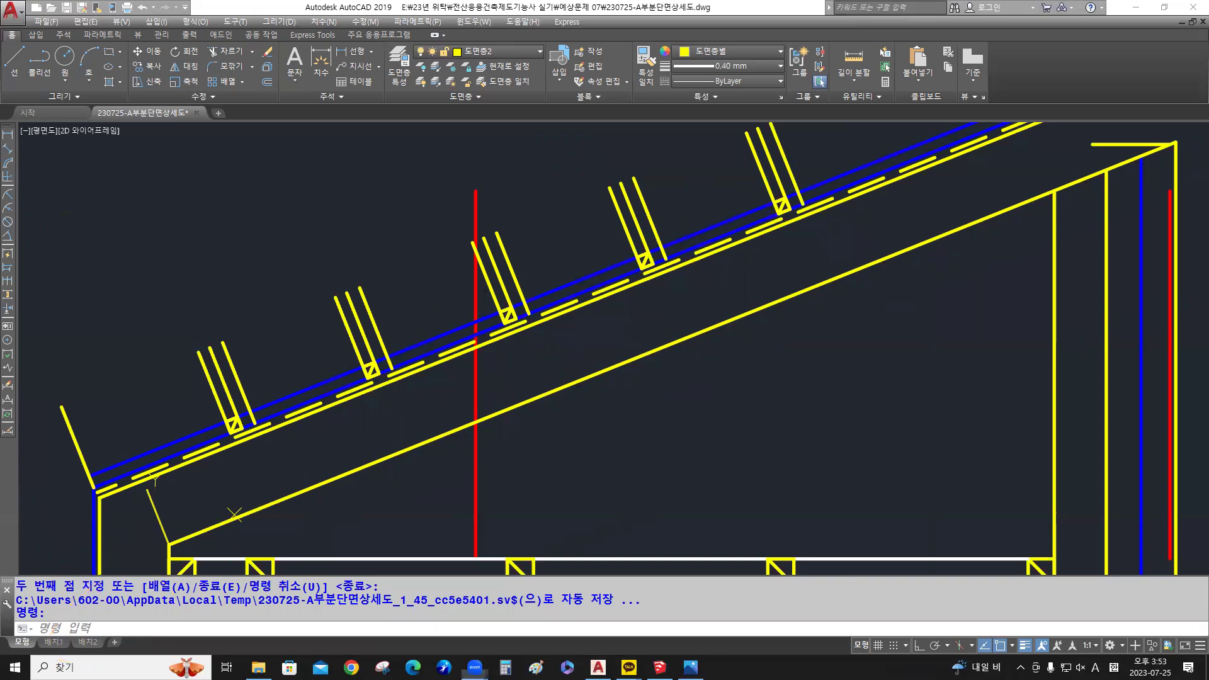
pyautogui.click(404, 289)
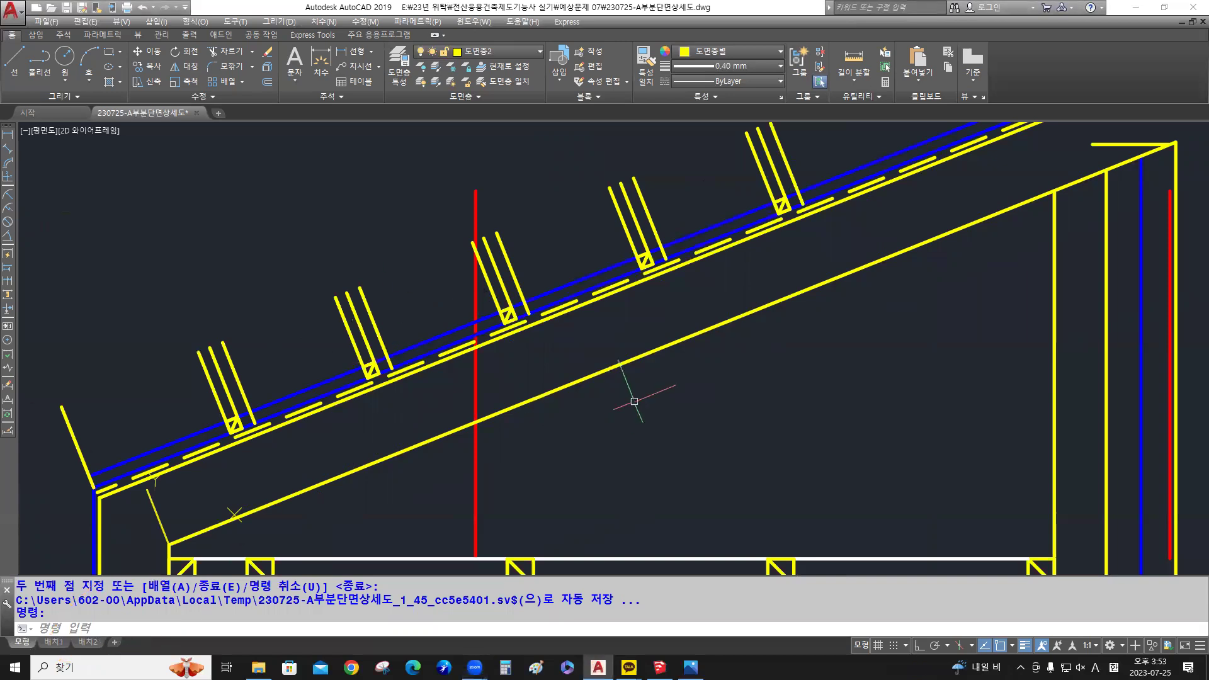
pyautogui.moveTo(636, 401); pyautogui.dragTo(687, 429, button='middle')
pyautogui.hotkey('ctrl', 'p')
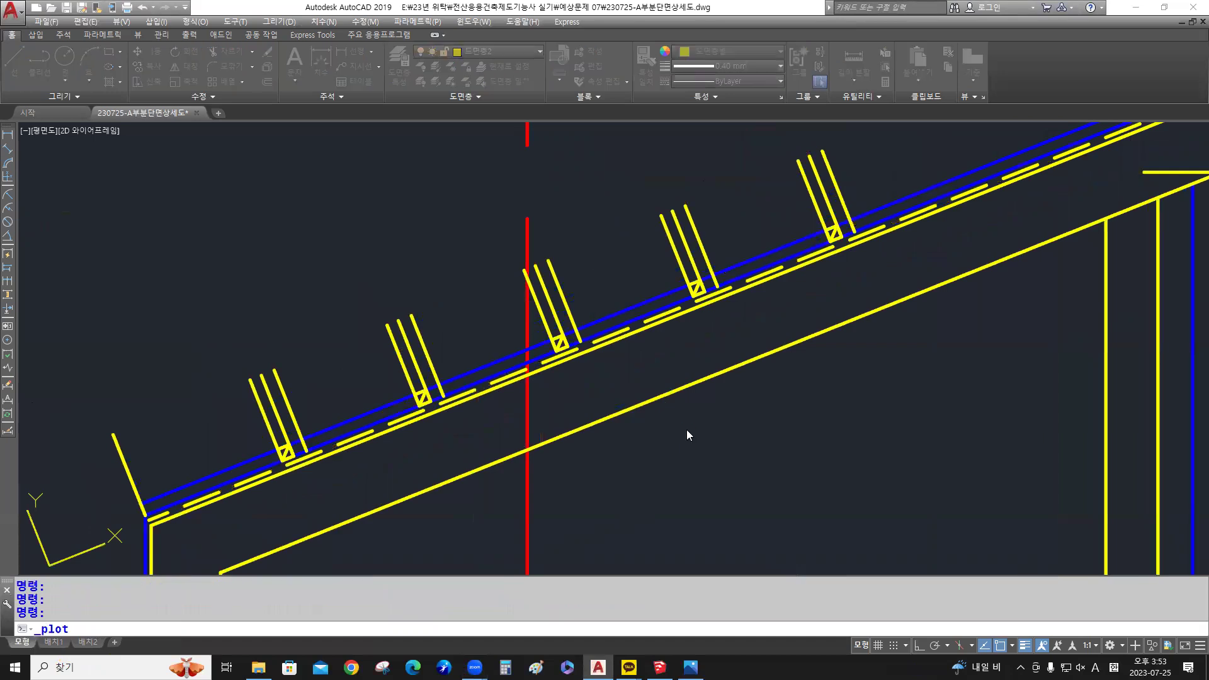
pyautogui.click(477, 390)
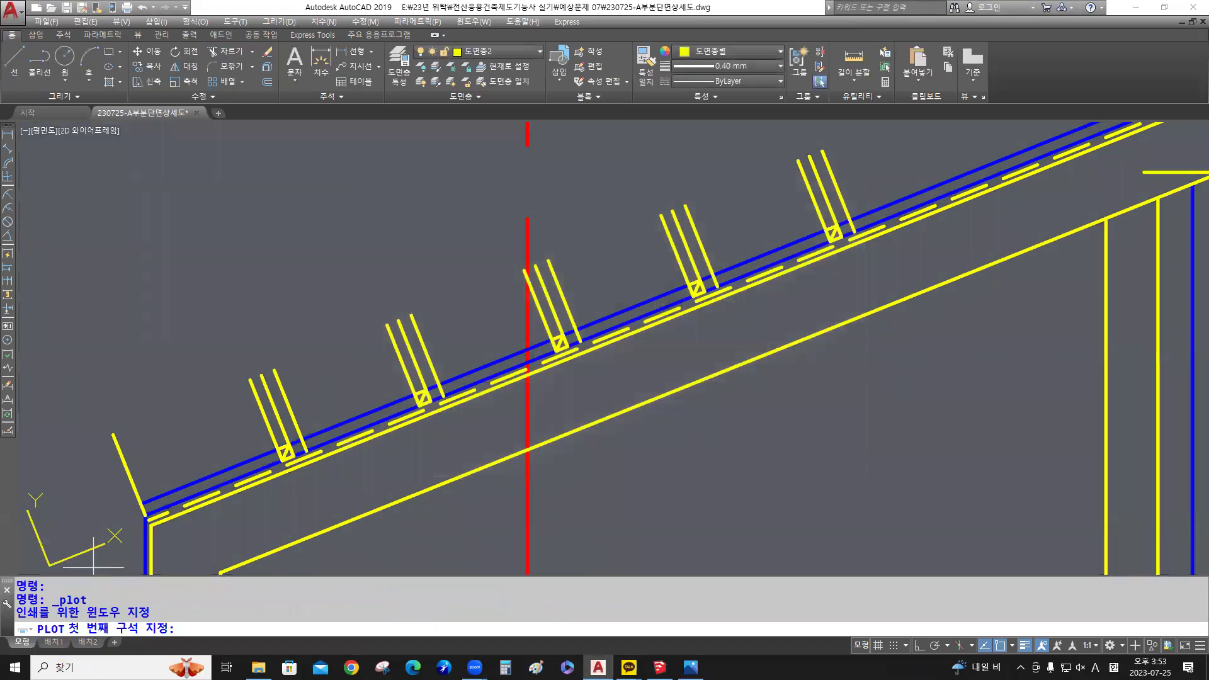
pyautogui.click(93, 566)
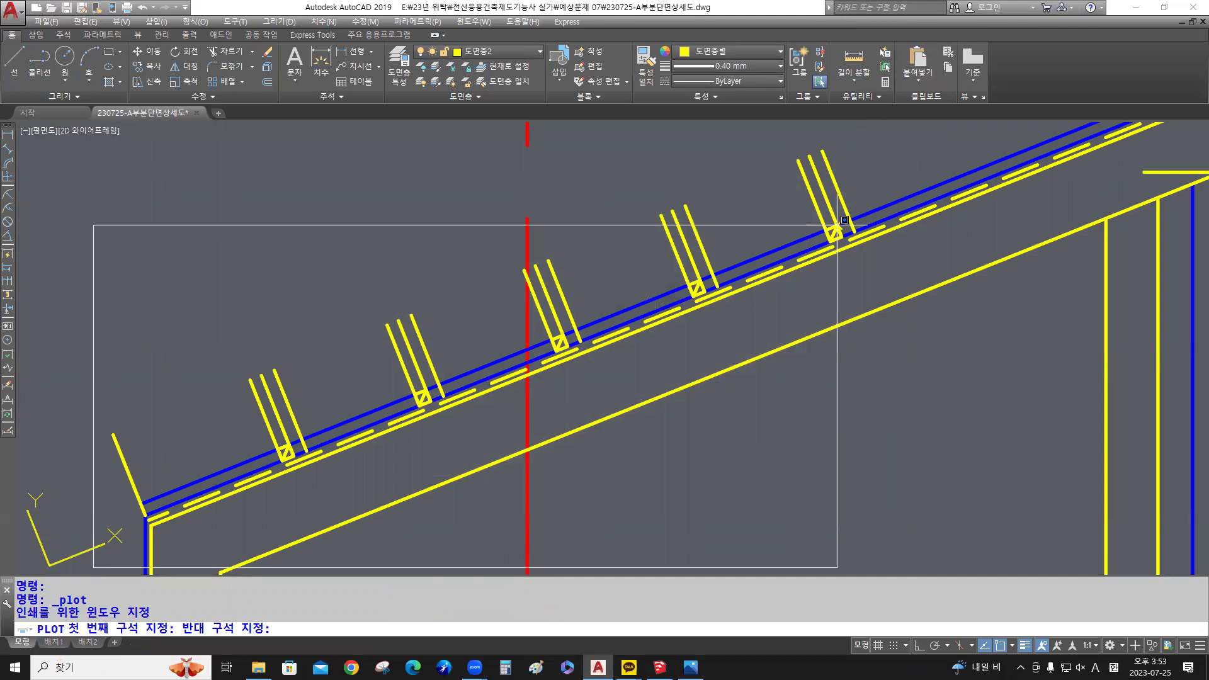
pyautogui.click(875, 123)
pyautogui.click(367, 473)
pyautogui.scroll(2, 615, 324)
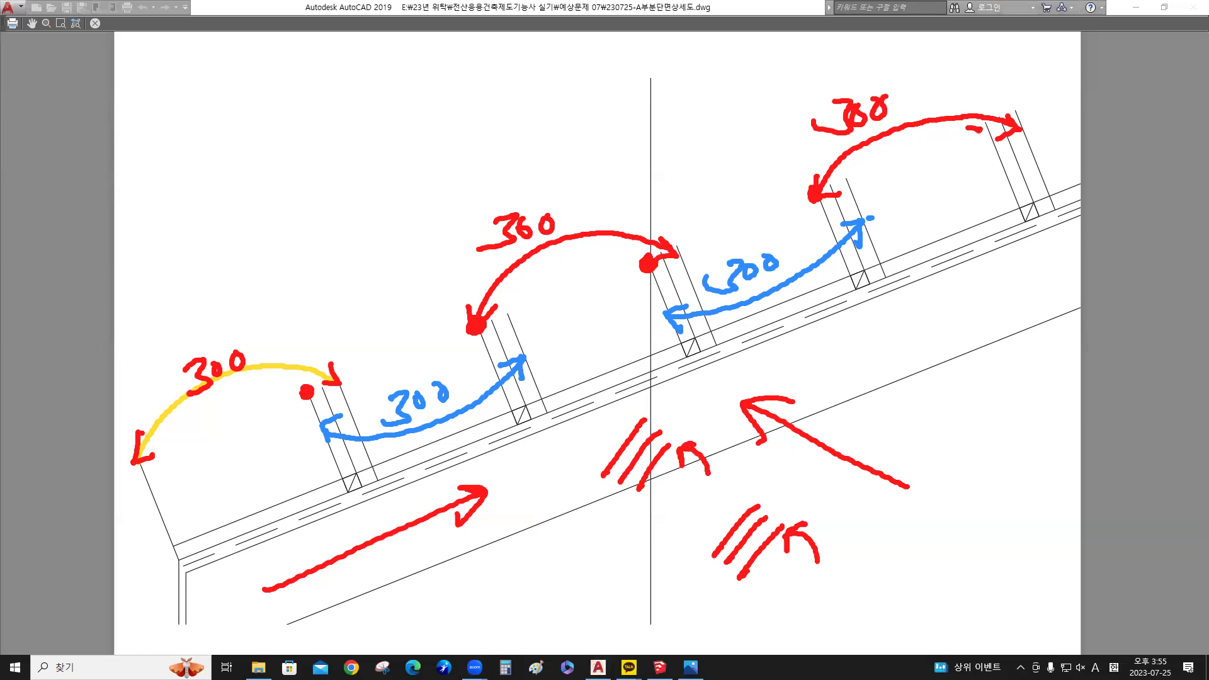
pyautogui.moveTo(464, 459); pyautogui.dragTo(505, 494)
pyautogui.moveTo(663, 461); pyautogui.dragTo(613, 441)
pyautogui.moveTo(803, 567)
pyautogui.mouseDown()
pyautogui.moveTo(739, 525)
pyautogui.moveTo(792, 439)
pyautogui.mouseUp()
pyautogui.moveTo(1034, 119)
pyautogui.mouseDown()
pyautogui.moveTo(930, 137)
pyautogui.moveTo(825, 118)
pyautogui.moveTo(842, 194)
pyautogui.moveTo(783, 268)
pyautogui.moveTo(705, 286)
pyautogui.moveTo(767, 271)
pyautogui.moveTo(561, 270)
pyautogui.moveTo(553, 167)
pyautogui.moveTo(523, 229)
pyautogui.moveTo(370, 428)
pyautogui.moveTo(391, 397)
pyautogui.moveTo(291, 308)
pyautogui.moveTo(149, 466)
pyautogui.moveTo(137, 438)
pyautogui.mouseUp()
pyautogui.rightClick(368, 273)
pyautogui.click(403, 283)
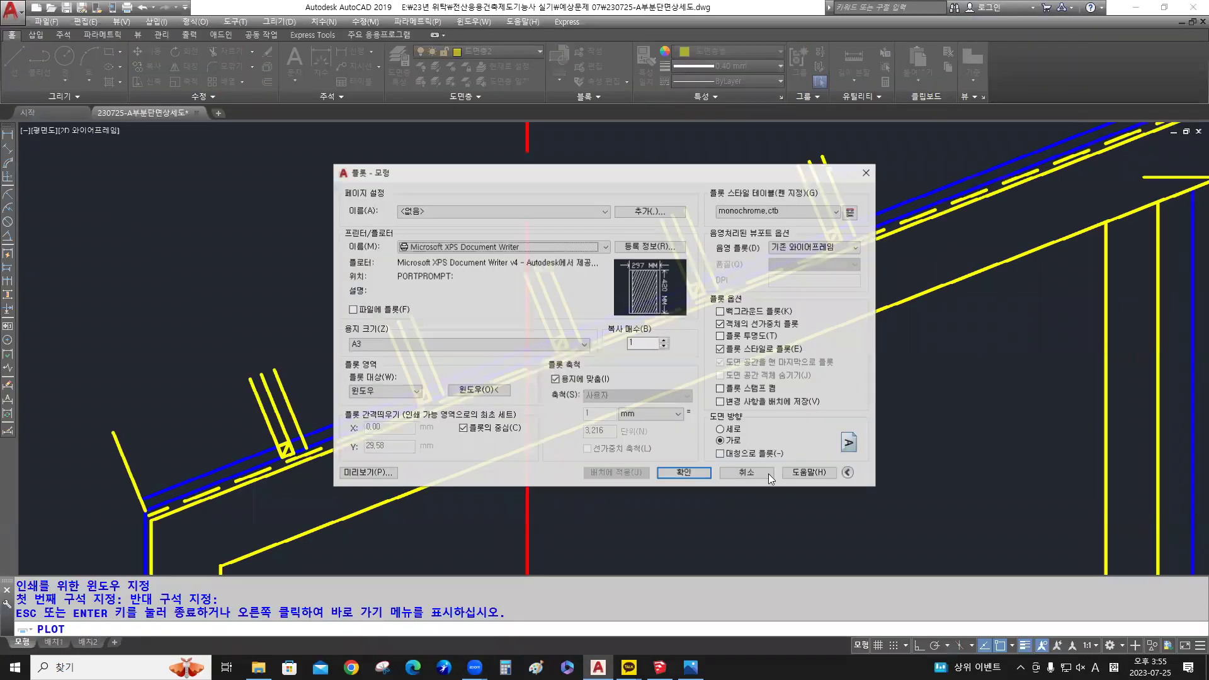
# Cancel the plot setup and offset the upper blue roof slope line 48 to its outer side
pyautogui.click(744, 469)
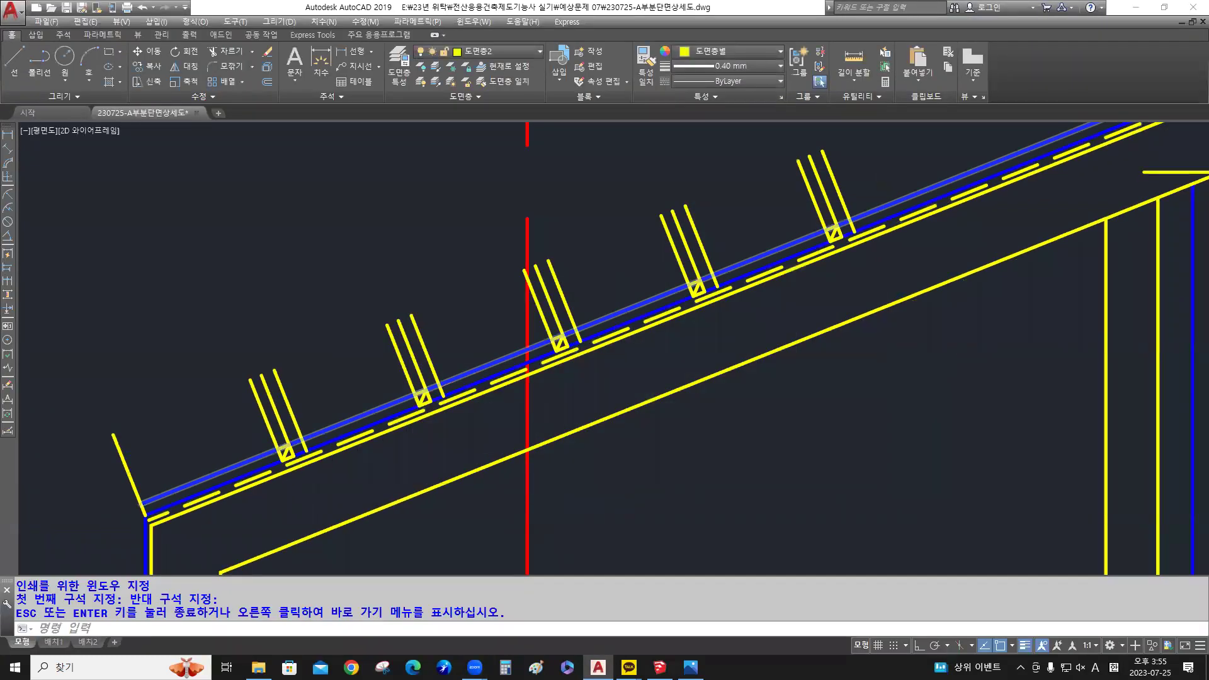
pyautogui.scroll(2, 467, 374)
pyautogui.press('ctrl')
pyautogui.press('ctrl')
pyautogui.press('ctrl')
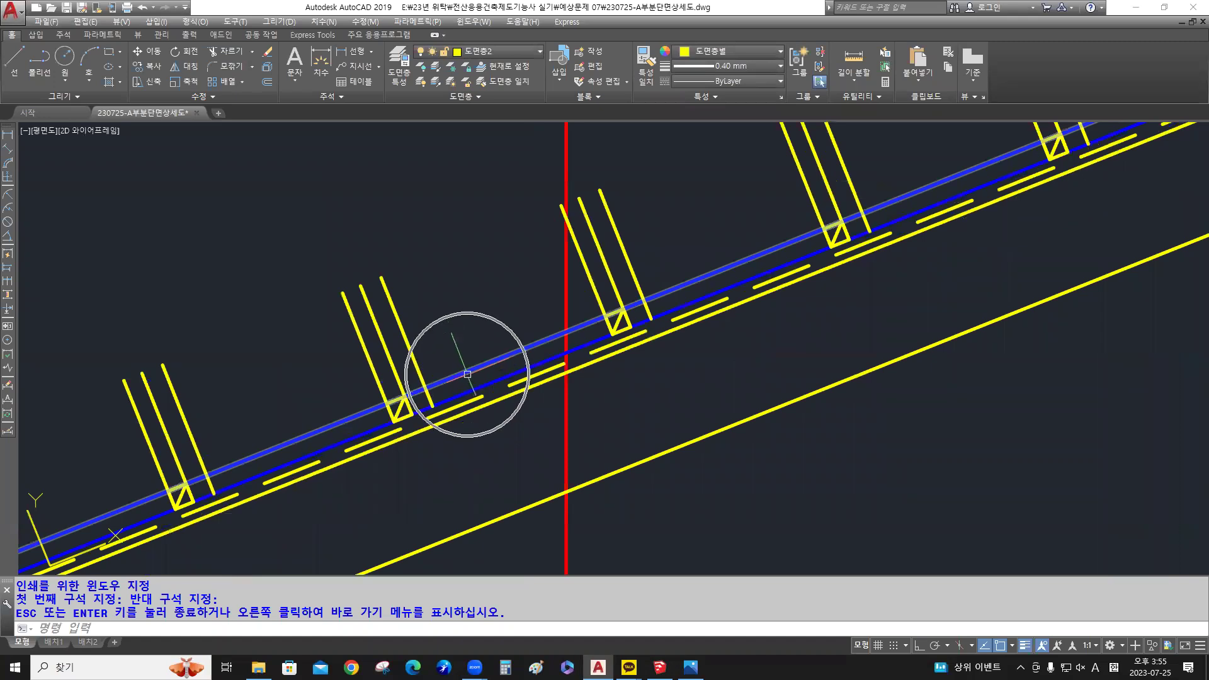
pyautogui.write('o')
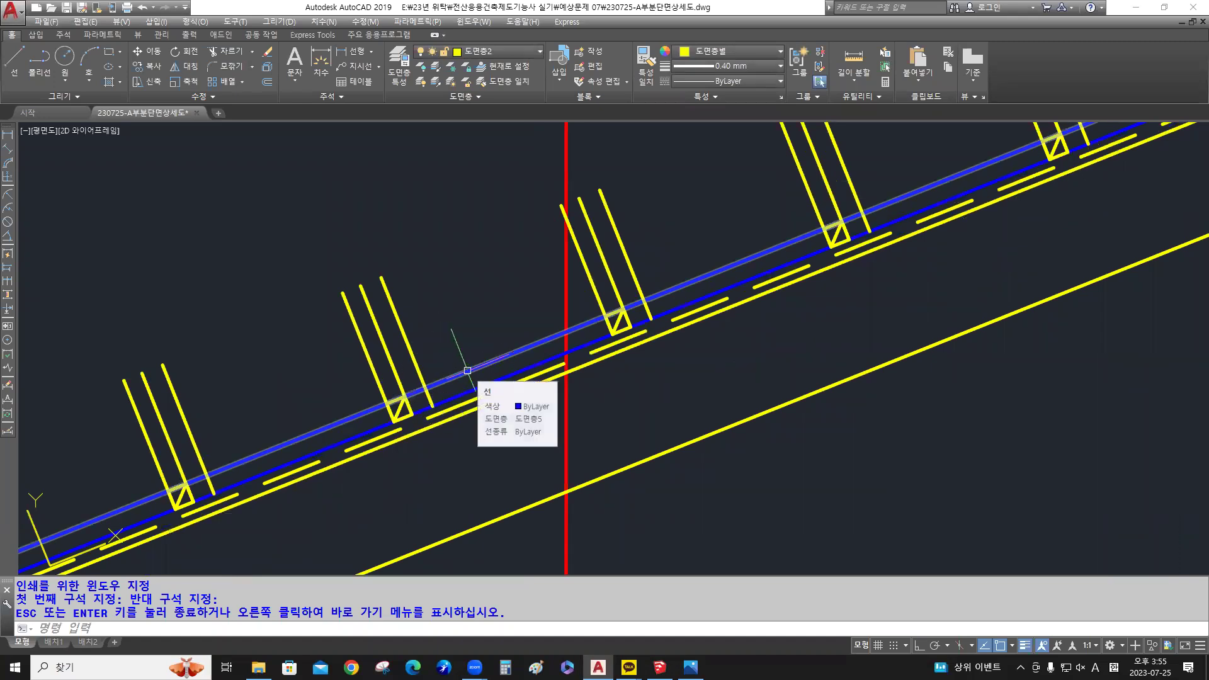
pyautogui.press('Return')
pyautogui.write('48')
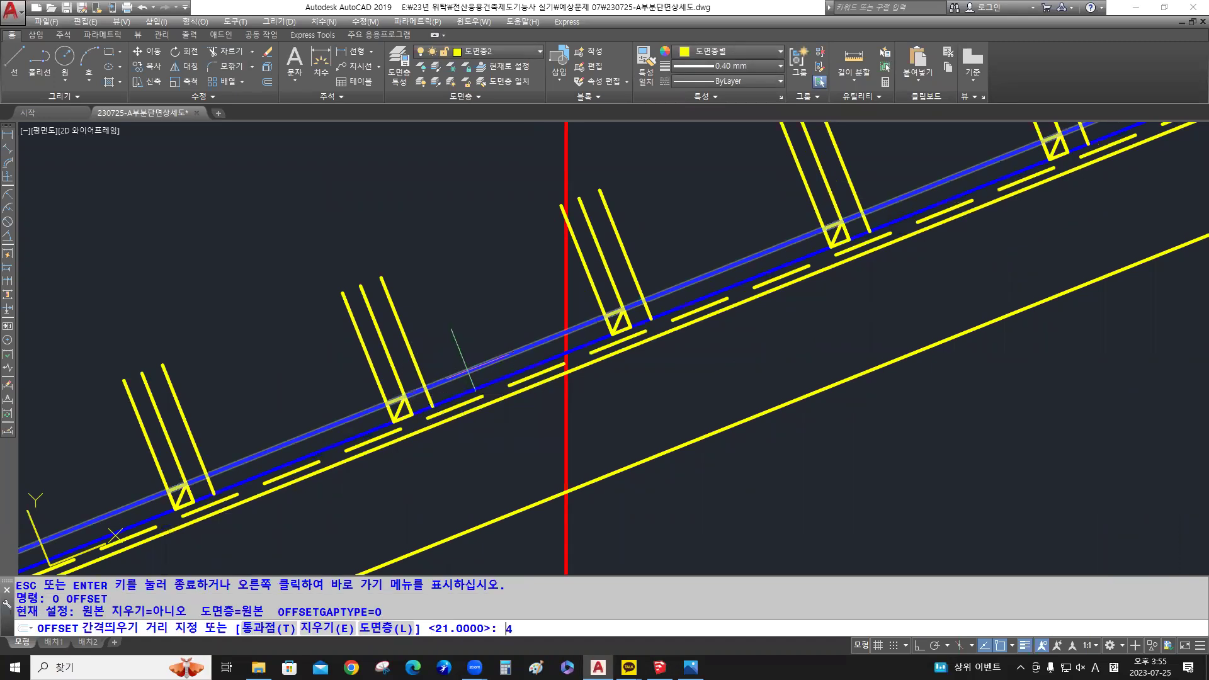
pyautogui.press('Return')
pyautogui.click(467, 370)
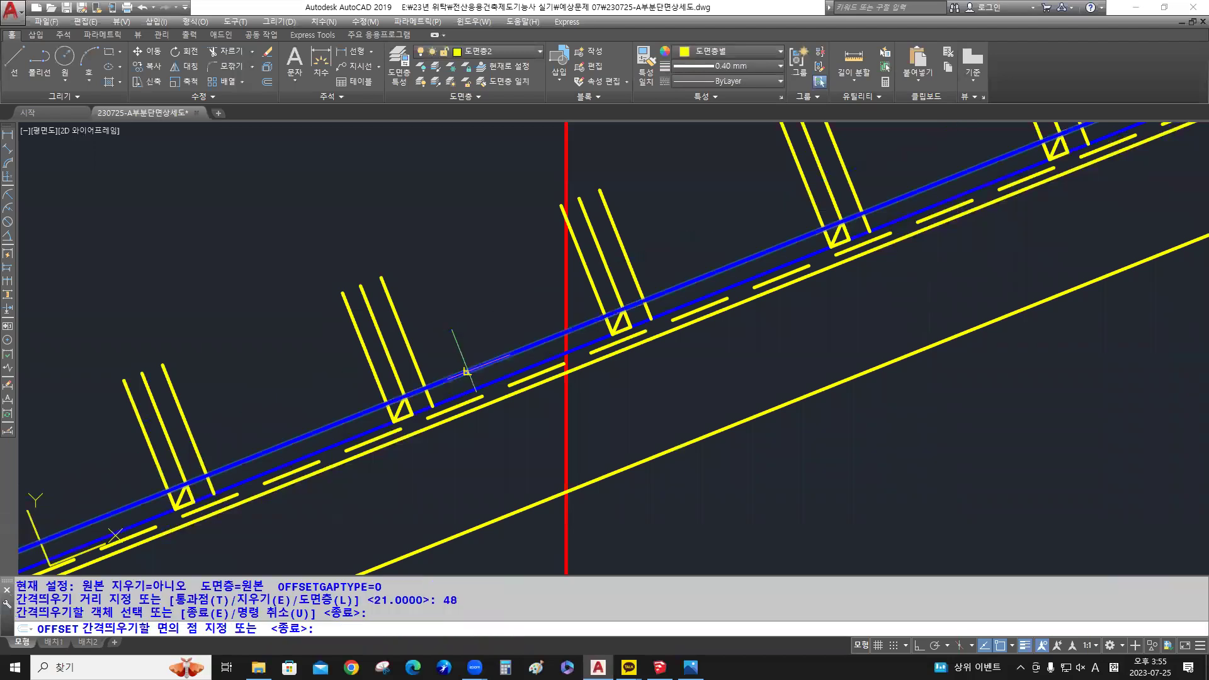
pyautogui.click(459, 319)
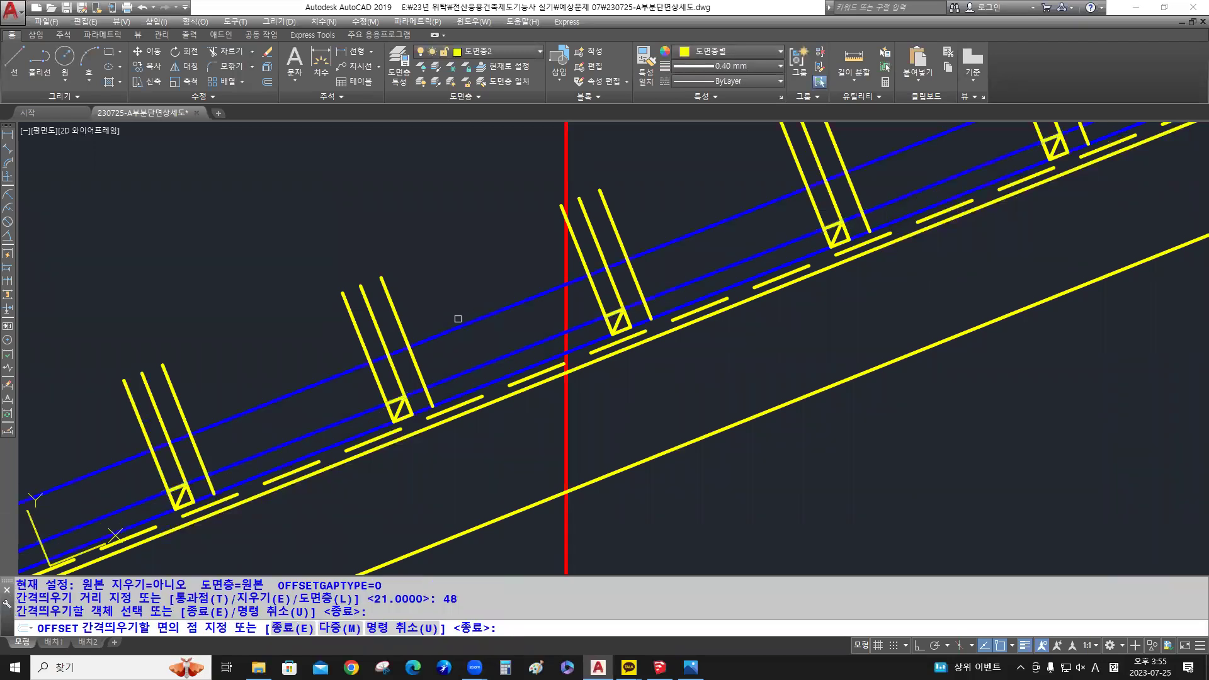
pyautogui.press('Return')
pyautogui.scroll(4, 591, 308)
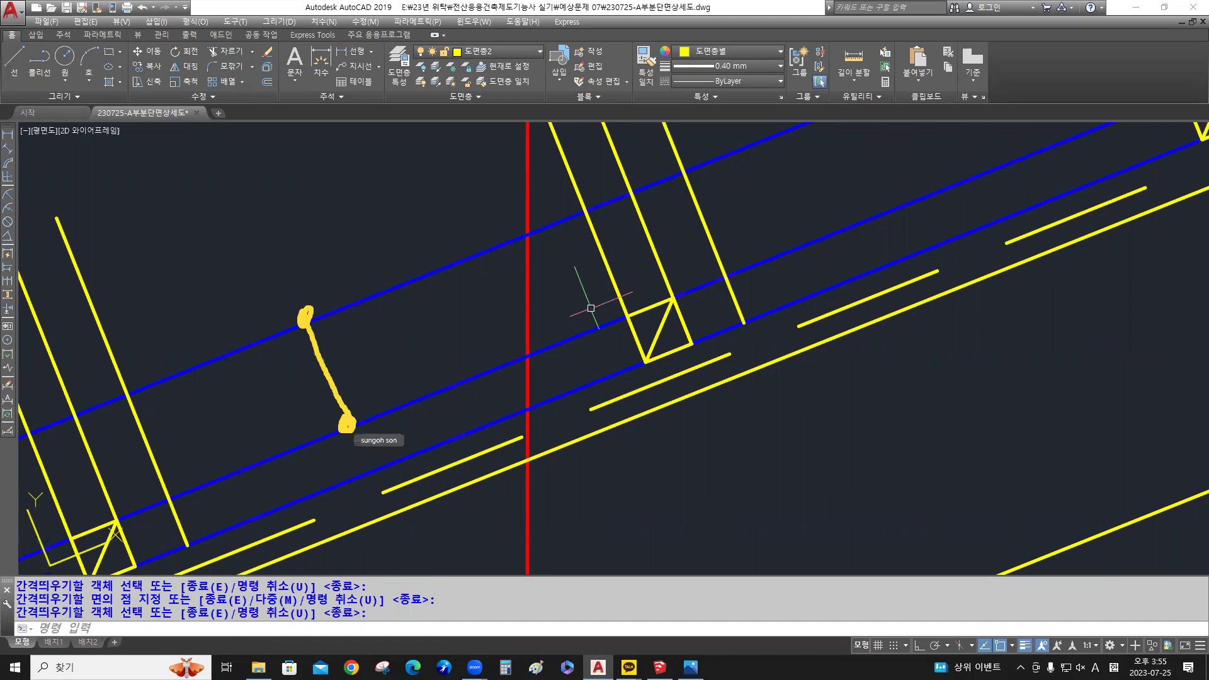
pyautogui.moveTo(362, 322)
pyautogui.mouseDown()
pyautogui.moveTo(409, 328)
pyautogui.moveTo(418, 359)
pyautogui.mouseUp()
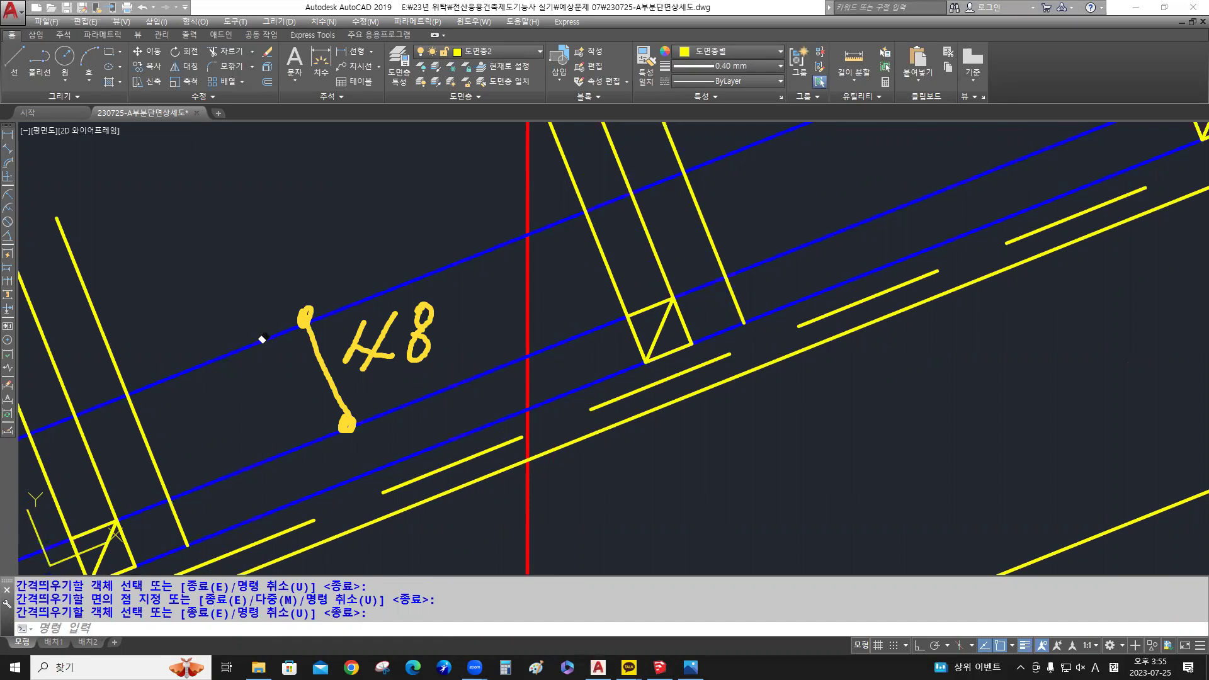
pyautogui.moveTo(362, 403)
pyautogui.mouseDown()
pyautogui.moveTo(370, 340)
pyautogui.moveTo(334, 301)
pyautogui.mouseUp()
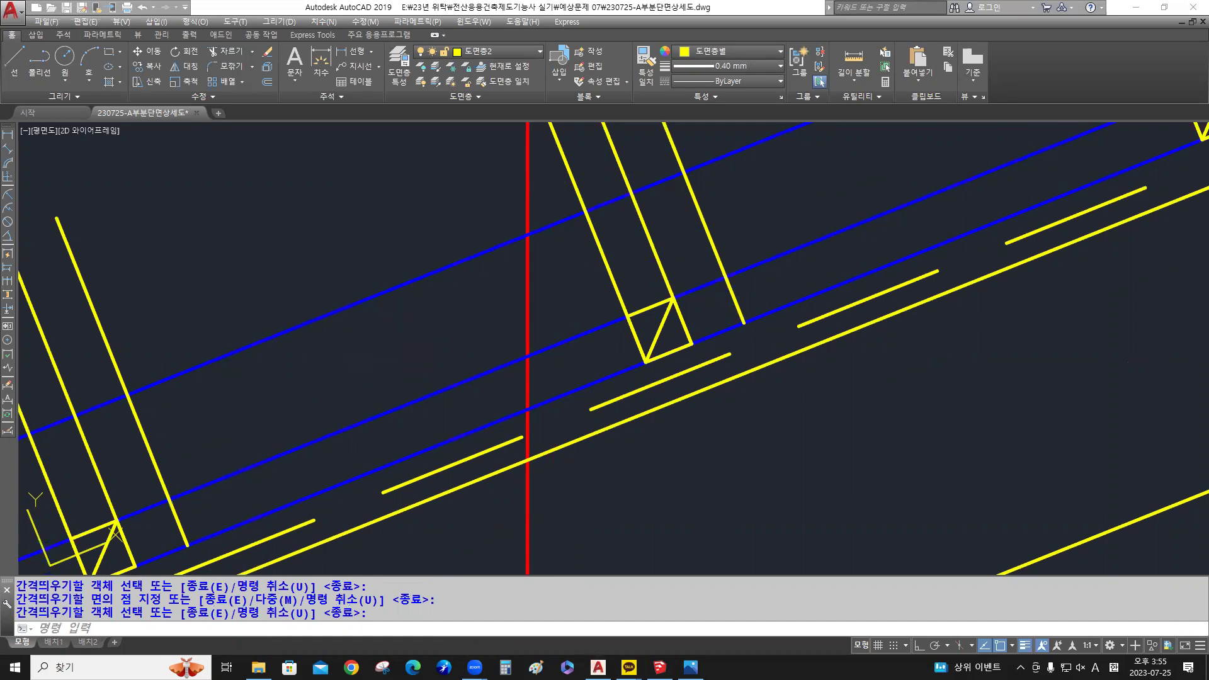
pyautogui.click(299, 281)
# Draw a line from the third square's upper upslope corner to where the 48 offset line meets the first set's lowest perpendicular line
pyautogui.scroll(-2, 357, 269)
pyautogui.moveTo(373, 281)
pyautogui.mouseDown(button='middle')
pyautogui.moveTo(568, 281)
pyautogui.moveTo(640, 270)
pyautogui.moveTo(692, 239)
pyautogui.moveTo(621, 257)
pyautogui.mouseUp(button='middle')
pyautogui.scroll(-2, 626, 266)
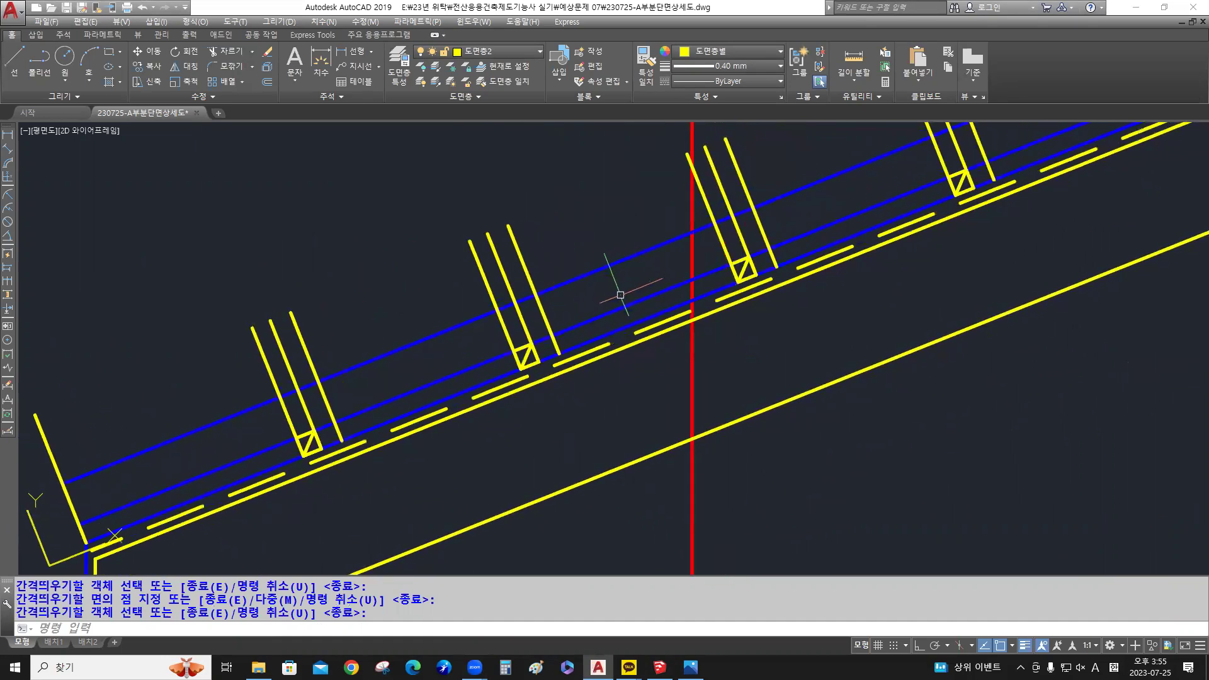
pyautogui.scroll(2, 623, 287)
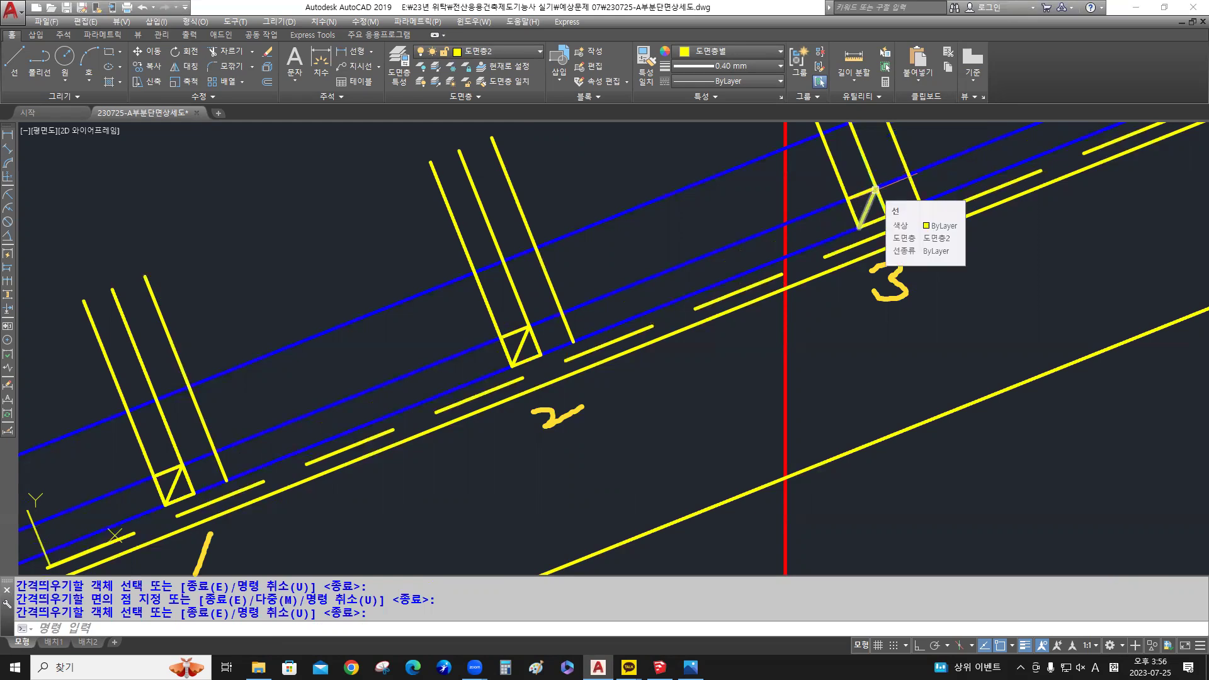
pyautogui.press('Return')
pyautogui.write('l')
pyautogui.press('Return')
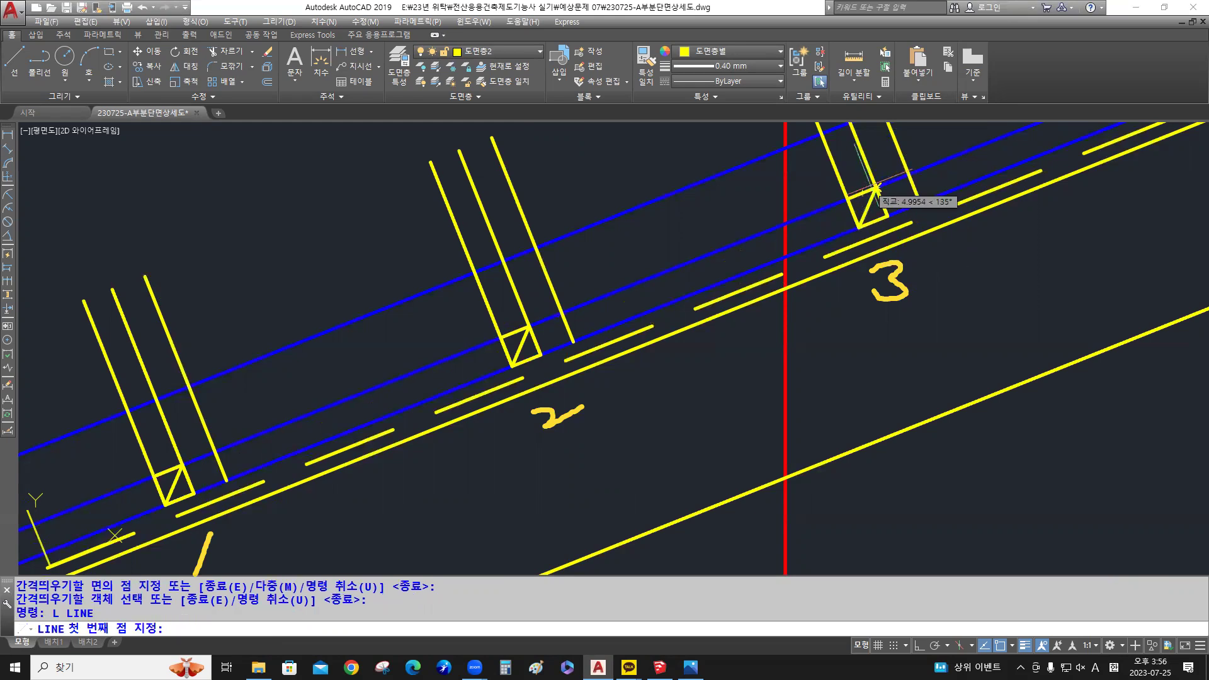
pyautogui.click(875, 188)
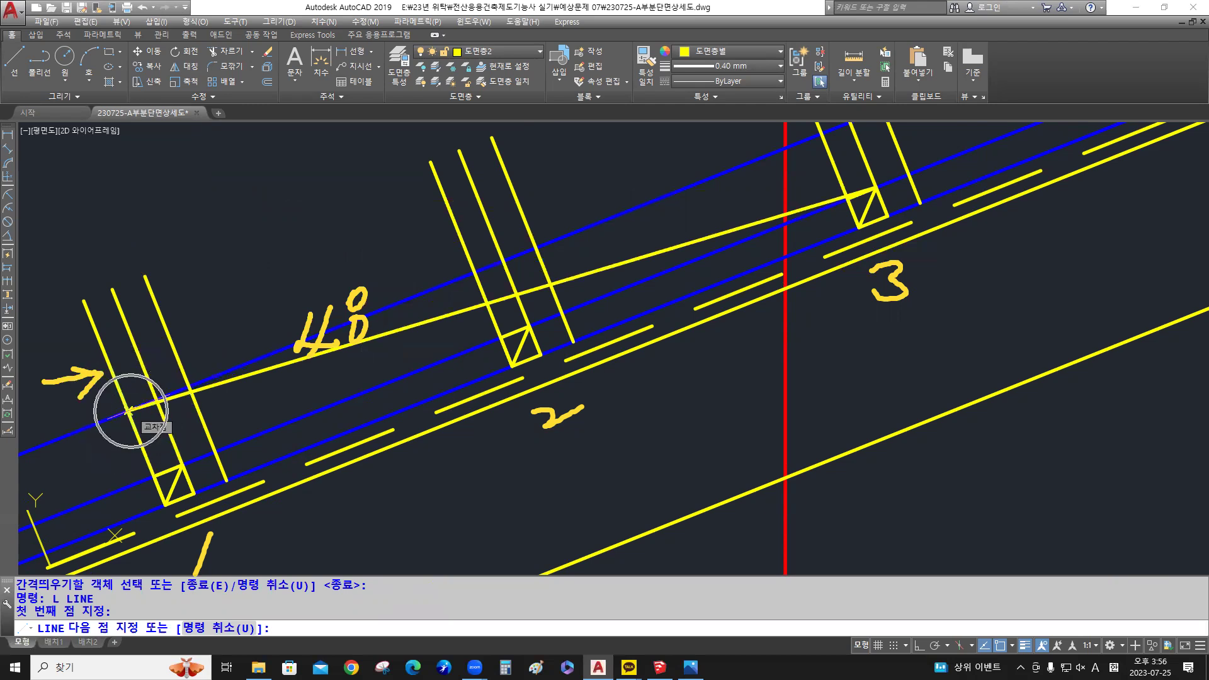
pyautogui.click(129, 411)
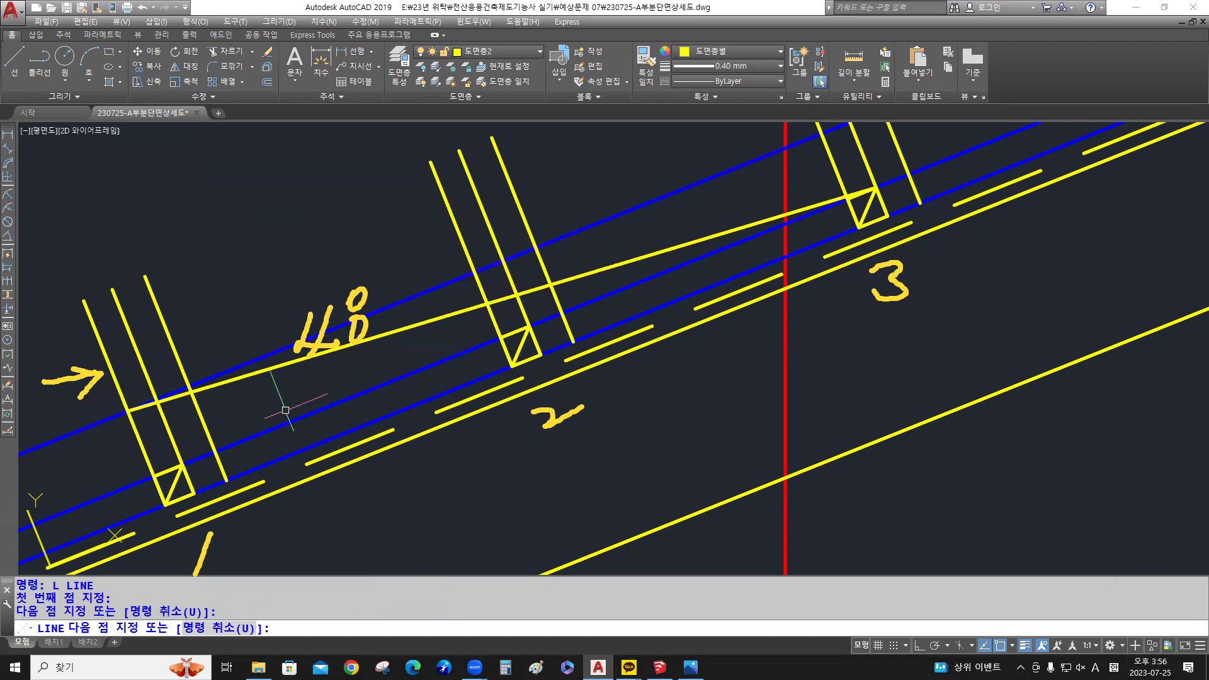
pyautogui.press('Return')
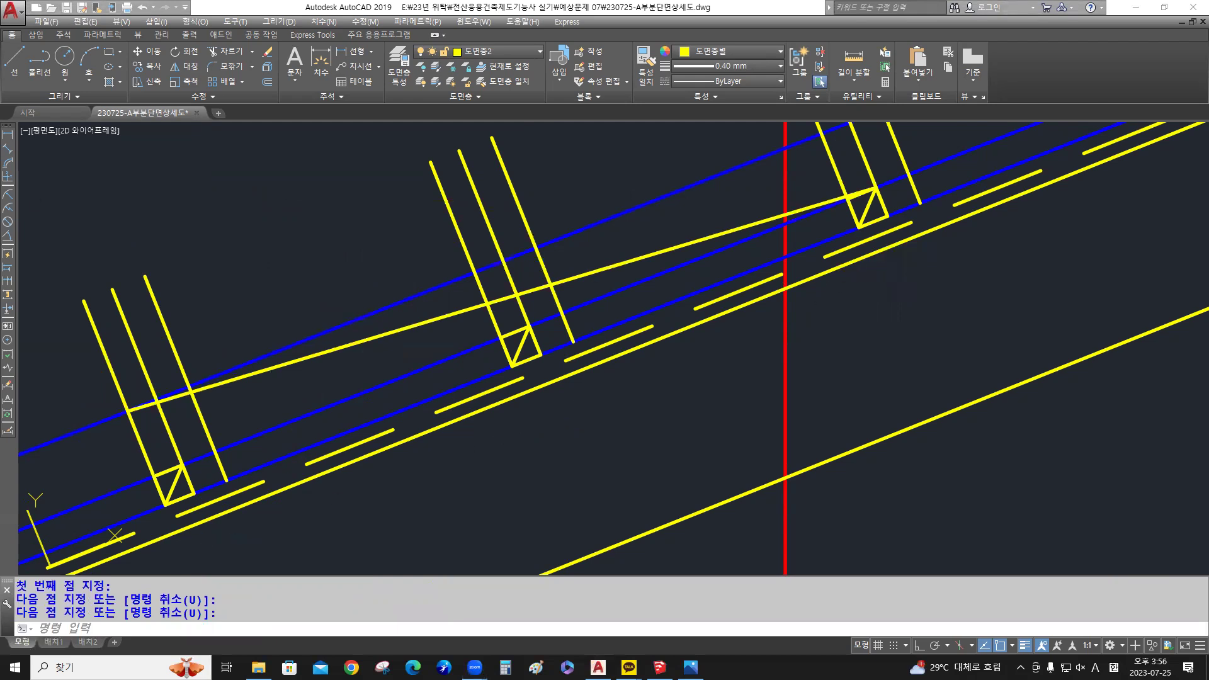
# Copy the new slanted line from its upper end to the upper upslope corner of the second square
pyautogui.click(855, 338)
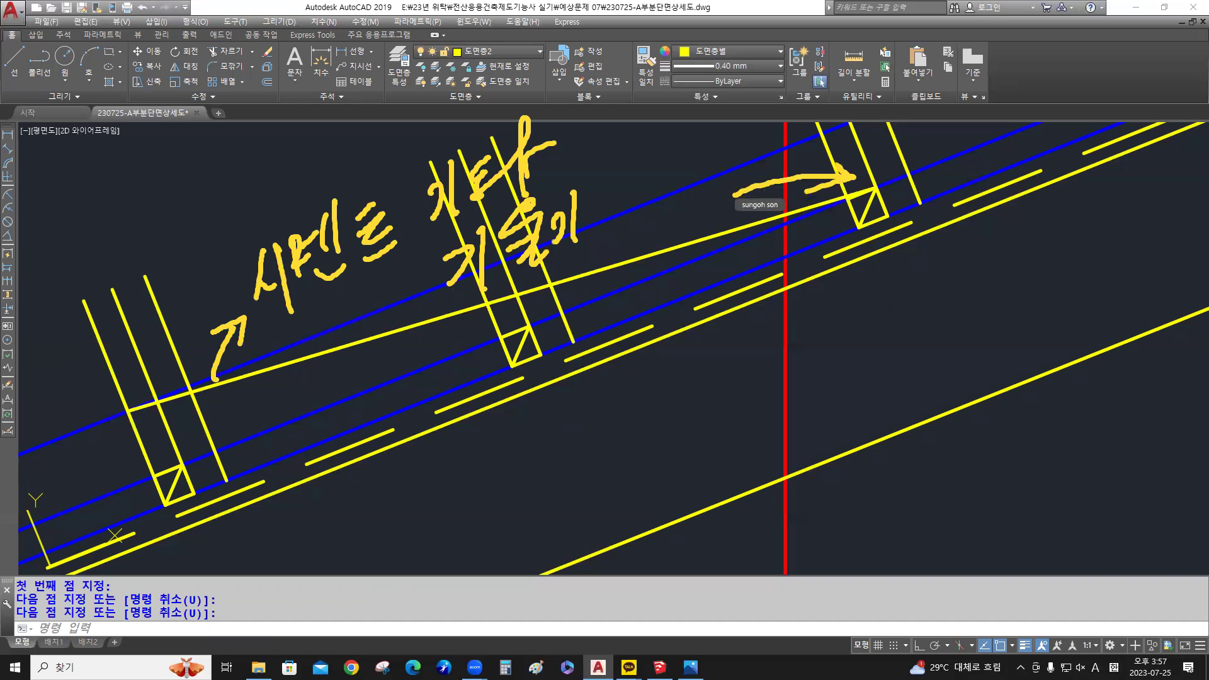
pyautogui.write('co')
pyautogui.press('Return')
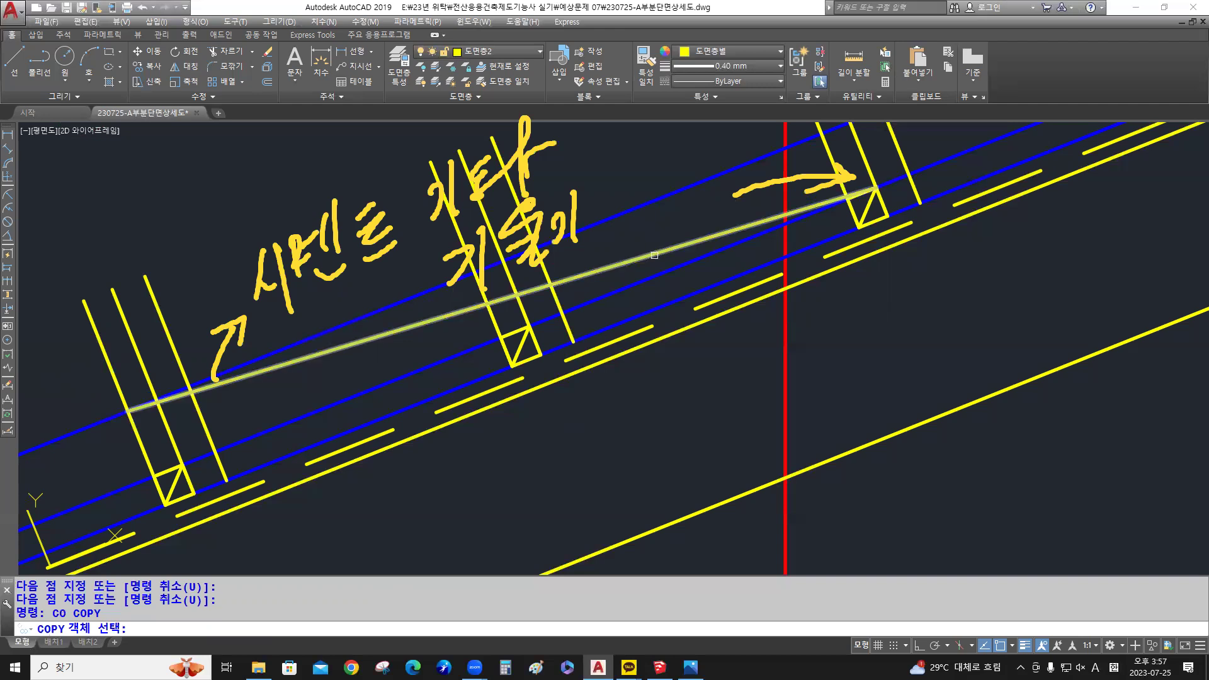
pyautogui.click(654, 255)
pyautogui.press('Return')
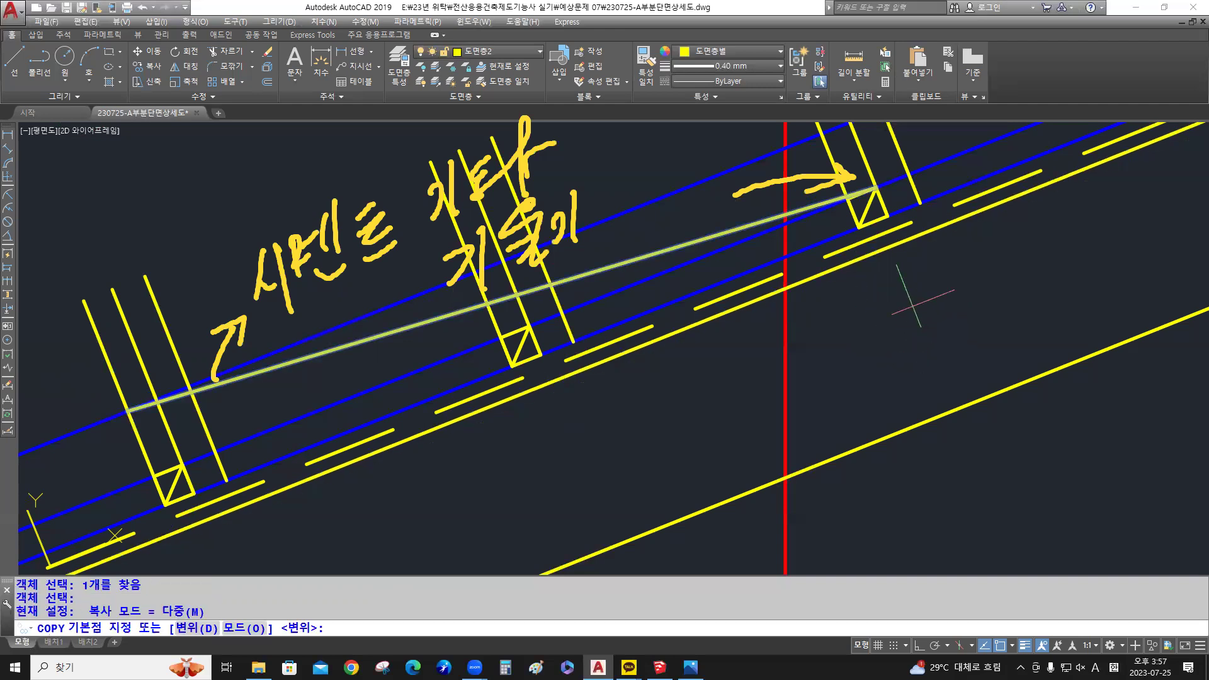
pyautogui.click(877, 187)
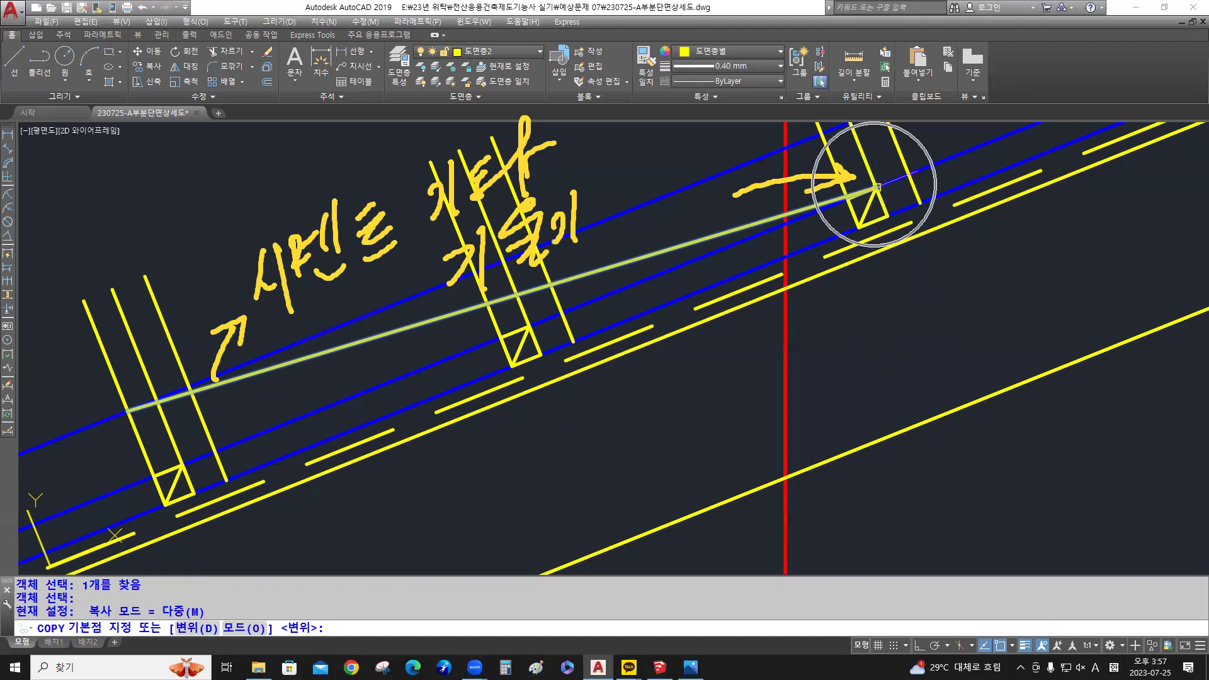
pyautogui.press('ctrl')
pyautogui.press('ctrl')
pyautogui.press('ctrl')
pyautogui.press('ctrl')
pyautogui.press('ctrl')
pyautogui.press('ctrl')
pyautogui.click(877, 187)
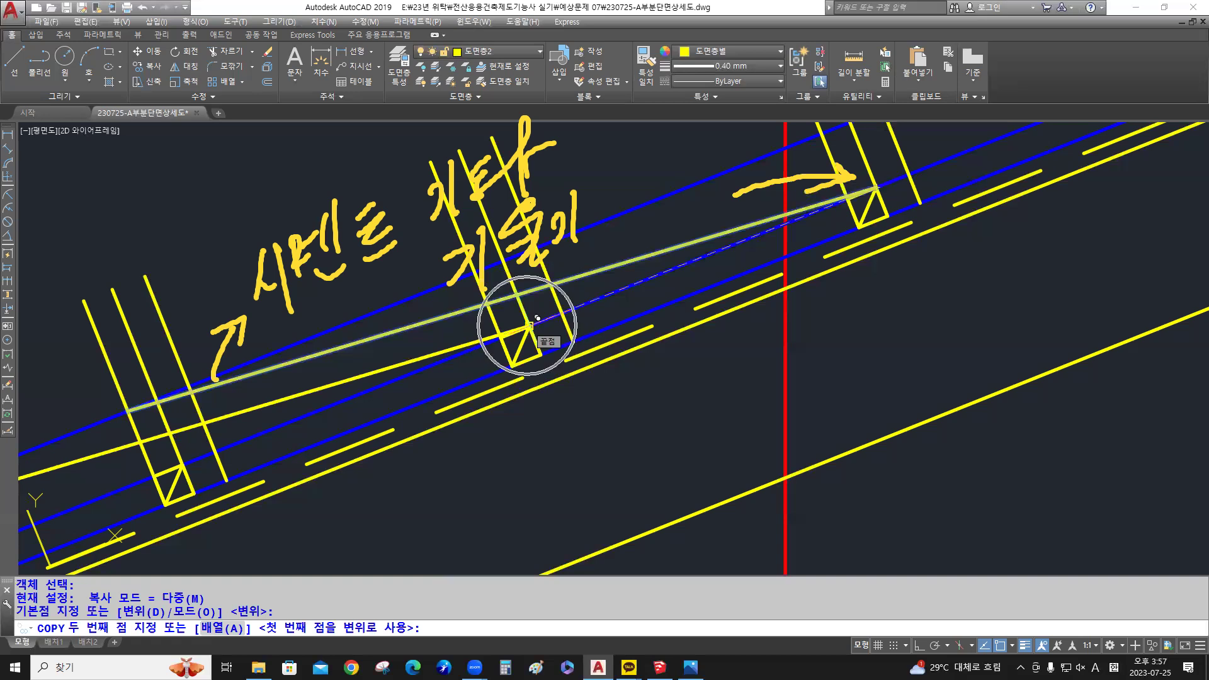
pyautogui.click(529, 326)
pyautogui.press('Return')
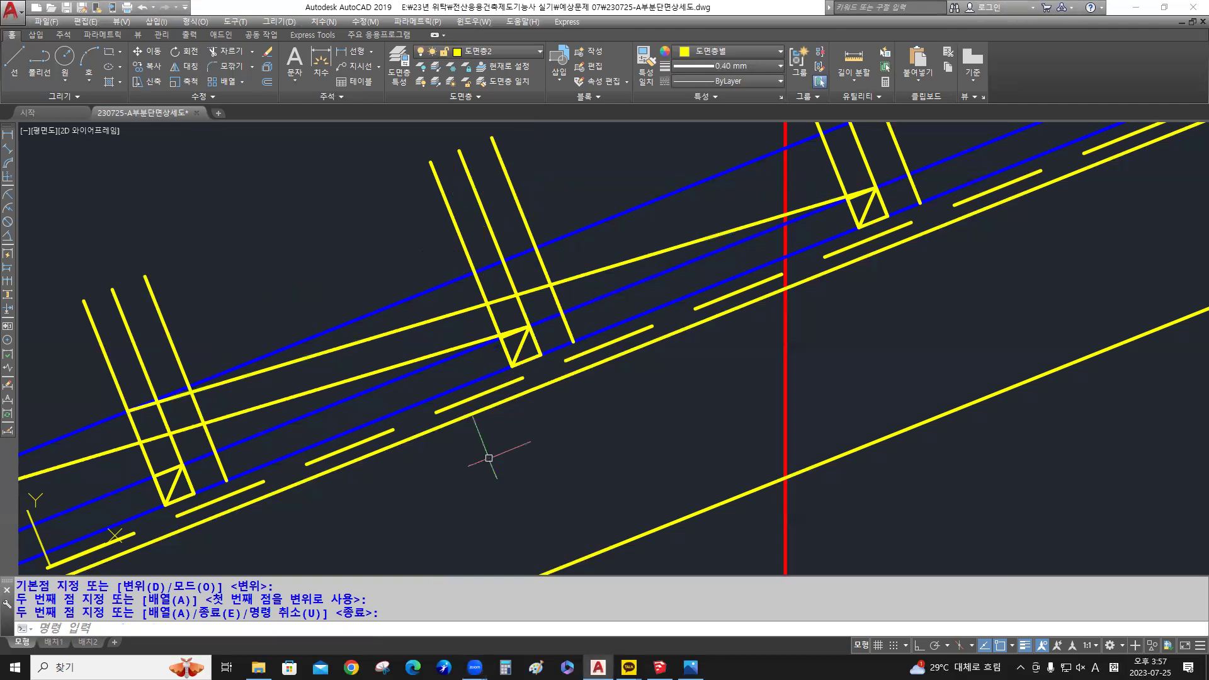
# Delete the 48 offset line and the blue slope line running along the tops of the squares
pyautogui.scroll(-2, 528, 431)
pyautogui.moveTo(528, 432); pyautogui.dragTo(602, 395, button='middle')
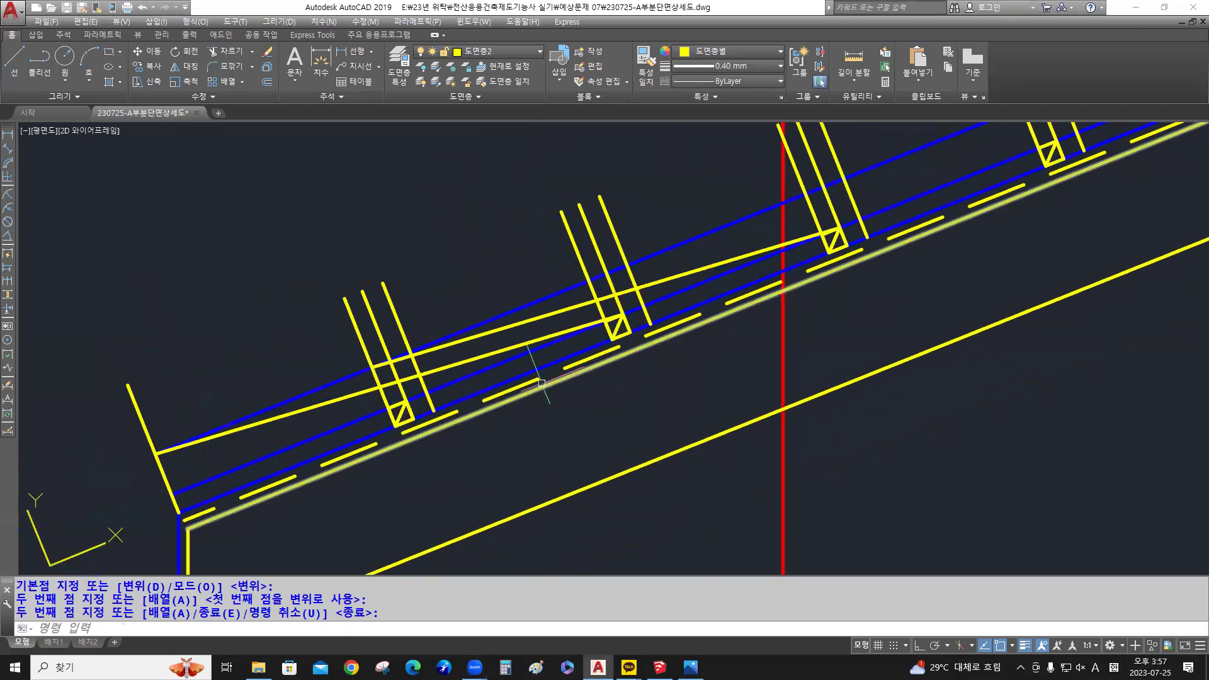
pyautogui.scroll(2, 541, 382)
pyautogui.moveTo(524, 419)
pyautogui.mouseDown(button='middle')
pyautogui.moveTo(545, 472)
pyautogui.moveTo(552, 452)
pyautogui.mouseUp(button='middle')
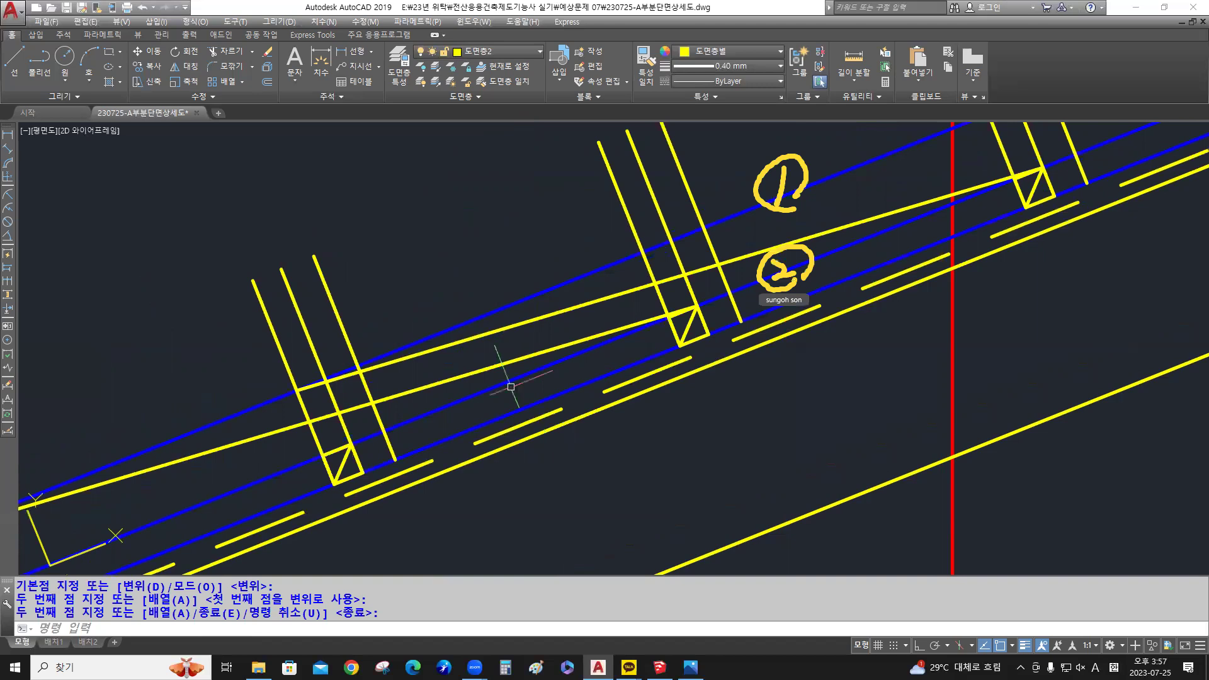
pyautogui.click(514, 303)
pyautogui.click(494, 386)
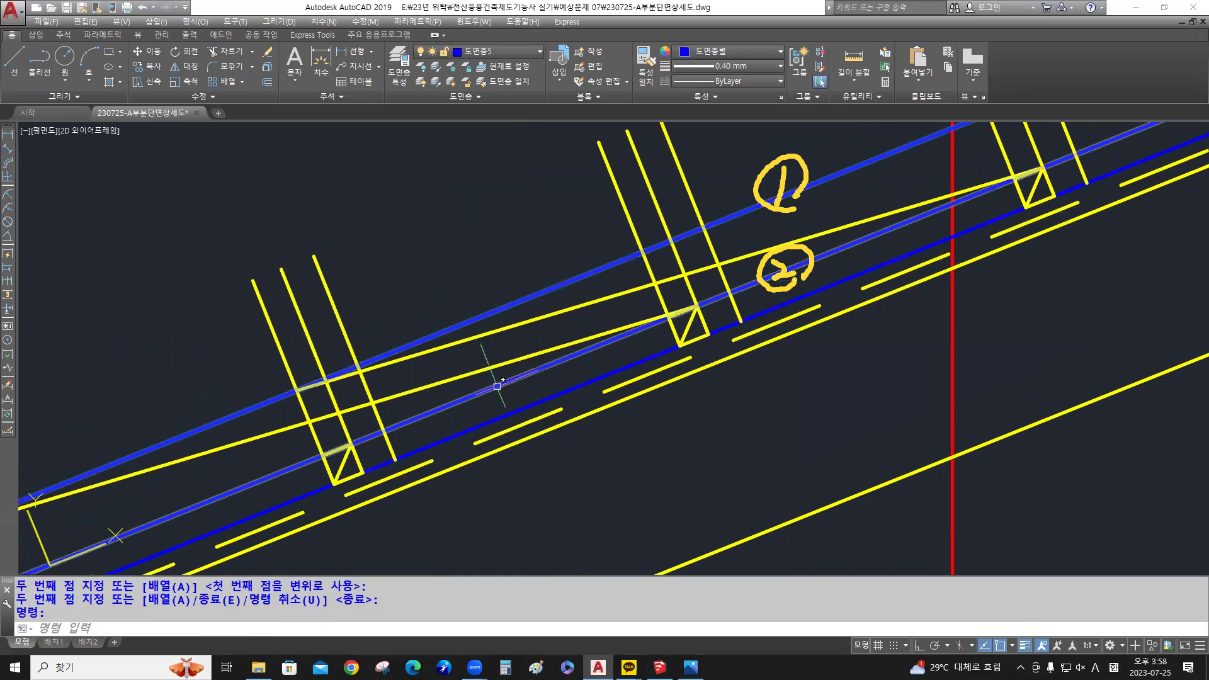
pyautogui.press('Delete')
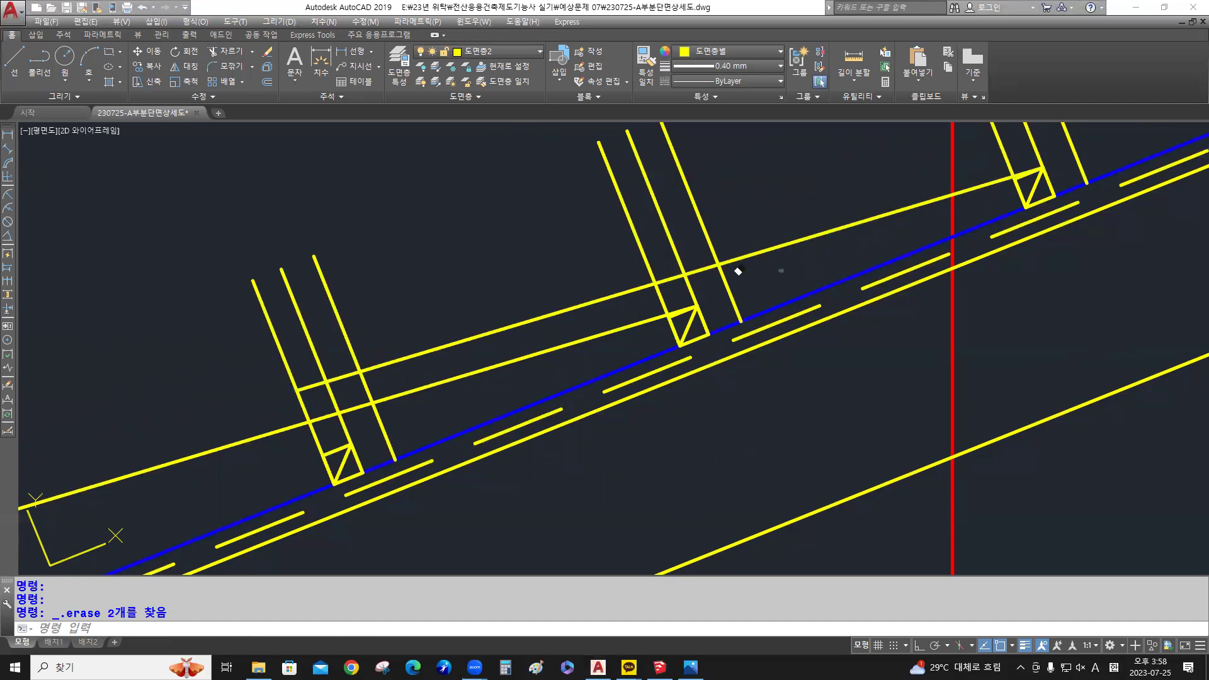
# Delete the two upslope perpendicular lines of the first set and the two downslope perpendicular lines of the second set
pyautogui.scroll(-2, 437, 269)
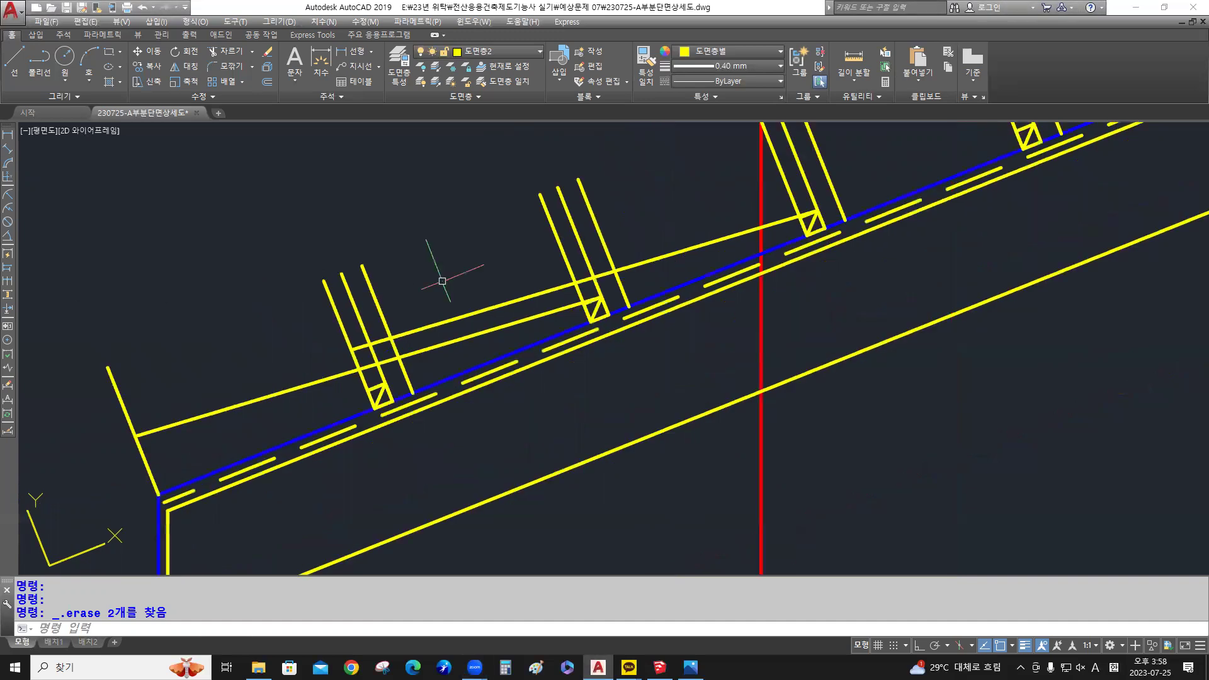
pyautogui.moveTo(451, 270); pyautogui.dragTo(494, 351, button='middle')
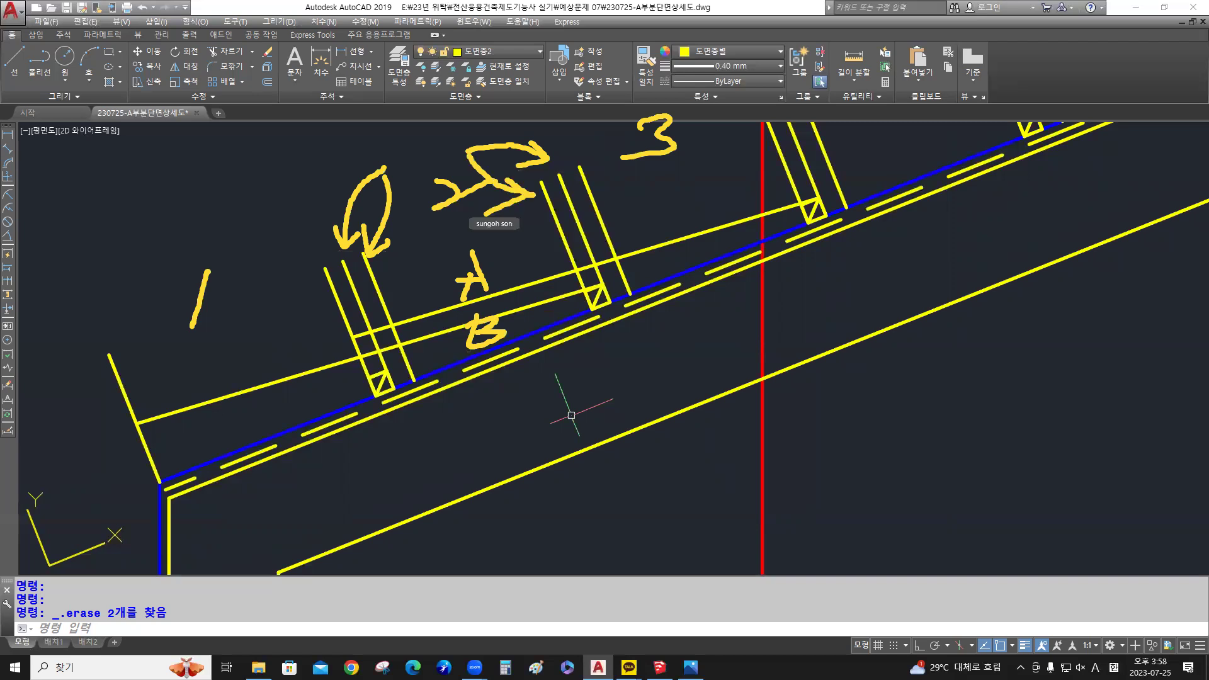
pyautogui.click(400, 272)
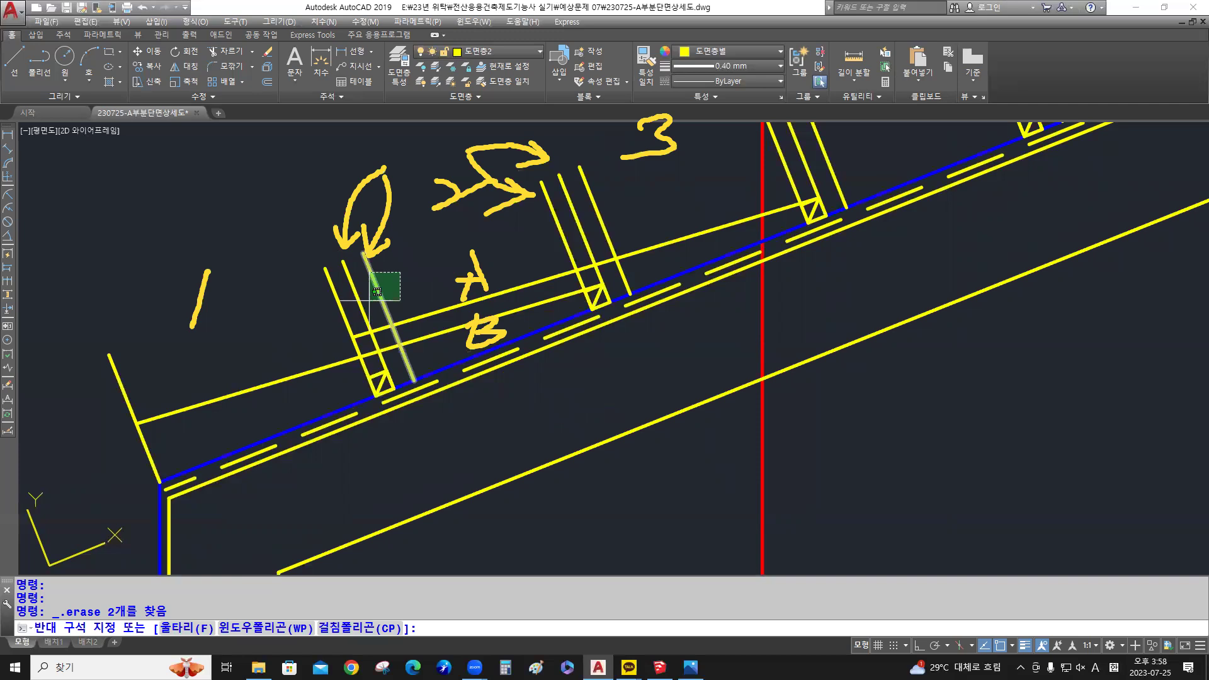
pyautogui.click(345, 298)
pyautogui.click(567, 168)
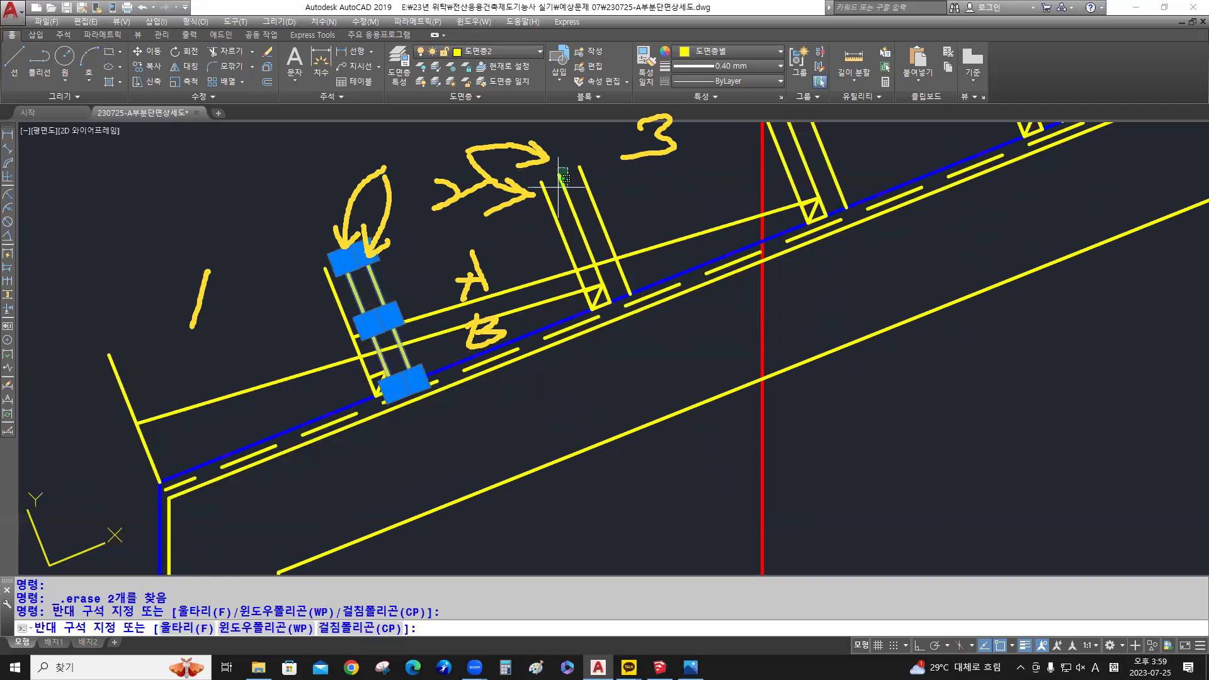
pyautogui.press('Delete')
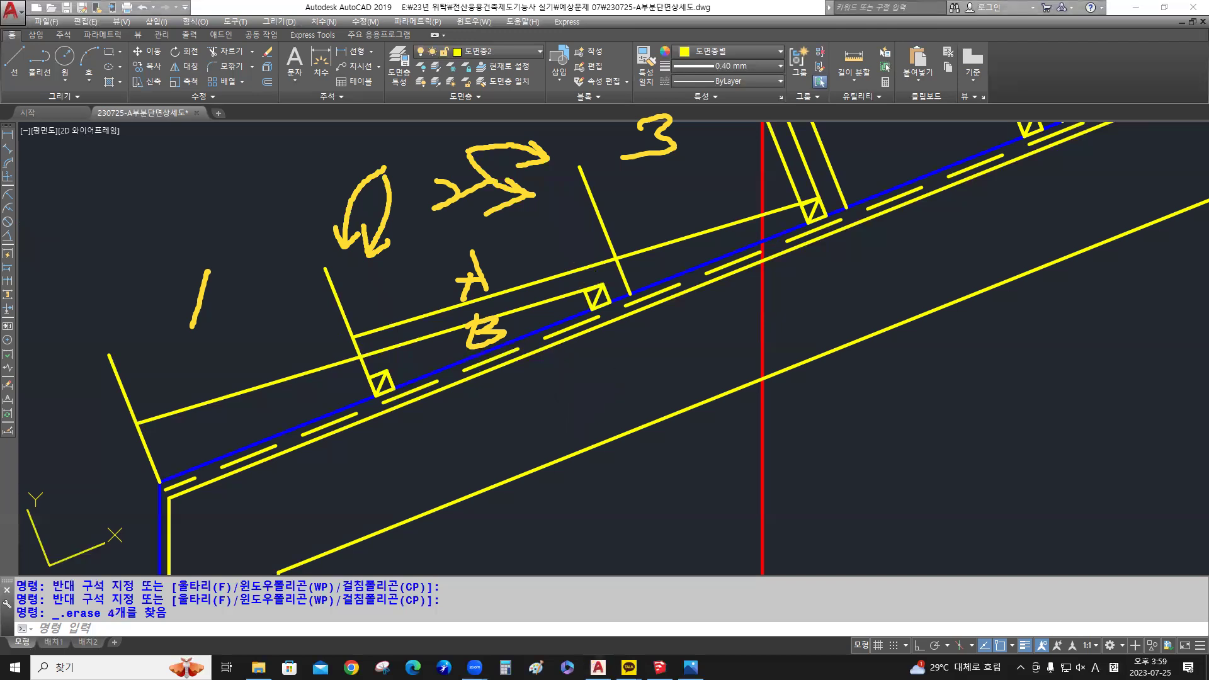
pyautogui.moveTo(175, 299)
pyautogui.mouseDown()
pyautogui.moveTo(574, 148)
pyautogui.moveTo(534, 181)
pyautogui.moveTo(370, 256)
pyautogui.moveTo(478, 272)
pyautogui.mouseUp()
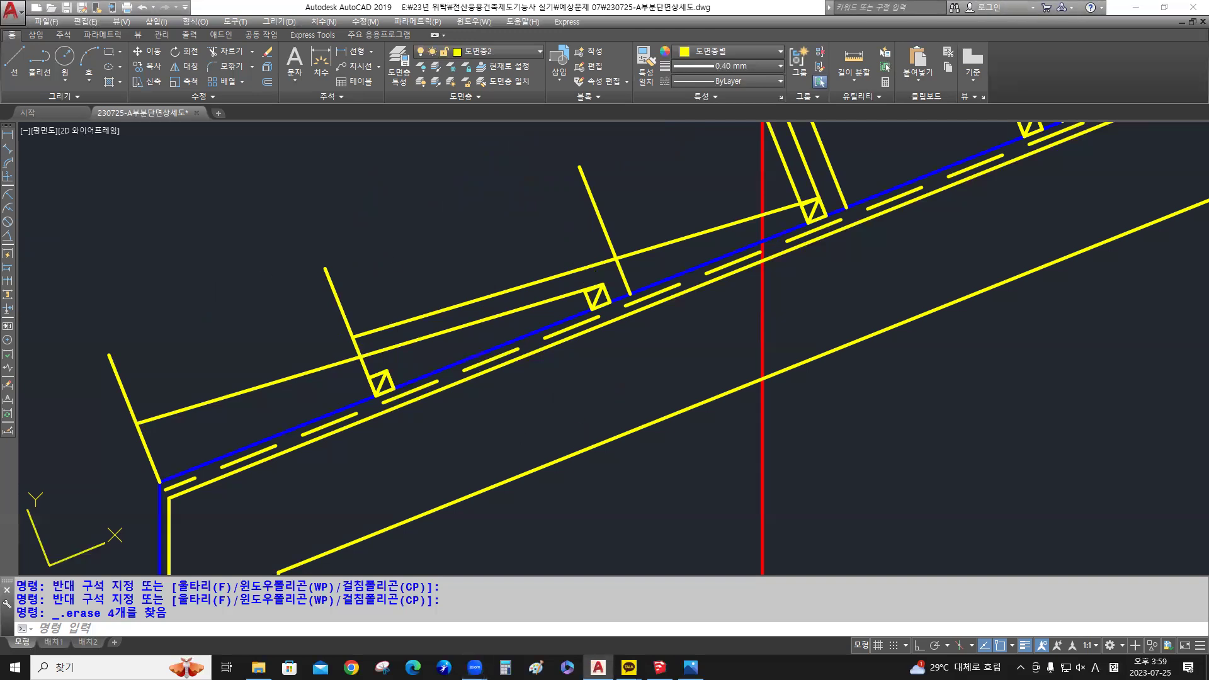
pyautogui.moveTo(365, 350)
pyautogui.mouseDown()
pyautogui.moveTo(601, 292)
pyautogui.moveTo(627, 299)
pyautogui.mouseUp()
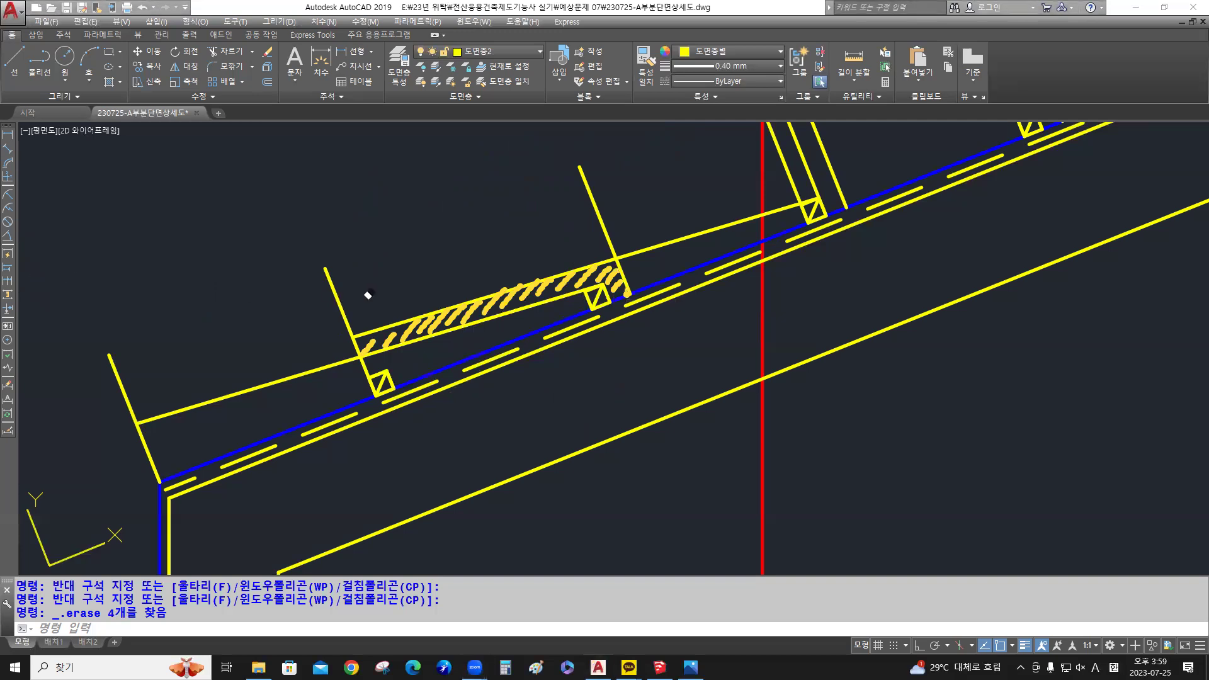
pyautogui.moveTo(387, 341); pyautogui.dragTo(659, 280)
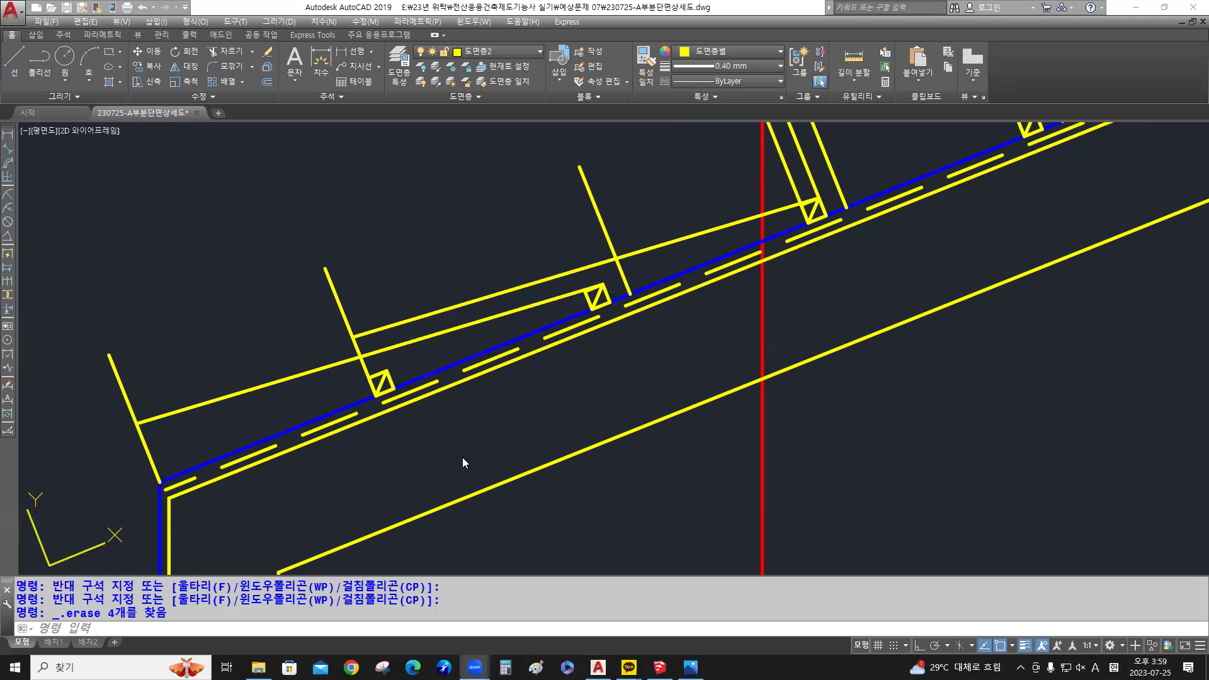
# Create a closed polyline boundary from the area between the two slanted lines, forming the tile outline over the second square batten
pyautogui.write('o')
pyautogui.press('Return')
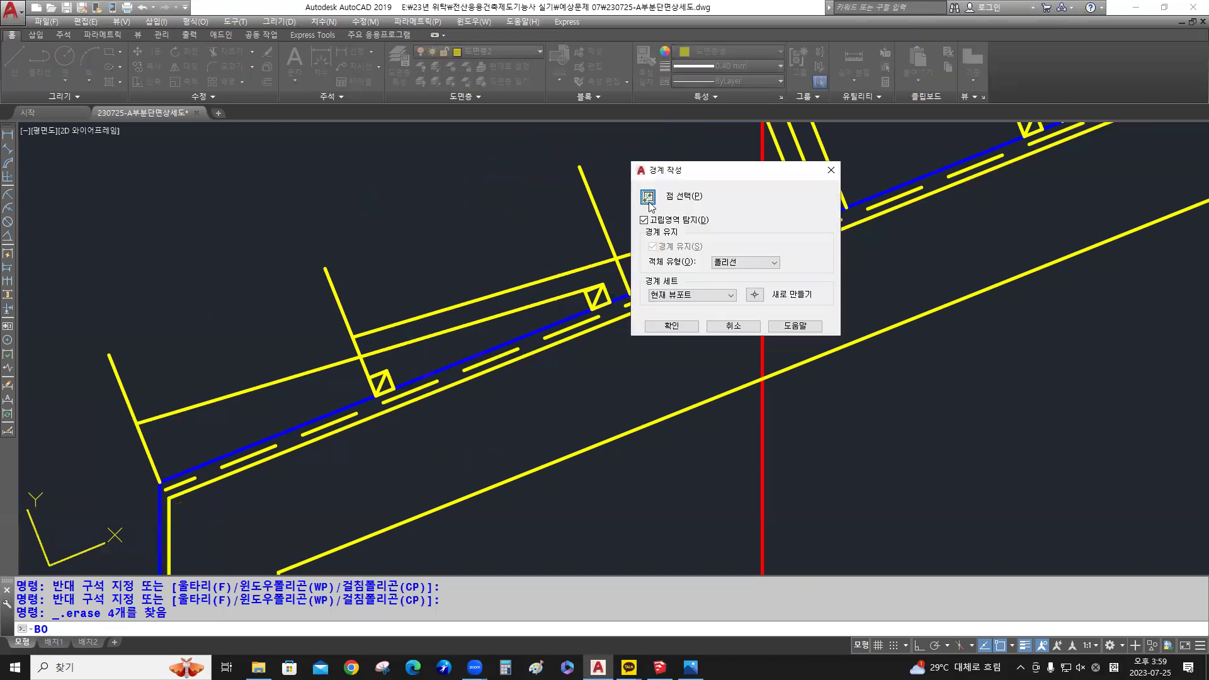
pyautogui.click(648, 197)
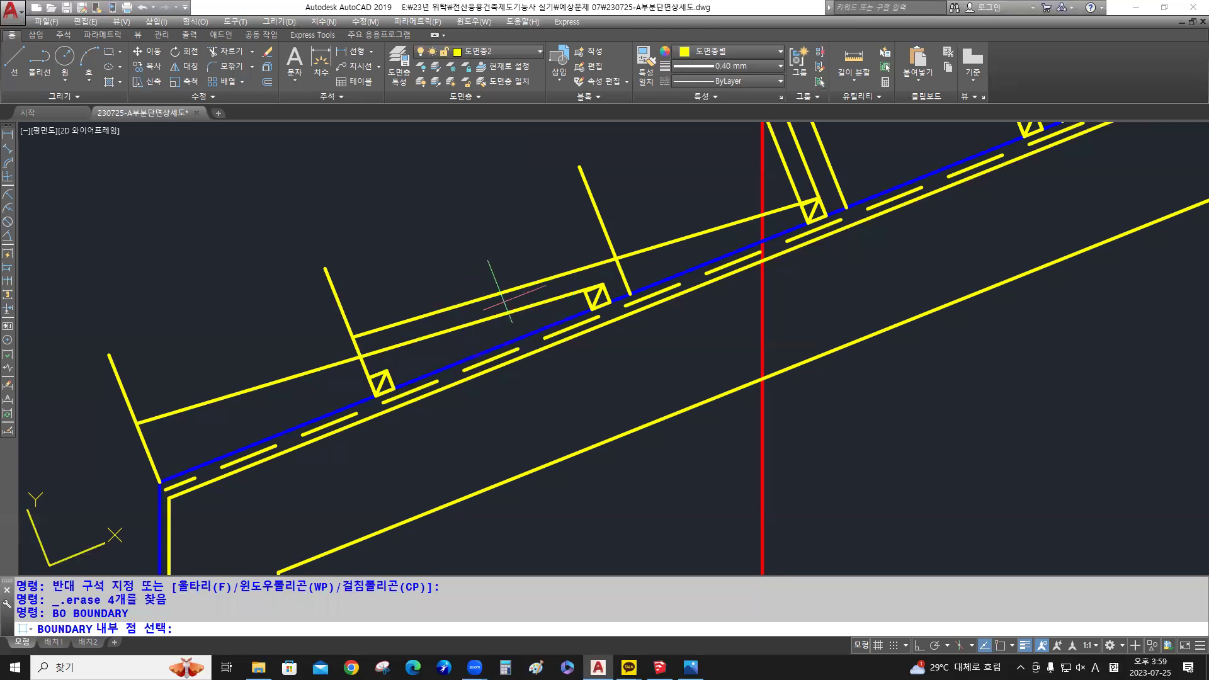
pyautogui.click(503, 302)
pyautogui.press('Return')
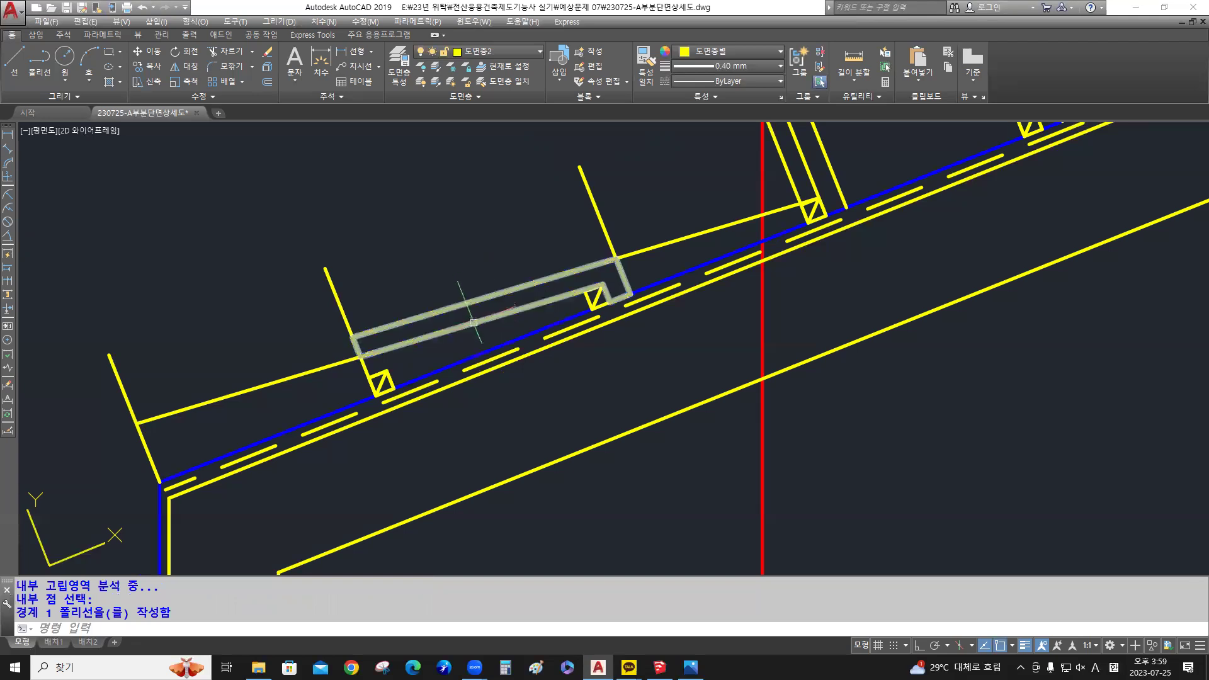
pyautogui.click(474, 318)
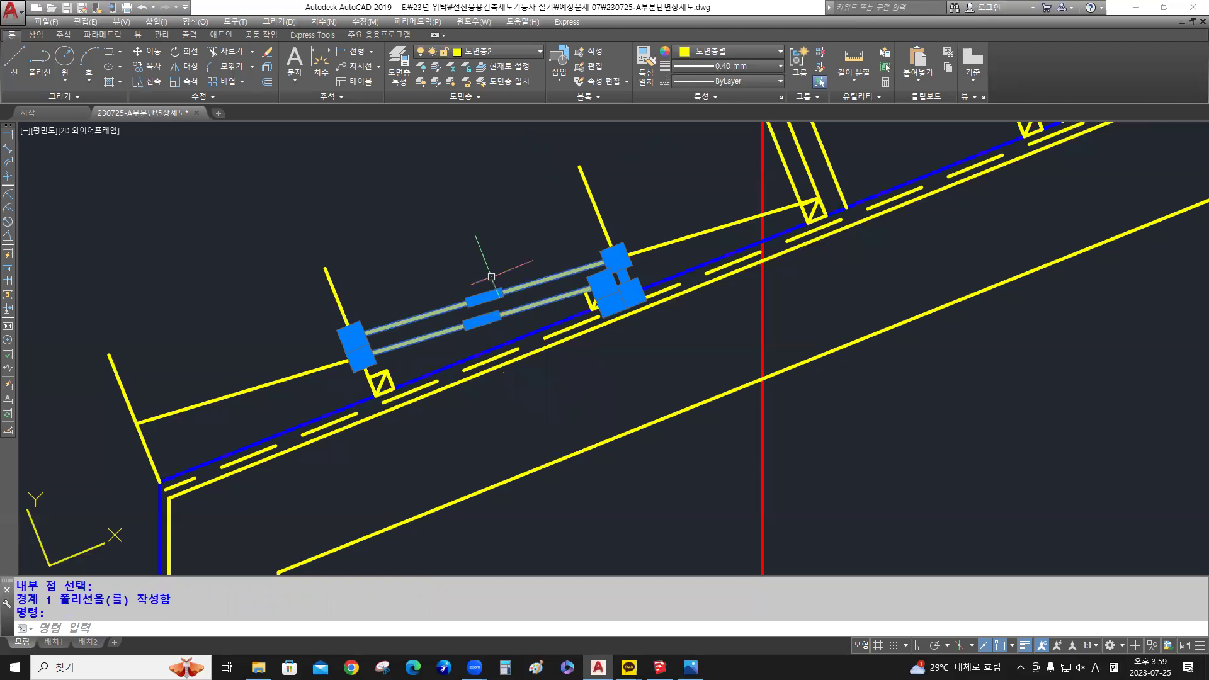
pyautogui.press('Escape')
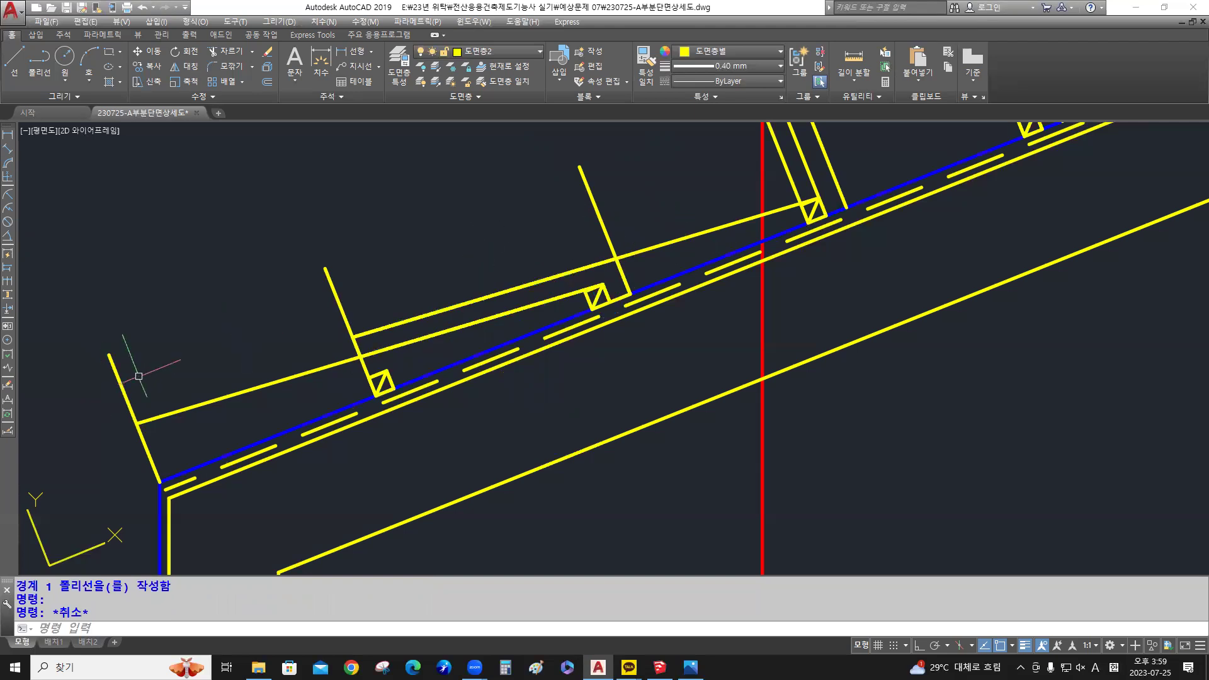
# Delete the two perpendicular construction lines crossing the ends of the tile outline
pyautogui.click(326, 271)
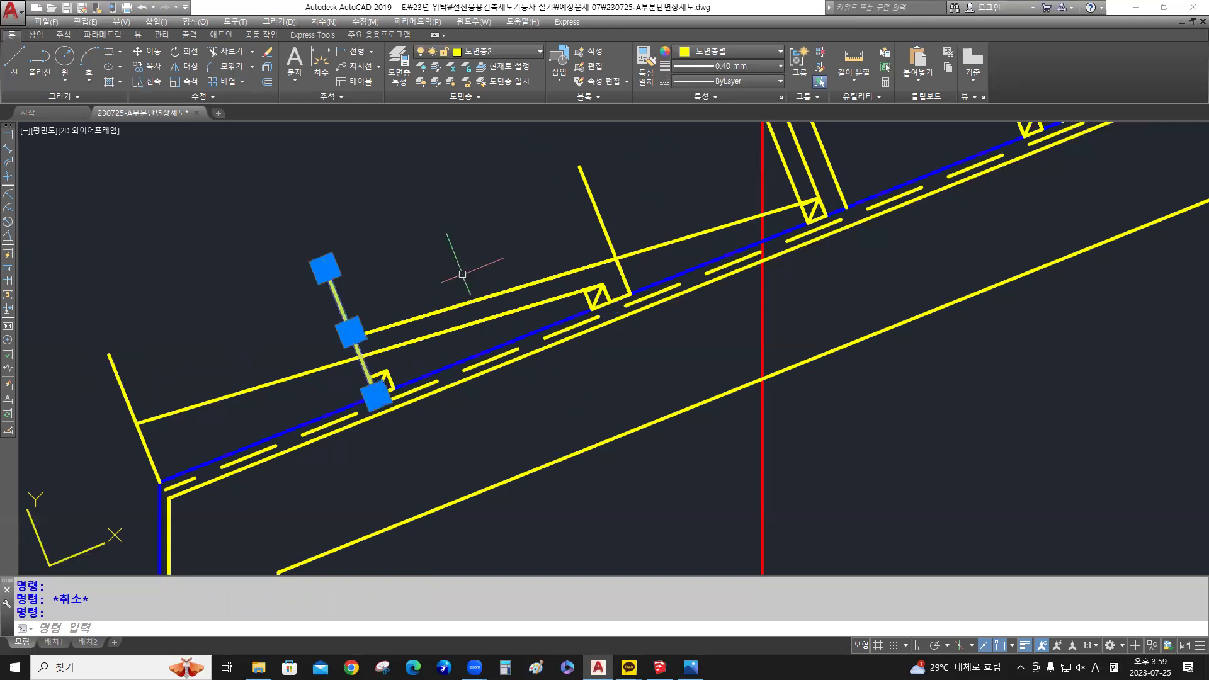
pyautogui.click(597, 209)
pyautogui.press('Delete')
# Delete the remaining sets of perpendicular construction lines farther up the roof slope, keeping the square battens
pyautogui.scroll(-3, 575, 202)
pyautogui.scroll(3, 554, 274)
pyautogui.click(629, 262)
pyautogui.click(570, 308)
pyautogui.press('Delete')
pyautogui.click(807, 127)
pyautogui.click(913, 242)
pyautogui.press('Delete')
pyautogui.click(763, 180)
pyautogui.click(696, 223)
pyautogui.press('Delete')
# Delete the two long slanted construction lines running along the tile, keeping its closed outline
pyautogui.scroll(2, 557, 345)
pyautogui.moveTo(557, 344); pyautogui.dragTo(770, 211, button='middle')
pyautogui.moveTo(696, 248); pyautogui.dragTo(691, 238, button='middle')
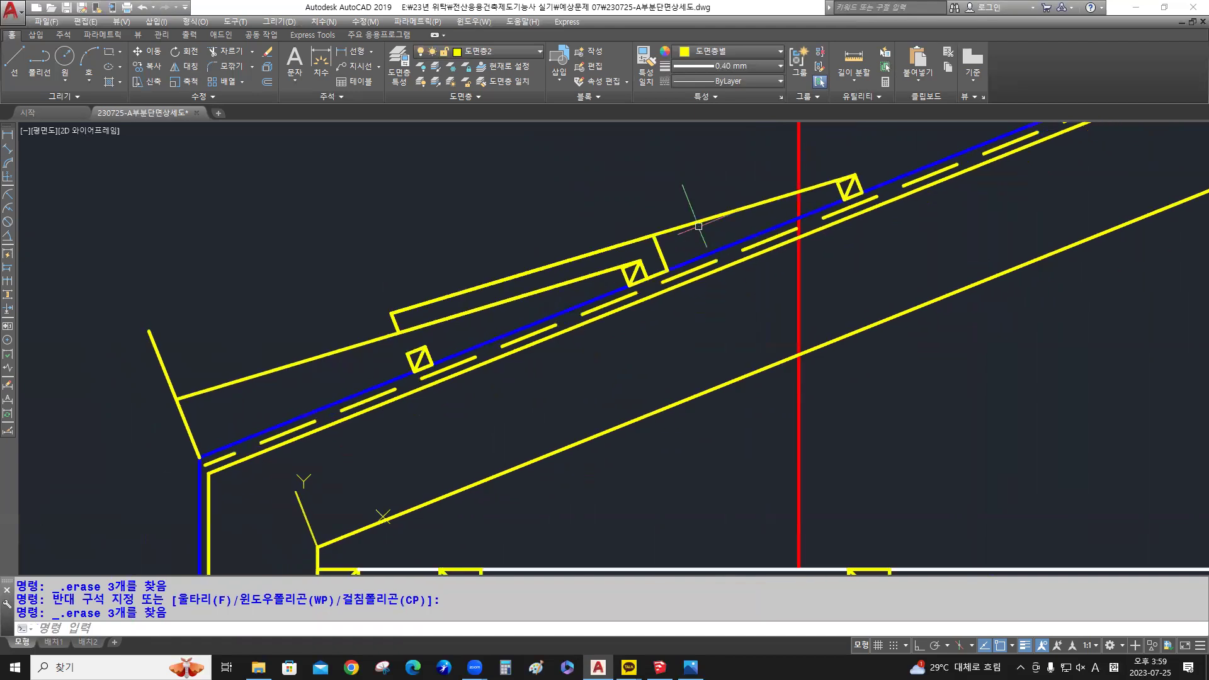
pyautogui.click(697, 221)
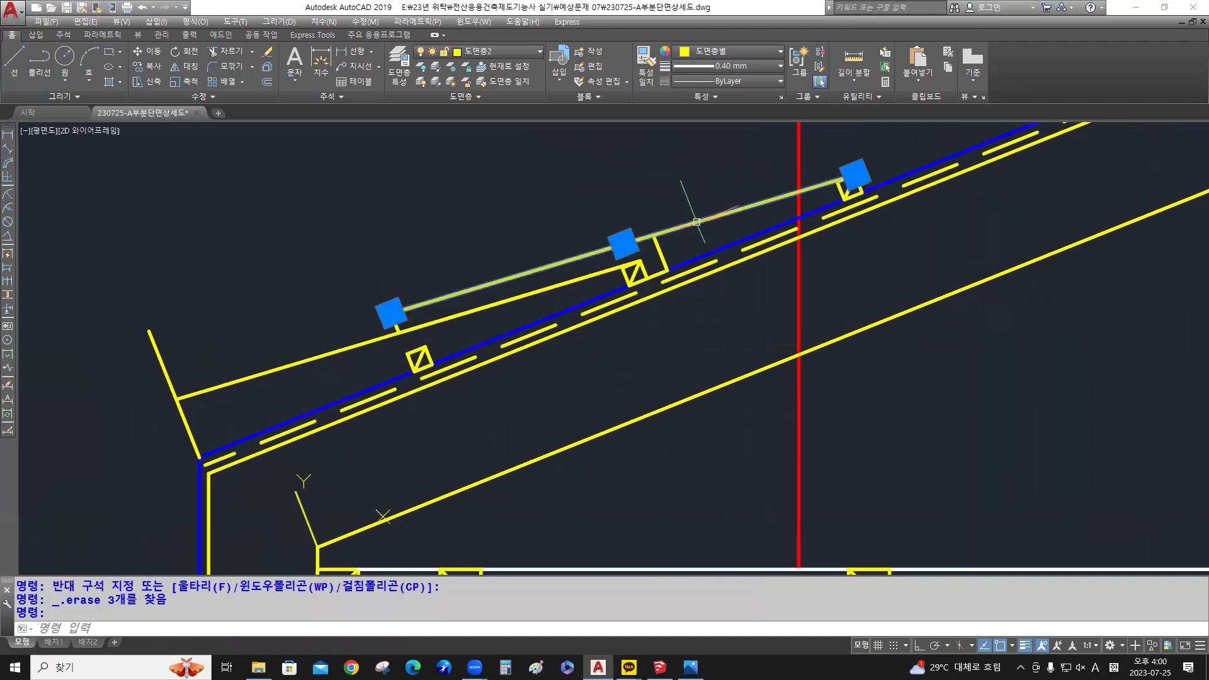
pyautogui.click(293, 364)
pyautogui.press('Delete')
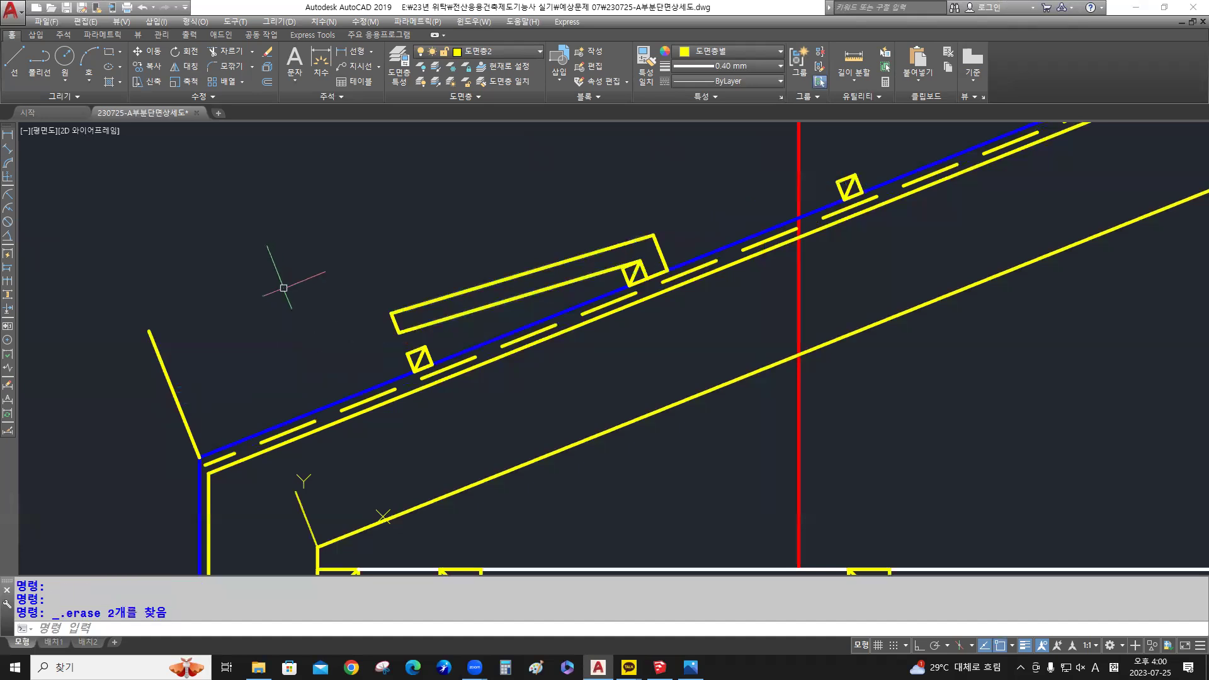
pyautogui.scroll(-5, 285, 280)
pyautogui.scroll(5, 433, 344)
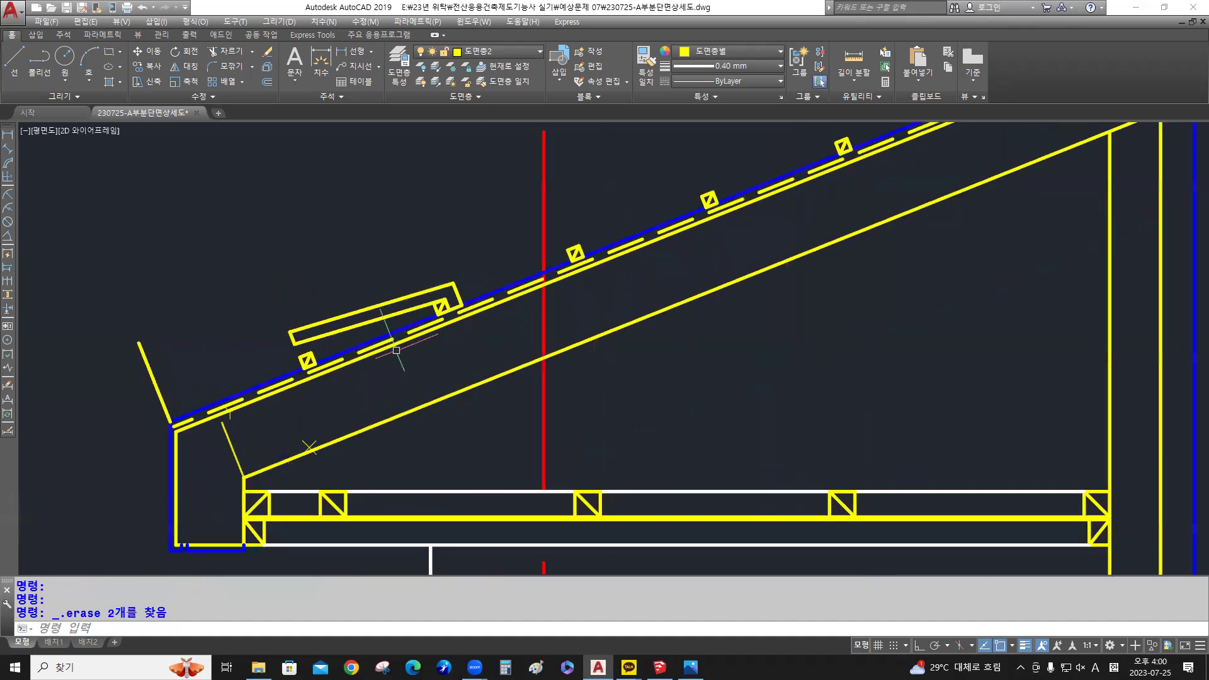